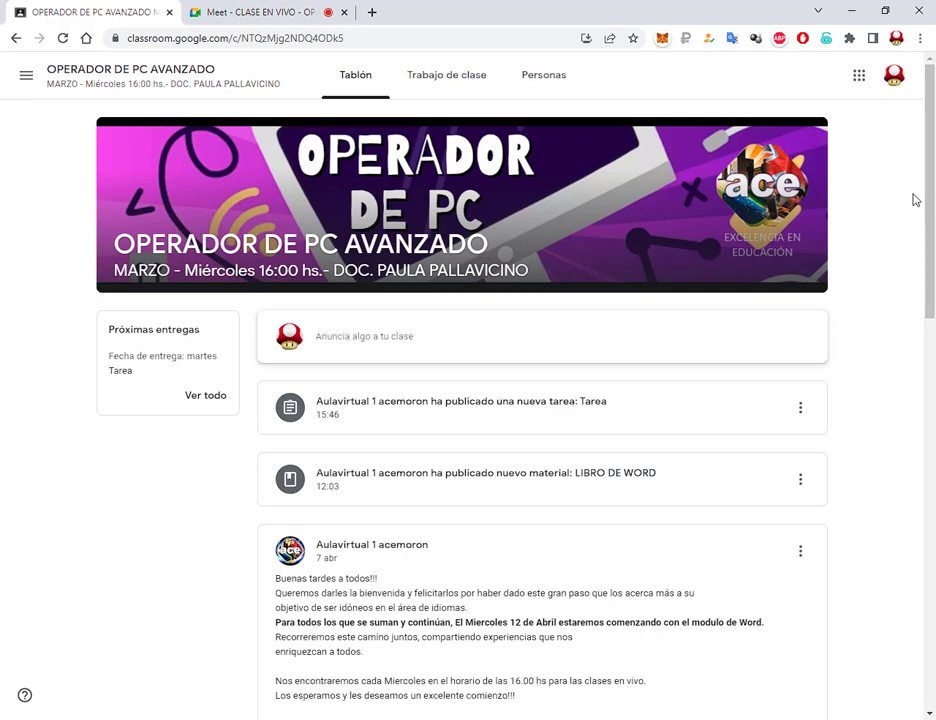
# Outline the Tablón and Trabajo de clase headings in red and point an arrow at Tablón
pyautogui.moveTo(330, 56); pyautogui.dragTo(502, 96)
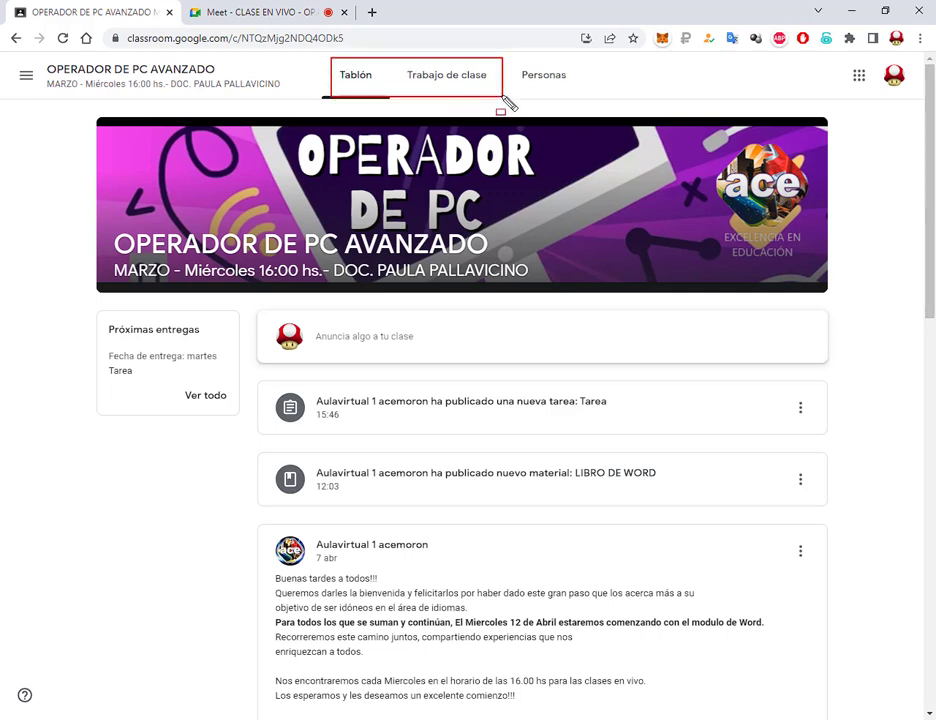
pyautogui.moveTo(388, 30); pyautogui.dragTo(365, 66)
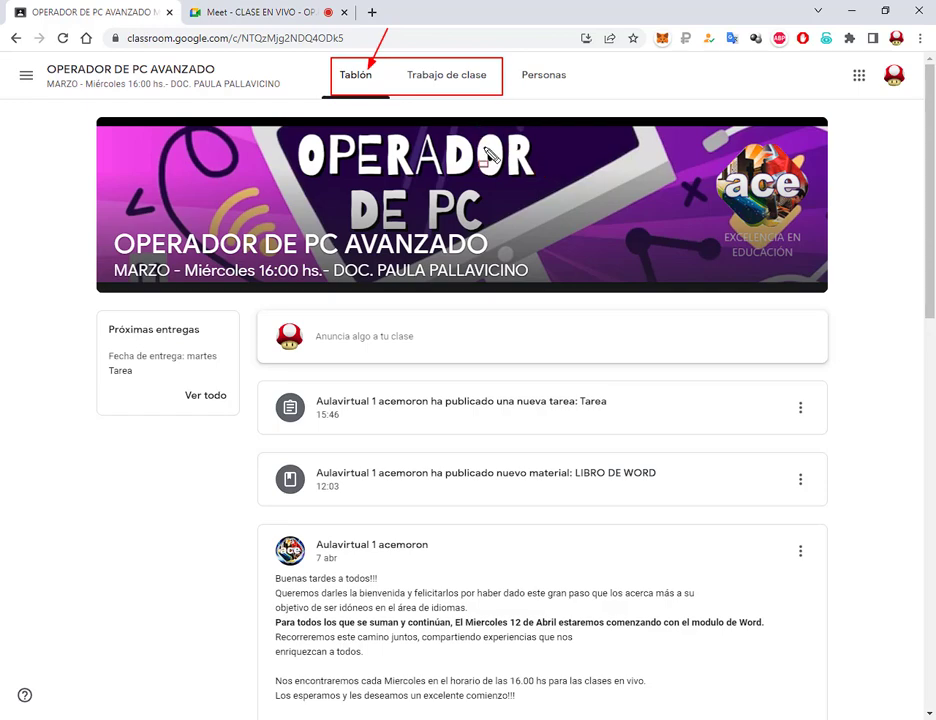
pyautogui.press('Escape')
# Look through the posts on the class stream and check the chat messages in the Meet call
pyautogui.scroll(-6, 420, 265)
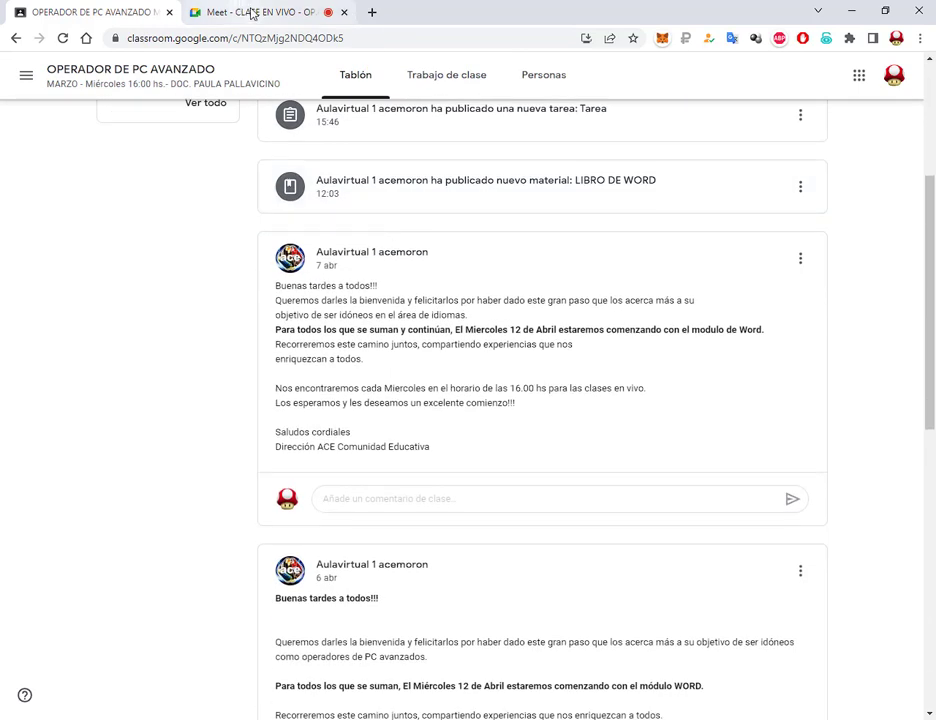
pyautogui.click(255, 12)
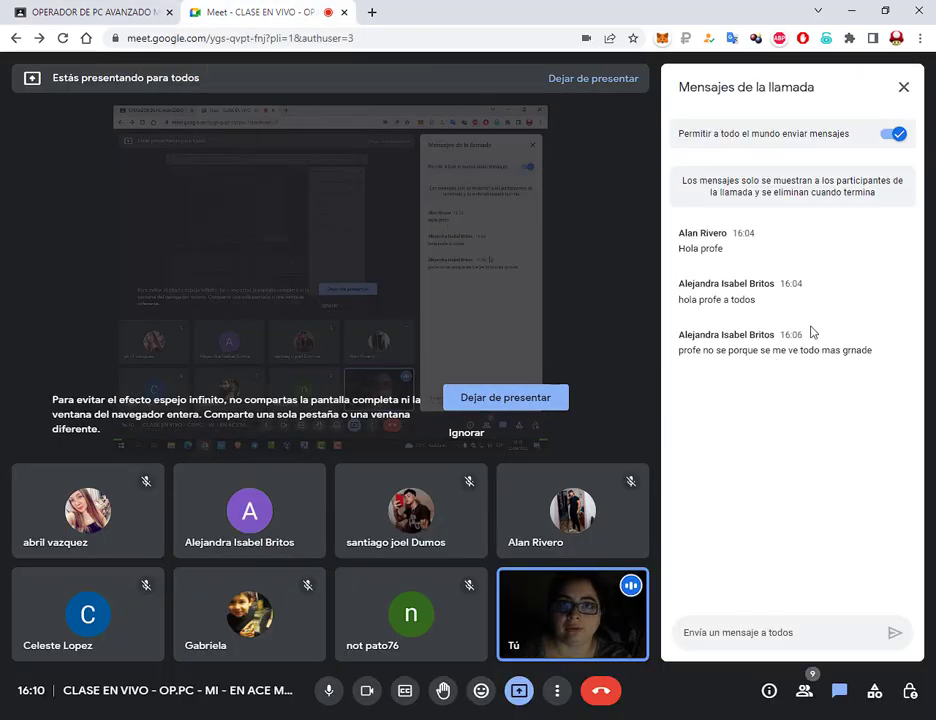
pyautogui.click(130, 10)
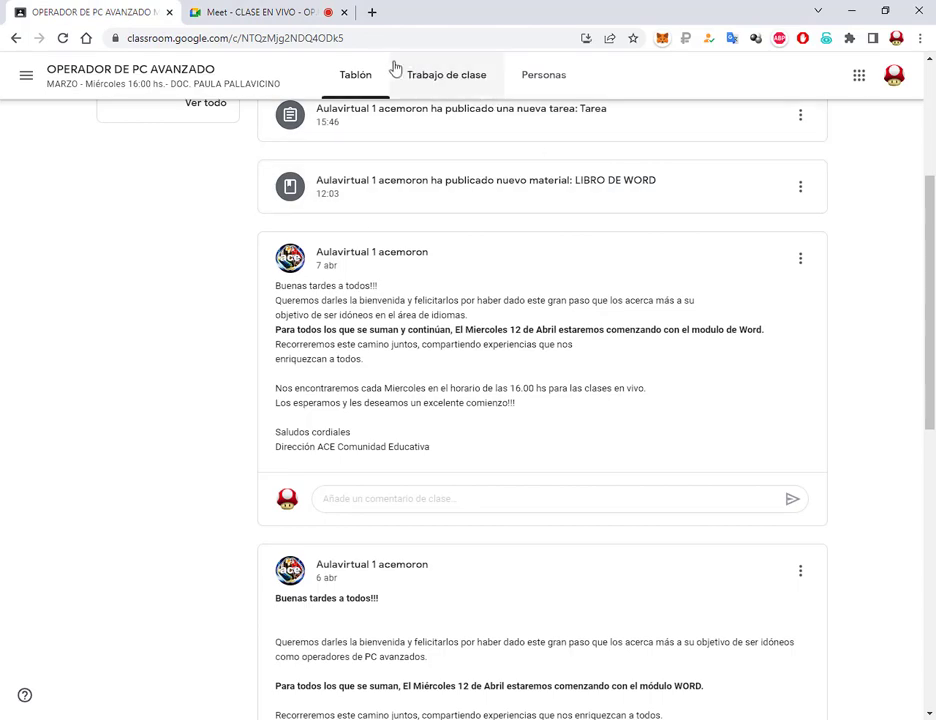
pyautogui.scroll(3, 658, 426)
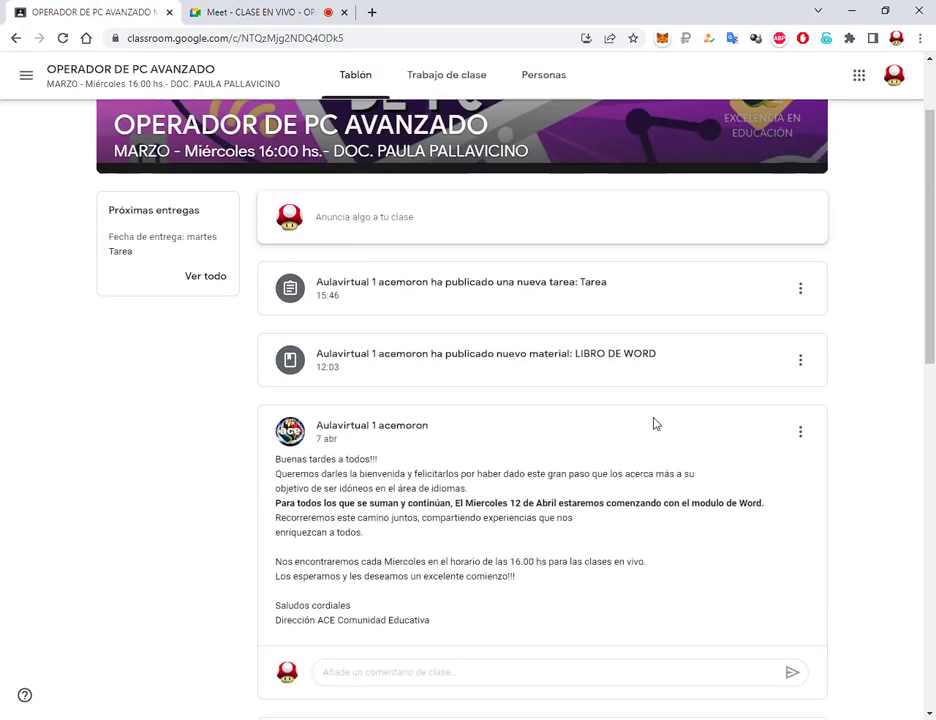
pyautogui.scroll(-6, 654, 424)
pyautogui.scroll(1, 654, 424)
pyautogui.scroll(5, 650, 422)
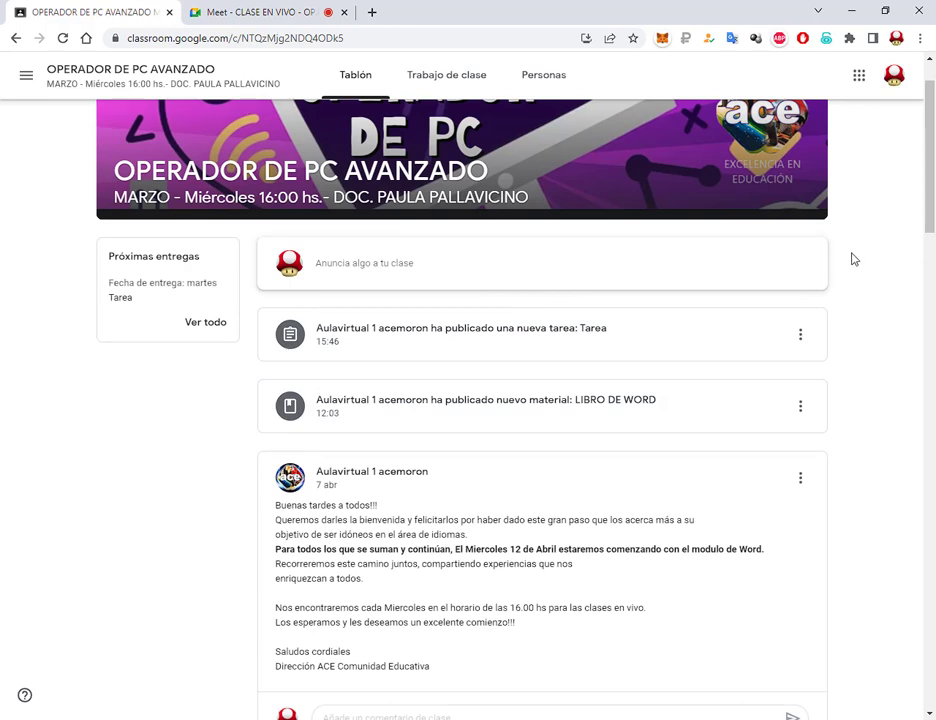
pyautogui.scroll(1, 727, 278)
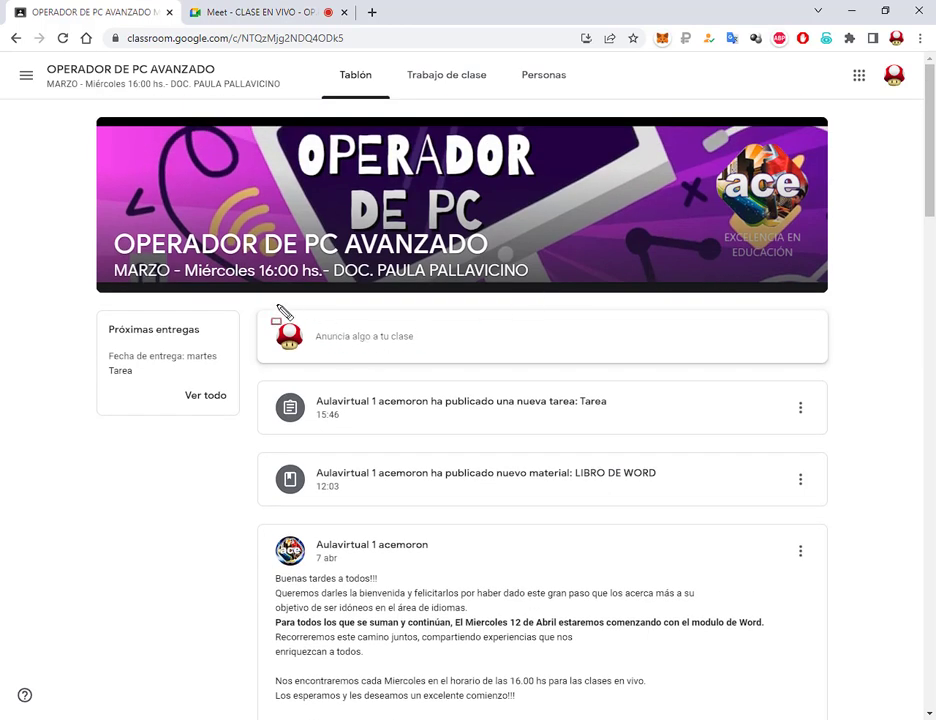
# Mark the class announcement box with a red outline and arrow, and publish the announcement "Presente"
pyautogui.moveTo(257, 305)
pyautogui.mouseDown()
pyautogui.moveTo(516, 366)
pyautogui.moveTo(462, 366)
pyautogui.moveTo(493, 363)
pyautogui.mouseUp()
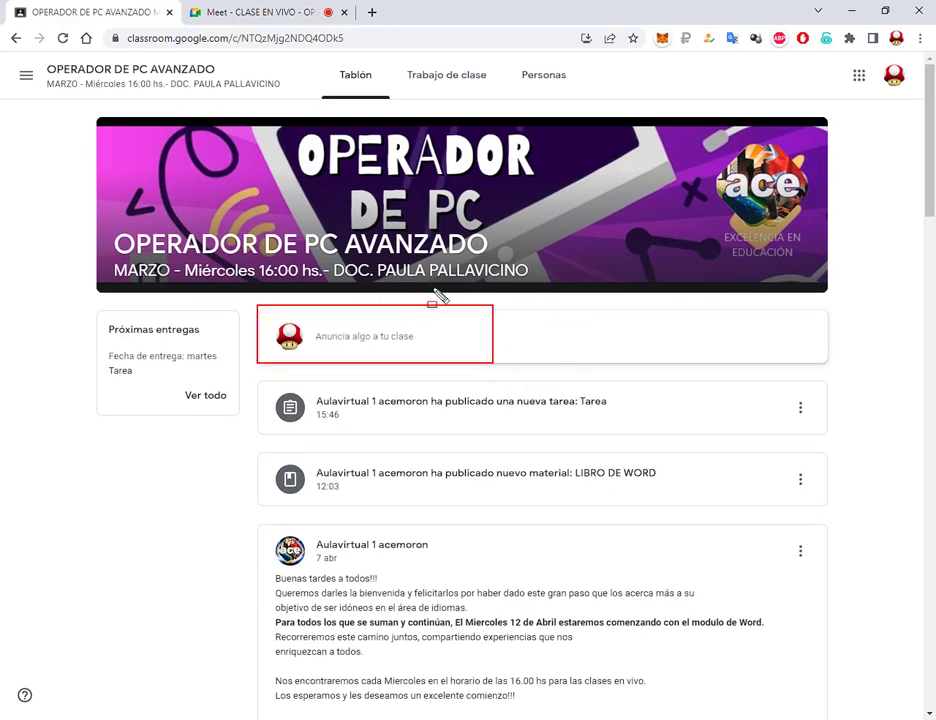
pyautogui.moveTo(458, 293); pyautogui.dragTo(411, 327)
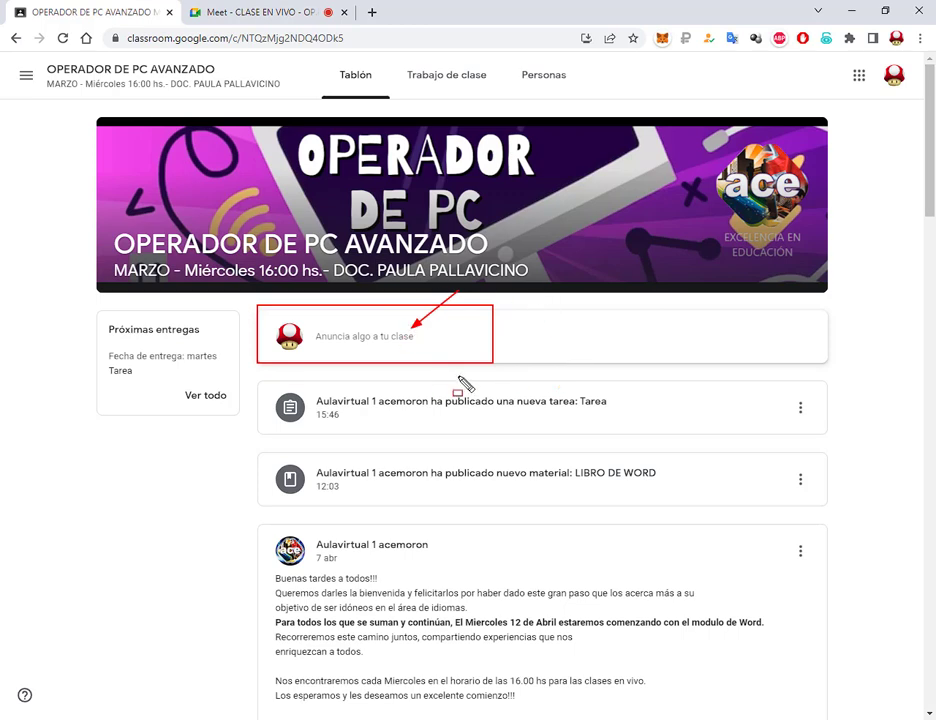
pyautogui.press('Escape')
pyautogui.click(387, 349)
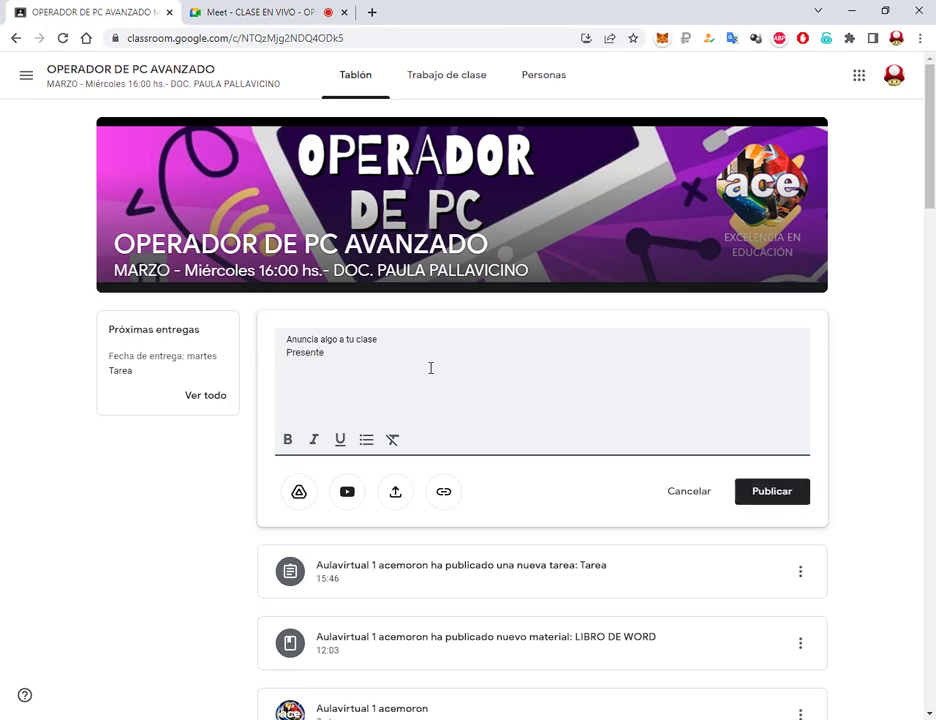
pyautogui.click(758, 493)
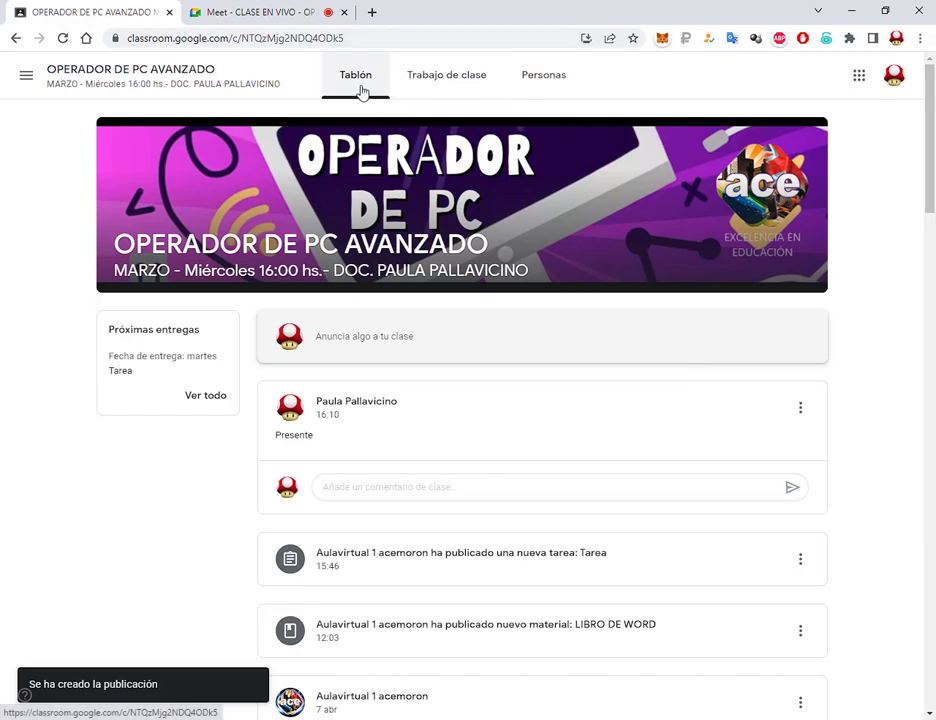
# Go to the class's Trabajo de clase page and outline its heading and the INFORMACION IMPORTANTE section
pyautogui.click(450, 86)
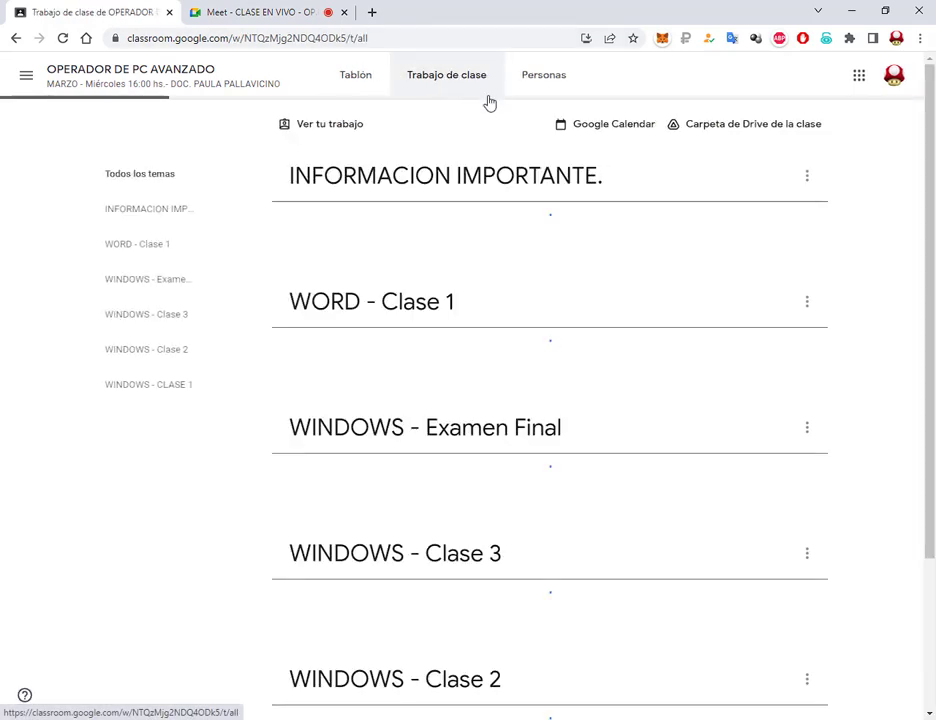
pyautogui.moveTo(402, 64)
pyautogui.mouseDown()
pyautogui.moveTo(437, 89)
pyautogui.moveTo(497, 91)
pyautogui.mouseUp()
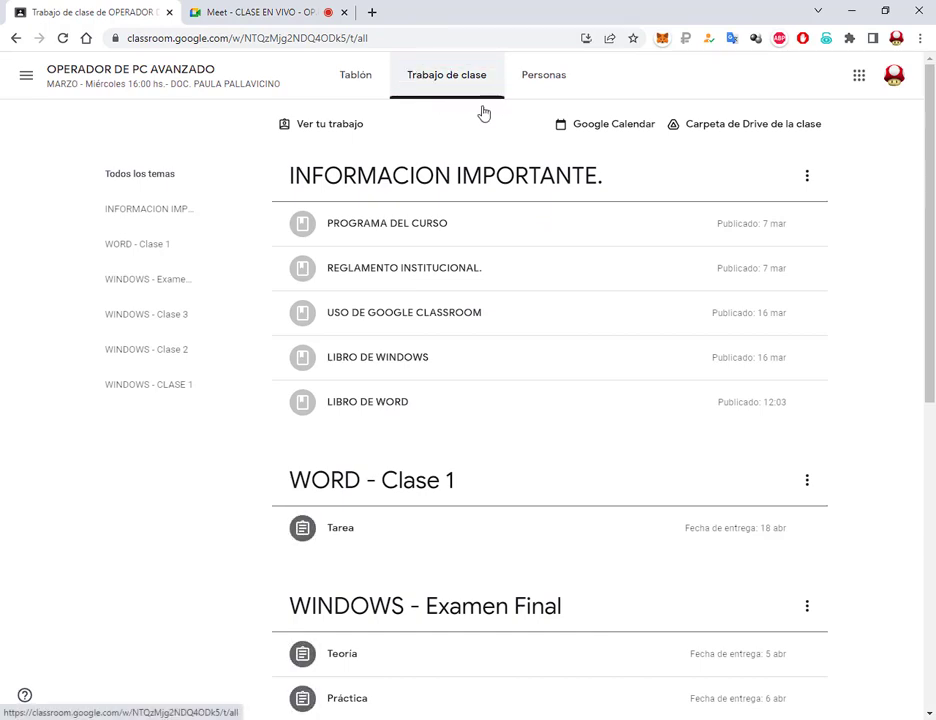
pyautogui.moveTo(268, 152)
pyautogui.mouseDown()
pyautogui.moveTo(834, 412)
pyautogui.moveTo(831, 437)
pyautogui.moveTo(838, 432)
pyautogui.mouseUp()
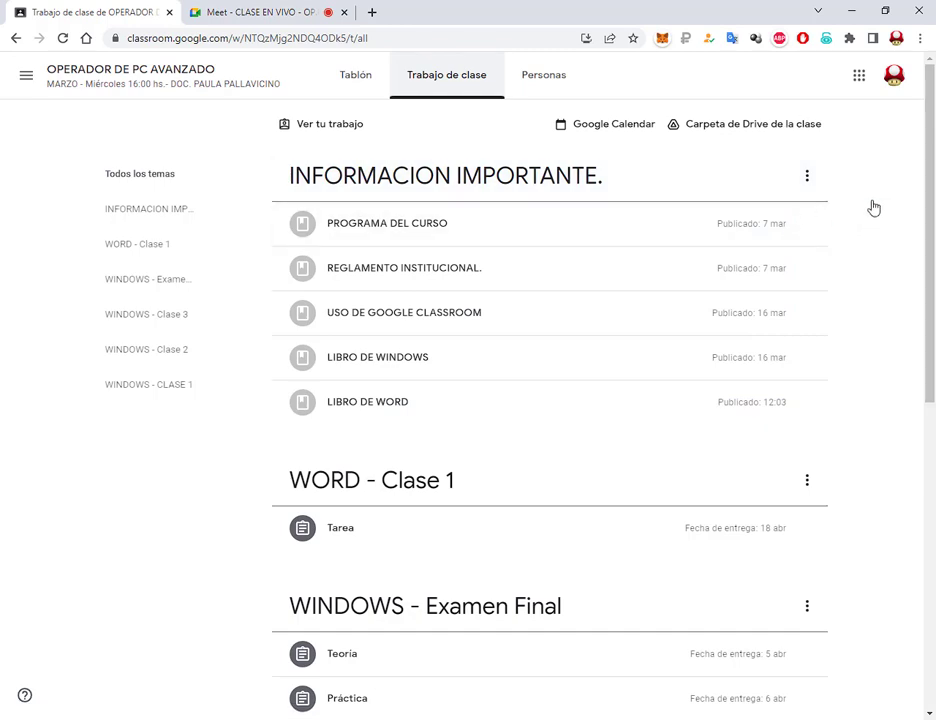
# Preview MANUAL DE WORD.pdf from the LIBRO DE WORD material, and close both the preview and the material
pyautogui.click(405, 423)
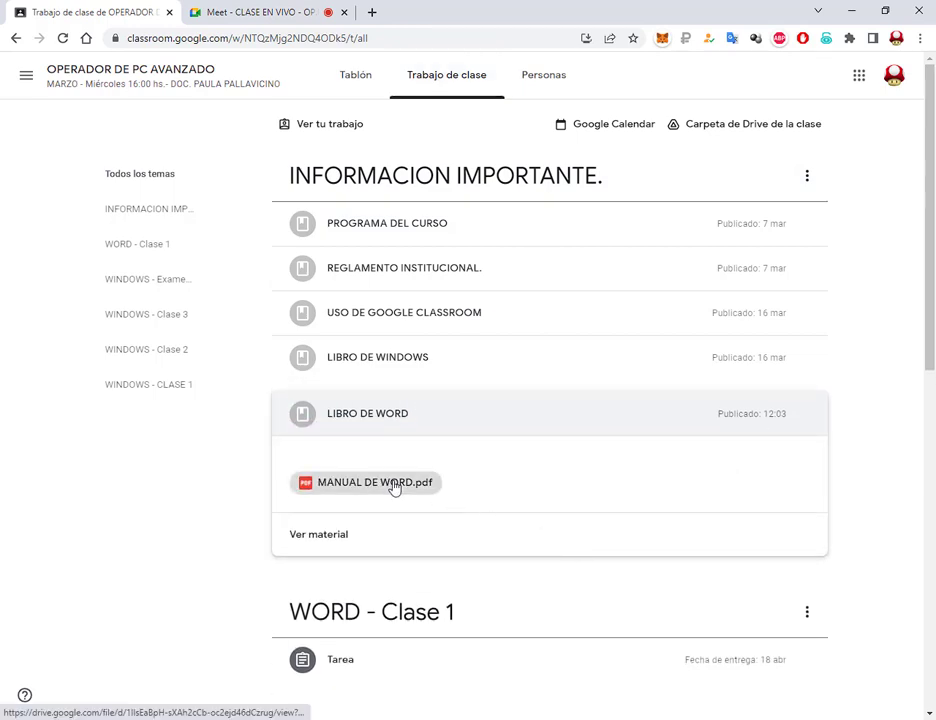
pyautogui.click(392, 485)
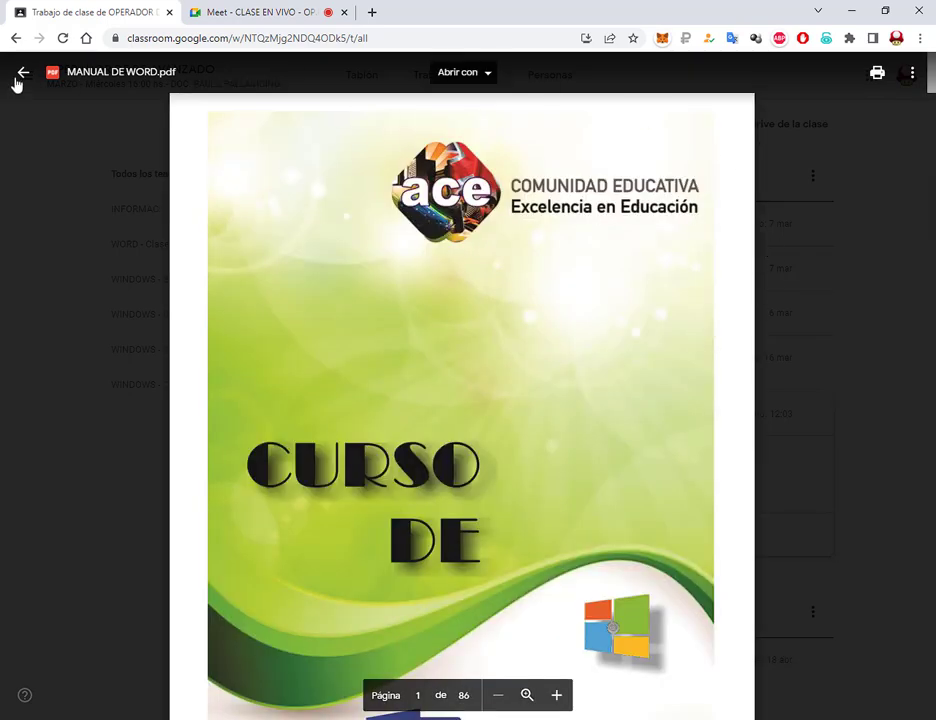
pyautogui.click(20, 74)
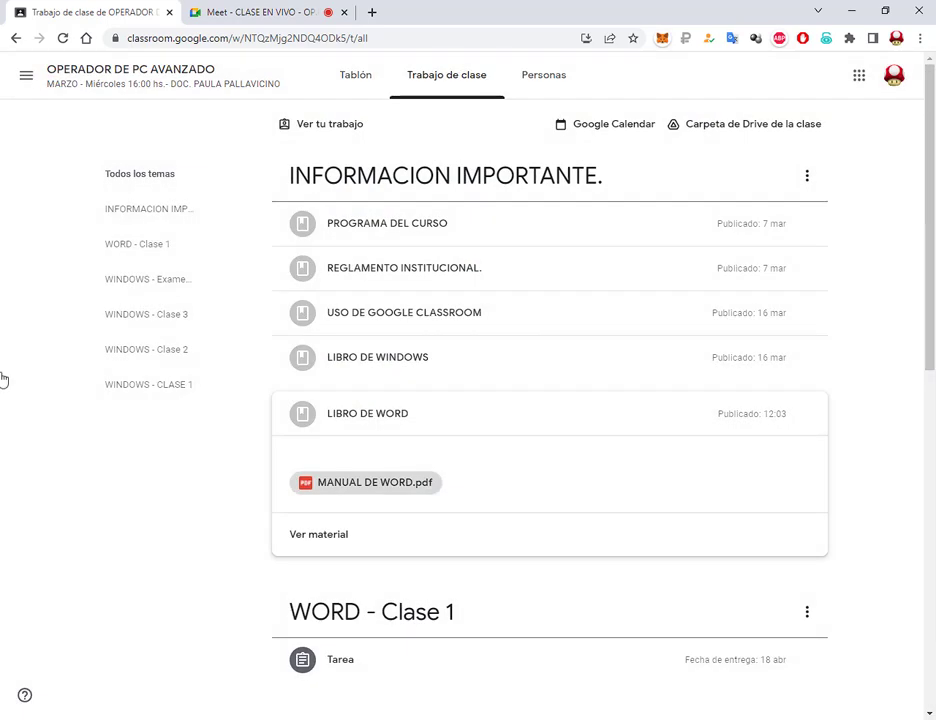
pyautogui.click(352, 414)
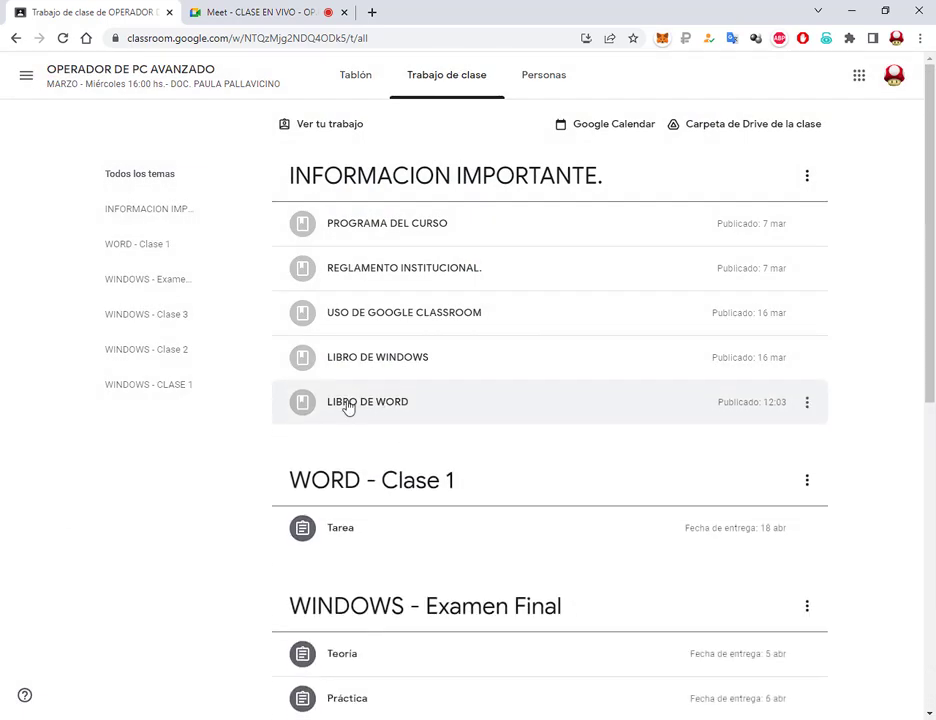
# Reopen MANUAL DE WORD.pdf from the LIBRO DE WORD material and briefly check the Meet call
pyautogui.click(349, 407)
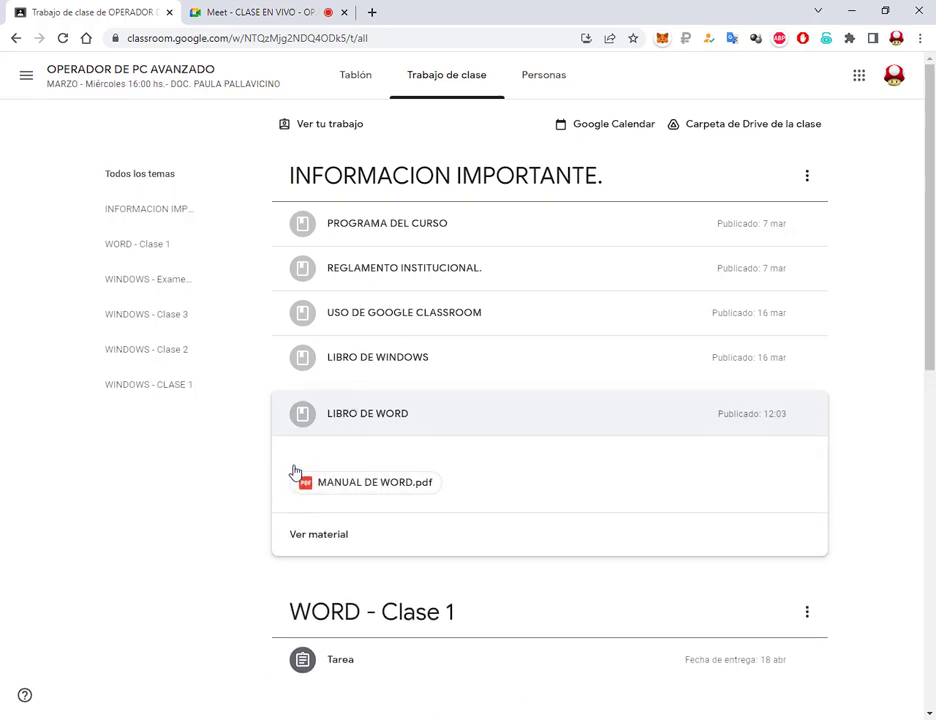
pyautogui.click(400, 487)
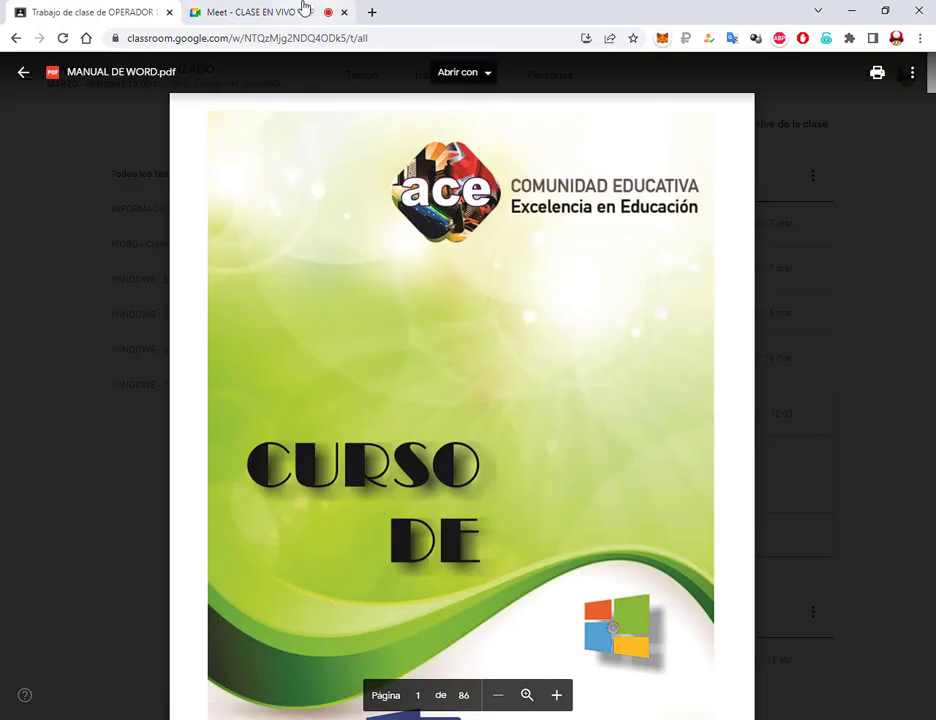
pyautogui.click(300, 12)
pyautogui.click(134, 16)
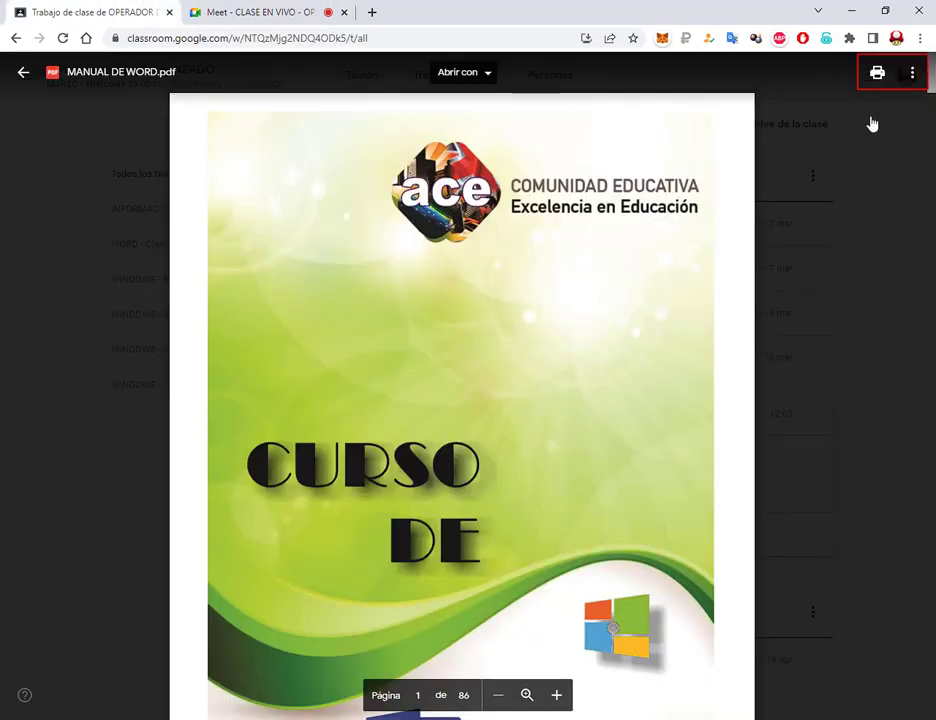
# Mark the Abrir en una ventana nueva option with a red outline and arrow, and open MANUAL DE WORD.pdf with it
pyautogui.click(912, 73)
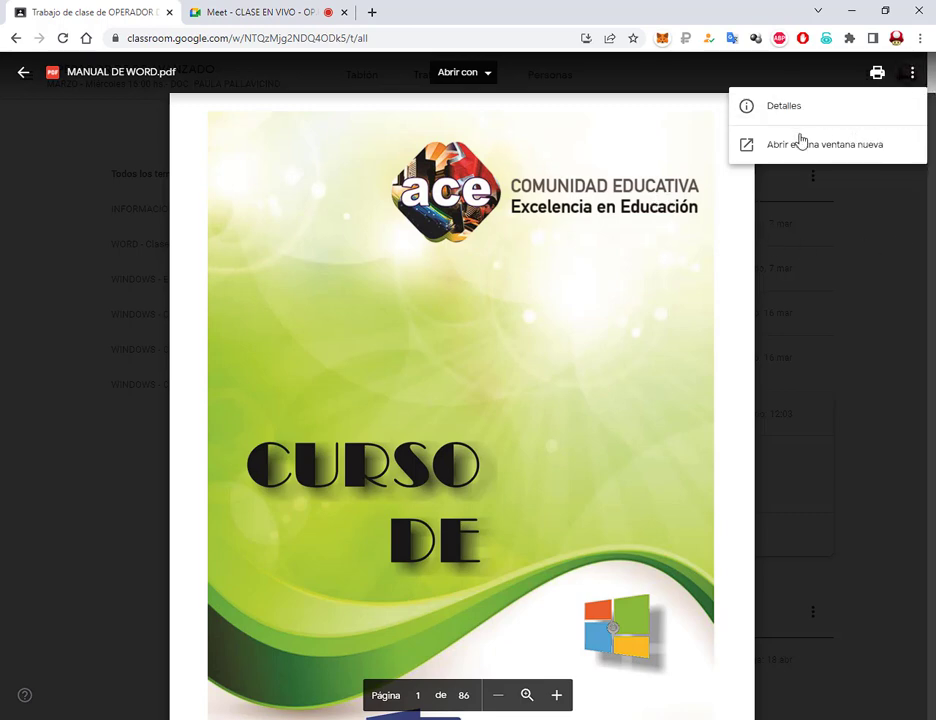
pyautogui.moveTo(731, 127); pyautogui.dragTo(898, 162)
pyautogui.moveTo(847, 222); pyautogui.dragTo(840, 167)
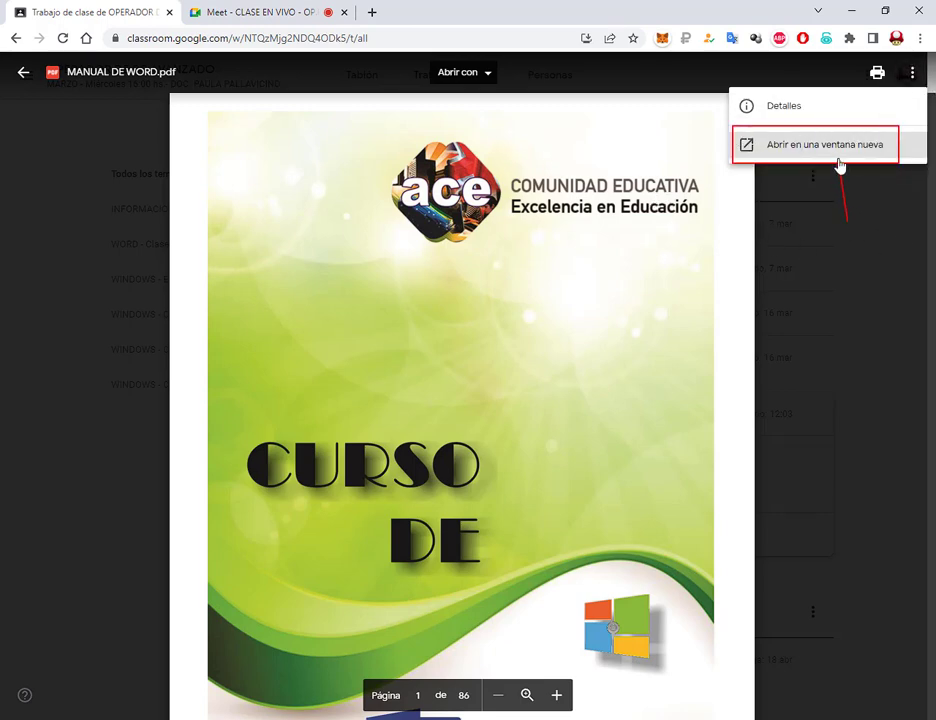
pyautogui.press('Escape')
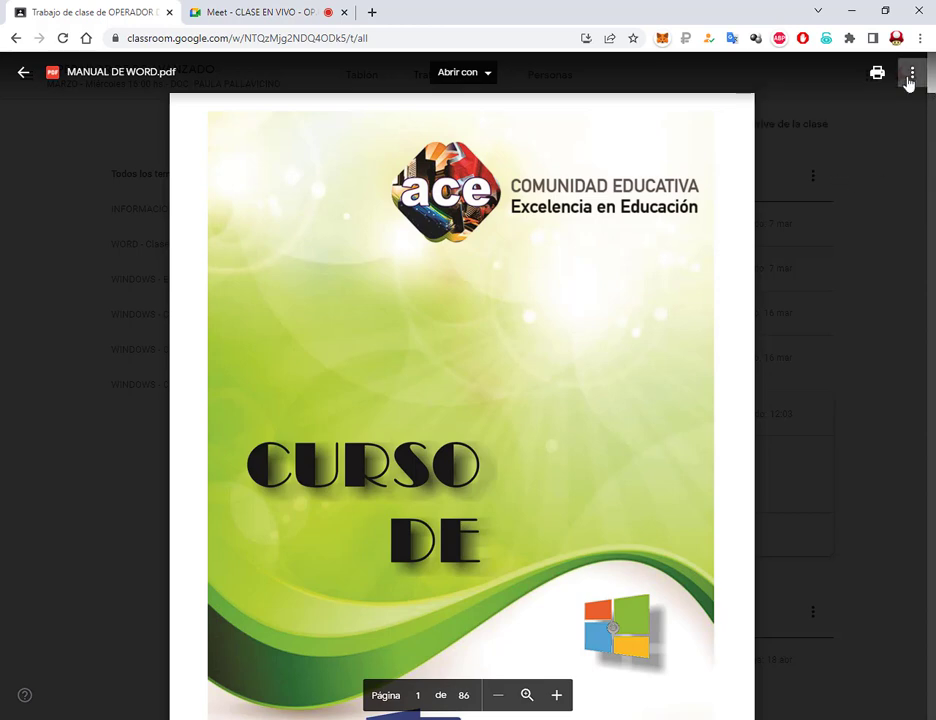
pyautogui.click(912, 73)
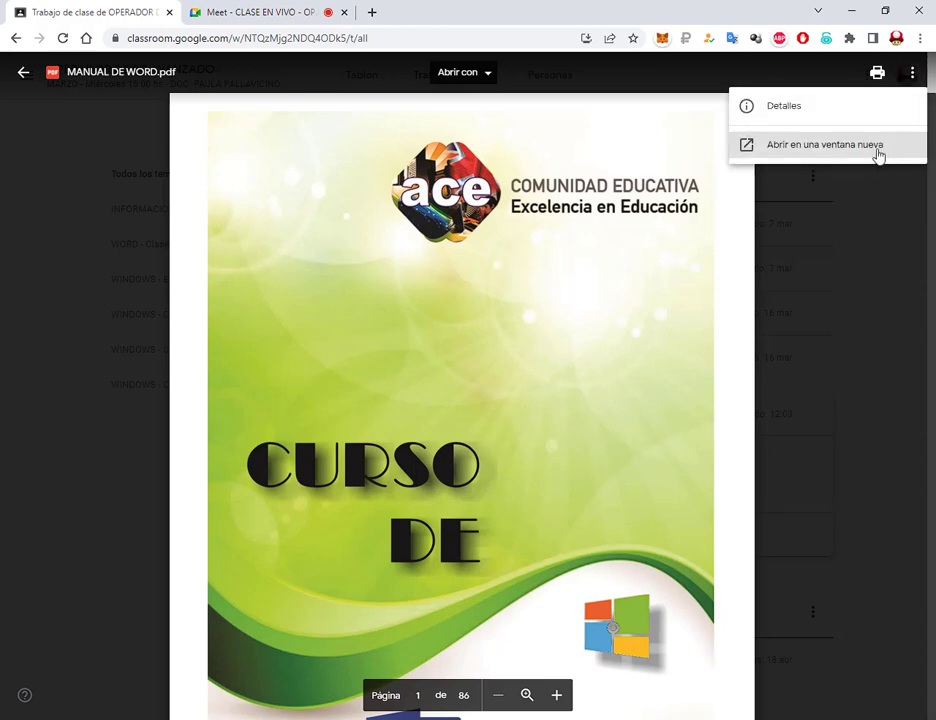
pyautogui.click(868, 148)
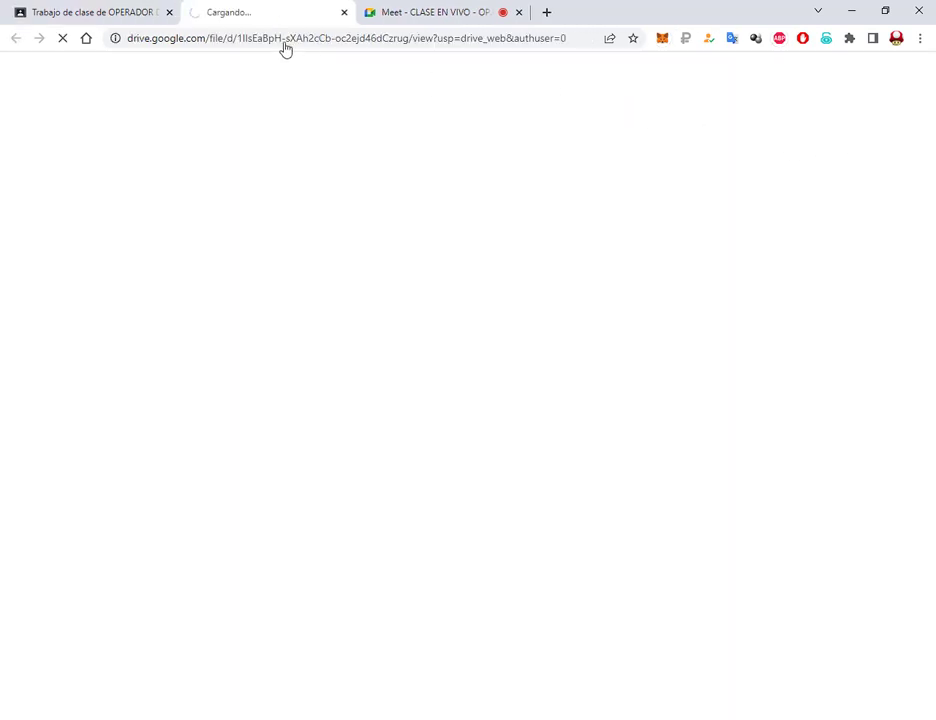
# Outline the manual's new browser tab and its file actions in red, with arrows at the class tab and the download option
pyautogui.moveTo(183, 4); pyautogui.dragTo(355, 35)
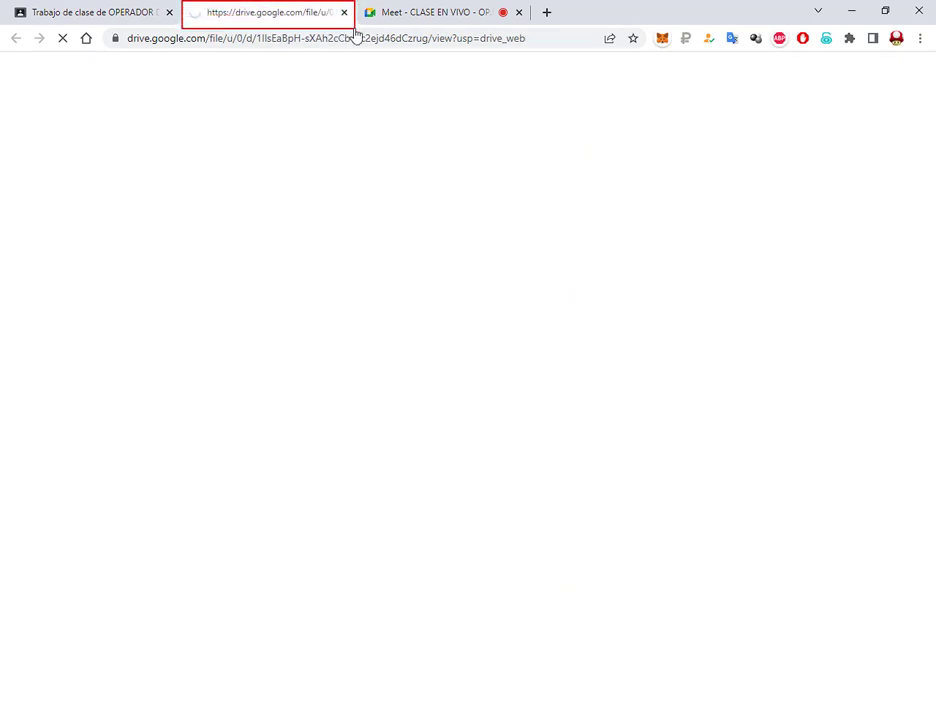
pyautogui.moveTo(113, 67); pyautogui.dragTo(113, 14)
pyautogui.moveTo(73, 77); pyautogui.dragTo(84, 20)
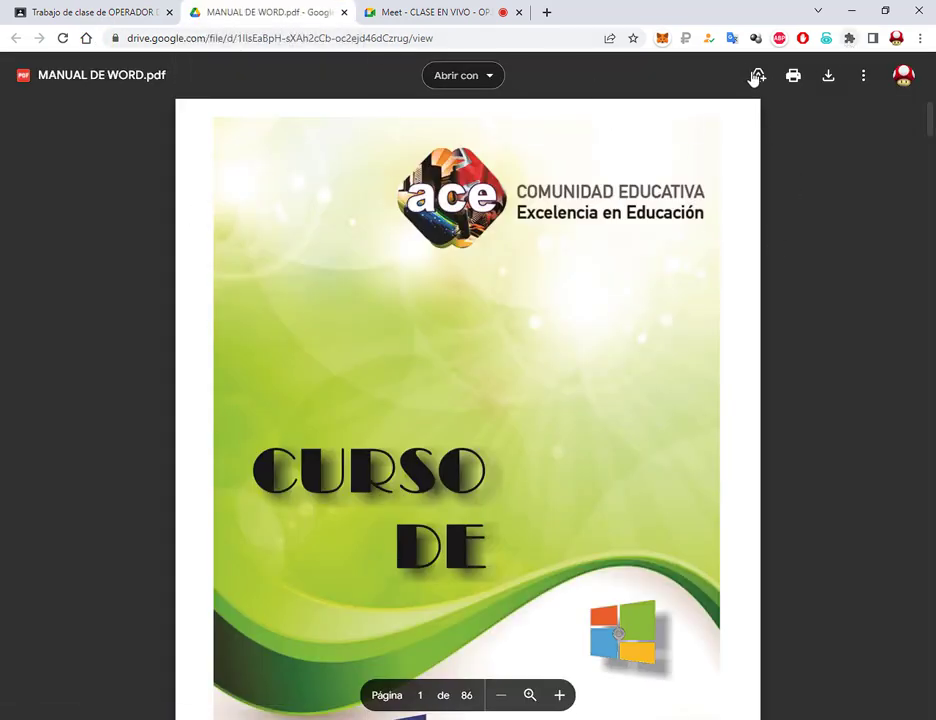
pyautogui.moveTo(740, 62)
pyautogui.mouseDown()
pyautogui.moveTo(871, 94)
pyautogui.moveTo(928, 94)
pyautogui.mouseUp()
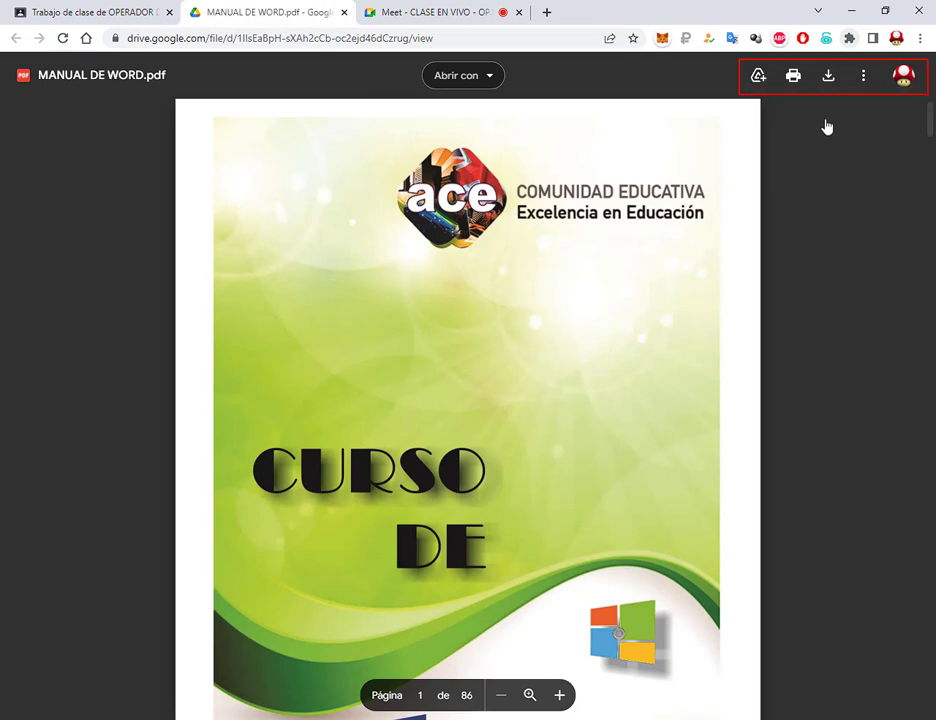
pyautogui.moveTo(822, 142); pyautogui.dragTo(834, 92)
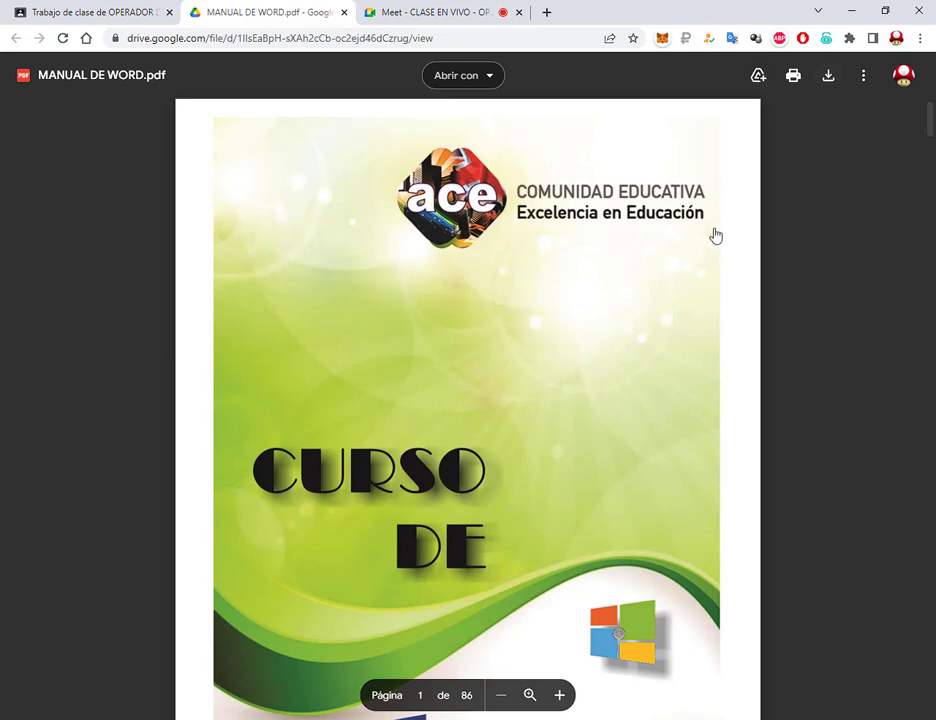
# Look over the cover and index of the Word manual and check the chat in the Meet call
pyautogui.scroll(-3, 661, 409)
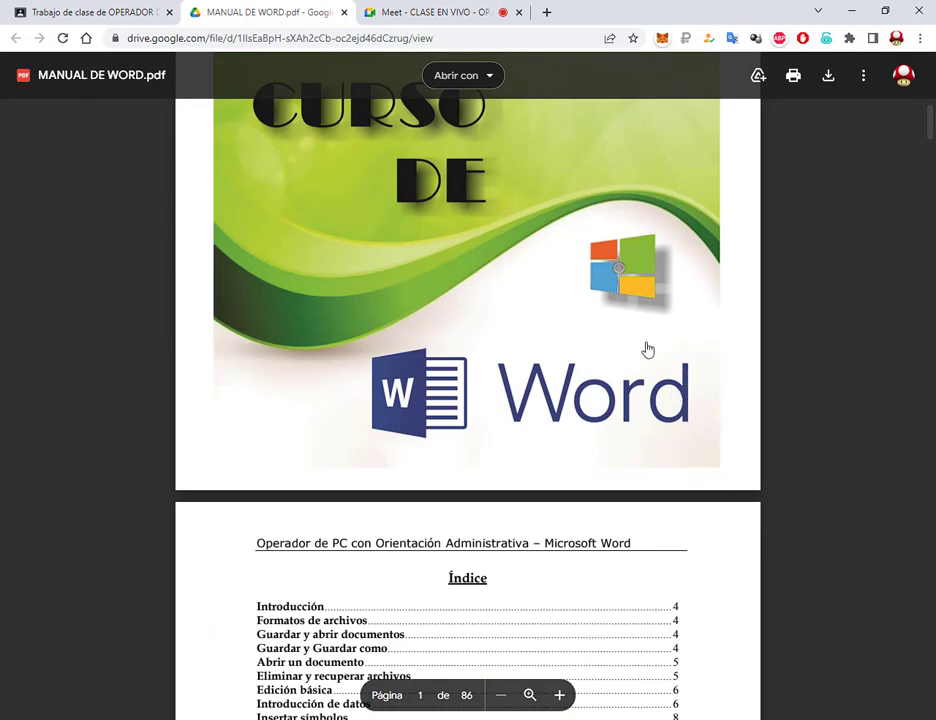
pyautogui.scroll(-3, 647, 349)
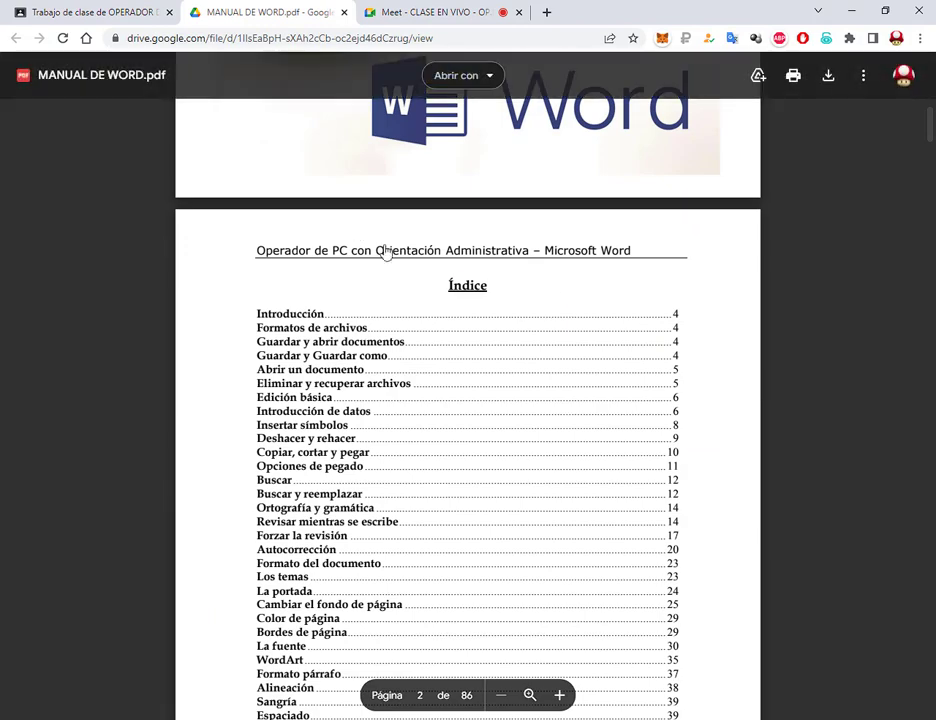
pyautogui.scroll(6, 754, 316)
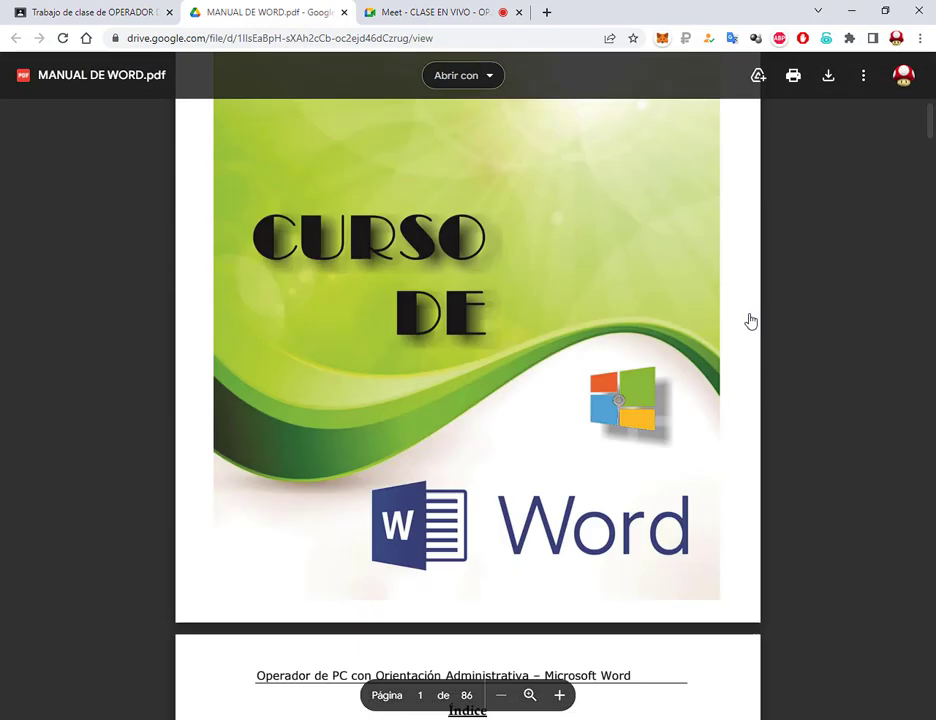
pyautogui.click(440, 12)
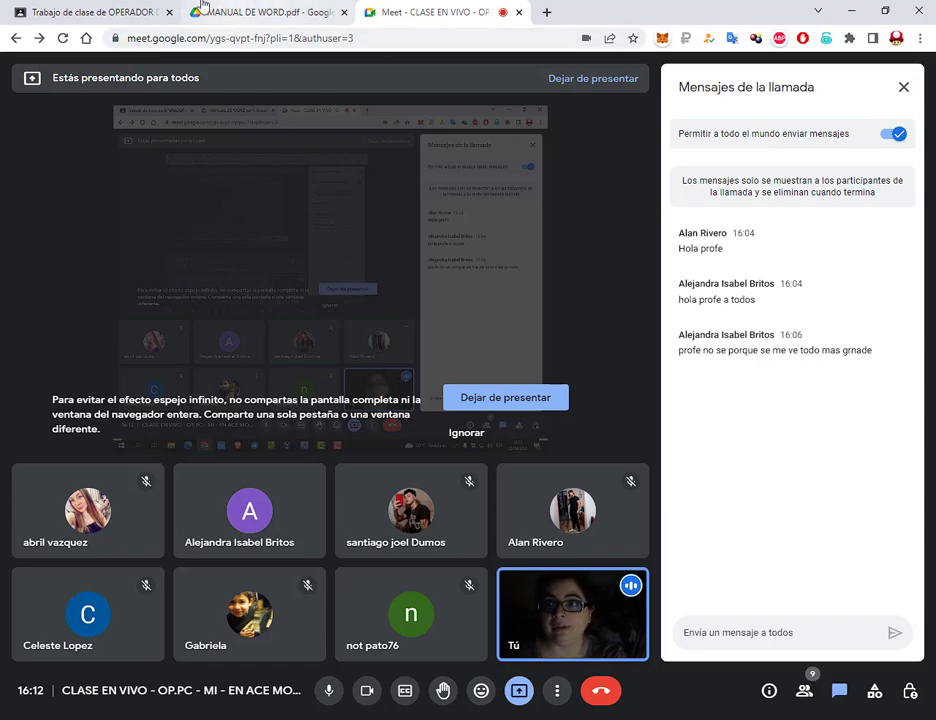
# Close the separate browser tab and the preview of MANUAL DE WORD.pdf, and collapse the LIBRO DE WORD material
pyautogui.click(95, 12)
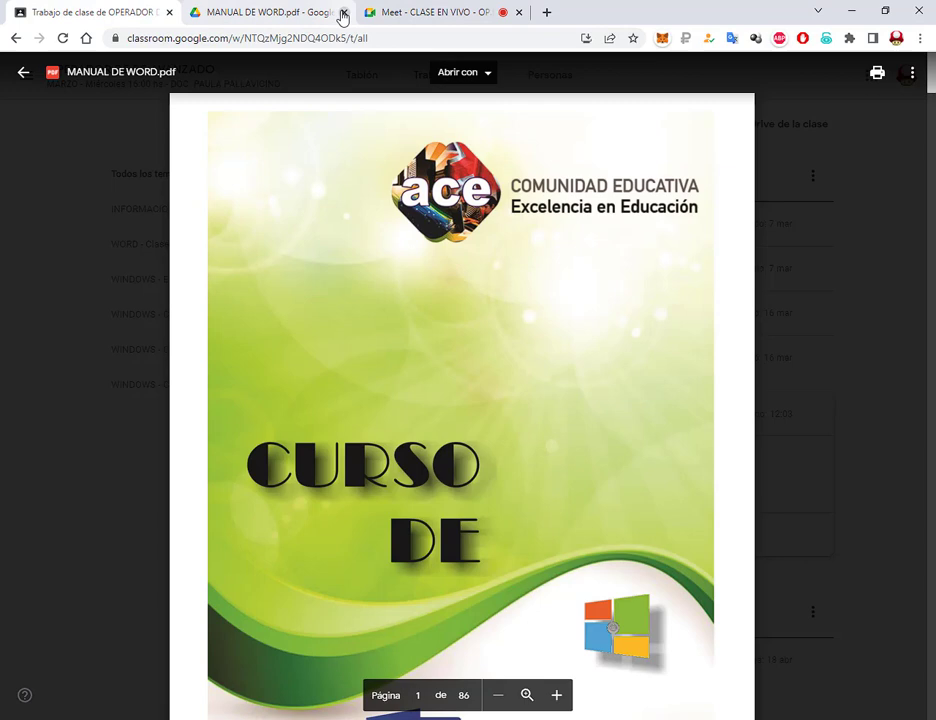
pyautogui.click(255, 12)
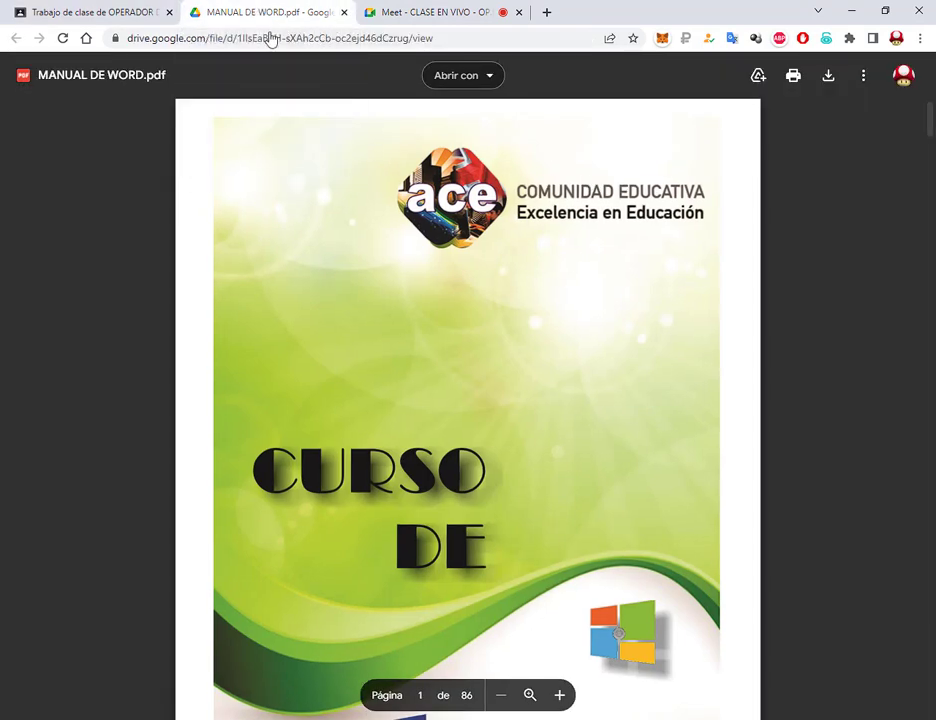
pyautogui.click(344, 13)
pyautogui.click(119, 12)
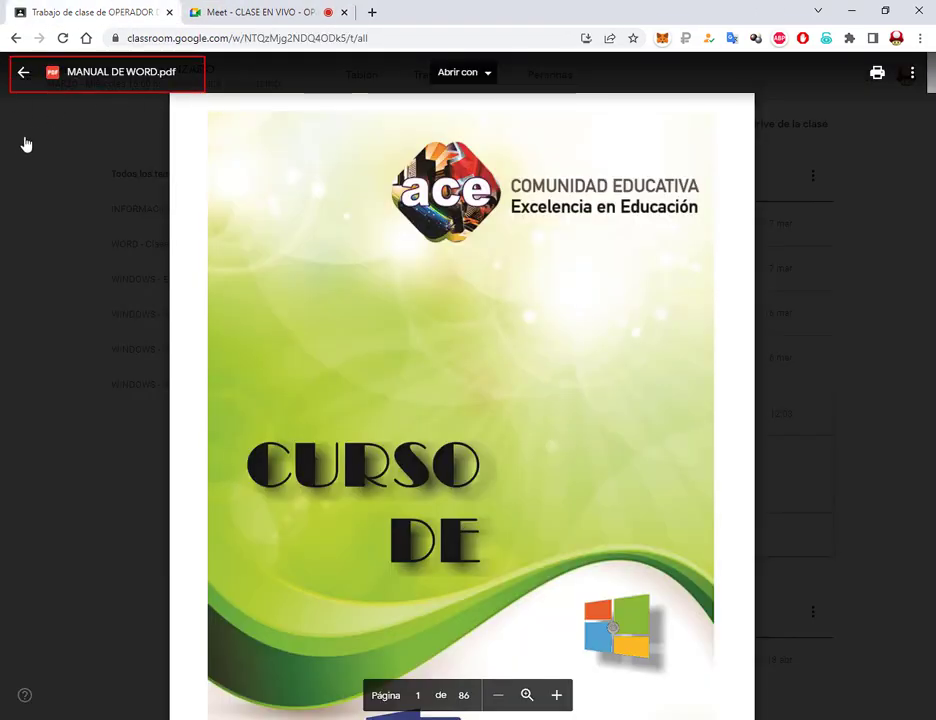
pyautogui.click(20, 74)
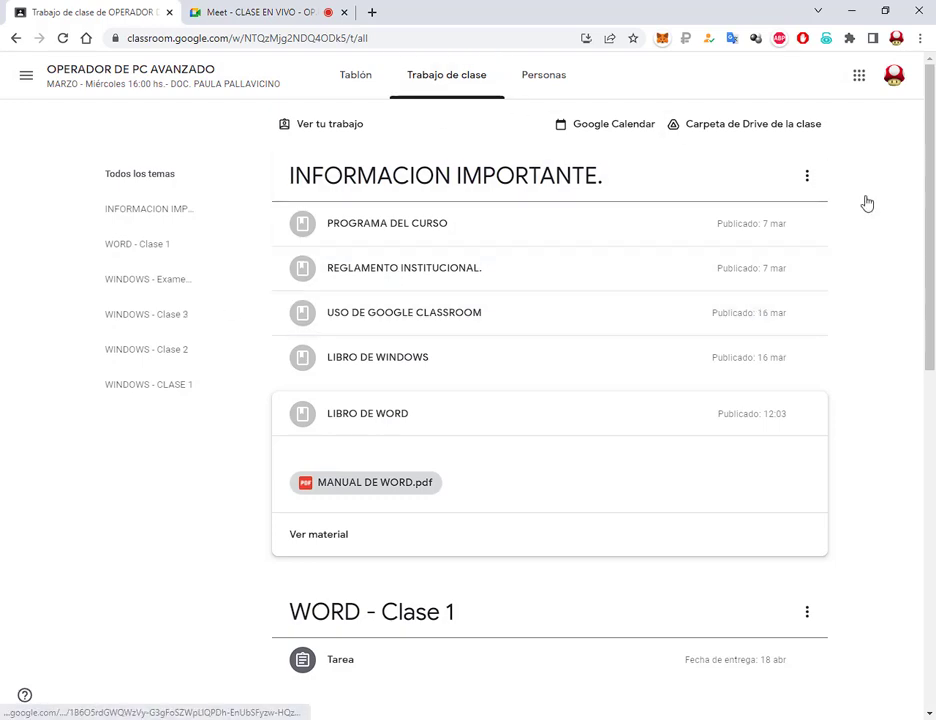
pyautogui.click(370, 414)
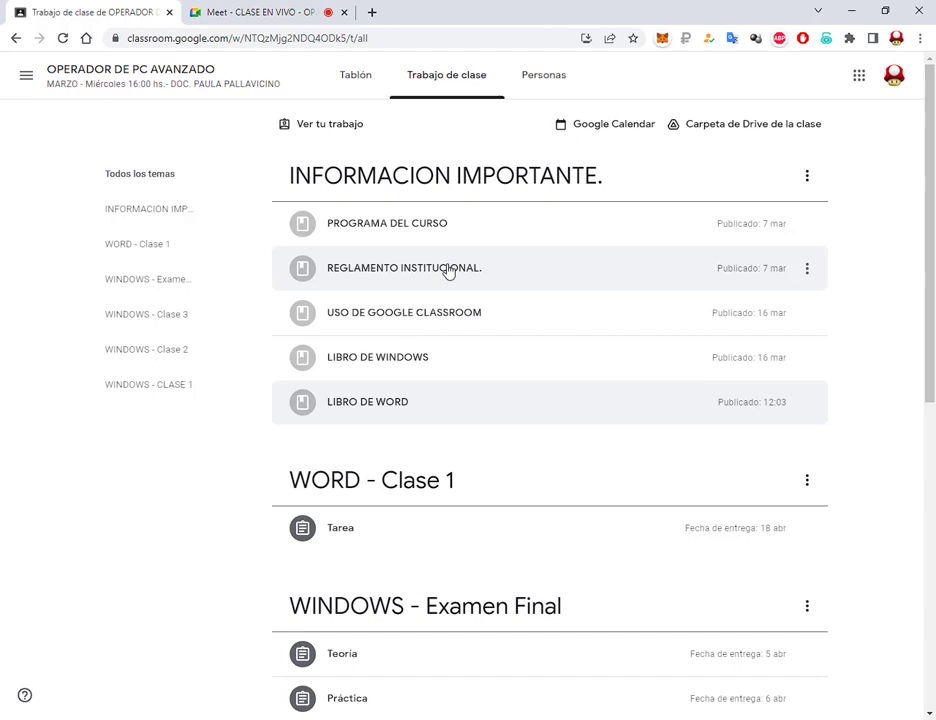
# Outline the WORD - Clase 1 topic in red with an arrow at its Tarea, and look over the other class topics
pyautogui.scroll(-3, 451, 226)
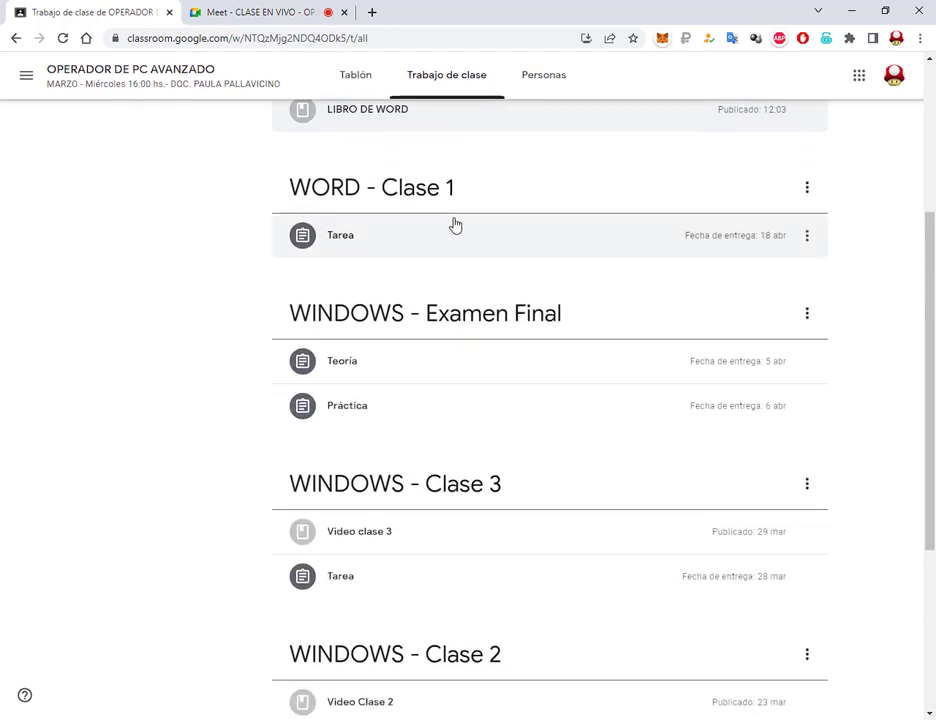
pyautogui.scroll(2, 451, 226)
pyautogui.moveTo(273, 313)
pyautogui.mouseDown()
pyautogui.moveTo(741, 416)
pyautogui.moveTo(840, 410)
pyautogui.mouseUp()
pyautogui.moveTo(210, 446); pyautogui.dragTo(278, 395)
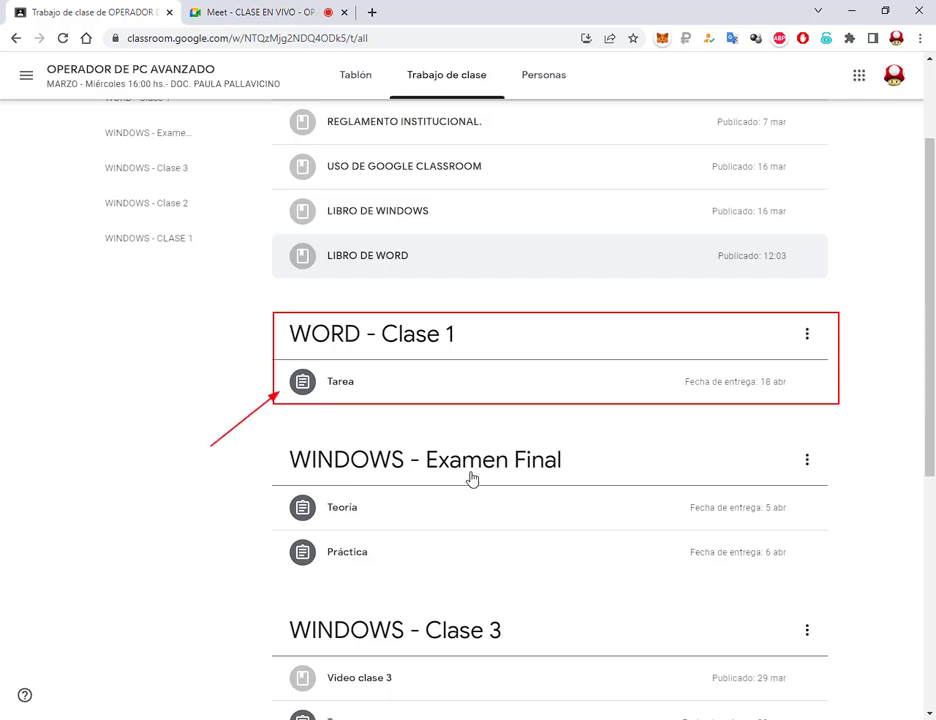
pyautogui.scroll(-5, 870, 330)
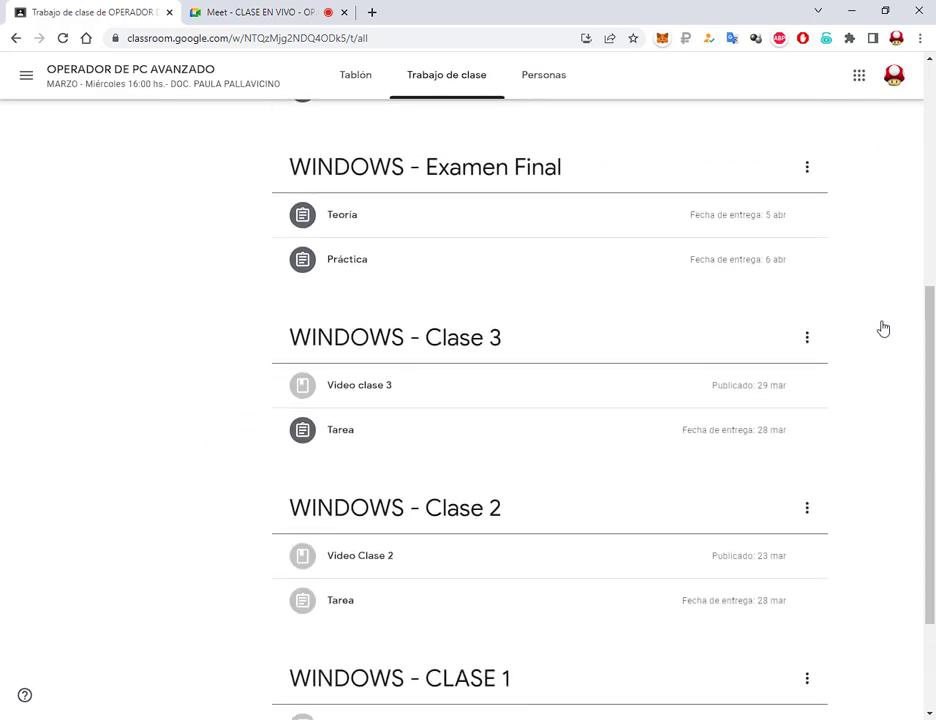
pyautogui.scroll(4, 880, 335)
pyautogui.scroll(3, 880, 338)
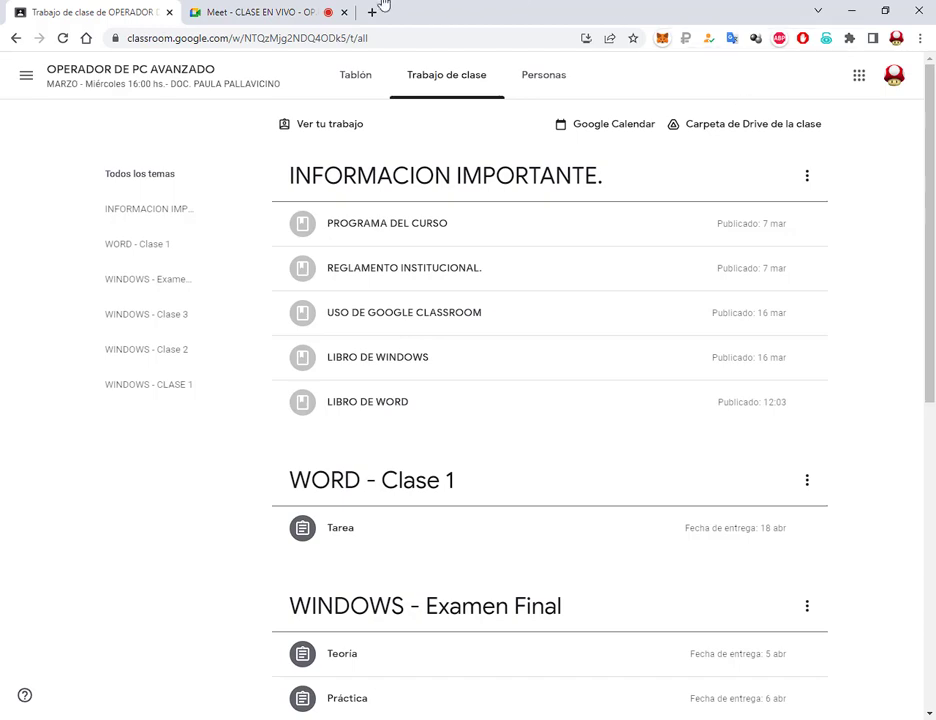
# Return to the Meet call and turn off the camera
pyautogui.click(252, 12)
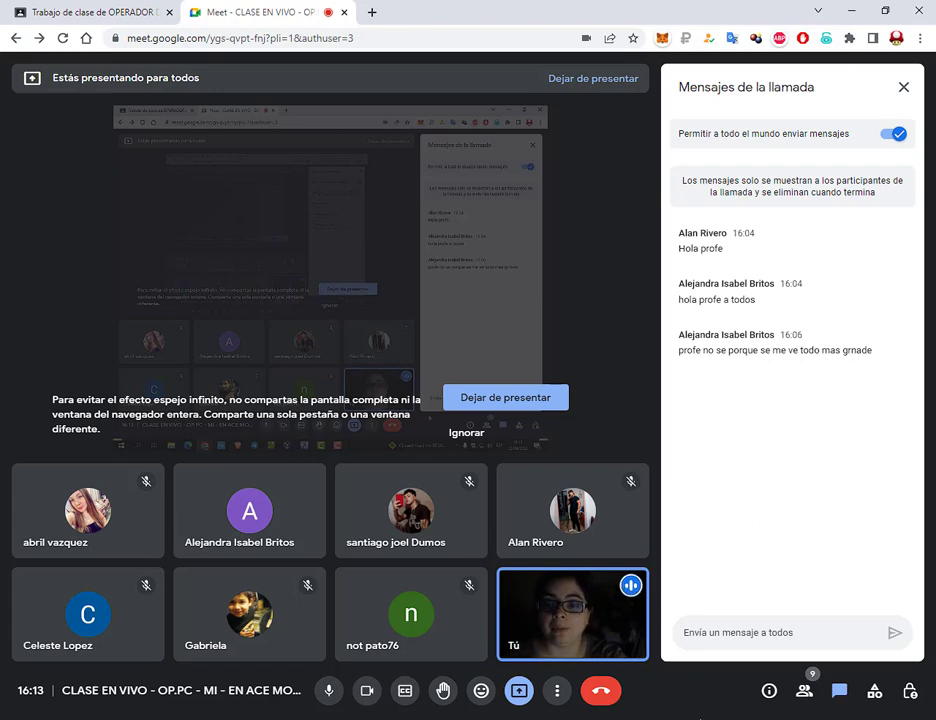
pyautogui.click(367, 692)
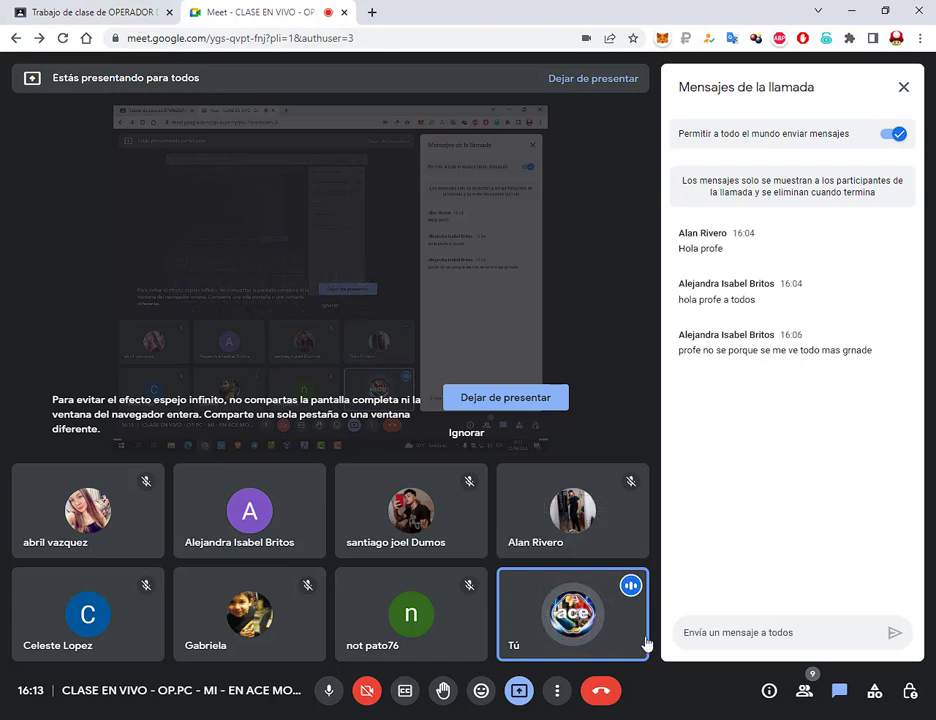
pyautogui.click(82, 714)
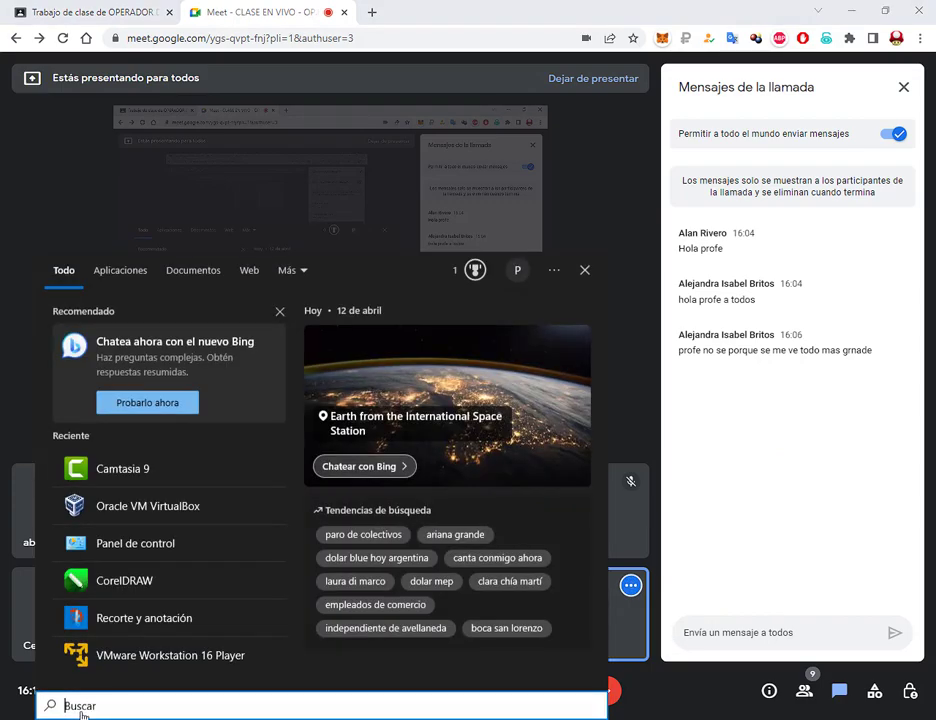
pyautogui.write('w')
pyautogui.press('Escape')
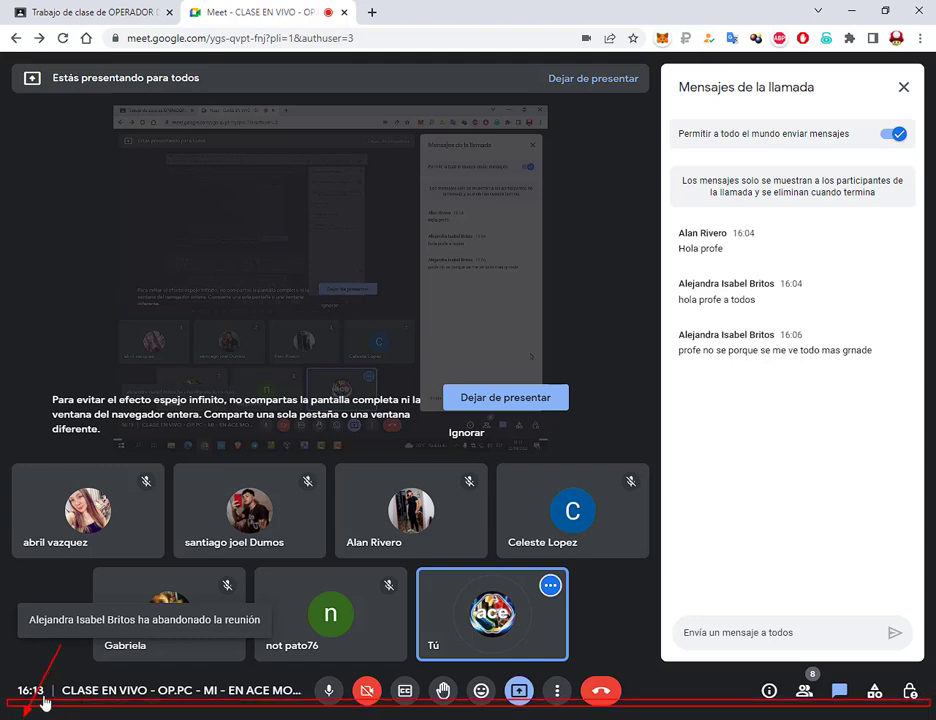
# Search the Windows start menu for "wo", open Word from the results and close it again
pyautogui.click(24, 717)
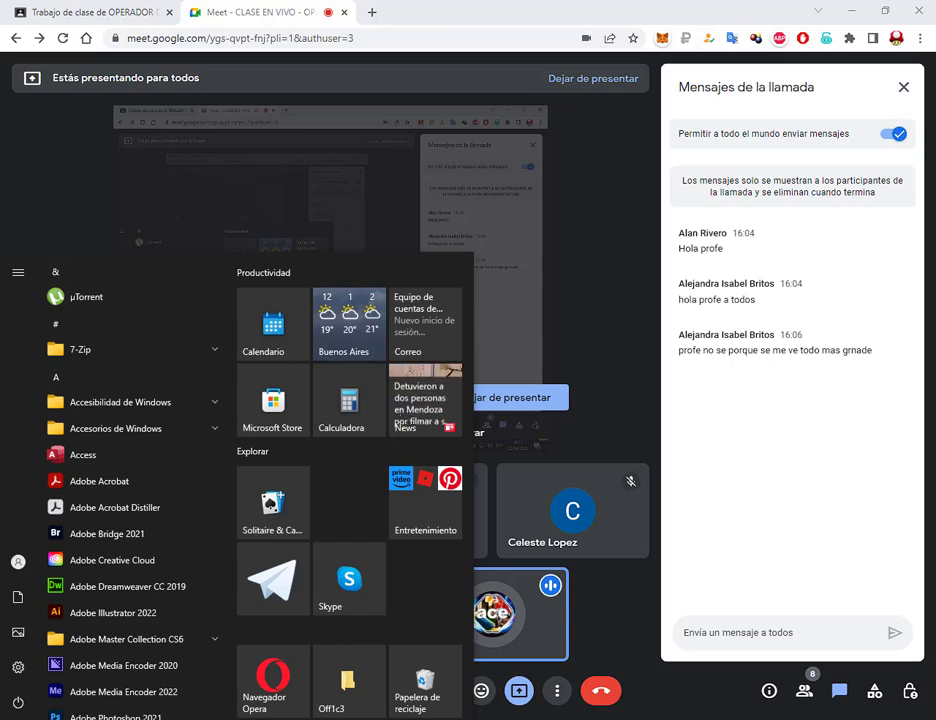
pyautogui.write('wo')
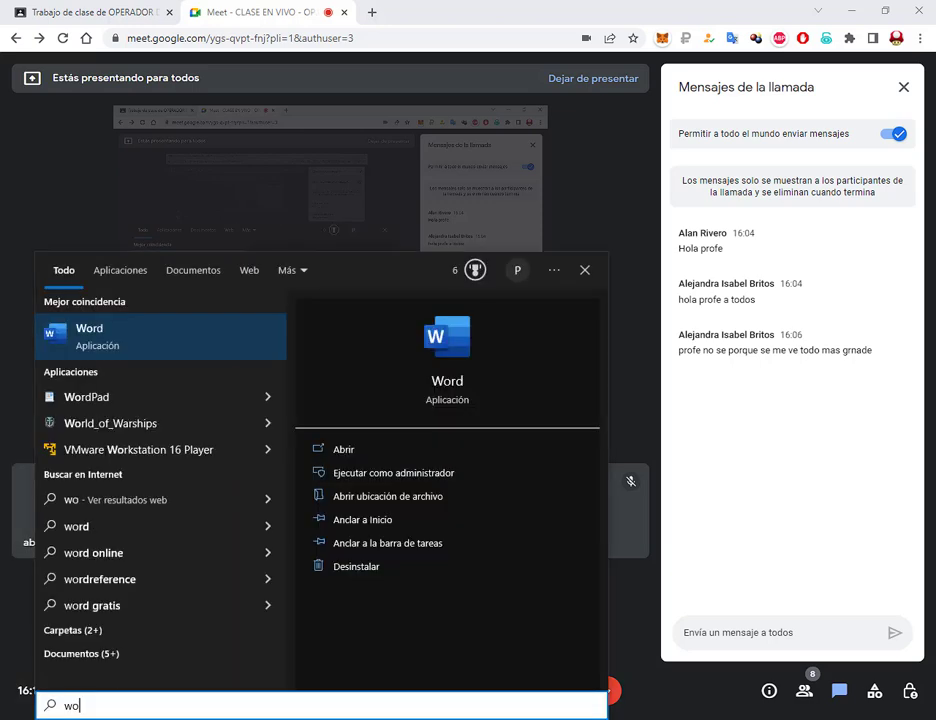
pyautogui.click(88, 343)
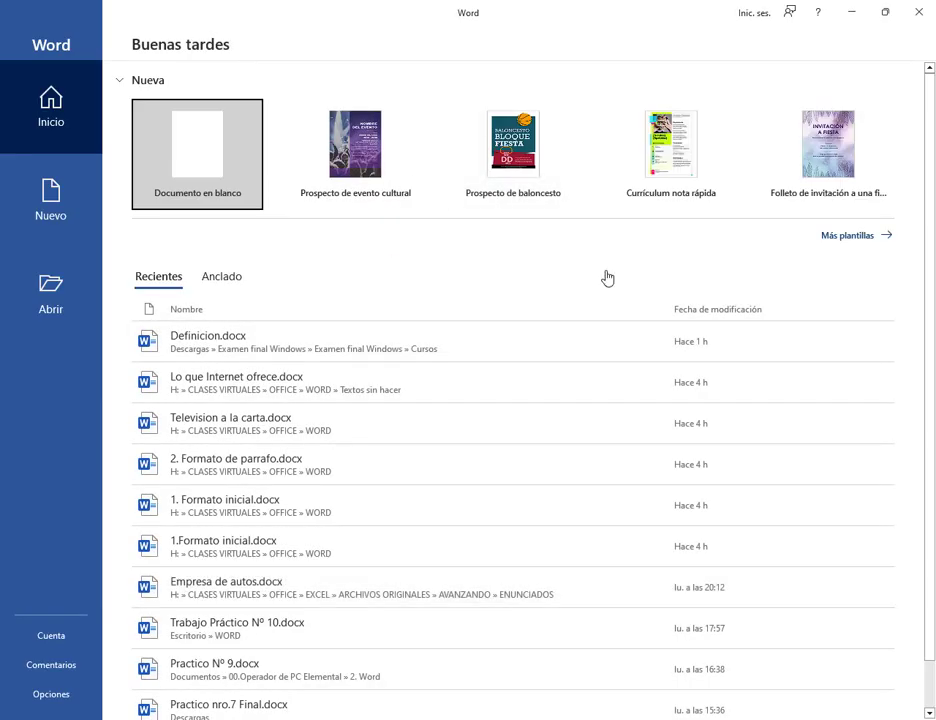
pyautogui.click(919, 12)
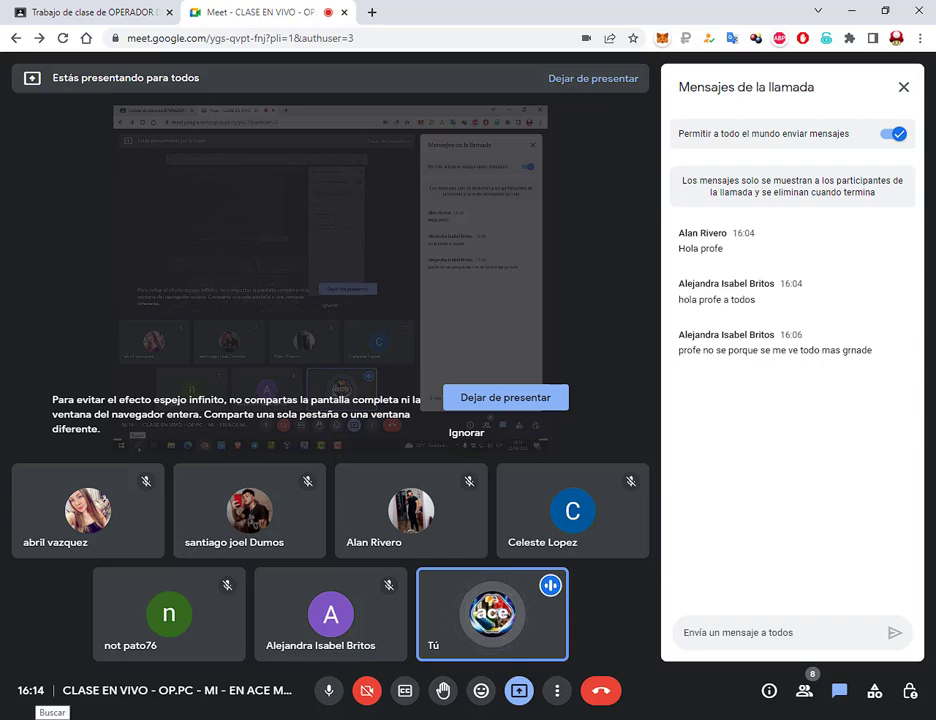
# Set the Windows taskbar to show the search box (Mostrar cuadro de búsqueda) and outline the box in red
pyautogui.rightClick(53, 718)
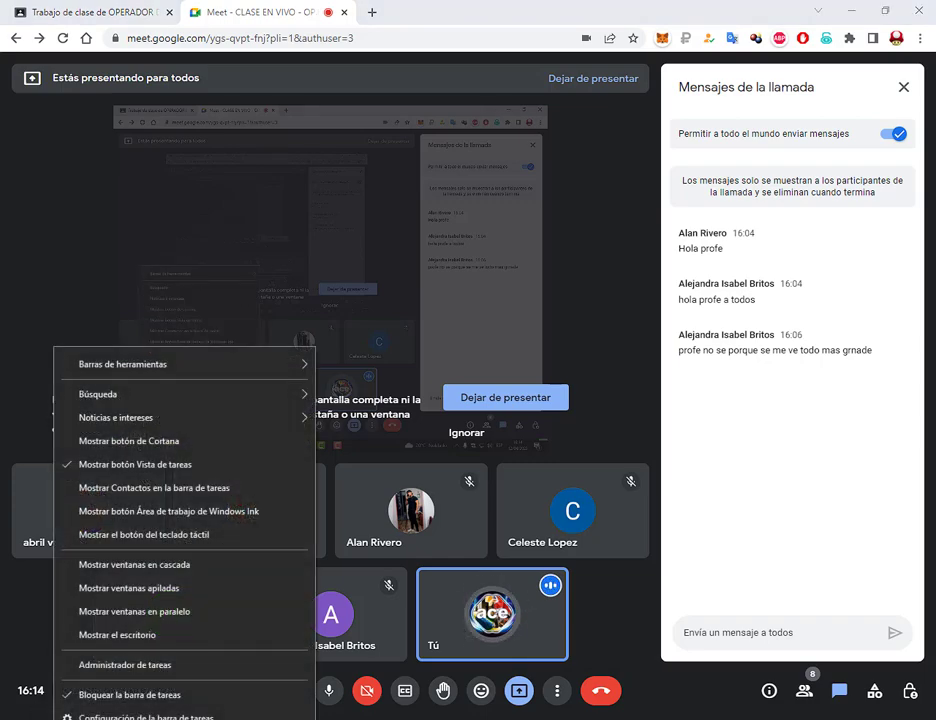
pyautogui.moveTo(130, 398)
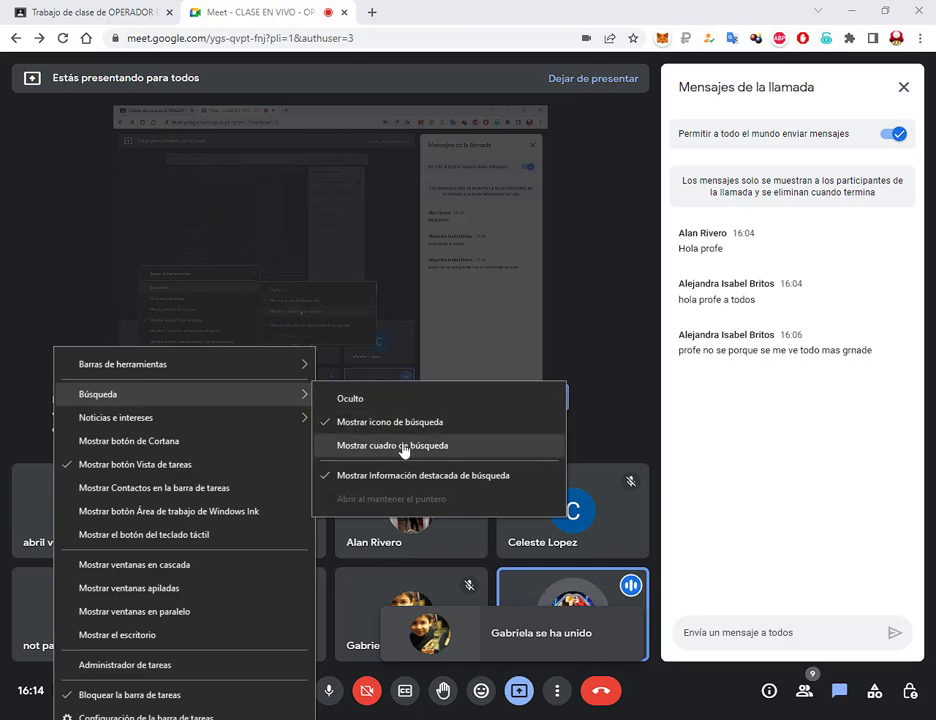
pyautogui.click(366, 455)
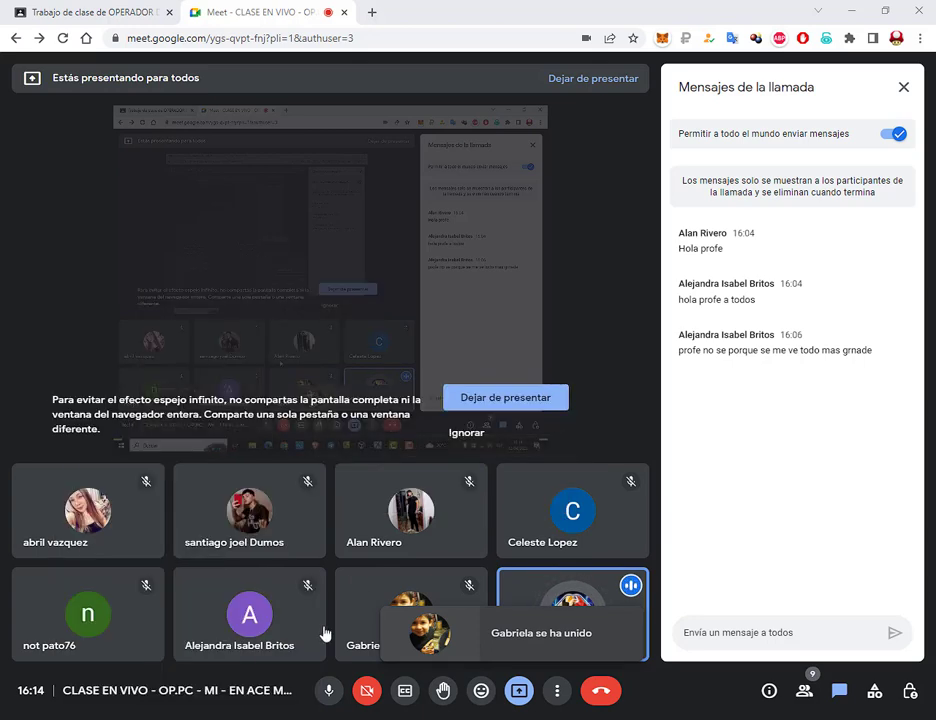
pyautogui.moveTo(33, 707)
pyautogui.mouseDown()
pyautogui.moveTo(282, 713)
pyautogui.moveTo(249, 714)
pyautogui.mouseUp()
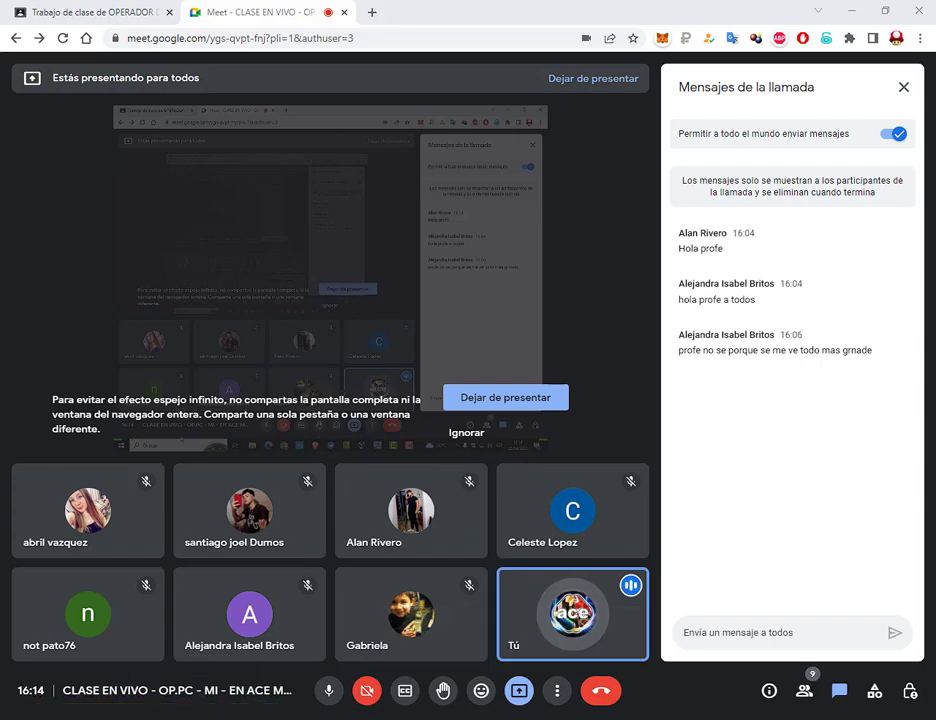
# Search Windows for "wor" to point out the Word application, and dismiss the search
pyautogui.press('super+s')
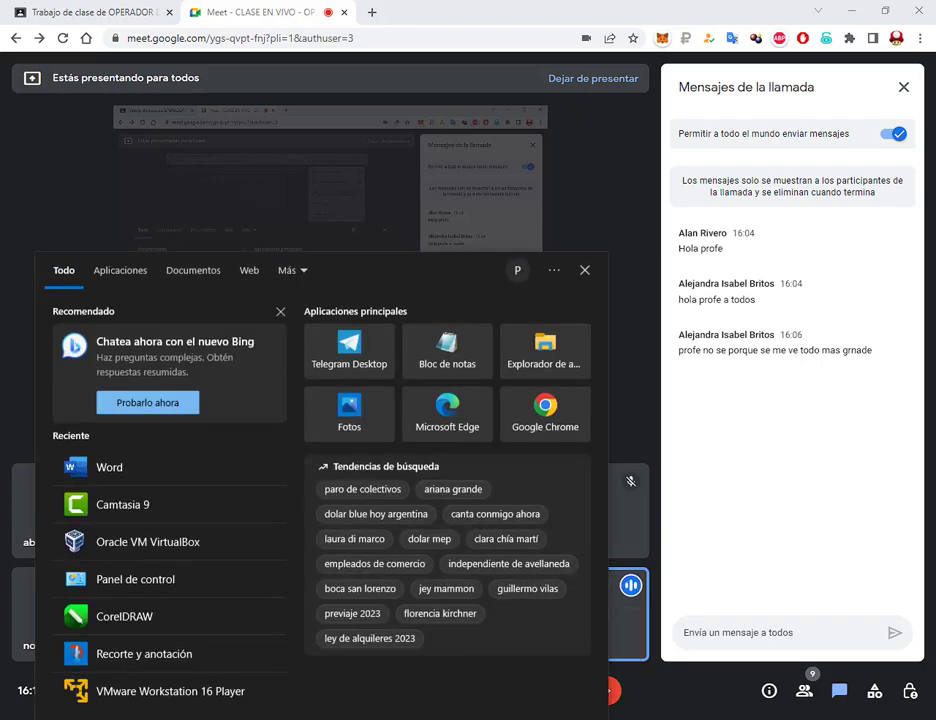
pyautogui.write('wor')
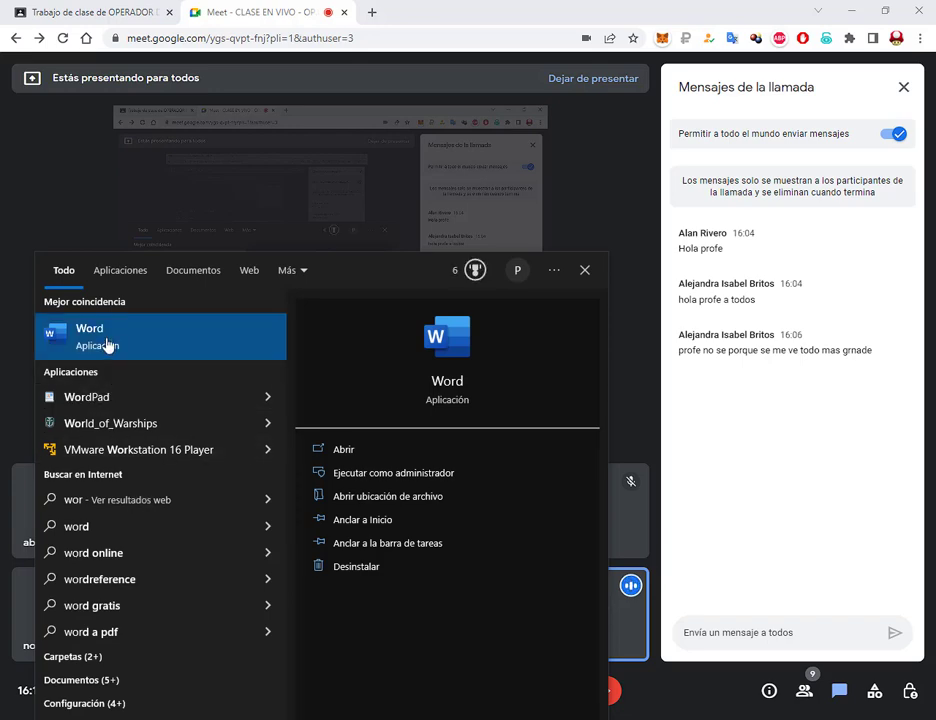
pyautogui.click(817, 485)
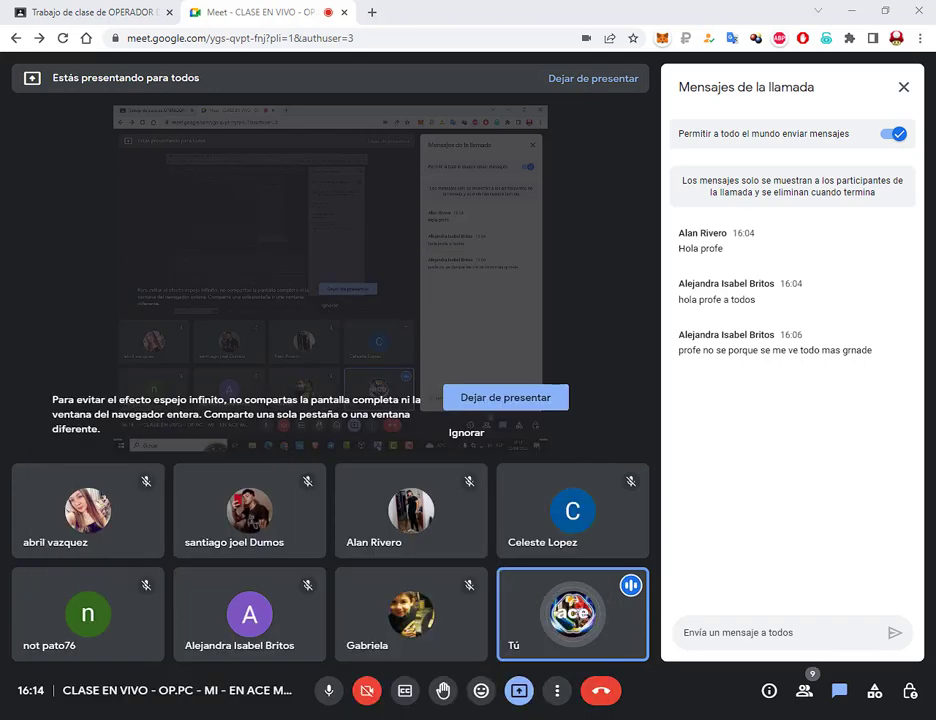
# Set the taskbar search back to showing only its icon (Mostrar icono de búsqueda)
pyautogui.rightClick(405, 700)
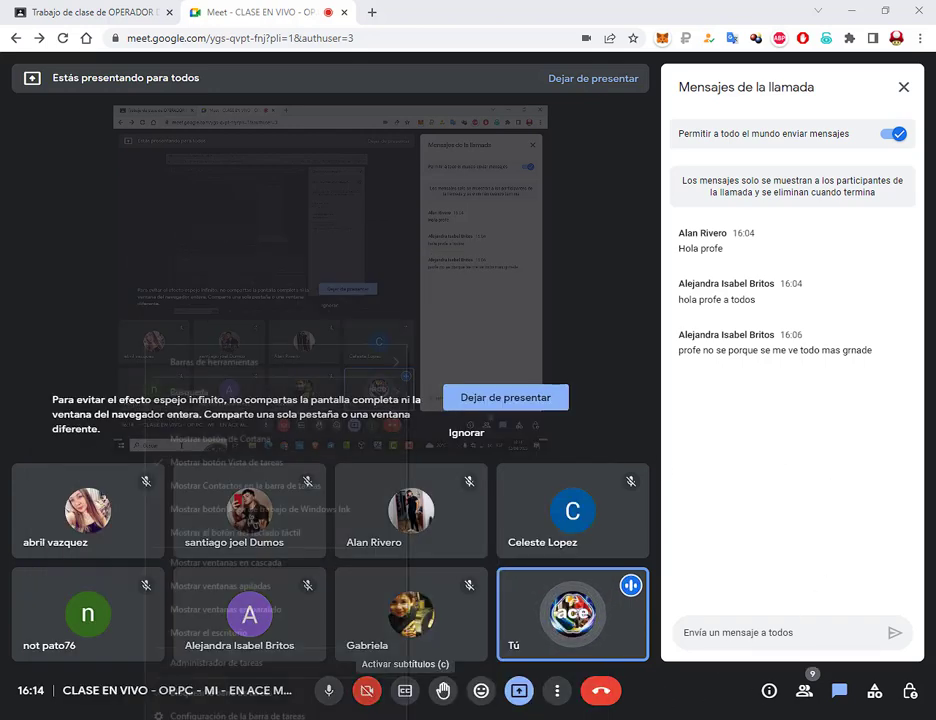
pyautogui.moveTo(303, 396)
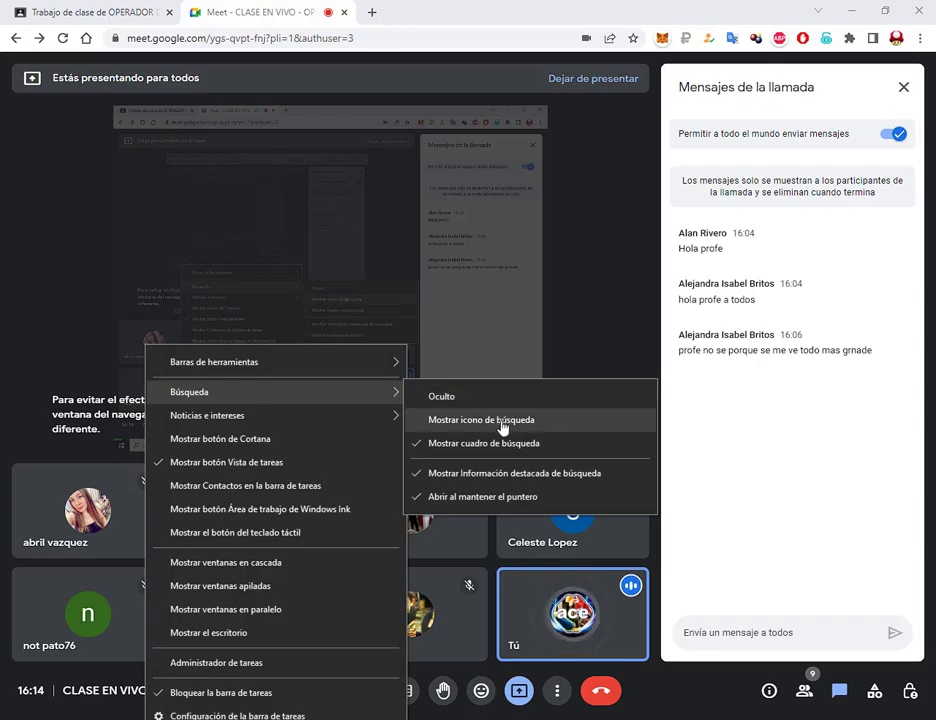
pyautogui.click(503, 428)
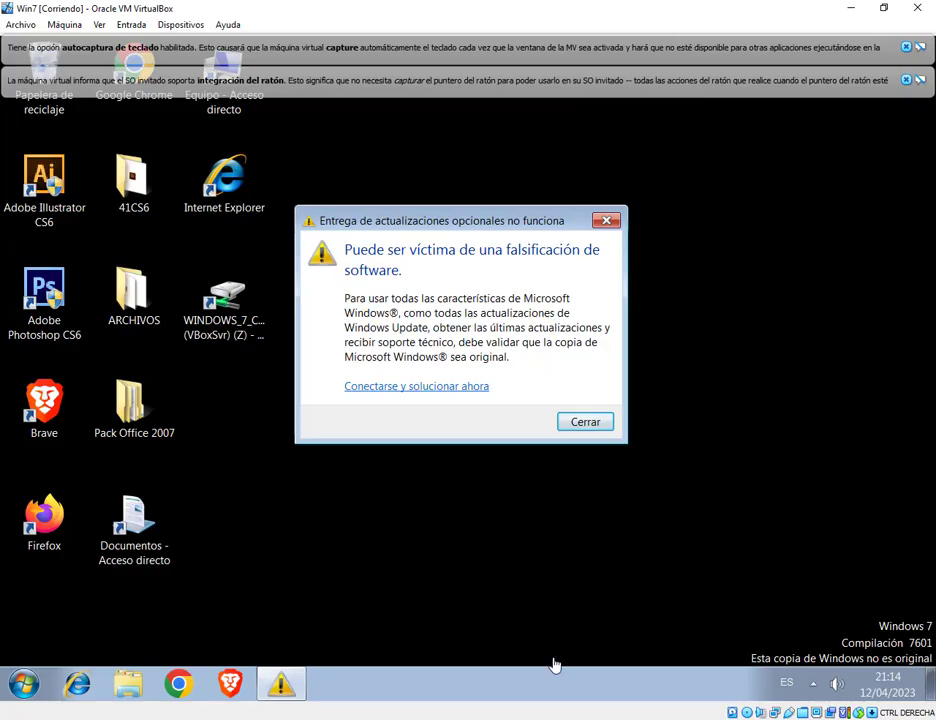
# In the Win7 VirtualBox machine, close the software counterfeiting warning and both keyboard and mouse capture notices
pyautogui.click(606, 220)
pyautogui.click(906, 79)
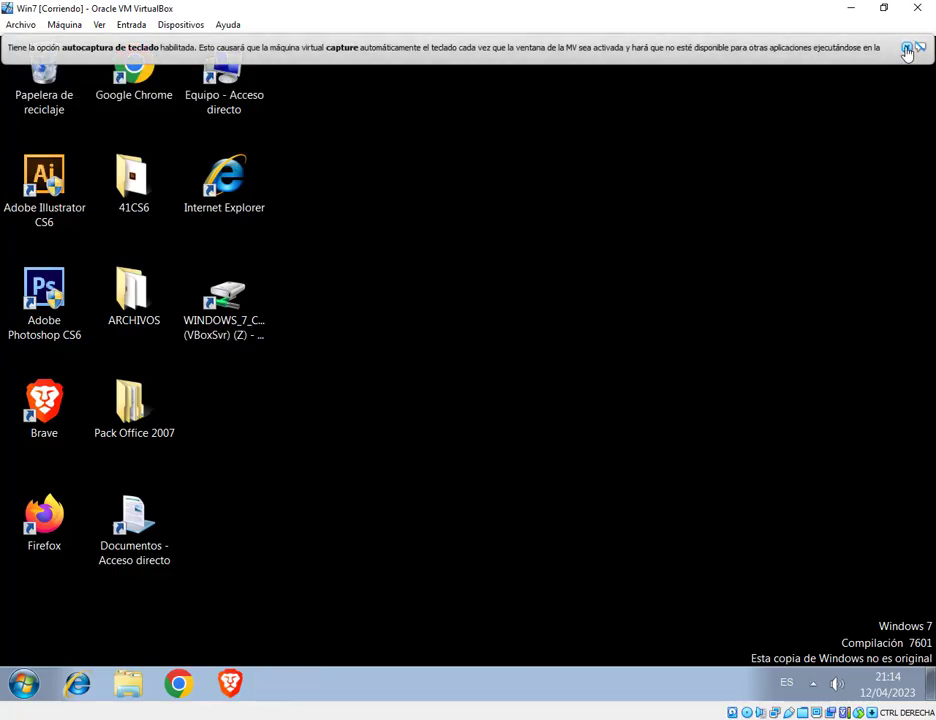
pyautogui.click(906, 48)
# Search the Windows 7 start menu for "word" and open Word 2013
pyautogui.click(24, 686)
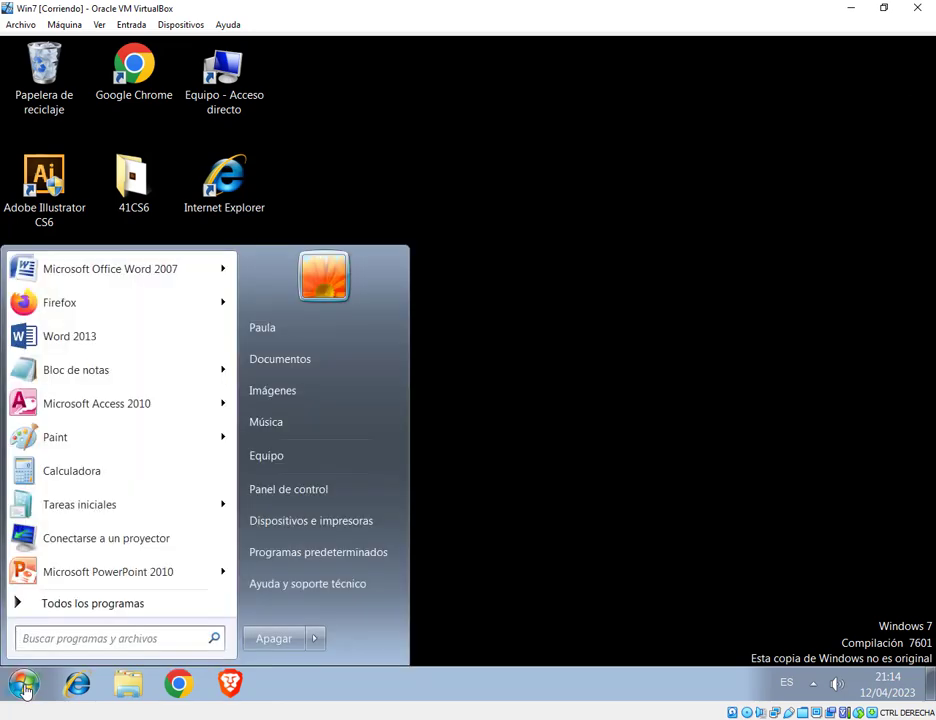
pyautogui.click(77, 641)
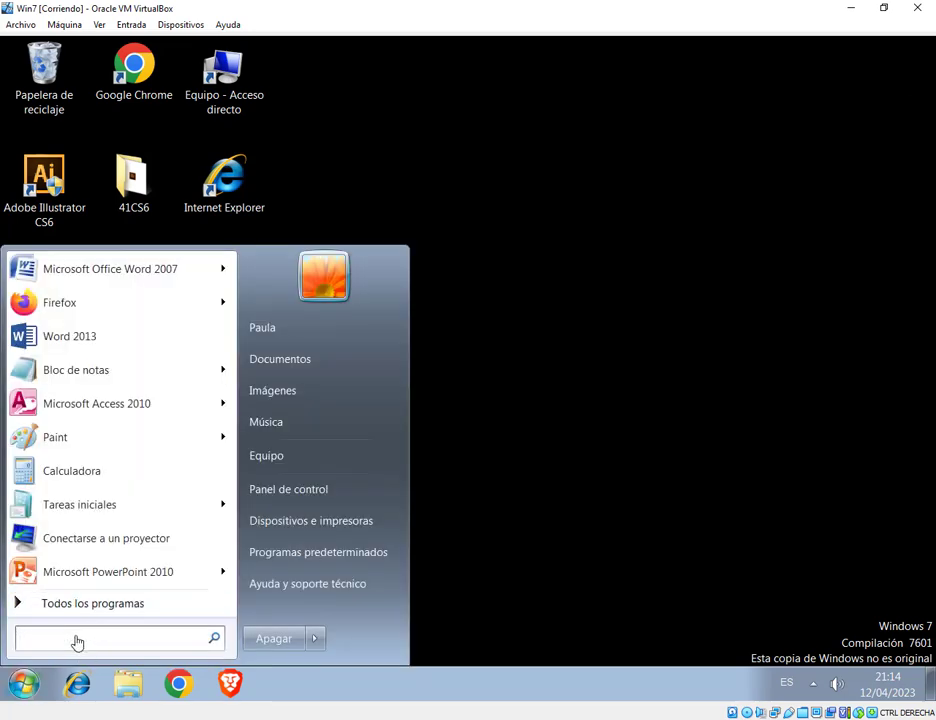
pyautogui.write('wor')
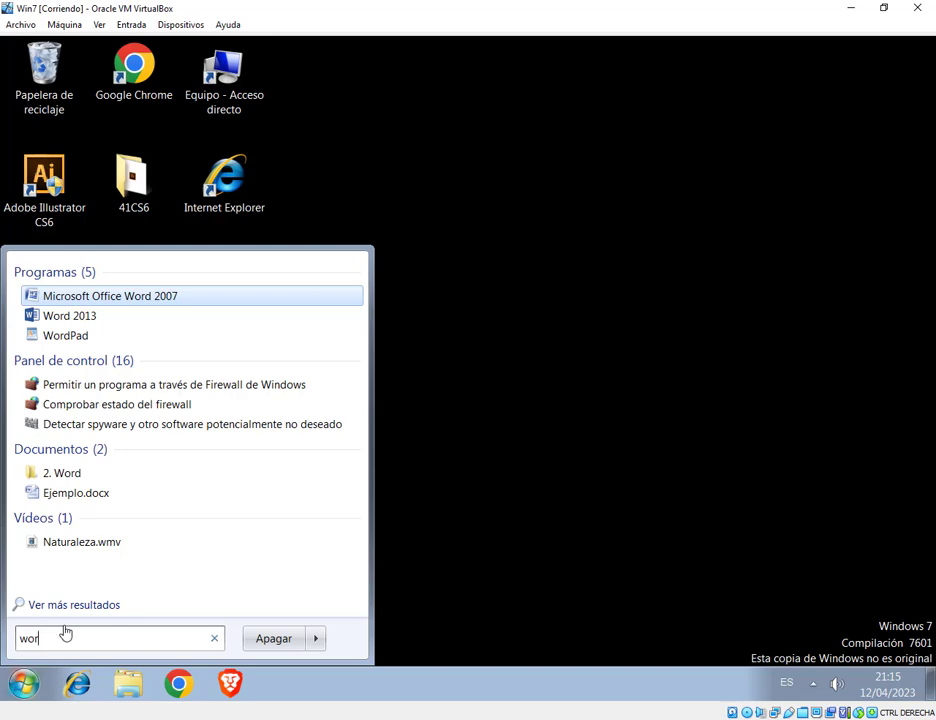
pyautogui.write('d')
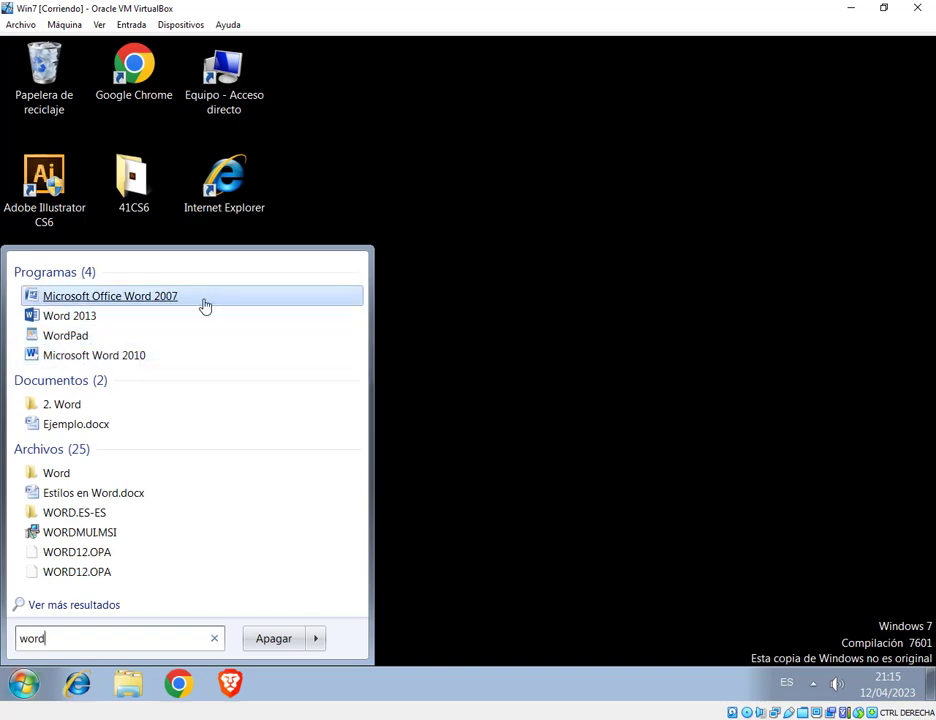
pyautogui.click(150, 315)
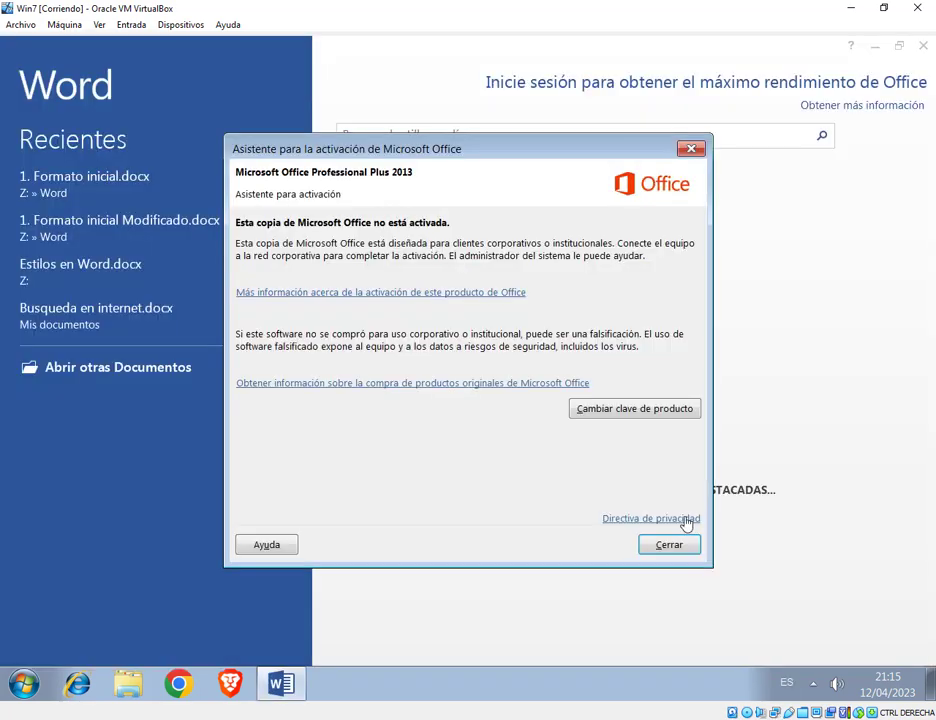
# Close the Office activation assistant, create a blank document and look over the ribbon's command groups
pyautogui.click(669, 544)
pyautogui.click(424, 307)
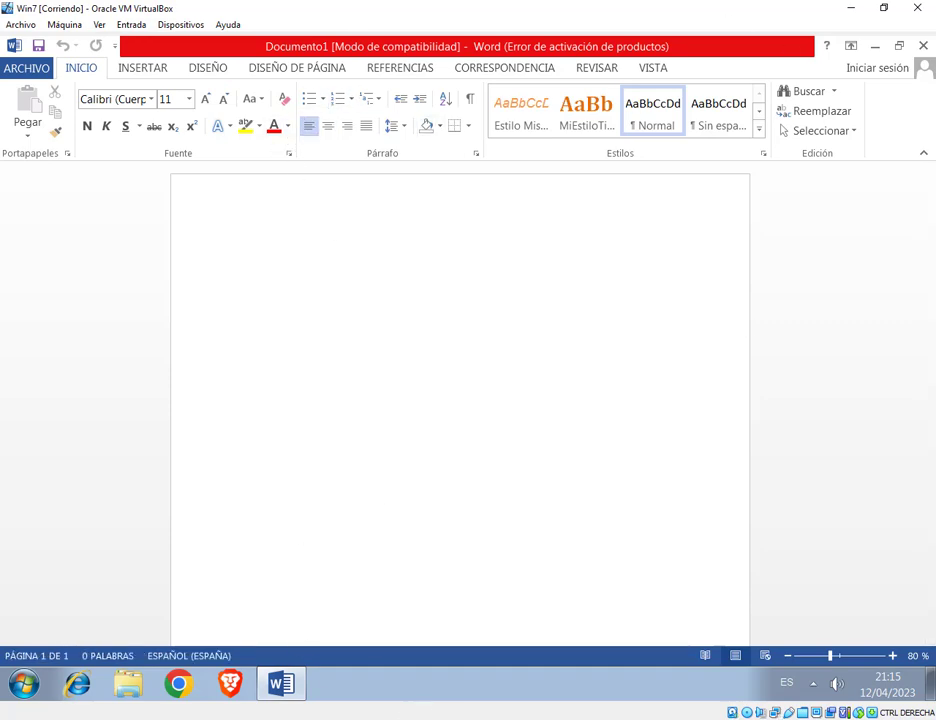
pyautogui.scroll(-4, 295, 65)
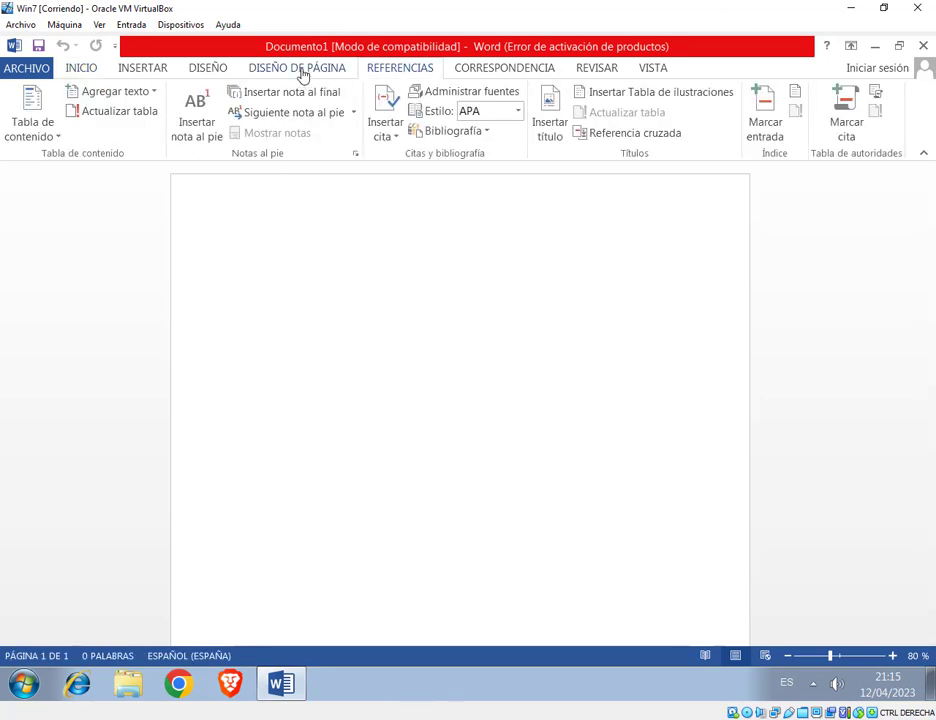
pyautogui.click(303, 68)
pyautogui.press('super')
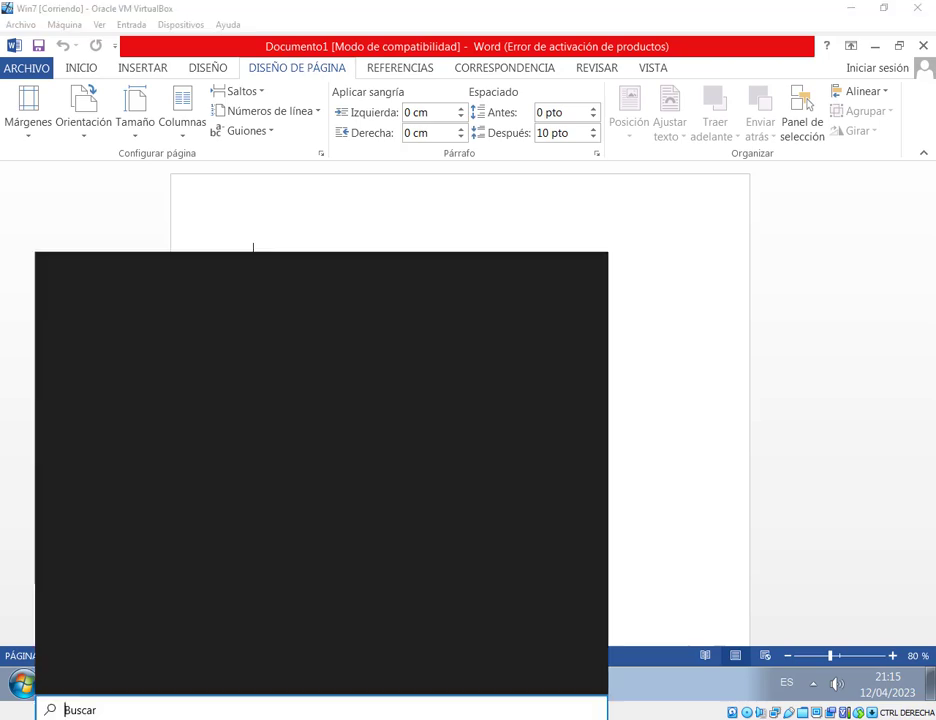
pyautogui.write('wo')
pyautogui.click(62, 344)
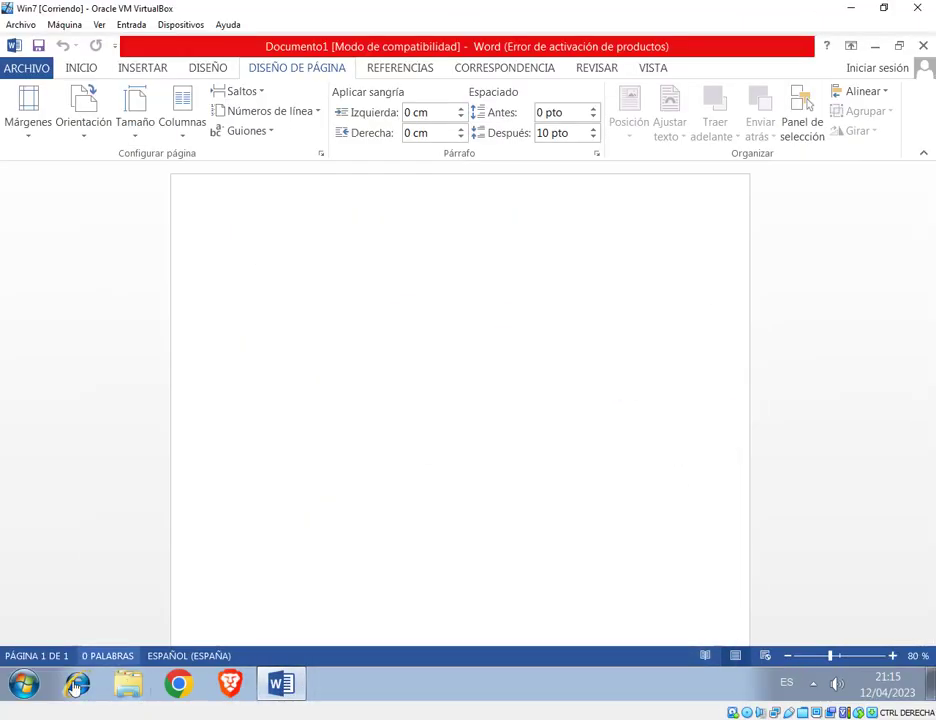
# Search the Windows 7 start menu for "word" to view the installed Word versions, and minimize the virtual machine
pyautogui.click(23, 684)
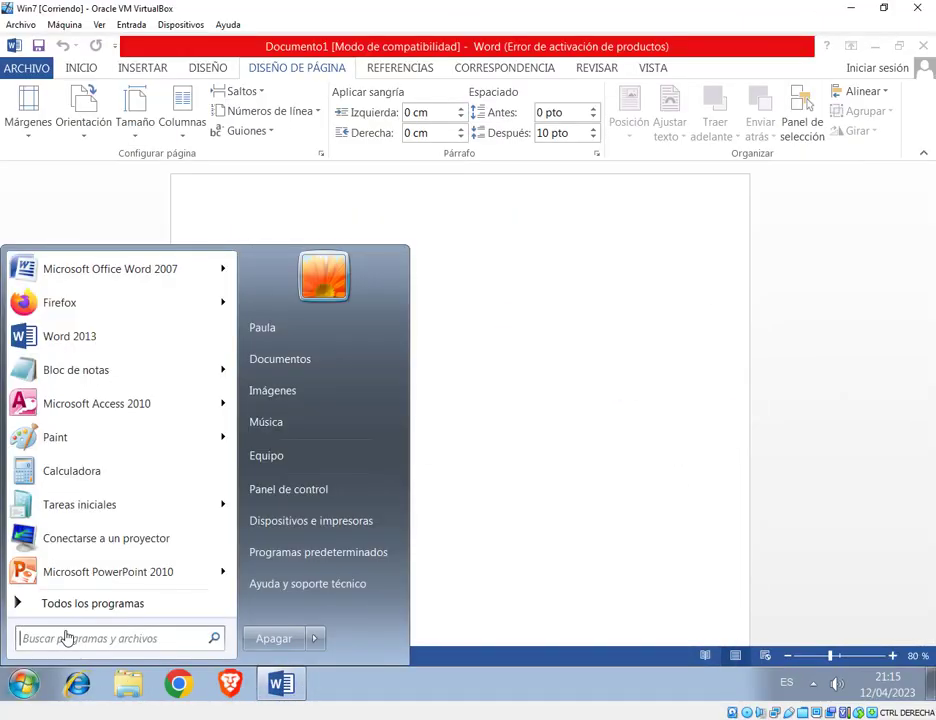
pyautogui.write('wor')
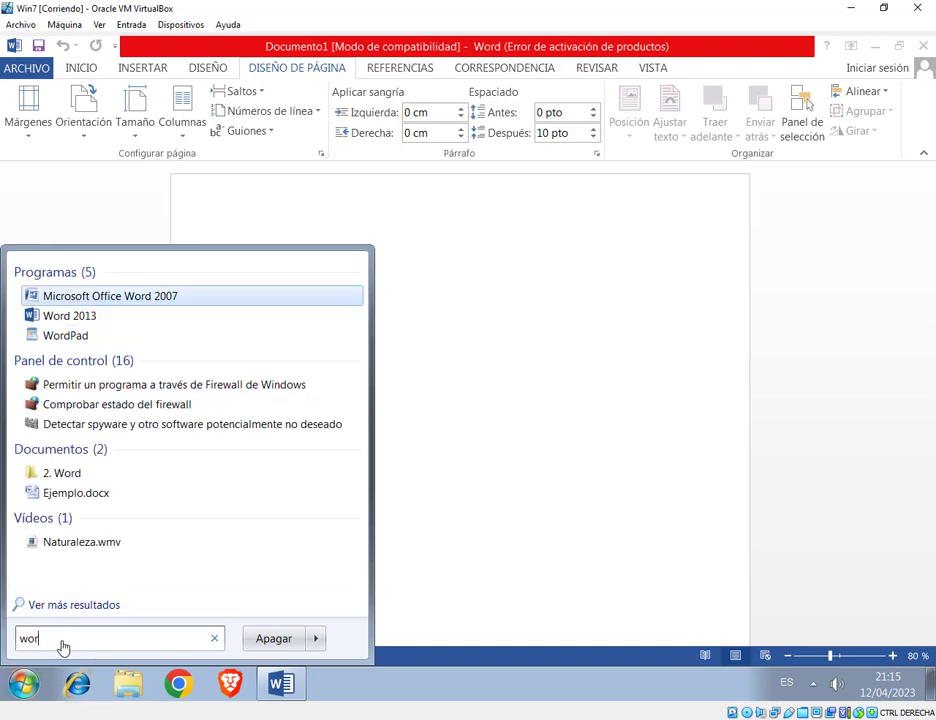
pyautogui.write('d')
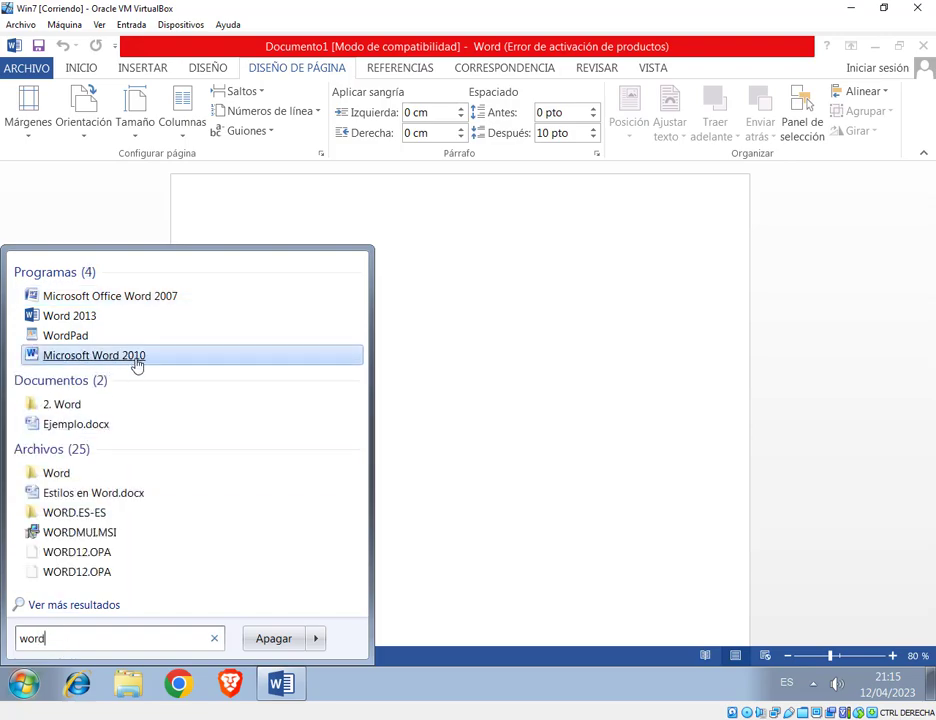
pyautogui.click(528, 387)
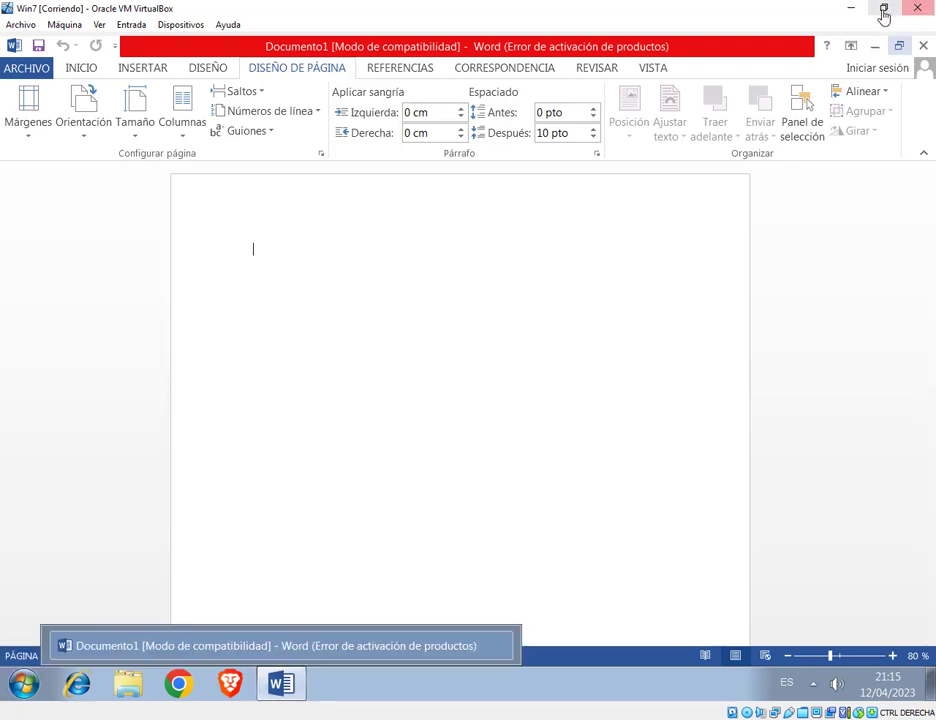
pyautogui.click(851, 8)
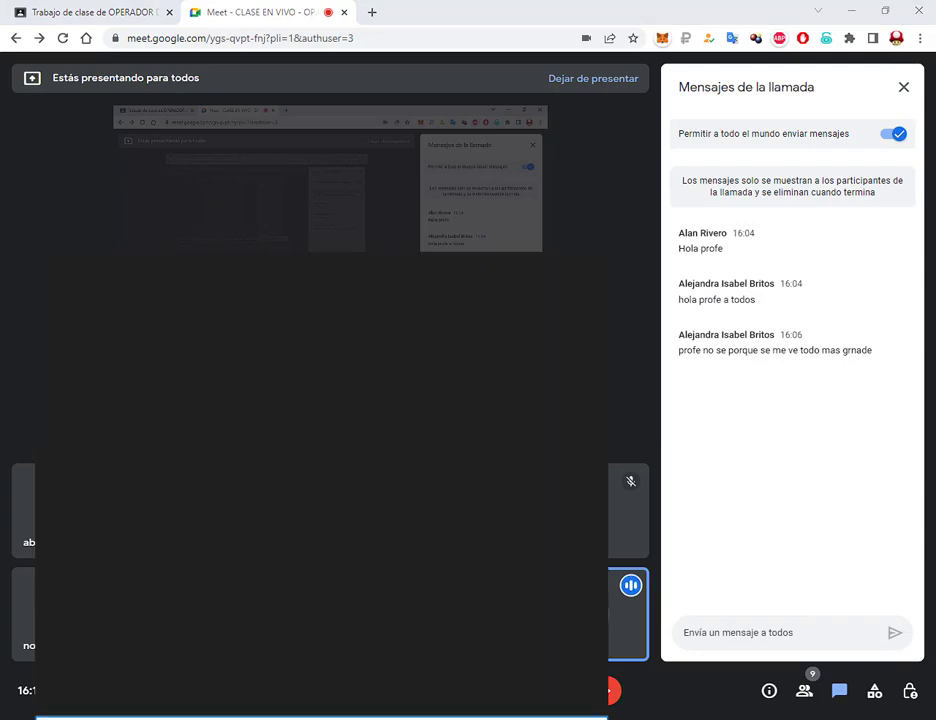
# Open Word from the Windows 10 search with "w" and check the installed Office version under Cuenta, closing Word when done
pyautogui.write('w')
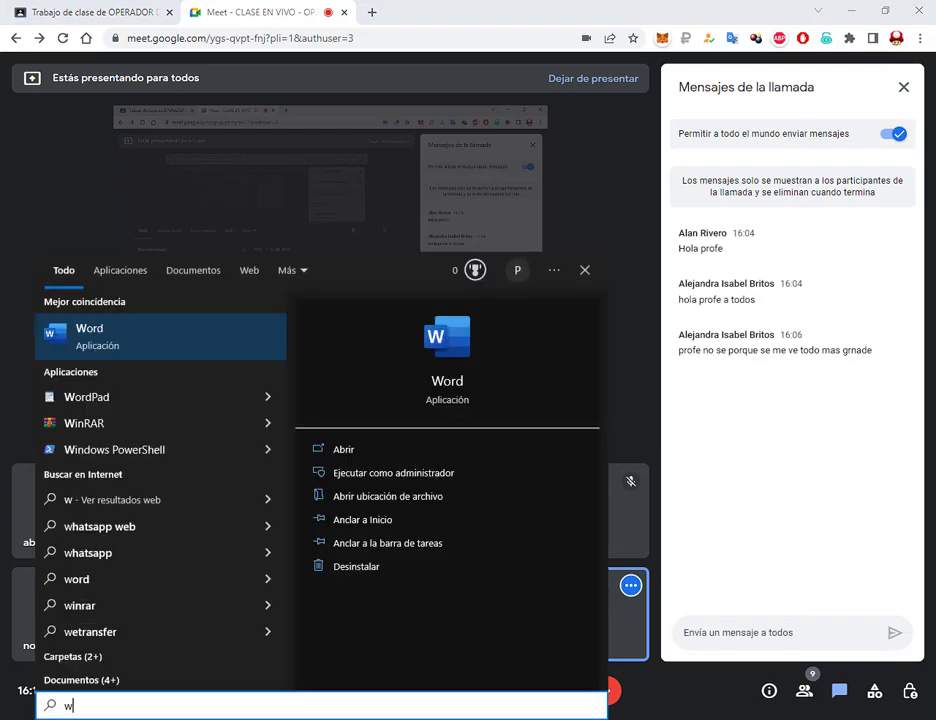
pyautogui.click(136, 356)
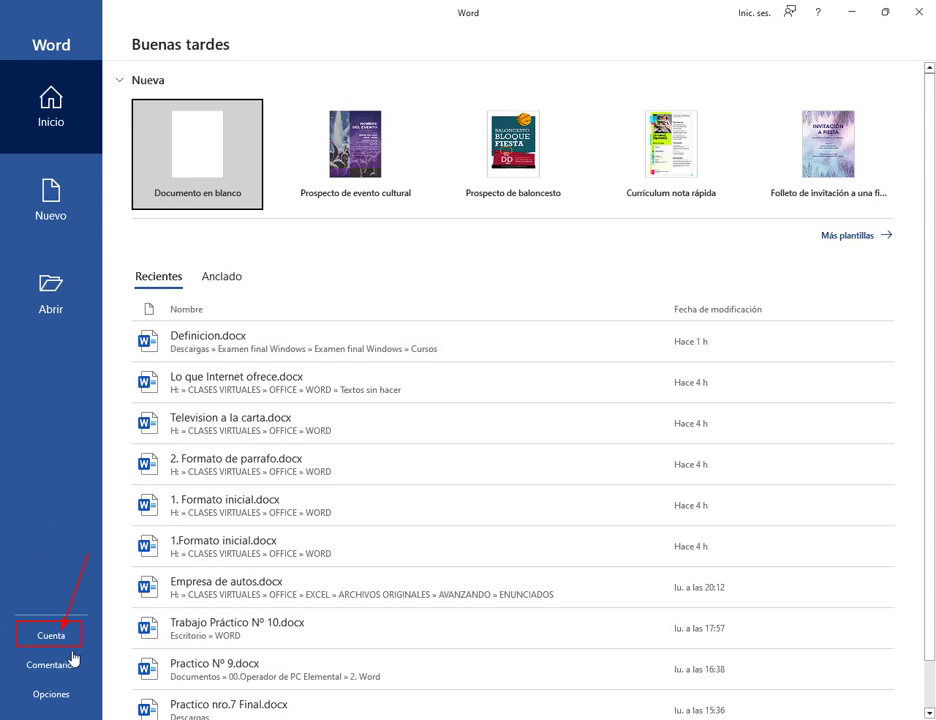
pyautogui.click(66, 640)
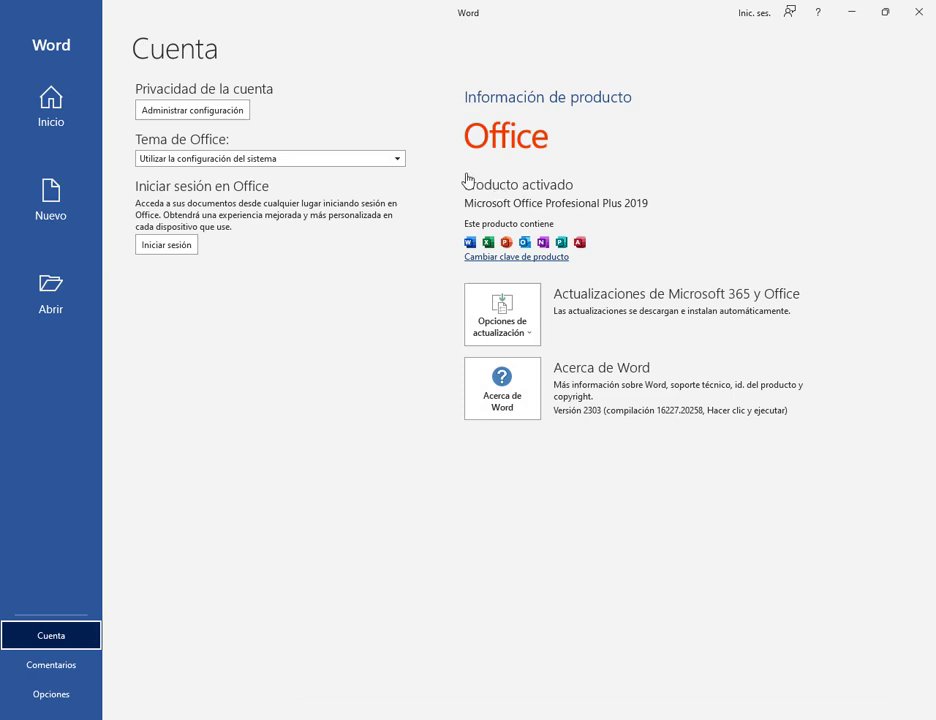
pyautogui.moveTo(461, 194); pyautogui.dragTo(663, 214)
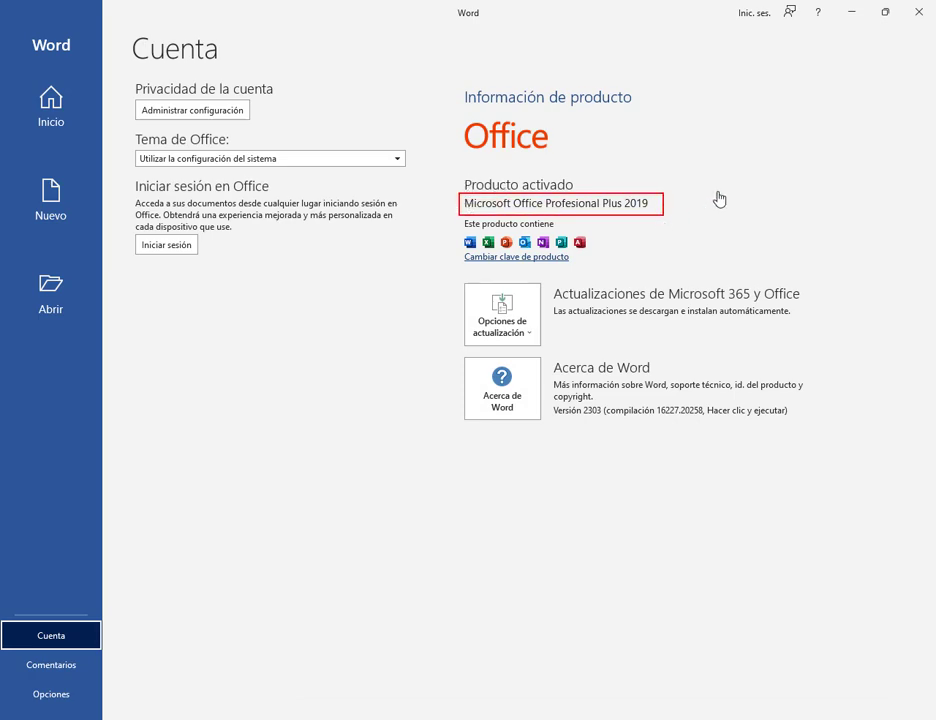
pyautogui.moveTo(724, 190); pyautogui.dragTo(663, 204)
pyautogui.press('Escape')
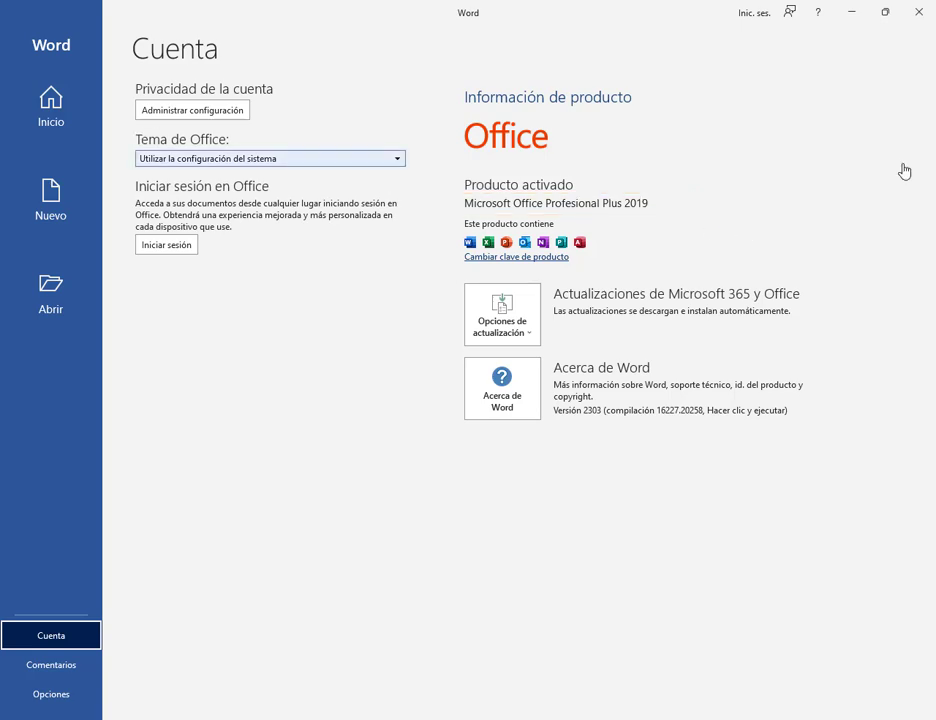
pyautogui.click(51, 100)
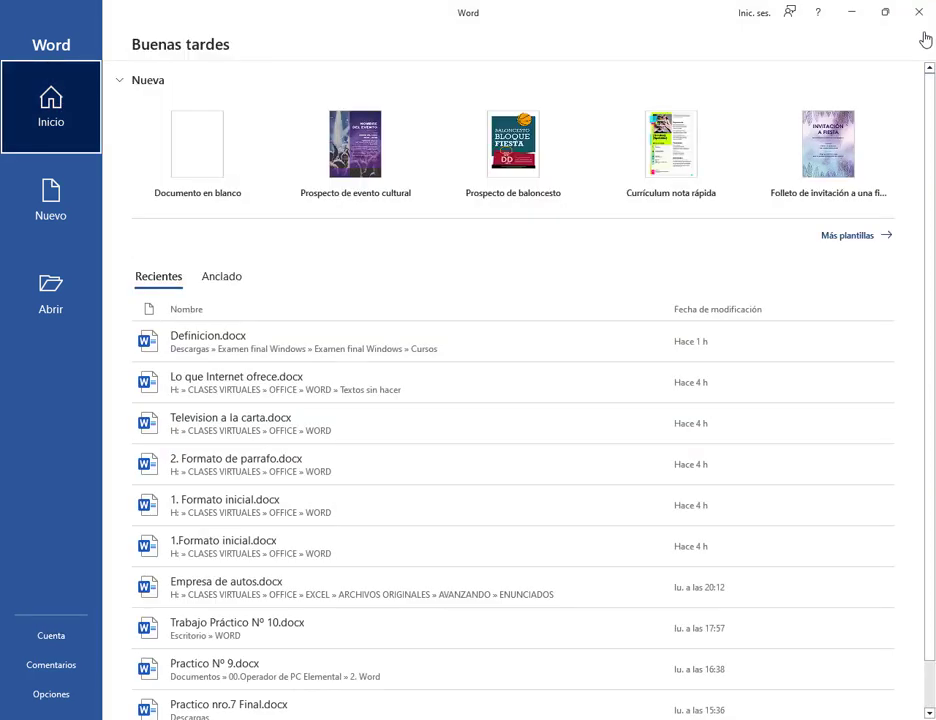
pyautogui.click(919, 12)
# On the Classroom Trabajo de clase page, point out the WORD - Clase 1 topic and expand its Tarea
pyautogui.scroll(-1, 906, 305)
pyautogui.scroll(-1, 896, 294)
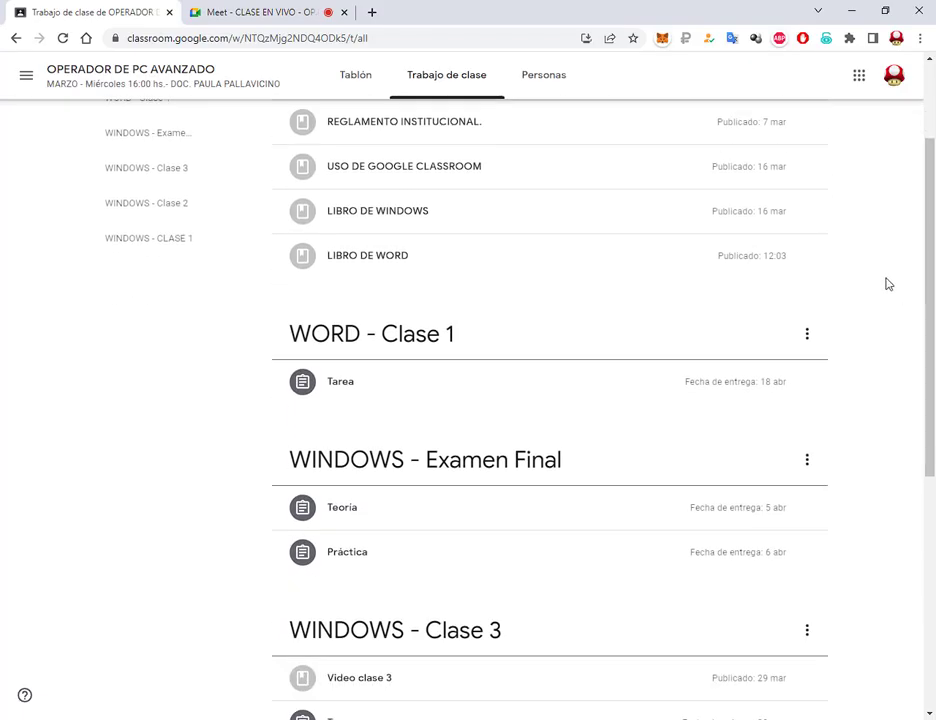
pyautogui.scroll(3, 886, 282)
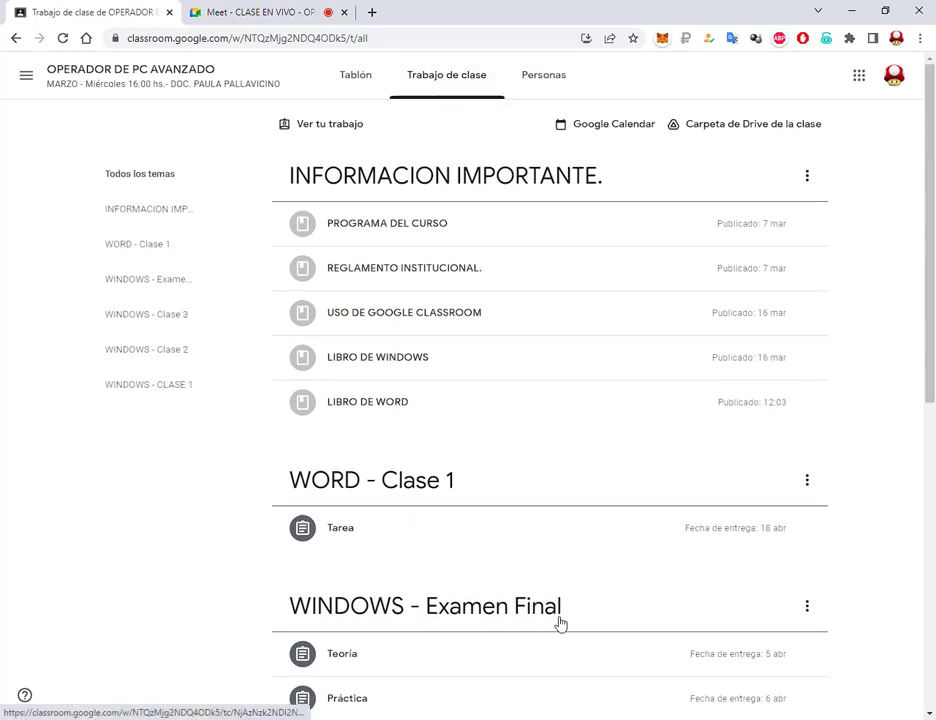
pyautogui.moveTo(271, 456)
pyautogui.mouseDown()
pyautogui.moveTo(494, 532)
pyautogui.moveTo(708, 559)
pyautogui.moveTo(857, 559)
pyautogui.mouseUp()
pyautogui.moveTo(222, 576); pyautogui.dragTo(275, 546)
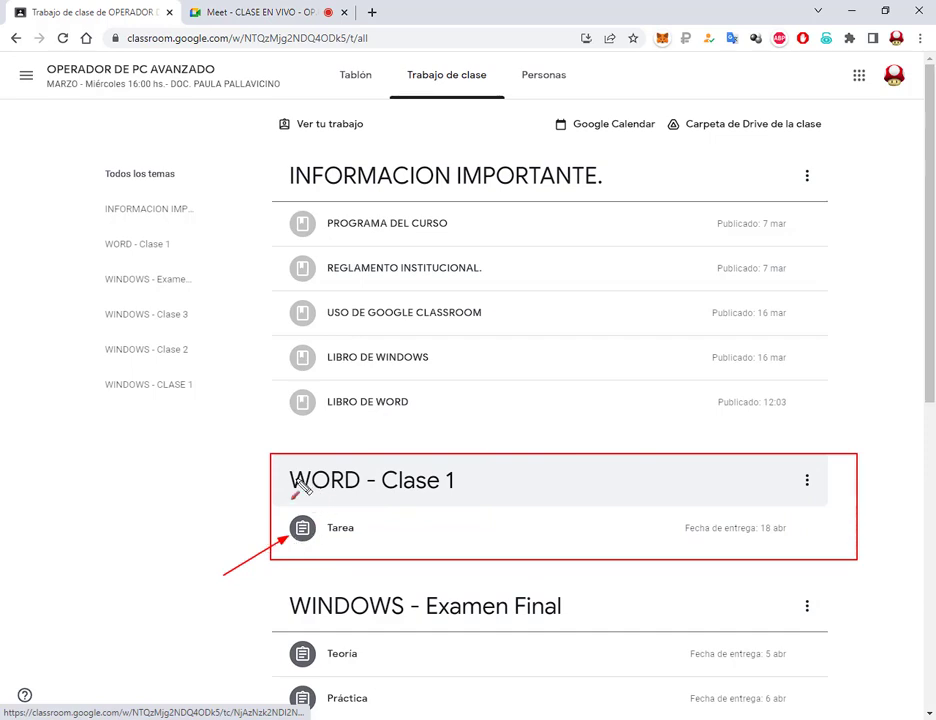
pyautogui.moveTo(355, 531); pyautogui.dragTo(430, 529)
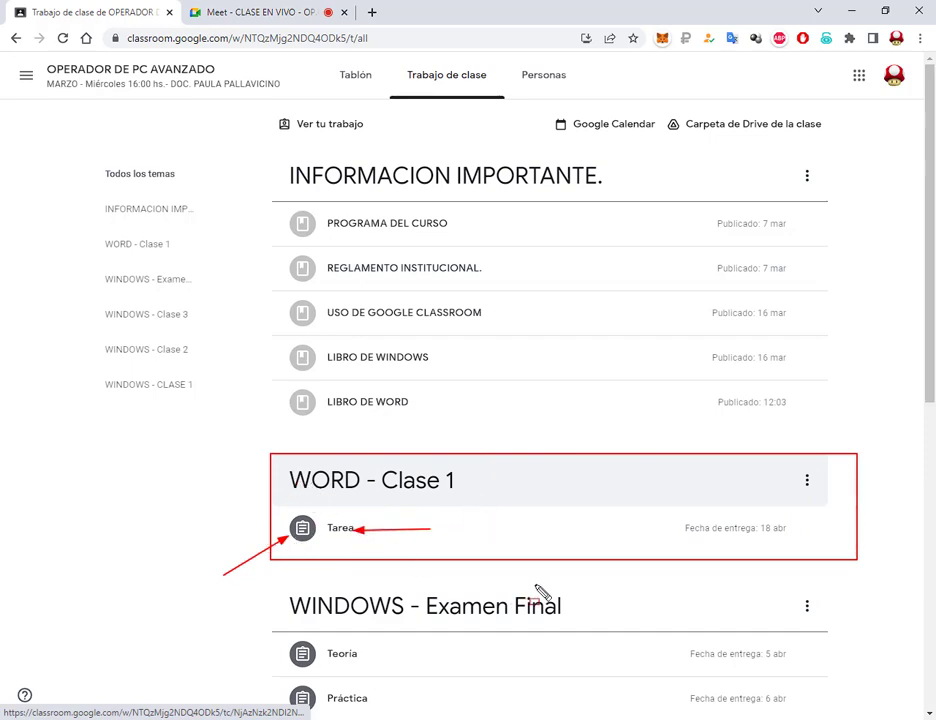
pyautogui.press('Escape')
pyautogui.click(348, 535)
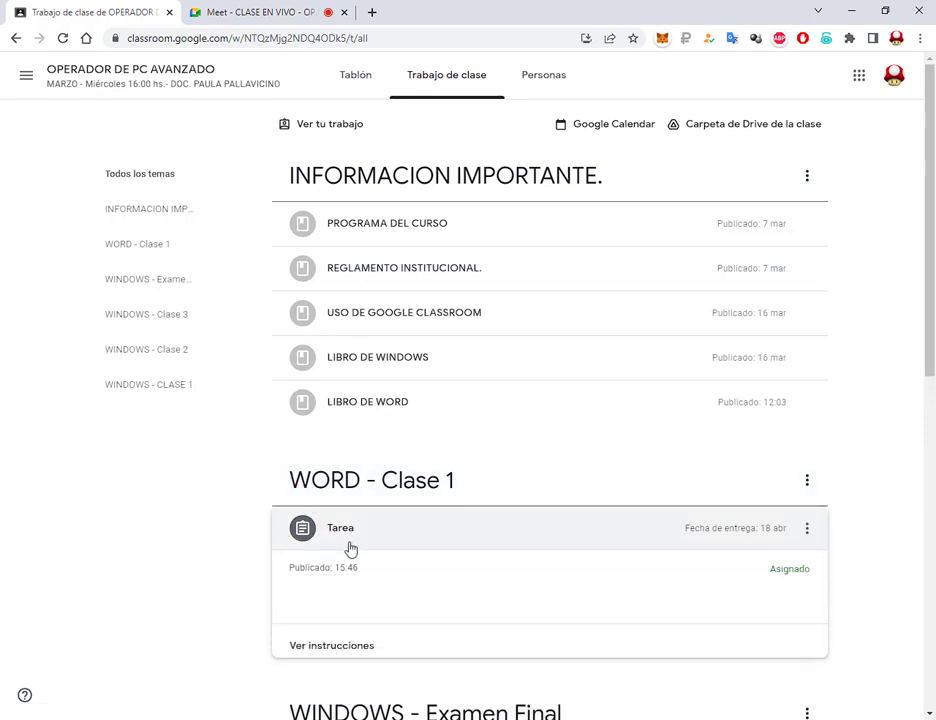
# Check the Meet call chat, and back in Classroom open the Clase 1 folder attached to the Tarea
pyautogui.click(286, 11)
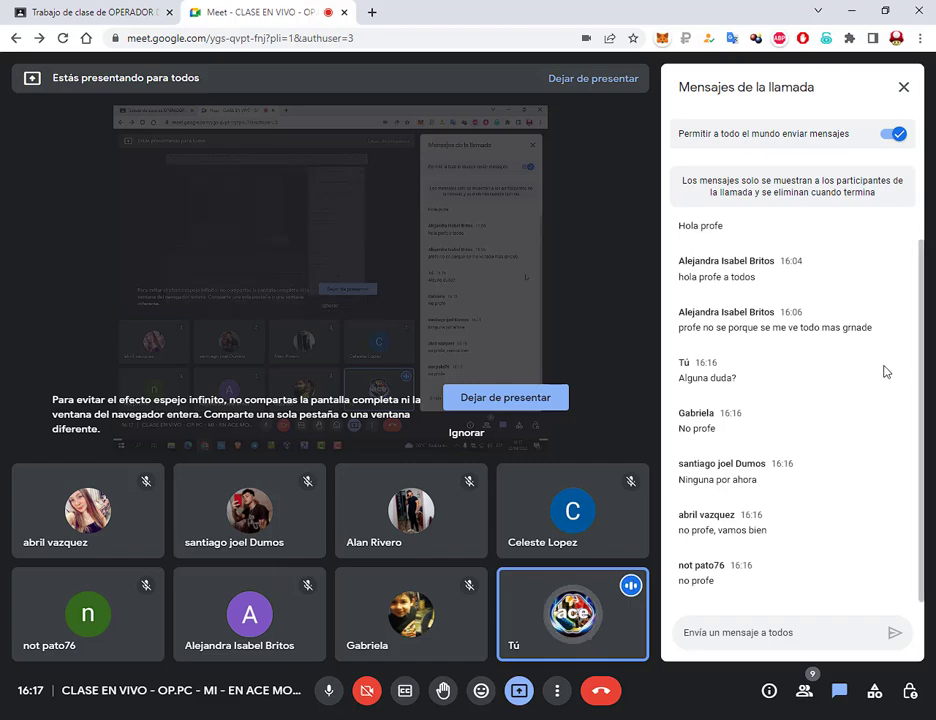
pyautogui.click(85, 11)
pyautogui.scroll(-2, 370, 518)
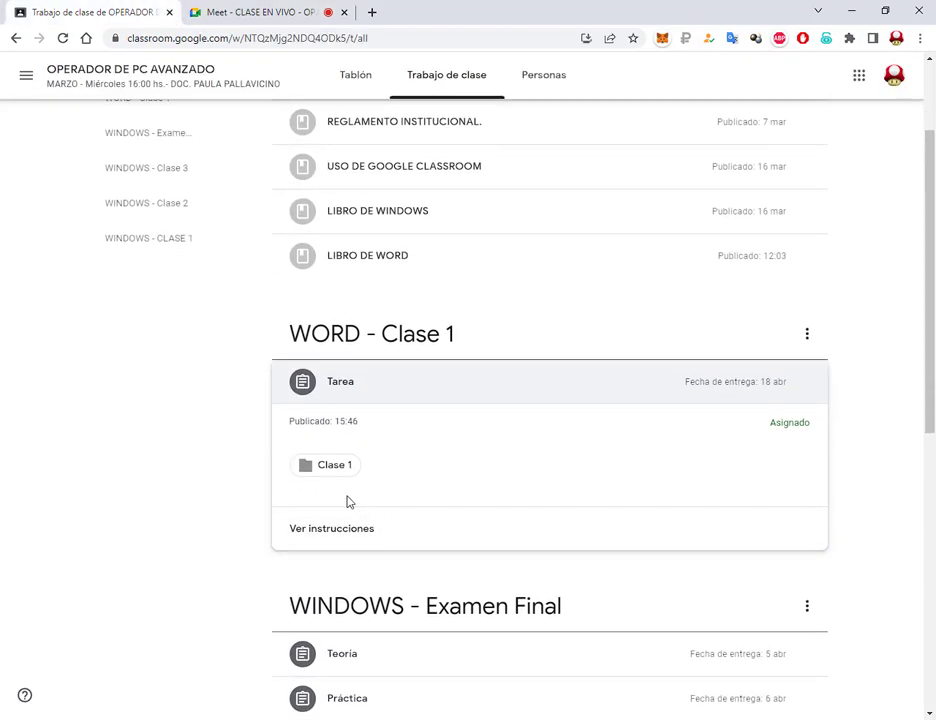
pyautogui.moveTo(285, 447); pyautogui.dragTo(378, 486)
pyautogui.moveTo(408, 532); pyautogui.dragTo(357, 479)
pyautogui.press('Escape')
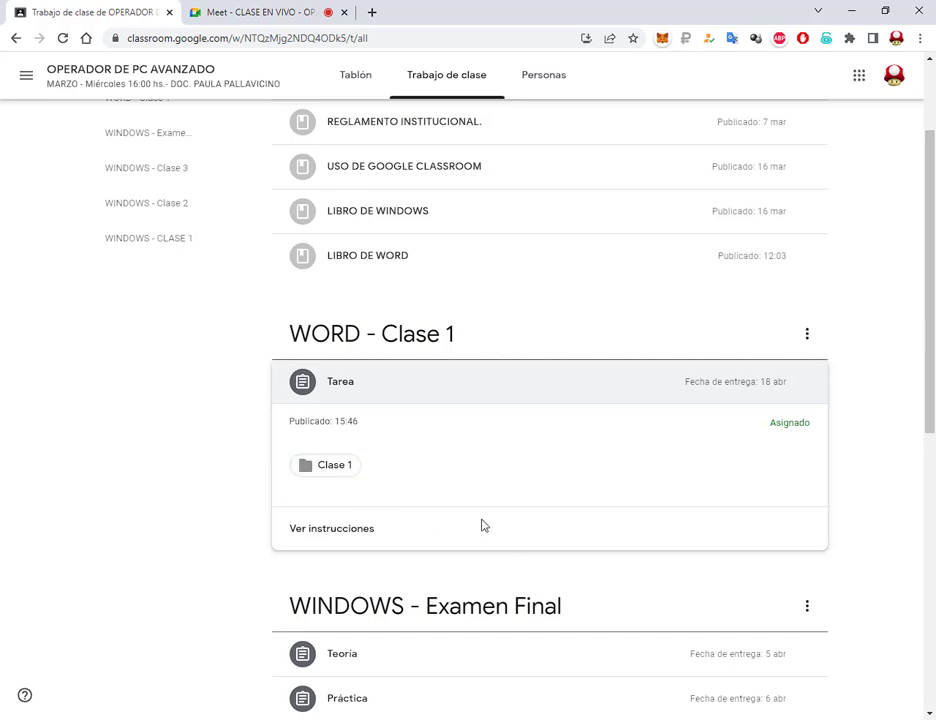
pyautogui.click(343, 472)
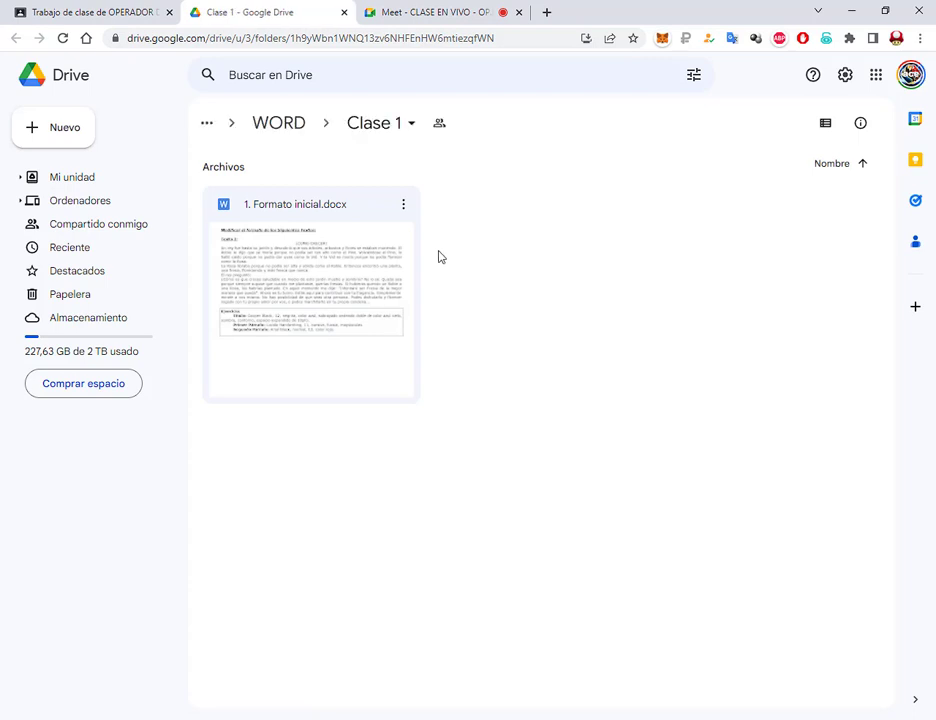
# Point out 1. Formato inicial.docx in the Clase 1 Drive folder and open it in Google Docs
pyautogui.moveTo(199, 180)
pyautogui.mouseDown()
pyautogui.moveTo(436, 416)
pyautogui.moveTo(428, 410)
pyautogui.mouseUp()
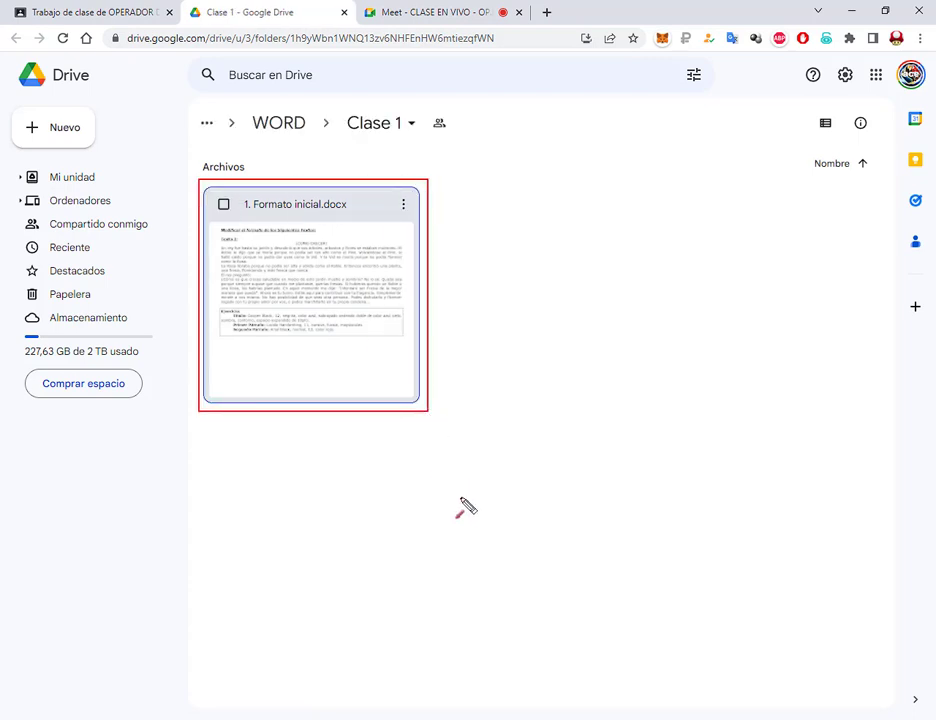
pyautogui.moveTo(473, 507); pyautogui.dragTo(411, 411)
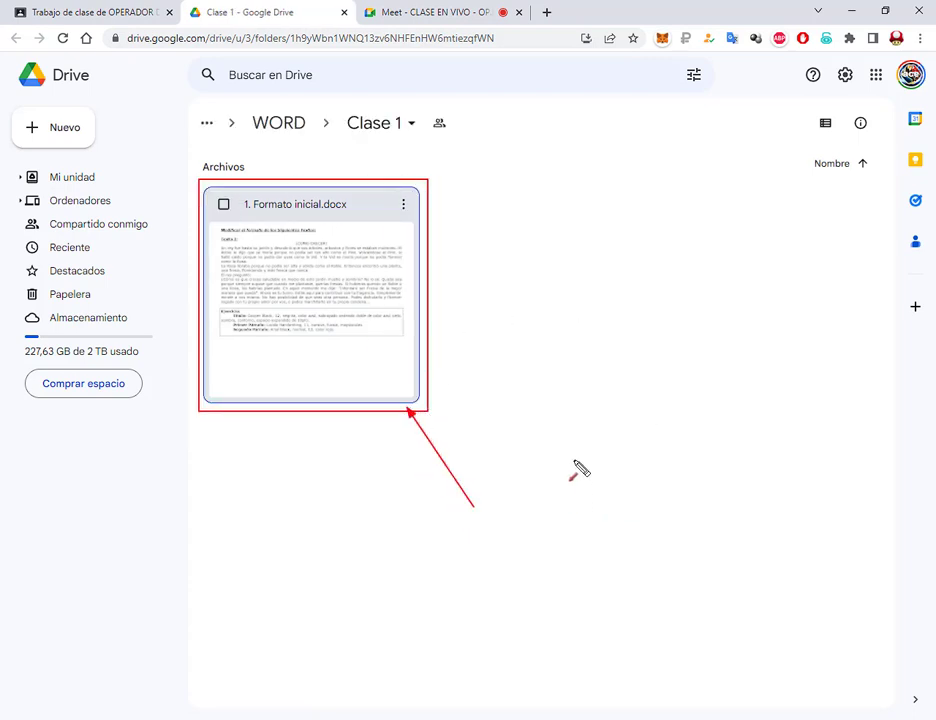
pyautogui.press('Escape')
pyautogui.rightClick(339, 273)
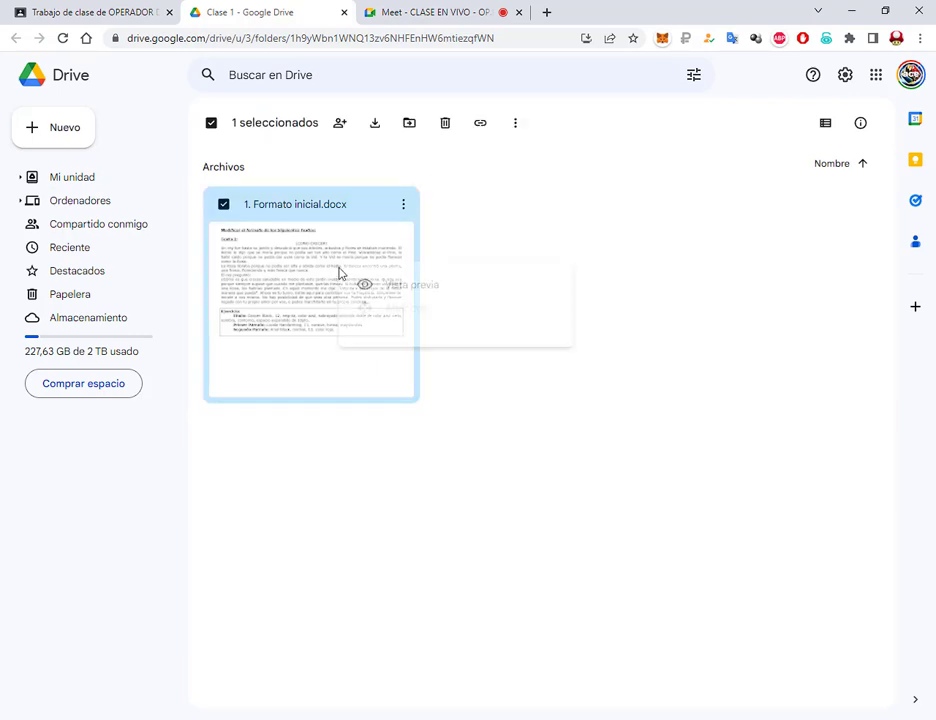
pyautogui.click(733, 236)
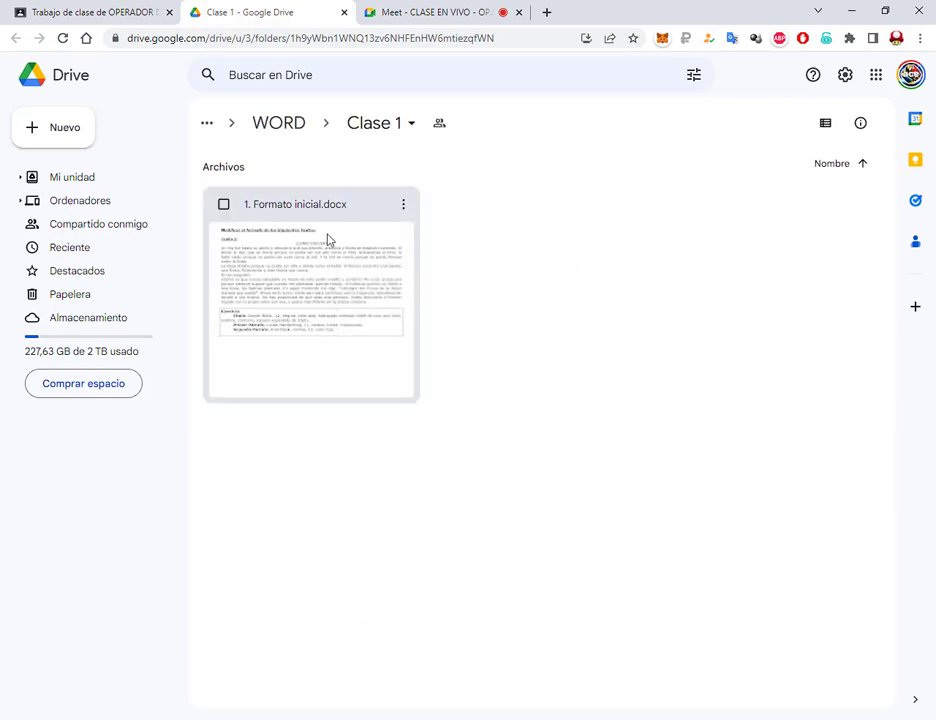
pyautogui.click(335, 272)
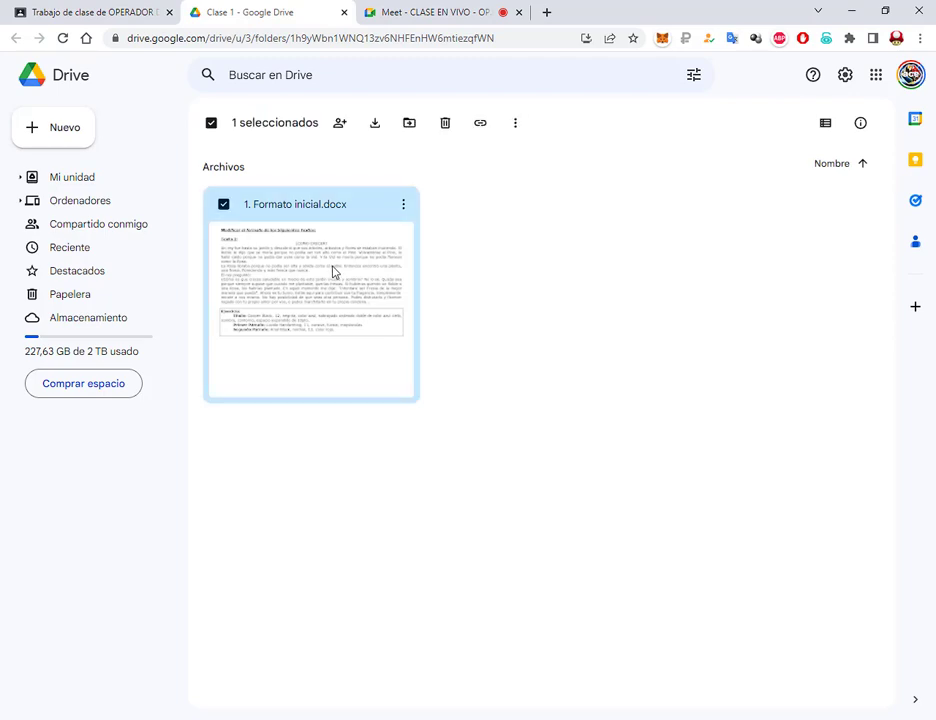
pyautogui.doubleClick(333, 272)
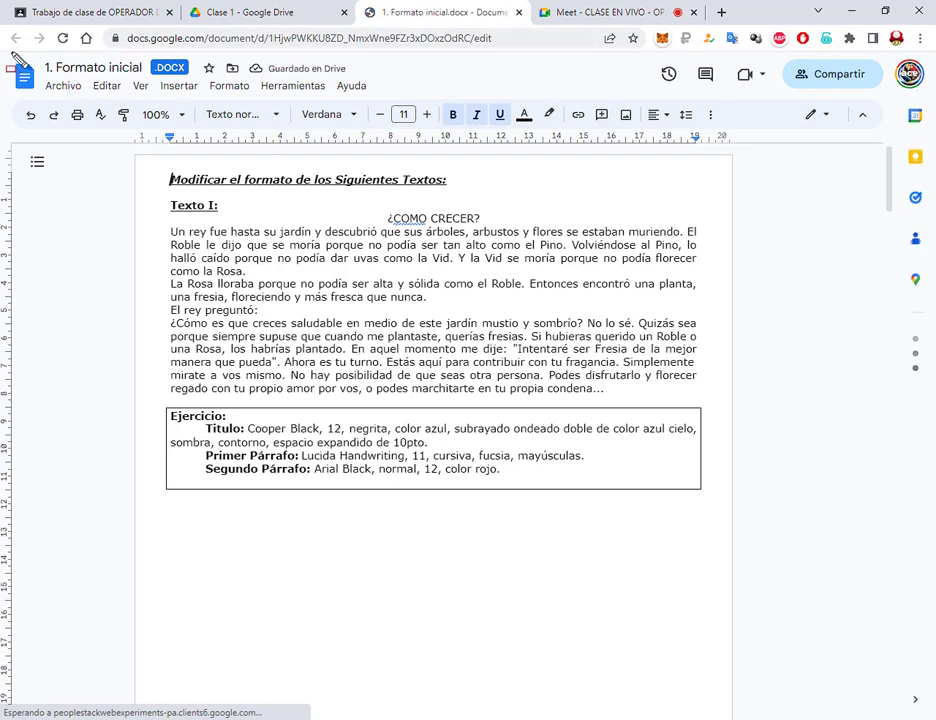
# Point out the Google Docs menus and formatting tools above the exercise, and close the online document
pyautogui.moveTo(12, 54)
pyautogui.mouseDown()
pyautogui.moveTo(480, 159)
pyautogui.moveTo(592, 152)
pyautogui.mouseUp()
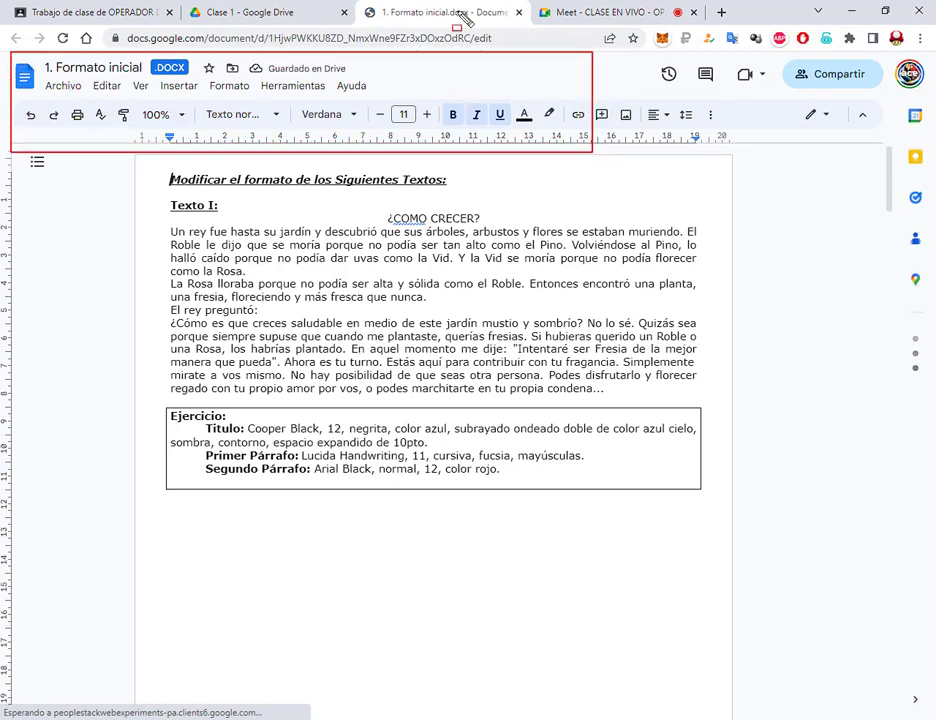
pyautogui.click(288, 8)
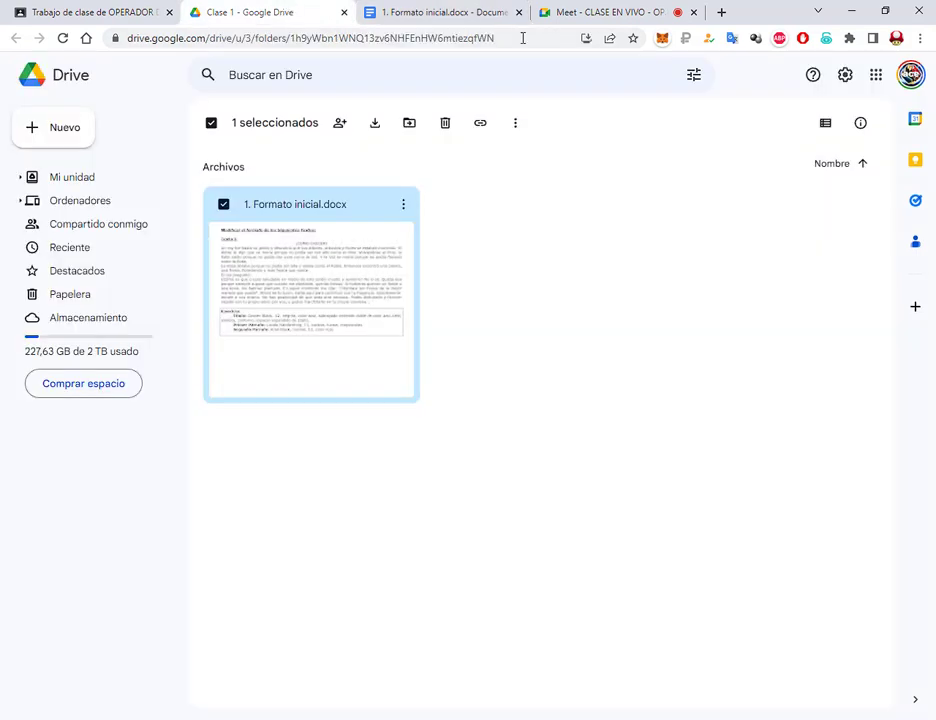
pyautogui.click(503, 12)
pyautogui.click(519, 12)
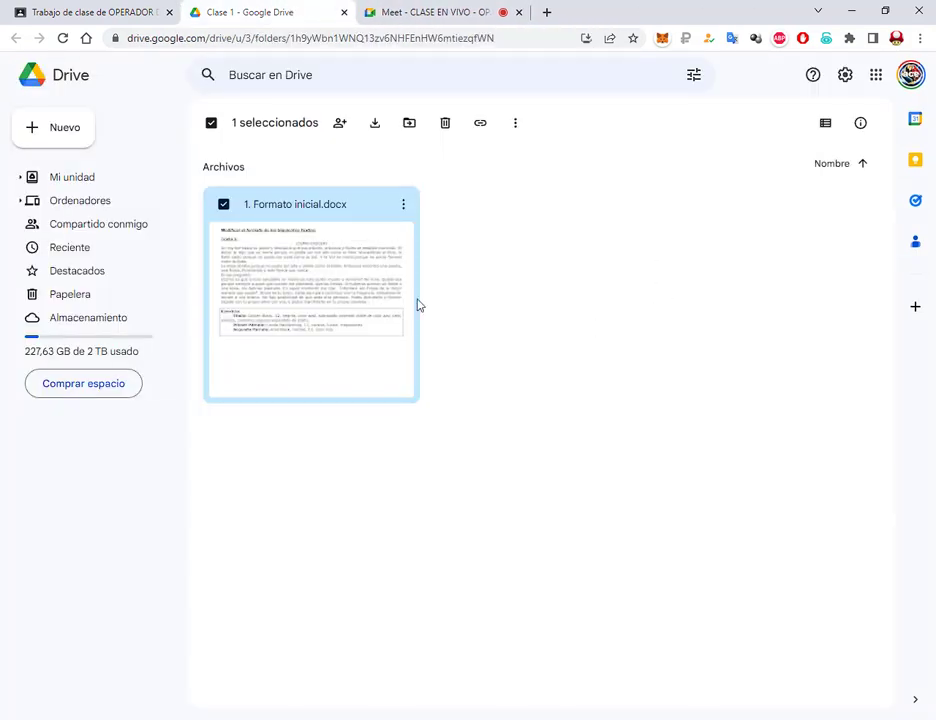
# Download 1. Formato inicial.docx from Drive and open the downloaded copy in Word, minimizing it to return to Drive
pyautogui.rightClick(350, 257)
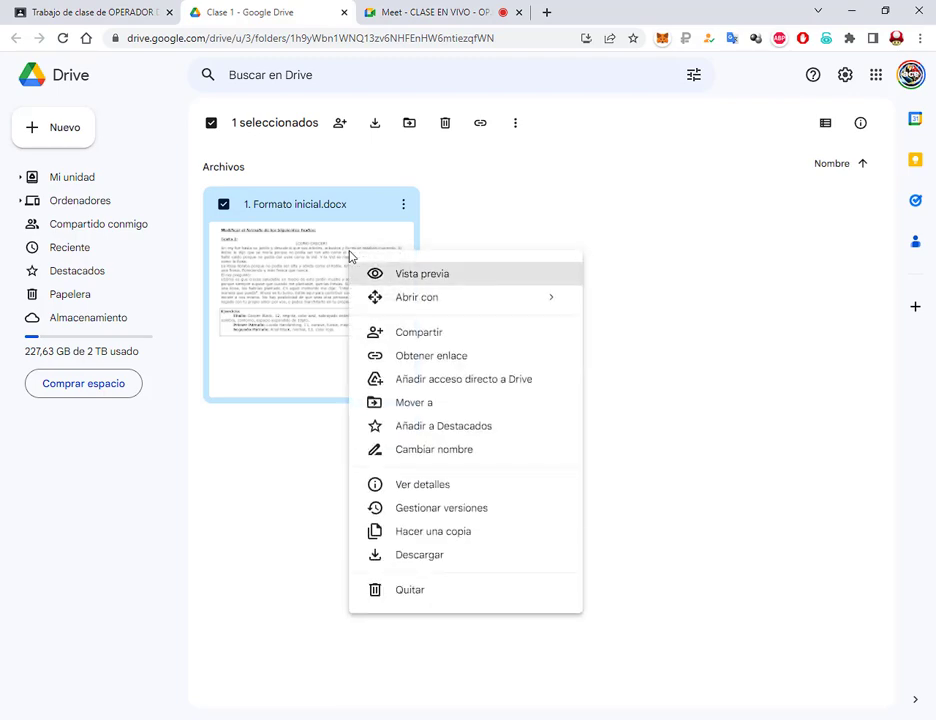
pyautogui.click(434, 560)
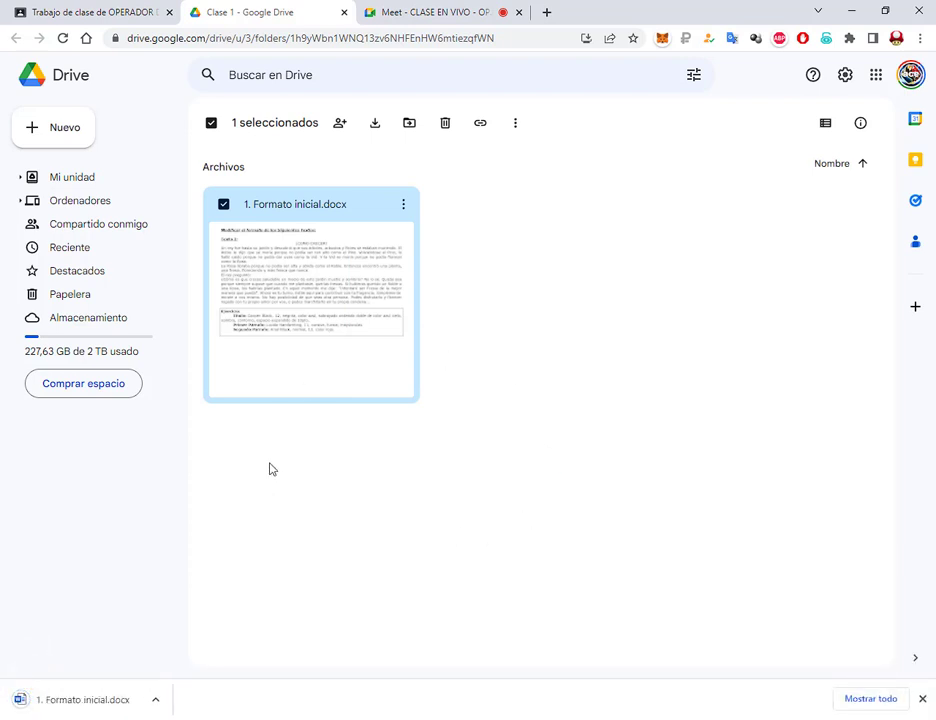
pyautogui.click(84, 701)
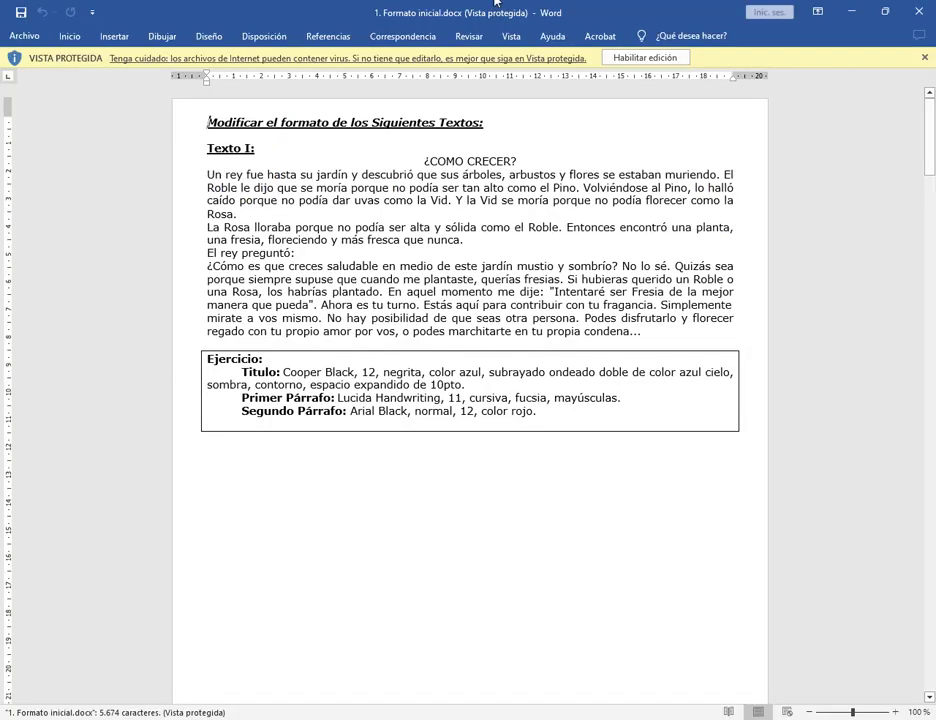
pyautogui.click(855, 11)
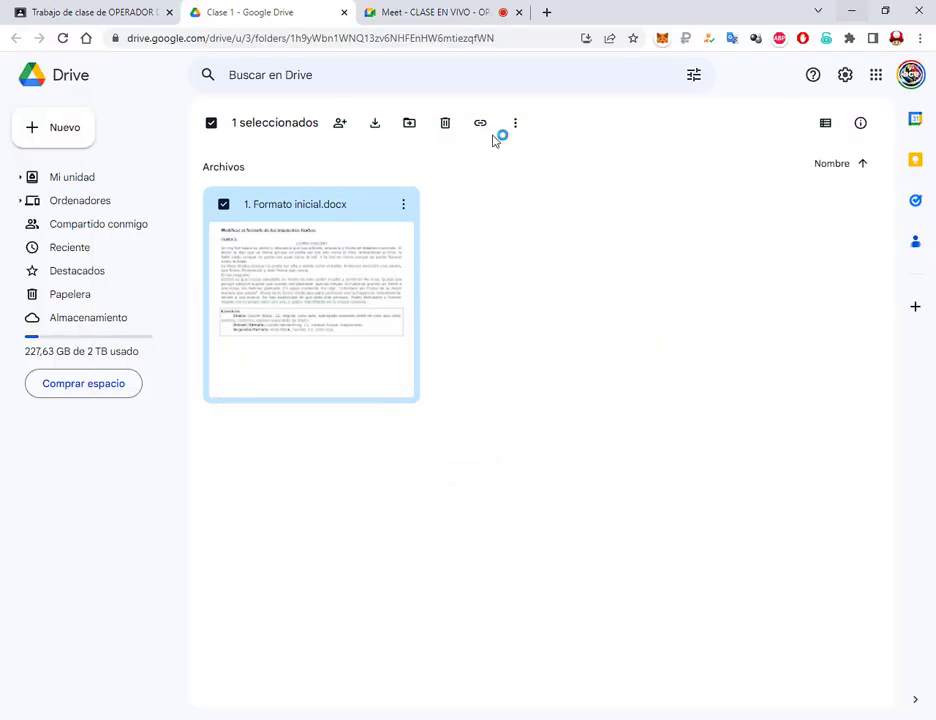
# Check the Meet call chat, and in Classroom point out the WORD - Clase 1 Tarea's due date, clearing the marks
pyautogui.click(441, 16)
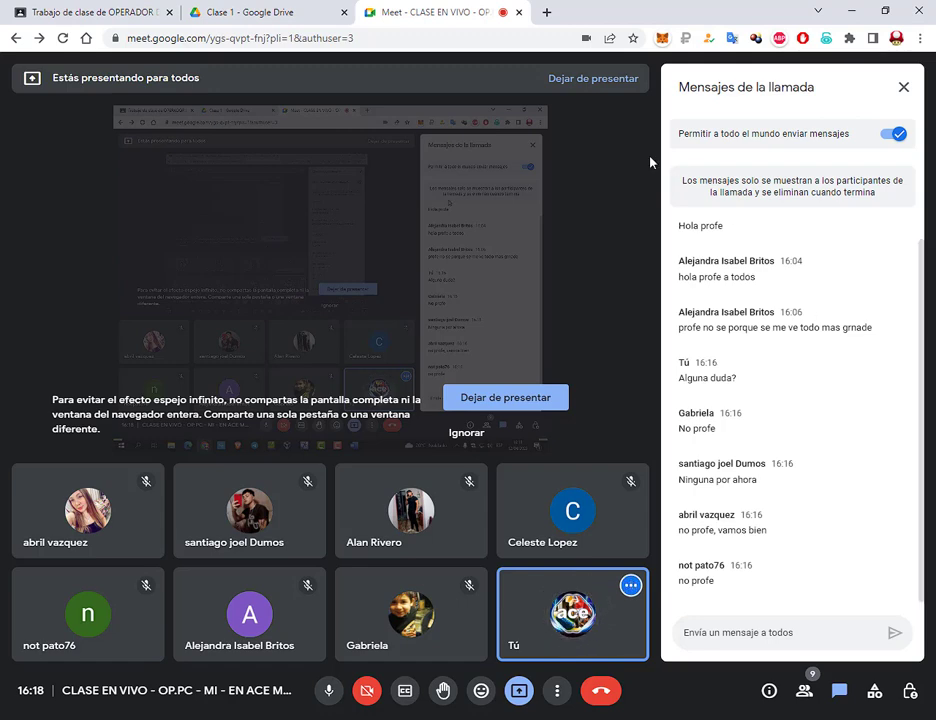
pyautogui.click(289, 9)
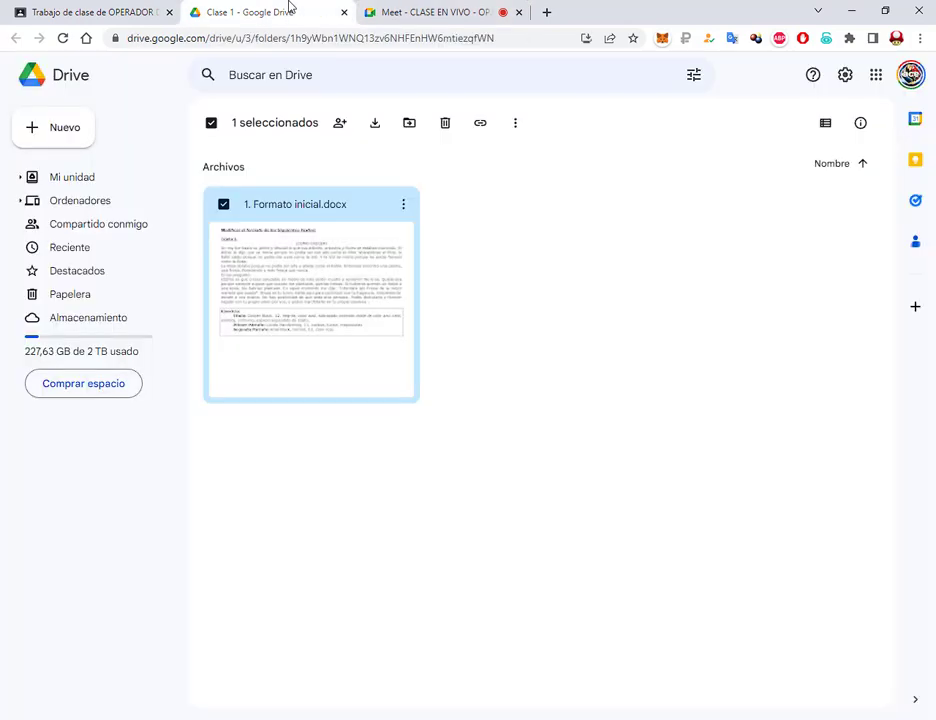
pyautogui.click(92, 9)
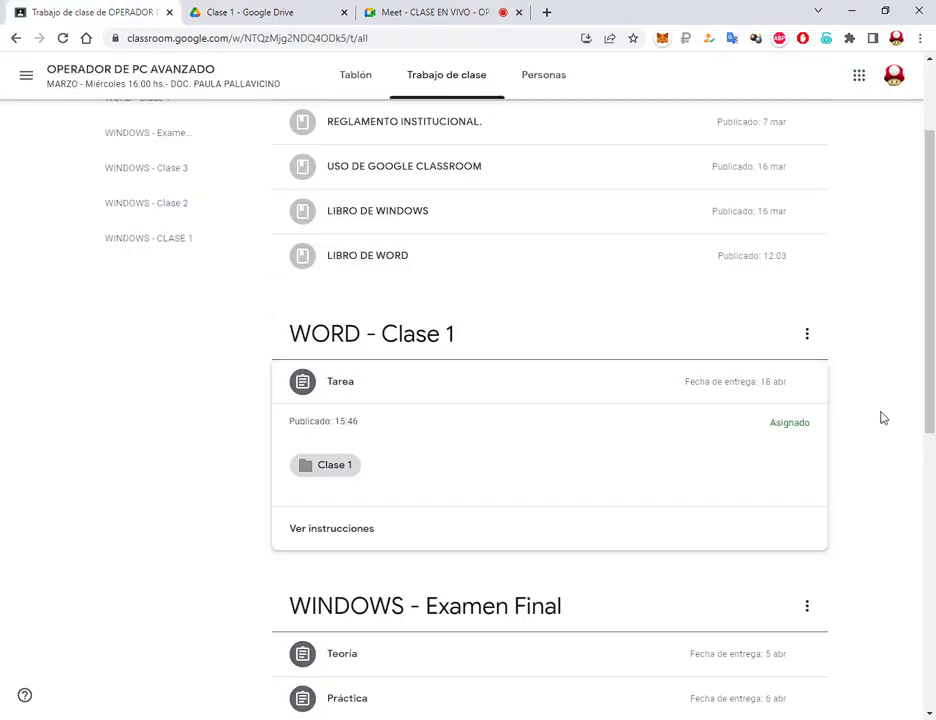
pyautogui.moveTo(676, 371); pyautogui.dragTo(801, 400)
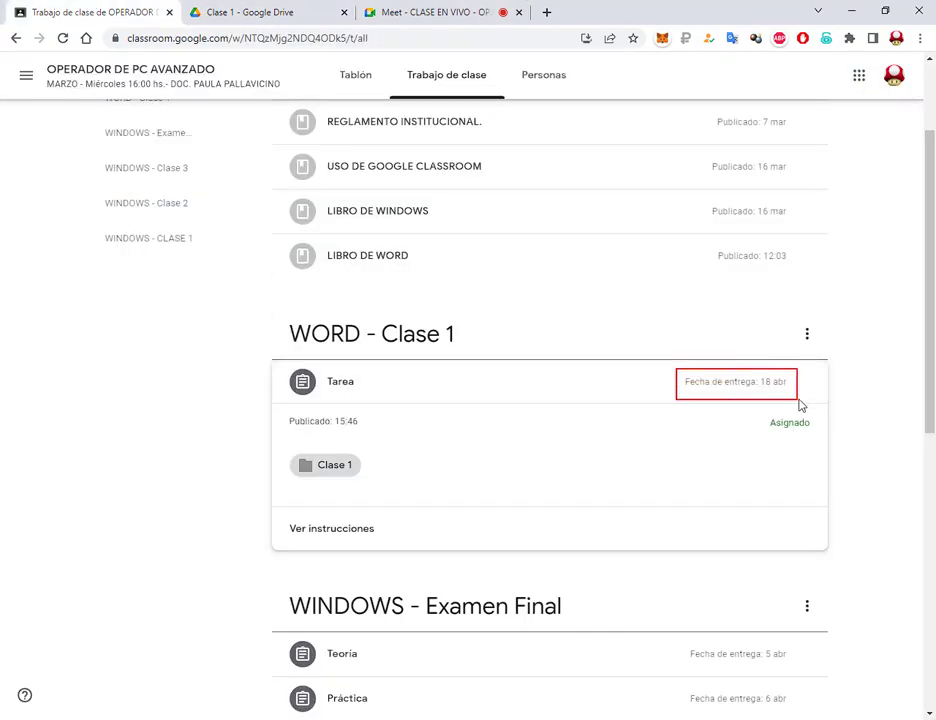
pyautogui.moveTo(776, 319); pyautogui.dragTo(764, 367)
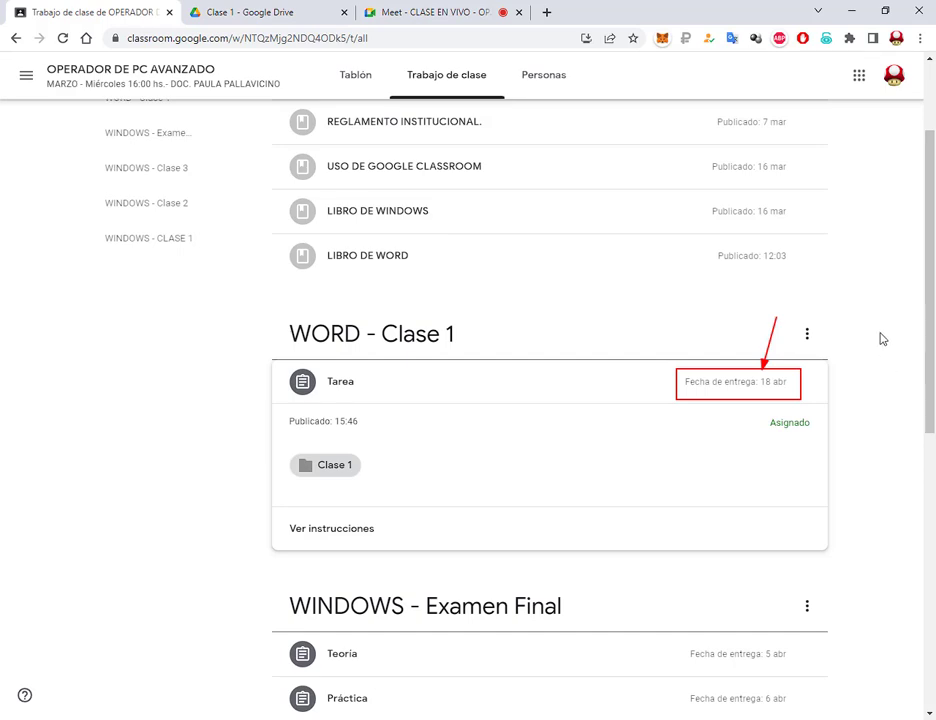
pyautogui.moveTo(880, 332); pyautogui.dragTo(795, 377)
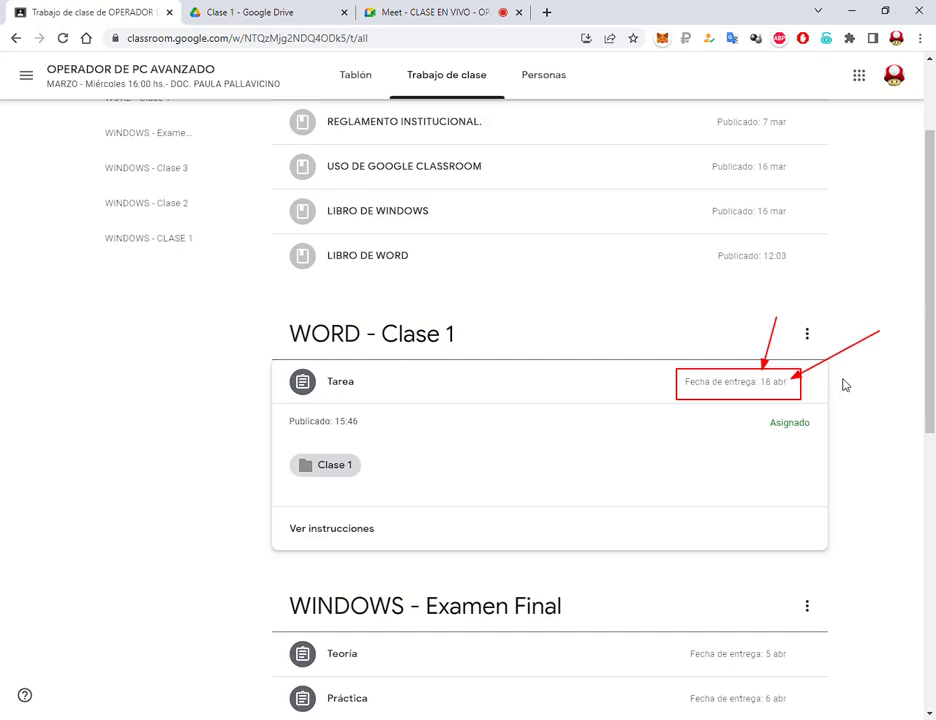
pyautogui.press('Escape')
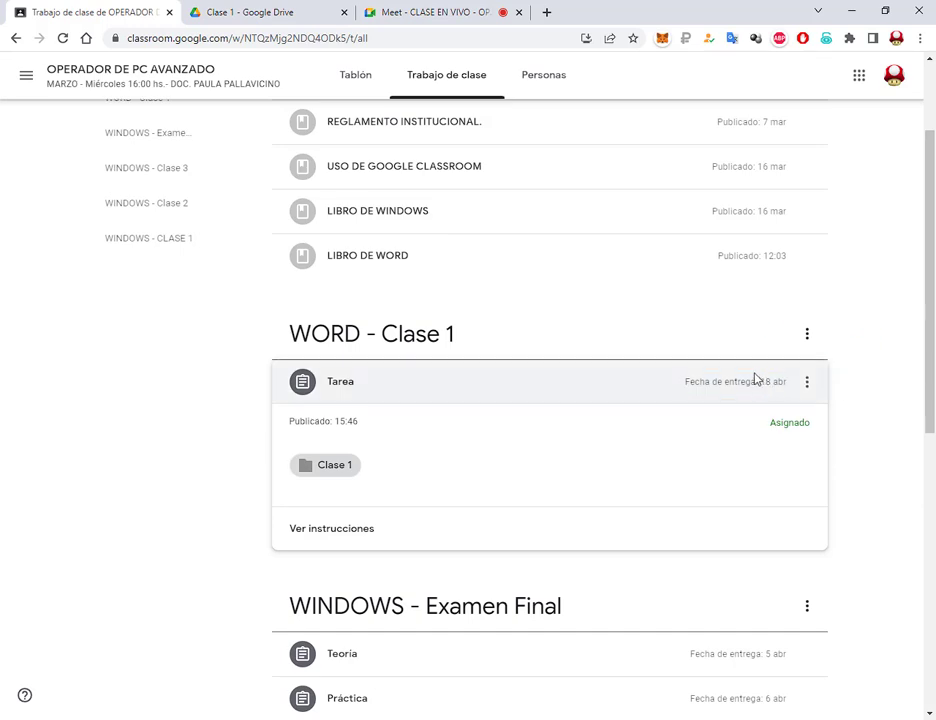
# Check the Meet call chat for student replies between views of the Drive folder and the Classroom classwork page
pyautogui.click(440, 8)
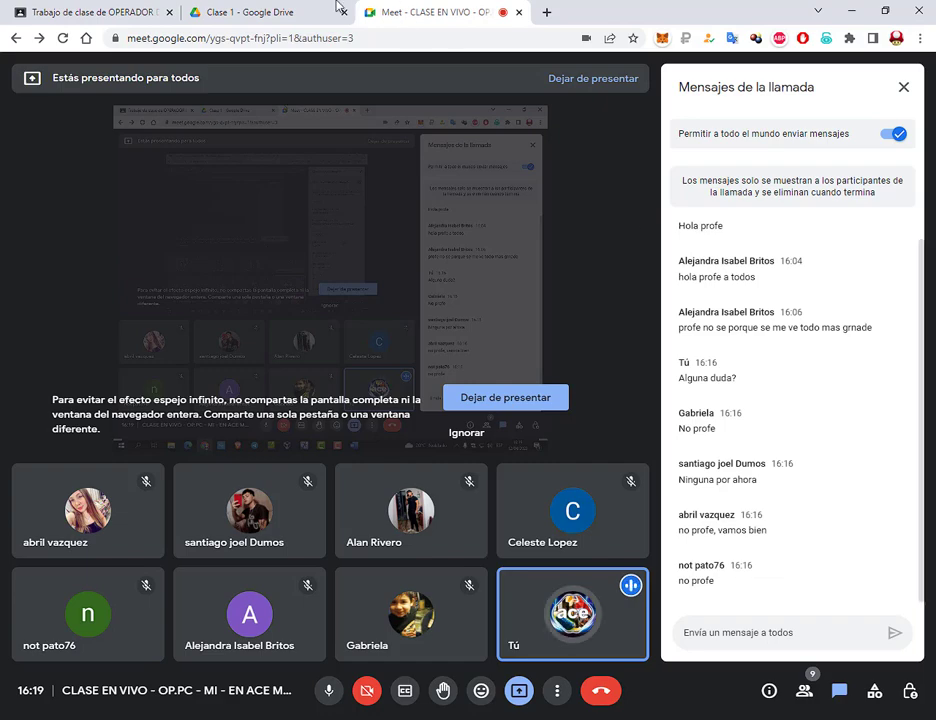
pyautogui.click(250, 12)
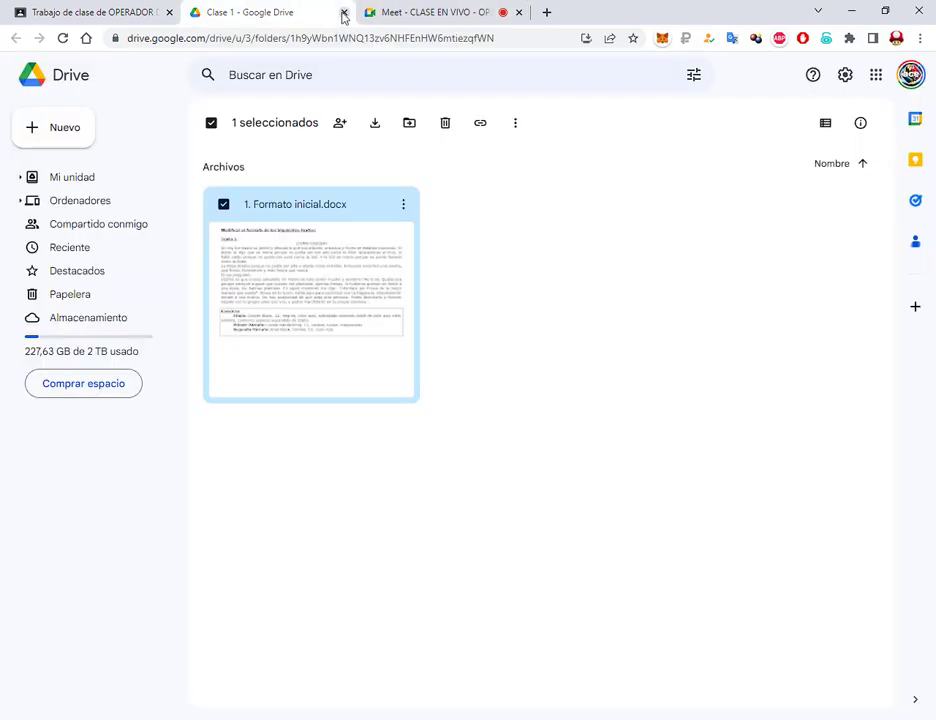
pyautogui.click(465, 8)
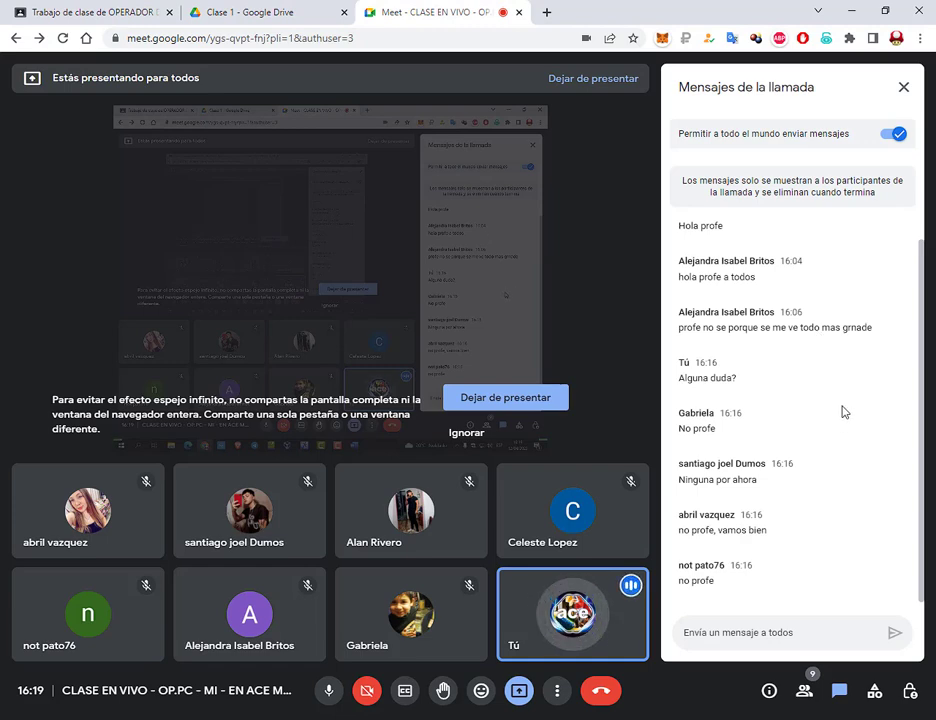
pyautogui.click(345, 10)
pyautogui.click(140, 10)
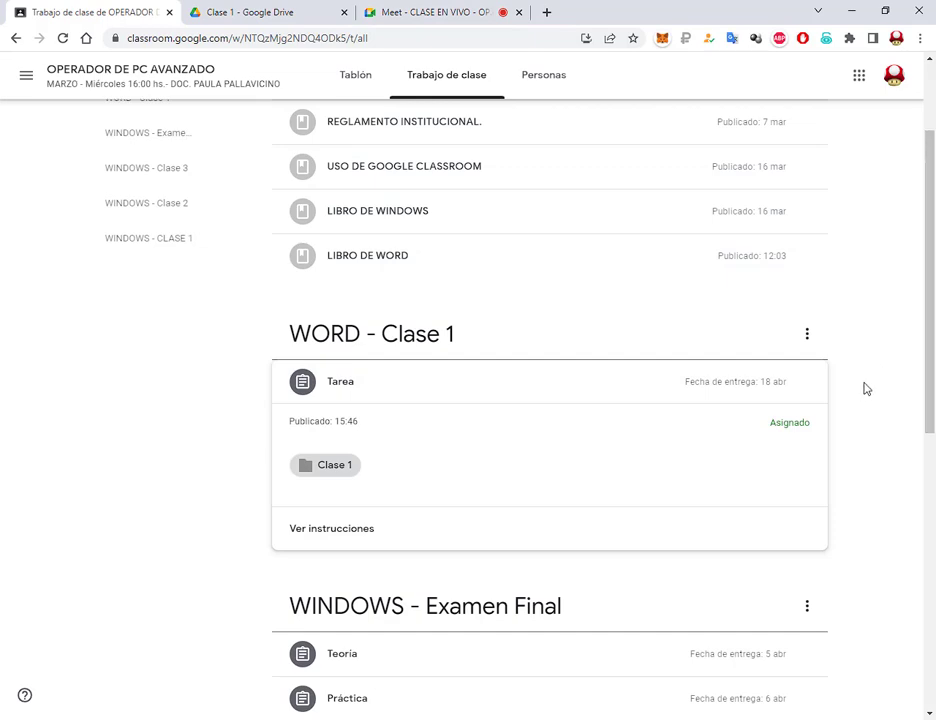
pyautogui.click(440, 9)
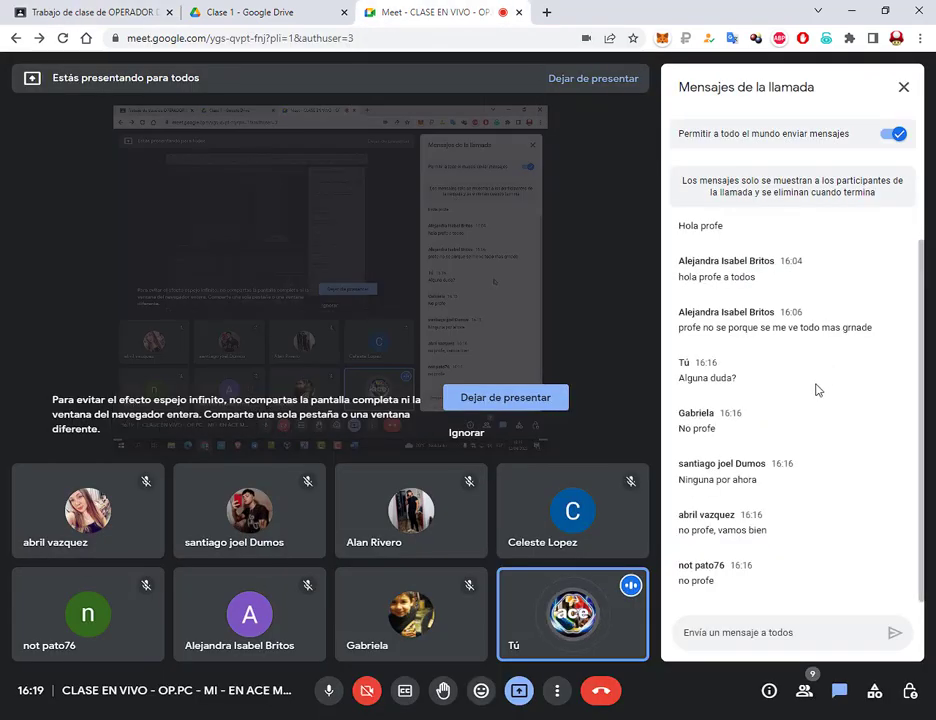
pyautogui.click(134, 8)
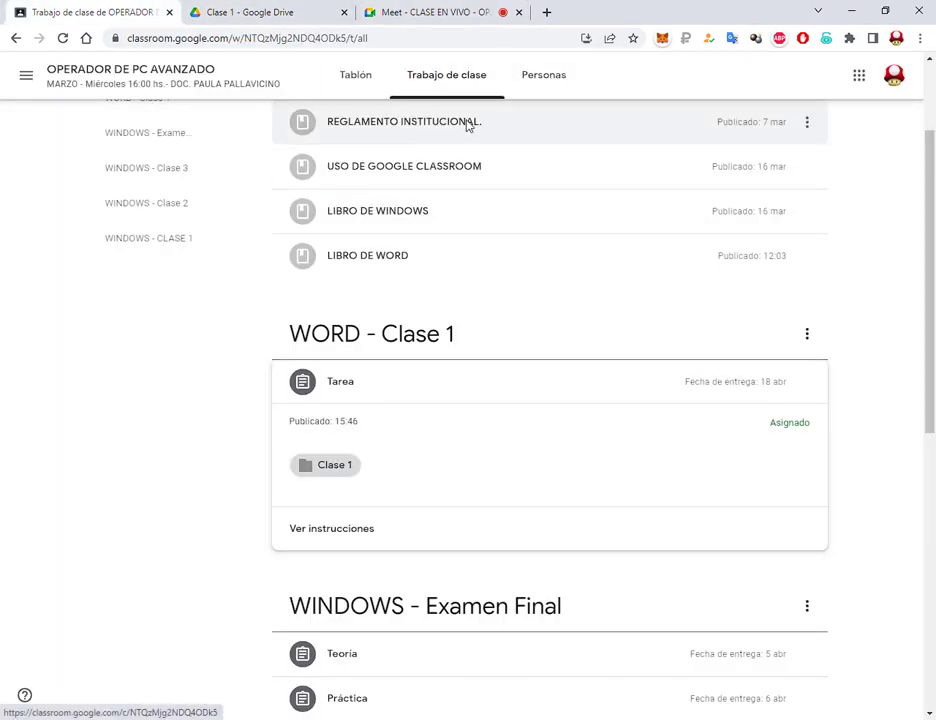
# Point out the path from Trabajo de clase through WORD - Clase 1 and Tarea to the file in the Clase 1 Drive folder
pyautogui.moveTo(398, 57); pyautogui.dragTo(497, 92)
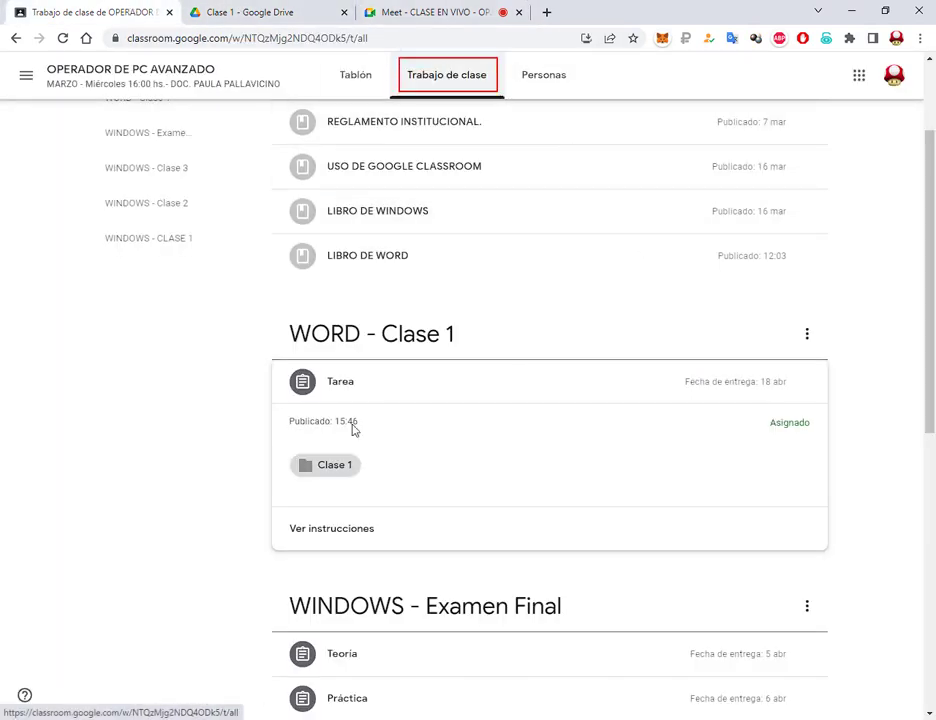
pyautogui.moveTo(271, 304)
pyautogui.mouseDown()
pyautogui.moveTo(888, 399)
pyautogui.moveTo(827, 372)
pyautogui.moveTo(828, 360)
pyautogui.mouseUp()
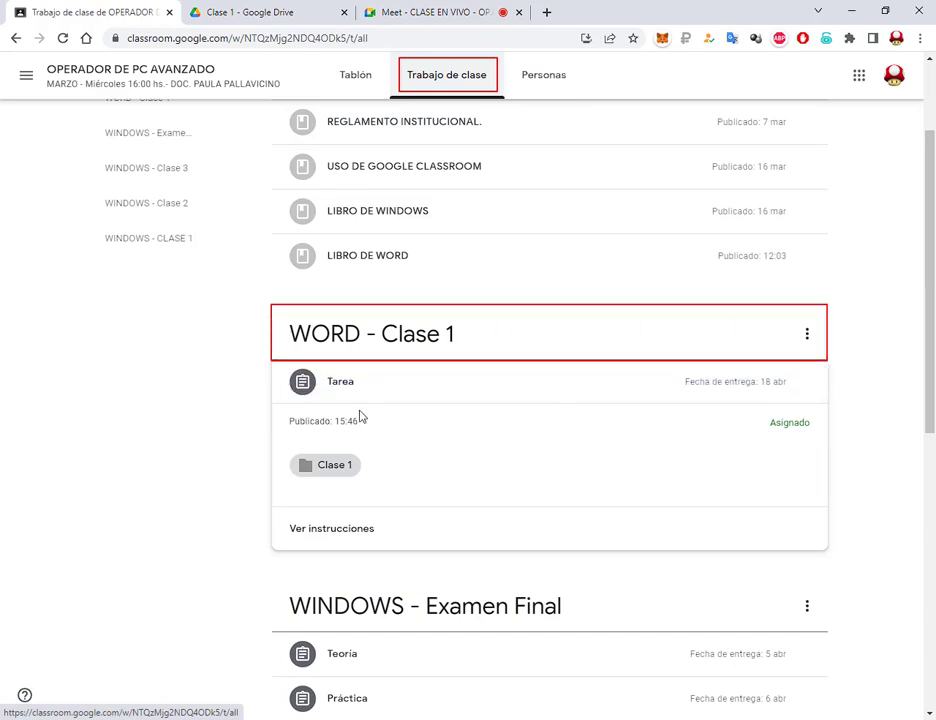
pyautogui.moveTo(275, 367); pyautogui.dragTo(366, 397)
pyautogui.moveTo(248, 442); pyautogui.dragTo(297, 464)
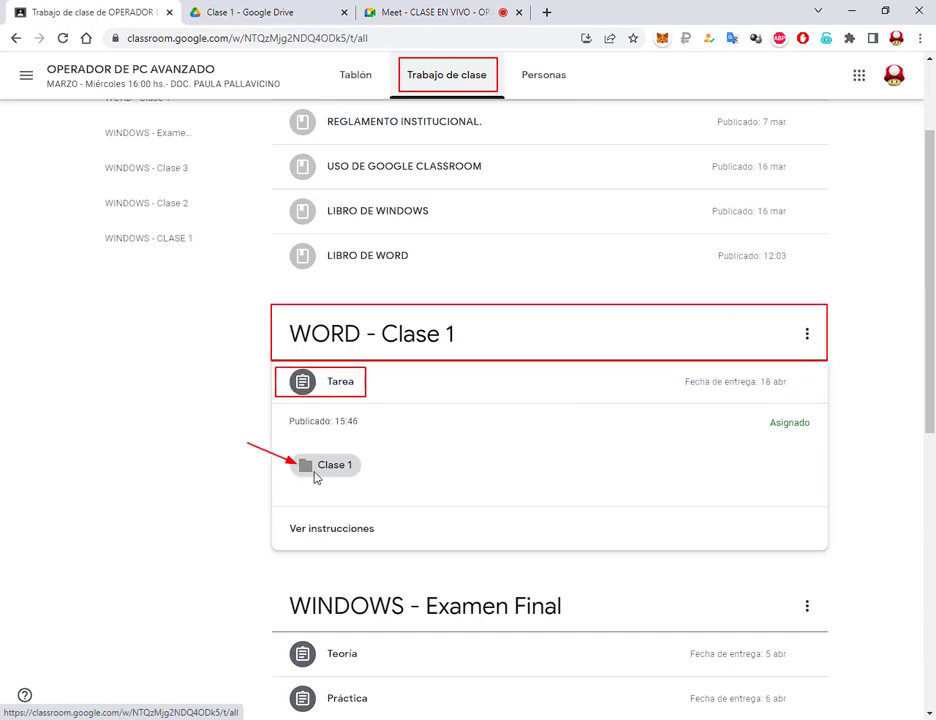
pyautogui.click(315, 478)
pyautogui.moveTo(198, 178)
pyautogui.mouseDown()
pyautogui.moveTo(444, 389)
pyautogui.moveTo(435, 426)
pyautogui.mouseUp()
pyautogui.moveTo(449, 505); pyautogui.dragTo(401, 390)
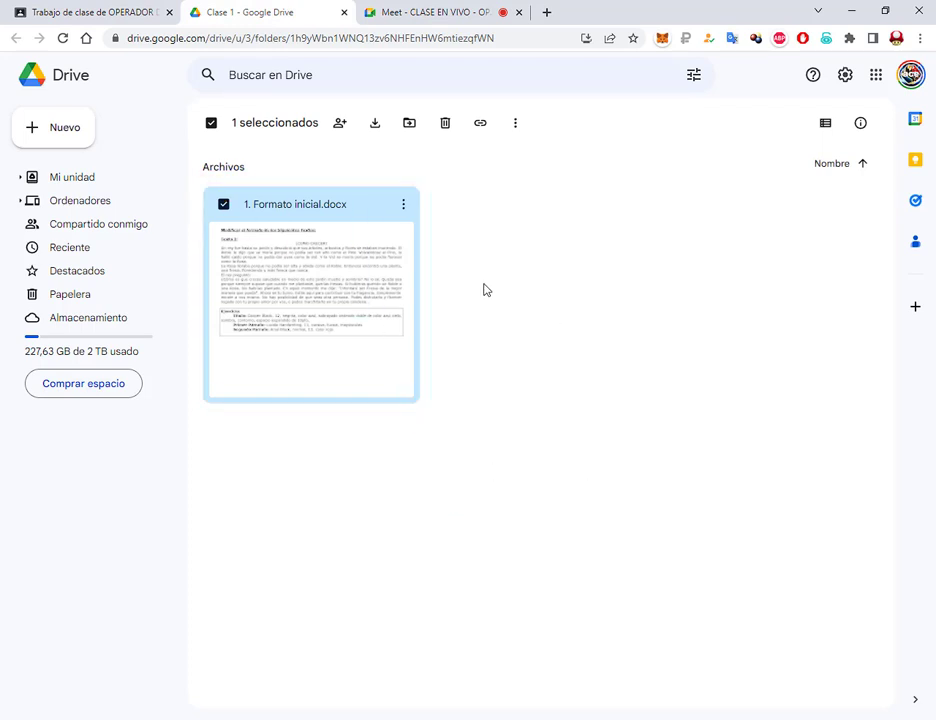
# Check the Meet call, enable editing of 1. Formato inicial.docx in Word, and close the document
pyautogui.click(445, 12)
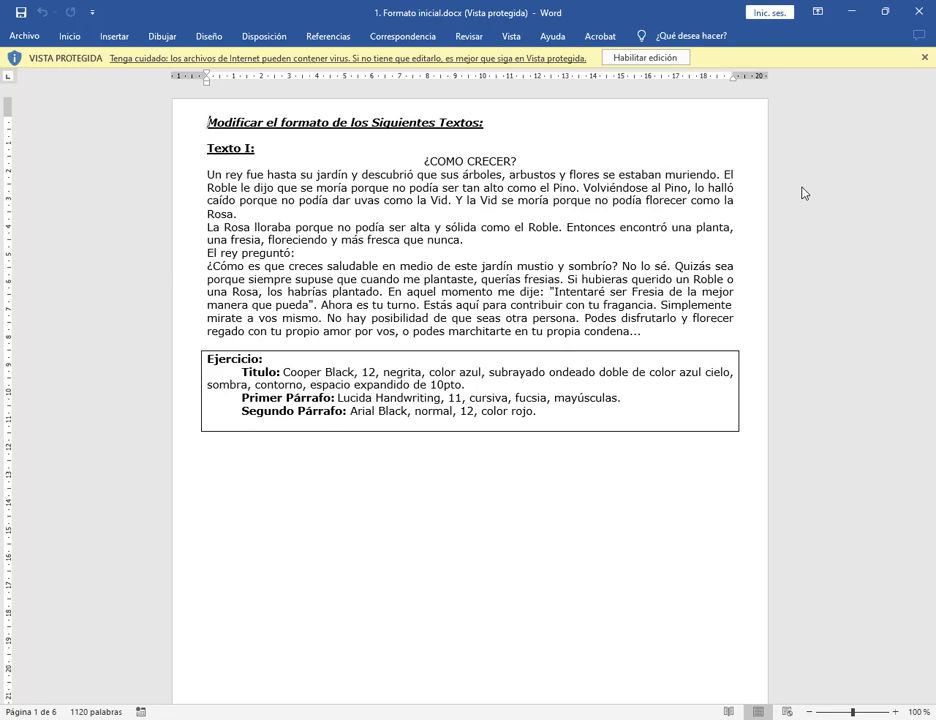
pyautogui.click(658, 58)
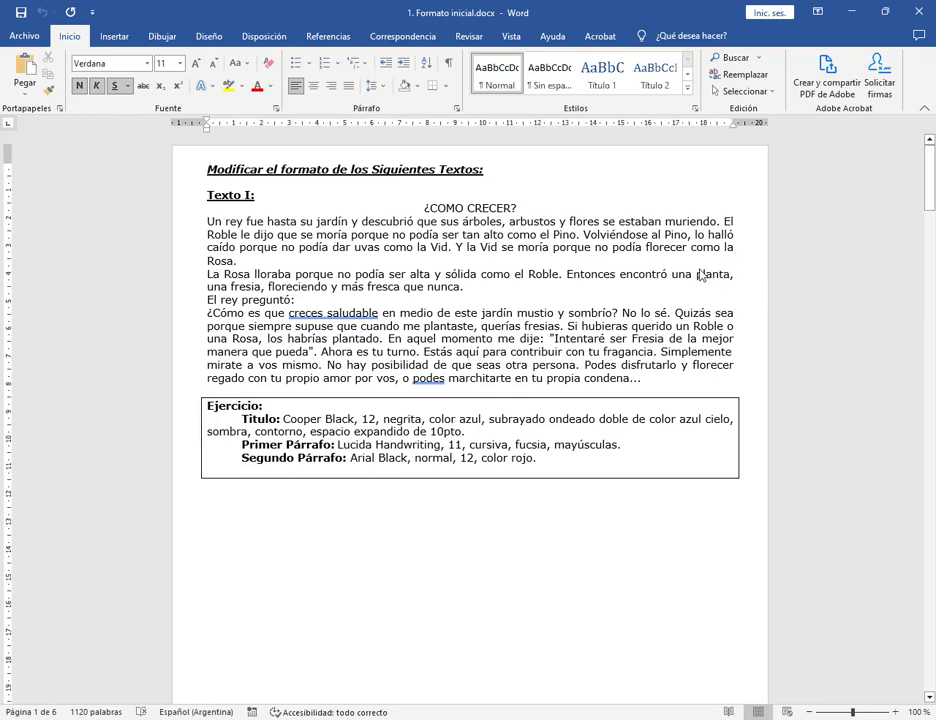
pyautogui.click(919, 11)
# Set the Windows display scale for text, apps and other elements to 125%
pyautogui.press('super')
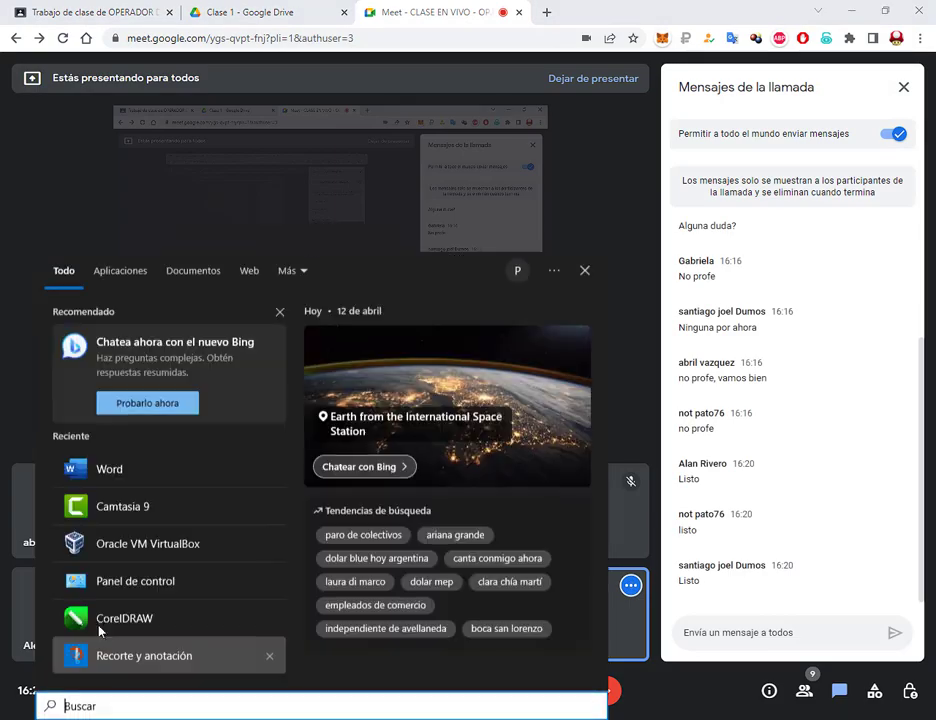
pyautogui.press('super')
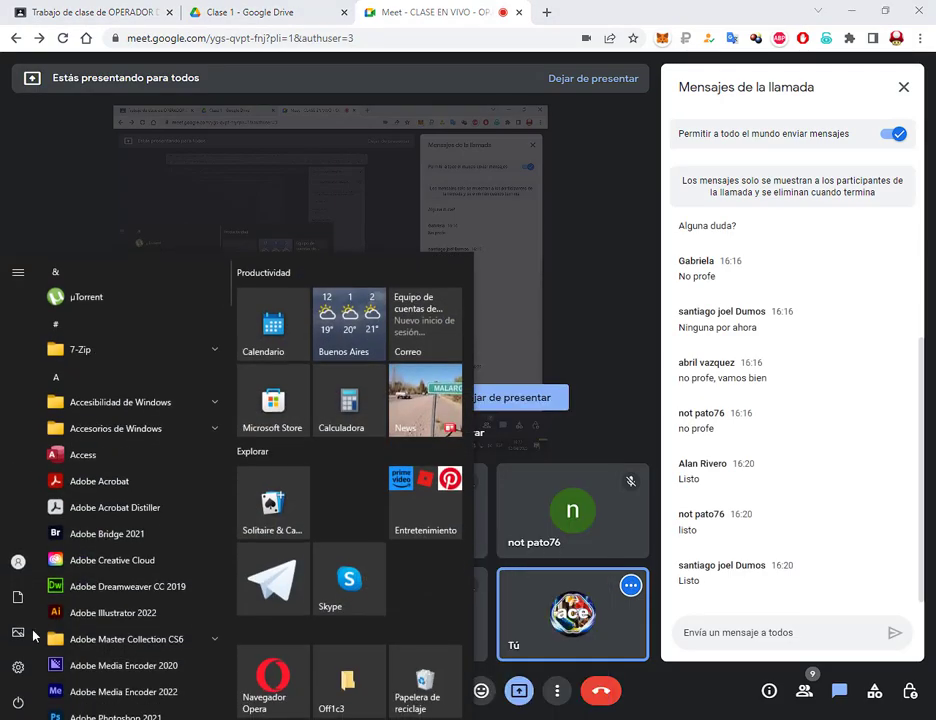
pyautogui.click(17, 666)
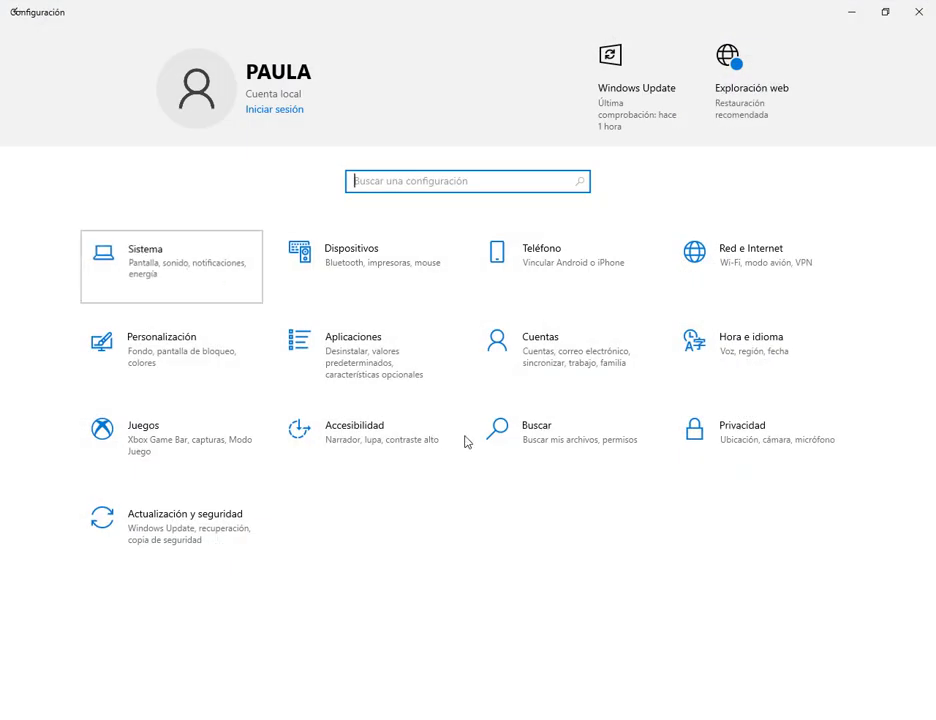
pyautogui.press('Return')
pyautogui.click(313, 382)
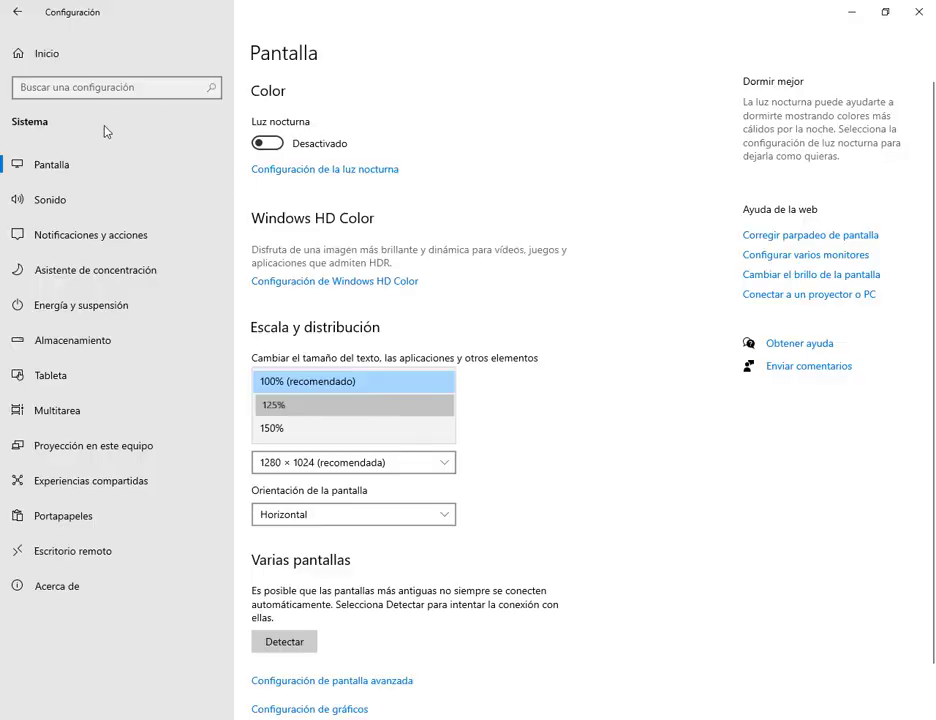
pyautogui.press('Return')
# Enlarge the mouse pointer slightly in the Windows accessibility settings, and close Settings
pyautogui.click(17, 12)
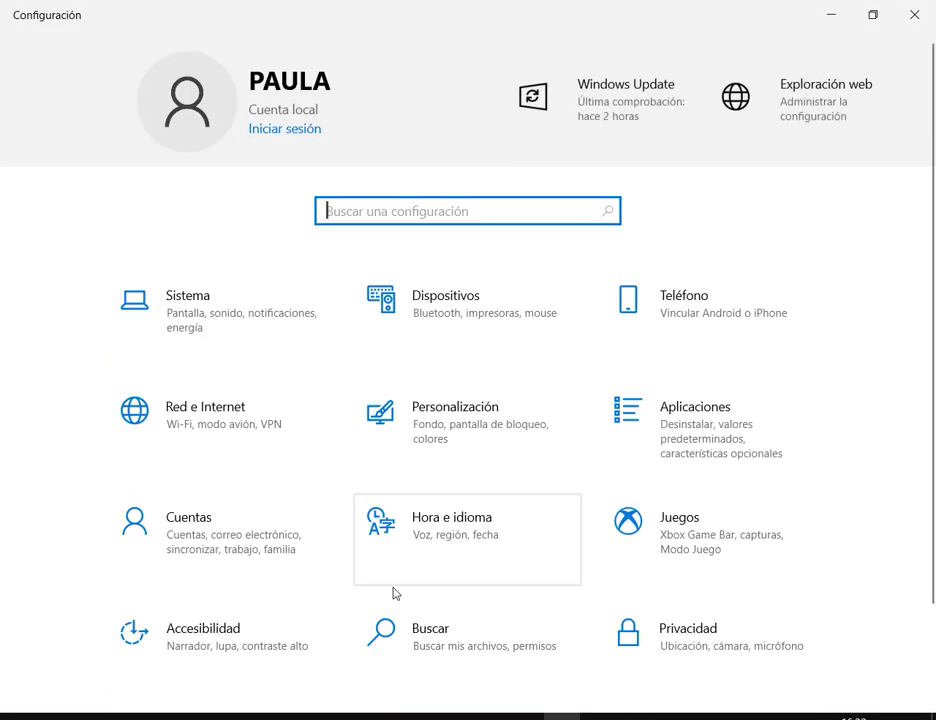
pyautogui.click(219, 660)
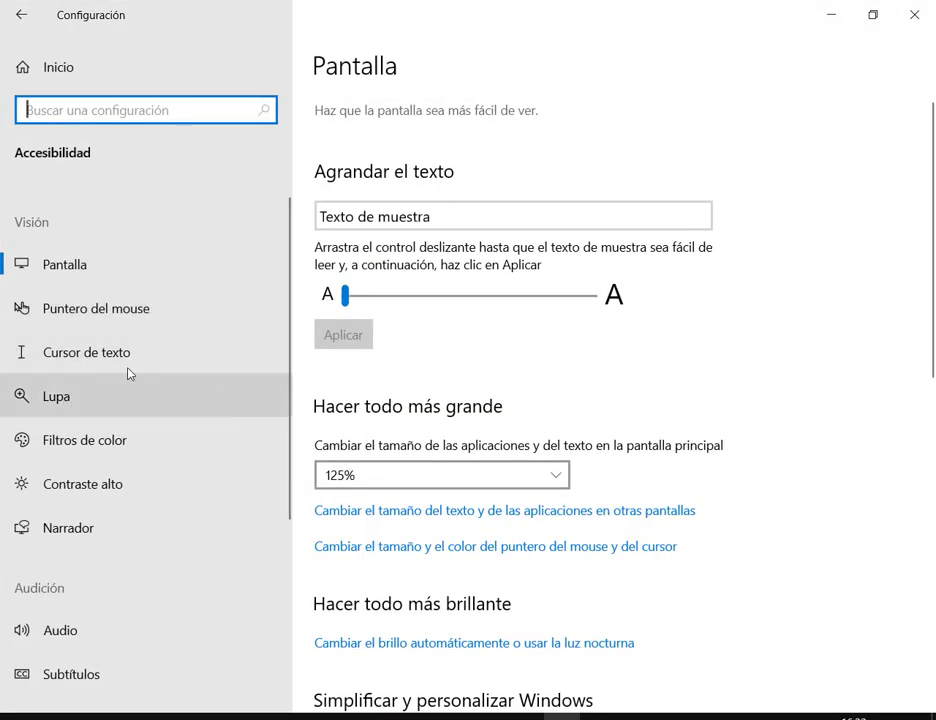
pyautogui.moveTo(345, 294); pyautogui.dragTo(367, 270)
pyautogui.click(125, 316)
pyautogui.click(914, 14)
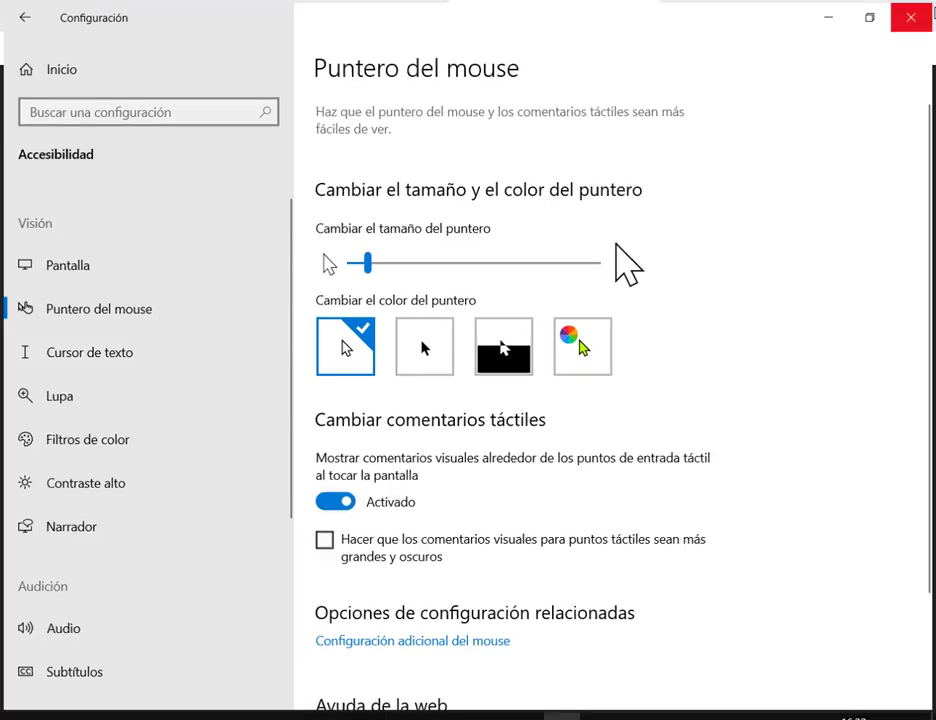
# Open 1. Formato inicial.docx in Word from the Descargas folder in File Explorer
pyautogui.scroll(-3, 780, 455)
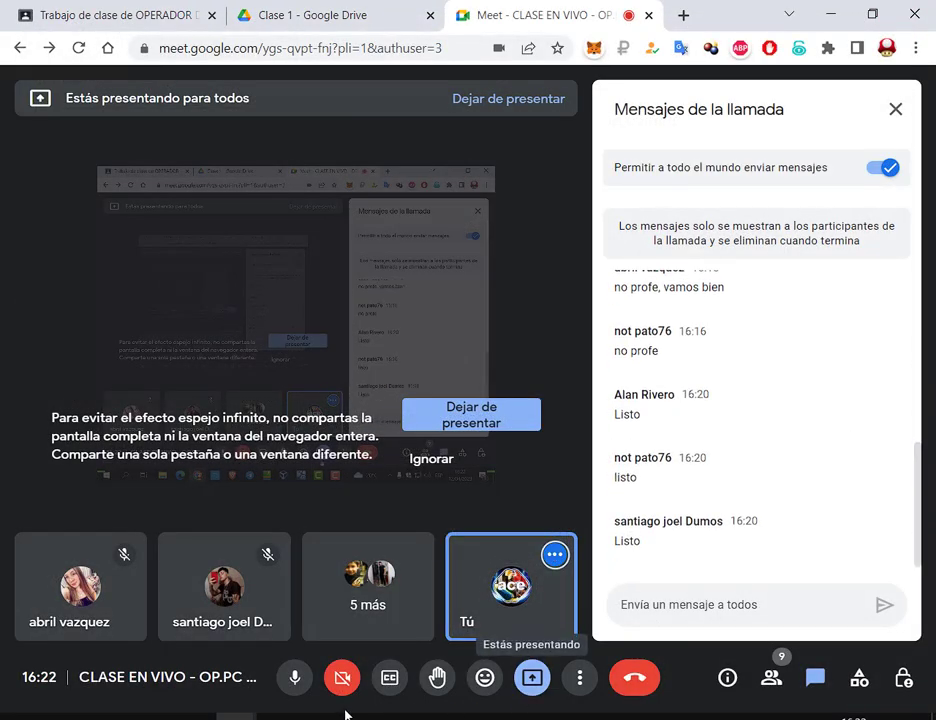
pyautogui.moveTo(155, 713)
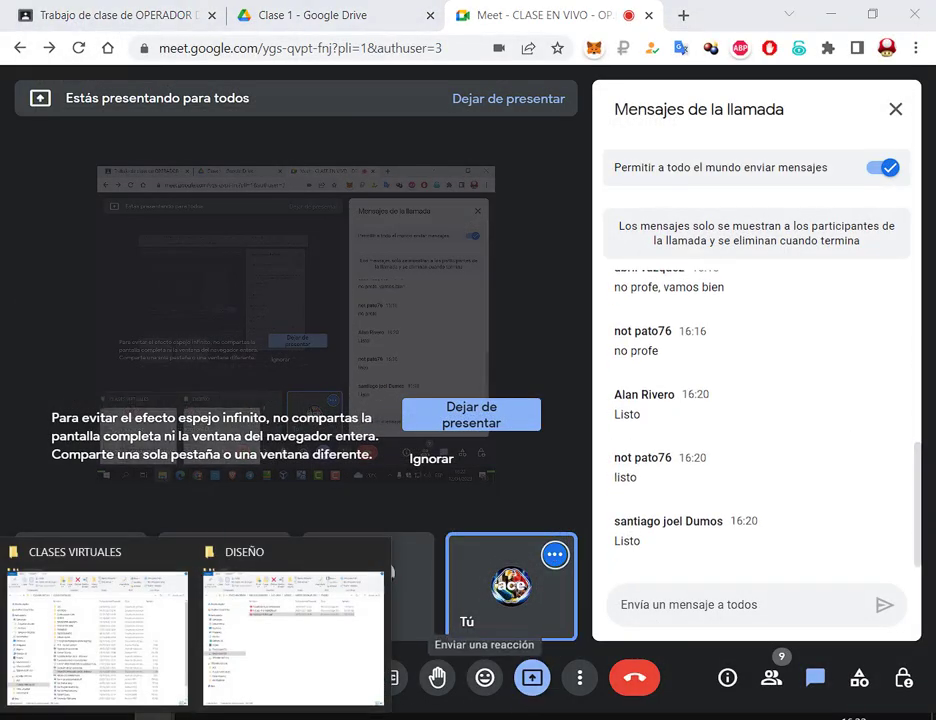
pyautogui.click(138, 605)
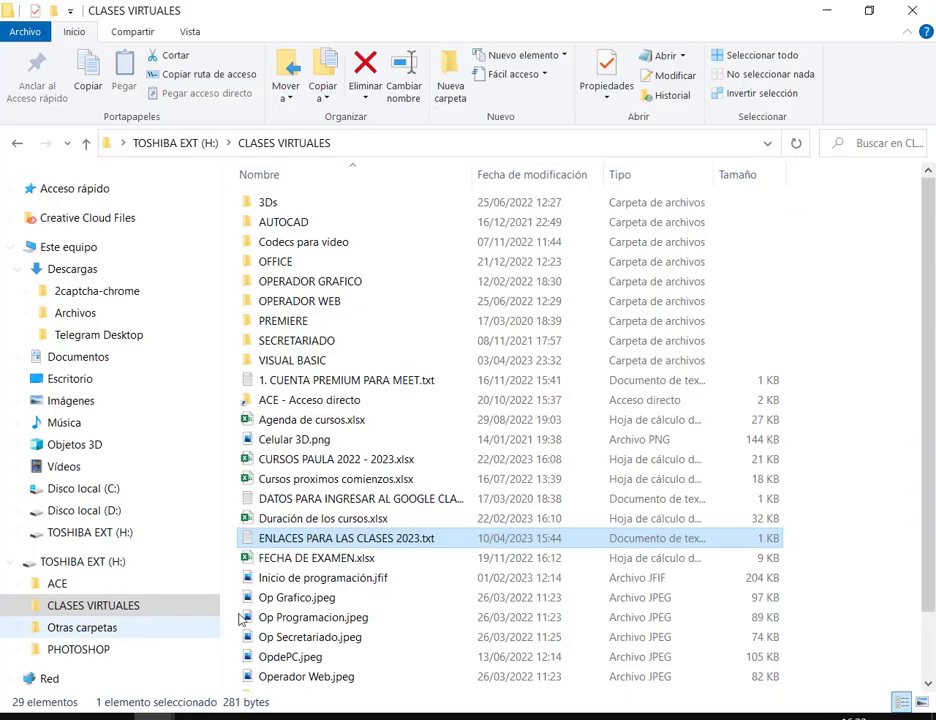
pyautogui.click(75, 268)
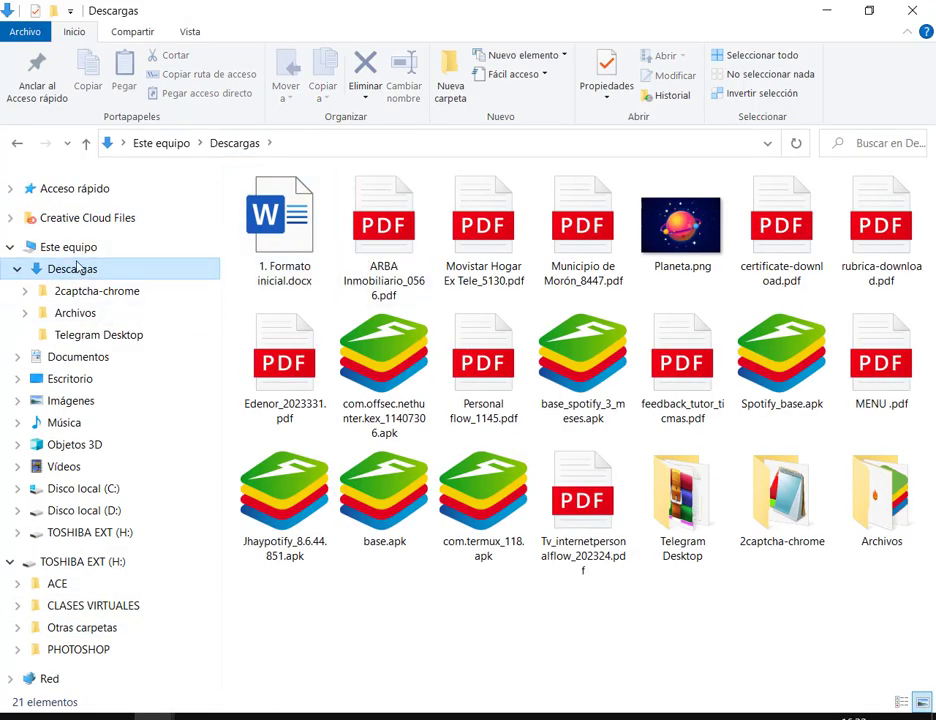
pyautogui.doubleClick(252, 262)
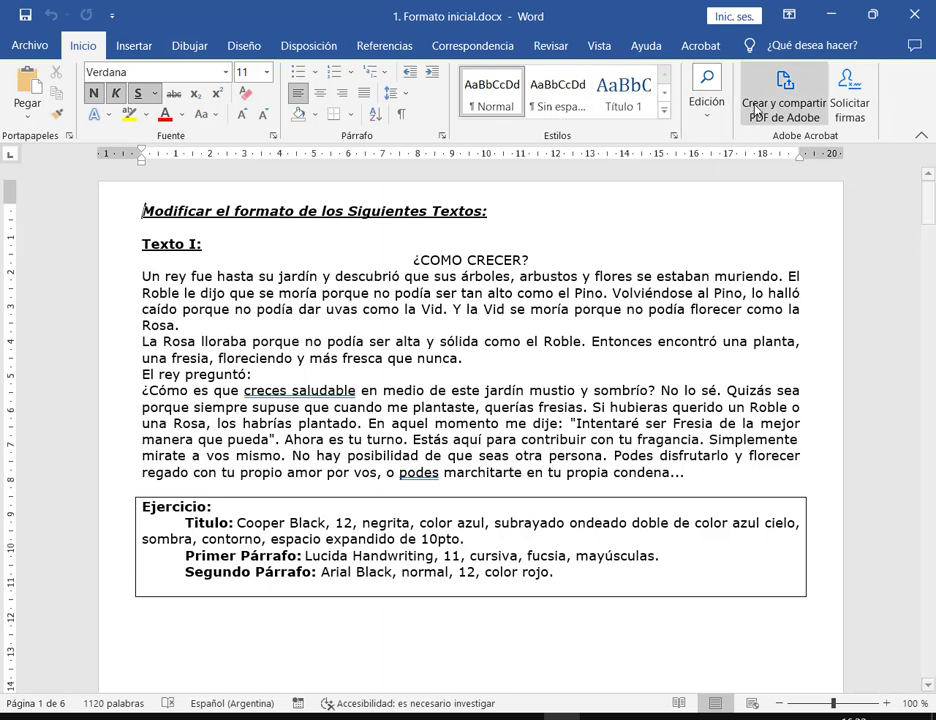
# Look through the Insertar, Dibujar, Diseño and Disposición command sets, and return to the Inicio commands
pyautogui.click(133, 45)
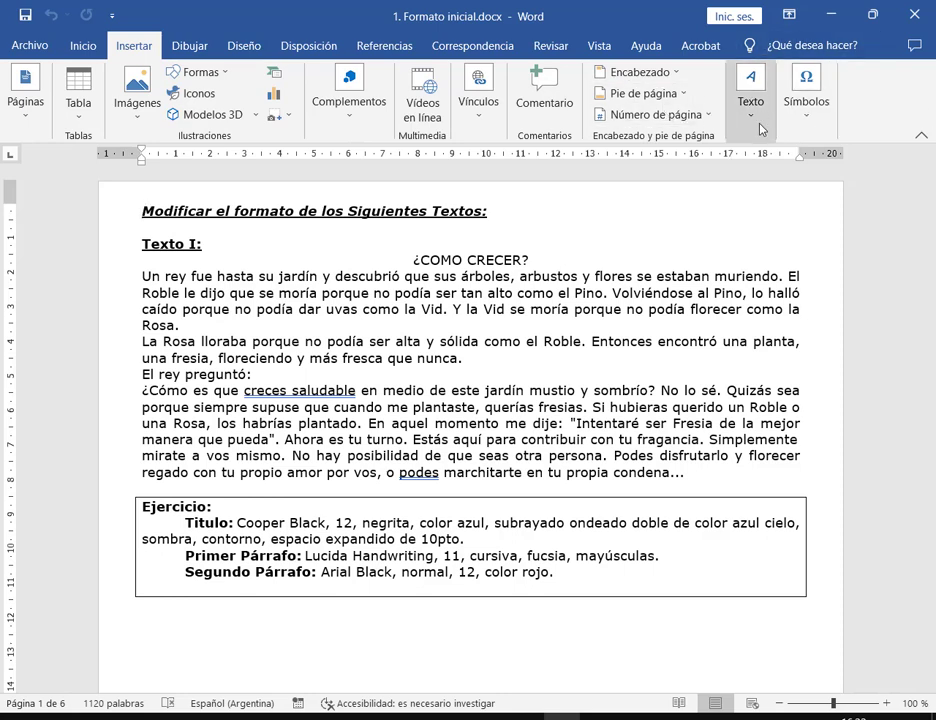
pyautogui.click(760, 105)
pyautogui.click(760, 118)
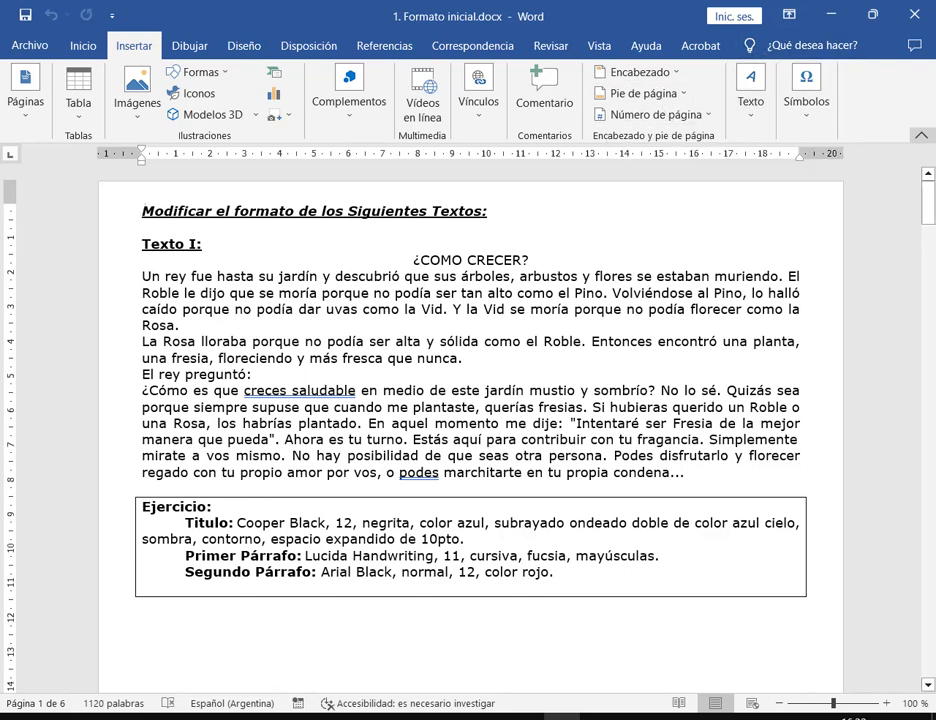
pyautogui.click(186, 44)
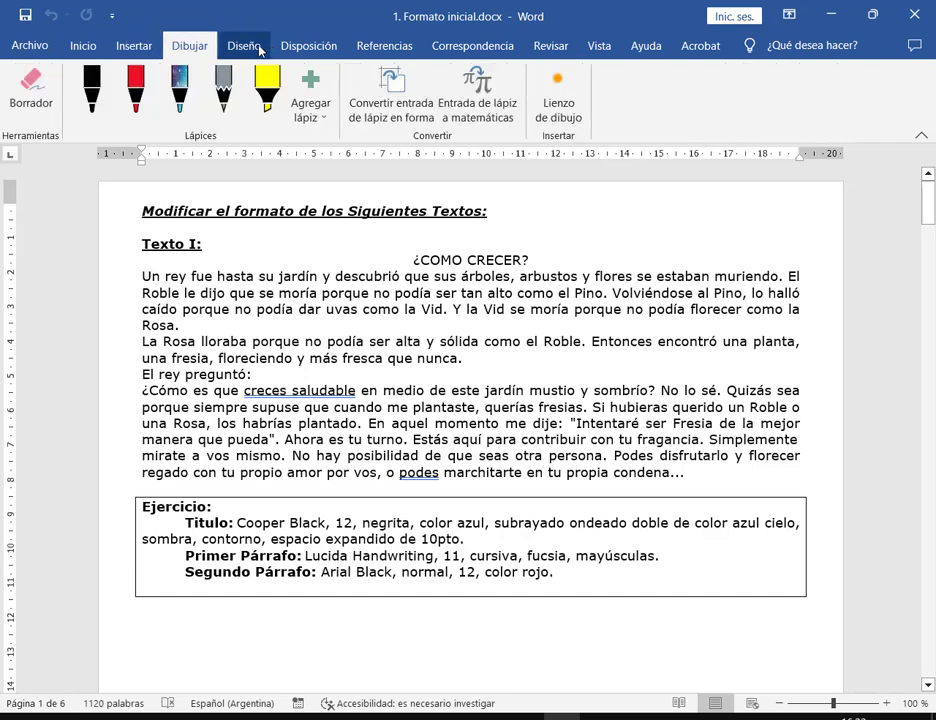
pyautogui.click(238, 46)
pyautogui.click(324, 50)
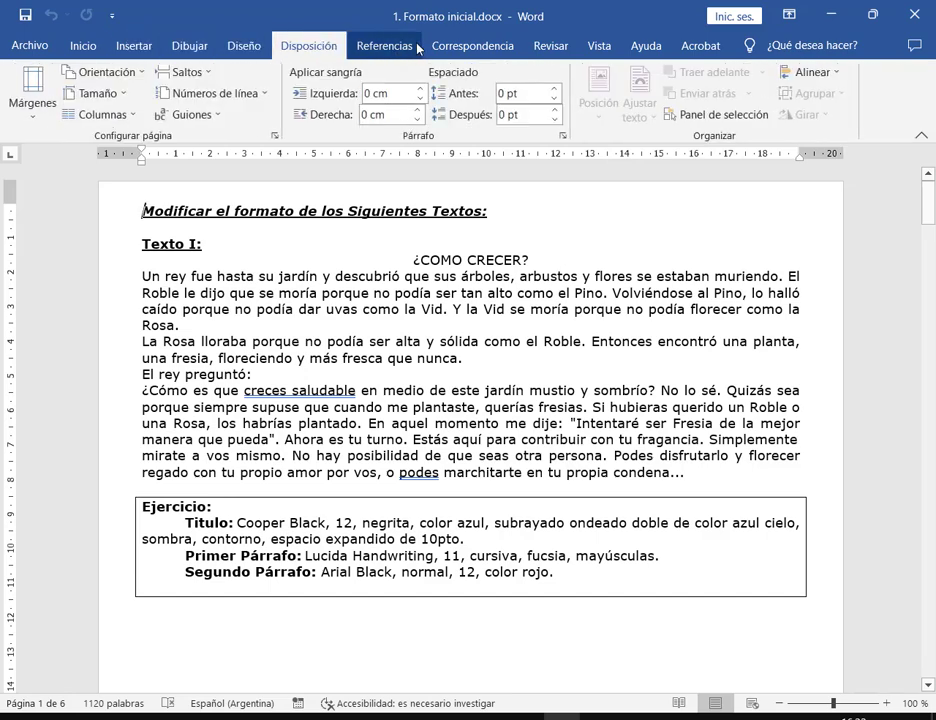
pyautogui.click(83, 43)
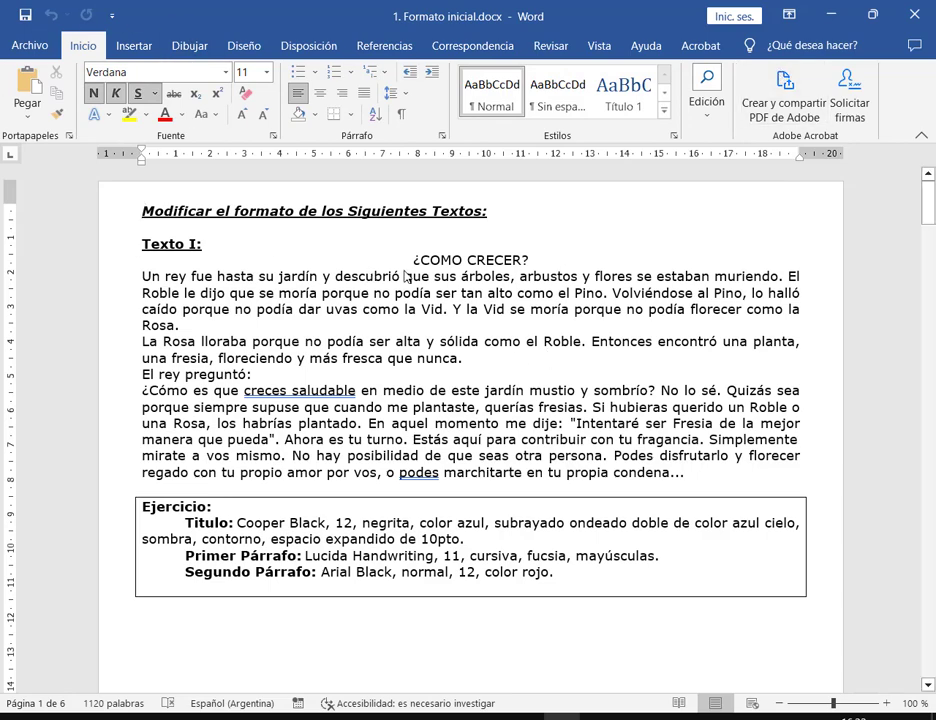
# Mark the Fuente group with a red rectangle and arrows at the text effects and highlight commands, and clear the marks
pyautogui.click(572, 295)
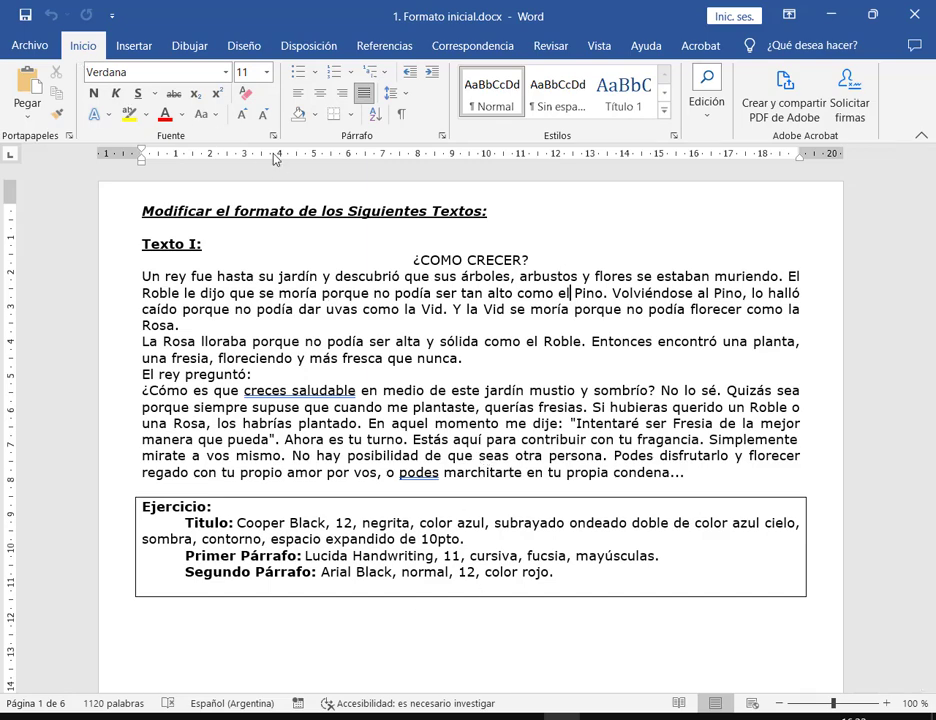
pyautogui.moveTo(78, 60); pyautogui.dragTo(274, 147)
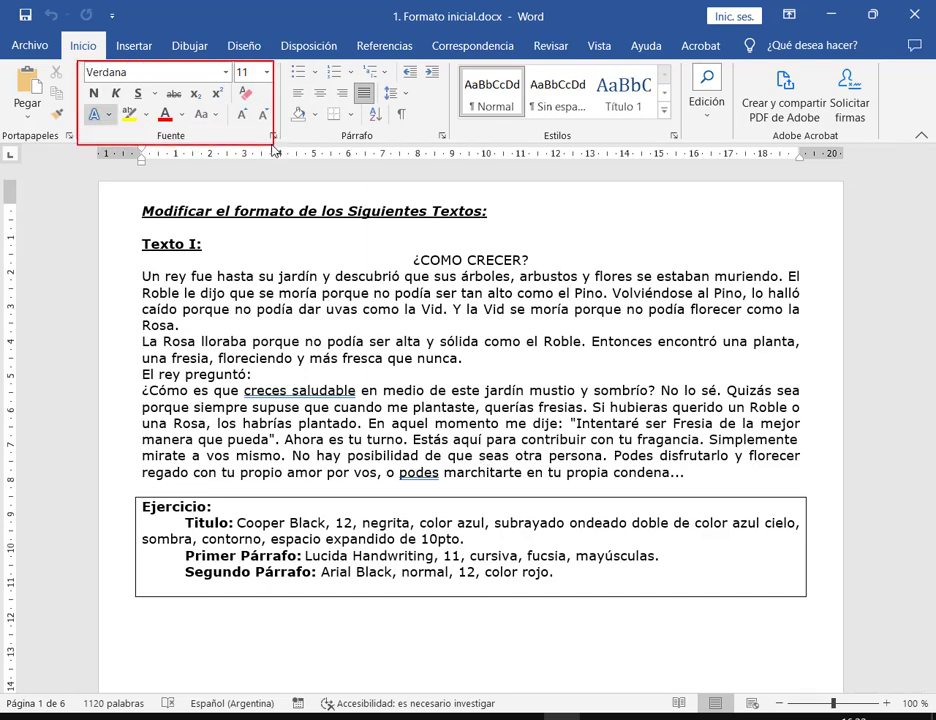
pyautogui.moveTo(78, 186); pyautogui.dragTo(95, 127)
pyautogui.moveTo(145, 196); pyautogui.dragTo(138, 130)
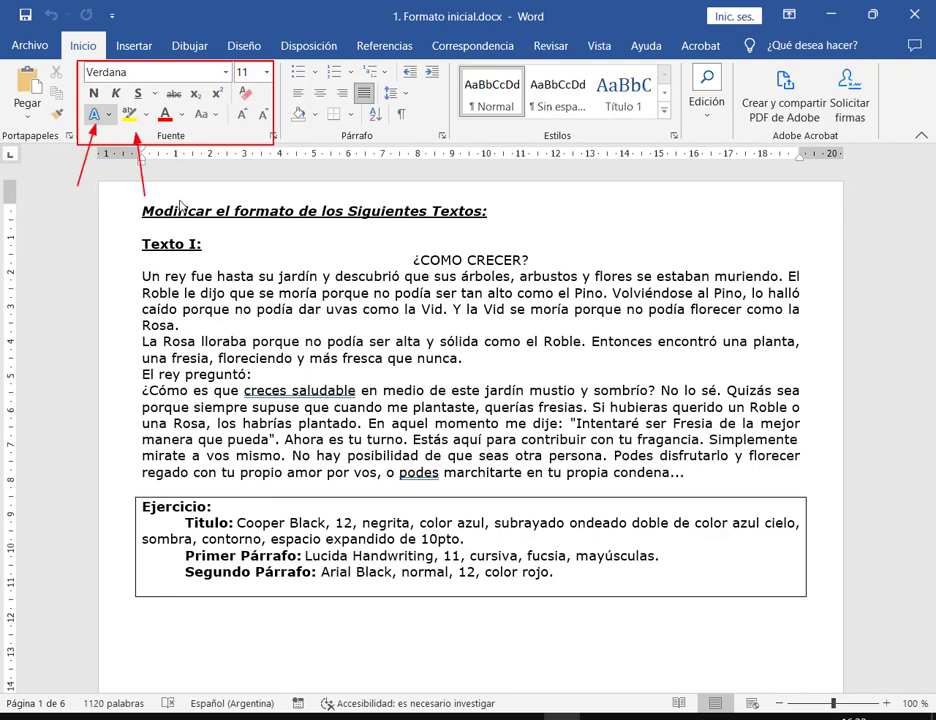
pyautogui.press('Escape')
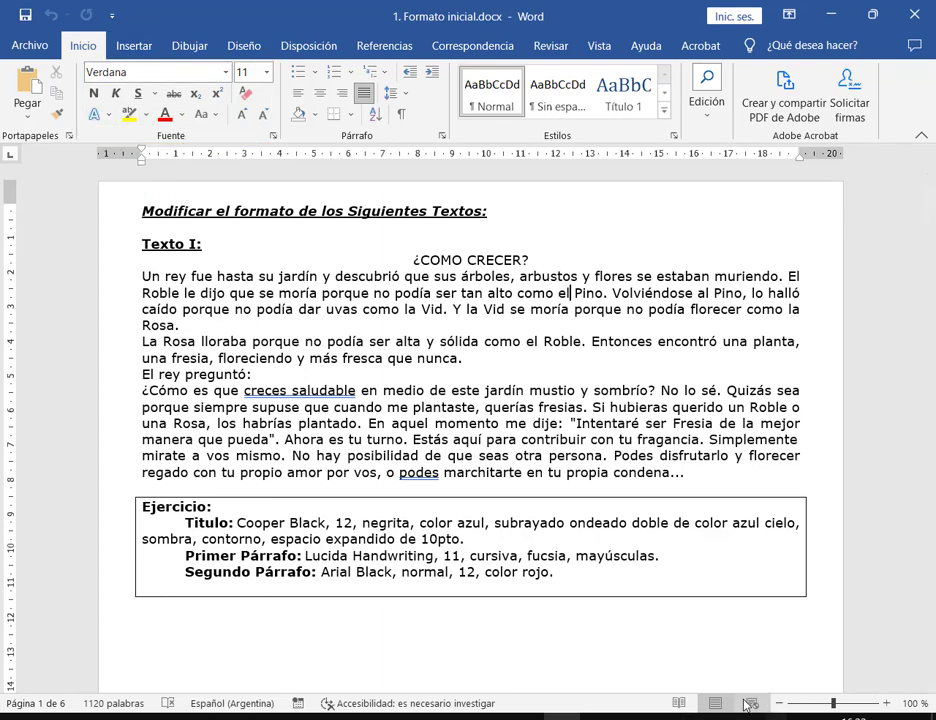
# Set the Windows display scale for text, apps and other elements to 100% (recomendado), with Word in view behind Settings
pyautogui.click(20, 714)
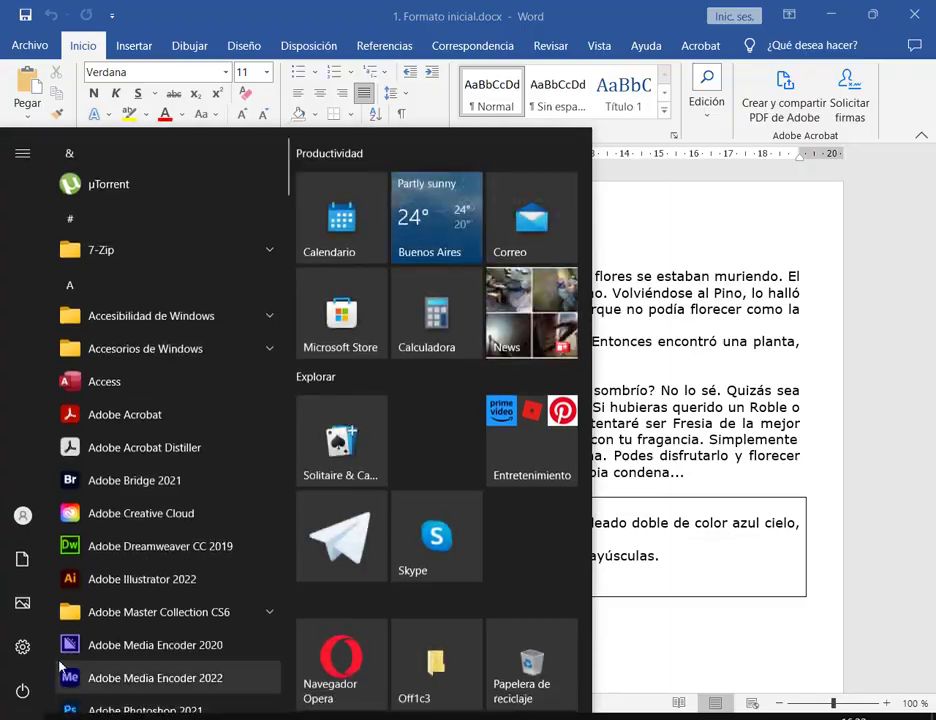
pyautogui.click(23, 647)
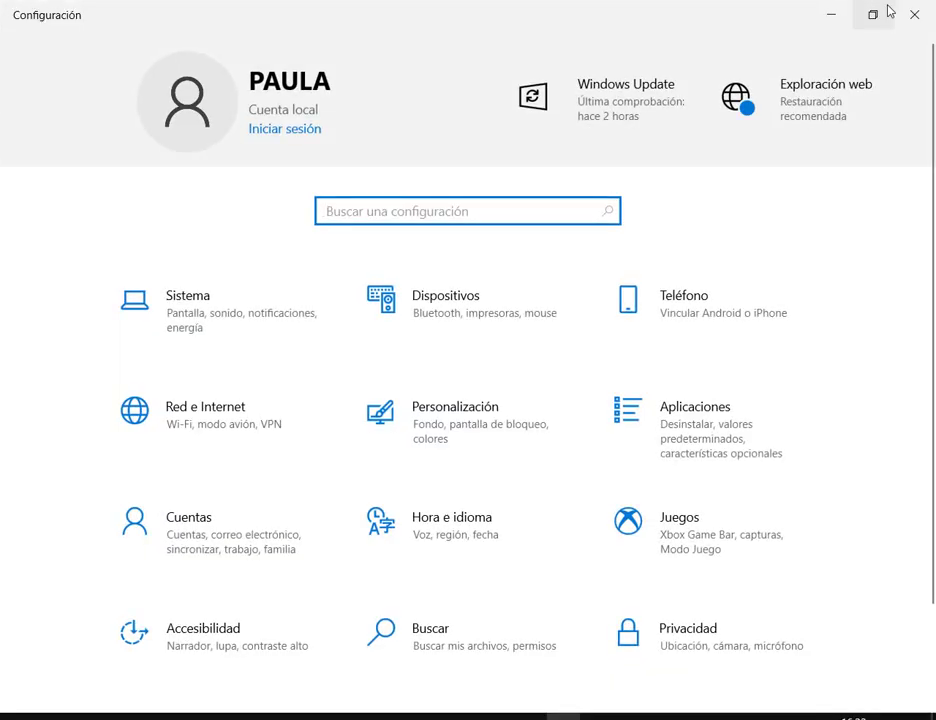
pyautogui.click(888, 11)
pyautogui.moveTo(380, 198); pyautogui.dragTo(612, 133)
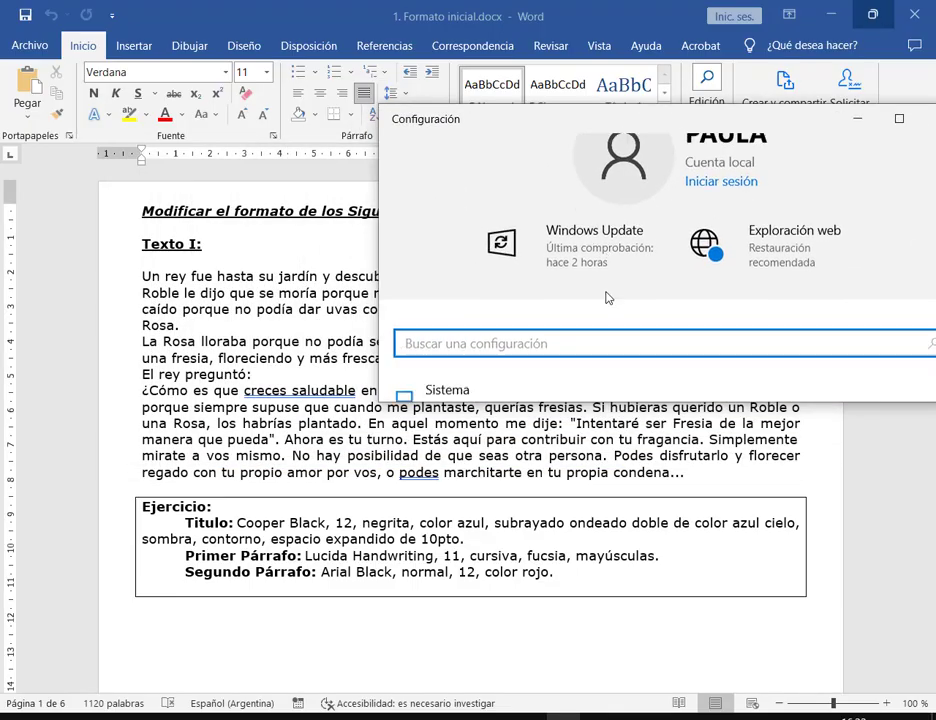
pyautogui.scroll(-3, 607, 297)
pyautogui.click(487, 278)
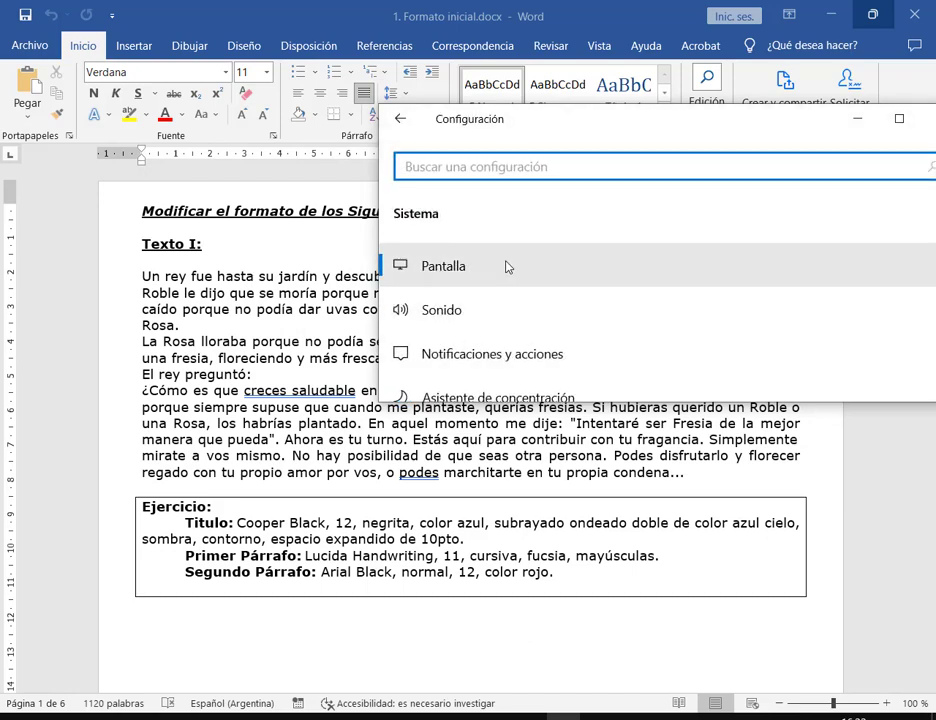
pyautogui.click(507, 267)
pyautogui.scroll(-5, 660, 261)
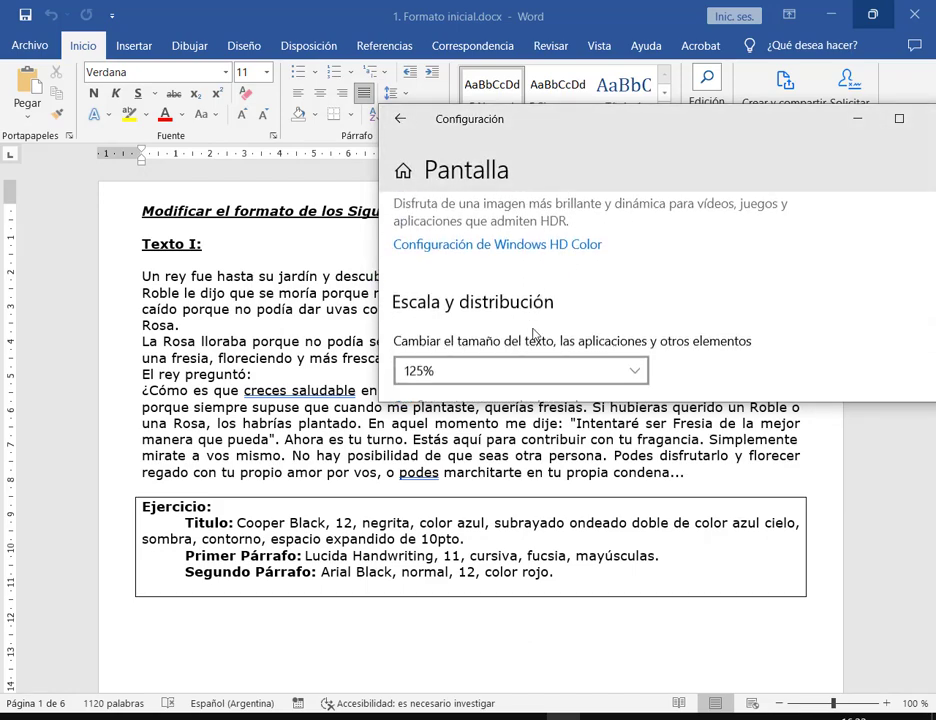
pyautogui.scroll(-2, 535, 334)
pyautogui.click(428, 272)
pyautogui.click(430, 244)
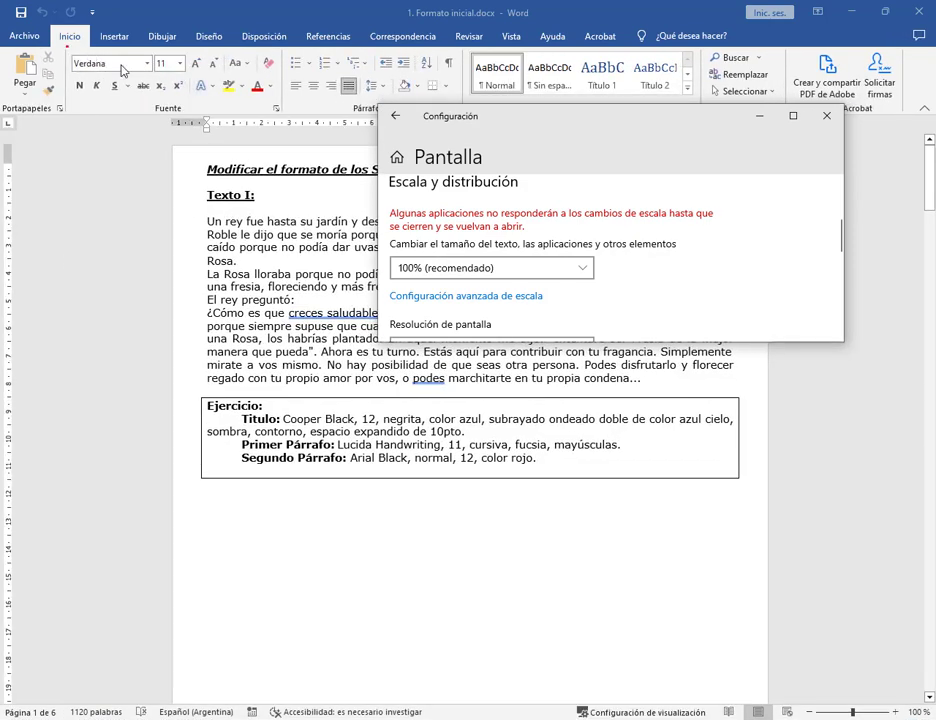
# Restore the Windows display scale to 125% and close Settings
pyautogui.click(445, 268)
pyautogui.click(437, 289)
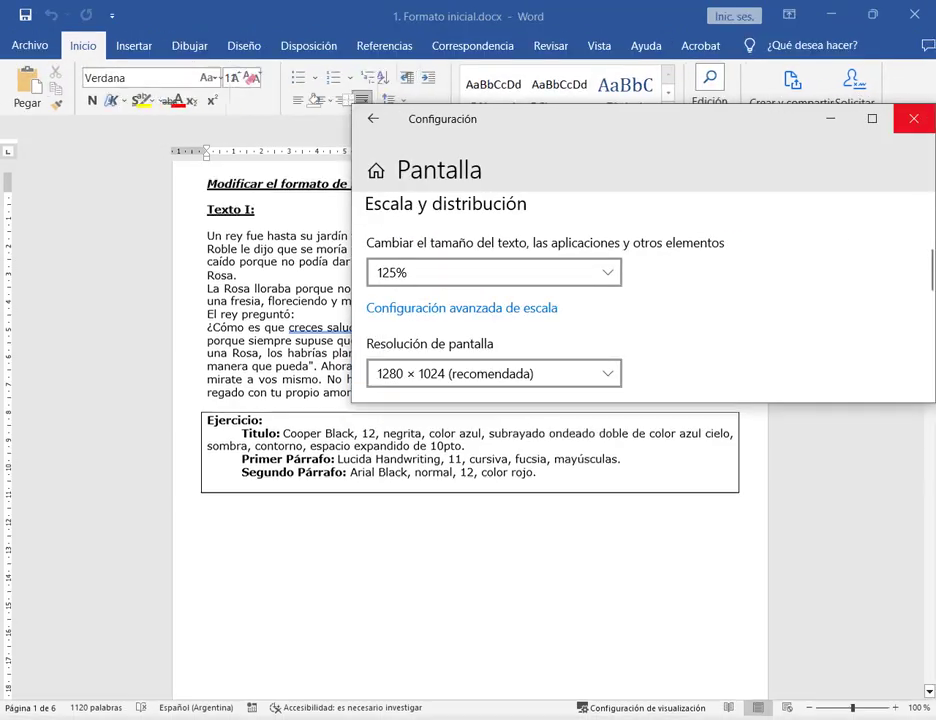
pyautogui.click(913, 118)
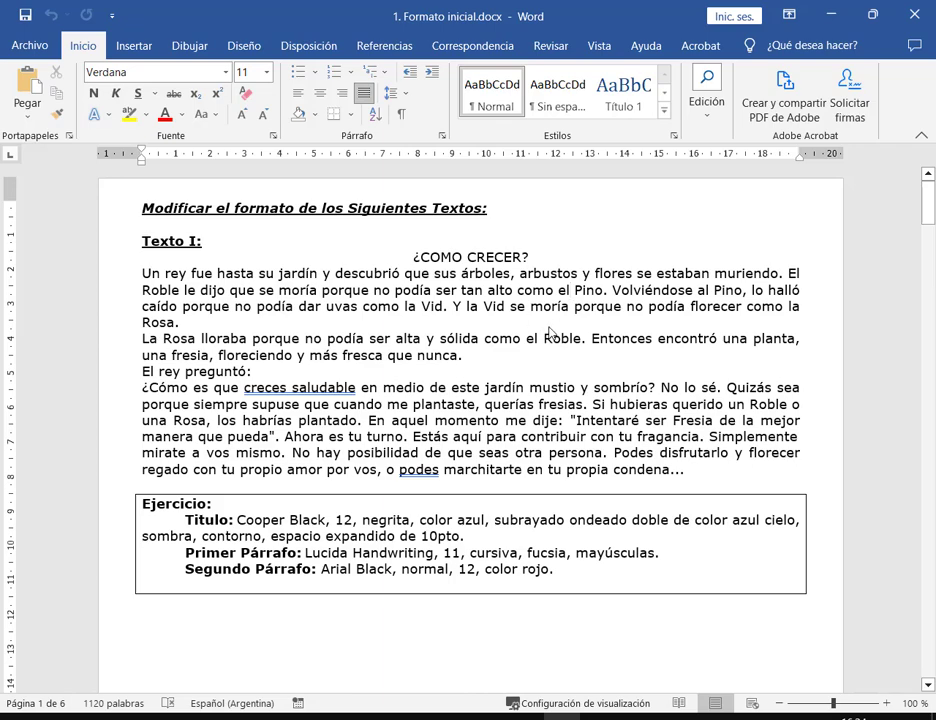
# Mark the Ejercicio instruction box below Texto I with a red rectangle and an arrow, and clear the marks
pyautogui.scroll(-1, 620, 316)
pyautogui.moveTo(928, 232); pyautogui.dragTo(928, 205)
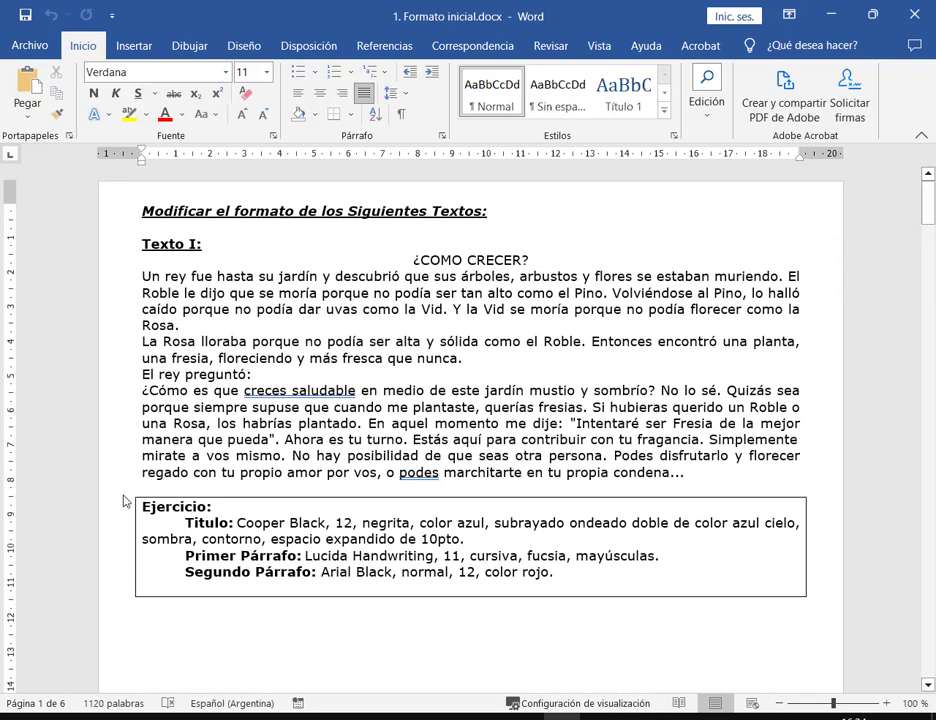
pyautogui.moveTo(123, 492); pyautogui.dragTo(840, 628)
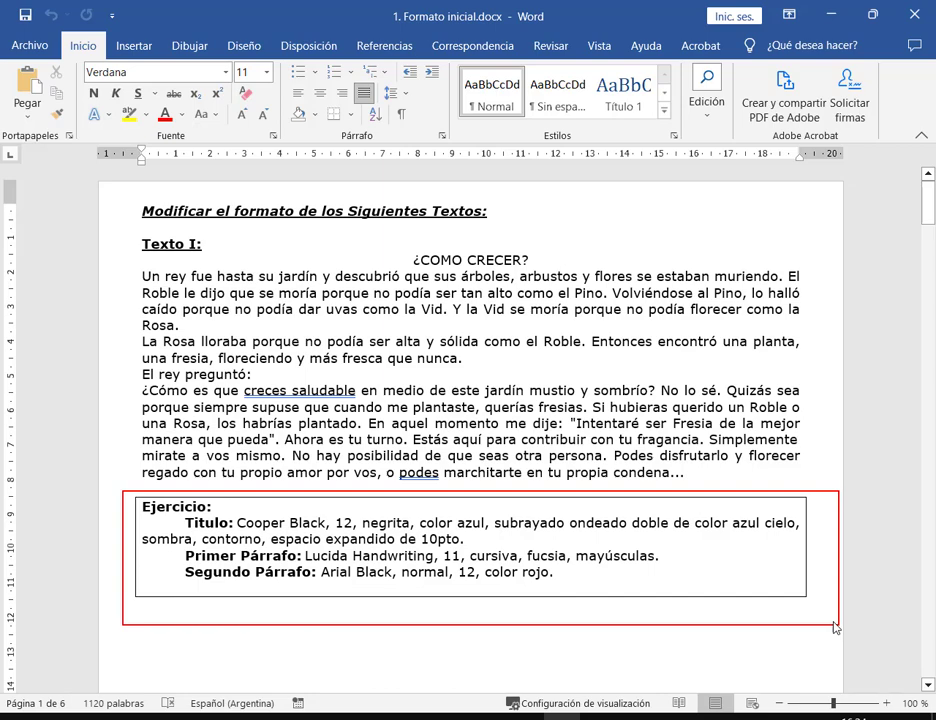
pyautogui.moveTo(922, 534); pyautogui.dragTo(811, 570)
pyautogui.press('Escape')
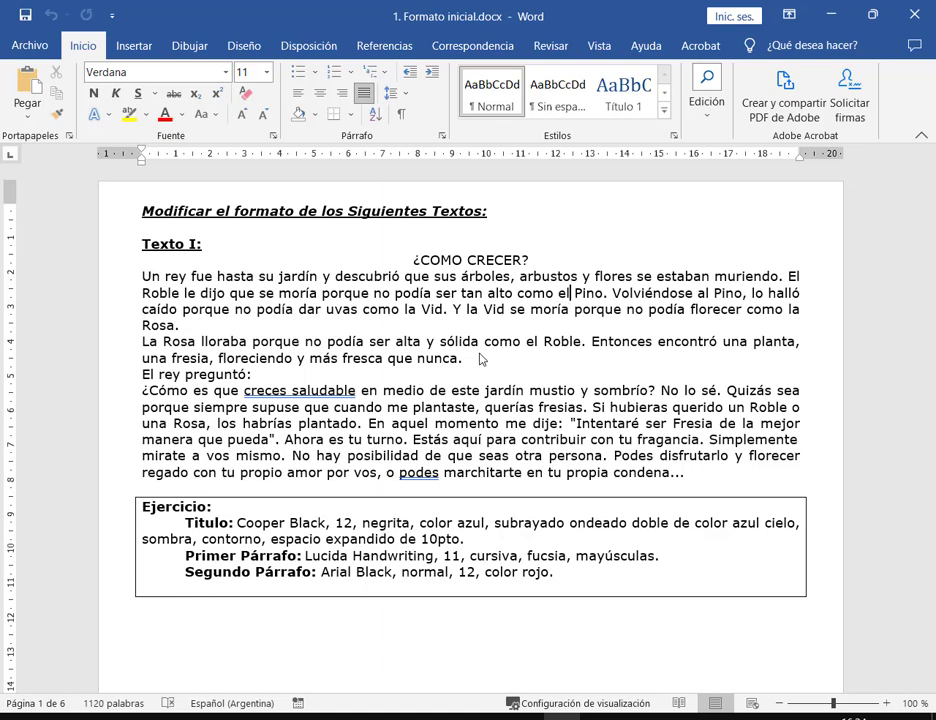
# Highlight the Titulo font and the Primer Párrafo and Segundo Párrafo instructions in the exercise box in turn, and clear the selection
pyautogui.moveTo(238, 524); pyautogui.dragTo(332, 524)
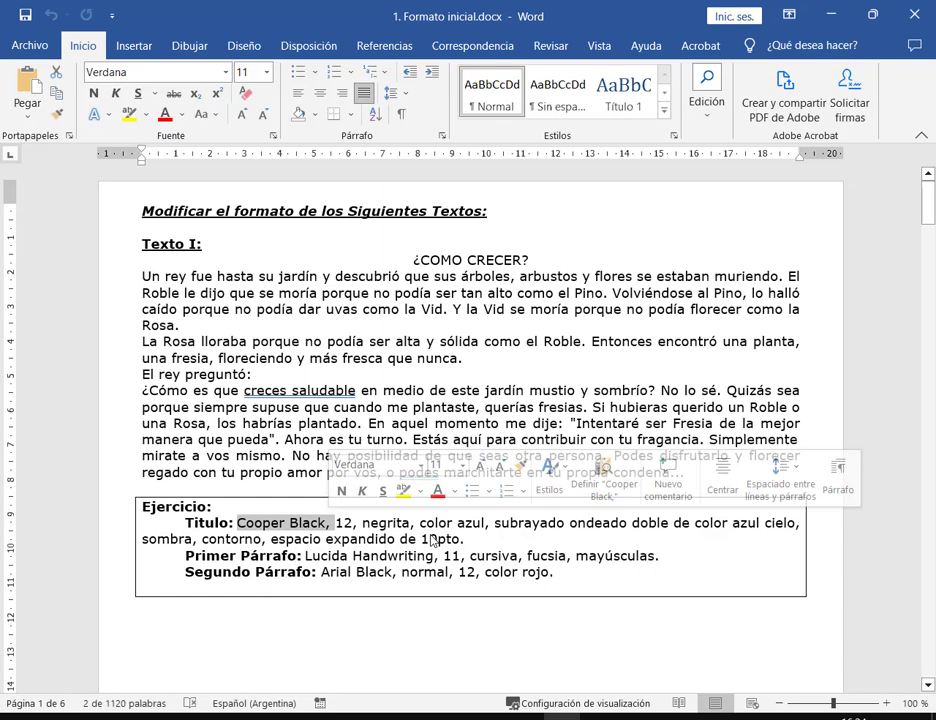
pyautogui.click(434, 541)
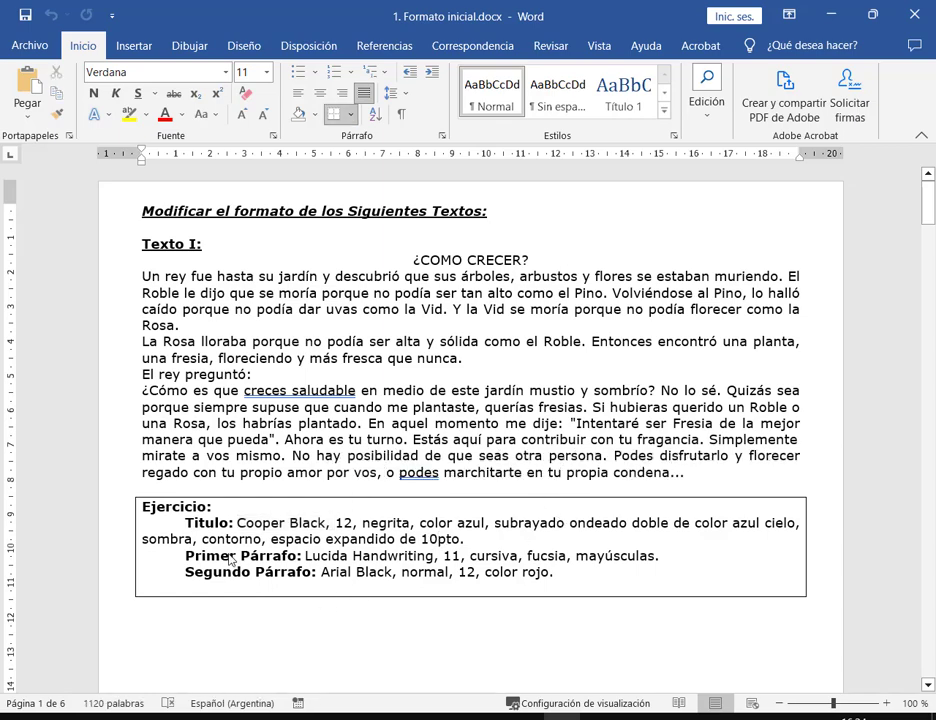
pyautogui.moveTo(186, 557); pyautogui.dragTo(314, 558)
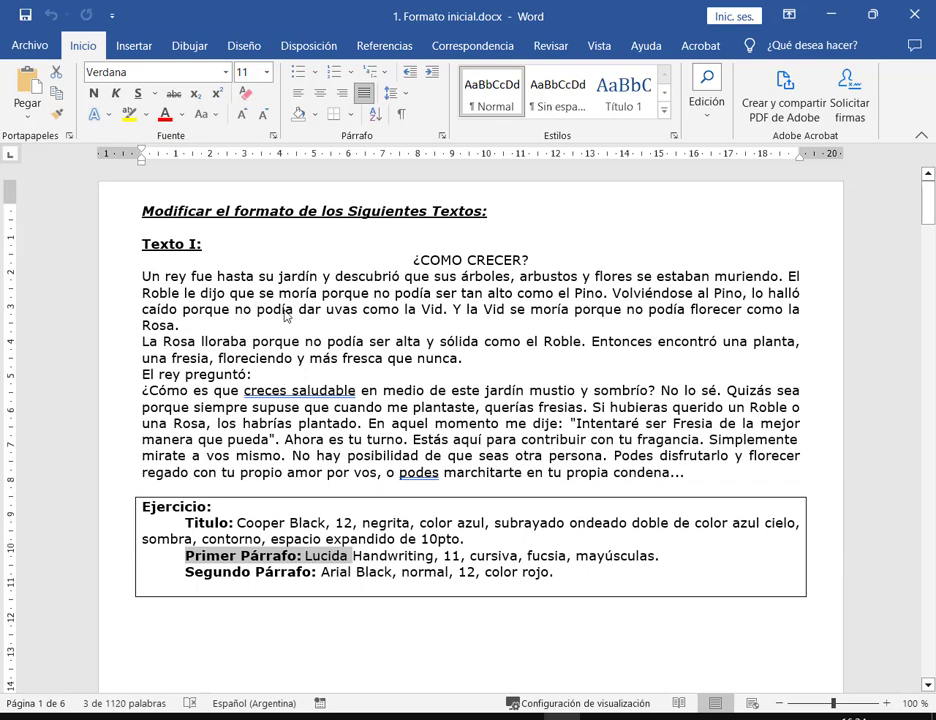
pyautogui.moveTo(193, 580); pyautogui.dragTo(150, 590)
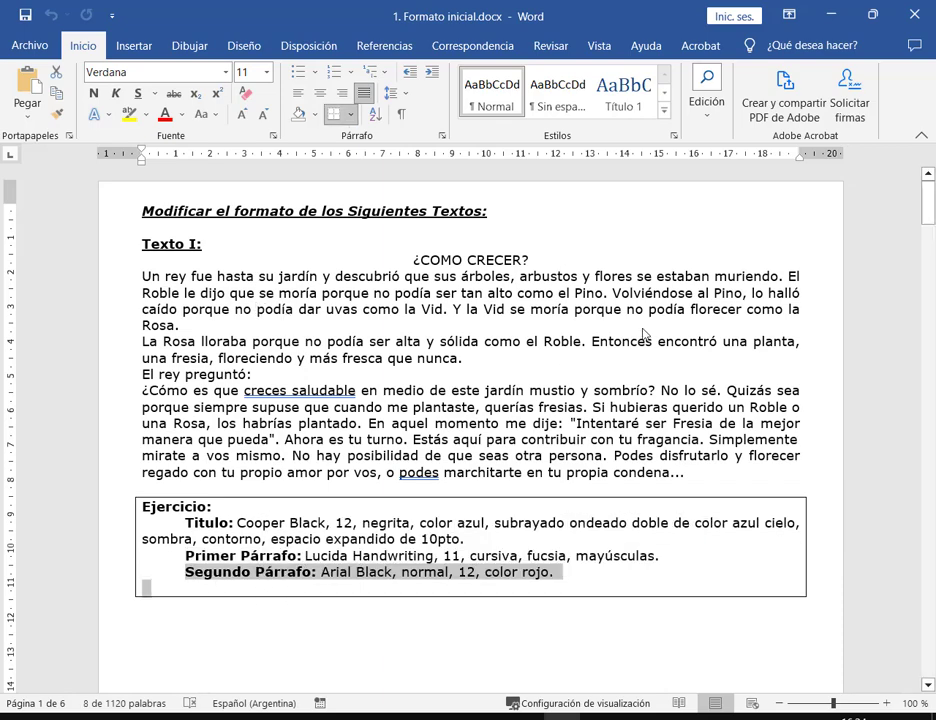
pyautogui.click(628, 372)
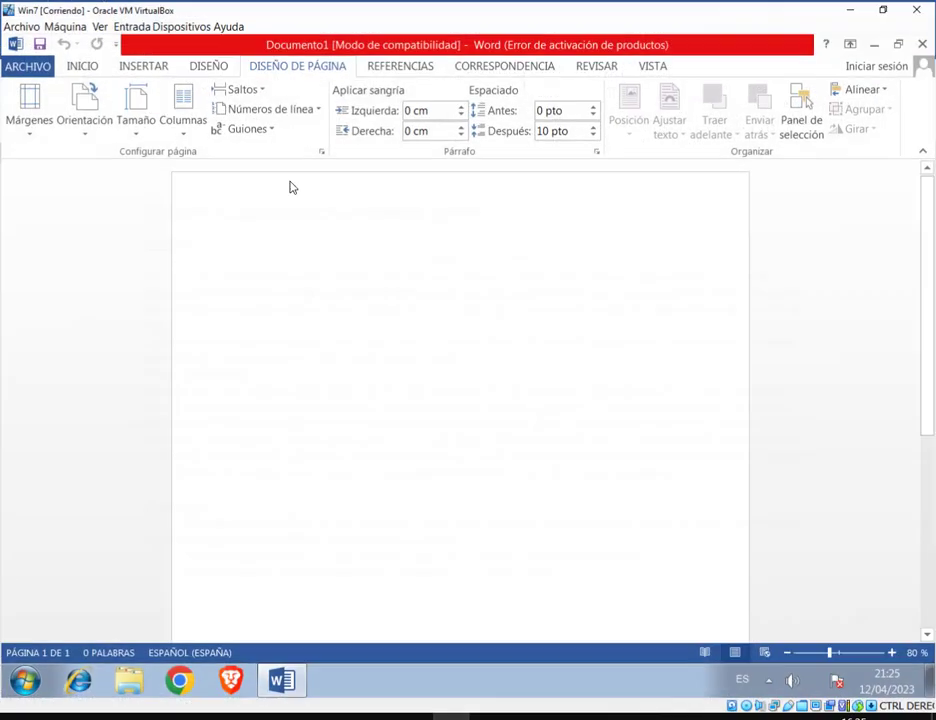
# Examine the text effects options in Word 2013 inside the Win7 virtual machine
pyautogui.click(94, 65)
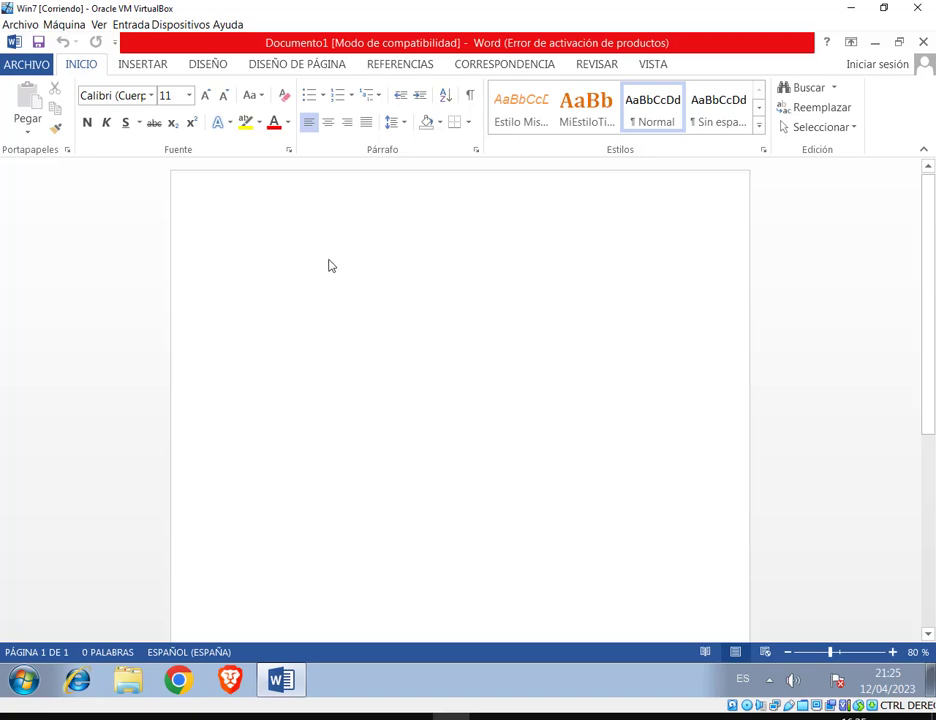
pyautogui.click(226, 124)
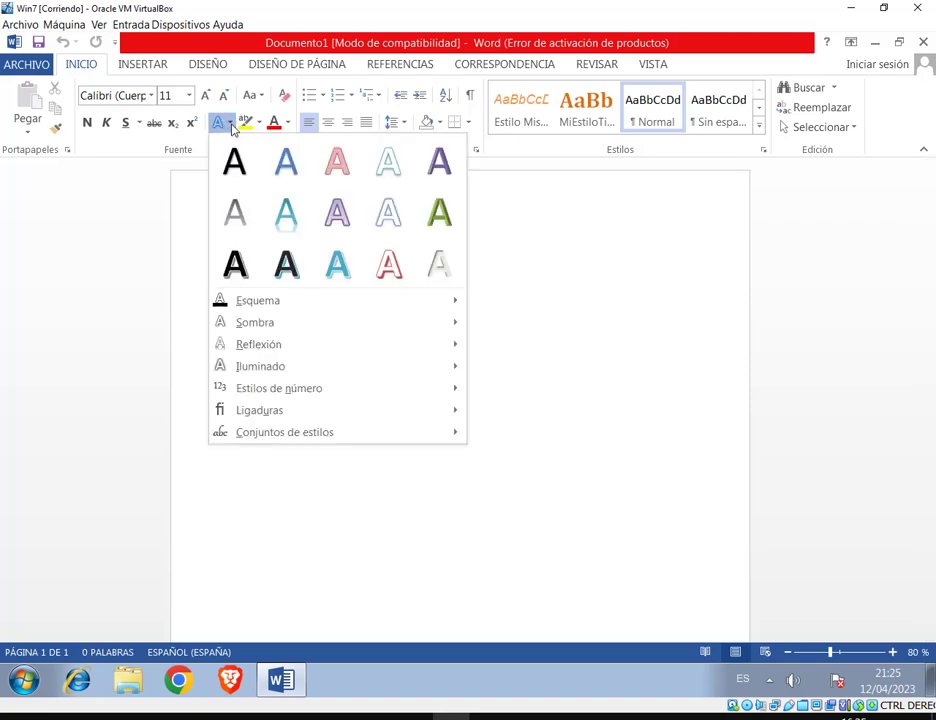
pyautogui.press('Escape')
# Search for "word" in the virtual machine, open Microsoft Word 2010, and dismiss the Office activation wizard
pyautogui.click(24, 680)
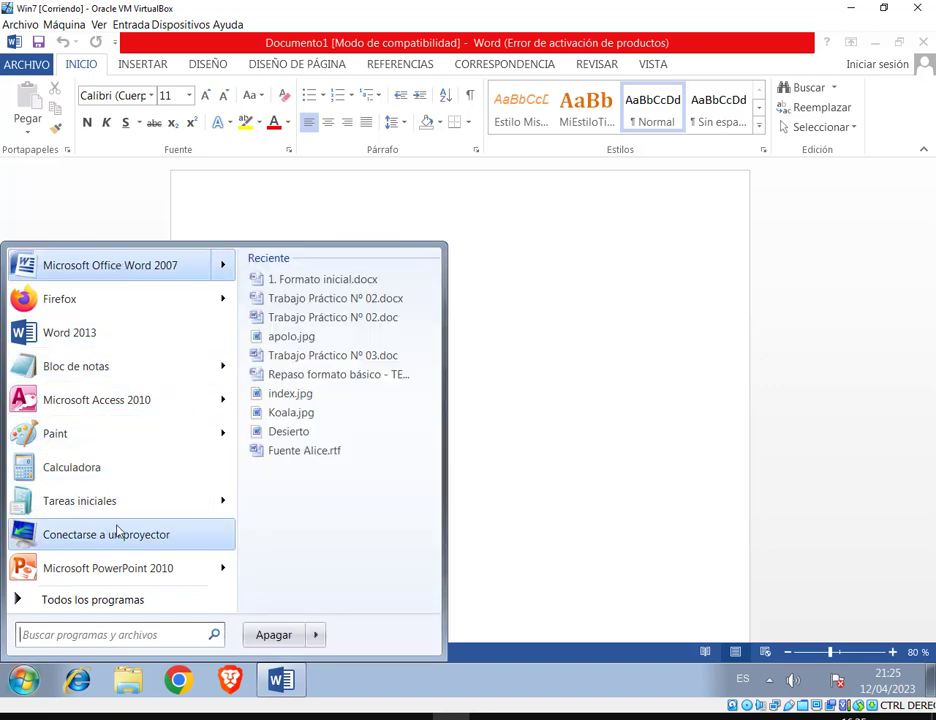
pyautogui.click(138, 639)
pyautogui.write('word')
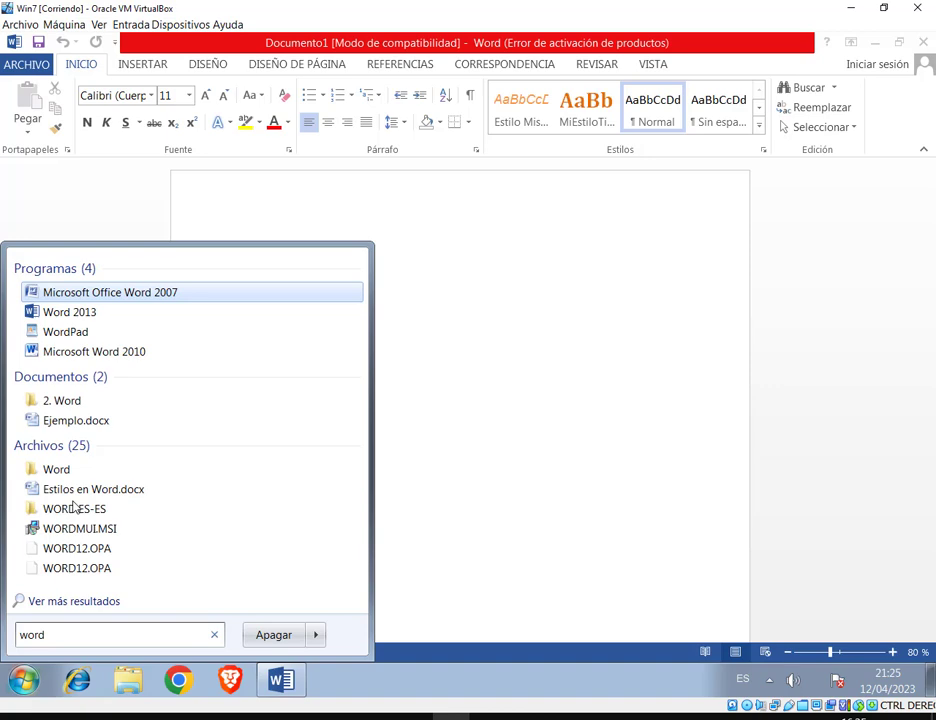
pyautogui.click(108, 352)
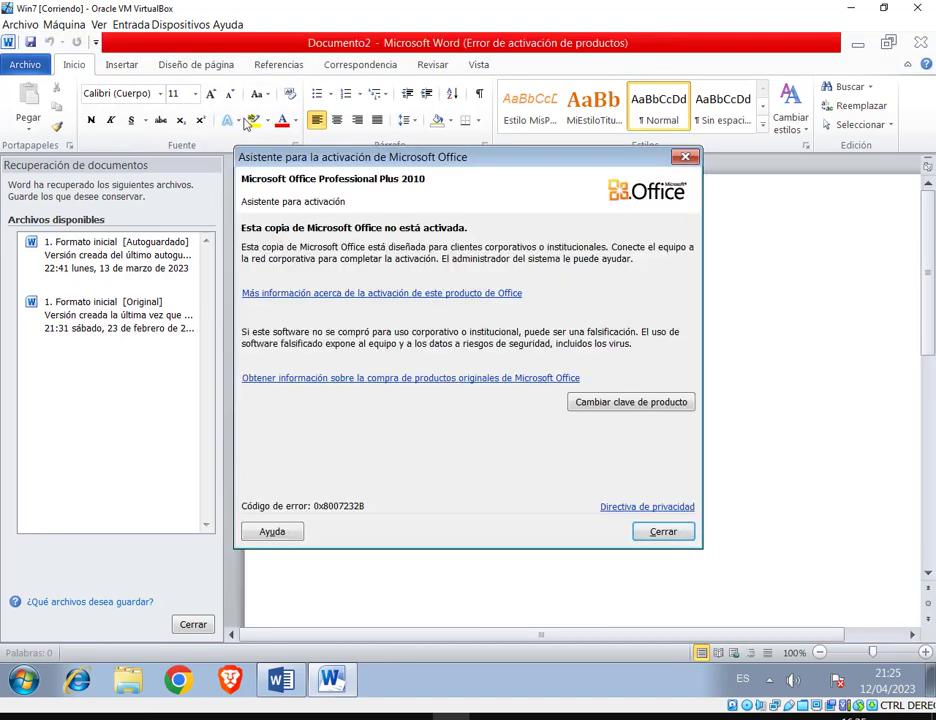
pyautogui.press('Escape')
# Examine the Sombra and Esquema text effects in Word 2010, applying none
pyautogui.click(238, 124)
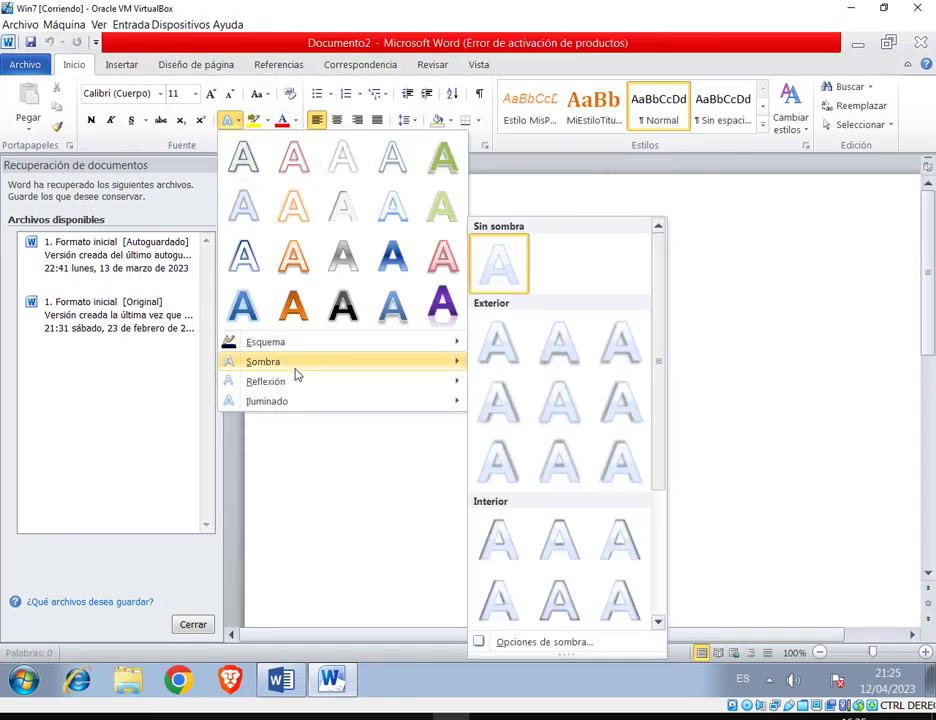
pyautogui.moveTo(306, 343)
pyautogui.click(320, 457)
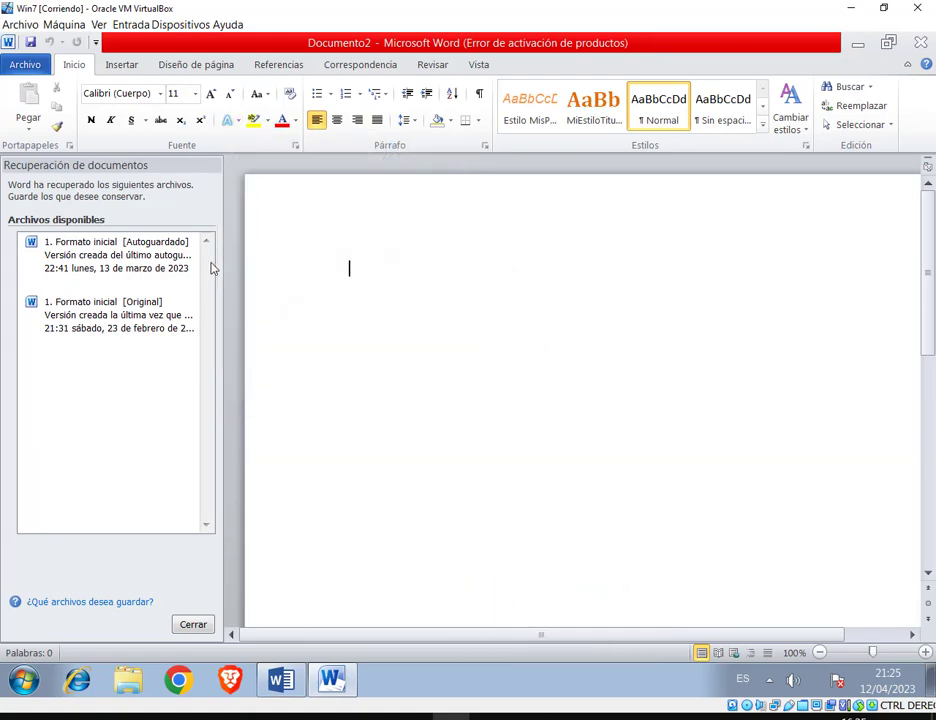
# Close document recovery in Word 2010, discarding the recovered files, and start Microsoft Office Word 2007
pyautogui.click(205, 624)
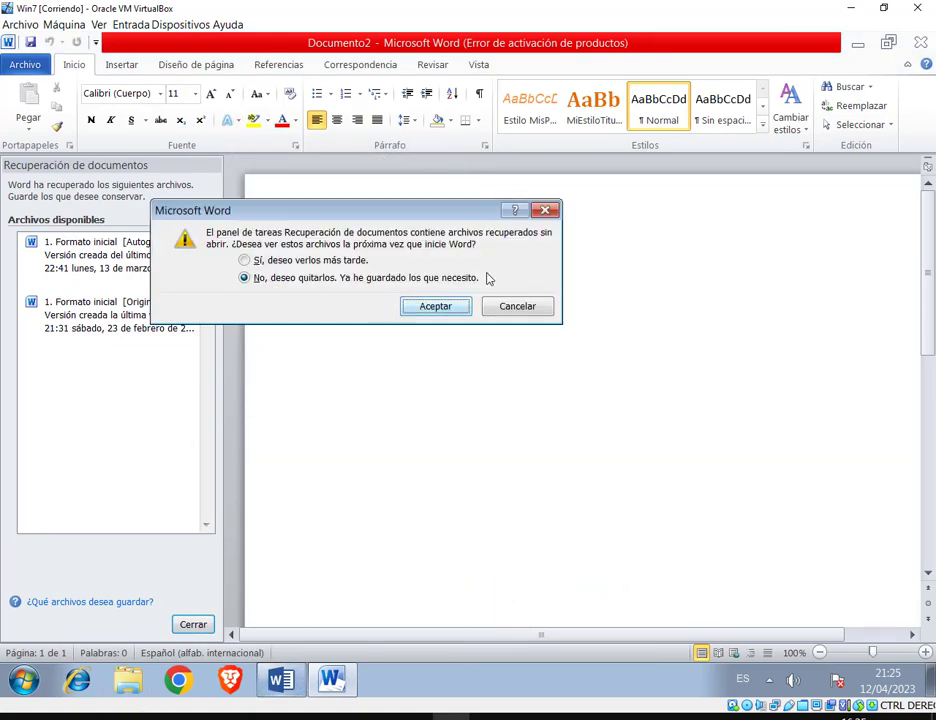
pyautogui.click(455, 306)
pyautogui.click(5, 690)
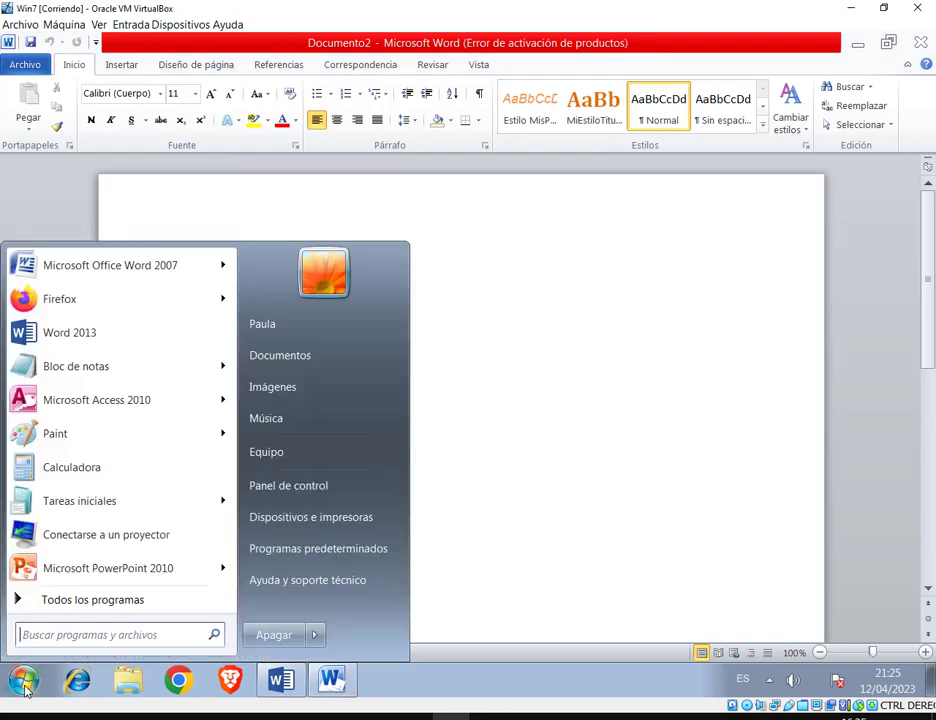
pyautogui.click(673, 379)
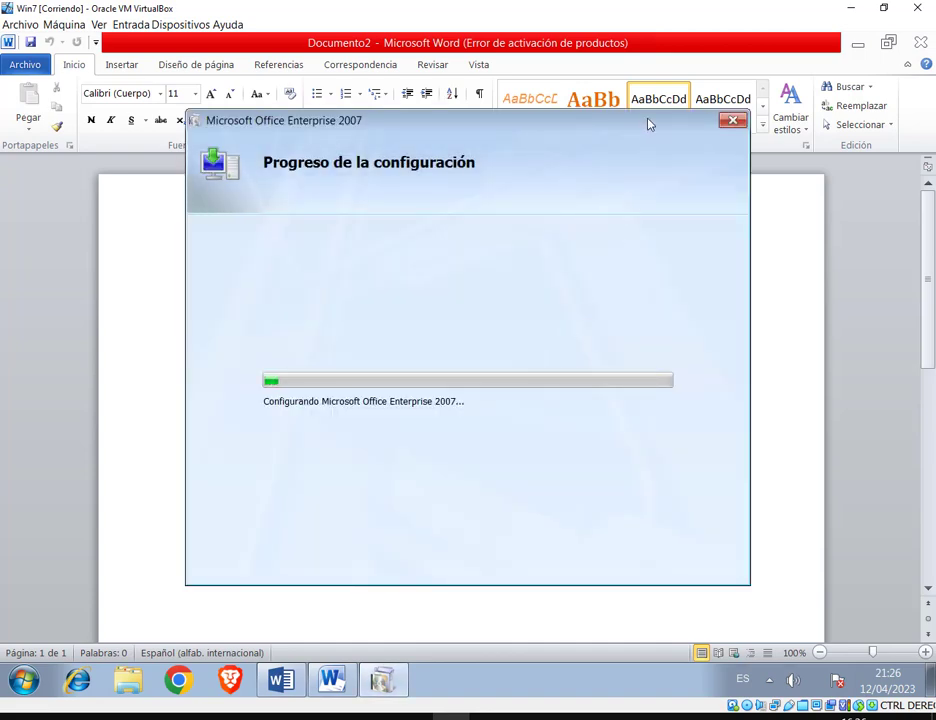
# Move the Office Enterprise 2007 setup progress window aside and examine the Esquema, Sombra and Iluminado text effects in Word 2010
pyautogui.moveTo(648, 123); pyautogui.dragTo(639, 174)
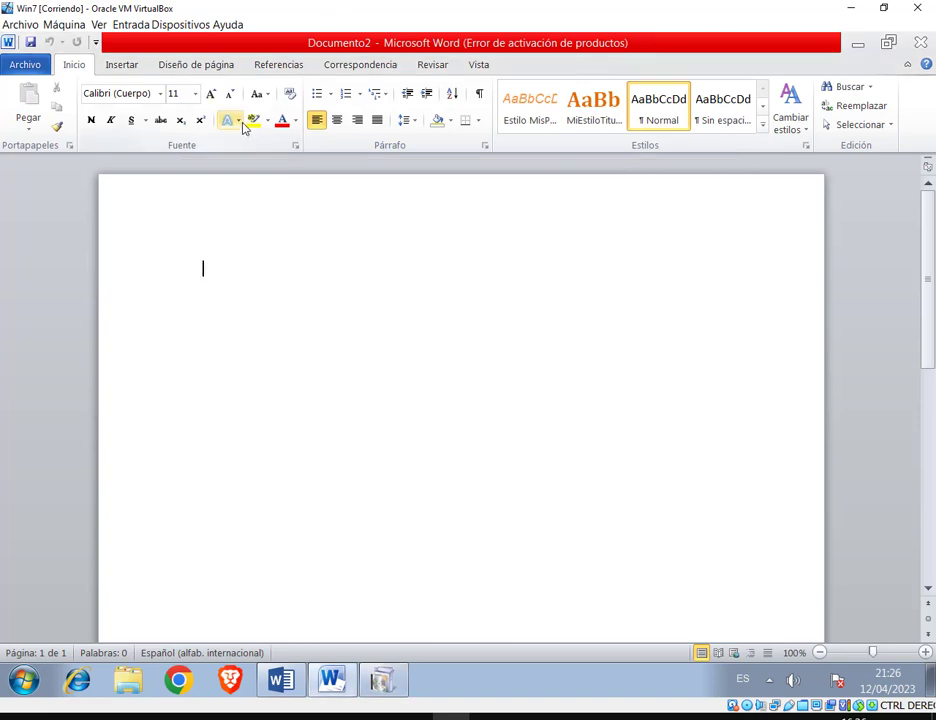
pyautogui.click(239, 121)
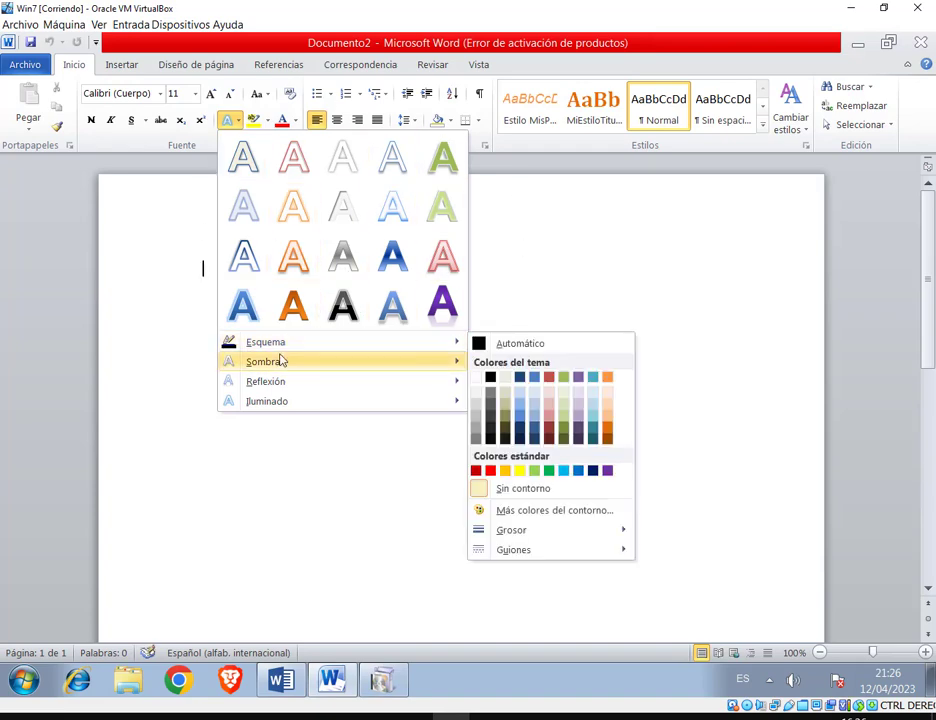
pyautogui.moveTo(285, 358)
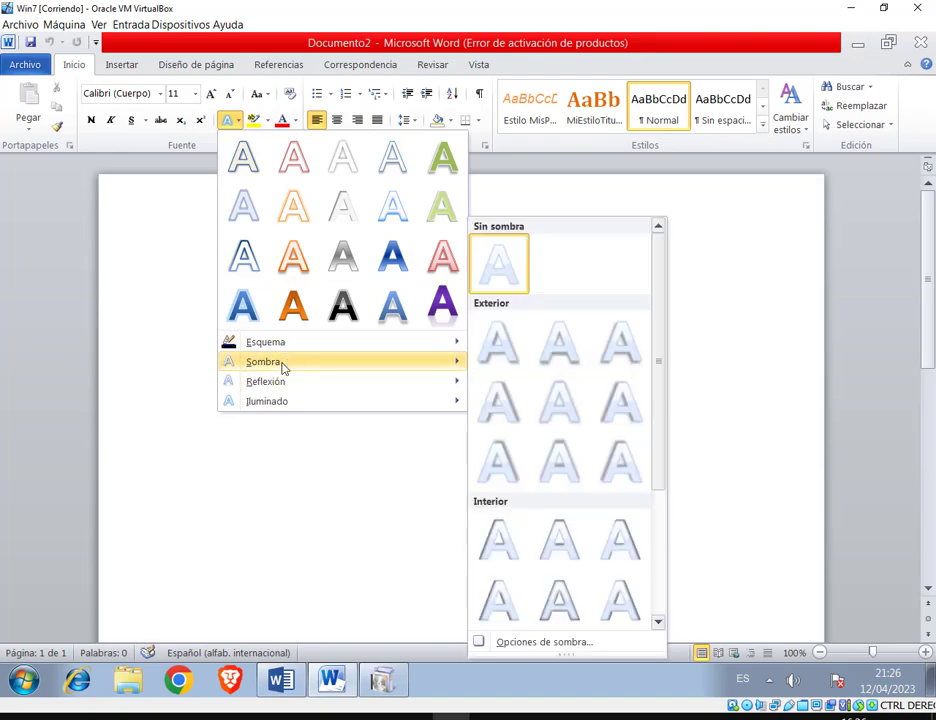
pyautogui.moveTo(278, 401)
pyautogui.click(365, 574)
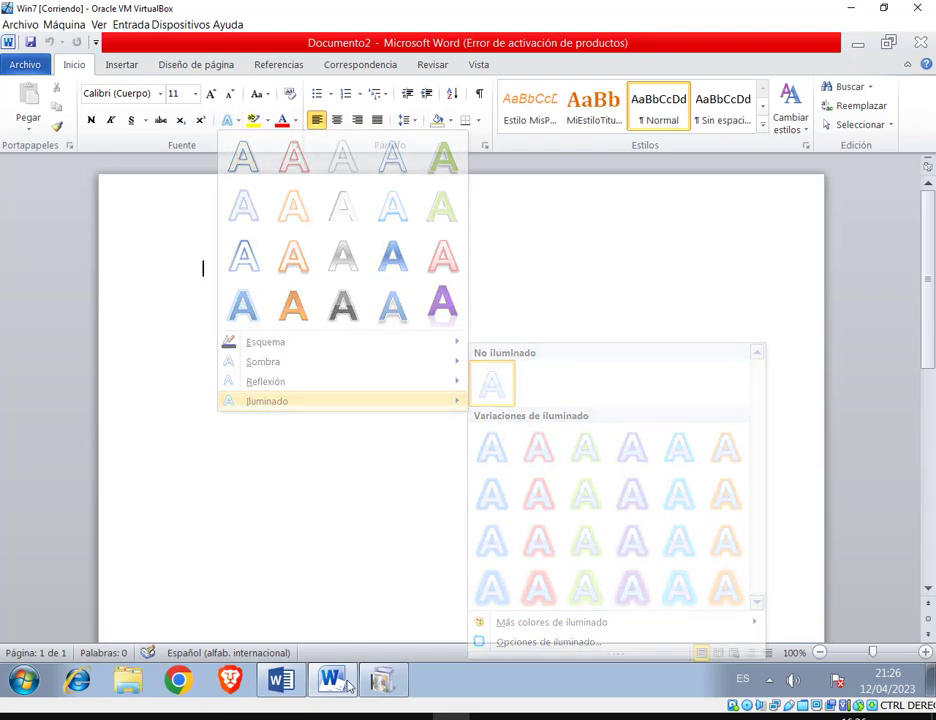
# Switch to Word 2013 in the virtual machine and examine its text effects options
pyautogui.click(289, 688)
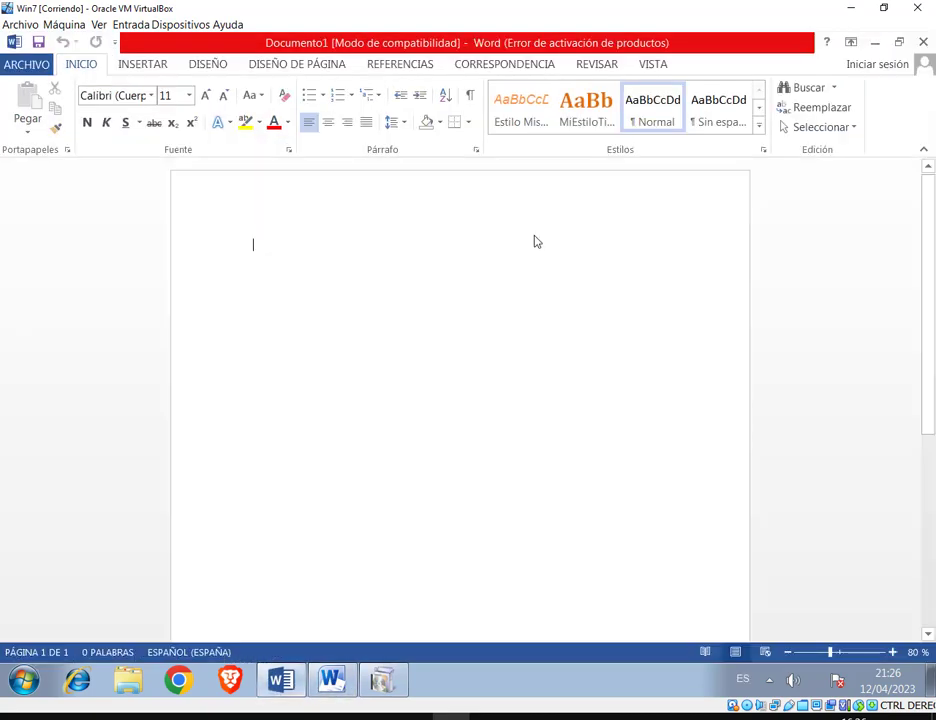
pyautogui.click(222, 122)
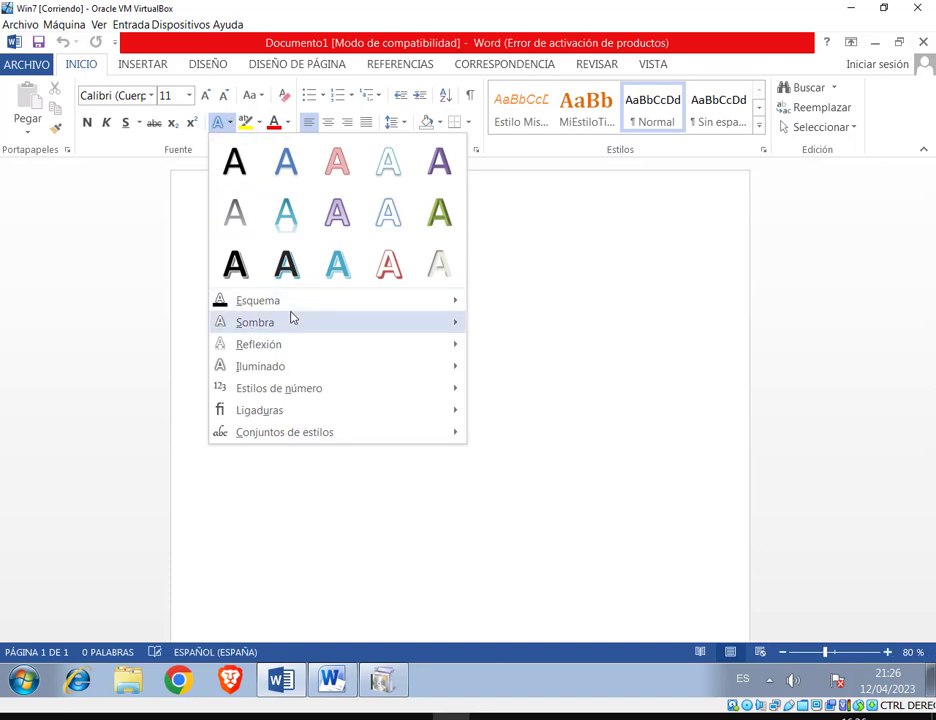
pyautogui.moveTo(298, 315)
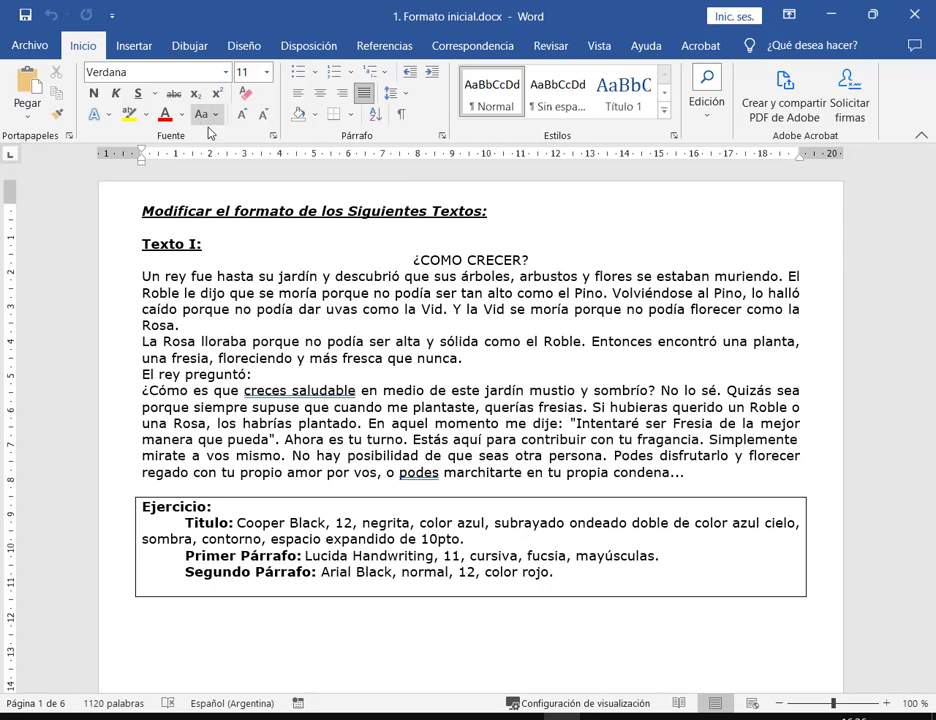
# Examine the text effects options in 1. Formato inicial.docx, applying none, and return to the virtual machine to bring up Word 2007
pyautogui.click(110, 115)
pyautogui.moveTo(141, 302)
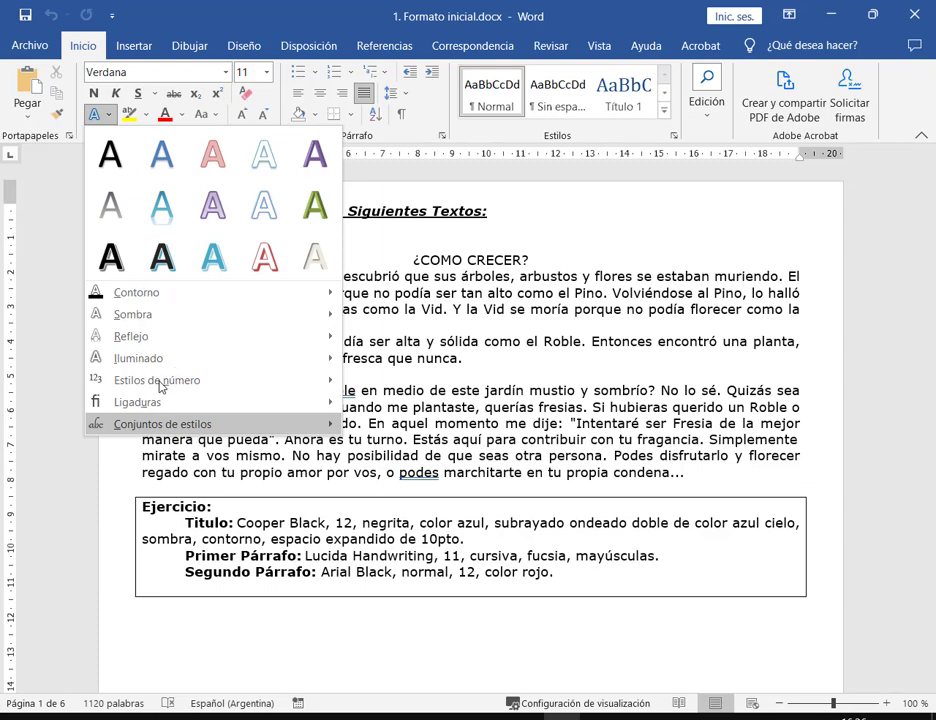
pyautogui.click(735, 297)
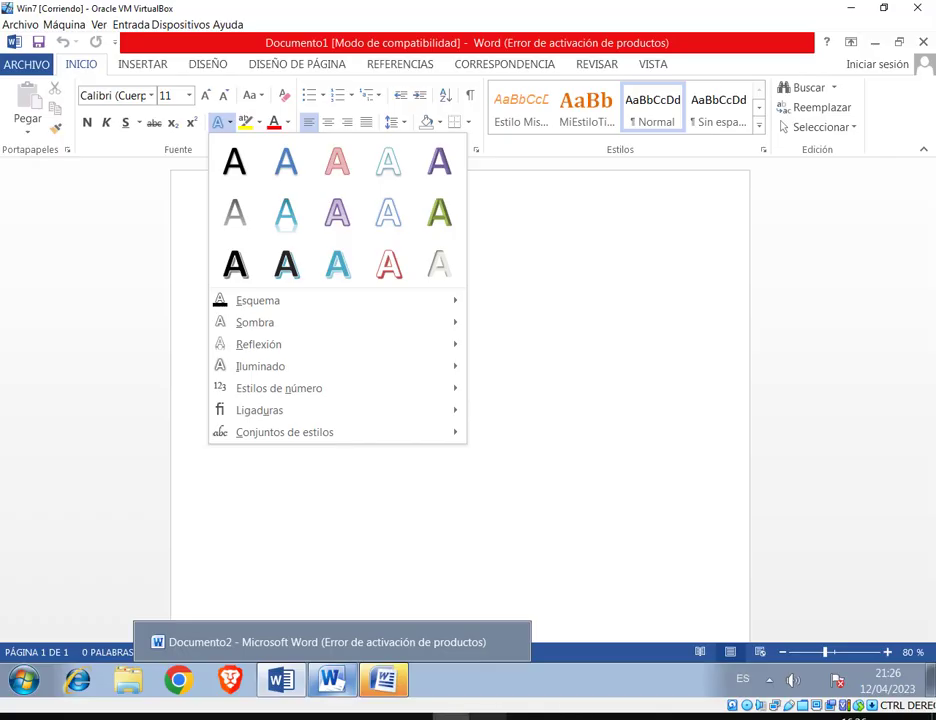
pyautogui.click(383, 680)
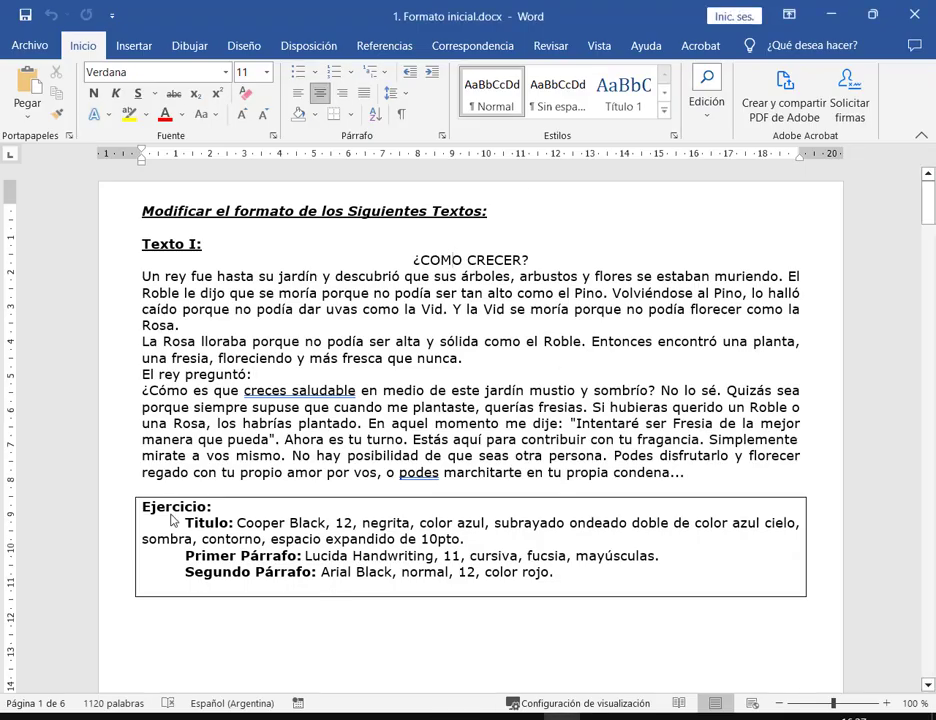
# Select the title "¿COMO CRECER?" in 1. Formato inicial.docx and clear the selection
pyautogui.press('End')
pyautogui.moveTo(414, 260); pyautogui.dragTo(544, 268)
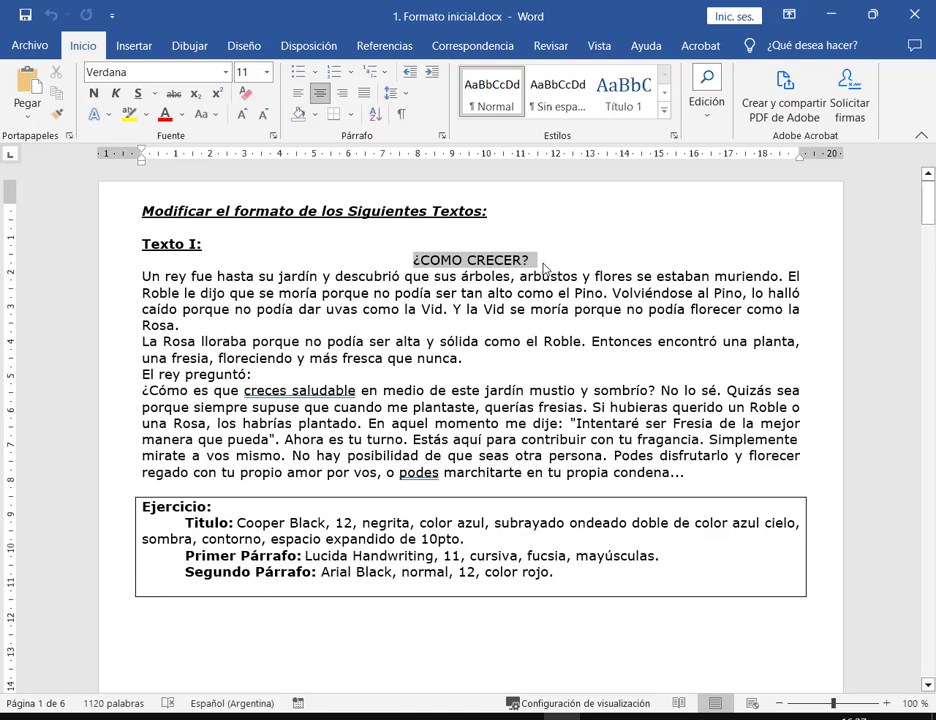
pyautogui.moveTo(544, 268); pyautogui.dragTo(544, 268)
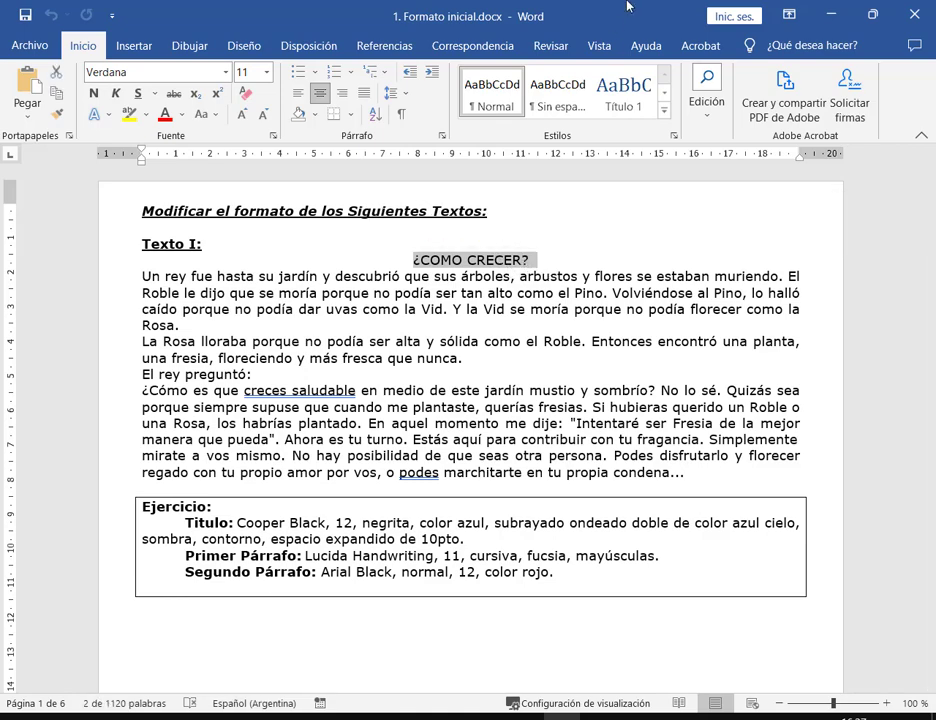
pyautogui.click(567, 260)
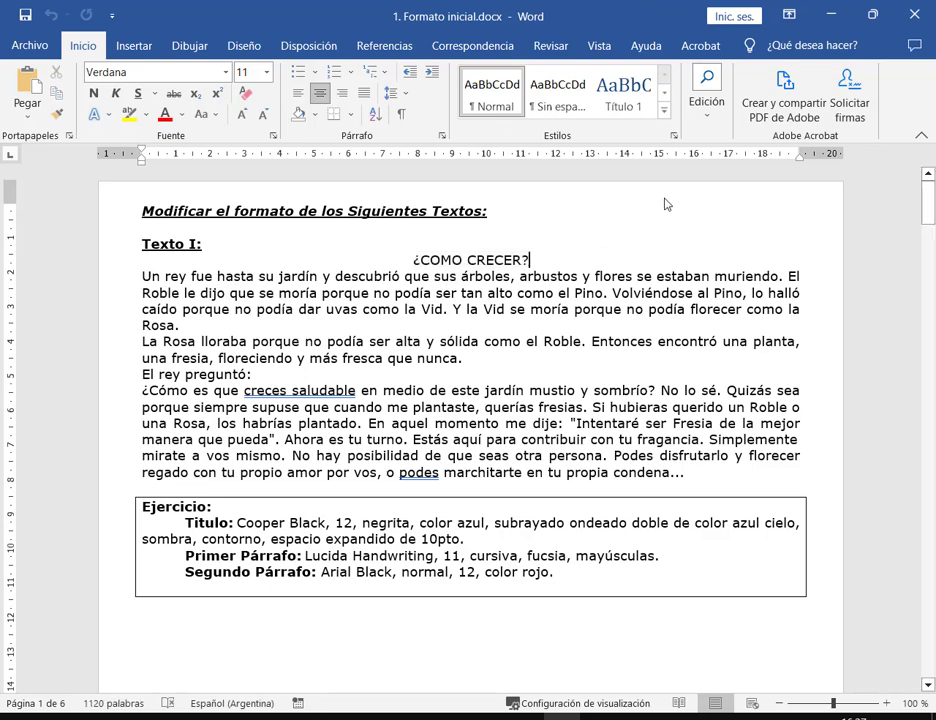
pyautogui.moveTo(669, 189); pyautogui.dragTo(738, 230)
pyautogui.moveTo(669, 233); pyautogui.dragTo(709, 252)
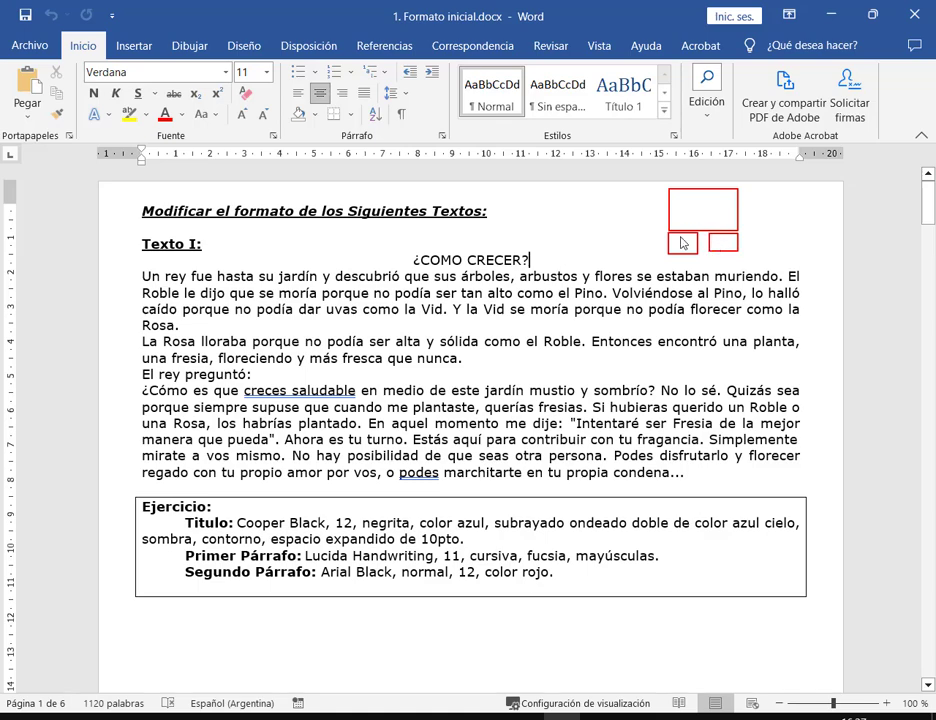
pyautogui.moveTo(768, 189); pyautogui.dragTo(834, 234)
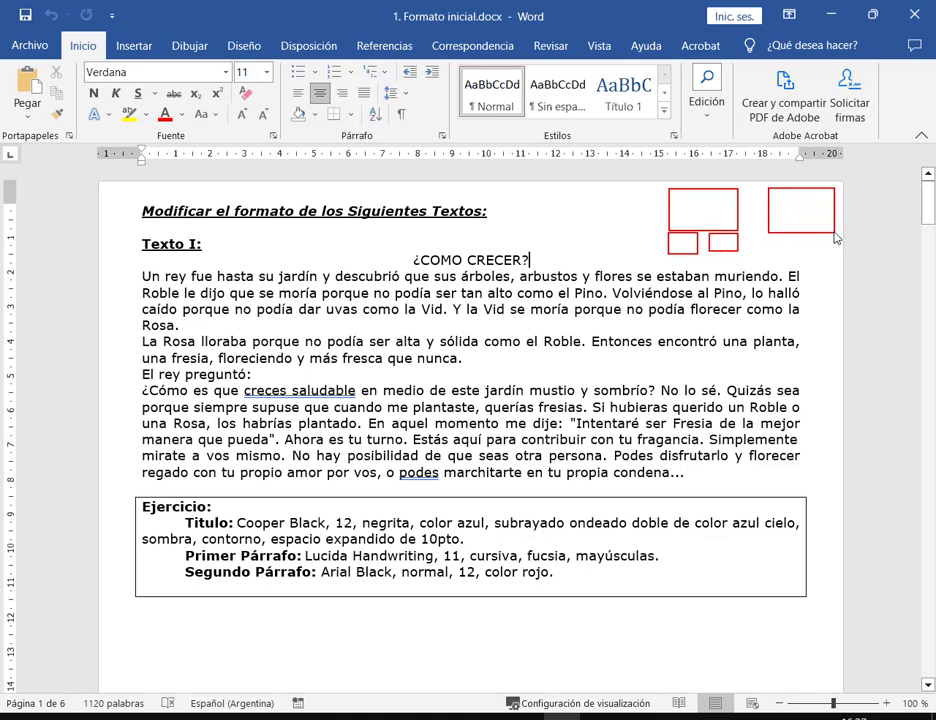
pyautogui.moveTo(768, 235); pyautogui.dragTo(834, 251)
pyautogui.moveTo(773, 291); pyautogui.dragTo(773, 253)
pyautogui.moveTo(677, 291); pyautogui.dragTo(682, 242)
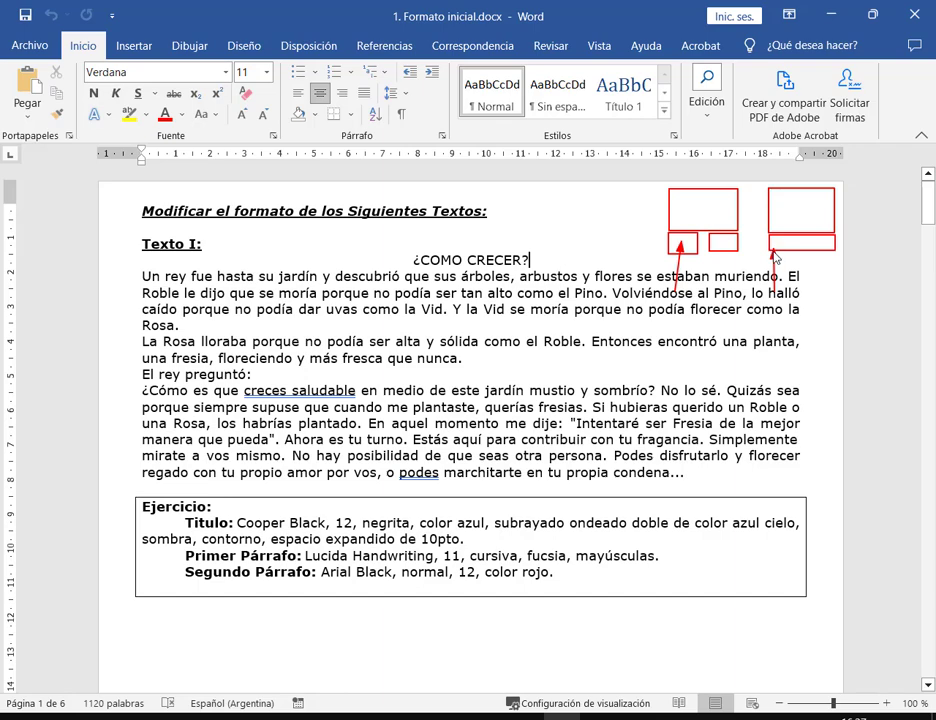
pyautogui.moveTo(834, 291); pyautogui.dragTo(834, 252)
pyautogui.moveTo(713, 291); pyautogui.dragTo(720, 250)
pyautogui.press('Escape')
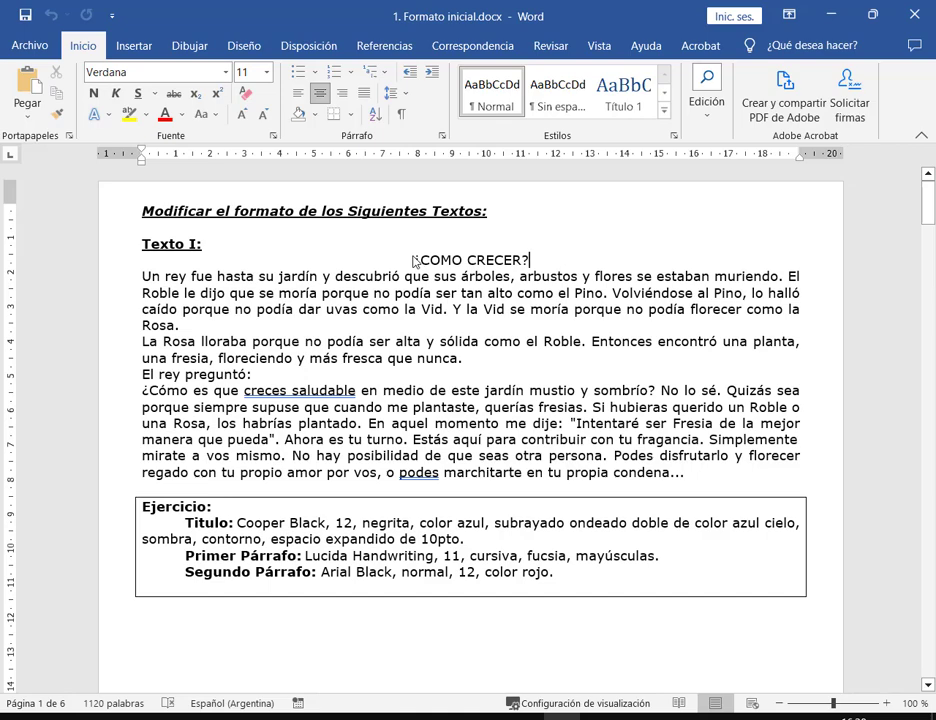
# Select the title "¿COMO CRECER?" from start to end and again from end to start, clearing each selection
pyautogui.moveTo(414, 261); pyautogui.dragTo(531, 261)
pyautogui.click(497, 293)
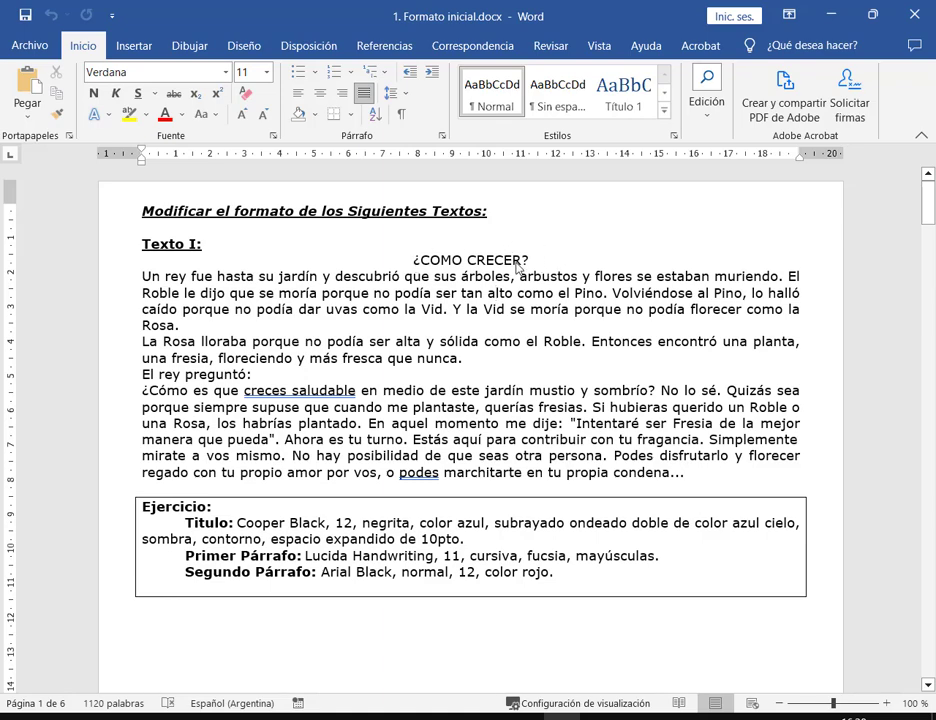
pyautogui.moveTo(538, 262); pyautogui.dragTo(409, 261)
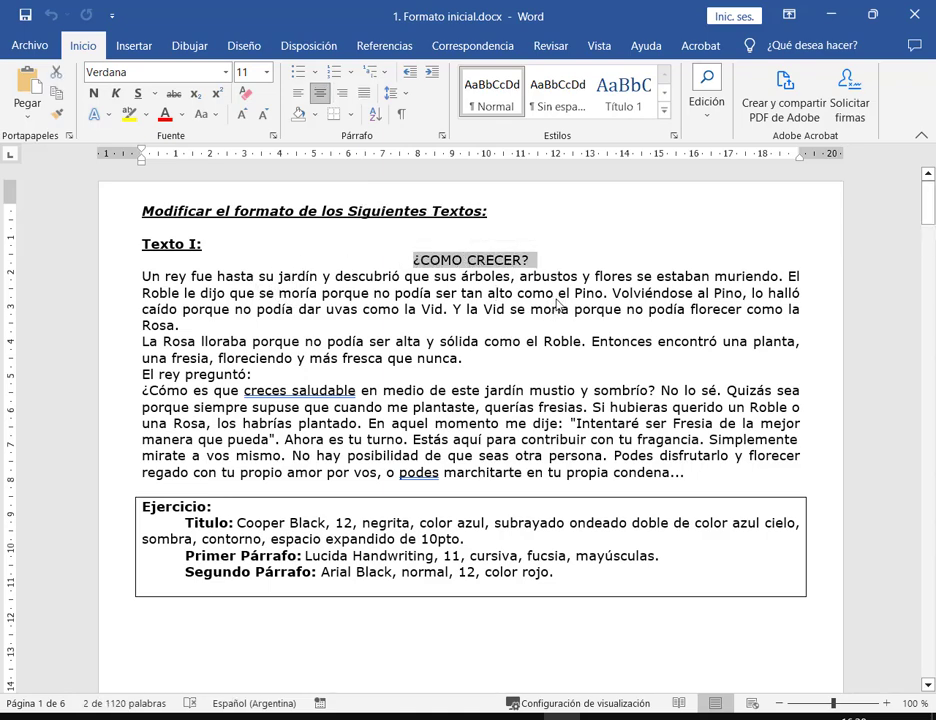
pyautogui.click(597, 293)
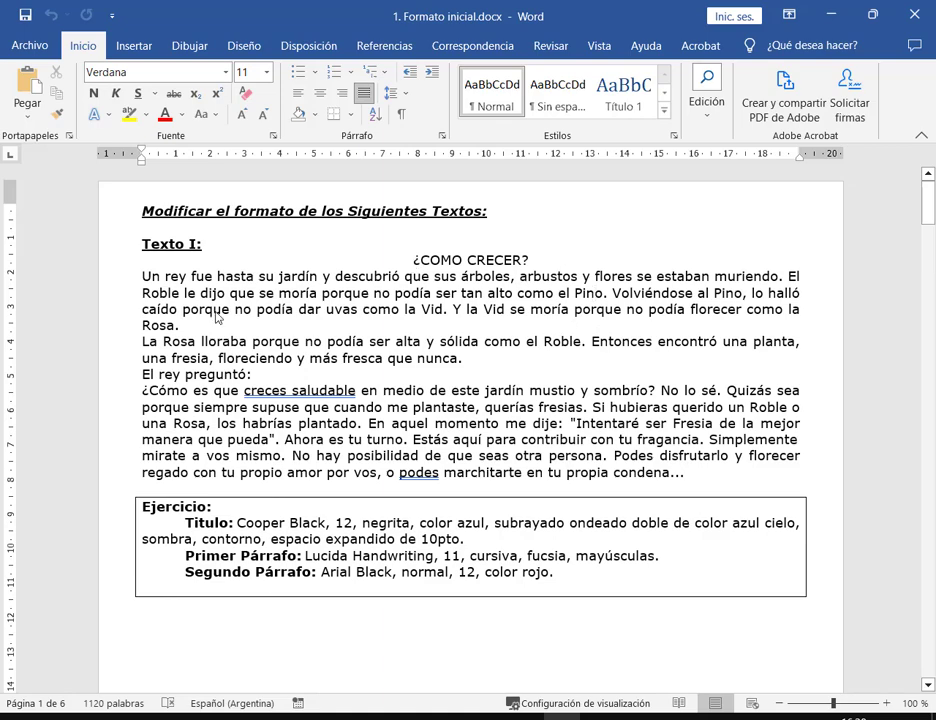
# Move the opening text, from "Un rey fue" to "se moría porque", to the end of the first paragraph, undo the move and deselect
pyautogui.moveTo(143, 279); pyautogui.dragTo(361, 303)
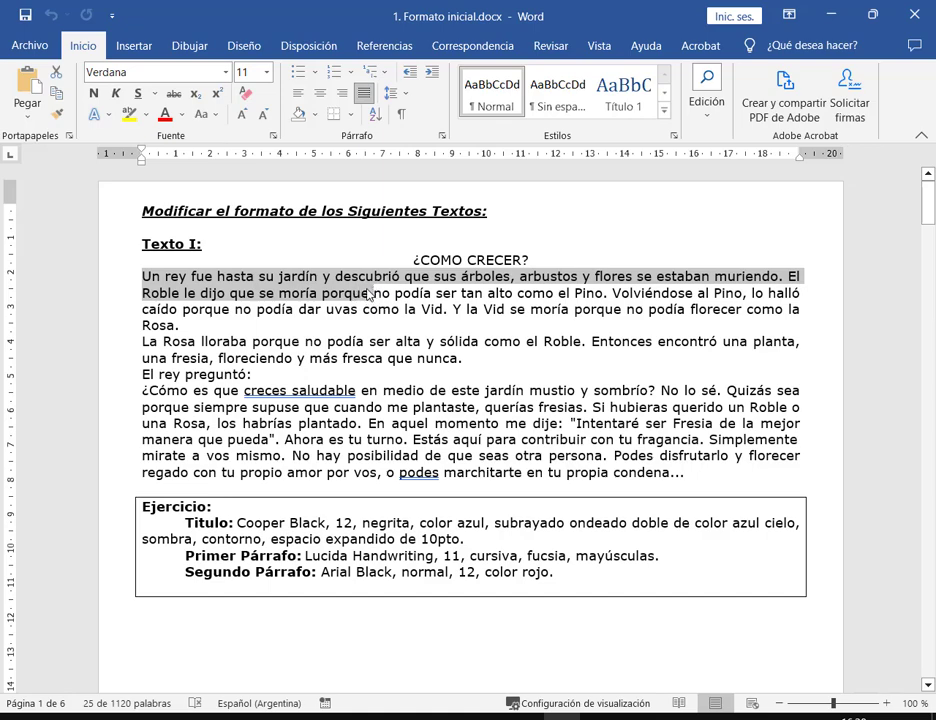
pyautogui.moveTo(370, 298); pyautogui.dragTo(180, 325)
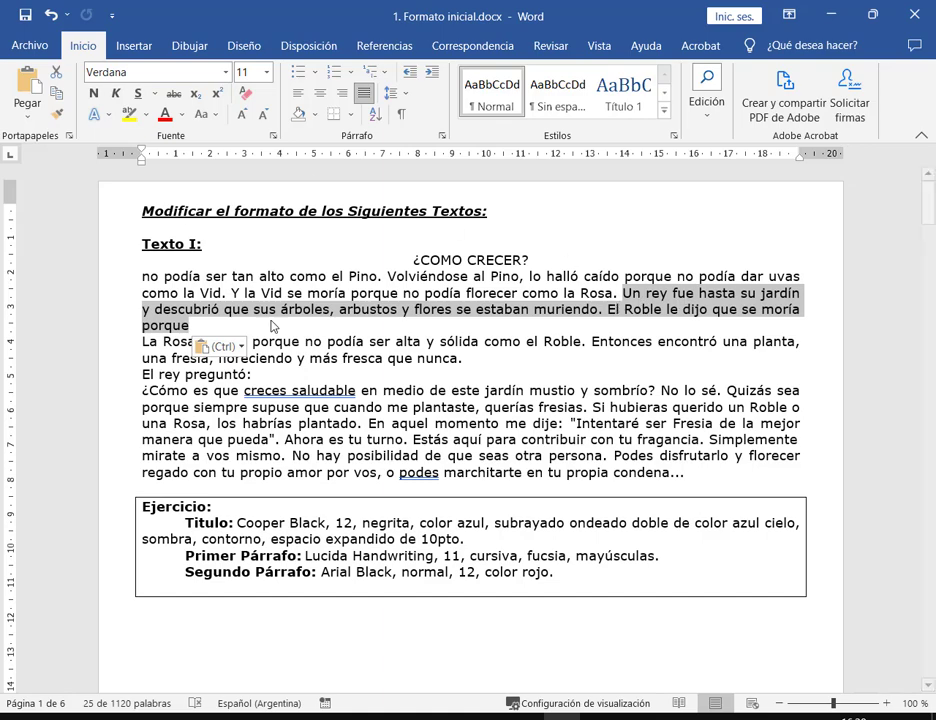
pyautogui.click(51, 17)
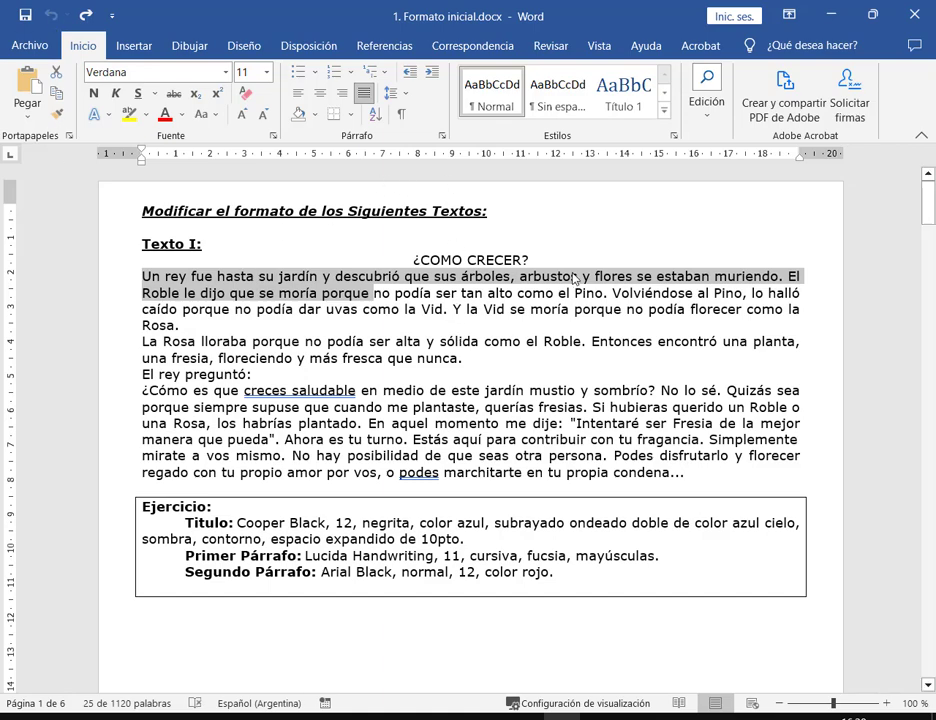
pyautogui.moveTo(451, 284); pyautogui.dragTo(380, 295)
pyautogui.click(488, 416)
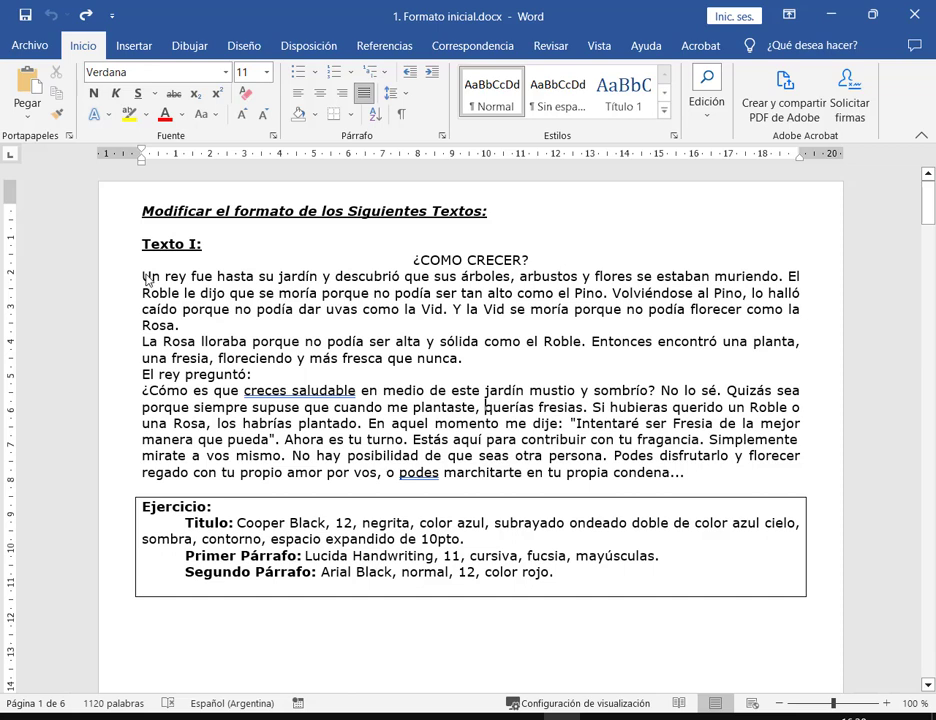
# Select the whole first paragraph under the title several times from within its text, clearing the selection each time
pyautogui.moveTo(146, 279)
pyautogui.mouseDown()
pyautogui.moveTo(183, 295)
pyautogui.moveTo(148, 278)
pyautogui.moveTo(679, 276)
pyautogui.moveTo(203, 276)
pyautogui.moveTo(785, 285)
pyautogui.moveTo(725, 292)
pyautogui.moveTo(746, 293)
pyautogui.moveTo(745, 320)
pyautogui.moveTo(142, 292)
pyautogui.moveTo(142, 277)
pyautogui.mouseUp()
pyautogui.moveTo(145, 285); pyautogui.dragTo(184, 326)
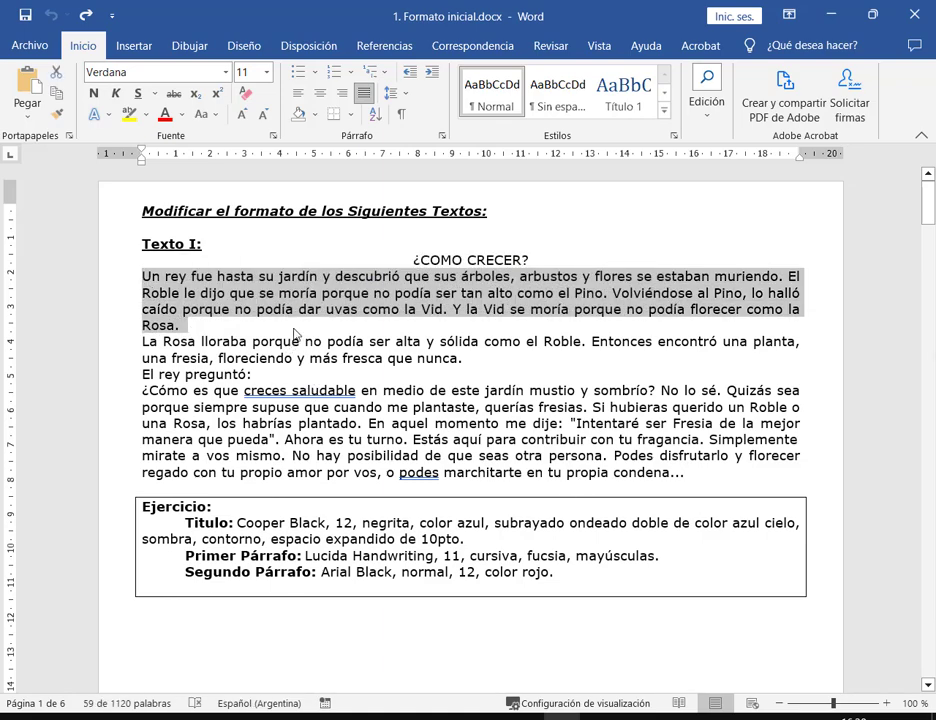
pyautogui.click(183, 326)
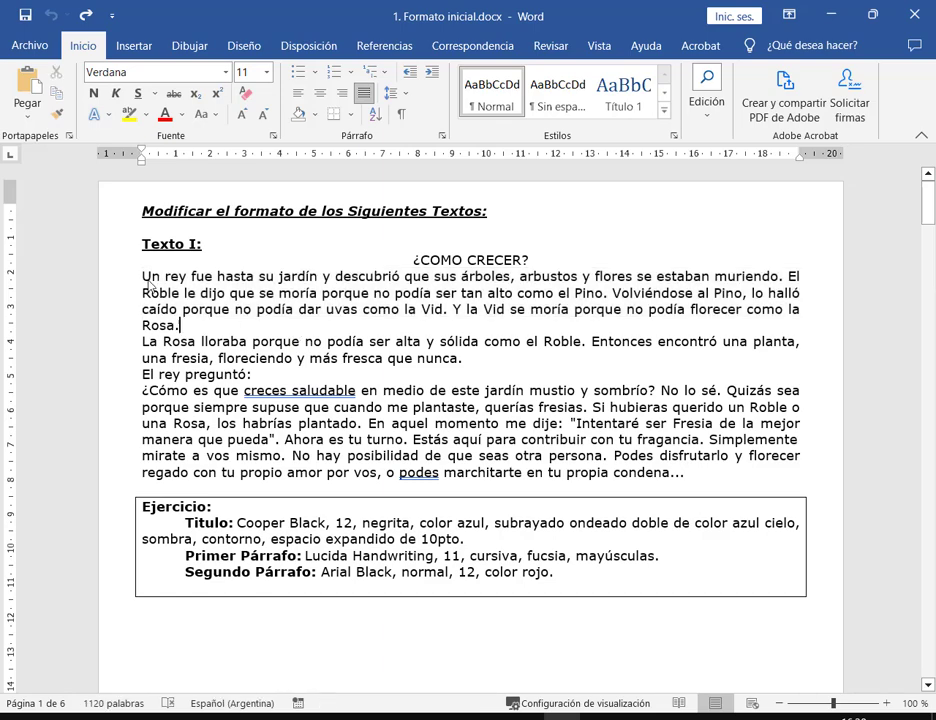
pyautogui.tripleClick(148, 285)
pyautogui.click(169, 318)
pyautogui.tripleClick(141, 283)
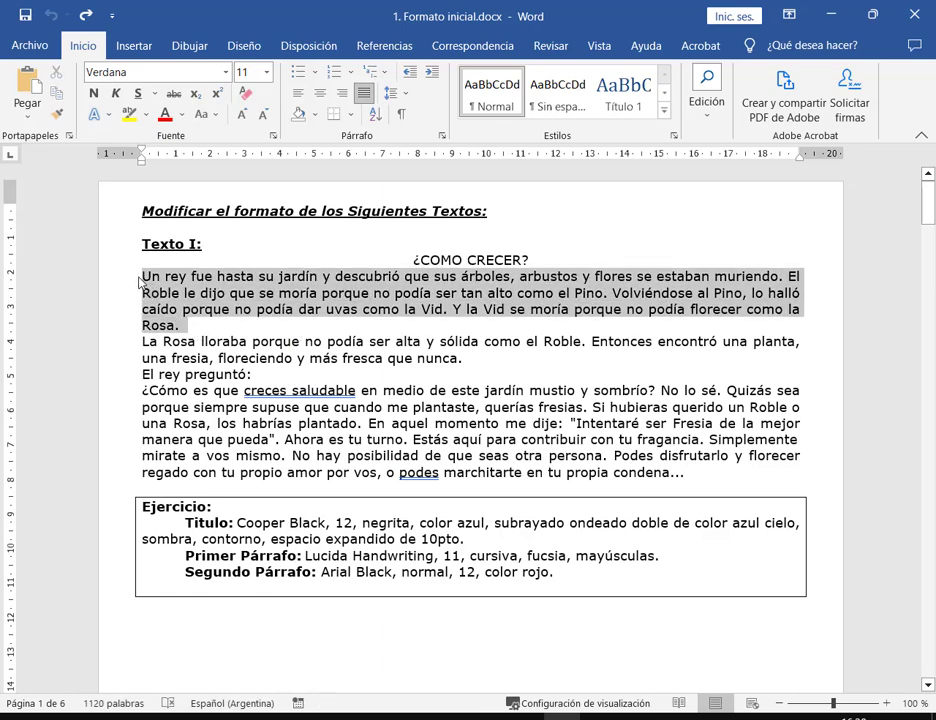
pyautogui.click(356, 330)
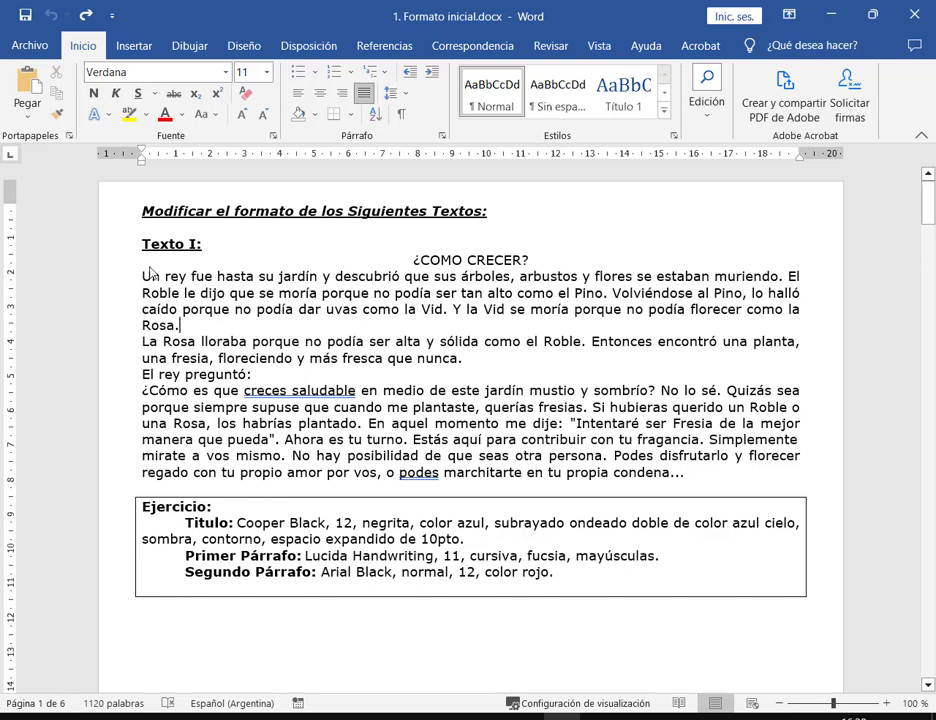
pyautogui.moveTo(98, 182)
pyautogui.mouseDown()
pyautogui.moveTo(119, 210)
pyautogui.moveTo(145, 647)
pyautogui.moveTo(134, 679)
pyautogui.mouseUp()
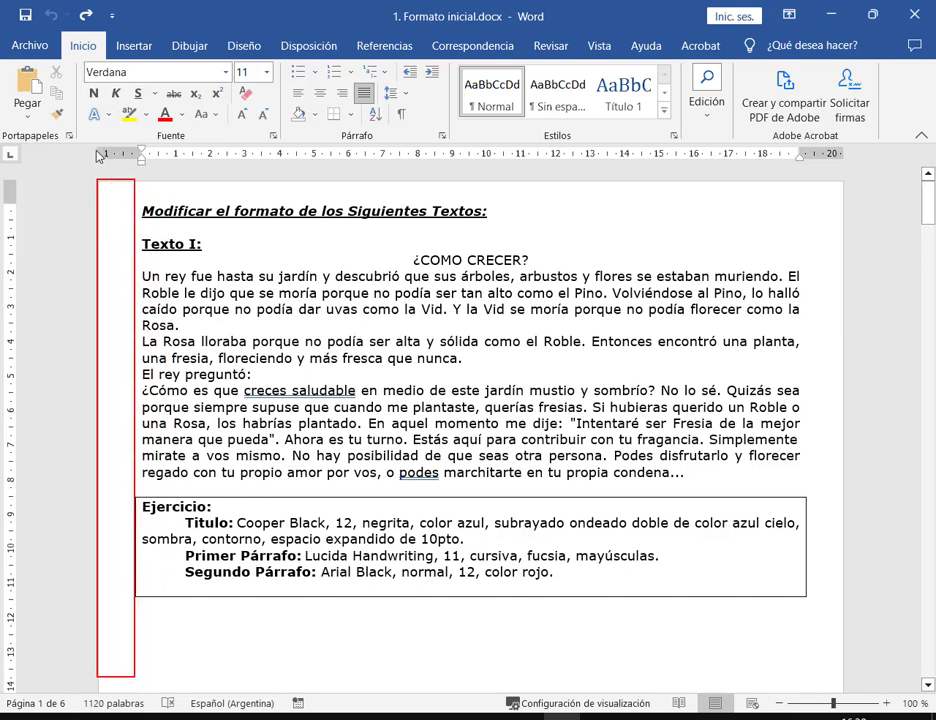
pyautogui.moveTo(93, 149)
pyautogui.mouseDown()
pyautogui.moveTo(188, 554)
pyautogui.moveTo(143, 690)
pyautogui.mouseUp()
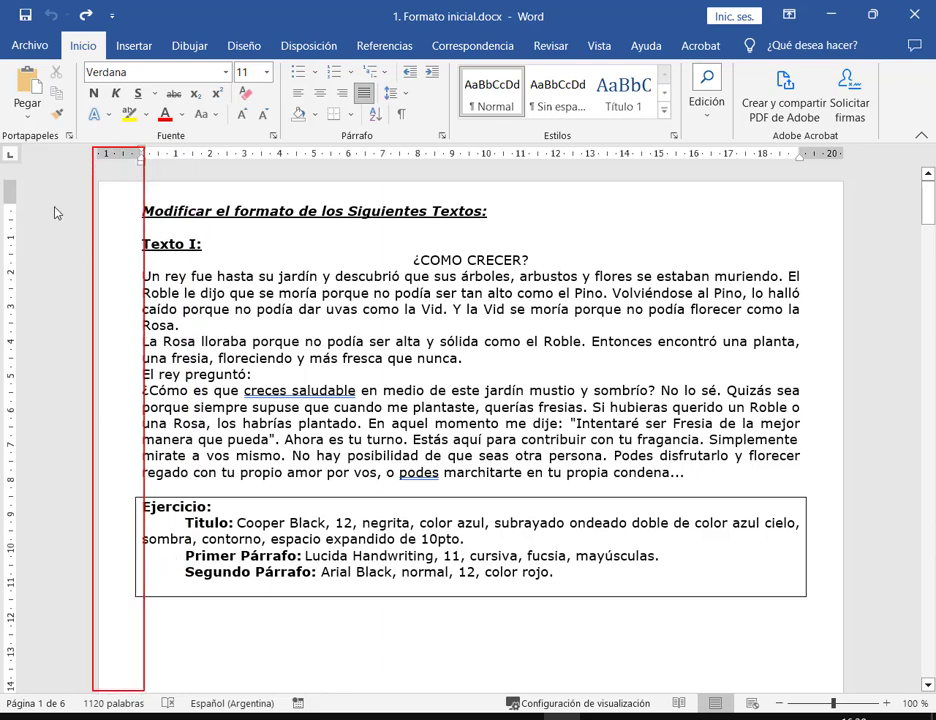
pyautogui.moveTo(58, 212); pyautogui.dragTo(98, 265)
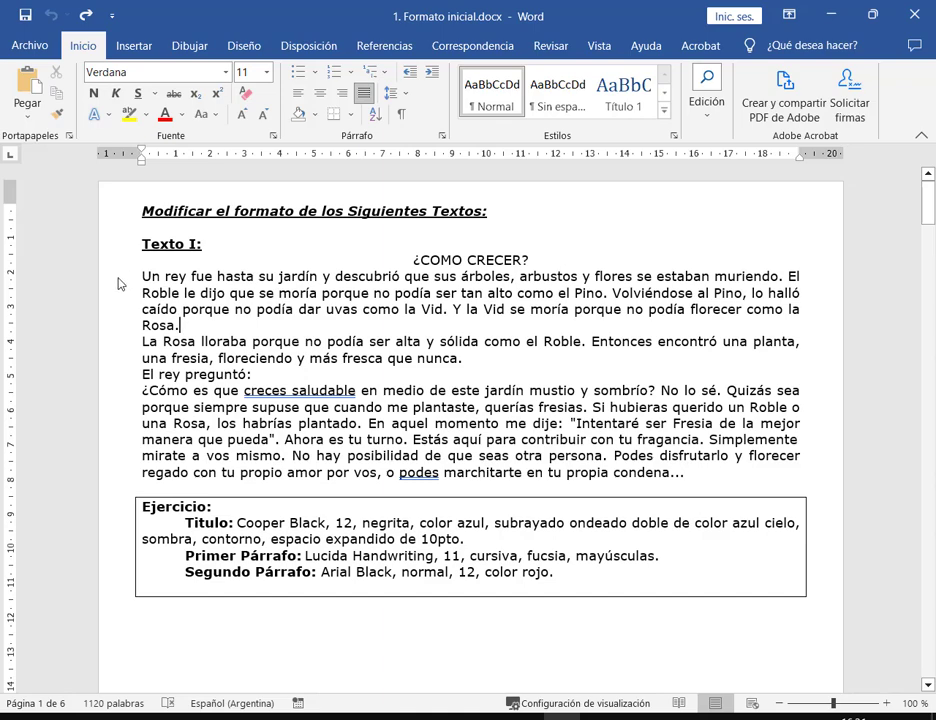
# Select the first paragraph from the page margin, first by its lines and again as a whole, clearing each selection
pyautogui.moveTo(118, 284); pyautogui.dragTo(124, 331)
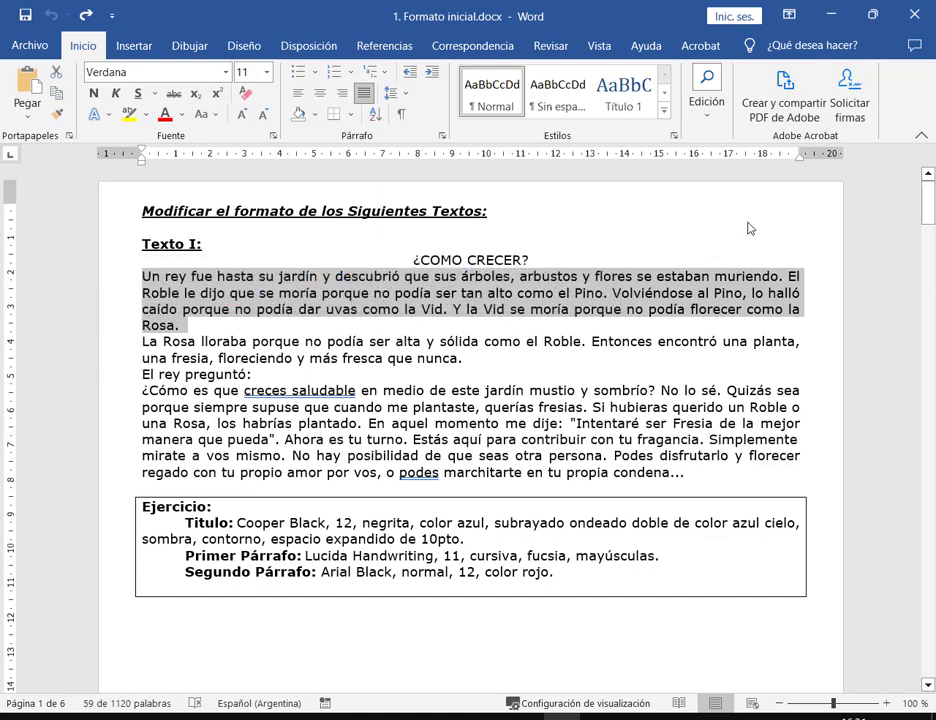
pyautogui.click(234, 278)
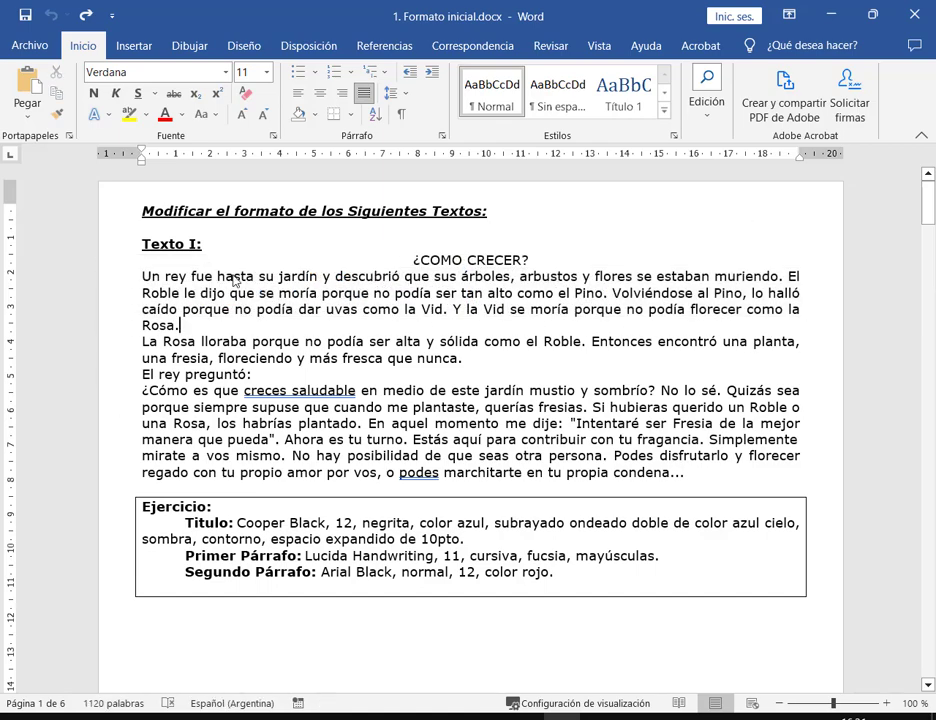
pyautogui.doubleClick(120, 305)
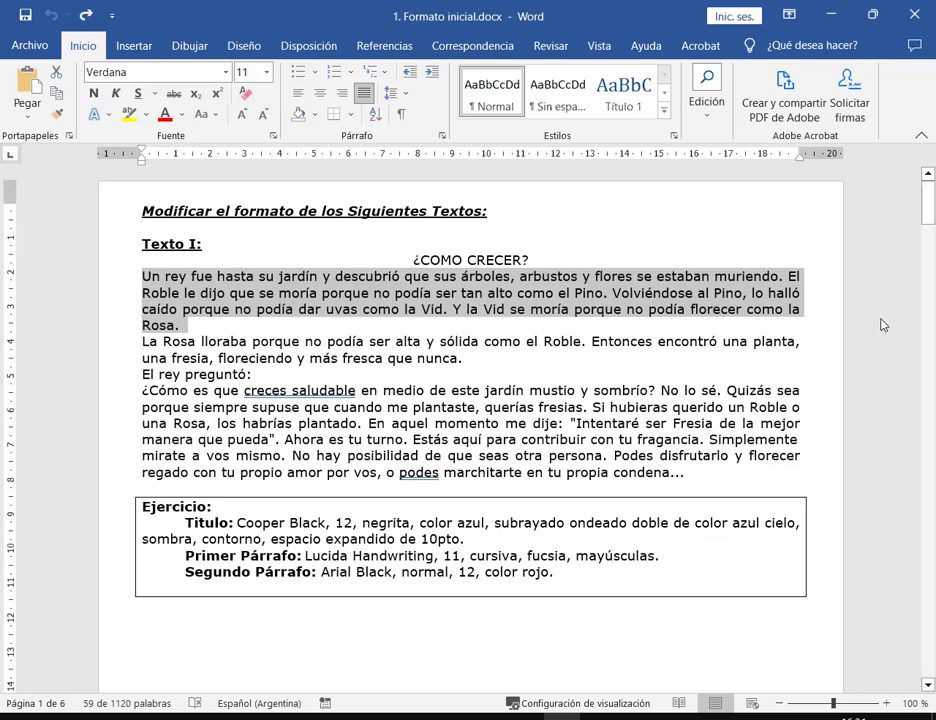
pyautogui.click(546, 293)
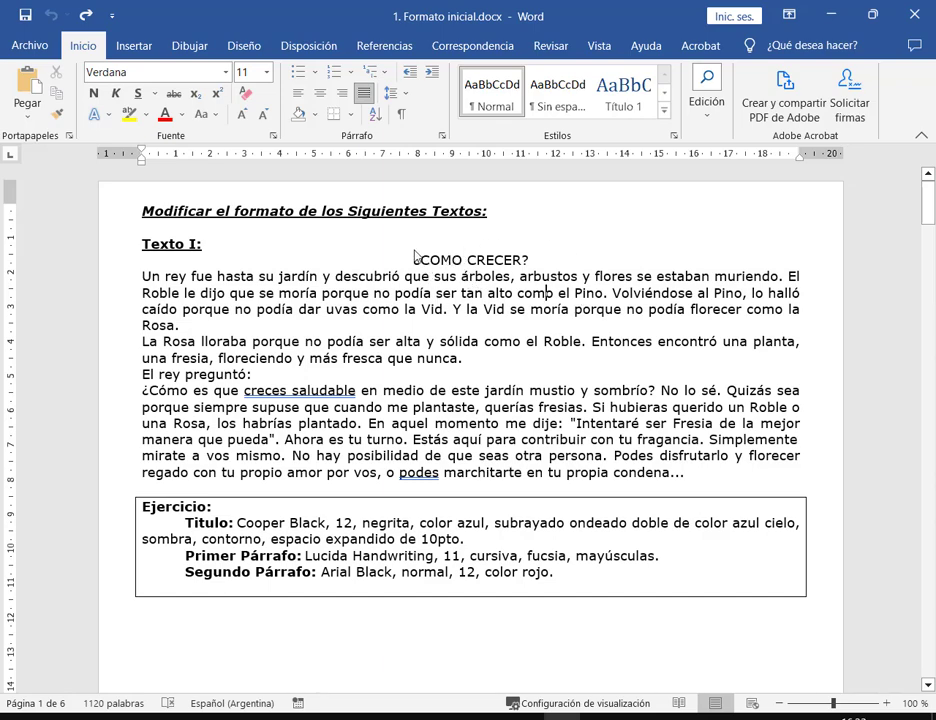
# Select the title "¿COMO CRECER?" across its text, clear the selection, and select the whole title line from the page margin
pyautogui.moveTo(409, 265); pyautogui.dragTo(539, 272)
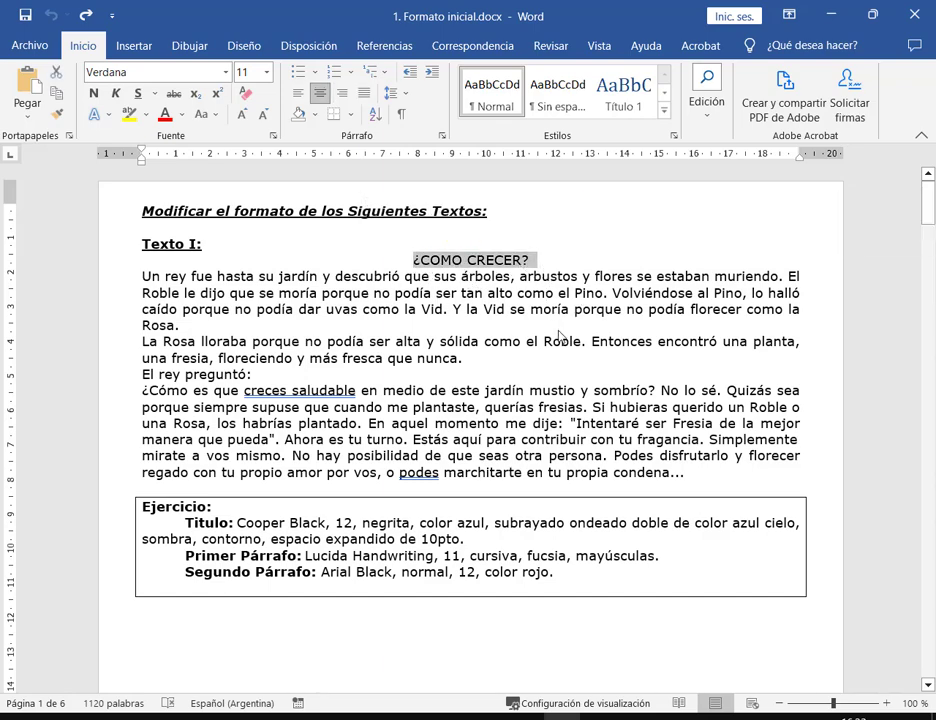
pyautogui.click(558, 311)
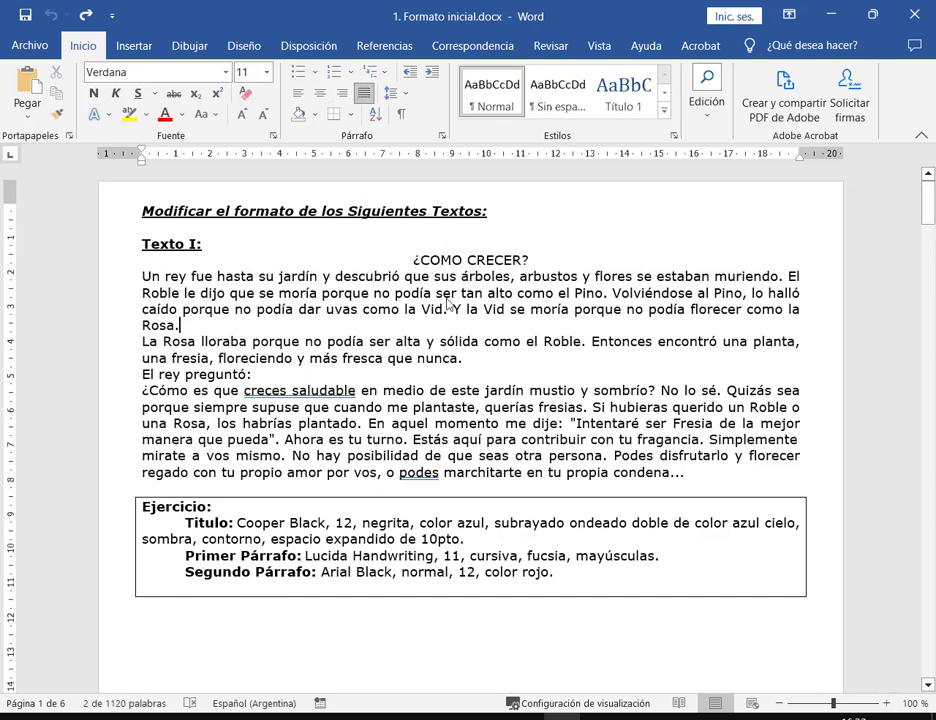
pyautogui.click(119, 264)
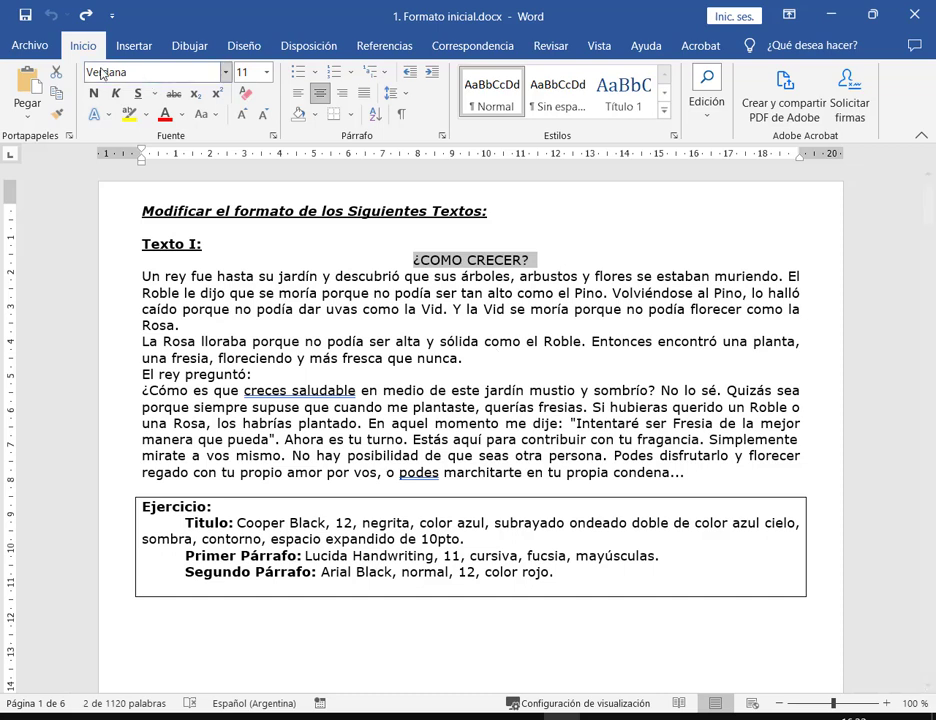
# Look through the command groups of Insertar, Dibujar, Diseño, Disposición and Referencias, and return to Inicio's Fuente and Párrafo groups
pyautogui.moveTo(100, 52)
pyautogui.mouseDown()
pyautogui.moveTo(232, 146)
pyautogui.moveTo(285, 147)
pyautogui.mouseUp()
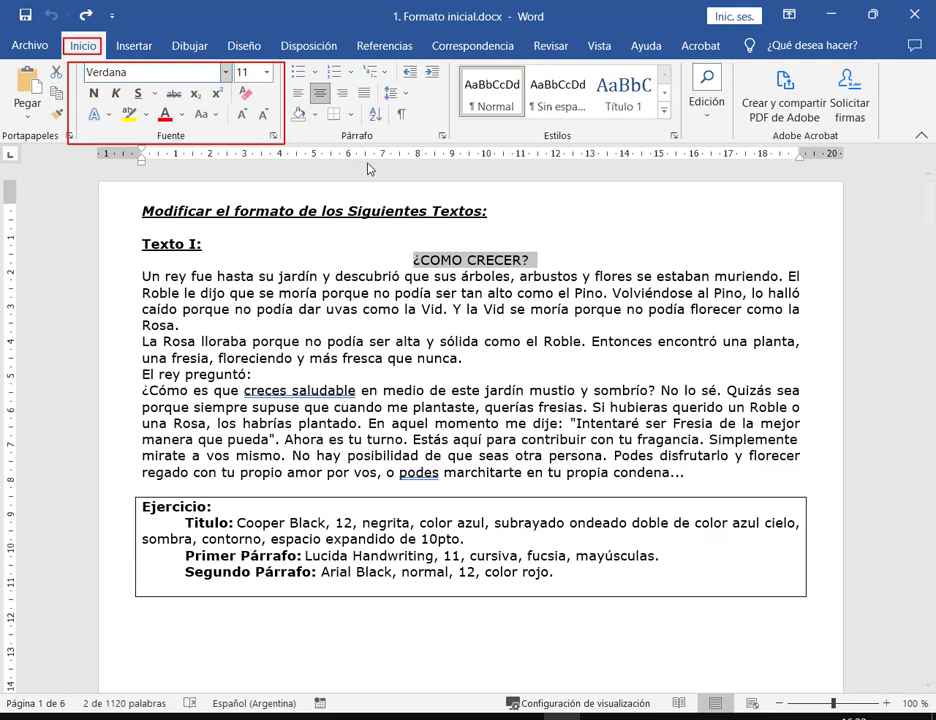
pyautogui.press('Escape')
pyautogui.click(134, 45)
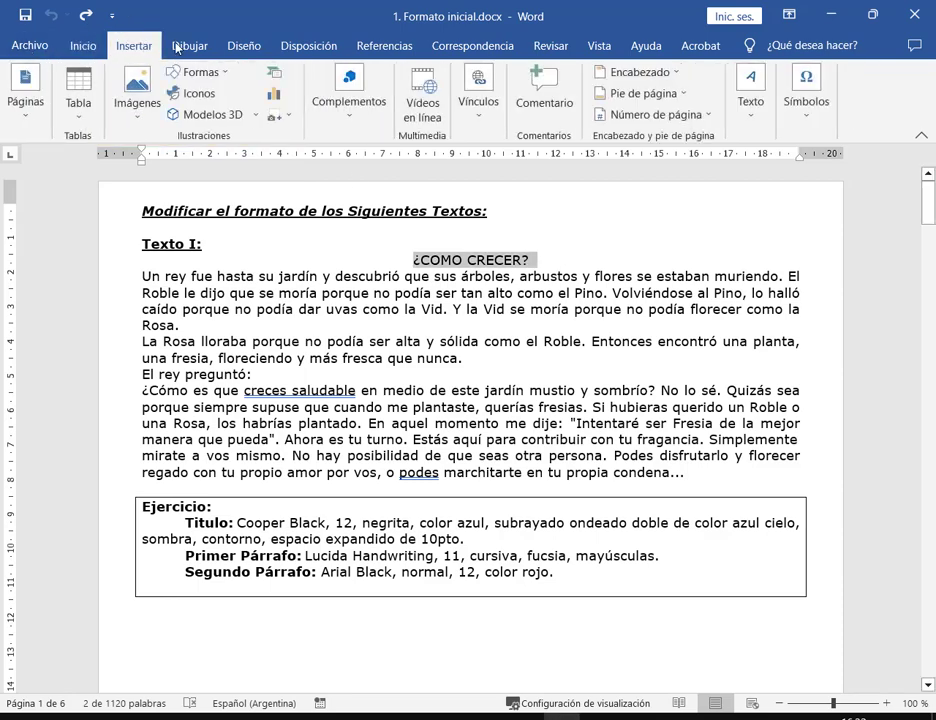
pyautogui.click(190, 45)
pyautogui.click(258, 45)
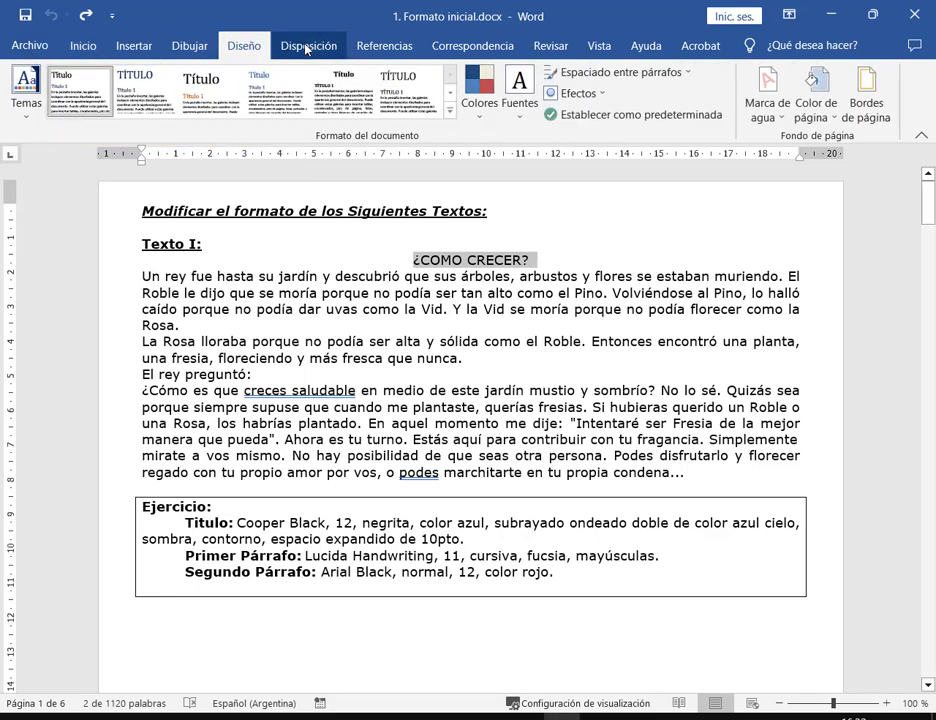
pyautogui.click(307, 46)
pyautogui.click(378, 47)
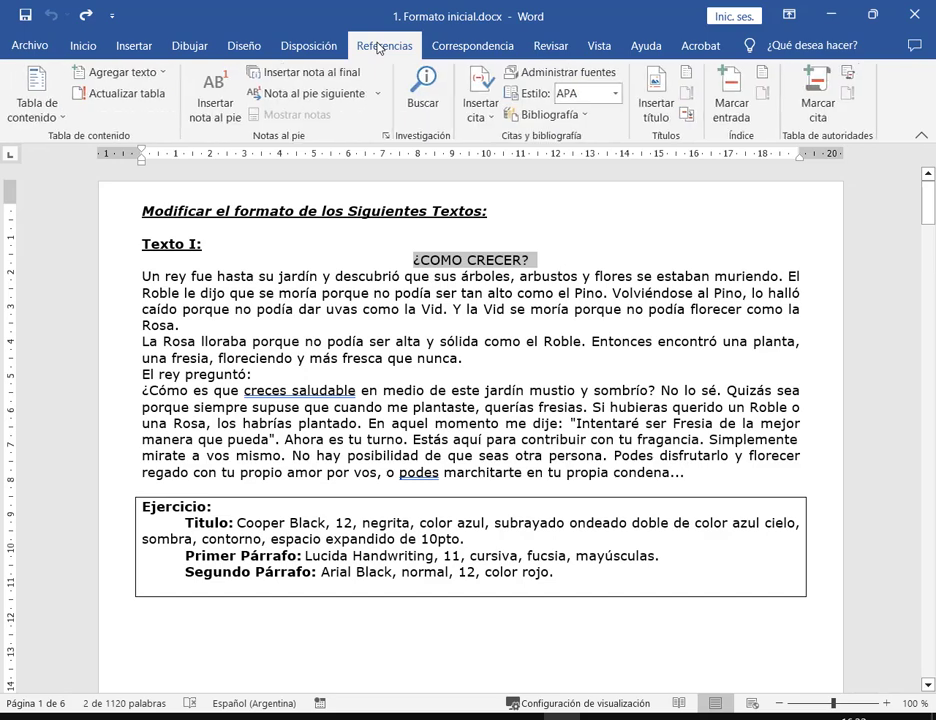
pyautogui.click(80, 46)
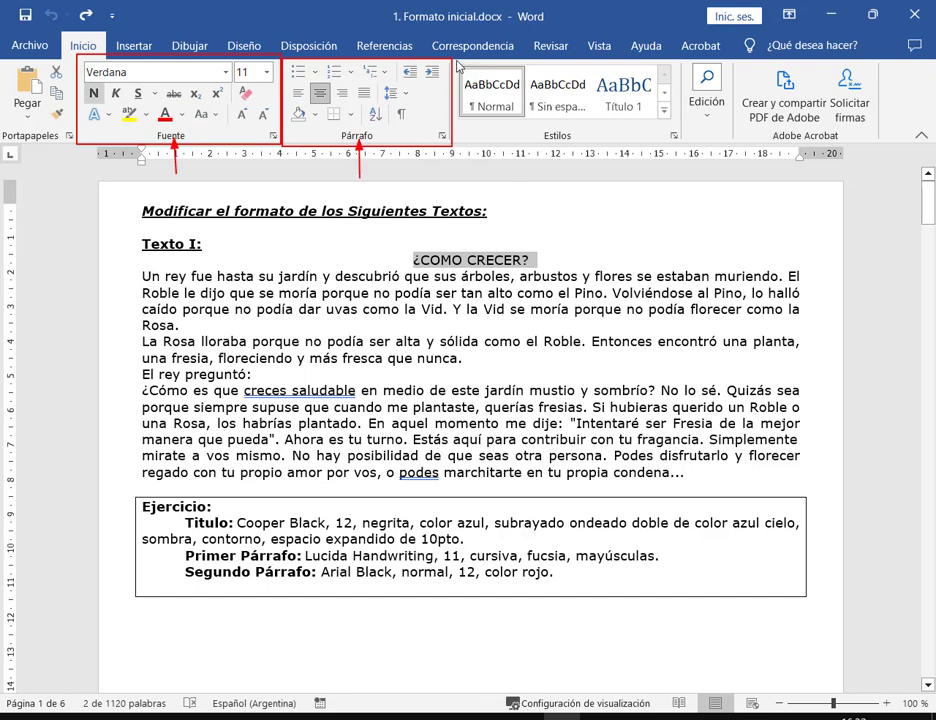
# View the search, replace and select commands in the Edición group, and compare Inicio's groups with those of Insertar
pyautogui.click(721, 113)
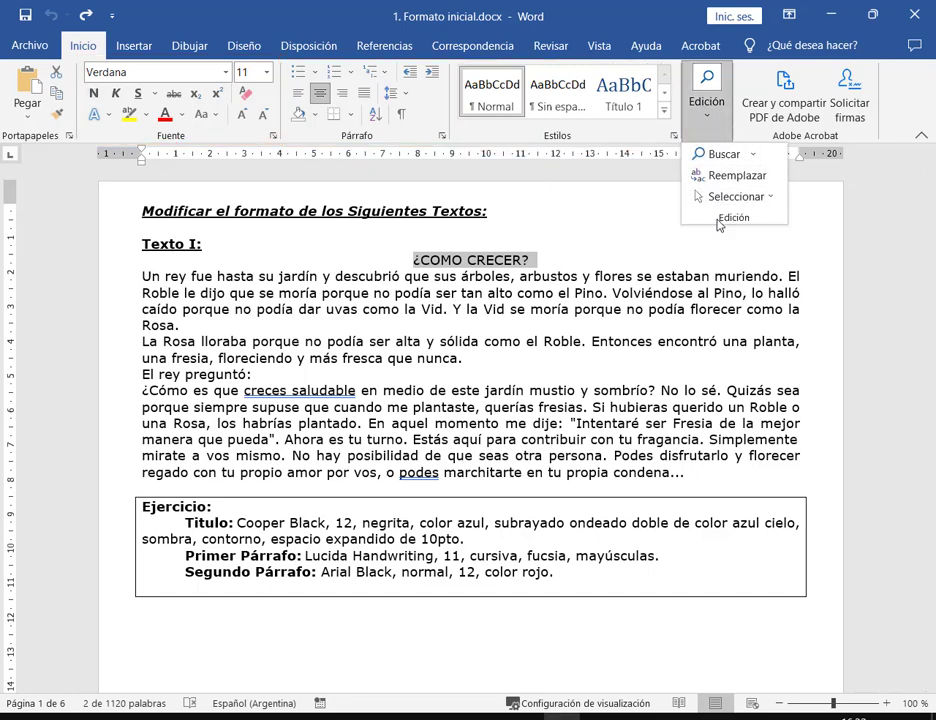
pyautogui.click(832, 263)
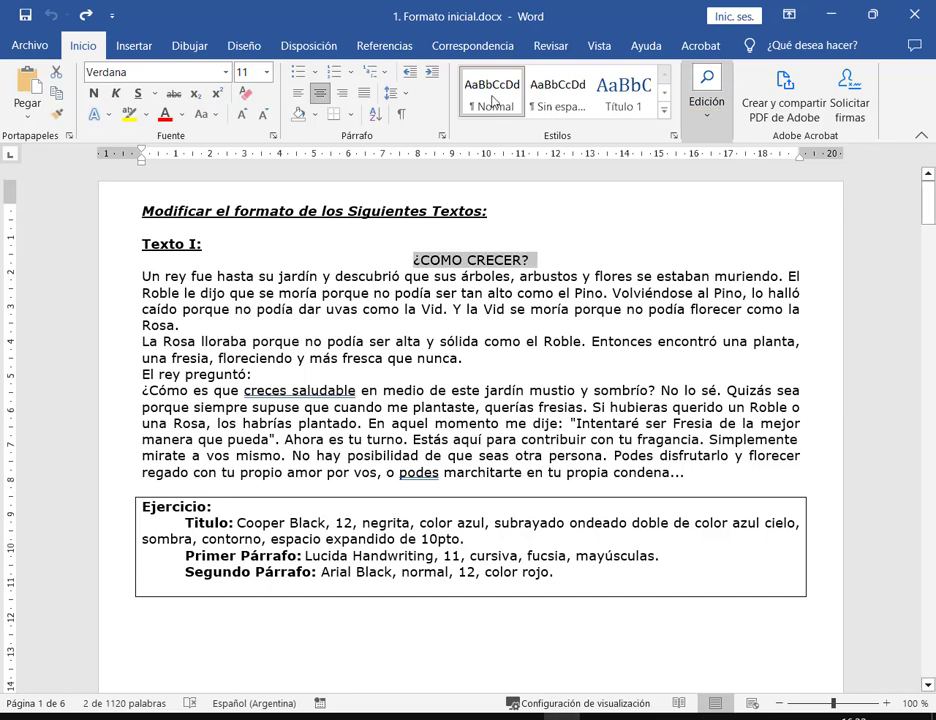
pyautogui.click(138, 47)
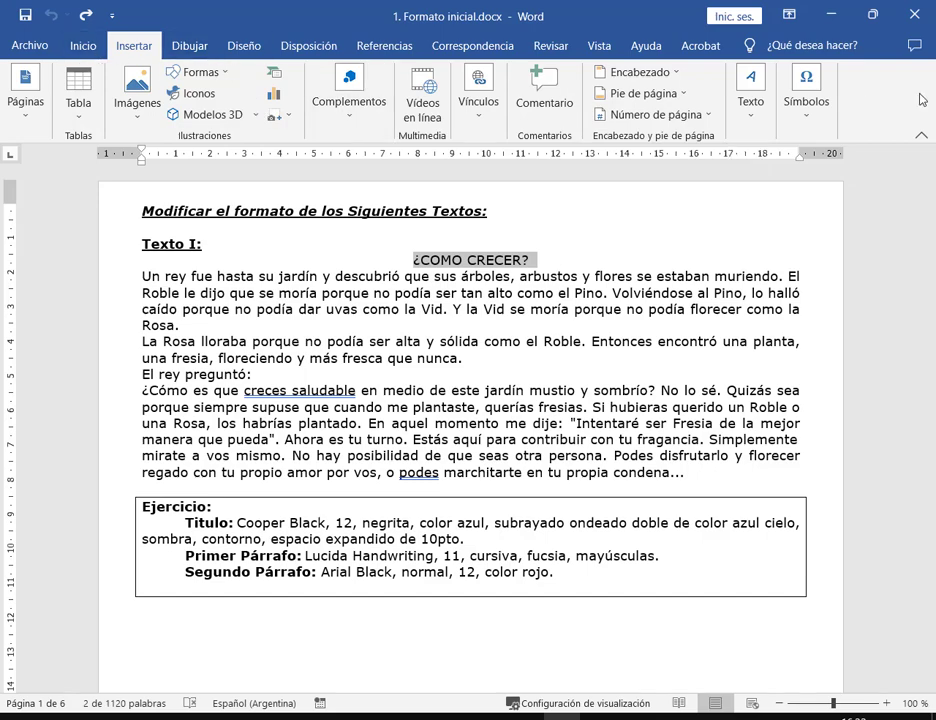
pyautogui.click(80, 44)
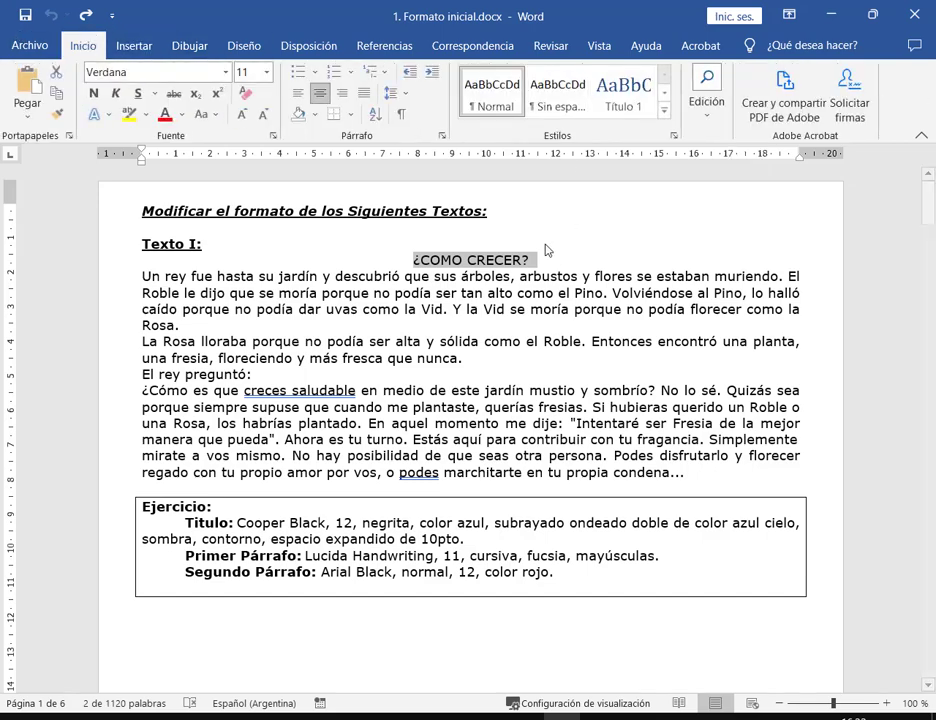
# Right-align the selected title and undo the alignment
pyautogui.hotkey('ctrl', 'd')
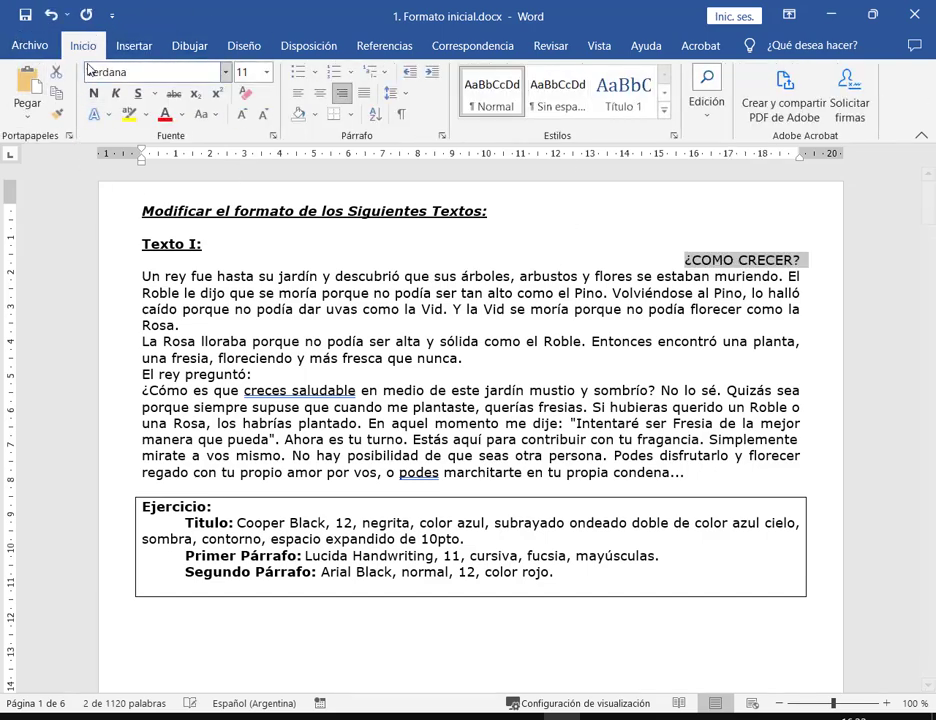
pyautogui.hotkey('ctrl', 't')
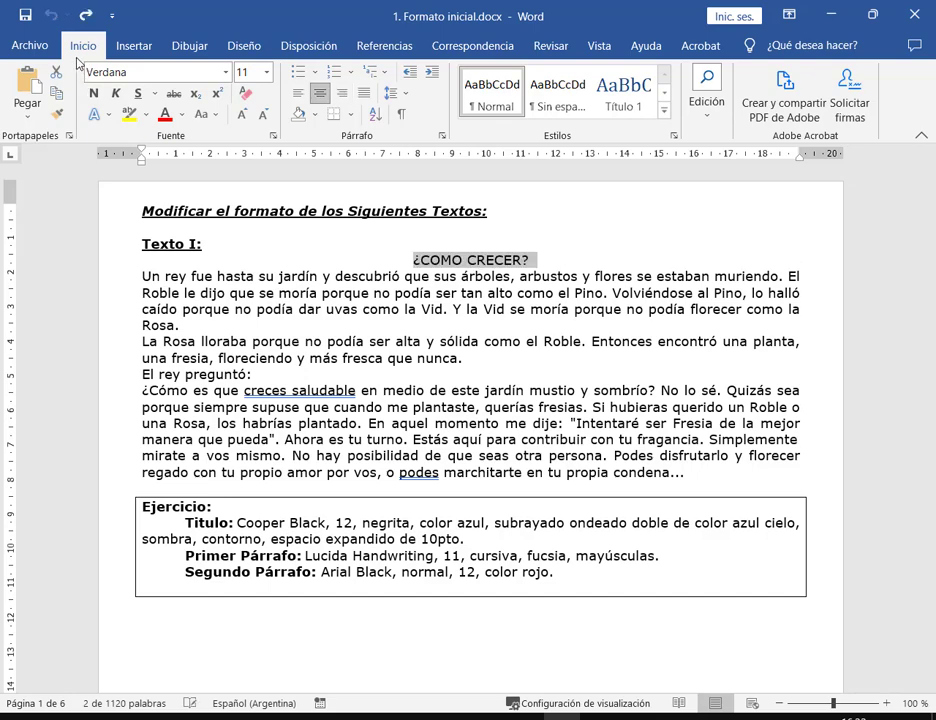
# Open the full Fuente dialog for the selected title, examine its font and effect options, and close it without changes
pyautogui.moveTo(77, 62); pyautogui.dragTo(283, 151)
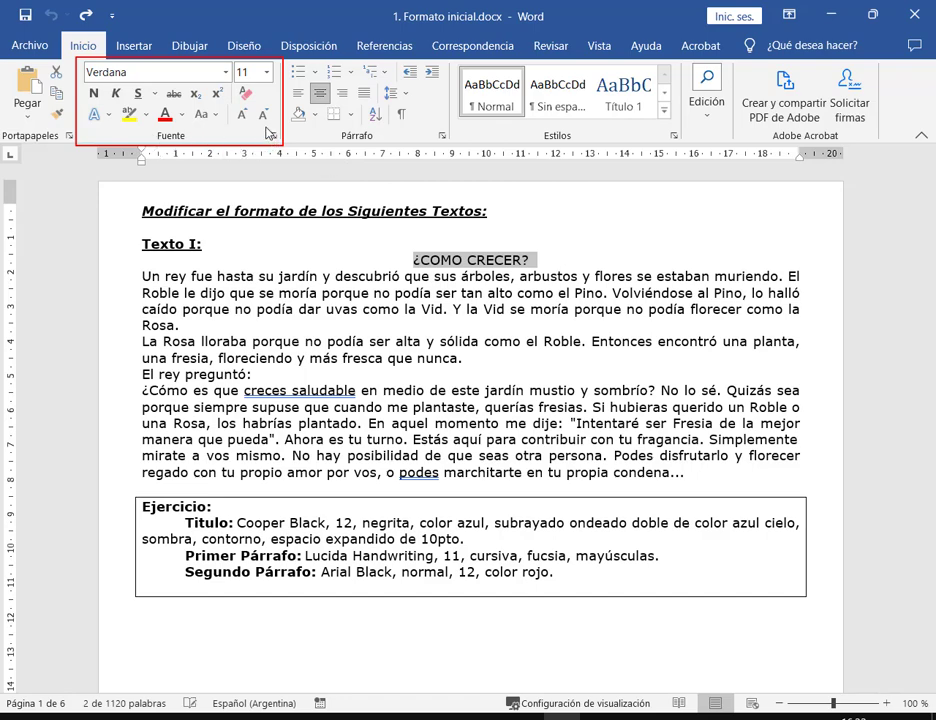
pyautogui.moveTo(266, 128); pyautogui.dragTo(282, 141)
pyautogui.moveTo(258, 188); pyautogui.dragTo(279, 146)
pyautogui.press('Escape')
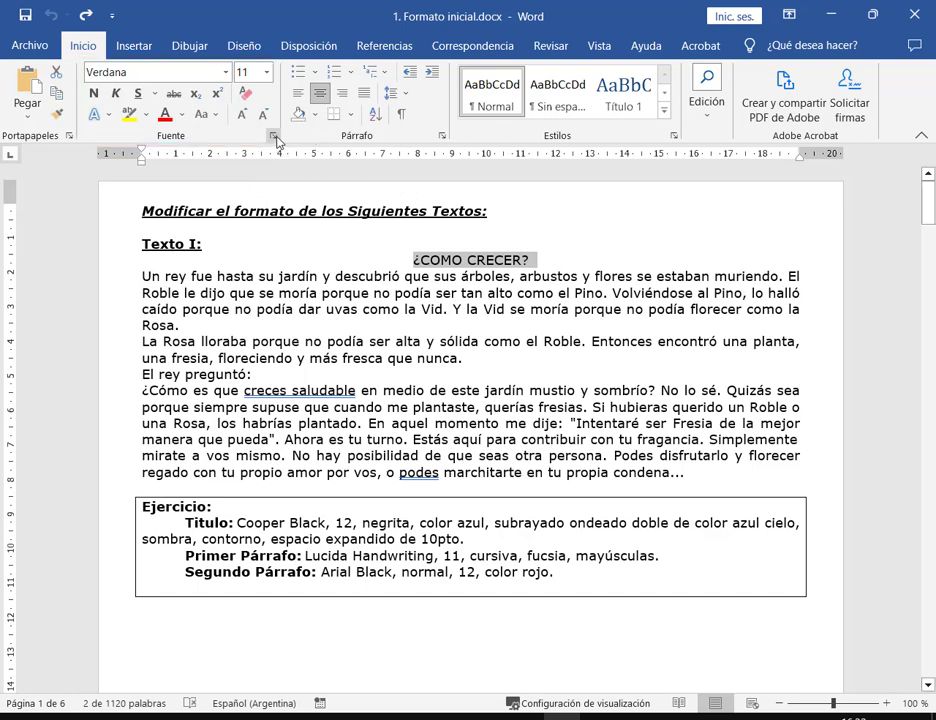
pyautogui.click(273, 136)
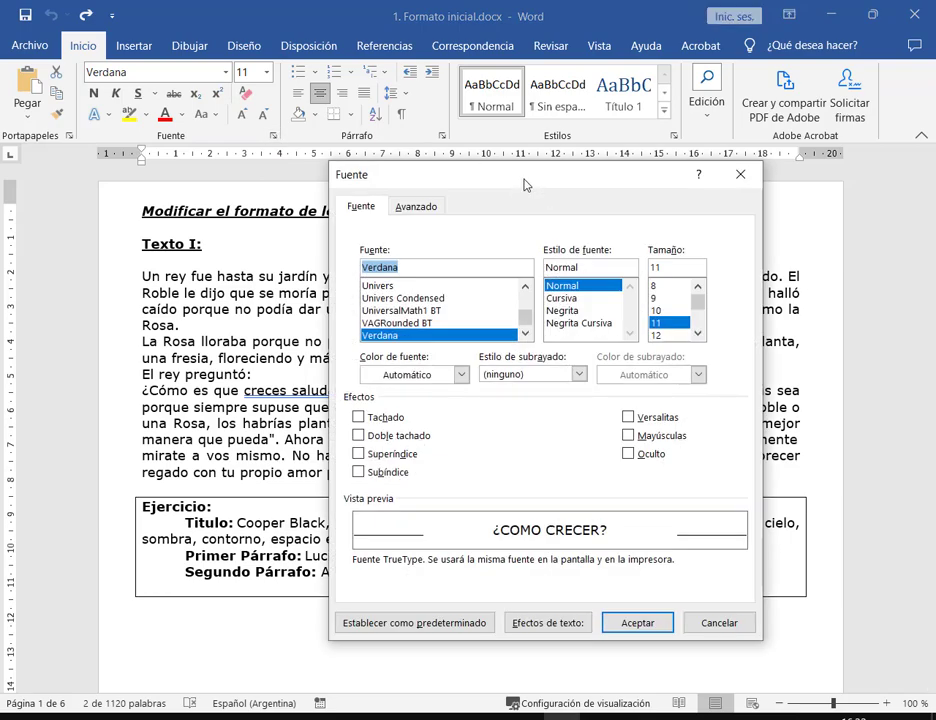
pyautogui.moveTo(525, 185); pyautogui.dragTo(451, 198)
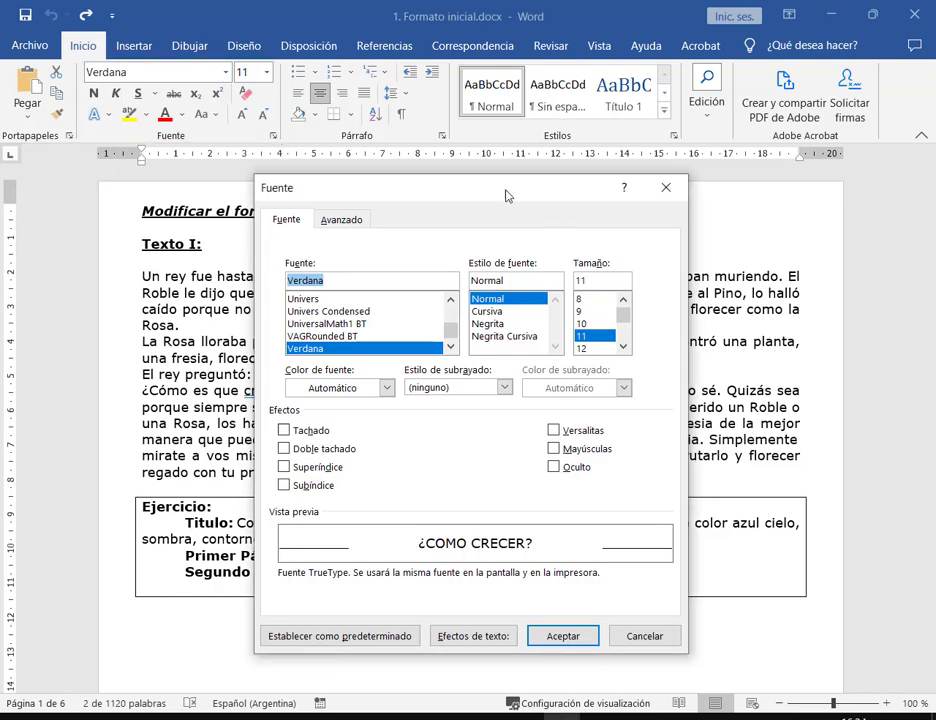
pyautogui.moveTo(506, 196); pyautogui.dragTo(477, 74)
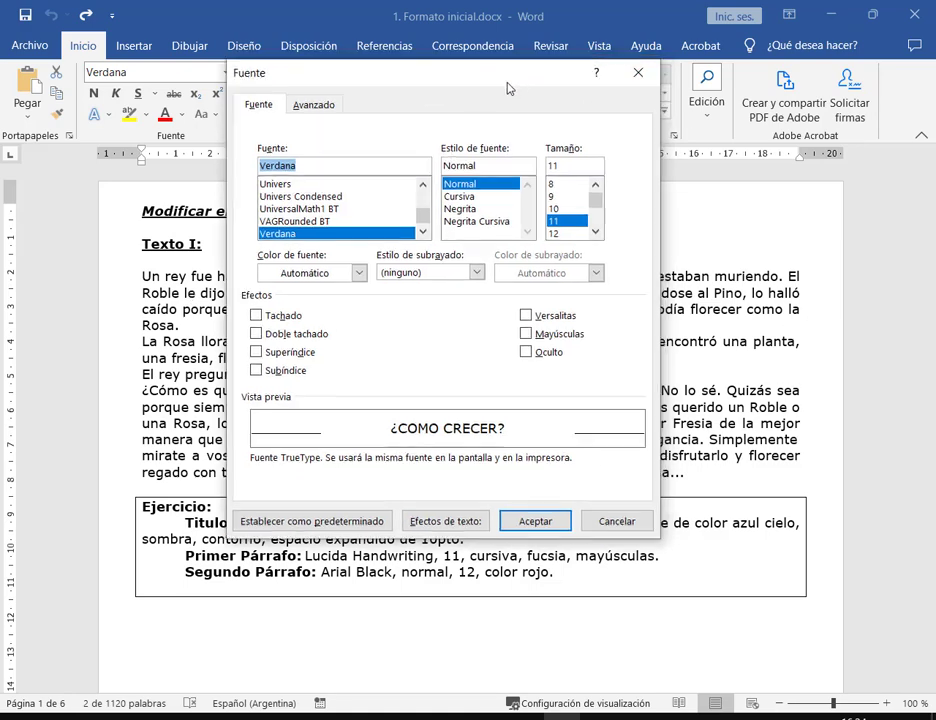
pyautogui.moveTo(504, 87); pyautogui.dragTo(479, 113)
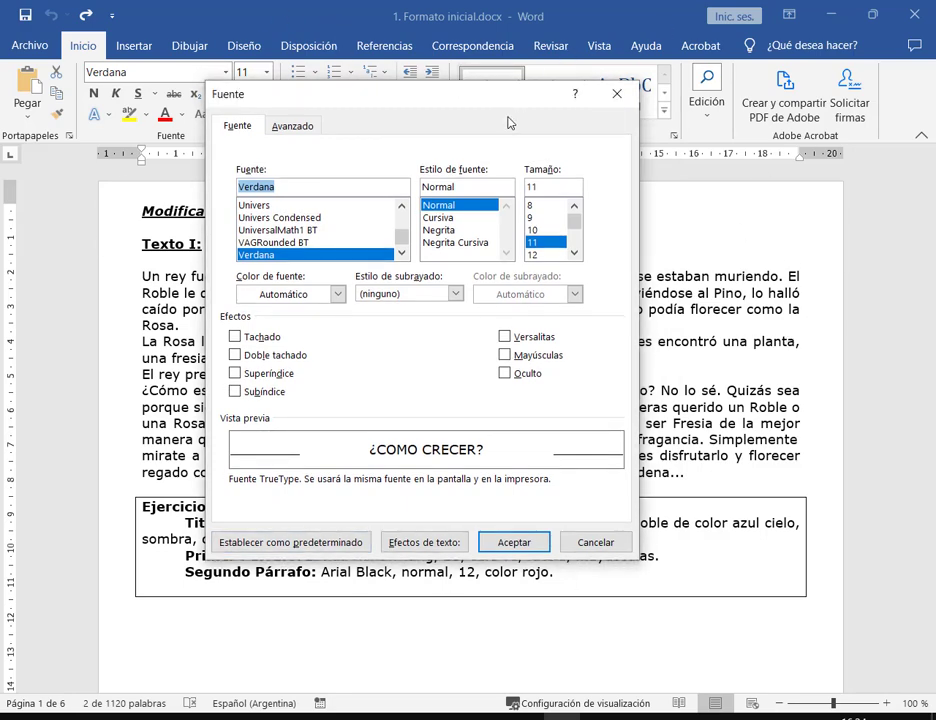
pyautogui.moveTo(457, 108); pyautogui.dragTo(480, 85)
pyautogui.moveTo(440, 98); pyautogui.dragTo(420, 105)
pyautogui.click(590, 97)
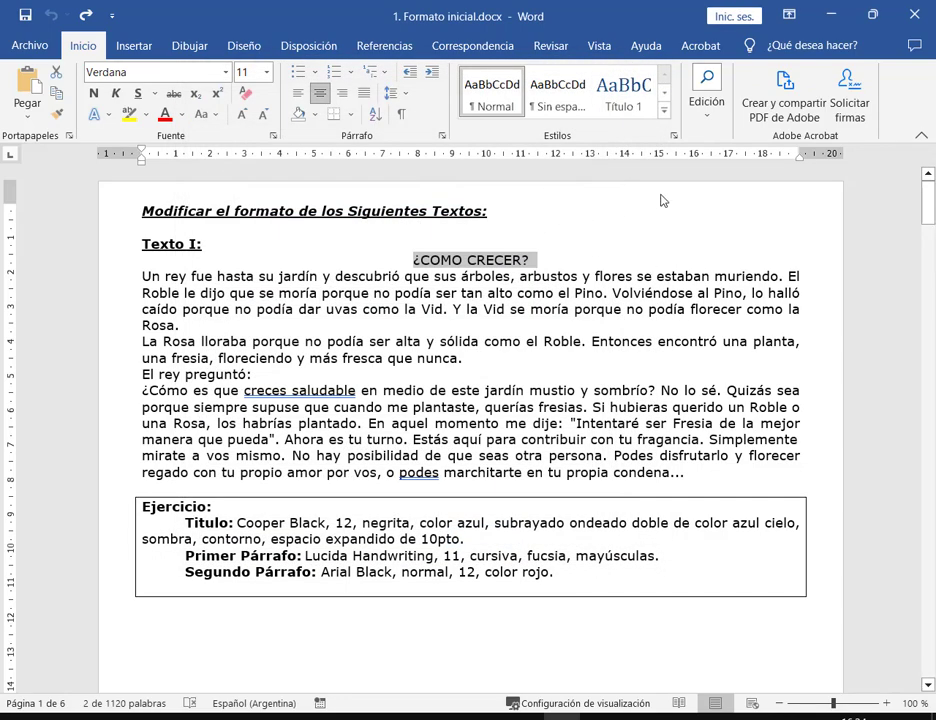
# View the full Párrafo dialog and the Estilos pane for the selected title, closing each without changes
pyautogui.click(442, 135)
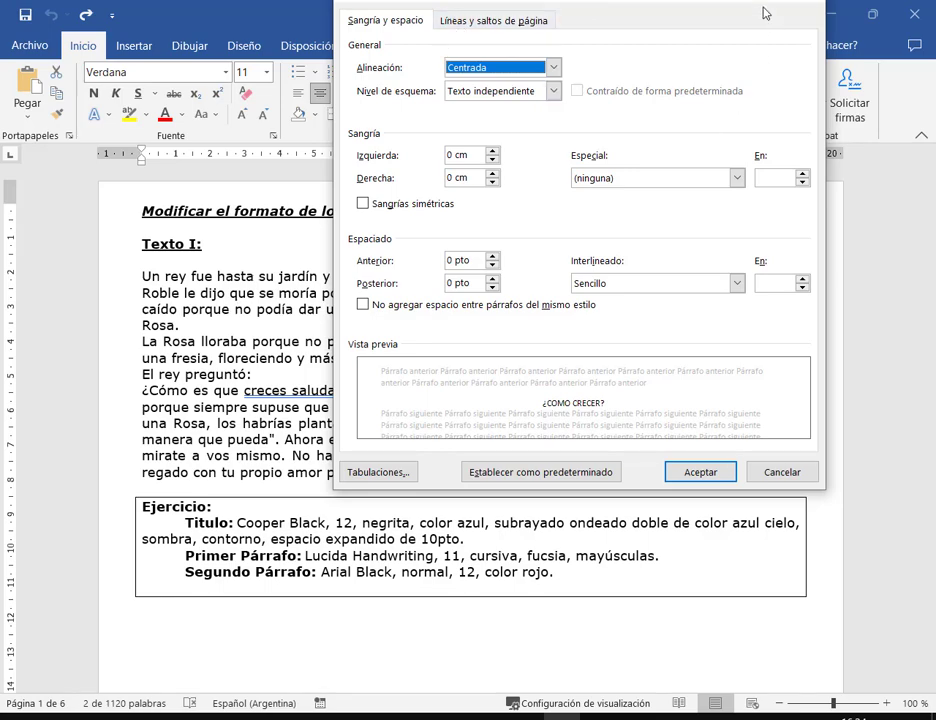
pyautogui.moveTo(563, 10); pyautogui.dragTo(547, 65)
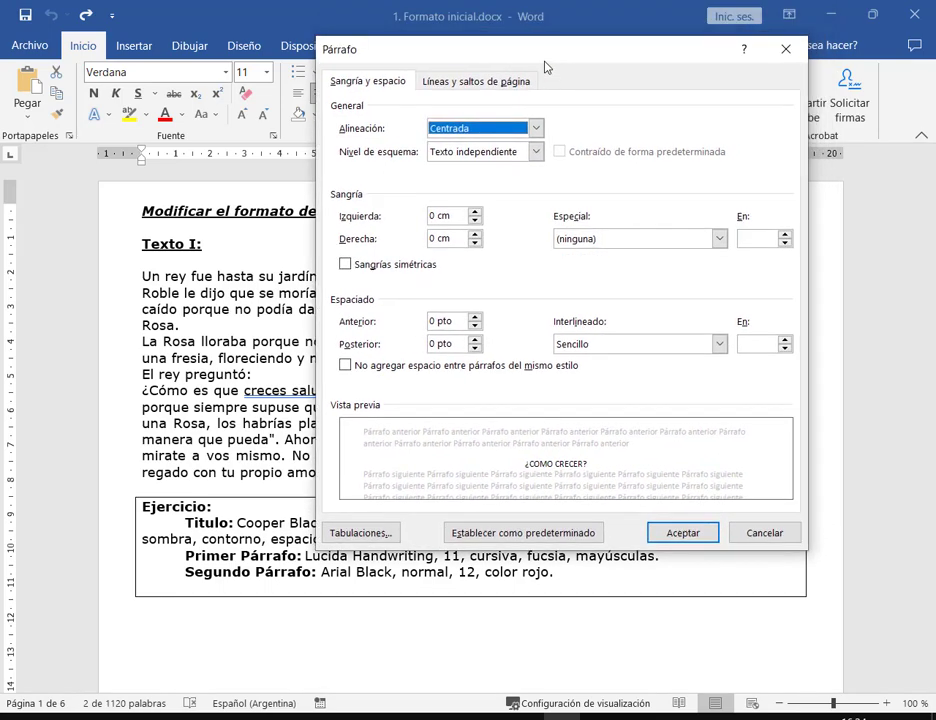
pyautogui.click(779, 48)
pyautogui.click(674, 135)
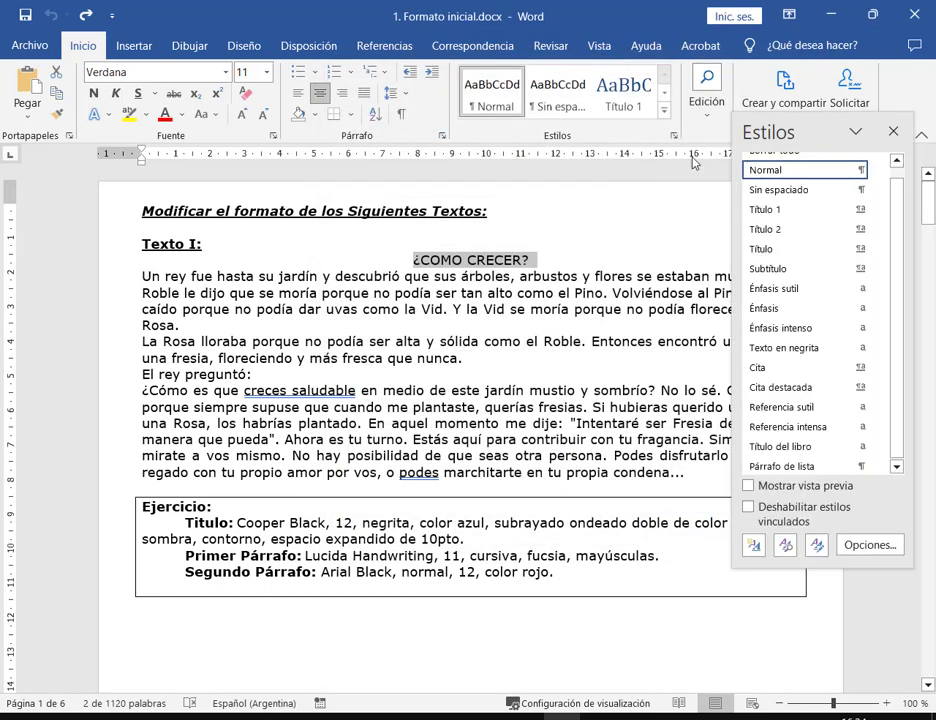
pyautogui.click(893, 131)
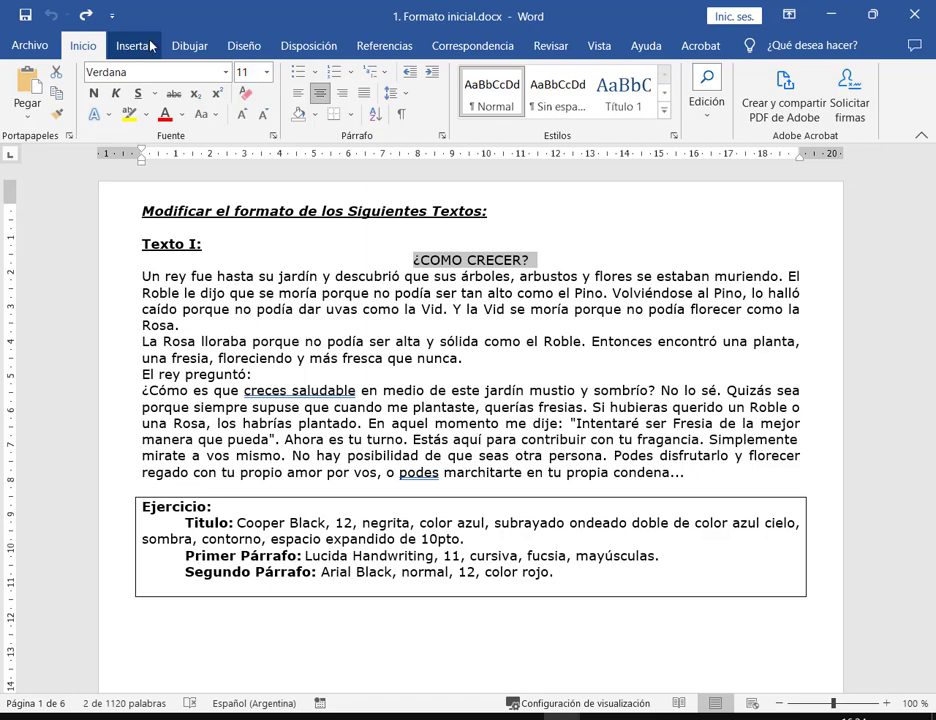
# Check whether the Edición group and Insertar's groups offer additional dialogs, and return to Inicio
pyautogui.click(716, 126)
pyautogui.click(716, 126)
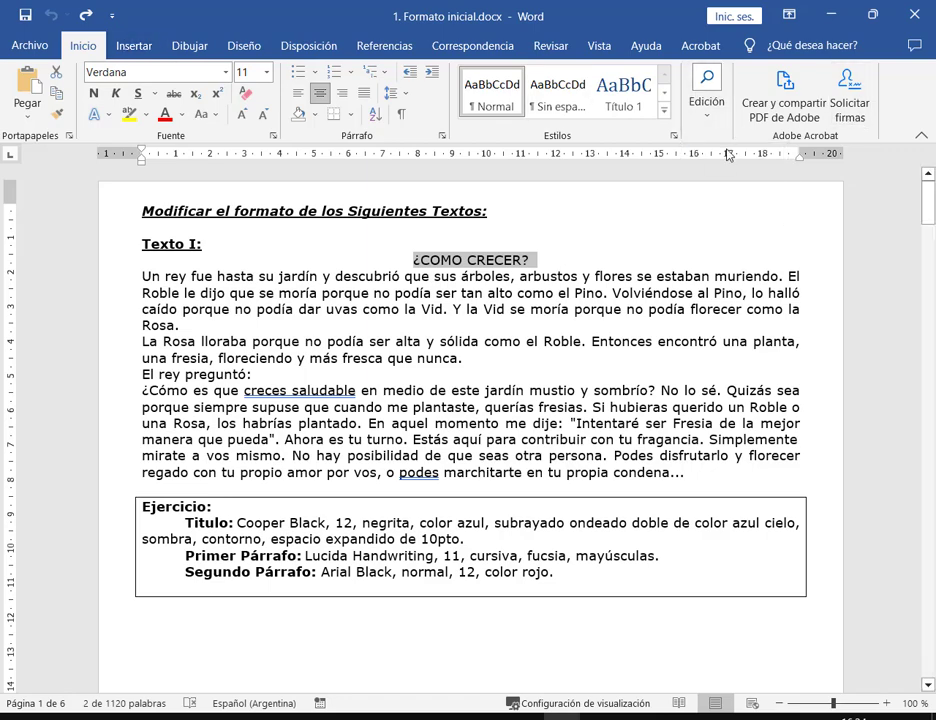
pyautogui.click(150, 44)
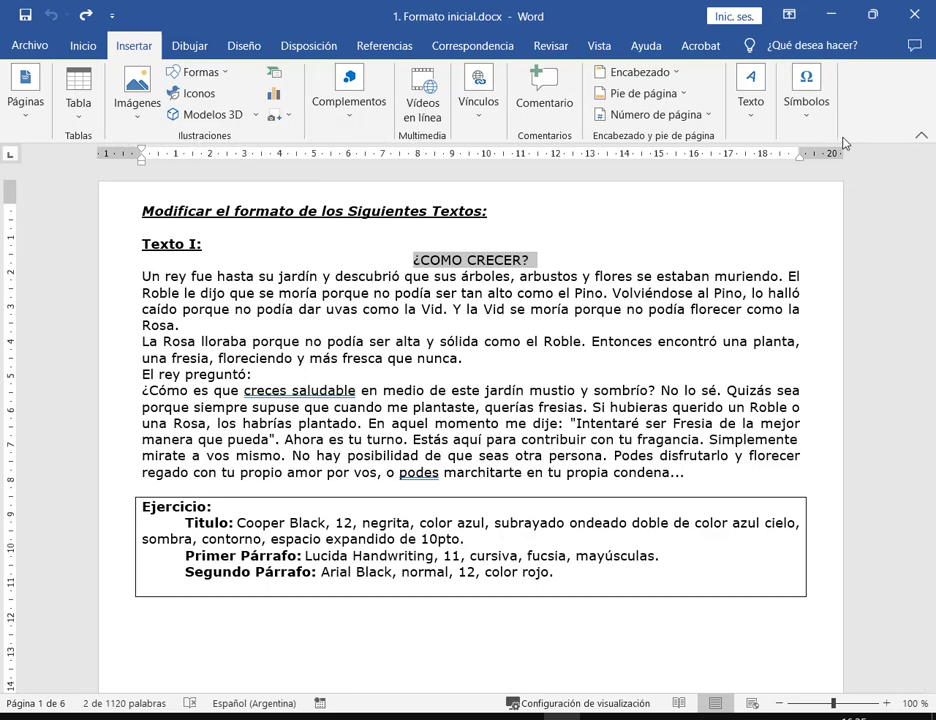
pyautogui.click(83, 45)
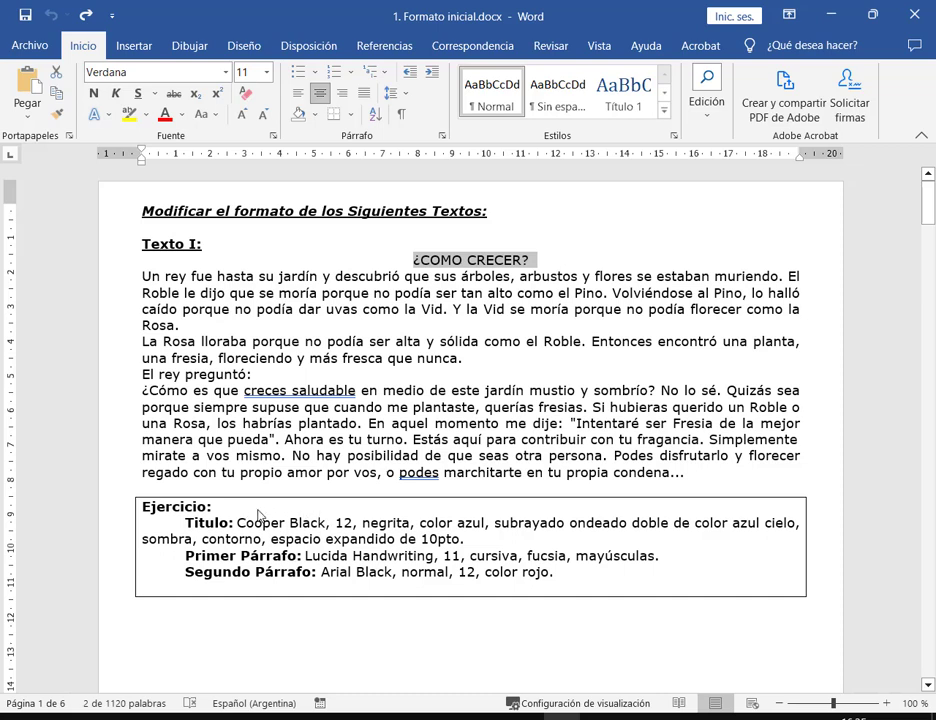
pyautogui.moveTo(234, 514); pyautogui.dragTo(326, 530)
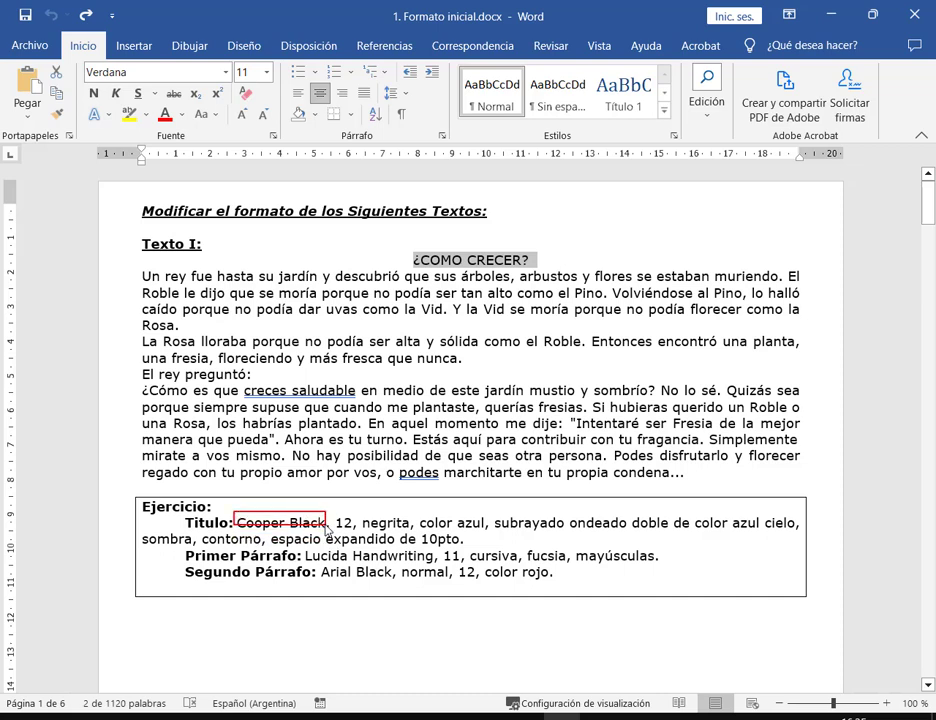
pyautogui.moveTo(316, 455); pyautogui.dragTo(299, 522)
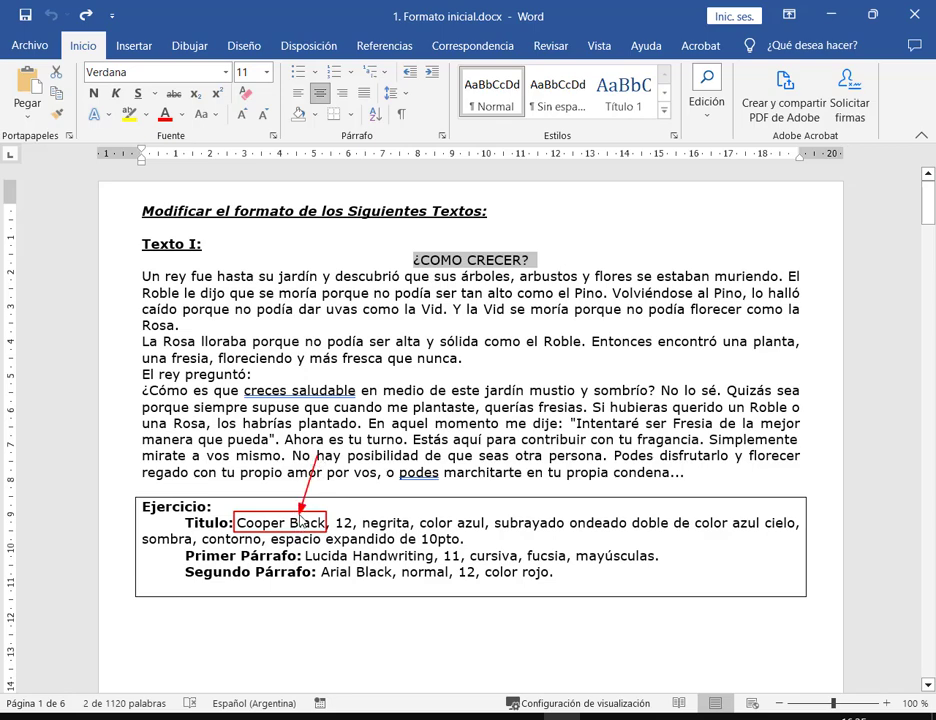
pyautogui.press('Escape')
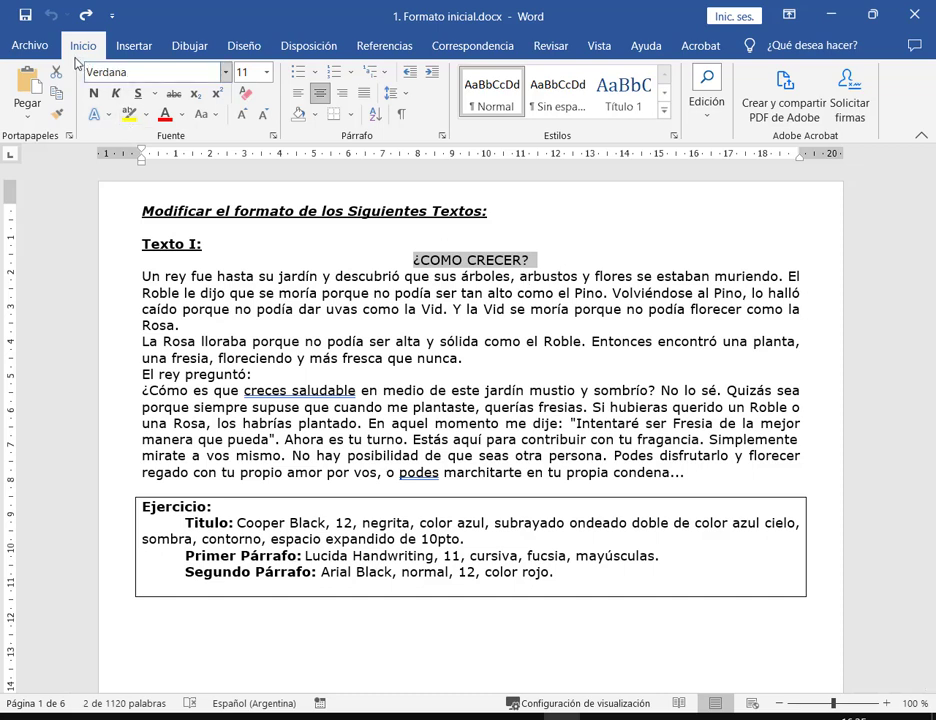
pyautogui.moveTo(76, 58); pyautogui.dragTo(285, 145)
pyautogui.moveTo(78, 57)
pyautogui.mouseDown()
pyautogui.moveTo(238, 88)
pyautogui.moveTo(243, 2)
pyautogui.mouseUp()
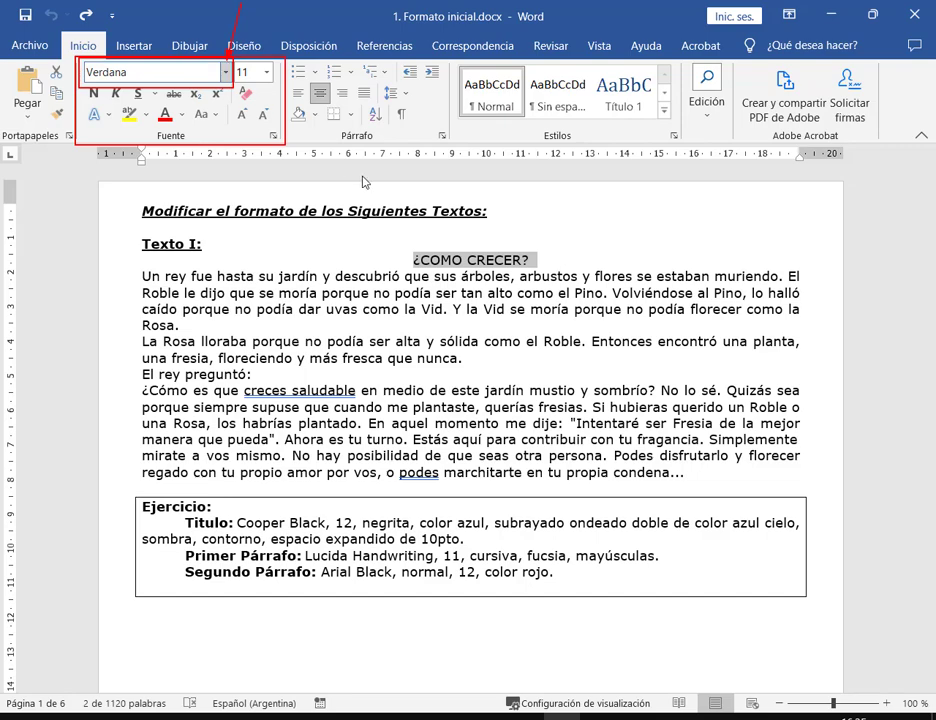
pyautogui.press('Escape')
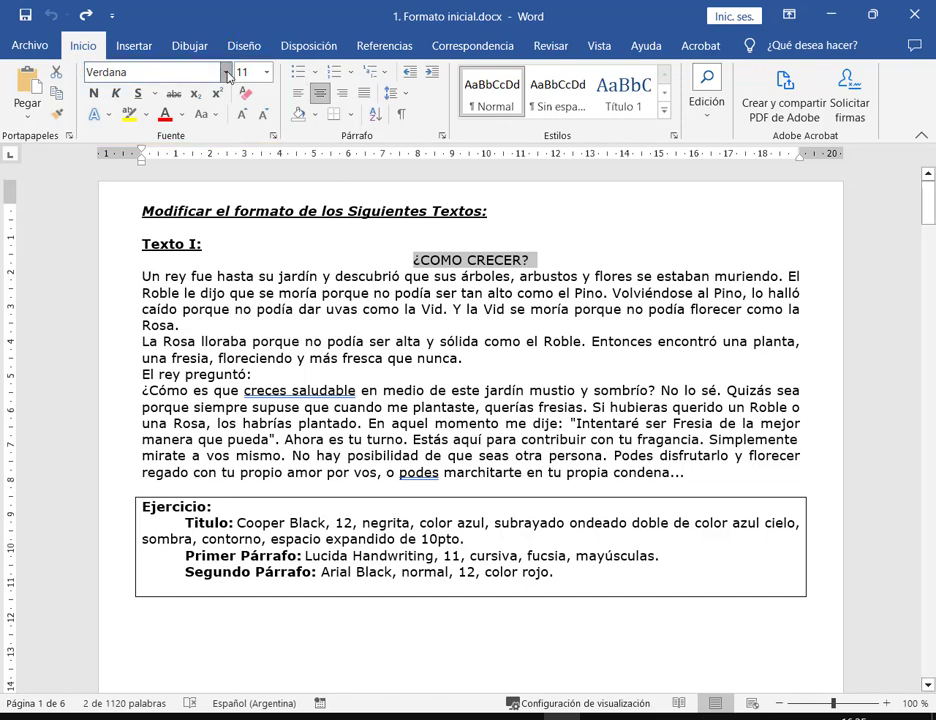
# Look over the theme, recently used and all-fonts sections of the font list for the selected title, and close the list
pyautogui.click(227, 73)
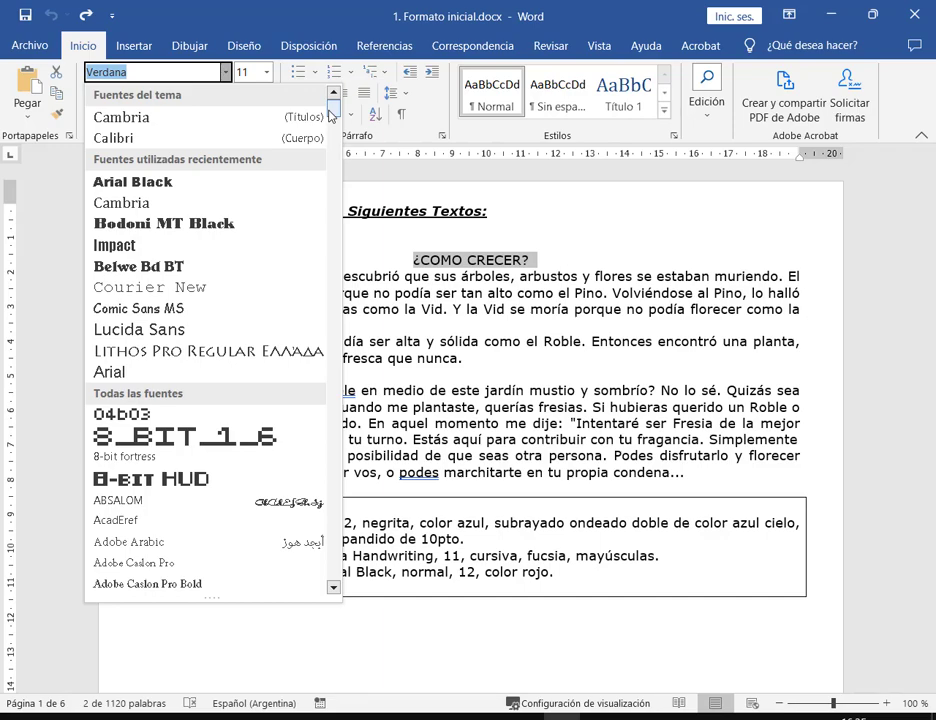
pyautogui.scroll(-2, 290, 330)
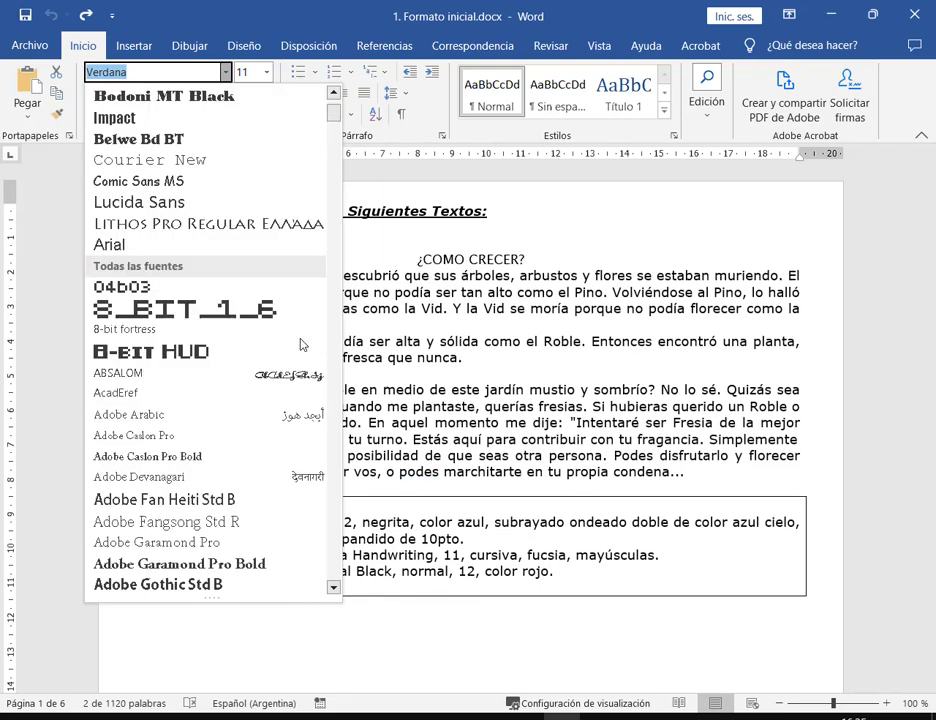
pyautogui.scroll(2, 311, 218)
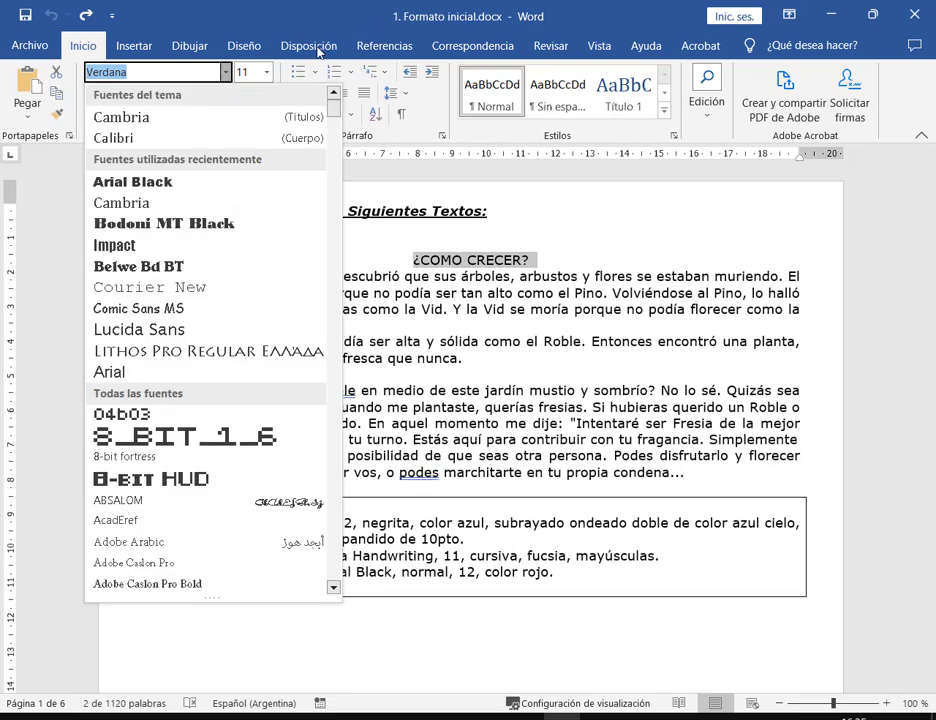
pyautogui.click(226, 72)
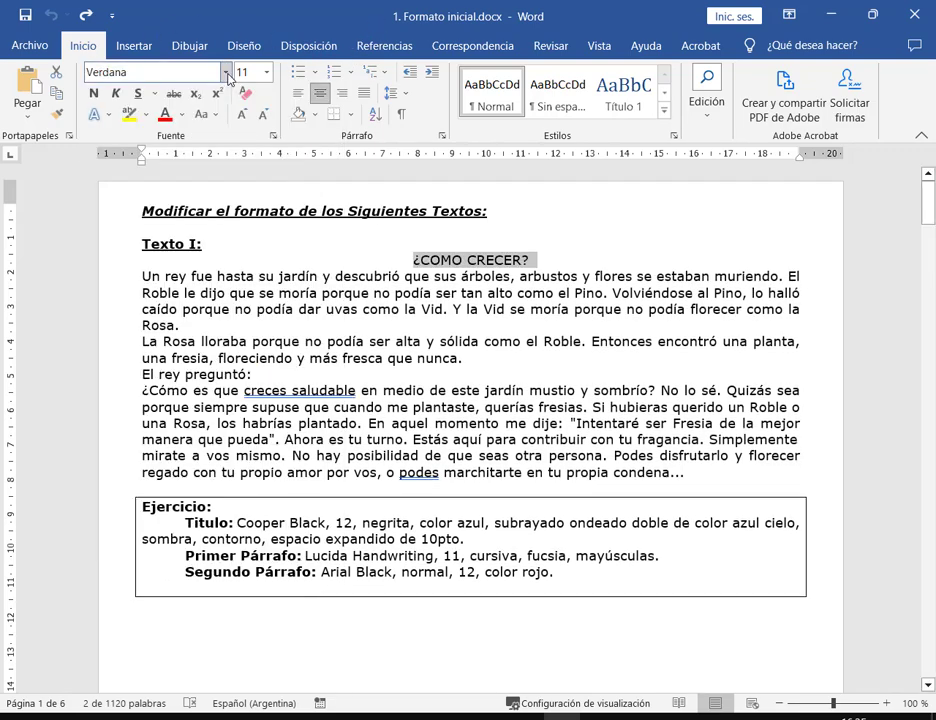
# Browse down and back up through the alphabetical font list, and close it without choosing a font
pyautogui.click(226, 72)
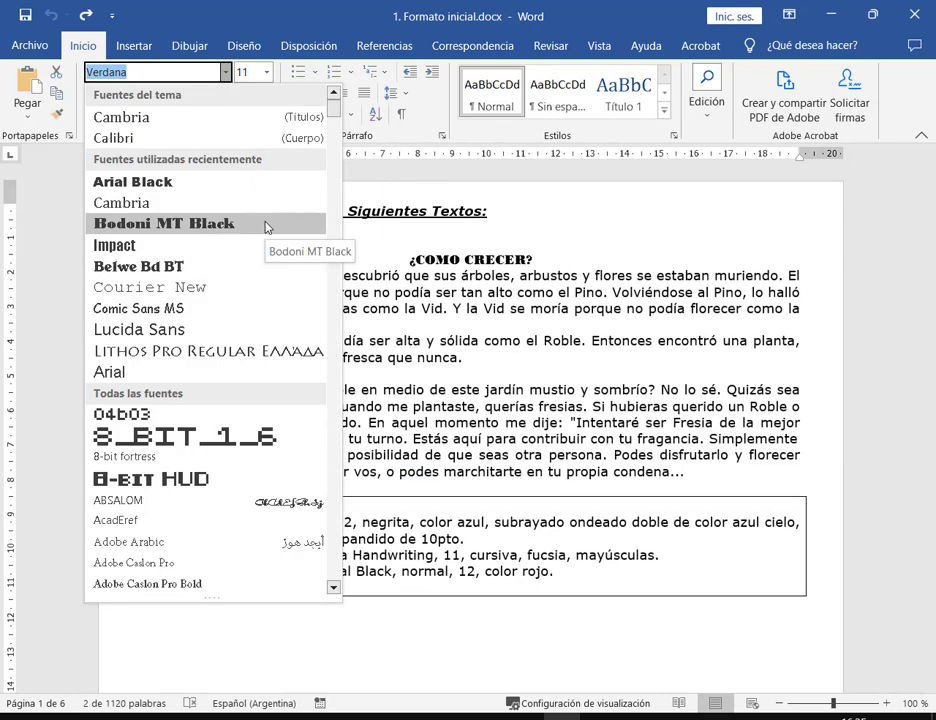
pyautogui.scroll(-15, 266, 227)
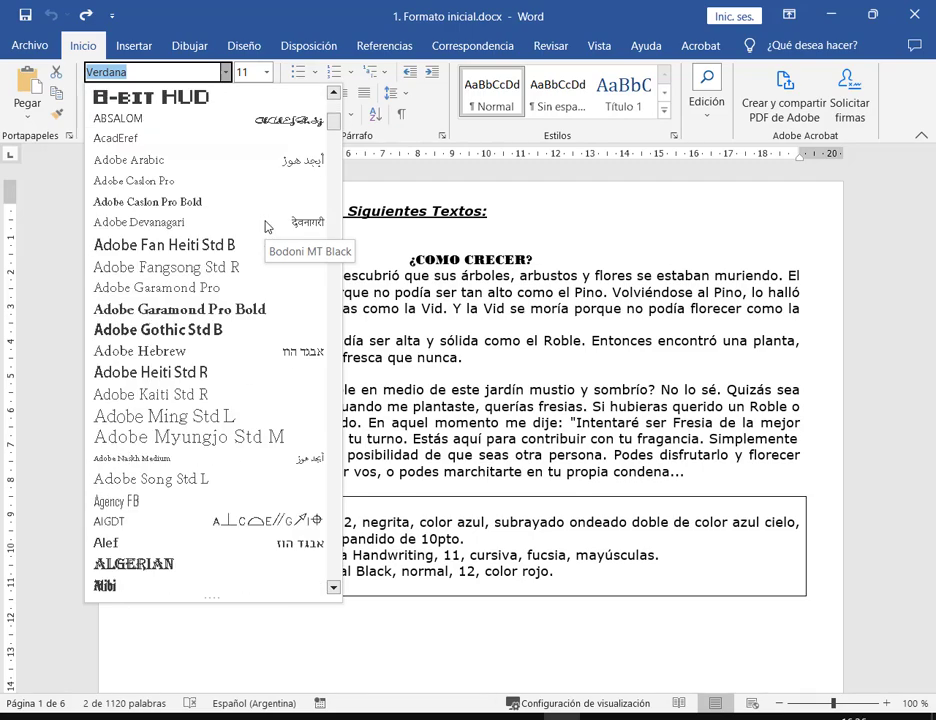
pyautogui.scroll(5, 268, 230)
pyautogui.scroll(10, 268, 234)
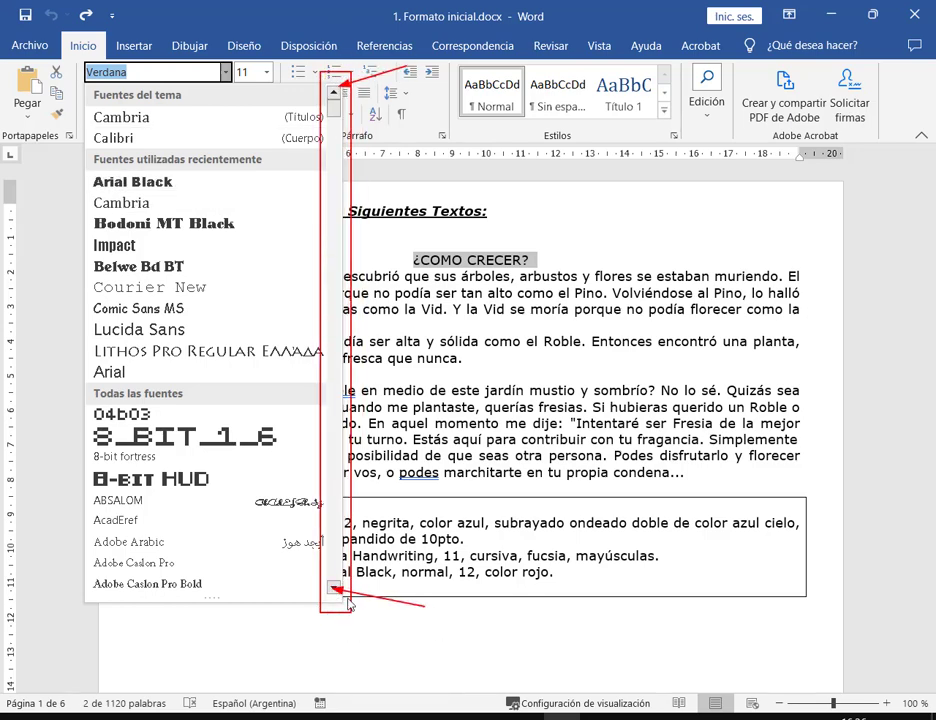
pyautogui.click(230, 182)
pyautogui.click(226, 72)
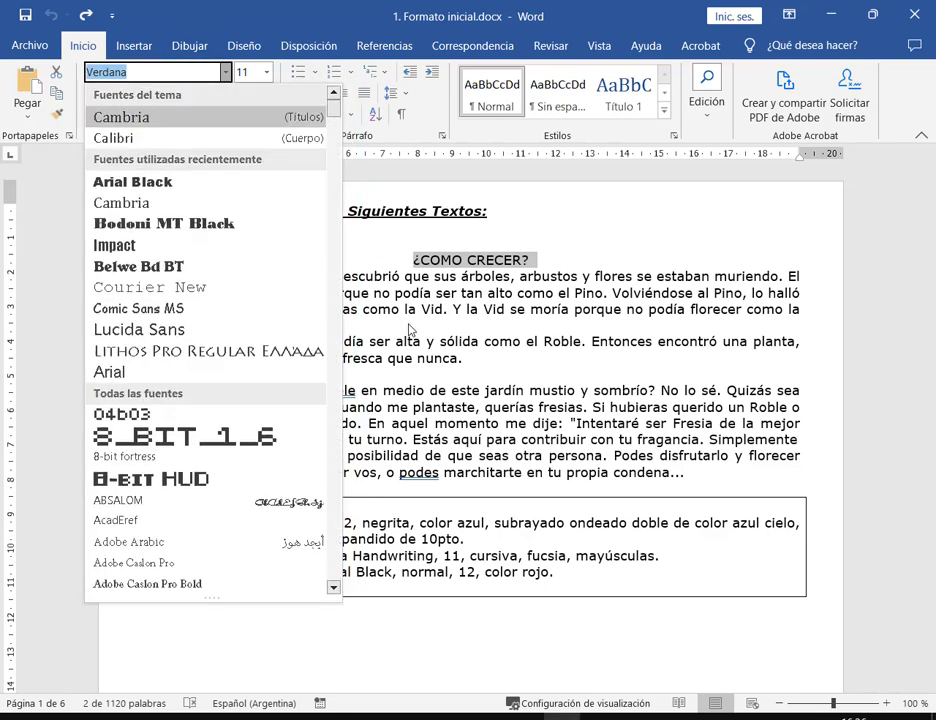
pyautogui.click(334, 588)
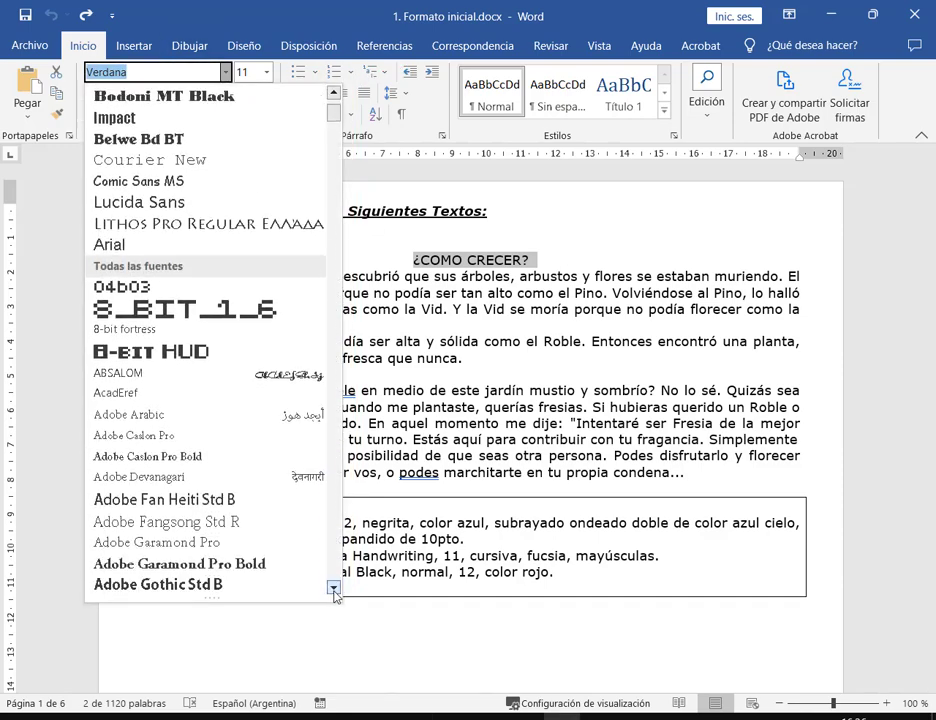
pyautogui.click(334, 588)
pyautogui.click(334, 588)
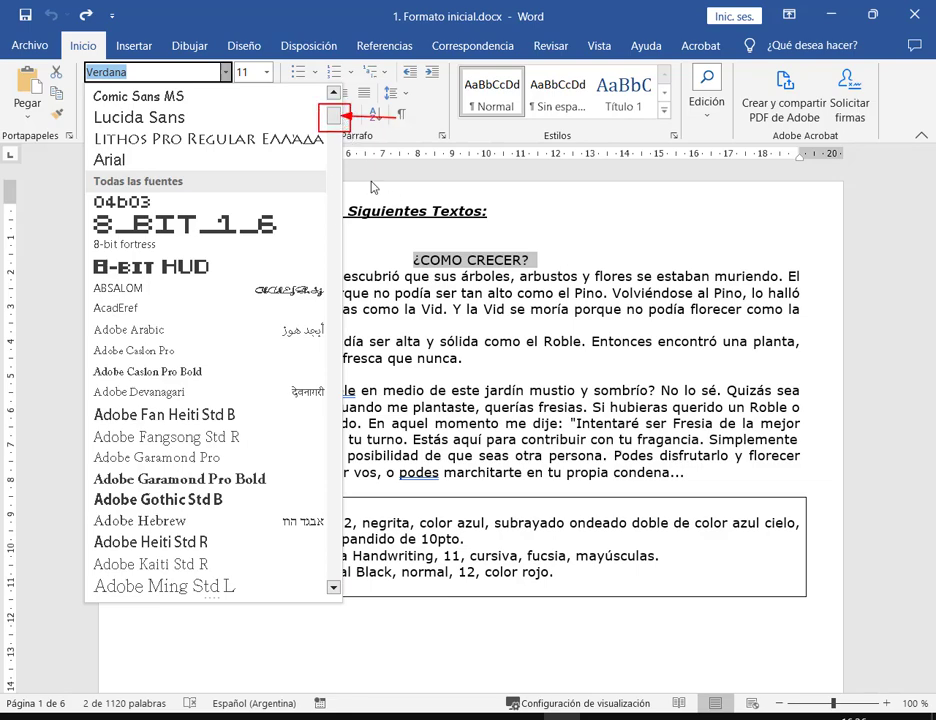
pyautogui.click(225, 74)
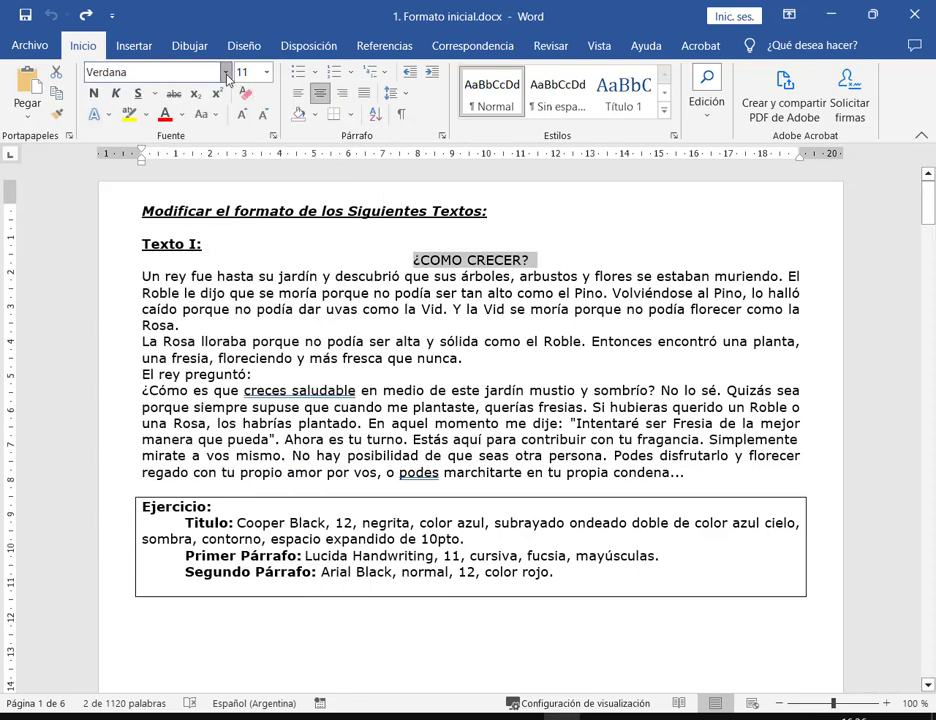
# Preview fonts such as AcadEref on the selected title and close the font list without choosing one
pyautogui.click(227, 73)
pyautogui.moveTo(333, 105)
pyautogui.mouseDown()
pyautogui.moveTo(345, 455)
pyautogui.moveTo(334, 397)
pyautogui.moveTo(338, 92)
pyautogui.mouseUp()
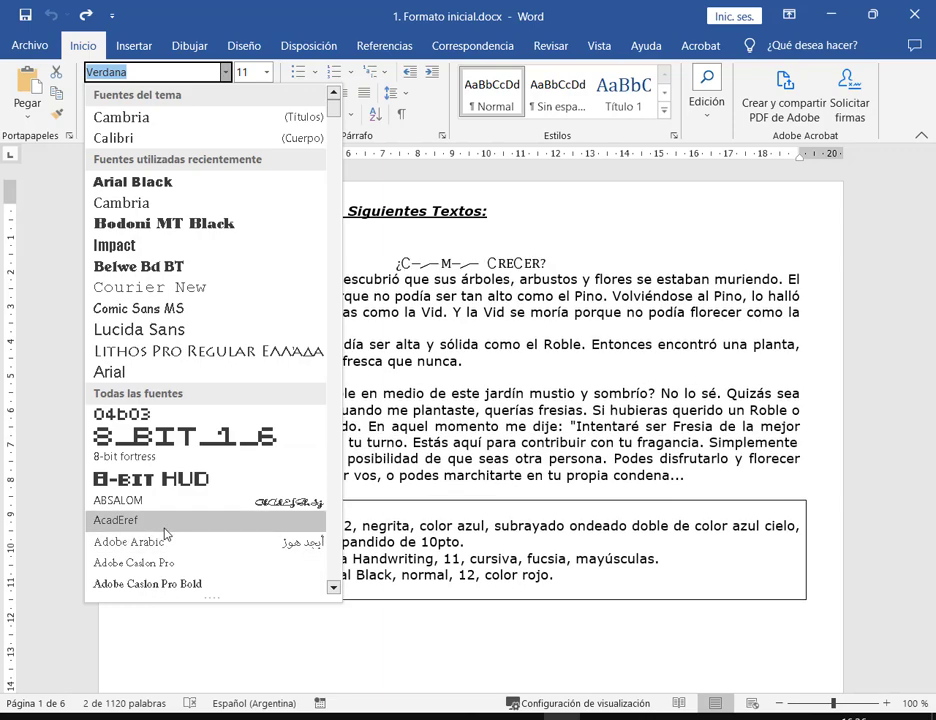
pyautogui.click(323, 7)
# Set the font of the selected title ¿COMO CRECER? to Cooper Black by searching for the font's name
pyautogui.moveTo(236, 514); pyautogui.dragTo(328, 540)
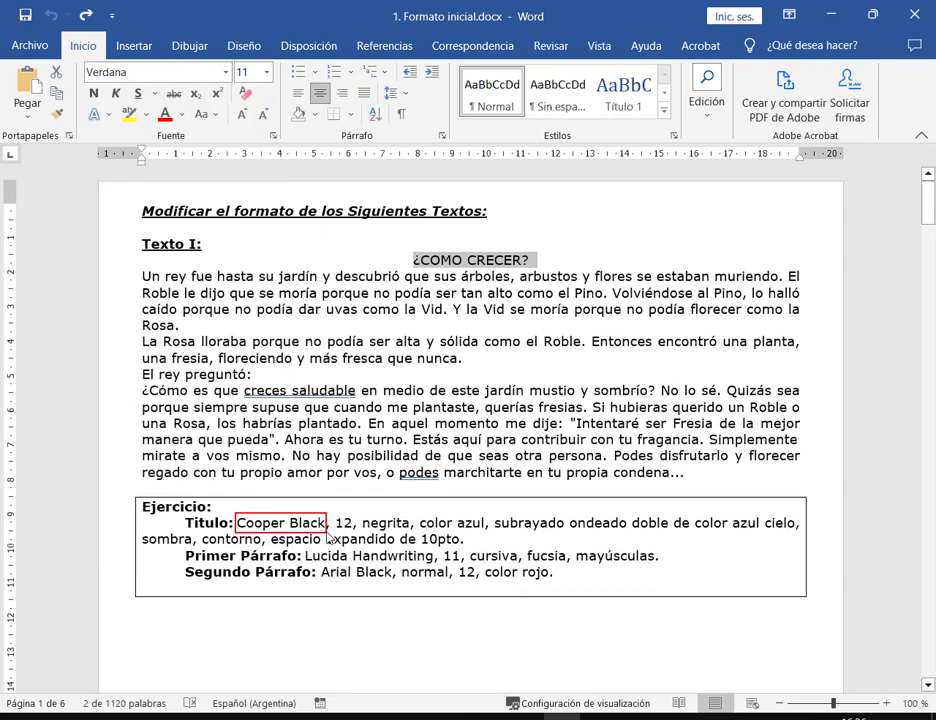
pyautogui.click(228, 74)
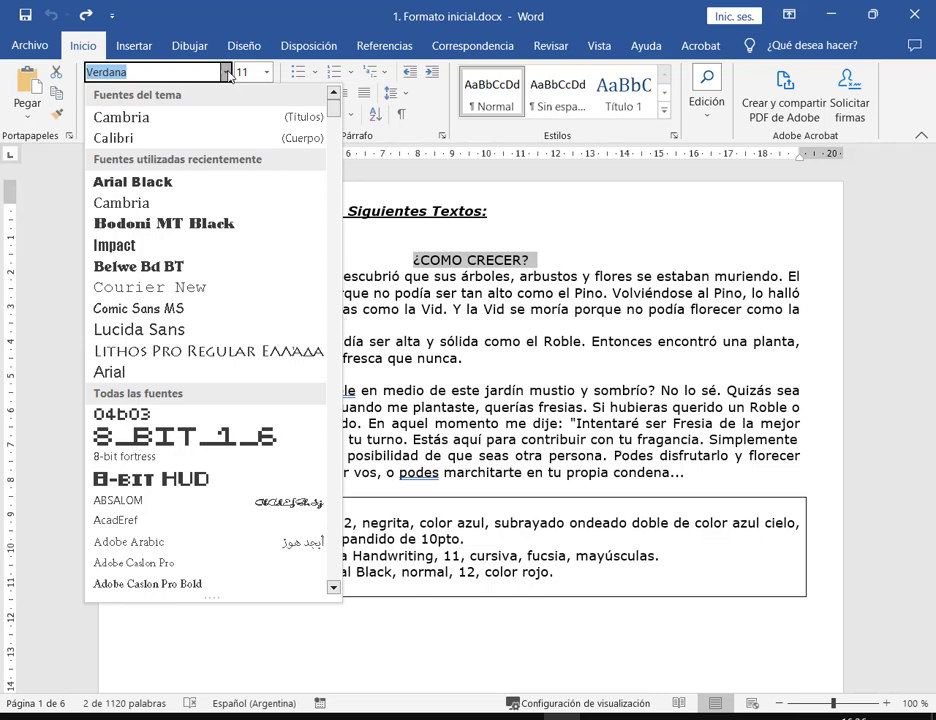
pyautogui.write('coo')
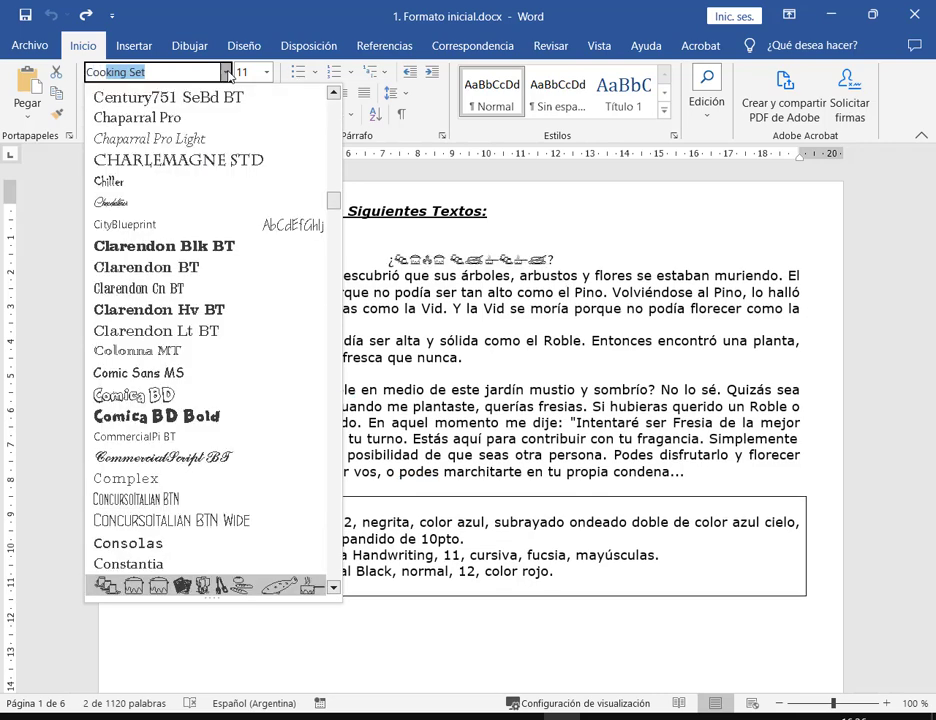
pyautogui.write('p')
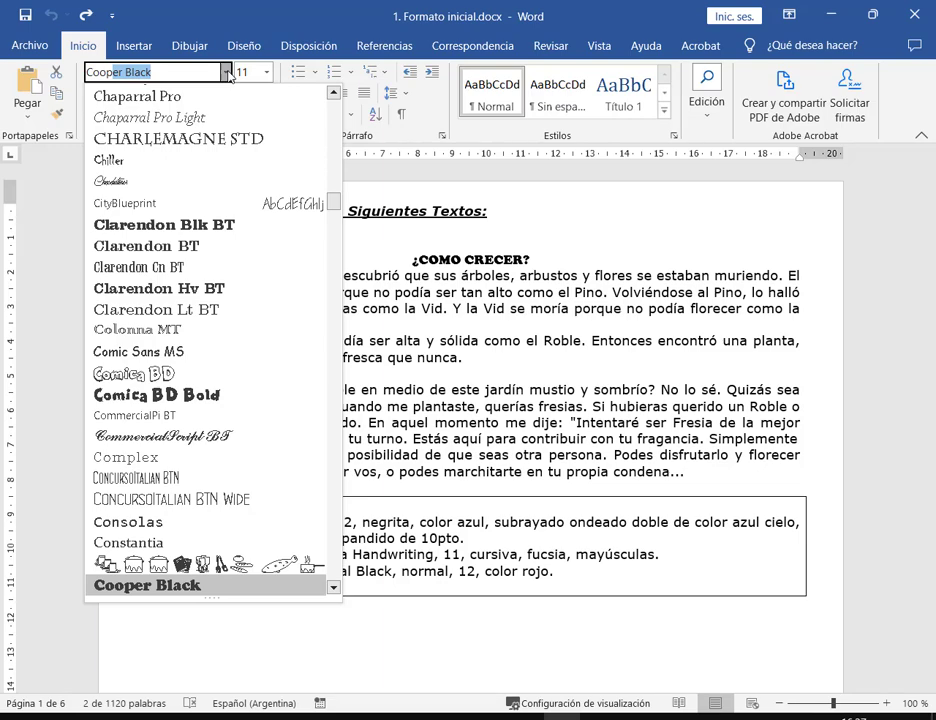
pyautogui.press('BackSpace')
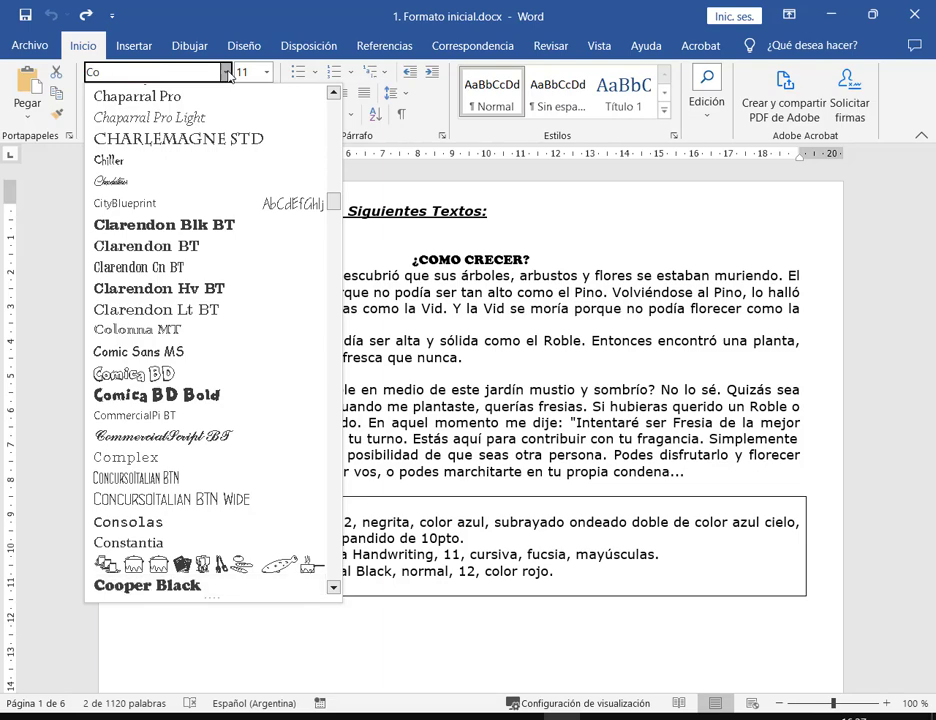
pyautogui.write('p')
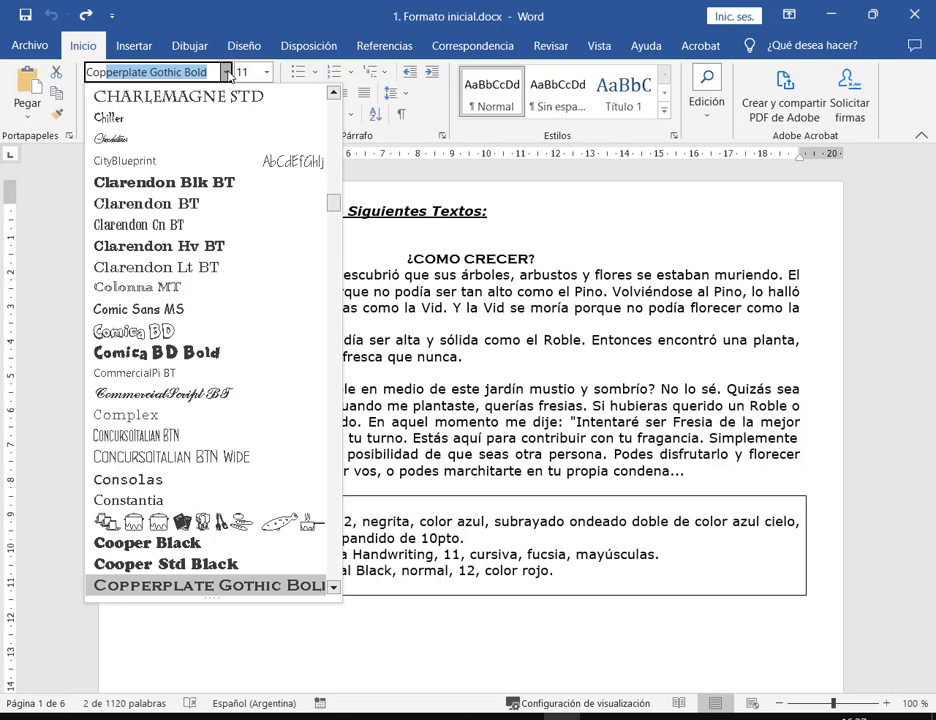
pyautogui.press('BackSpace')
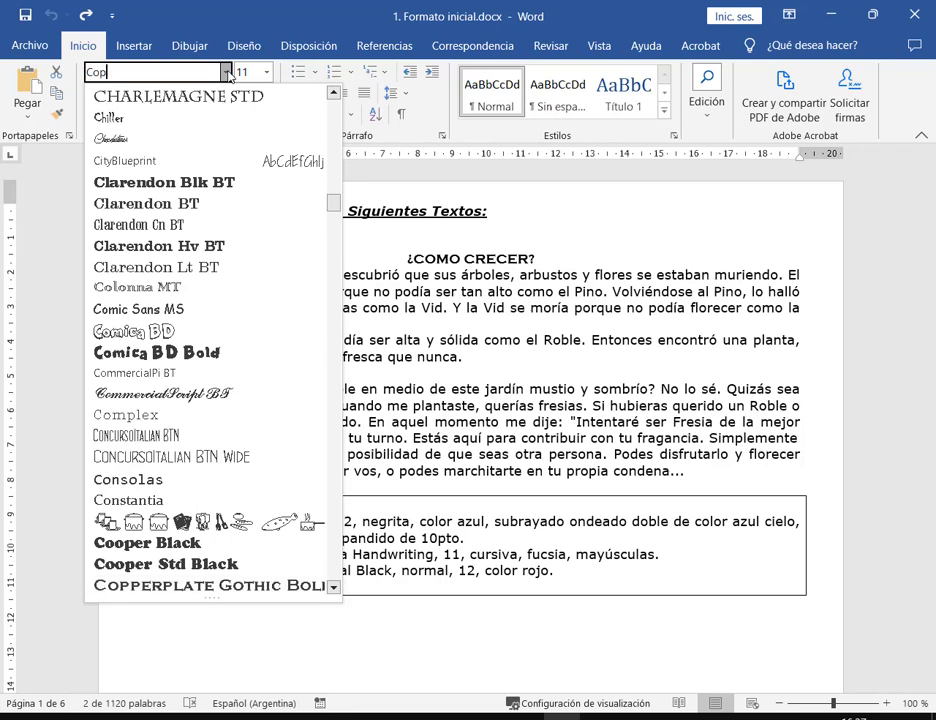
pyautogui.write('o')
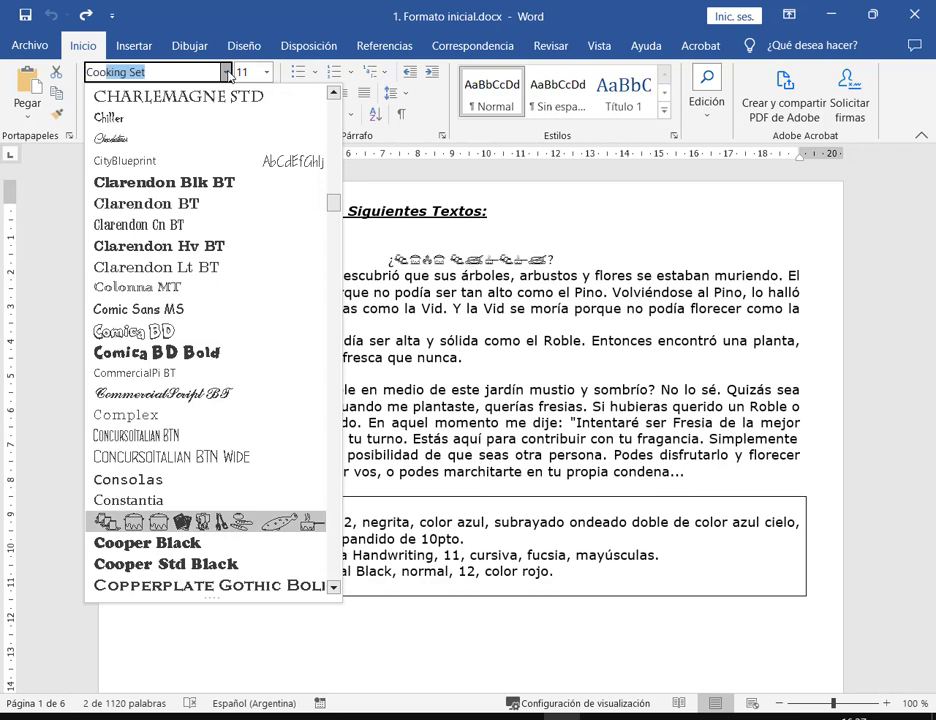
pyautogui.write('per Black')
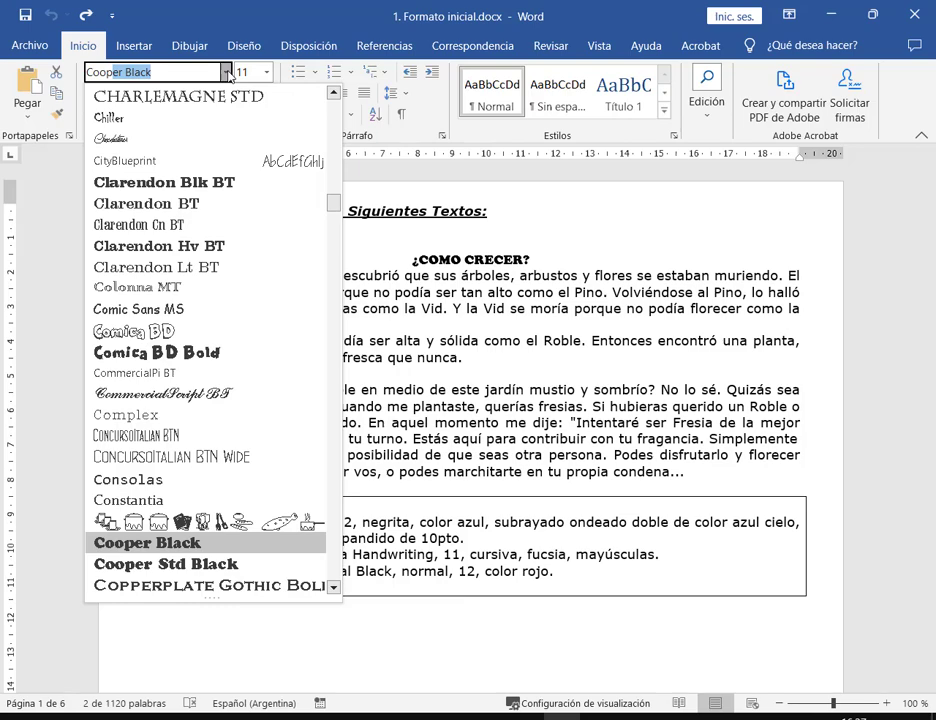
pyautogui.click(228, 72)
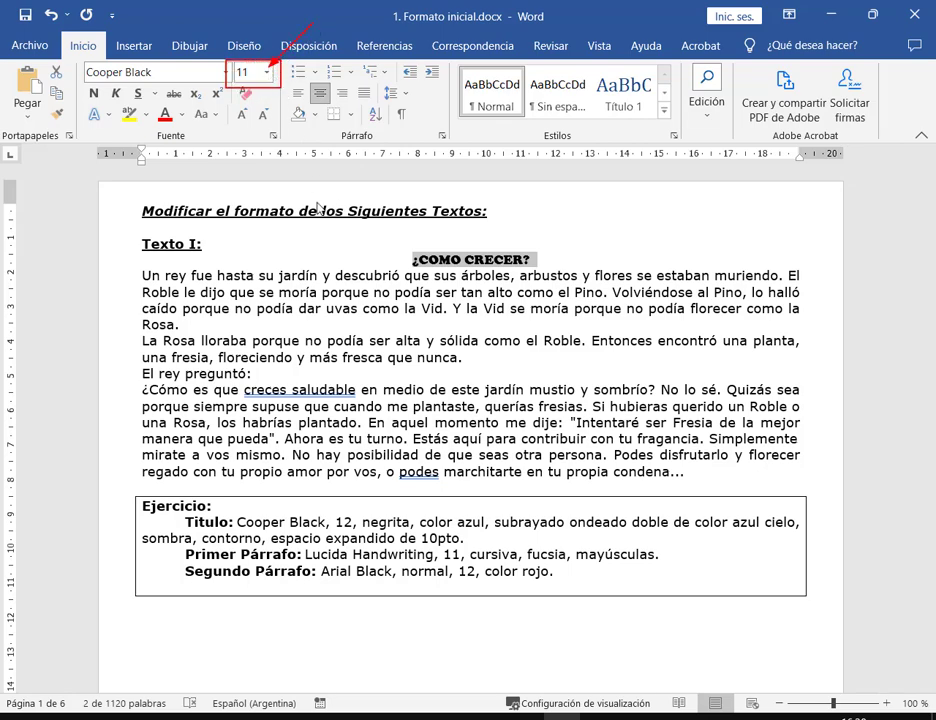
# Look over the preset font sizes and give the selected title the unlisted size 13
pyautogui.click(268, 73)
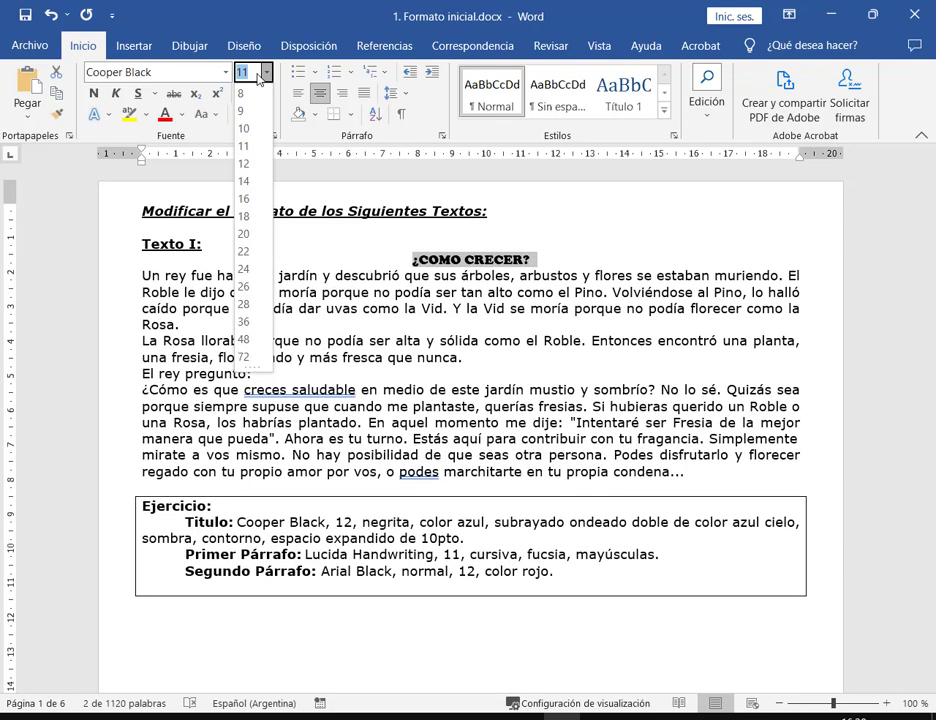
pyautogui.click(258, 74)
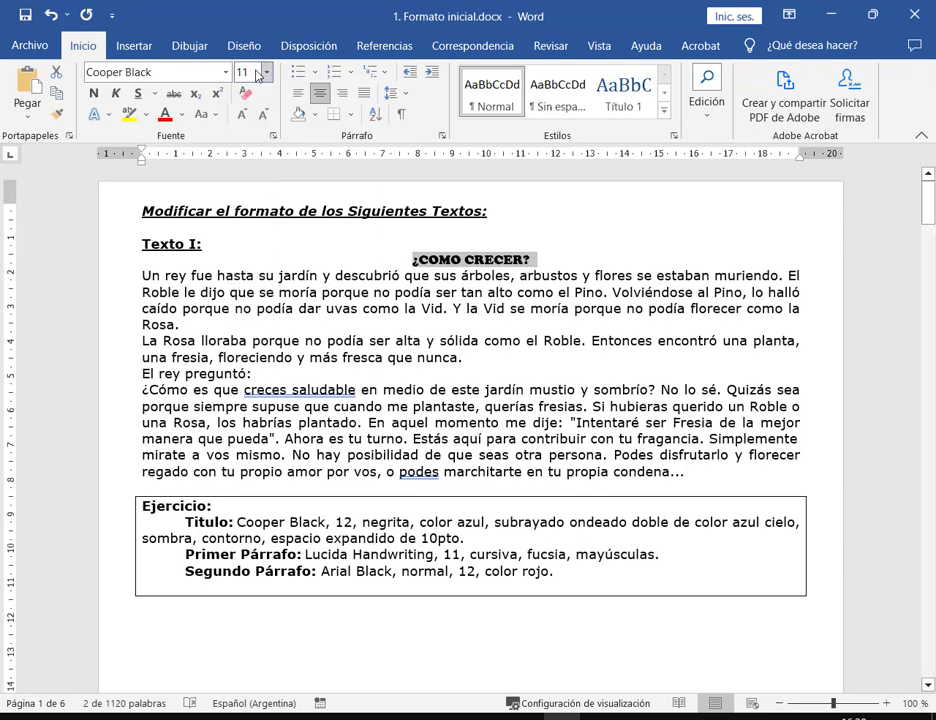
pyautogui.click(258, 74)
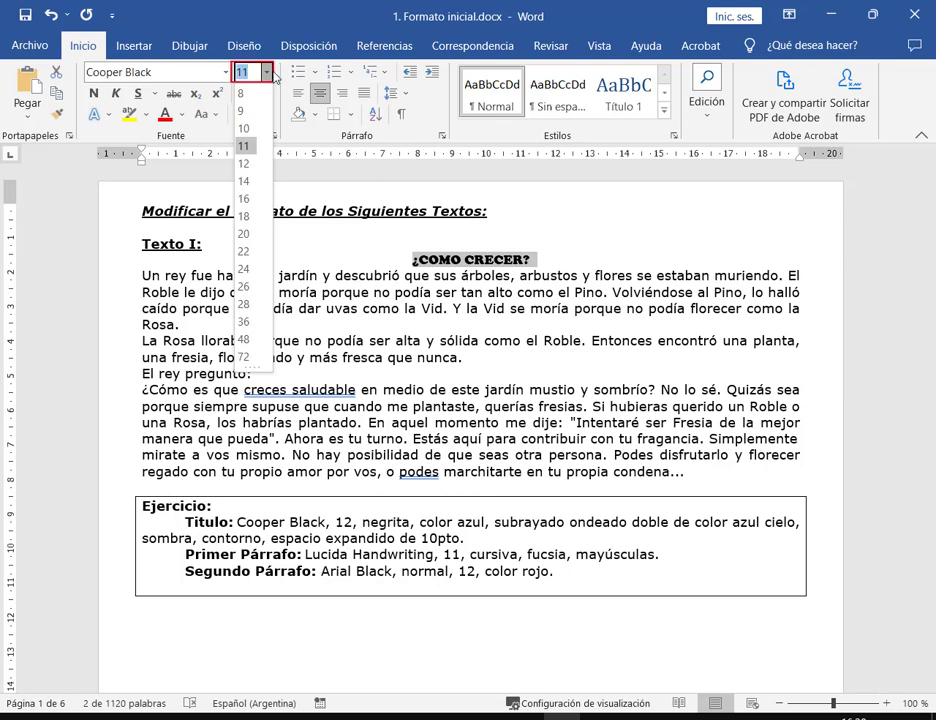
pyautogui.click(265, 73)
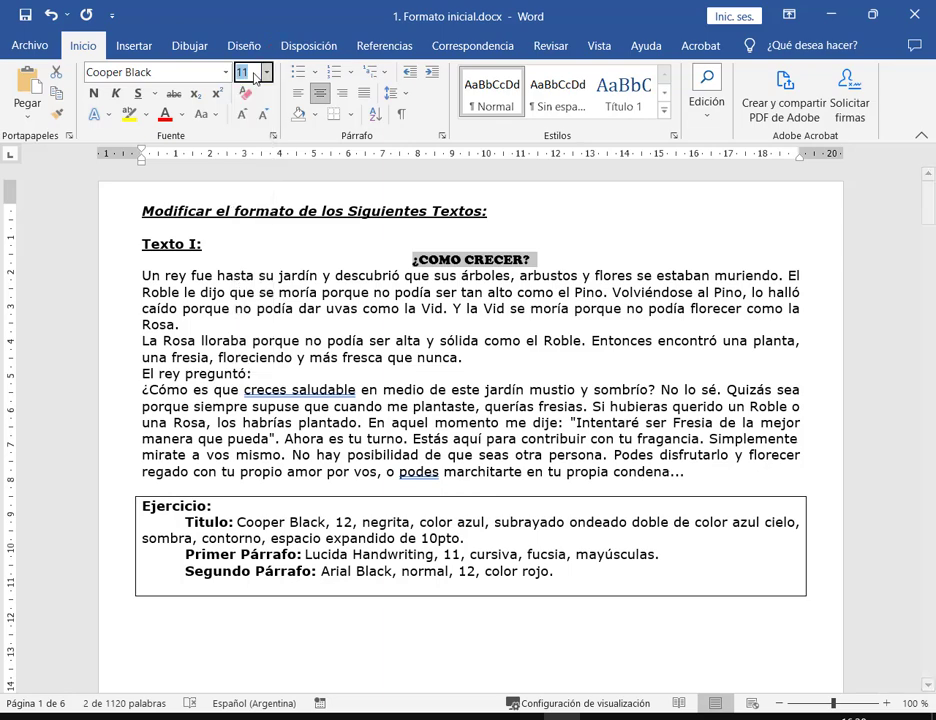
pyautogui.write('13')
pyautogui.press('Return')
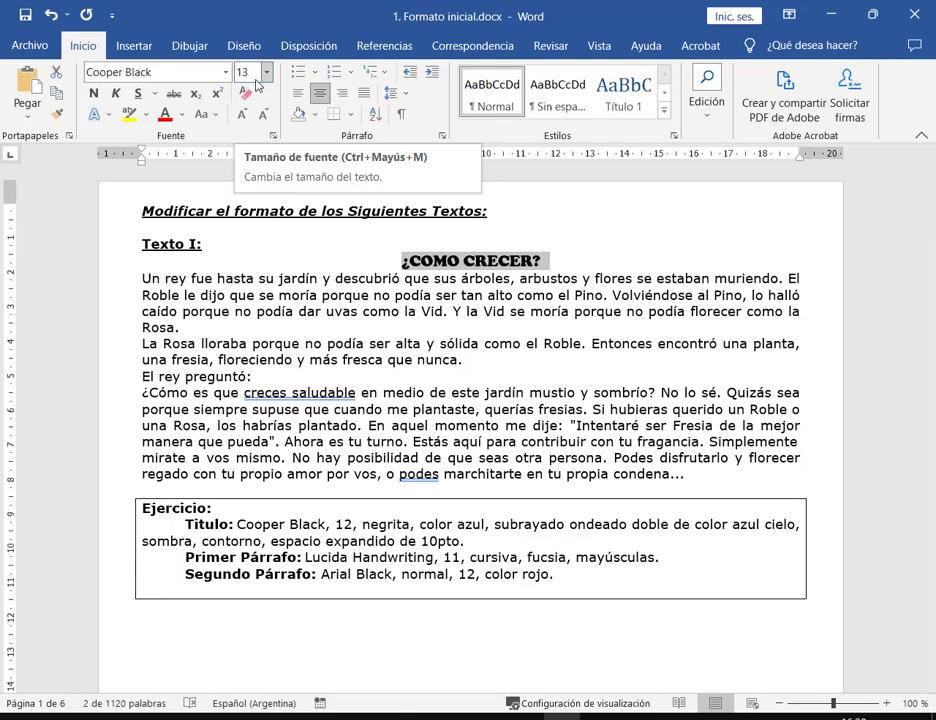
# Set the selected title's font size to the preset 12
pyautogui.click(267, 73)
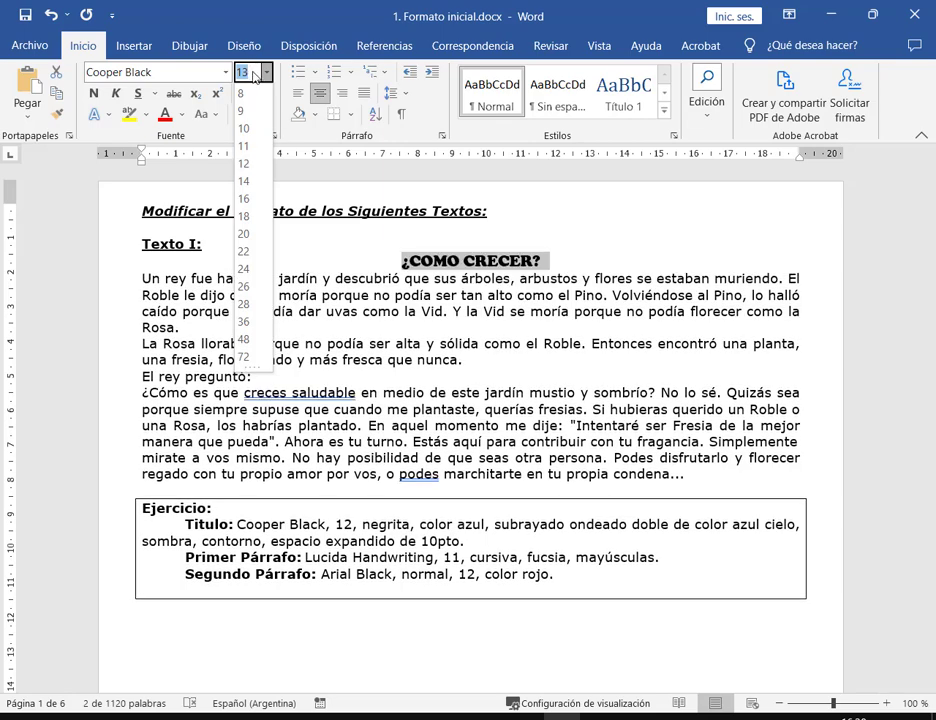
pyautogui.click(243, 163)
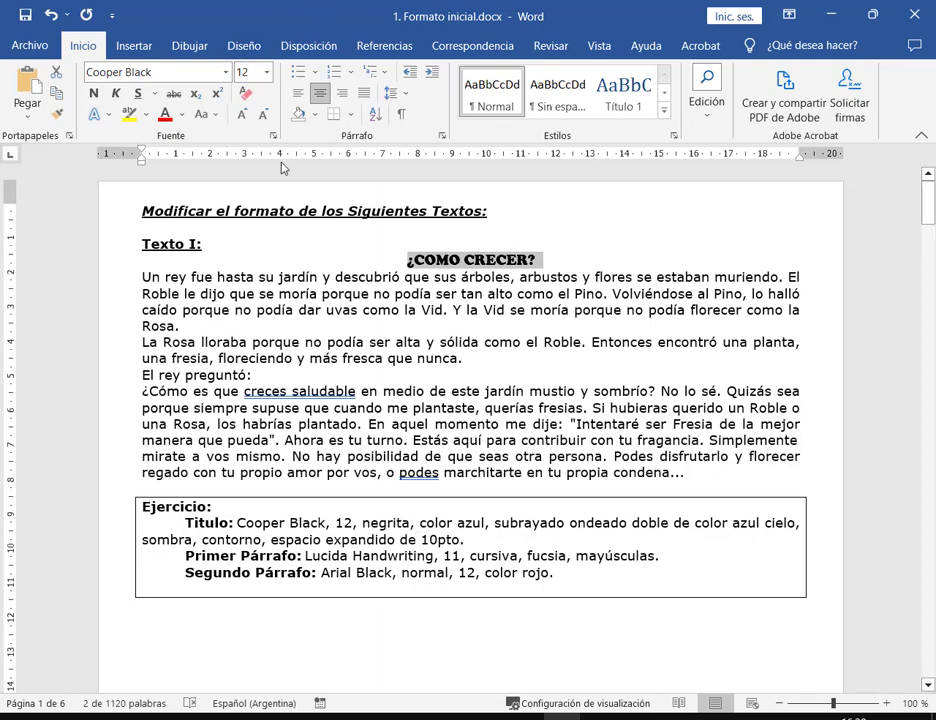
pyautogui.moveTo(82, 82)
pyautogui.mouseDown()
pyautogui.moveTo(98, 102)
pyautogui.moveTo(166, 104)
pyautogui.mouseUp()
pyautogui.moveTo(57, 157); pyautogui.dragTo(90, 101)
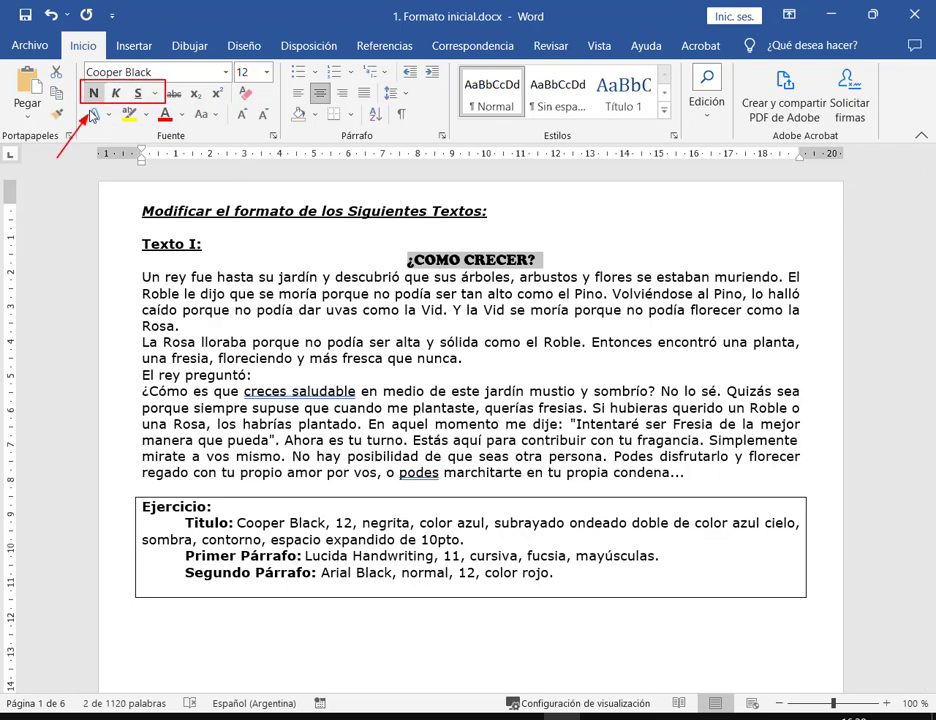
# Make the selected title ¿COMO CRECER? bold
pyautogui.moveTo(141, 59); pyautogui.dragTo(119, 81)
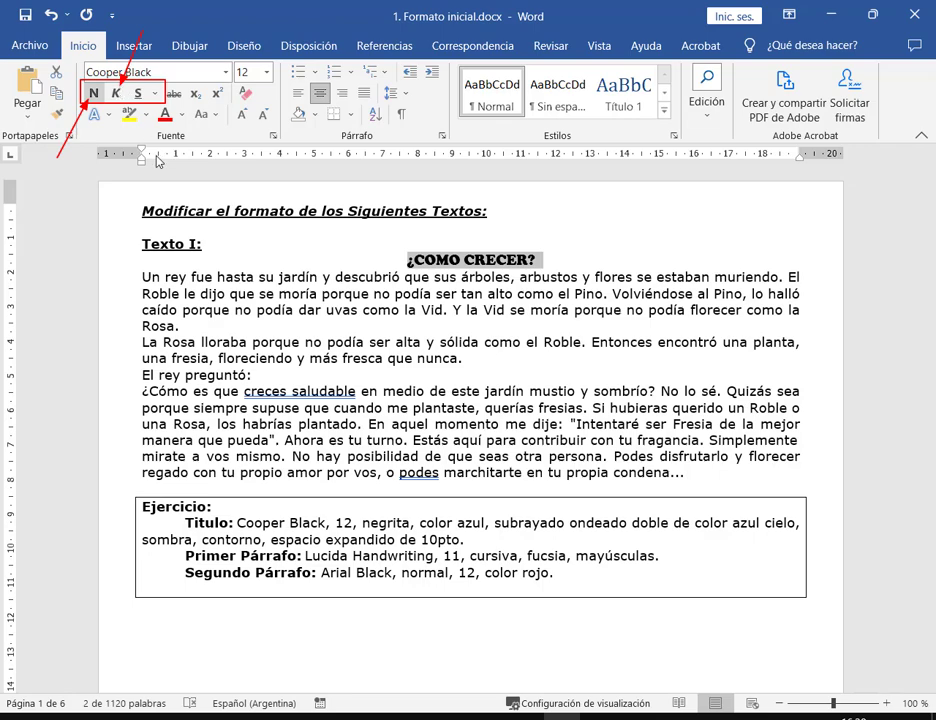
pyautogui.moveTo(155, 152); pyautogui.dragTo(140, 101)
pyautogui.press('Escape')
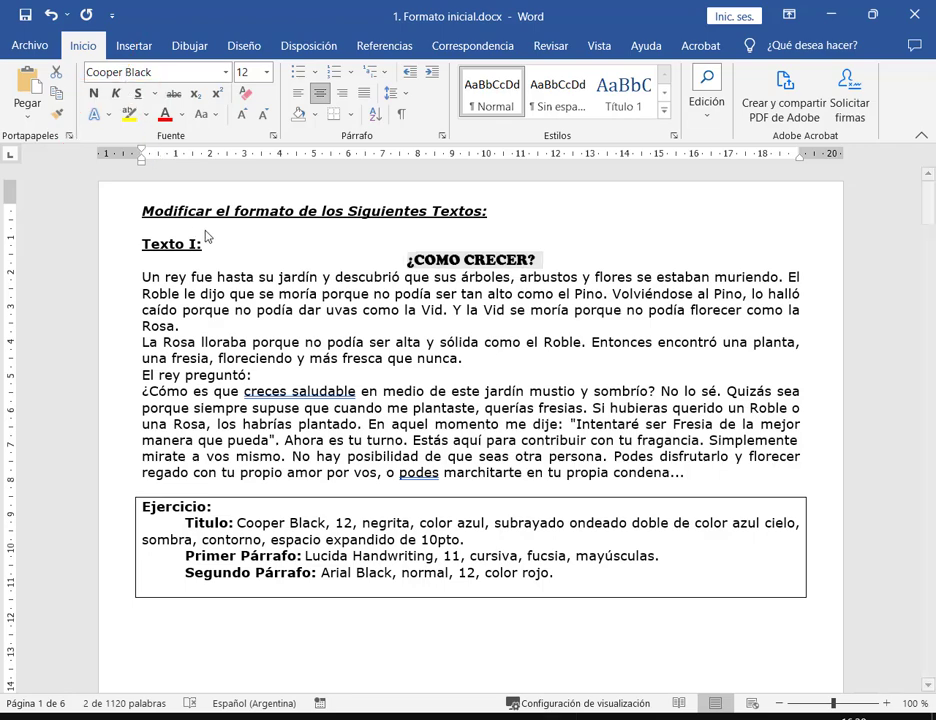
pyautogui.click(97, 97)
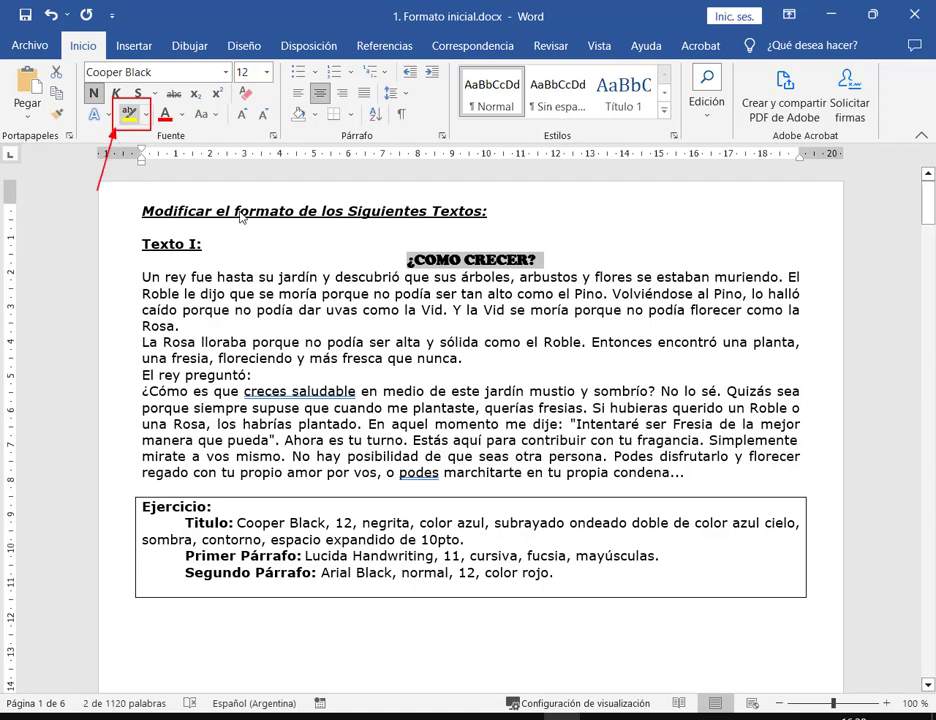
# Try a yellow text highlight on the title ¿COMO CRECER?, deselect it to view the effect, and undo the highlight
pyautogui.click(149, 116)
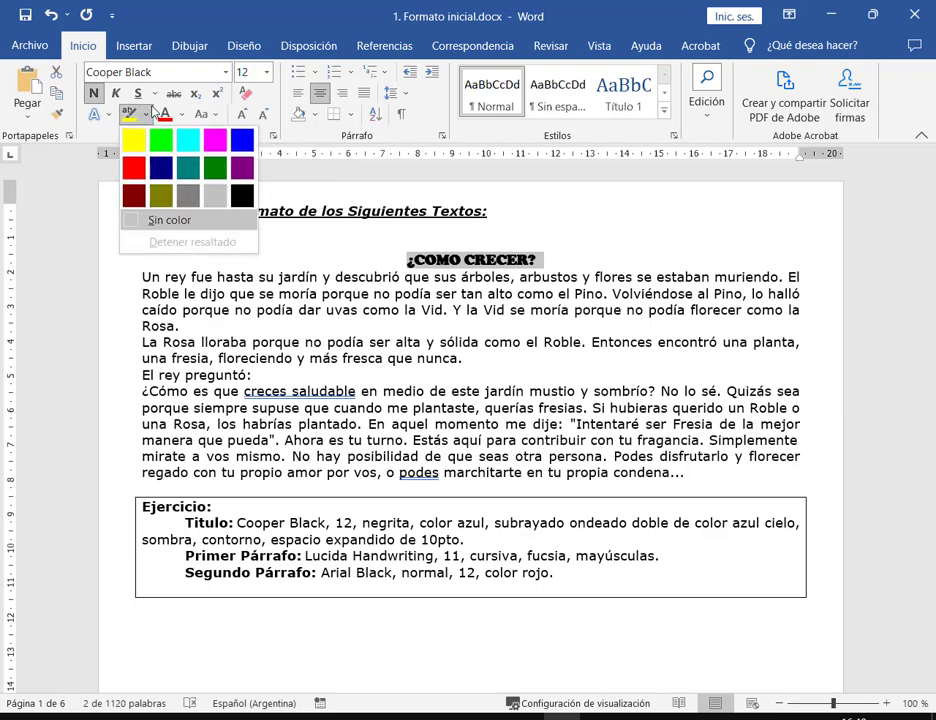
pyautogui.click(140, 144)
pyautogui.click(600, 274)
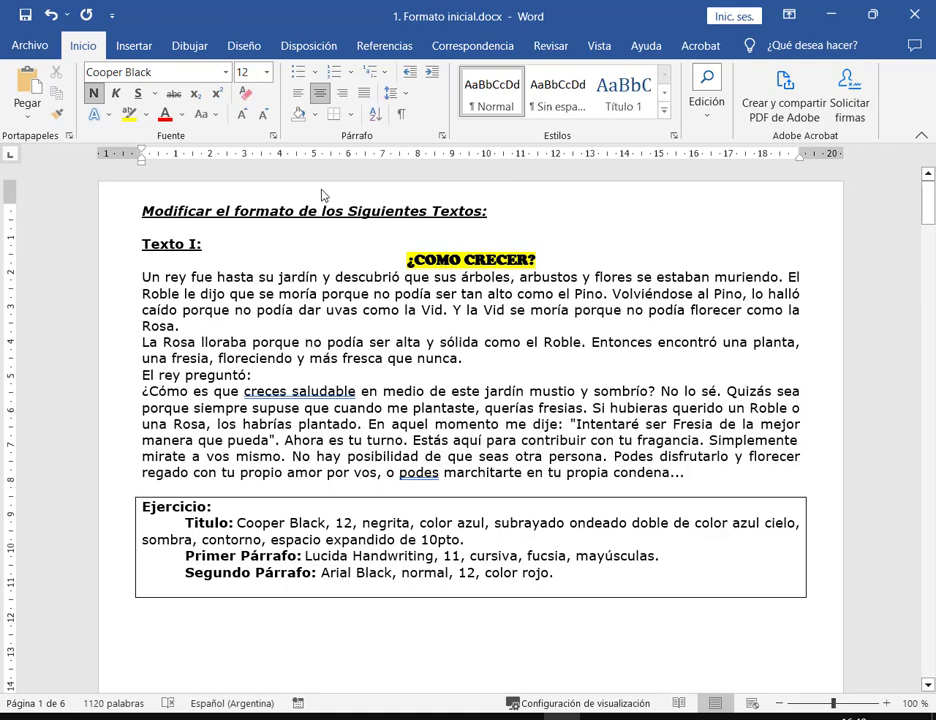
pyautogui.click(51, 15)
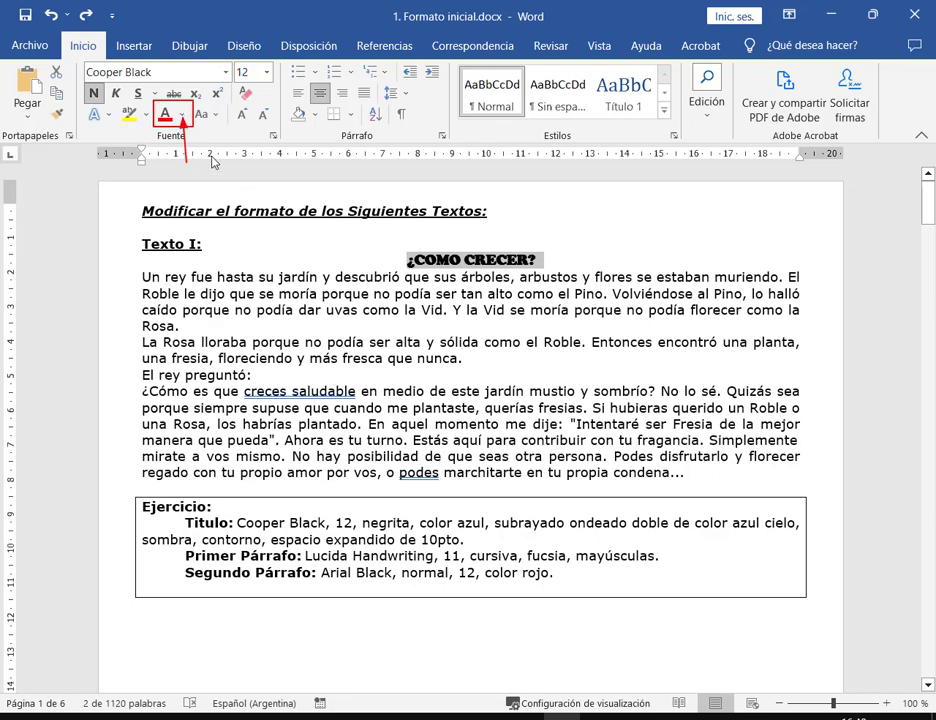
# Set the font colour of the selected title ¿COMO CRECER? to the standard blue
pyautogui.click(182, 116)
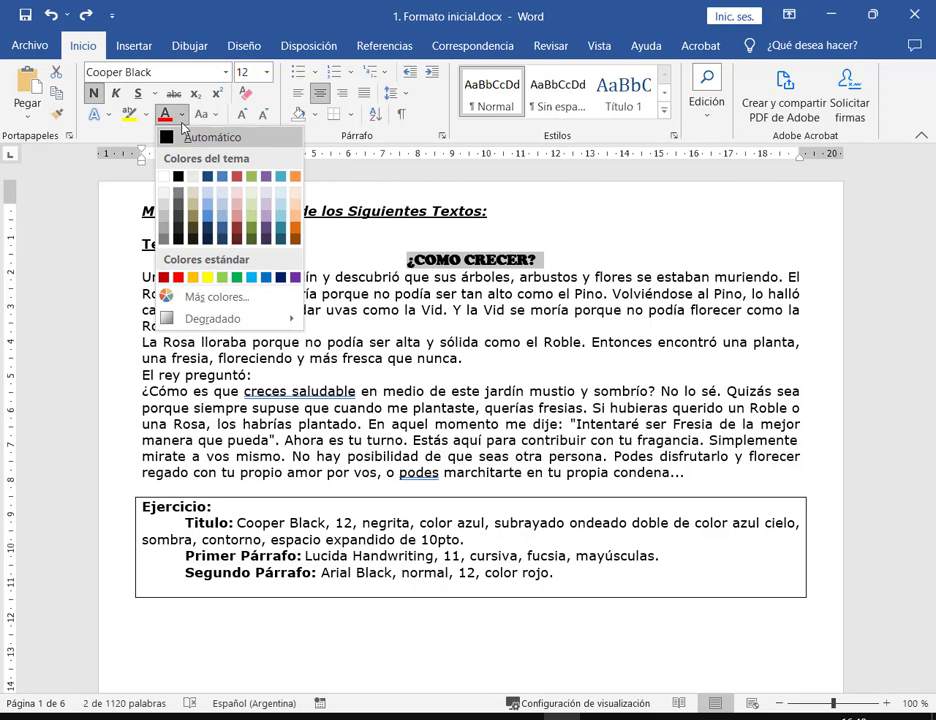
pyautogui.click(266, 278)
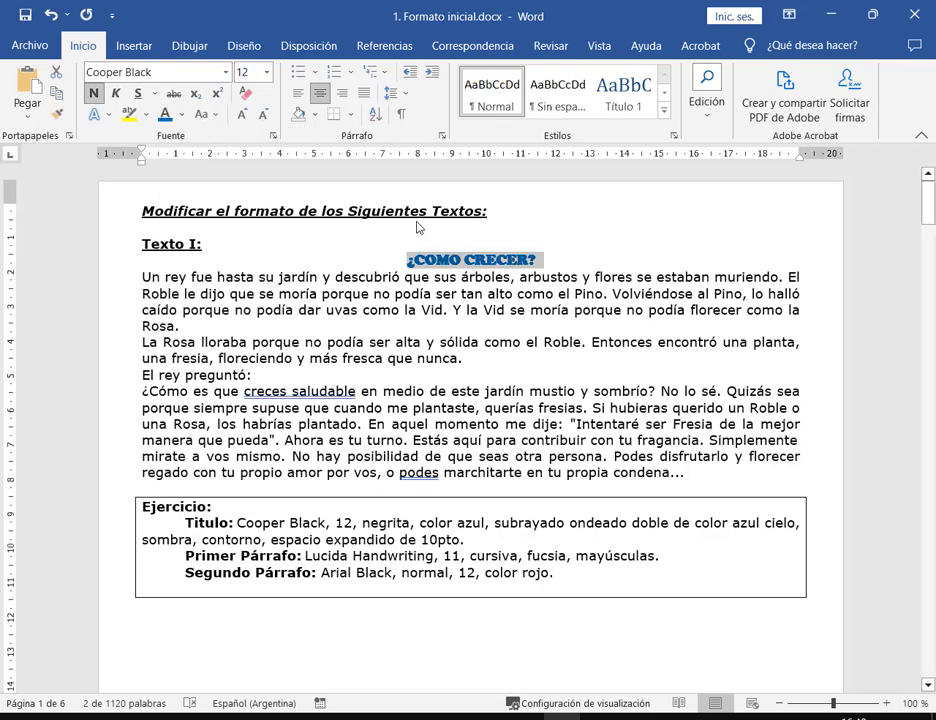
# Switch to the Google Meet call in the browser, check the students' latest chat messages, and return to the Word document
pyautogui.moveTo(188, 708)
pyautogui.click(70, 460)
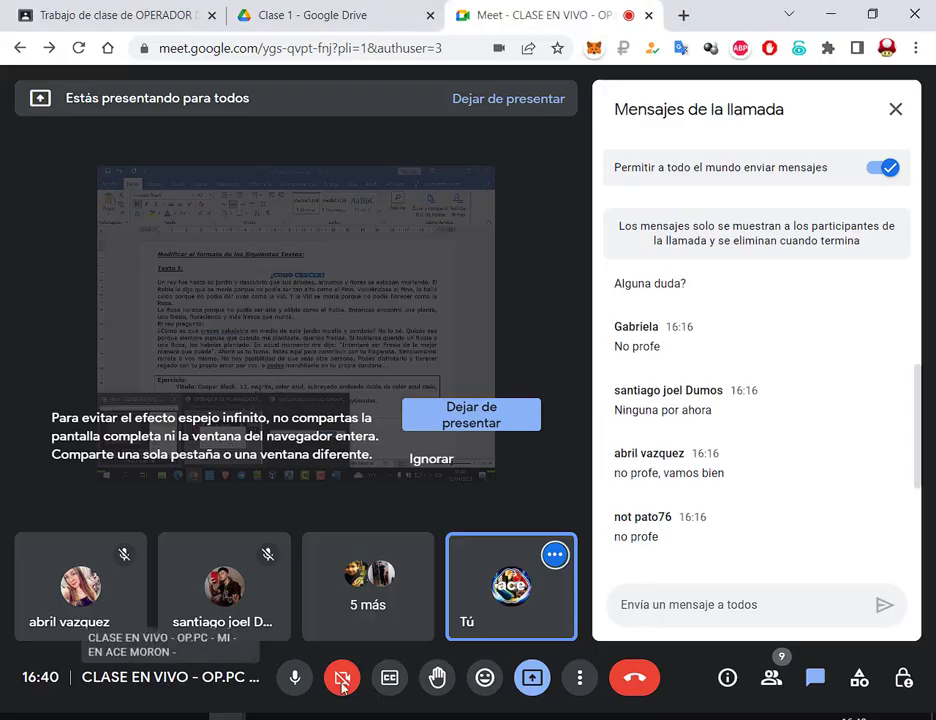
pyautogui.scroll(-3, 838, 538)
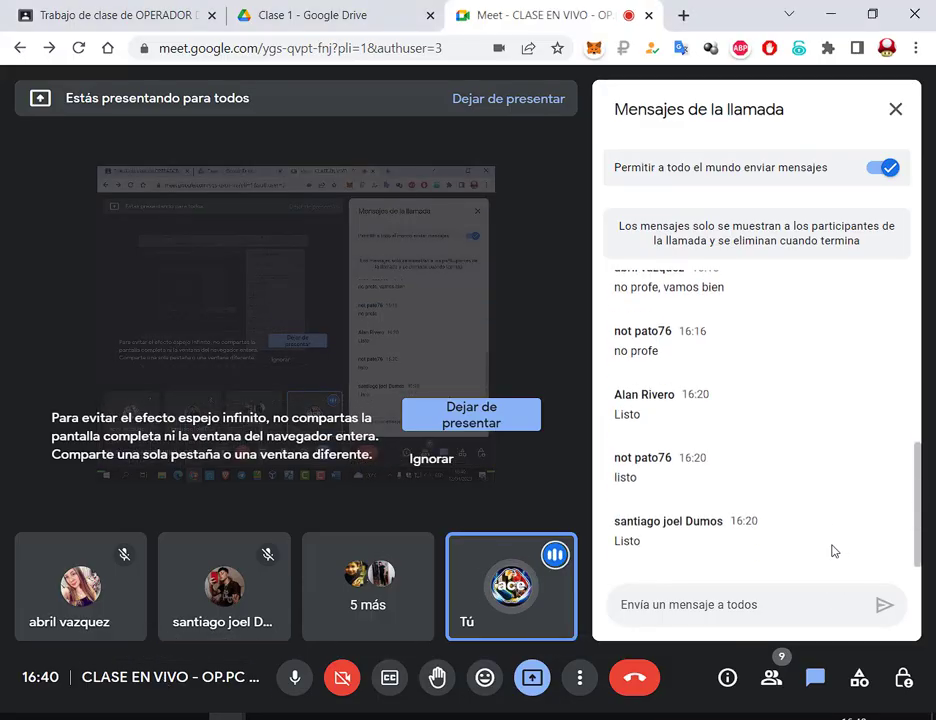
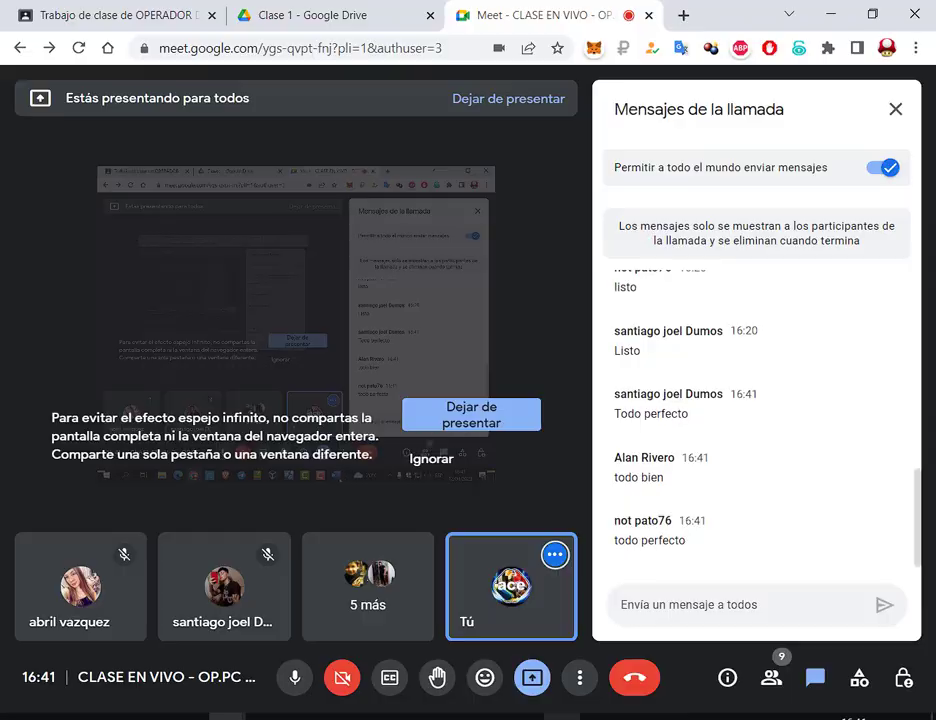
pyautogui.hotkey('alt', 'Tab')
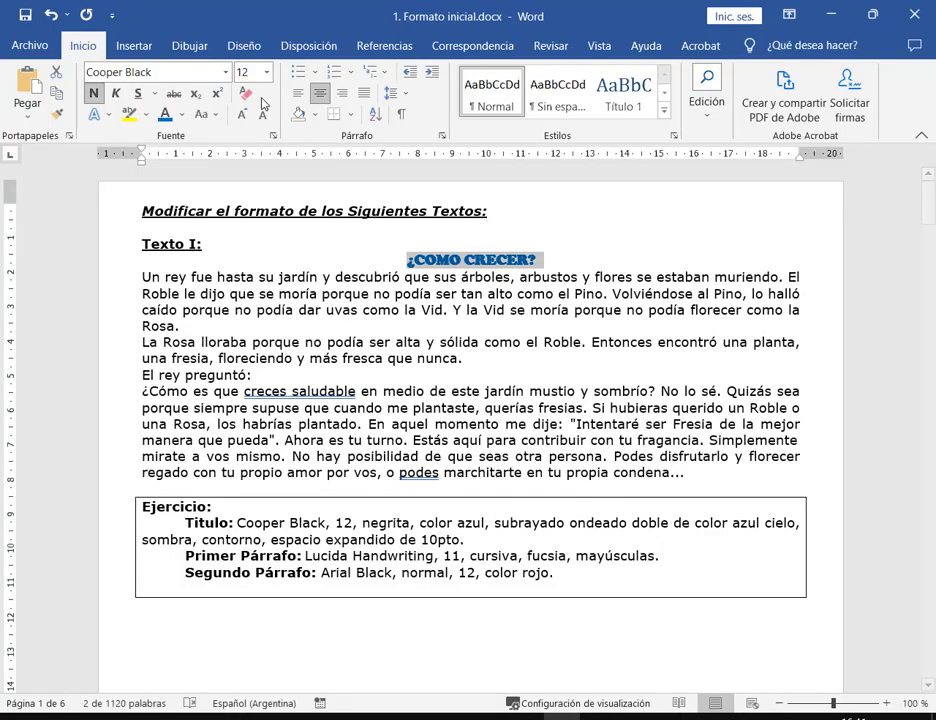
# Examine the custom font colours with the RGB and HSL models and the standard colour honeycomb, and cancel without choosing a colour
pyautogui.click(182, 116)
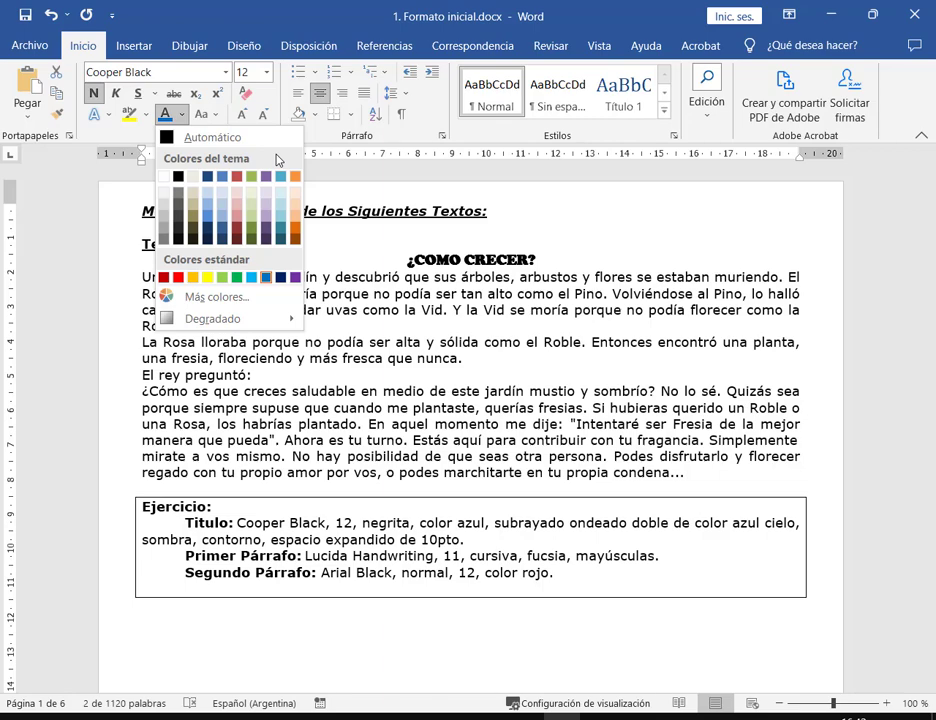
pyautogui.click(209, 303)
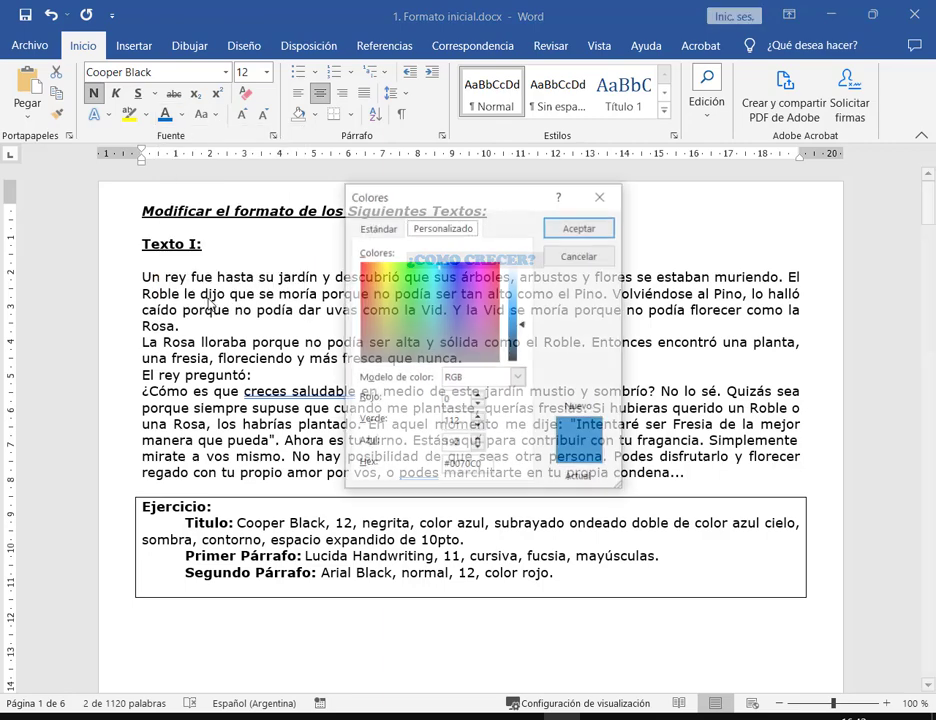
pyautogui.moveTo(460, 186); pyautogui.dragTo(491, 145)
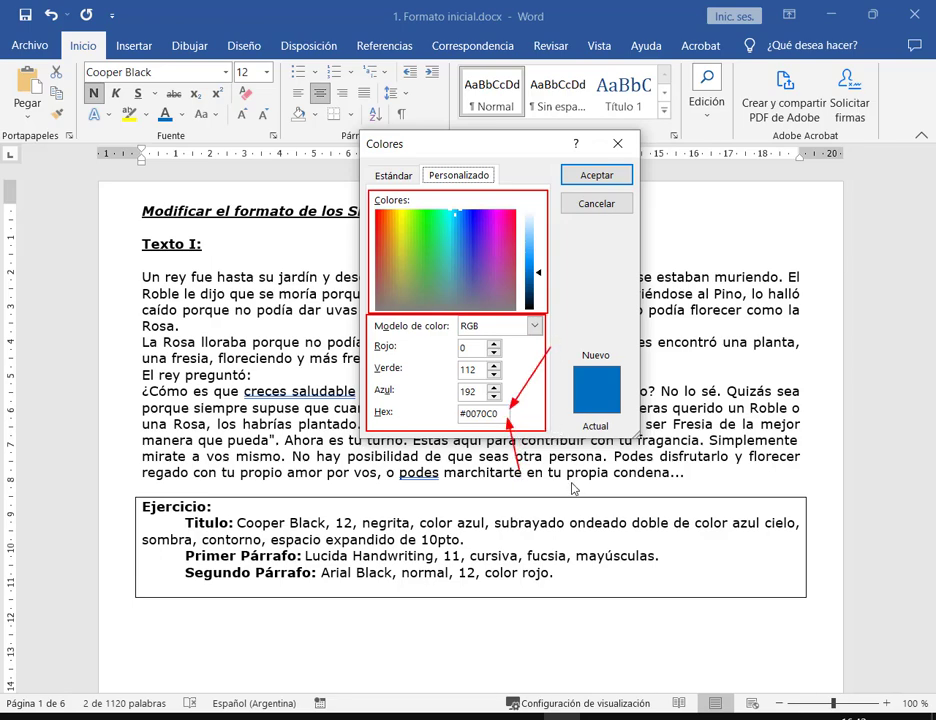
pyautogui.click(534, 328)
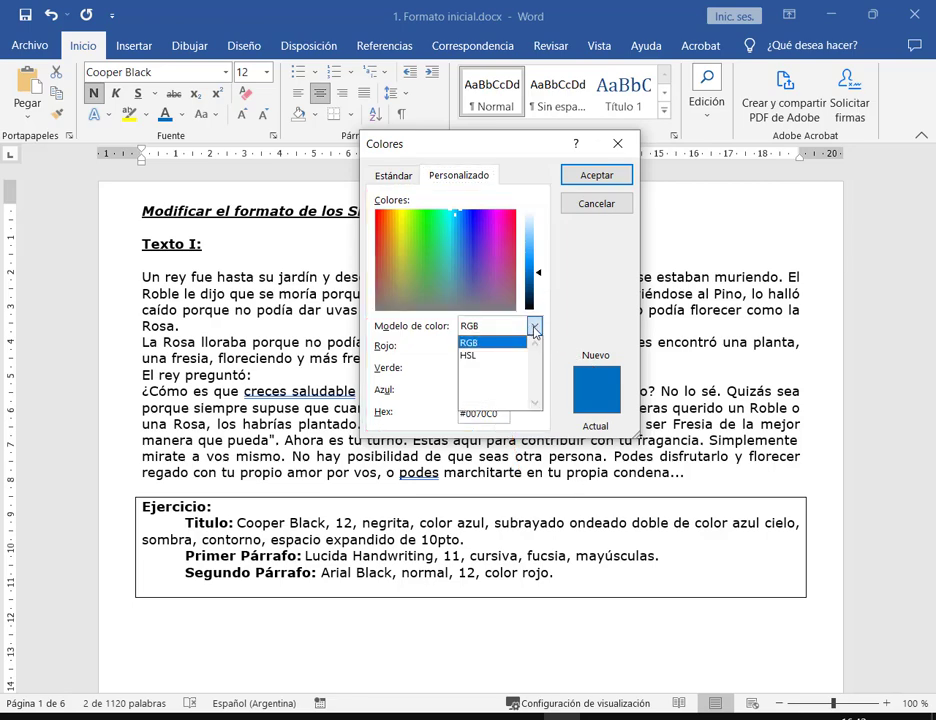
pyautogui.click(534, 328)
pyautogui.click(535, 328)
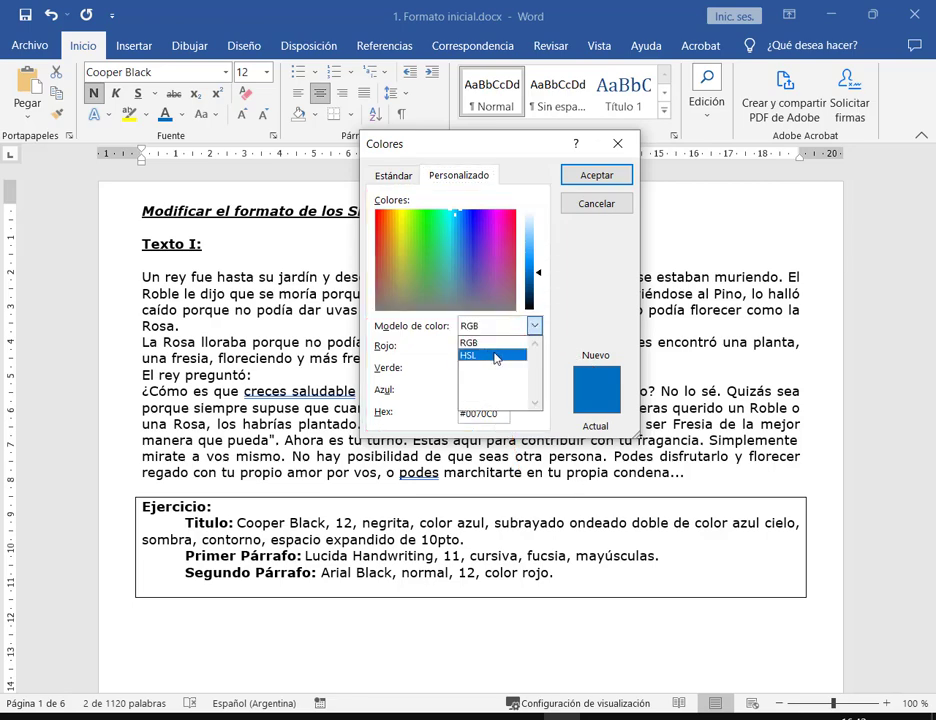
pyautogui.click(482, 355)
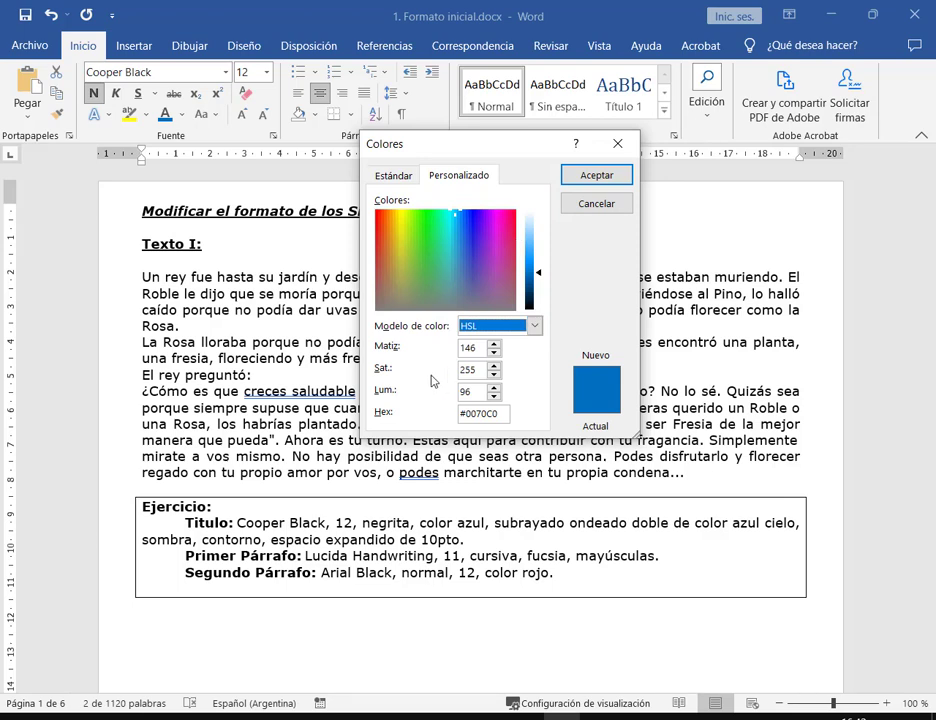
pyautogui.click(535, 327)
pyautogui.click(490, 343)
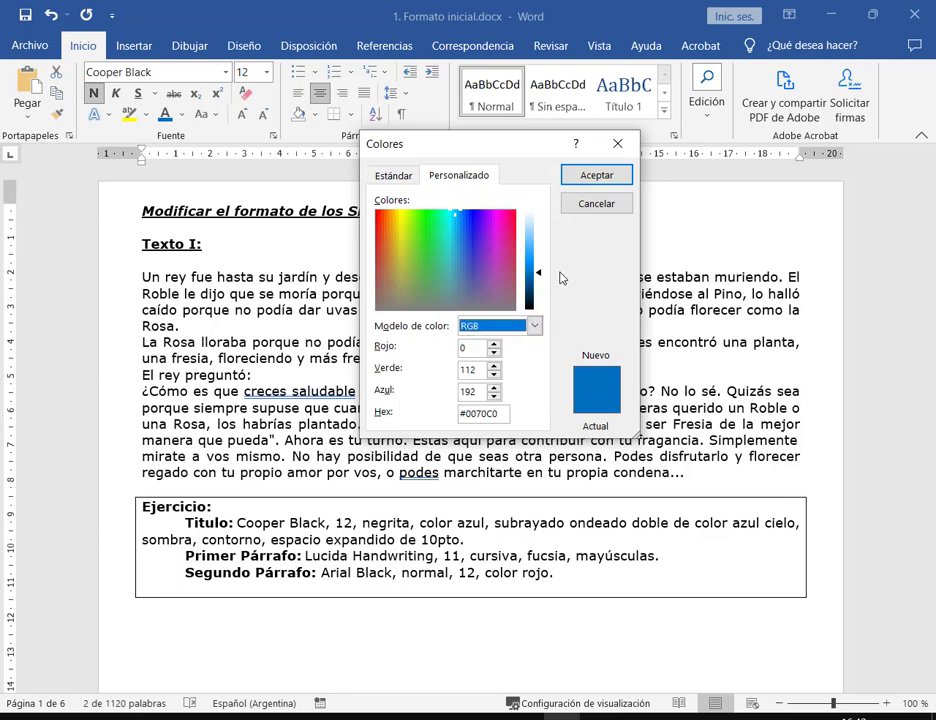
pyautogui.click(396, 179)
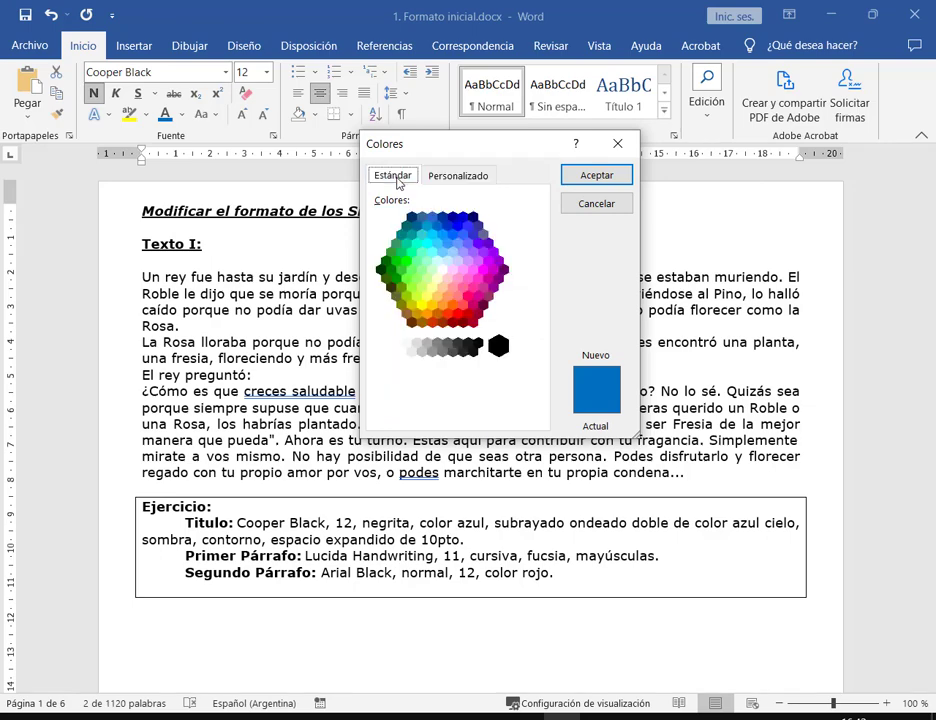
pyautogui.click(620, 203)
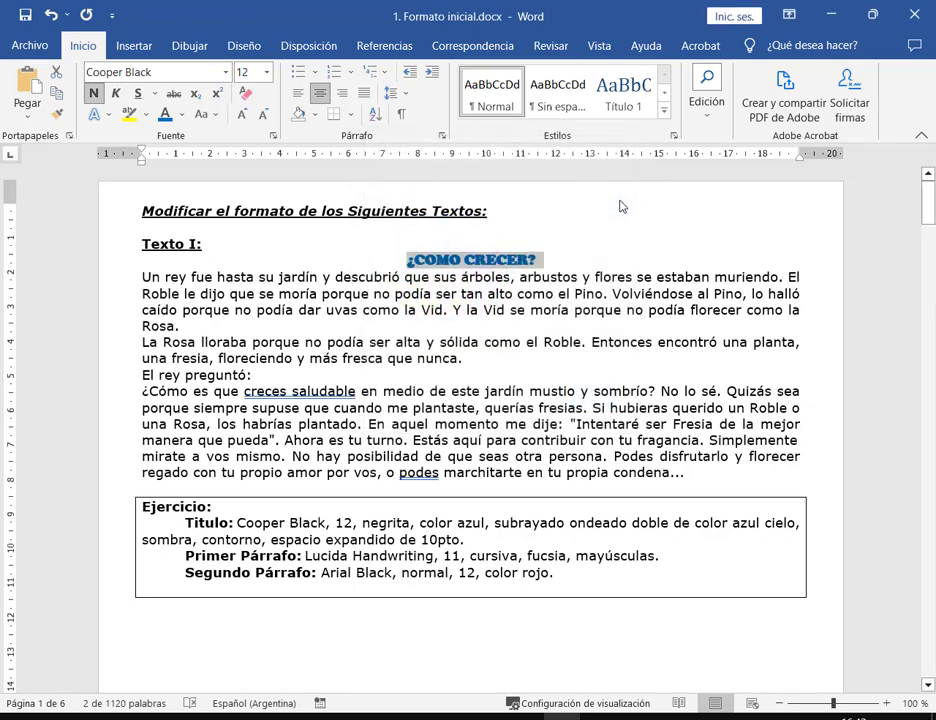
# Set the selected title's font colour to standard yellow and, among the additional standard colours, try white before picking yellow again
pyautogui.click(183, 116)
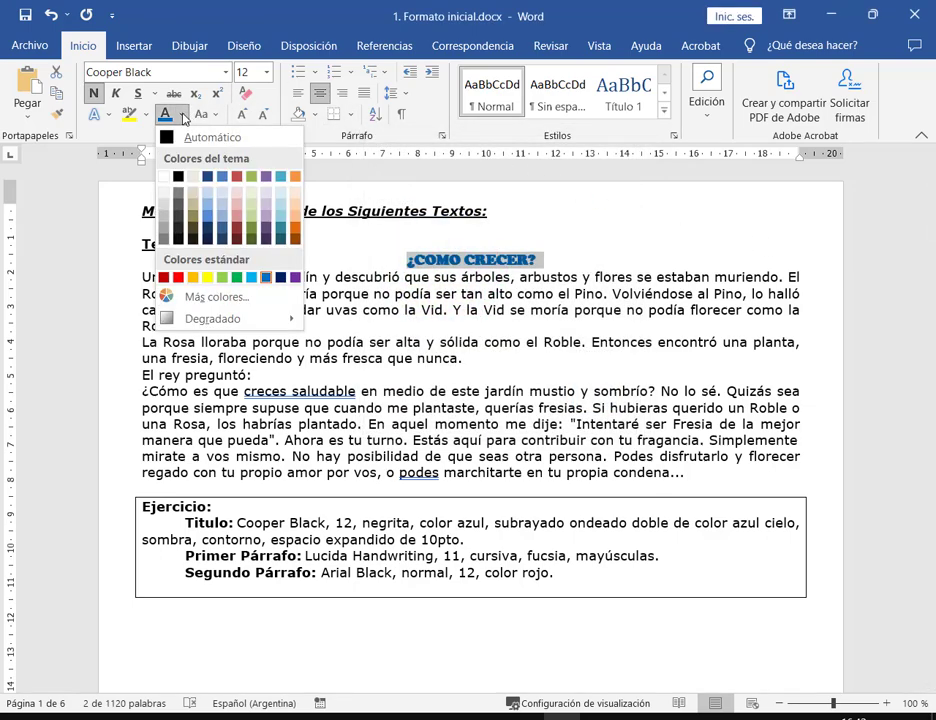
pyautogui.click(214, 277)
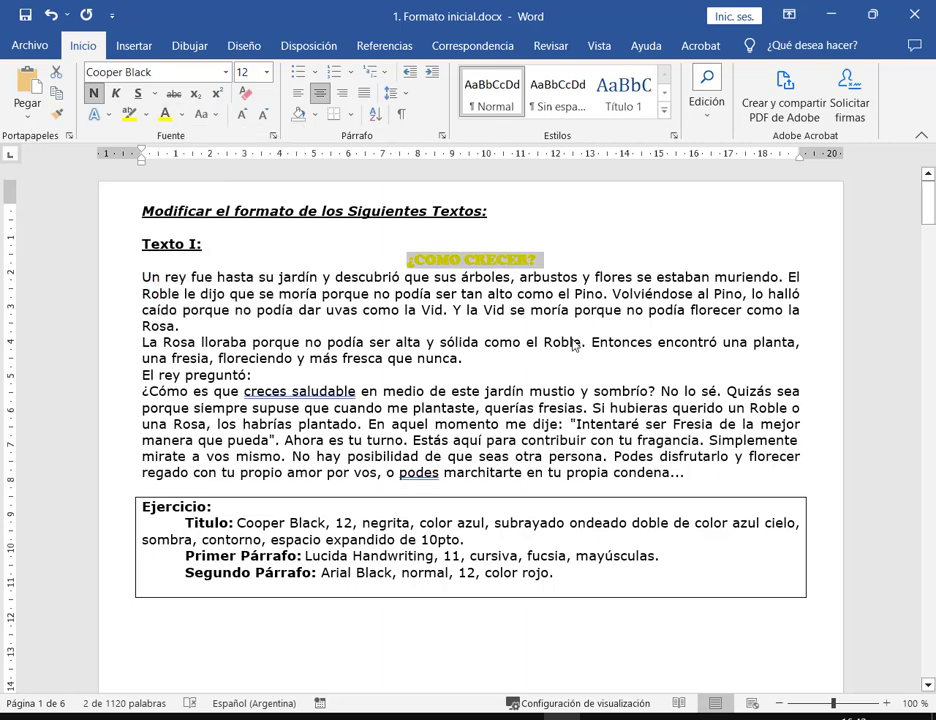
pyautogui.click(183, 116)
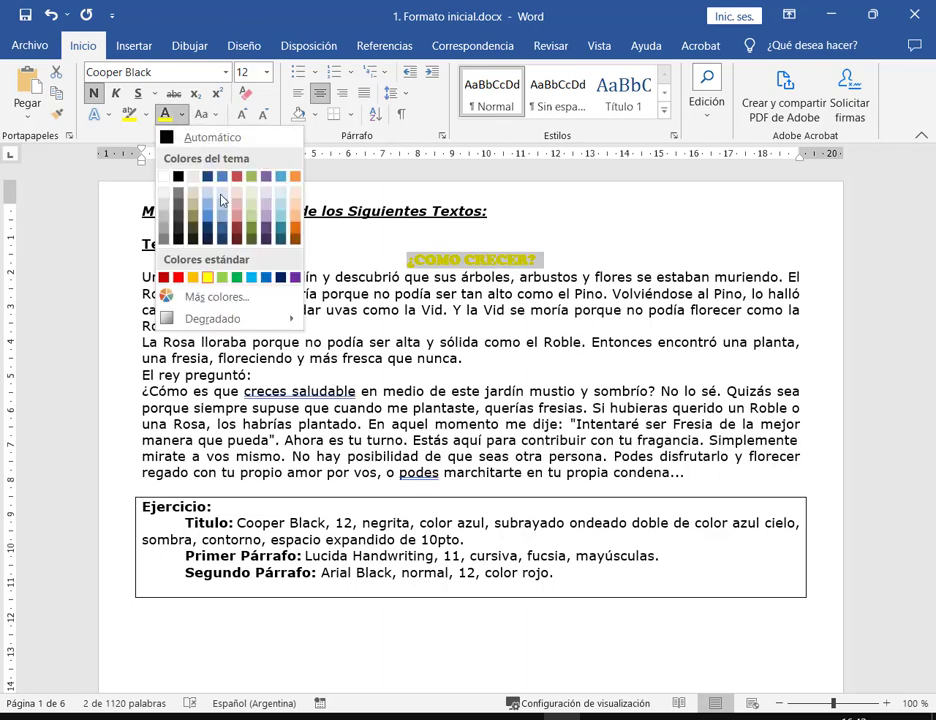
pyautogui.click(216, 297)
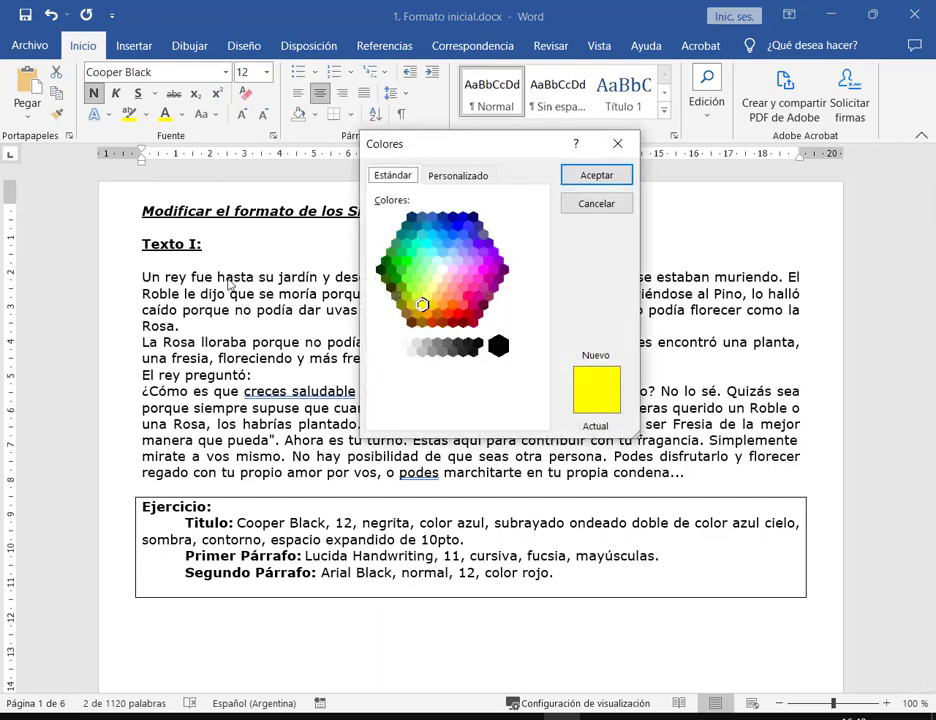
pyautogui.click(455, 175)
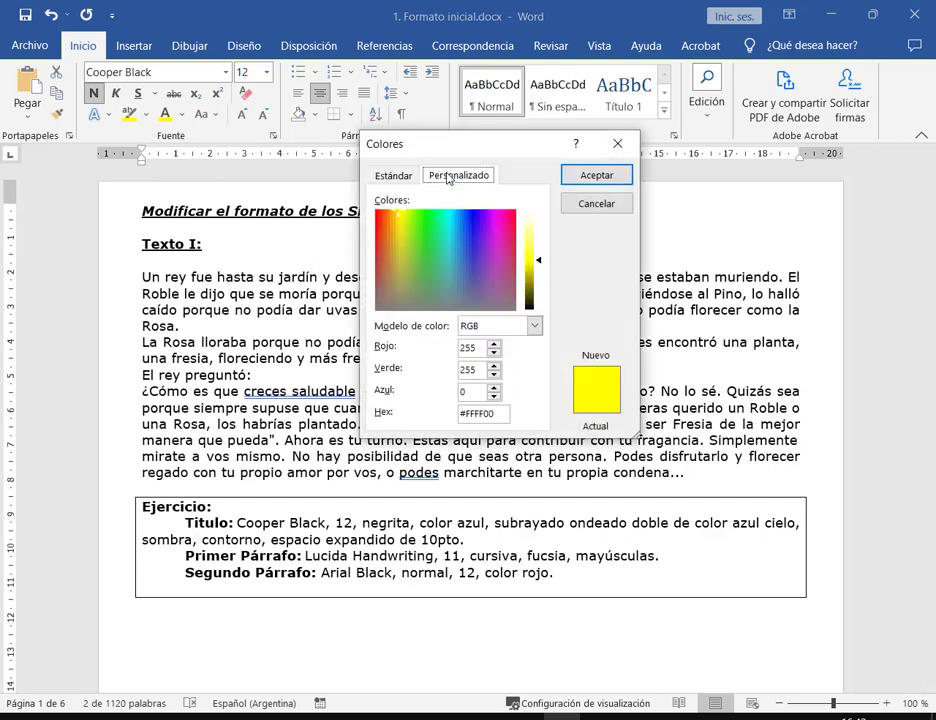
pyautogui.click(395, 175)
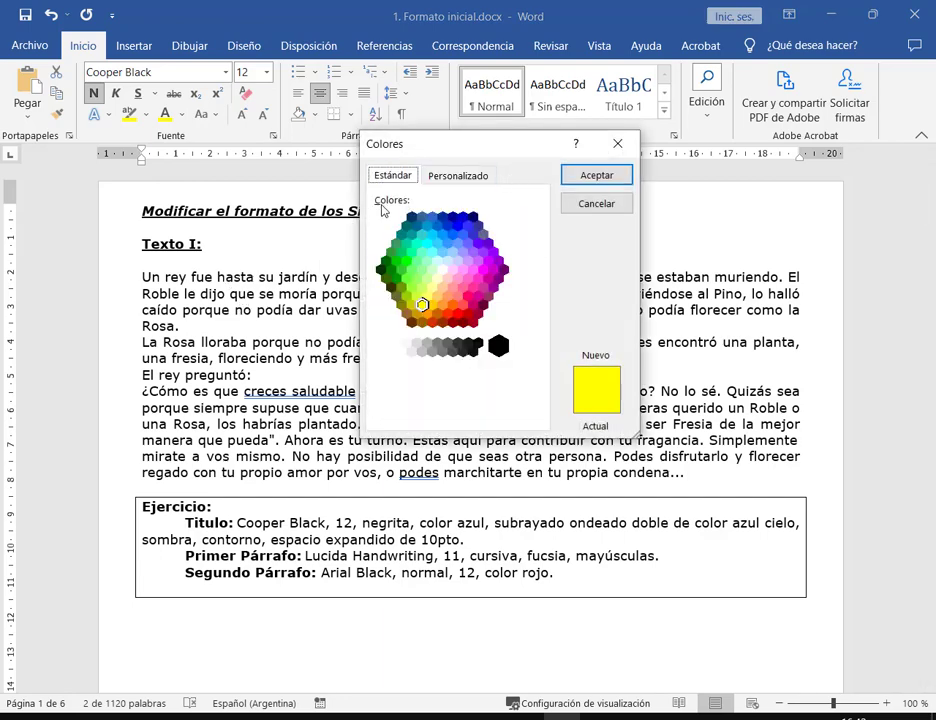
pyautogui.click(437, 279)
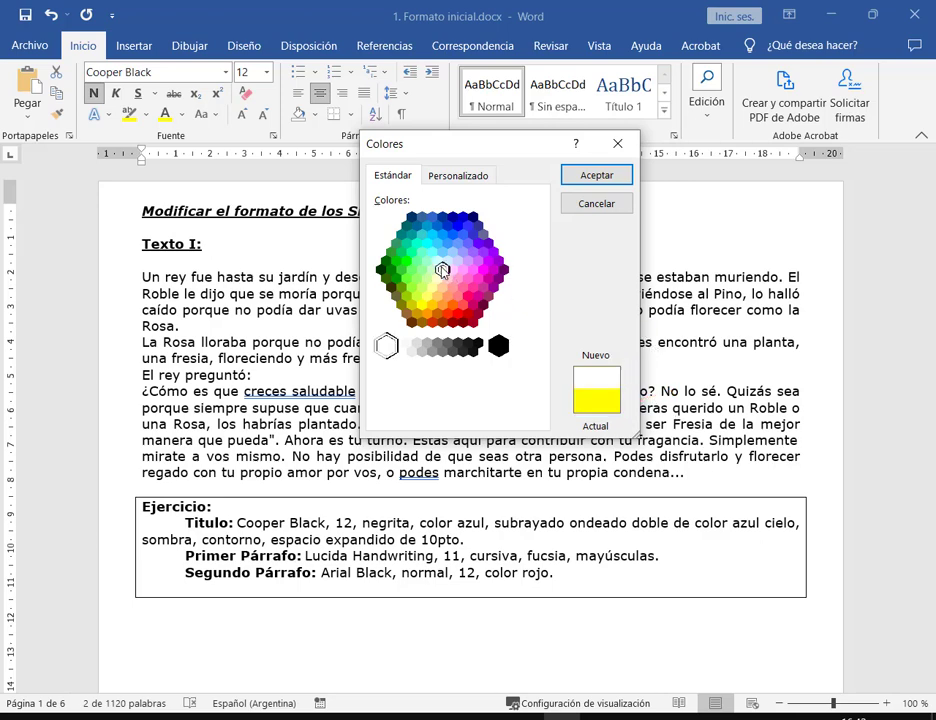
pyautogui.click(421, 305)
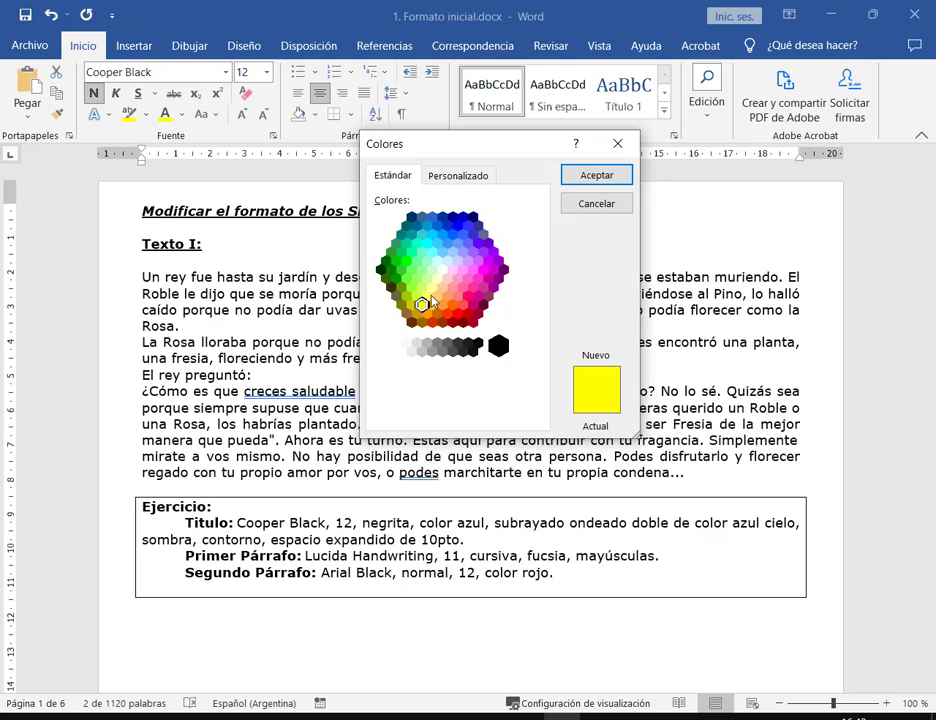
# Lighten the yellow and shift its hue to the custom colour RGB 253, 208, 65 (#FDD041), and apply it to the selected title
pyautogui.click(459, 177)
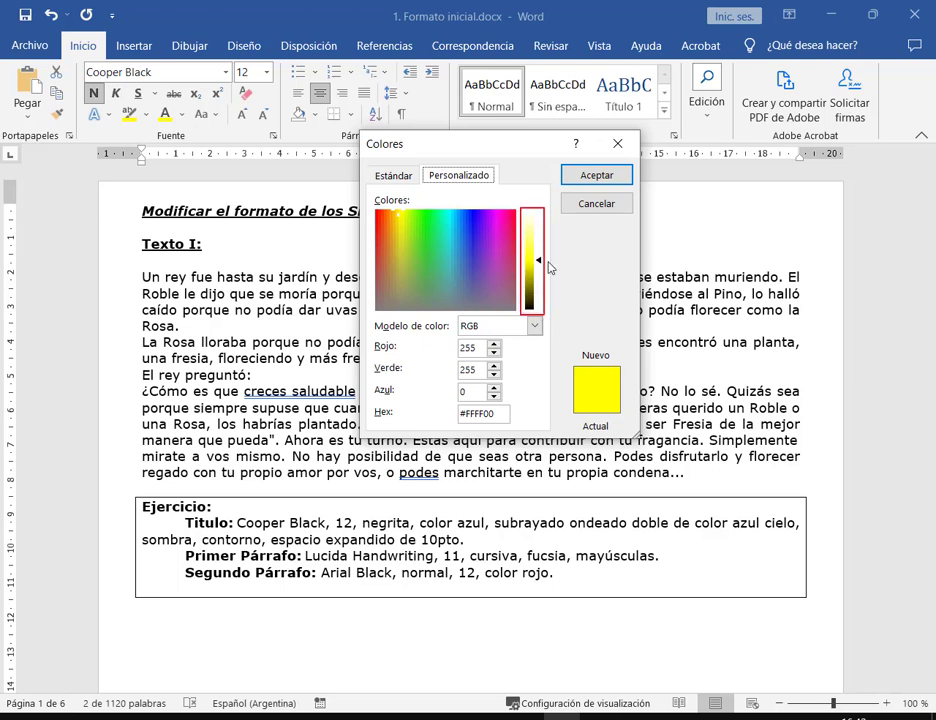
pyautogui.moveTo(542, 263)
pyautogui.mouseDown()
pyautogui.moveTo(542, 236)
pyautogui.moveTo(547, 270)
pyautogui.moveTo(539, 254)
pyautogui.mouseUp()
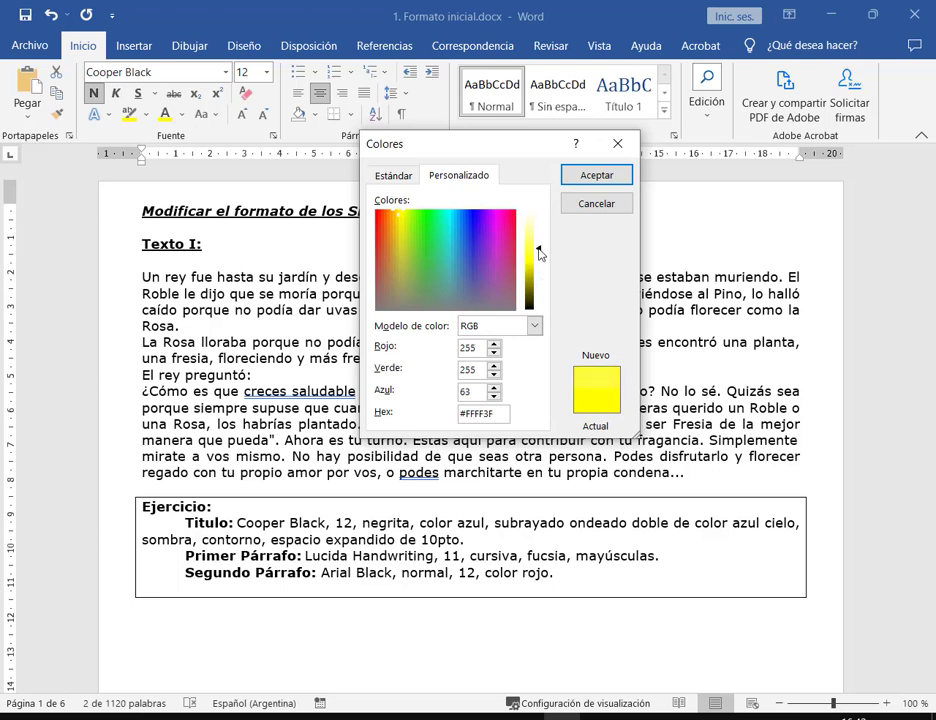
pyautogui.click(400, 213)
pyautogui.click(397, 212)
pyautogui.click(398, 215)
pyautogui.moveTo(399, 218); pyautogui.dragTo(393, 217)
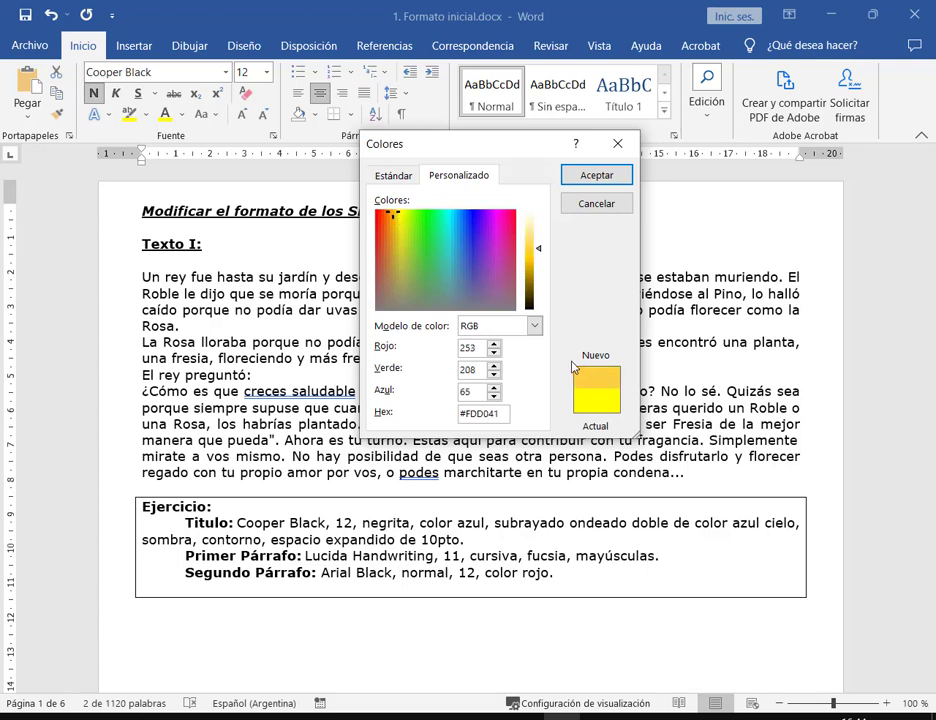
pyautogui.moveTo(571, 362); pyautogui.dragTo(631, 399)
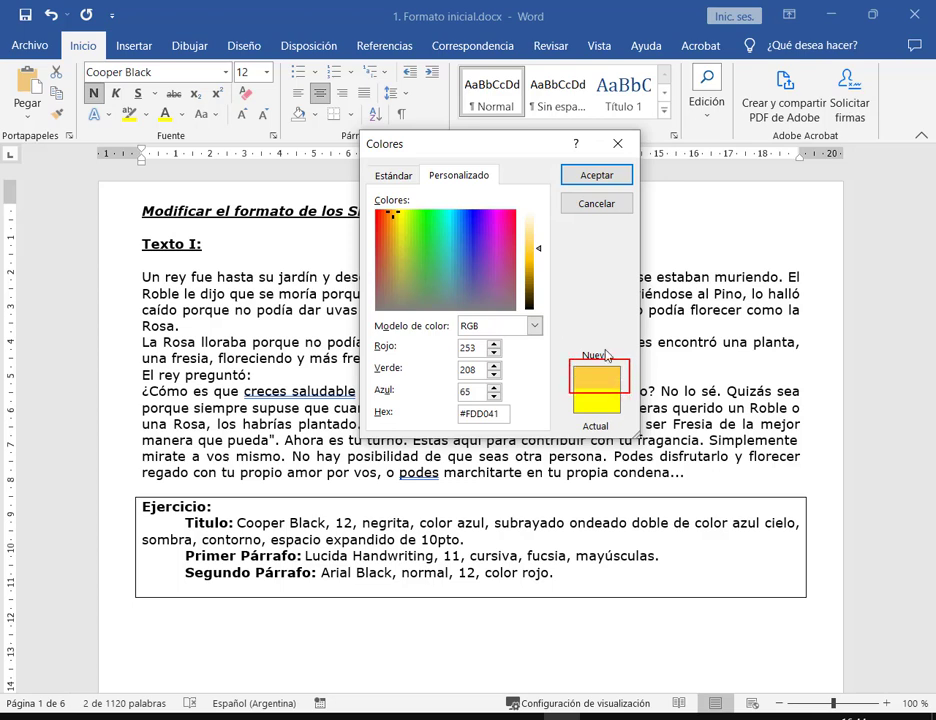
pyautogui.moveTo(641, 331); pyautogui.dragTo(622, 366)
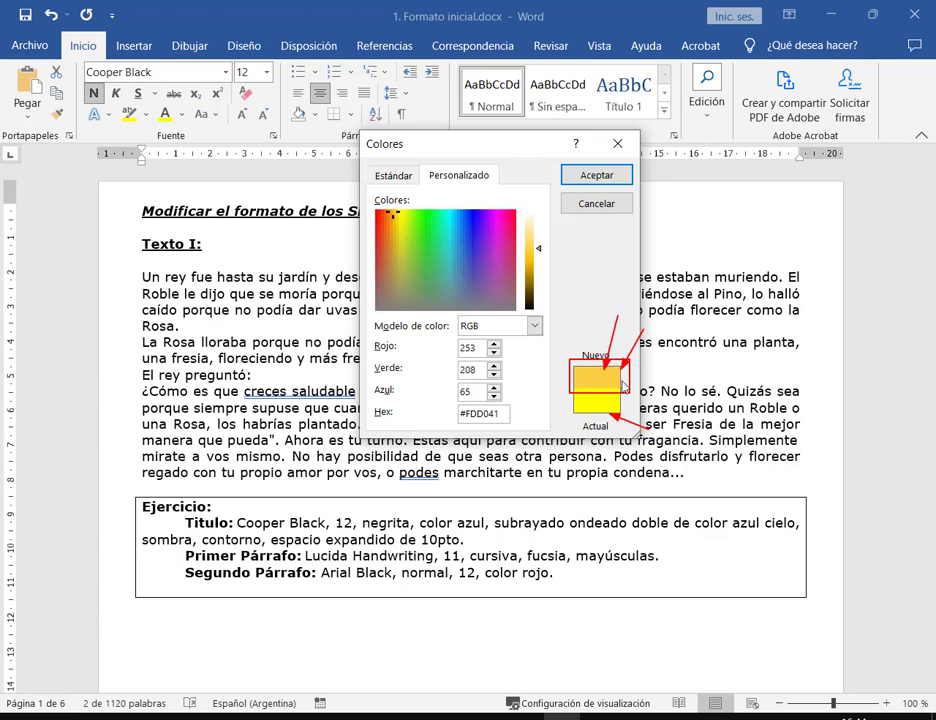
pyautogui.click(597, 175)
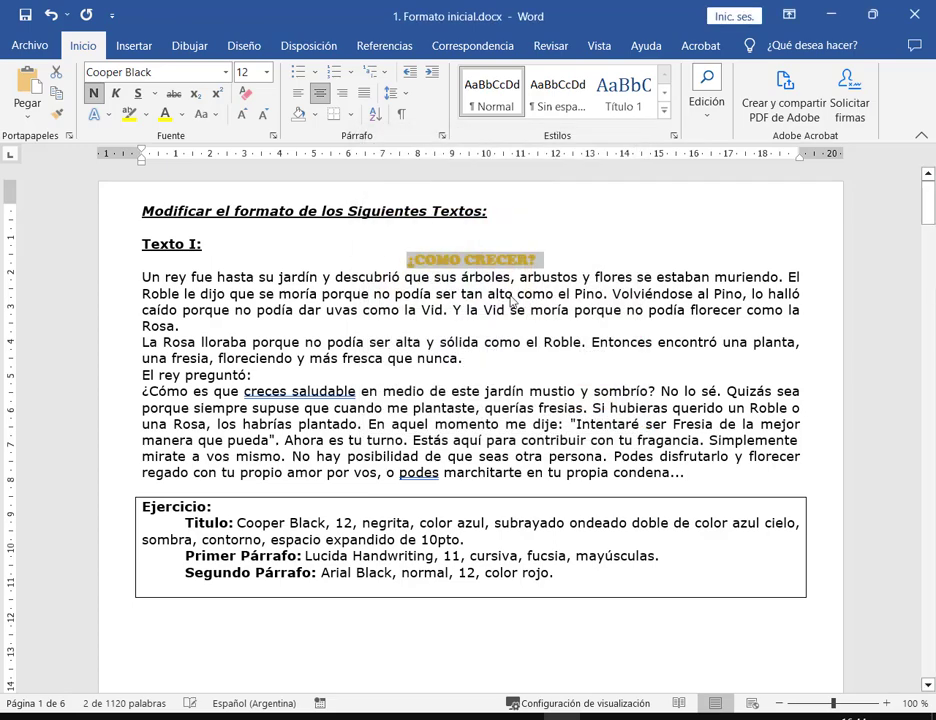
# Try a purple from the standard colours for the title's font, darken it to RGB 107, 33, 255 (#6B21FF), and cancel
pyautogui.click(577, 277)
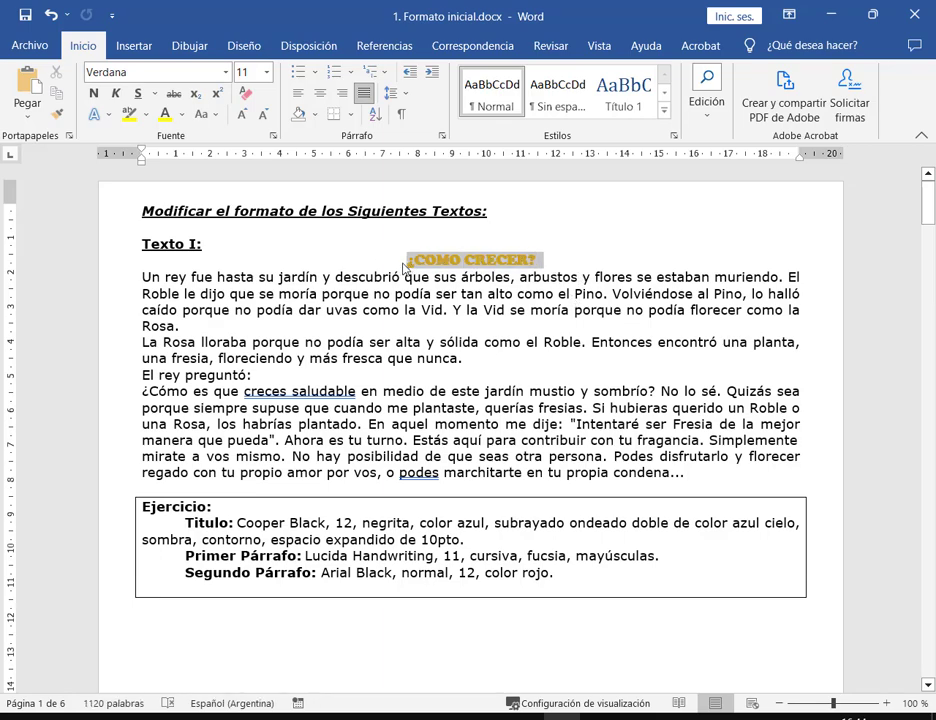
pyautogui.tripleClick(368, 259)
pyautogui.click(183, 115)
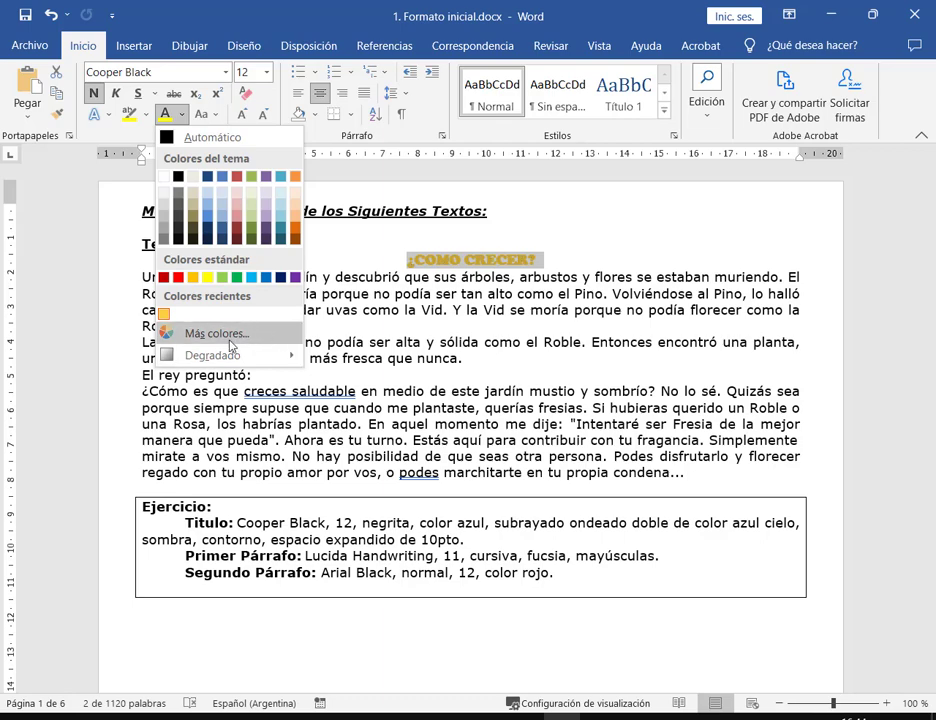
pyautogui.press('Escape')
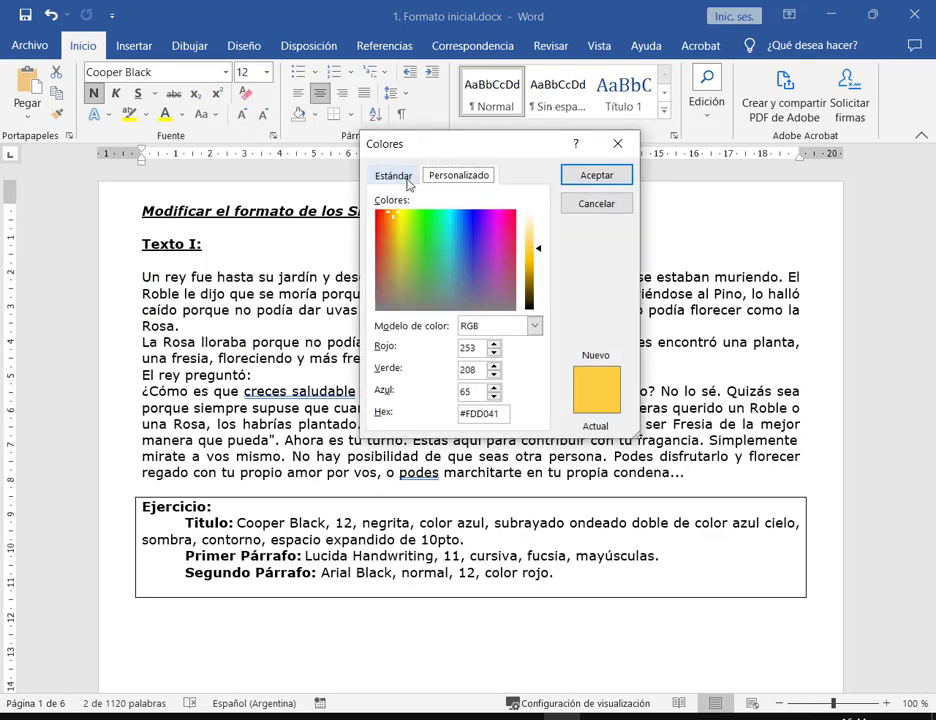
pyautogui.click(392, 176)
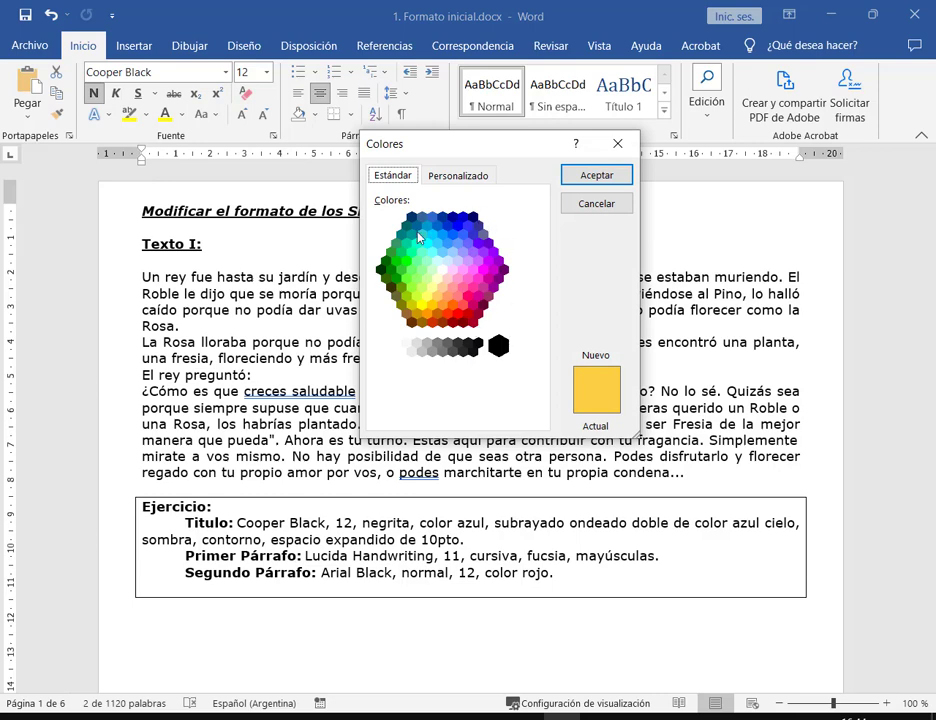
pyautogui.click(475, 255)
pyautogui.click(485, 178)
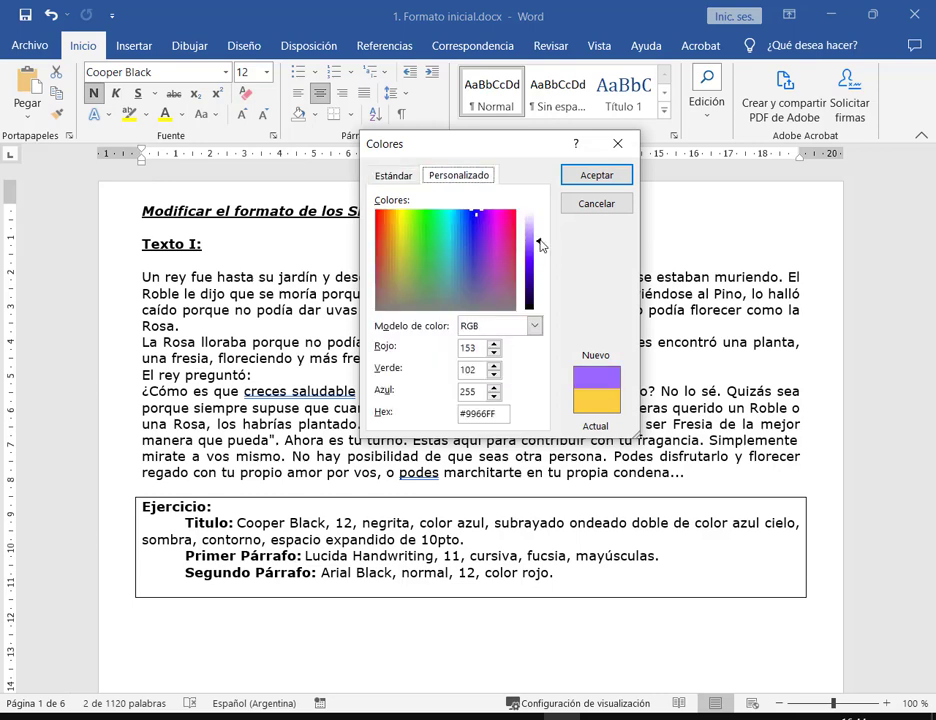
pyautogui.moveTo(540, 245)
pyautogui.mouseDown()
pyautogui.moveTo(540, 237)
pyautogui.moveTo(540, 254)
pyautogui.mouseUp()
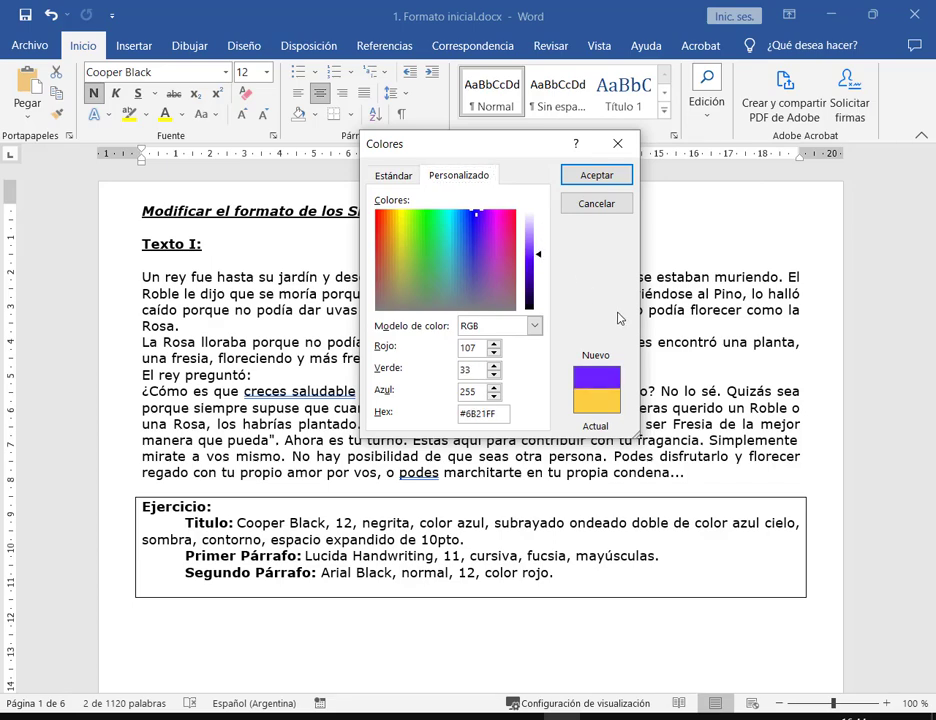
pyautogui.click(597, 204)
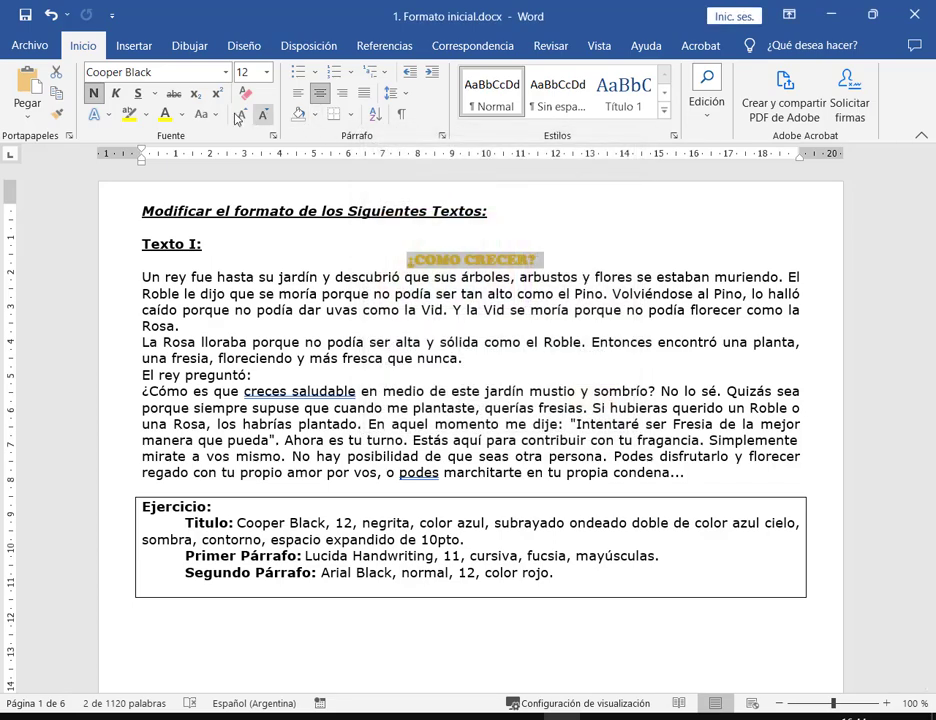
# Set the font colour of the selected title ¿COMO CRECER? to standard blue
pyautogui.click(183, 119)
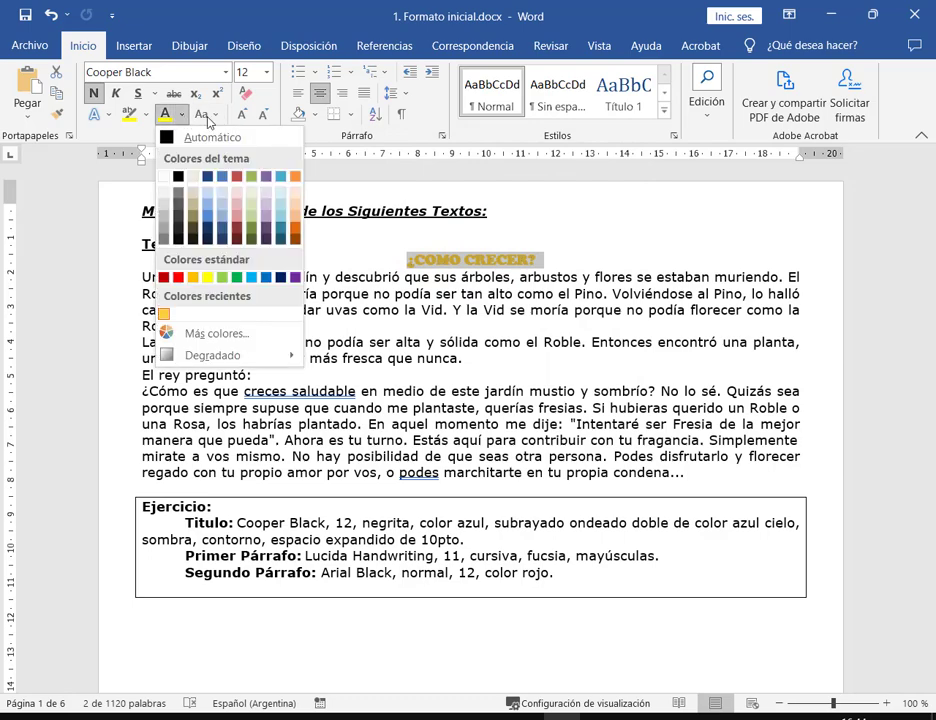
pyautogui.click(267, 278)
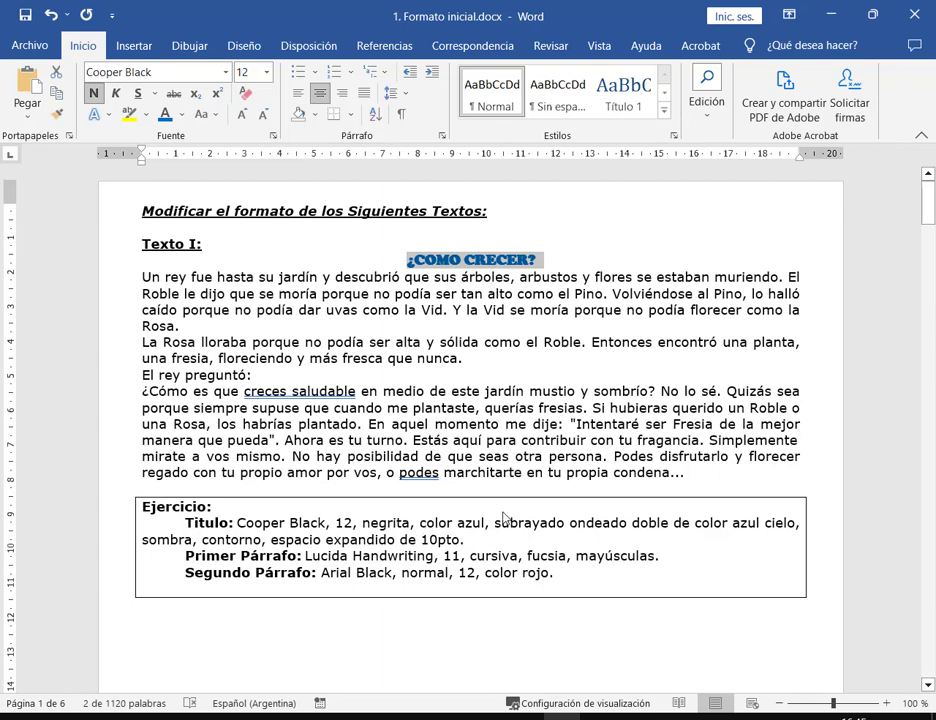
pyautogui.moveTo(494, 512)
pyautogui.mouseDown()
pyautogui.moveTo(673, 546)
pyautogui.moveTo(802, 541)
pyautogui.mouseUp()
pyautogui.click(155, 94)
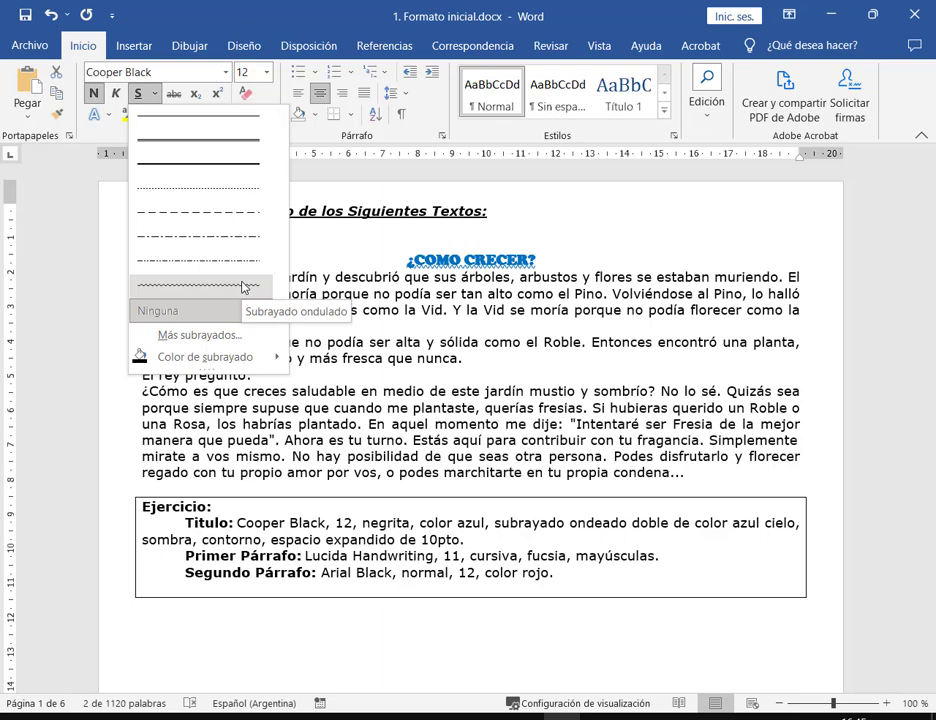
pyautogui.click(199, 335)
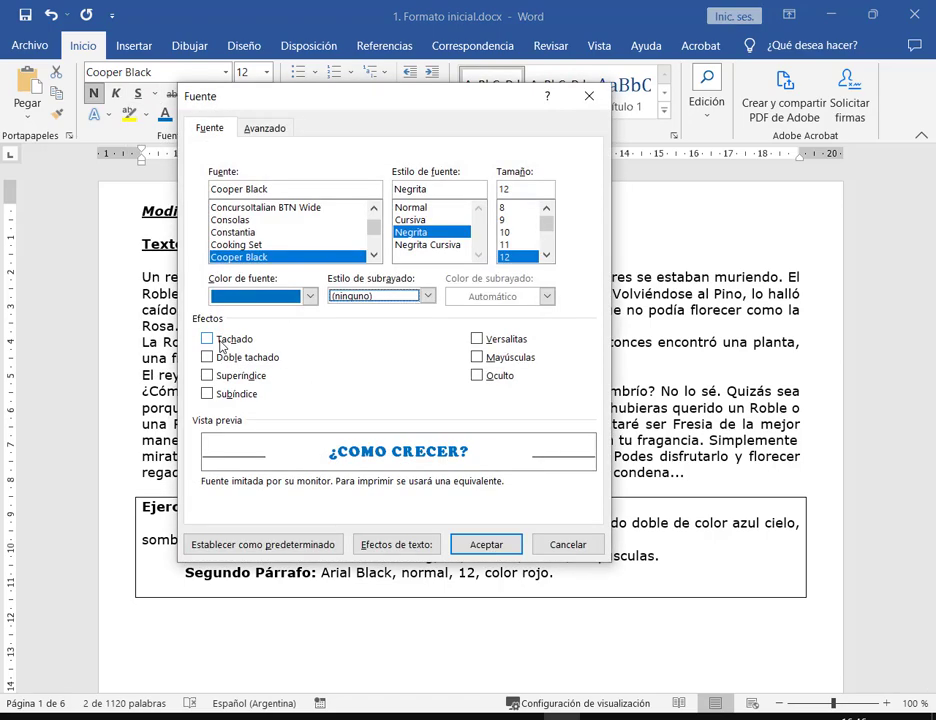
pyautogui.moveTo(401, 95)
pyautogui.mouseDown()
pyautogui.moveTo(568, 140)
pyautogui.moveTo(510, 48)
pyautogui.moveTo(529, 88)
pyautogui.moveTo(347, 93)
pyautogui.moveTo(359, 102)
pyautogui.mouseUp()
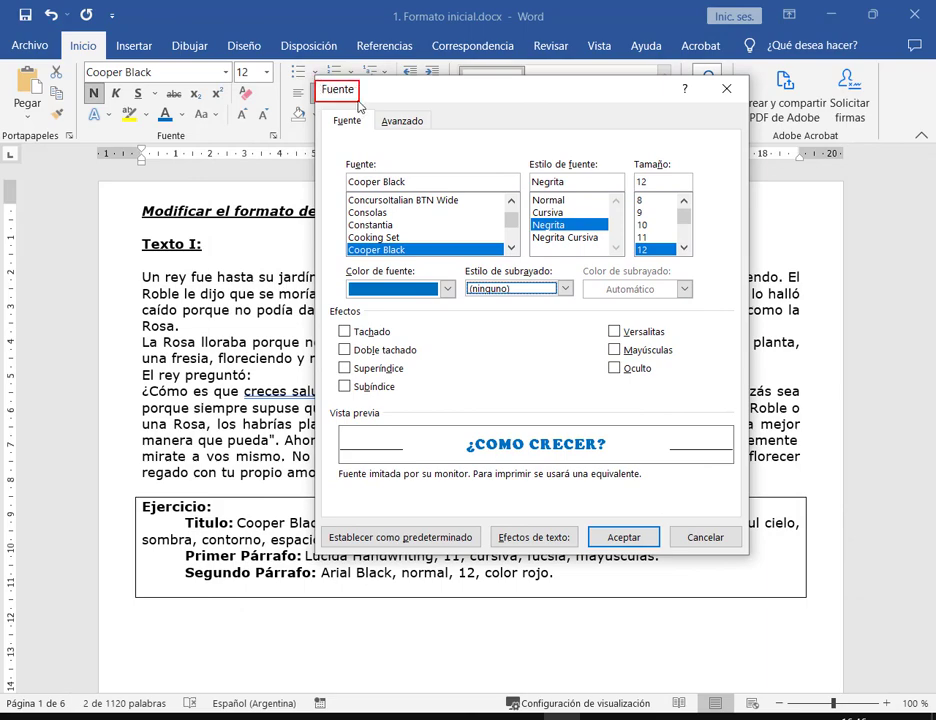
pyautogui.click(727, 92)
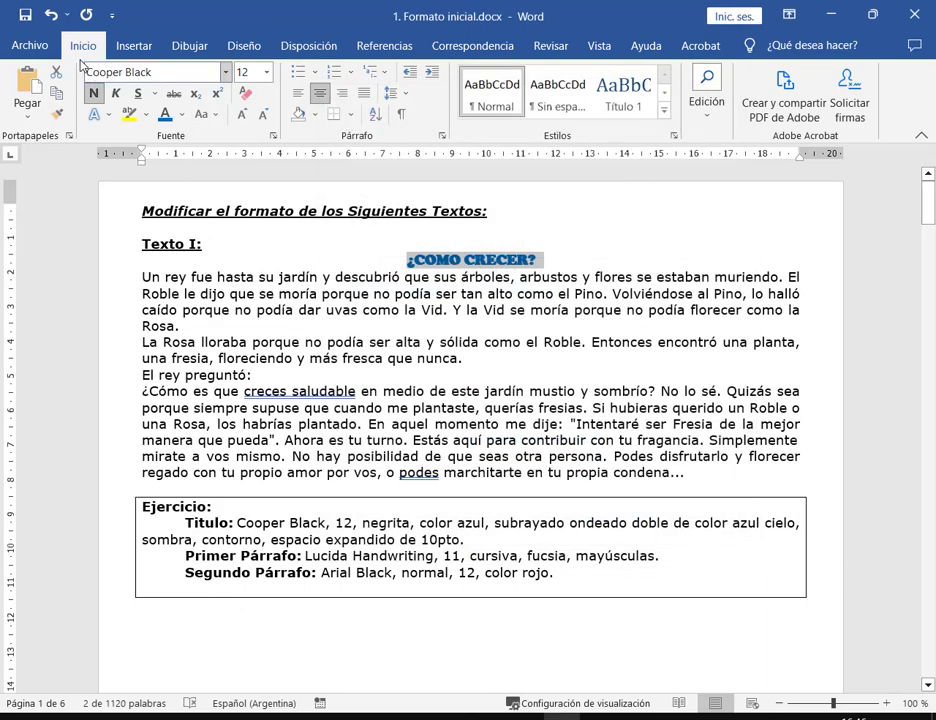
pyautogui.moveTo(78, 60)
pyautogui.mouseDown()
pyautogui.moveTo(292, 155)
pyautogui.moveTo(279, 143)
pyautogui.moveTo(274, 215)
pyautogui.mouseUp()
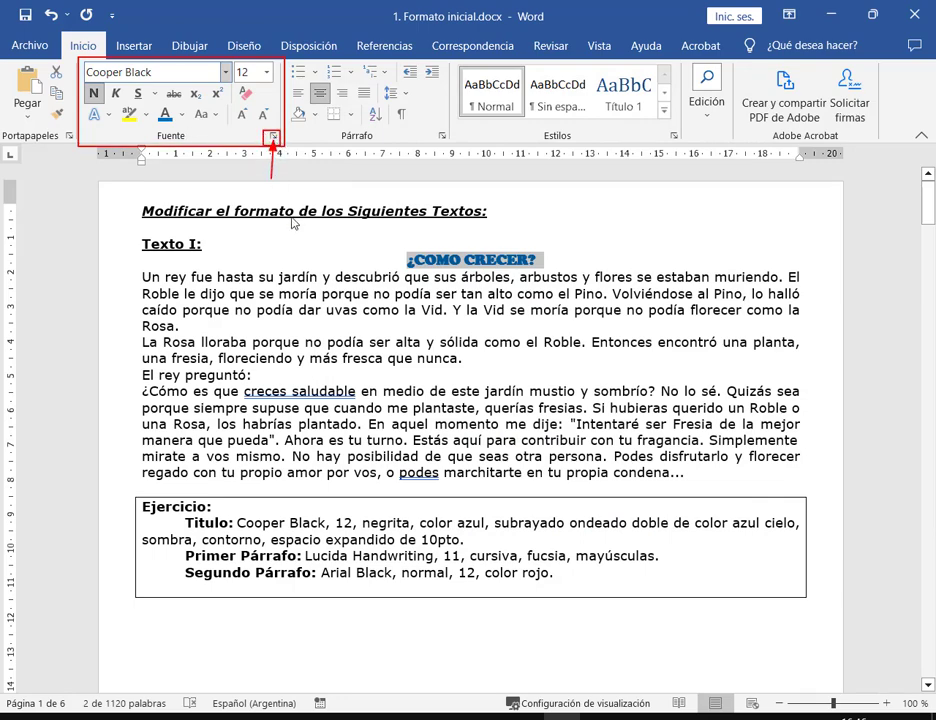
pyautogui.press('Escape')
# Choose the double wavy underline style for the selected title in the Font dialog
pyautogui.click(273, 135)
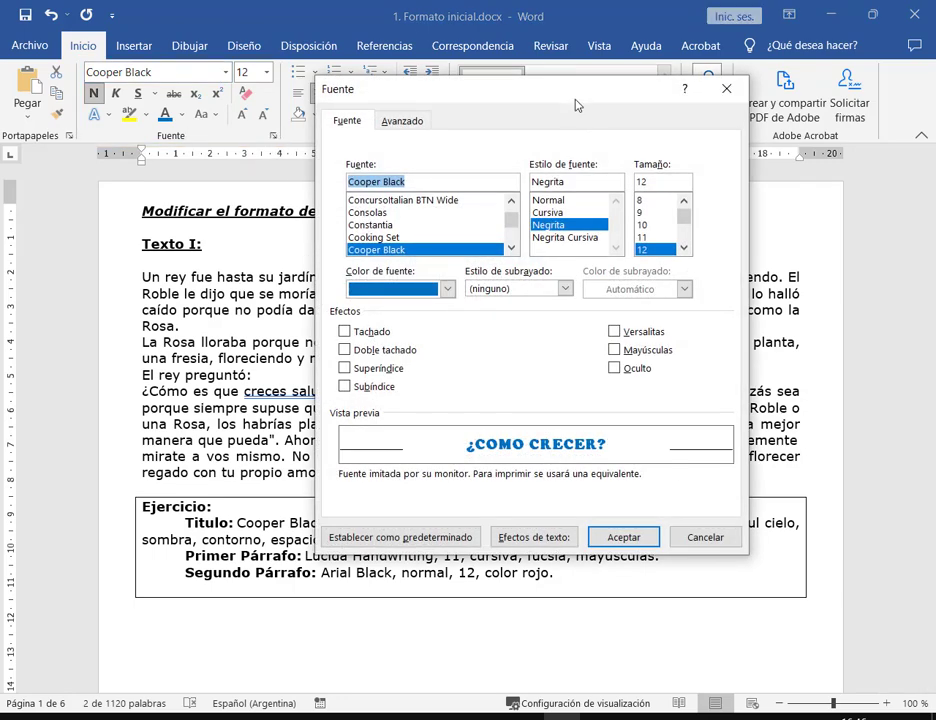
pyautogui.moveTo(574, 104)
pyautogui.mouseDown()
pyautogui.moveTo(643, 104)
pyautogui.moveTo(434, 79)
pyautogui.moveTo(270, 159)
pyautogui.moveTo(320, 97)
pyautogui.moveTo(312, 80)
pyautogui.mouseUp()
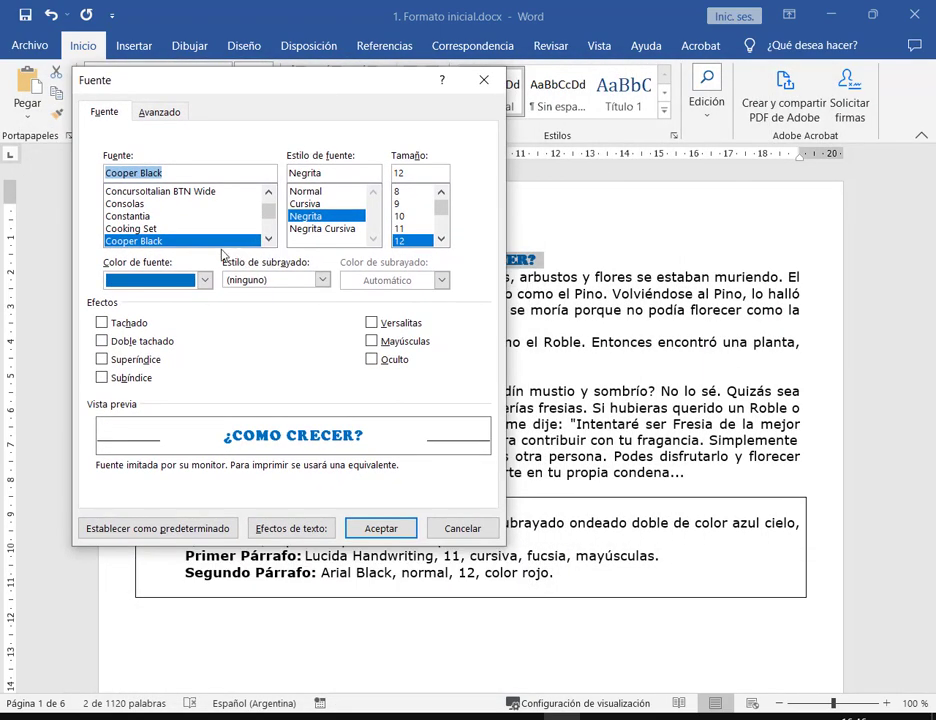
pyautogui.moveTo(220, 250); pyautogui.dragTo(332, 297)
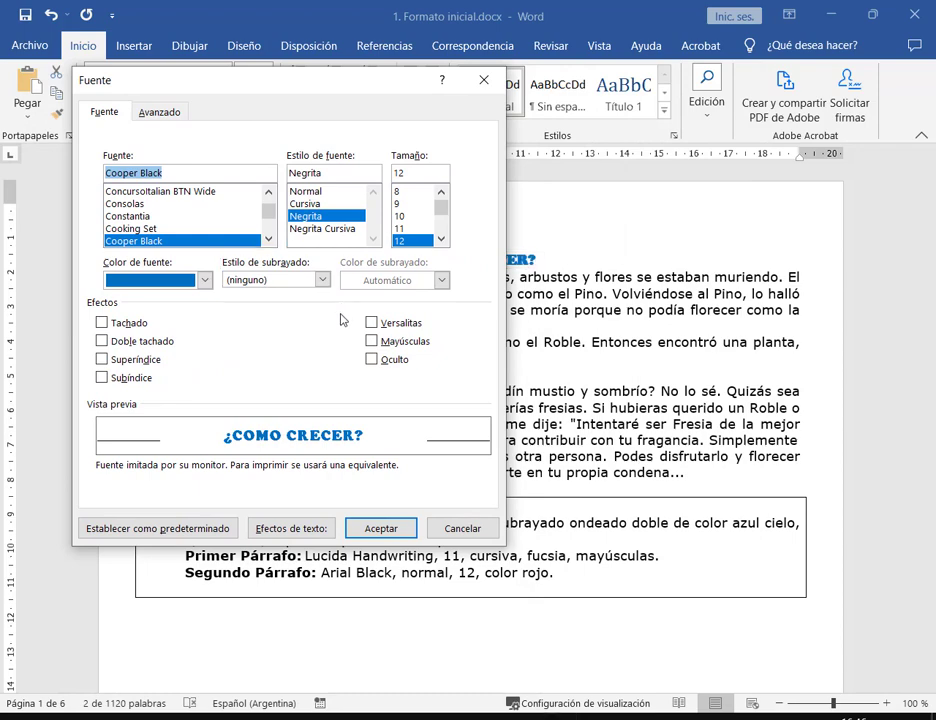
pyautogui.click(322, 281)
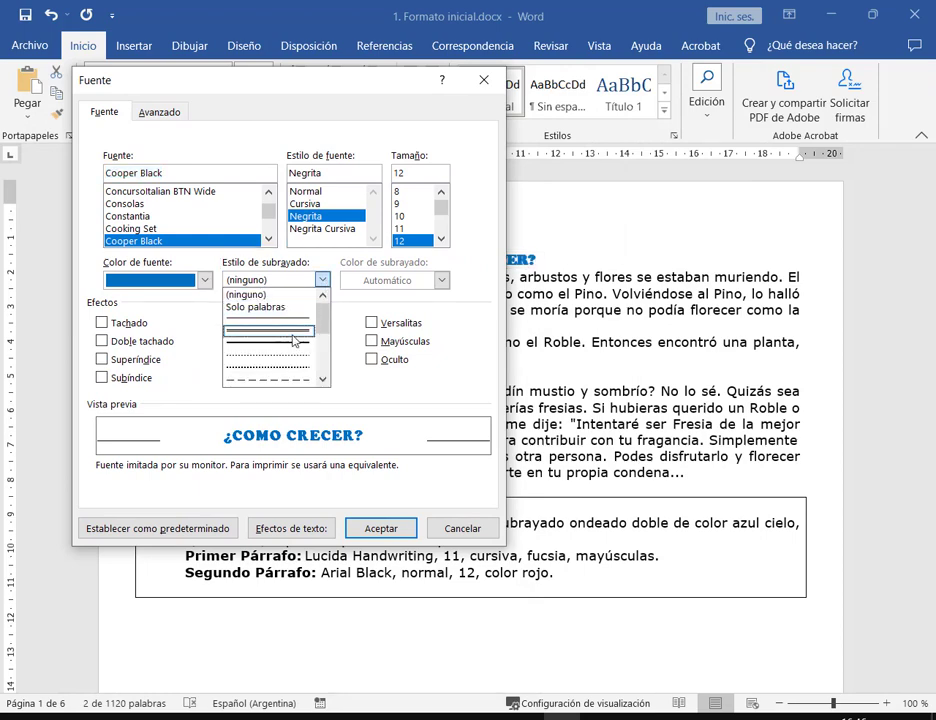
pyautogui.scroll(-2, 308, 347)
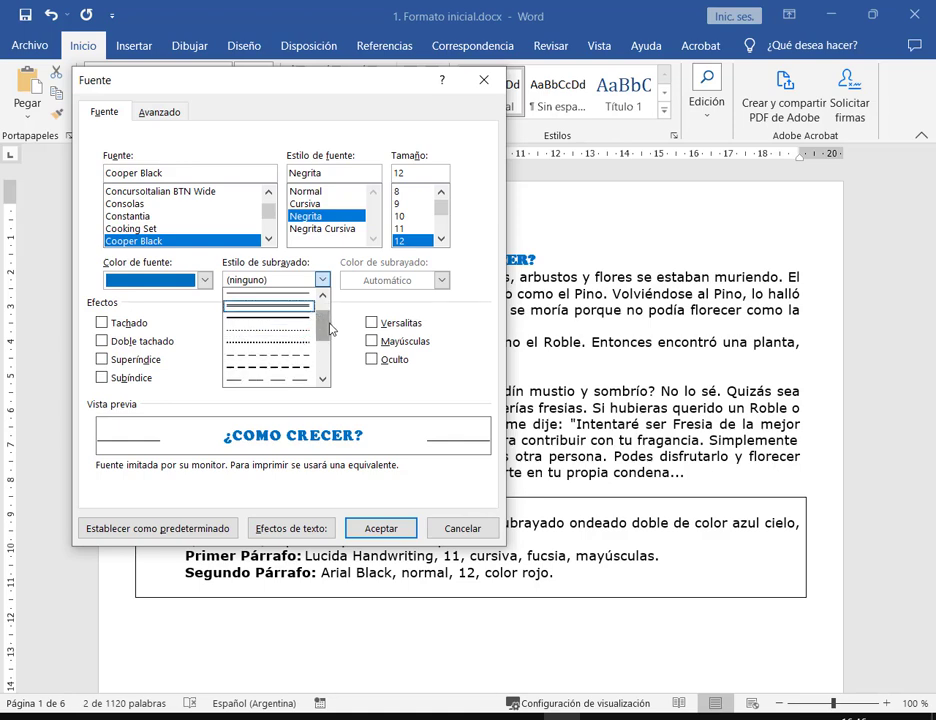
pyautogui.moveTo(322, 330); pyautogui.dragTo(323, 365)
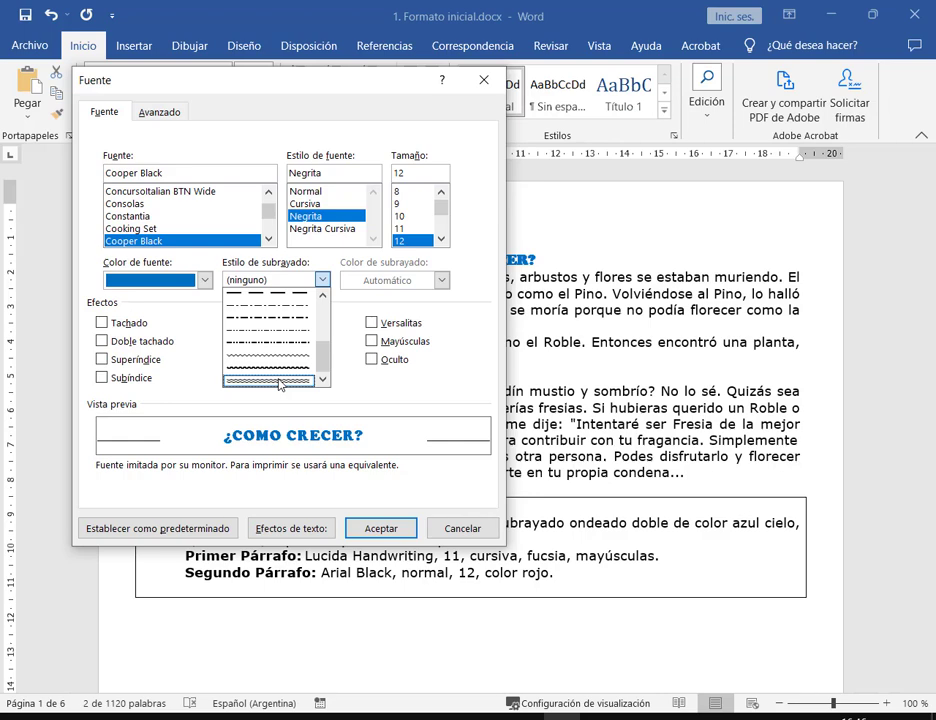
pyautogui.click(280, 382)
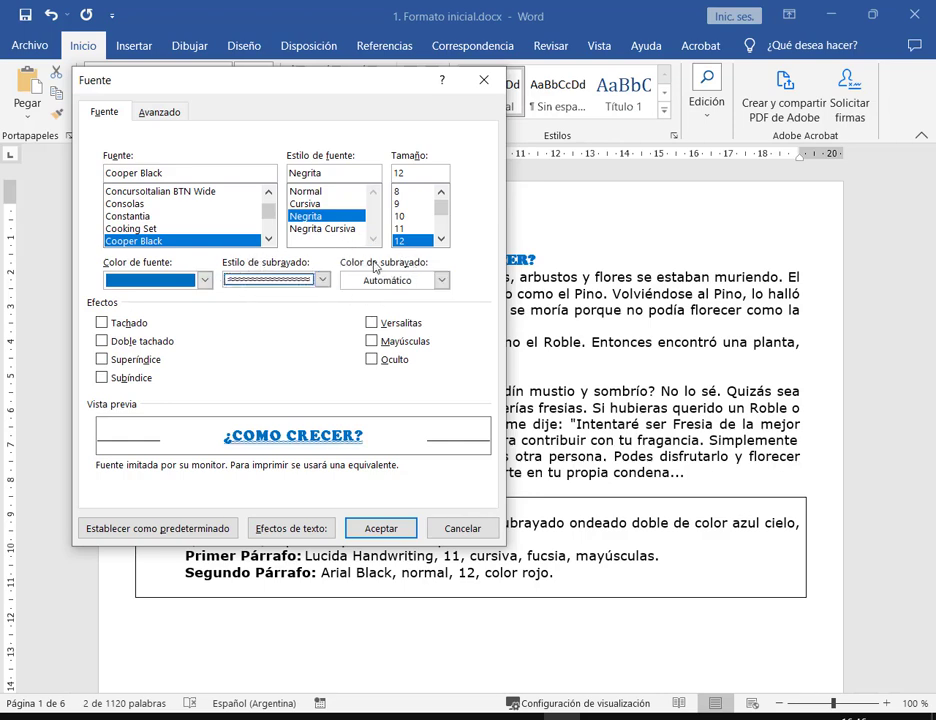
# Set the title's underline colour to standard light blue and apply the font settings
pyautogui.click(440, 283)
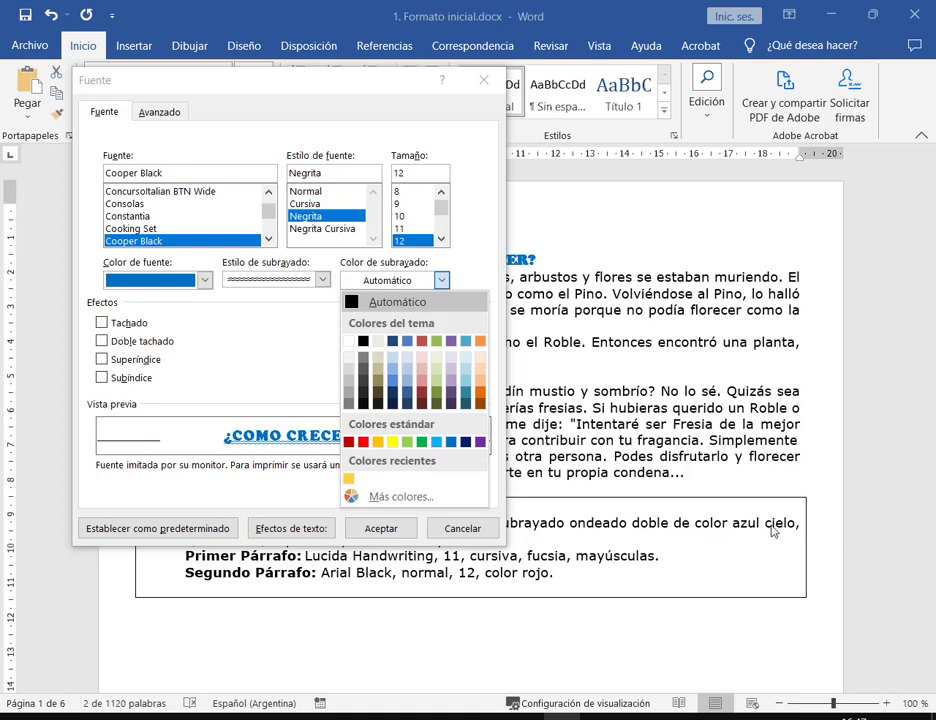
pyautogui.click(438, 443)
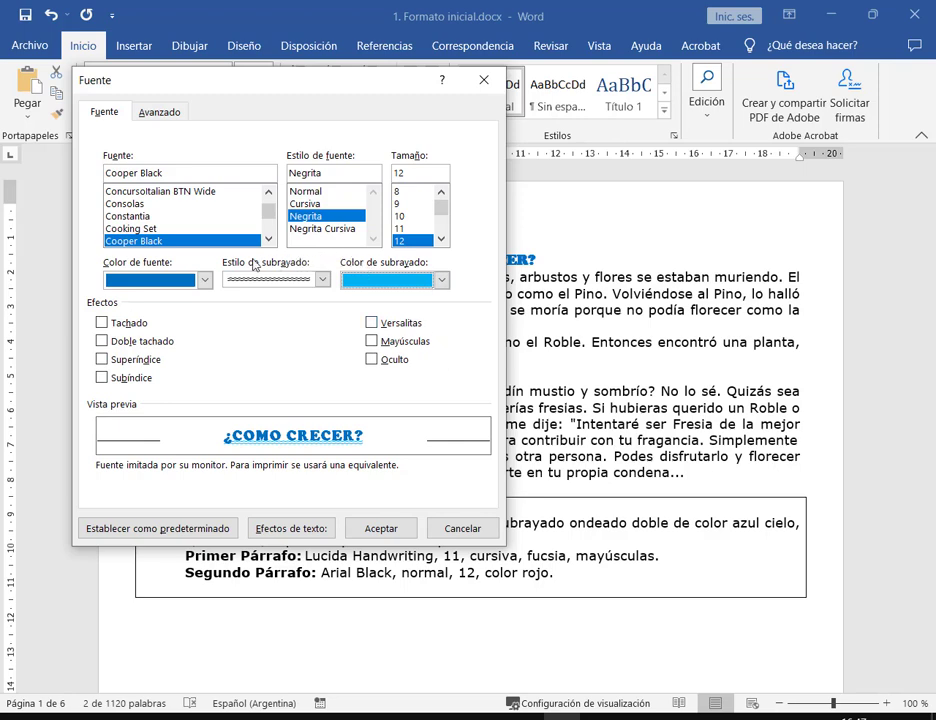
pyautogui.moveTo(220, 257)
pyautogui.mouseDown()
pyautogui.moveTo(343, 296)
pyautogui.moveTo(466, 296)
pyautogui.mouseUp()
pyautogui.moveTo(230, 80)
pyautogui.mouseDown()
pyautogui.moveTo(341, 68)
pyautogui.moveTo(298, 30)
pyautogui.mouseUp()
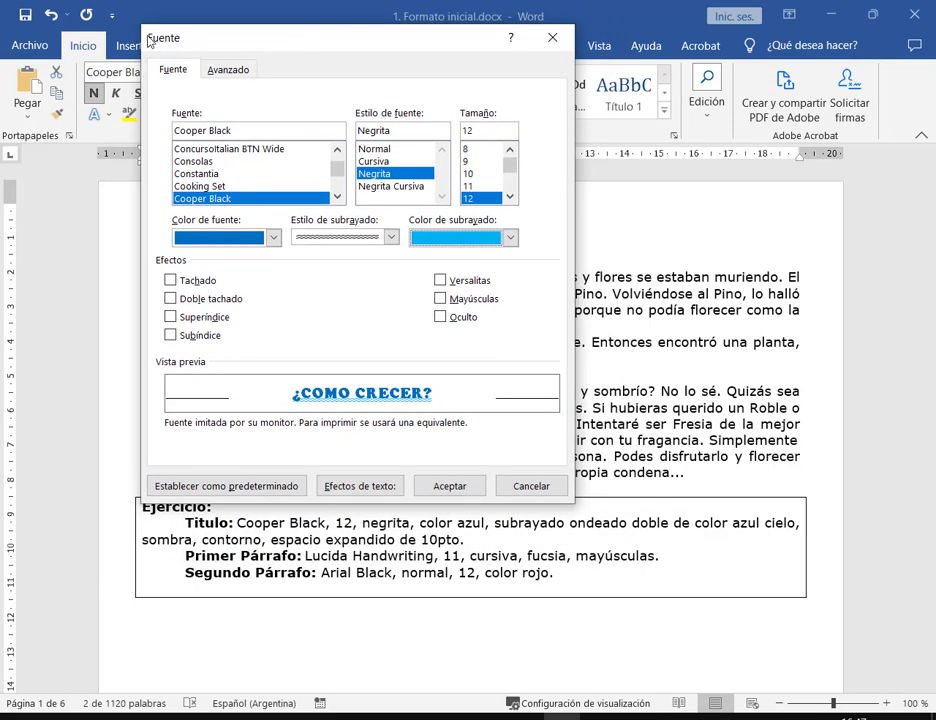
pyautogui.moveTo(137, 23)
pyautogui.mouseDown()
pyautogui.moveTo(505, 405)
pyautogui.moveTo(572, 502)
pyautogui.mouseUp()
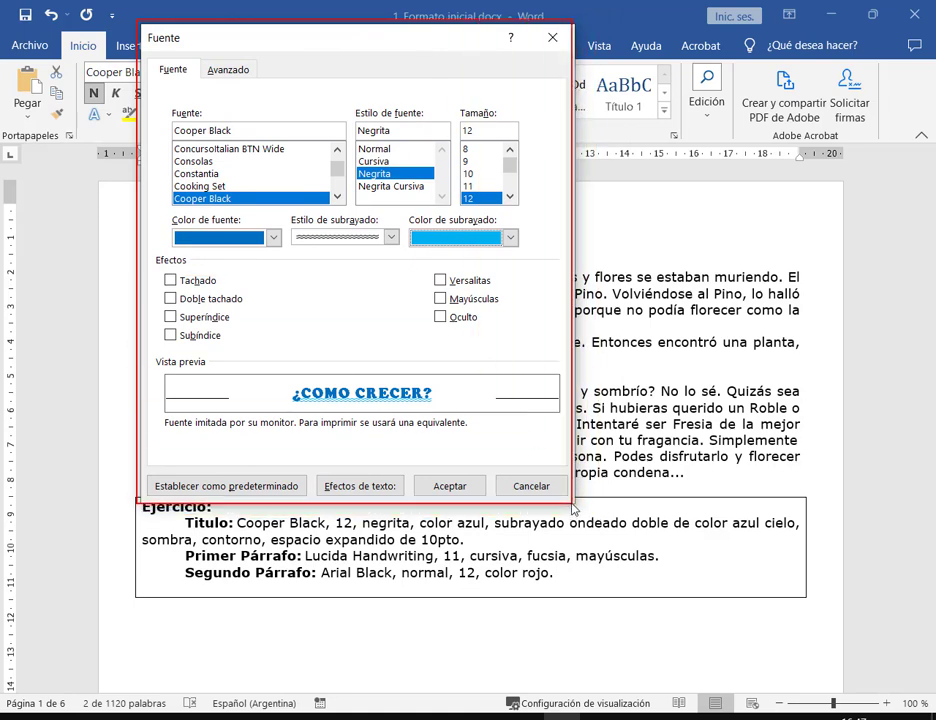
pyautogui.moveTo(446, 541); pyautogui.dragTo(447, 513)
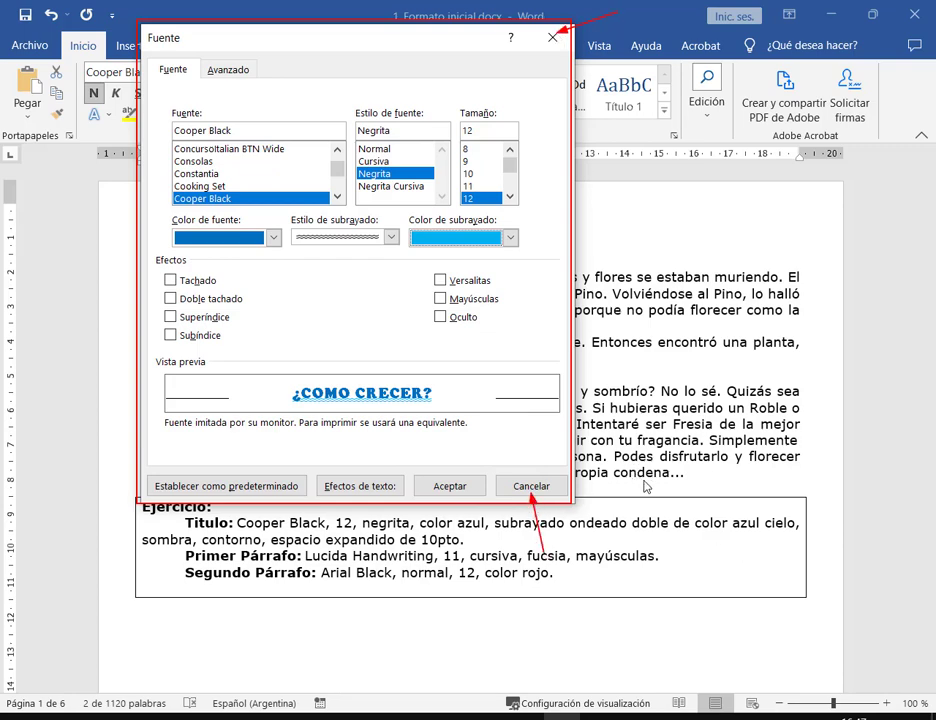
pyautogui.click(450, 486)
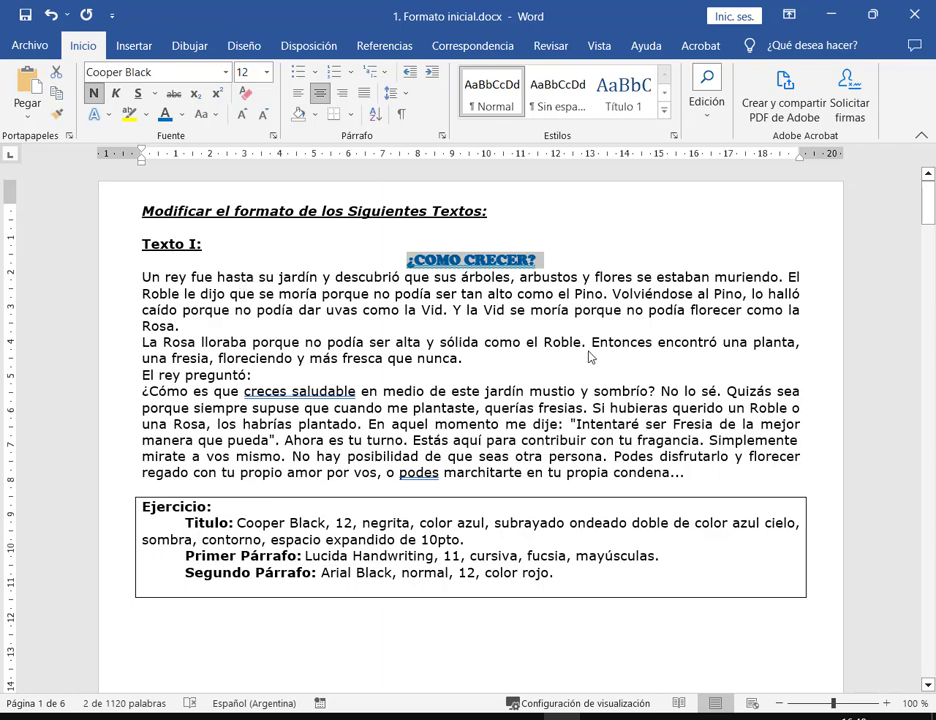
# Add a text outline in the automatic colour to the selected title
pyautogui.click(111, 116)
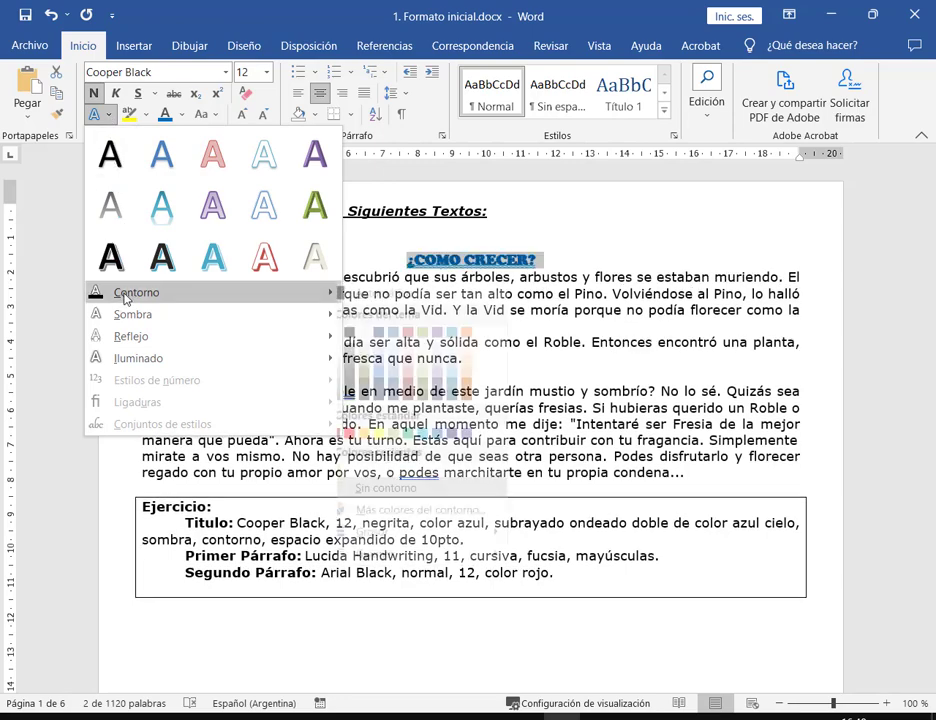
pyautogui.moveTo(128, 297)
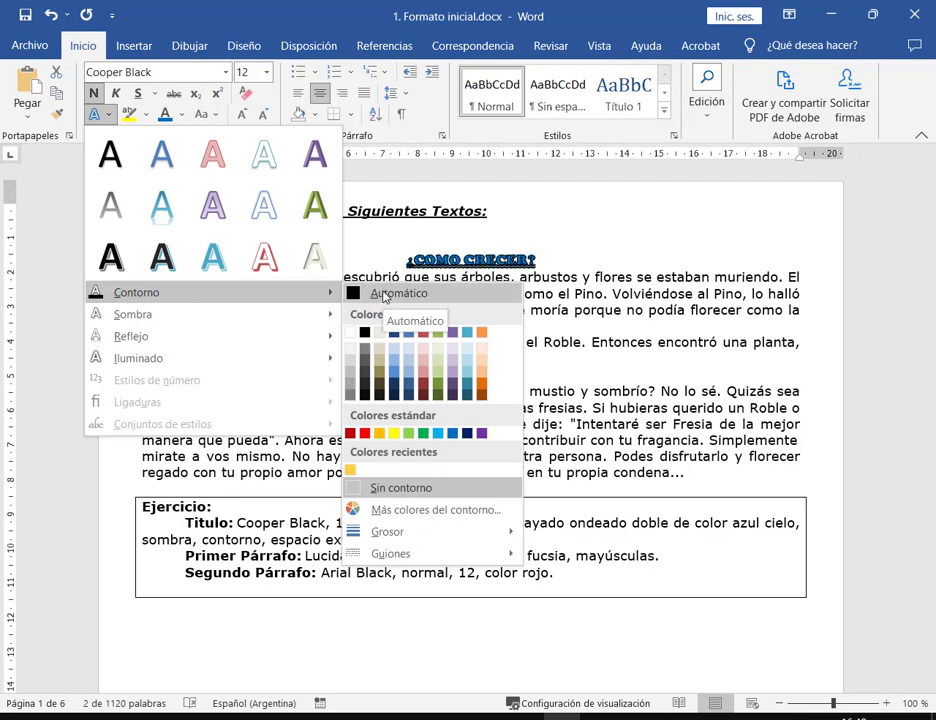
pyautogui.click(383, 295)
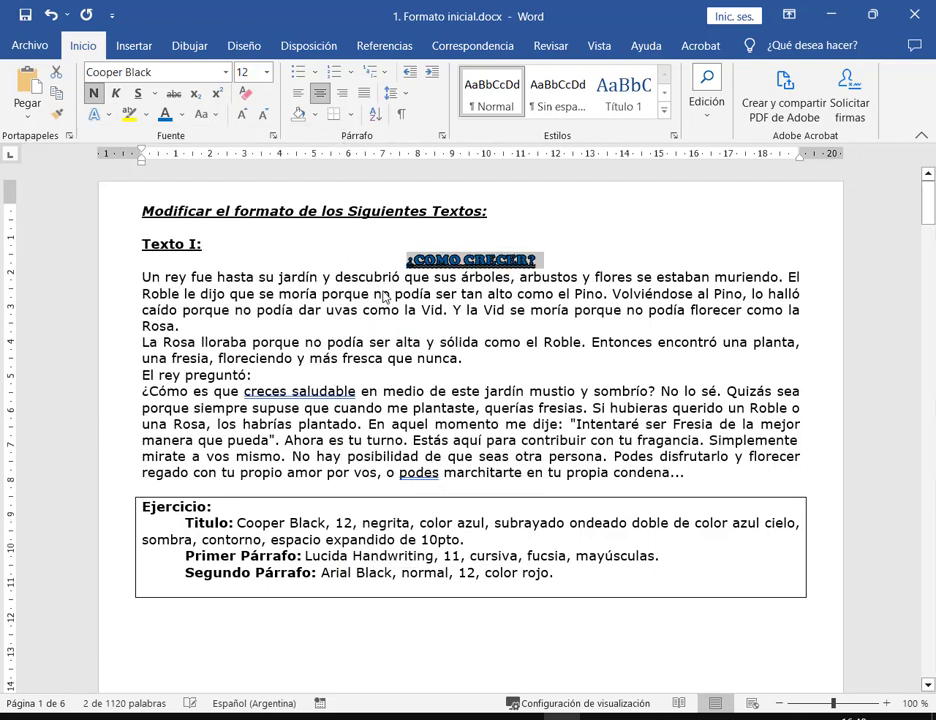
# Apply the outer shadow "Desplazamiento: abajo derecha" to the title and reselect the title after checking it
pyautogui.click(95, 113)
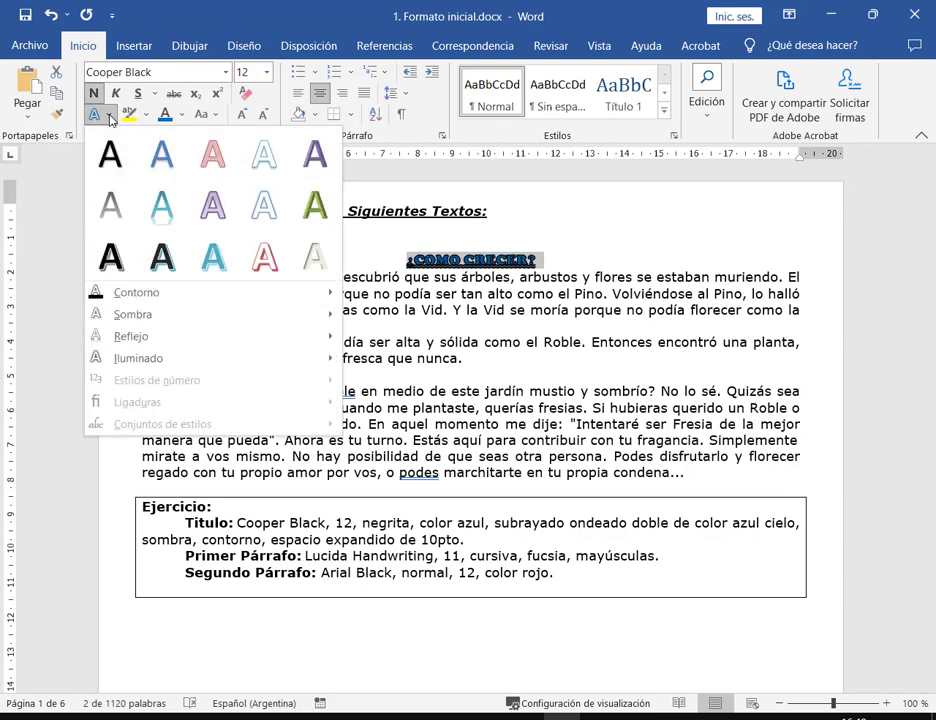
pyautogui.moveTo(121, 318)
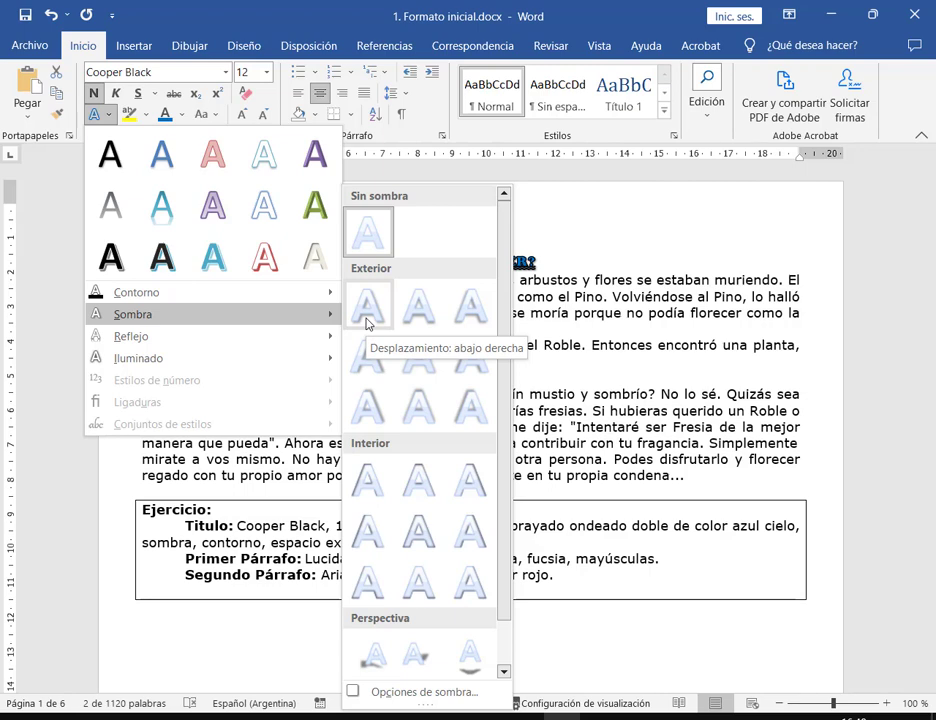
pyautogui.click(367, 323)
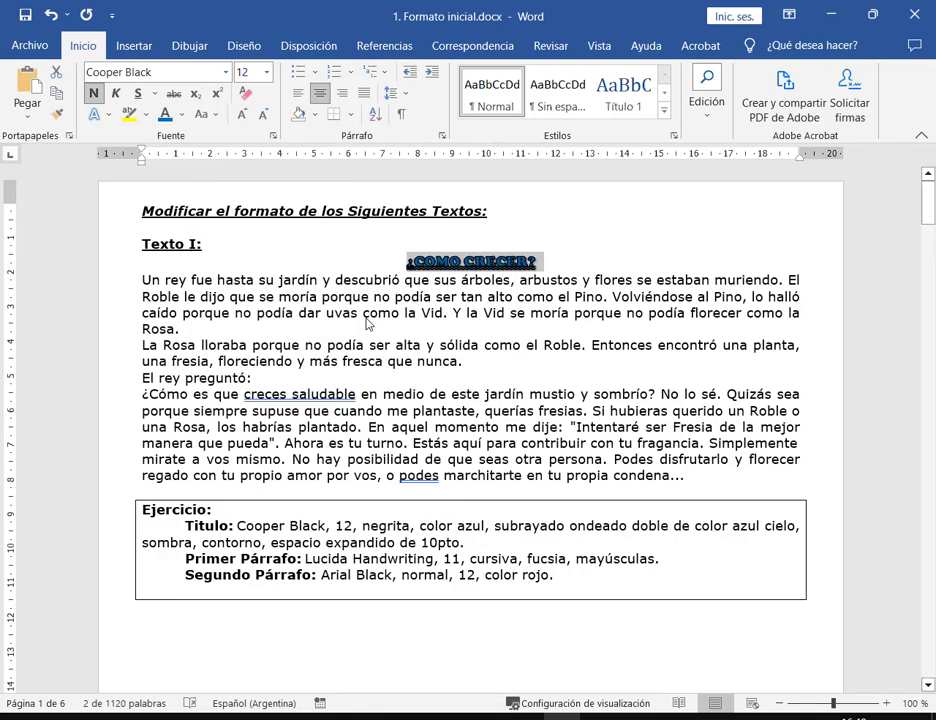
pyautogui.click(562, 273)
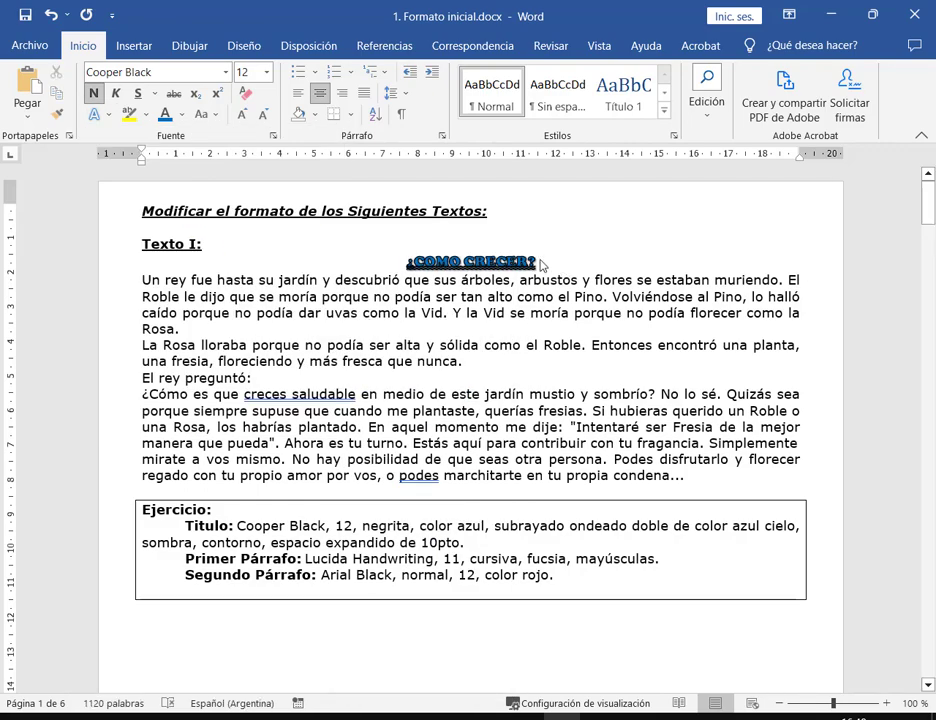
pyautogui.tripleClick(541, 264)
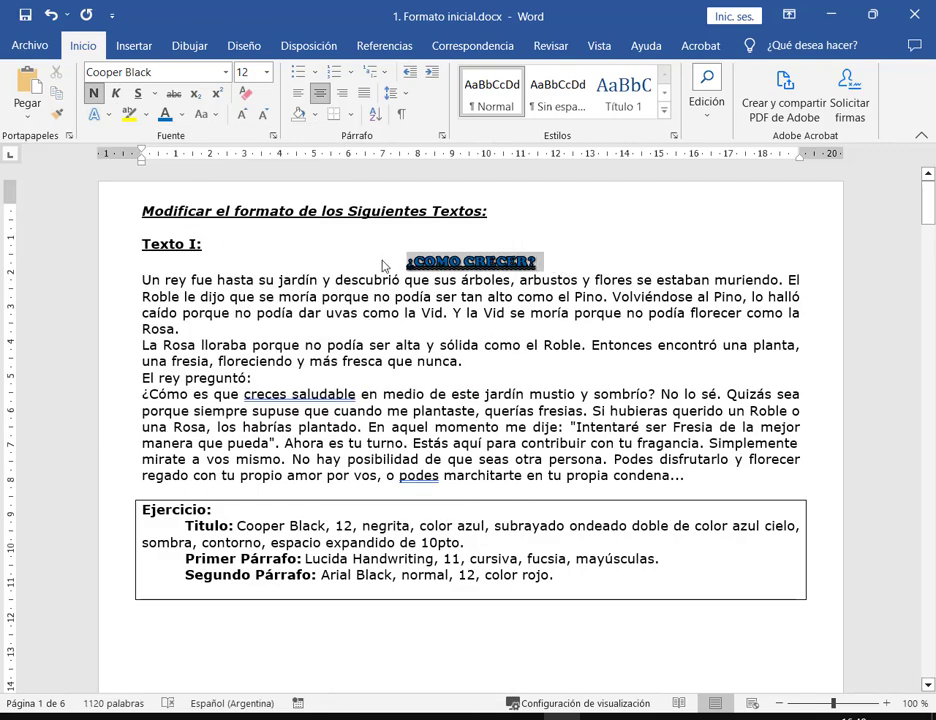
pyautogui.click(109, 116)
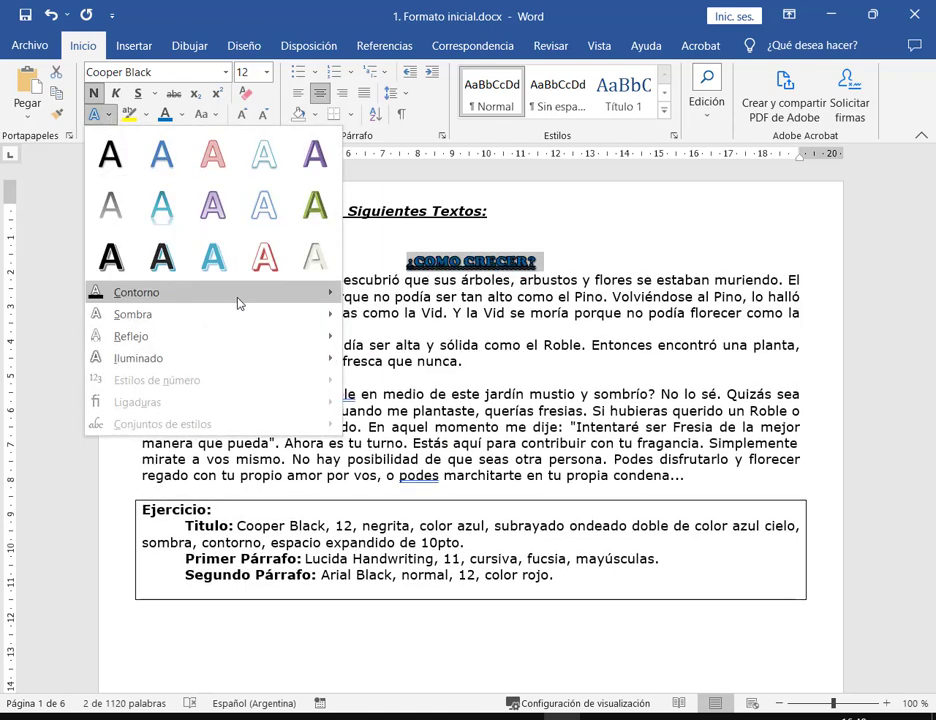
pyautogui.moveTo(240, 292)
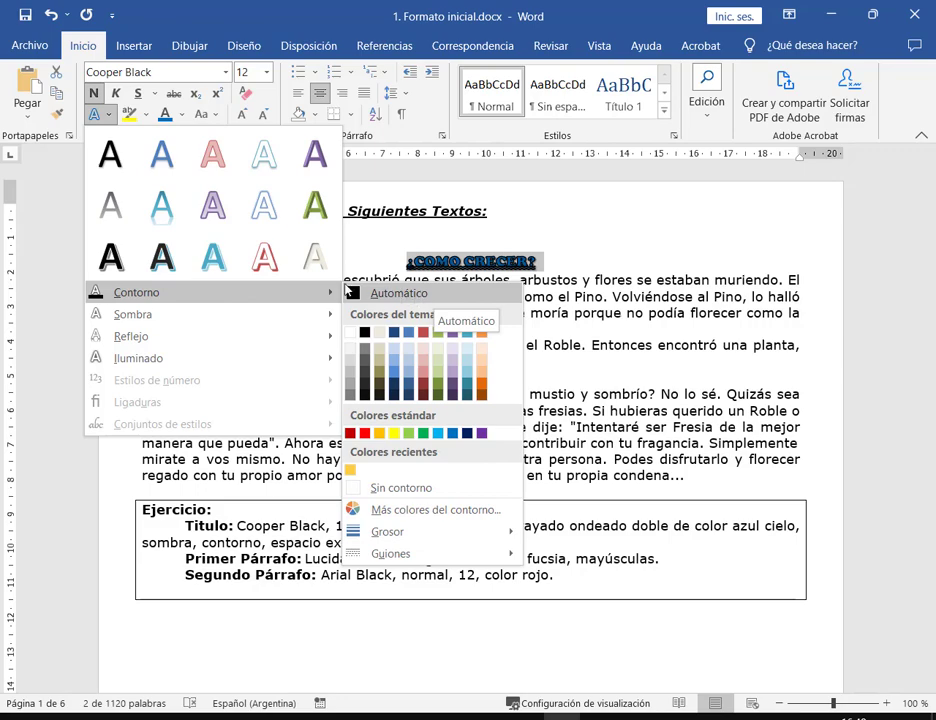
pyautogui.moveTo(320, 314)
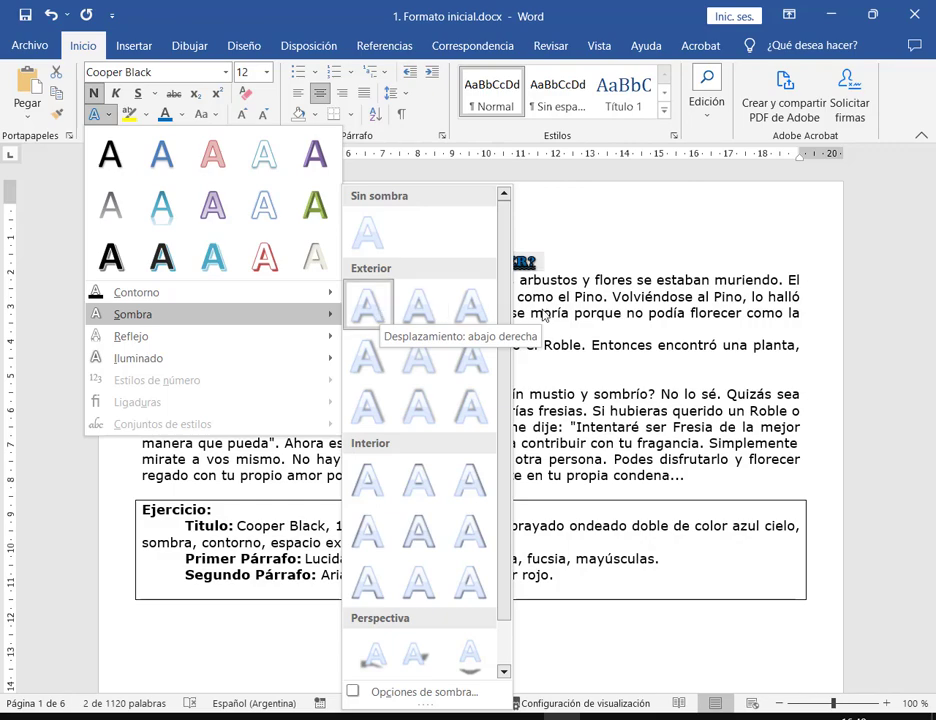
pyautogui.click(565, 10)
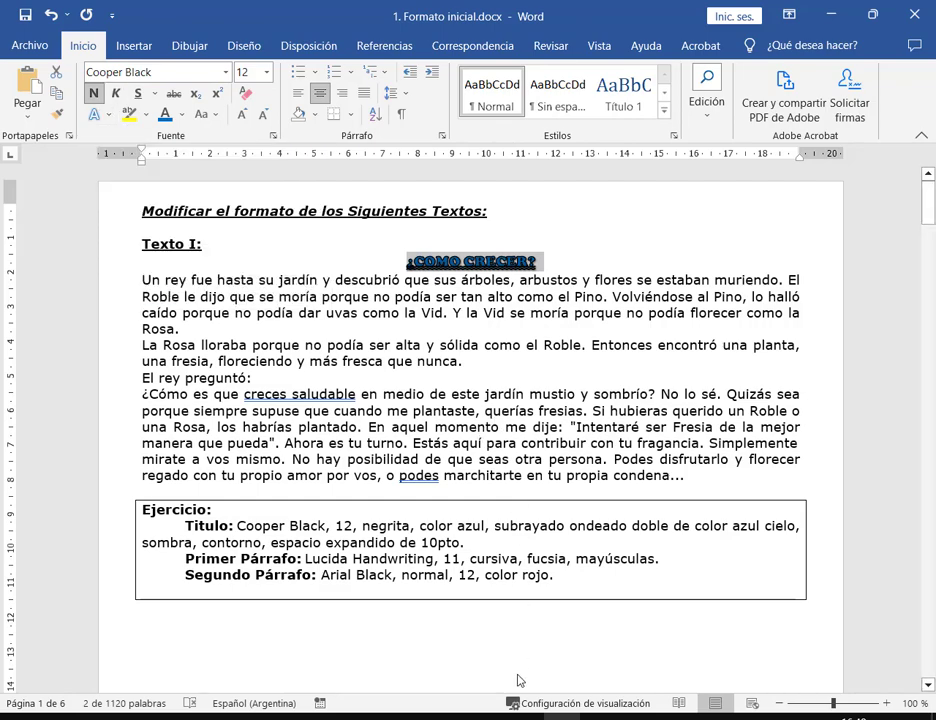
# Switch to the blank Word document in the Win7 virtual machine and enter the text "Texto de ejemplo"
pyautogui.hotkey('alt', 'Tab')
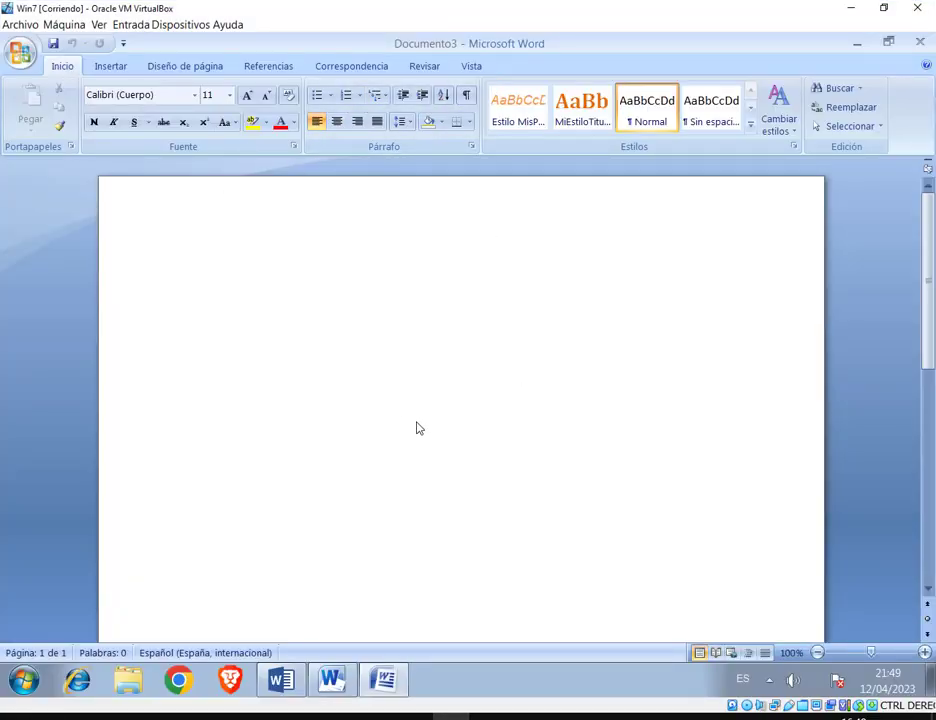
pyautogui.write('Texto de ejemplo')
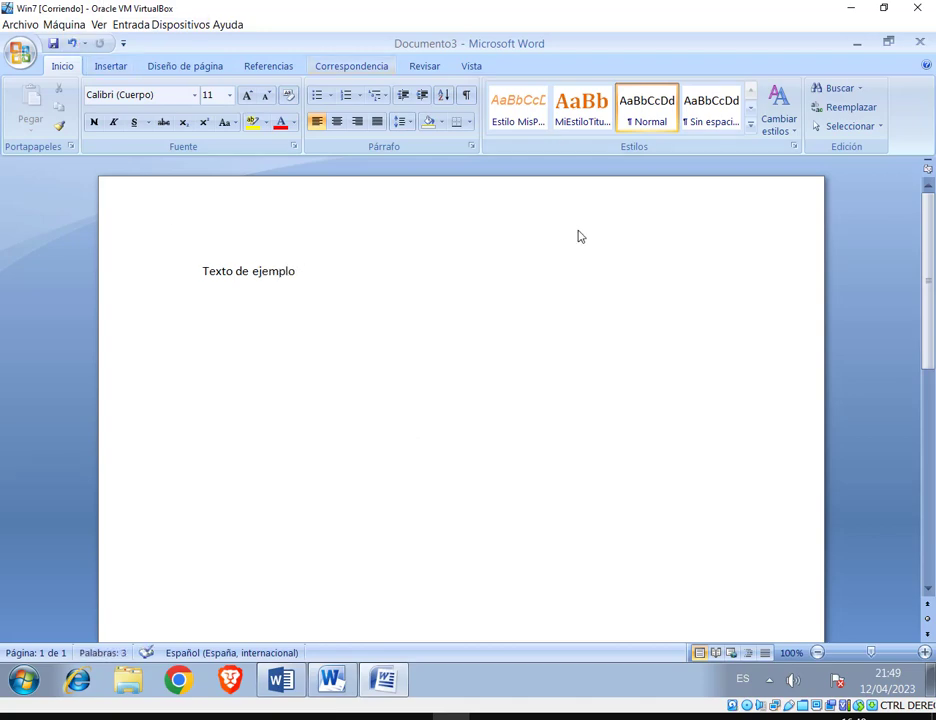
# Apply the Sombra and Contorno font effects to the whole sample text through the Font dialog
pyautogui.click(924, 652)
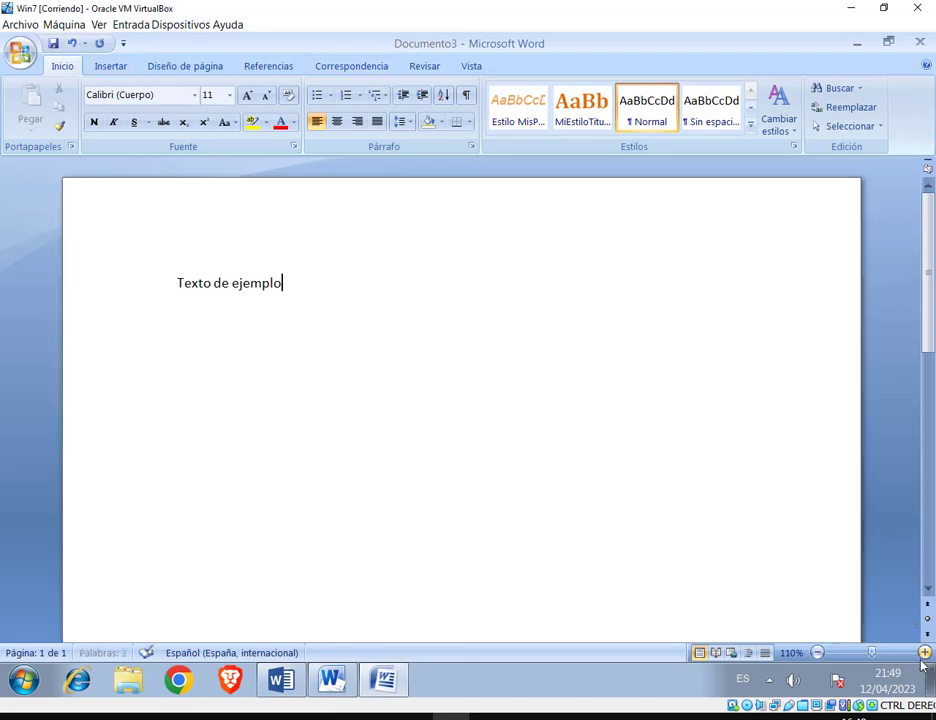
pyautogui.click(924, 652)
pyautogui.moveTo(309, 295); pyautogui.dragTo(142, 297)
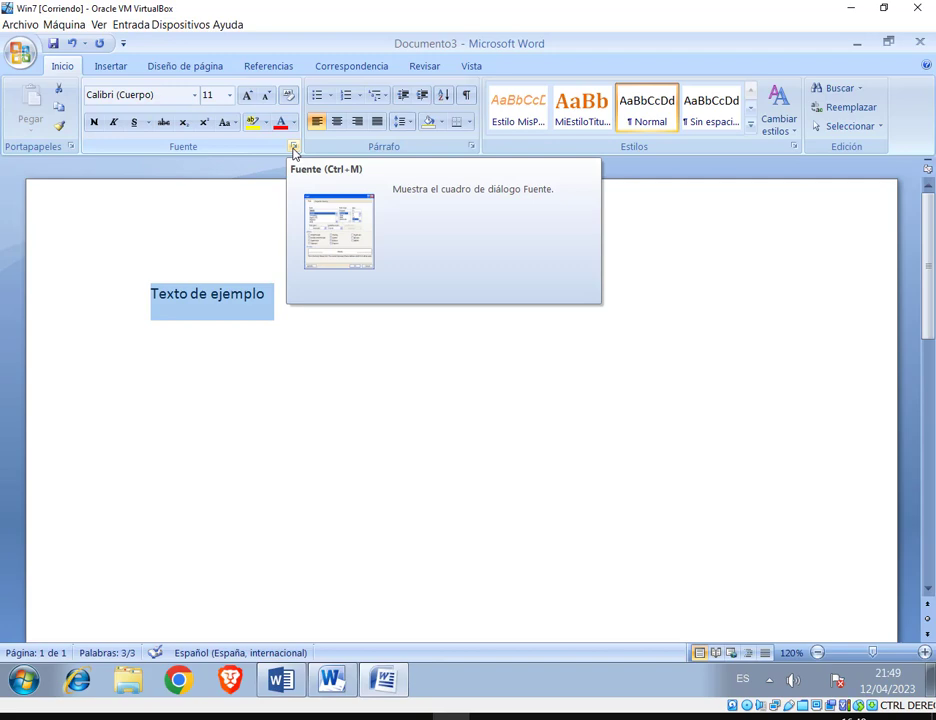
pyautogui.click(293, 148)
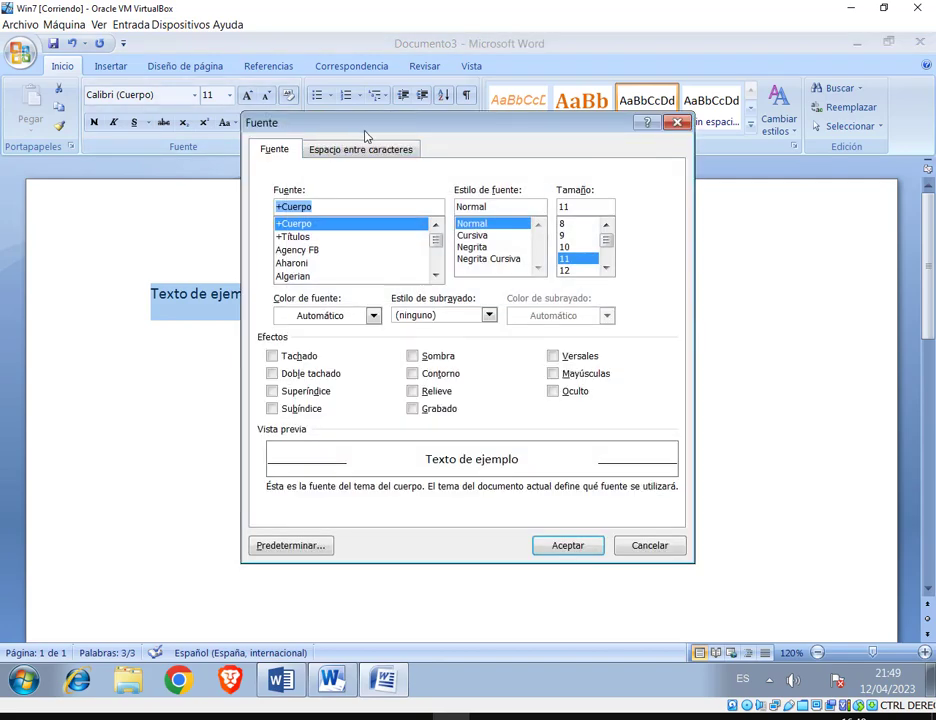
pyautogui.moveTo(432, 131); pyautogui.dragTo(476, 21)
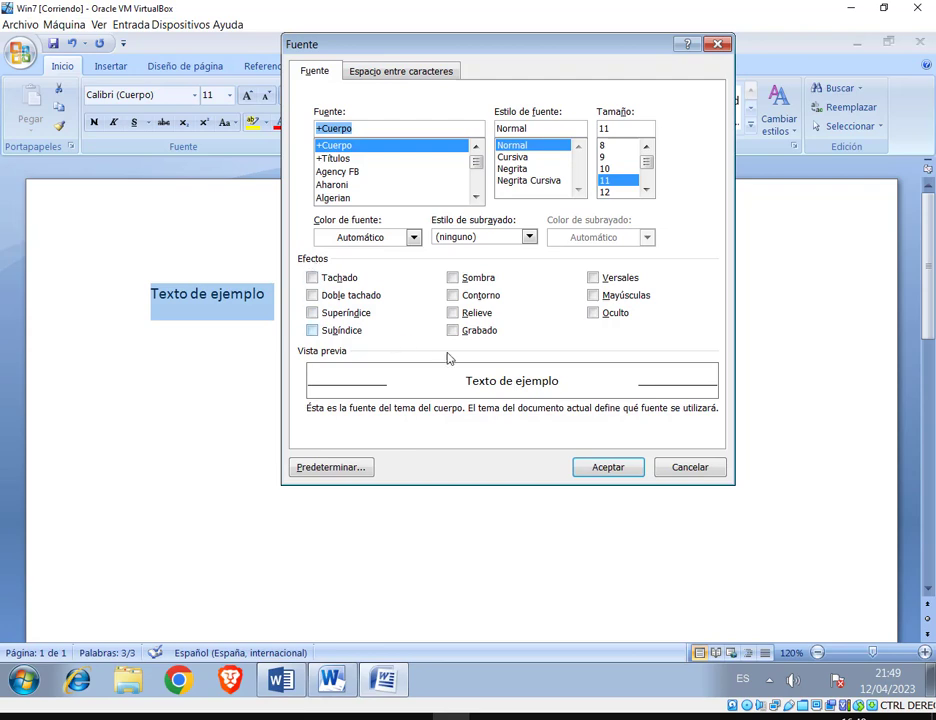
pyautogui.click(488, 283)
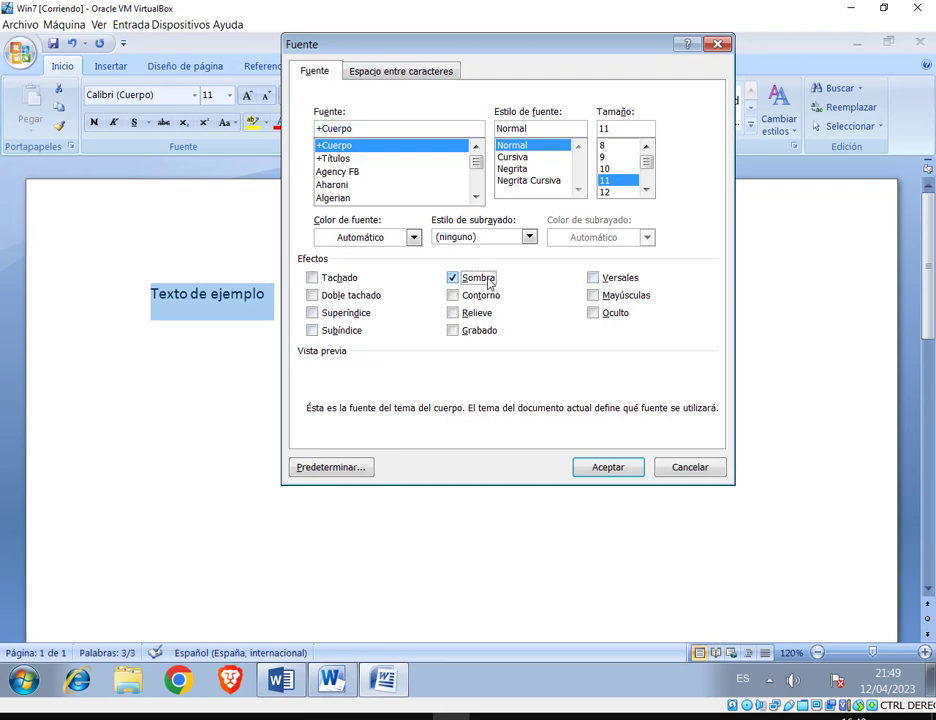
pyautogui.click(489, 298)
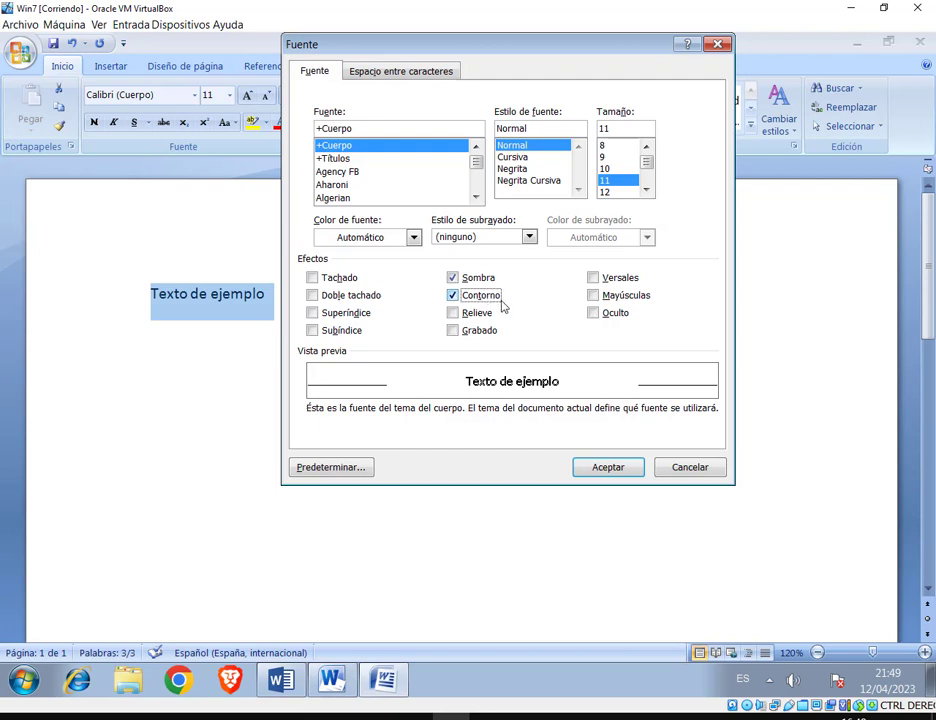
pyautogui.click(626, 474)
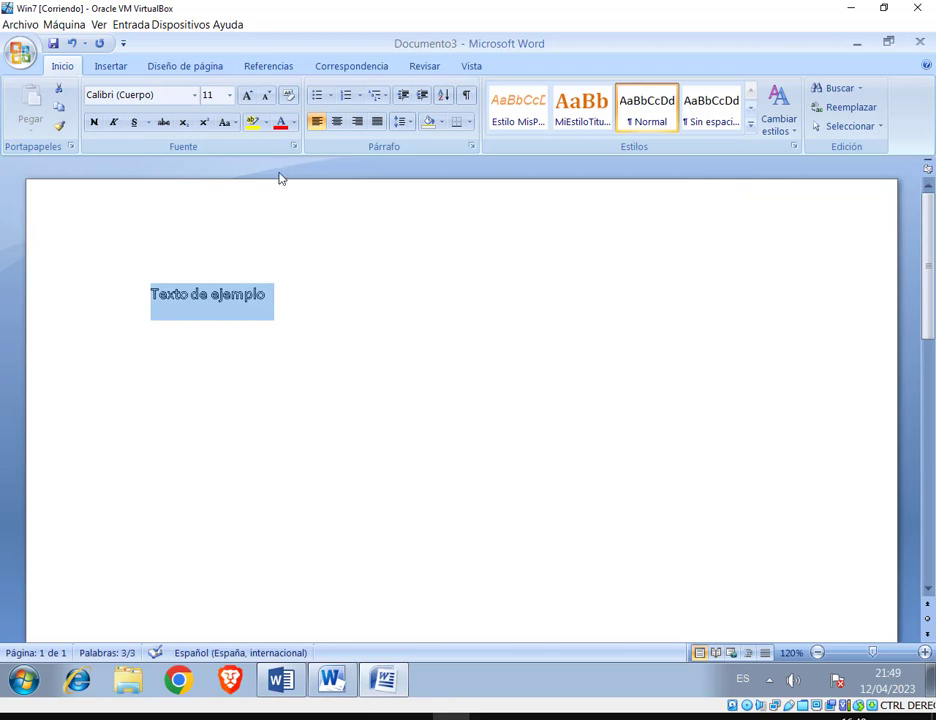
# Set the font colour of the selected sample text to standard blue
pyautogui.click(294, 124)
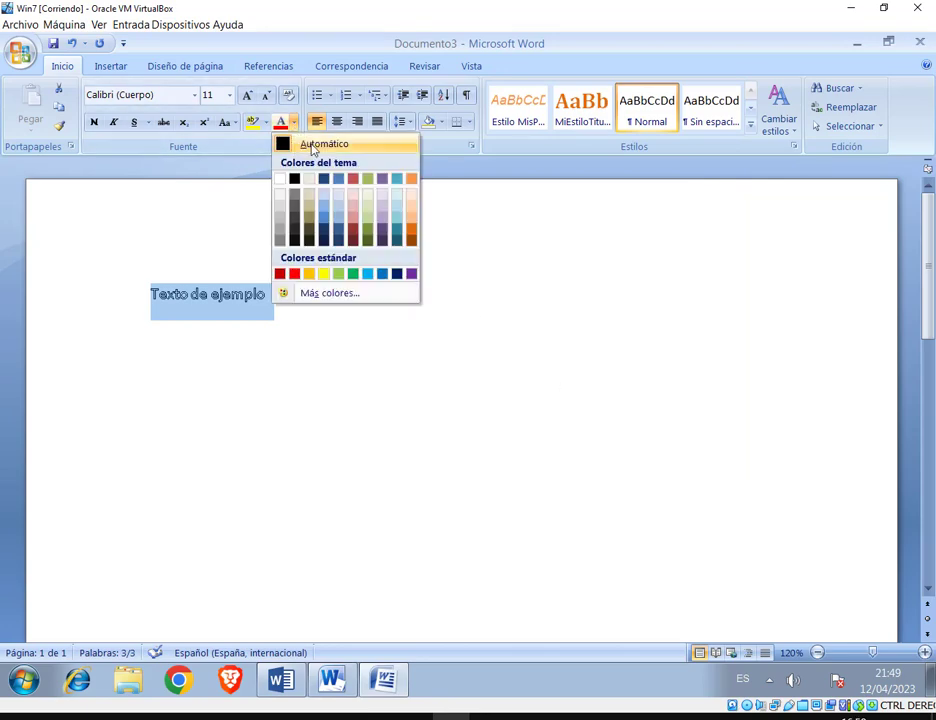
pyautogui.click(384, 275)
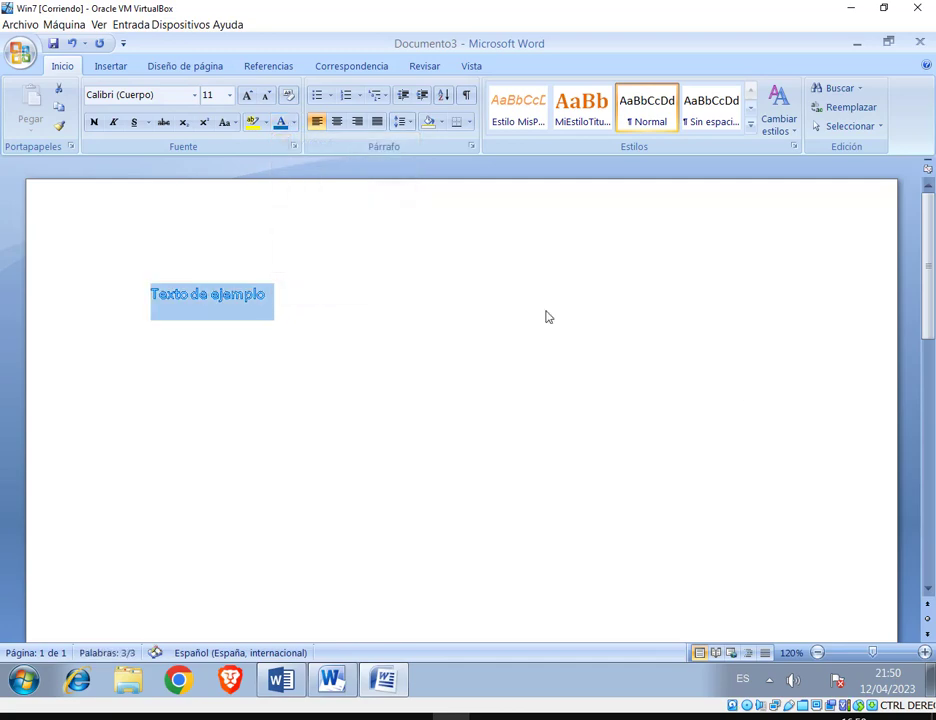
pyautogui.click(925, 652)
pyautogui.click(925, 652)
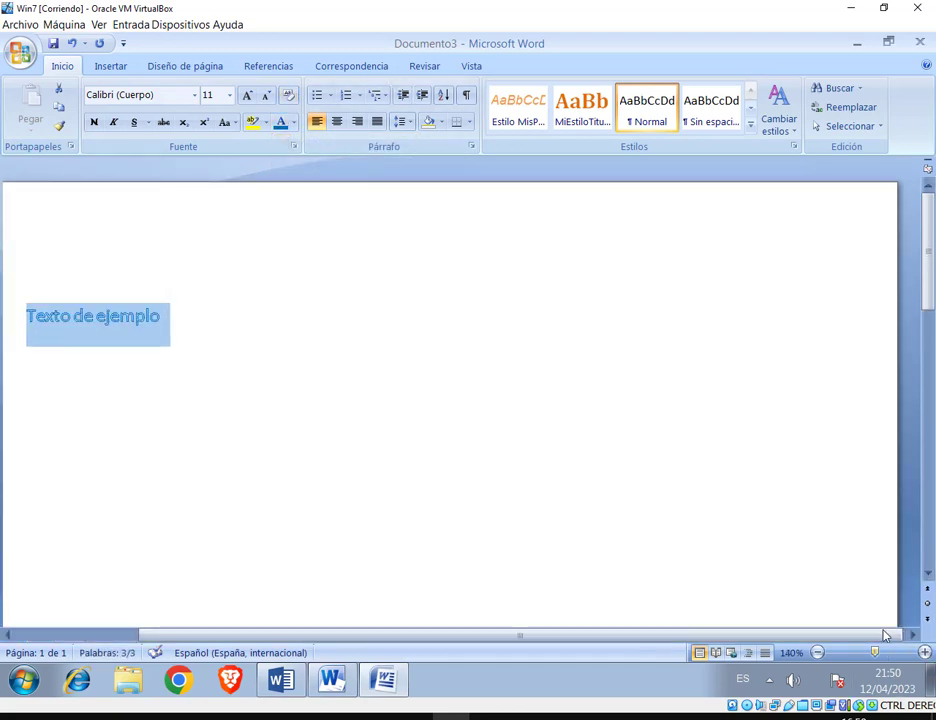
# Make the line "Texto de ejemplo" bold and change its font to Cooper Black
pyautogui.moveTo(159, 639); pyautogui.dragTo(77, 635)
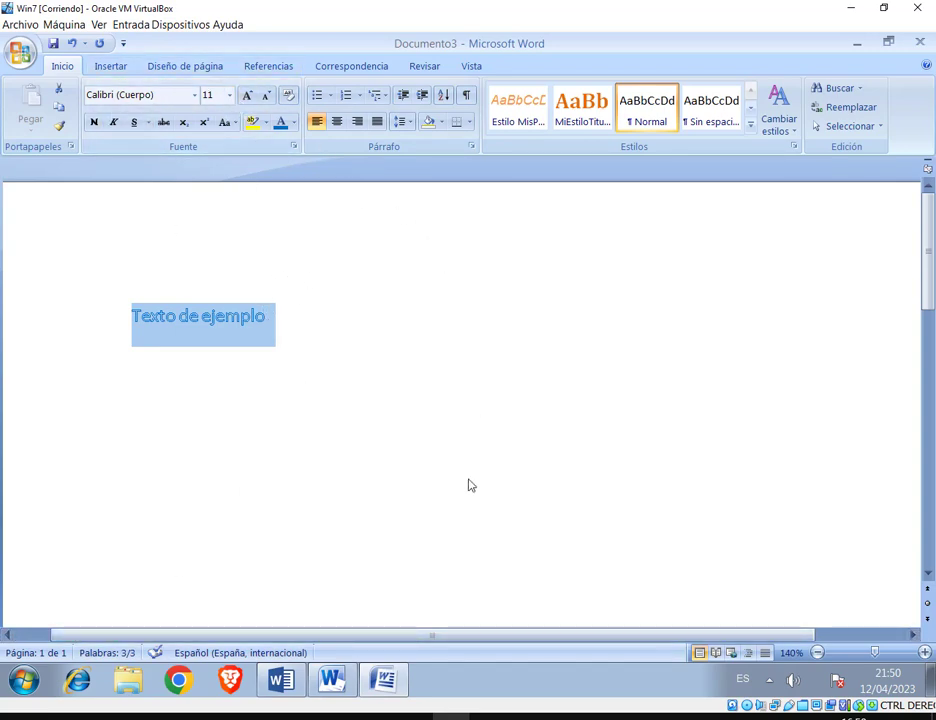
pyautogui.click(332, 364)
pyautogui.moveTo(124, 315); pyautogui.dragTo(292, 318)
pyautogui.click(94, 122)
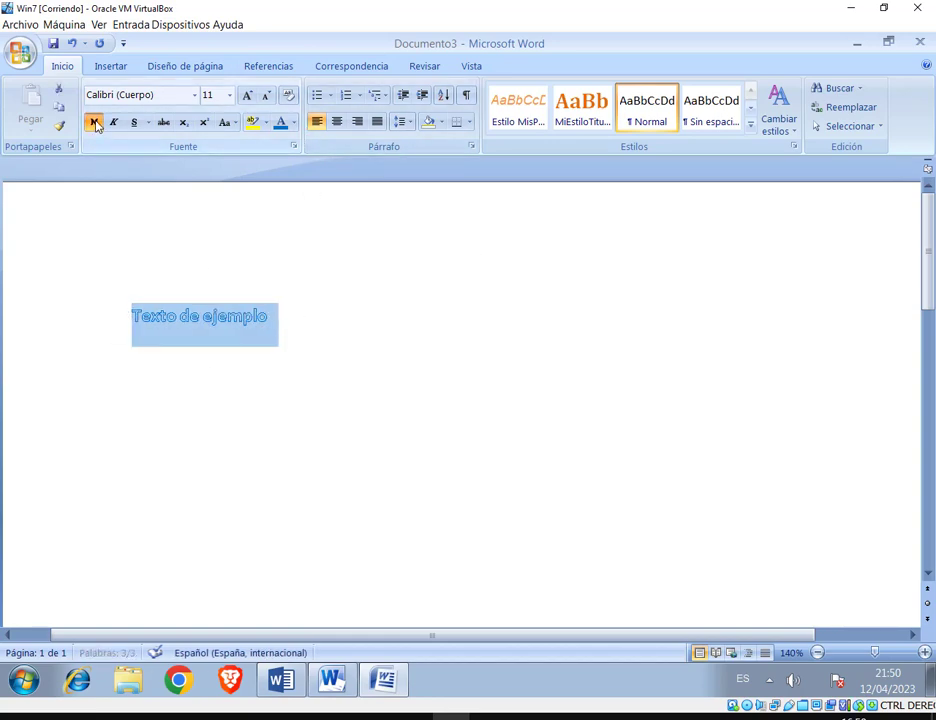
pyautogui.click(197, 95)
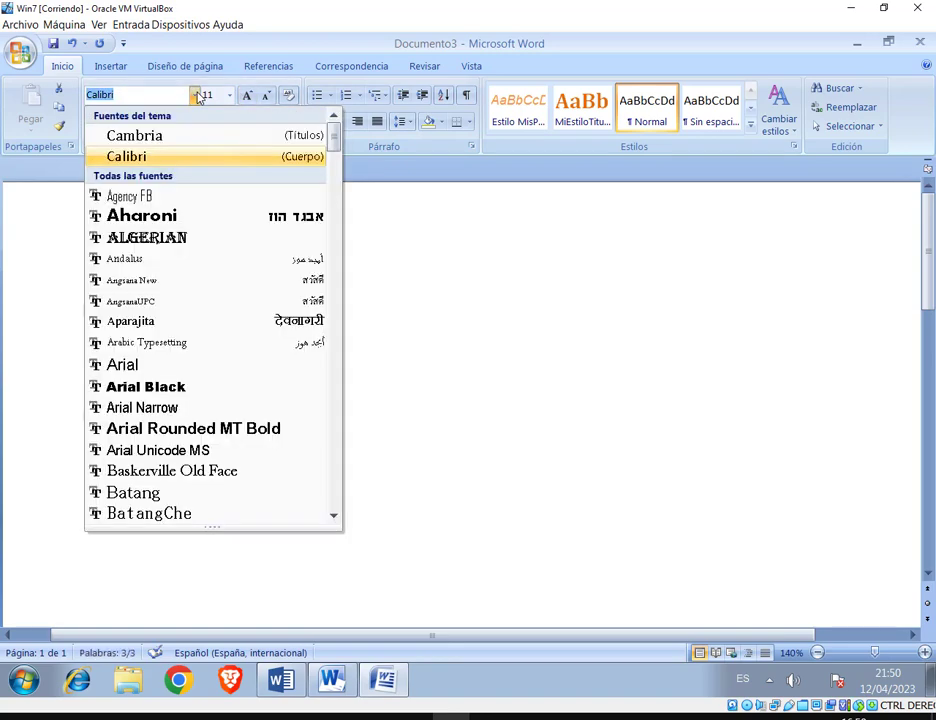
pyautogui.write('Copperplate Gothic Bol')
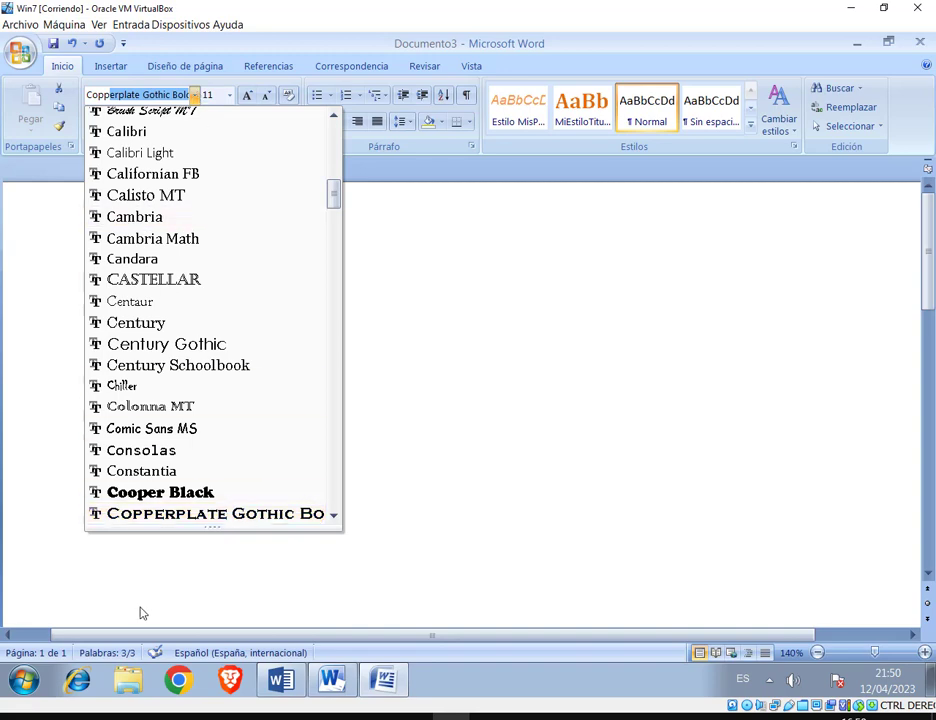
pyautogui.click(182, 492)
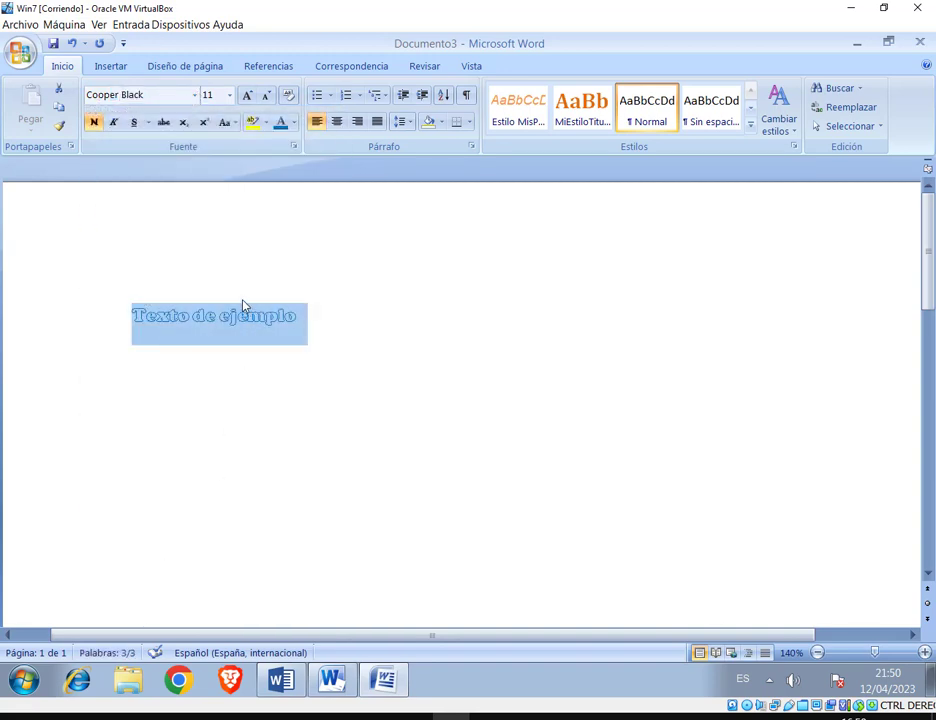
# Inspect the Sombra and Contorno effects in the font settings of "Texto de ejemplo" without changing anything
pyautogui.click(361, 324)
pyautogui.tripleClick(325, 323)
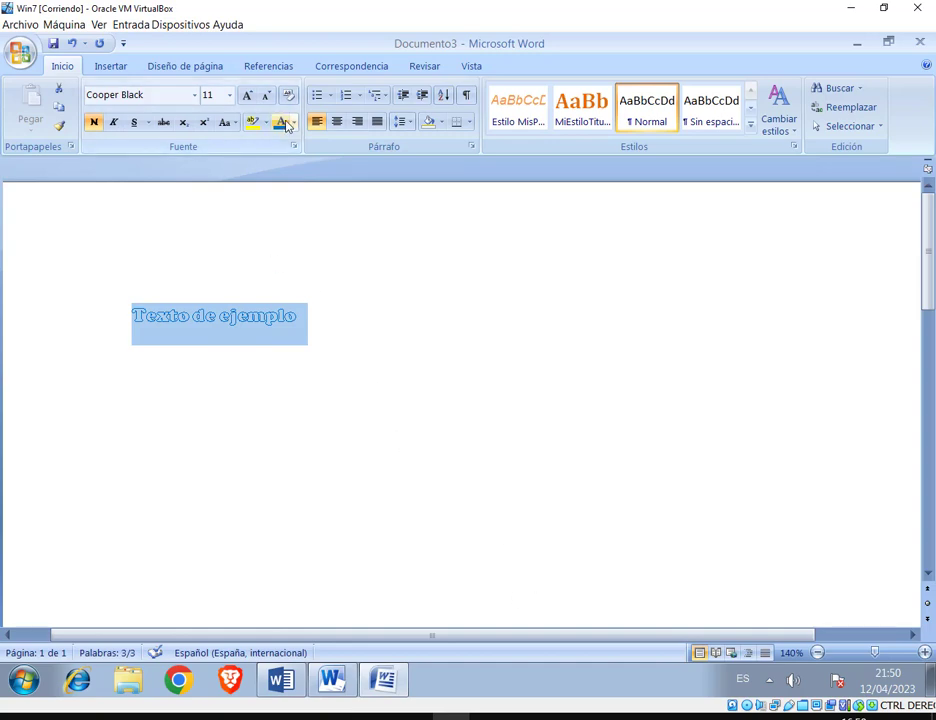
pyautogui.click(376, 305)
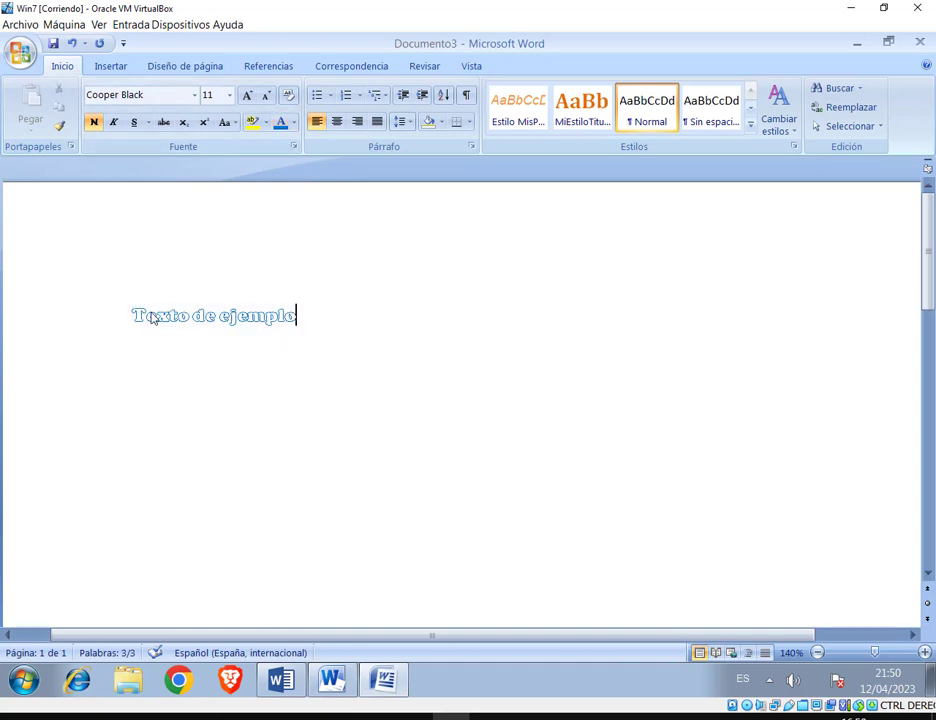
pyautogui.tripleClick(356, 322)
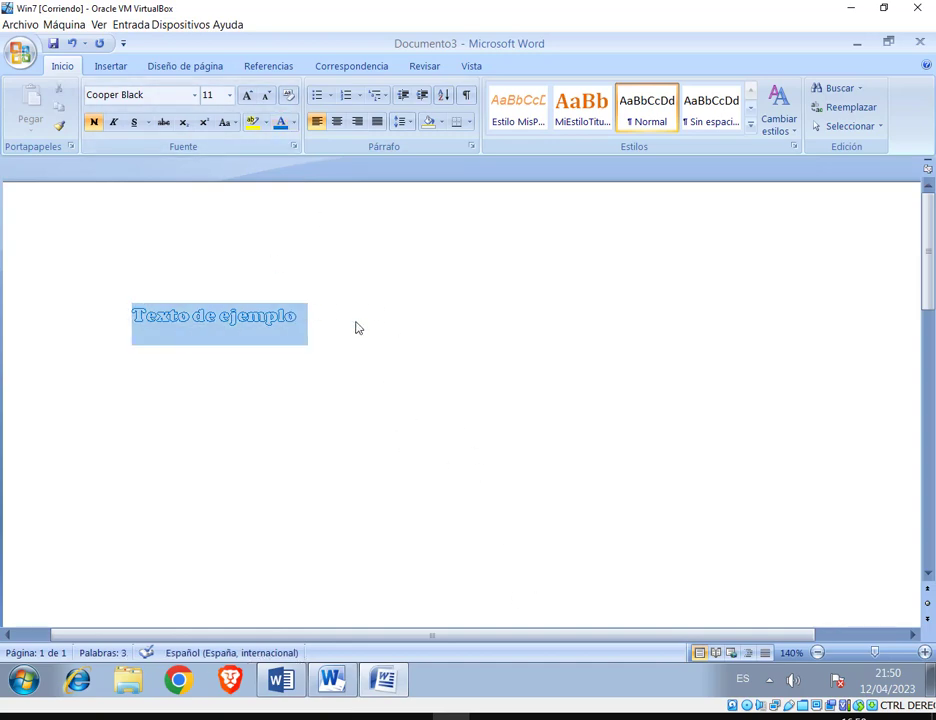
pyautogui.click(293, 147)
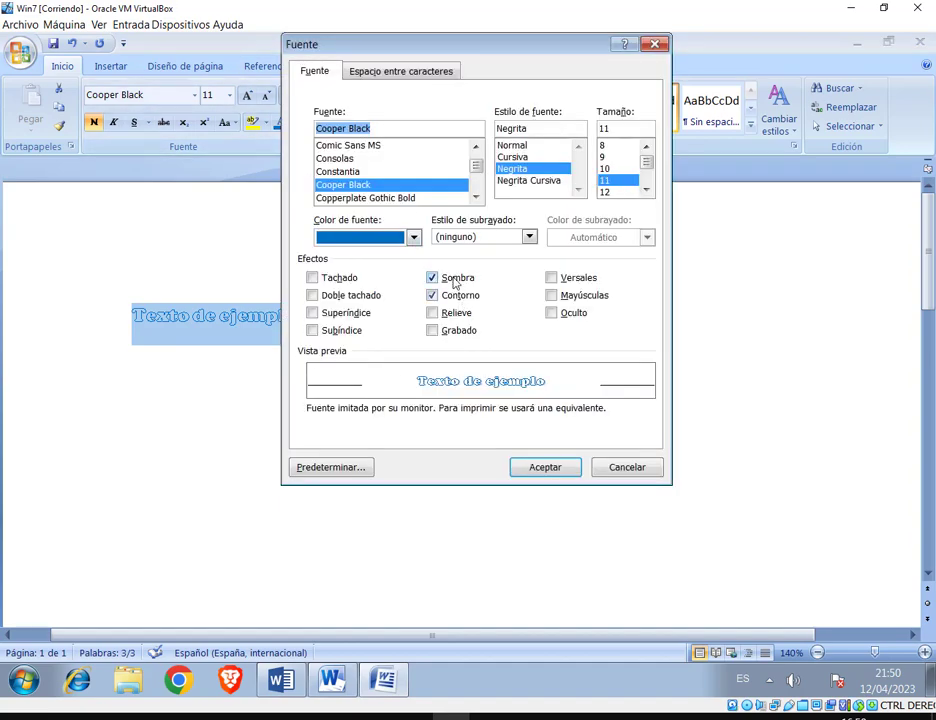
pyautogui.click(627, 467)
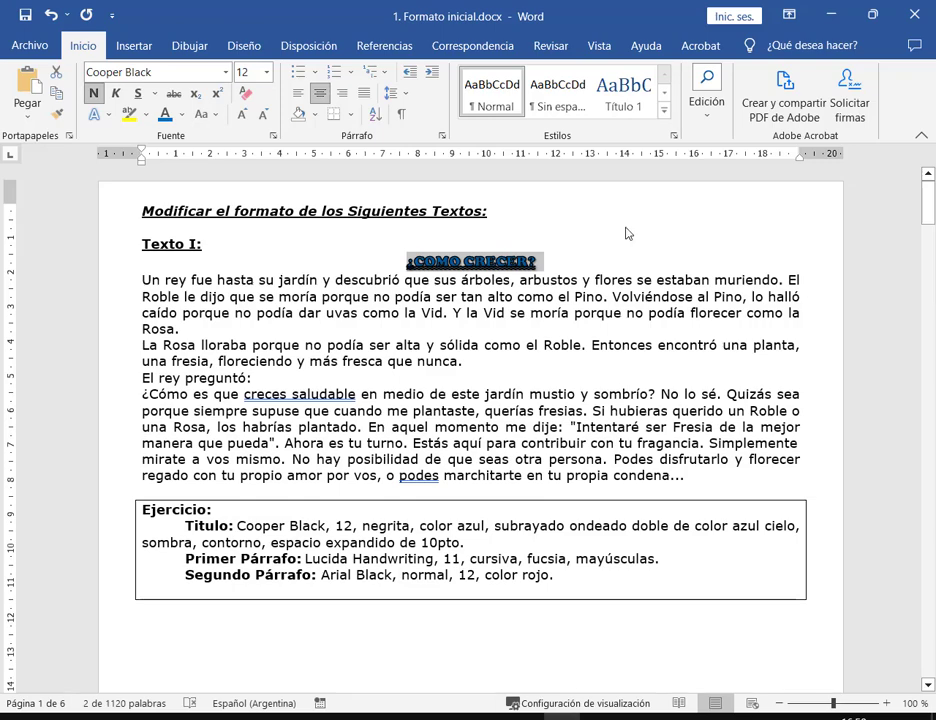
# Switch to the document 1. Formato inicial.docx, select the title "¿COMO CRECER?" and review its Contorno and Sombra text effect options
pyautogui.press('Up')
pyautogui.moveTo(406, 262); pyautogui.dragTo(540, 262)
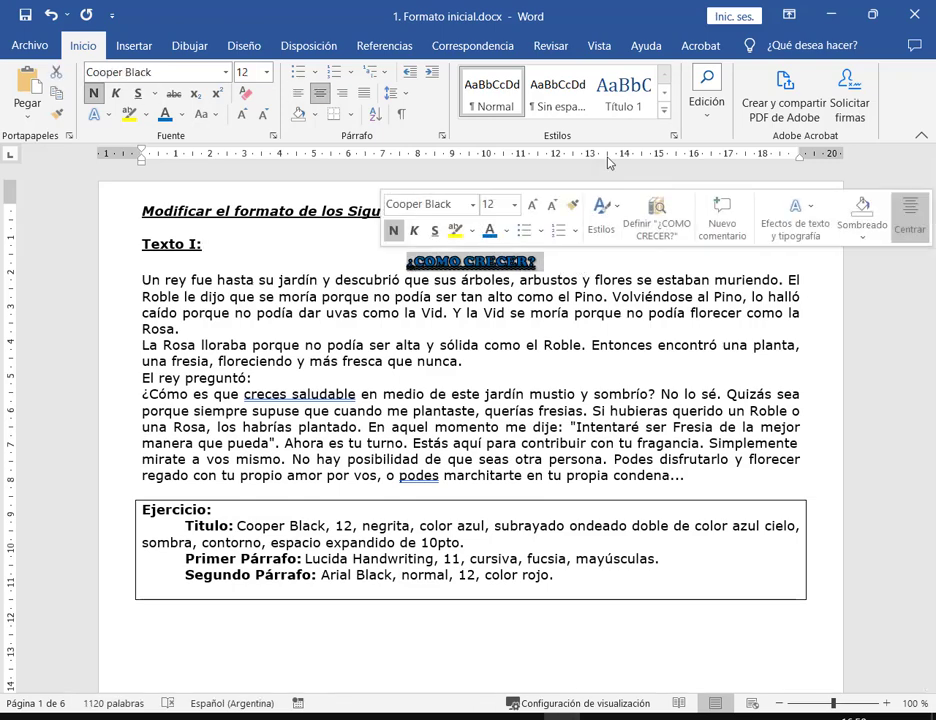
pyautogui.click(109, 114)
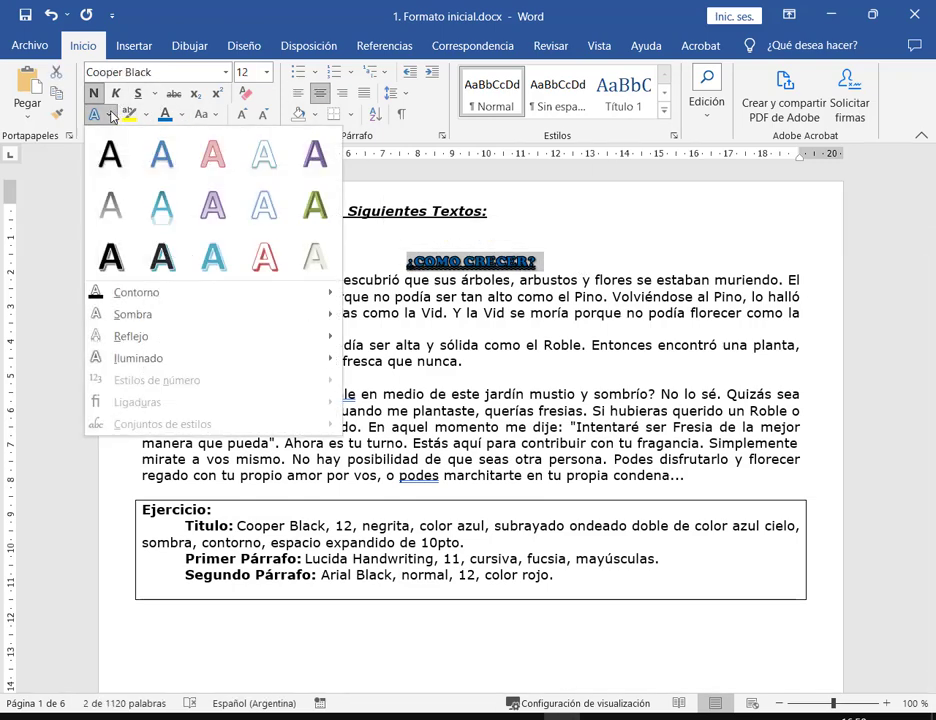
pyautogui.moveTo(167, 298)
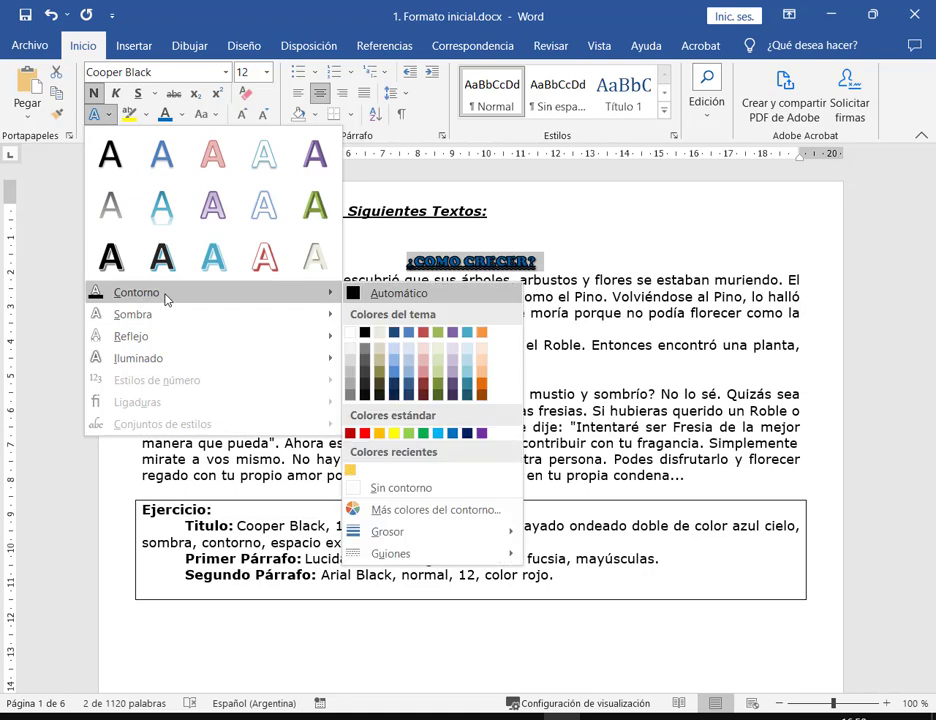
pyautogui.moveTo(168, 323)
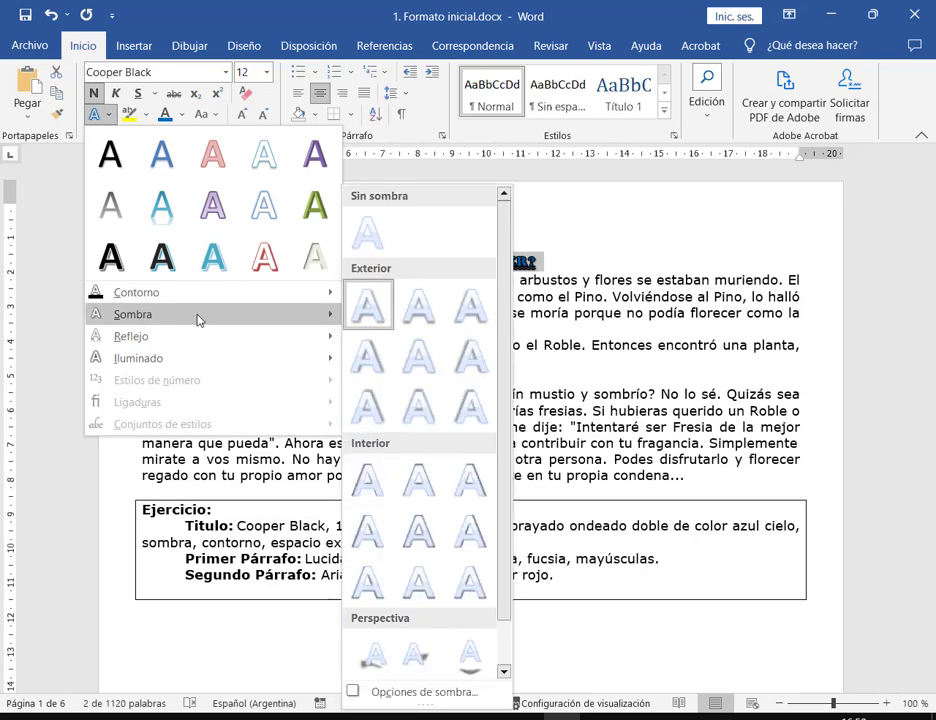
pyautogui.click(221, 8)
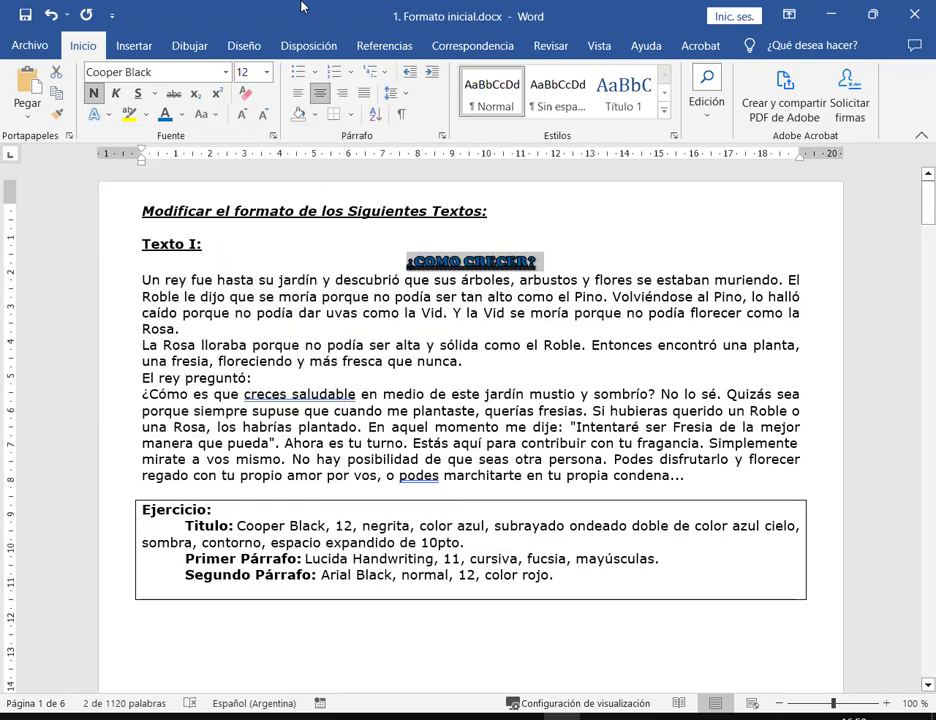
# Show the font settings of the title "¿COMO CRECER?" and examine which effects are offered there
pyautogui.click(273, 137)
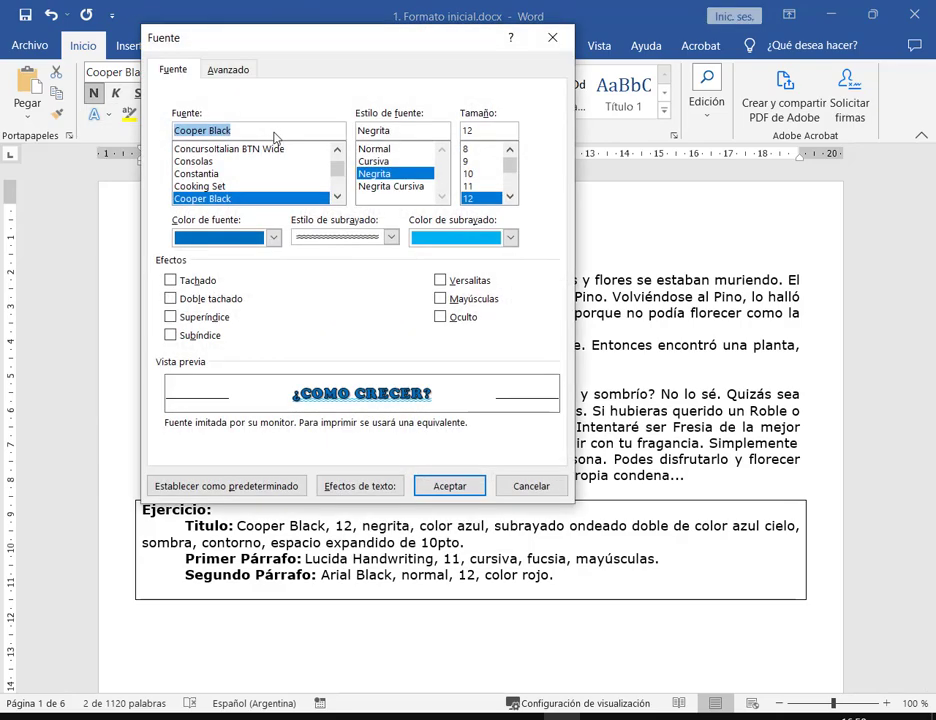
pyautogui.moveTo(293, 39)
pyautogui.mouseDown()
pyautogui.moveTo(397, 73)
pyautogui.moveTo(465, 112)
pyautogui.moveTo(449, 88)
pyautogui.moveTo(420, 80)
pyautogui.mouseUp()
pyautogui.moveTo(416, 310); pyautogui.dragTo(536, 392)
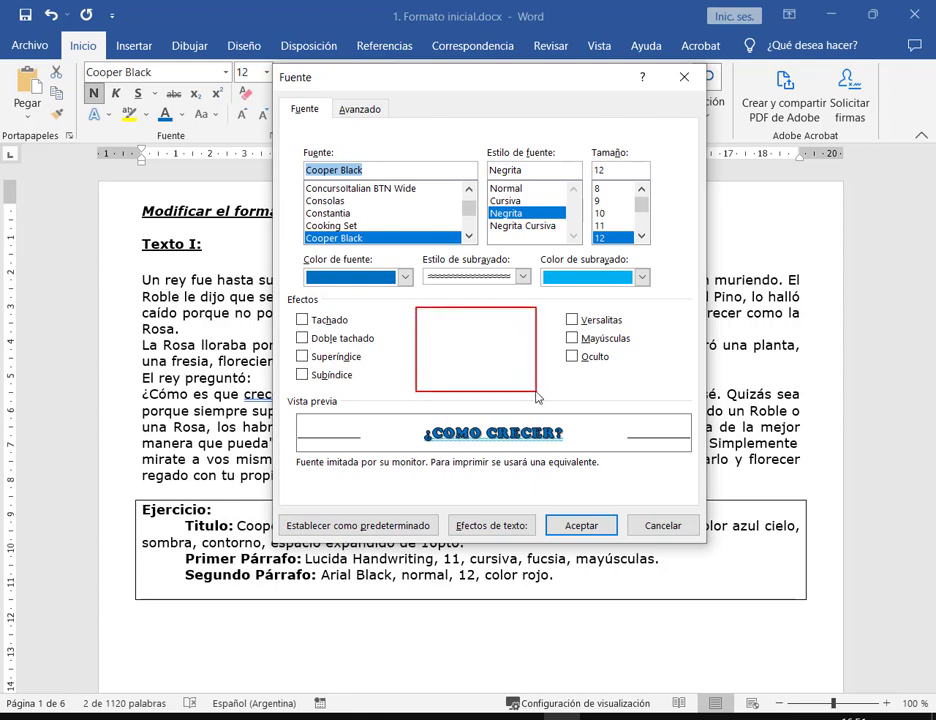
pyautogui.moveTo(521, 258); pyautogui.dragTo(508, 316)
pyautogui.moveTo(85, 106); pyautogui.dragTo(116, 128)
pyautogui.moveTo(97, 180); pyautogui.dragTo(103, 126)
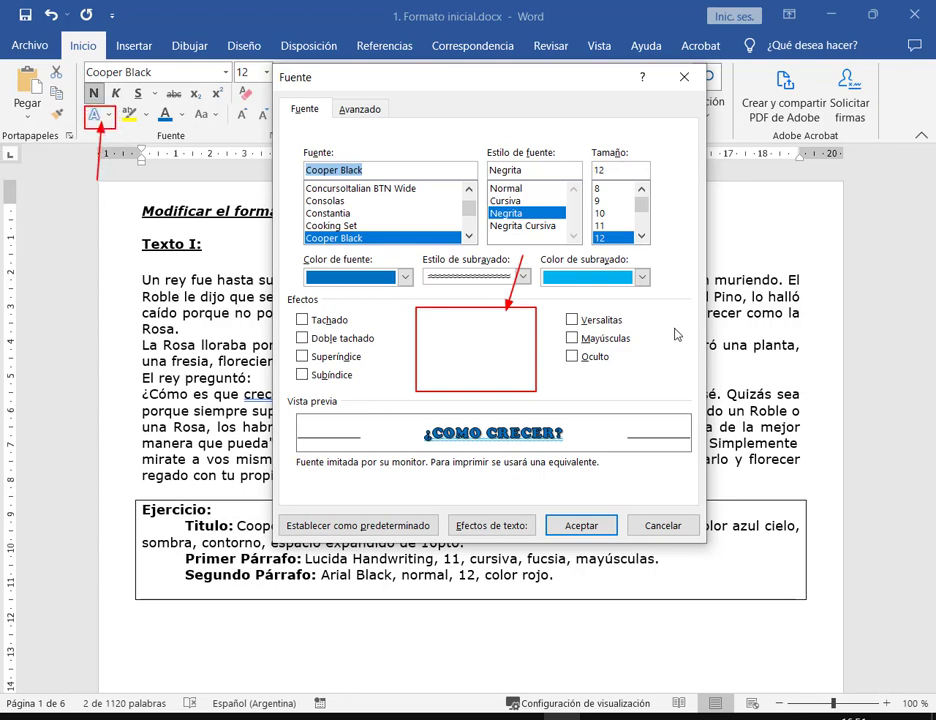
pyautogui.press('Escape')
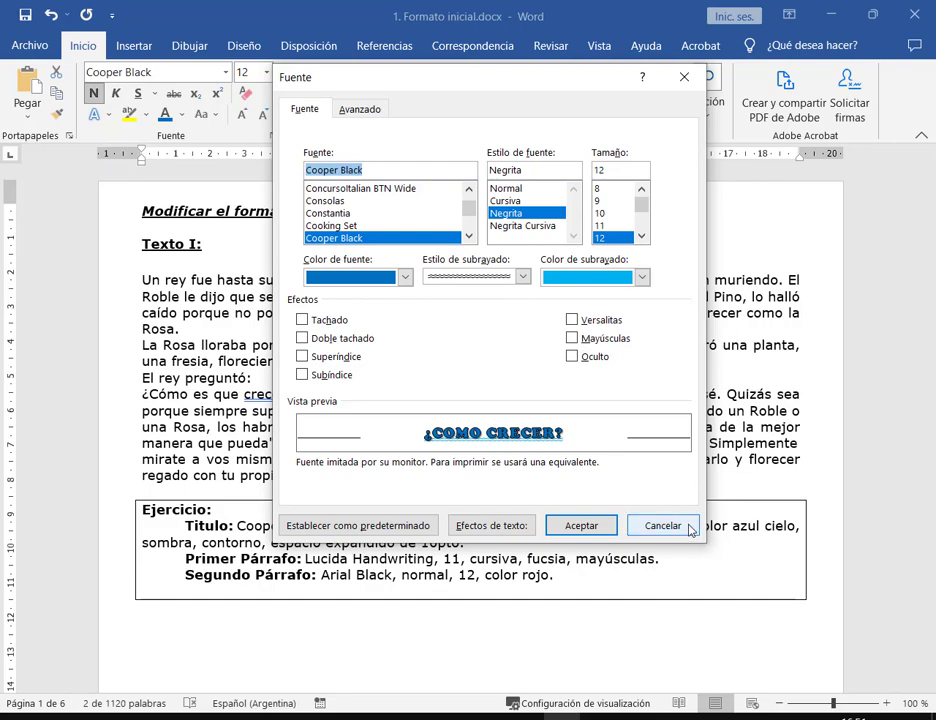
# Examine the text outline options in the title's detailed text effects settings
pyautogui.click(522, 527)
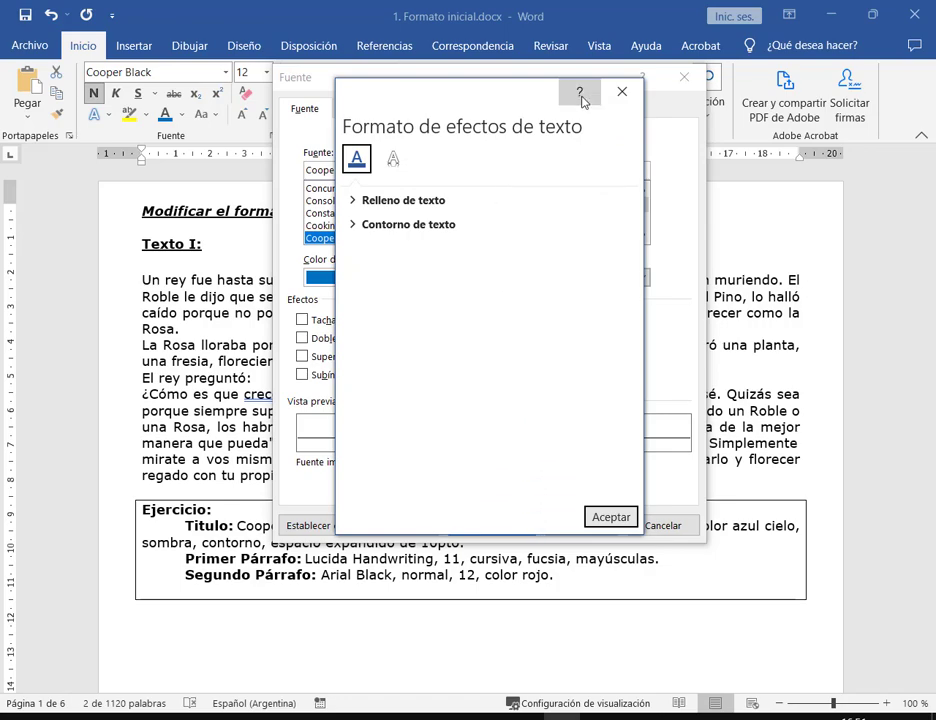
pyautogui.click(620, 92)
pyautogui.click(500, 527)
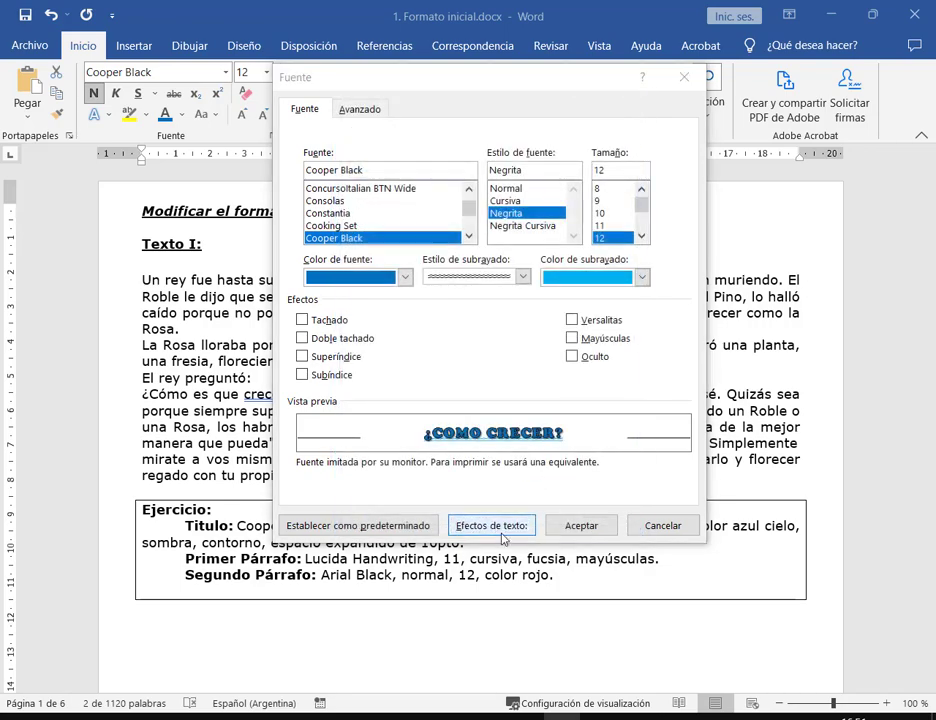
pyautogui.click(385, 229)
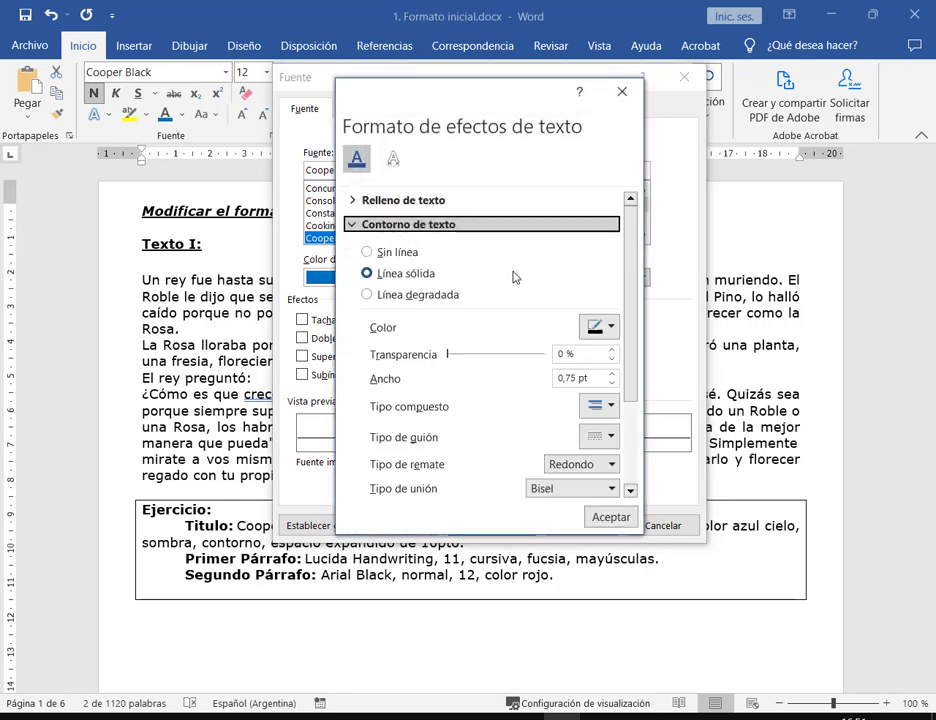
pyautogui.click(445, 226)
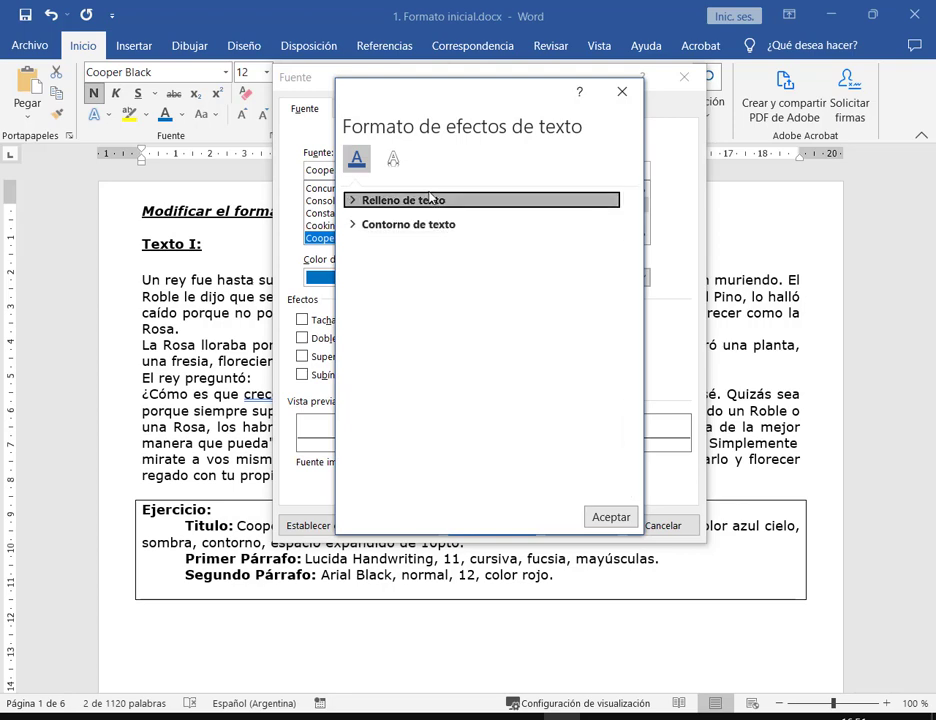
# Try setting the text fill of the title "¿COMO CRECER?" to Sin relleno, and undo that change
pyautogui.click(355, 203)
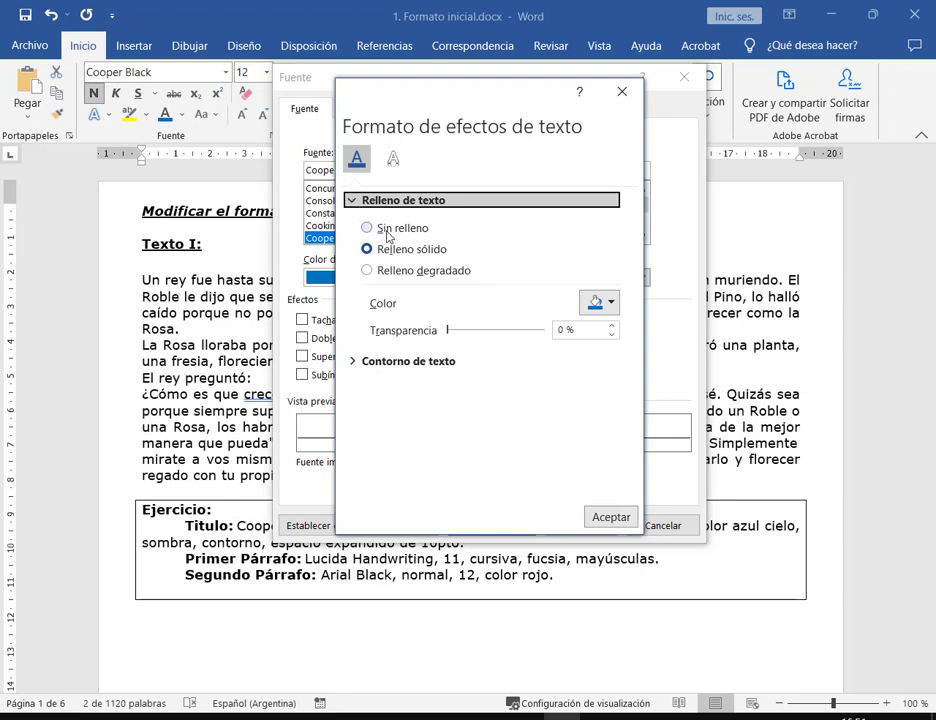
pyautogui.click(418, 229)
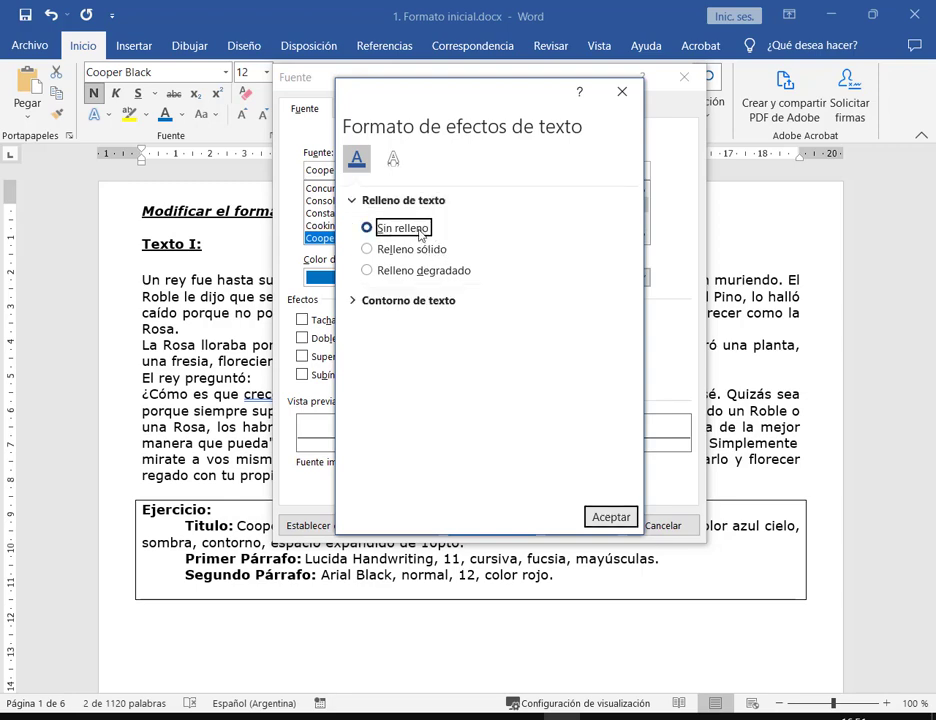
pyautogui.click(613, 520)
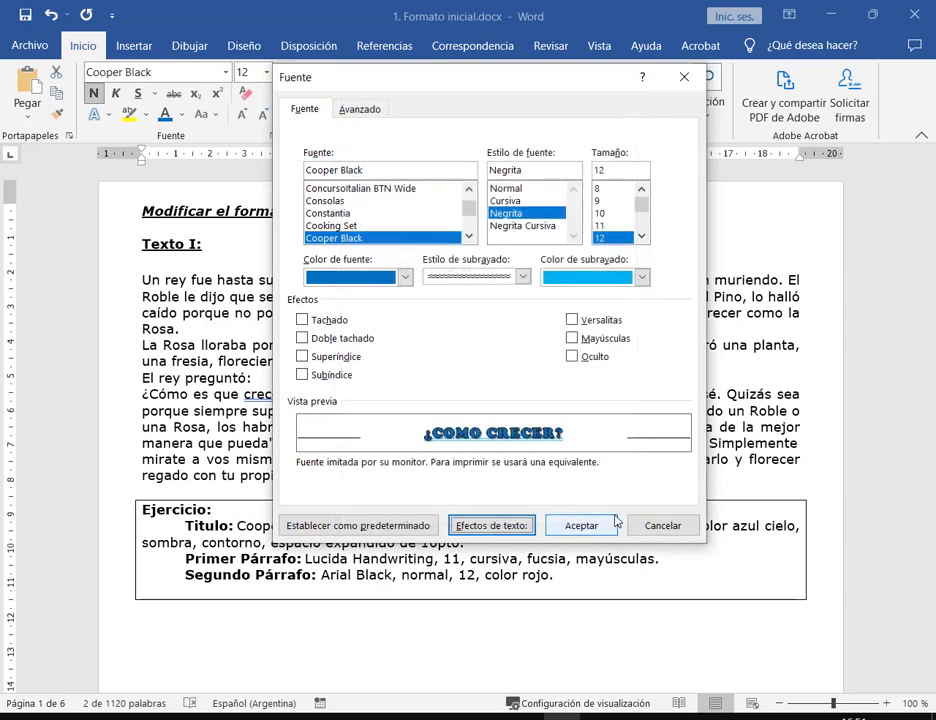
pyautogui.click(598, 528)
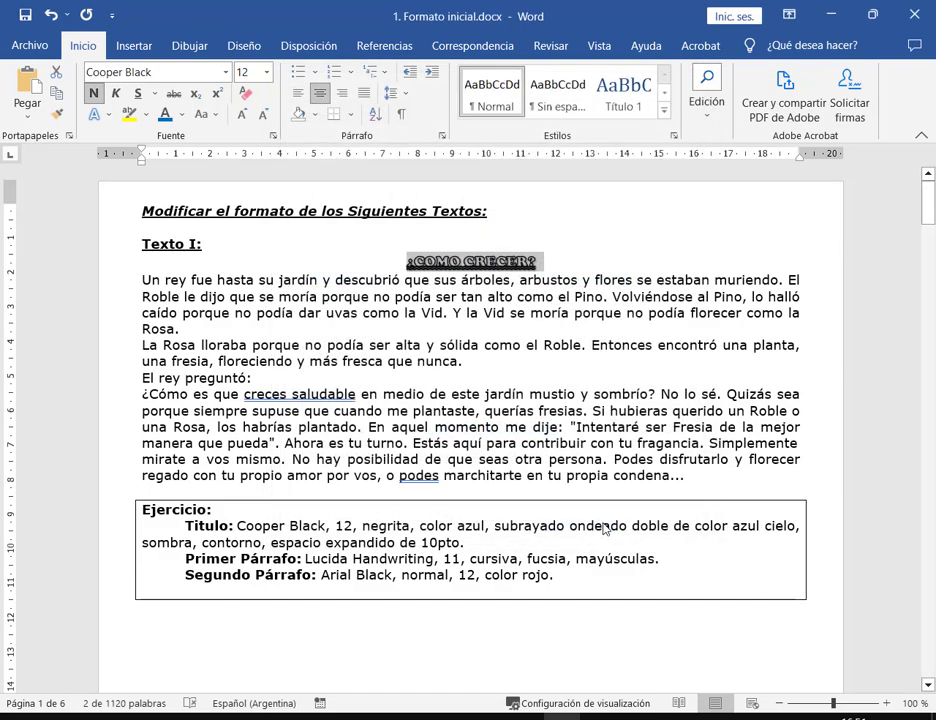
pyautogui.click(583, 444)
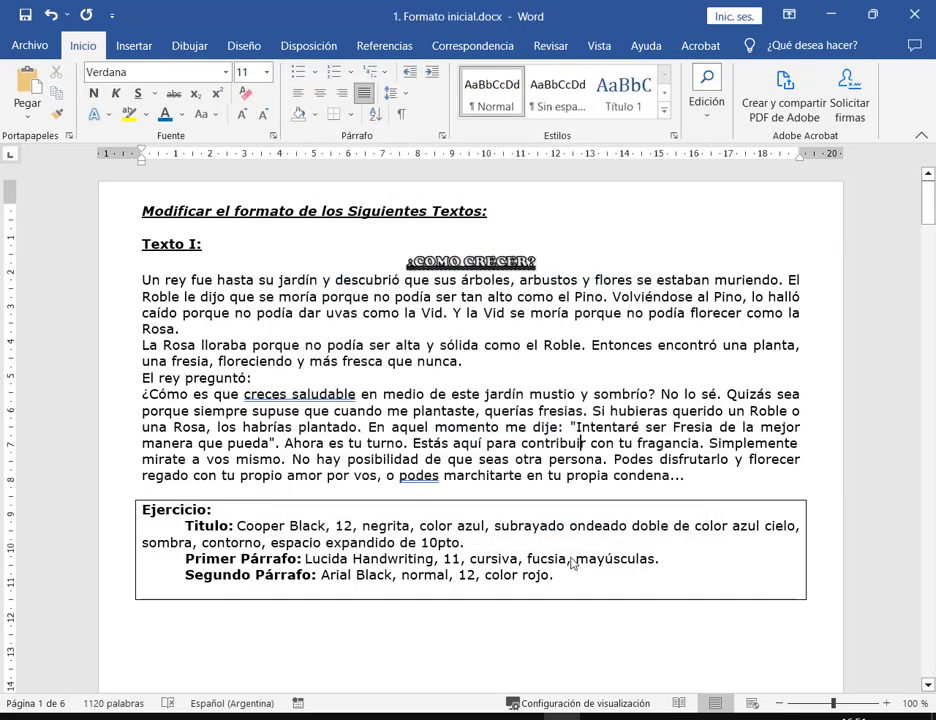
pyautogui.tripleClick(436, 261)
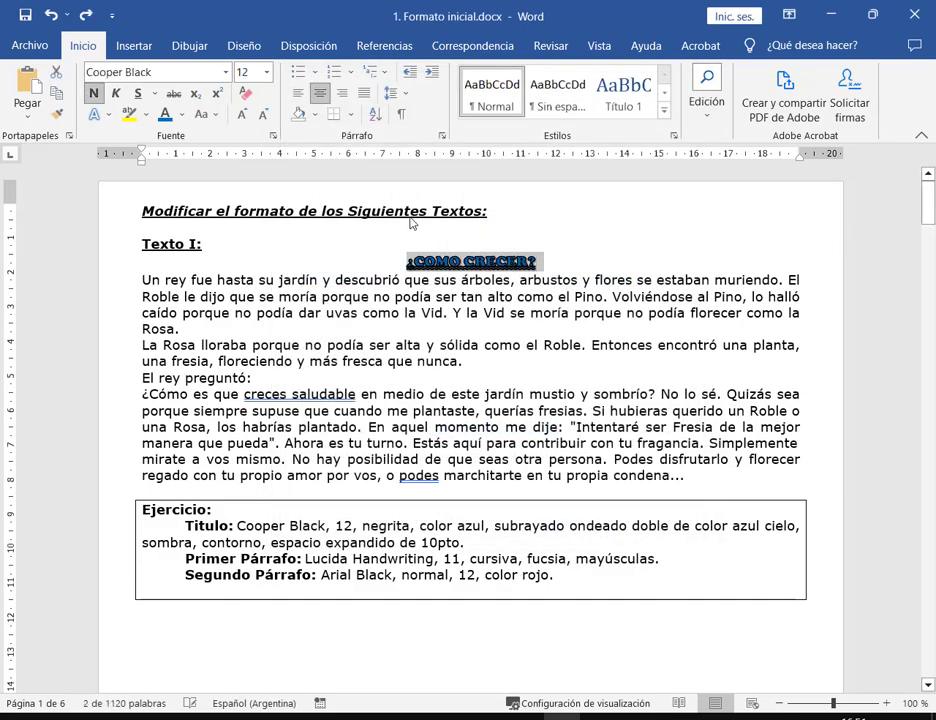
# Review the title's outline colour options and choose the first exterior shadow preset for it
pyautogui.click(100, 114)
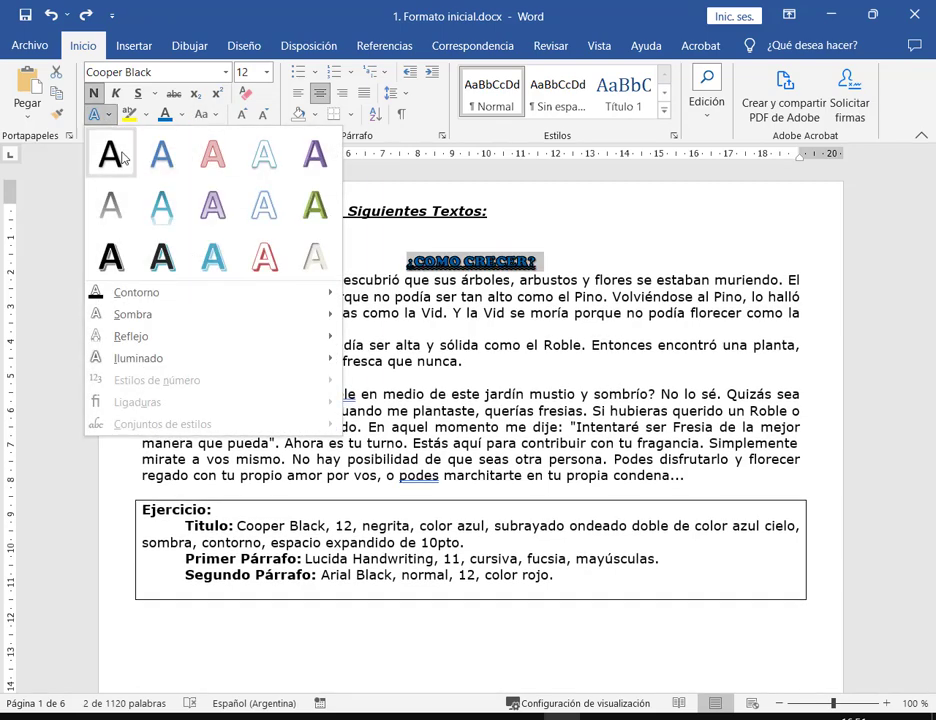
pyautogui.moveTo(192, 303)
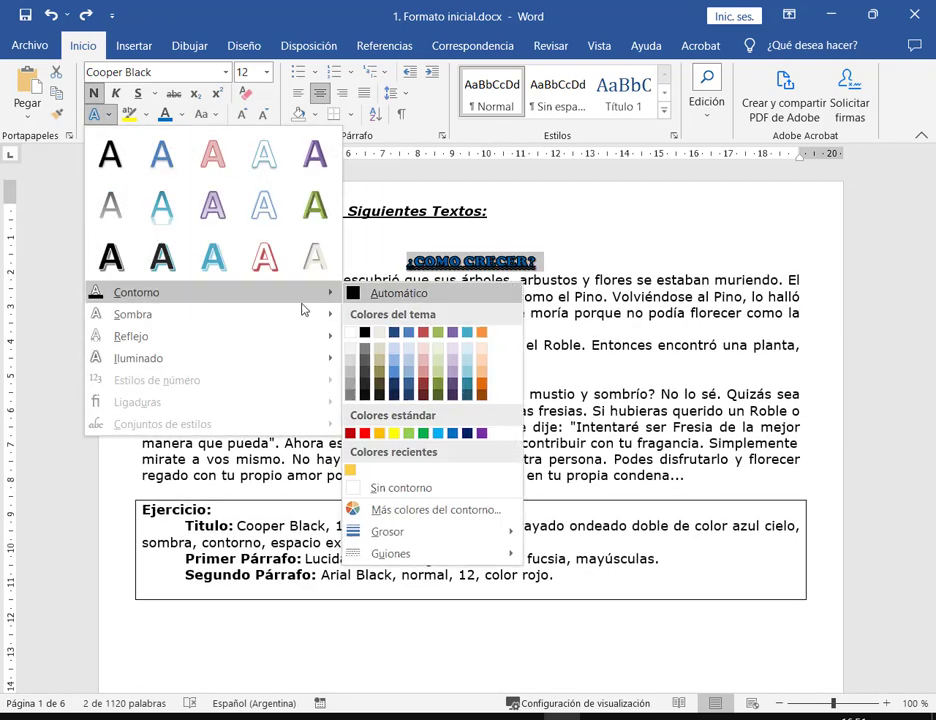
pyautogui.moveTo(299, 317)
pyautogui.click(365, 307)
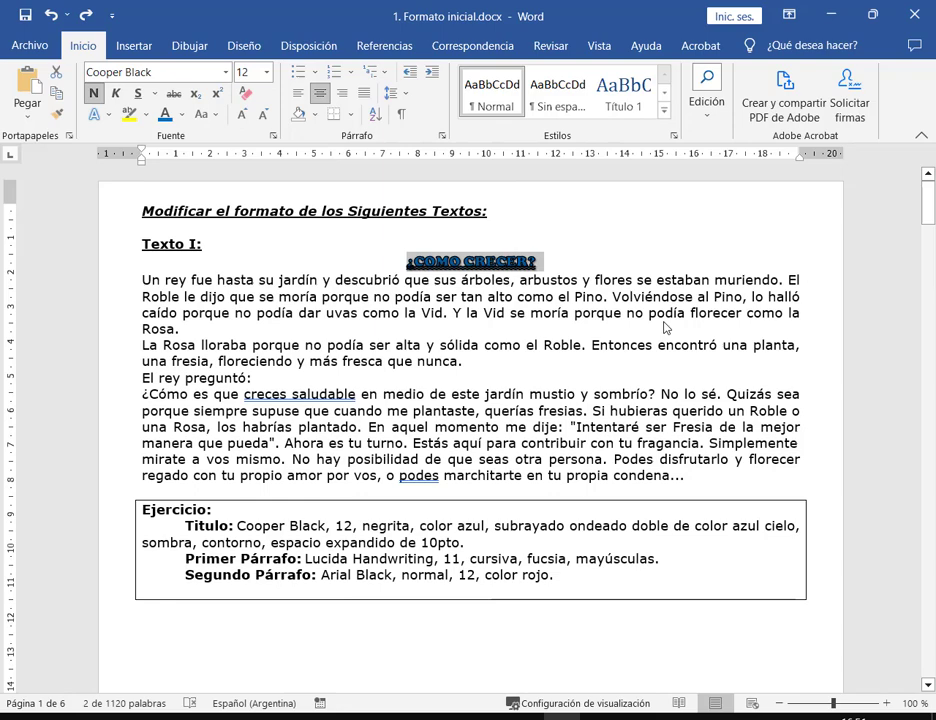
pyautogui.click(570, 276)
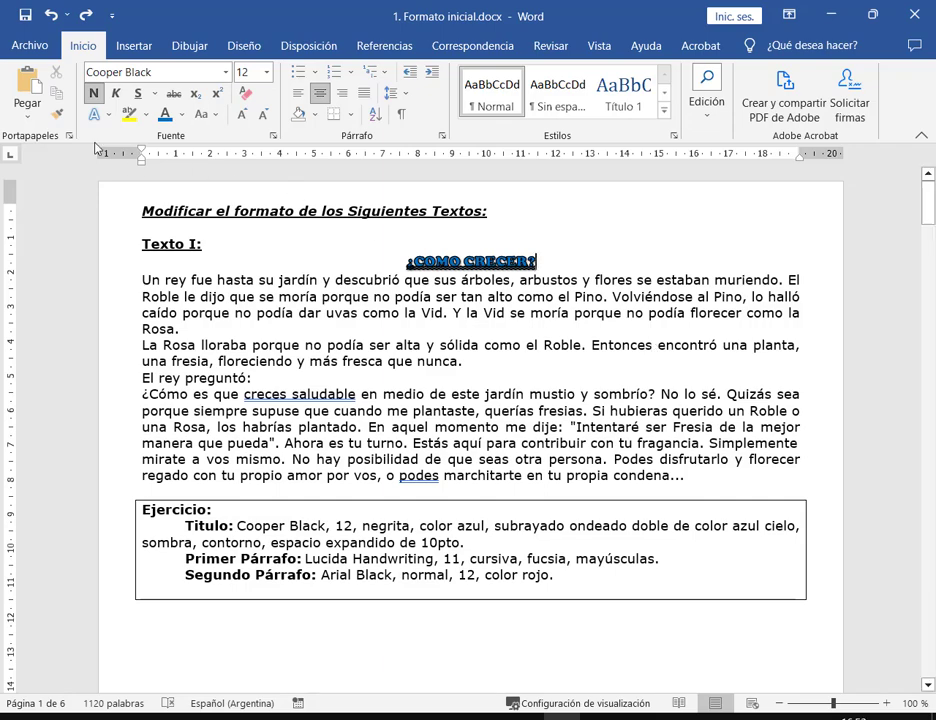
pyautogui.click(30, 45)
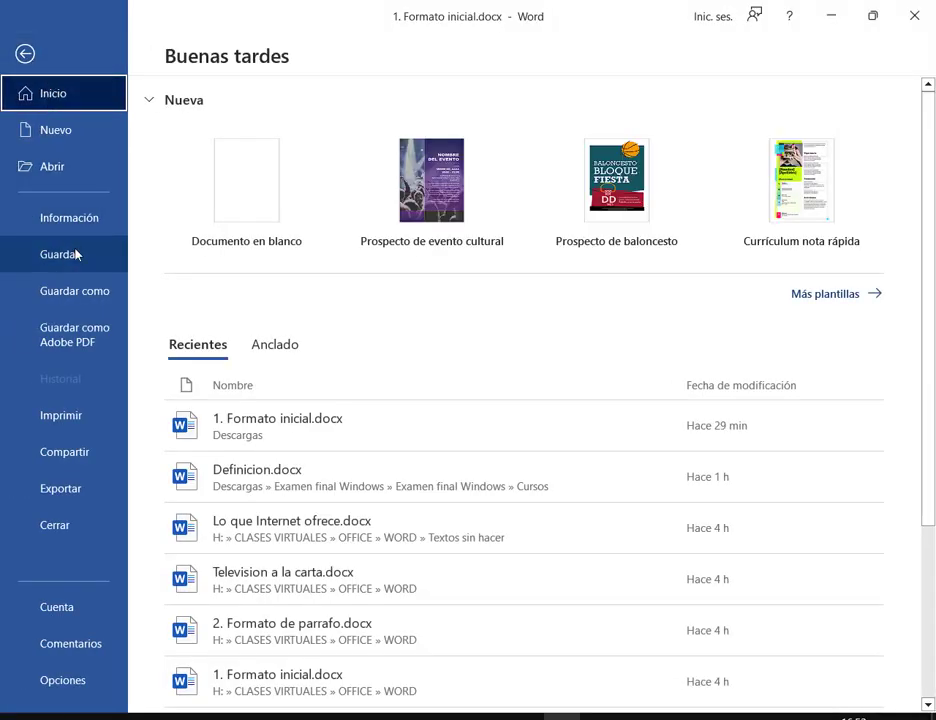
pyautogui.click(25, 56)
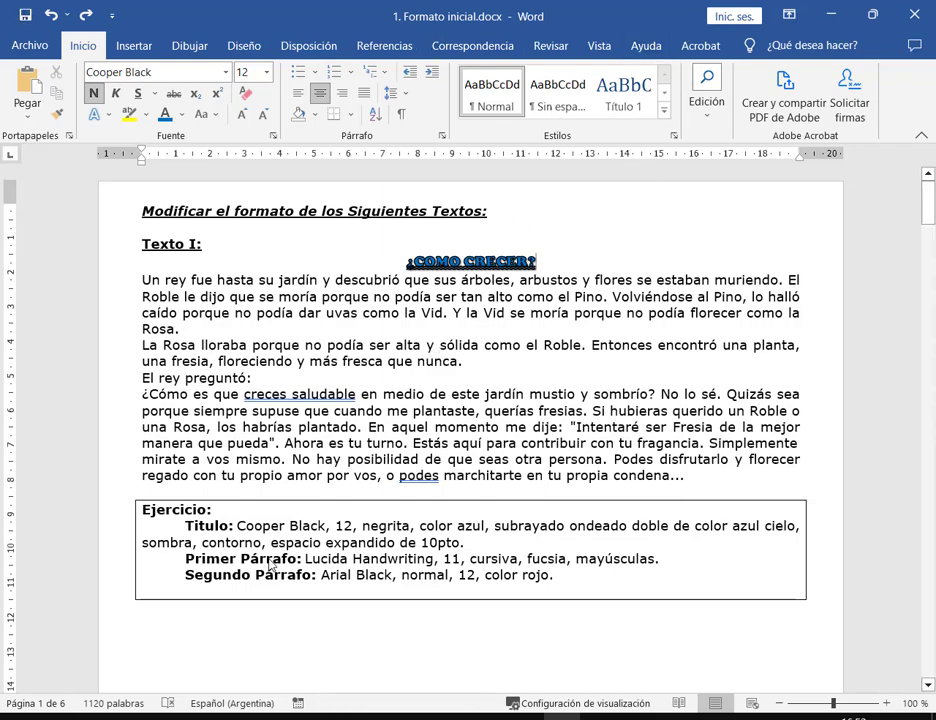
# Check the participants' chat messages in the Google Meet call and return to the Word document
pyautogui.click(152, 716)
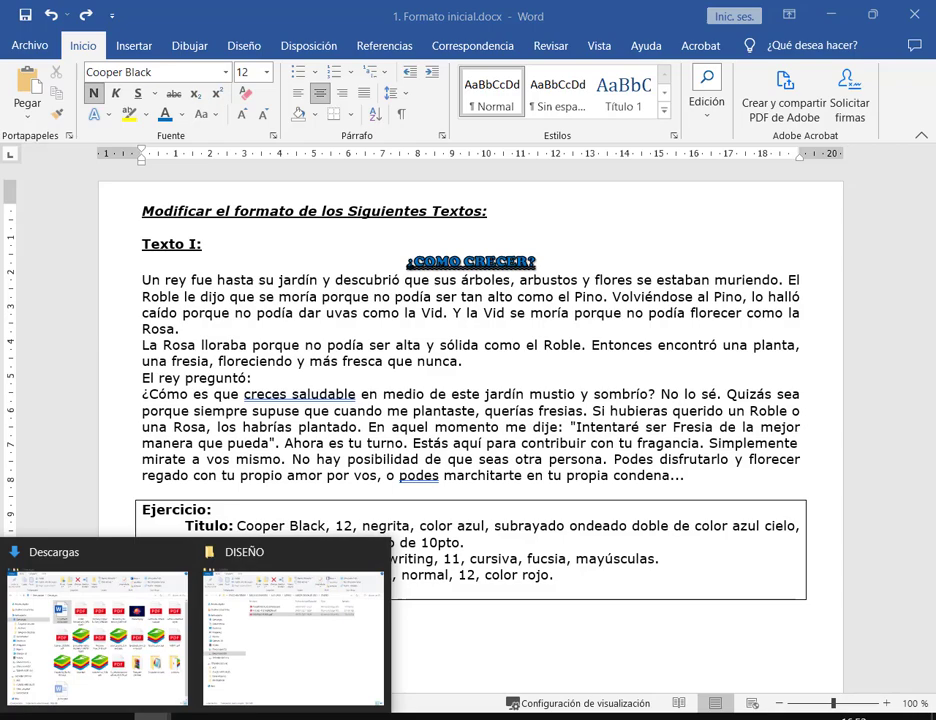
pyautogui.click(140, 630)
pyautogui.click(548, 685)
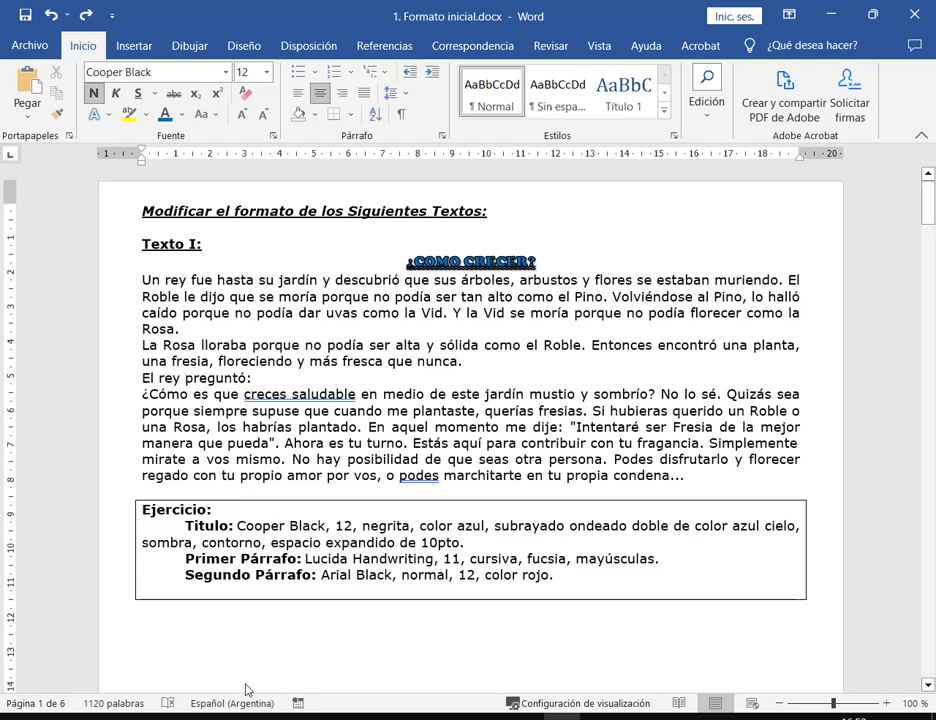
pyautogui.moveTo(227, 714)
pyautogui.click(152, 634)
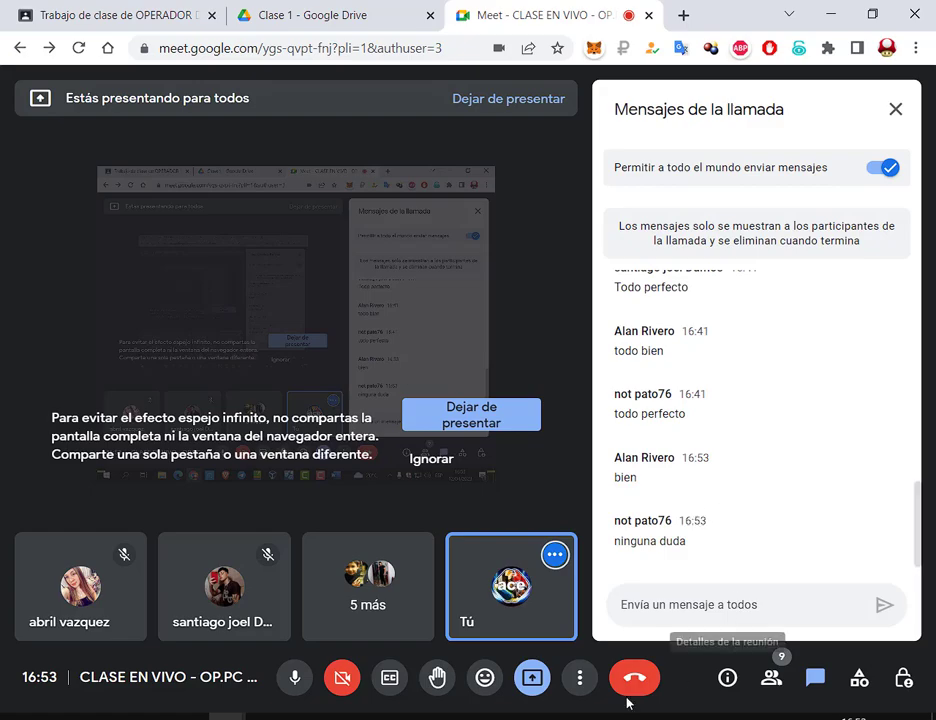
pyautogui.hotkey('alt', 'Tab')
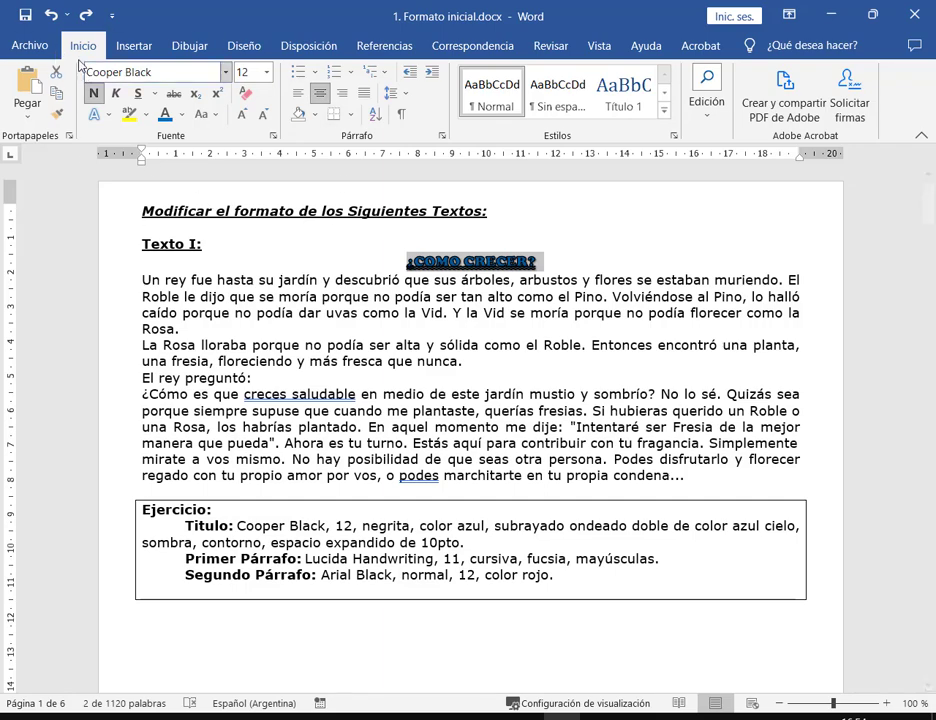
# Show the advanced font settings of the title "¿COMO CRECER?" and examine the character spacing options
pyautogui.moveTo(78, 58); pyautogui.dragTo(284, 153)
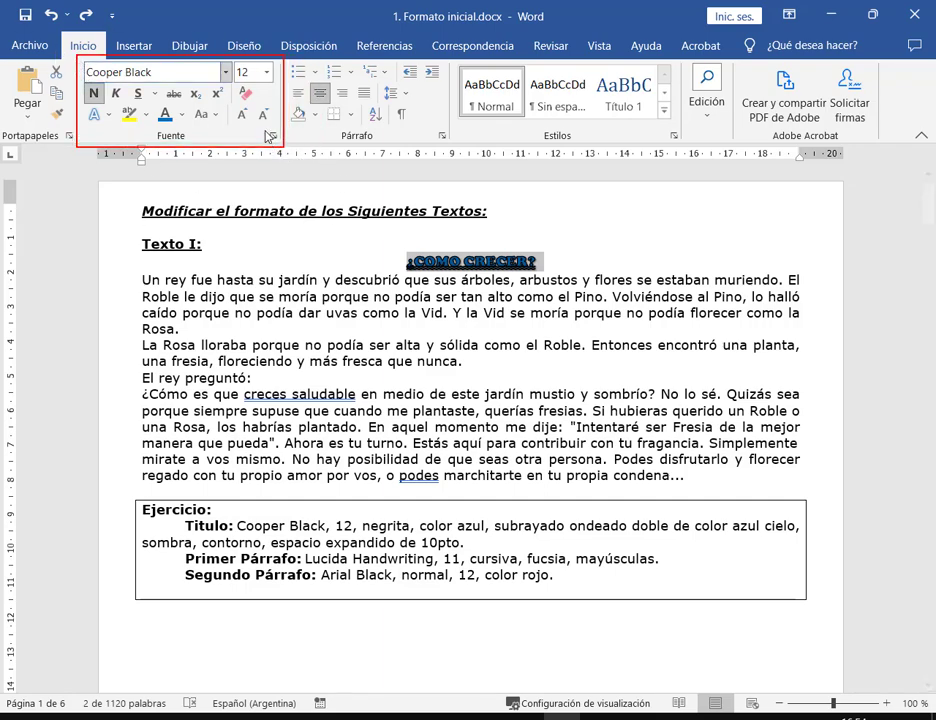
pyautogui.moveTo(265, 200); pyautogui.dragTo(274, 144)
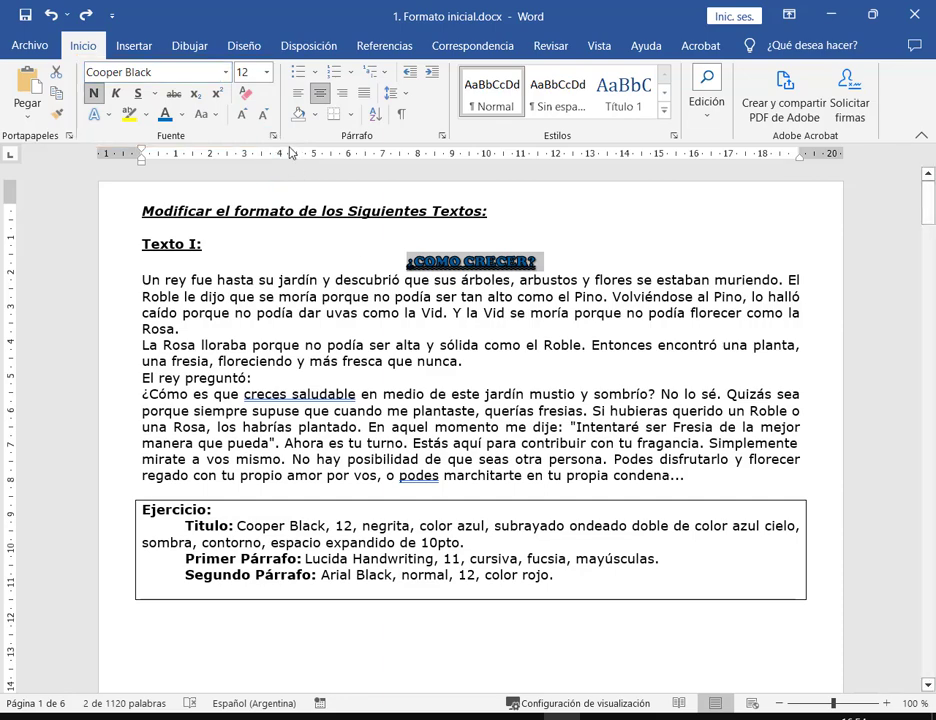
pyautogui.hotkey('ctrl', 'm')
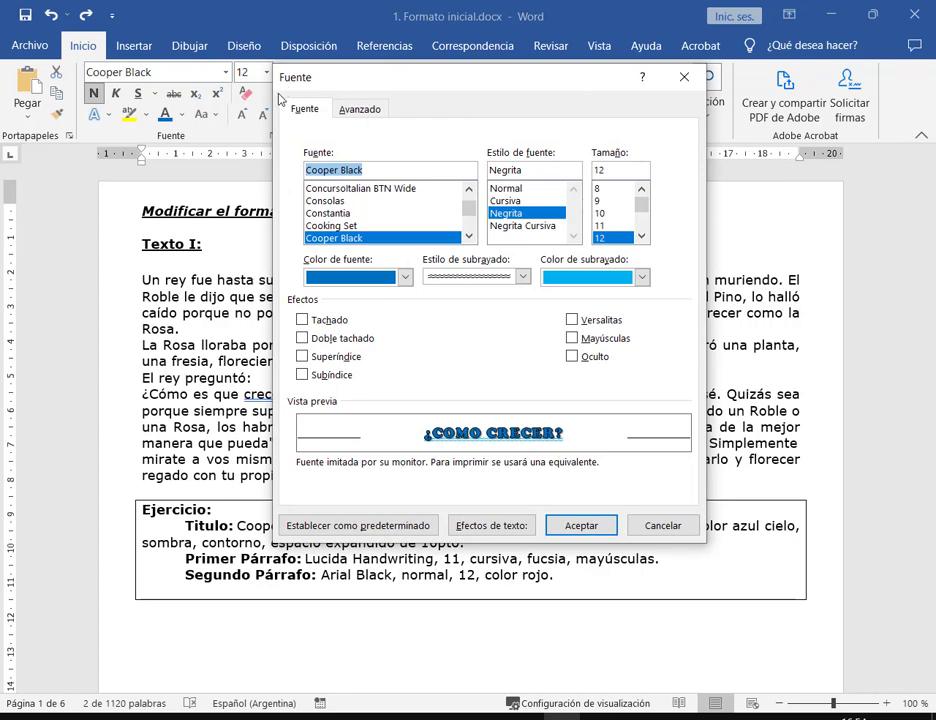
pyautogui.moveTo(278, 94)
pyautogui.mouseDown()
pyautogui.moveTo(401, 131)
pyautogui.moveTo(408, 118)
pyautogui.mouseUp()
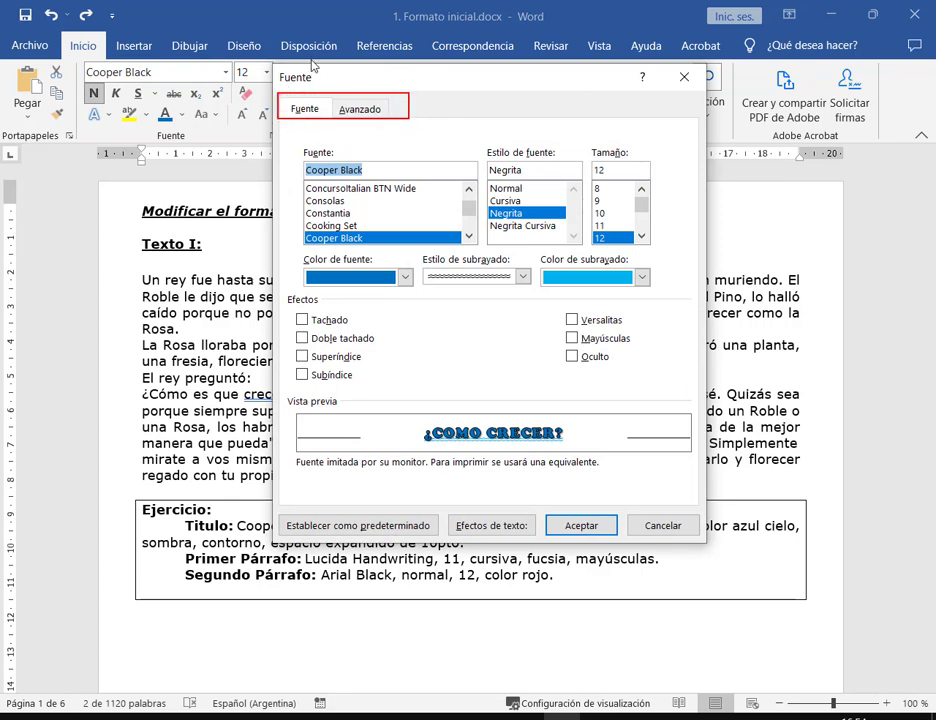
pyautogui.moveTo(314, 57); pyautogui.dragTo(314, 92)
pyautogui.moveTo(445, 72); pyautogui.dragTo(397, 117)
pyautogui.click(373, 109)
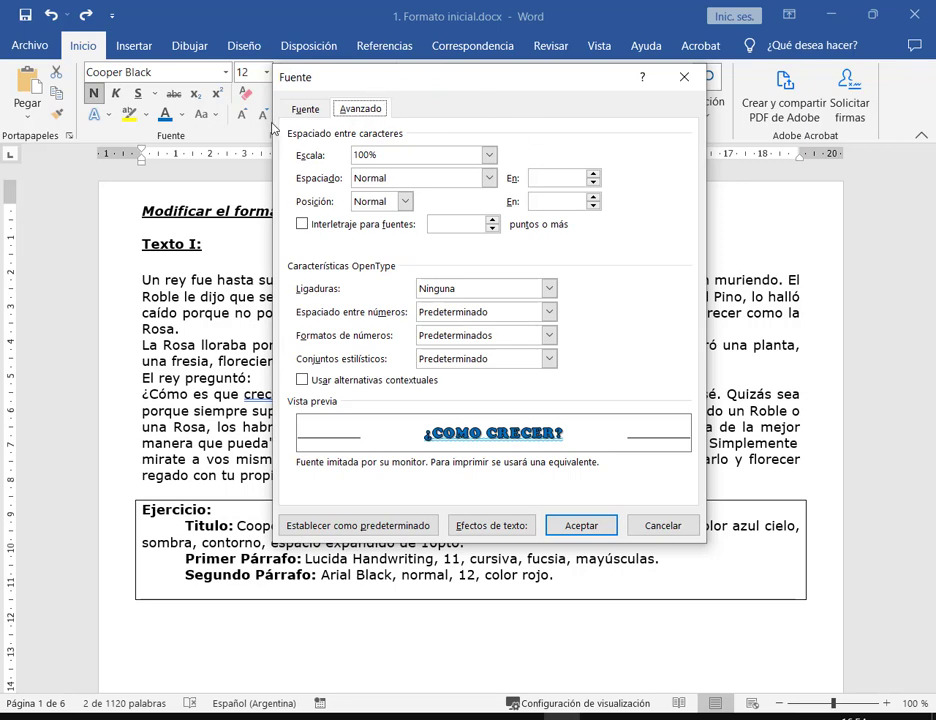
pyautogui.moveTo(276, 123); pyautogui.dragTo(695, 255)
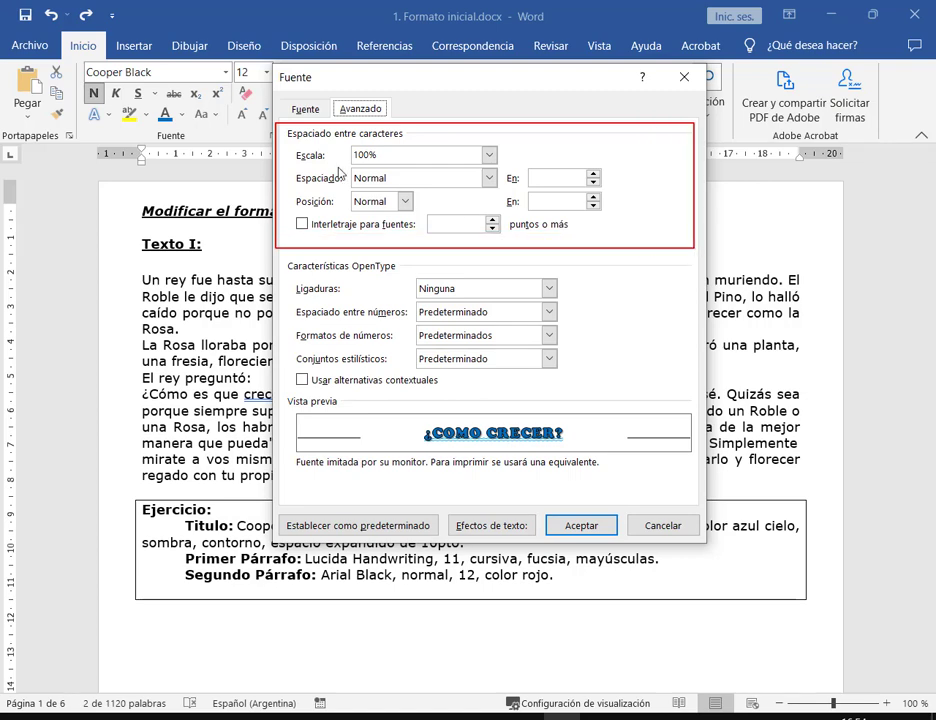
pyautogui.moveTo(286, 166)
pyautogui.mouseDown()
pyautogui.moveTo(452, 203)
pyautogui.moveTo(502, 197)
pyautogui.mouseUp()
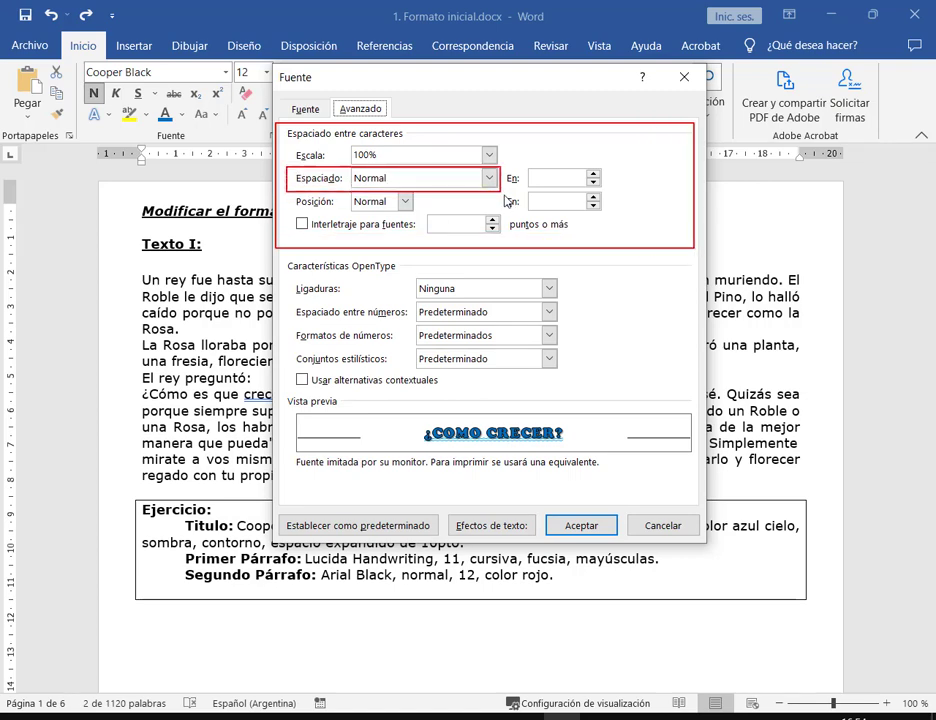
pyautogui.press('Escape')
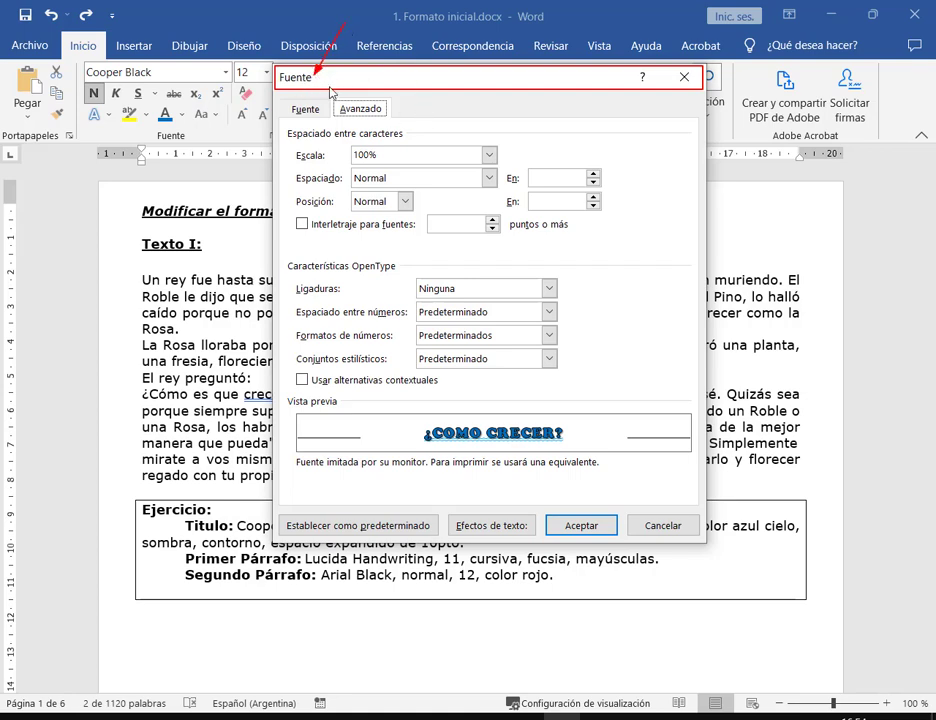
# Set the title's character spacing to Expandido by 10 pto, as the exercise specifies, and apply it
pyautogui.moveTo(302, 80); pyautogui.dragTo(278, 35)
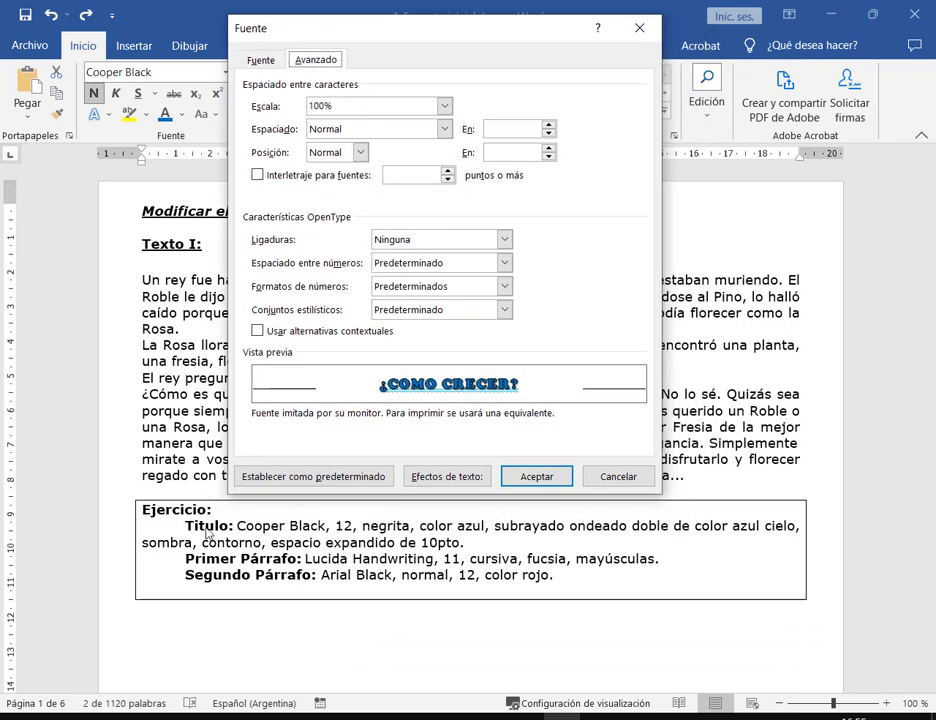
pyautogui.moveTo(137, 513)
pyautogui.mouseDown()
pyautogui.moveTo(360, 552)
pyautogui.moveTo(812, 565)
pyautogui.mouseUp()
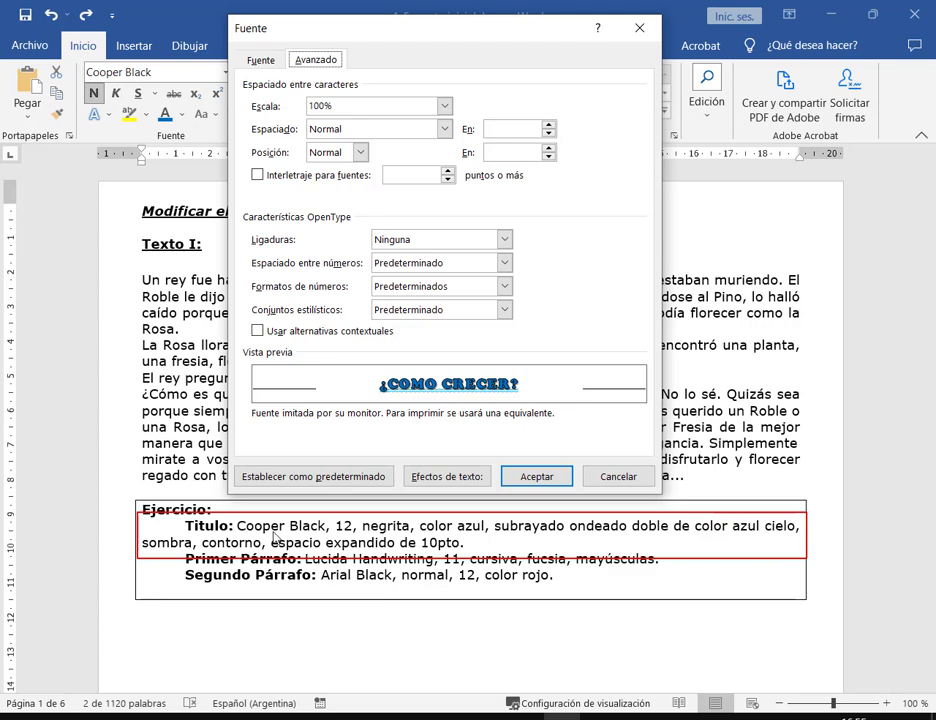
pyautogui.moveTo(266, 533)
pyautogui.mouseDown()
pyautogui.moveTo(318, 550)
pyautogui.moveTo(474, 555)
pyautogui.moveTo(466, 556)
pyautogui.mouseUp()
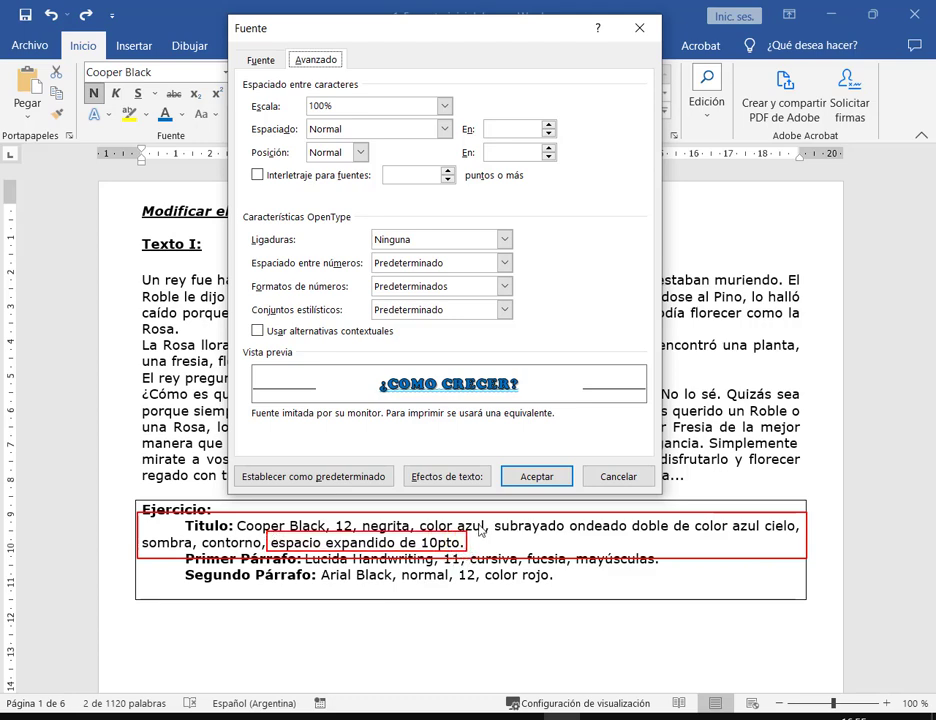
pyautogui.moveTo(455, 491); pyautogui.dragTo(441, 532)
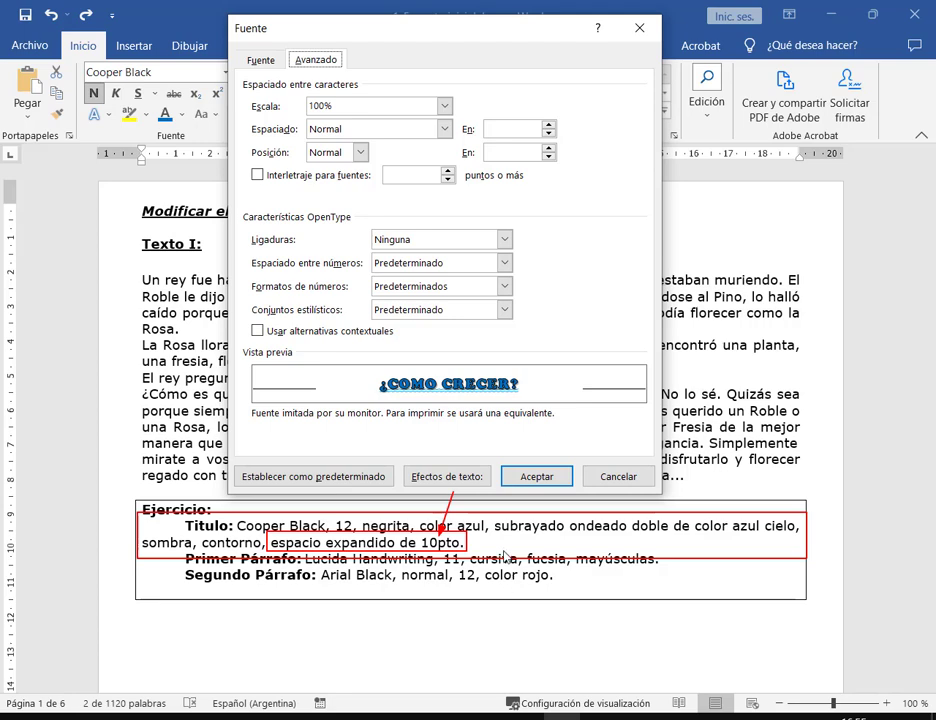
pyautogui.press('e')
pyautogui.moveTo(250, 119); pyautogui.dragTo(449, 138)
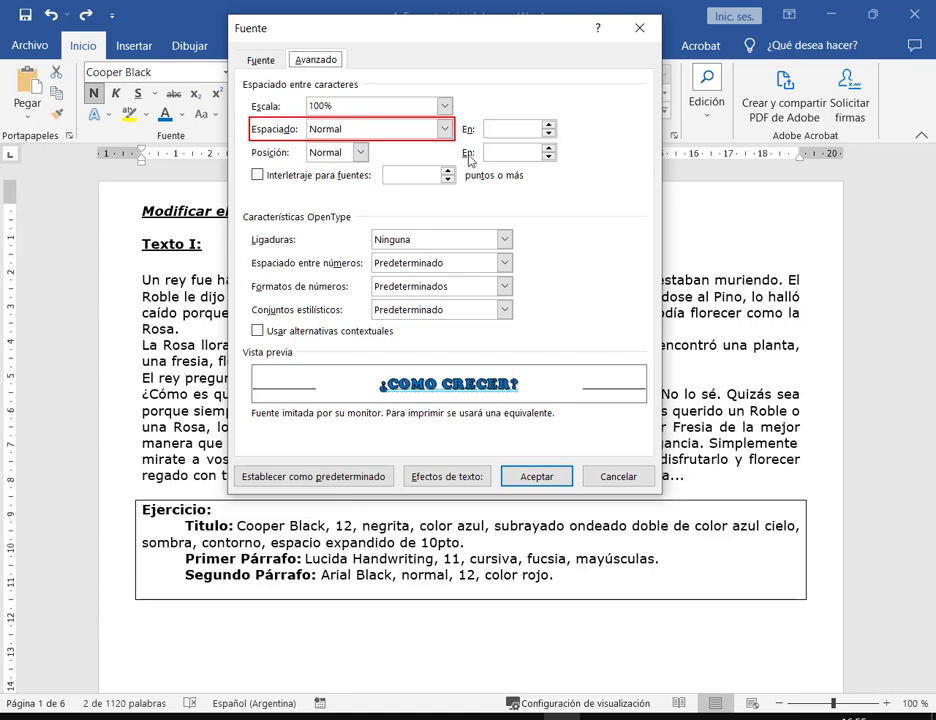
pyautogui.click(444, 129)
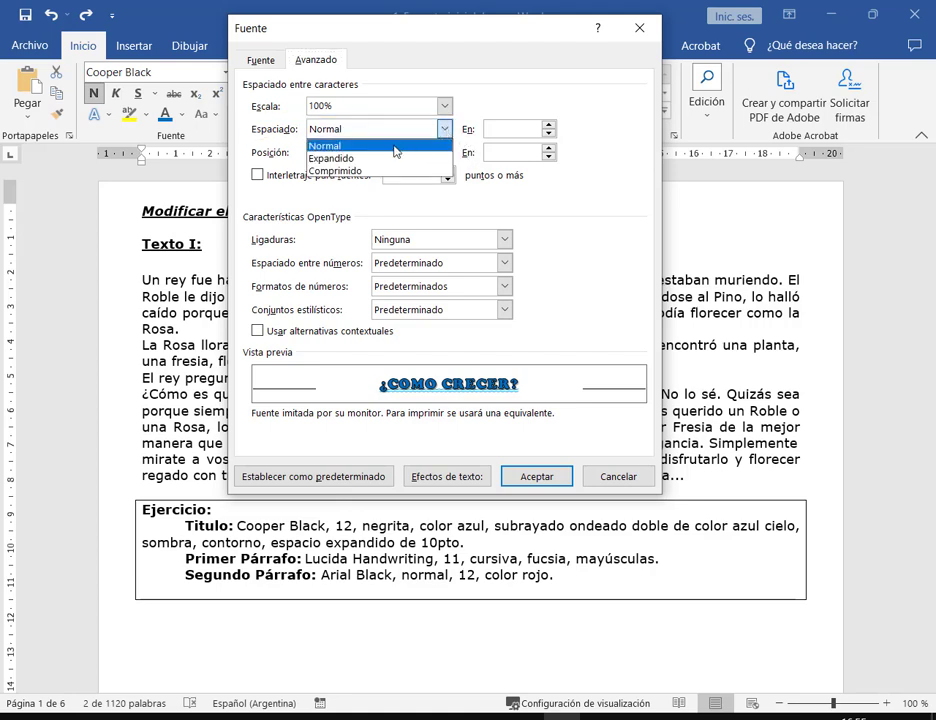
pyautogui.click(344, 158)
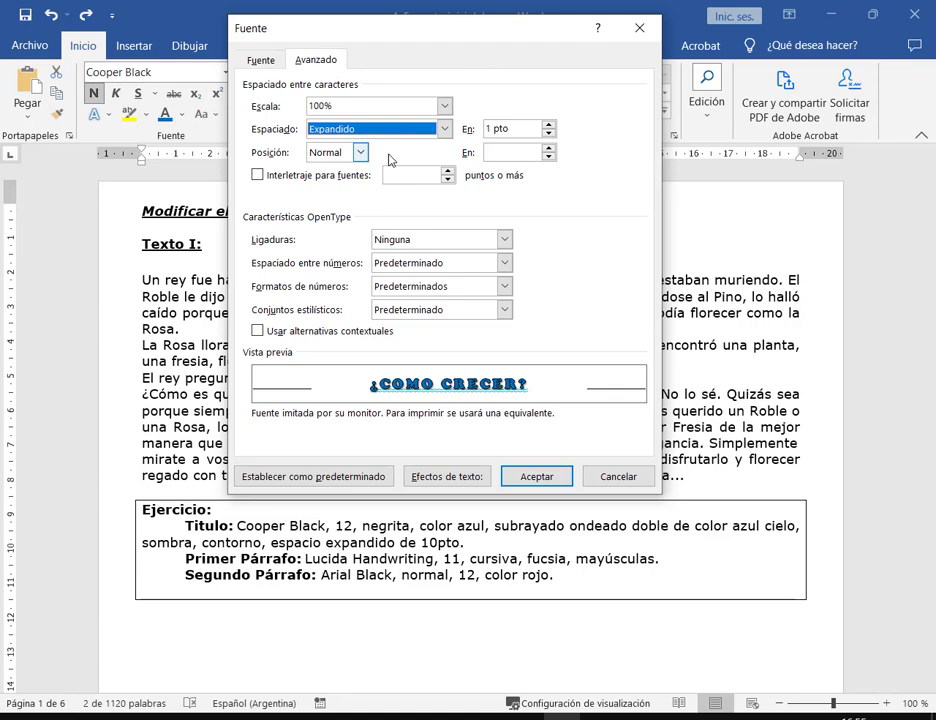
pyautogui.click(491, 133)
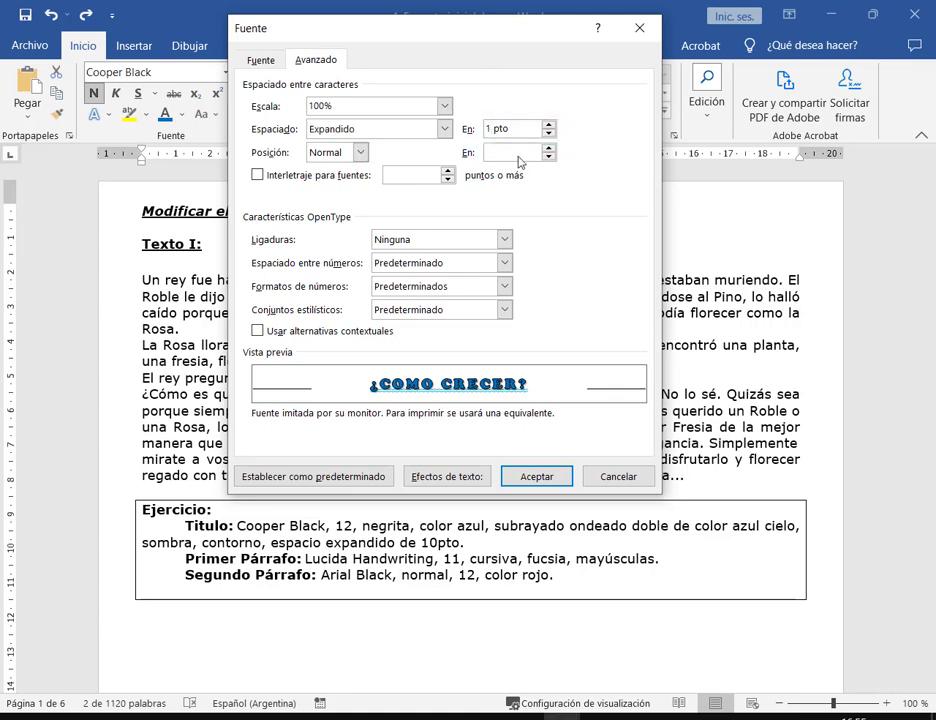
pyautogui.write('0')
pyautogui.click(545, 477)
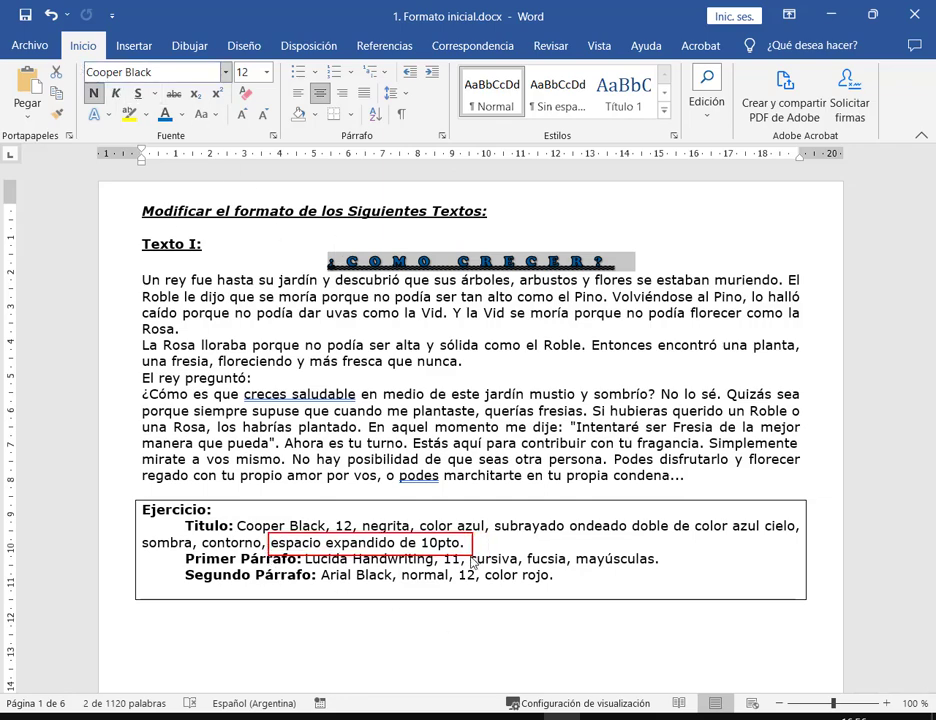
# Review the title's basic font settings and advanced character spacing again, leaving everything as it is
pyautogui.click(272, 137)
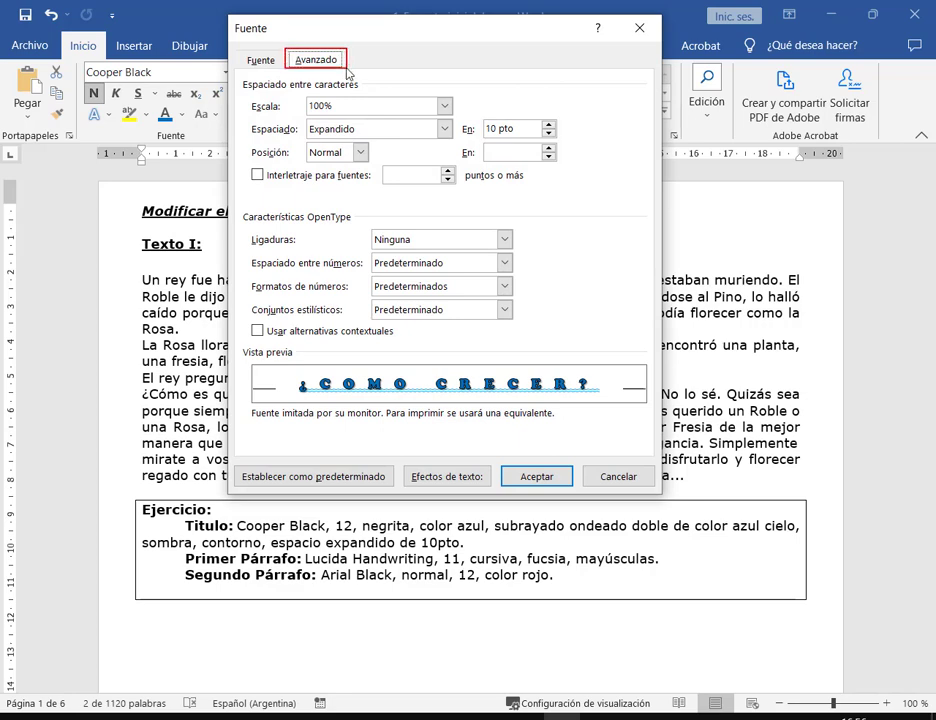
pyautogui.click(262, 60)
pyautogui.click(312, 60)
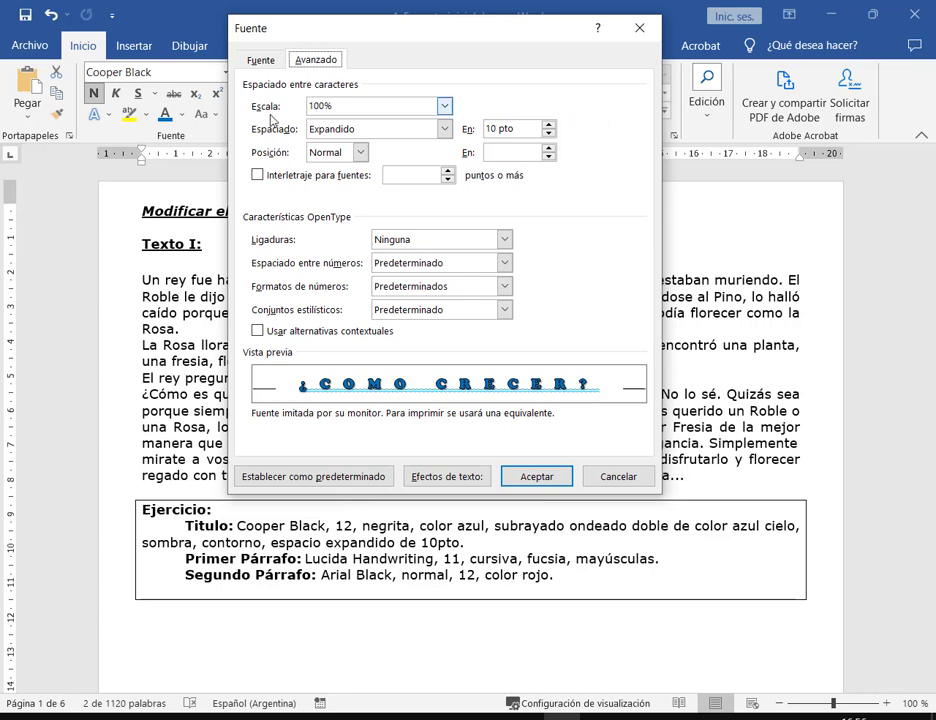
pyautogui.moveTo(250, 110)
pyautogui.mouseDown()
pyautogui.moveTo(459, 142)
pyautogui.moveTo(571, 140)
pyautogui.mouseUp()
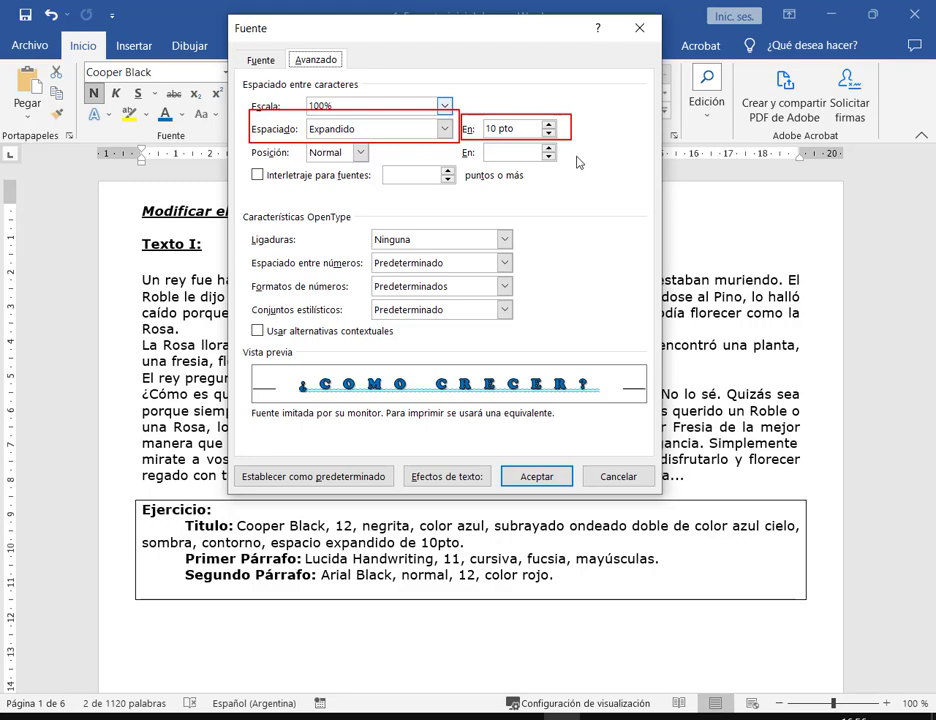
pyautogui.click(626, 478)
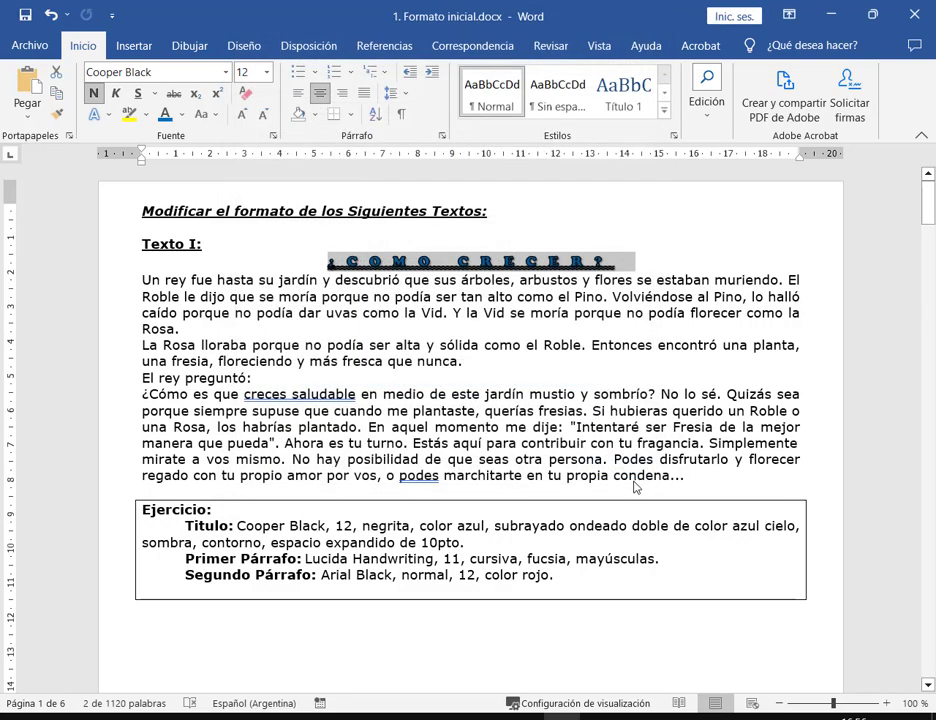
pyautogui.click(277, 139)
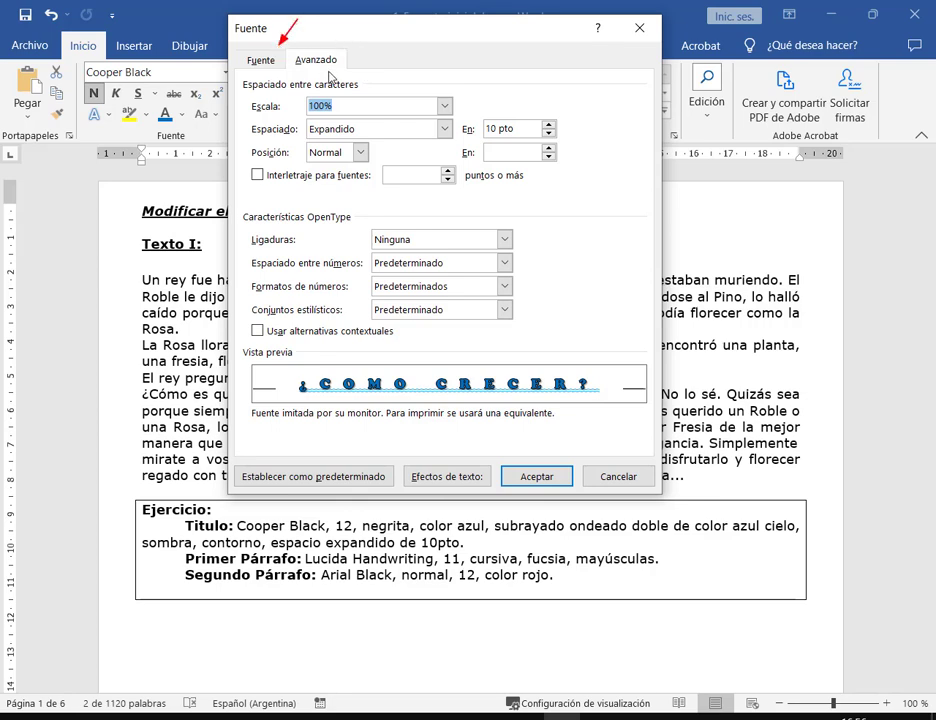
pyautogui.click(261, 61)
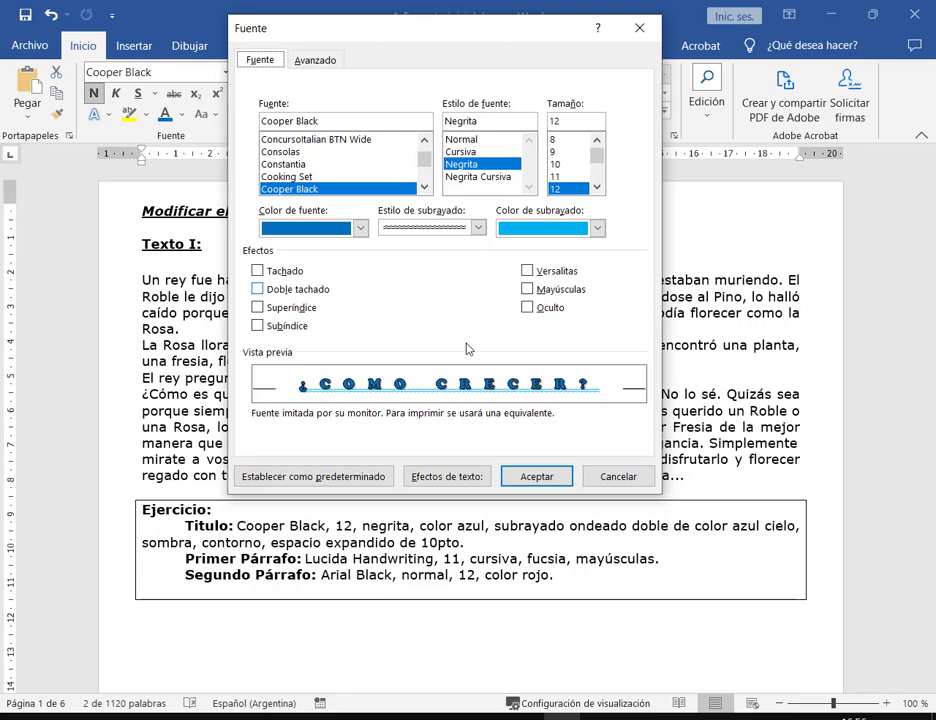
pyautogui.click(638, 30)
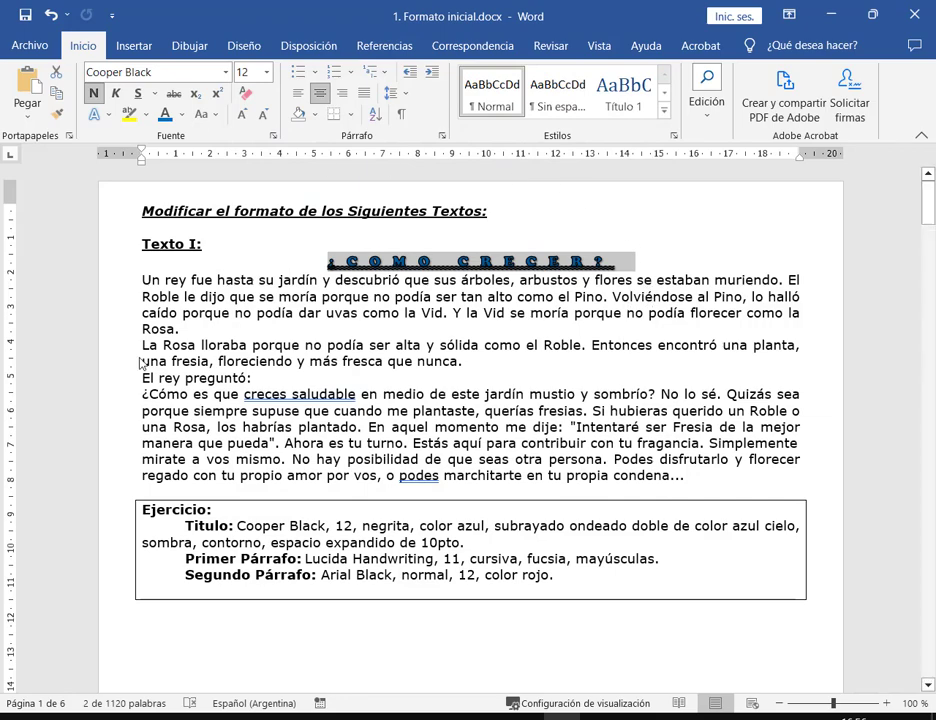
# Save the document with the formatted title
pyautogui.click(580, 393)
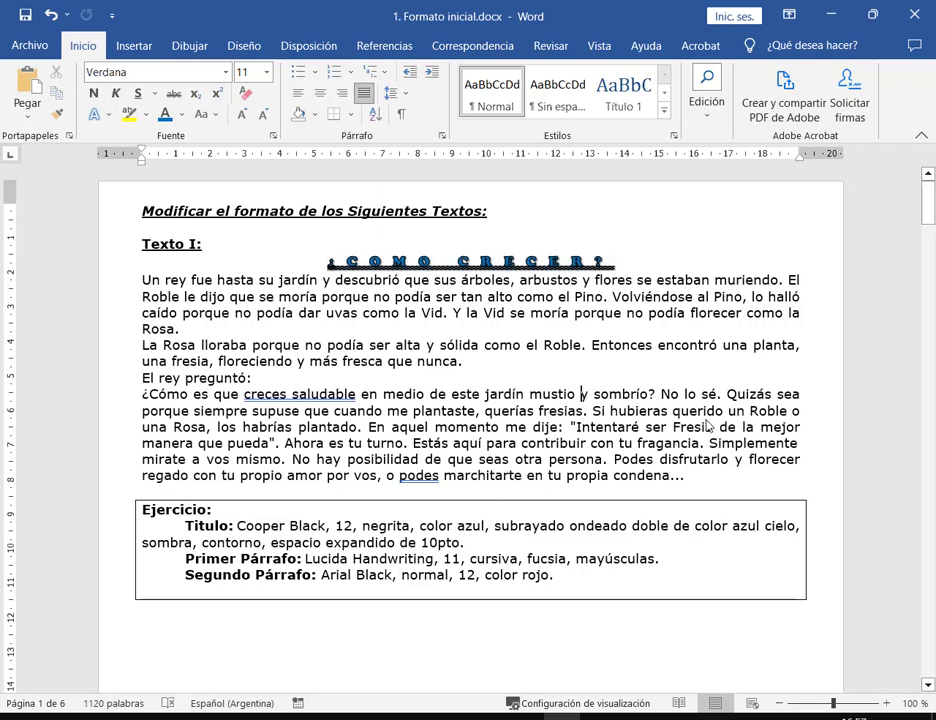
pyautogui.click(507, 297)
pyautogui.click(516, 264)
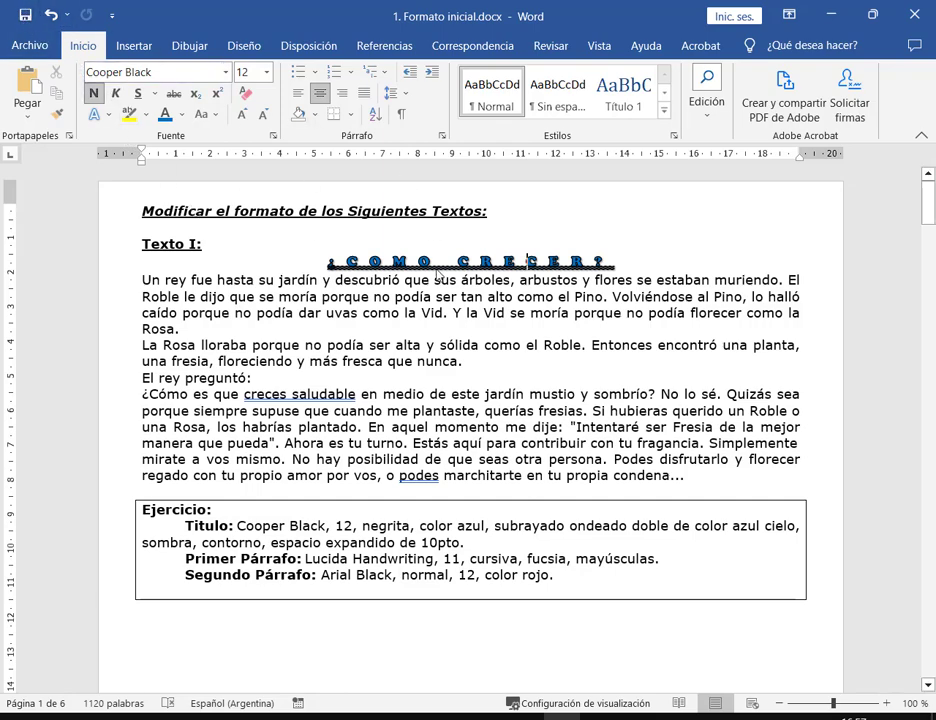
pyautogui.click(45, 46)
pyautogui.click(75, 259)
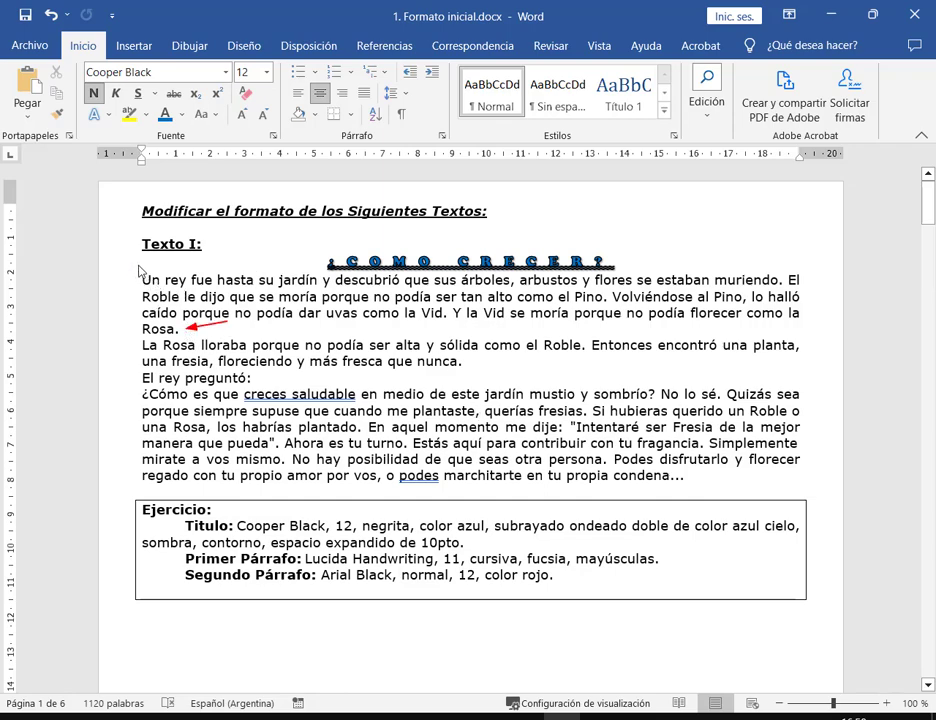
# Examine where the first and second paragraphs of Texto I begin and end below the title
pyautogui.moveTo(139, 266); pyautogui.dragTo(816, 332)
pyautogui.moveTo(138, 343)
pyautogui.mouseDown()
pyautogui.moveTo(580, 380)
pyautogui.moveTo(800, 377)
pyautogui.moveTo(806, 369)
pyautogui.mouseUp()
pyautogui.moveTo(142, 282)
pyautogui.mouseDown()
pyautogui.moveTo(792, 330)
pyautogui.moveTo(812, 343)
pyautogui.mouseUp()
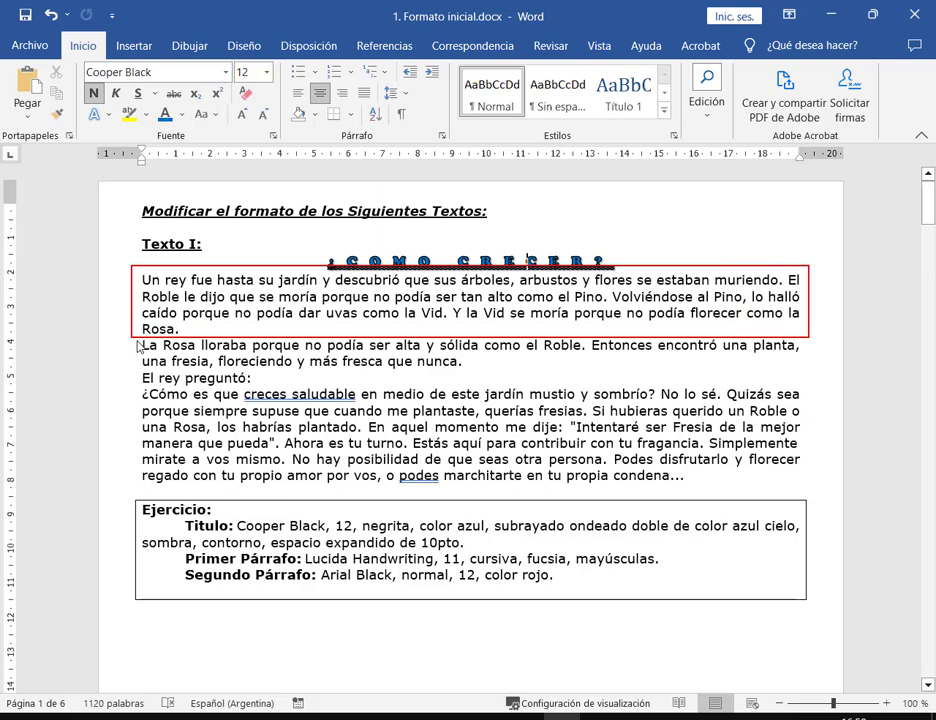
pyautogui.moveTo(137, 344)
pyautogui.mouseDown()
pyautogui.moveTo(202, 387)
pyautogui.moveTo(812, 492)
pyautogui.mouseUp()
pyautogui.moveTo(874, 351)
pyautogui.mouseDown()
pyautogui.moveTo(836, 397)
pyautogui.moveTo(808, 409)
pyautogui.mouseUp()
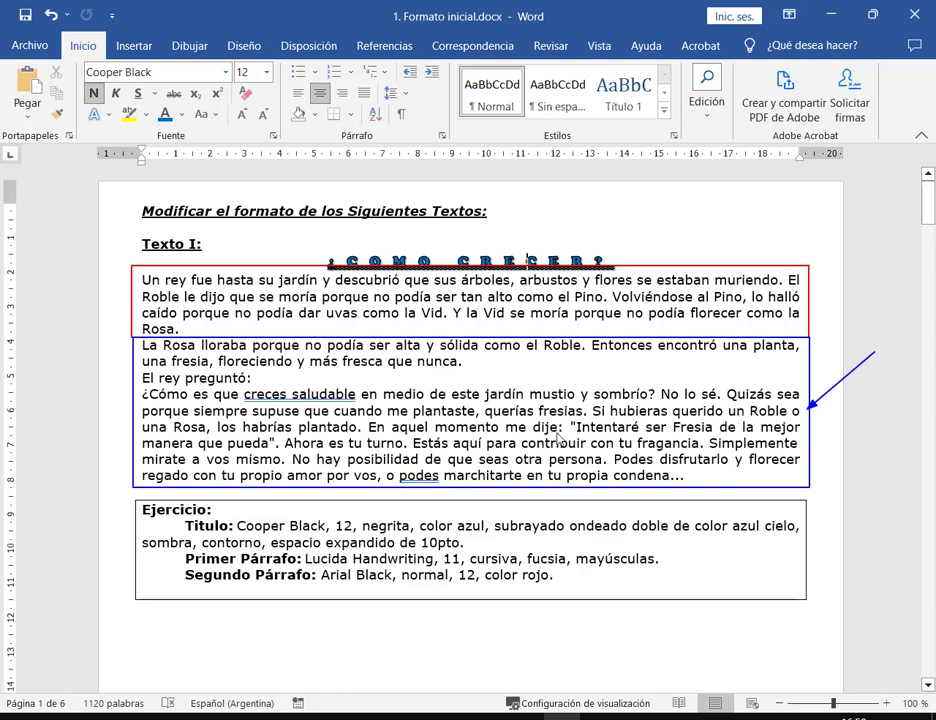
pyautogui.press('Escape')
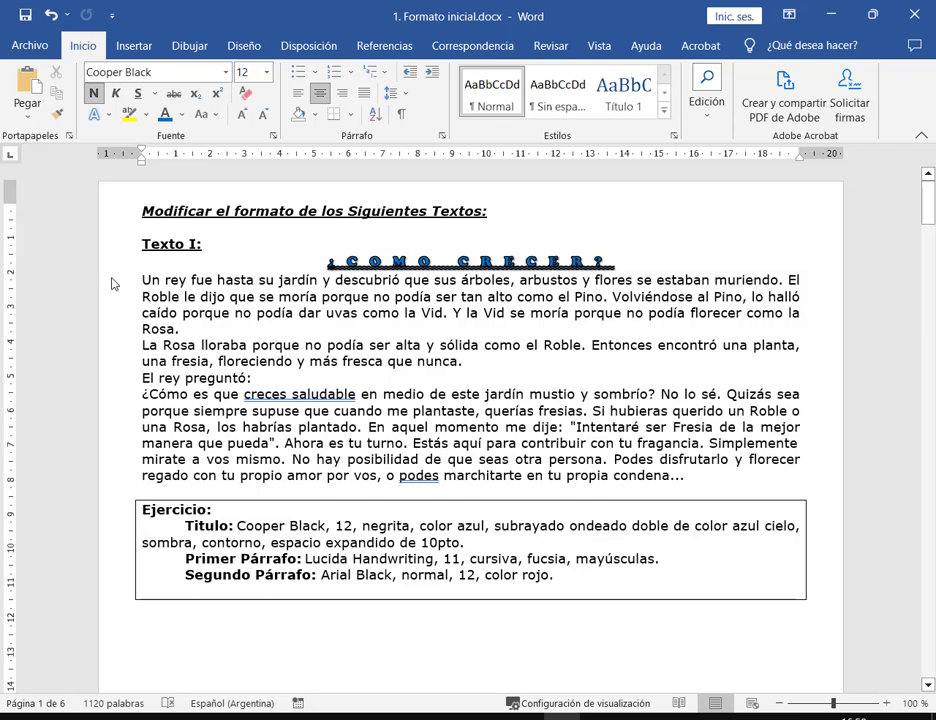
# Select the whole first paragraph of Texto I, from "Un rey fue hasta su jardín" to "como la Rosa."
pyautogui.moveTo(113, 284); pyautogui.dragTo(115, 318)
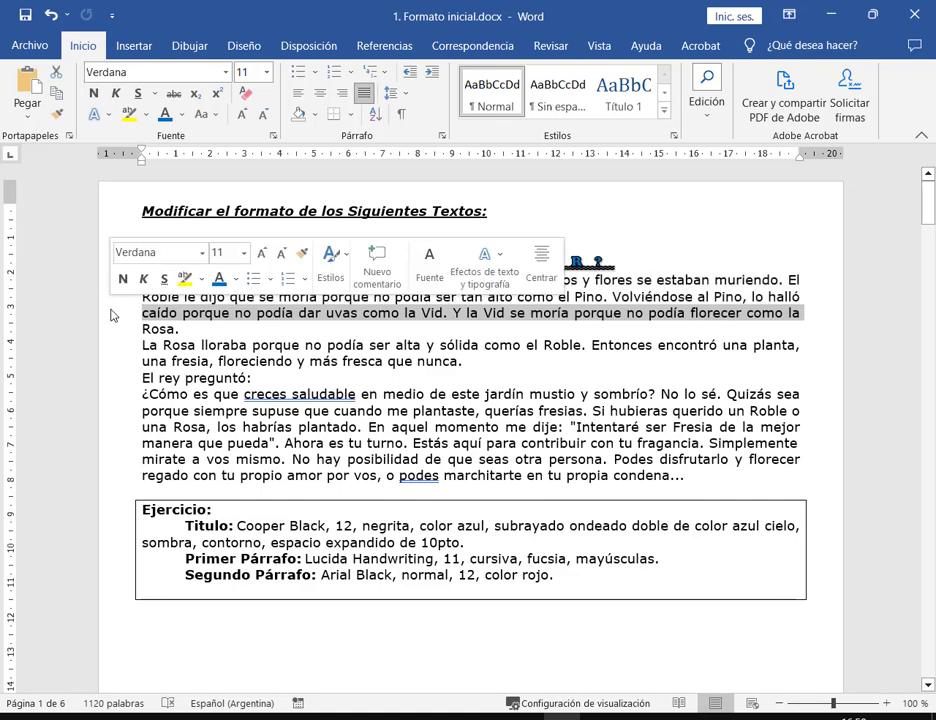
pyautogui.press('Right')
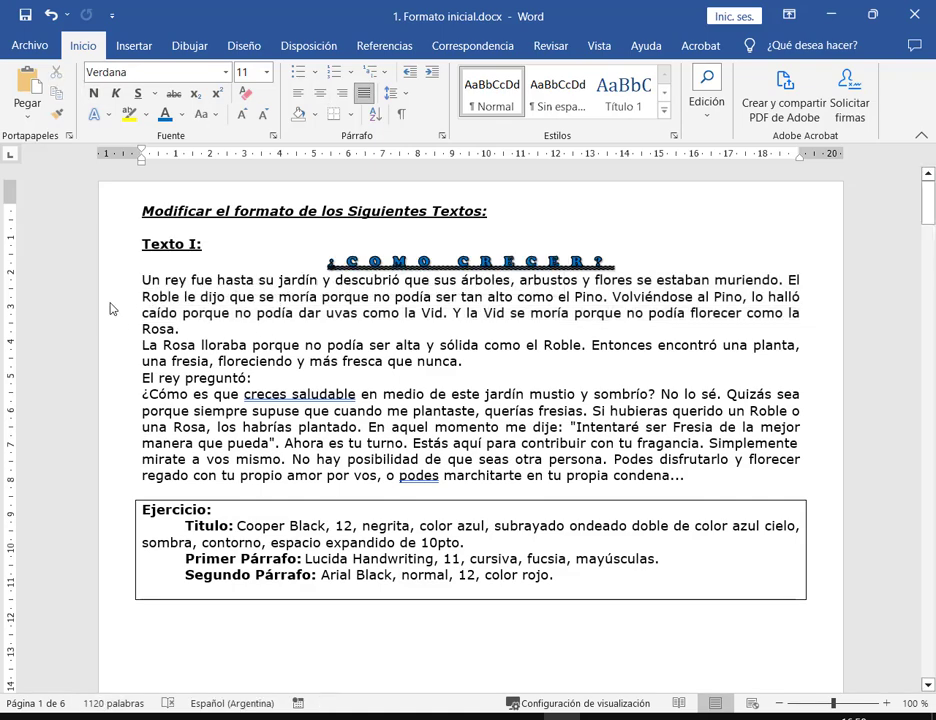
pyautogui.doubleClick(112, 309)
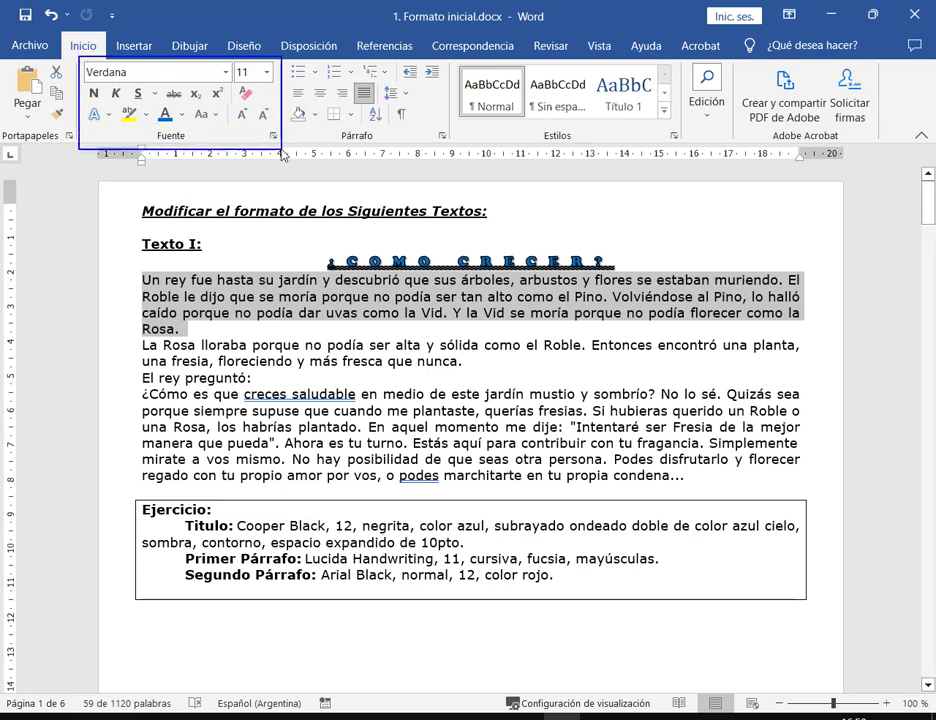
pyautogui.moveTo(235, 14); pyautogui.dragTo(217, 63)
pyautogui.moveTo(305, 23)
pyautogui.mouseDown()
pyautogui.moveTo(290, 62)
pyautogui.moveTo(271, 70)
pyautogui.mouseUp()
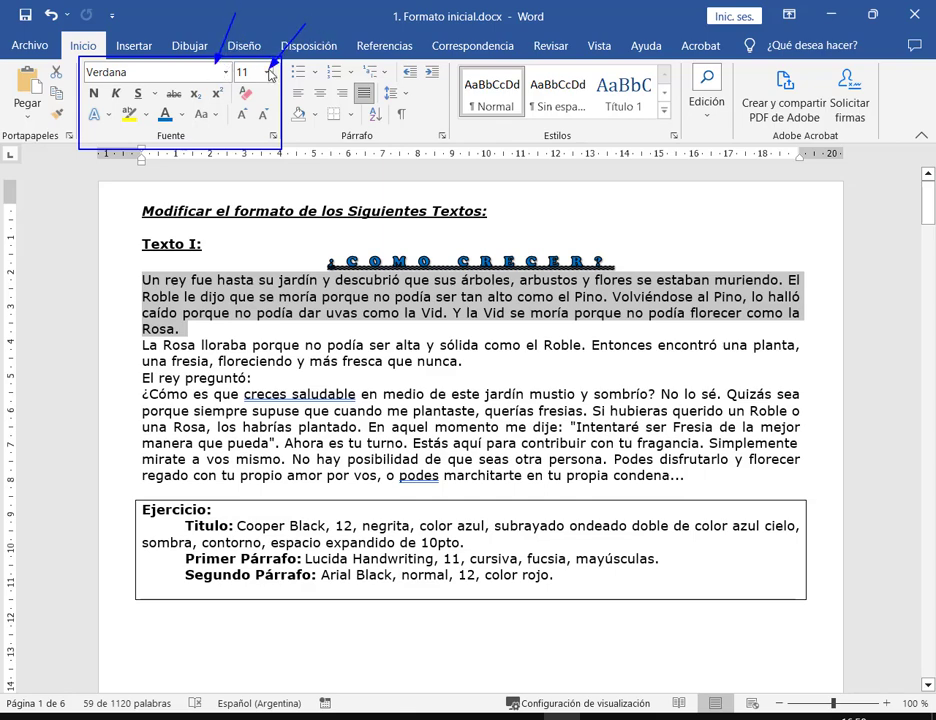
pyautogui.moveTo(85, 82); pyautogui.dragTo(153, 103)
pyautogui.moveTo(90, 168); pyautogui.dragTo(94, 122)
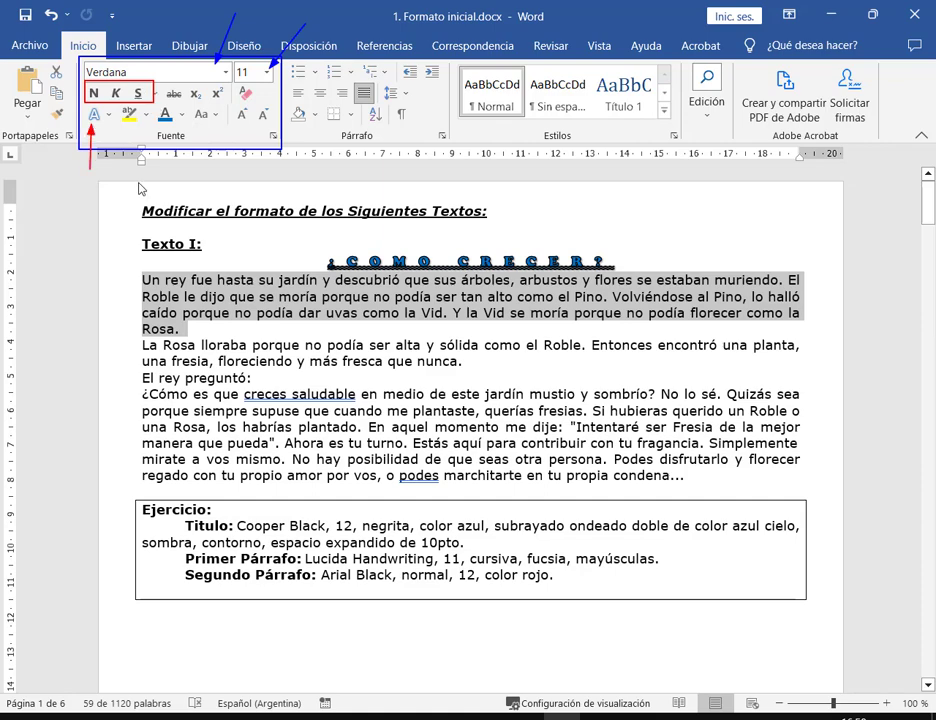
pyautogui.press('Escape')
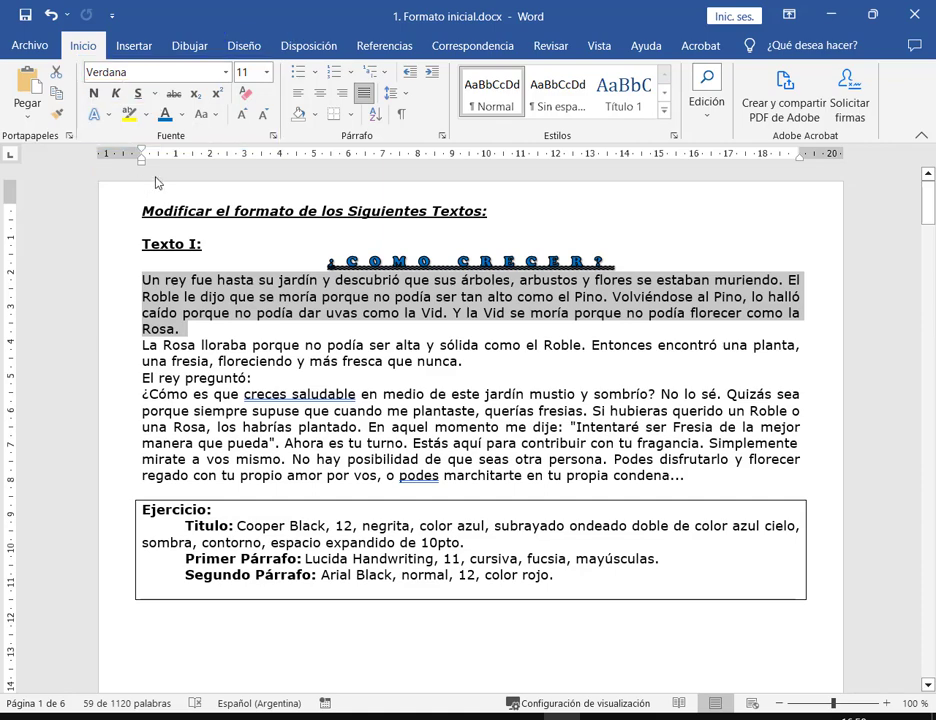
# Set the first paragraph's font to Lucida Handwriting, style Cursiva, size 11, in the Font dialog
pyautogui.click(276, 137)
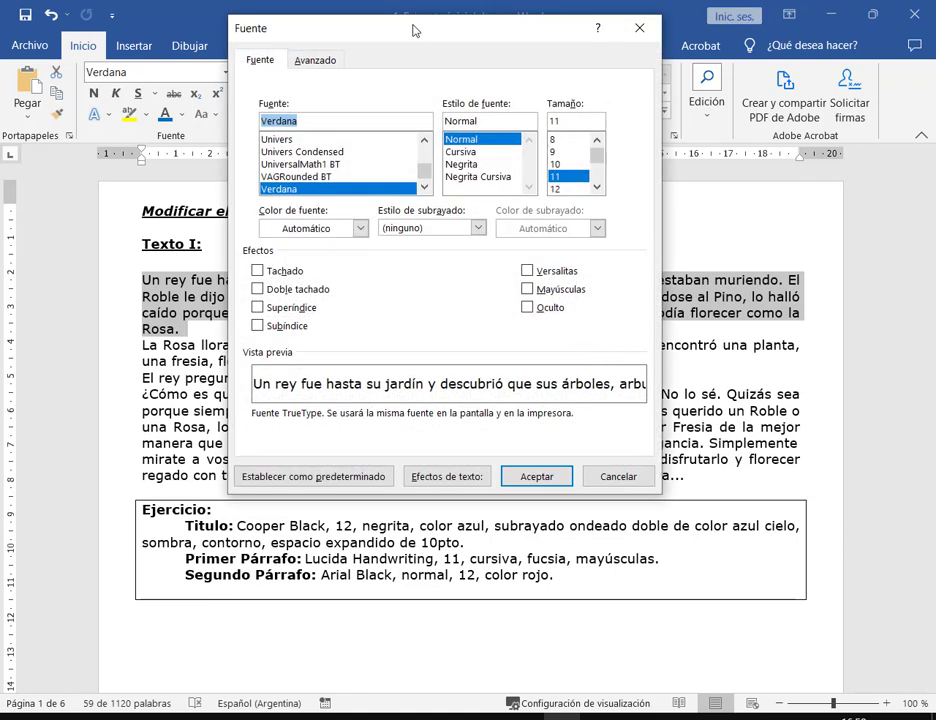
pyautogui.moveTo(414, 31); pyautogui.dragTo(512, 38)
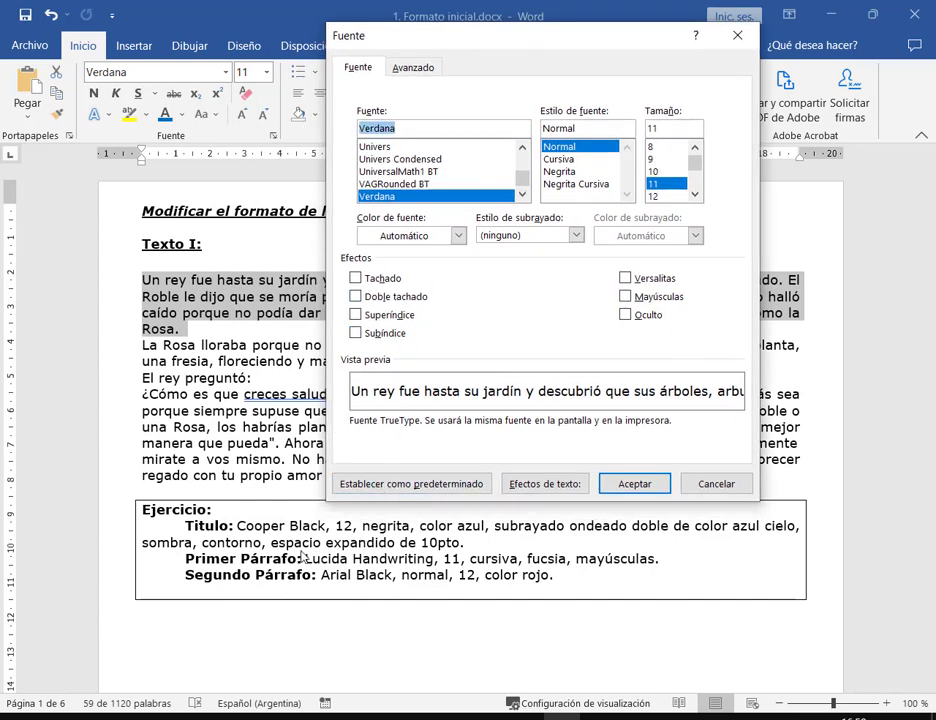
pyautogui.click(407, 133)
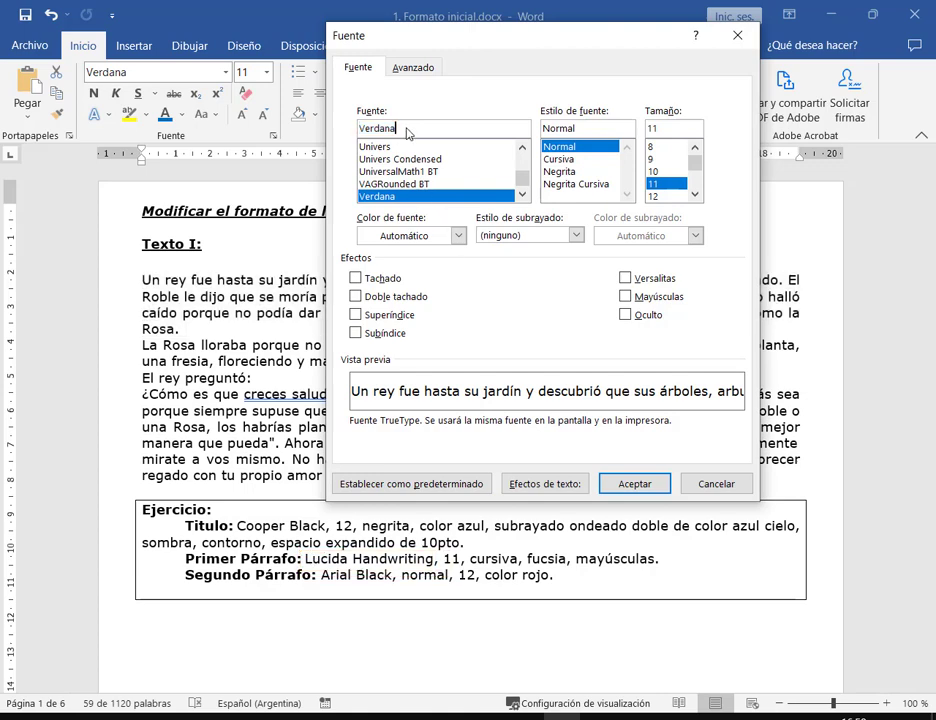
pyautogui.press('BackSpace')
pyautogui.press('BackSpace')
pyautogui.press('BackSpace')
pyautogui.press('BackSpace')
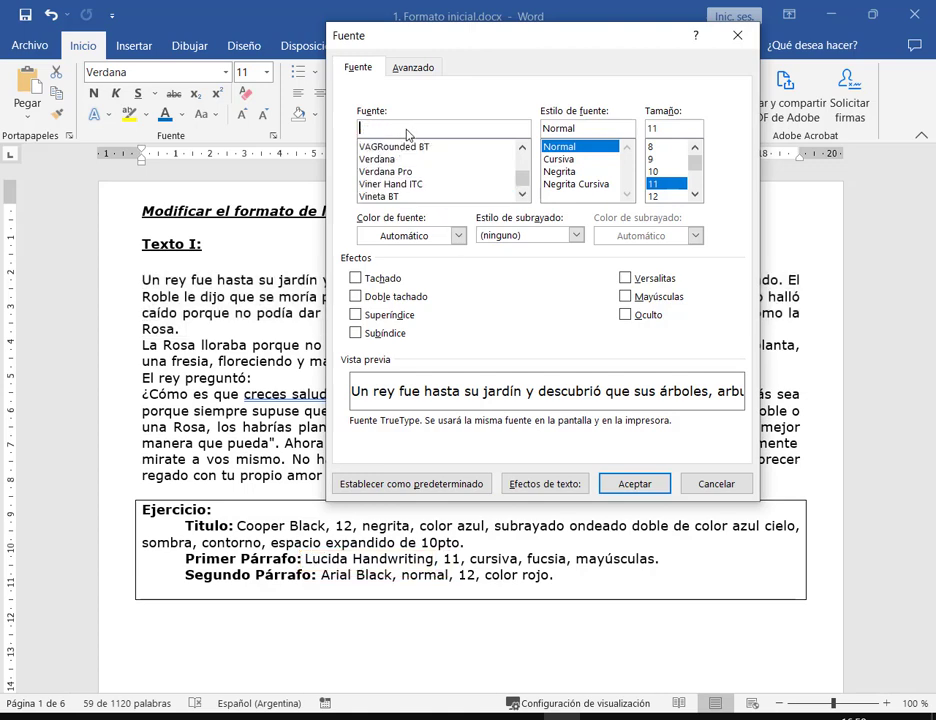
pyautogui.write('lucida h')
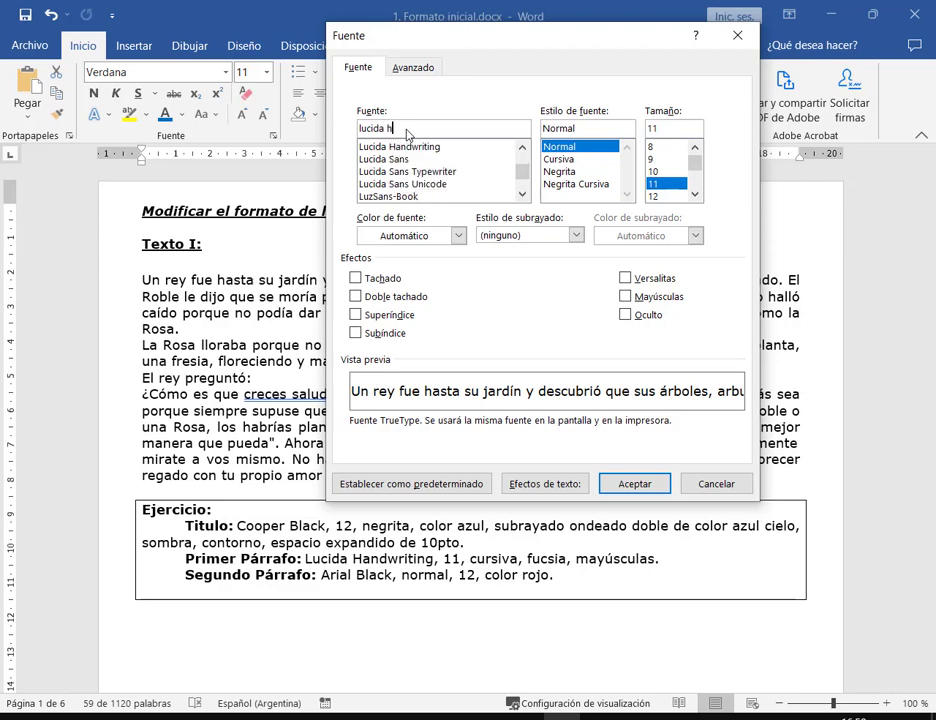
pyautogui.click(443, 150)
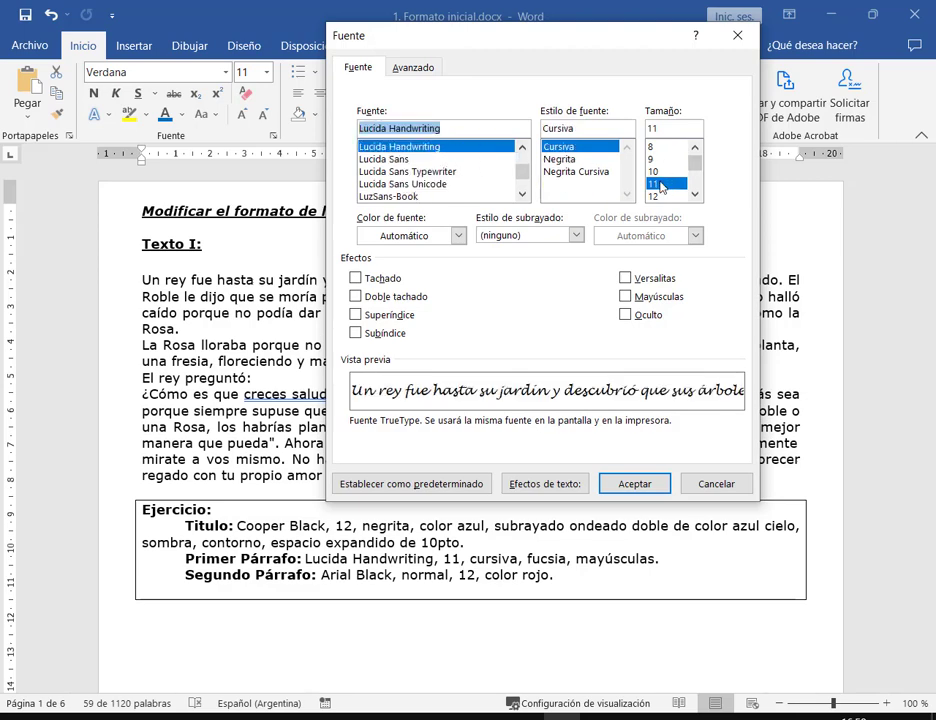
pyautogui.click(663, 130)
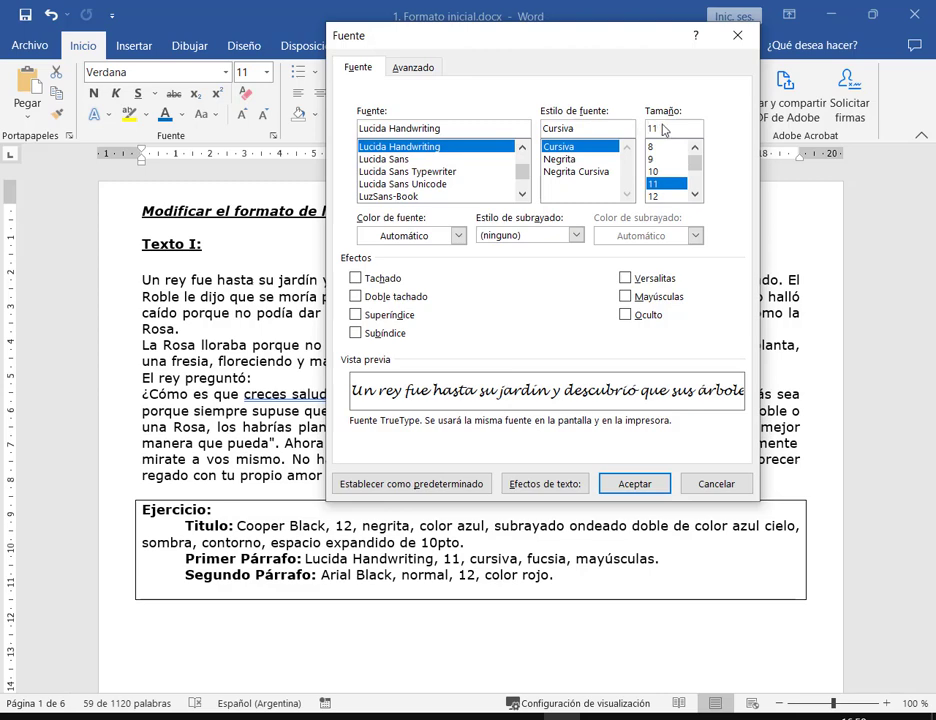
pyautogui.click(562, 150)
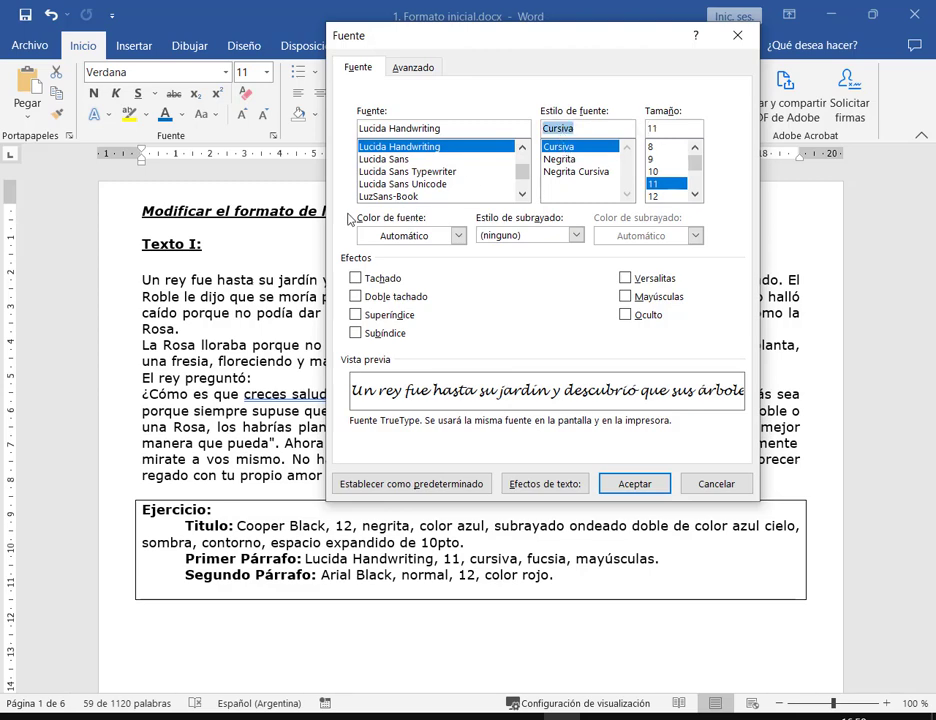
# Choose a fuchsia font colour for the first paragraph from the extended standard colour palette
pyautogui.click(459, 236)
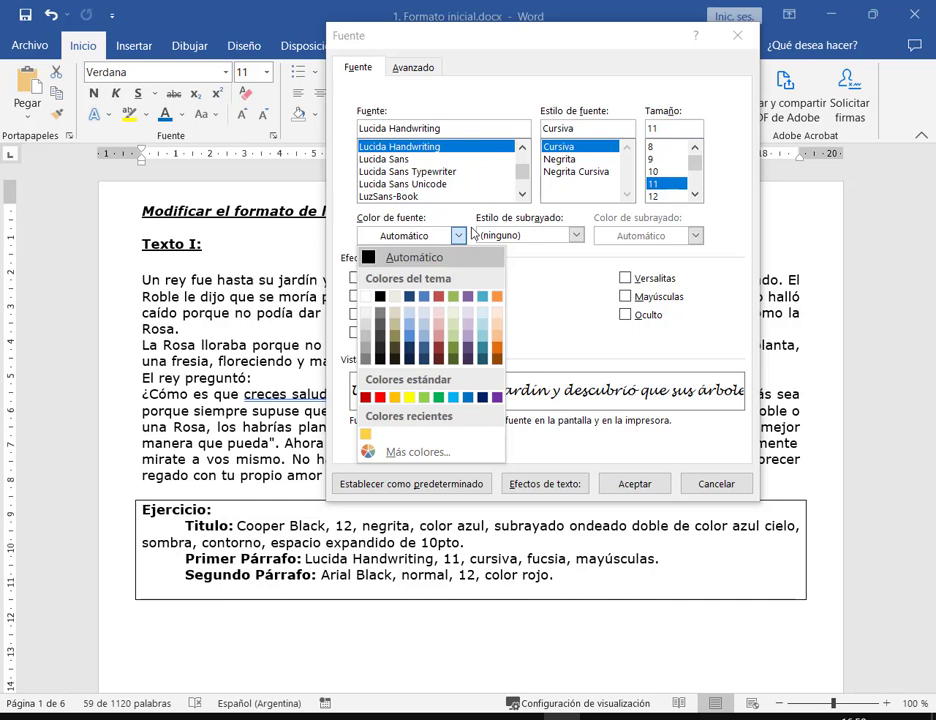
pyautogui.click(452, 453)
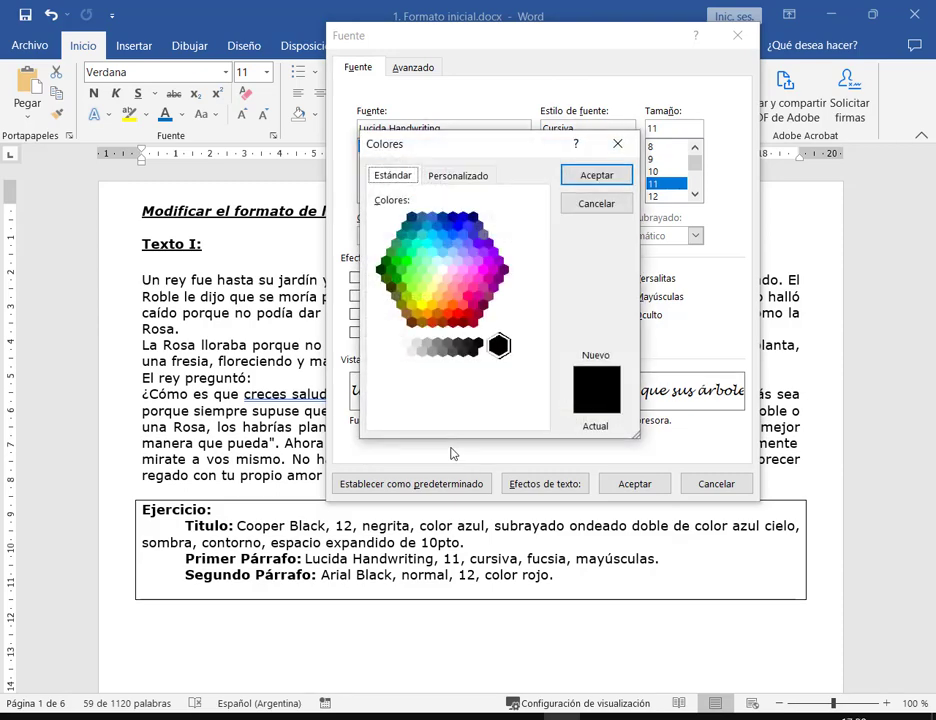
pyautogui.click(467, 296)
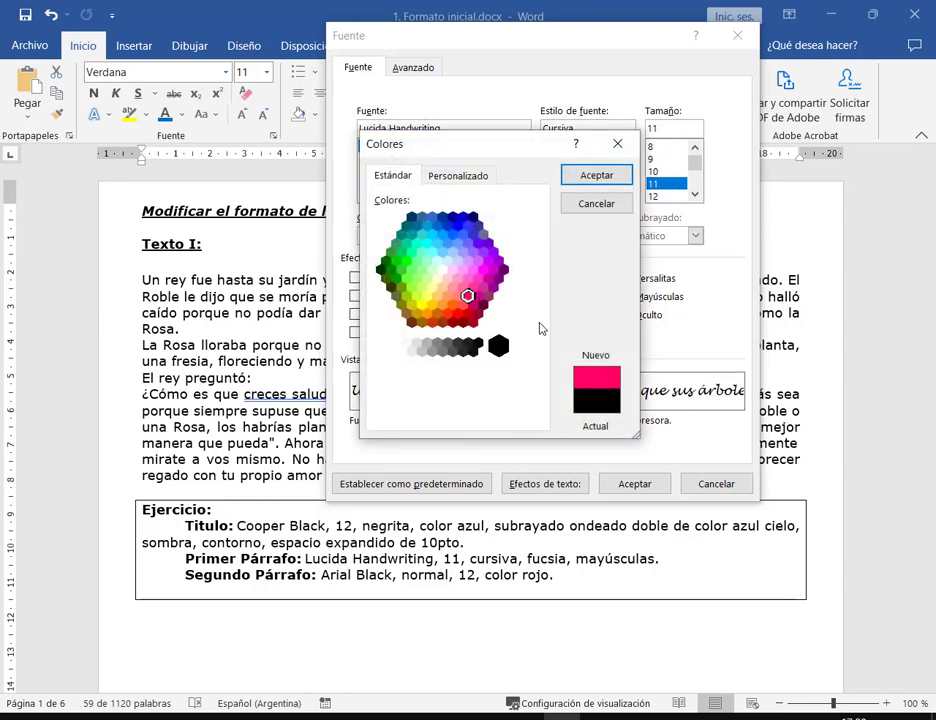
pyautogui.click(596, 176)
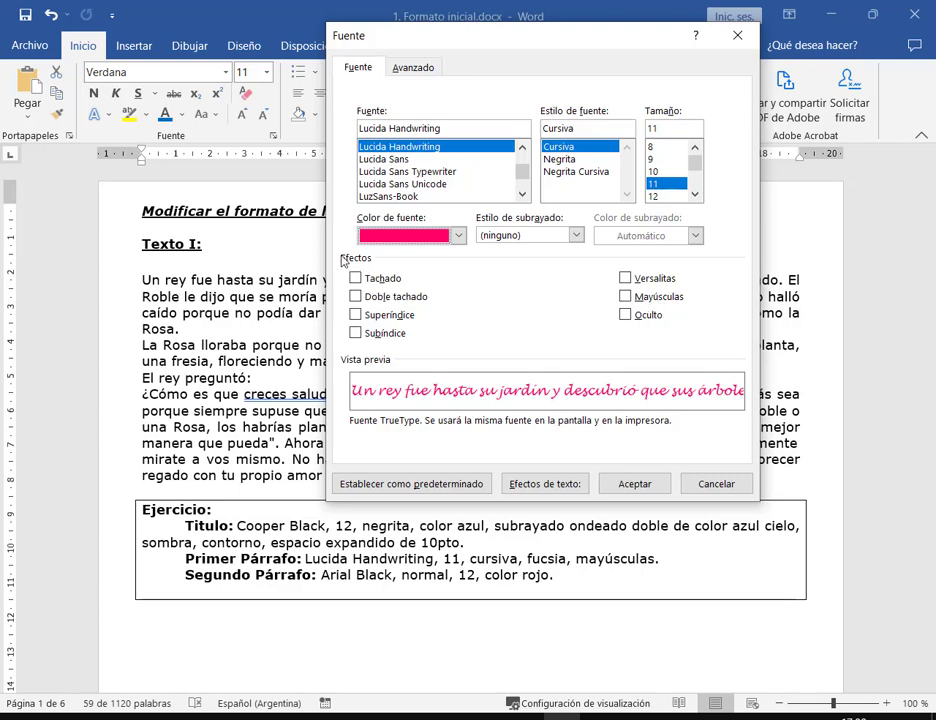
# Turn on the Mayúsculas effect for the first paragraph and apply the font settings
pyautogui.moveTo(342, 256)
pyautogui.mouseDown()
pyautogui.moveTo(510, 330)
pyautogui.moveTo(706, 353)
pyautogui.mouseUp()
pyautogui.moveTo(611, 287)
pyautogui.mouseDown()
pyautogui.moveTo(696, 317)
pyautogui.moveTo(691, 306)
pyautogui.mouseUp()
pyautogui.click(650, 296)
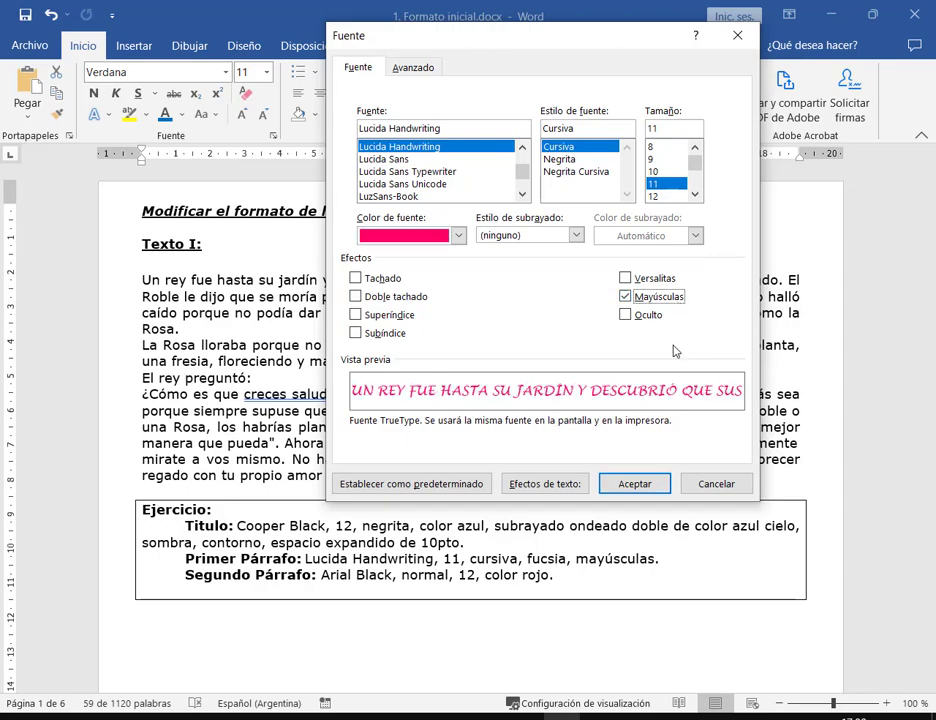
pyautogui.click(633, 484)
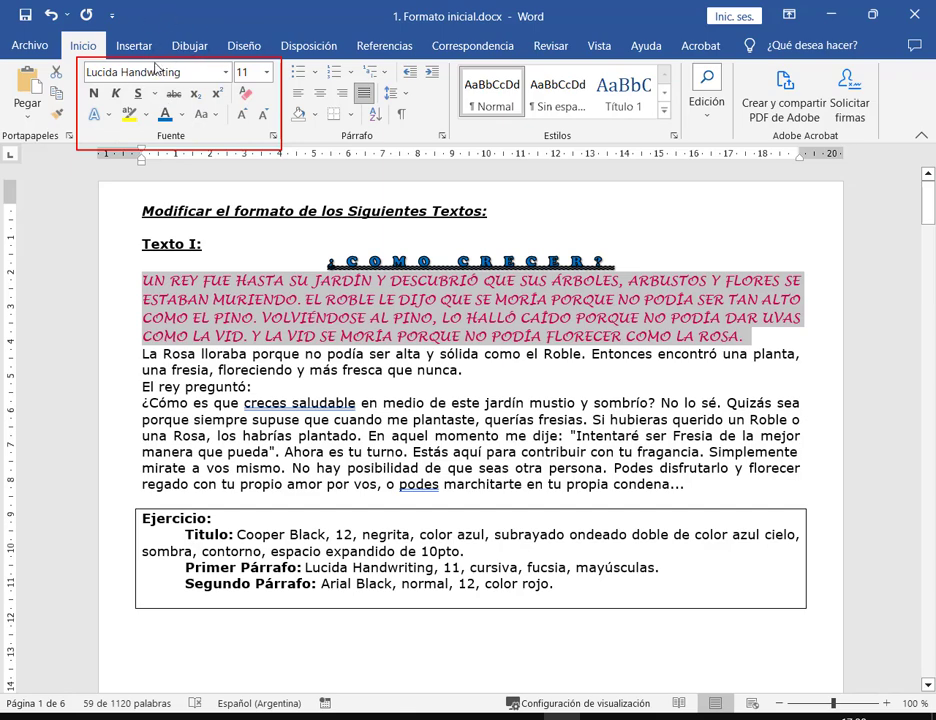
# Review the first paragraph's font settings, including the underline style and underline colour options, without changing anything
pyautogui.click(273, 135)
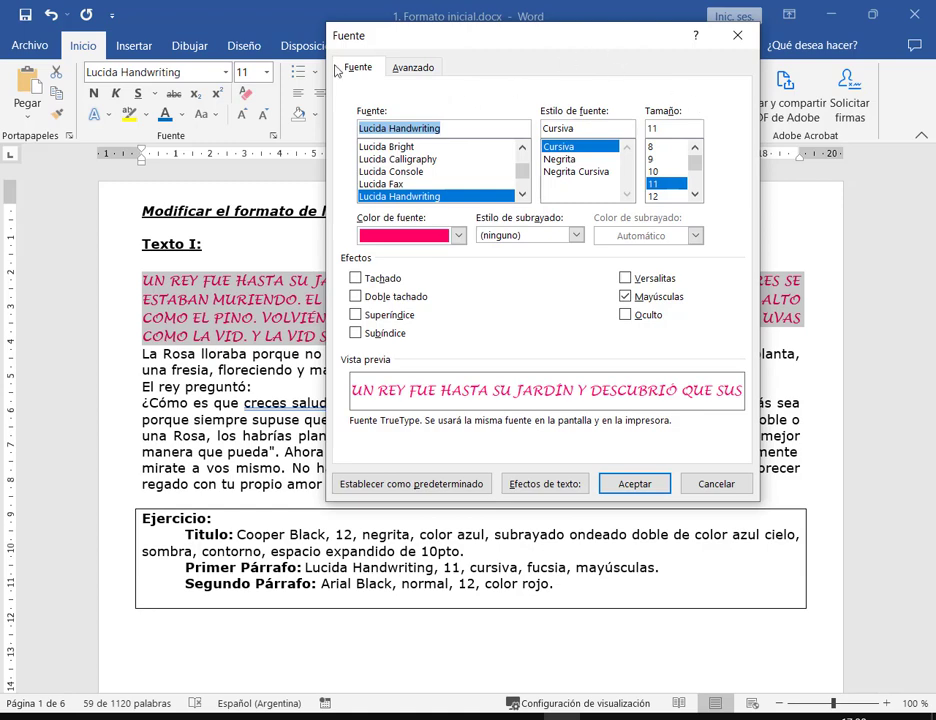
pyautogui.moveTo(325, 46)
pyautogui.mouseDown()
pyautogui.moveTo(336, 70)
pyautogui.moveTo(756, 476)
pyautogui.moveTo(740, 412)
pyautogui.mouseUp()
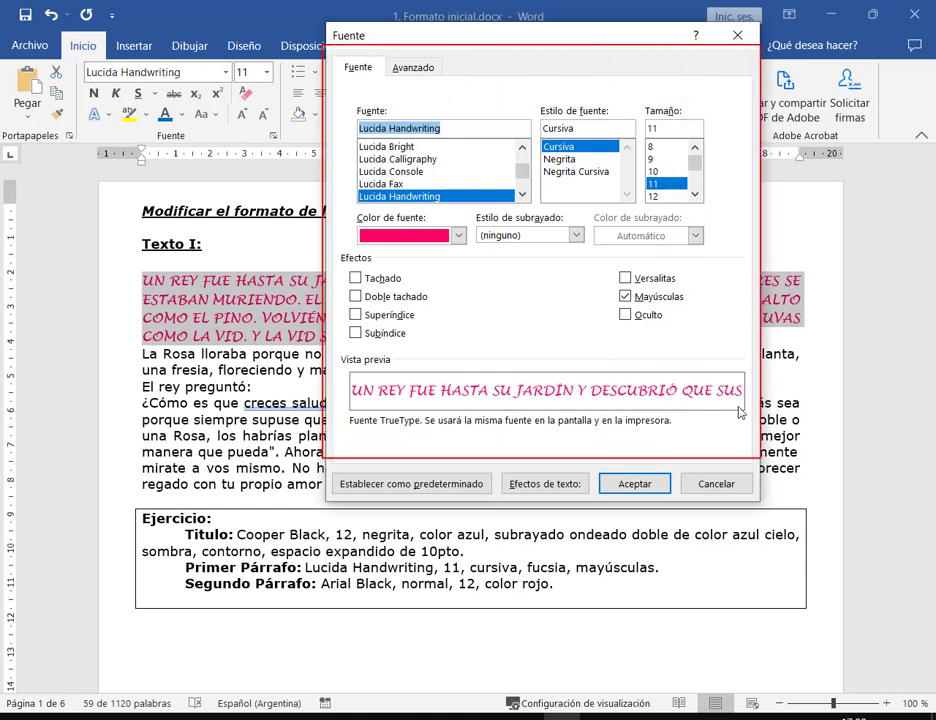
pyautogui.moveTo(471, 207); pyautogui.dragTo(589, 254)
pyautogui.moveTo(704, 194); pyautogui.dragTo(682, 224)
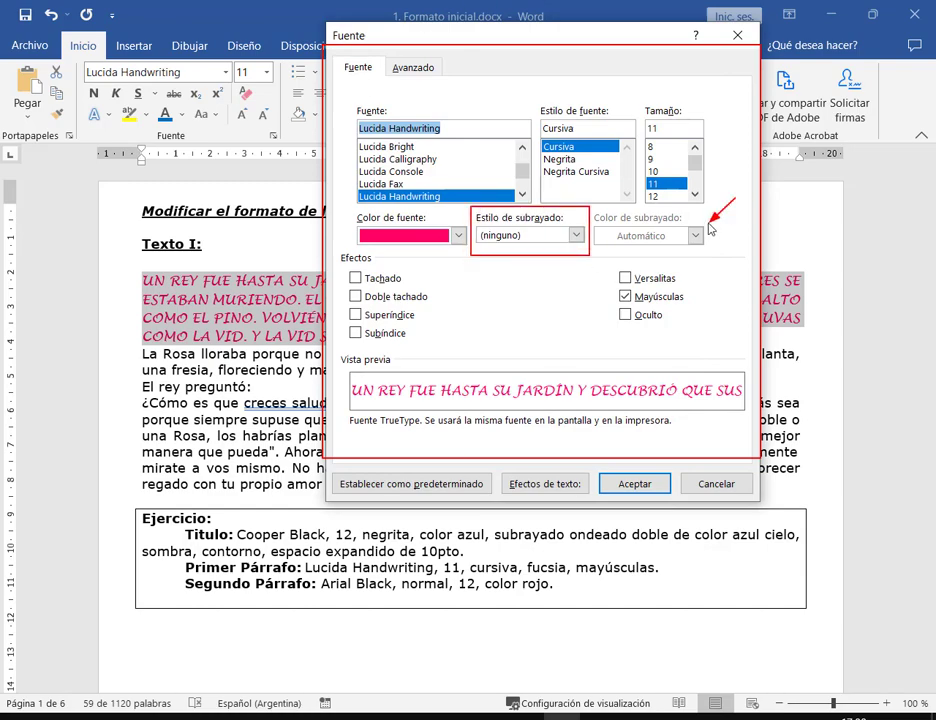
pyautogui.press('Escape')
pyautogui.click(738, 38)
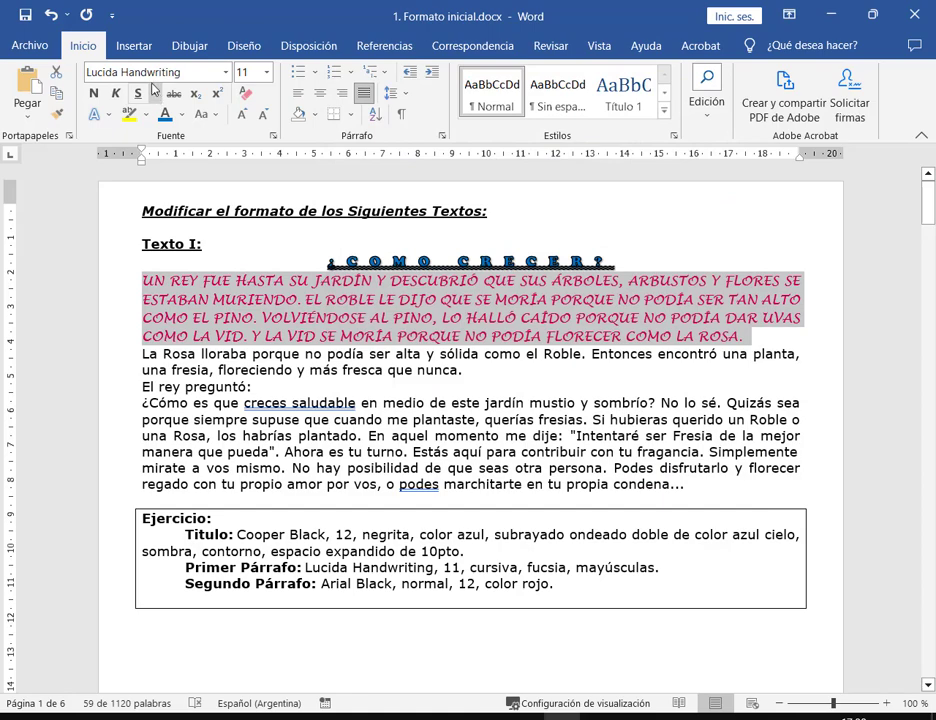
# Preview the available underline styles on the first paragraph without applying any of them
pyautogui.click(154, 93)
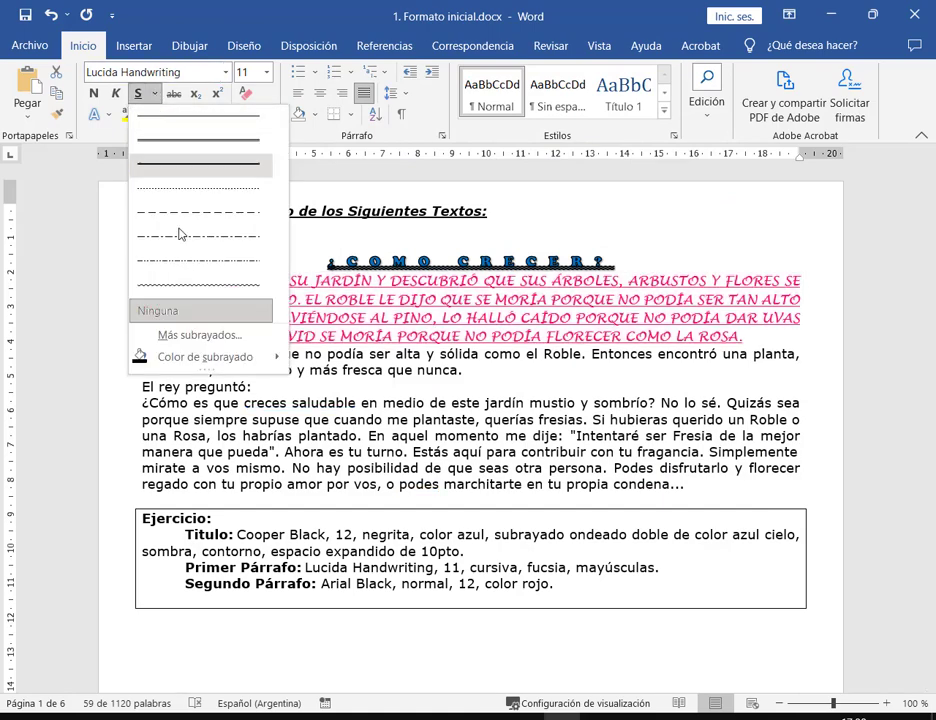
pyautogui.moveTo(206, 368)
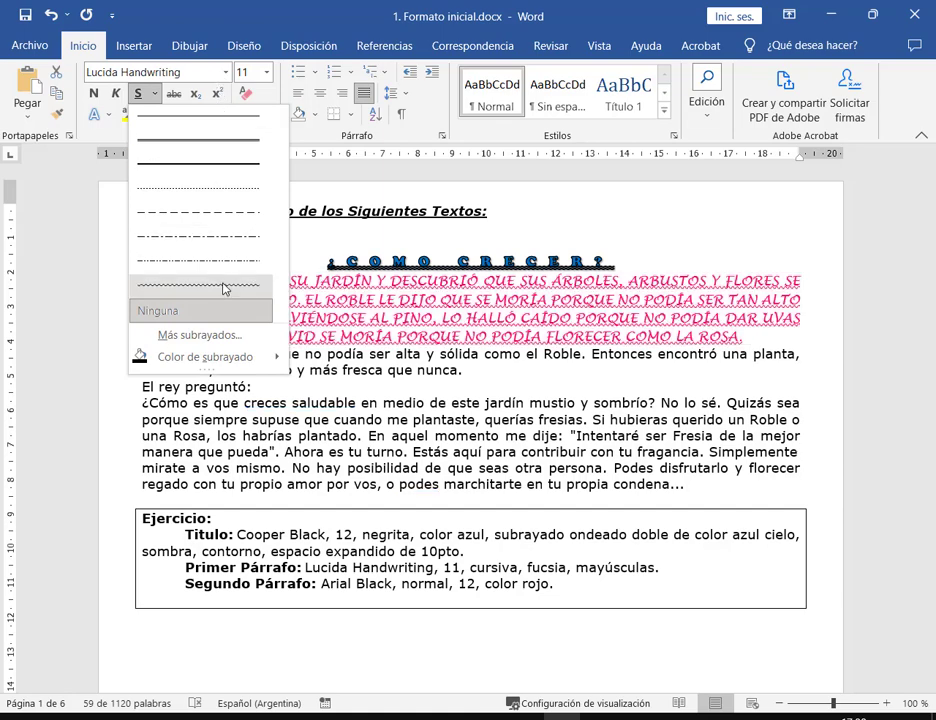
pyautogui.click(808, 330)
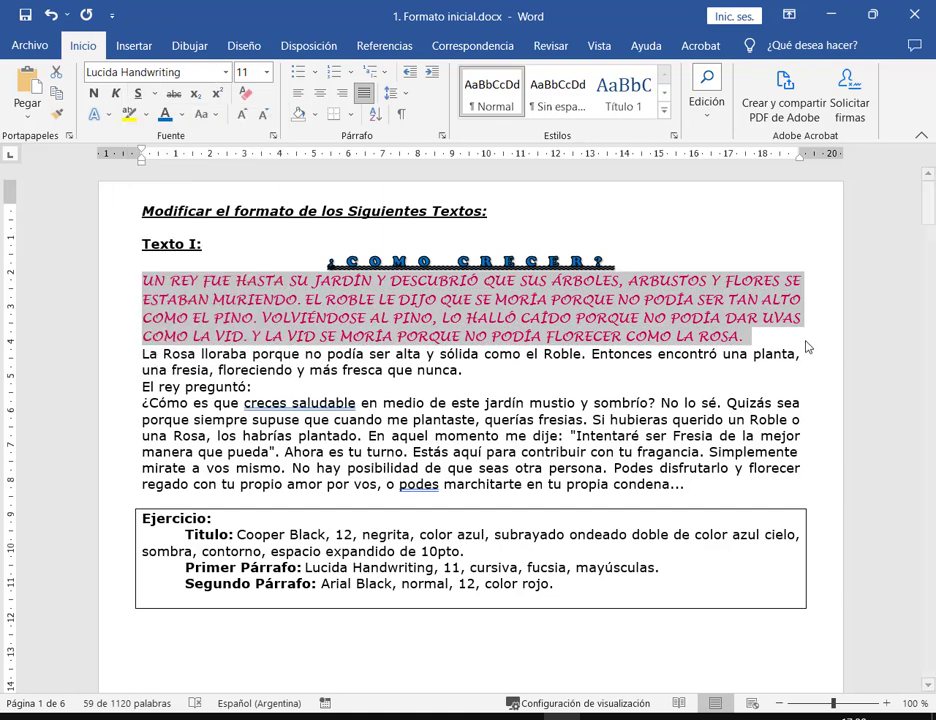
# Select the remaining text of Texto I, from "La Rosa lloraba" to "tu propia condena...", leaving the Font dialog closed
pyautogui.click(500, 391)
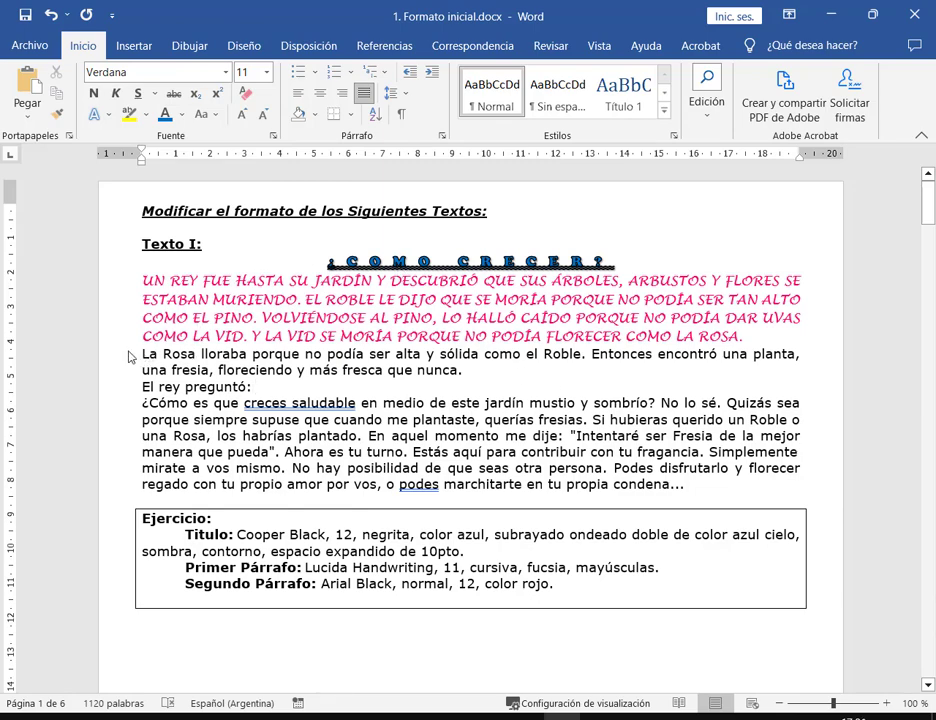
pyautogui.moveTo(133, 356); pyautogui.dragTo(127, 496)
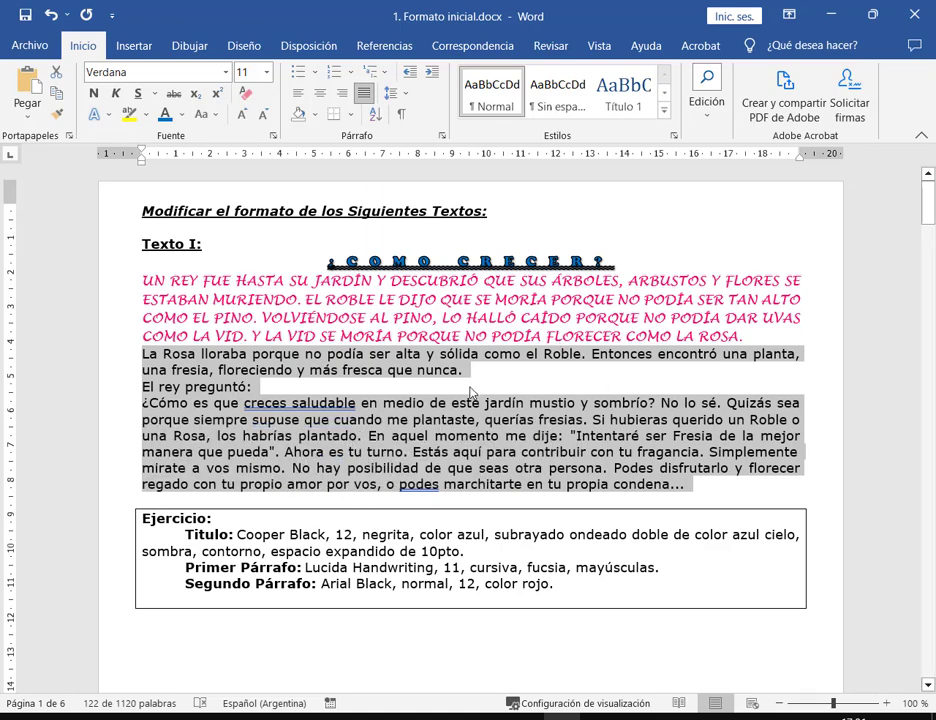
pyautogui.click(221, 317)
pyautogui.moveTo(130, 362); pyautogui.dragTo(125, 490)
pyautogui.click(272, 135)
pyautogui.click(740, 37)
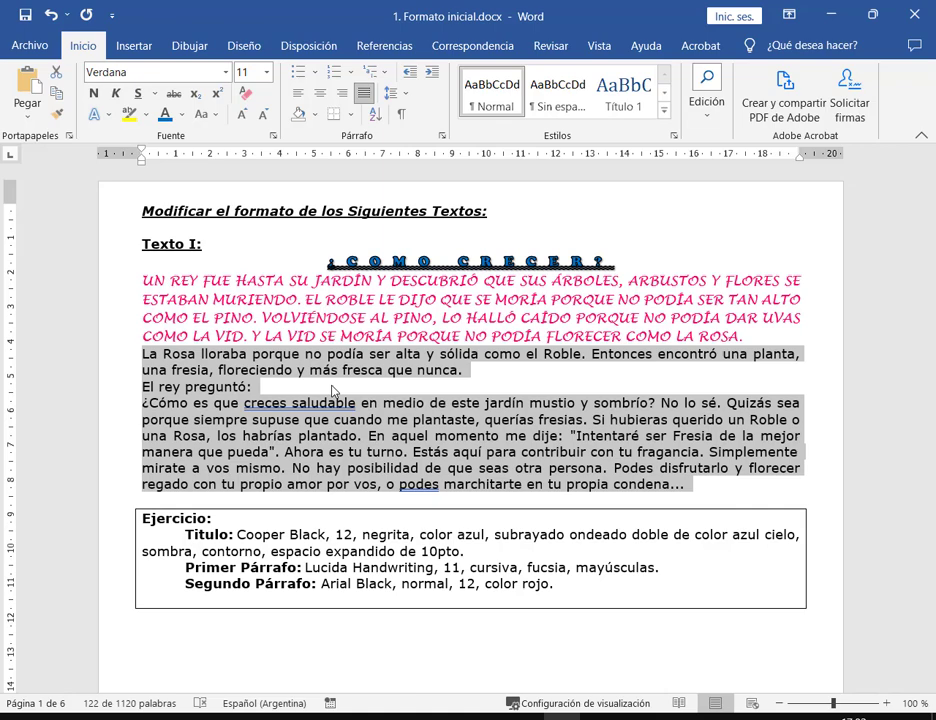
# Try the 8_BIT_1_6 font on the selected text below the first paragraph and undo it
pyautogui.click(226, 72)
pyautogui.scroll(-3, 204, 226)
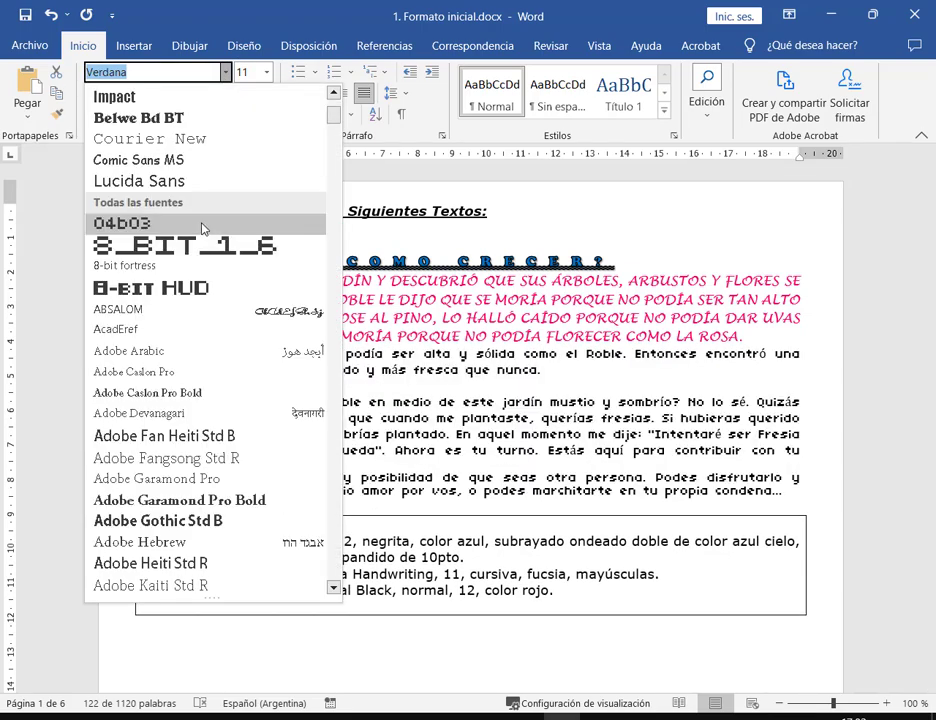
pyautogui.click(197, 244)
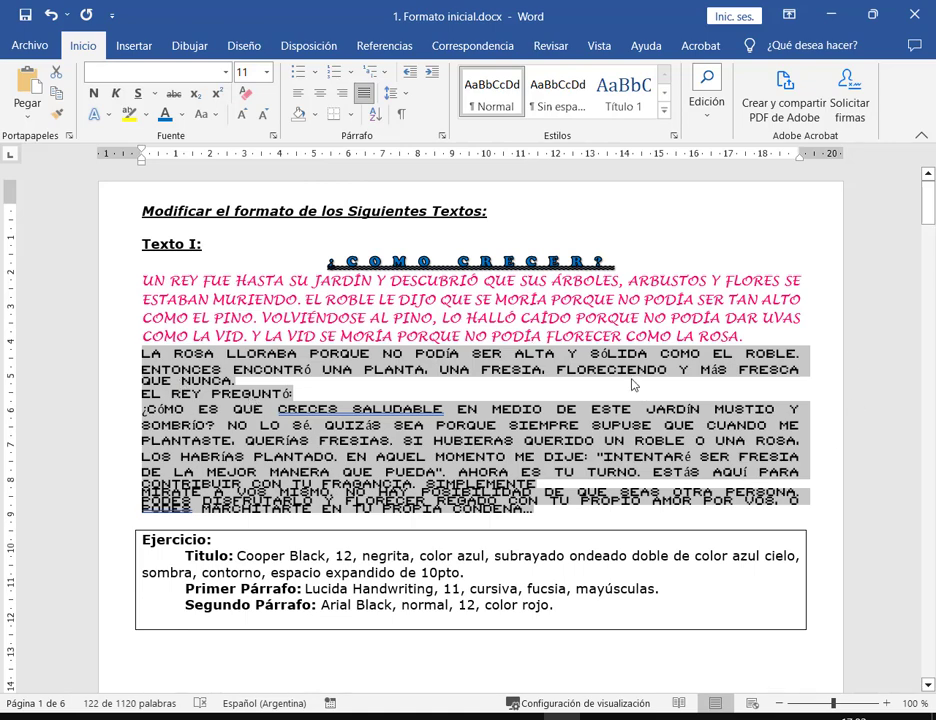
pyautogui.hotkey('ctrl', 'z')
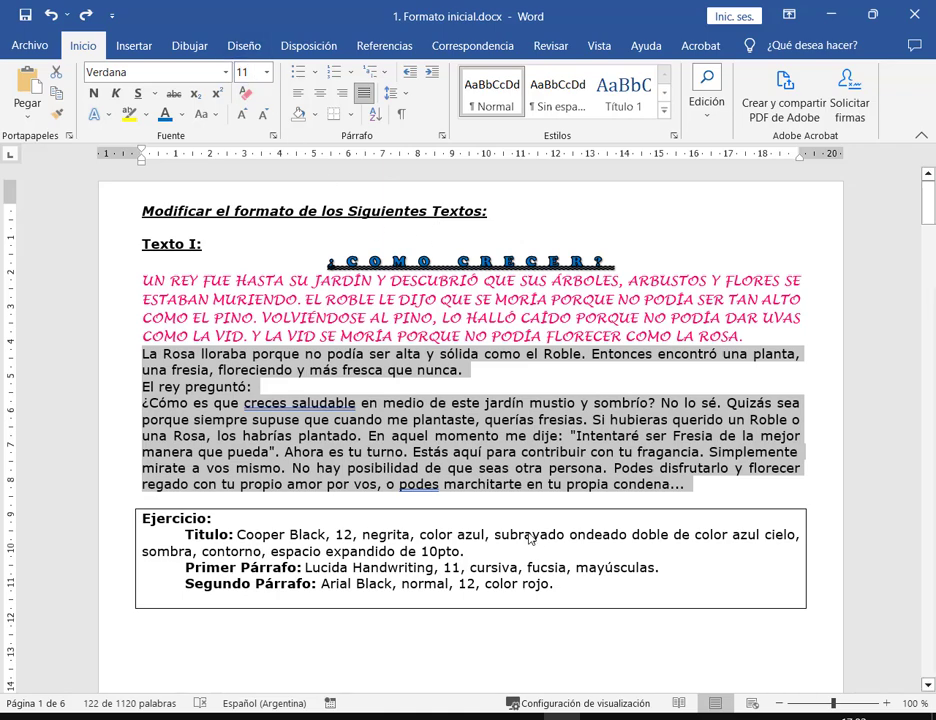
# Set the font of the selected text below the first paragraph to Arial Black
pyautogui.click(225, 73)
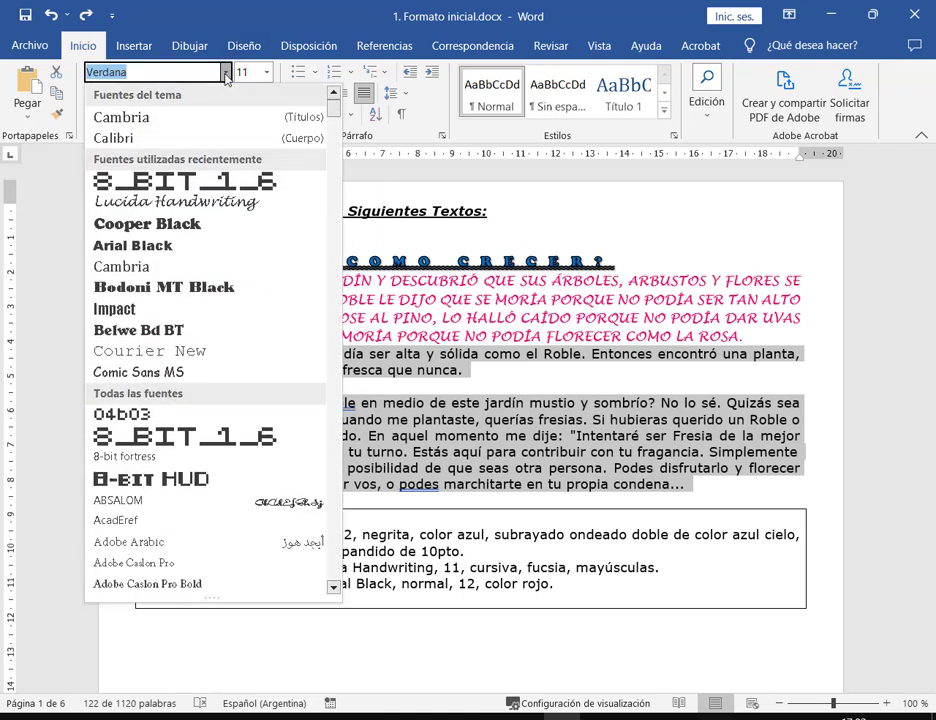
pyautogui.write('Arial Black')
pyautogui.press('Return')
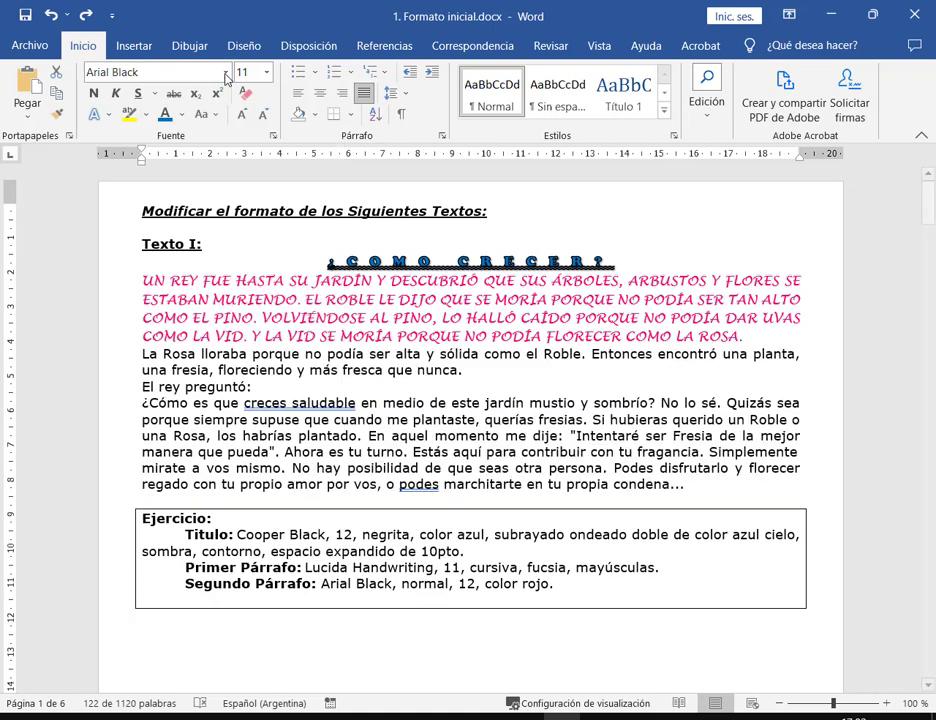
# Set the selected text below the first paragraph of Texto I to 12 pt in standard dark red (Rojo oscuro)
pyautogui.click(266, 73)
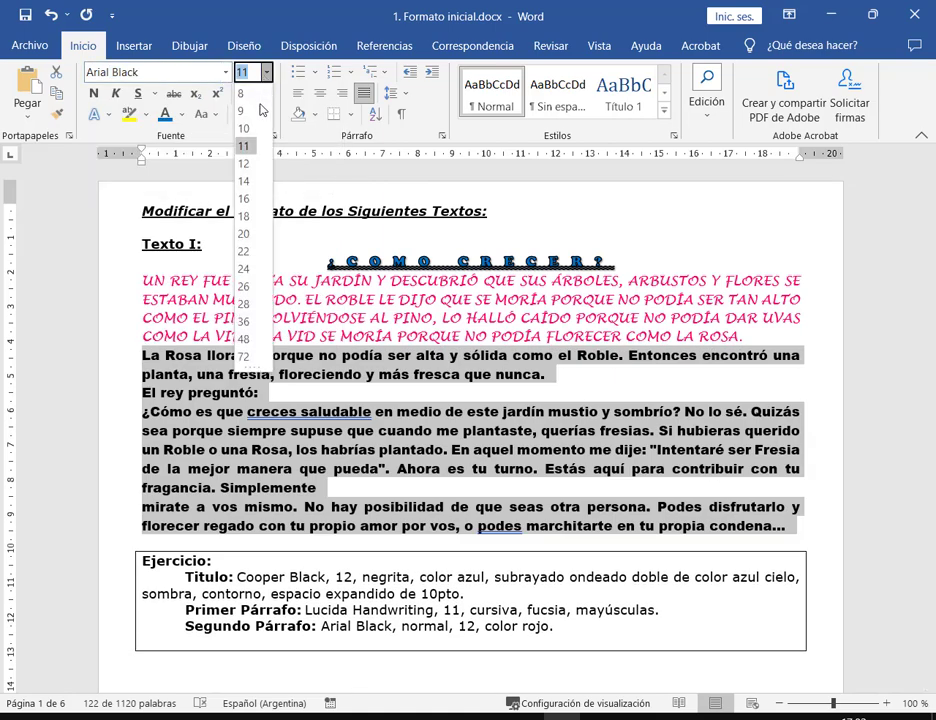
pyautogui.click(249, 166)
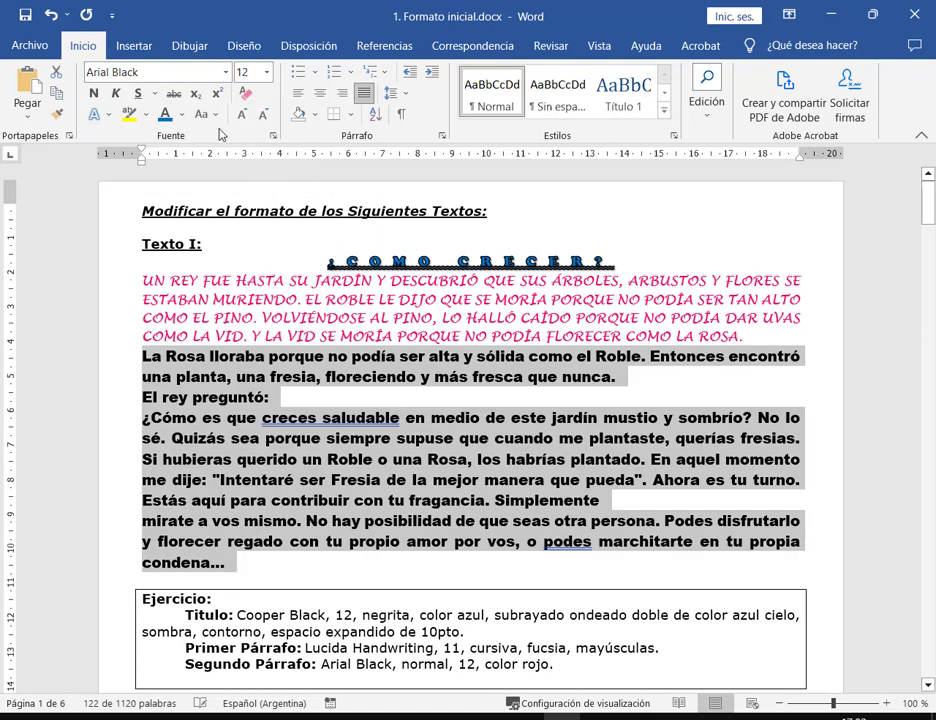
pyautogui.click(181, 114)
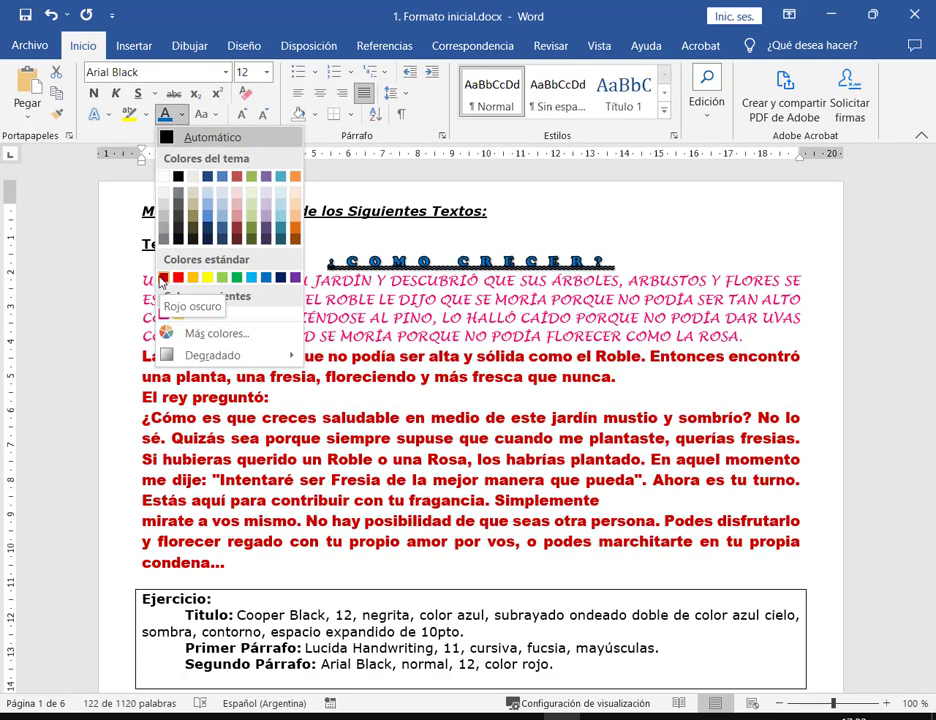
pyautogui.click(163, 278)
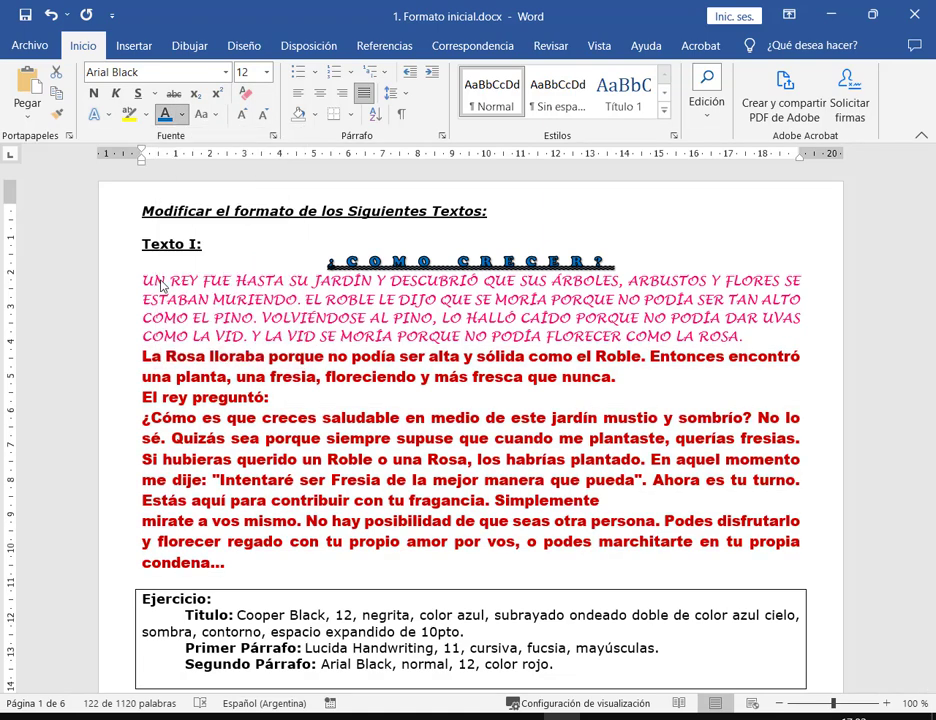
pyautogui.click(538, 446)
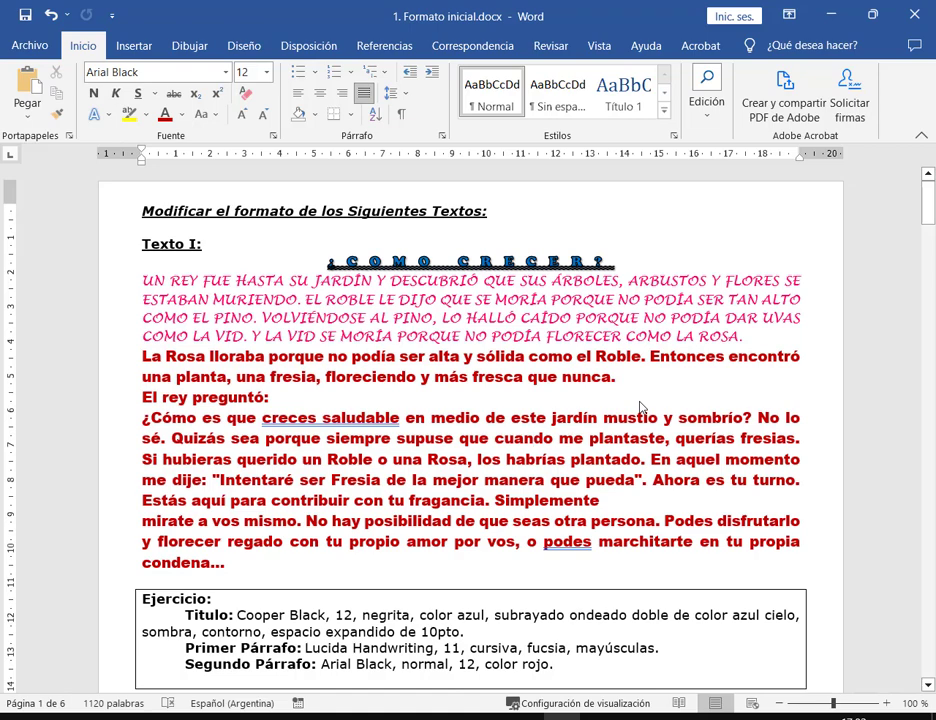
pyautogui.scroll(-1, 273, 245)
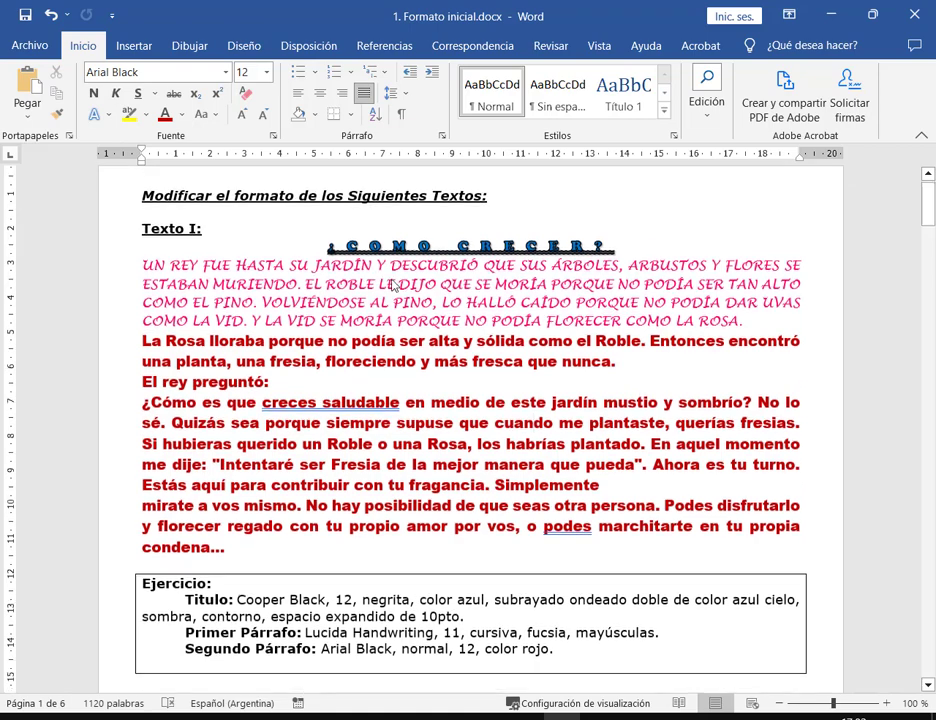
pyautogui.click(150, 200)
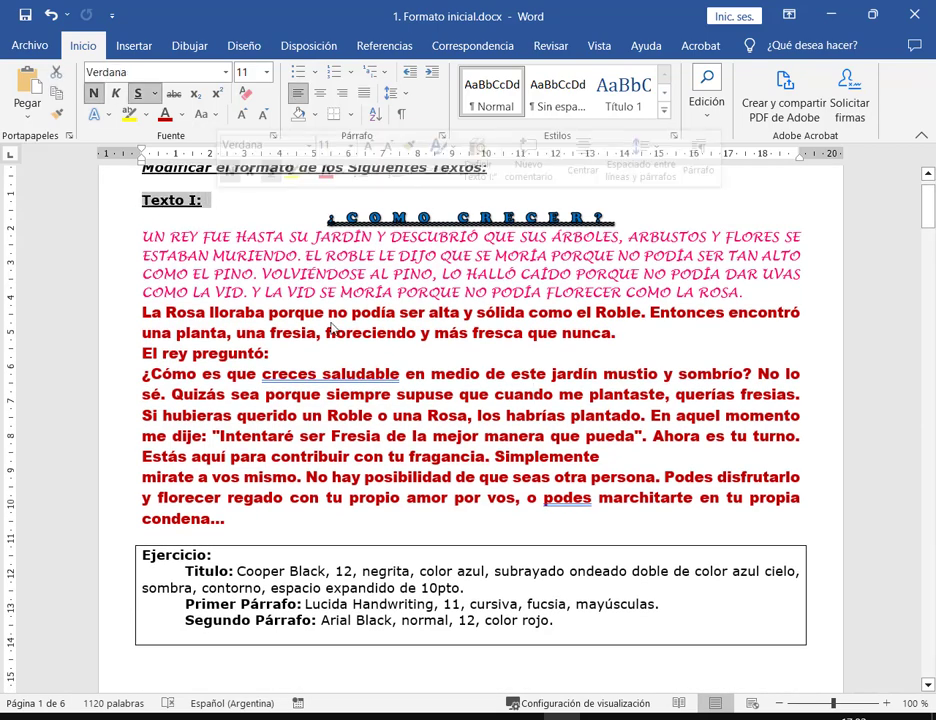
pyautogui.click(455, 373)
# Switch to the Google Meet call and arrange a smaller Word window beside its messages, with the document at 70% zoom
pyautogui.moveTo(227, 714)
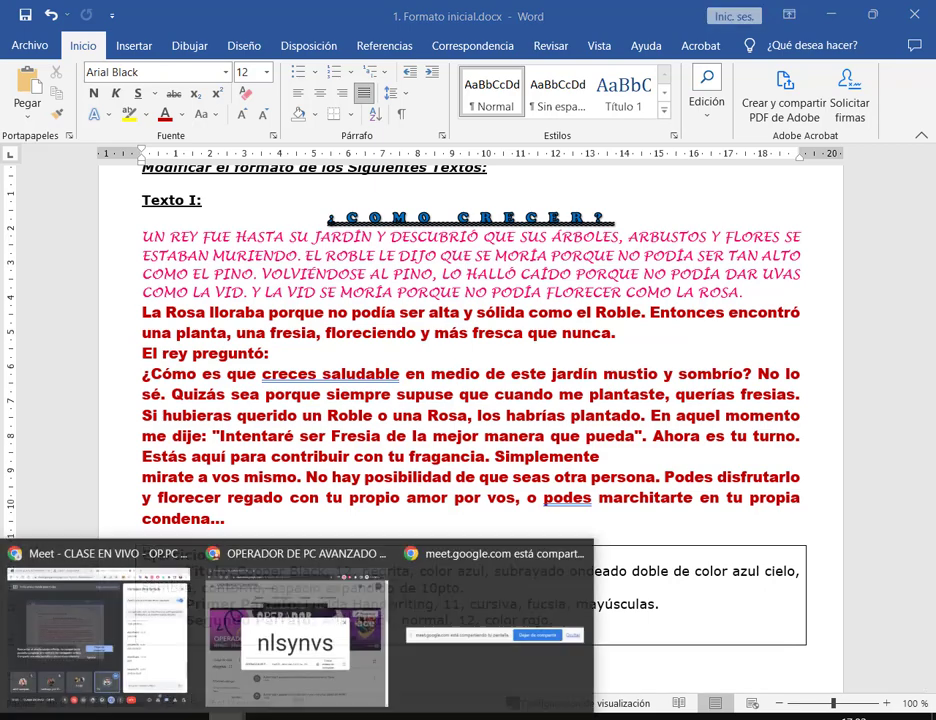
pyautogui.click(137, 683)
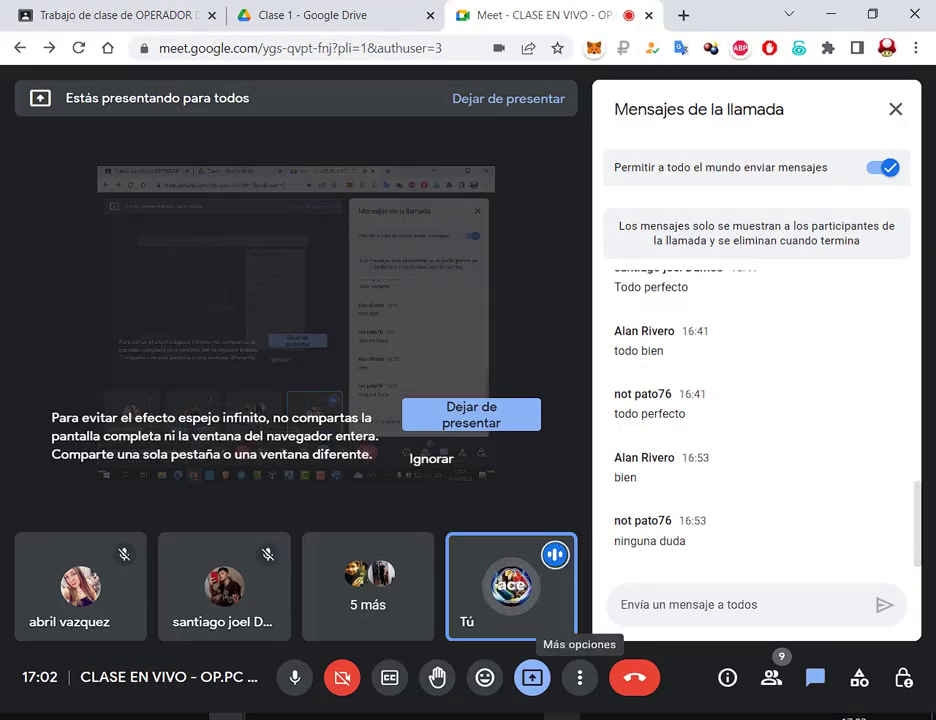
pyautogui.click(830, 14)
pyautogui.click(872, 14)
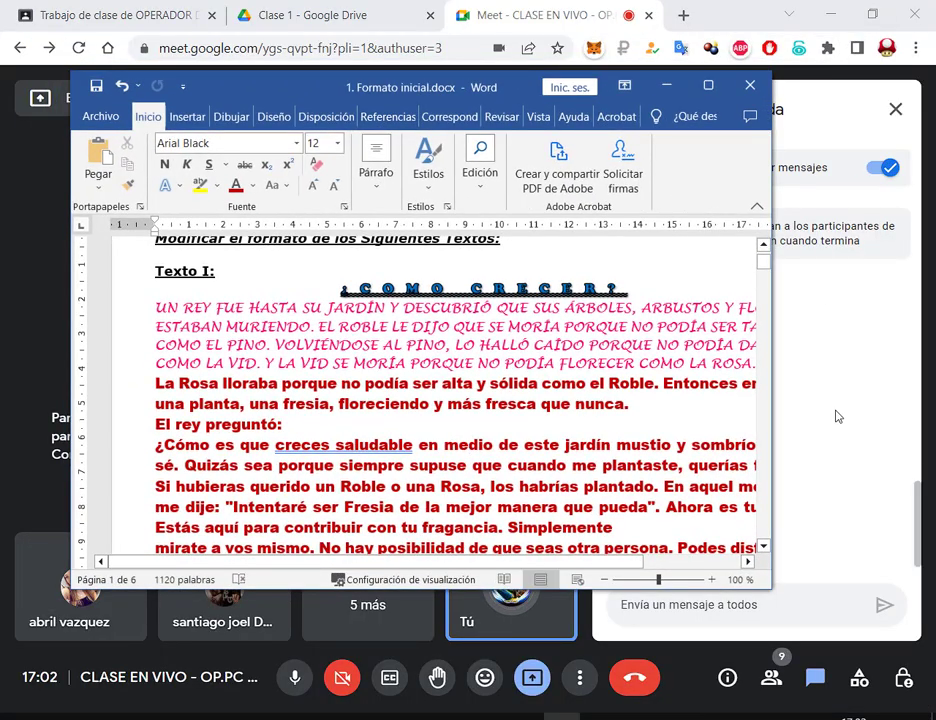
pyautogui.moveTo(489, 86); pyautogui.dragTo(405, 27)
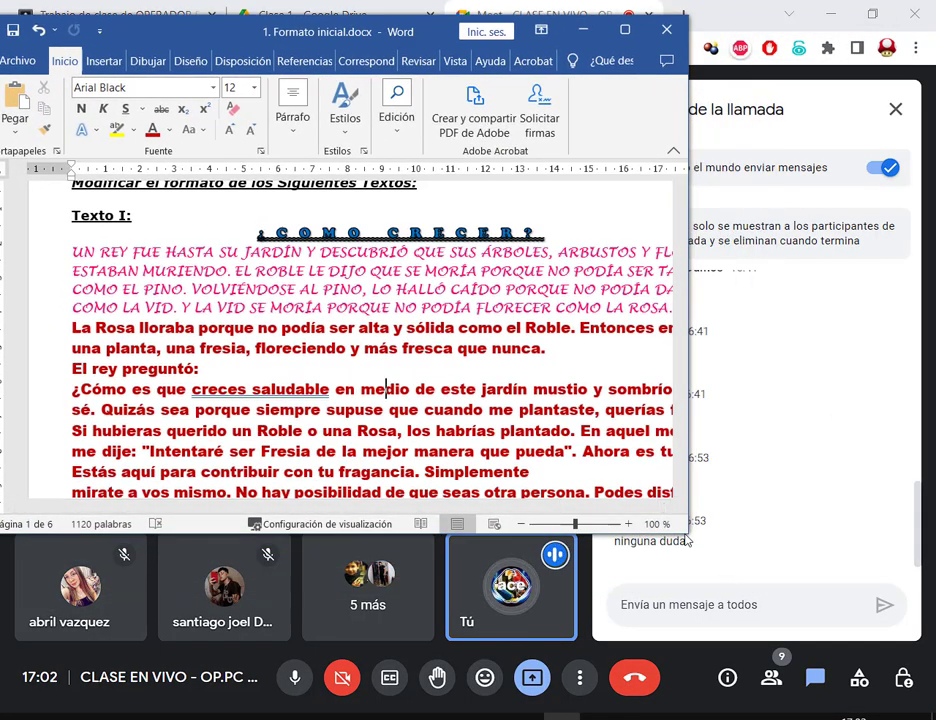
pyautogui.moveTo(691, 536); pyautogui.dragTo(566, 660)
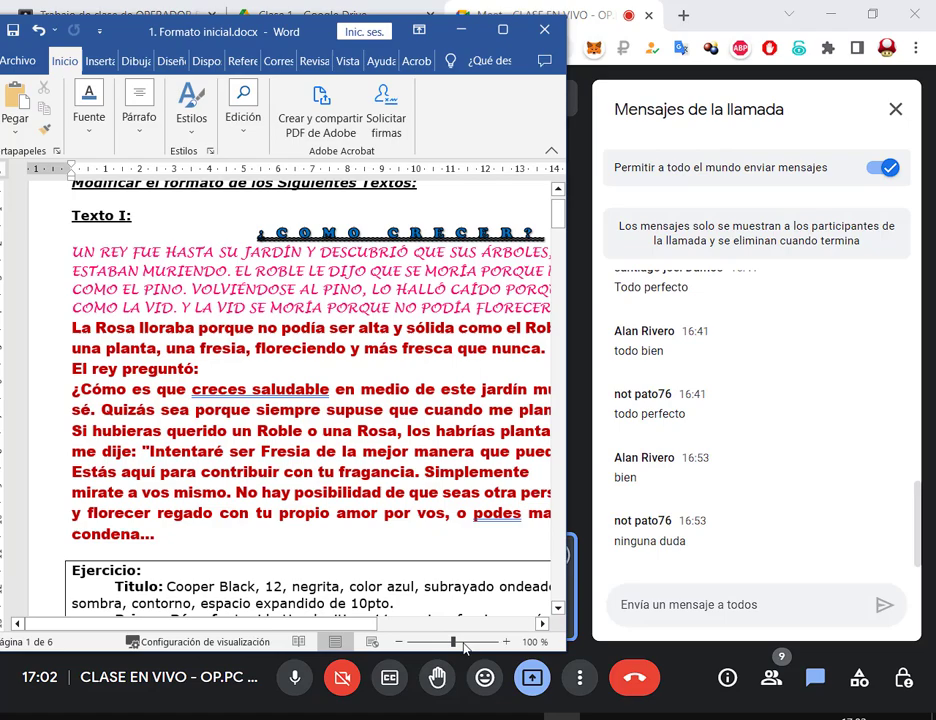
pyautogui.click(399, 640)
pyautogui.click(399, 640)
pyautogui.click(399, 641)
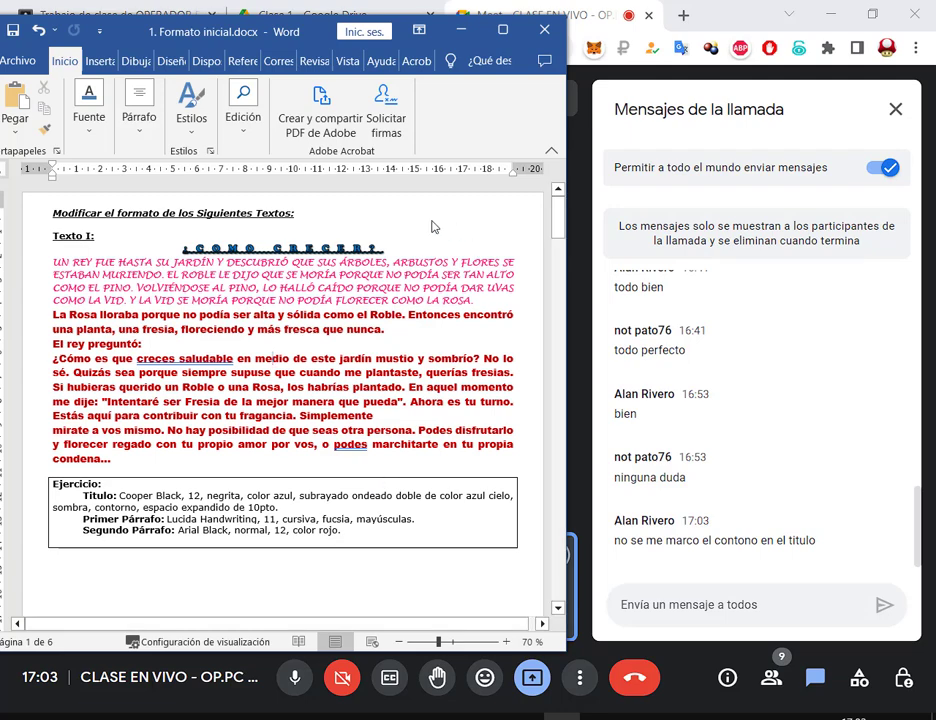
# Examine the Font dialog settings of the title "¿COMO CRECER?" and close the dialog without changes
pyautogui.moveTo(396, 250); pyautogui.dragTo(185, 250)
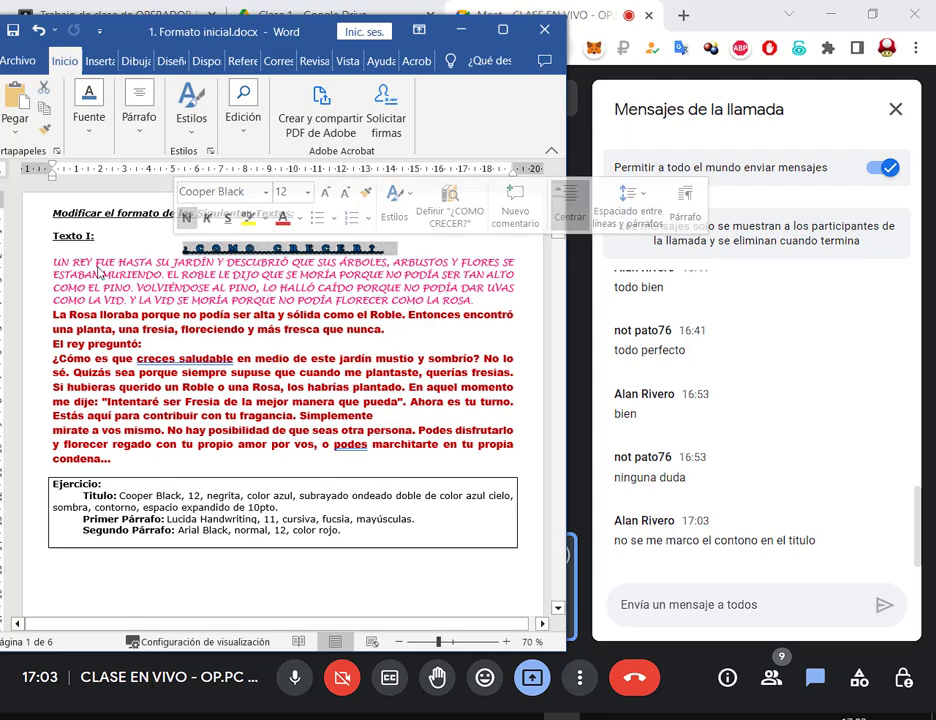
pyautogui.click(86, 128)
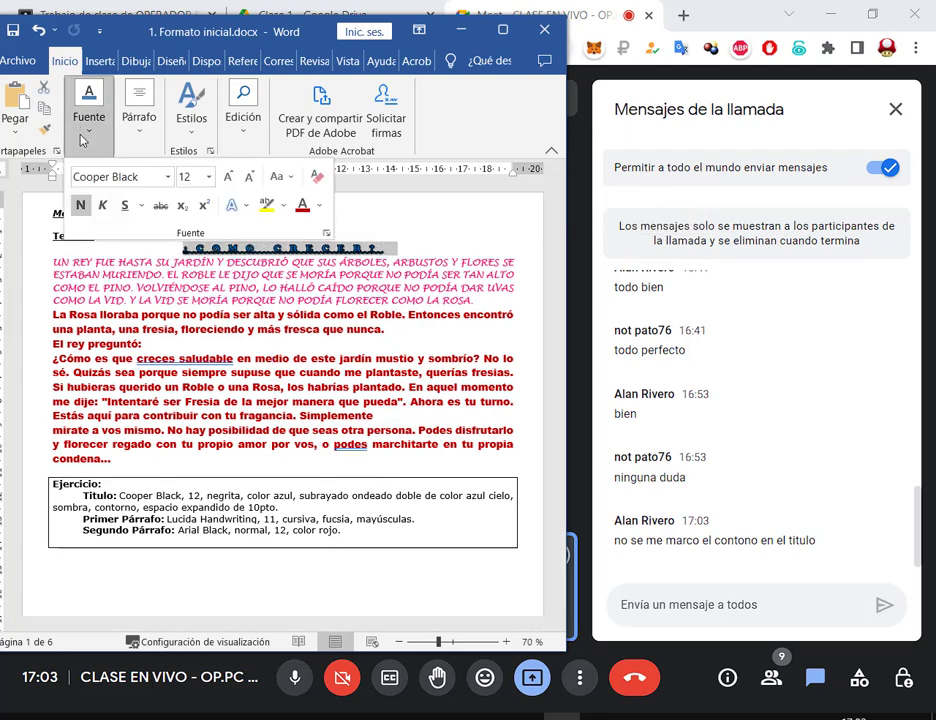
pyautogui.click(397, 253)
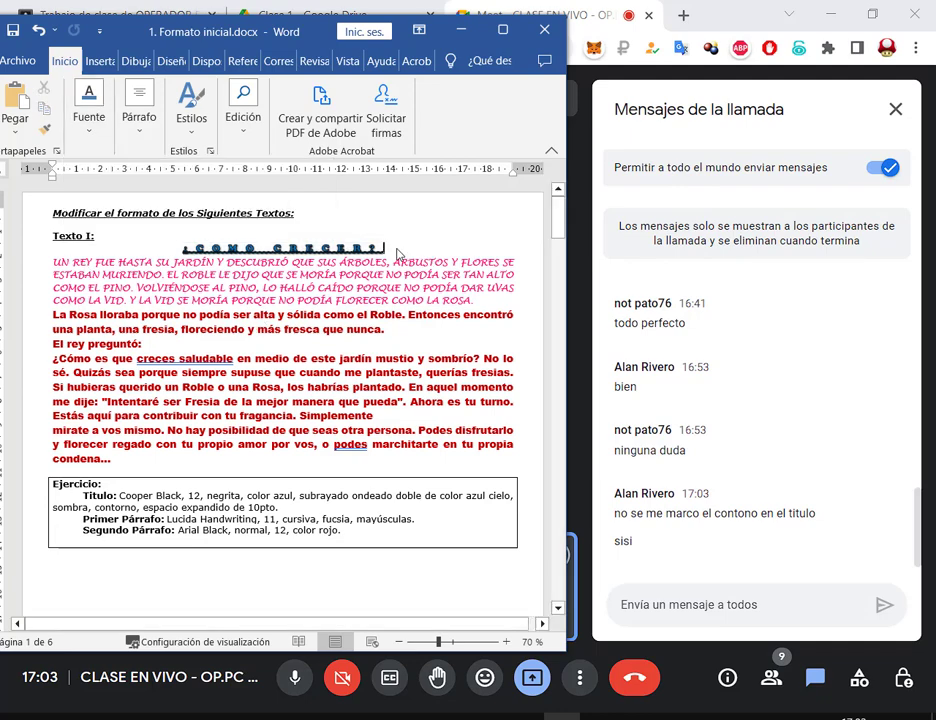
pyautogui.moveTo(397, 253); pyautogui.dragTo(185, 250)
pyautogui.click(89, 133)
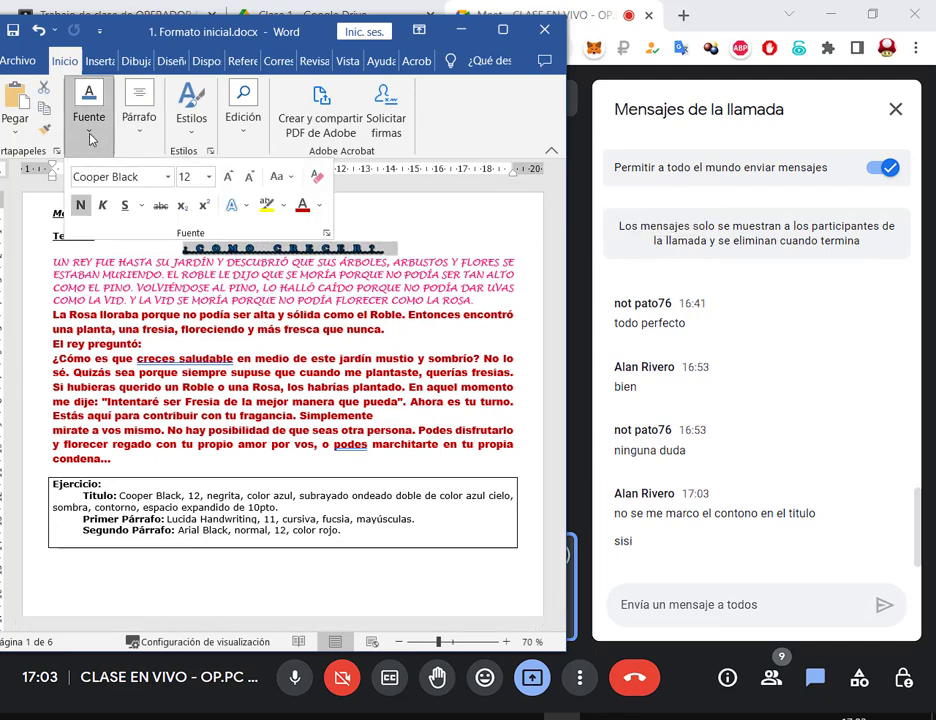
pyautogui.click(326, 232)
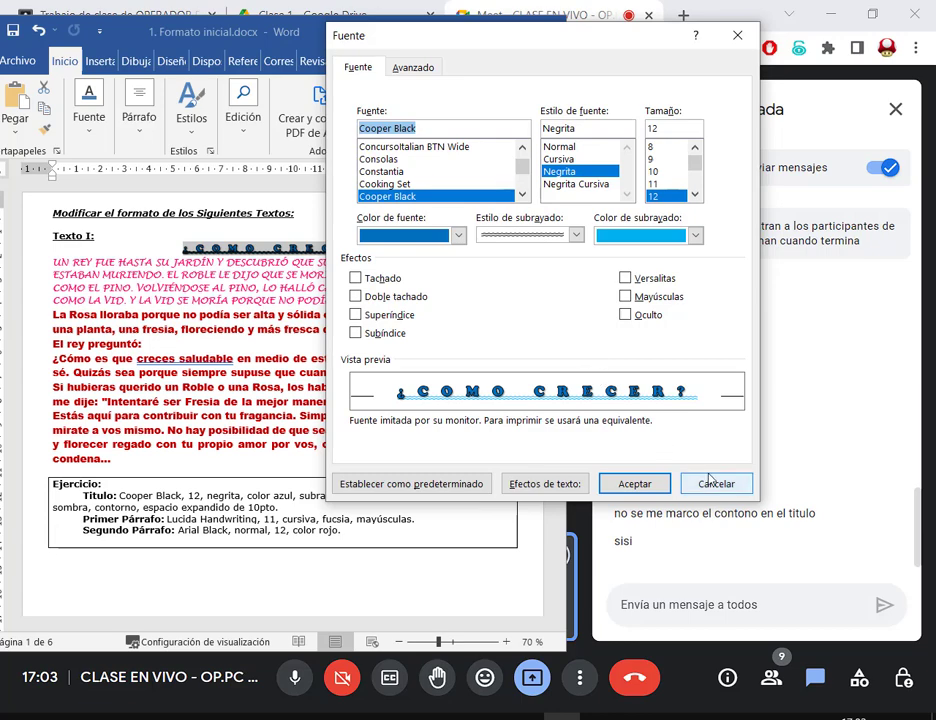
pyautogui.click(712, 483)
# Apply a black text outline to the selected title "¿COMO CRECER?"
pyautogui.click(88, 105)
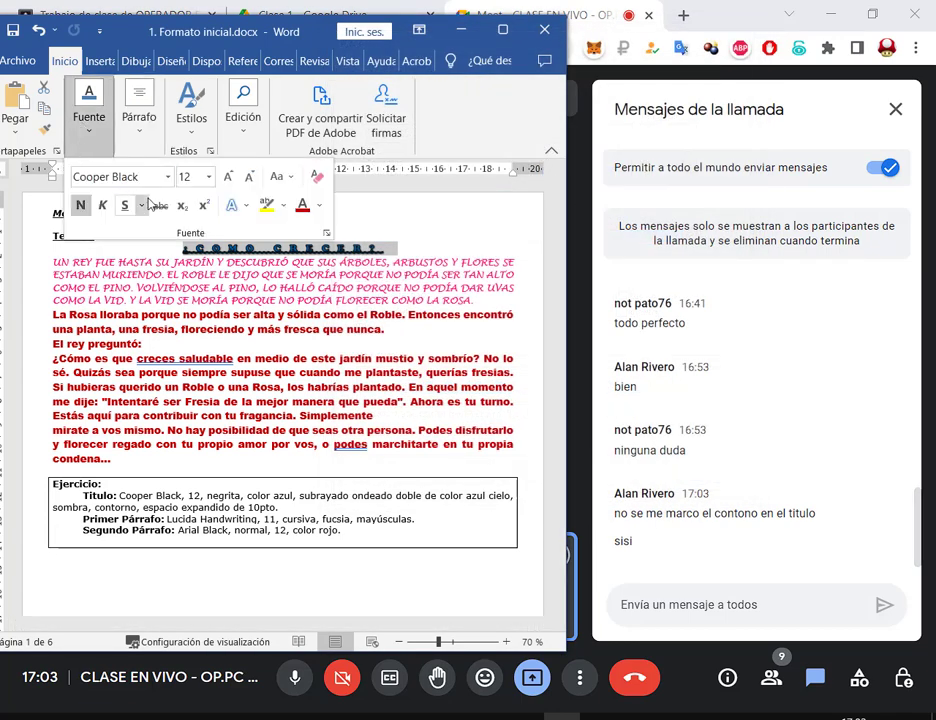
pyautogui.click(247, 206)
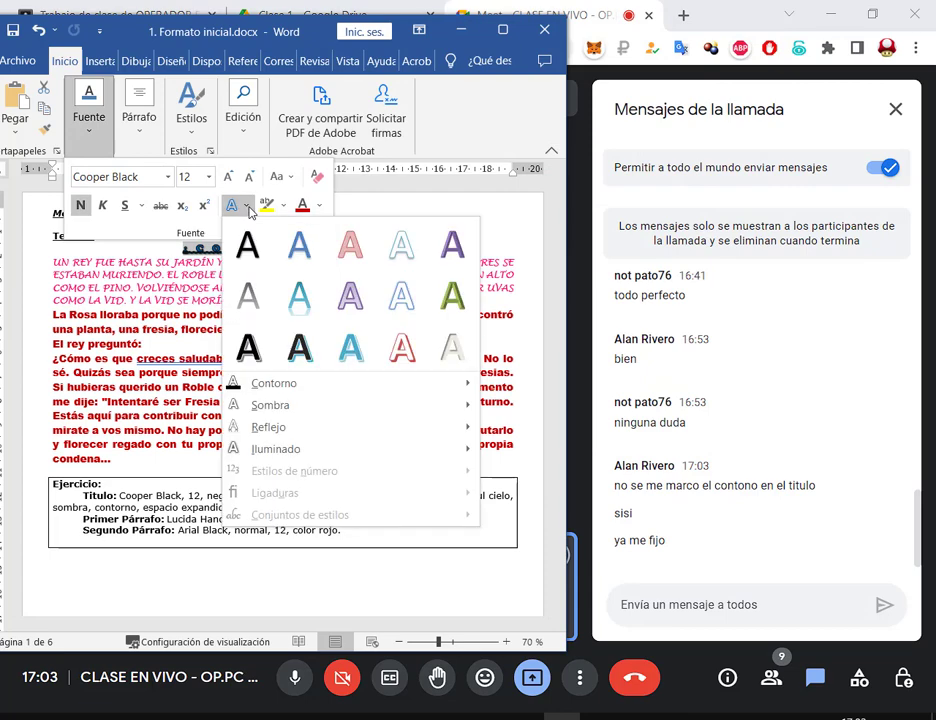
pyautogui.moveTo(307, 384)
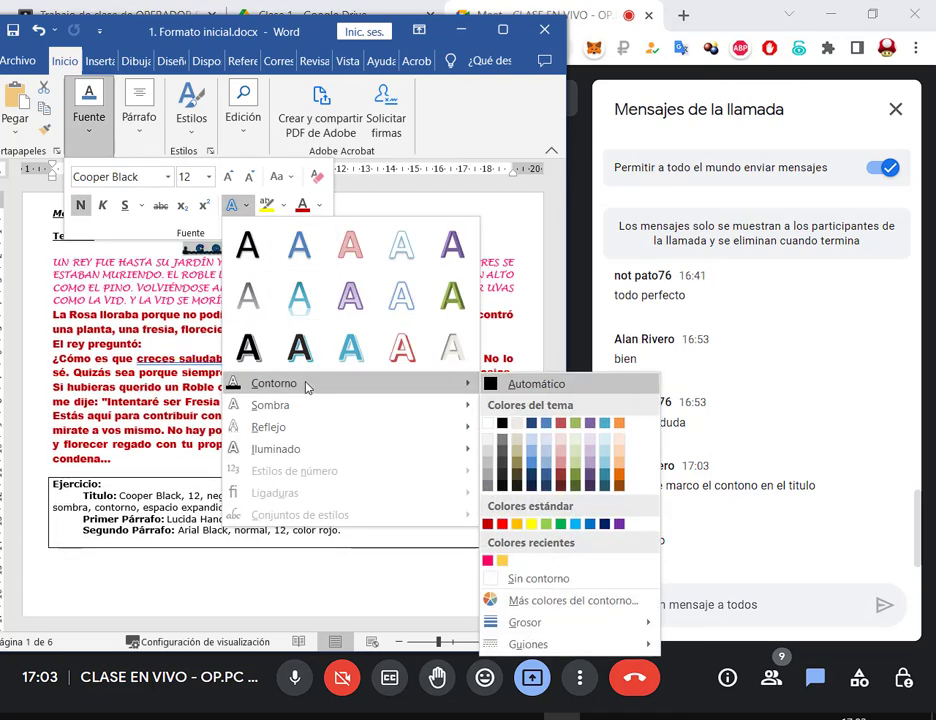
pyautogui.click(502, 427)
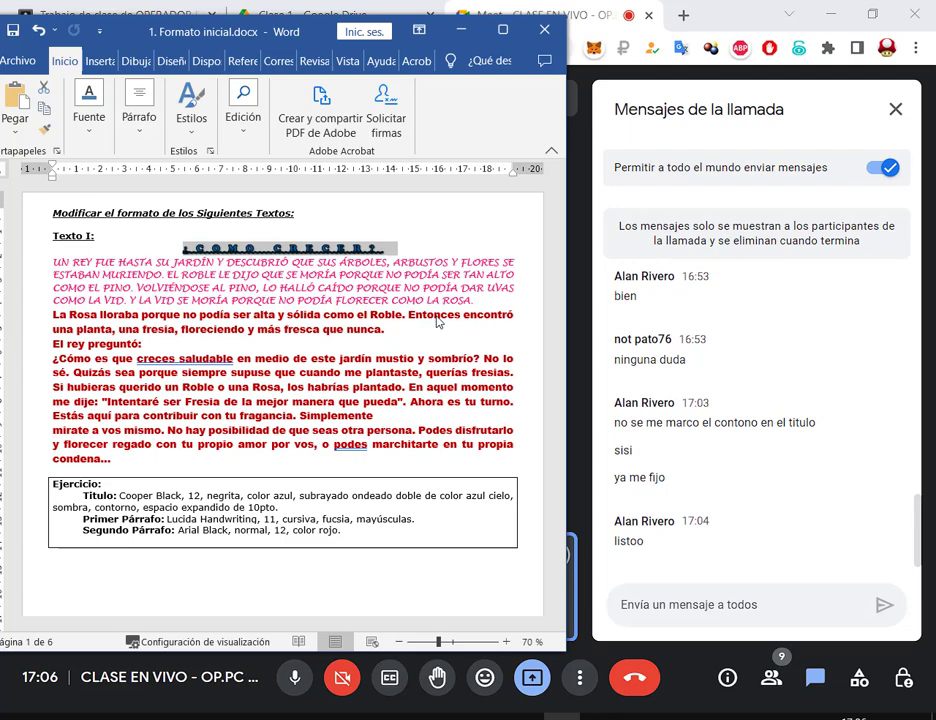
# Maximize the Word window and bring Texto II with its exercise box into view at 100% zoom
pyautogui.press('super+Up')
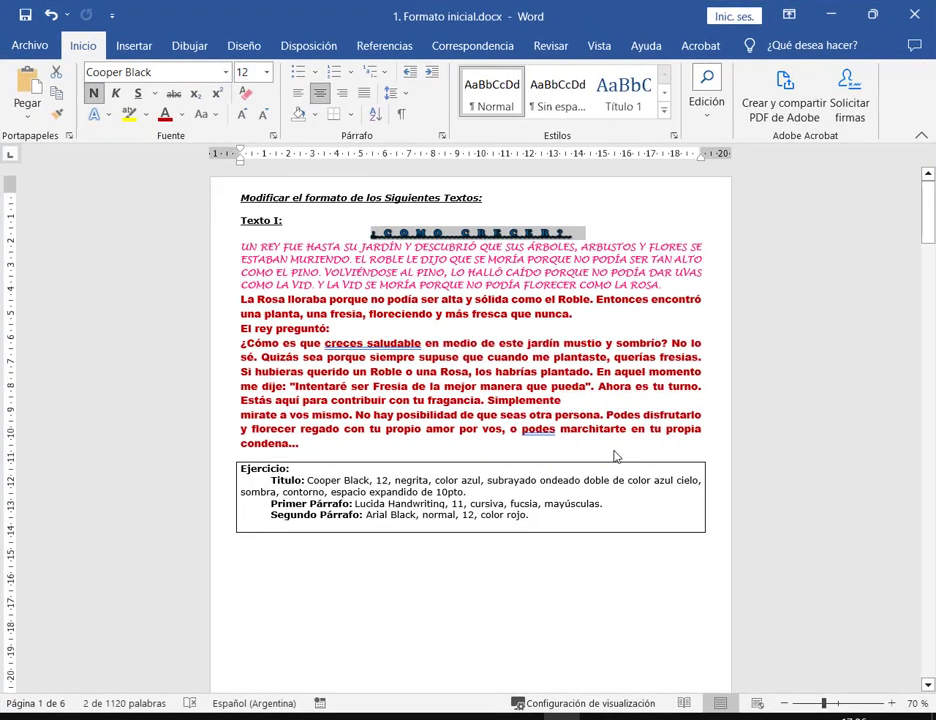
pyautogui.click(614, 461)
pyautogui.scroll(-12, 586, 446)
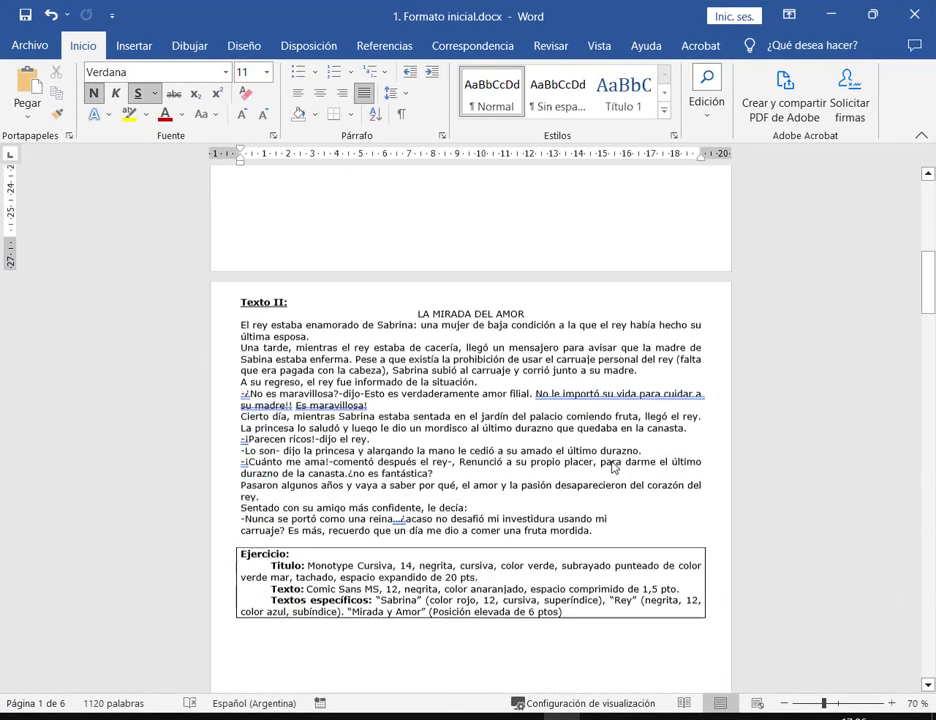
pyautogui.click(891, 703)
pyautogui.click(891, 703)
pyautogui.click(891, 703)
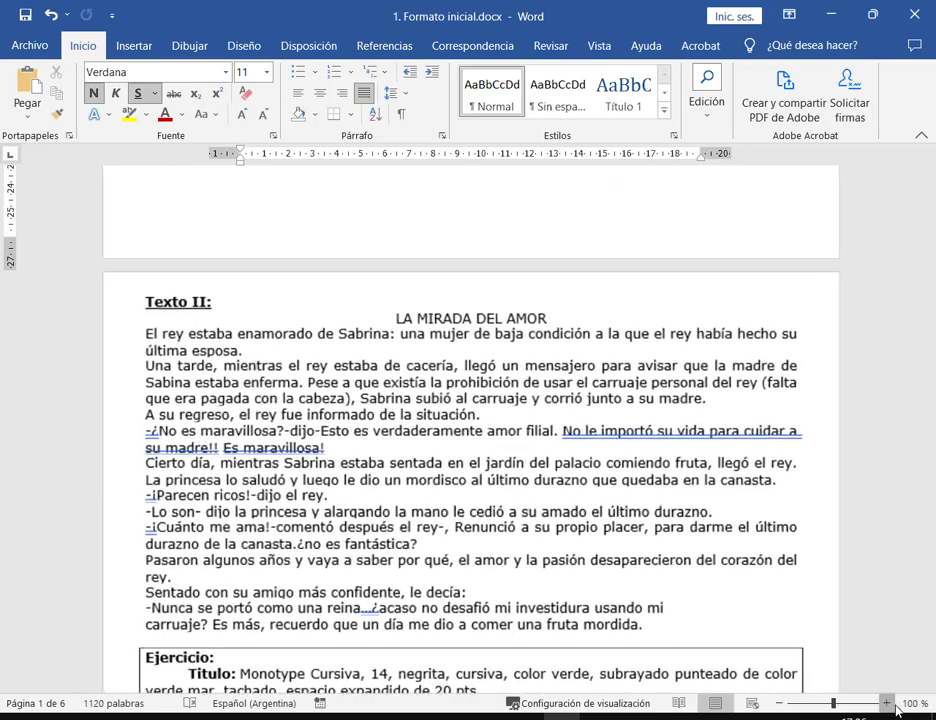
pyautogui.click(916, 703)
pyautogui.click(603, 266)
pyautogui.scroll(-2, 700, 450)
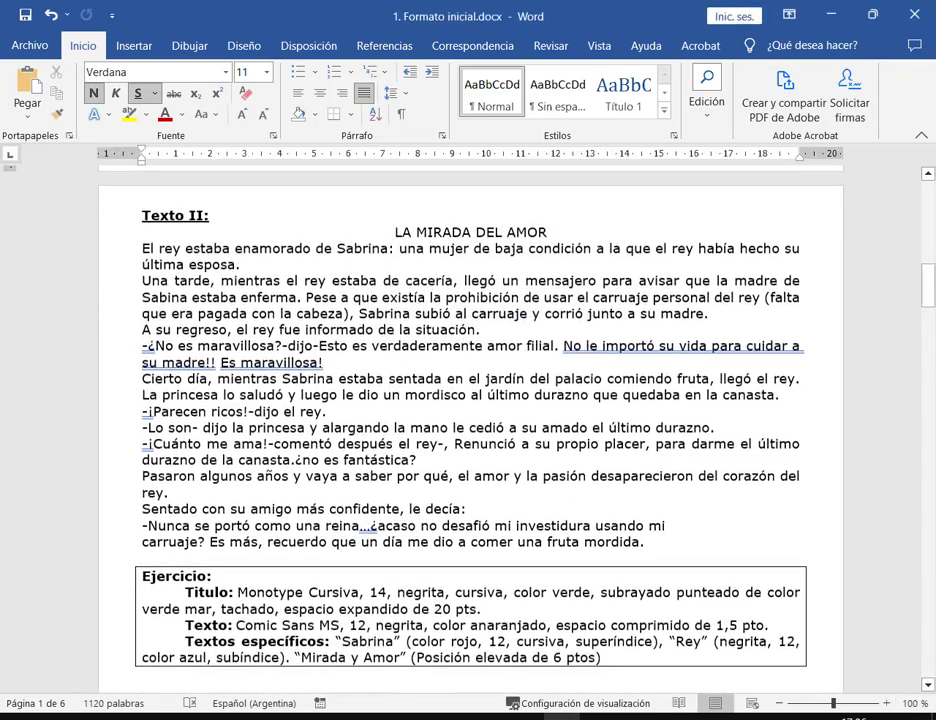
pyautogui.click(887, 703)
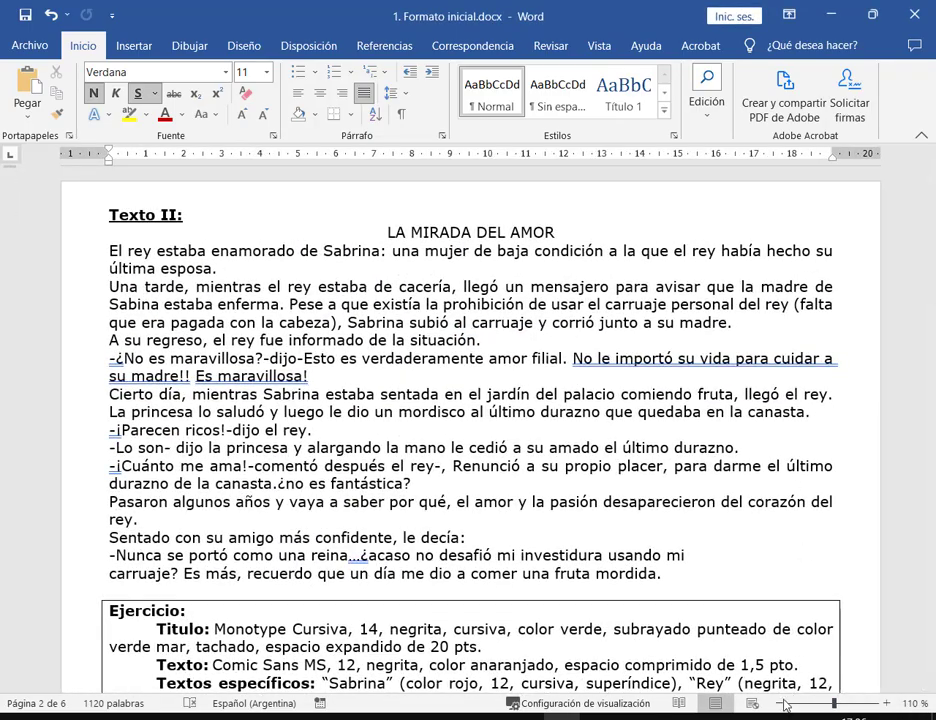
pyautogui.click(779, 703)
# Insert a blank line below the Texto II title "LA MIRADA DEL AMOR" and select the title
pyautogui.moveTo(141, 214); pyautogui.dragTo(209, 212)
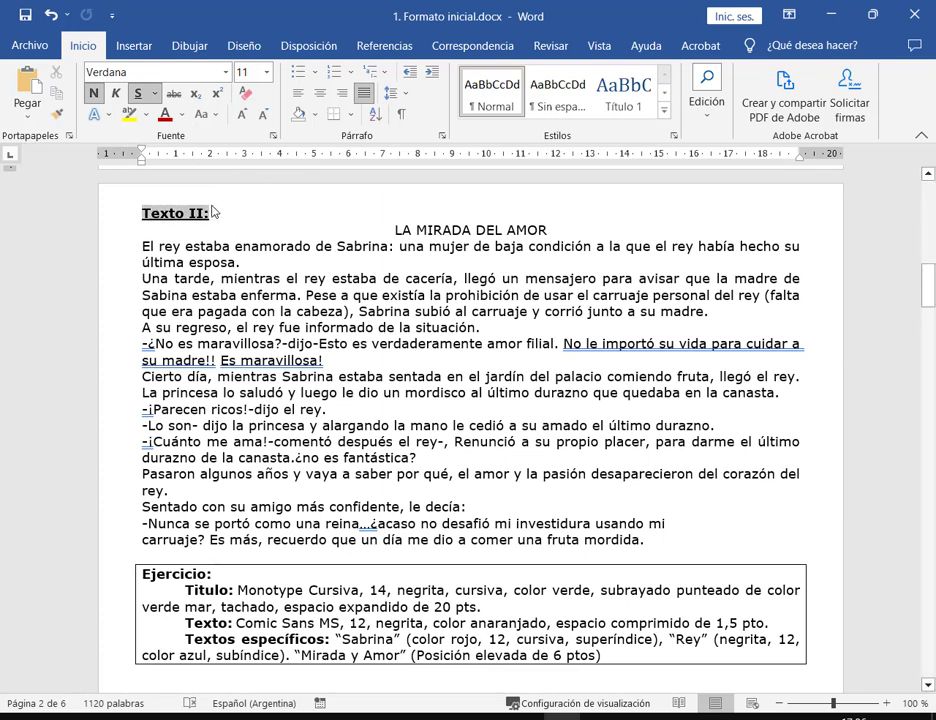
pyautogui.click(570, 231)
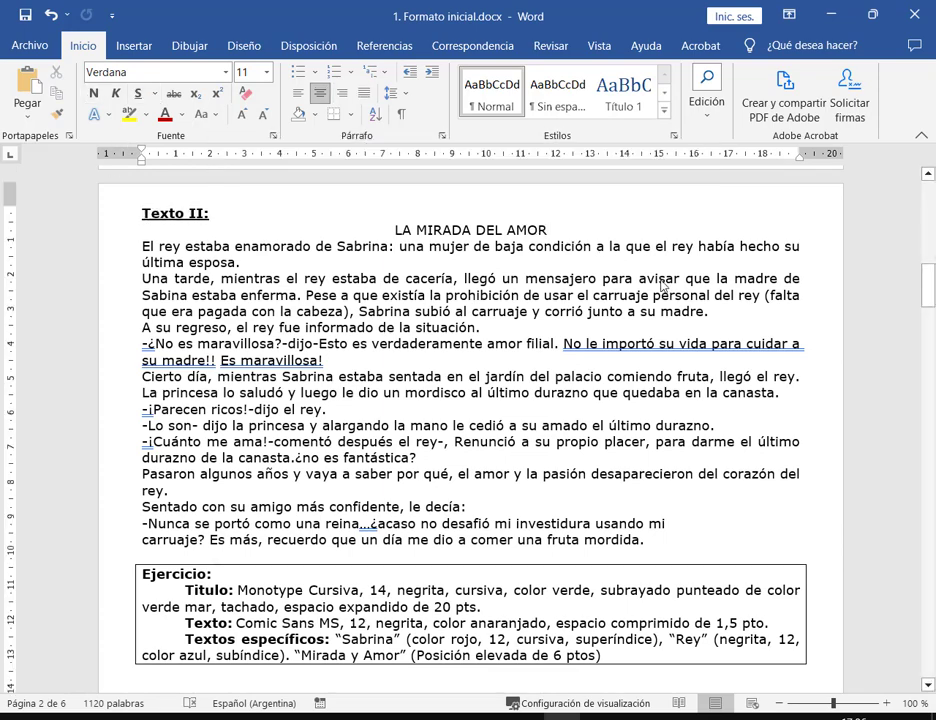
pyautogui.press('Return')
pyautogui.hotkey('ctrl', 'z')
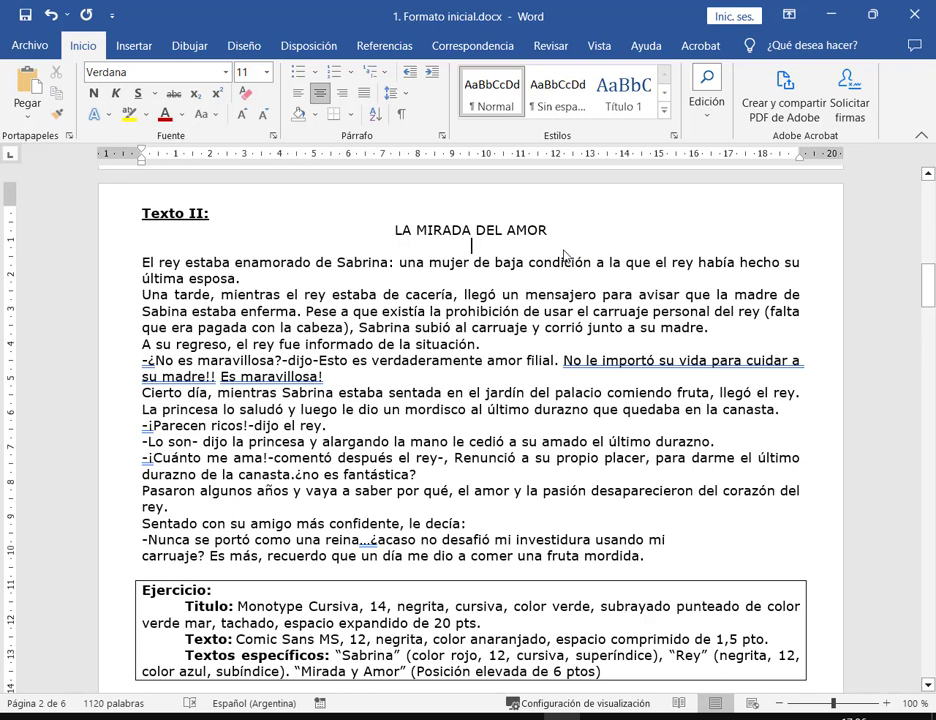
pyautogui.scroll(-1, 365, 256)
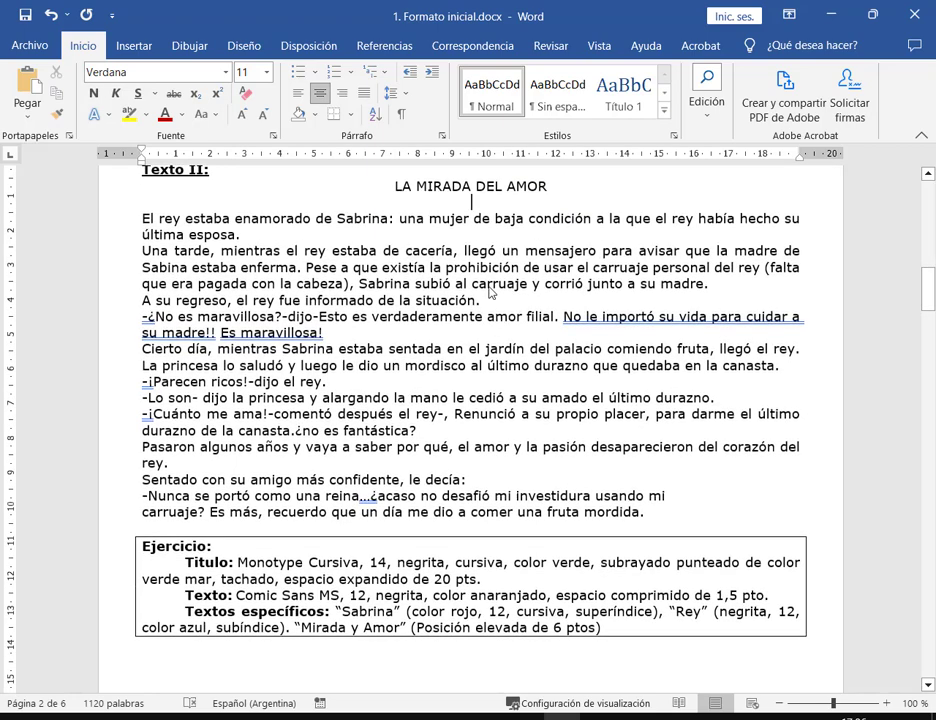
pyautogui.scroll(1, 433, 357)
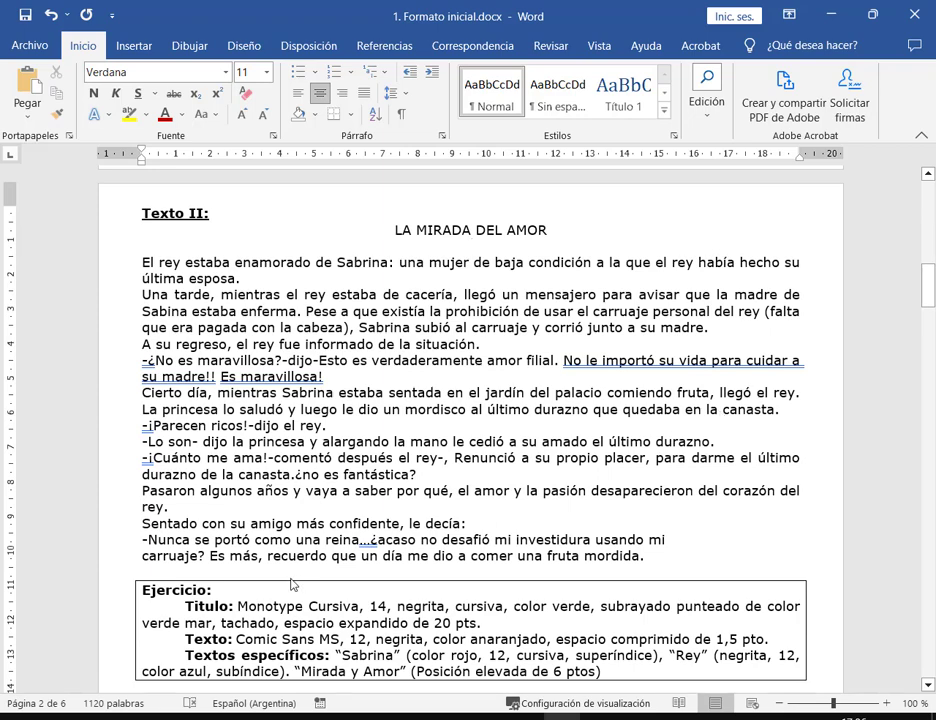
pyautogui.moveTo(395, 231); pyautogui.dragTo(549, 231)
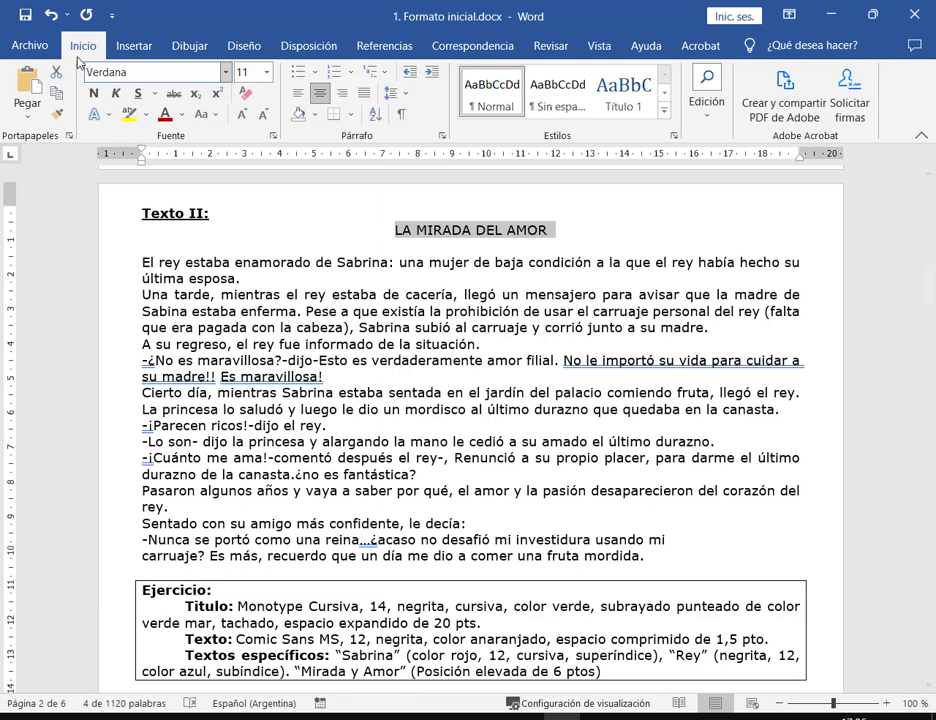
pyautogui.moveTo(77, 62)
pyautogui.mouseDown()
pyautogui.moveTo(290, 148)
pyautogui.moveTo(275, 130)
pyautogui.mouseUp()
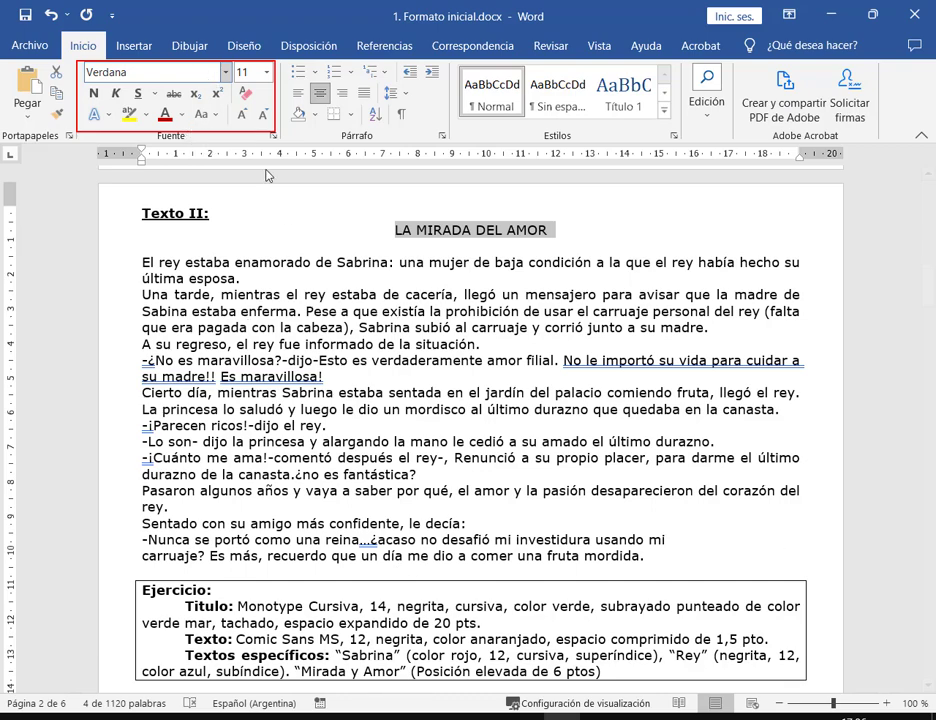
pyautogui.press('Escape')
pyautogui.moveTo(263, 126); pyautogui.dragTo(280, 197)
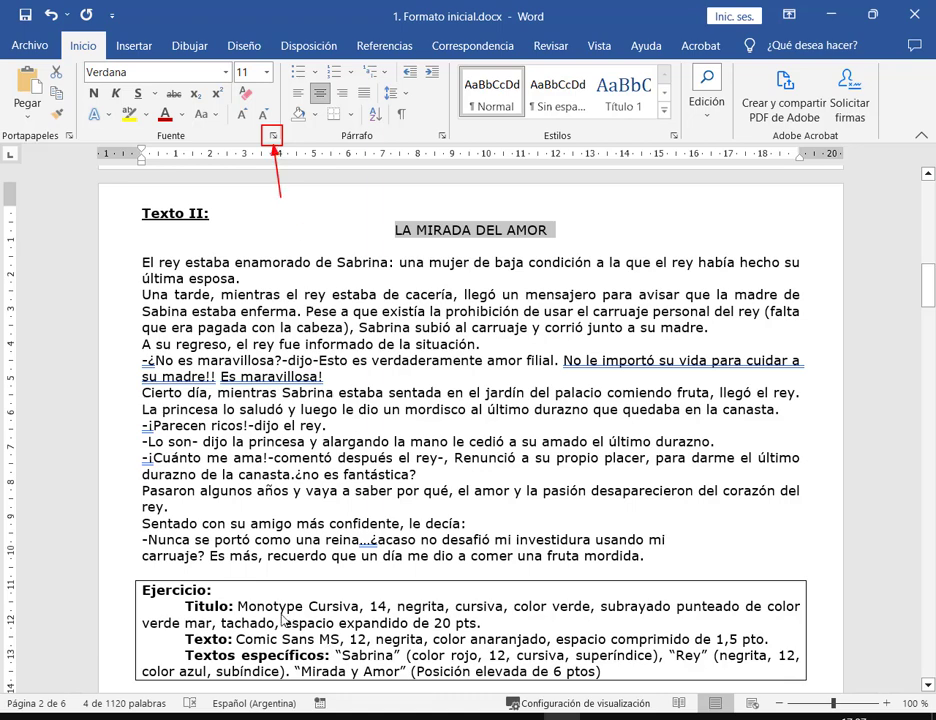
# Set the font of the title "LA MIRADA DEL AMOR" to Monotype Corsiva, bold italic (Negrita Cursiva), size 14
pyautogui.moveTo(280, 614); pyautogui.dragTo(486, 637)
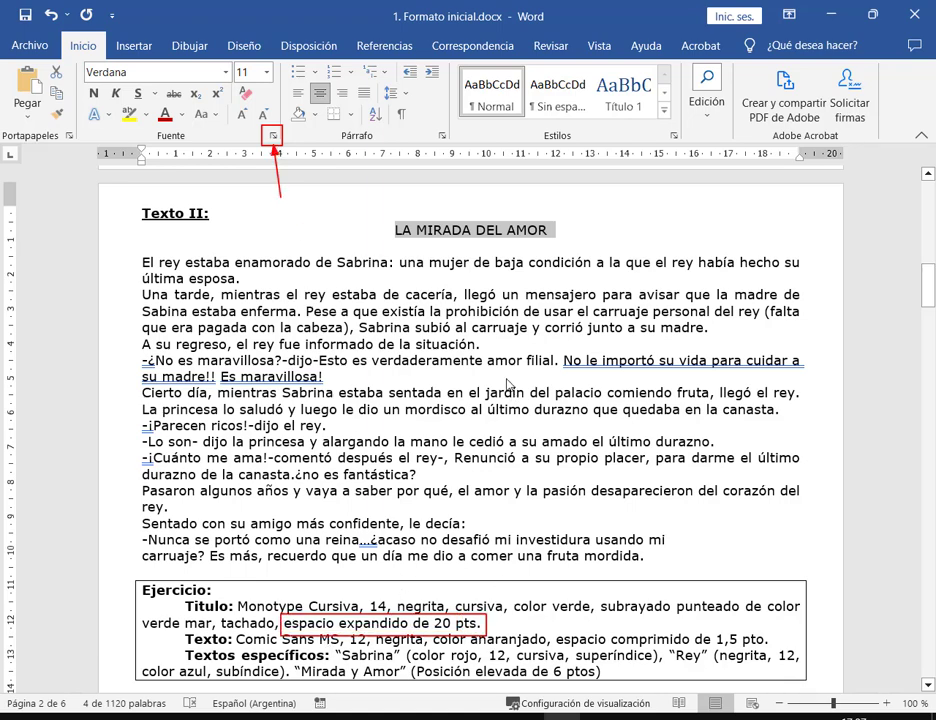
pyautogui.press('Escape')
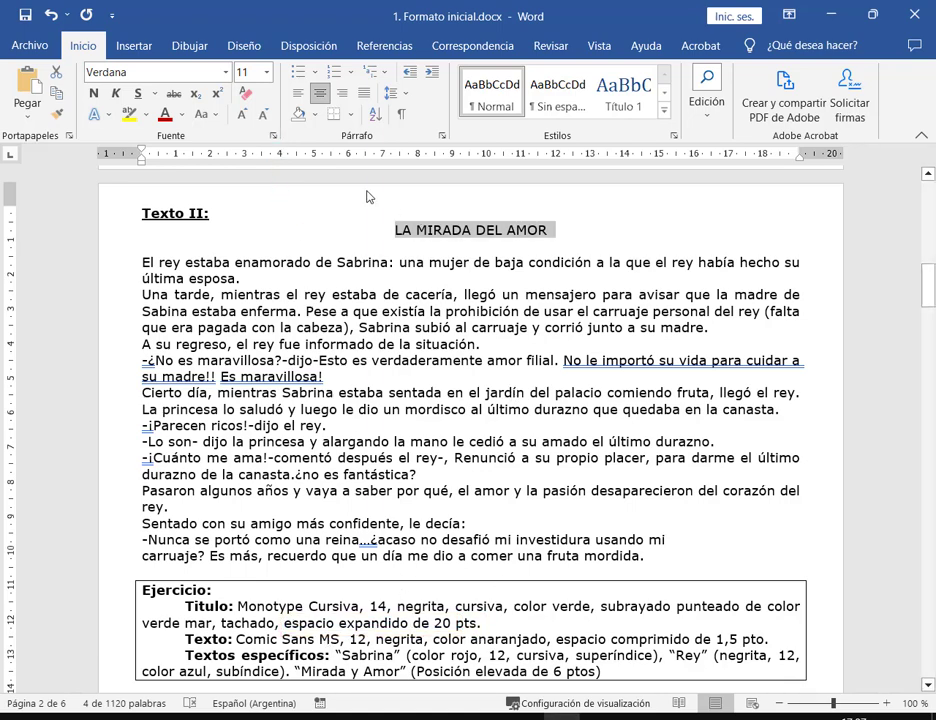
pyautogui.click(272, 137)
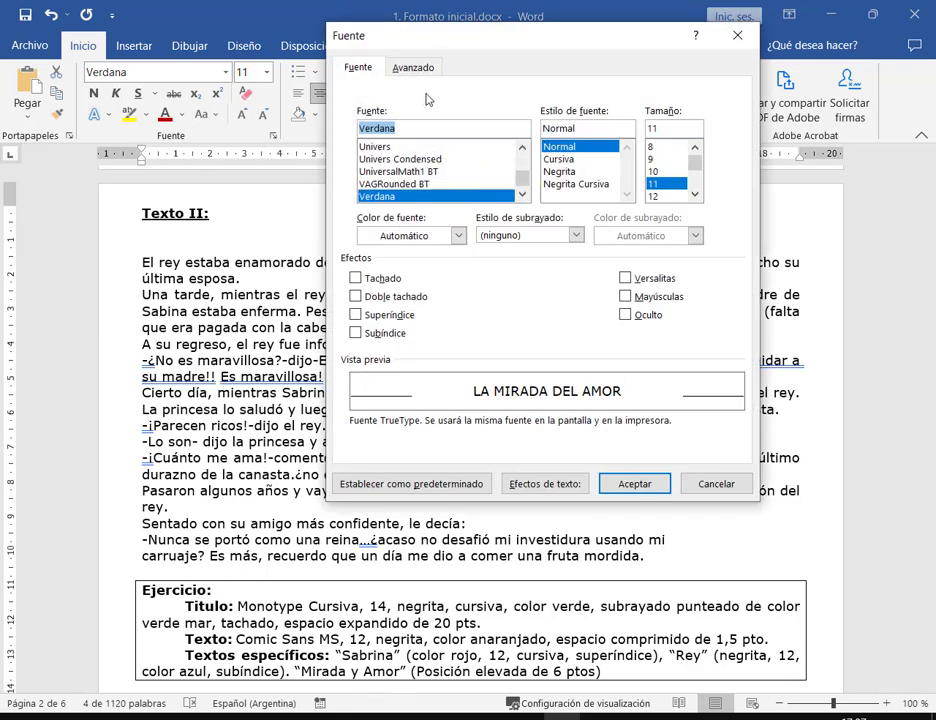
pyautogui.write('mono')
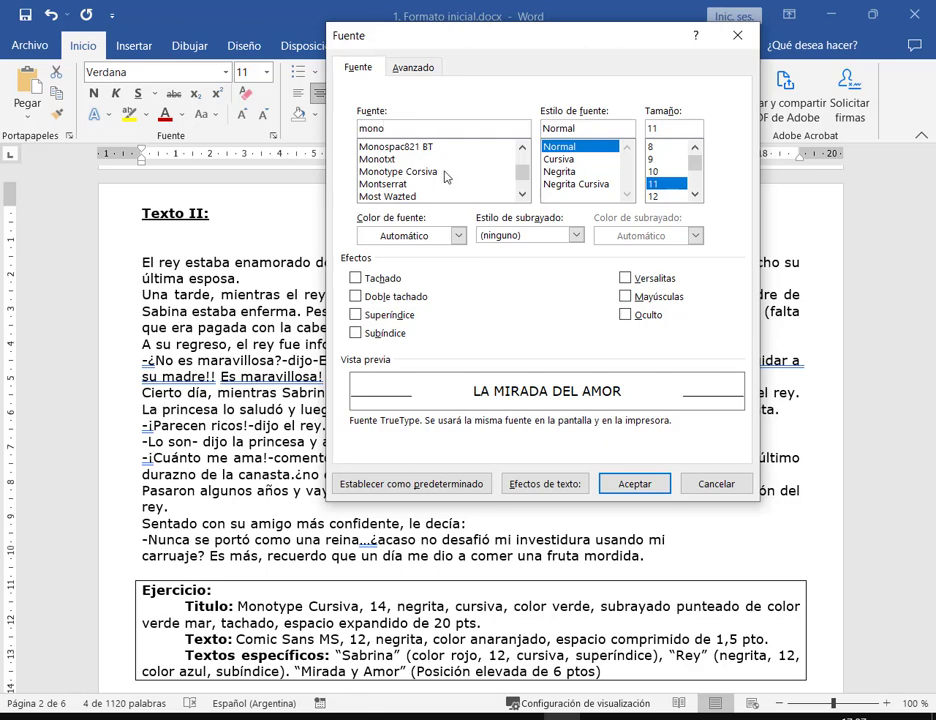
pyautogui.click(446, 172)
pyautogui.scroll(-1, 675, 189)
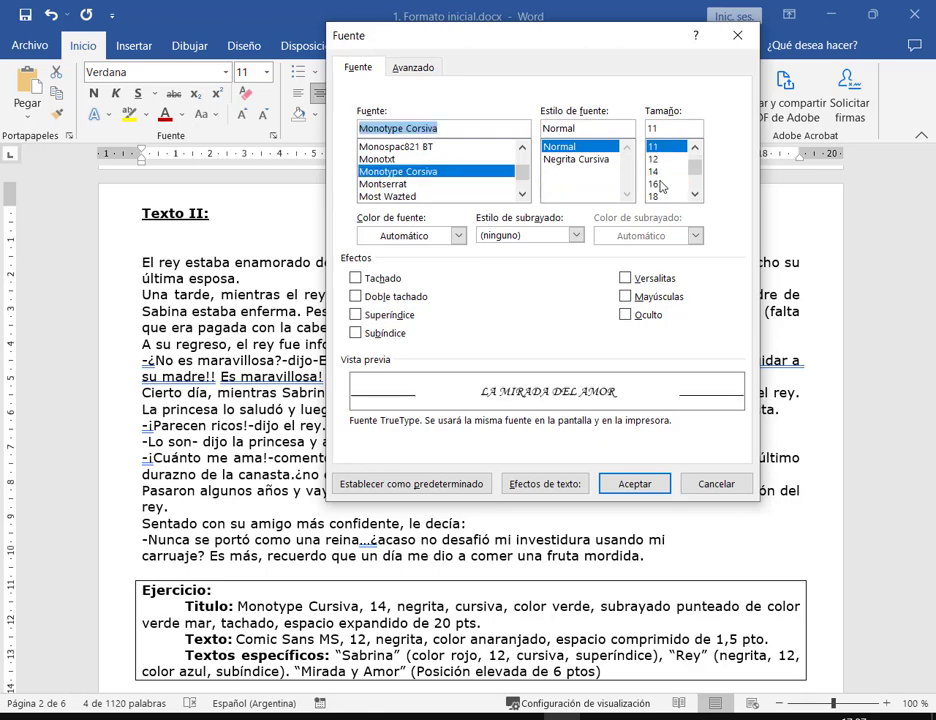
pyautogui.click(656, 172)
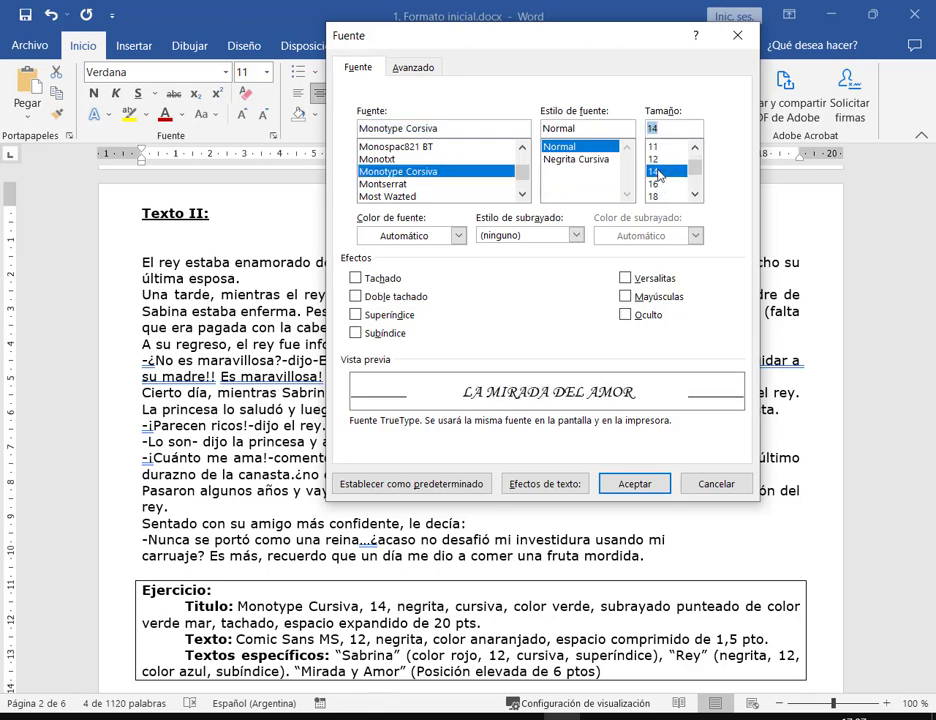
pyautogui.click(572, 161)
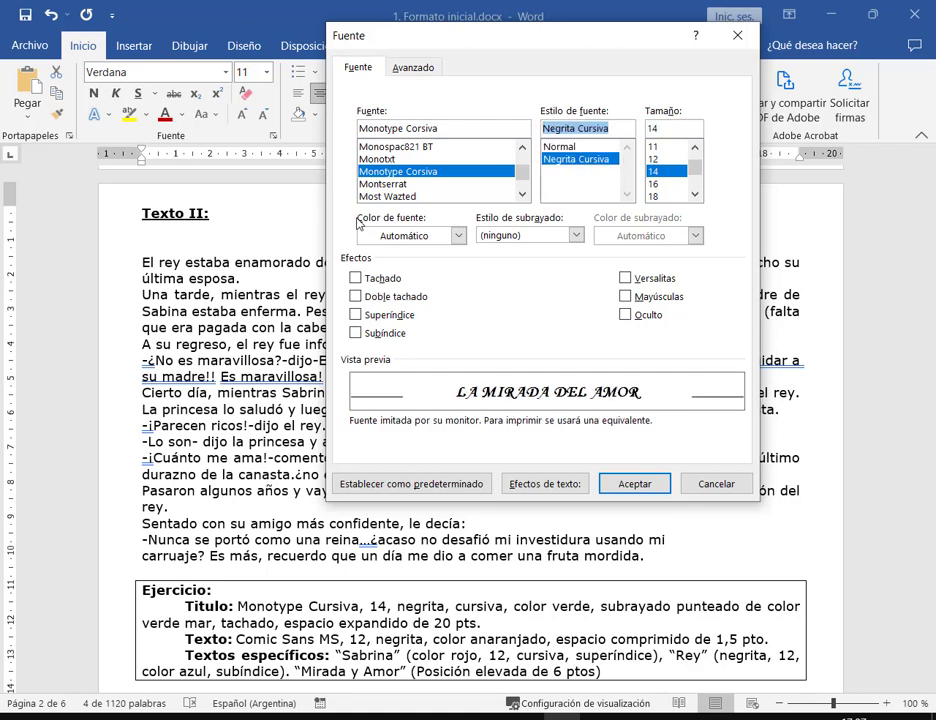
# Give the Texto II title standard green font colour, a dotted underline in Aguamarina, Énfasis 5, and strikethrough (Tachado)
pyautogui.click(456, 236)
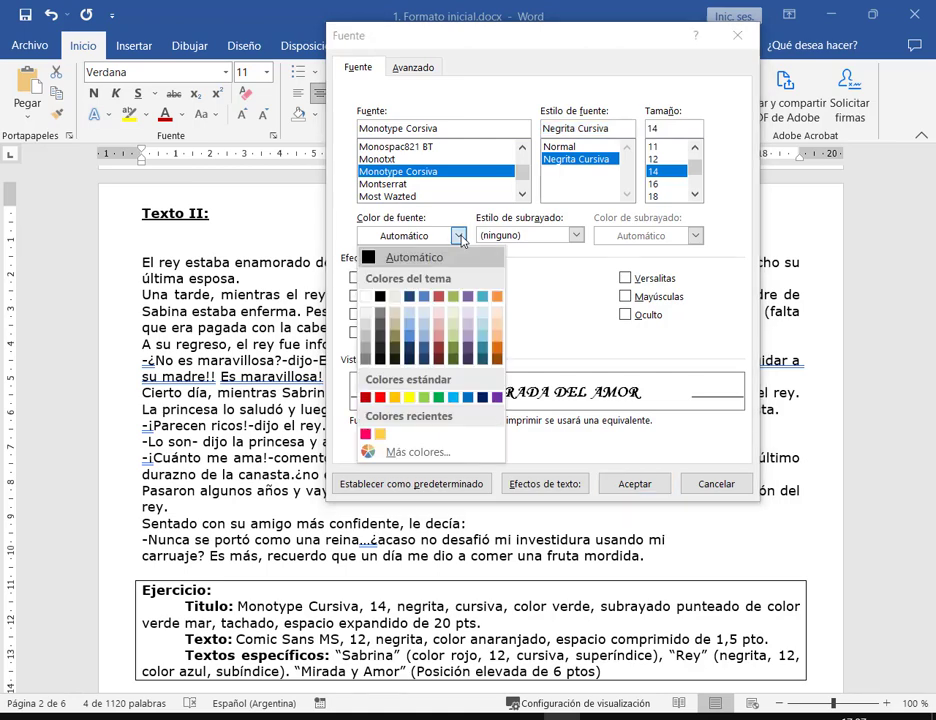
pyautogui.click(439, 398)
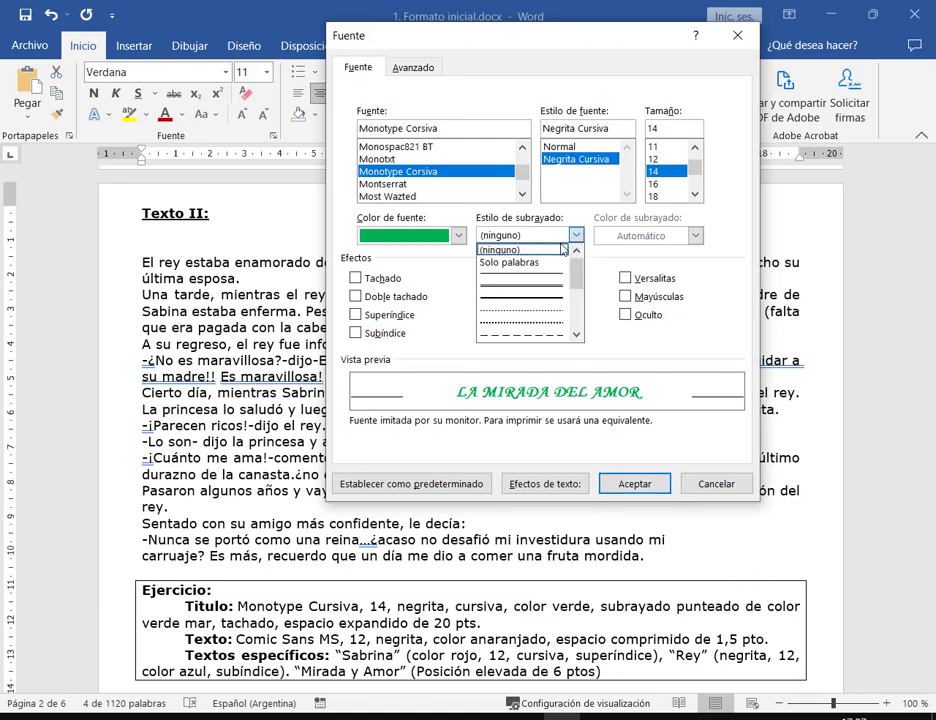
pyautogui.click(547, 318)
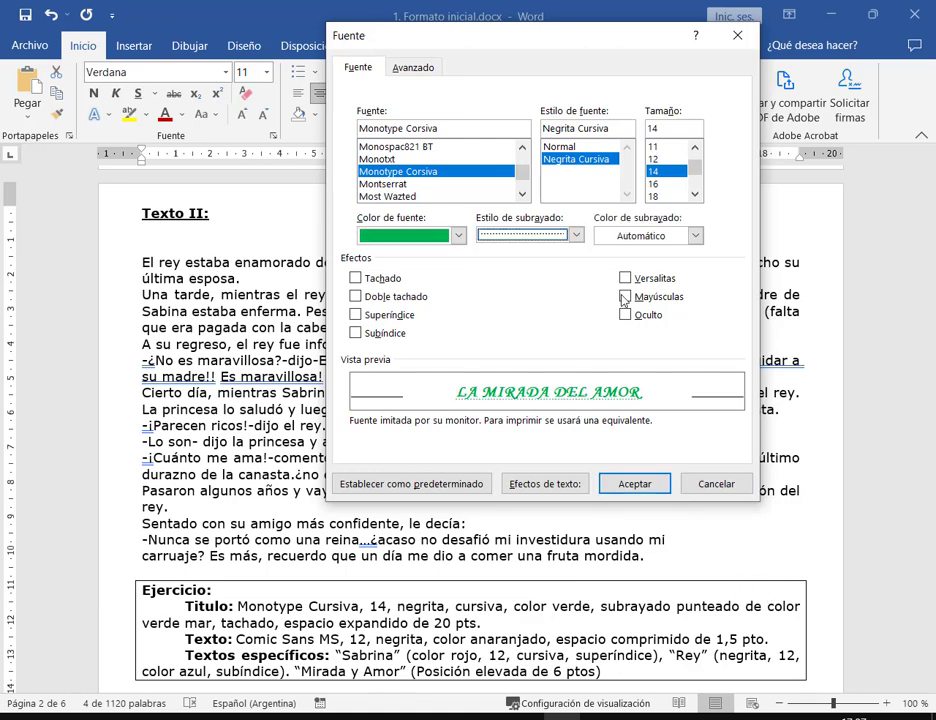
pyautogui.click(696, 237)
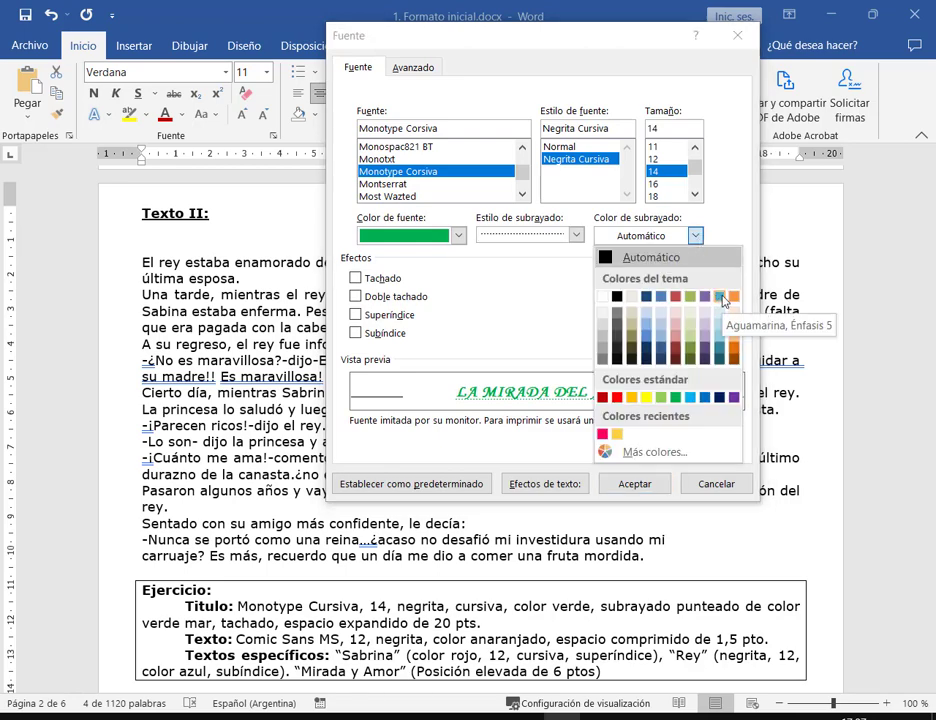
pyautogui.click(723, 298)
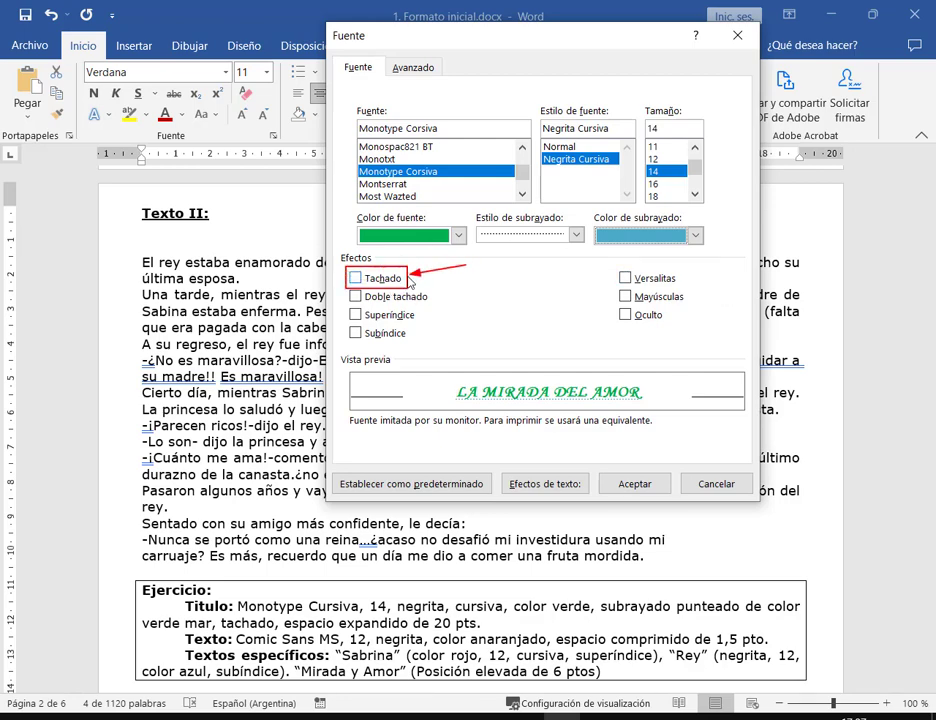
pyautogui.click(366, 278)
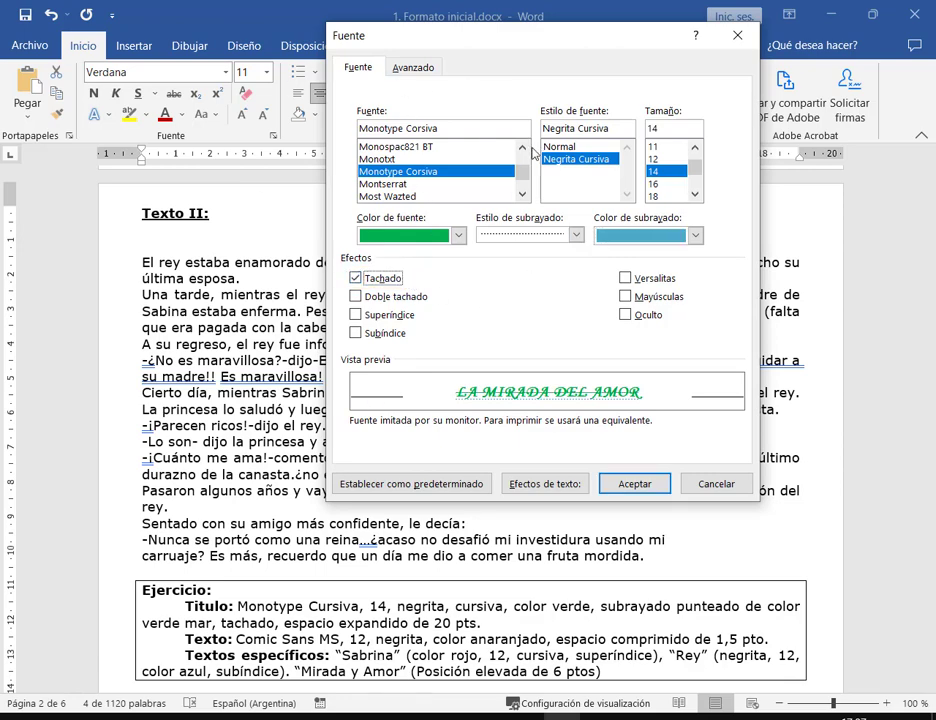
# Expand the Texto II title's character spacing by 20 pt, apply the font settings and save the document
pyautogui.click(421, 71)
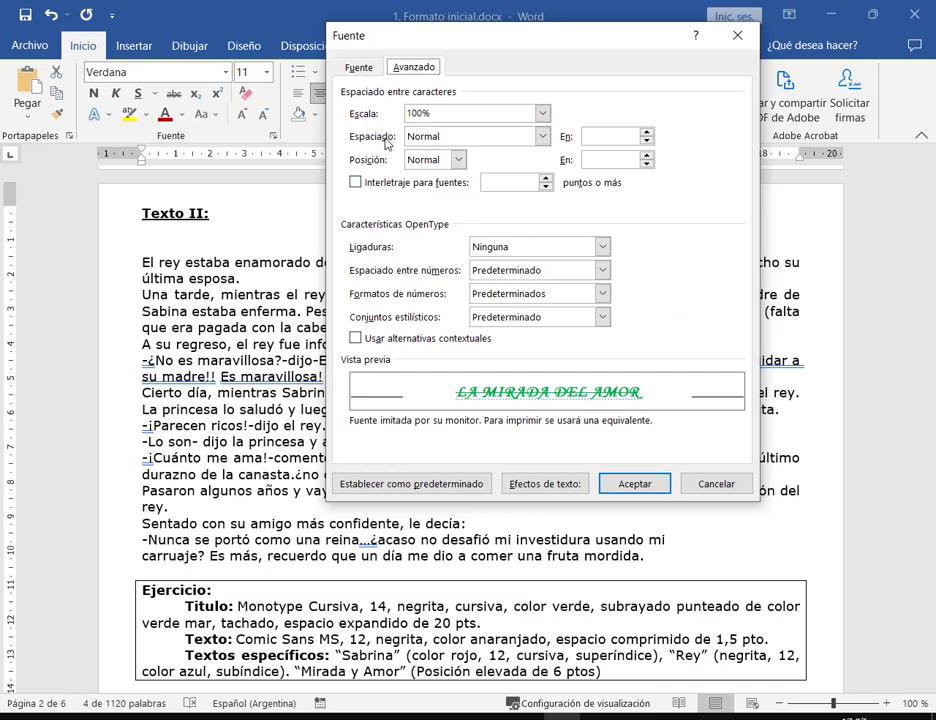
pyautogui.click(419, 141)
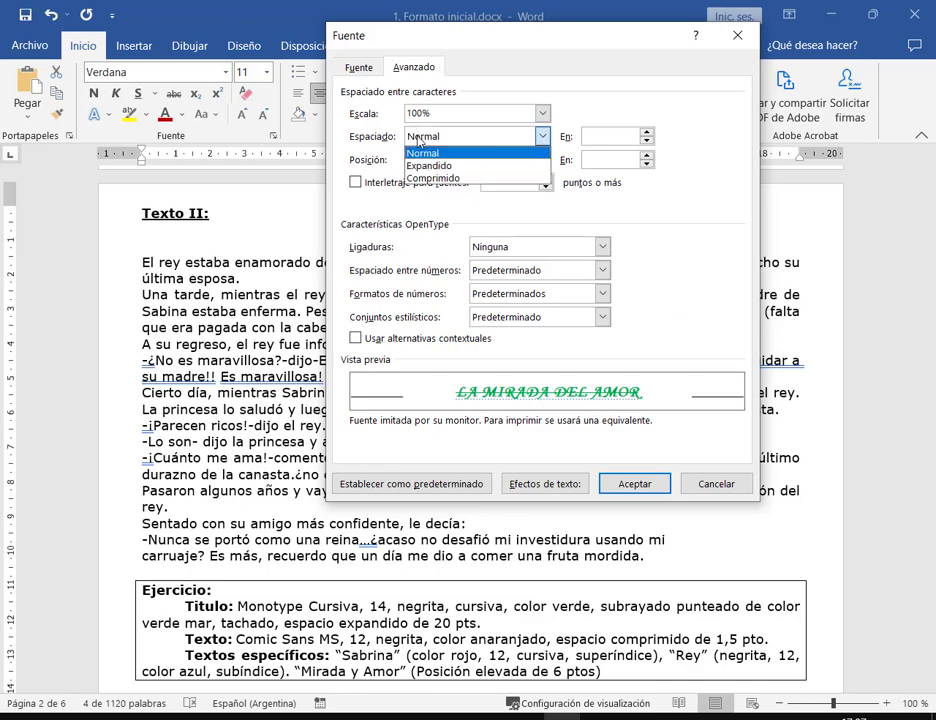
pyautogui.click(440, 161)
pyautogui.doubleClick(588, 137)
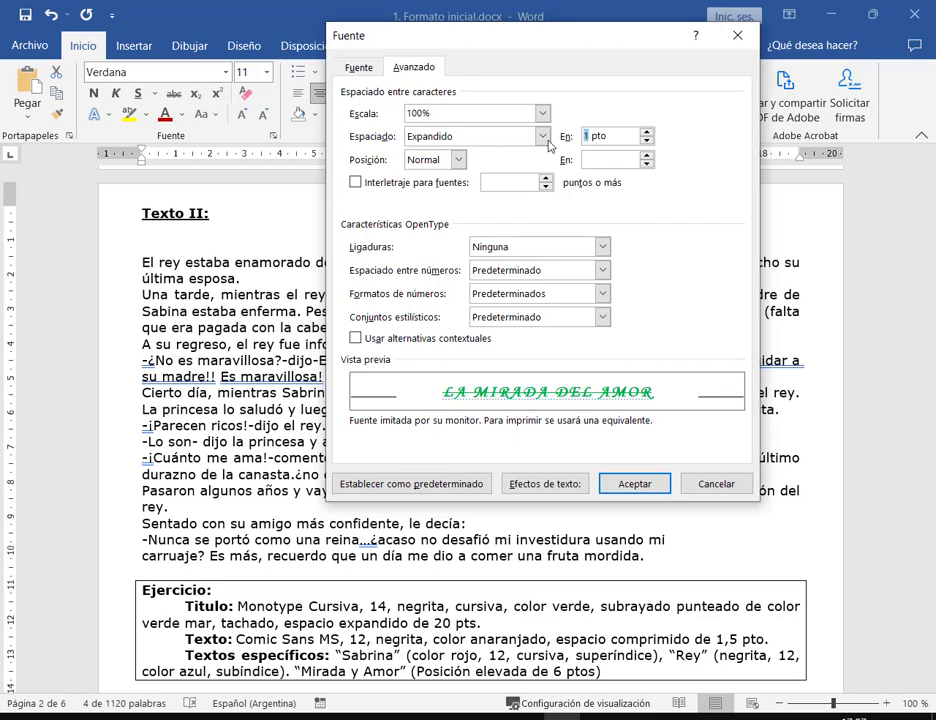
pyautogui.write('20')
pyautogui.click(360, 67)
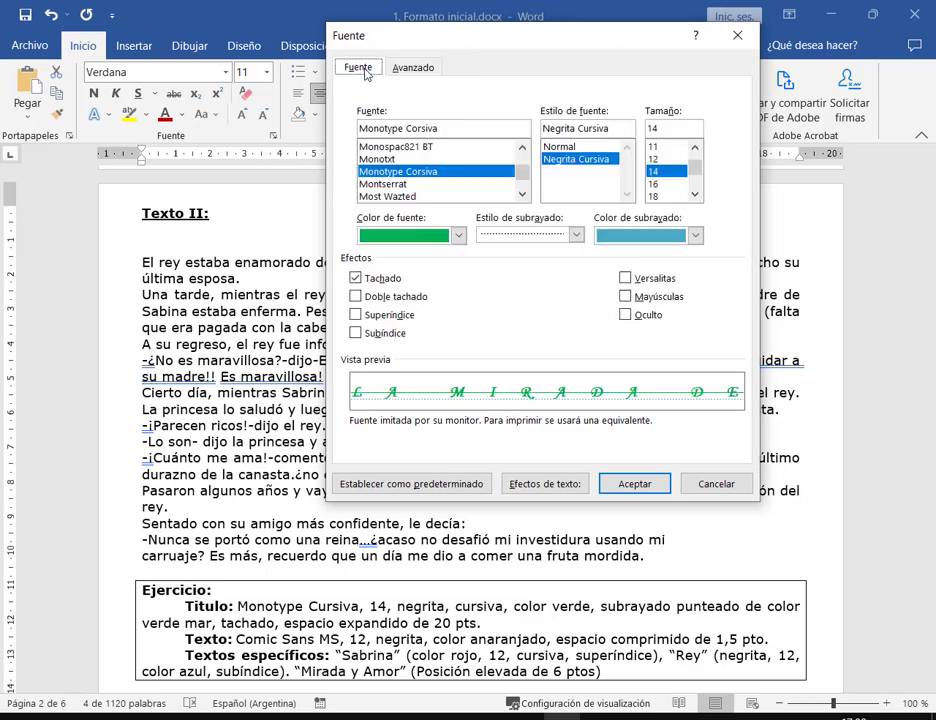
pyautogui.click(391, 69)
pyautogui.click(358, 67)
pyautogui.click(662, 485)
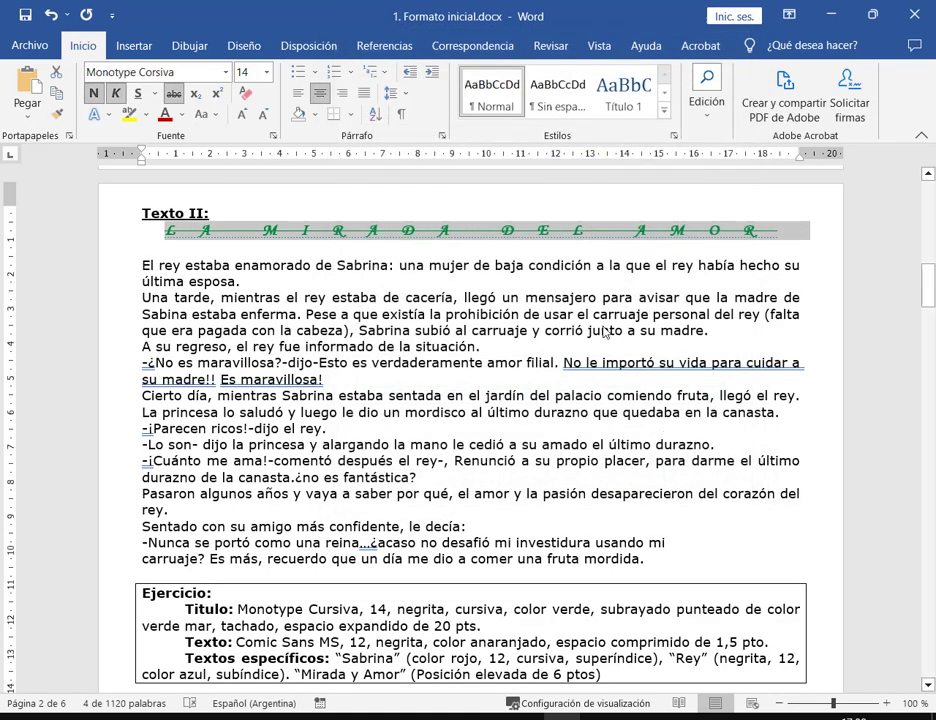
pyautogui.click(25, 14)
# Review the Texto II title's character spacing and font settings in the Font dialog and close it without changes
pyautogui.click(272, 135)
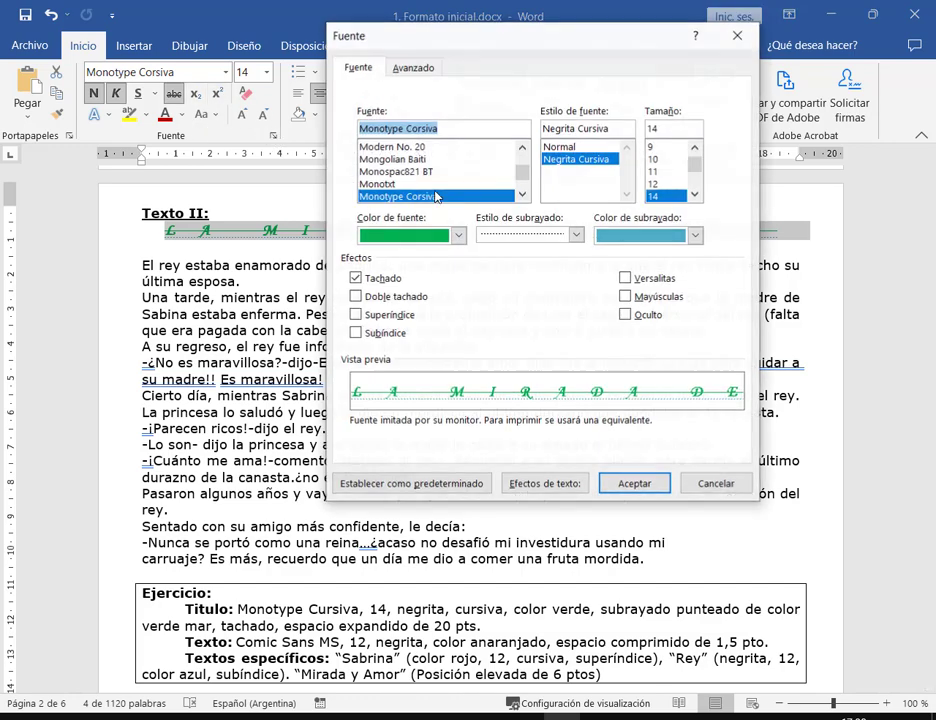
pyautogui.click(420, 67)
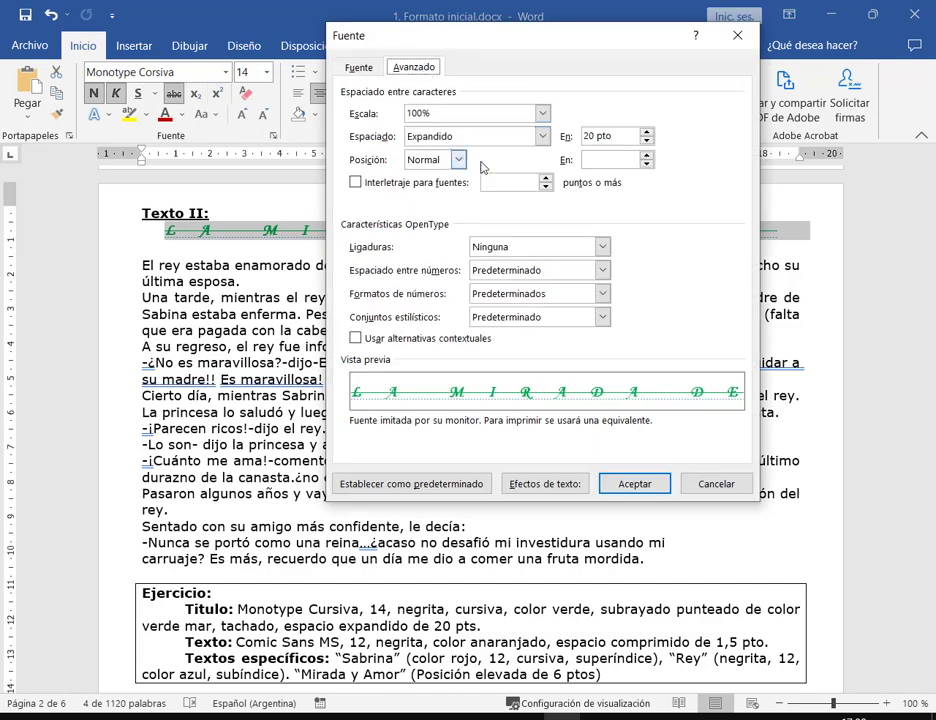
pyautogui.click(421, 139)
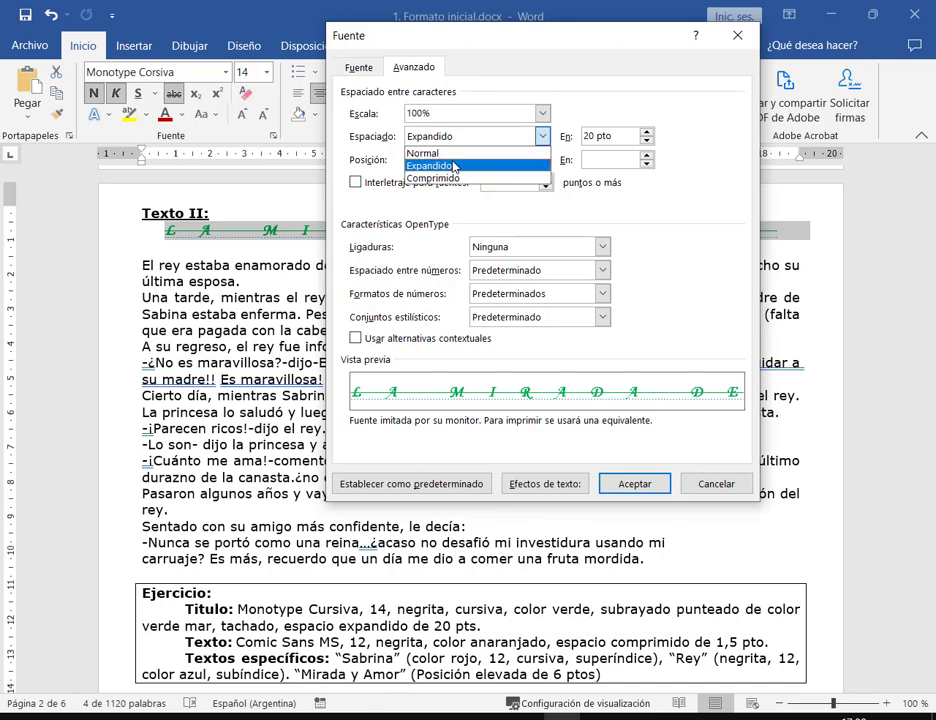
pyautogui.click(453, 166)
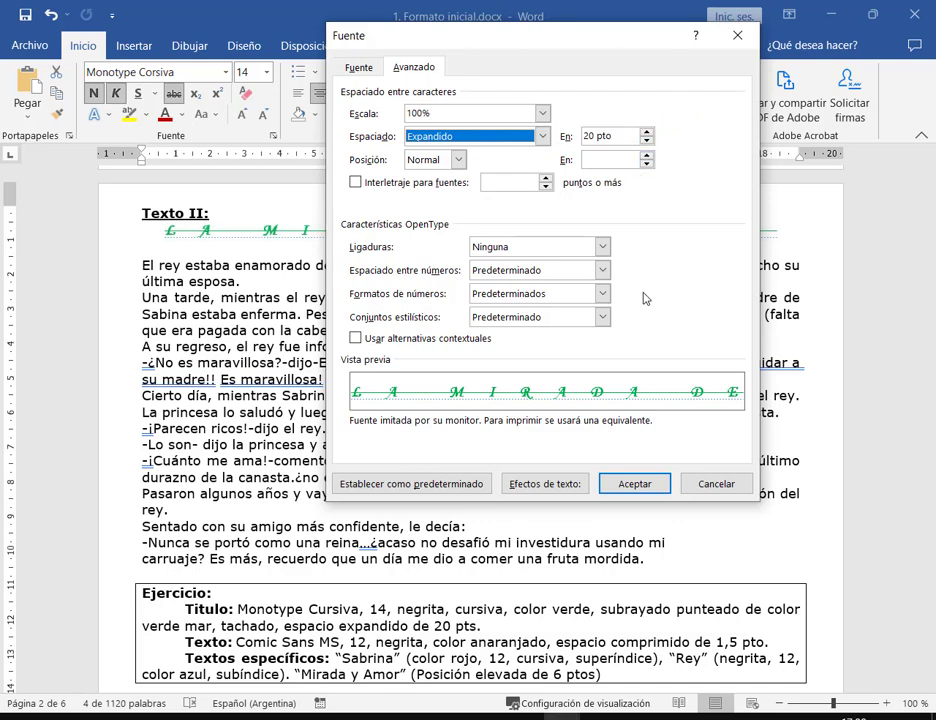
pyautogui.click(358, 66)
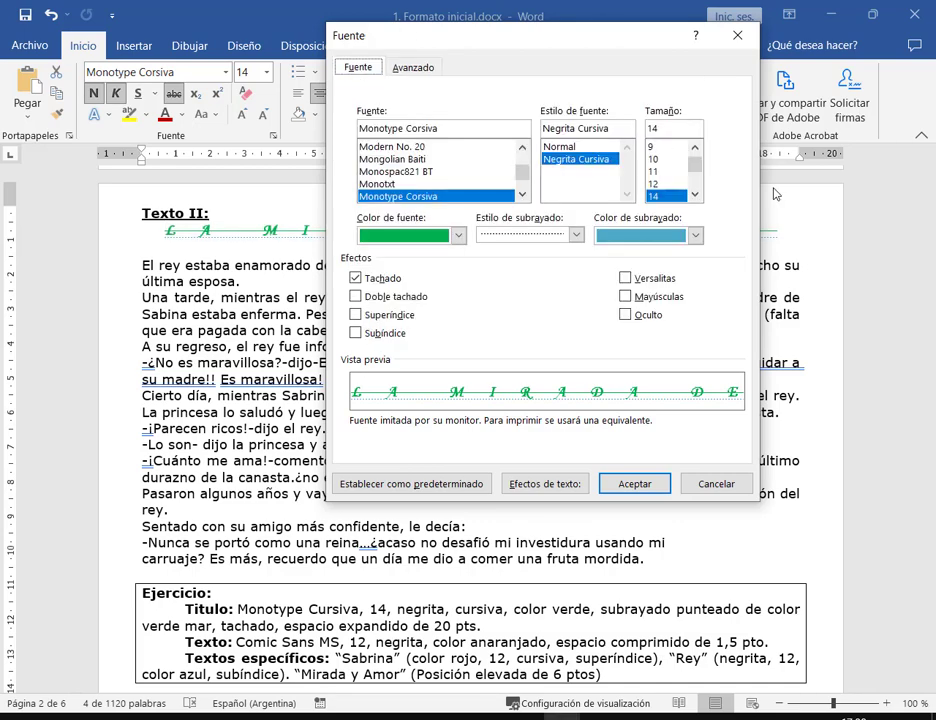
pyautogui.click(716, 483)
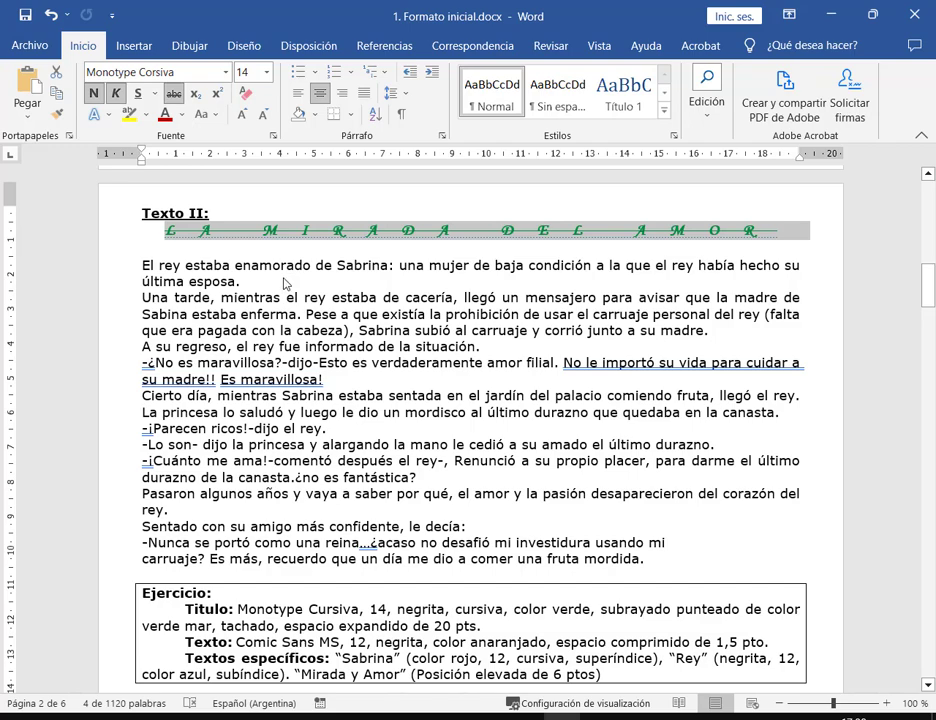
pyautogui.click(430, 280)
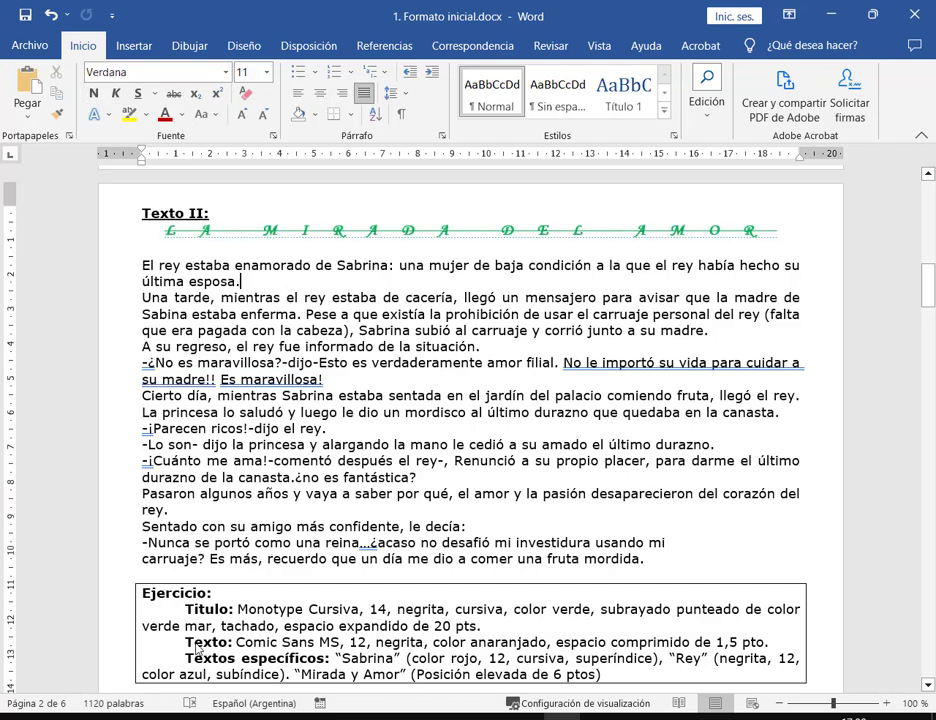
pyautogui.moveTo(180, 634); pyautogui.dragTo(787, 652)
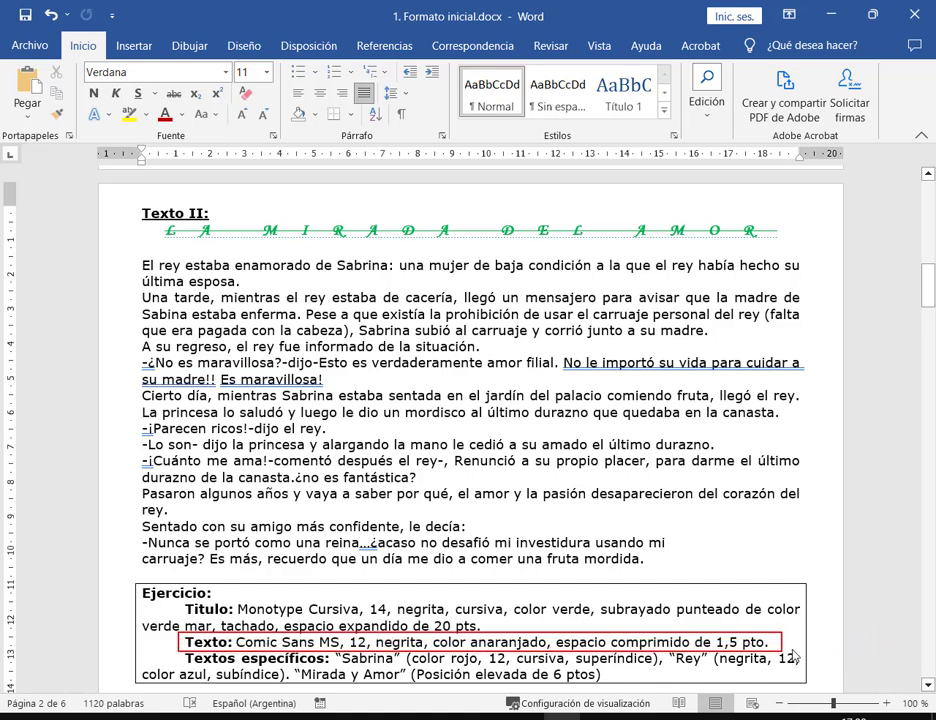
pyautogui.press('Escape')
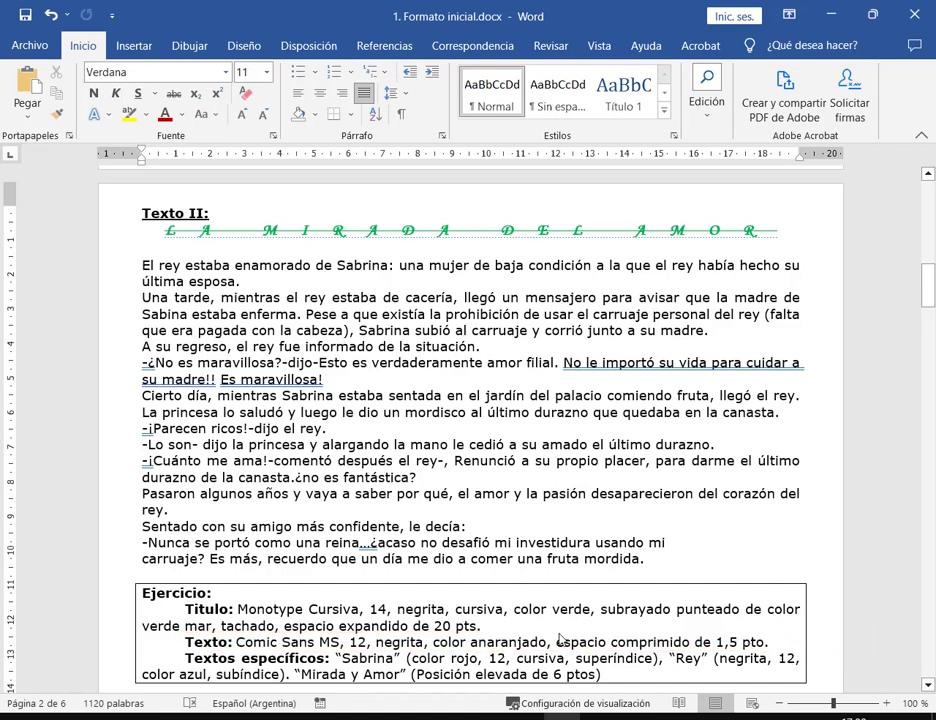
pyautogui.moveTo(553, 634); pyautogui.dragTo(788, 656)
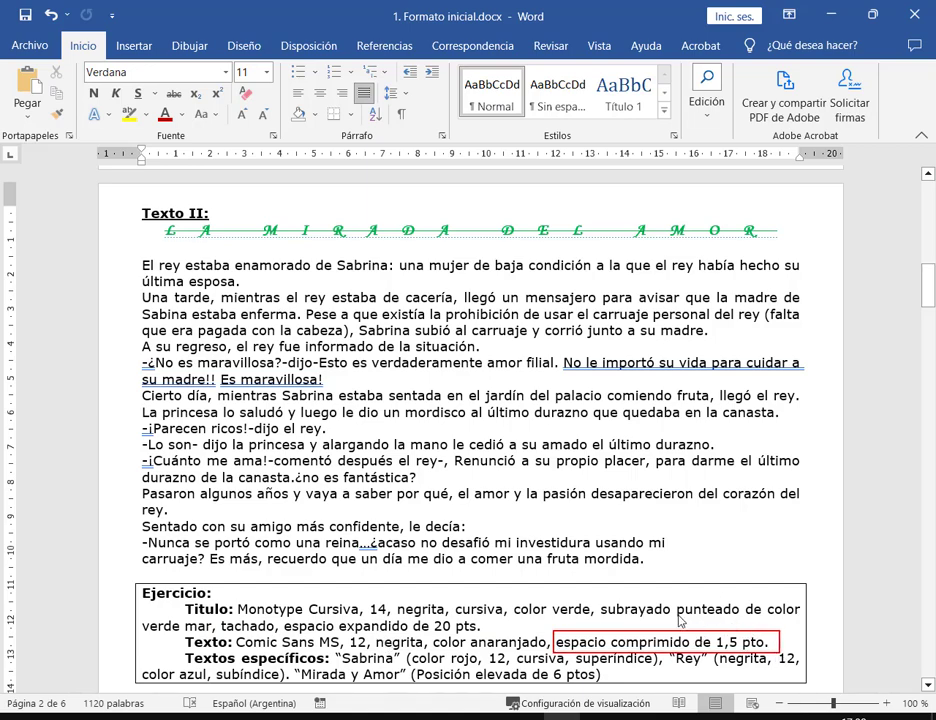
pyautogui.moveTo(722, 577); pyautogui.dragTo(688, 634)
pyautogui.press('Escape')
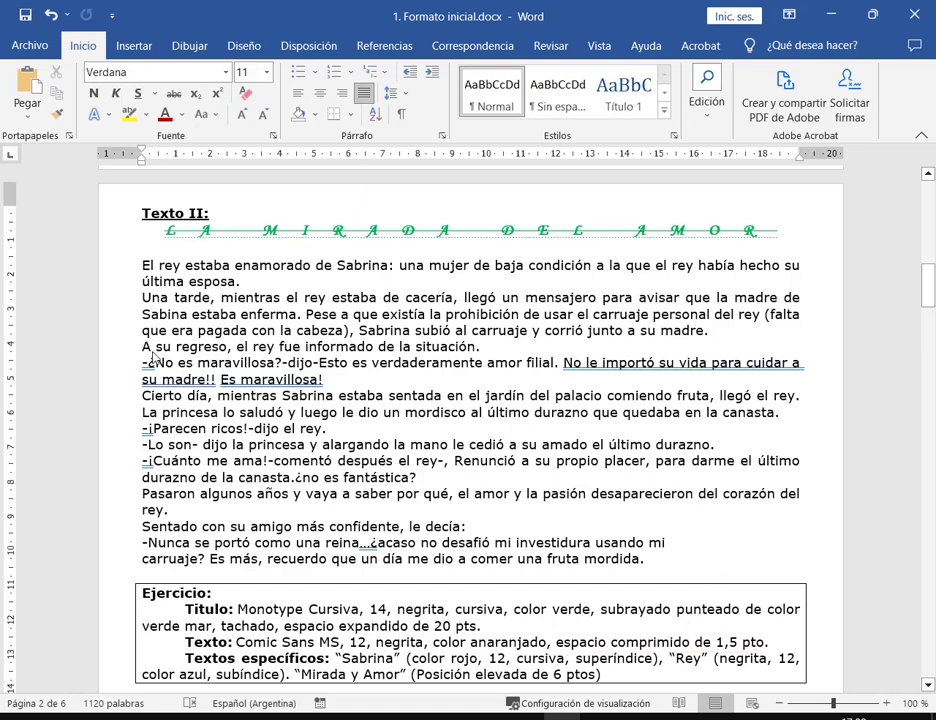
# Set the font of the Texto II body paragraphs to Comic Sans MS, bold (Negrita), size 12, in the theme's orange
pyautogui.moveTo(133, 265); pyautogui.dragTo(670, 551)
pyautogui.click(273, 135)
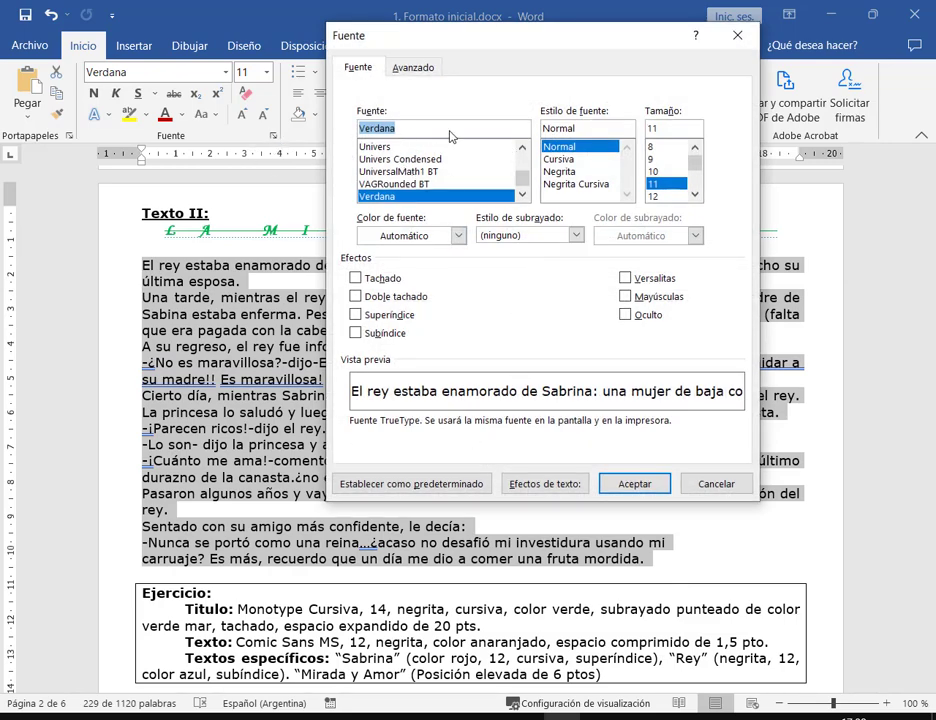
pyautogui.write('comi')
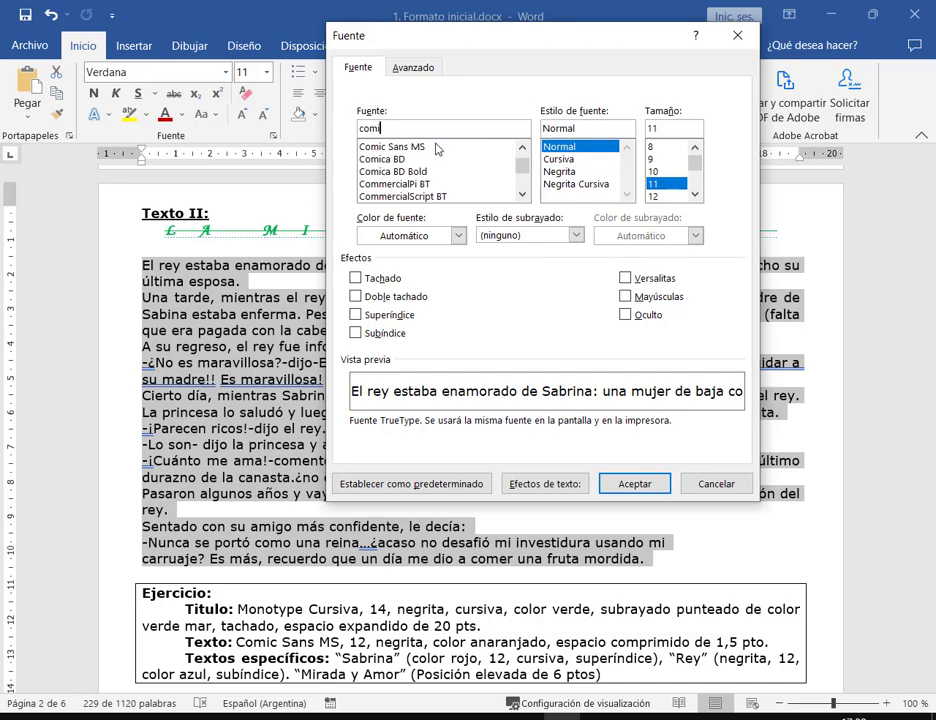
pyautogui.click(467, 146)
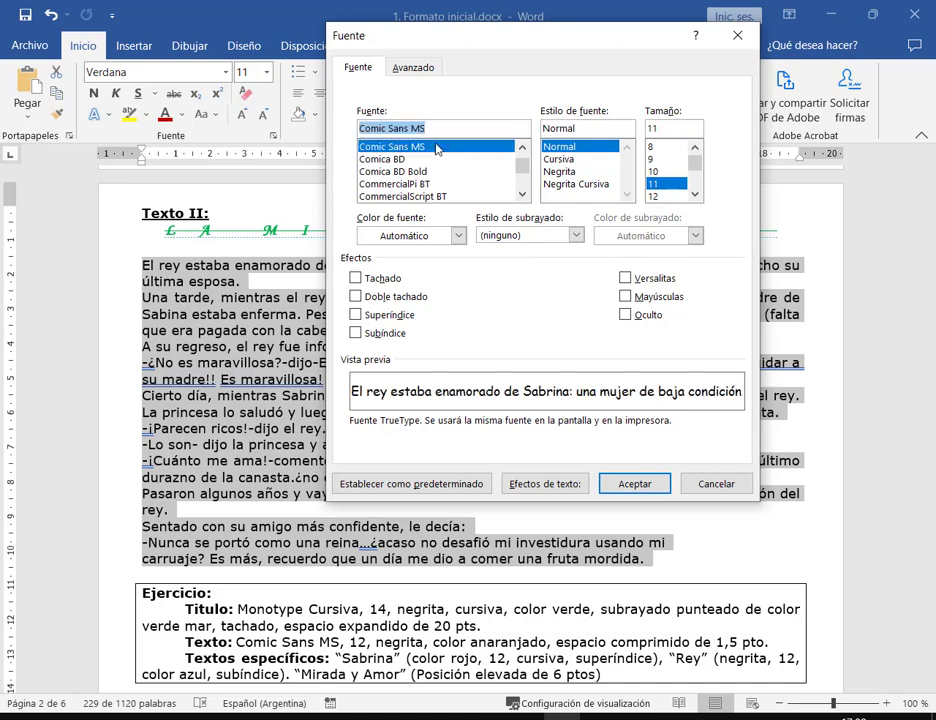
pyautogui.click(659, 196)
pyautogui.click(560, 171)
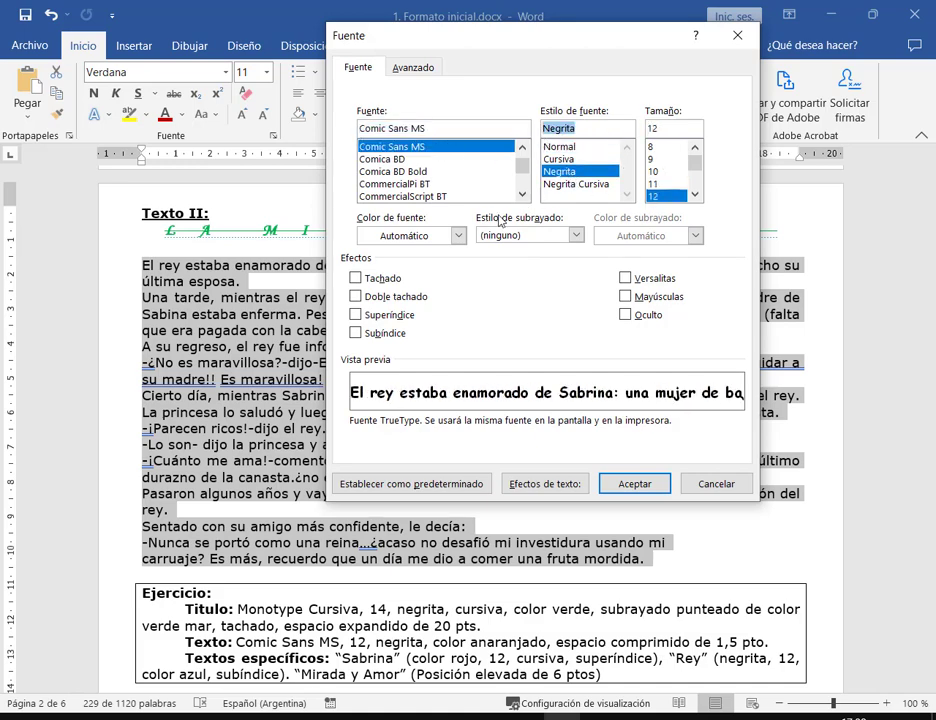
pyautogui.click(458, 235)
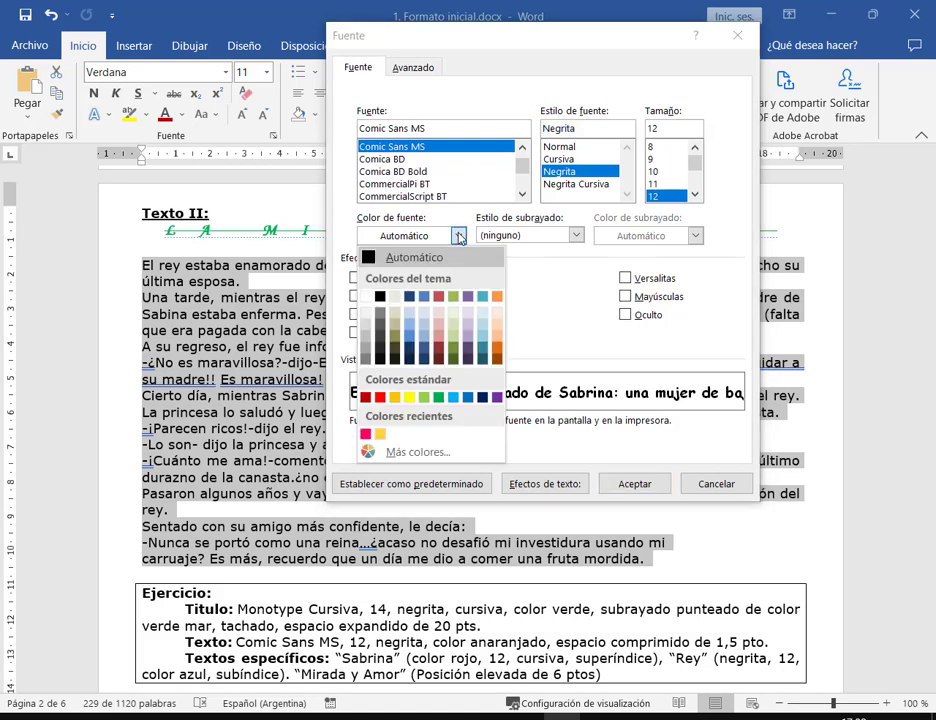
pyautogui.click(497, 296)
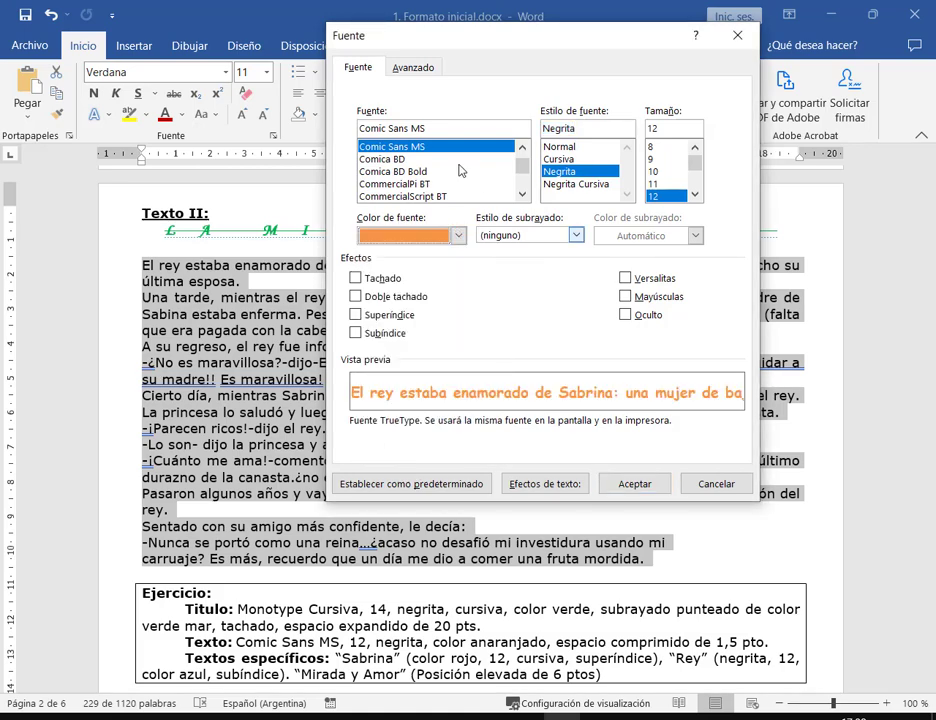
# Set the Texto II body text's character spacing to Comprimido and try to apply it with an amount of 1.5 pto
pyautogui.click(413, 67)
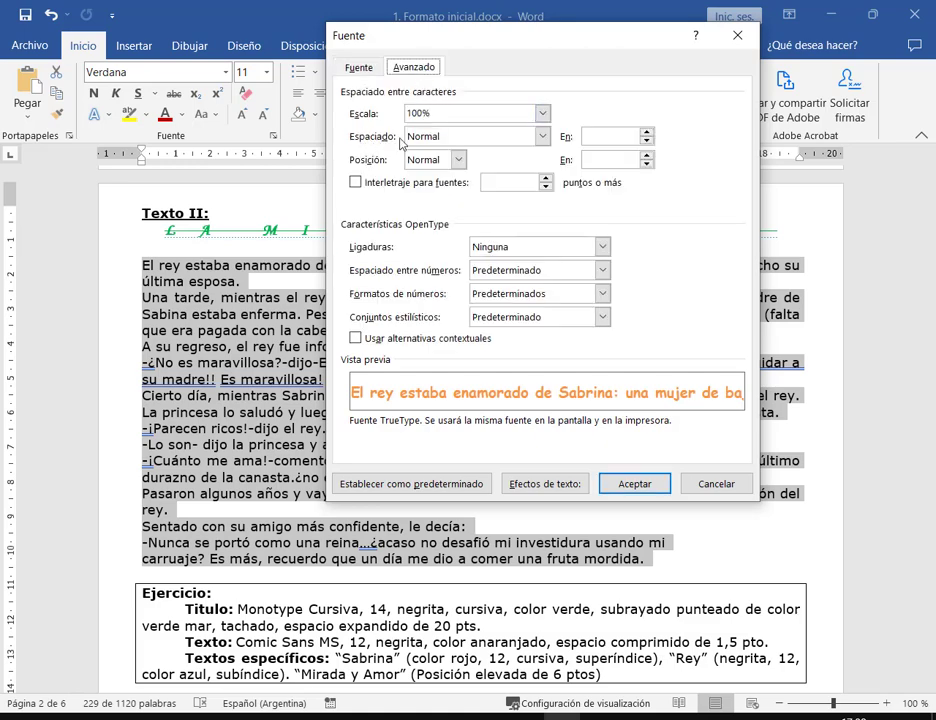
pyautogui.click(542, 136)
pyautogui.click(432, 178)
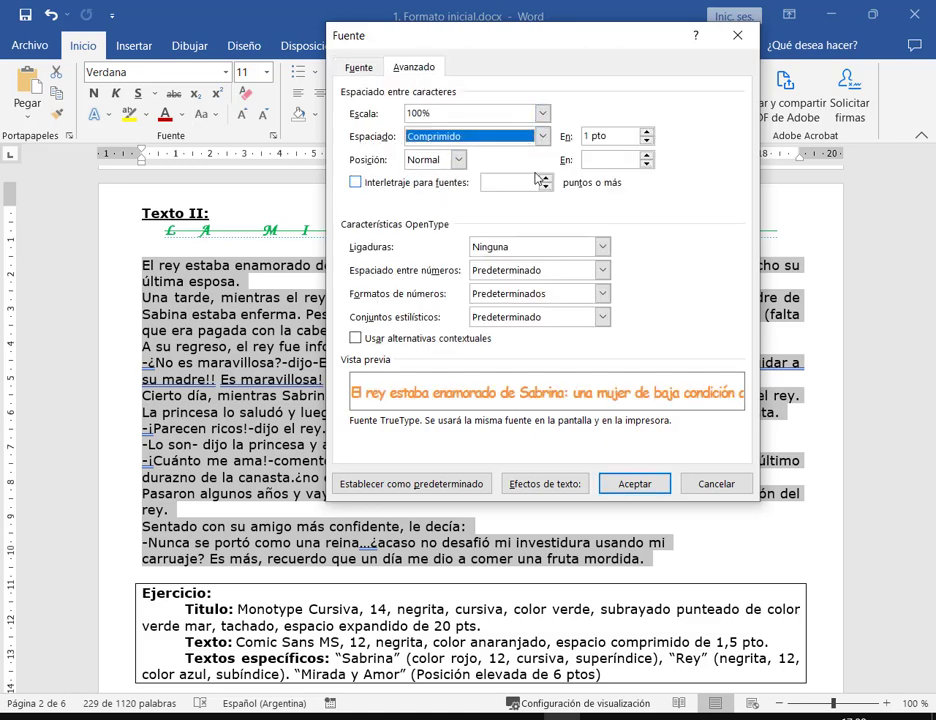
pyautogui.click(595, 138)
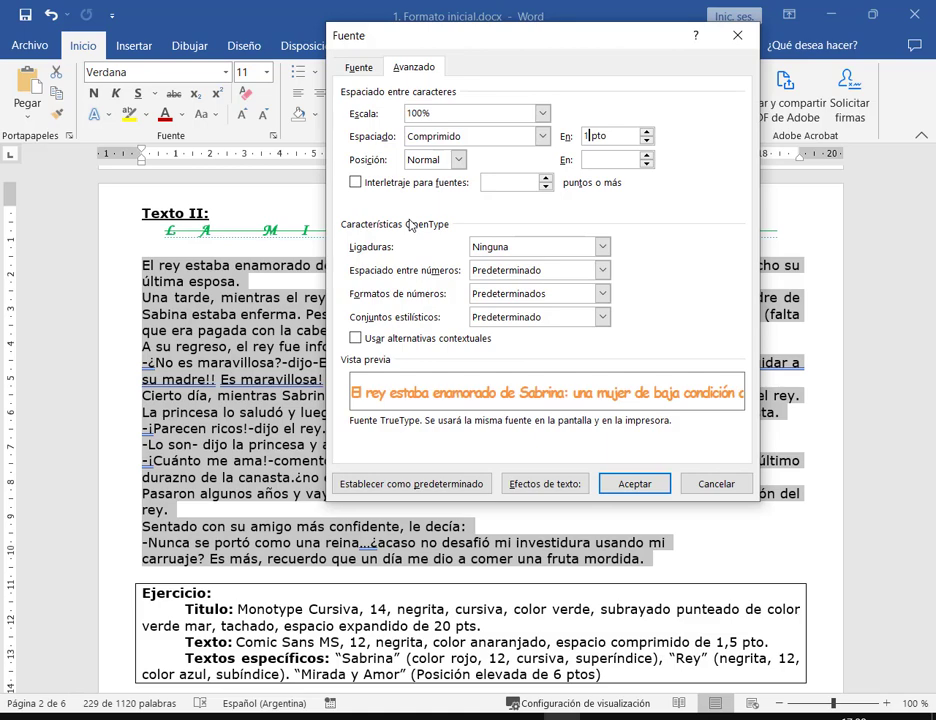
pyautogui.write('.5')
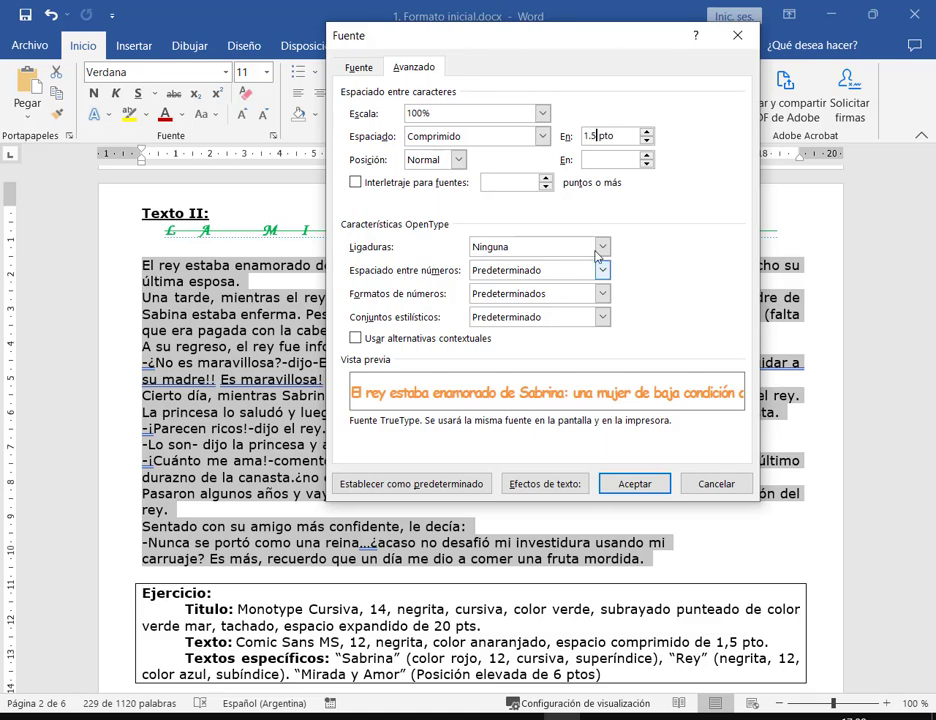
pyautogui.doubleClick(590, 136)
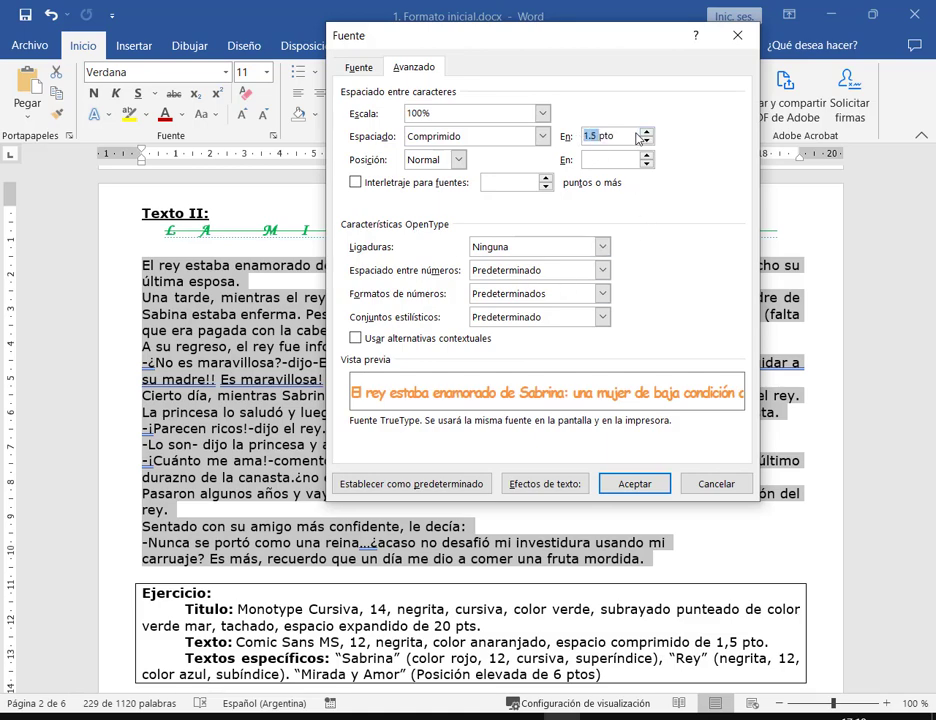
pyautogui.click(640, 485)
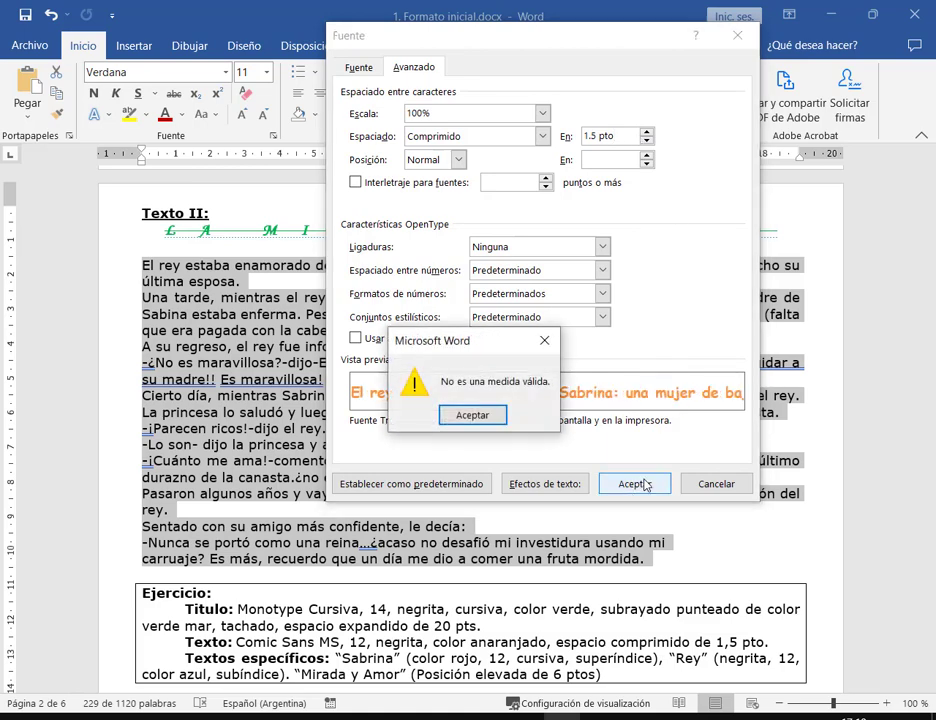
pyautogui.moveTo(482, 349); pyautogui.dragTo(834, 153)
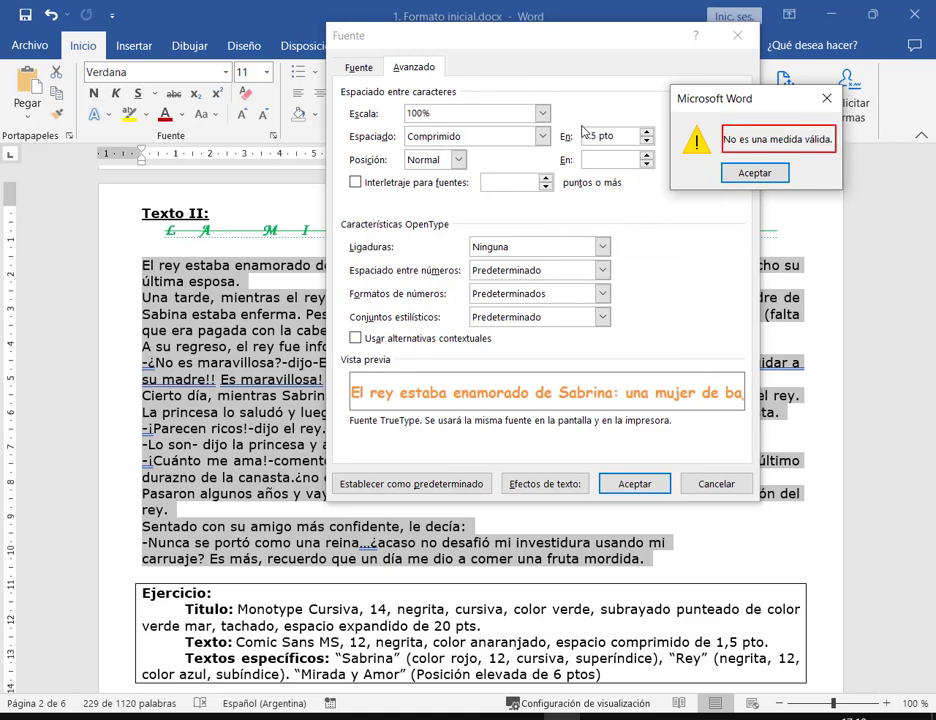
pyautogui.moveTo(580, 125); pyautogui.dragTo(605, 148)
pyautogui.moveTo(609, 87); pyautogui.dragTo(594, 131)
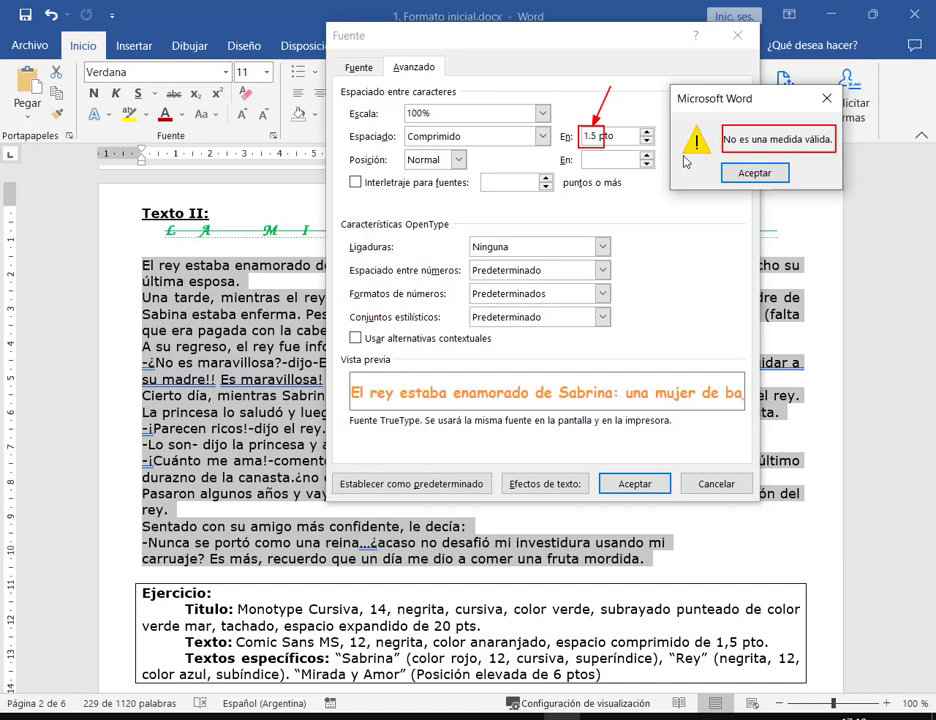
pyautogui.press('Escape')
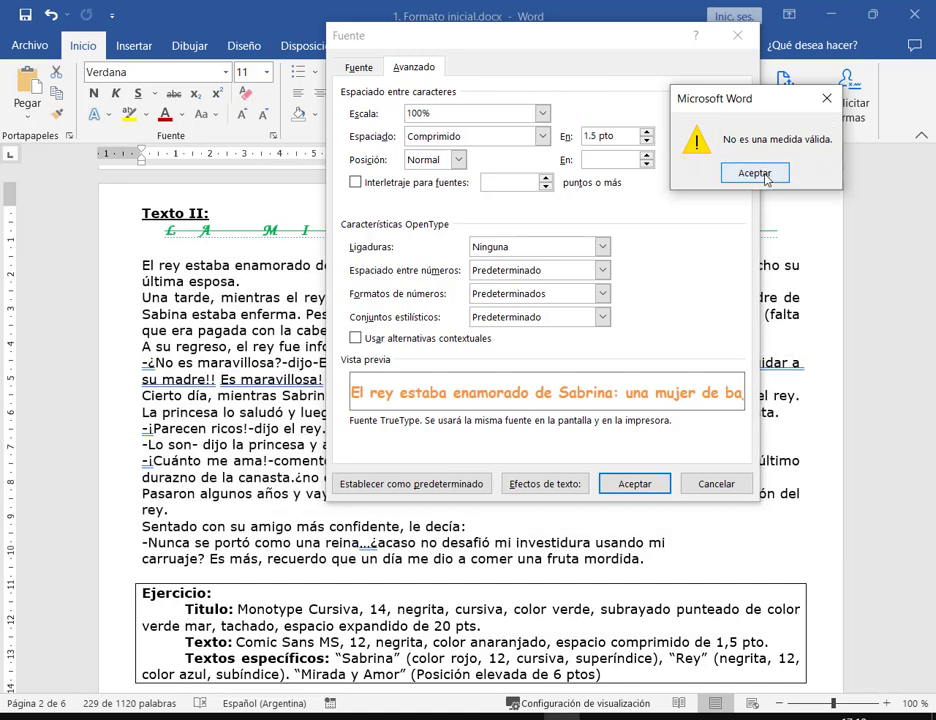
pyautogui.click(754, 172)
# Correct the condensed spacing amount to 1,5 pto with a decimal comma and apply the font settings to the body text
pyautogui.click(589, 136)
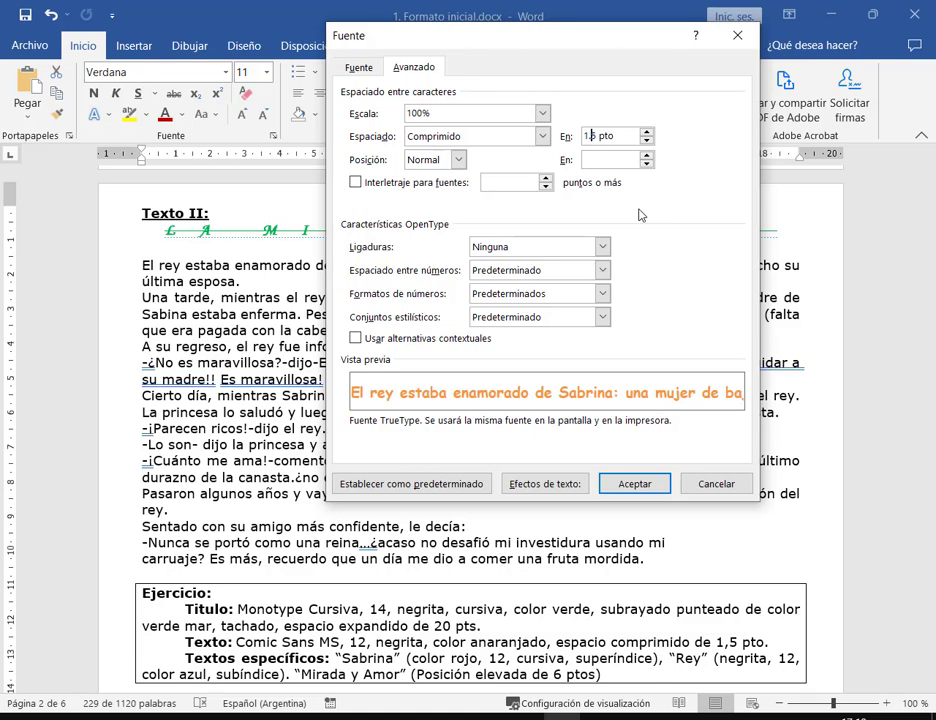
pyautogui.press('Delete')
pyautogui.write(',')
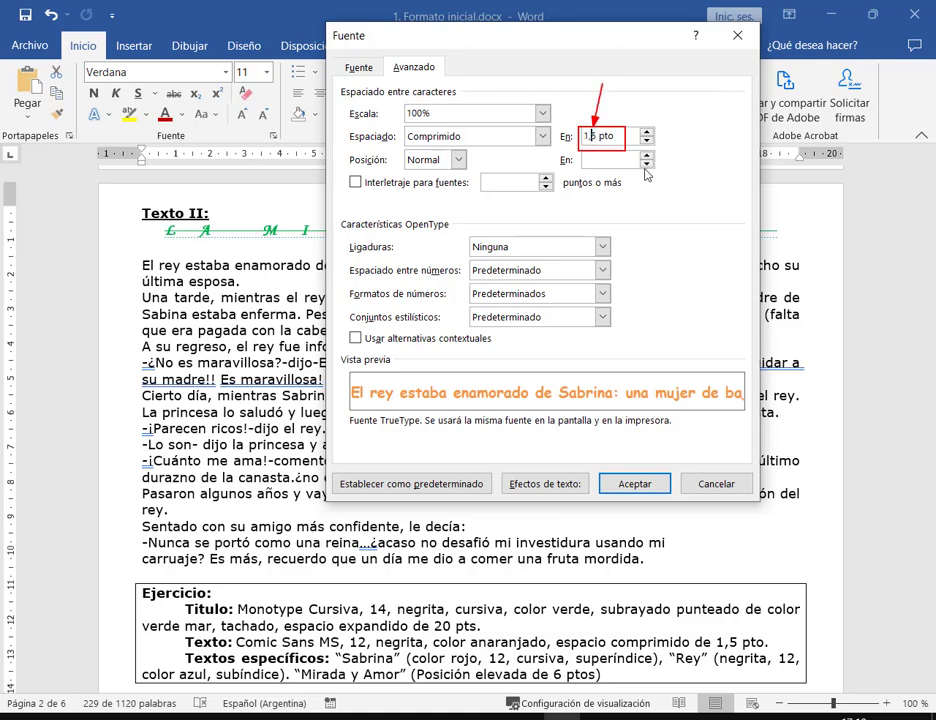
pyautogui.click(618, 136)
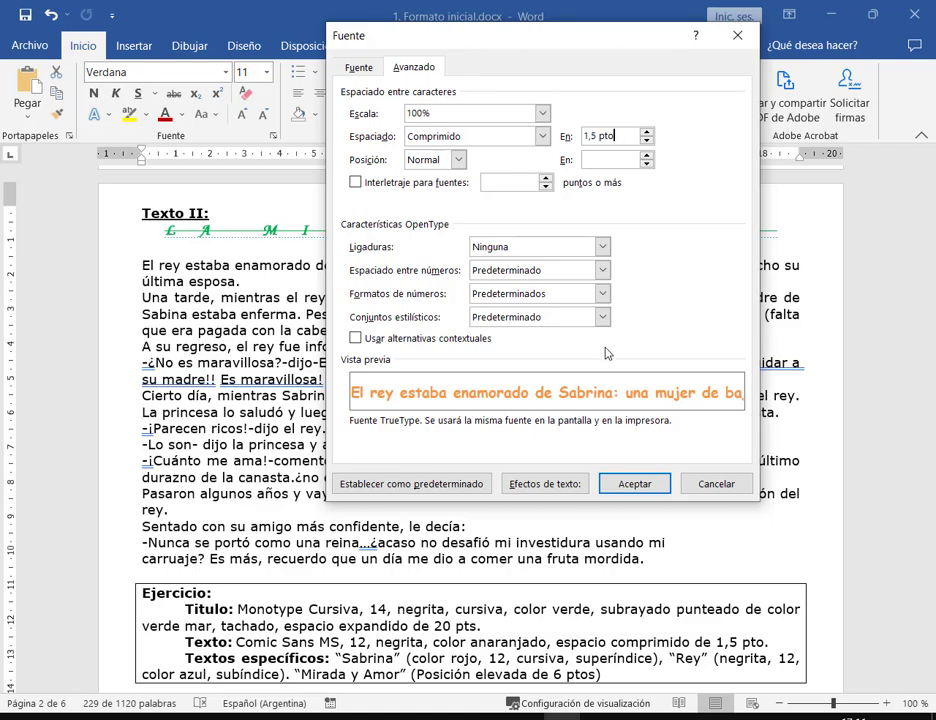
pyautogui.click(634, 484)
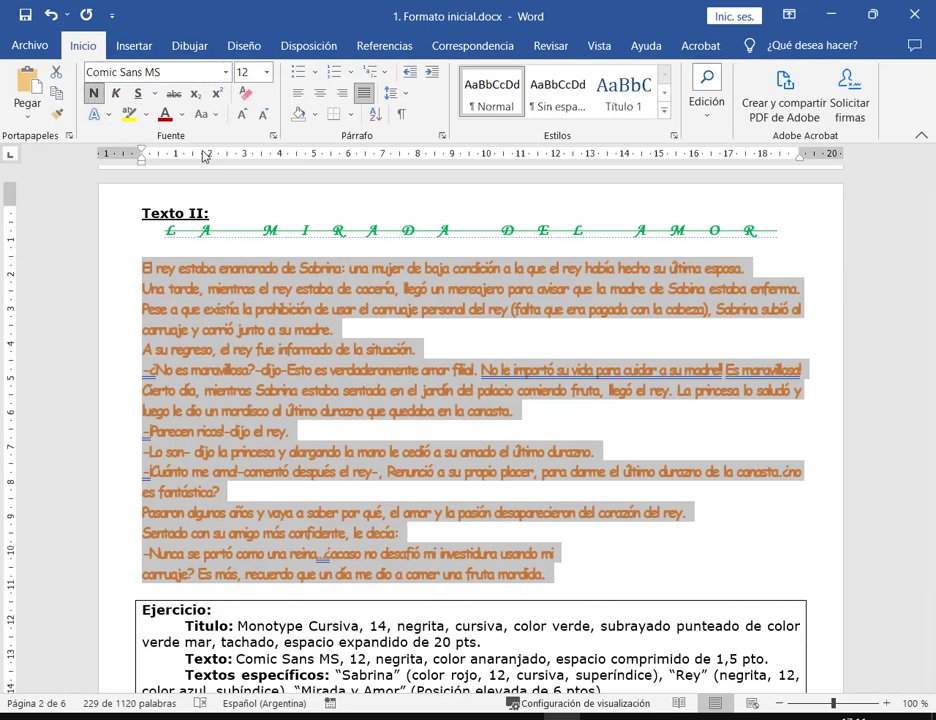
# Try font size 12,5 on the Texto II body paragraphs and set the size back to 12
pyautogui.click(245, 72)
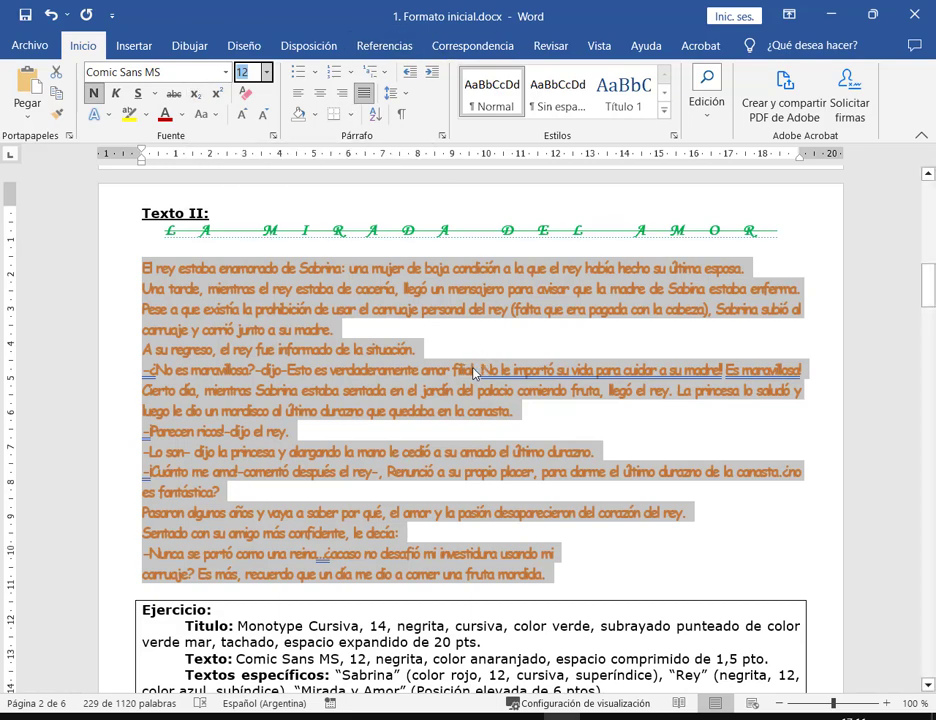
pyautogui.write('12,5')
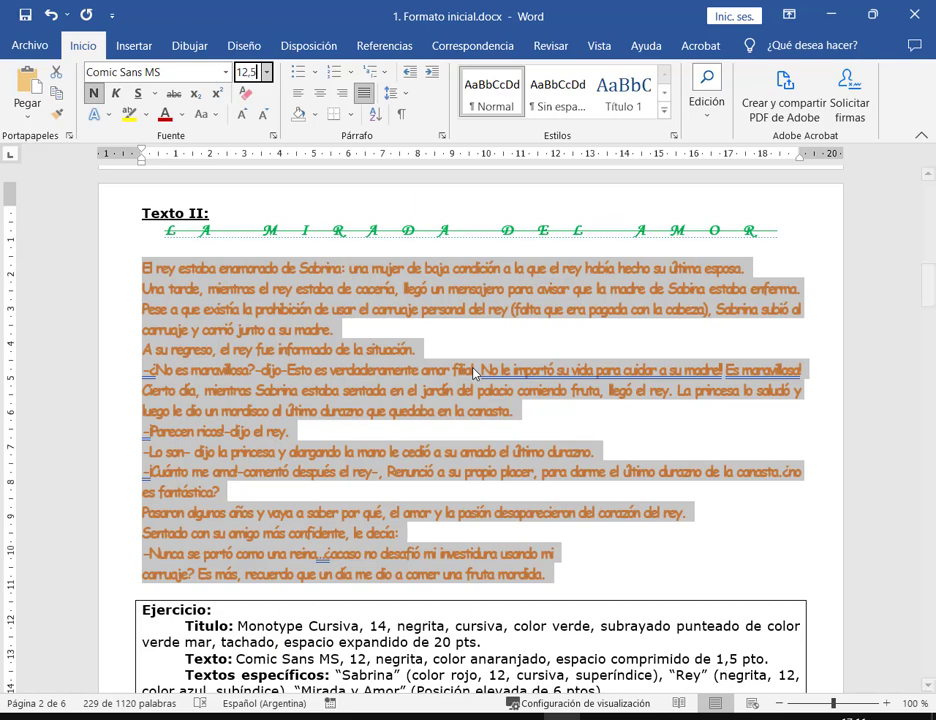
pyautogui.press('Return')
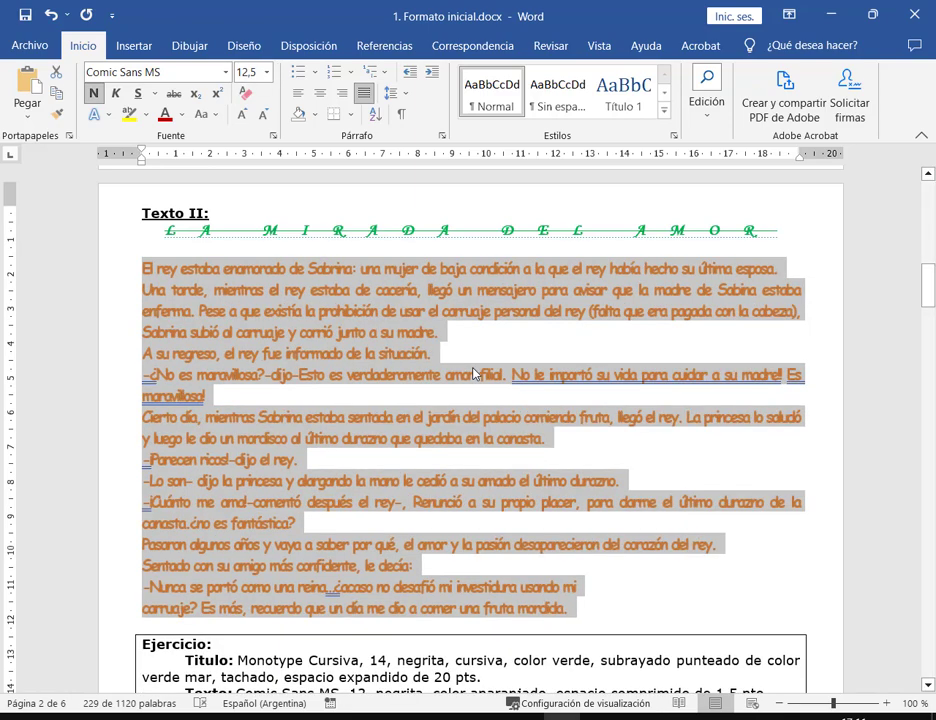
pyautogui.click(266, 72)
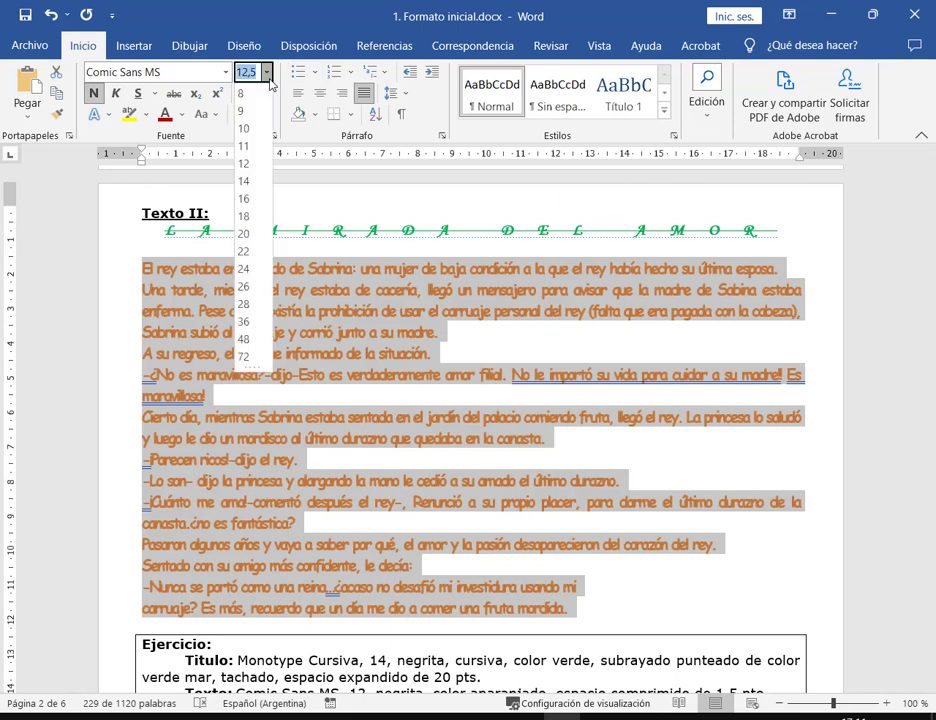
pyautogui.click(248, 164)
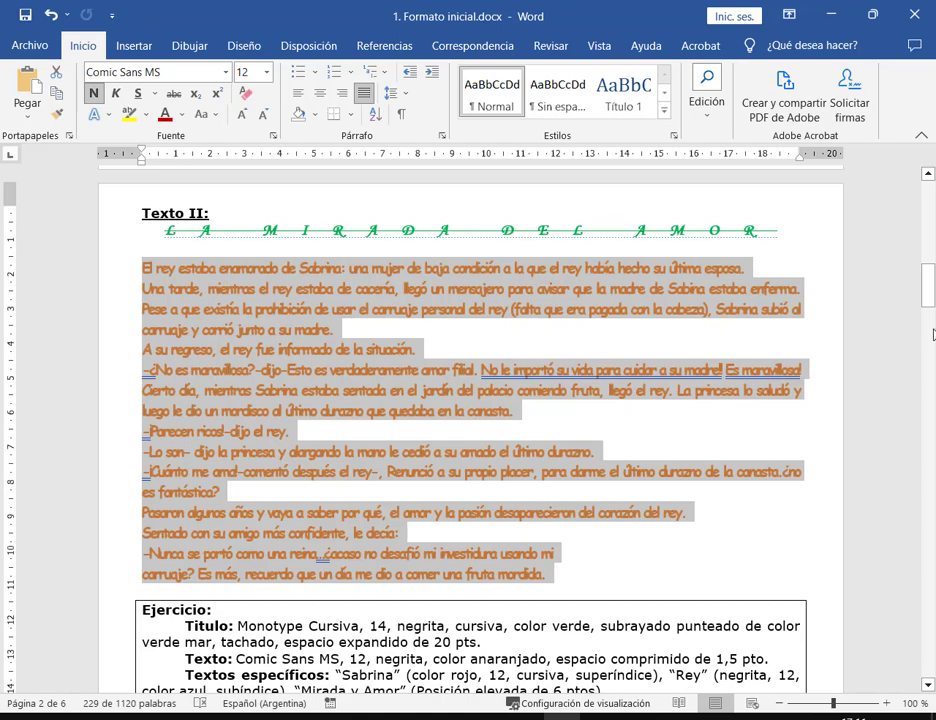
# Deselect the body text, switch to the Google Meet call to check its chat messages, and return to the maximized Word document
pyautogui.moveTo(929, 300); pyautogui.dragTo(929, 328)
pyautogui.click(323, 213)
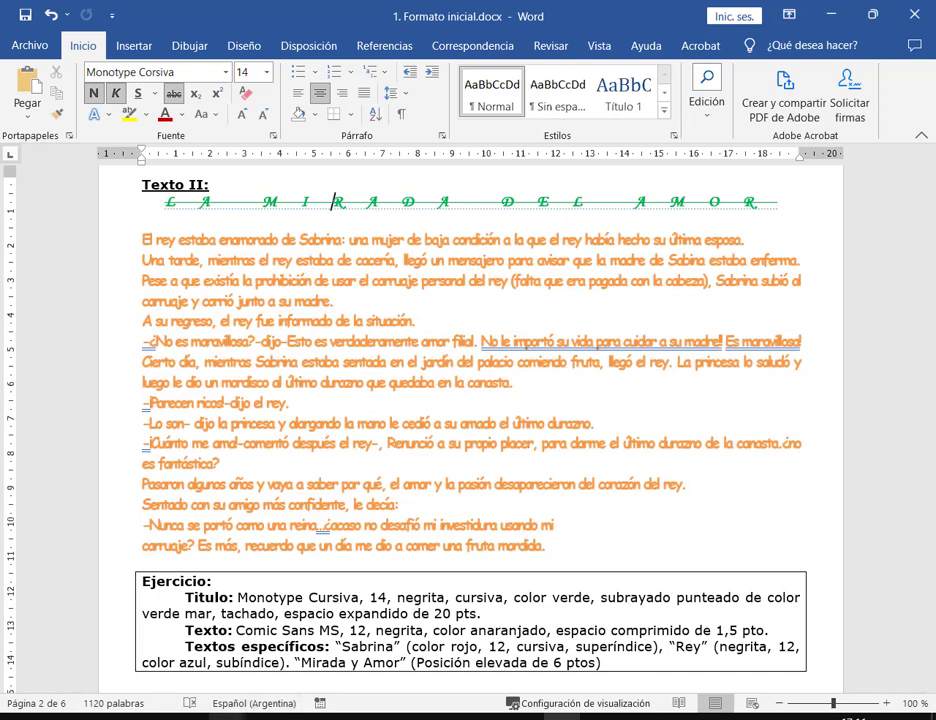
pyautogui.moveTo(227, 717)
pyautogui.click(142, 656)
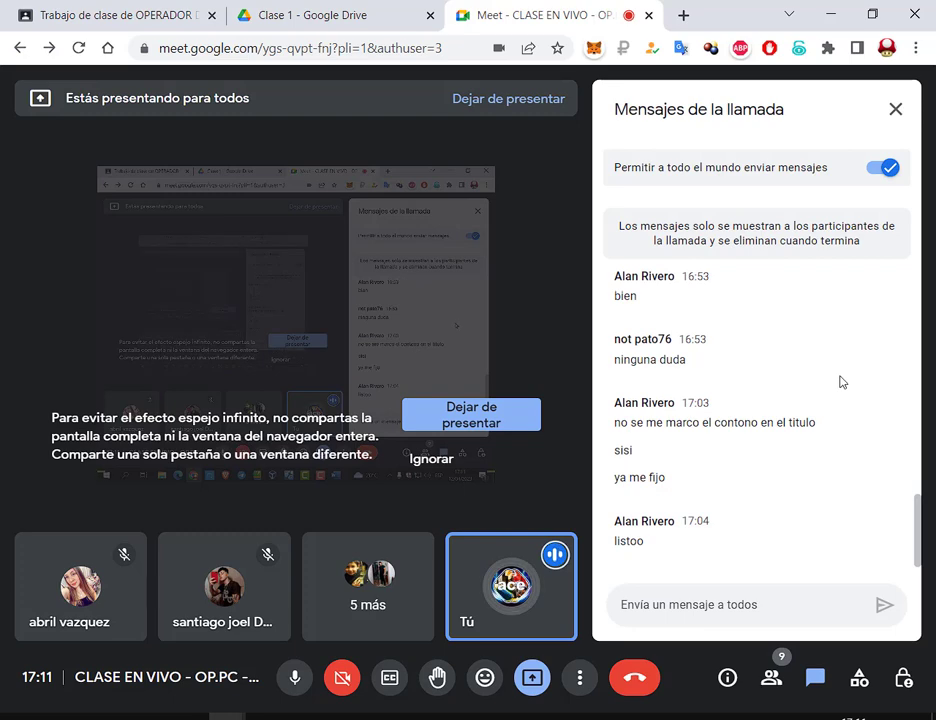
pyautogui.click(562, 717)
pyautogui.click(887, 8)
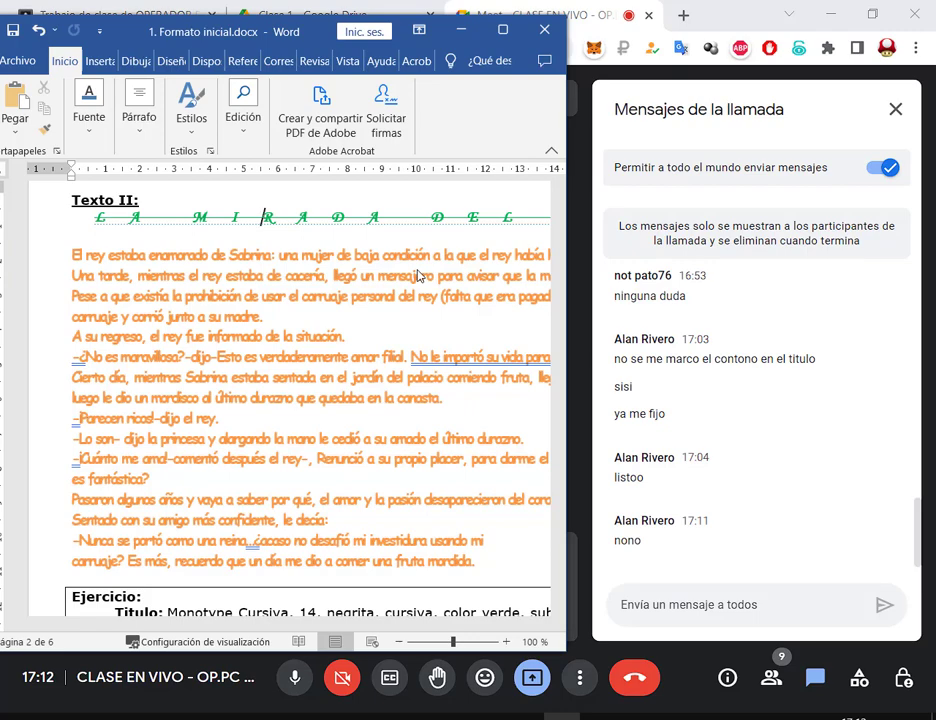
pyautogui.click(503, 29)
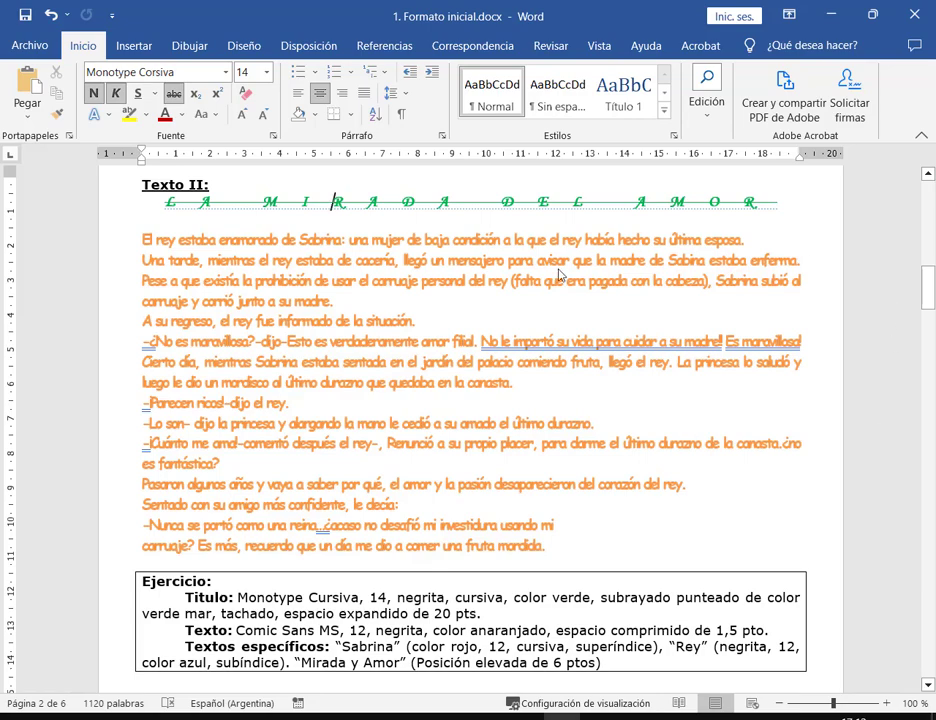
# Examine the Textos específicos line of the Texto II exercise box for the formatting required for the word "Sabrina"
pyautogui.scroll(-1, 491, 479)
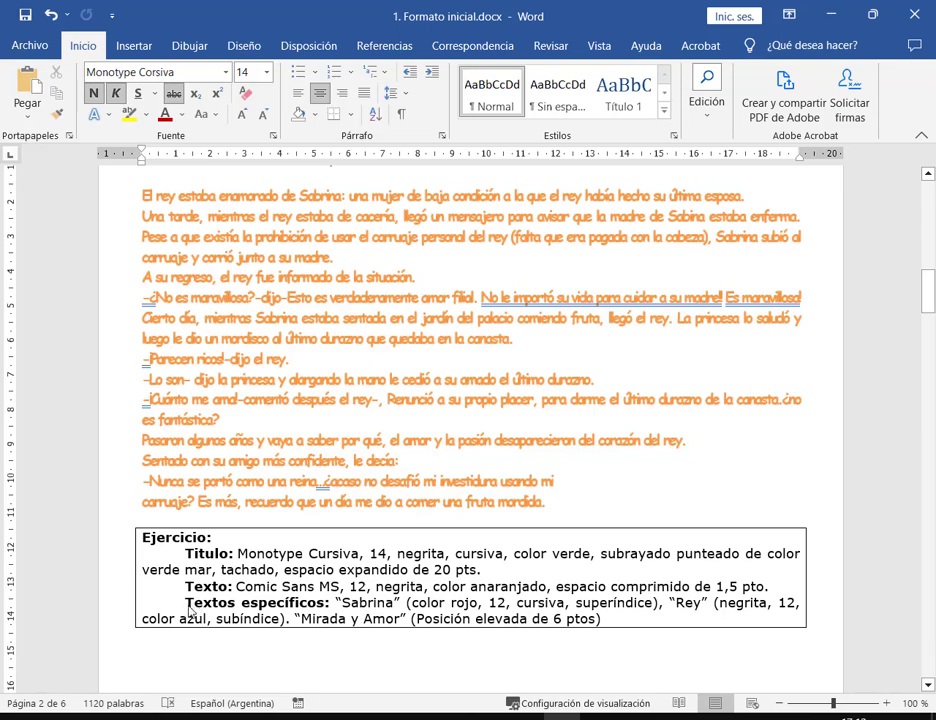
pyautogui.moveTo(186, 603); pyautogui.dragTo(330, 603)
pyautogui.click(731, 380)
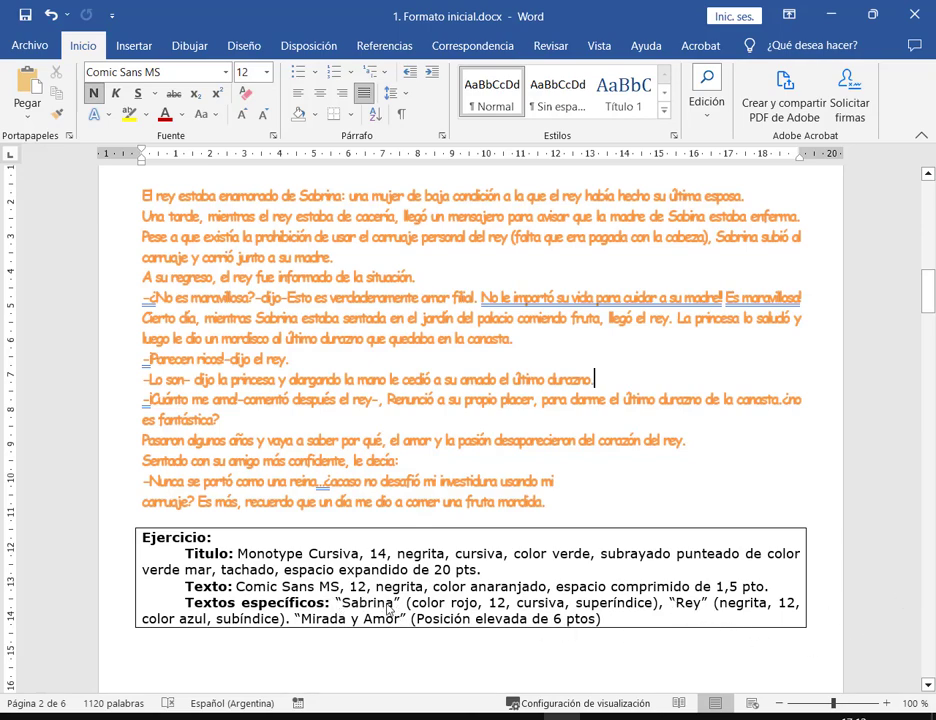
pyautogui.moveTo(406, 612); pyautogui.dragTo(661, 614)
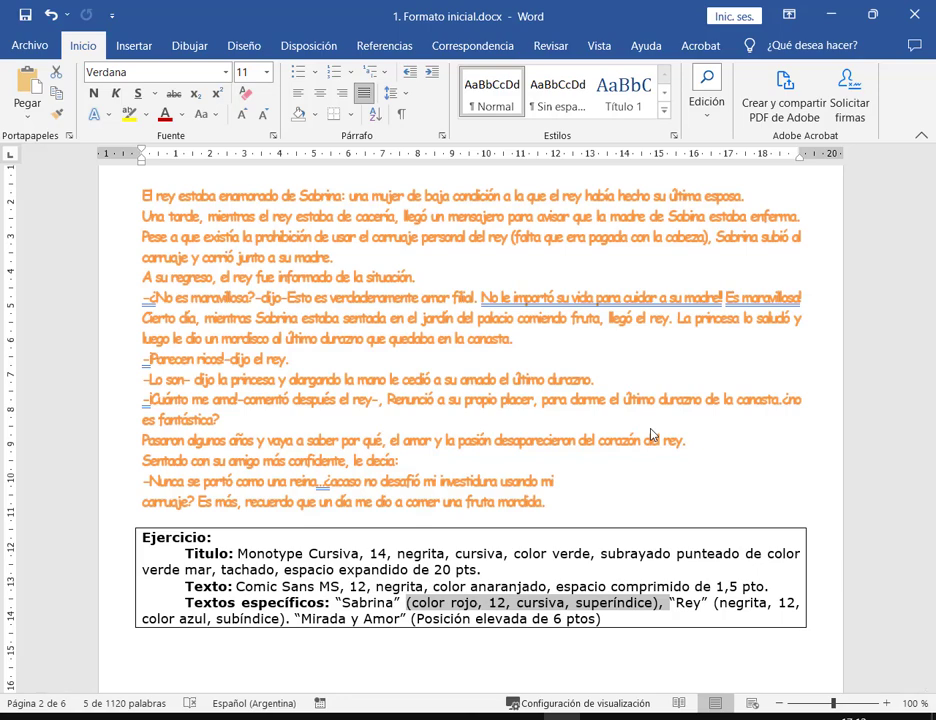
pyautogui.click(299, 196)
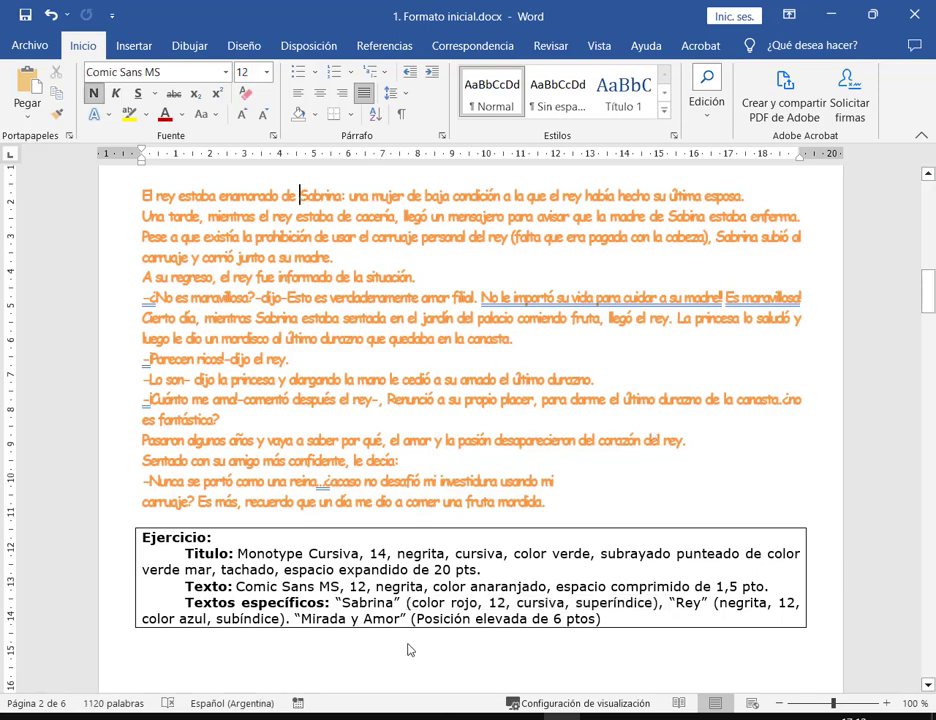
pyautogui.click(352, 603)
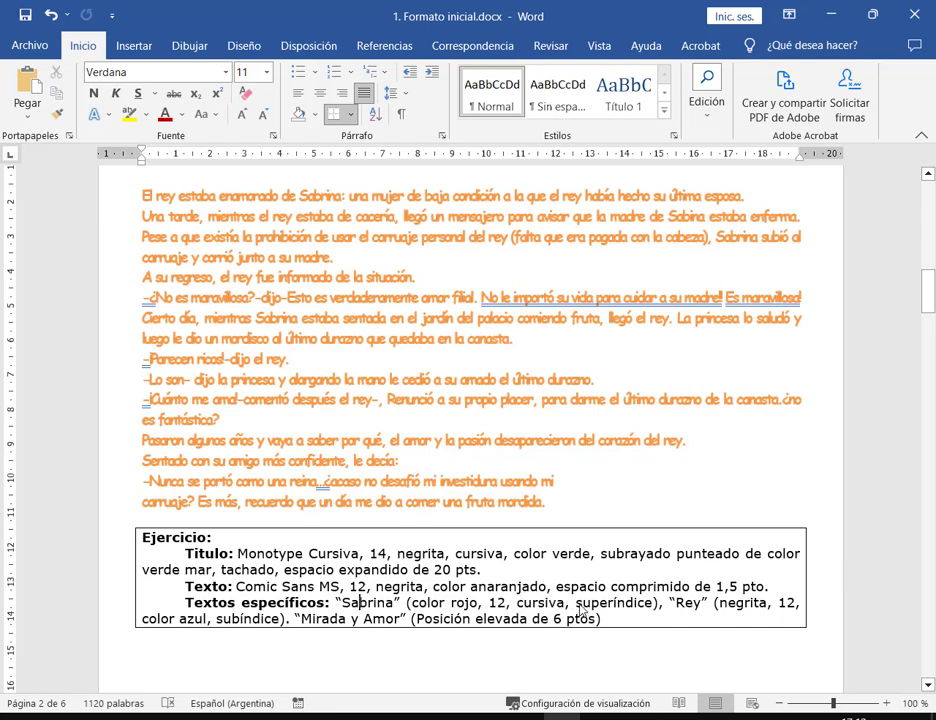
pyautogui.doubleClick(612, 605)
pyautogui.click(651, 607)
# Look through the Texto II body paragraphs for the occurrences of "Sabrina"
pyautogui.doubleClick(662, 216)
pyautogui.doubleClick(733, 296)
pyautogui.click(536, 216)
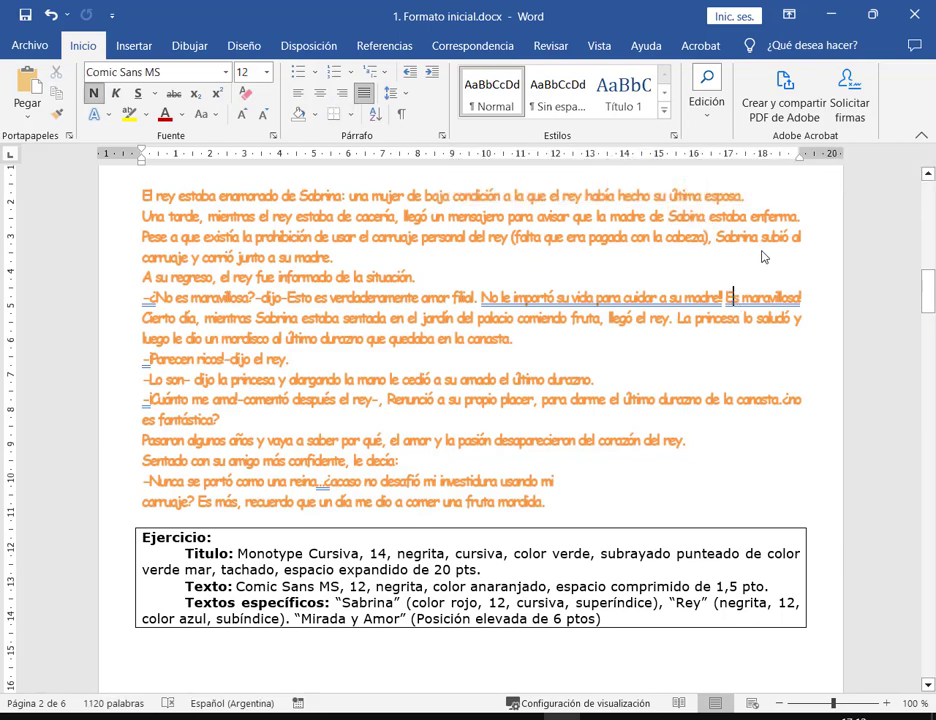
pyautogui.click(731, 298)
pyautogui.click(366, 260)
pyautogui.doubleClick(325, 195)
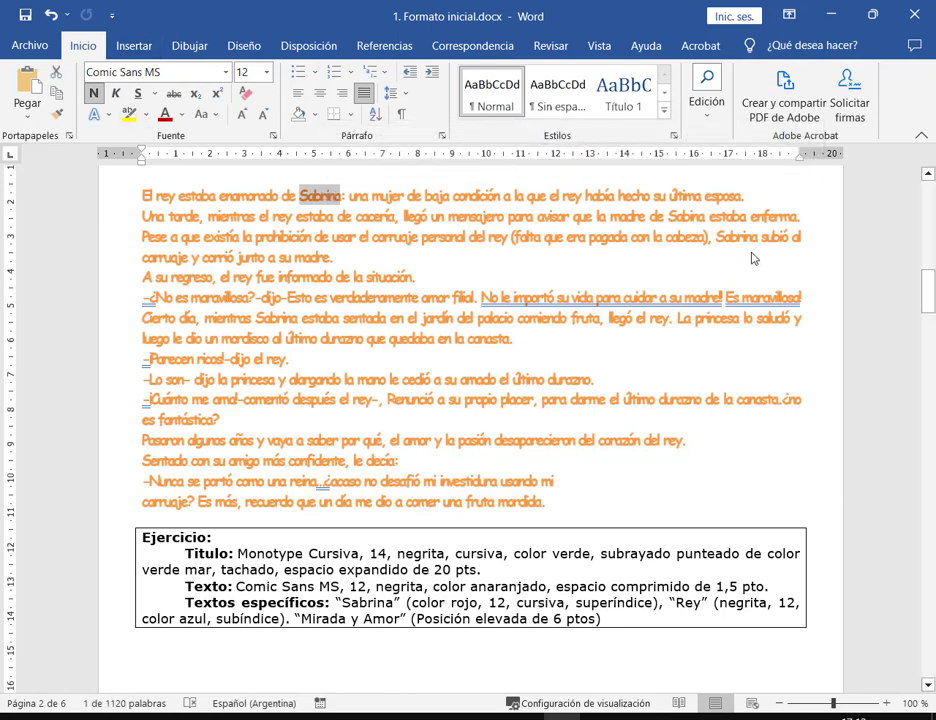
pyautogui.moveTo(715, 237); pyautogui.dragTo(758, 237)
pyautogui.click(726, 270)
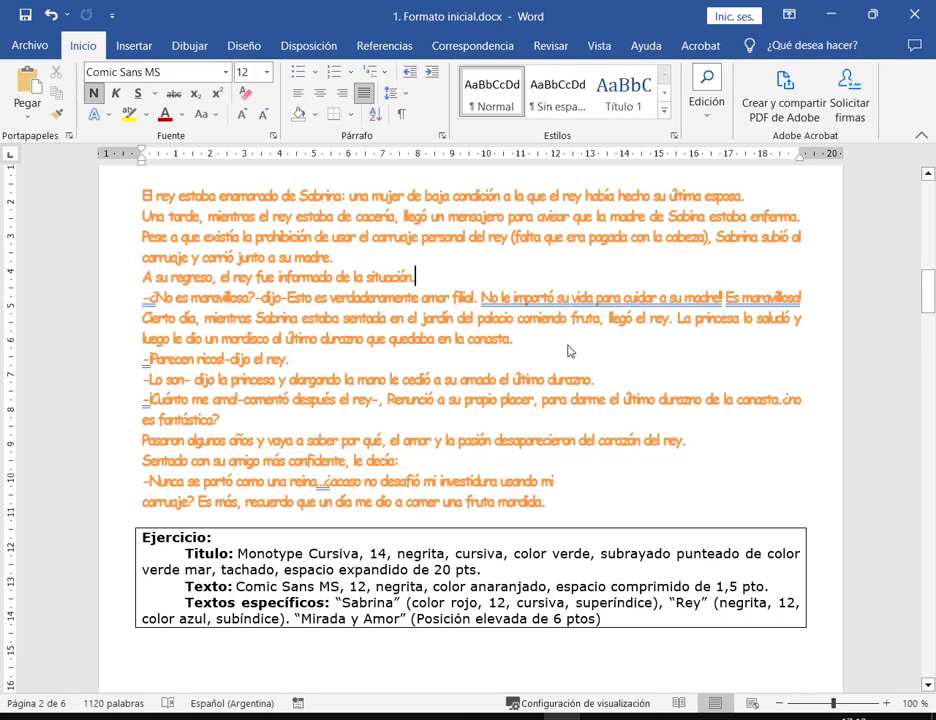
# Select the first "Sabrina" in the Texto II body text, and open and close the Windows on-screen keyboard
pyautogui.doubleClick(318, 197)
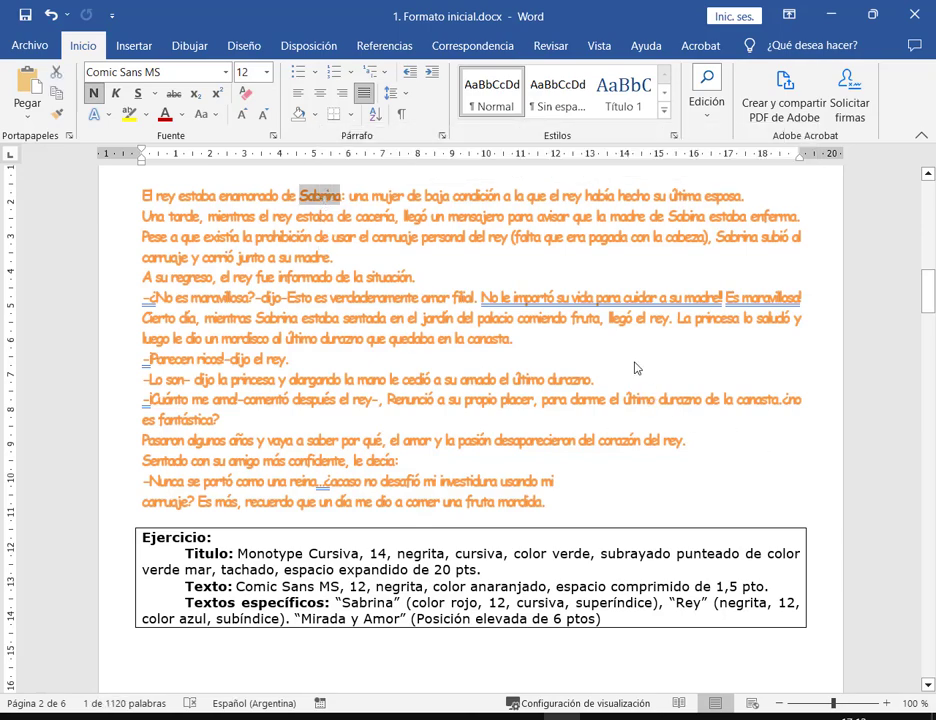
pyautogui.press('super')
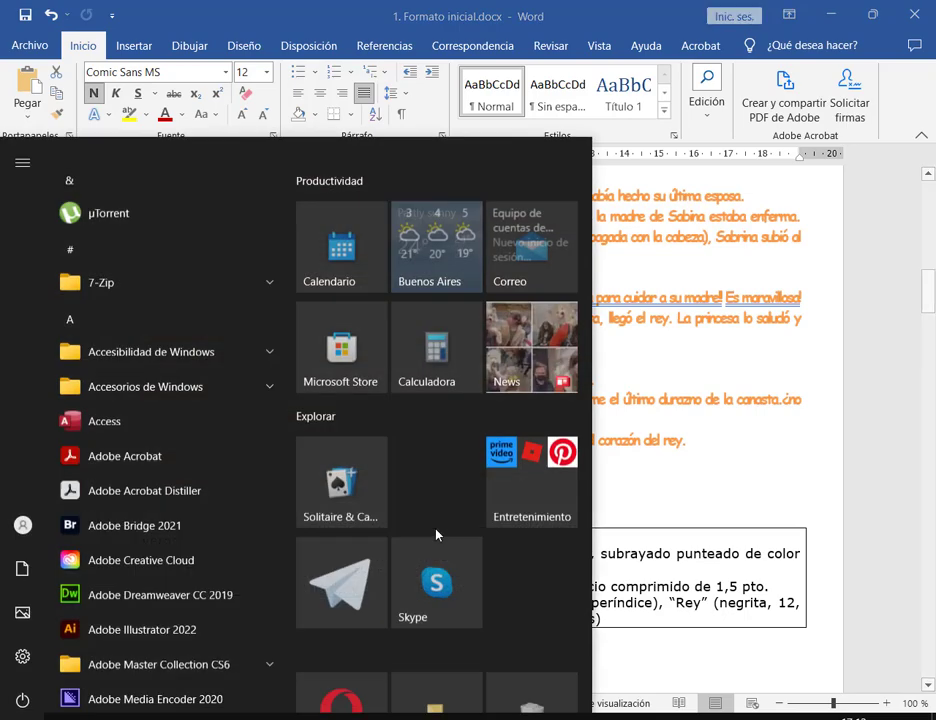
pyautogui.write('tecl')
pyautogui.press('Return')
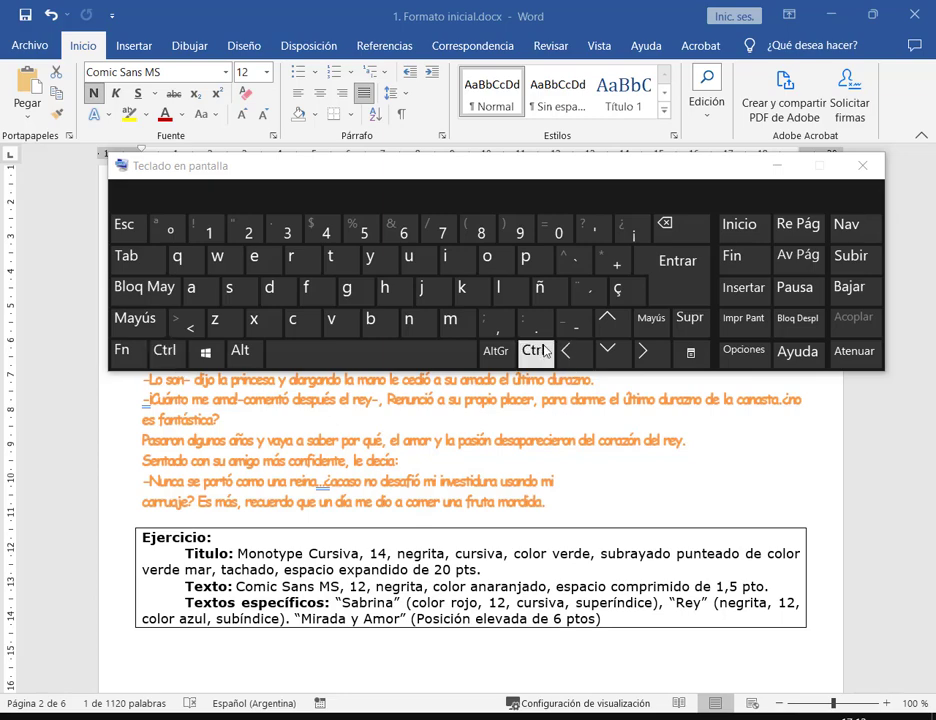
pyautogui.click(862, 165)
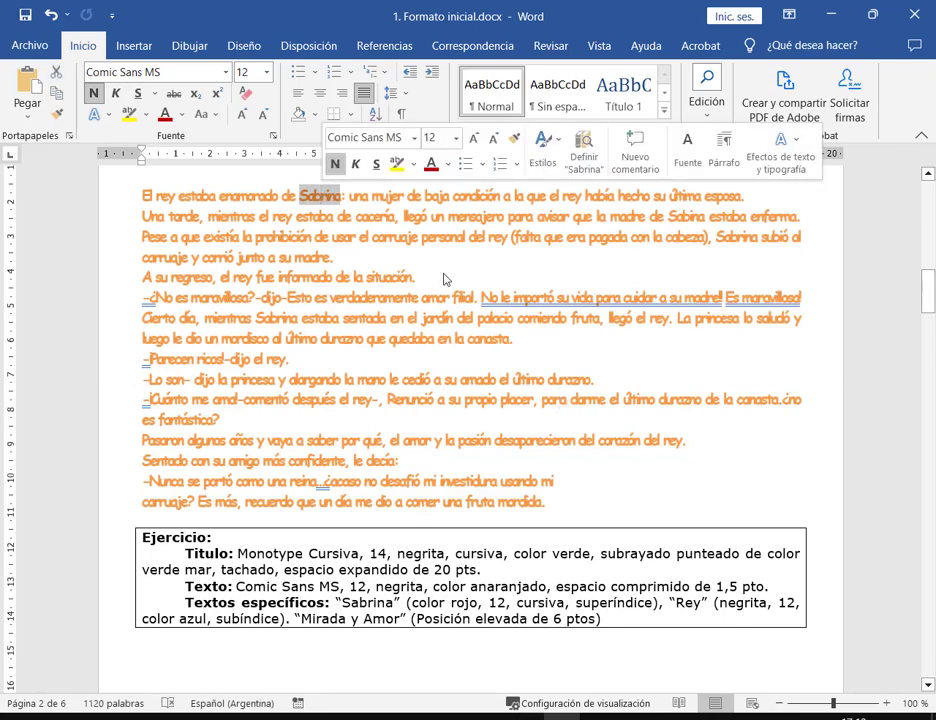
# Try to select the occurrences of "Sabrina" and the misspelled "Sabina" together in the Texto II body, then clear the selection
pyautogui.keyDown('ctrl'); pyautogui.doubleClick(682, 217); pyautogui.keyUp('ctrl')
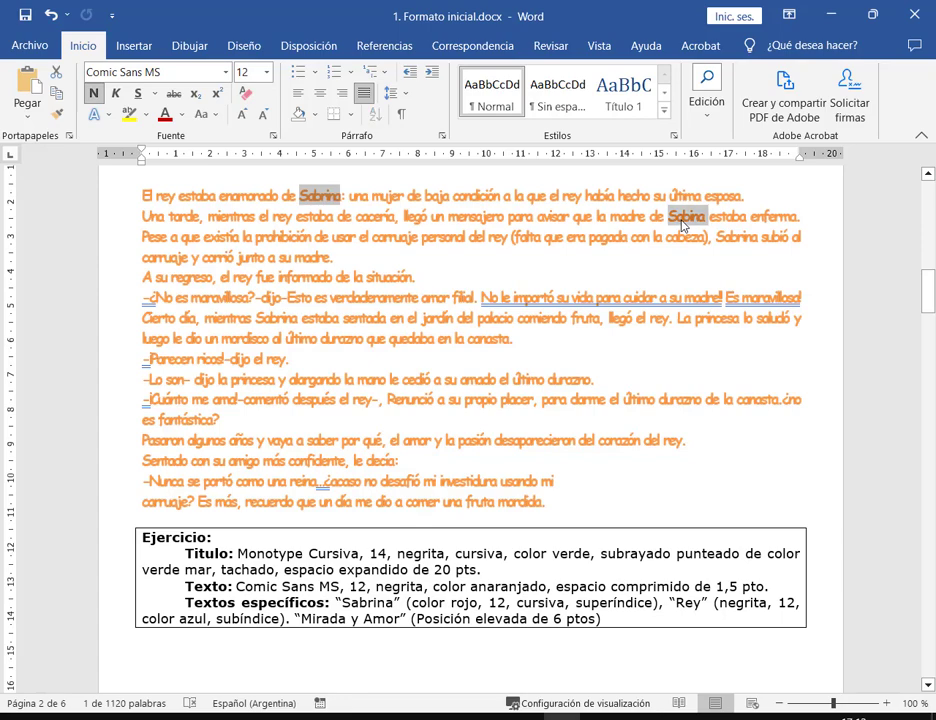
pyautogui.keyDown('ctrl'); pyautogui.doubleClick(742, 241); pyautogui.keyUp('ctrl')
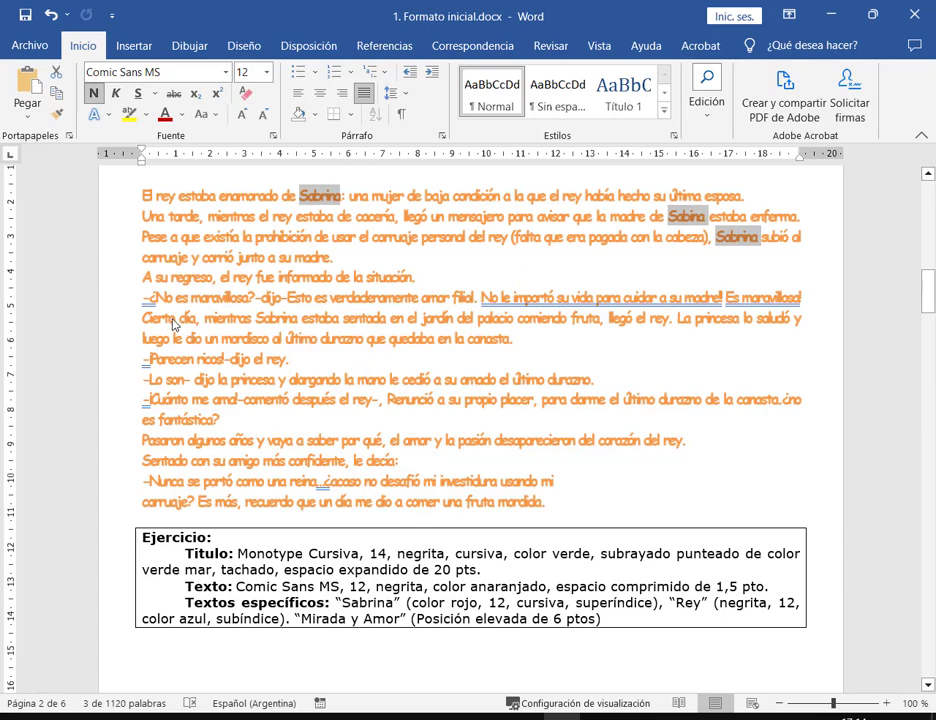
pyautogui.doubleClick(388, 276)
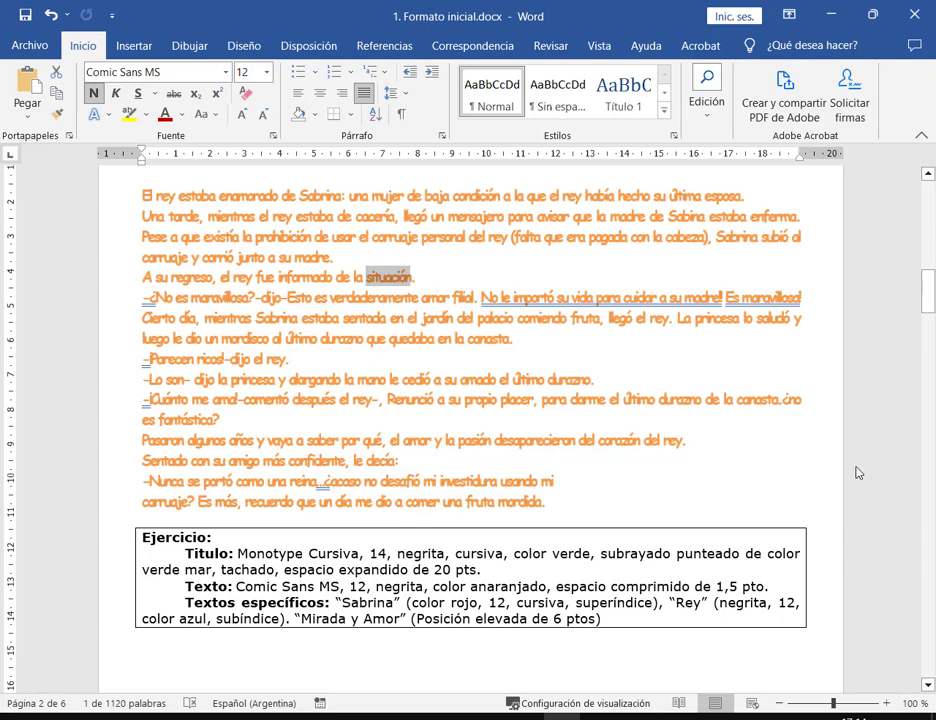
pyautogui.click(389, 318)
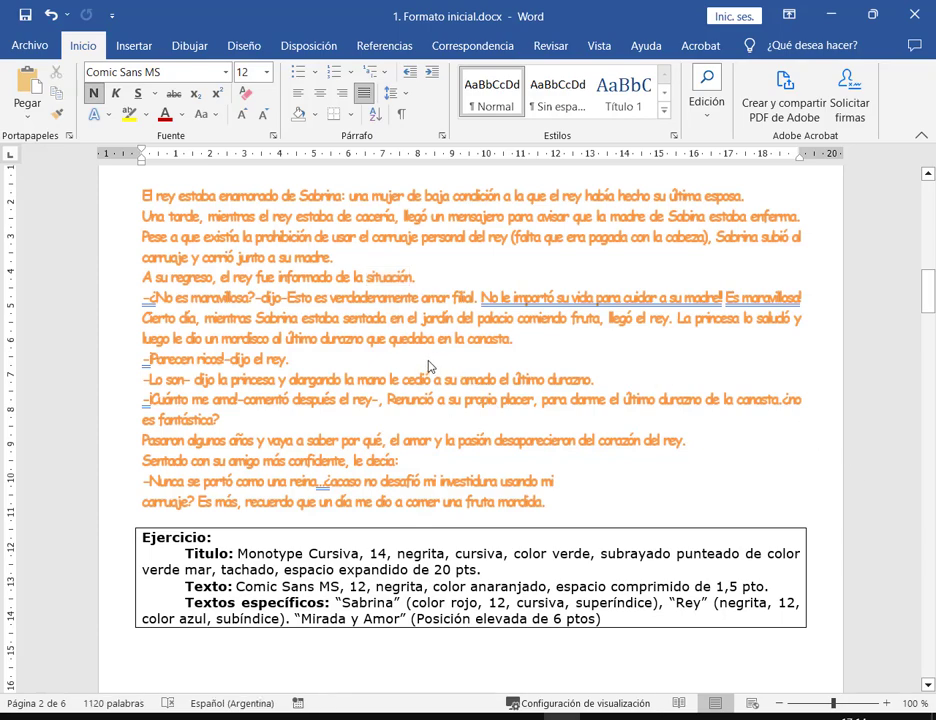
pyautogui.doubleClick(325, 199)
pyautogui.keyDown('ctrl'); pyautogui.doubleClick(686, 216); pyautogui.keyUp('ctrl')
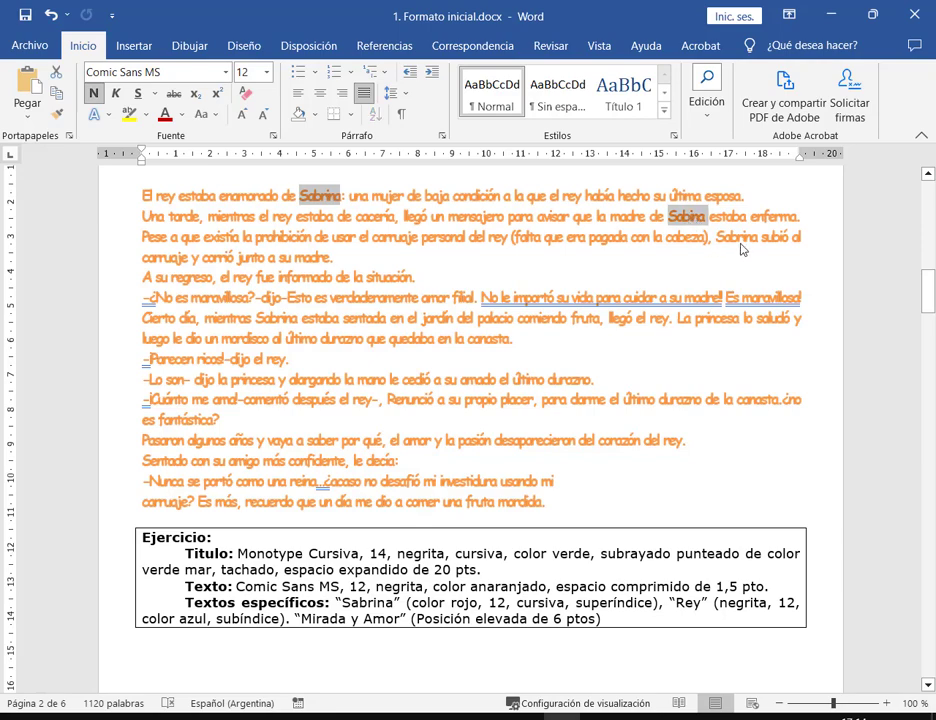
pyautogui.keyDown('ctrl'); pyautogui.doubleClick(738, 238); pyautogui.keyUp('ctrl')
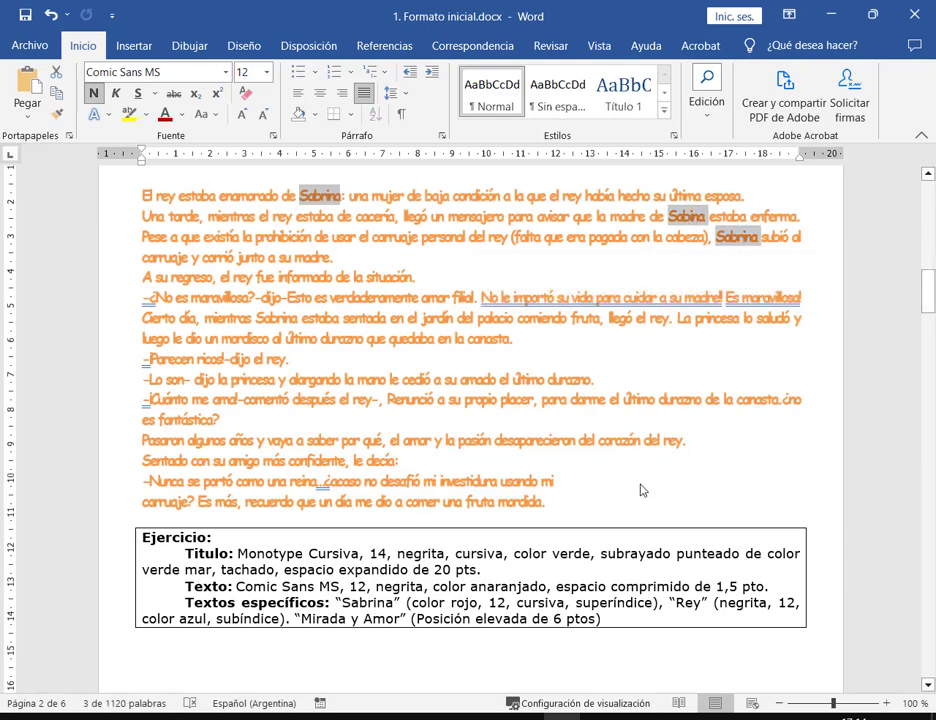
pyautogui.click(549, 341)
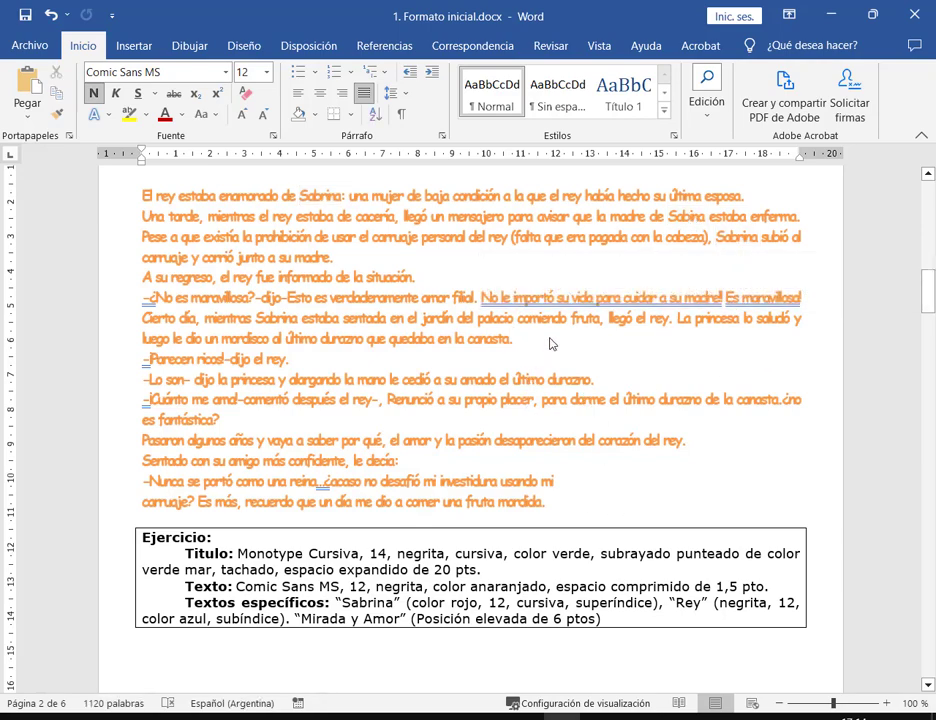
pyautogui.doubleClick(280, 318)
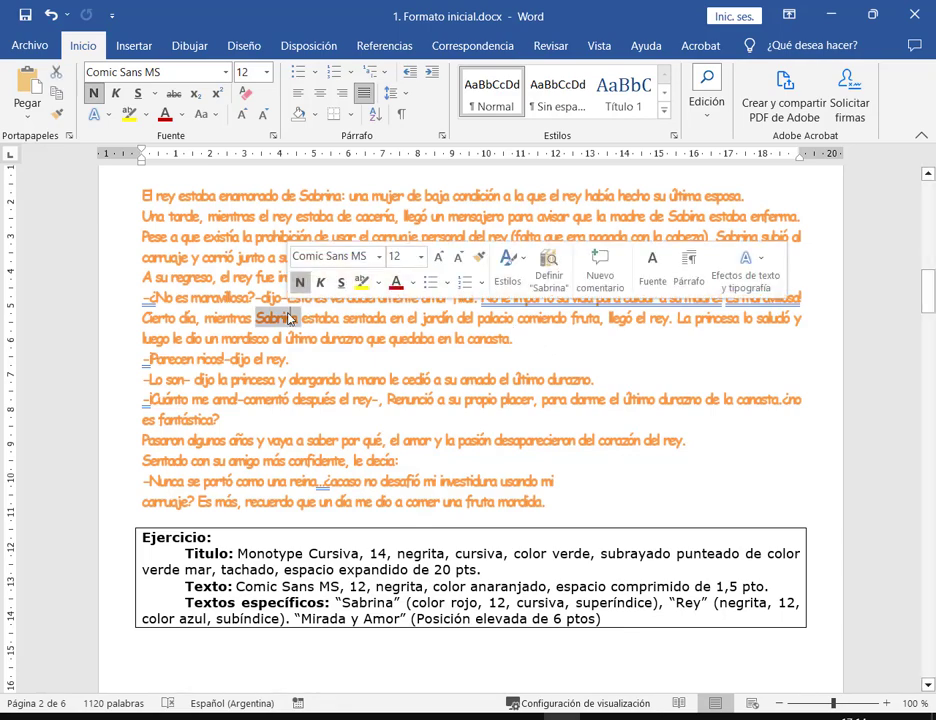
pyautogui.click(632, 353)
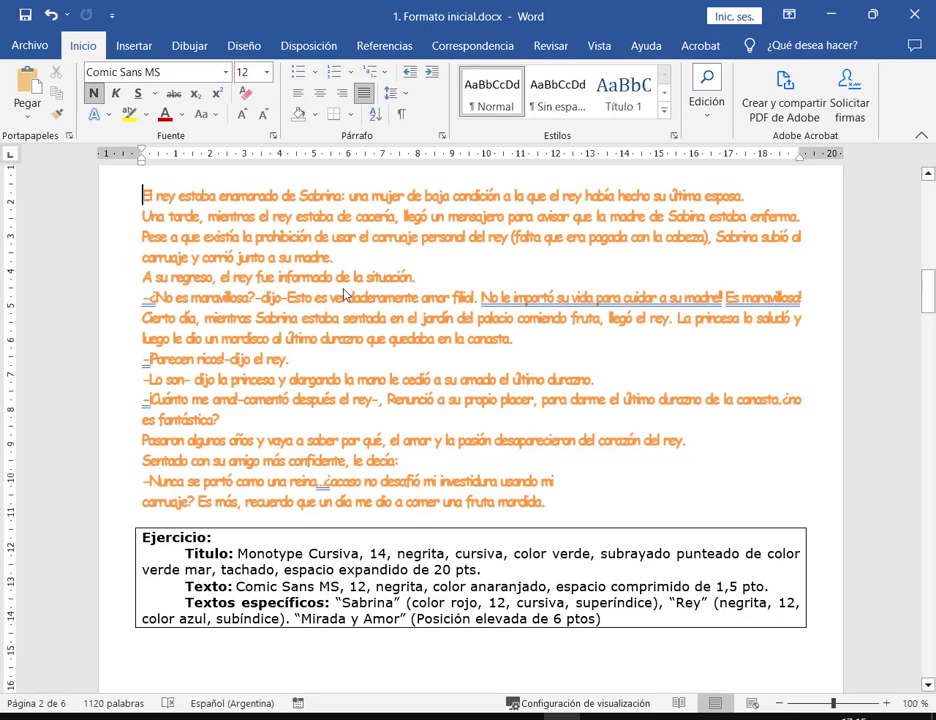
# Review the Texto II body and the Textos específicos line of its exercise box for which words need special formatting
pyautogui.moveTo(140, 194); pyautogui.dragTo(541, 500)
pyautogui.click(594, 319)
pyautogui.doubleClick(367, 603)
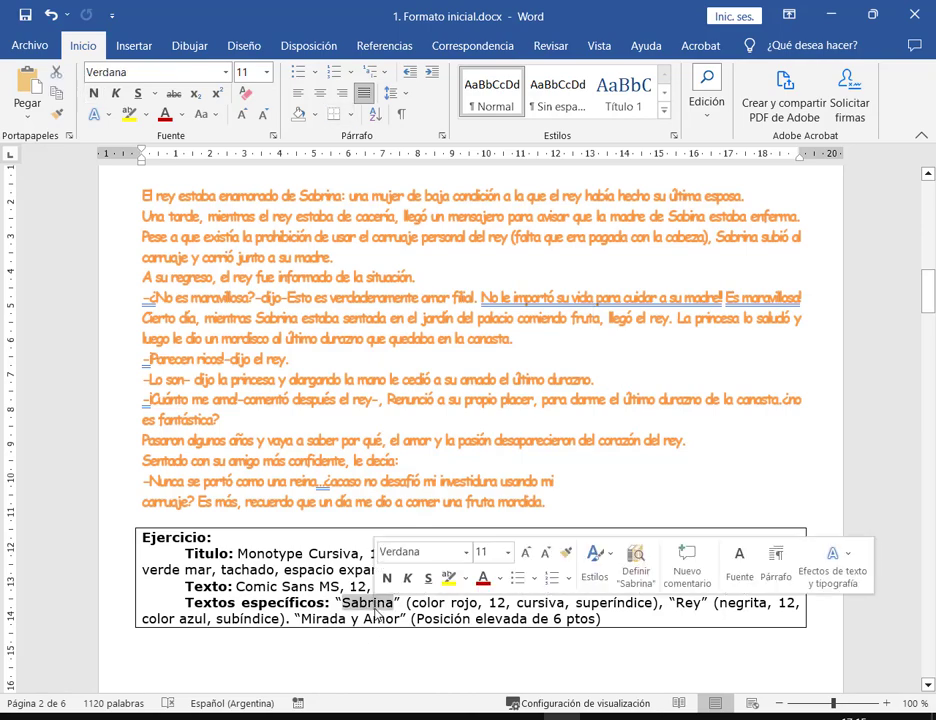
pyautogui.doubleClick(688, 603)
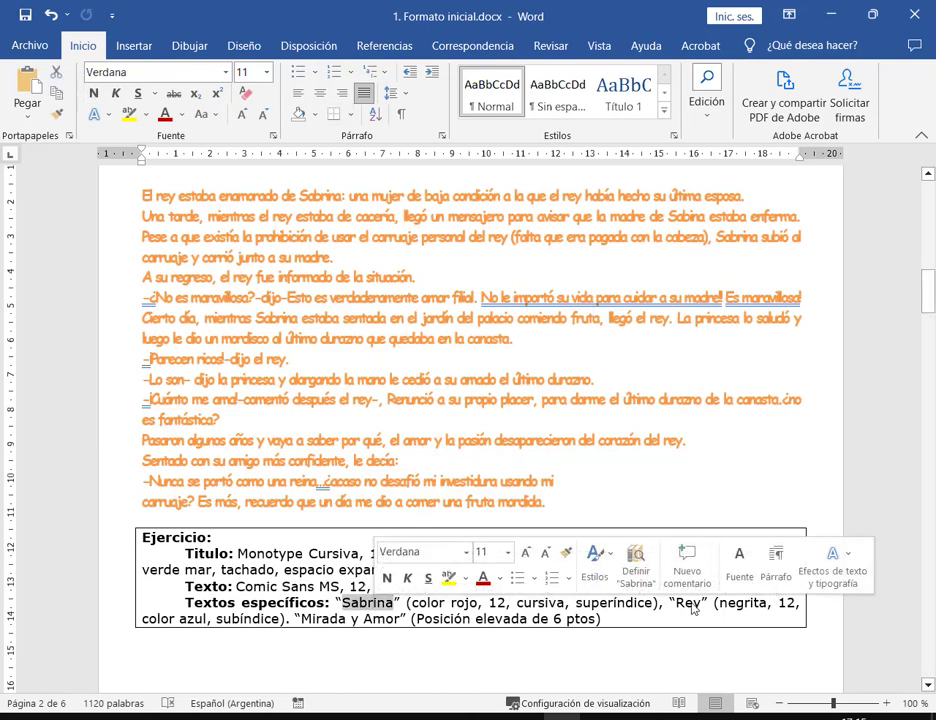
pyautogui.doubleClick(323, 620)
pyautogui.click(397, 620)
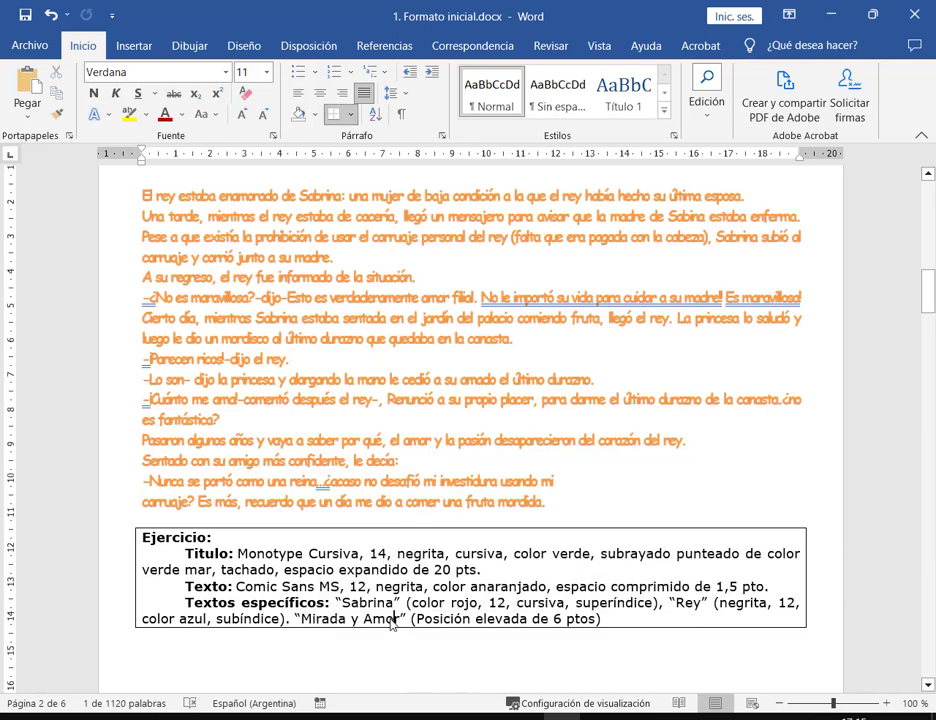
pyautogui.click(712, 461)
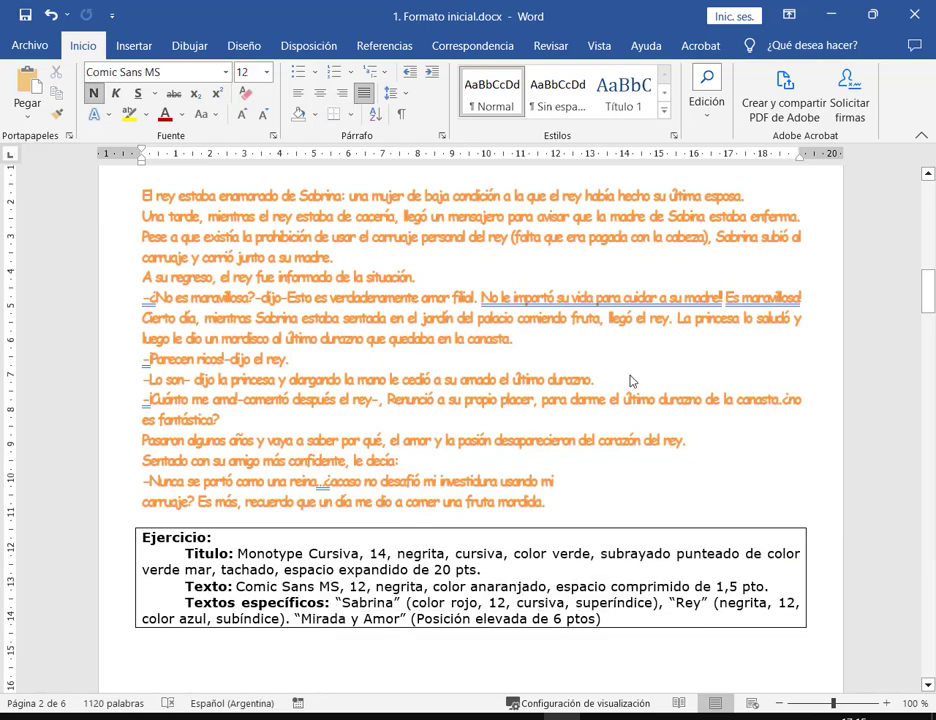
# Place the cursor at the start of the Texto II body and open the Replace dialog, positioned over the middle of the text
pyautogui.click(144, 196)
pyautogui.scroll(2, 629, 447)
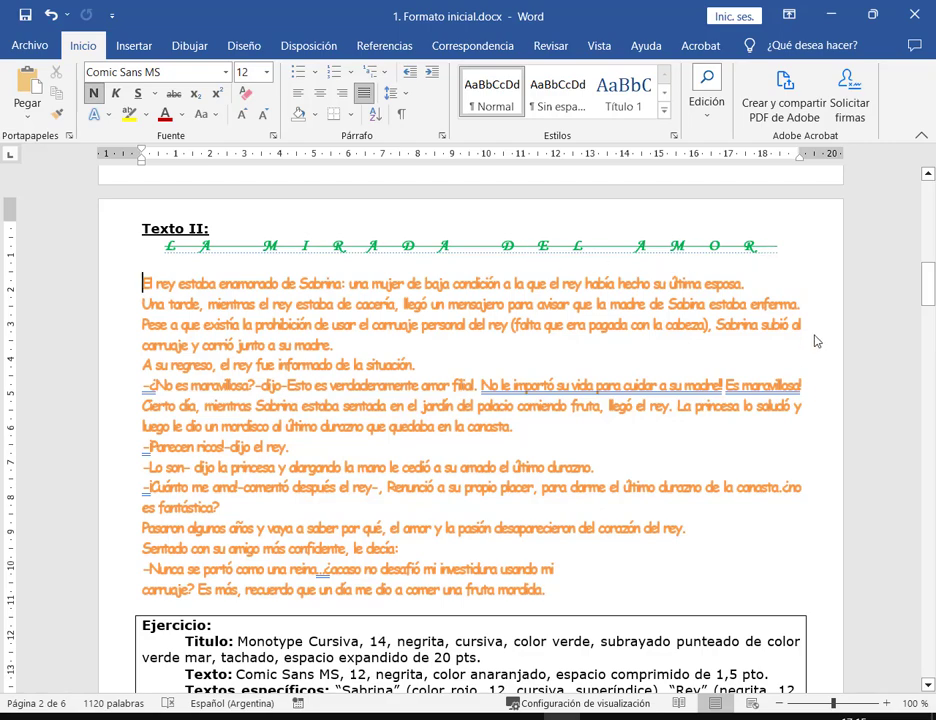
pyautogui.scroll(-2, 808, 347)
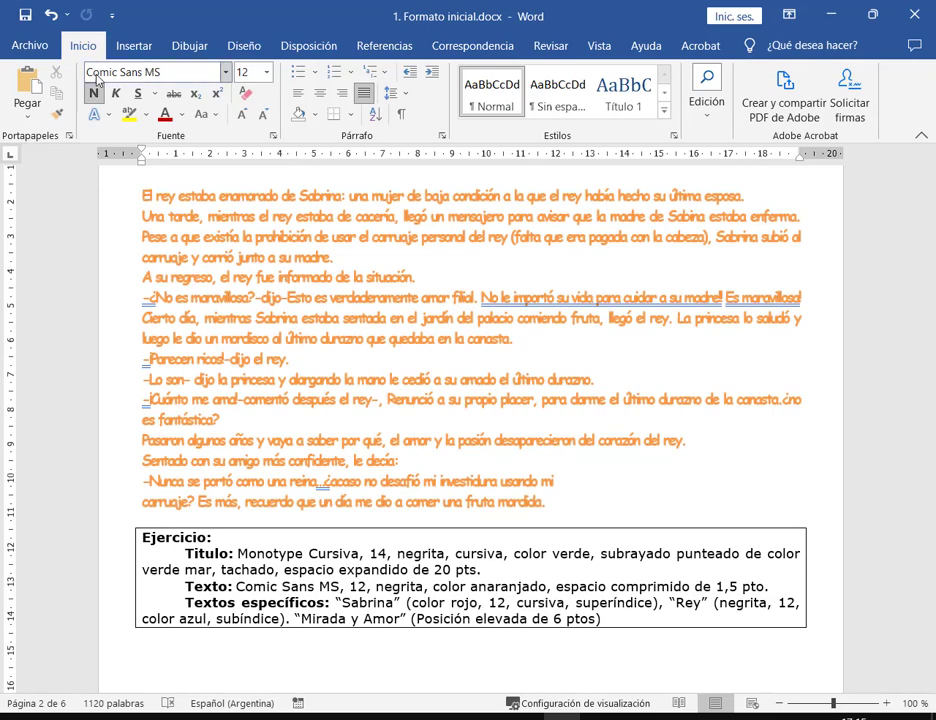
pyautogui.click(176, 93)
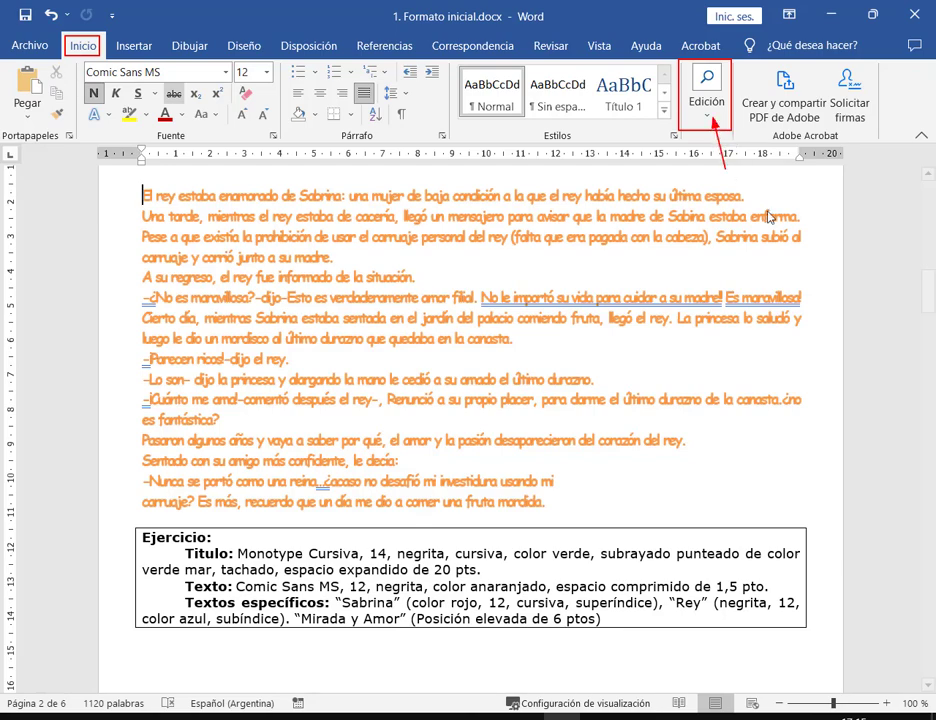
pyautogui.click(723, 111)
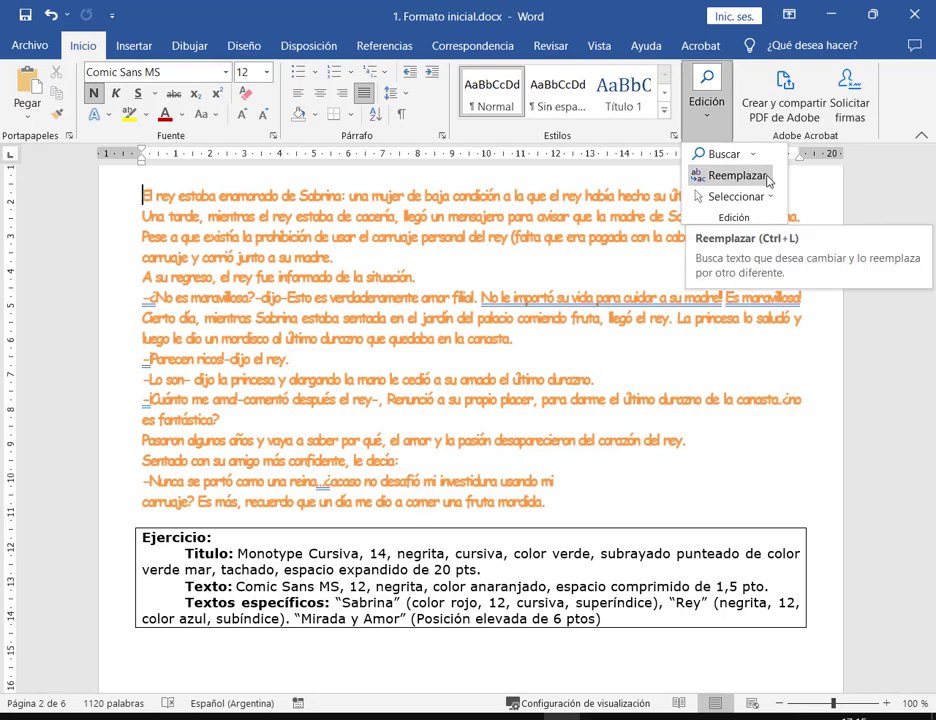
pyautogui.click(737, 176)
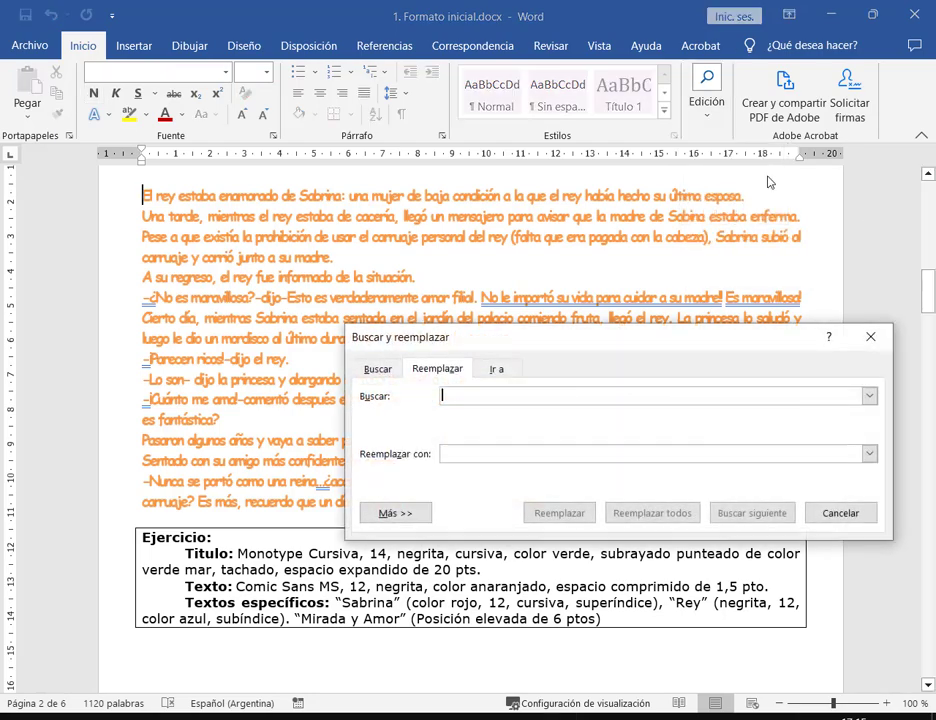
pyautogui.moveTo(616, 352); pyautogui.dragTo(612, 213)
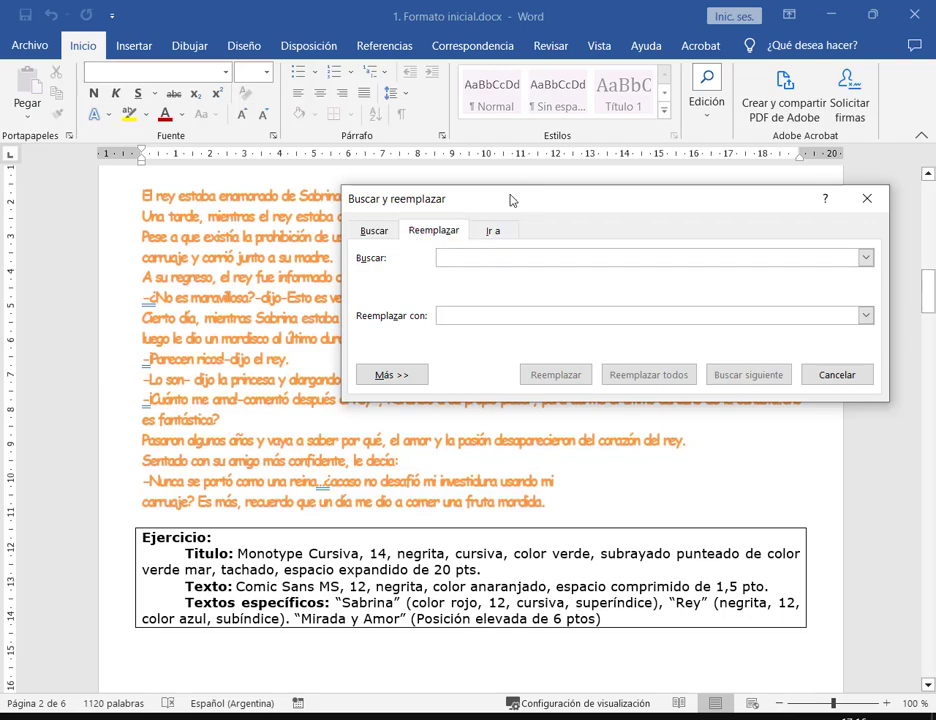
pyautogui.moveTo(510, 200); pyautogui.dragTo(433, 263)
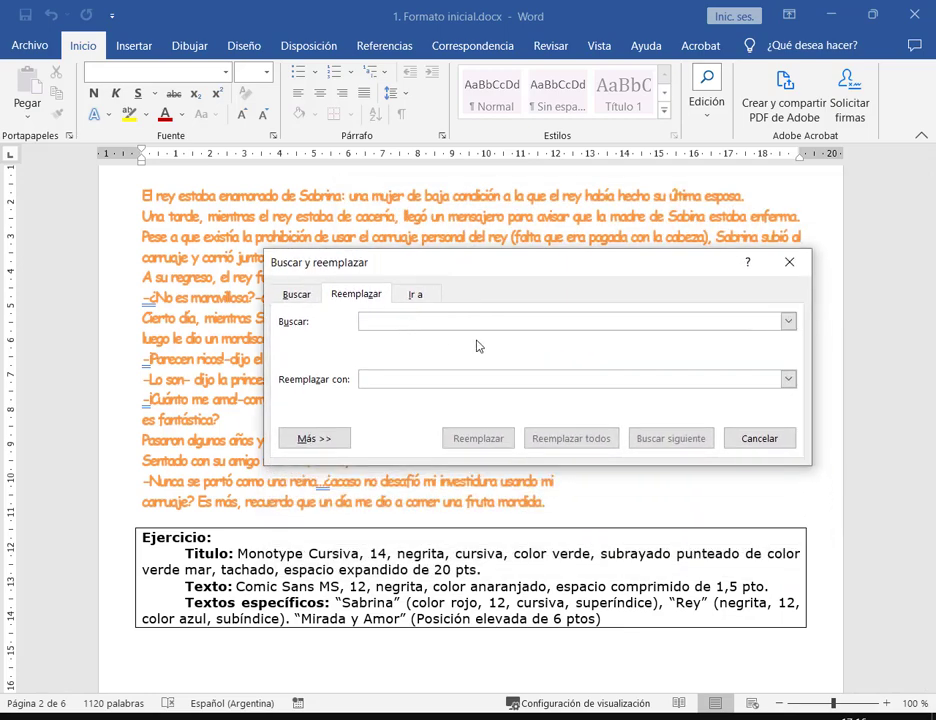
# Replace every occurrence of "Sabina" in the document with "Sabrina"
pyautogui.write('Sabina')
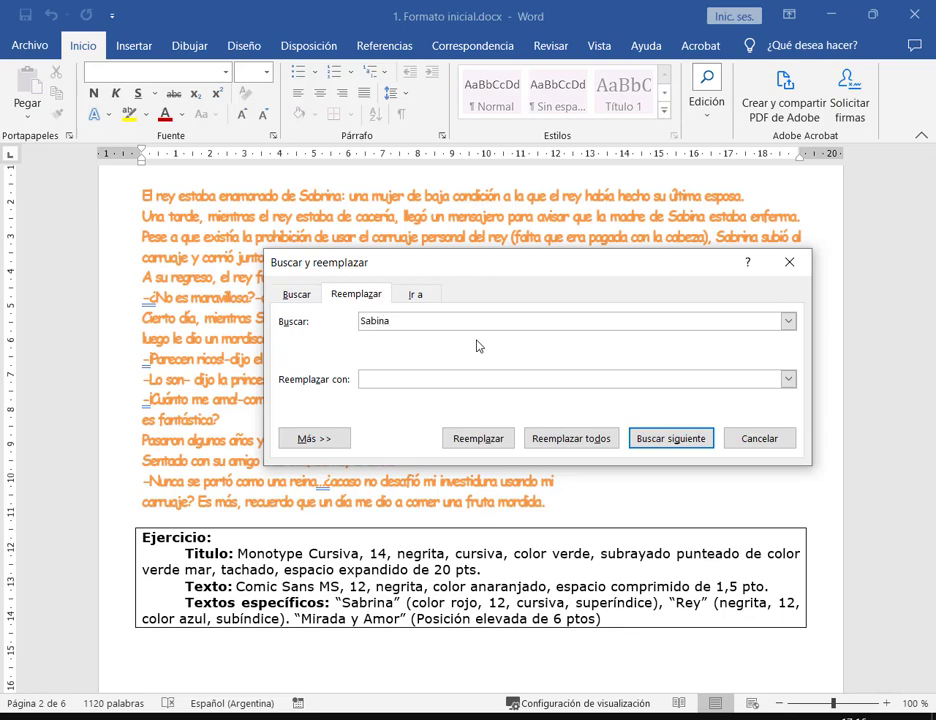
pyautogui.write('Sabrina')
pyautogui.moveTo(397, 324); pyautogui.dragTo(343, 326)
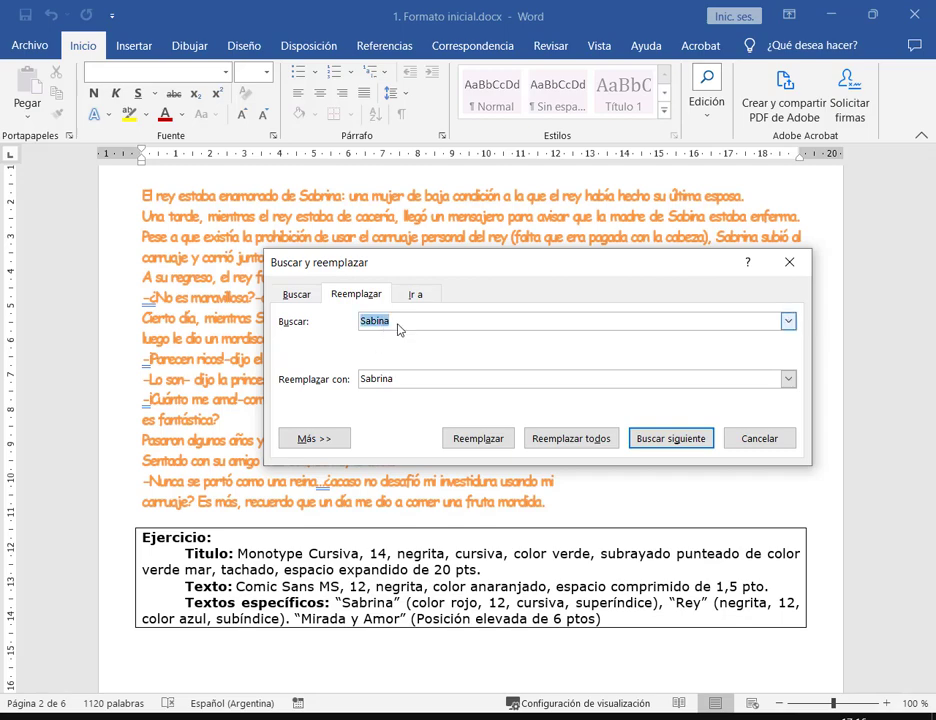
pyautogui.click(399, 330)
pyautogui.moveTo(405, 328); pyautogui.dragTo(340, 326)
pyautogui.click(412, 322)
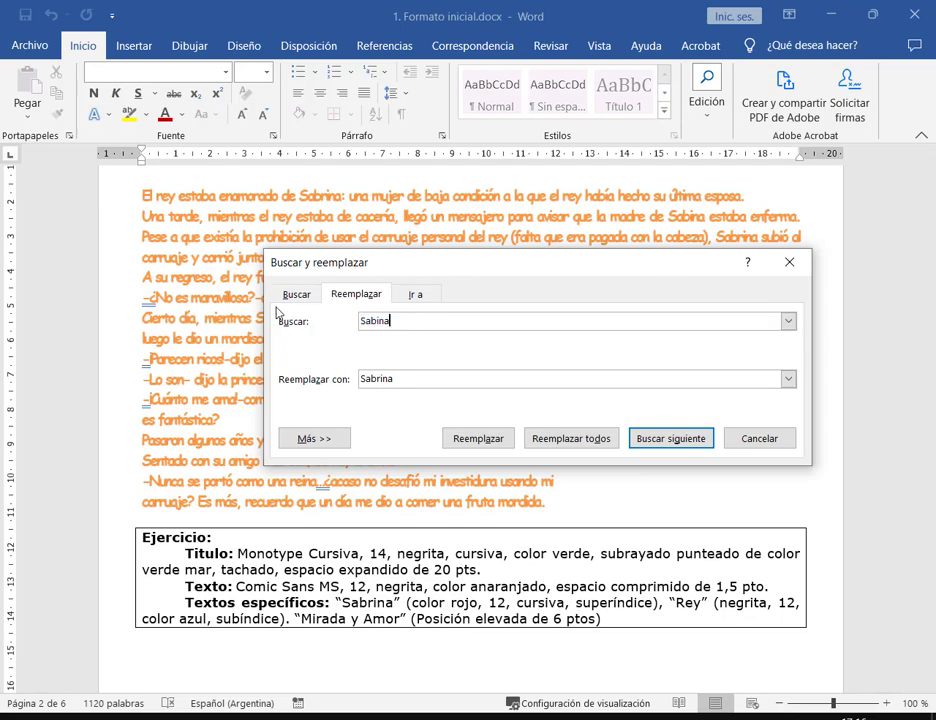
pyautogui.moveTo(271, 311)
pyautogui.mouseDown()
pyautogui.moveTo(606, 366)
pyautogui.moveTo(805, 336)
pyautogui.mouseUp()
pyautogui.moveTo(391, 316); pyautogui.dragTo(426, 287)
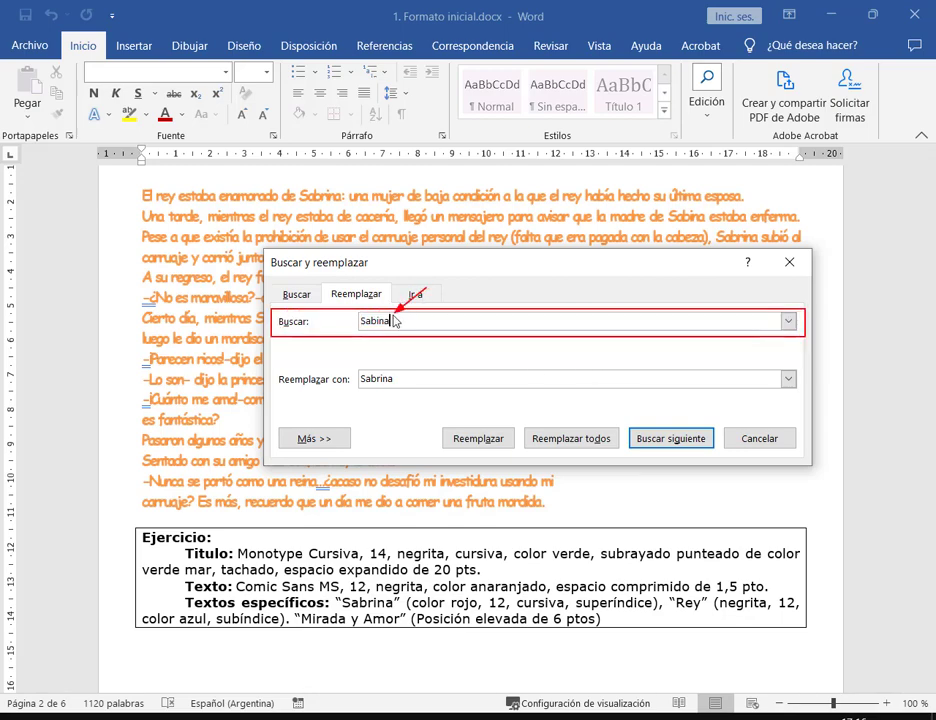
pyautogui.moveTo(271, 362); pyautogui.dragTo(404, 395)
pyautogui.moveTo(397, 446); pyautogui.dragTo(376, 395)
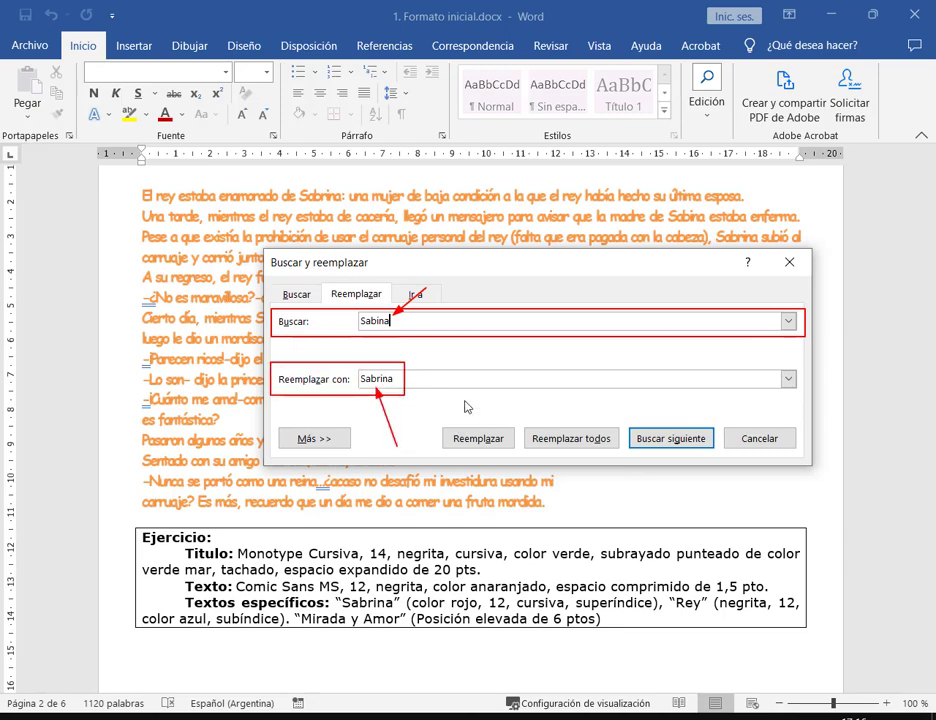
pyautogui.press('Escape')
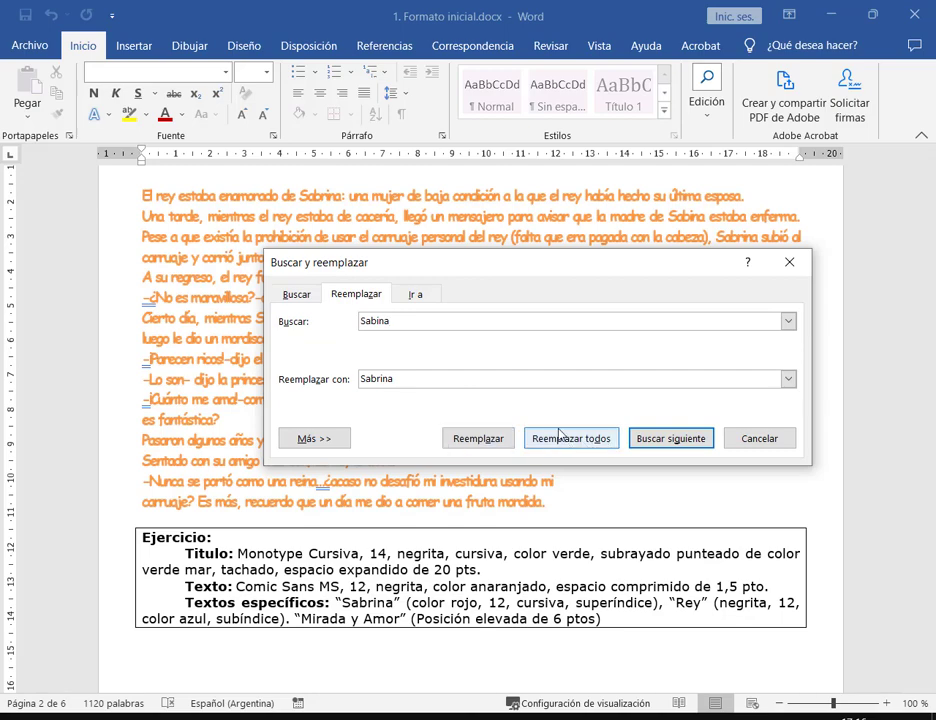
pyautogui.click(610, 446)
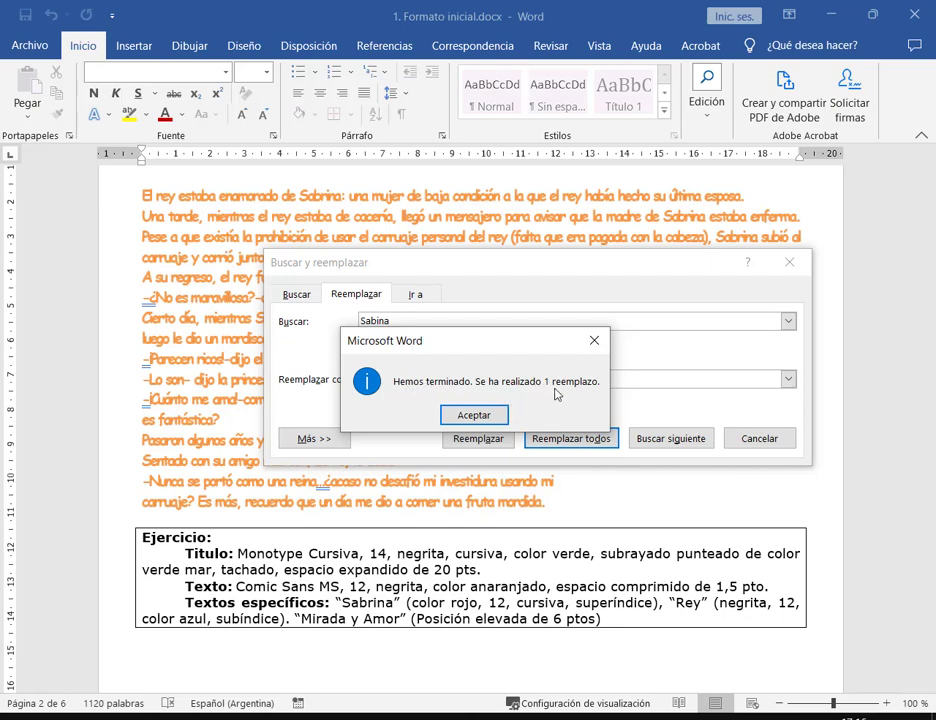
pyautogui.click(478, 416)
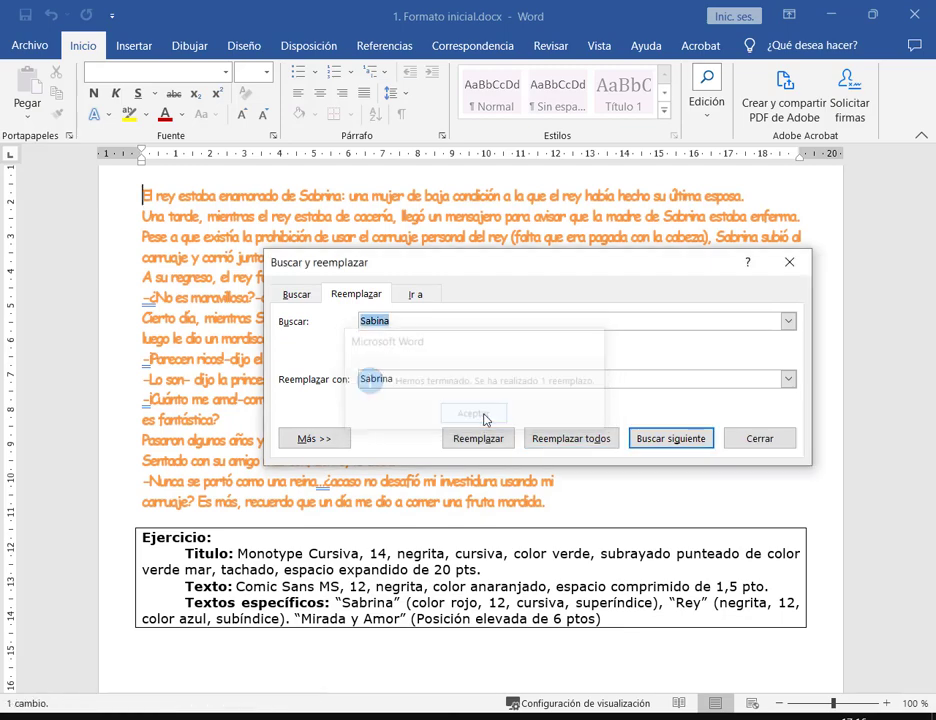
# Set both the search text and the replacement text to "Sabrina", and expand the Replace dialog's additional options
pyautogui.click(428, 385)
pyautogui.click(424, 324)
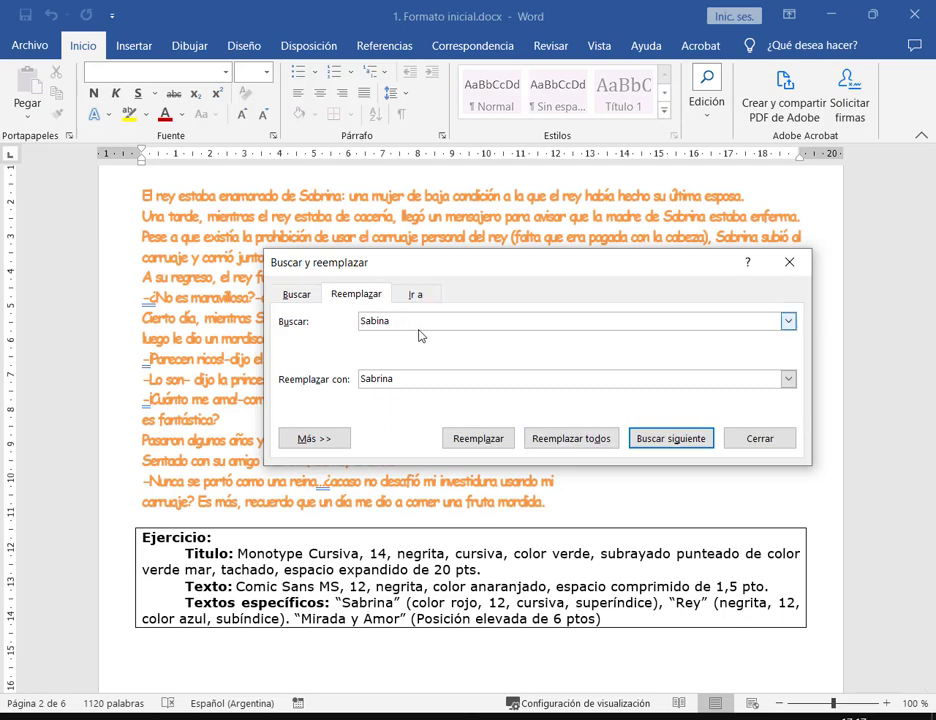
pyautogui.moveTo(397, 324); pyautogui.dragTo(355, 331)
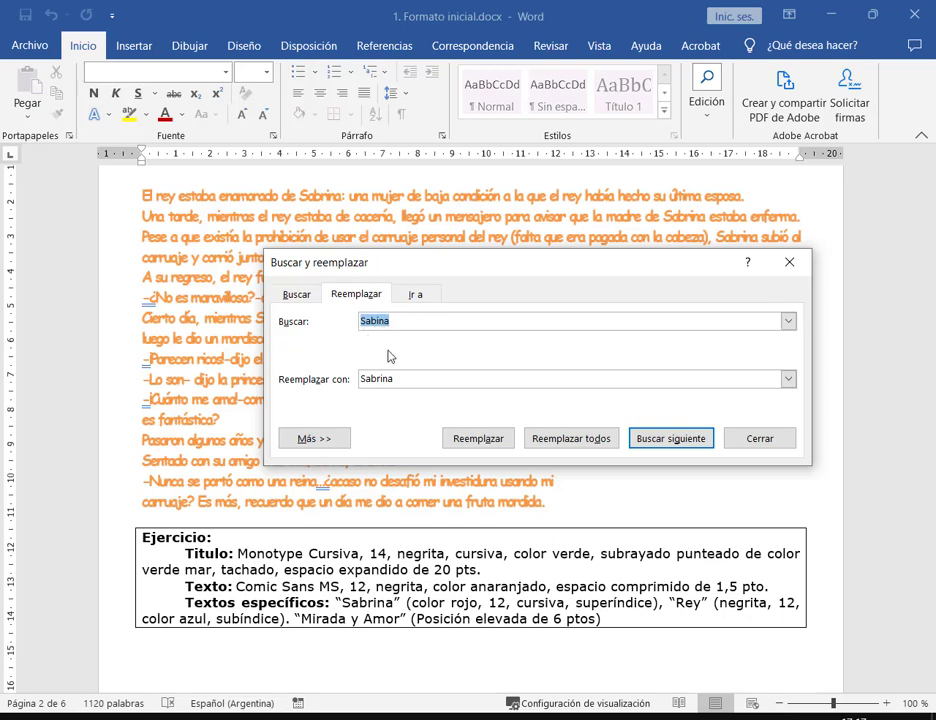
pyautogui.press('Tab')
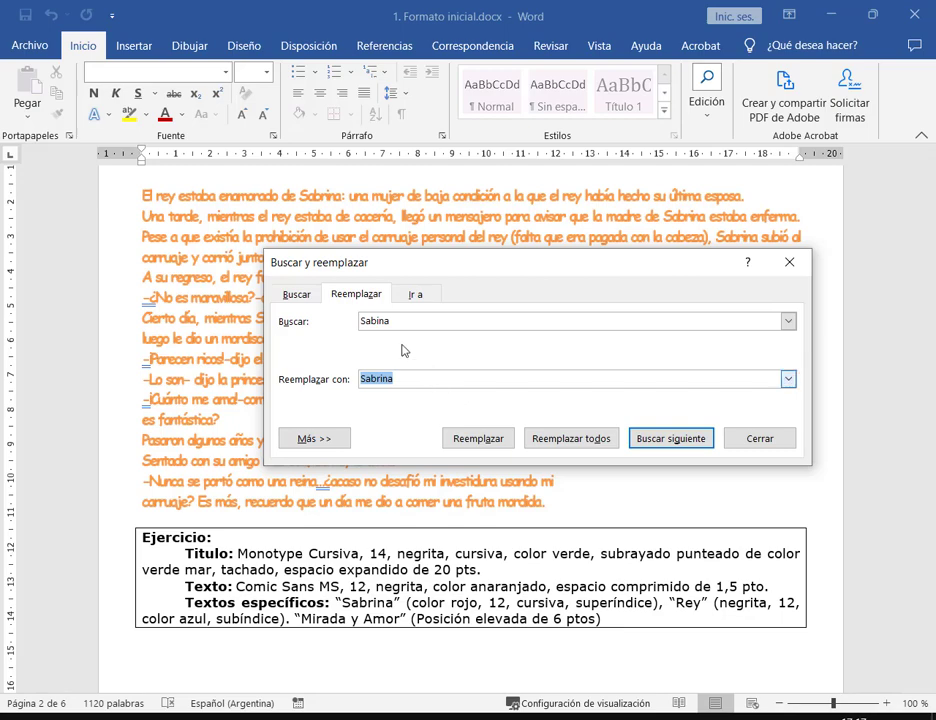
pyautogui.press('BackSpace')
pyautogui.doubleClick(375, 322)
pyautogui.press('BackSpace')
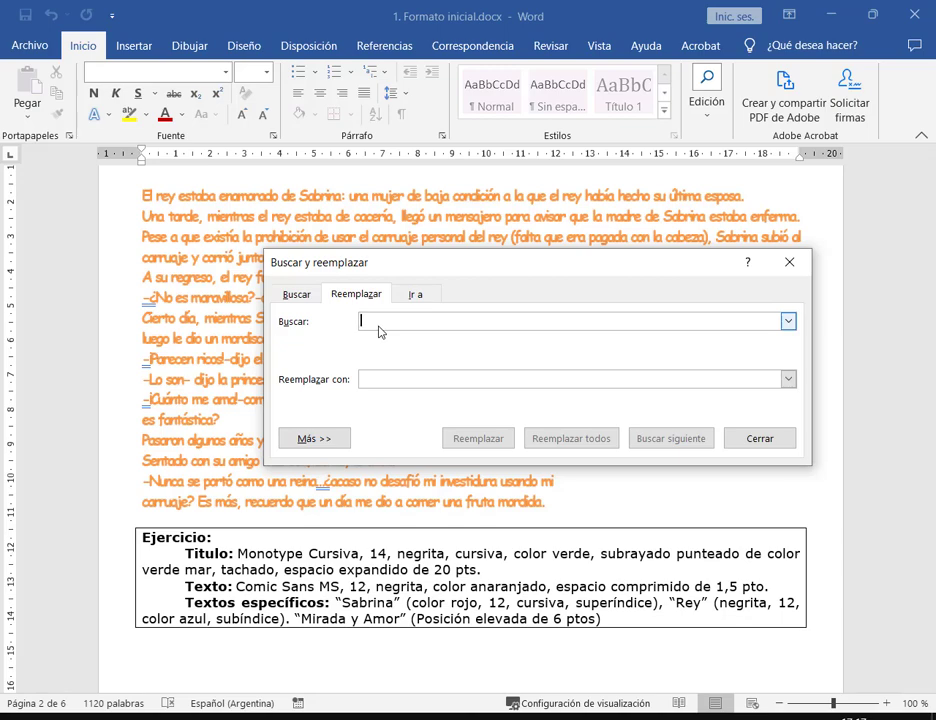
pyautogui.write('Sabrina')
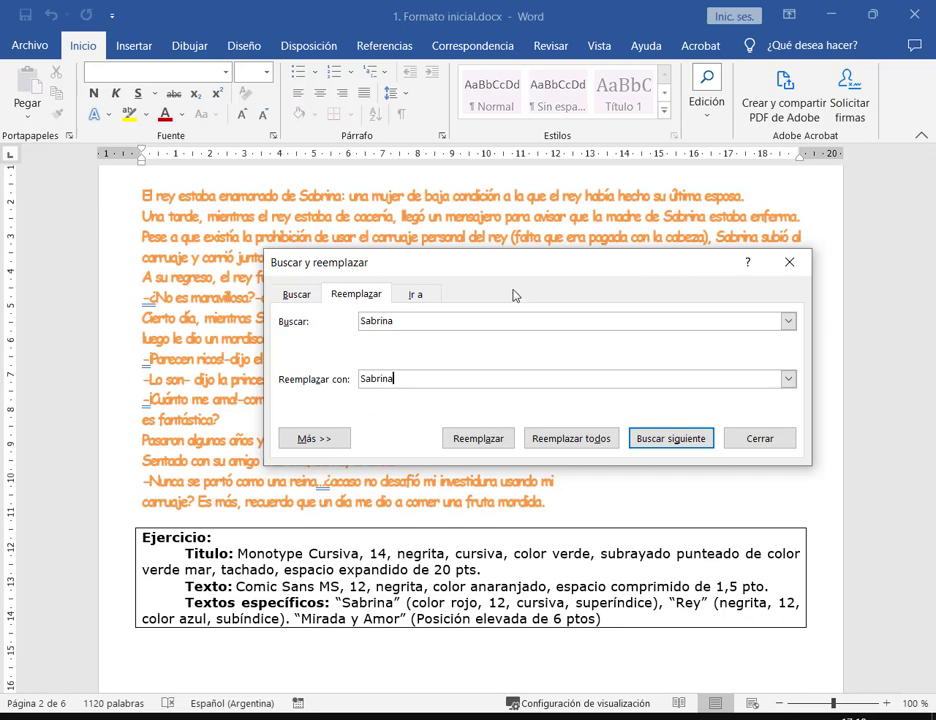
pyautogui.moveTo(511, 266); pyautogui.dragTo(487, 38)
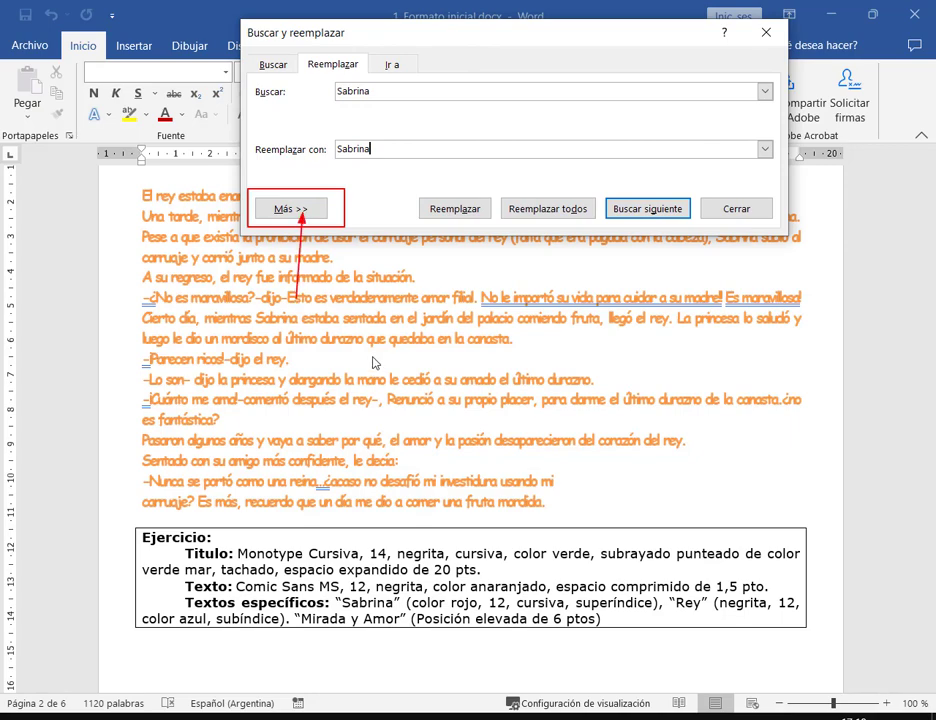
pyautogui.click(283, 209)
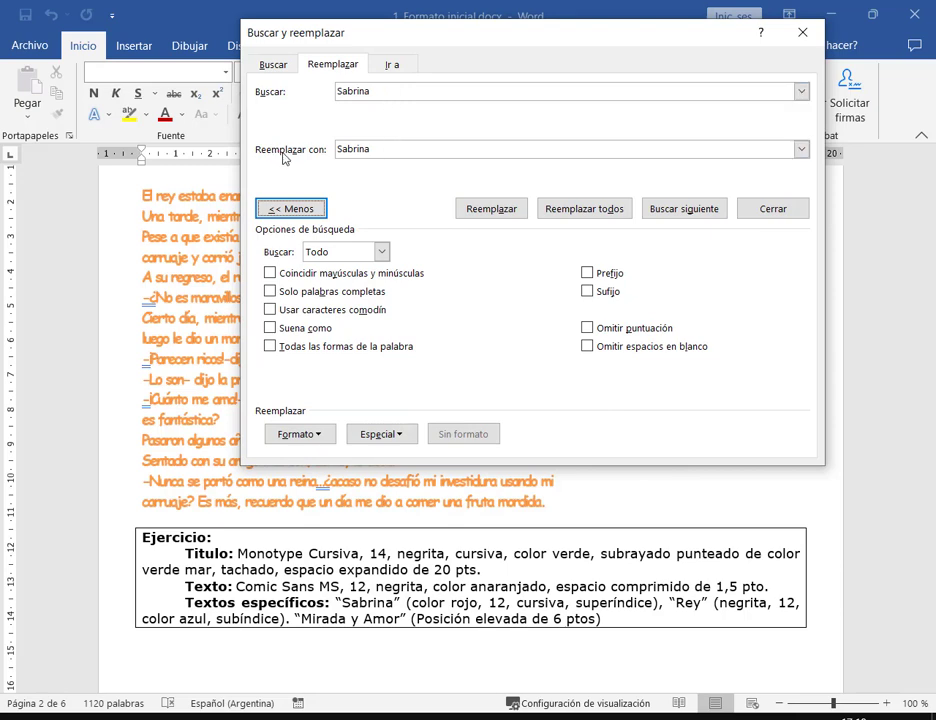
# Open the font settings for the replacement text "Sabrina", moved off the dialog's fields, and show the basic font options
pyautogui.click(366, 157)
pyautogui.doubleClick(352, 149)
pyautogui.click(385, 157)
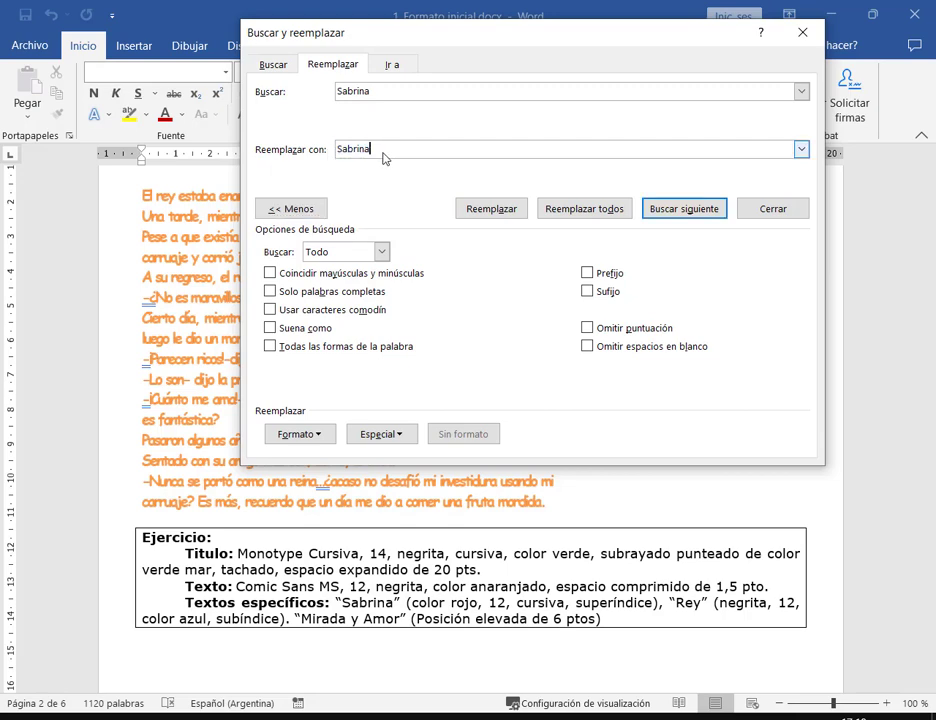
pyautogui.moveTo(406, 153); pyautogui.dragTo(333, 155)
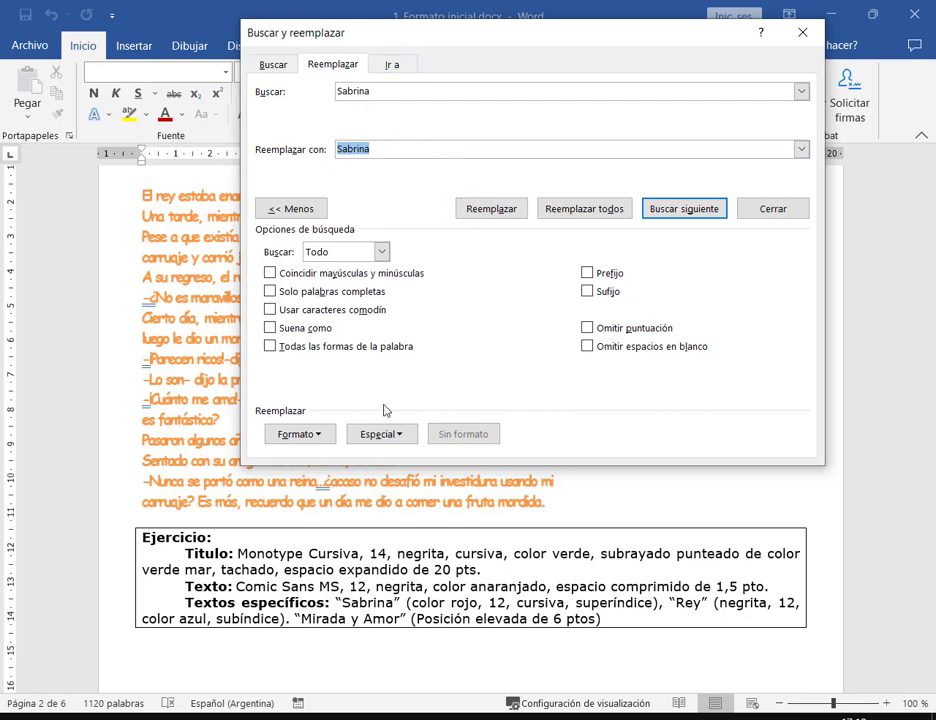
pyautogui.click(300, 434)
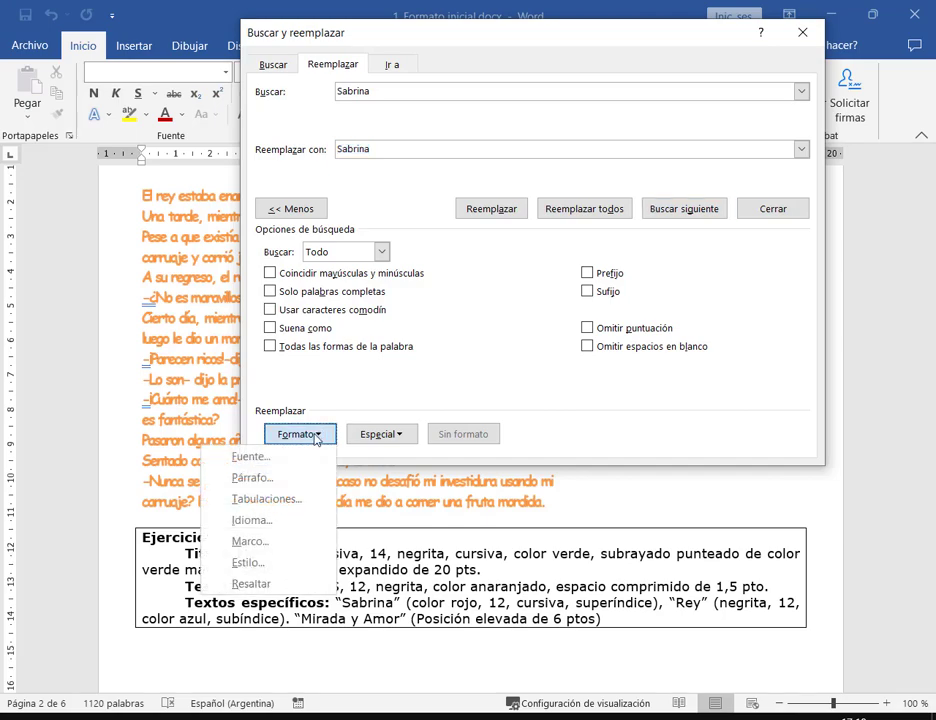
pyautogui.click(305, 463)
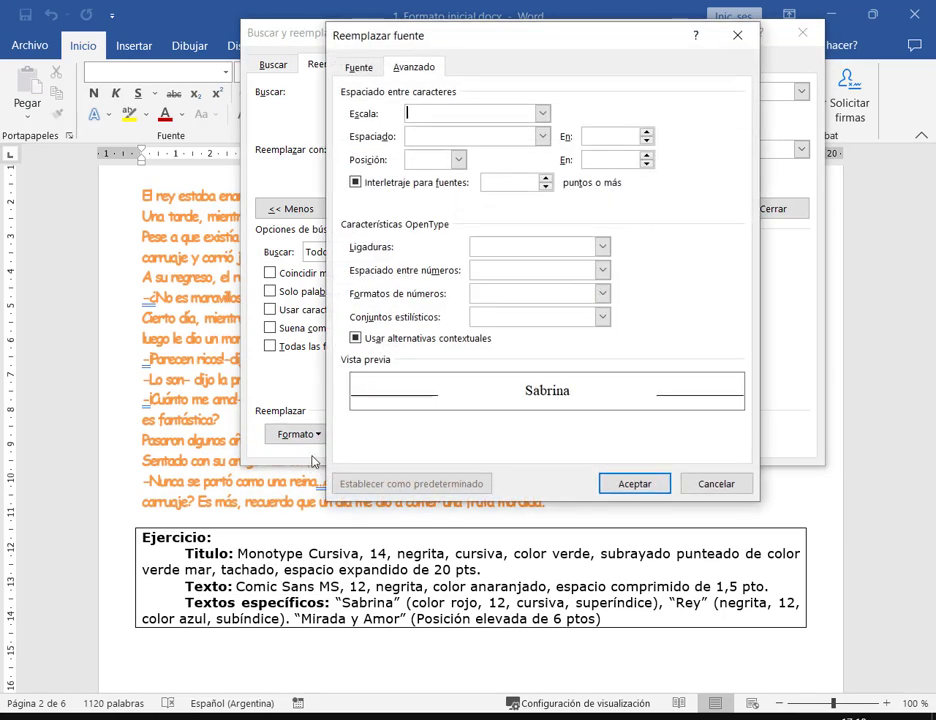
pyautogui.moveTo(465, 37); pyautogui.dragTo(614, 49)
pyautogui.click(540, 73)
pyautogui.click(576, 88)
pyautogui.click(517, 84)
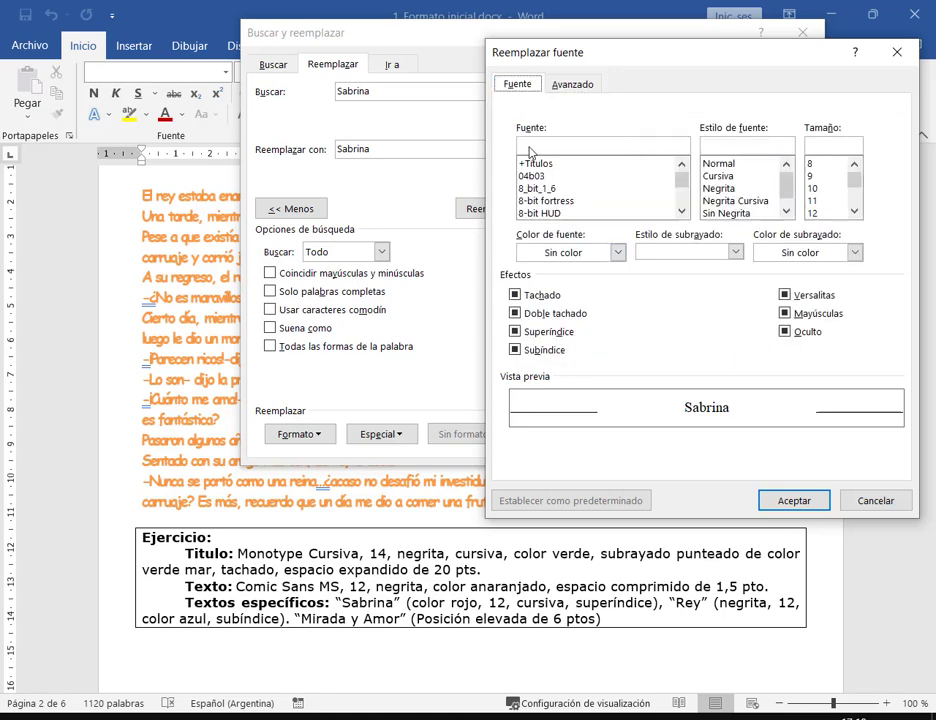
# Format the replacement text "Sabrina" as dark red, size 12, italic (Cursiva) and superscript (Superíndice), and accept the font settings
pyautogui.click(617, 252)
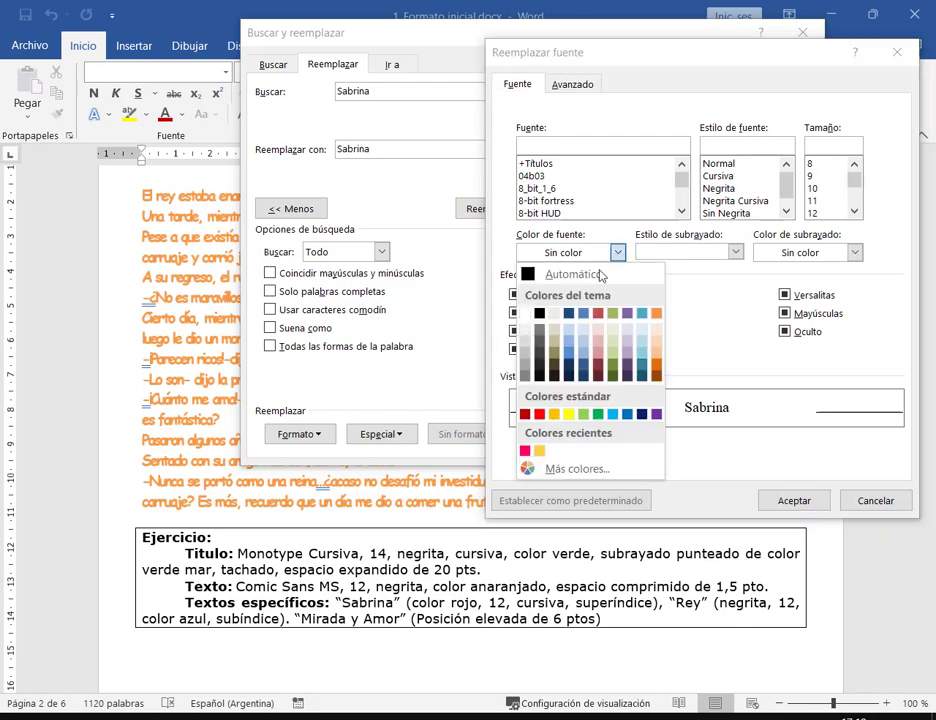
pyautogui.click(527, 415)
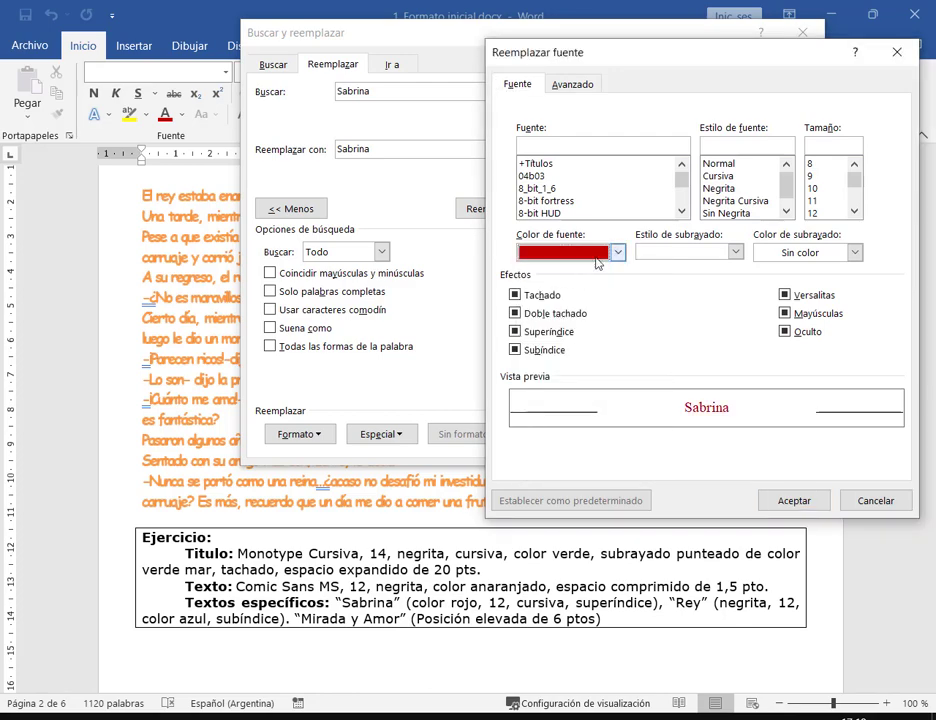
pyautogui.click(819, 213)
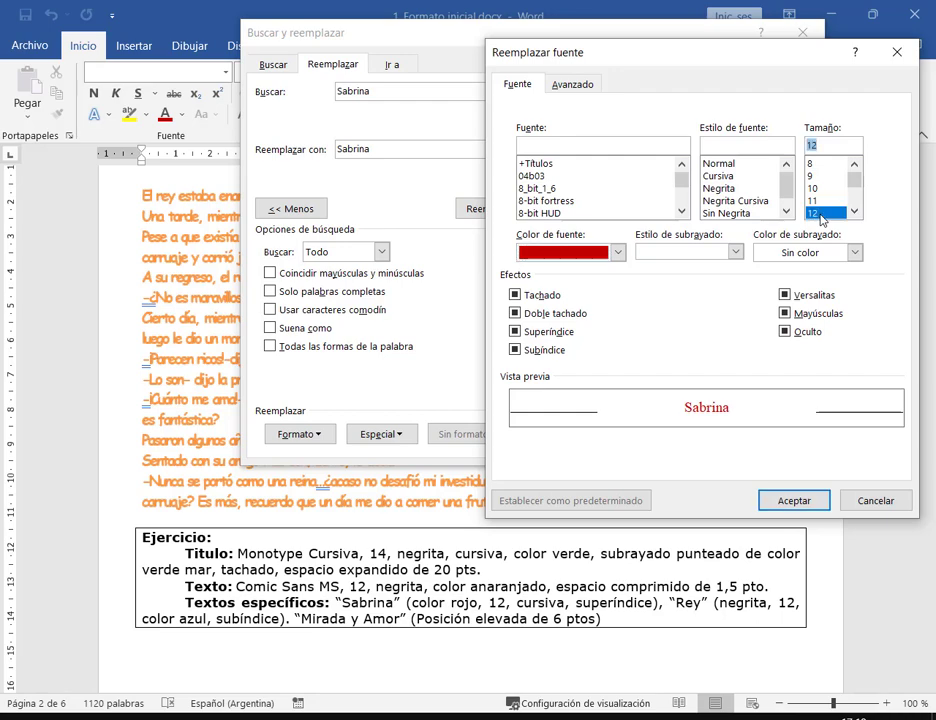
pyautogui.click(720, 178)
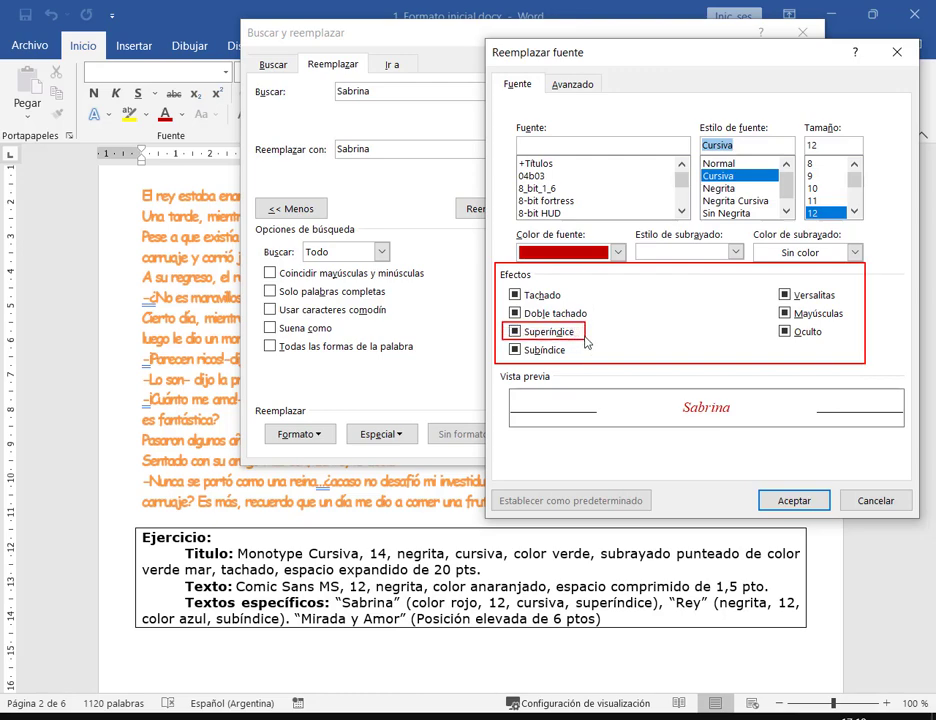
pyautogui.click(540, 331)
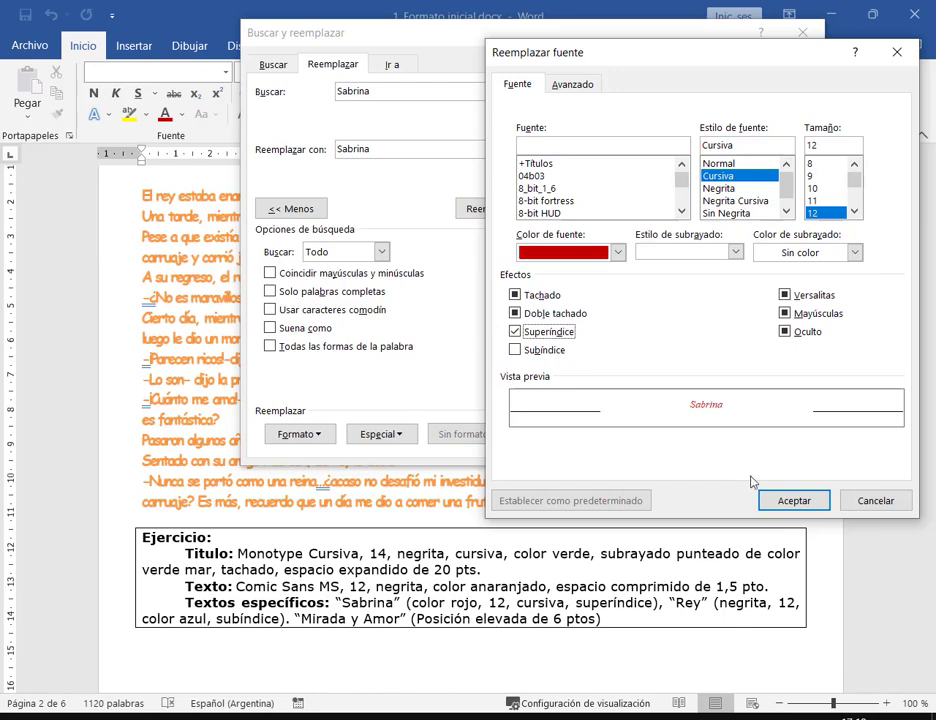
pyautogui.click(785, 500)
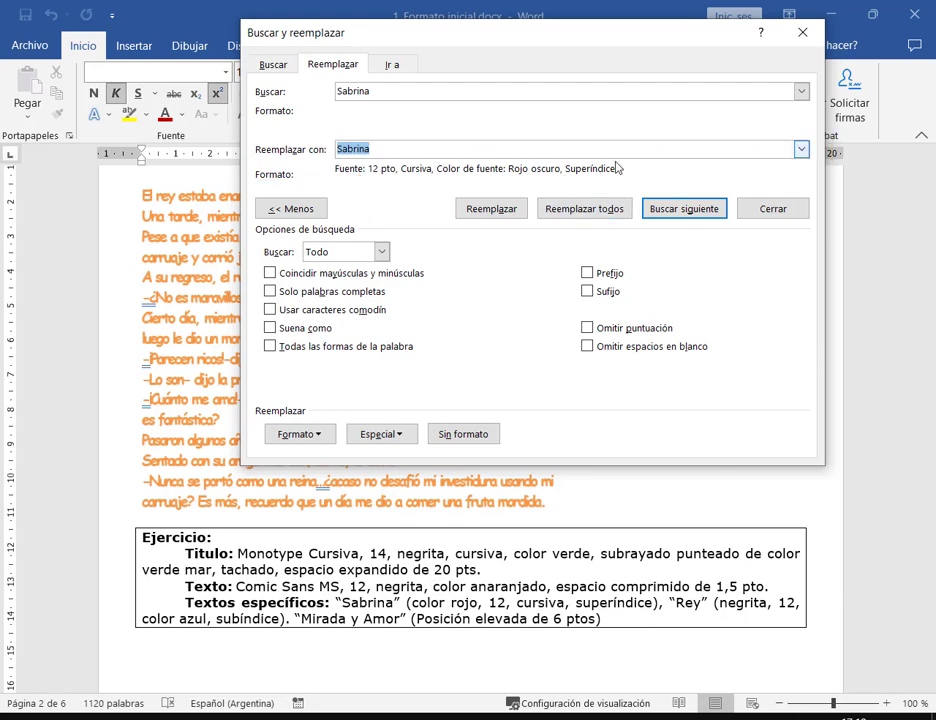
# Apply the formatted replacement to every "Sabrina" in the document and close the Replace dialog
pyautogui.click(581, 218)
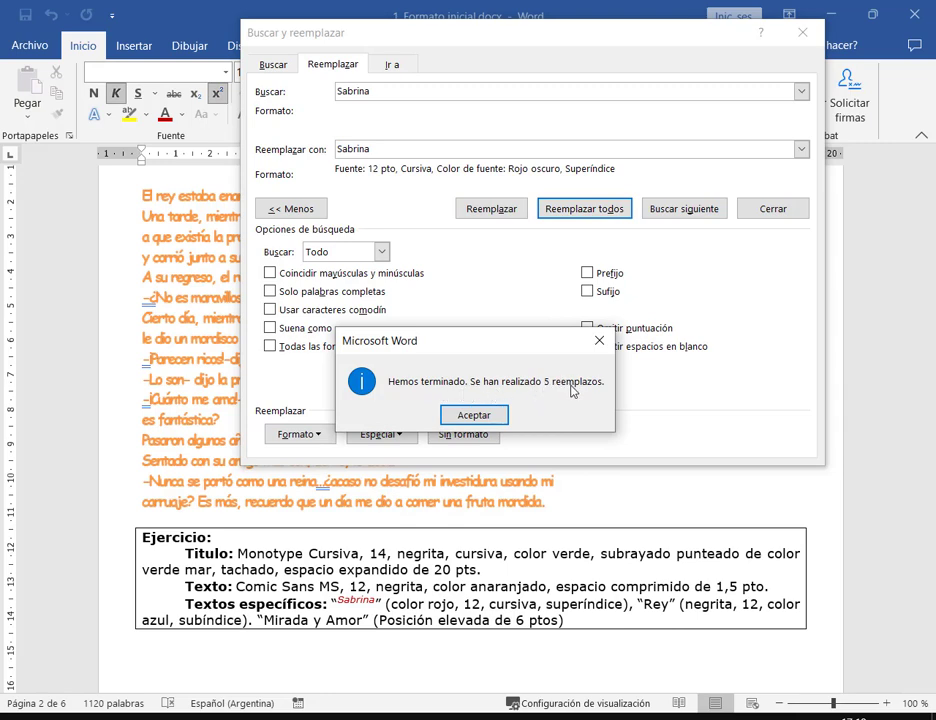
pyautogui.click(497, 417)
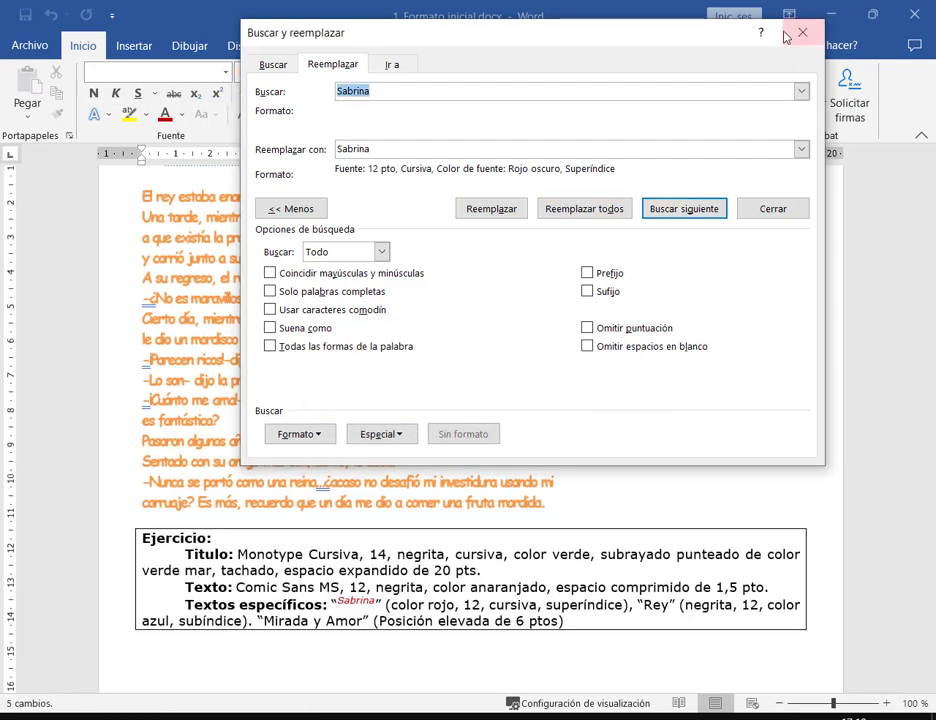
pyautogui.click(801, 36)
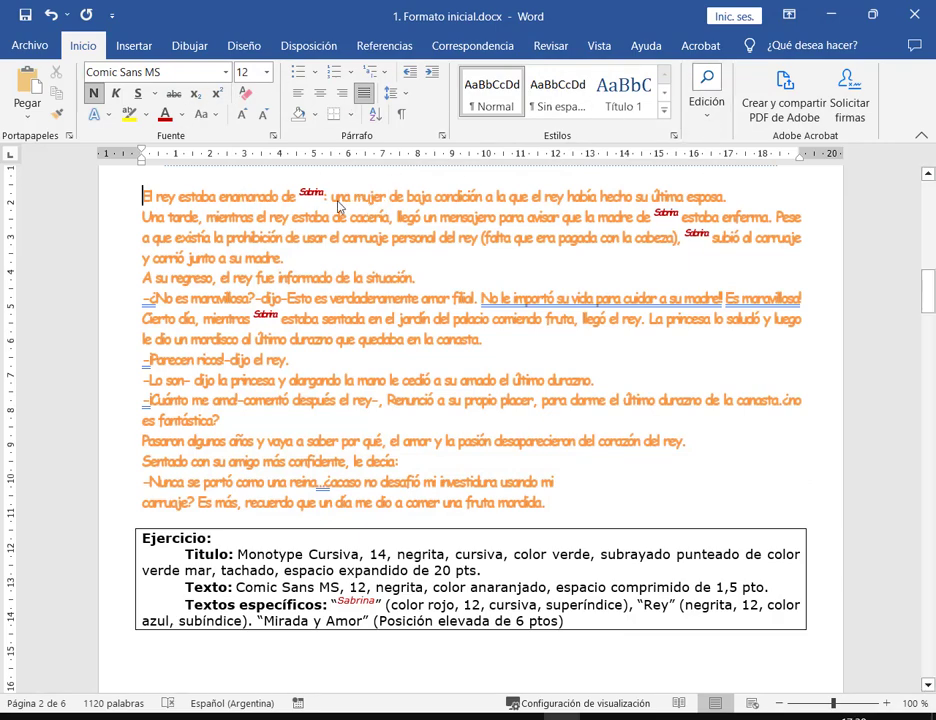
# Check the formatting of each "Sabrina" occurrence throughout the Texto II body
pyautogui.moveTo(300, 193); pyautogui.dragTo(325, 198)
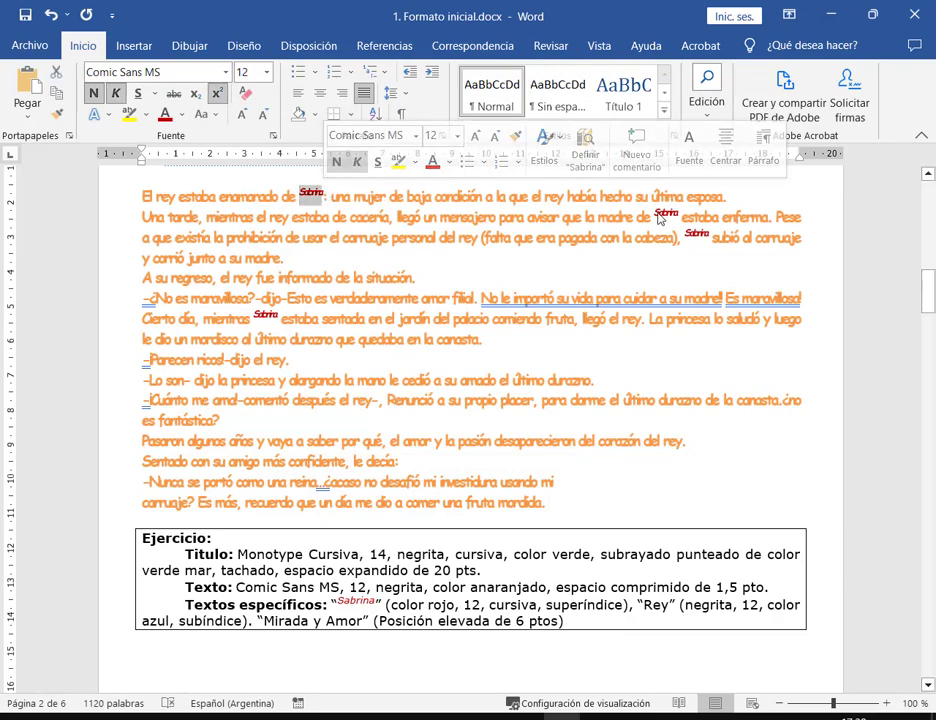
pyautogui.moveTo(655, 212); pyautogui.dragTo(685, 236)
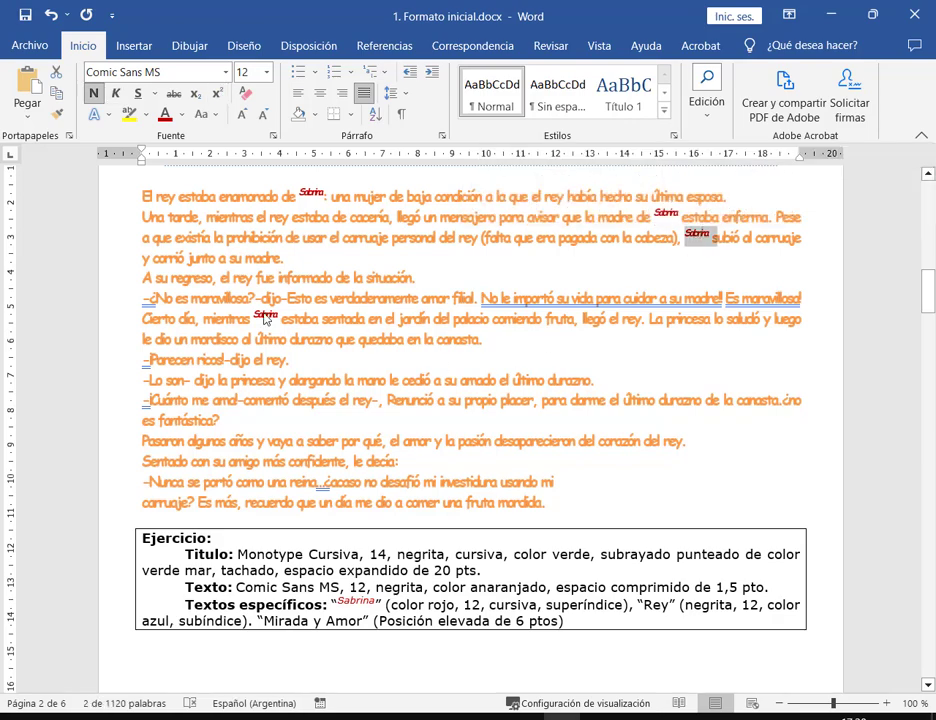
pyautogui.moveTo(253, 316); pyautogui.dragTo(277, 316)
pyautogui.click(617, 343)
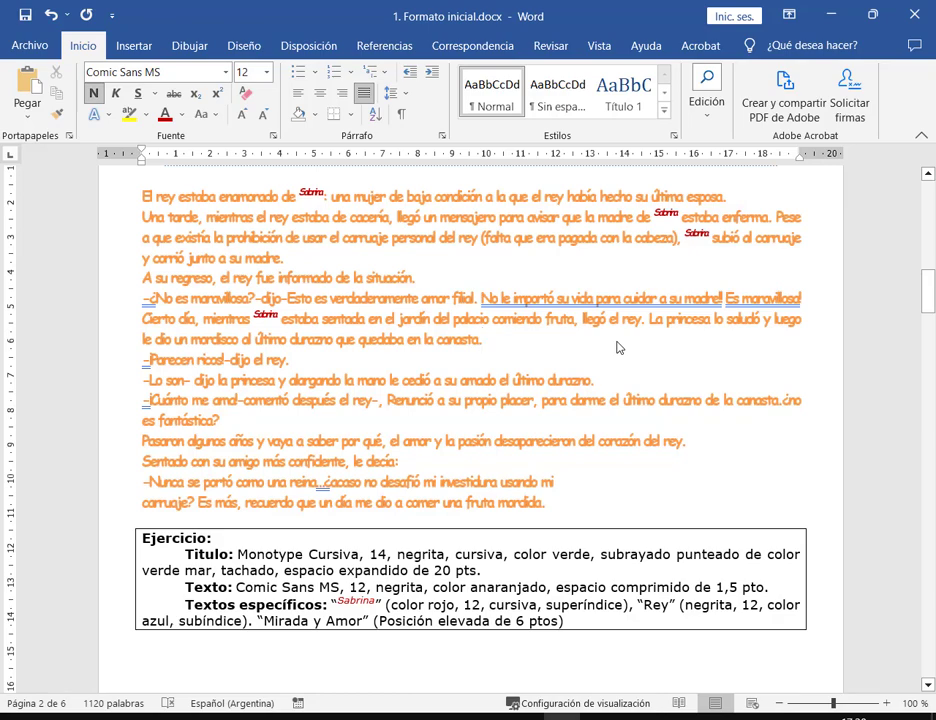
pyautogui.moveTo(320, 194); pyautogui.dragTo(302, 194)
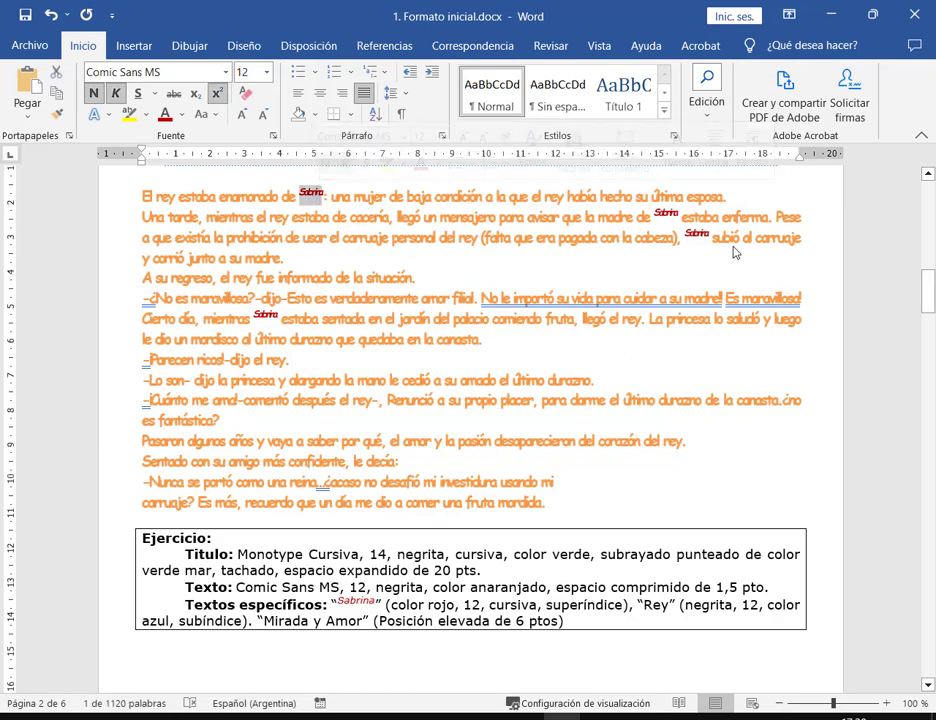
pyautogui.moveTo(681, 213); pyautogui.dragTo(703, 245)
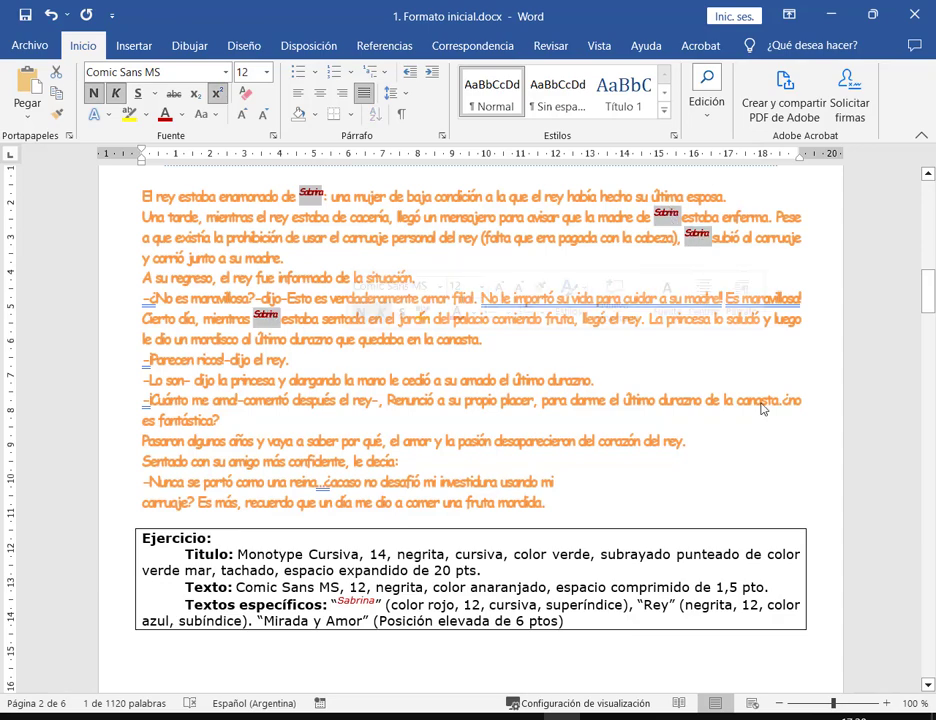
pyautogui.click(726, 401)
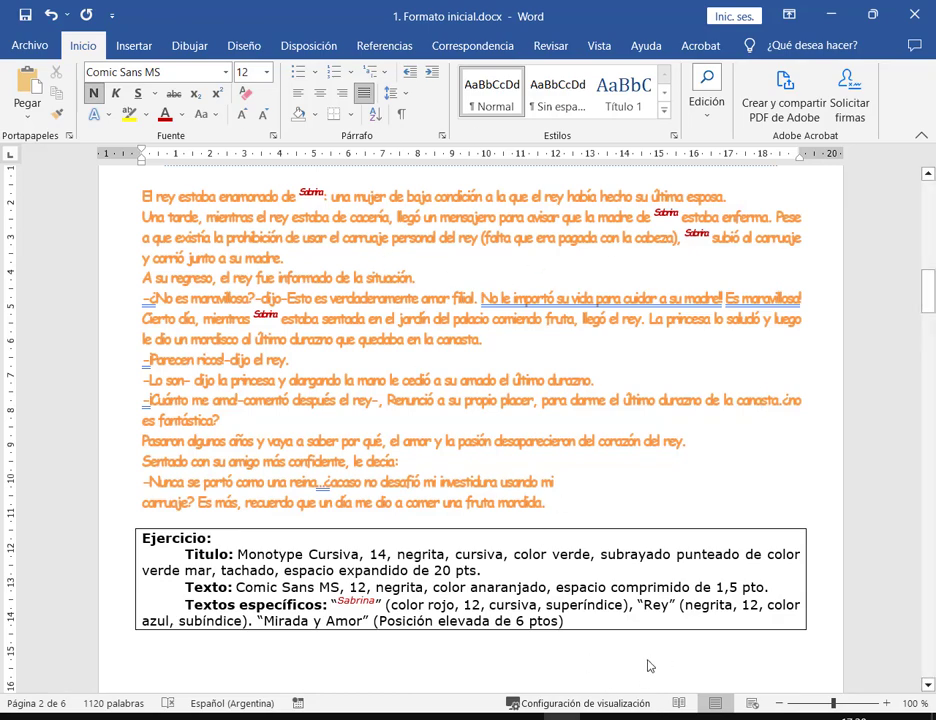
# From the start of the Texto II body, reopen the Replace dialog and set both the search and replacement text to "rey"
pyautogui.doubleClick(656, 605)
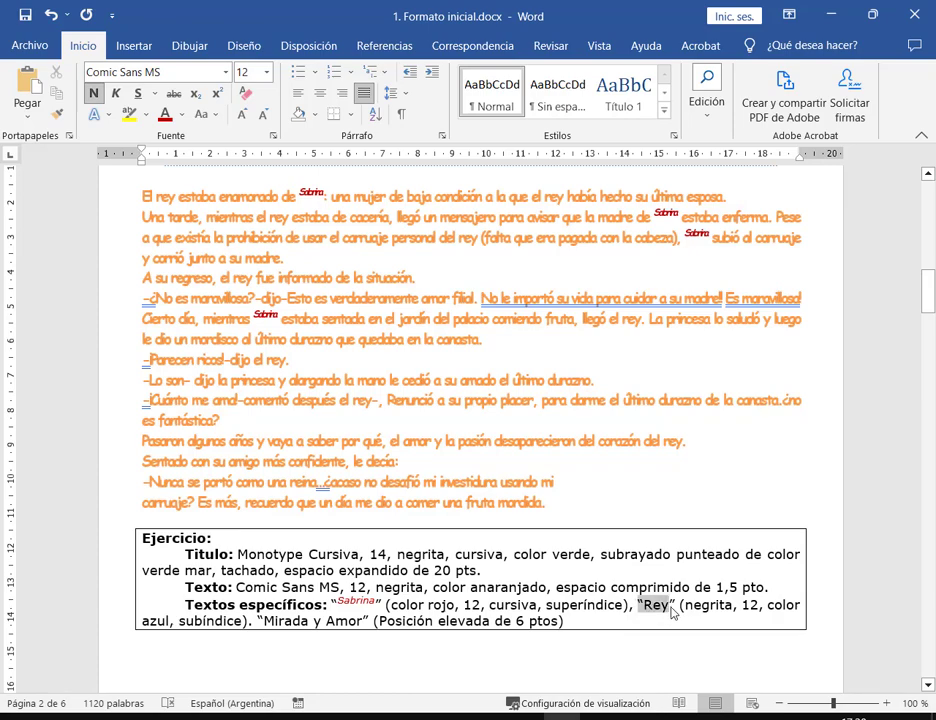
pyautogui.click(672, 612)
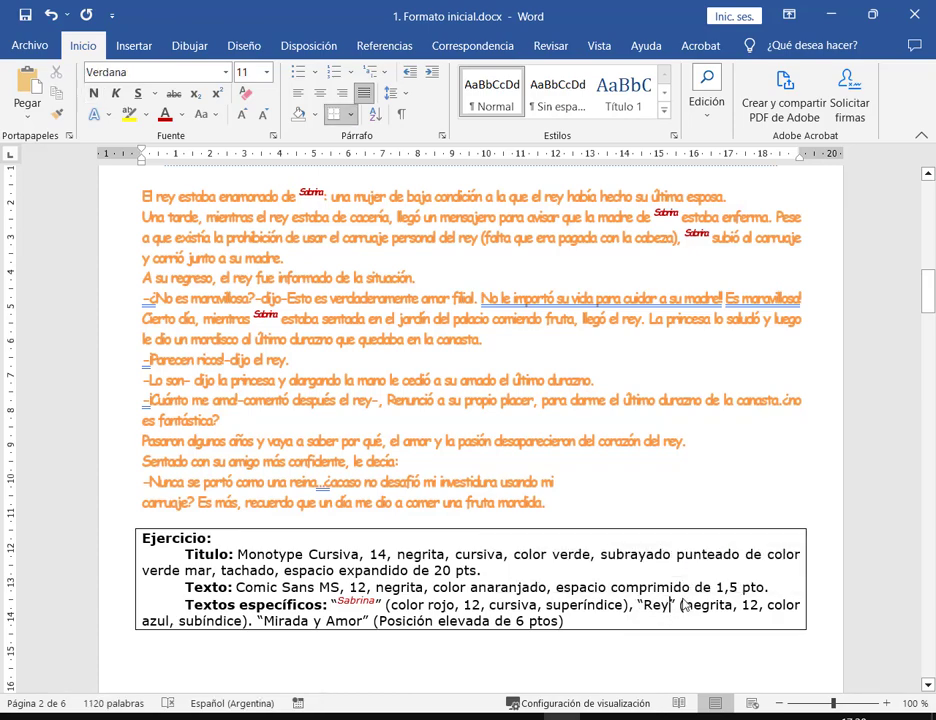
pyautogui.click(145, 199)
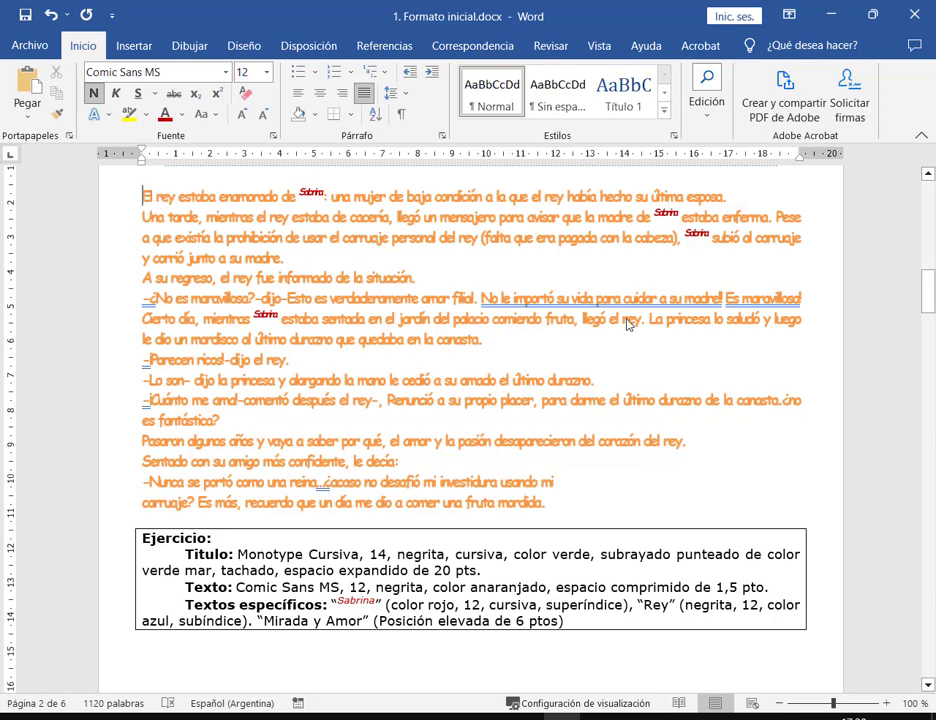
pyautogui.click(714, 92)
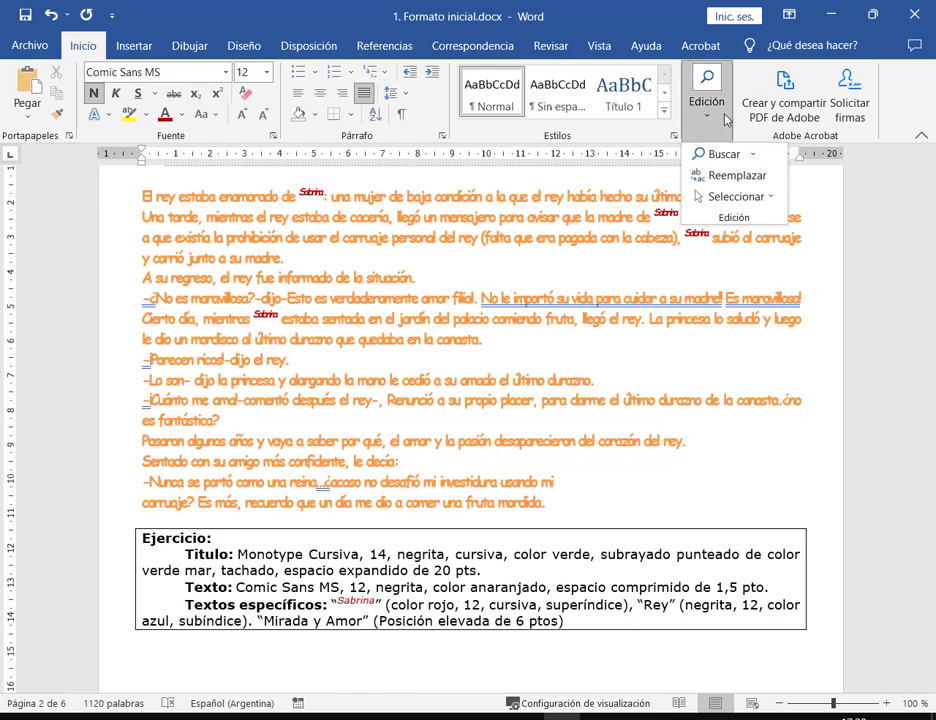
pyautogui.click(728, 176)
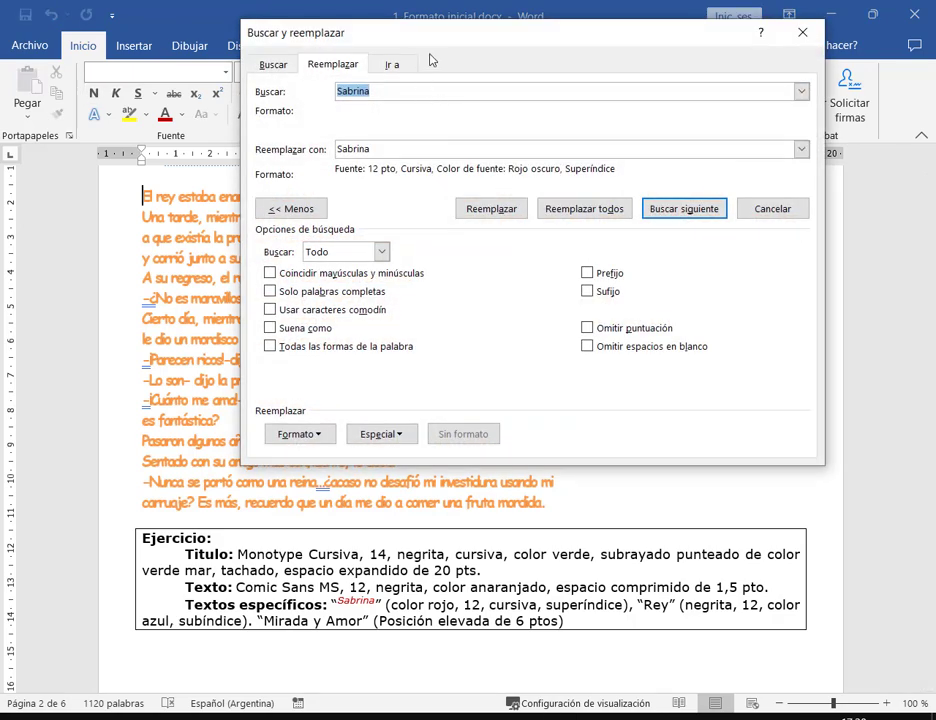
pyautogui.moveTo(327, 31); pyautogui.dragTo(385, 19)
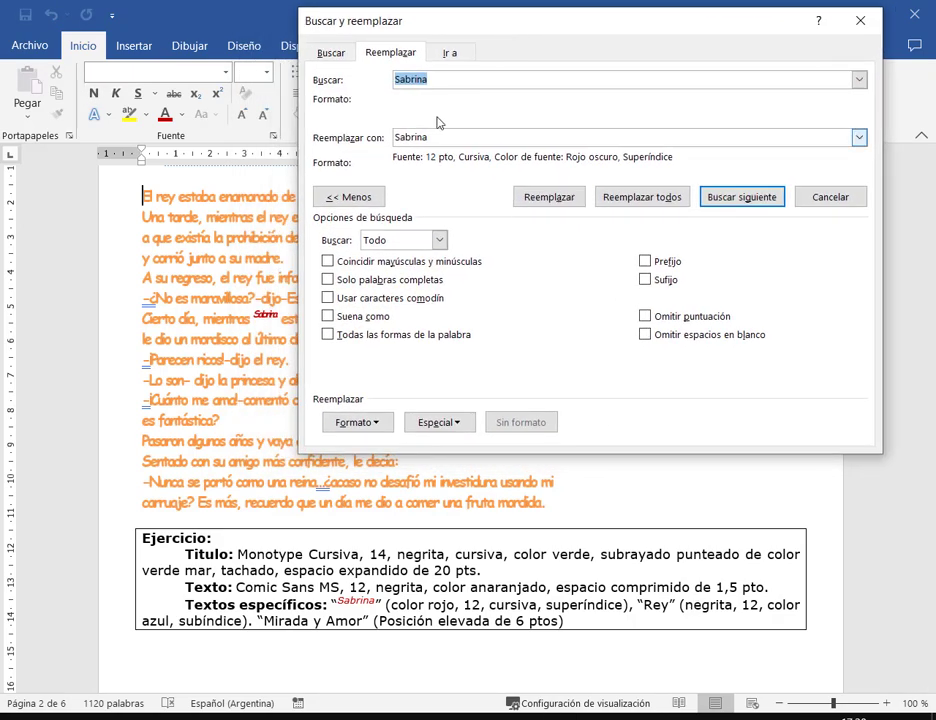
pyautogui.write('rey')
pyautogui.press('Tab')
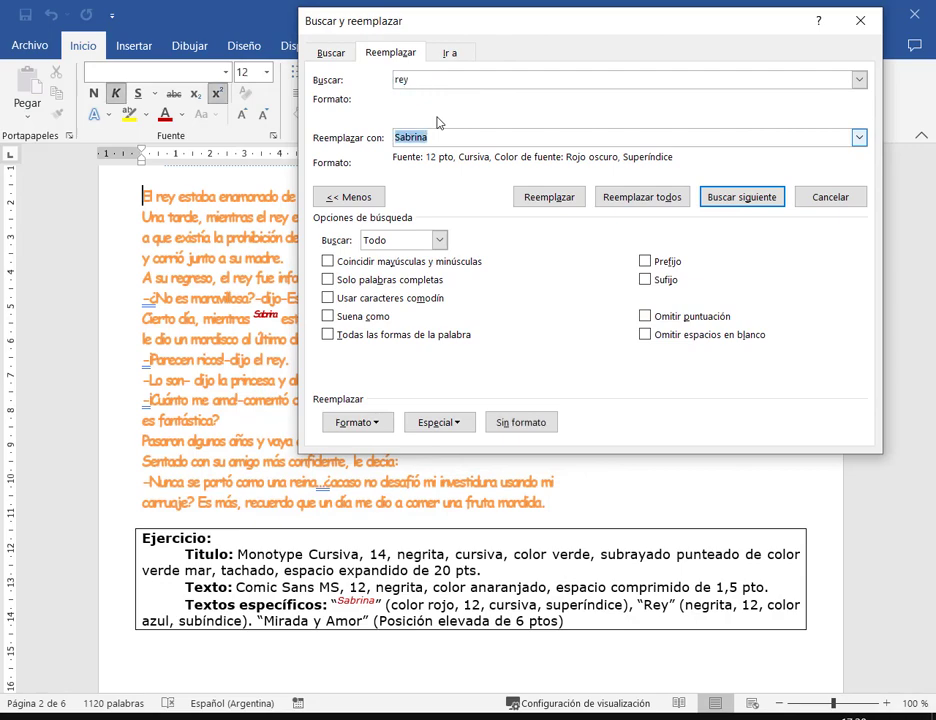
pyautogui.write('rey')
# Clear the leftover font formatting from the replacement text "rey", keeping the search and replacement words unchanged
pyautogui.click(400, 76)
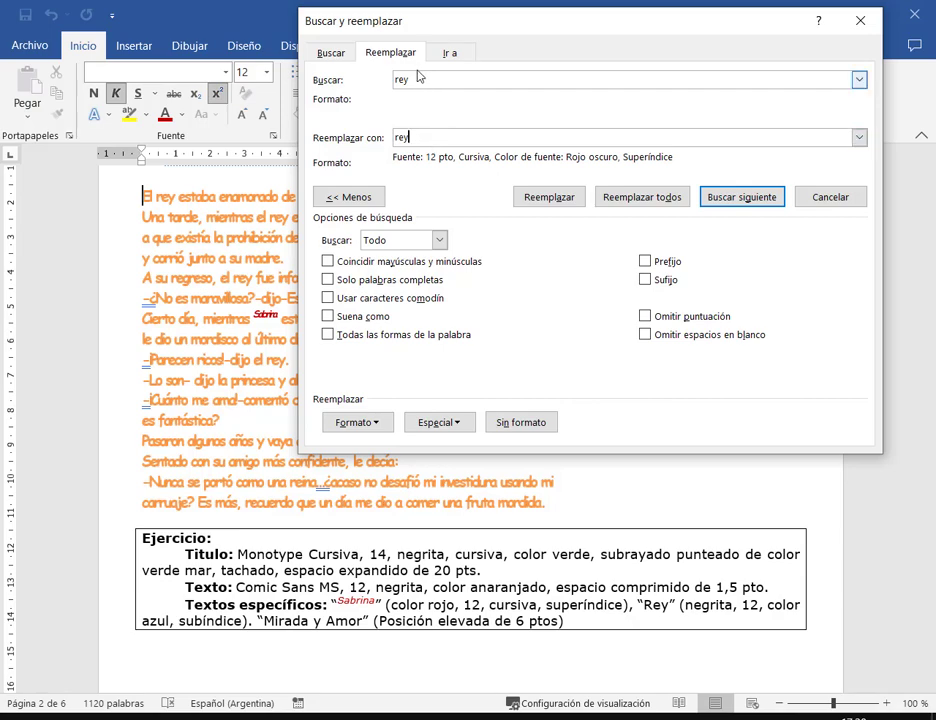
pyautogui.doubleClick(401, 79)
pyautogui.doubleClick(410, 139)
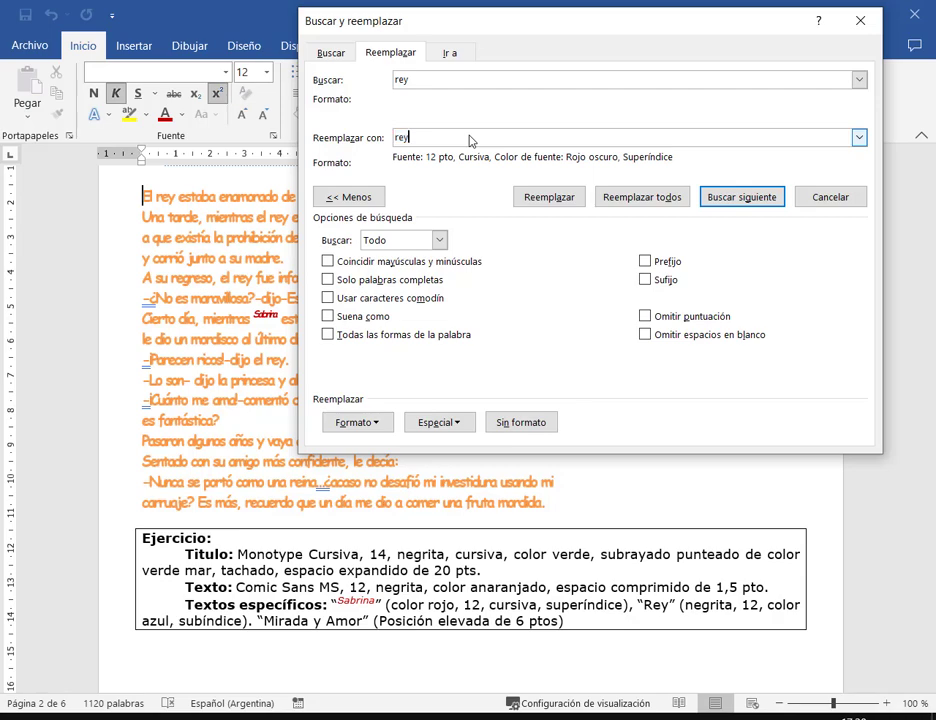
pyautogui.click(420, 80)
pyautogui.press('Tab')
pyautogui.click(390, 82)
pyautogui.click(418, 139)
pyautogui.click(397, 83)
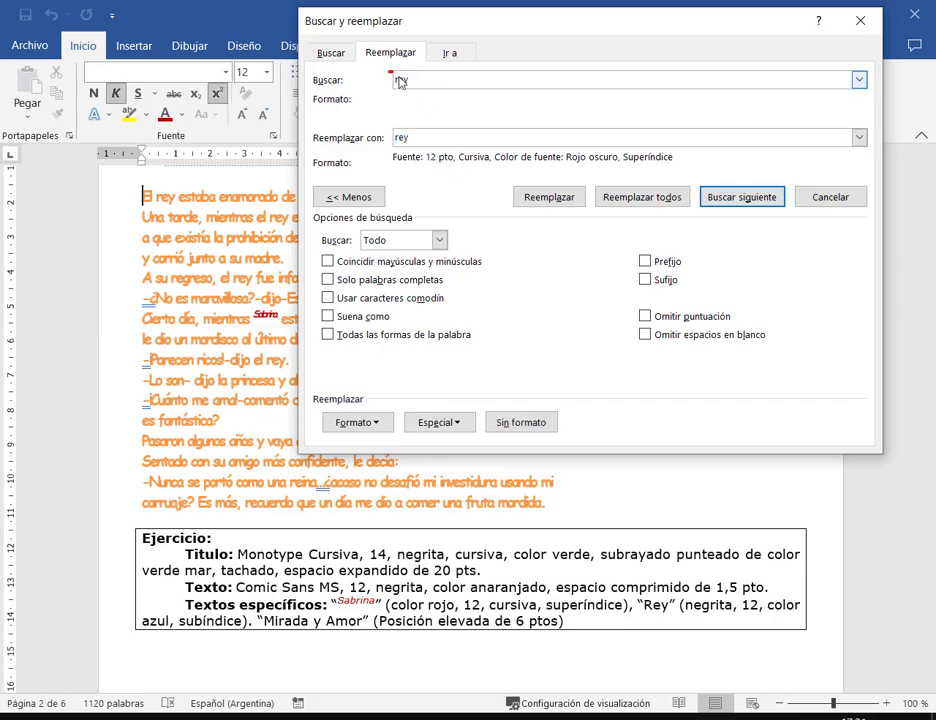
pyautogui.click(405, 145)
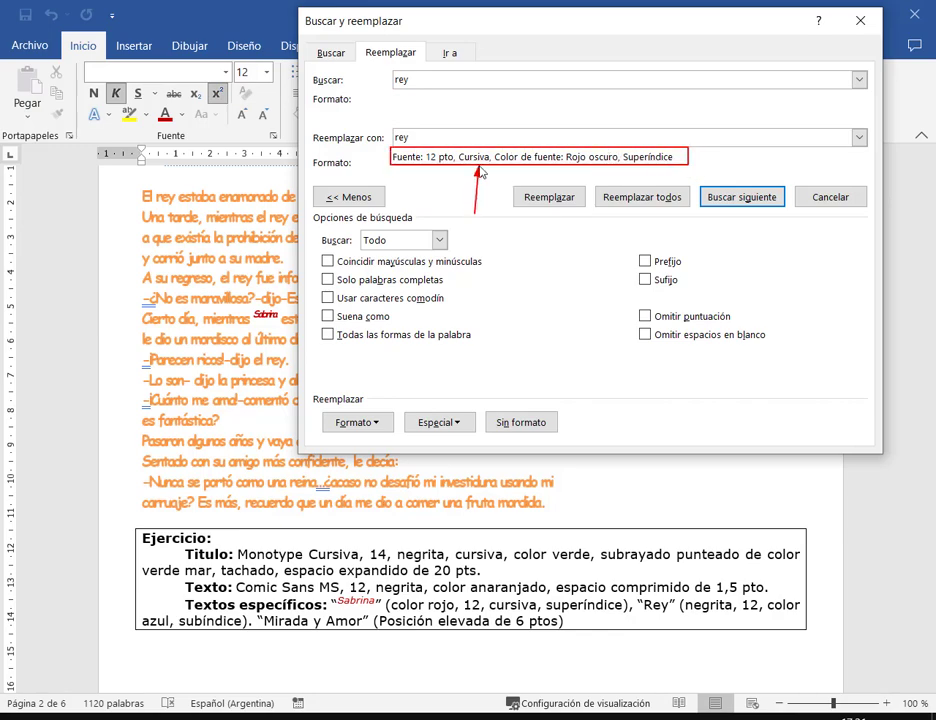
pyautogui.doubleClick(404, 139)
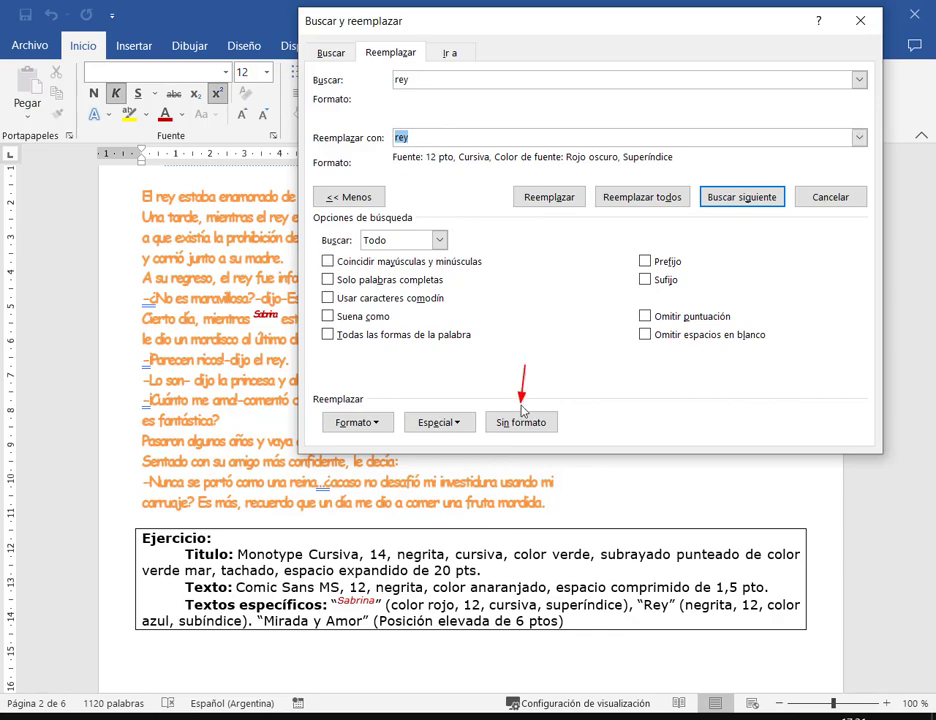
pyautogui.click(547, 424)
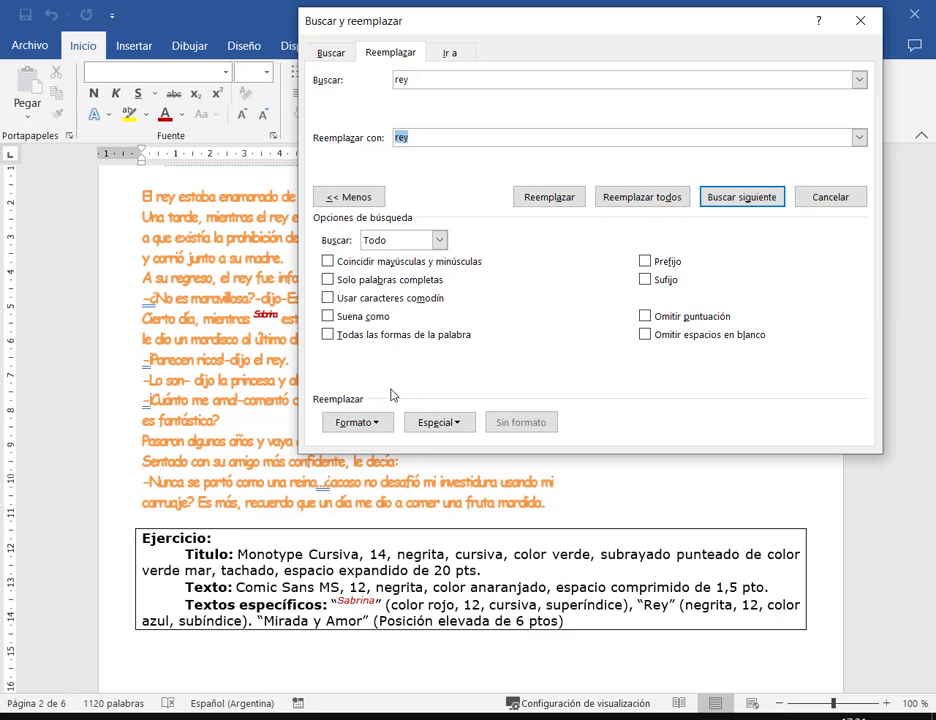
# Set the font format of the replacement text "rey" to Negrita, size 12, standard blue colour and Subíndice
pyautogui.click(376, 424)
pyautogui.click(355, 445)
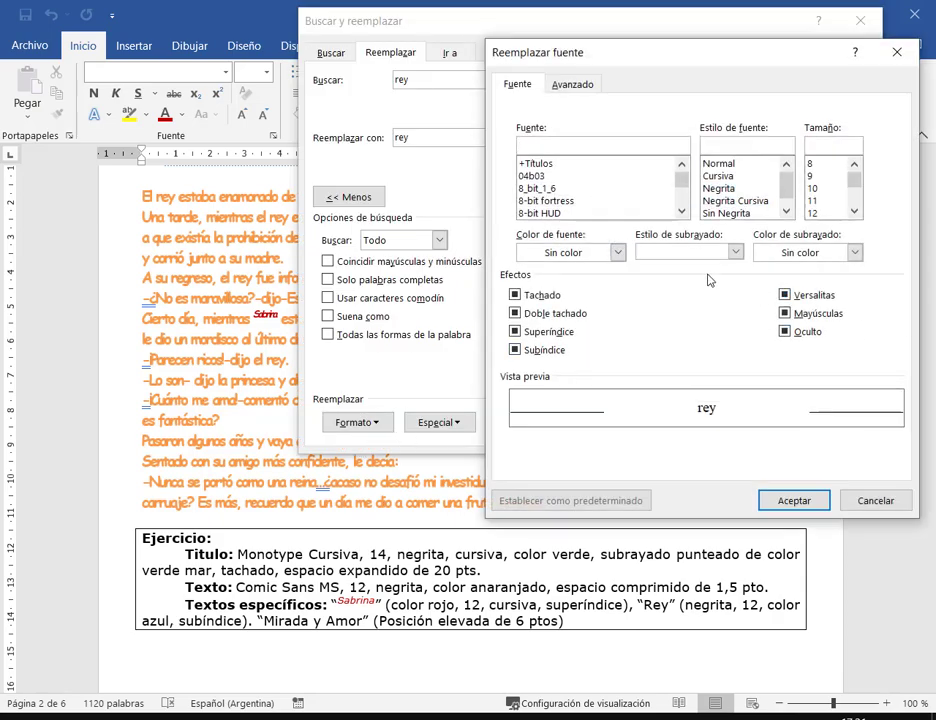
pyautogui.click(720, 188)
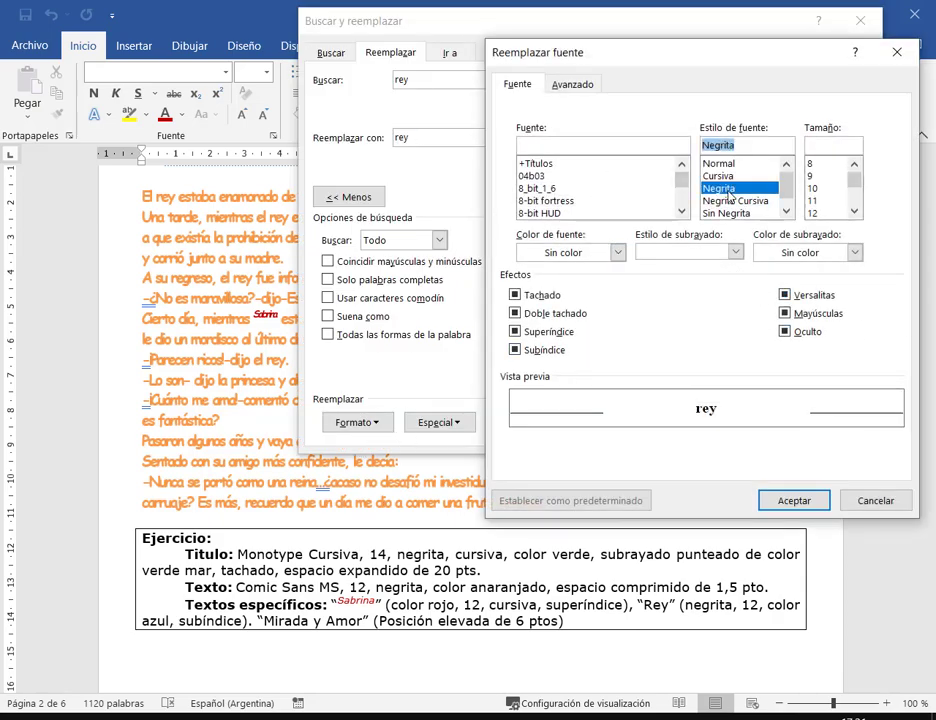
pyautogui.click(812, 213)
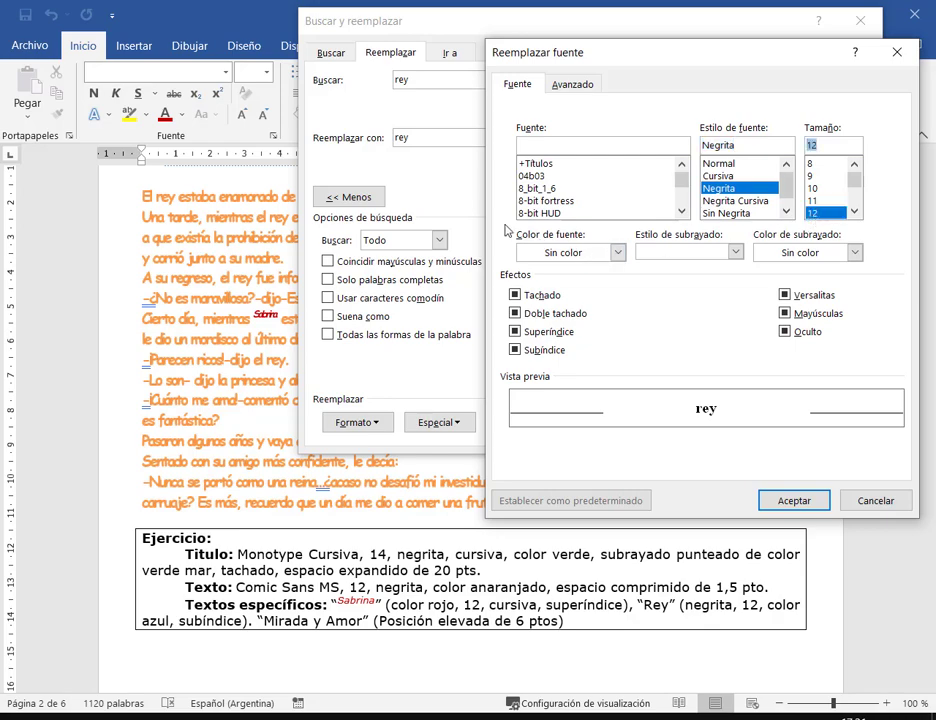
pyautogui.click(618, 252)
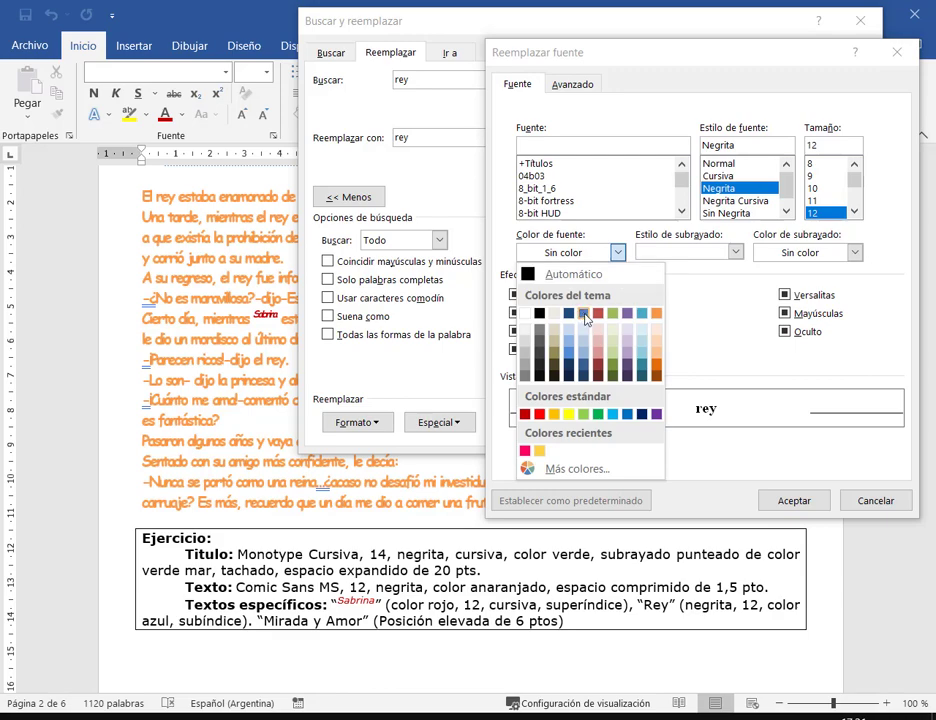
pyautogui.click(627, 414)
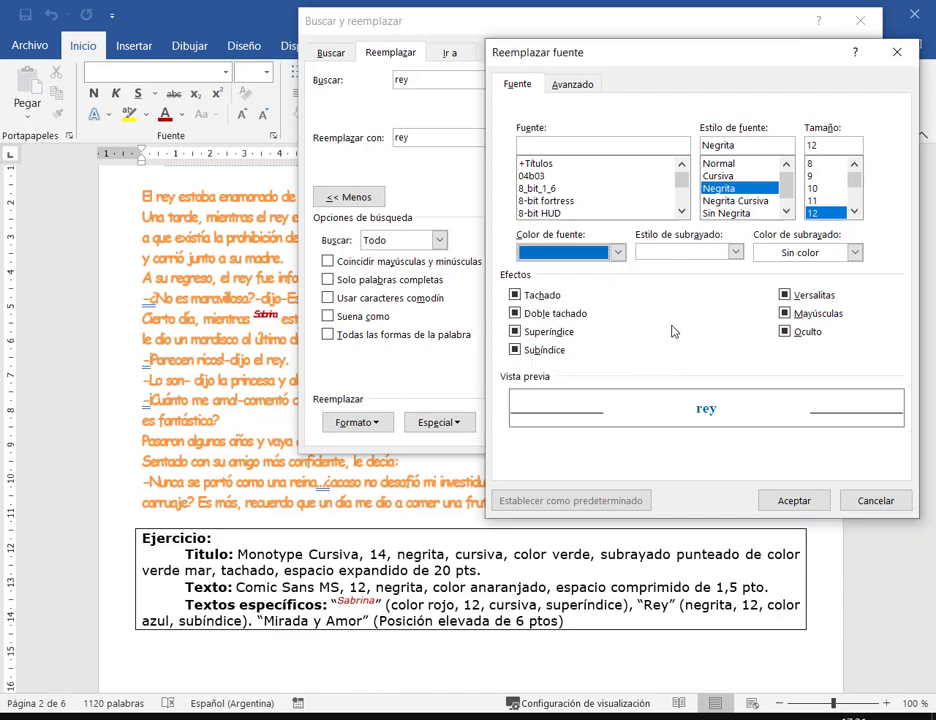
pyautogui.click(541, 350)
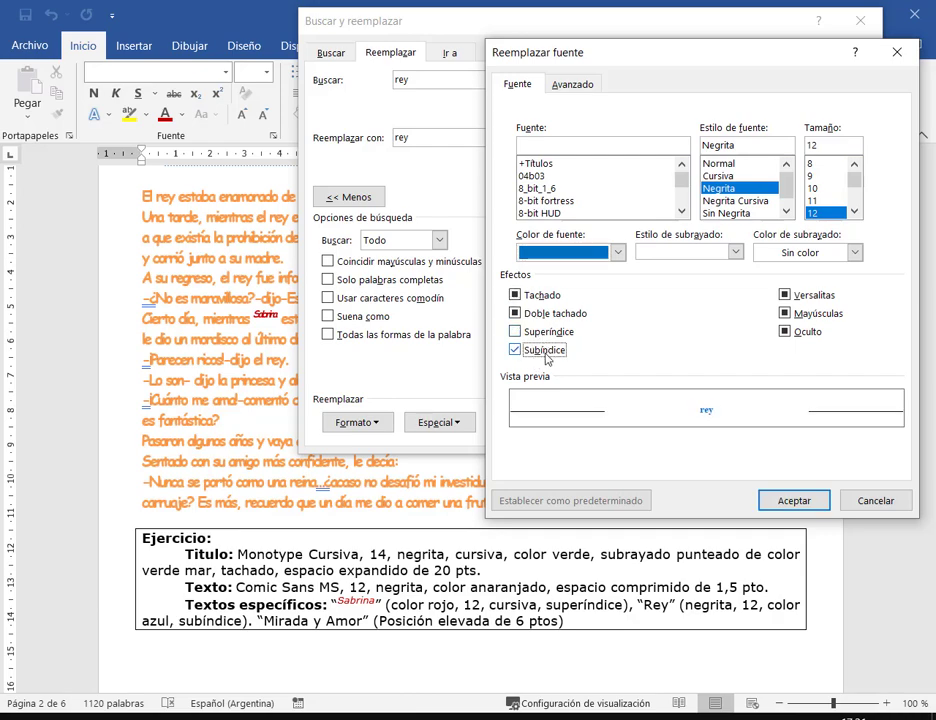
pyautogui.click(788, 501)
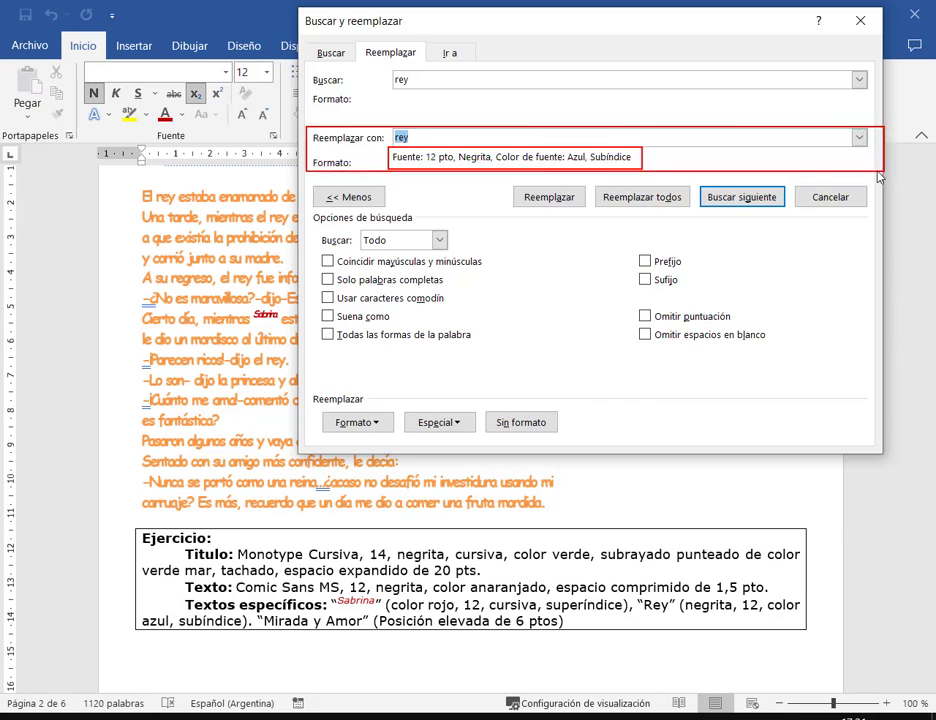
# Apply the formatted replacement to every "rey" in the document, close the Replace dialog and return to the end of the Texto II body
pyautogui.click(638, 197)
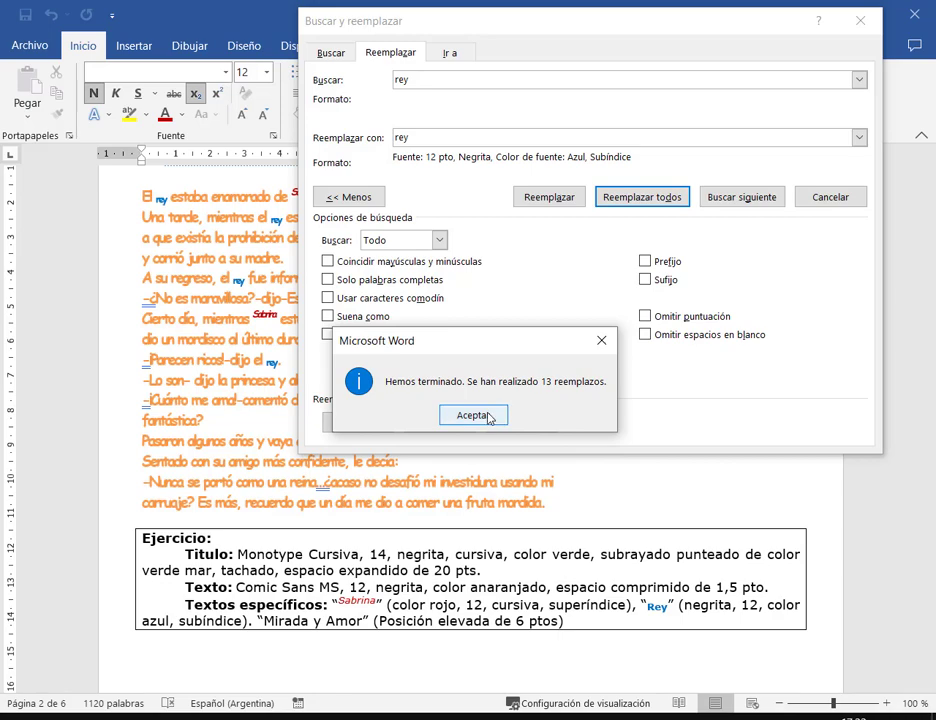
pyautogui.click(474, 415)
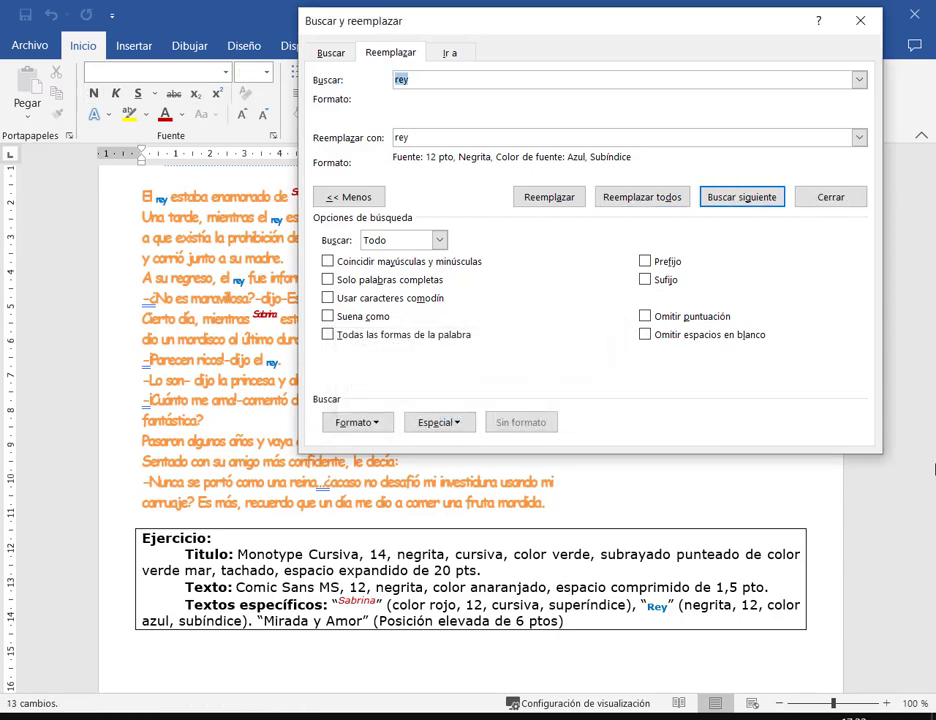
pyautogui.click(860, 20)
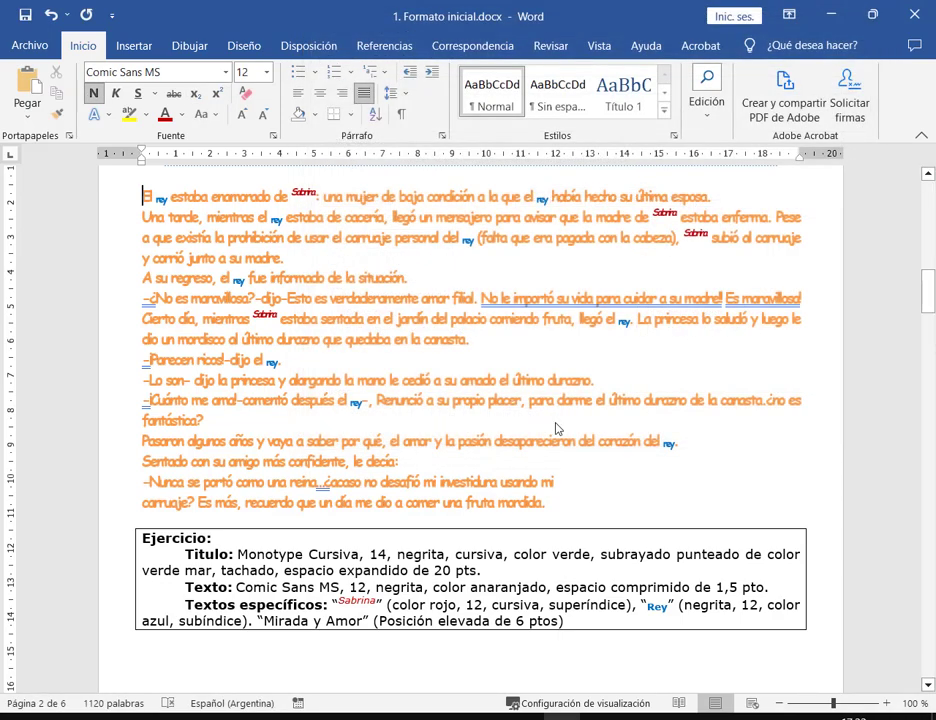
pyautogui.click(564, 521)
# Check the Google Meet call's chat messages beside the document, and return to the document at full window size
pyautogui.moveTo(228, 716)
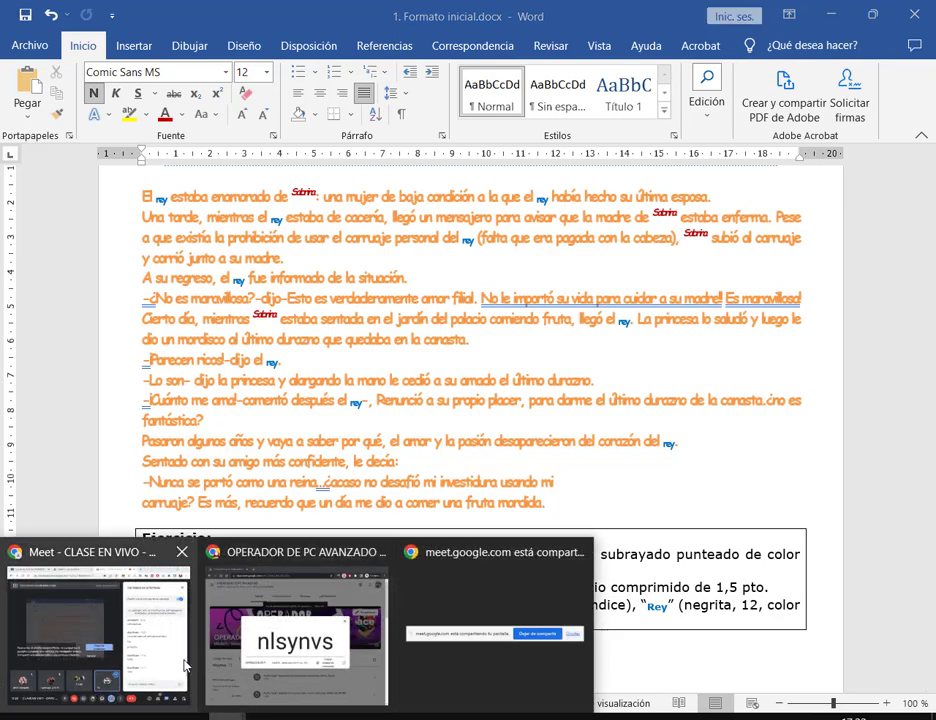
pyautogui.click(184, 667)
pyautogui.hotkey('alt', 'Tab')
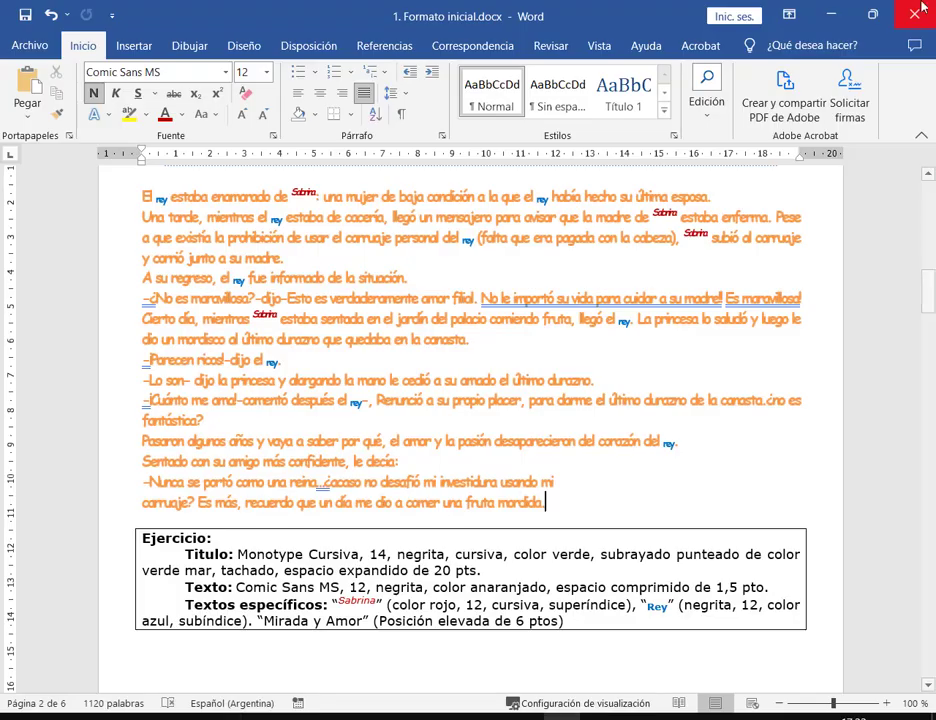
pyautogui.click(873, 15)
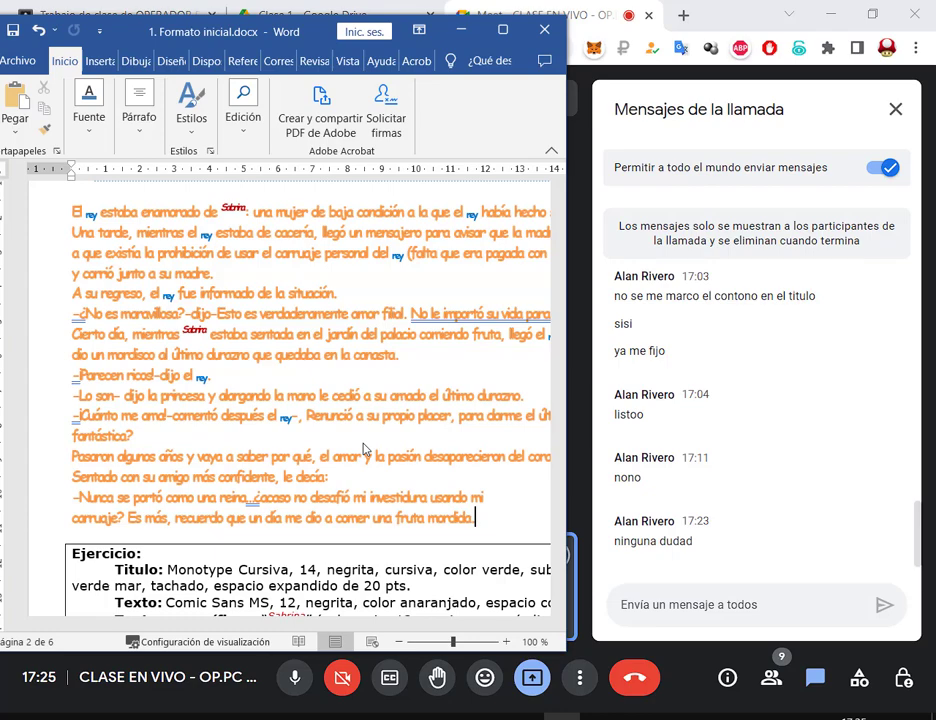
pyautogui.click(502, 29)
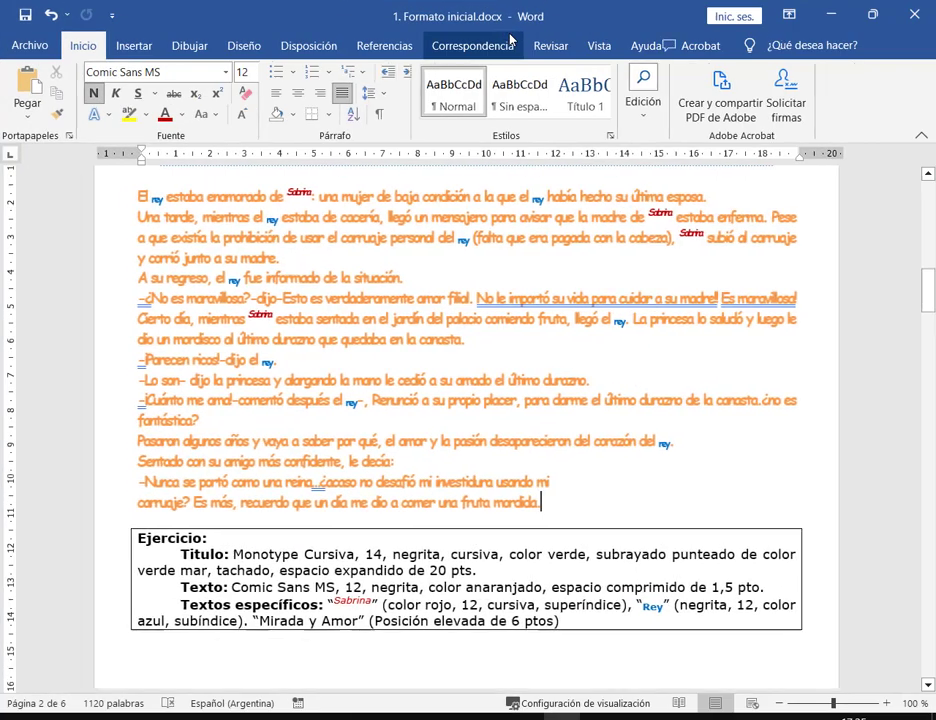
# Save the document and reopen the Replace dialog from the start of the Texto II title
pyautogui.click(25, 20)
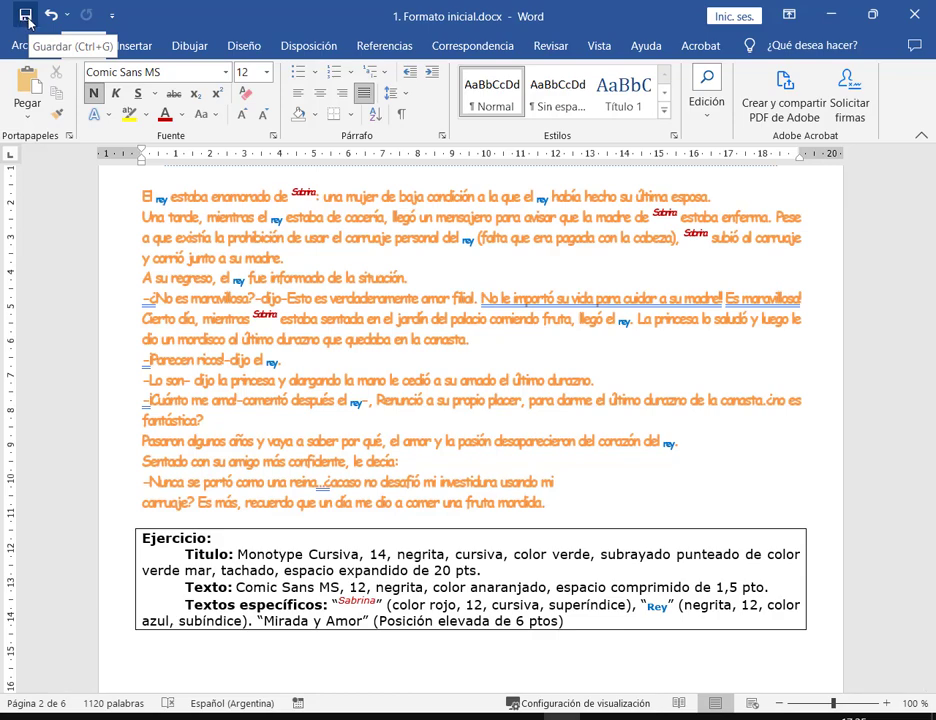
pyautogui.scroll(-3, 783, 367)
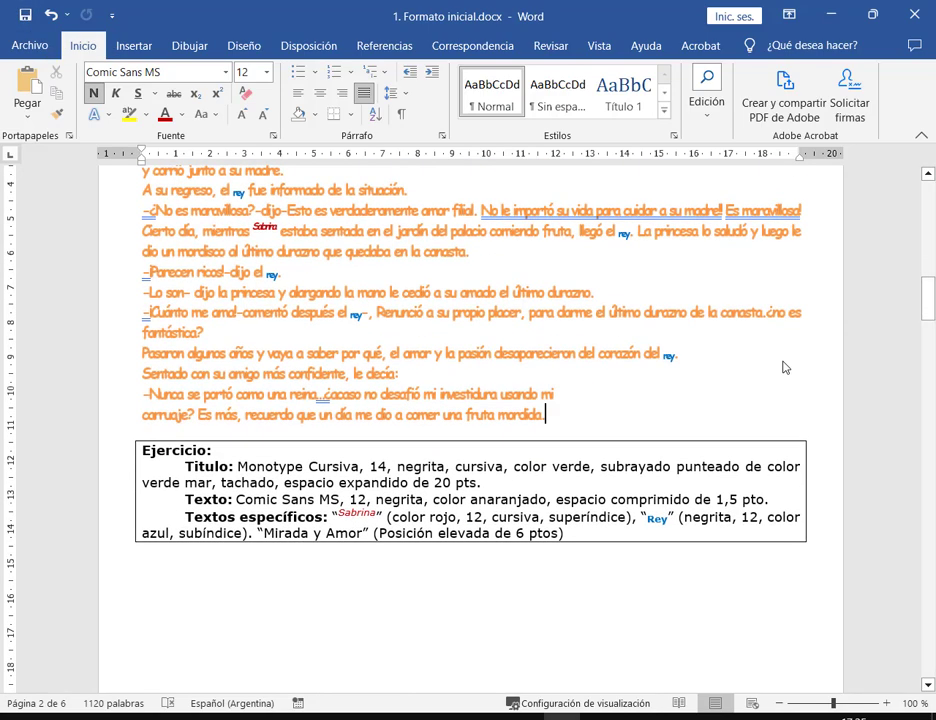
pyautogui.scroll(4, 783, 367)
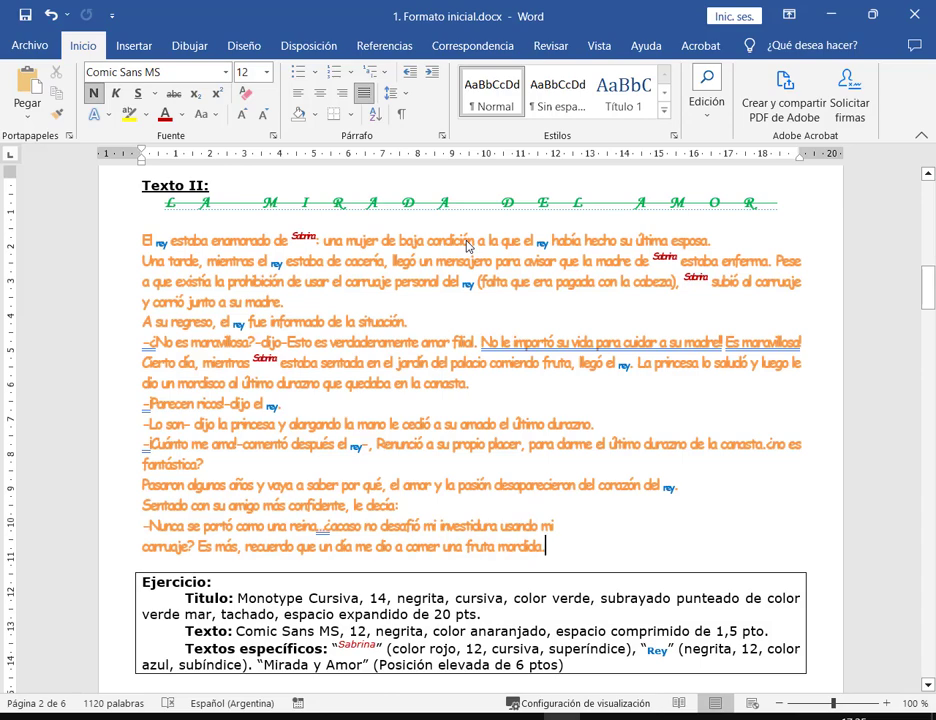
pyautogui.click(168, 203)
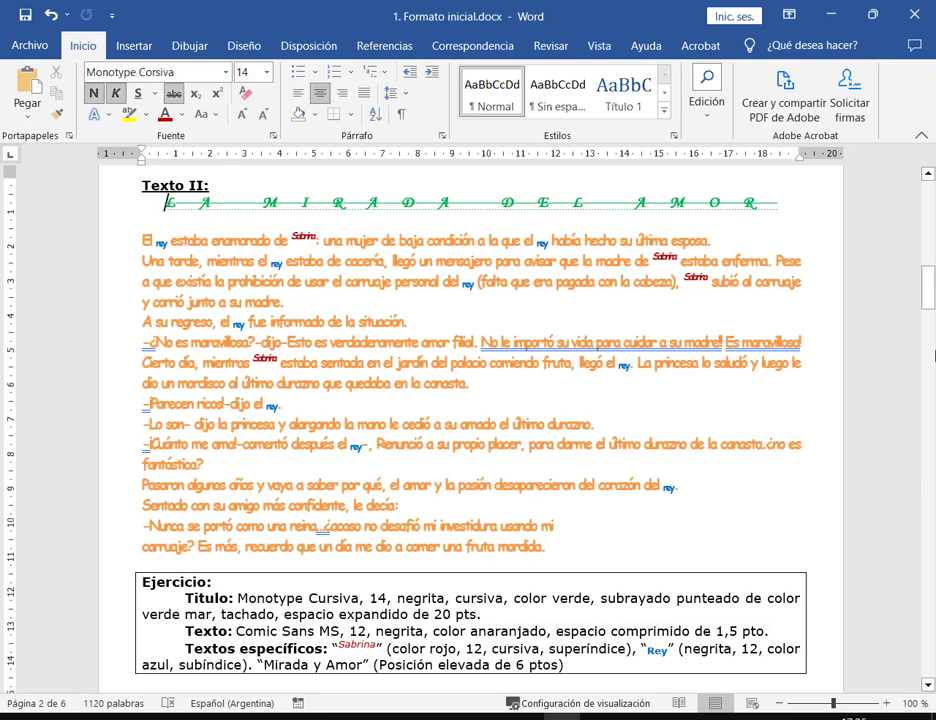
pyautogui.click(708, 100)
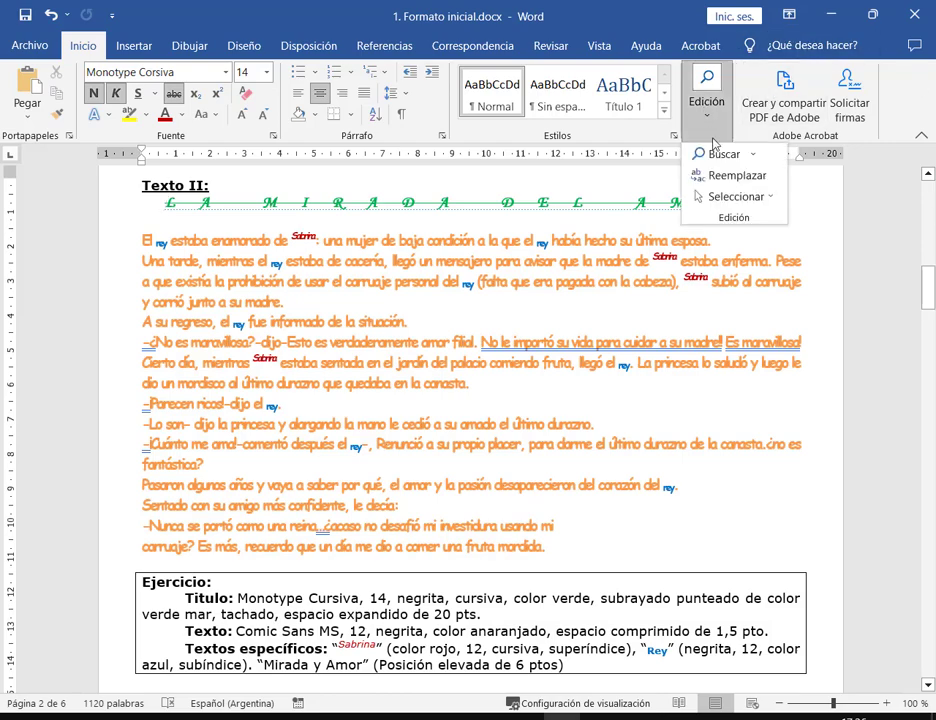
pyautogui.click(737, 178)
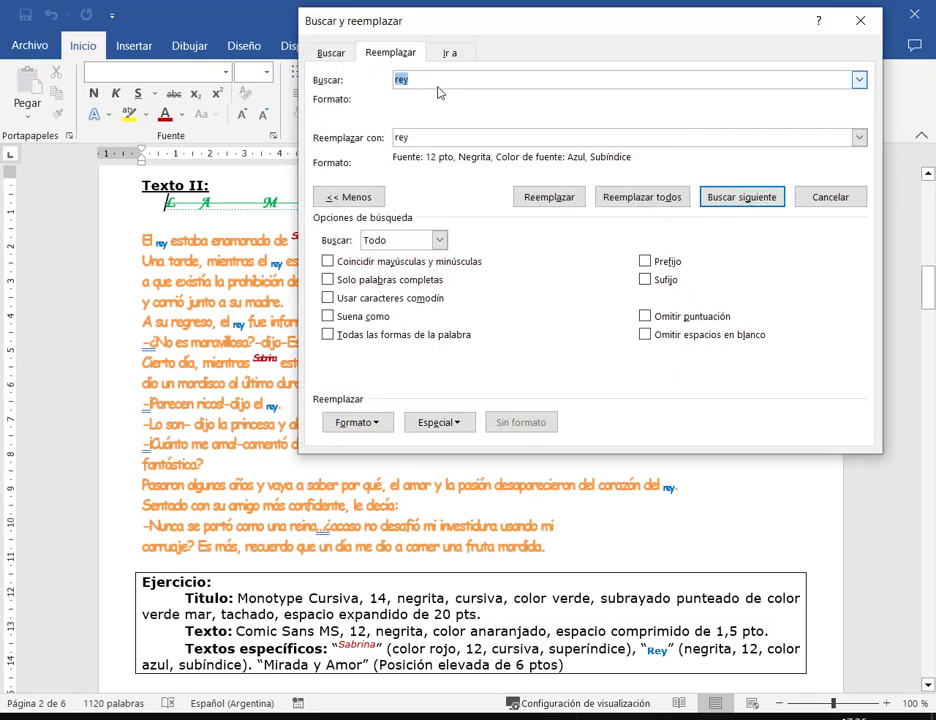
# Set both the search text and the replacement text to "mirada"
pyautogui.write('mirada')
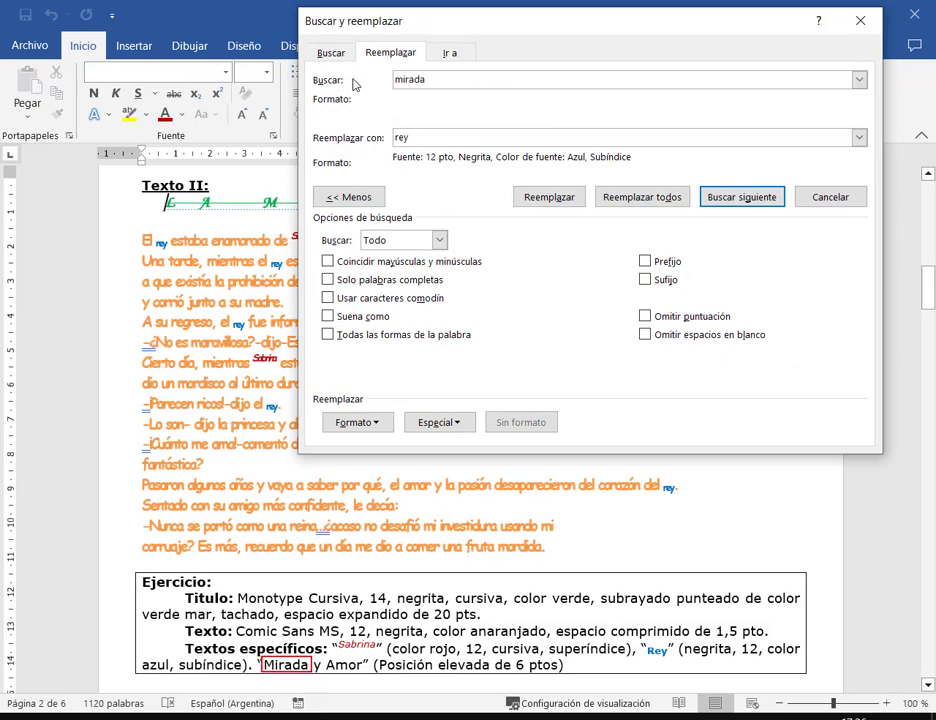
pyautogui.moveTo(320, 251)
pyautogui.mouseDown()
pyautogui.moveTo(494, 272)
pyautogui.moveTo(492, 260)
pyautogui.mouseUp()
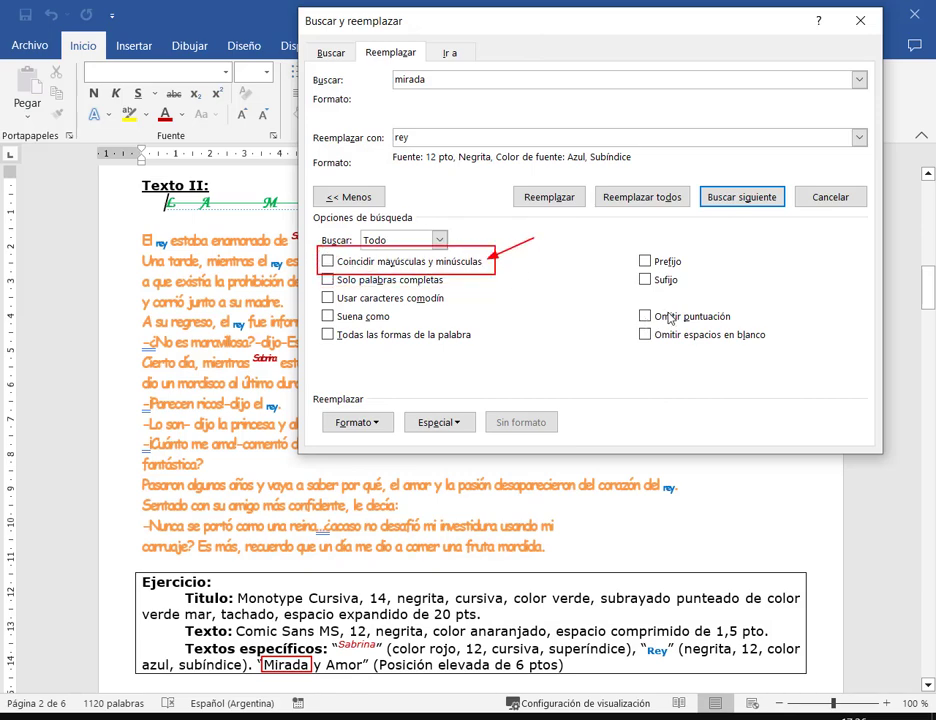
pyautogui.press('Escape')
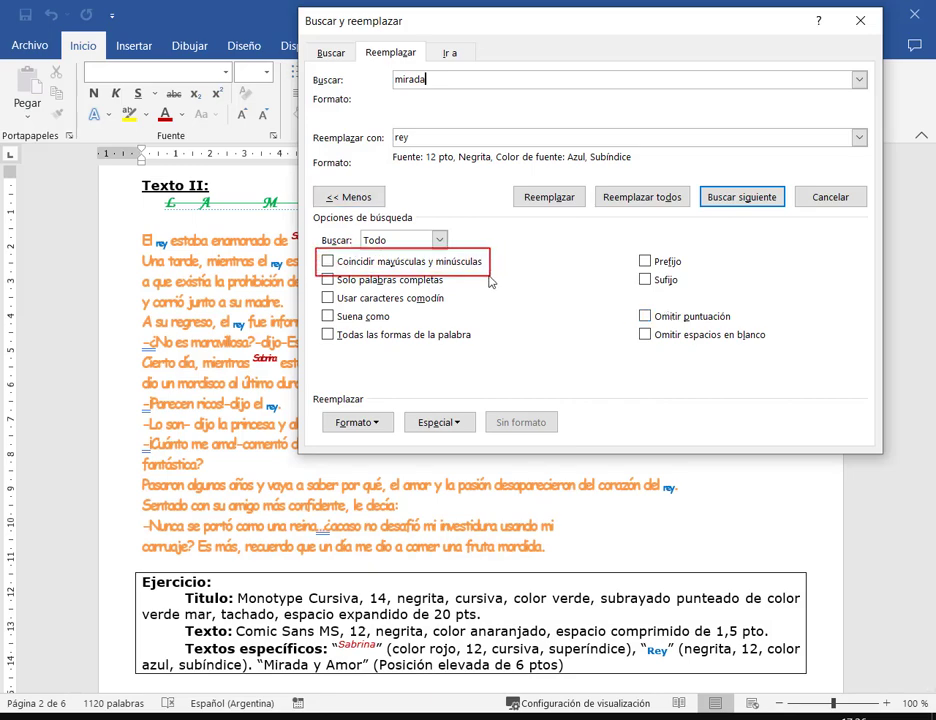
pyautogui.click(408, 141)
pyautogui.press('BackSpace')
pyautogui.press('BackSpace')
pyautogui.press('BackSpace')
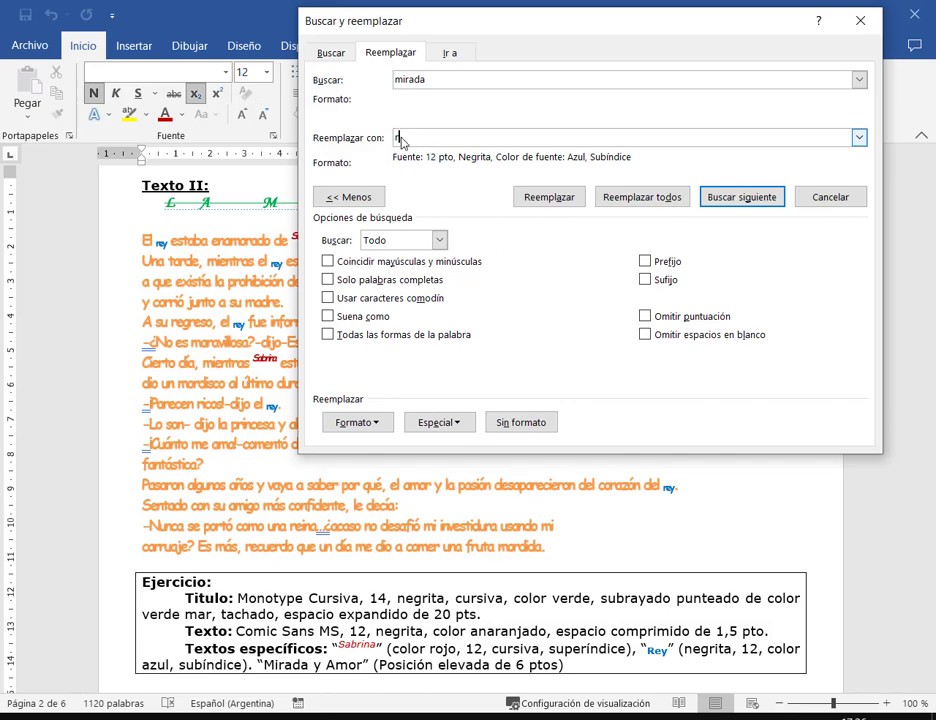
pyautogui.write('mirada')
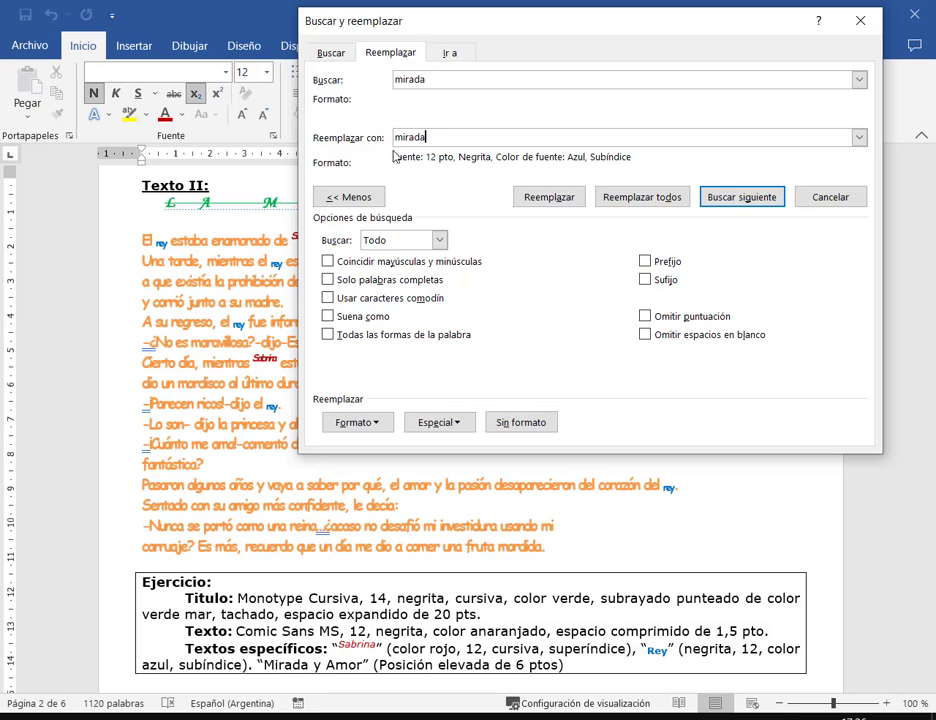
# Clear the leftover font formatting from the replacement text "mirada"
pyautogui.moveTo(390, 148); pyautogui.dragTo(665, 168)
pyautogui.moveTo(450, 201); pyautogui.dragTo(461, 170)
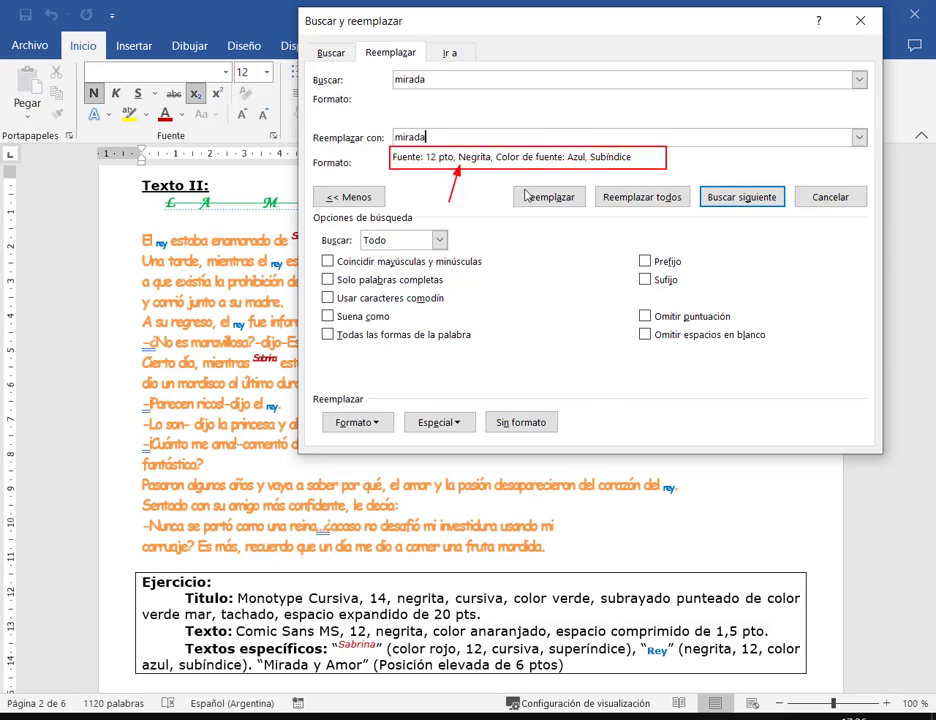
pyautogui.press('Escape')
pyautogui.click(373, 141)
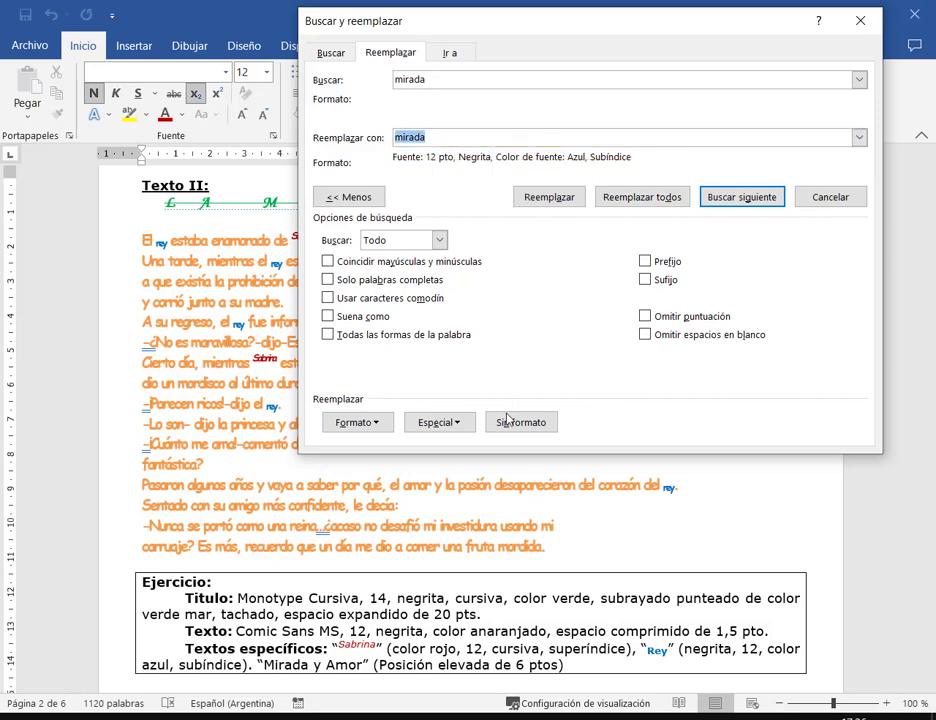
pyautogui.moveTo(484, 407); pyautogui.dragTo(576, 439)
pyautogui.moveTo(551, 352); pyautogui.dragTo(531, 403)
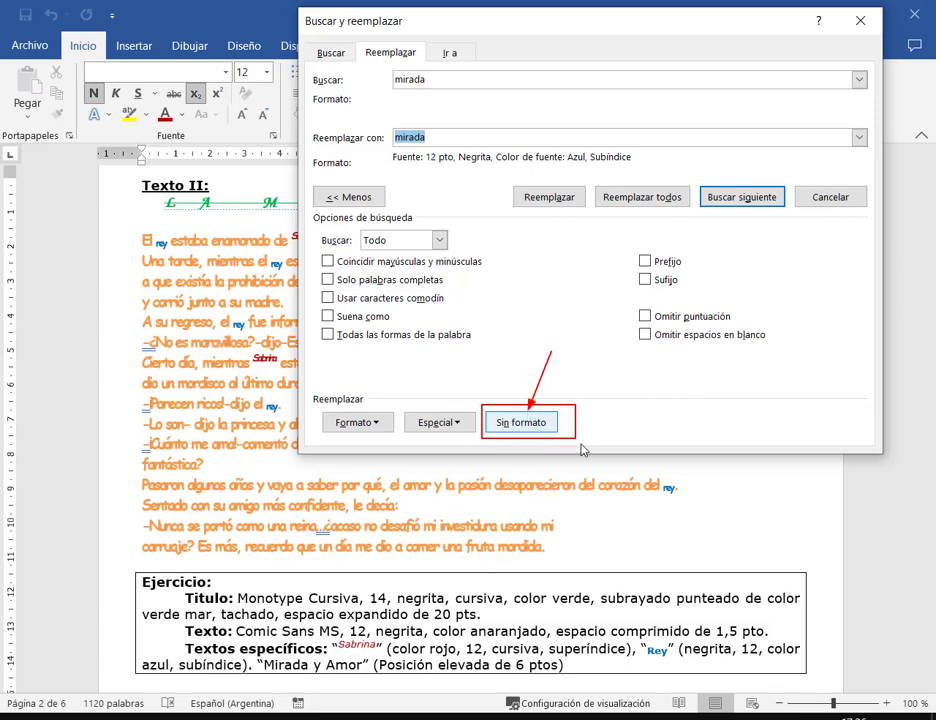
pyautogui.press('Escape')
pyautogui.click(548, 425)
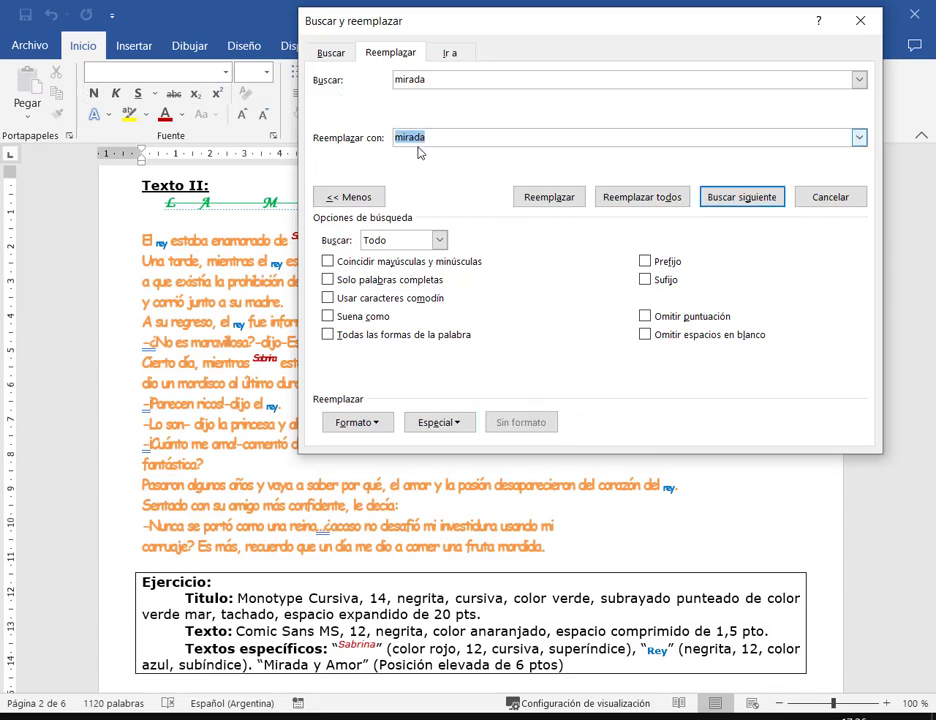
# Set the replacement font's position to Elevada by 6 pto and replace every "mirada" in the document
pyautogui.click(381, 428)
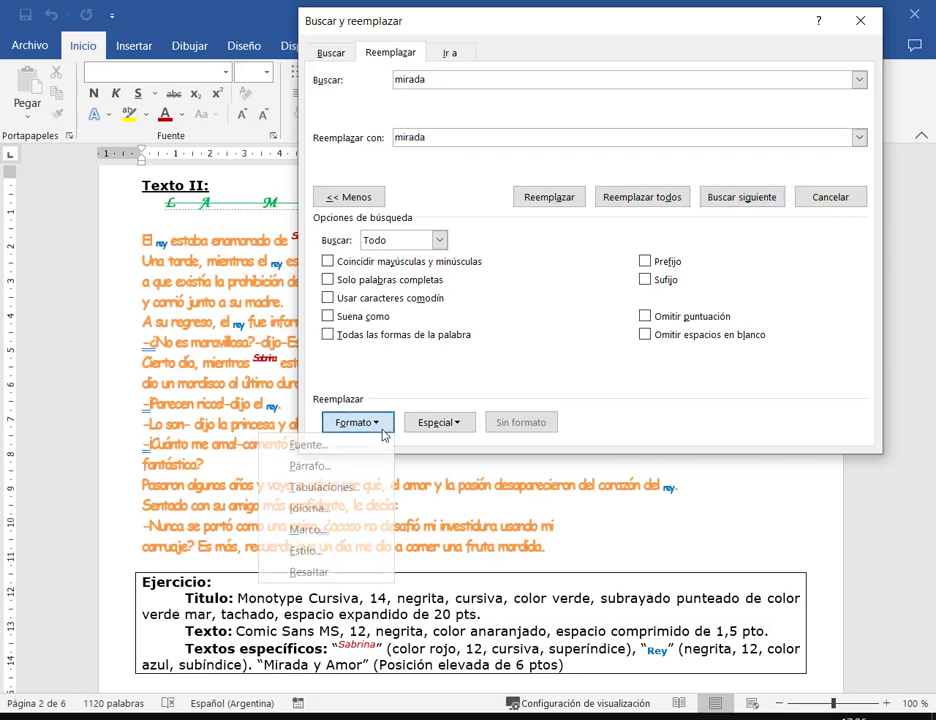
pyautogui.click(306, 446)
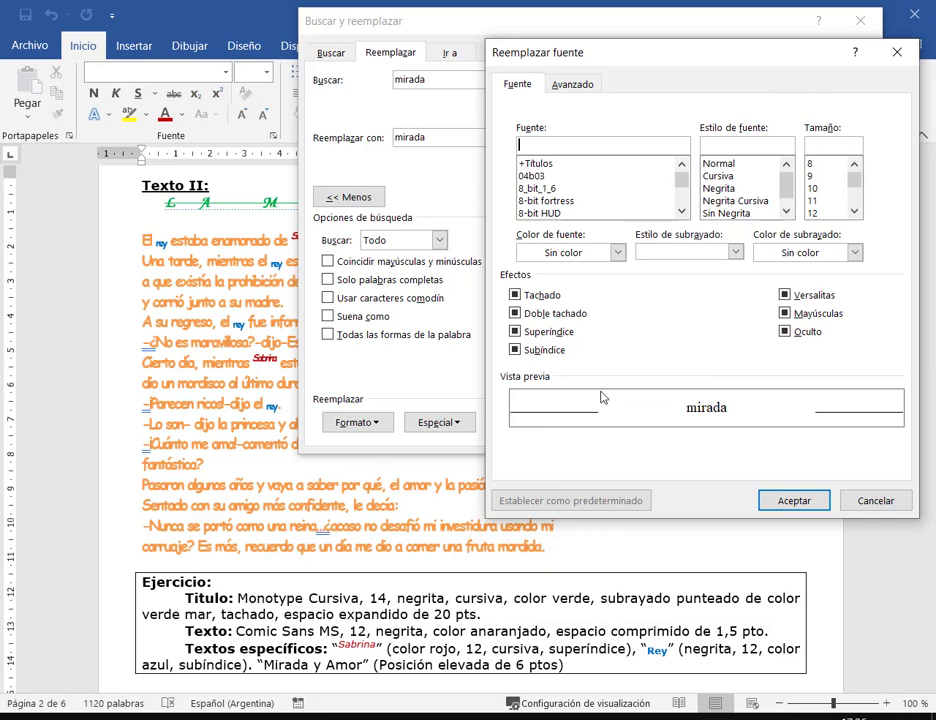
pyautogui.moveTo(376, 656); pyautogui.dragTo(576, 687)
pyautogui.moveTo(543, 72); pyautogui.dragTo(620, 103)
pyautogui.moveTo(638, 62); pyautogui.dragTo(602, 78)
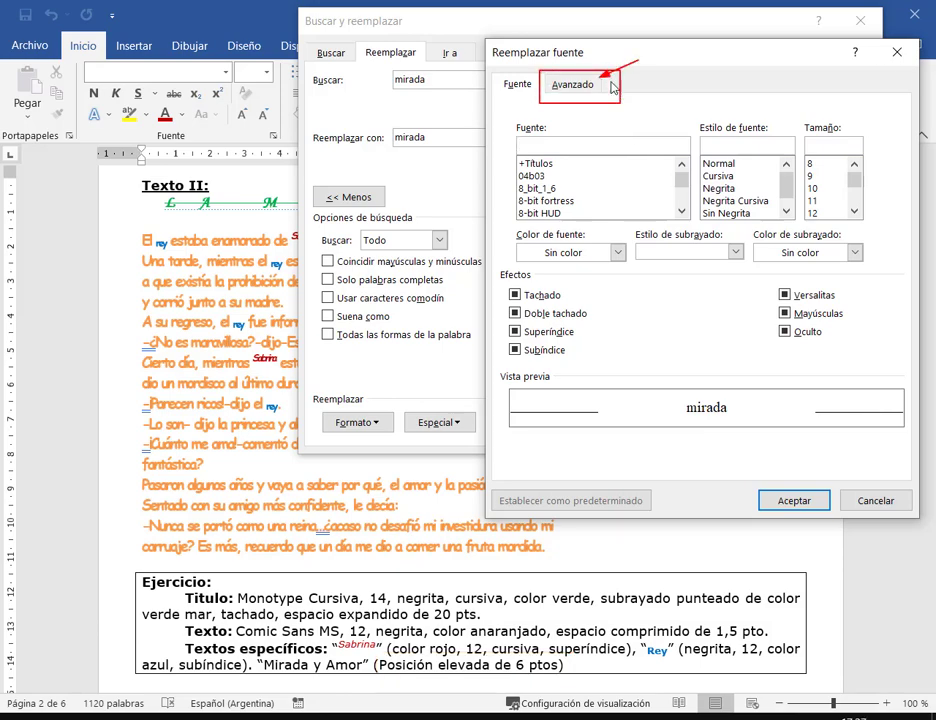
pyautogui.click(590, 86)
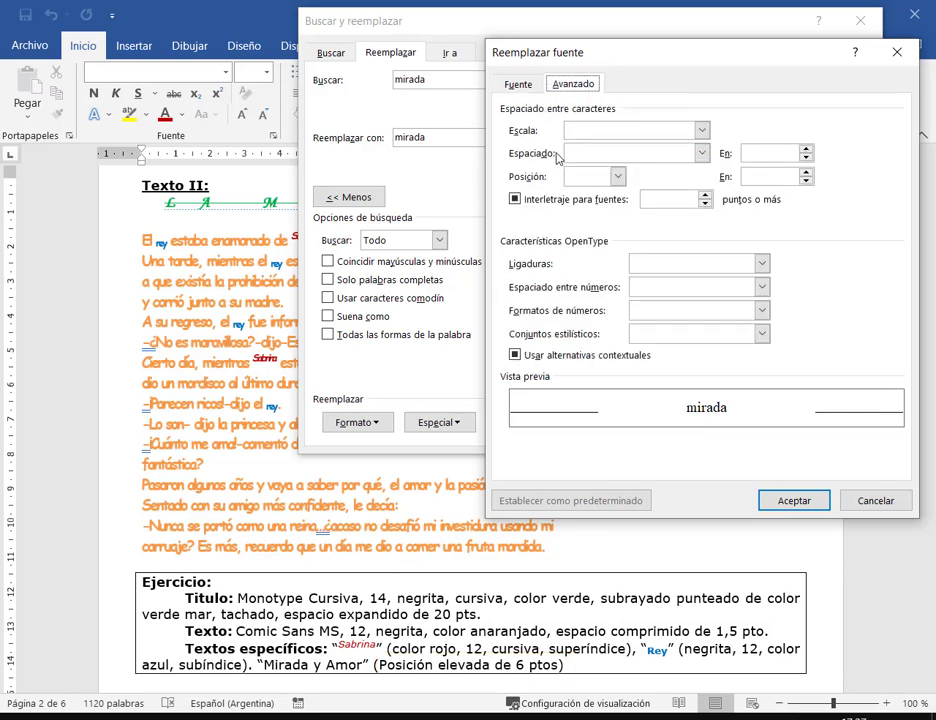
pyautogui.moveTo(502, 163); pyautogui.dragTo(632, 193)
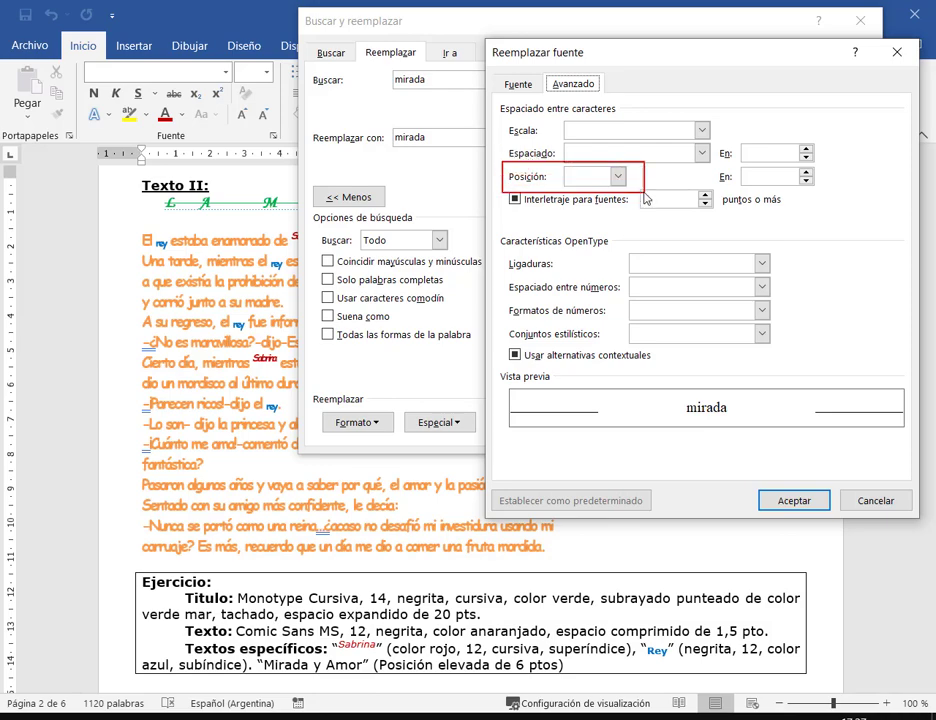
pyautogui.click(617, 177)
pyautogui.click(597, 206)
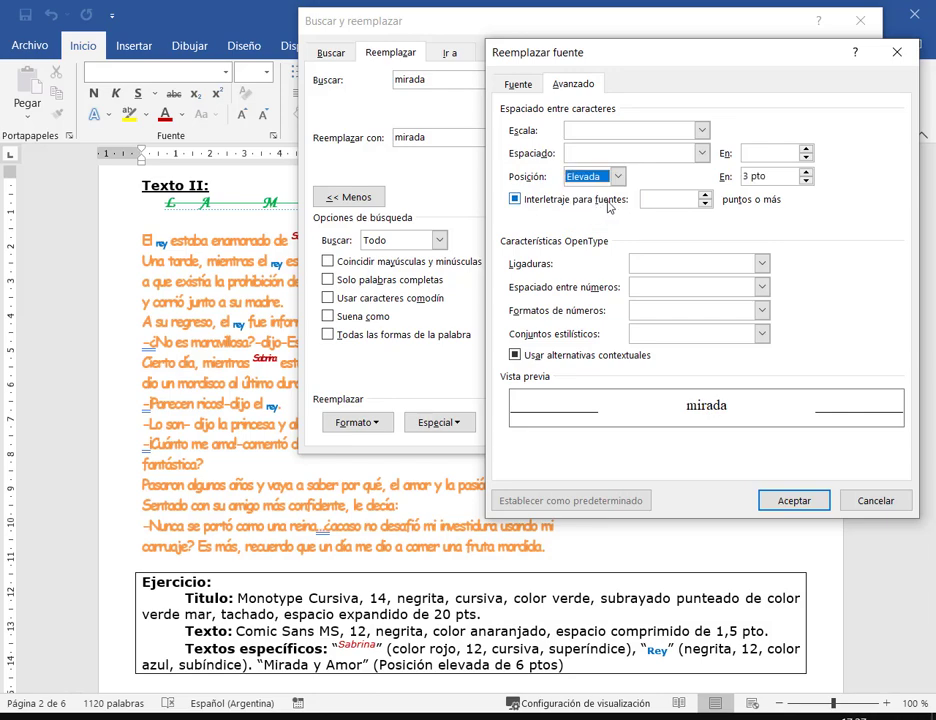
pyautogui.click(806, 172)
pyautogui.click(806, 172)
pyautogui.click(806, 172)
pyautogui.click(775, 180)
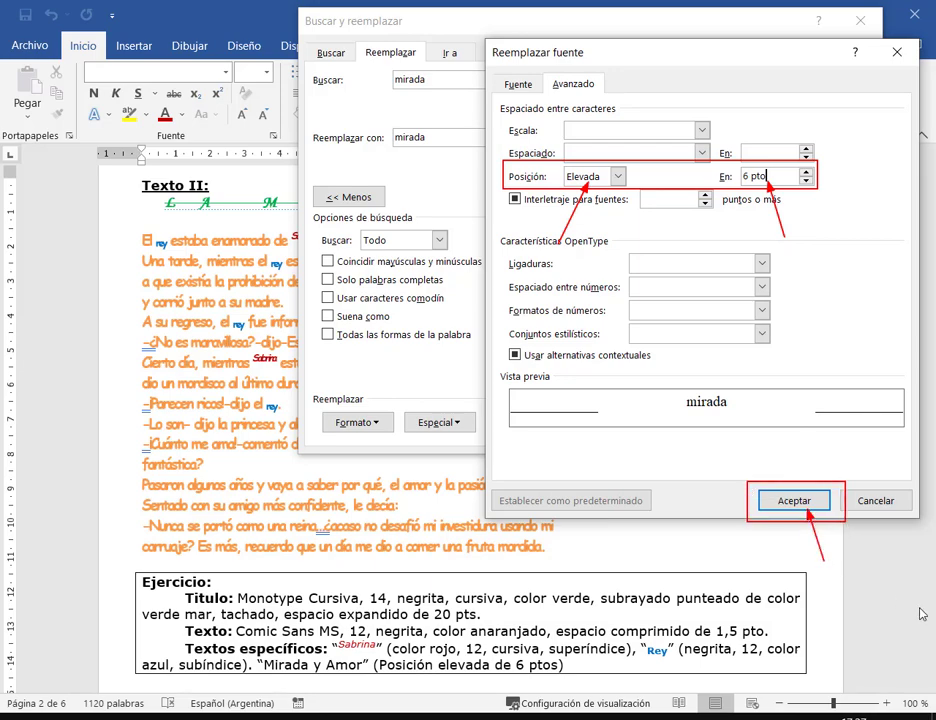
pyautogui.click(815, 503)
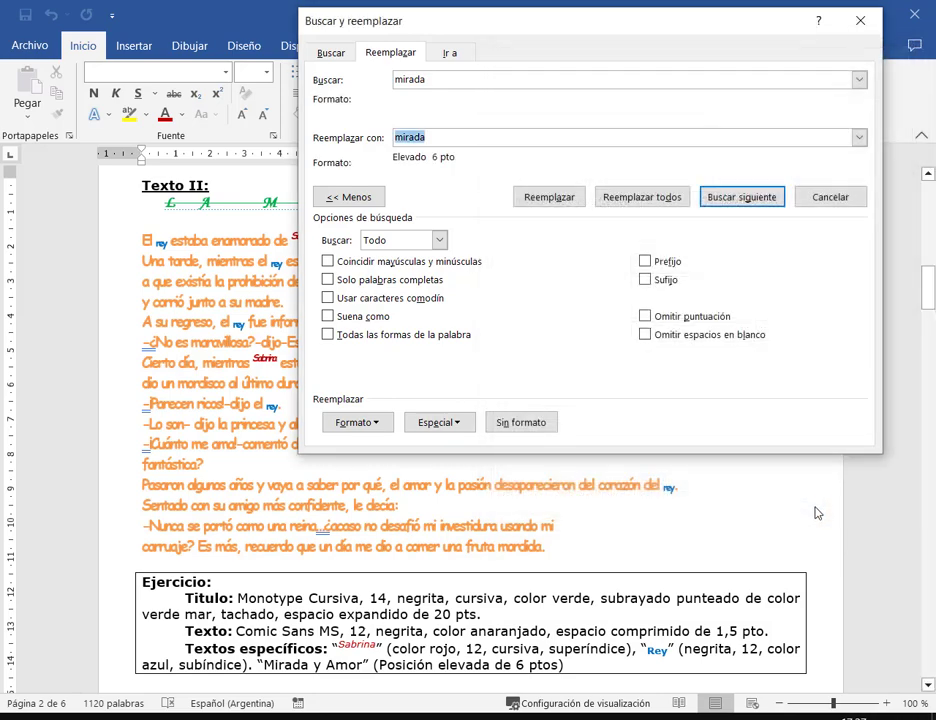
pyautogui.click(621, 199)
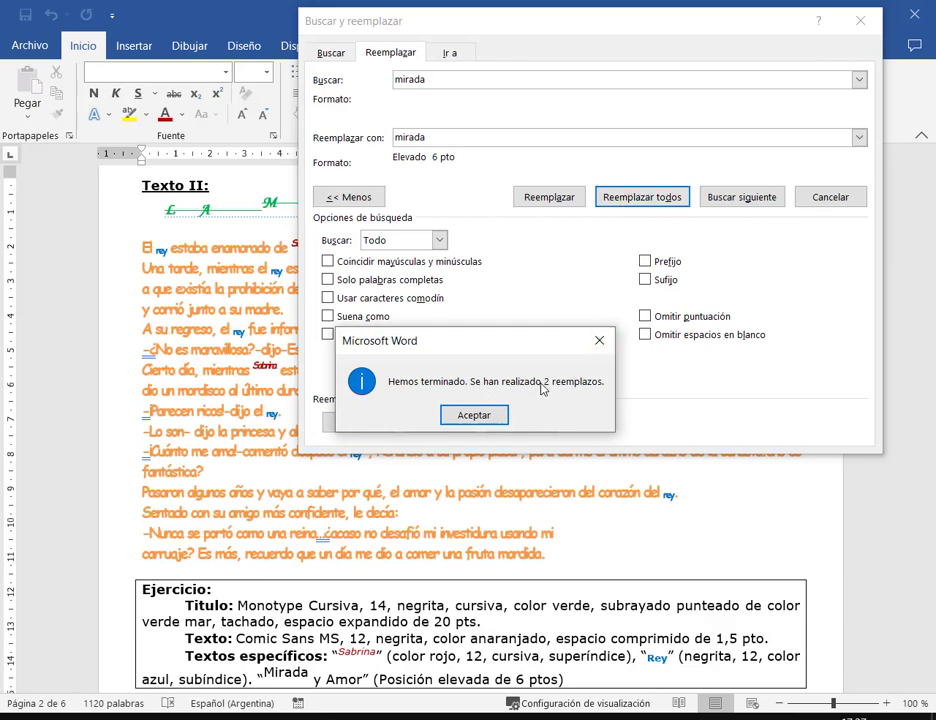
pyautogui.click(498, 414)
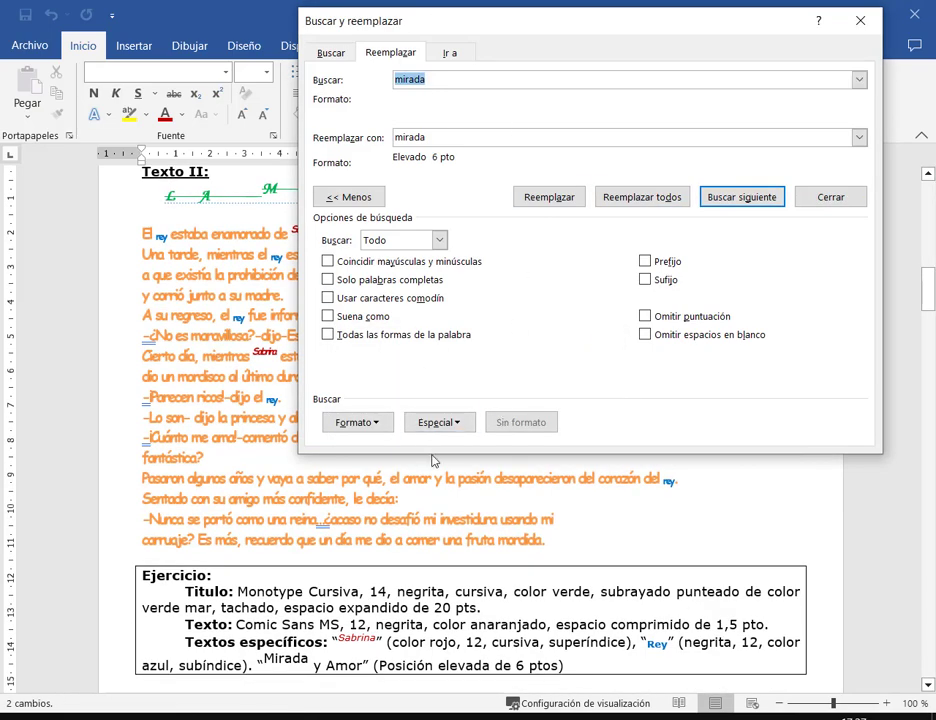
# Replace every "amor" with "amor" using the same raised format, and close the Replace dialog
pyautogui.write('amor')
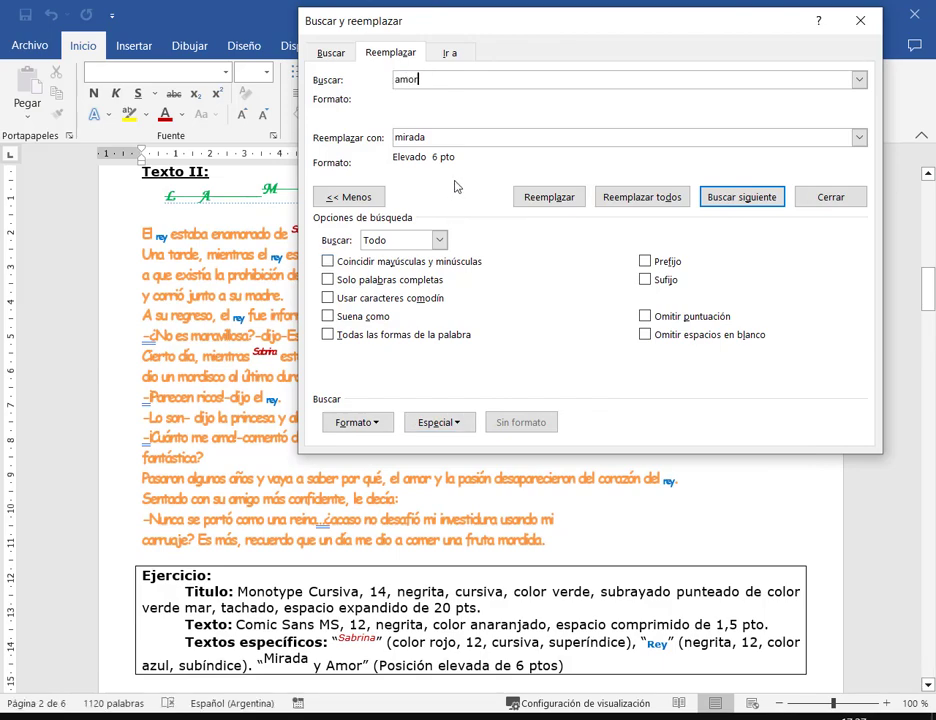
pyautogui.press('Tab')
pyautogui.write('a')
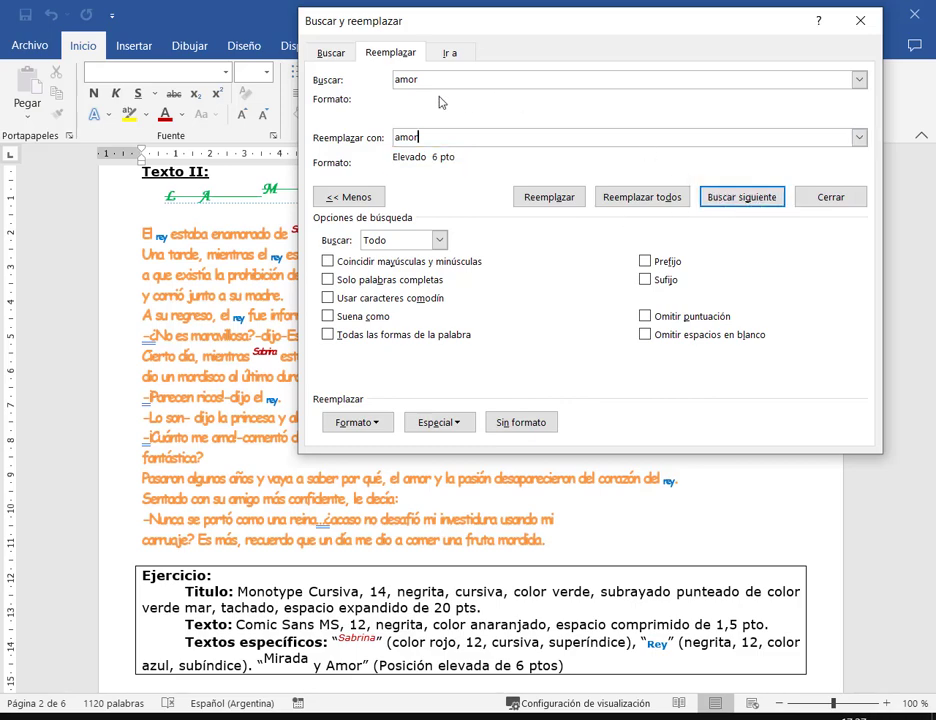
pyautogui.click(638, 196)
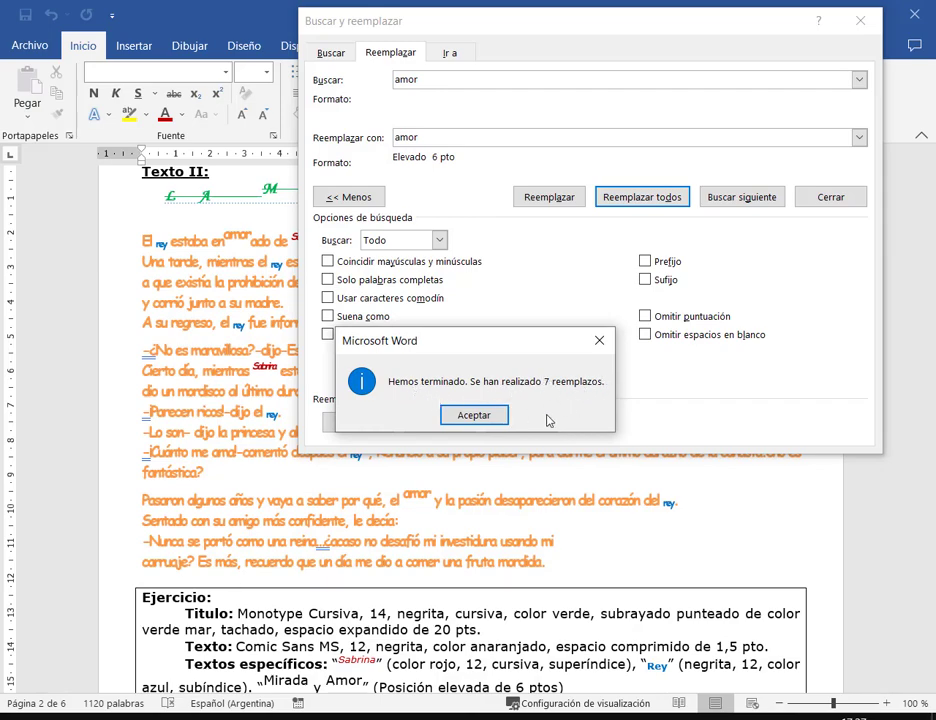
pyautogui.click(483, 418)
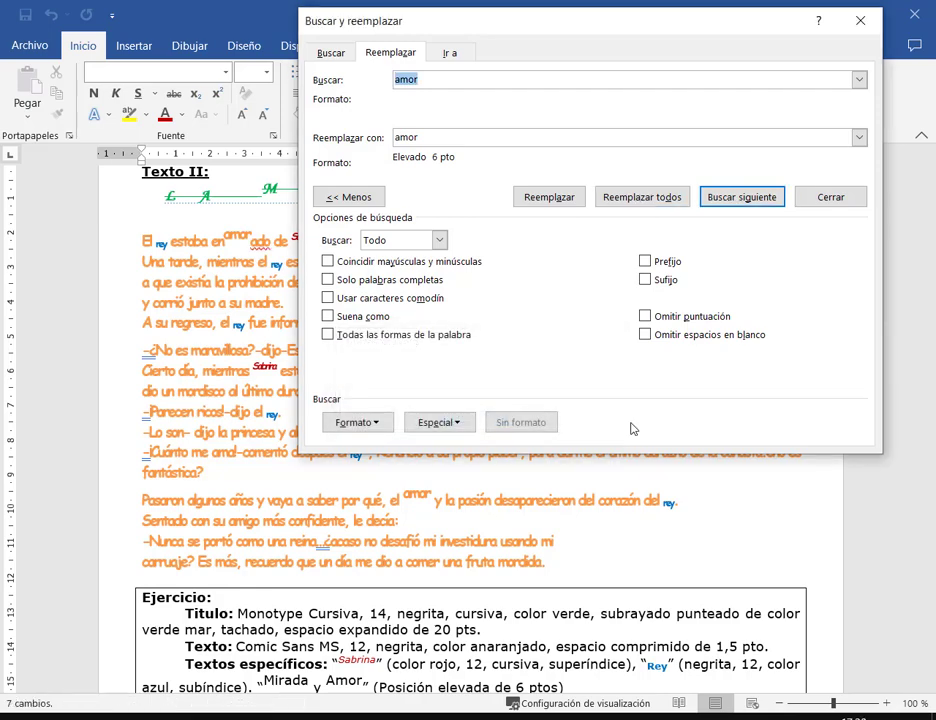
pyautogui.click(831, 197)
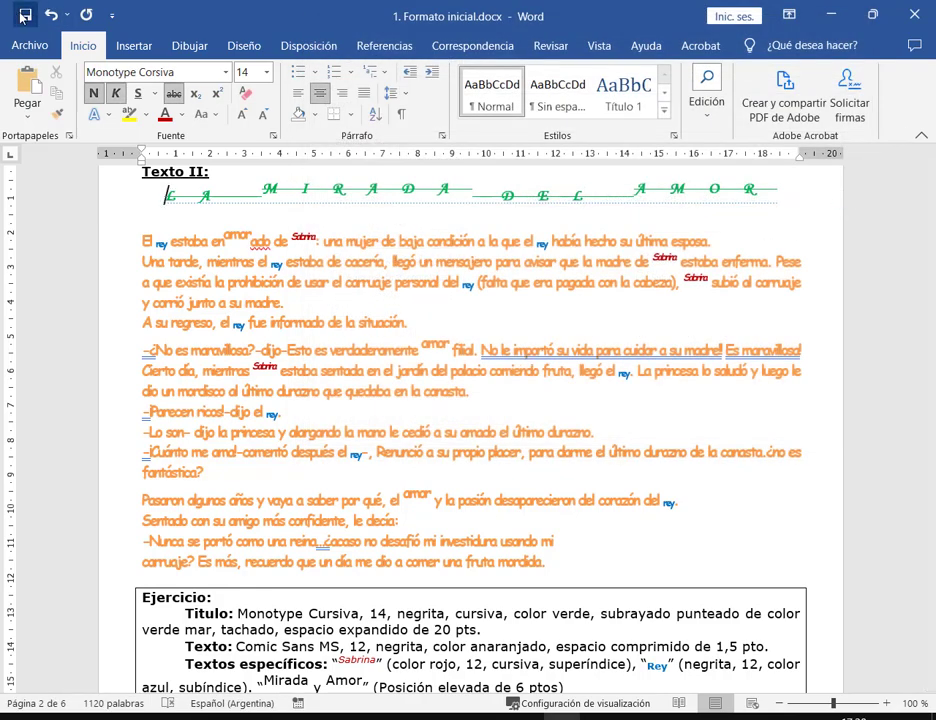
# Check the raised words in Texto II against the position instruction in its exercise box
pyautogui.scroll(-1, 727, 389)
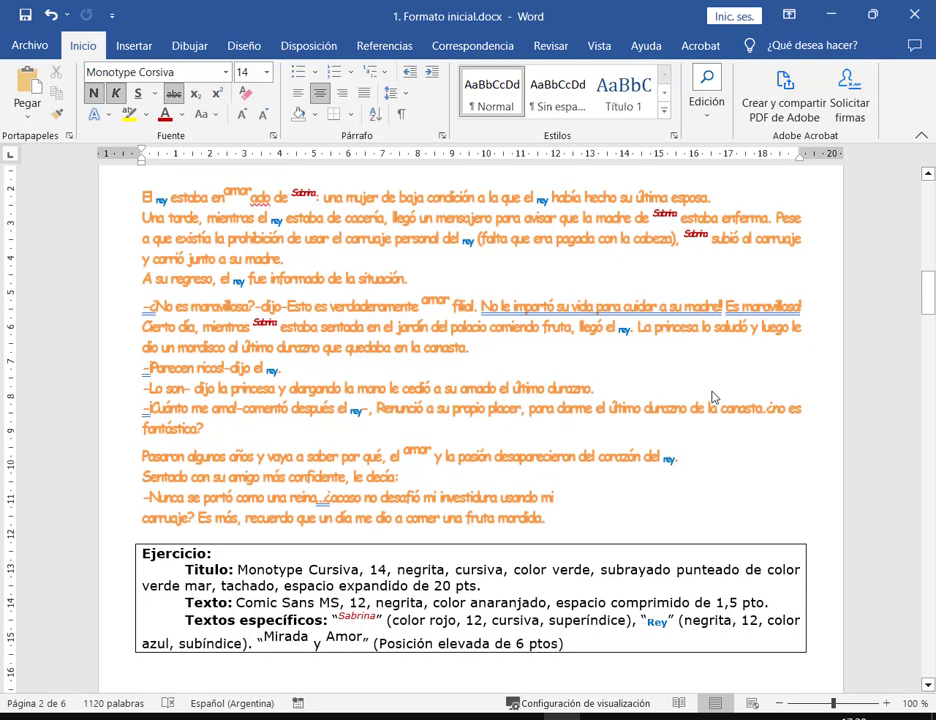
pyautogui.scroll(1, 667, 522)
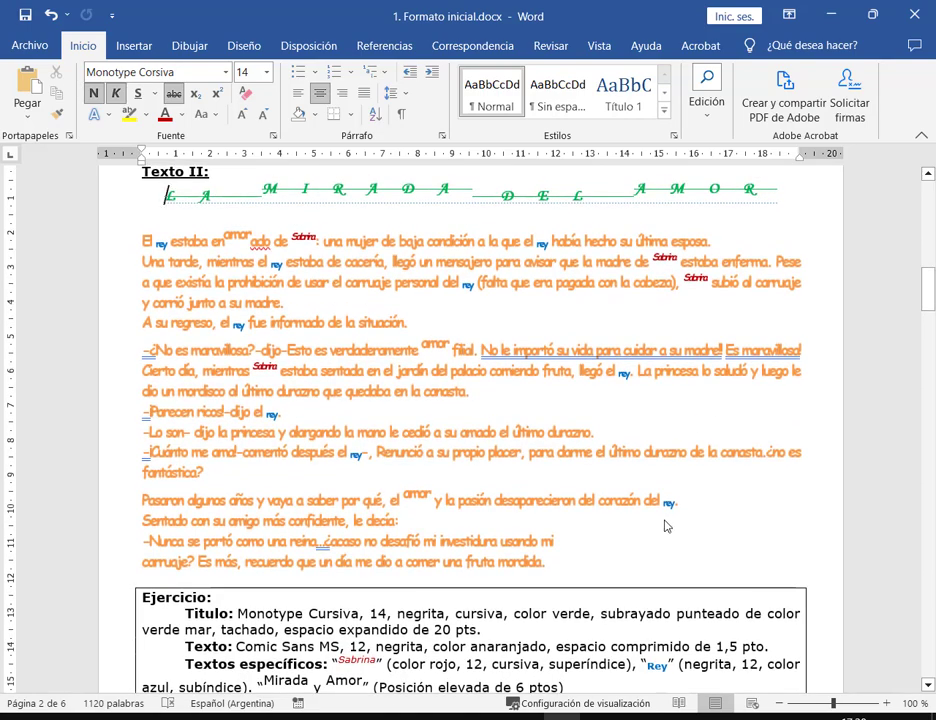
pyautogui.scroll(-1, 667, 527)
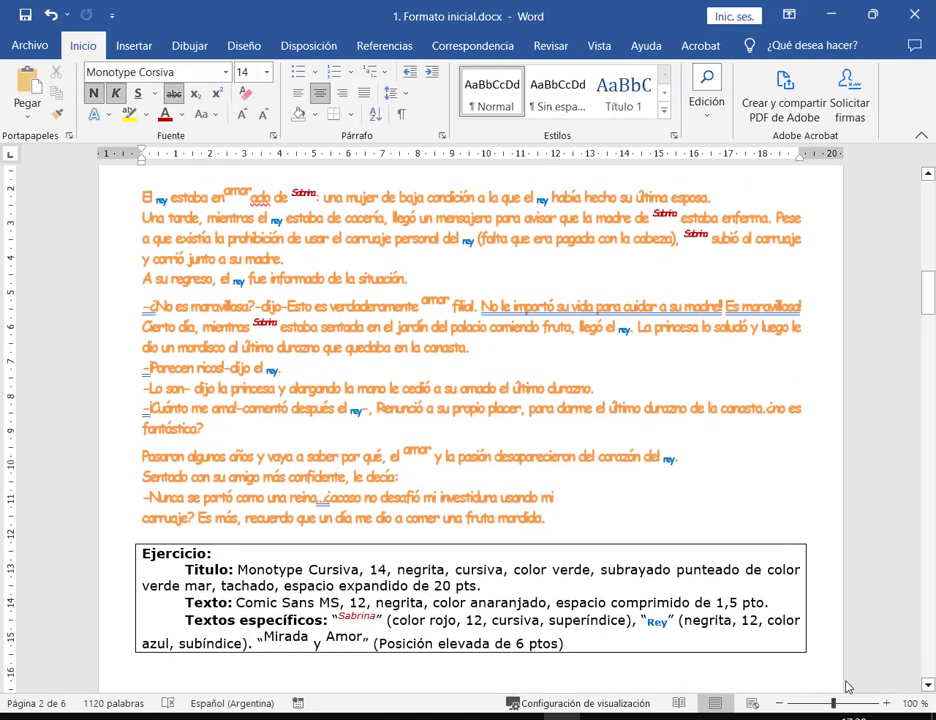
pyautogui.moveTo(391, 645); pyautogui.dragTo(560, 651)
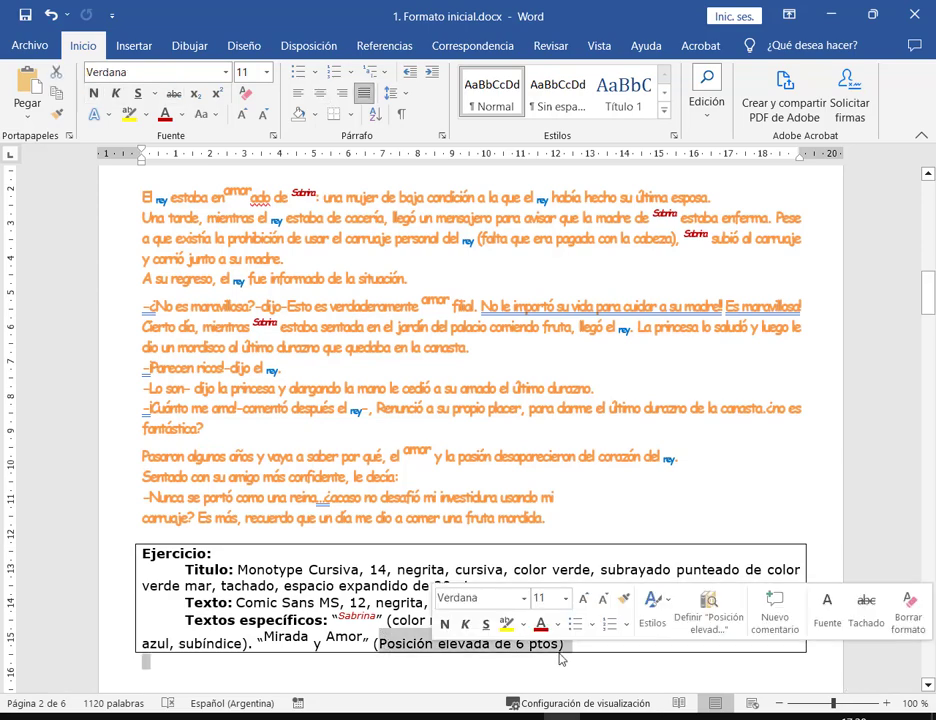
pyautogui.click(752, 473)
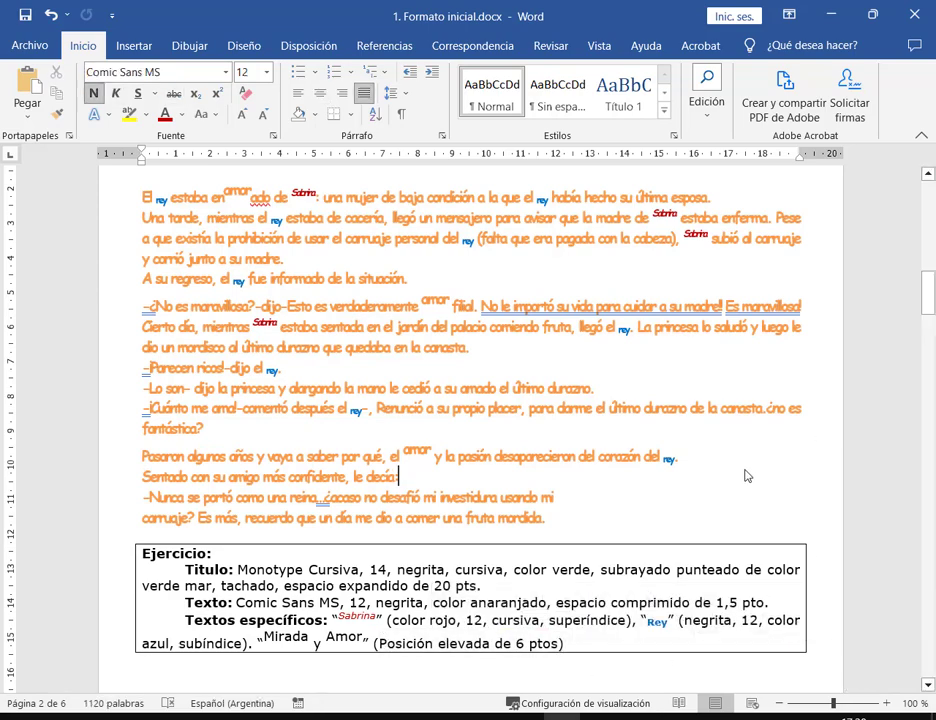
# Place the cursor on the blank line below Texto II's exercise box and enlarge the document to 120 %
pyautogui.scroll(-3, 428, 512)
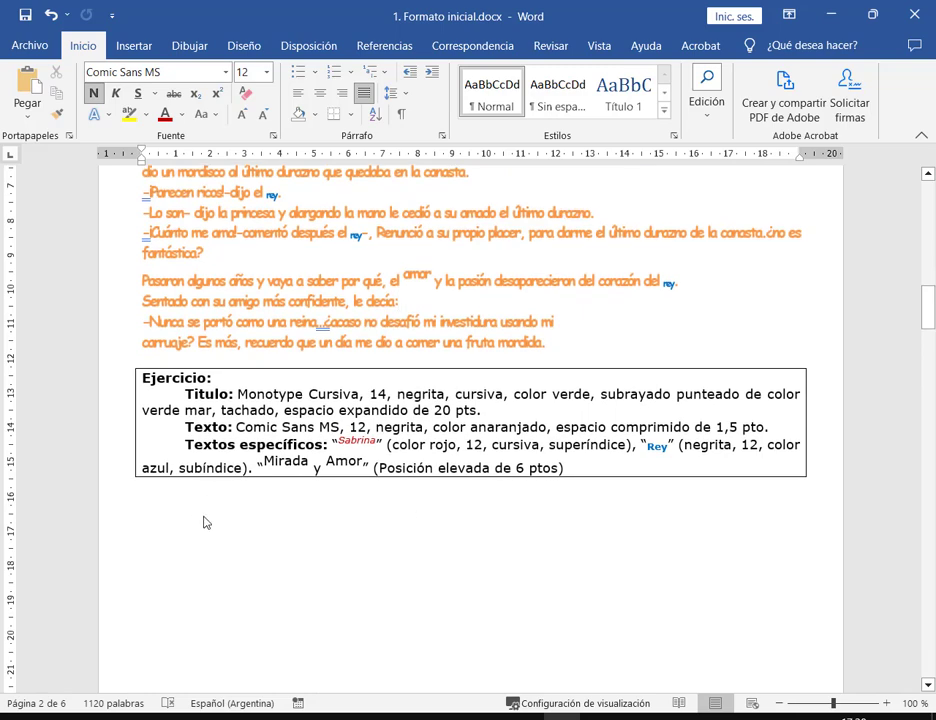
pyautogui.click(278, 520)
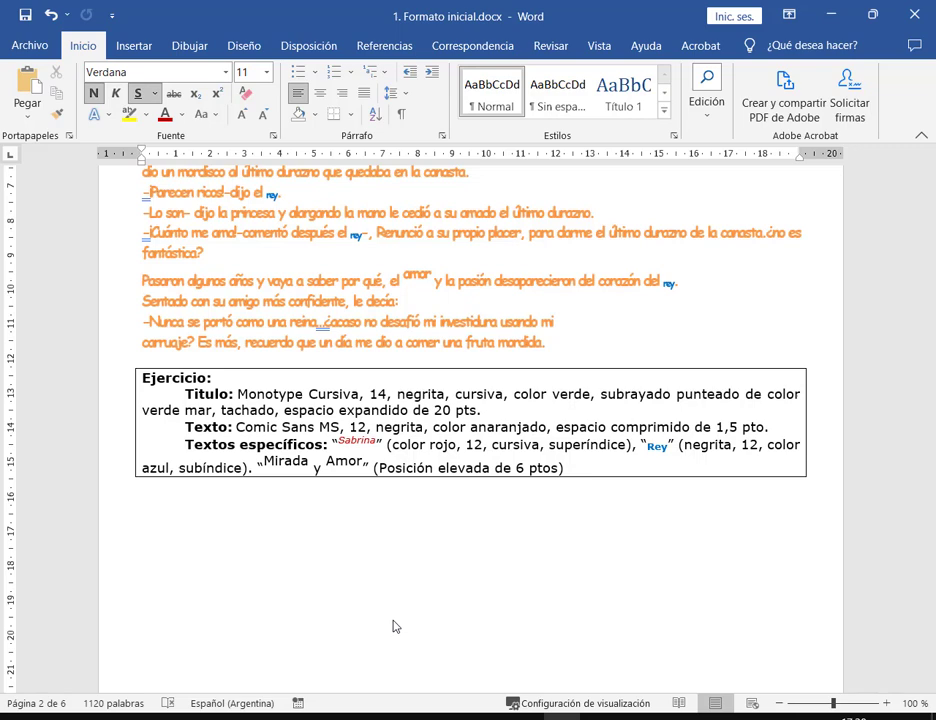
pyautogui.write('H2')
pyautogui.press('BackSpace')
pyautogui.press('BackSpace')
pyautogui.click(886, 703)
pyautogui.click(886, 703)
pyautogui.write('h')
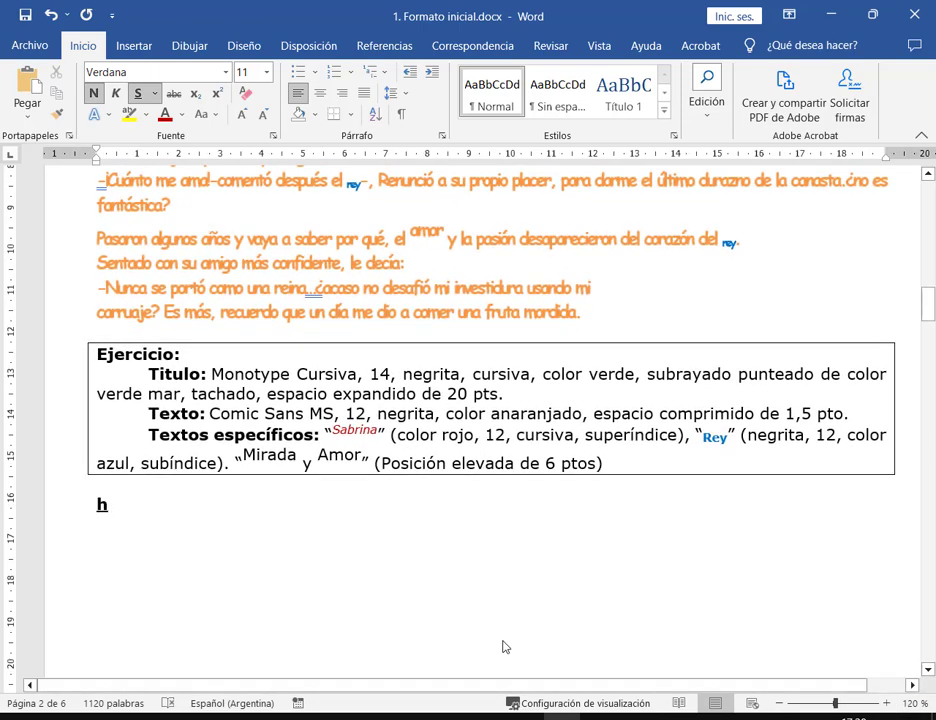
pyautogui.press('BackSpace')
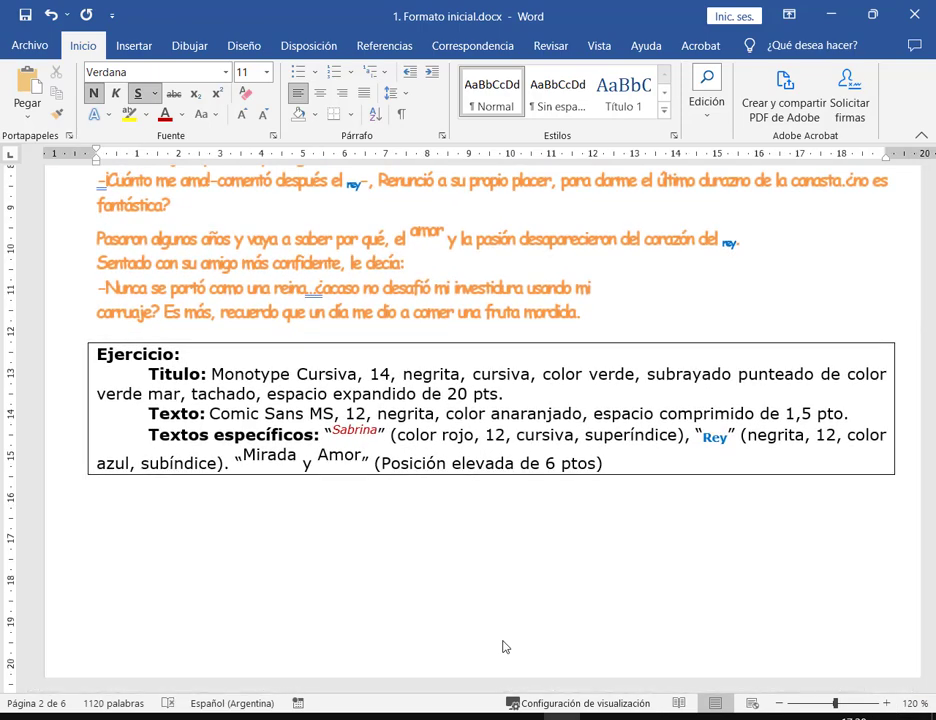
# Turn off underline and bold on the blank line below the exercise box and write H2O there
pyautogui.click(138, 93)
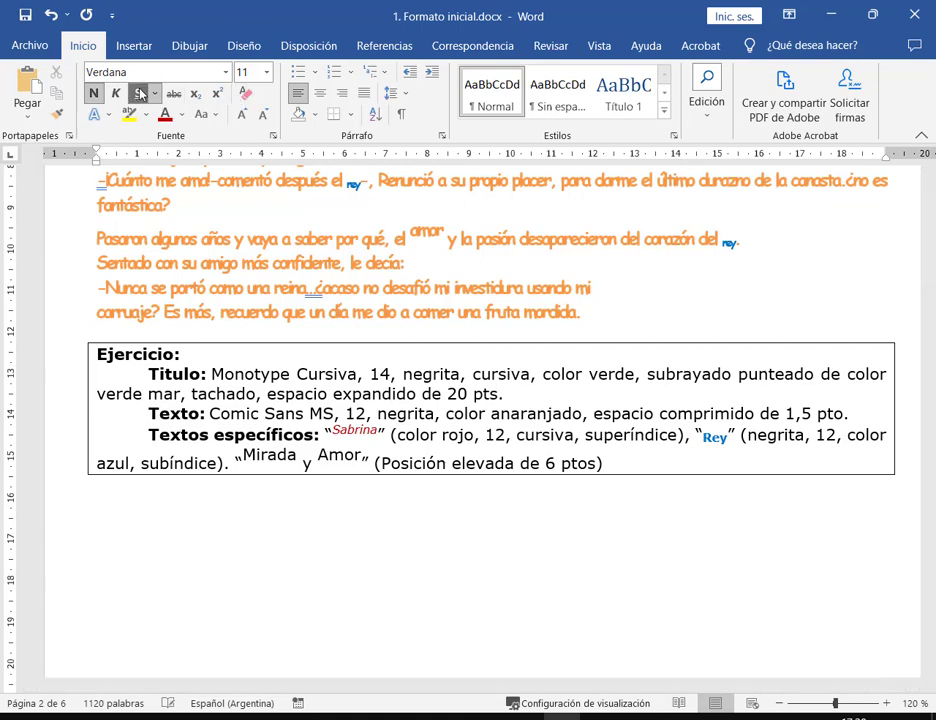
pyautogui.click(90, 98)
pyautogui.write('H')
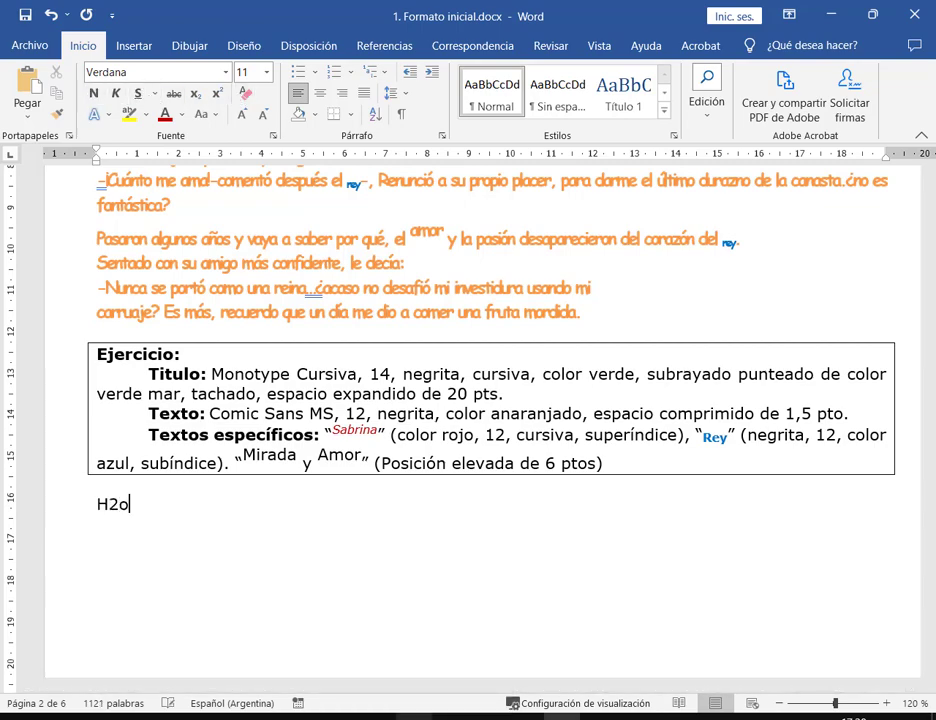
pyautogui.write('2O')
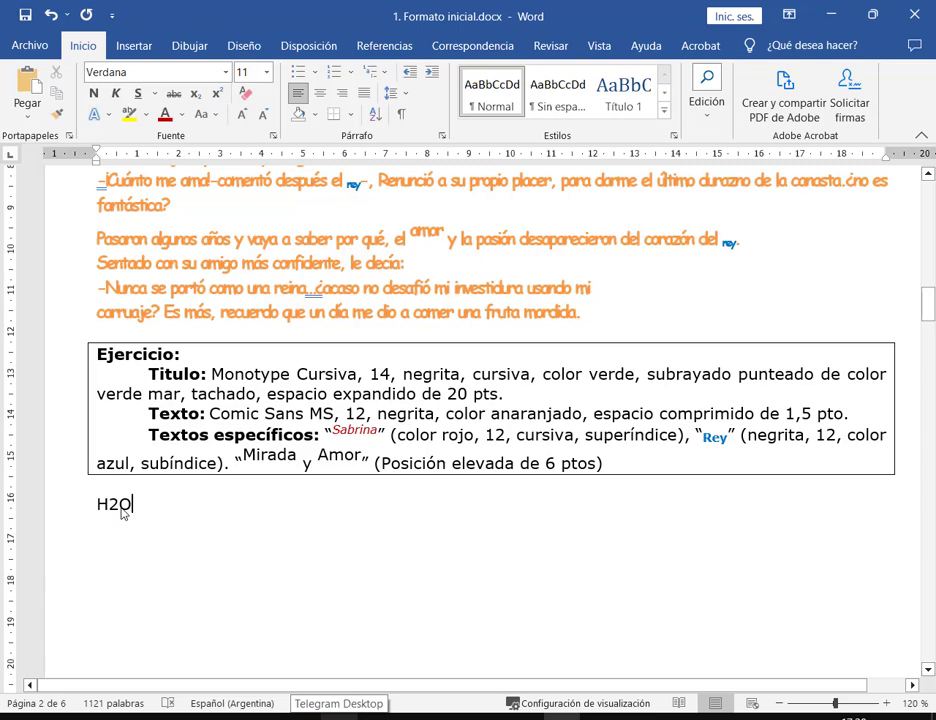
# Format the 2 in H2O as a subscript (Subíndice) through the Font dialog
pyautogui.moveTo(117, 506); pyautogui.dragTo(107, 506)
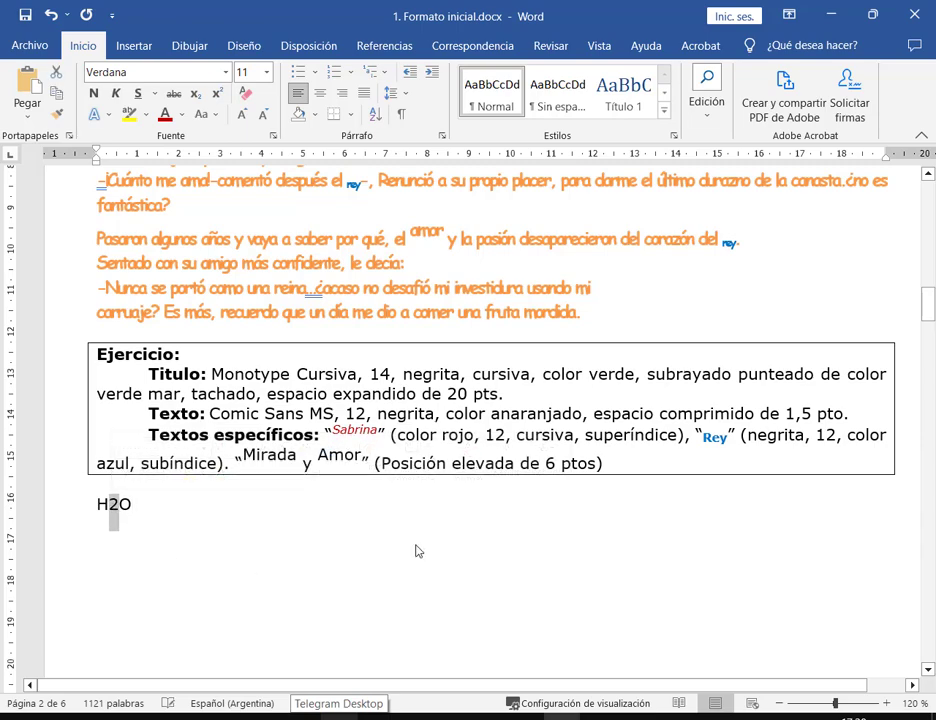
pyautogui.click(272, 135)
pyautogui.click(518, 85)
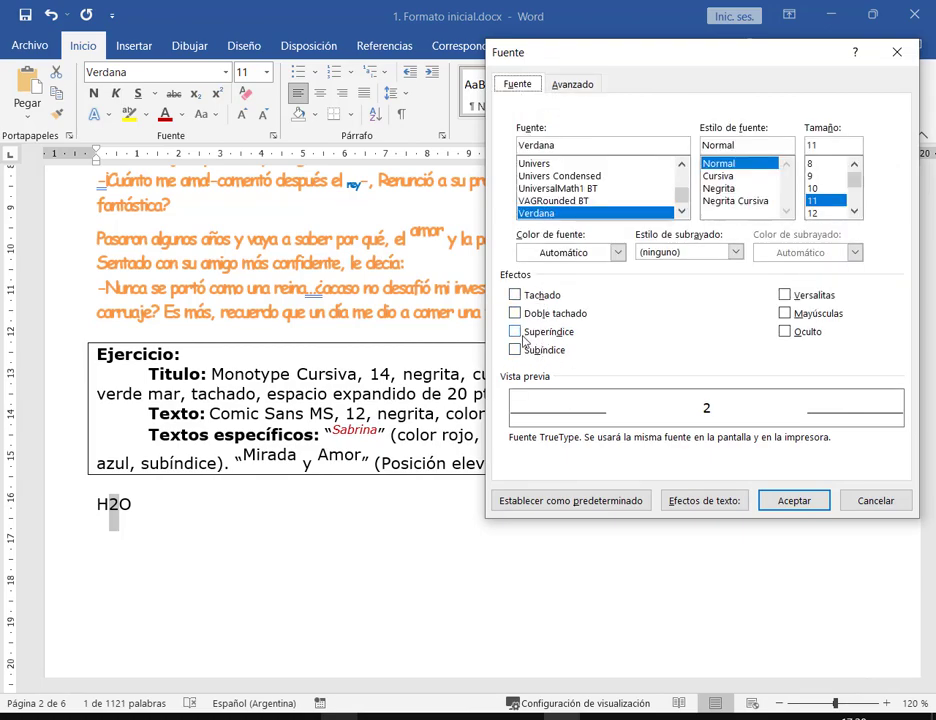
pyautogui.moveTo(508, 323); pyautogui.dragTo(588, 369)
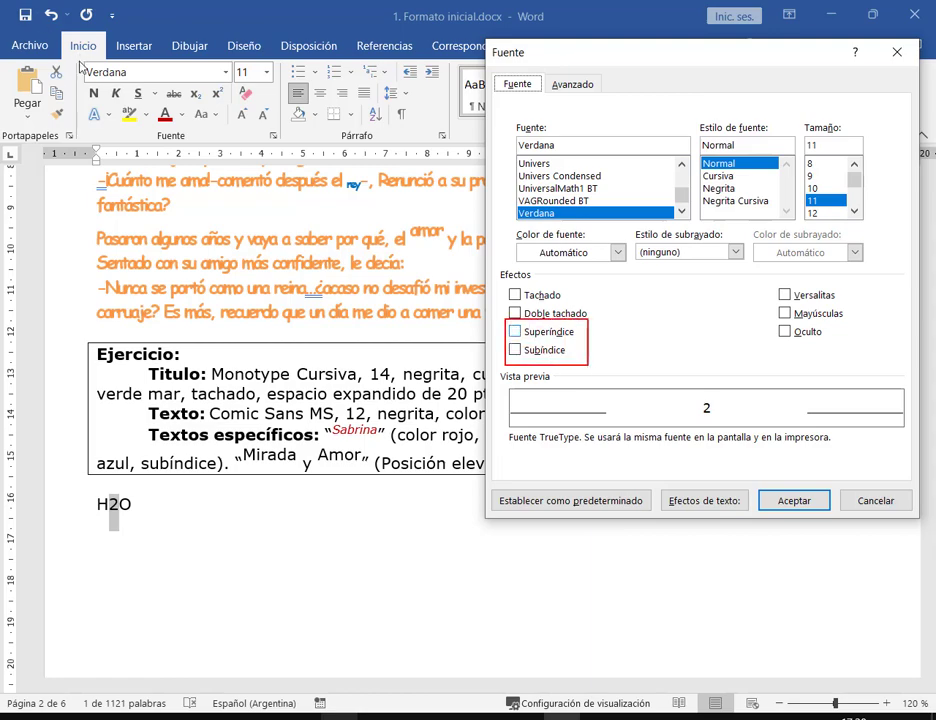
pyautogui.moveTo(78, 60); pyautogui.dragTo(283, 150)
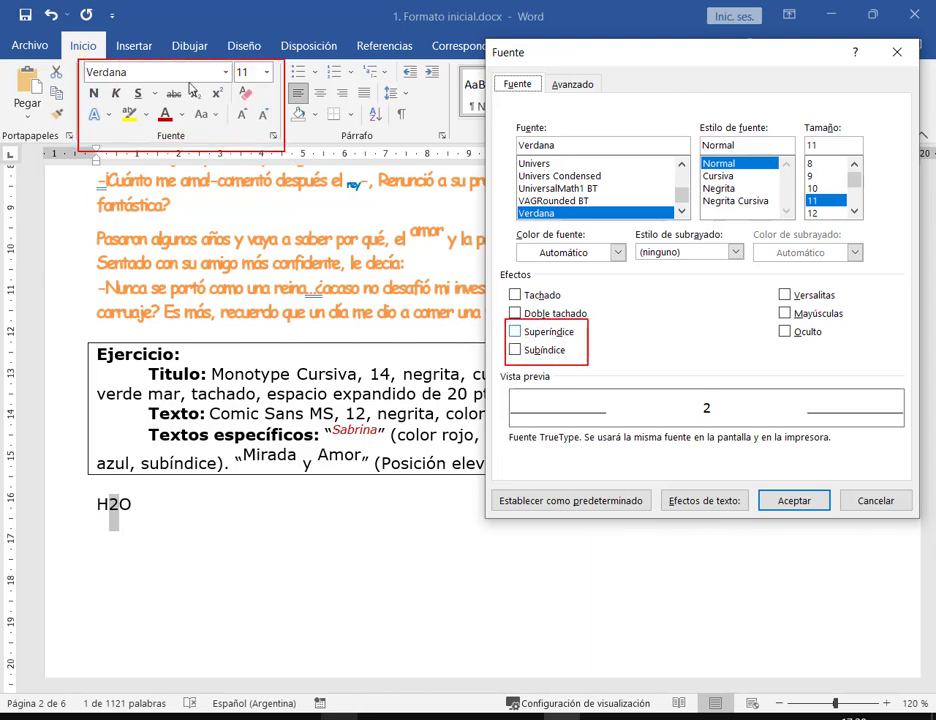
pyautogui.moveTo(184, 82); pyautogui.dragTo(229, 106)
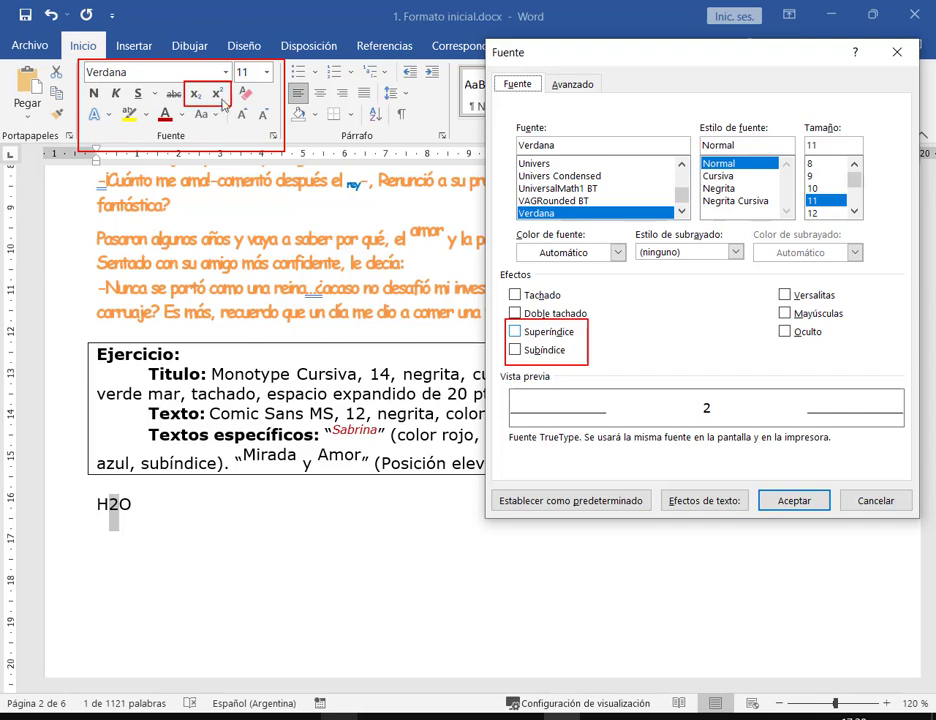
pyautogui.moveTo(200, 52)
pyautogui.mouseDown()
pyautogui.moveTo(196, 84)
pyautogui.moveTo(215, 86)
pyautogui.mouseUp()
pyautogui.press('Escape')
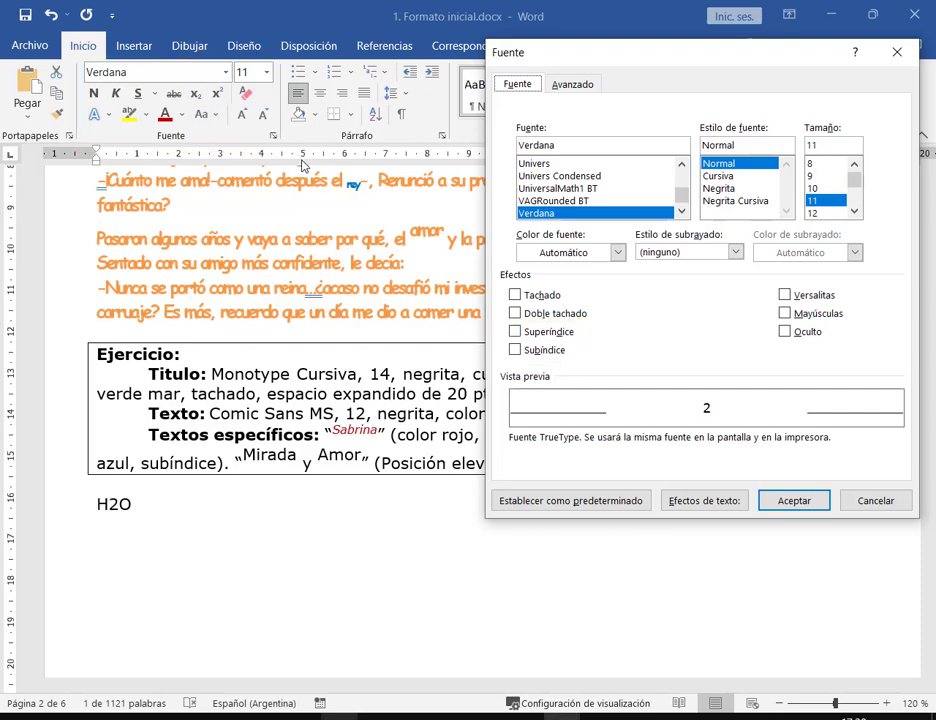
pyautogui.moveTo(207, 81); pyautogui.dragTo(229, 104)
pyautogui.moveTo(243, 58); pyautogui.dragTo(230, 90)
pyautogui.click(545, 351)
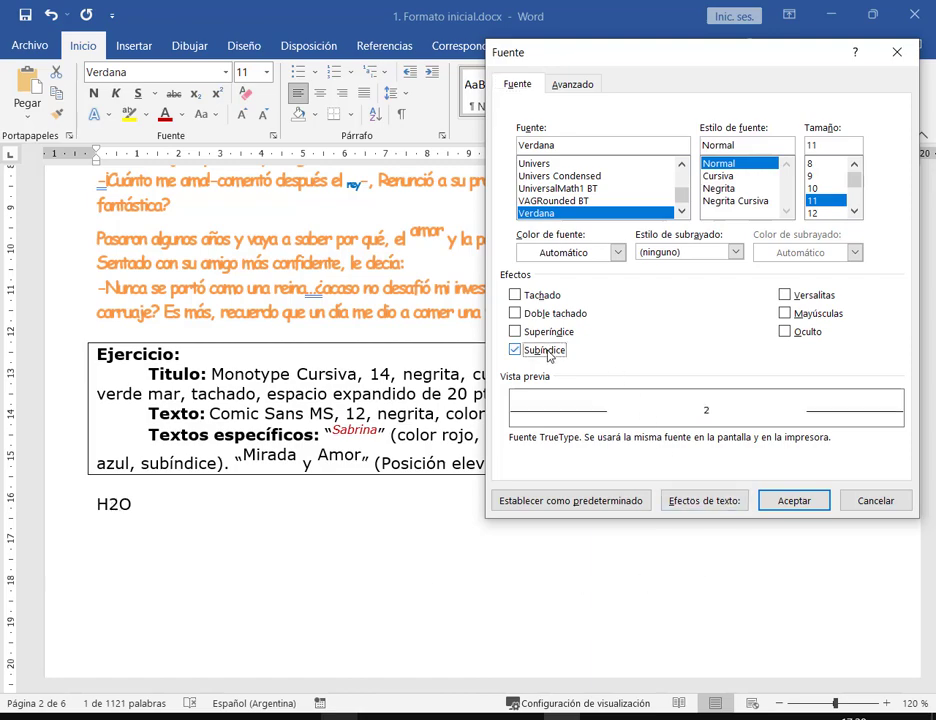
pyautogui.click(794, 501)
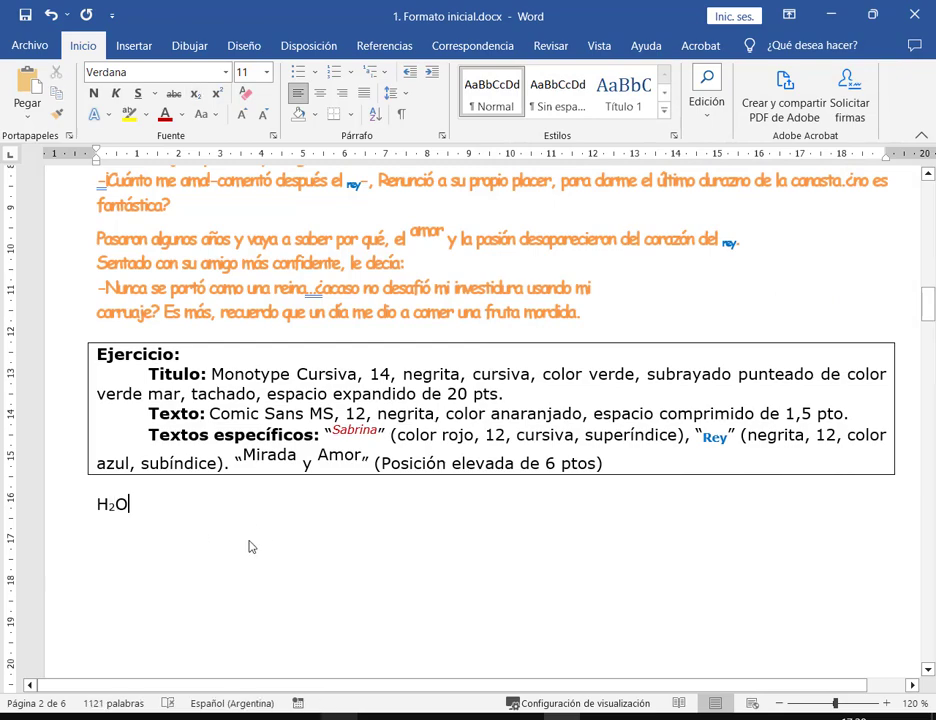
# Write R2 on a new line below H2O and format its 2 as a superscript (Superíndice) through the Font dialog
pyautogui.write('R2')
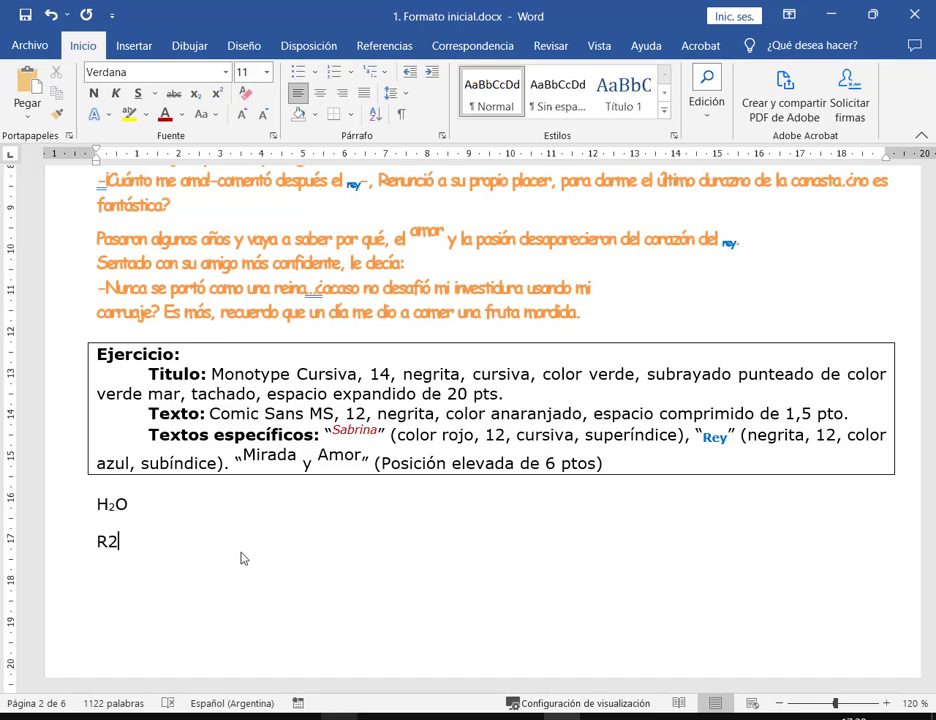
pyautogui.moveTo(107, 547); pyautogui.dragTo(118, 553)
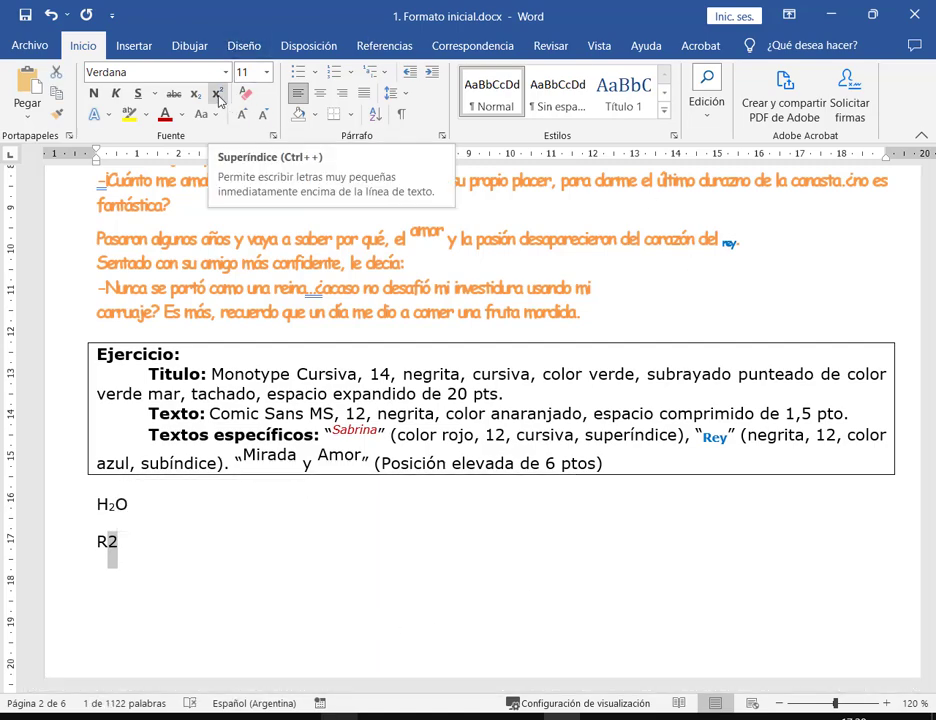
pyautogui.click(273, 137)
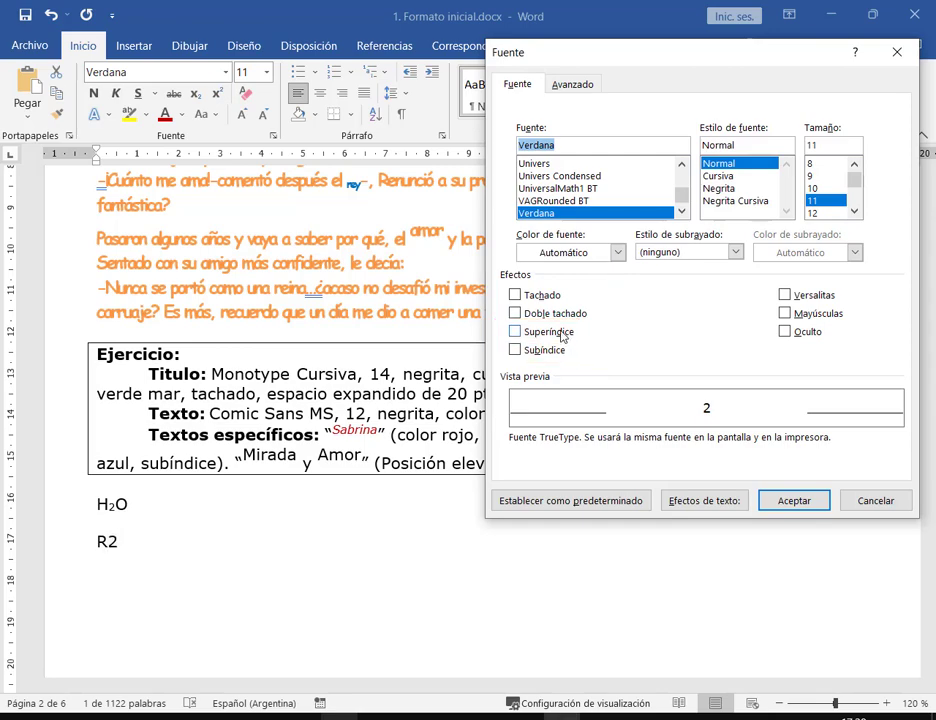
pyautogui.click(560, 334)
pyautogui.click(799, 505)
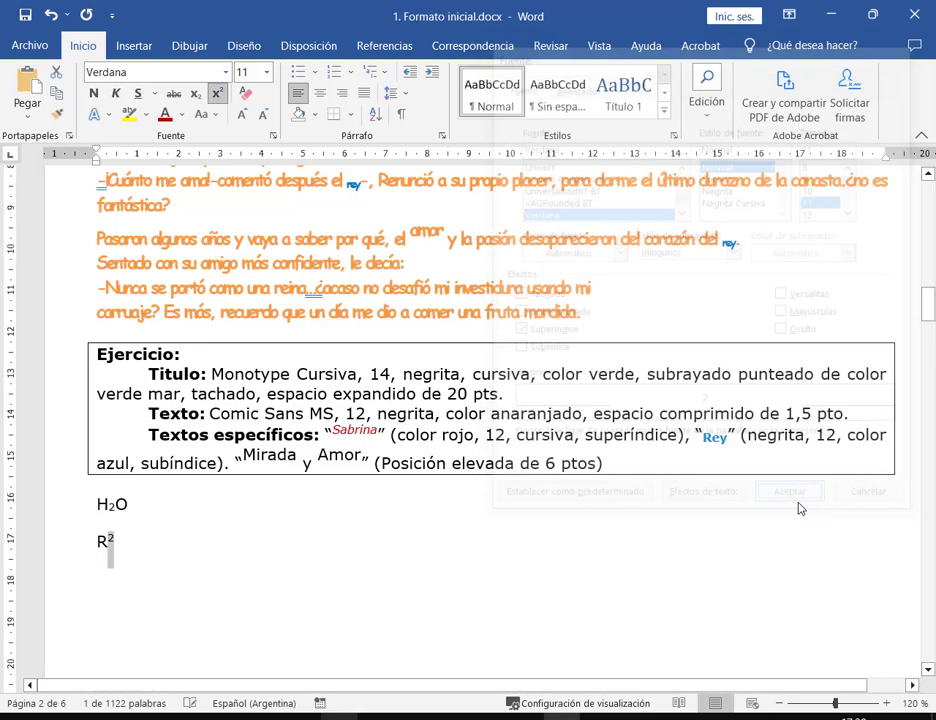
pyautogui.click(376, 604)
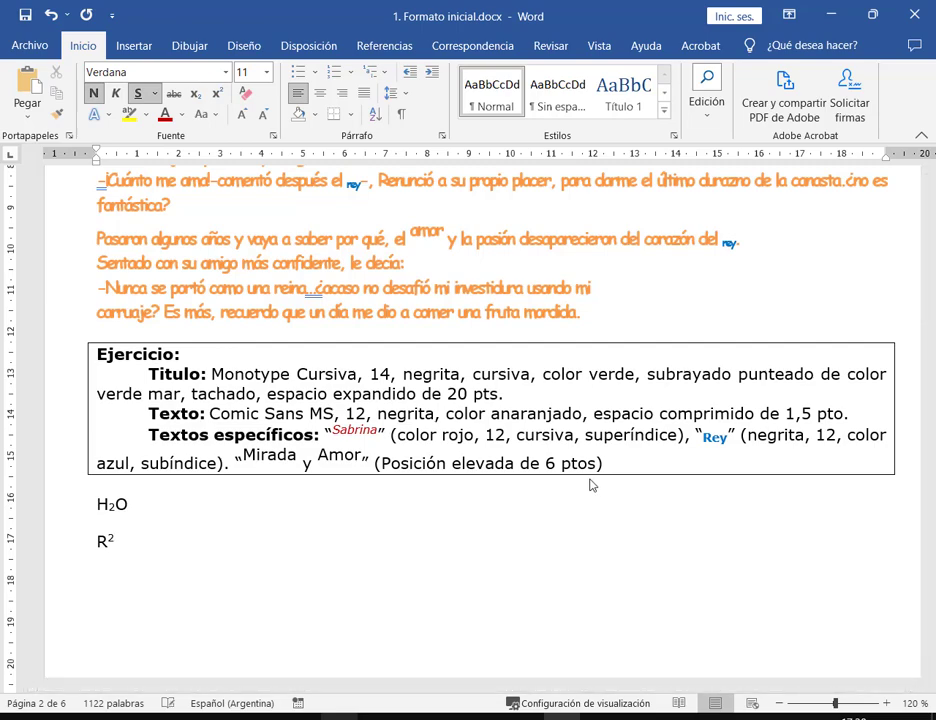
pyautogui.press('Return')
pyautogui.write('R')
pyautogui.hotkey('ctrl', 'z')
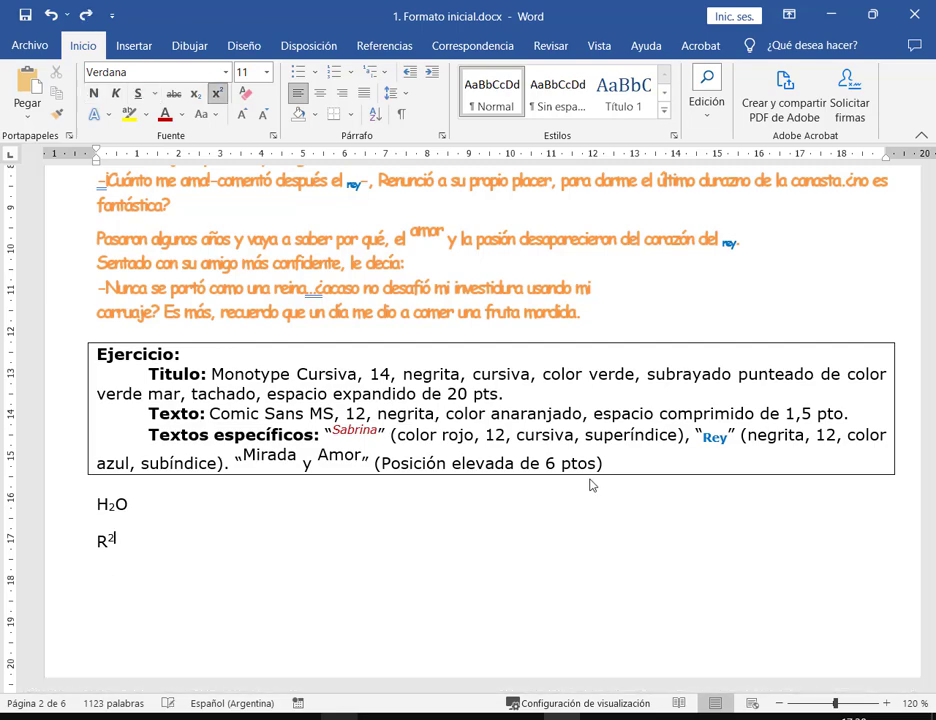
# Insert a new line with the plain text R2 between H2O and the R with the superscript 2
pyautogui.click(184, 503)
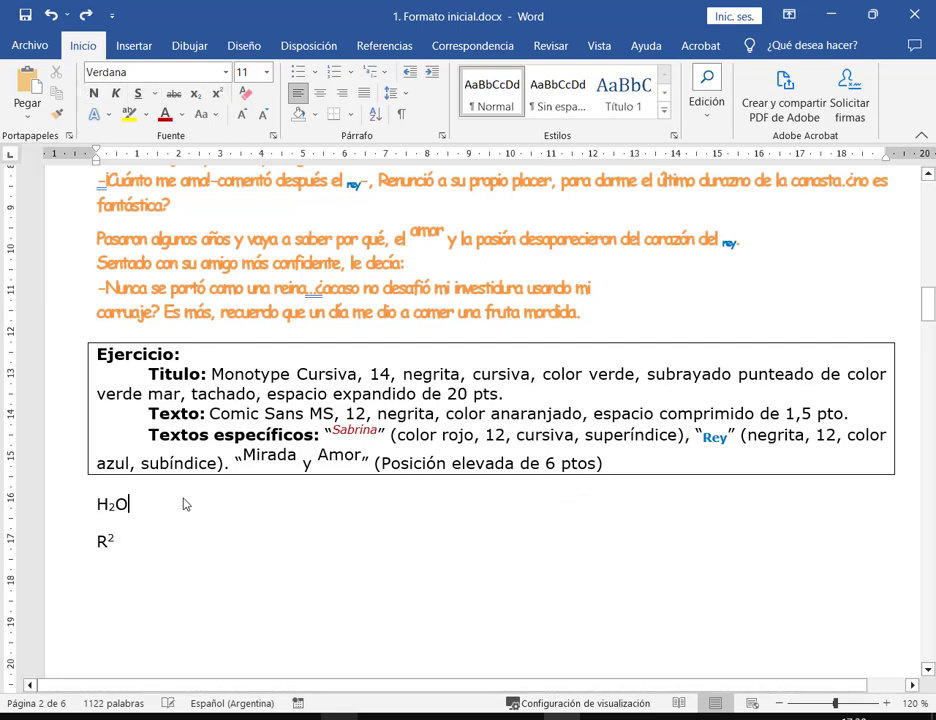
pyautogui.press('Return')
pyautogui.write('R')
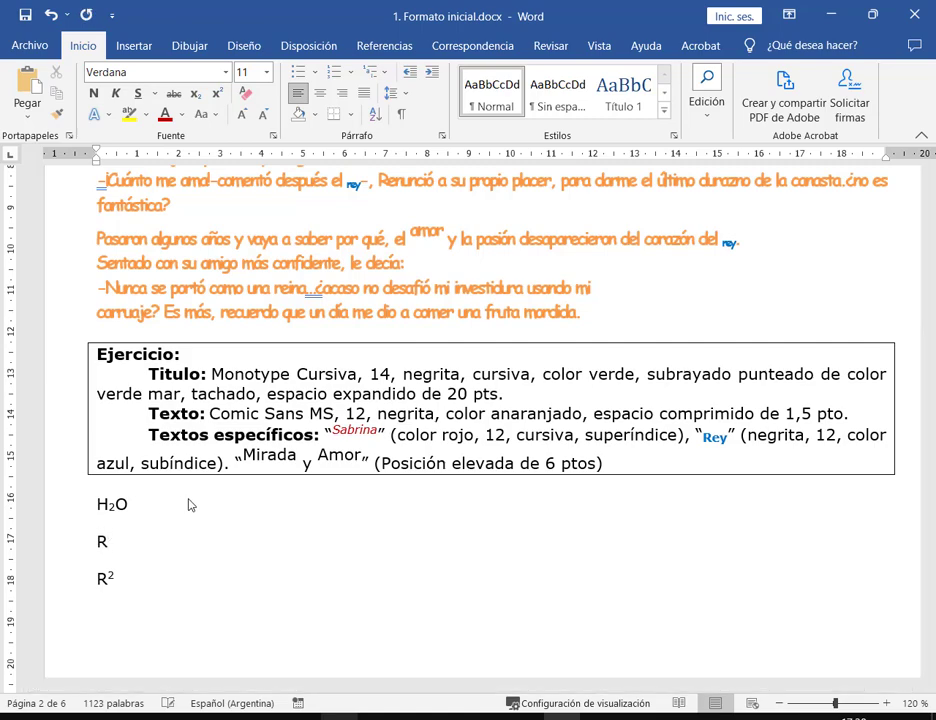
pyautogui.write('2')
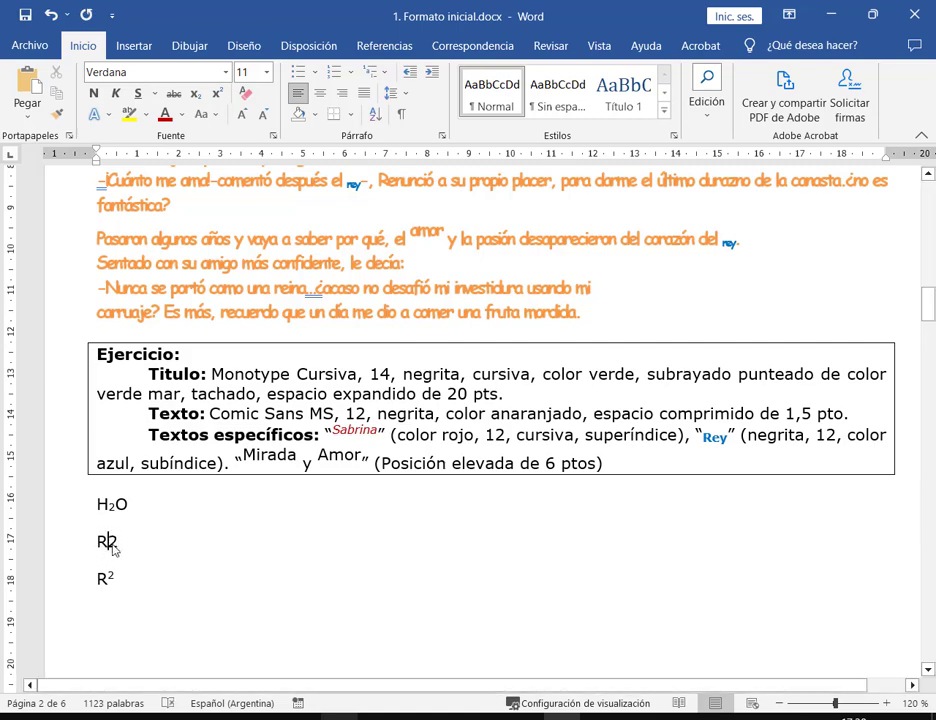
# Set the position of the 2 in the new R2 line to Elevada by 5 pto, and select that line's text
pyautogui.hotkey('shift', 'Left')
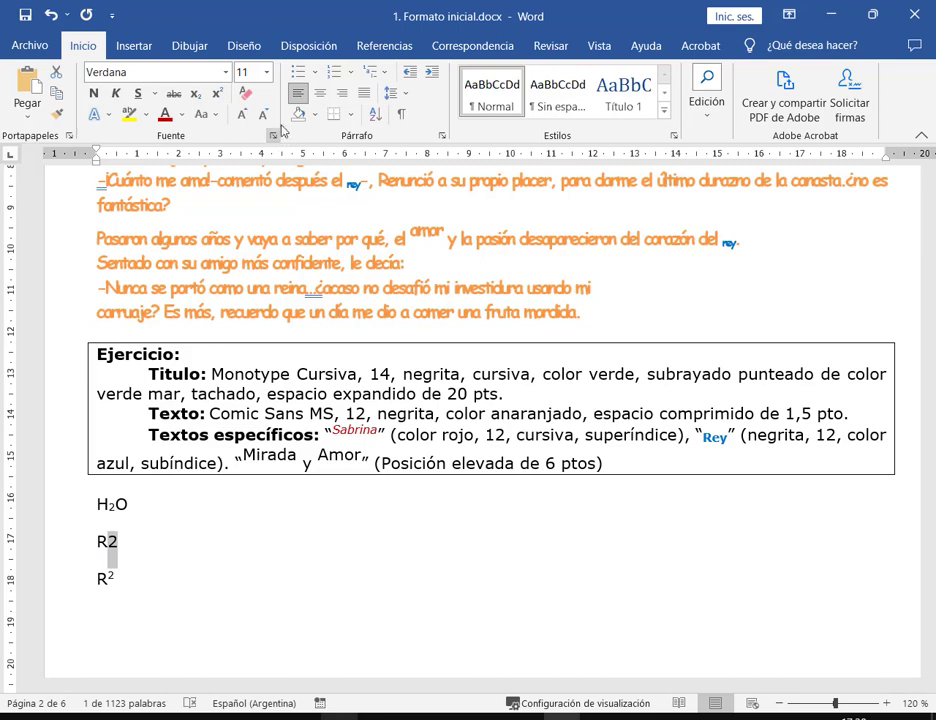
pyautogui.click(274, 135)
pyautogui.click(572, 84)
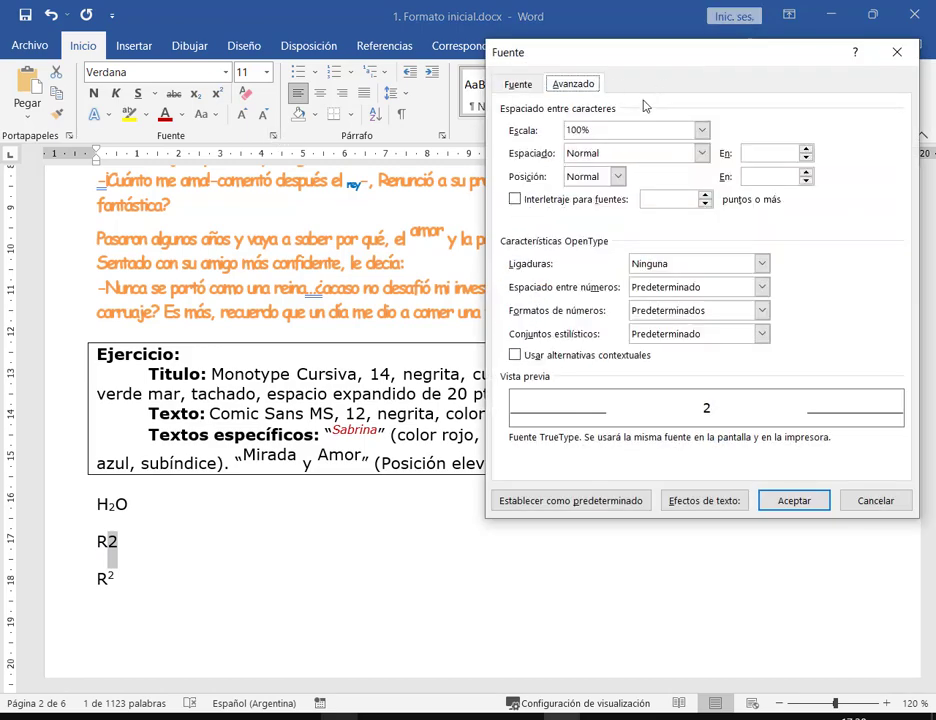
pyautogui.click(617, 177)
pyautogui.click(598, 206)
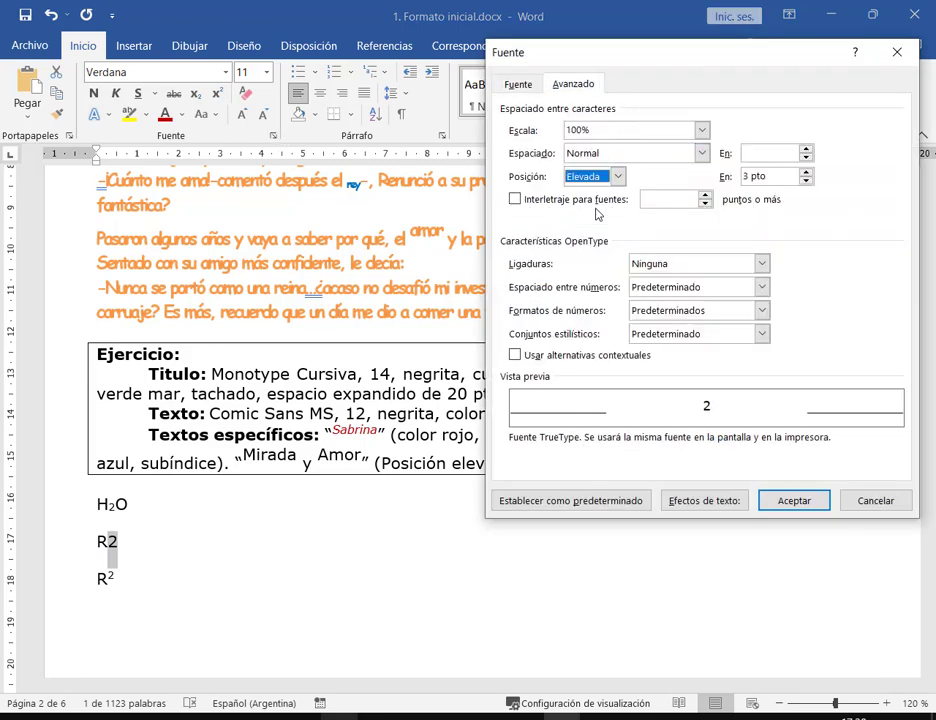
pyautogui.click(806, 173)
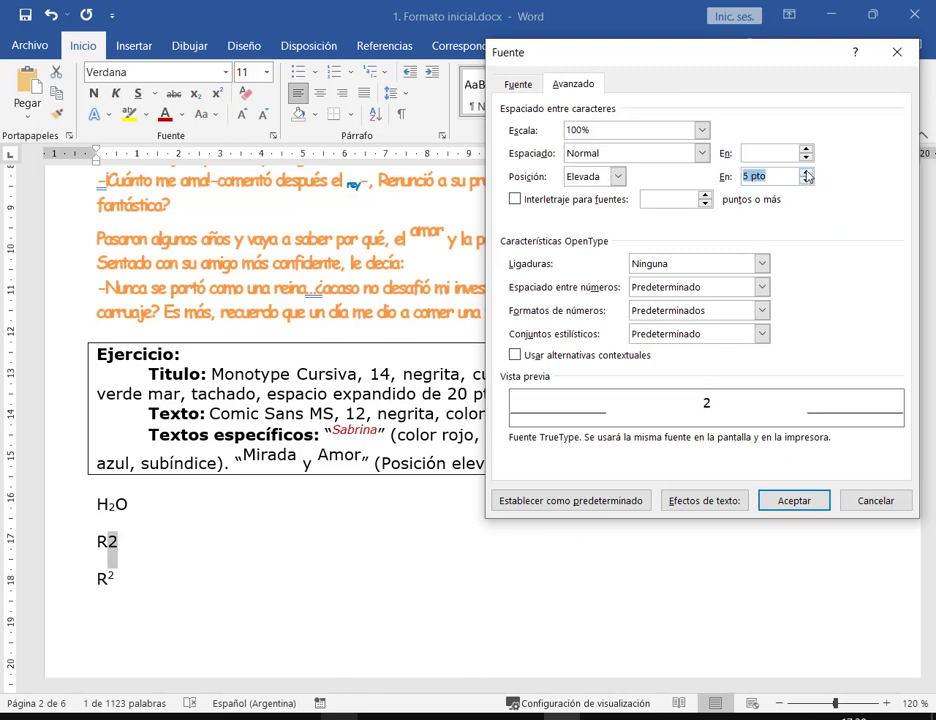
pyautogui.click(795, 501)
pyautogui.click(136, 589)
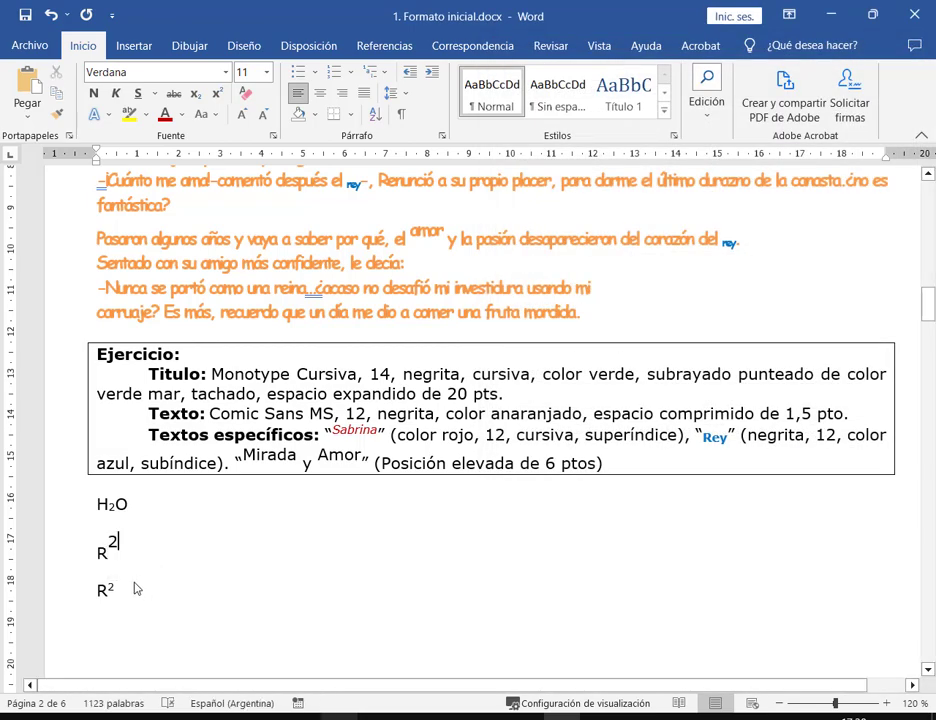
pyautogui.moveTo(119, 550); pyautogui.dragTo(100, 553)
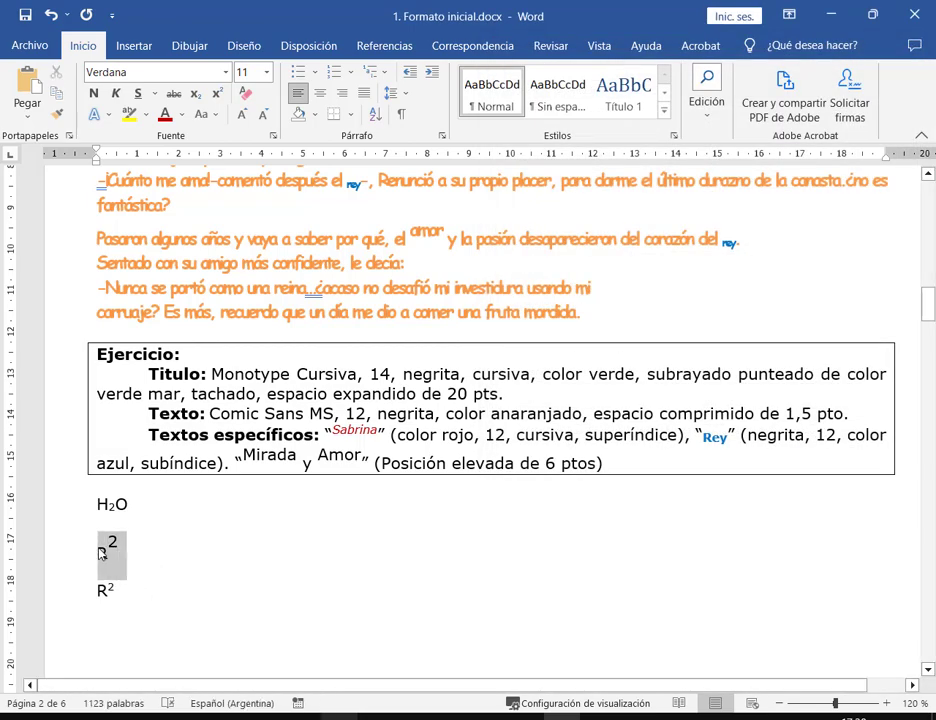
# Set the raised 2 in the first R2 example below the exercise box to font size 16
pyautogui.click(160, 592)
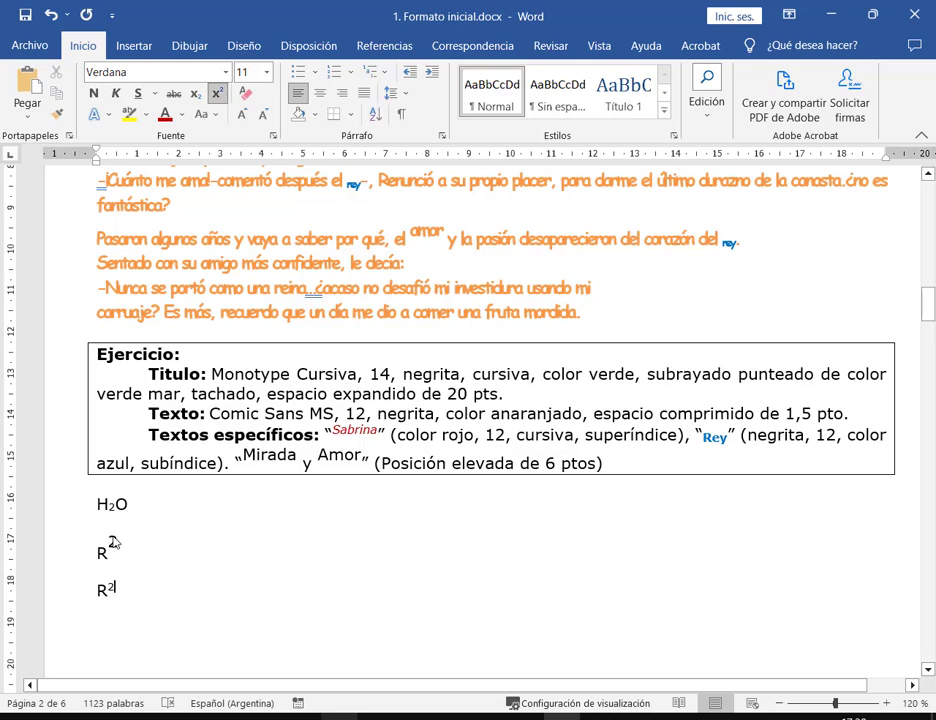
pyautogui.moveTo(97, 592); pyautogui.dragTo(117, 590)
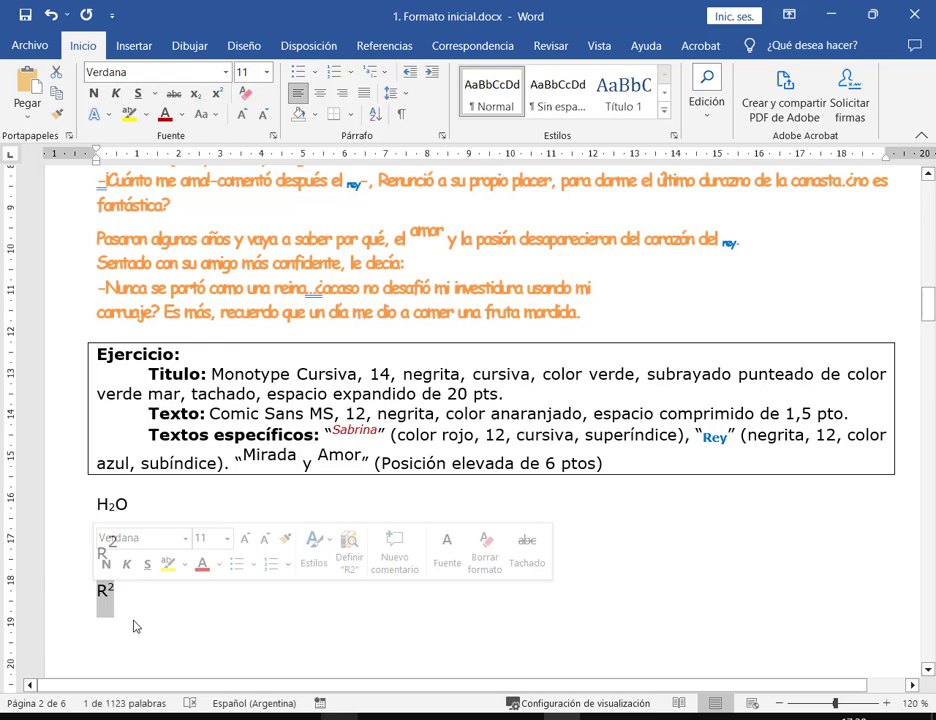
pyautogui.moveTo(115, 592); pyautogui.dragTo(108, 592)
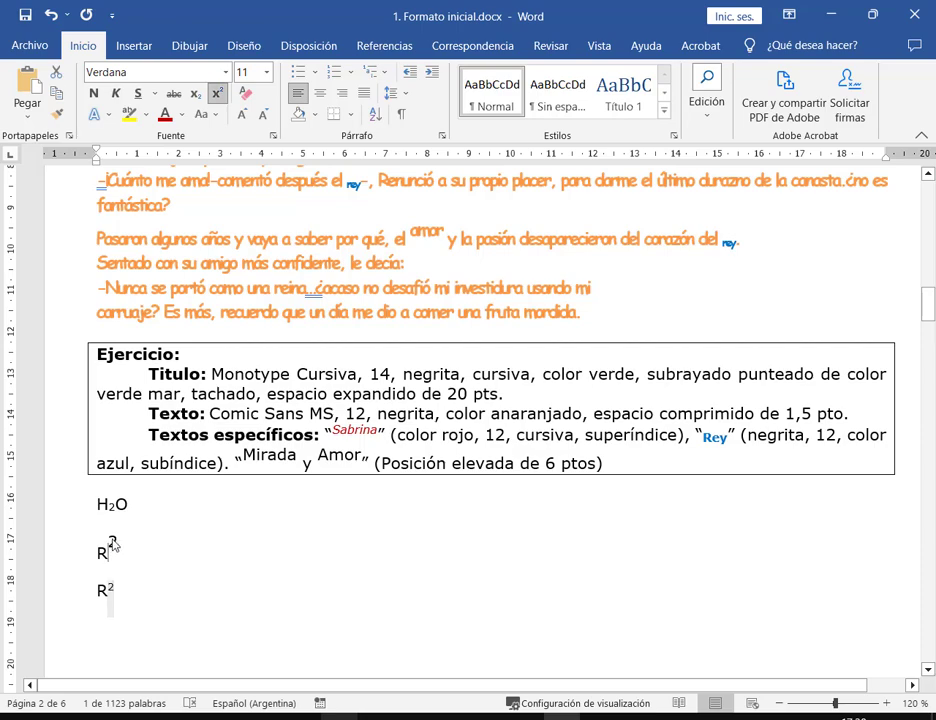
pyautogui.moveTo(108, 545); pyautogui.dragTo(118, 545)
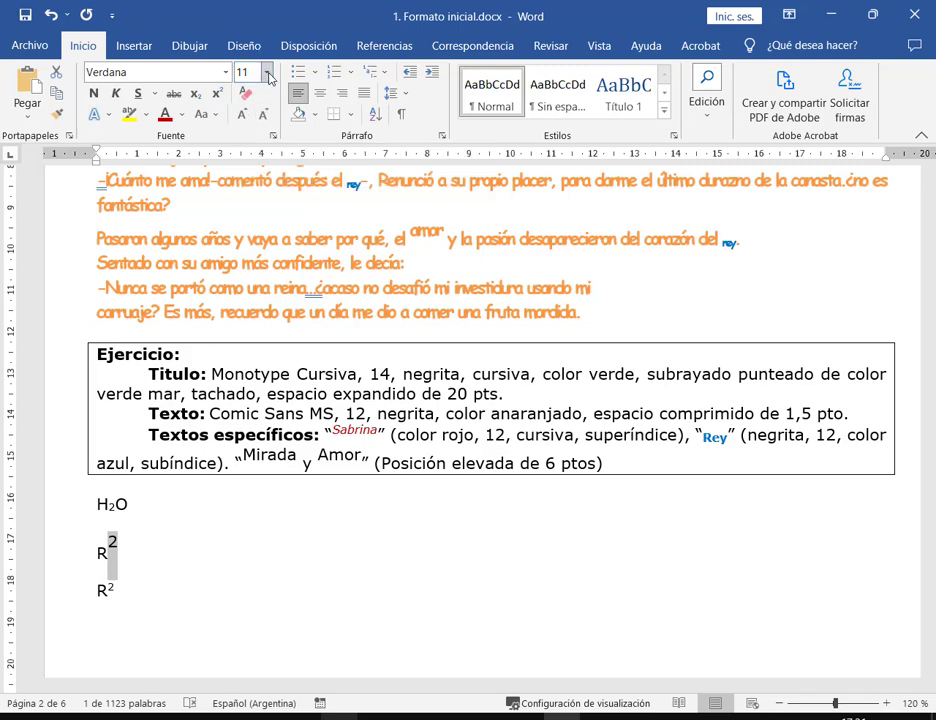
pyautogui.click(267, 73)
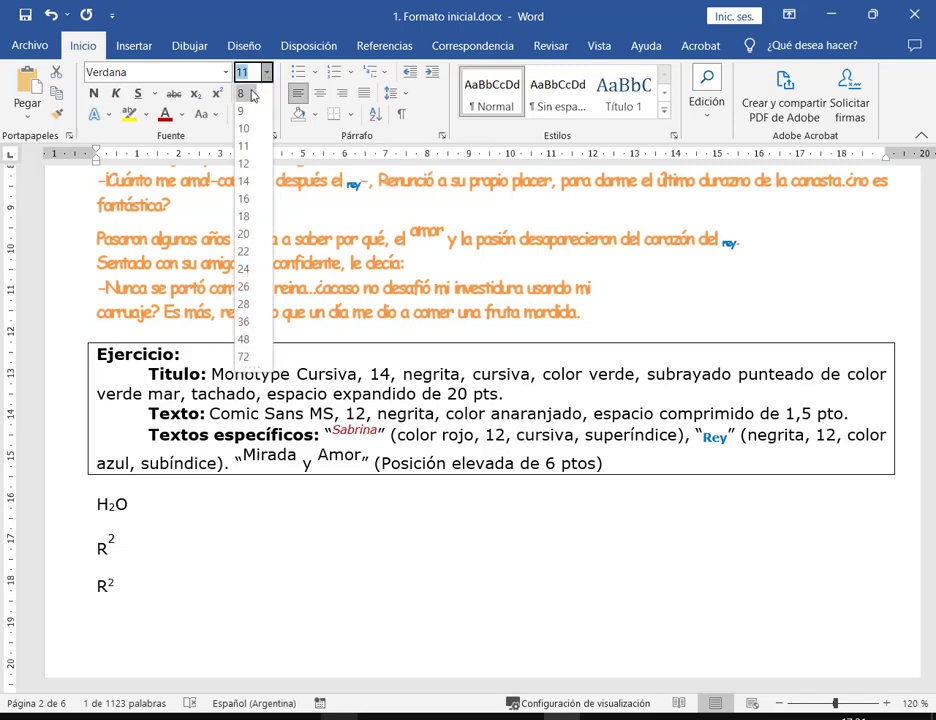
pyautogui.click(245, 200)
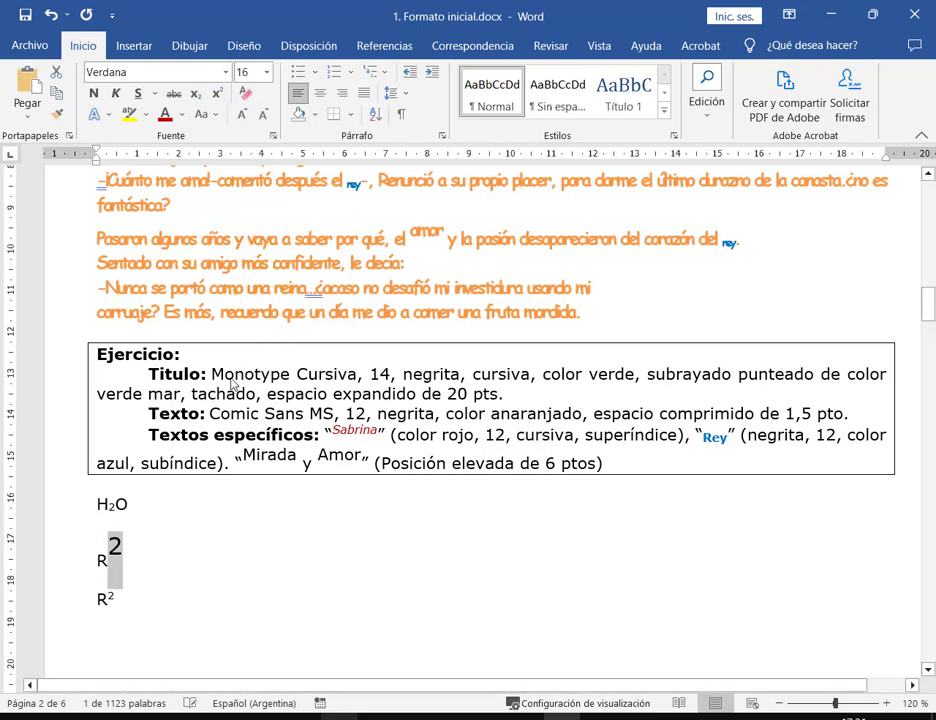
# Set the raised position of the 2 in the first R2 example to 2 pt in the advanced font settings
pyautogui.click(274, 137)
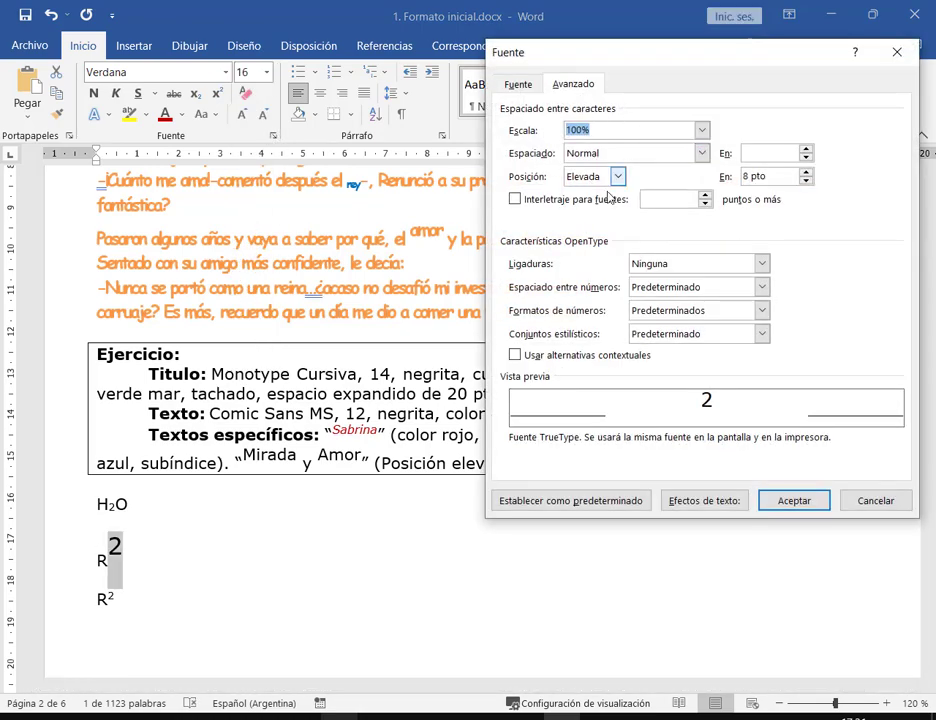
pyautogui.click(806, 180)
pyautogui.click(806, 180)
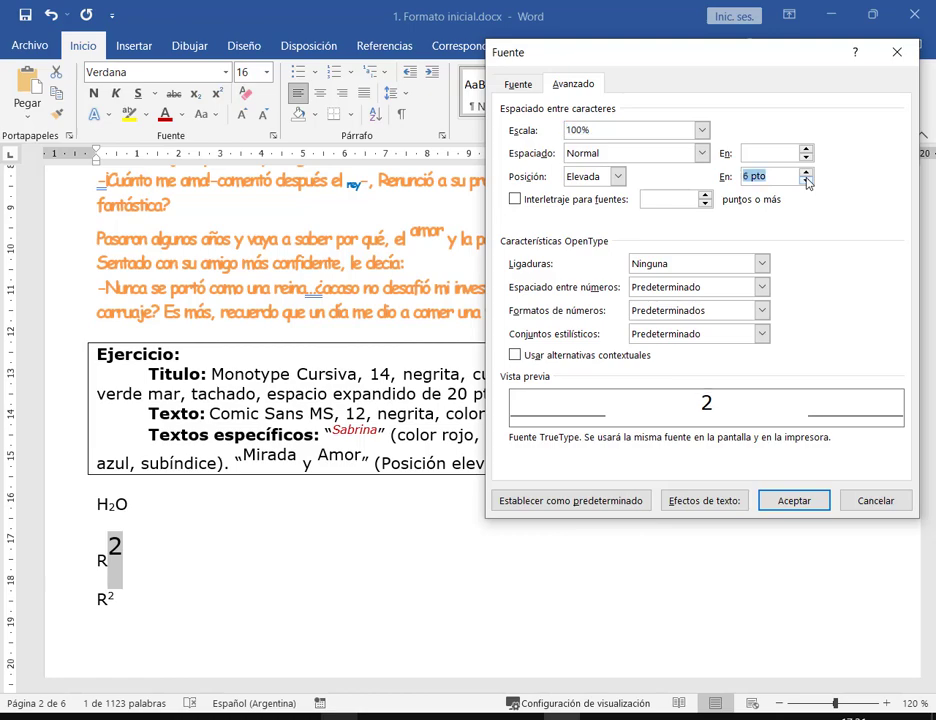
pyautogui.click(806, 180)
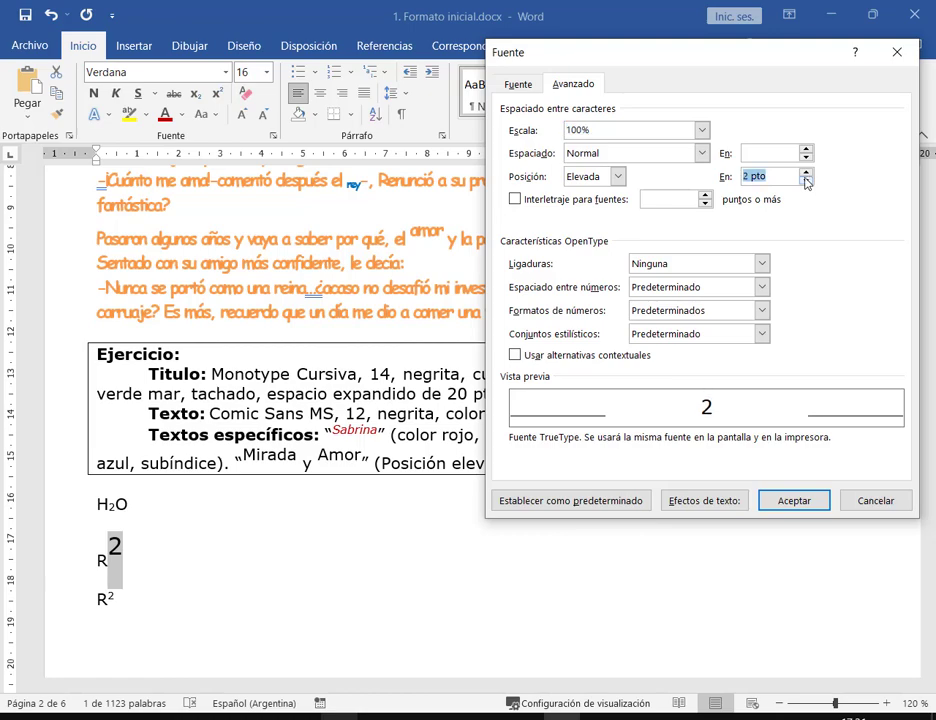
pyautogui.click(792, 501)
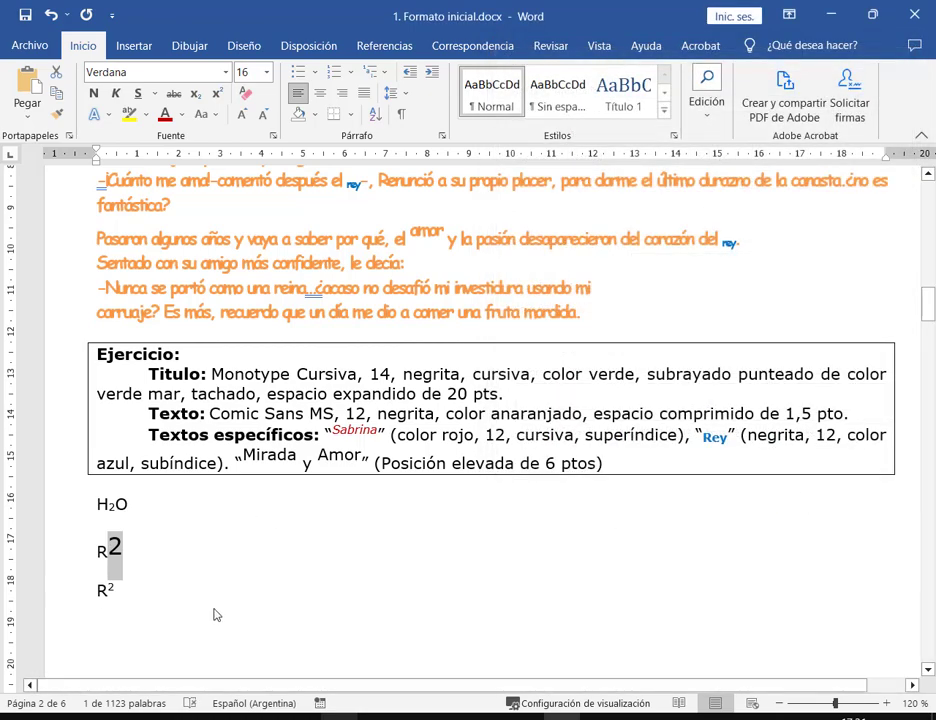
# Set the 2 in the first R2 example to font size 8
pyautogui.click(243, 72)
pyautogui.click(266, 72)
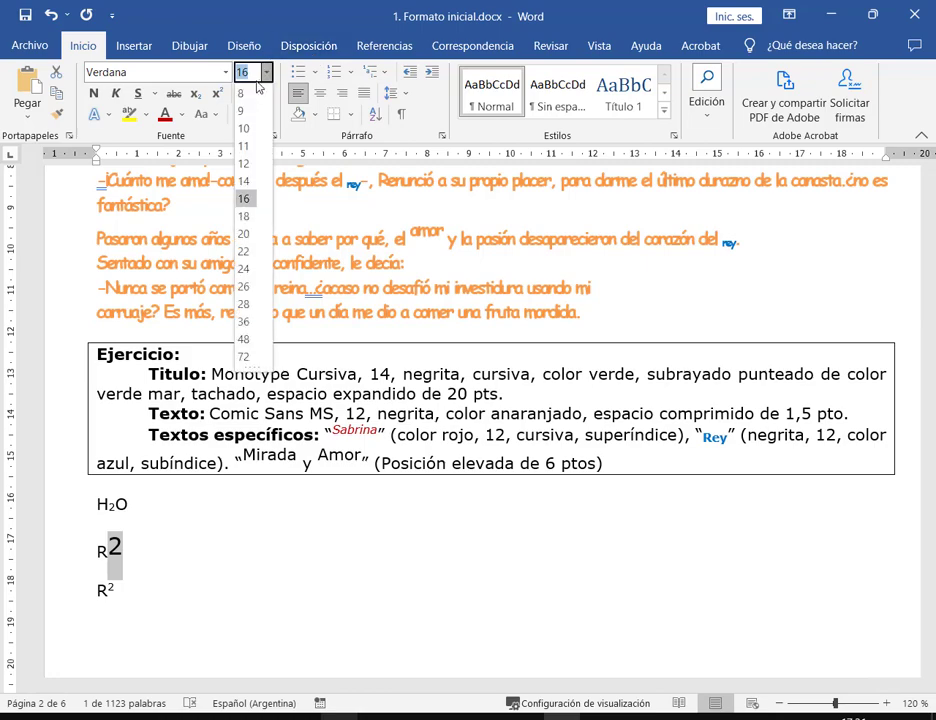
pyautogui.click(241, 93)
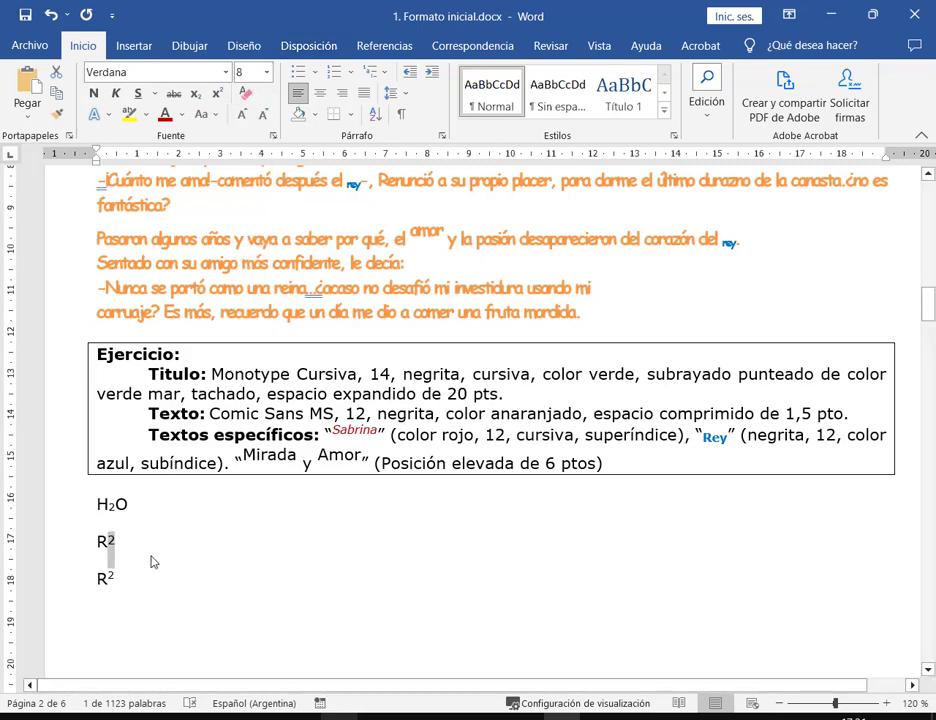
pyautogui.click(110, 540)
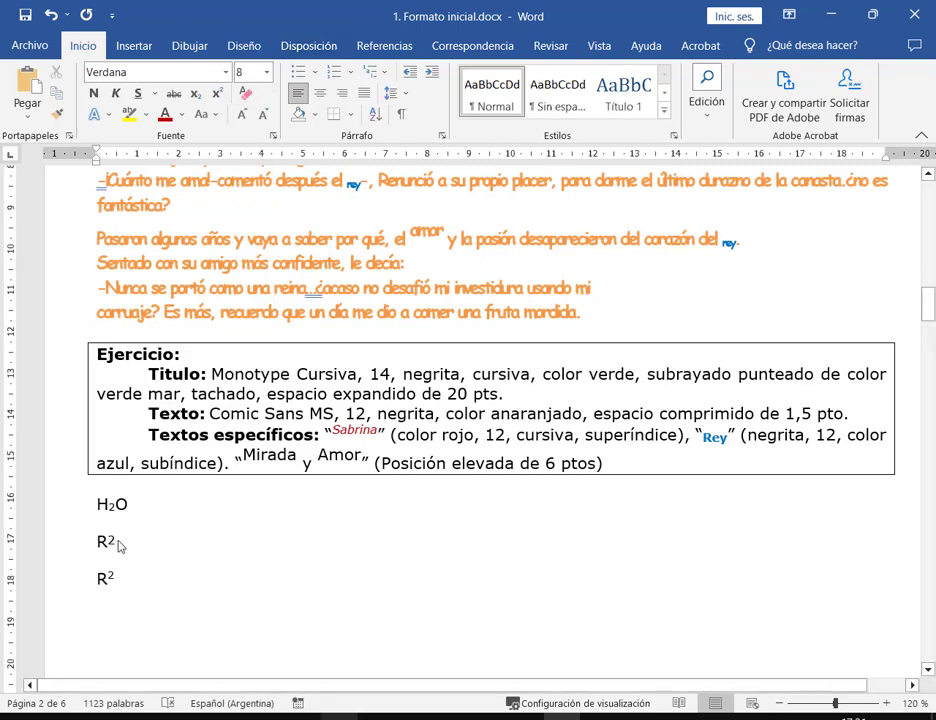
pyautogui.click(209, 589)
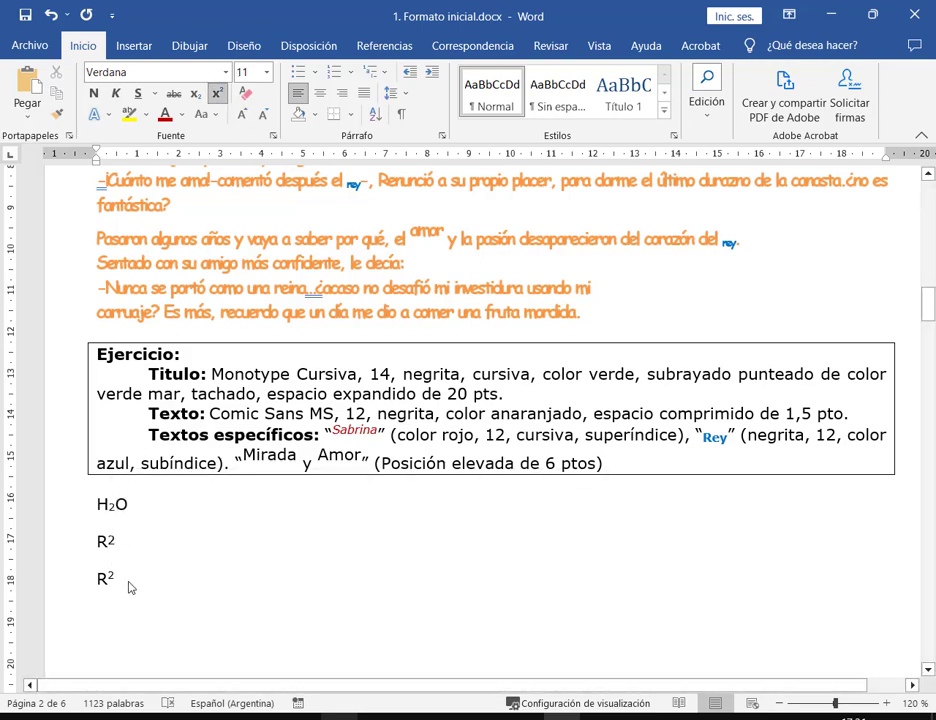
# Delete the H2O line and both R2 example lines below the exercise box
pyautogui.moveTo(130, 588); pyautogui.dragTo(92, 592)
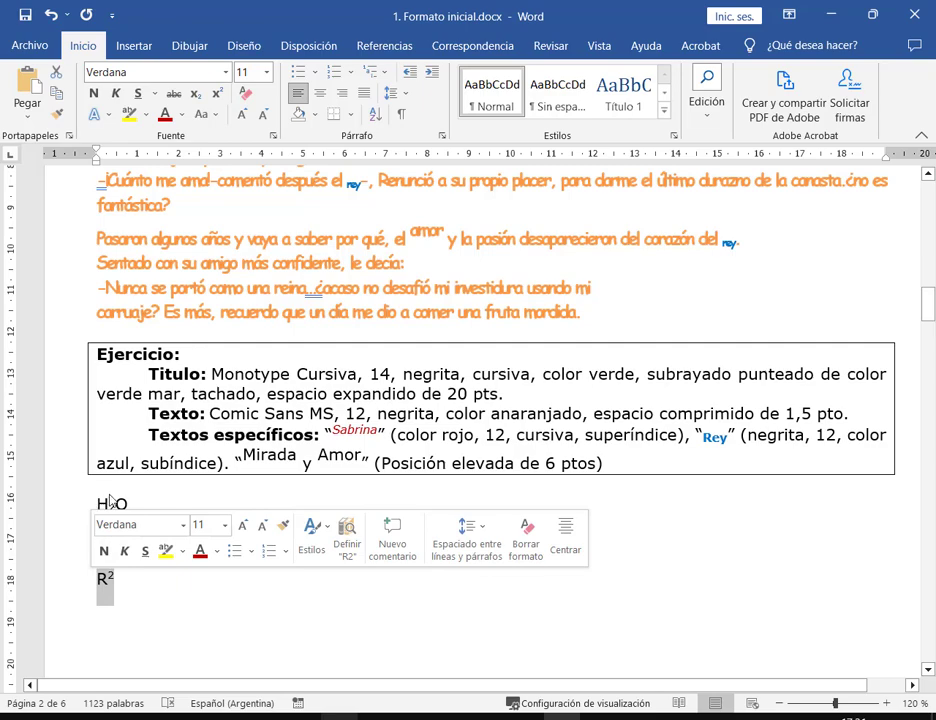
pyautogui.moveTo(128, 548); pyautogui.dragTo(86, 556)
pyautogui.click(143, 600)
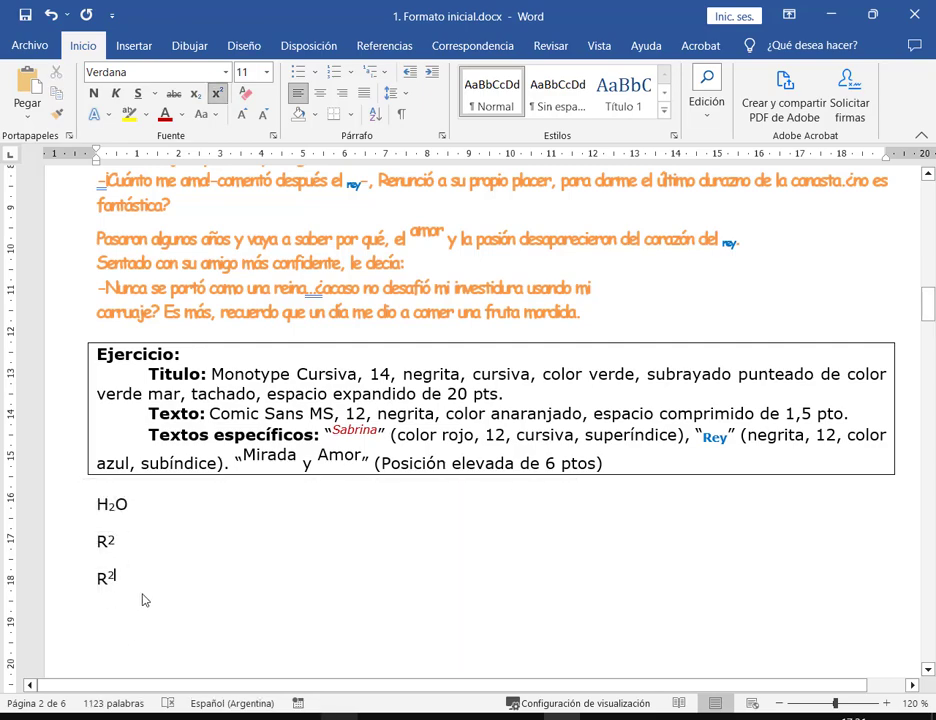
pyautogui.moveTo(150, 584); pyautogui.dragTo(83, 505)
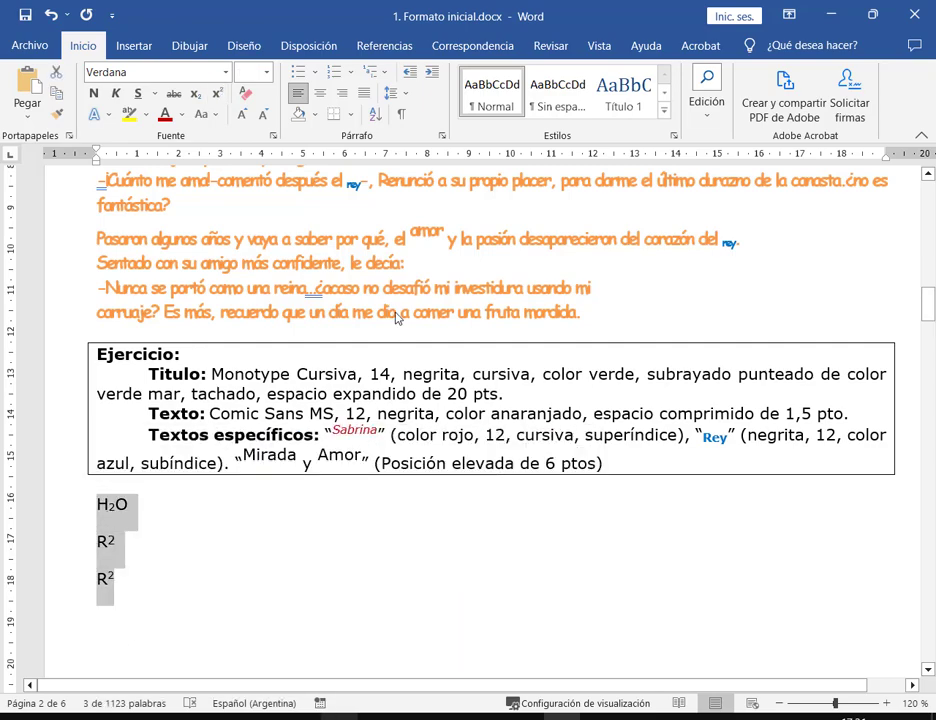
pyautogui.press('Delete')
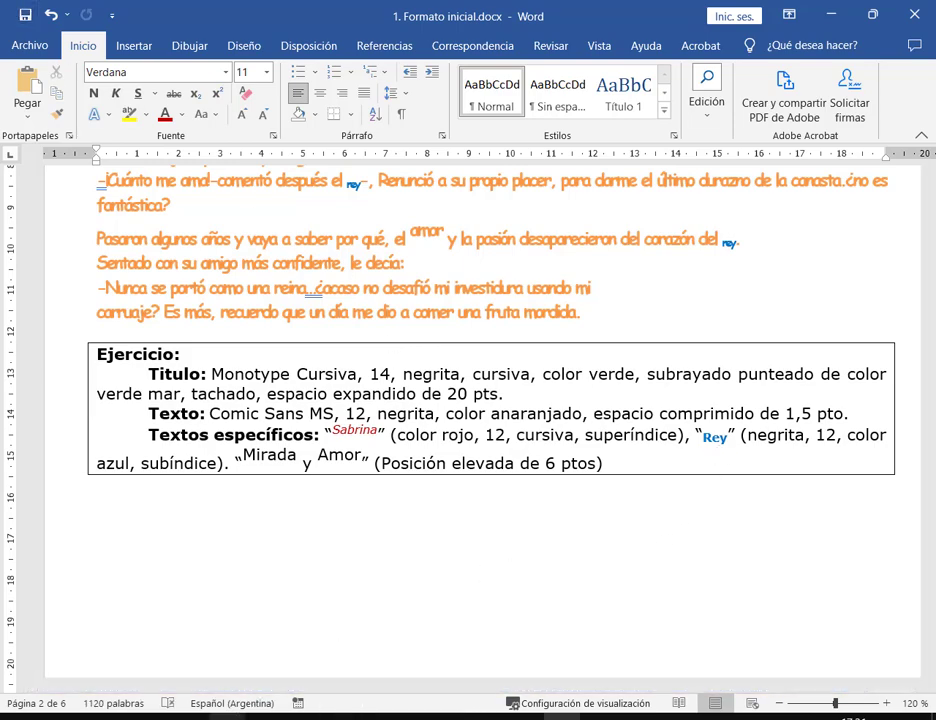
# Switch to the Google Meet call to check the chat messages, and return to the Word document
pyautogui.moveTo(300, 716)
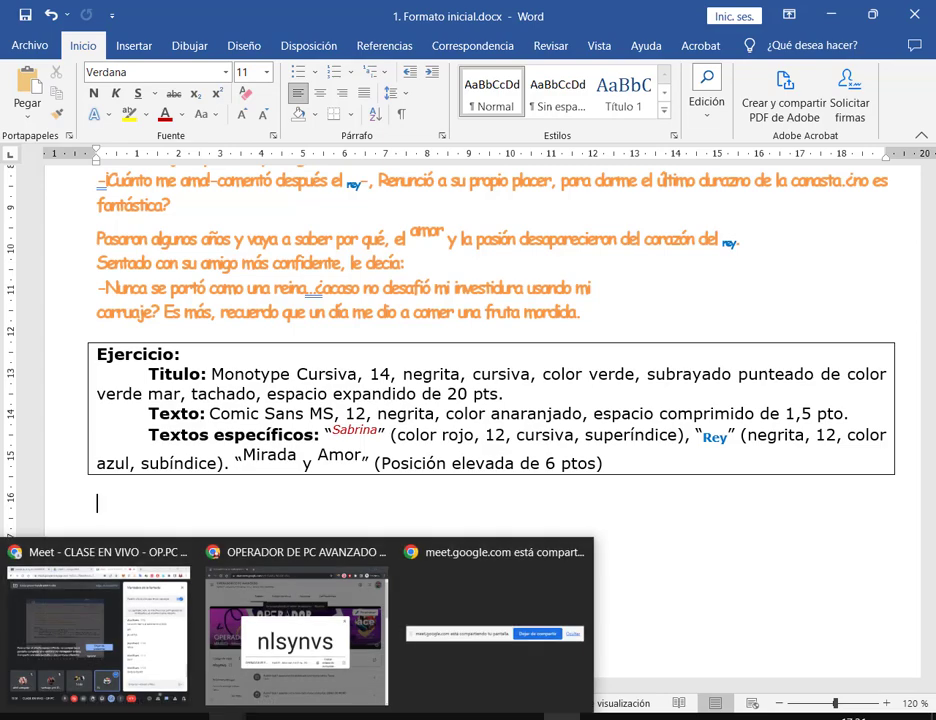
pyautogui.click(188, 645)
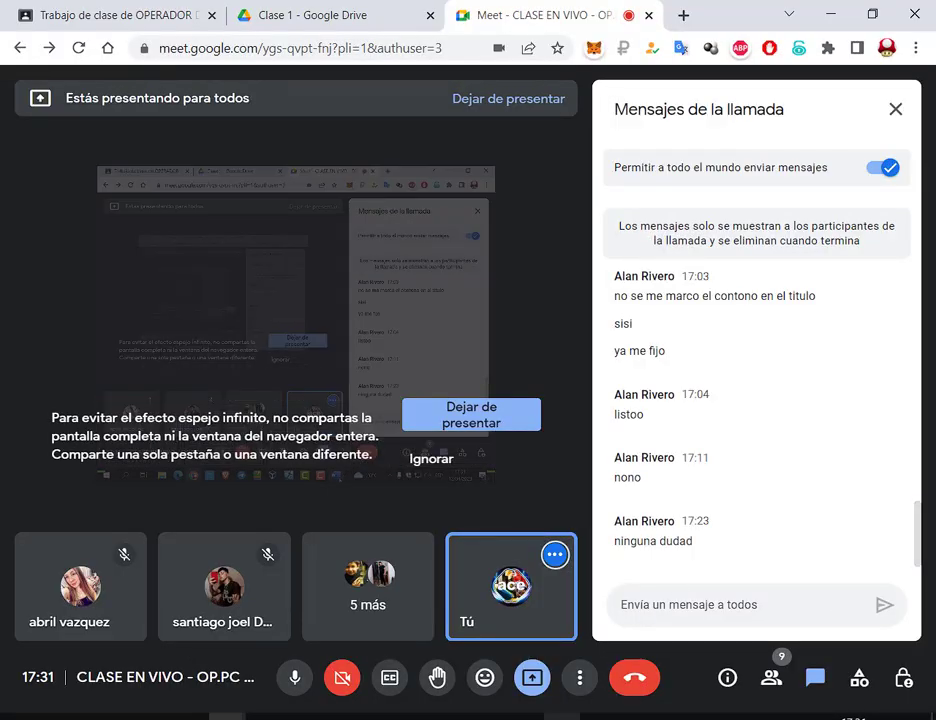
pyautogui.hotkey('alt', 'Tab')
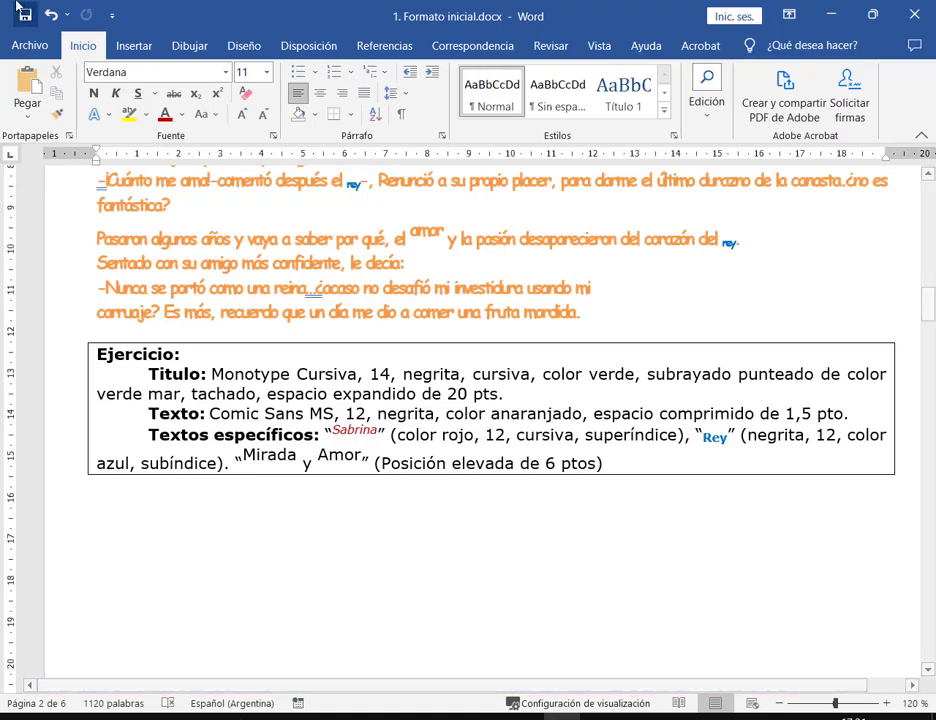
# Examine the remaining exercises, comparing the formatting instructions of Texto III and Texto IV
pyautogui.scroll(-10, 633, 462)
pyautogui.scroll(-6, 634, 463)
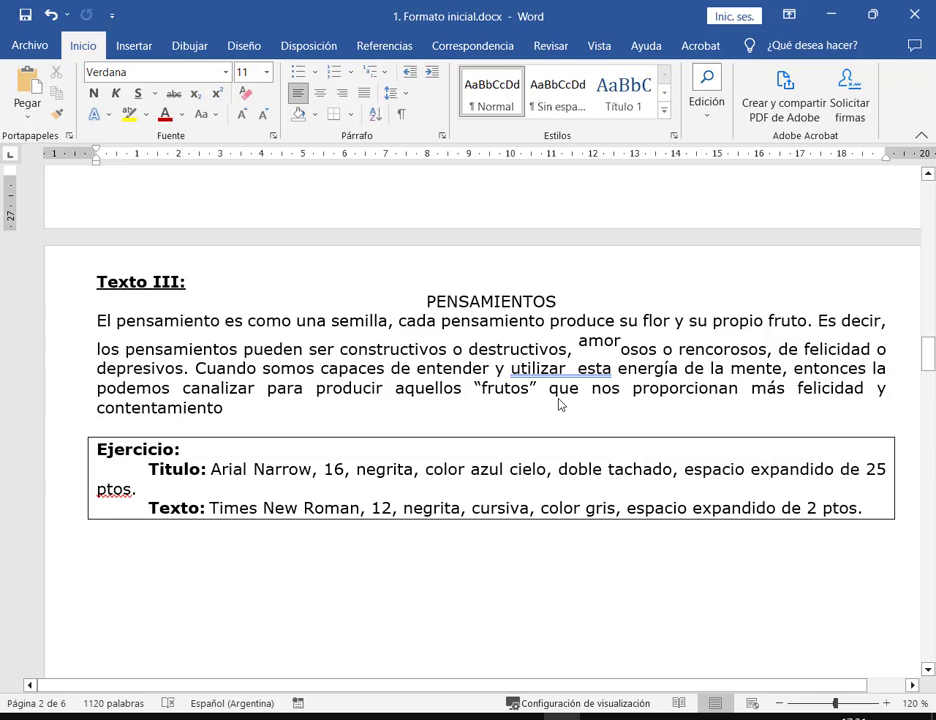
pyautogui.scroll(-10, 551, 316)
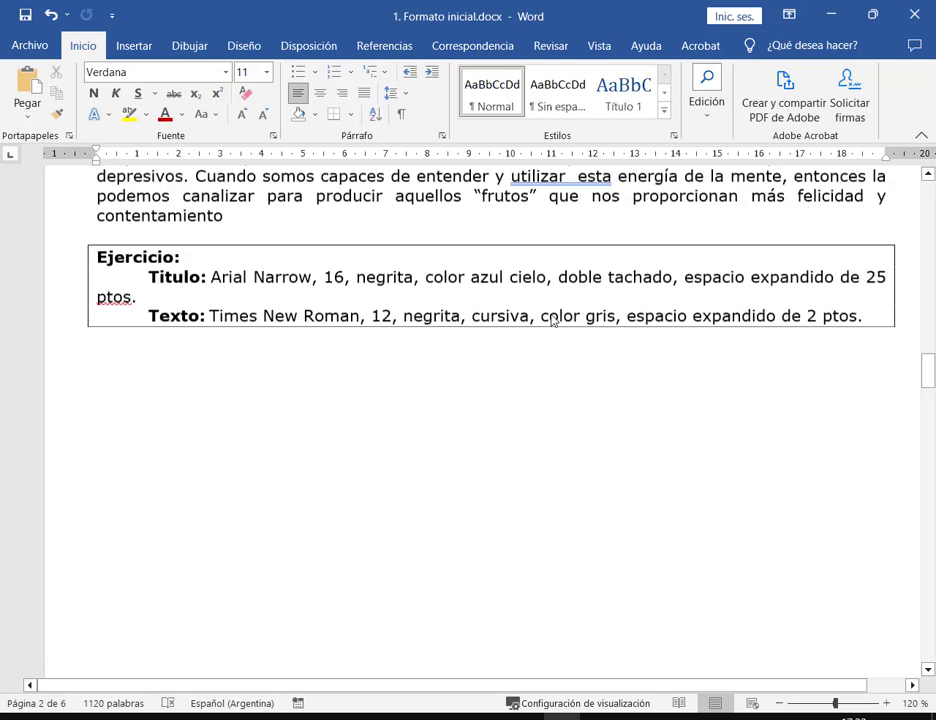
pyautogui.scroll(-1, 551, 322)
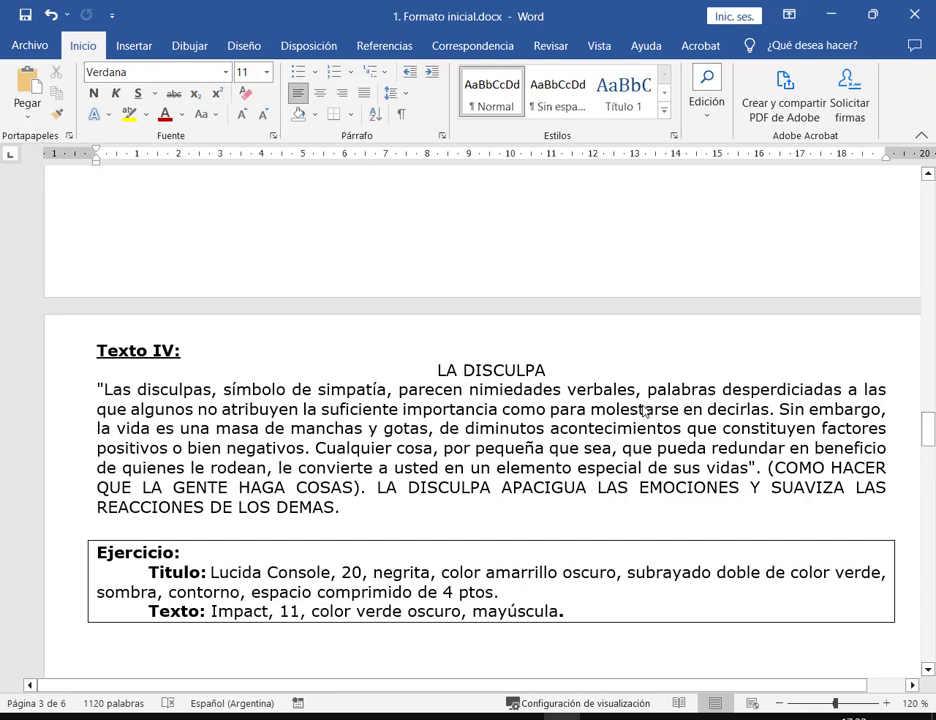
pyautogui.scroll(-2, 645, 410)
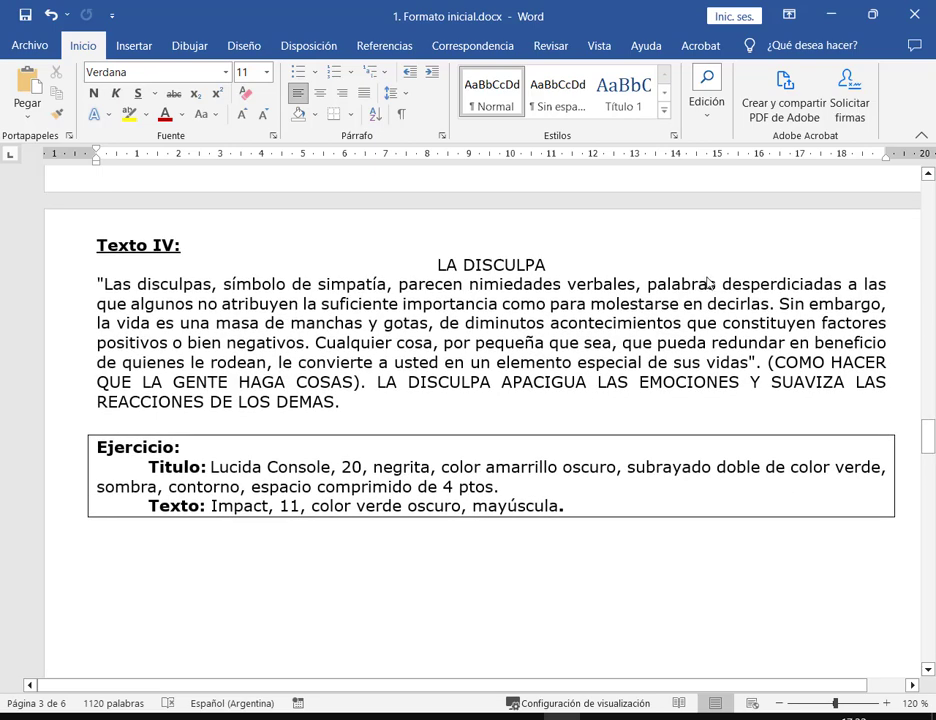
pyautogui.scroll(10, 650, 535)
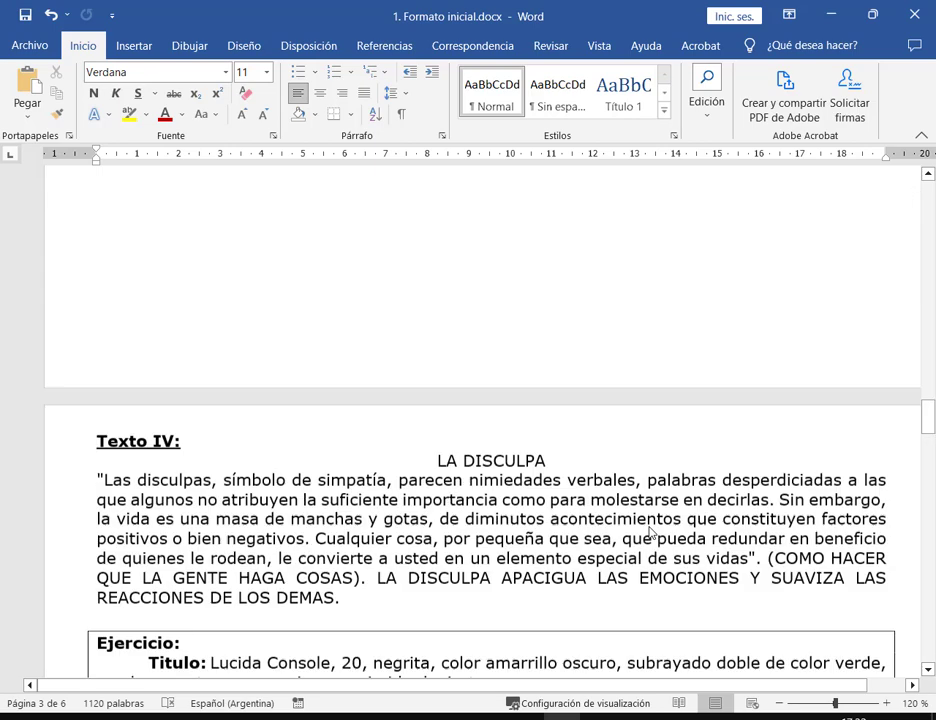
pyautogui.scroll(-10, 650, 503)
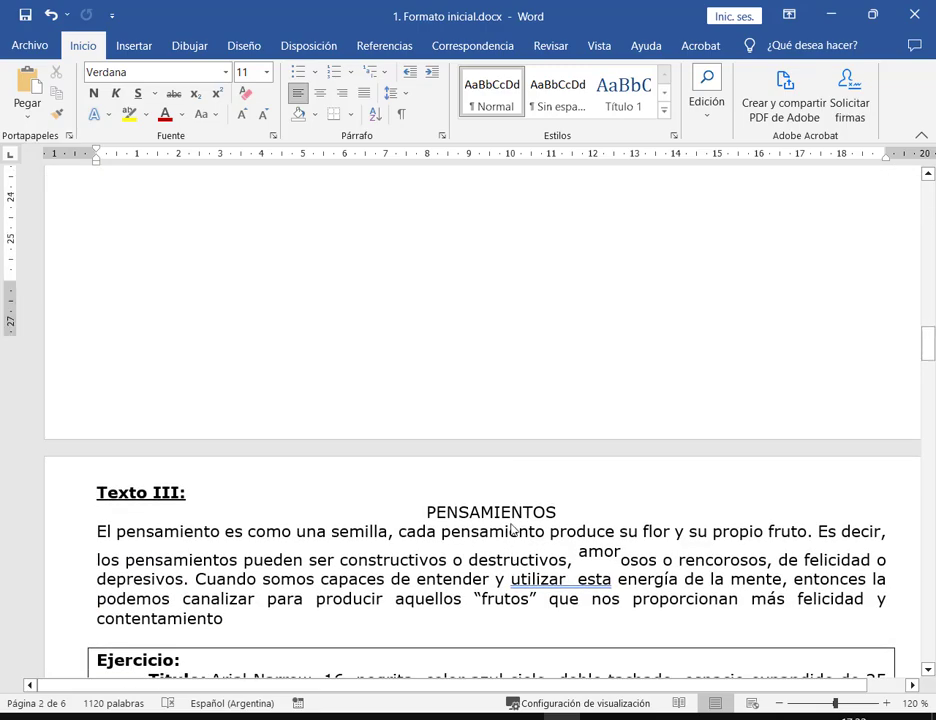
pyautogui.doubleClick(548, 256)
pyautogui.click(593, 420)
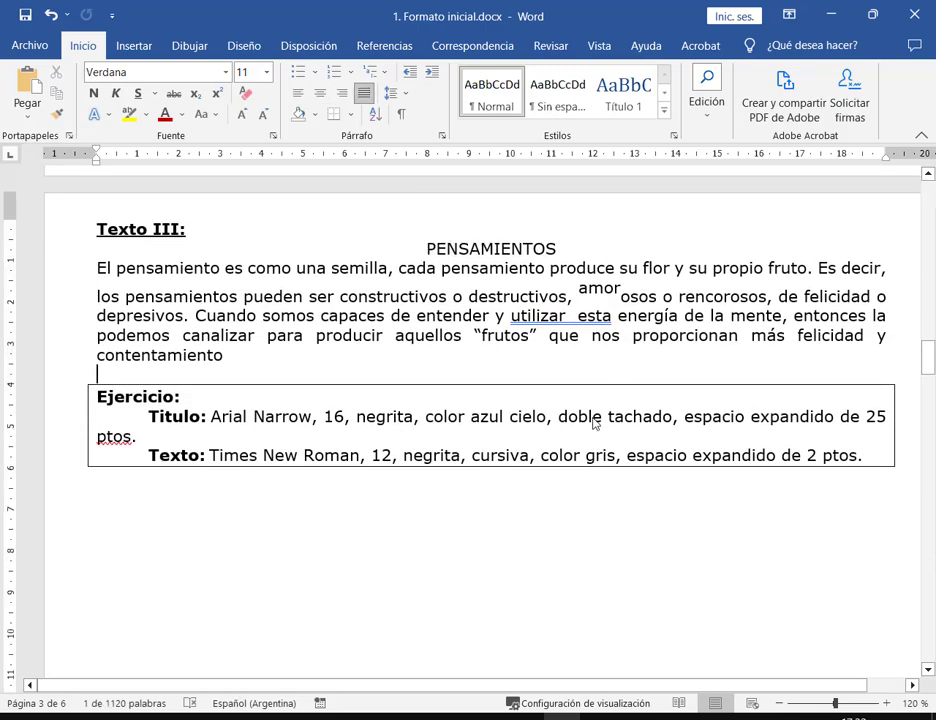
pyautogui.scroll(-8, 620, 428)
pyautogui.scroll(-5, 296, 544)
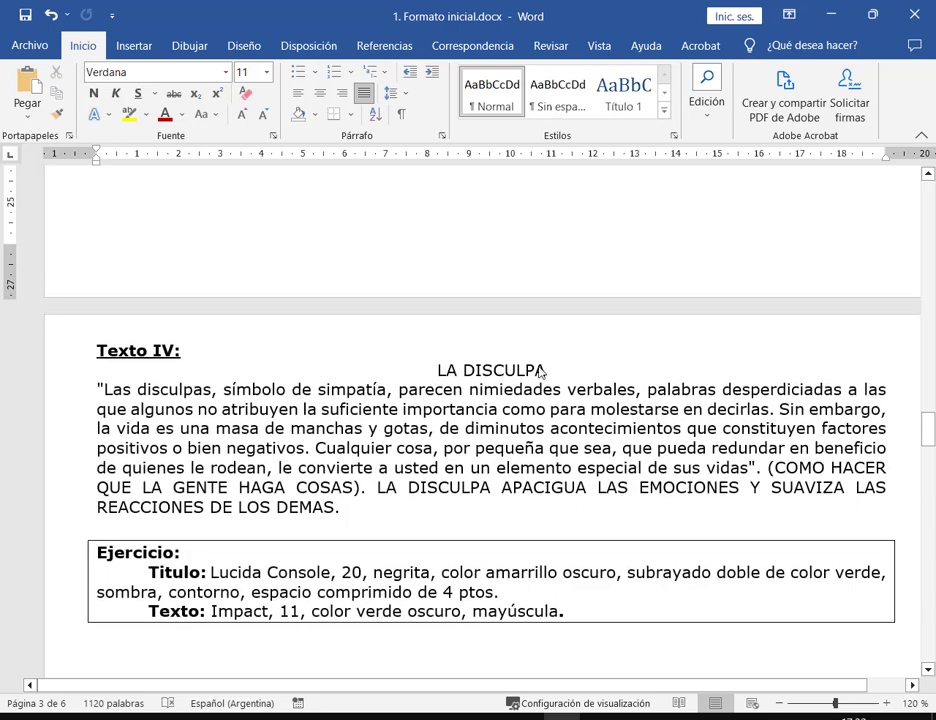
pyautogui.scroll(-10, 485, 370)
pyautogui.moveTo(928, 470); pyautogui.dragTo(928, 491)
pyautogui.moveTo(928, 445); pyautogui.dragTo(928, 355)
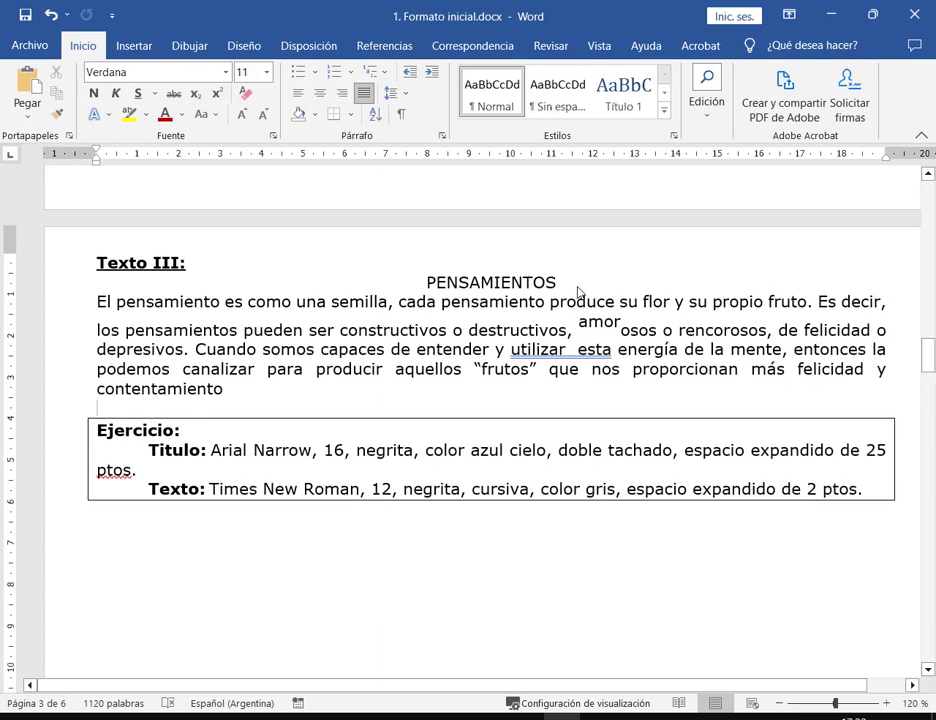
# Insert a blank line between the PENSAMIENTOS title and its paragraph in Texto III
pyautogui.click(560, 282)
pyautogui.press('Return')
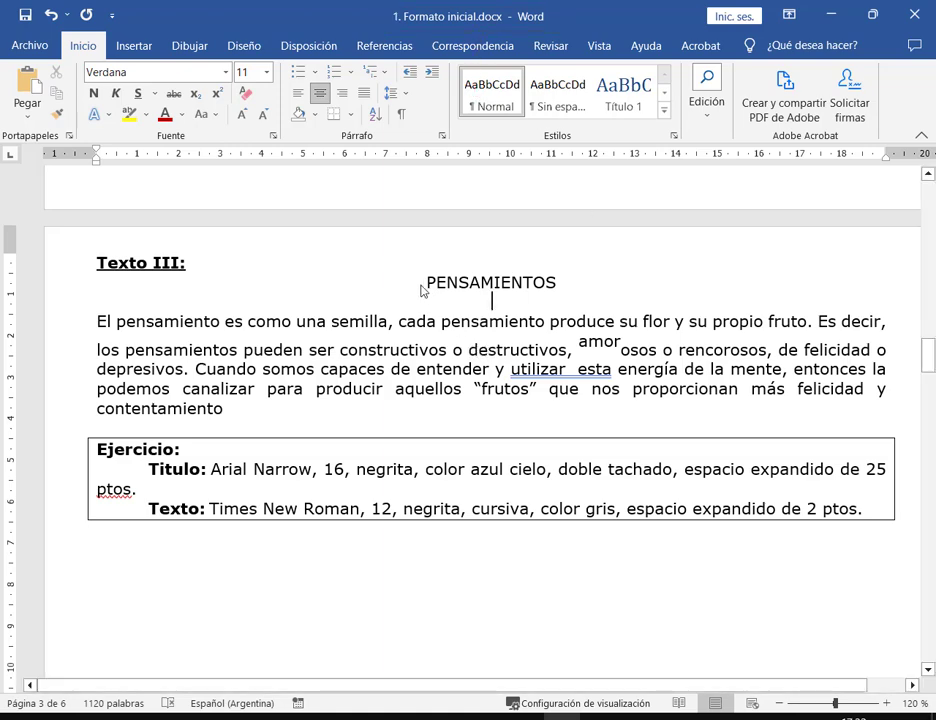
# Set the PENSAMIENTOS title's character spacing to Expandido by 25 pto in the font settings
pyautogui.moveTo(422, 287); pyautogui.dragTo(600, 291)
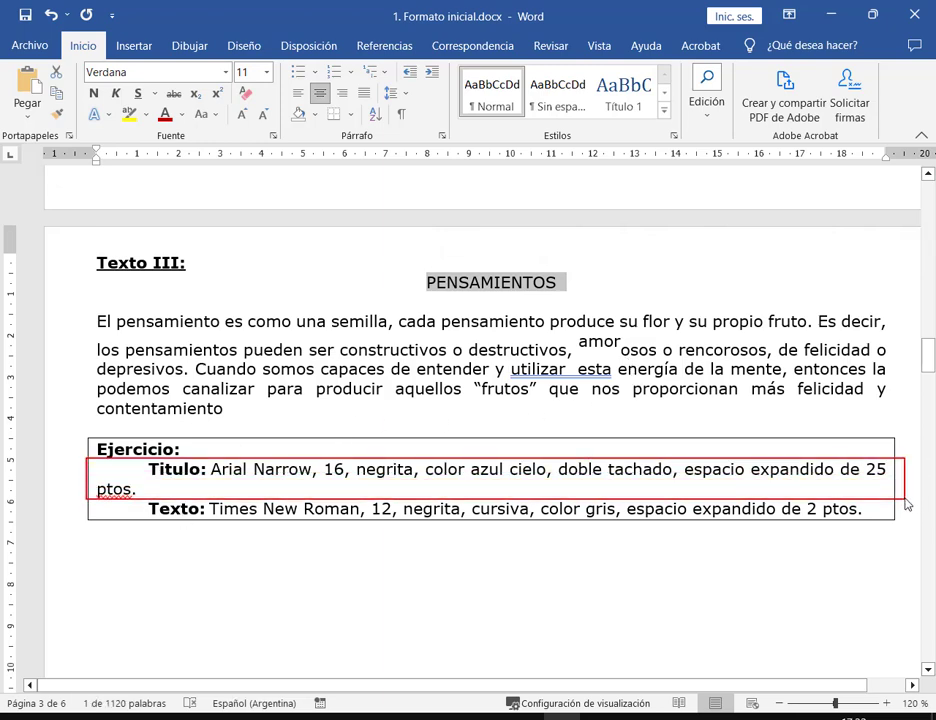
pyautogui.click(273, 135)
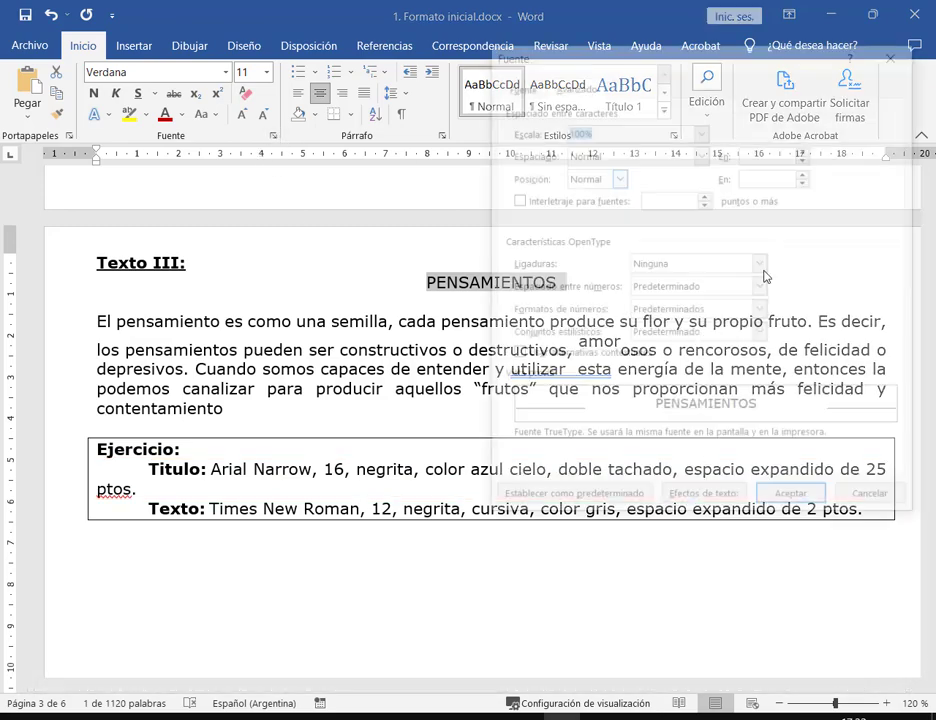
pyautogui.moveTo(603, 60); pyautogui.dragTo(310, 35)
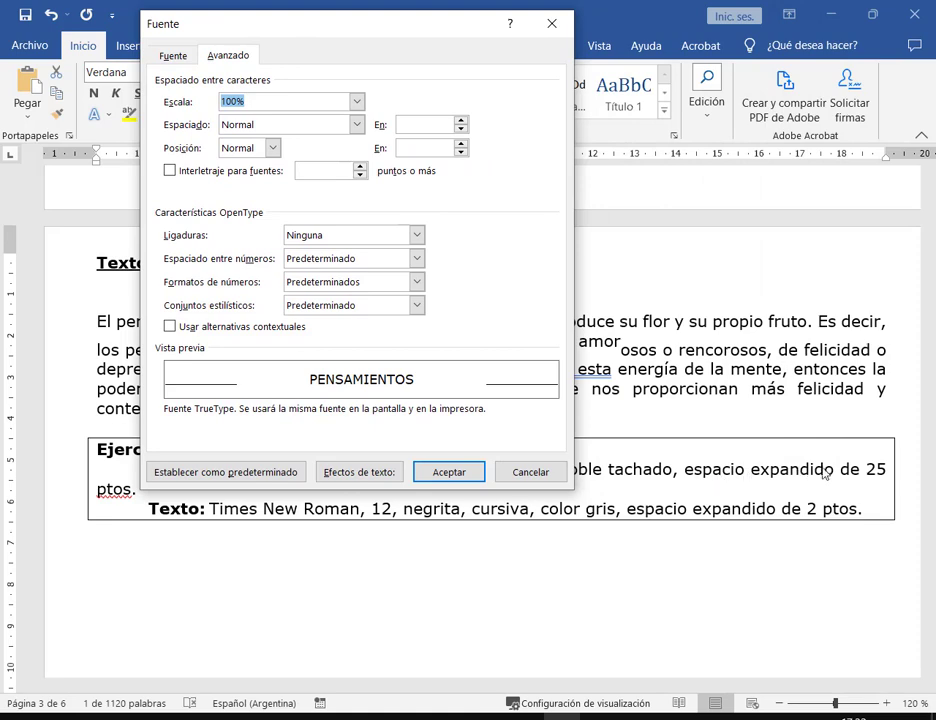
pyautogui.click(330, 125)
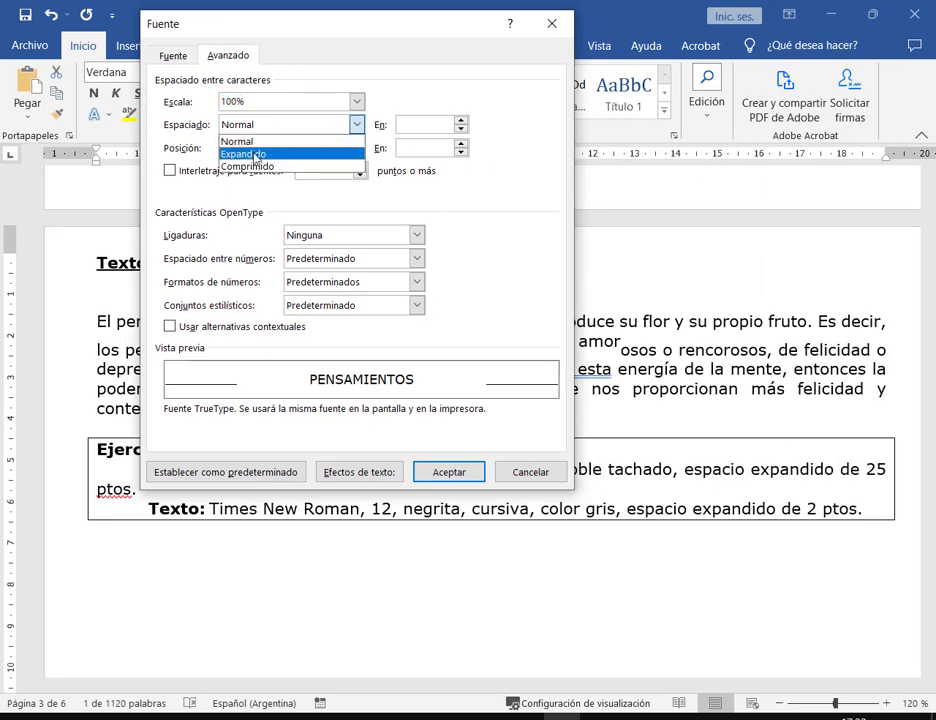
pyautogui.click(255, 151)
pyautogui.doubleClick(401, 124)
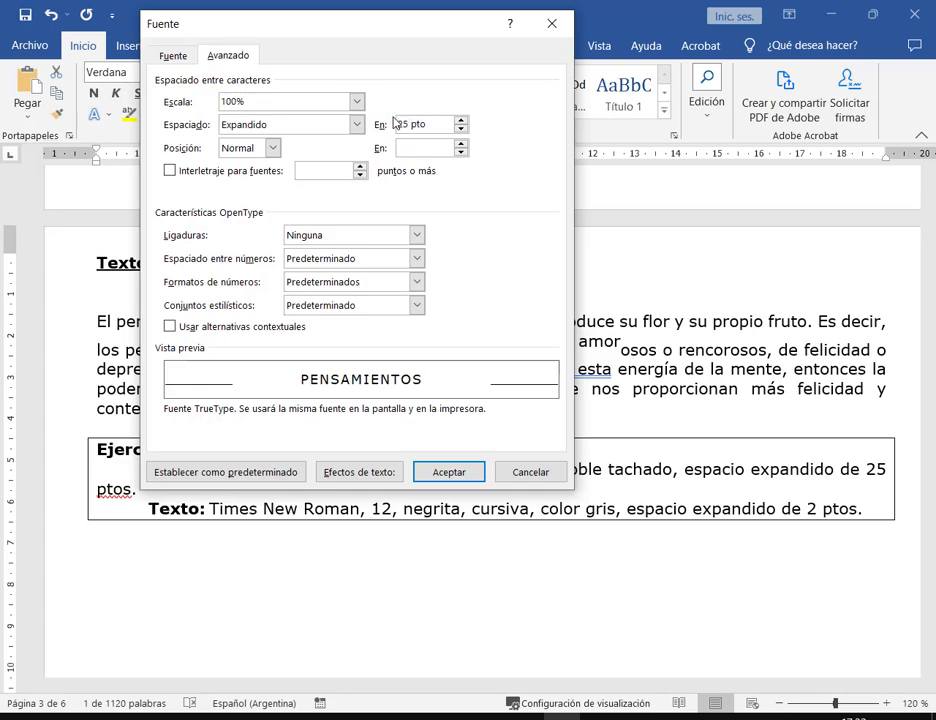
pyautogui.write('25')
# Apply the Doble tachado effect and the standard light blue font color to the PENSAMIENTOS title
pyautogui.click(168, 56)
pyautogui.moveTo(261, 36); pyautogui.dragTo(310, 8)
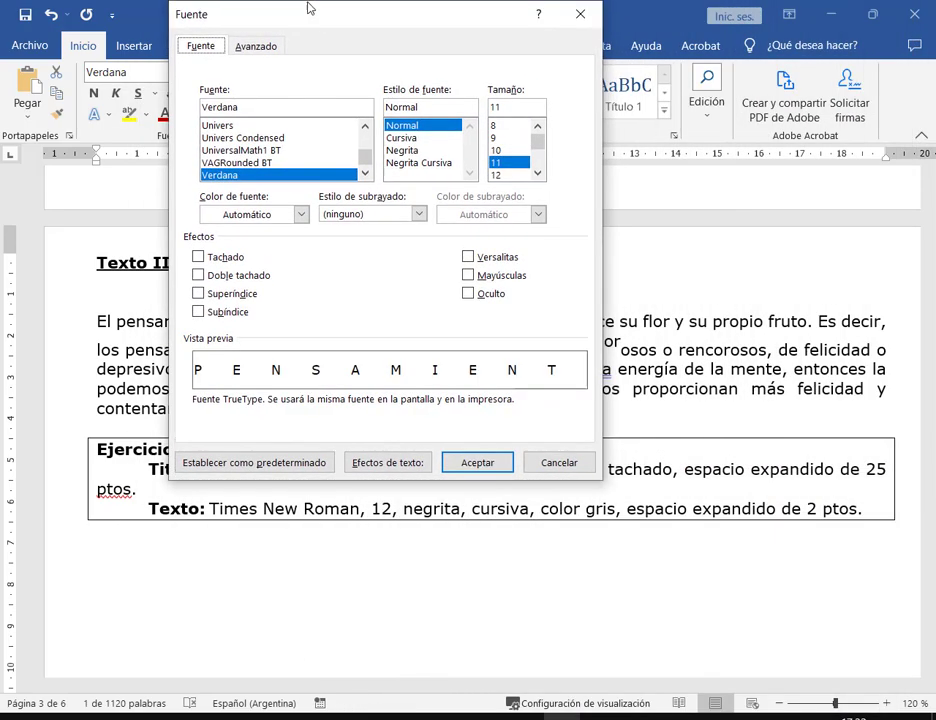
pyautogui.moveTo(193, 22); pyautogui.dragTo(414, 6)
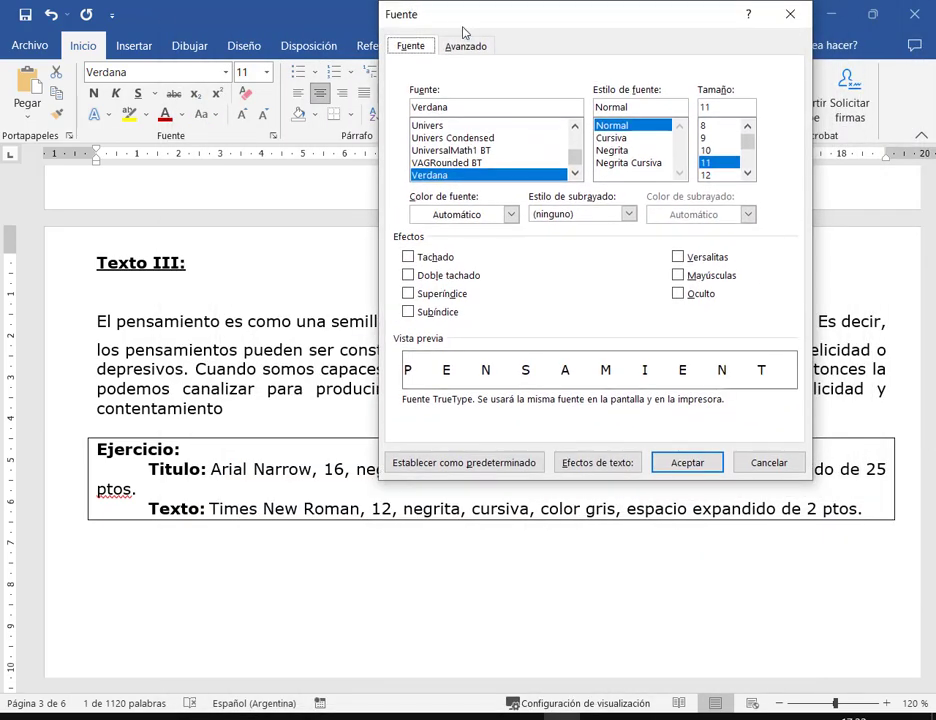
pyautogui.moveTo(463, 33); pyautogui.dragTo(678, 62)
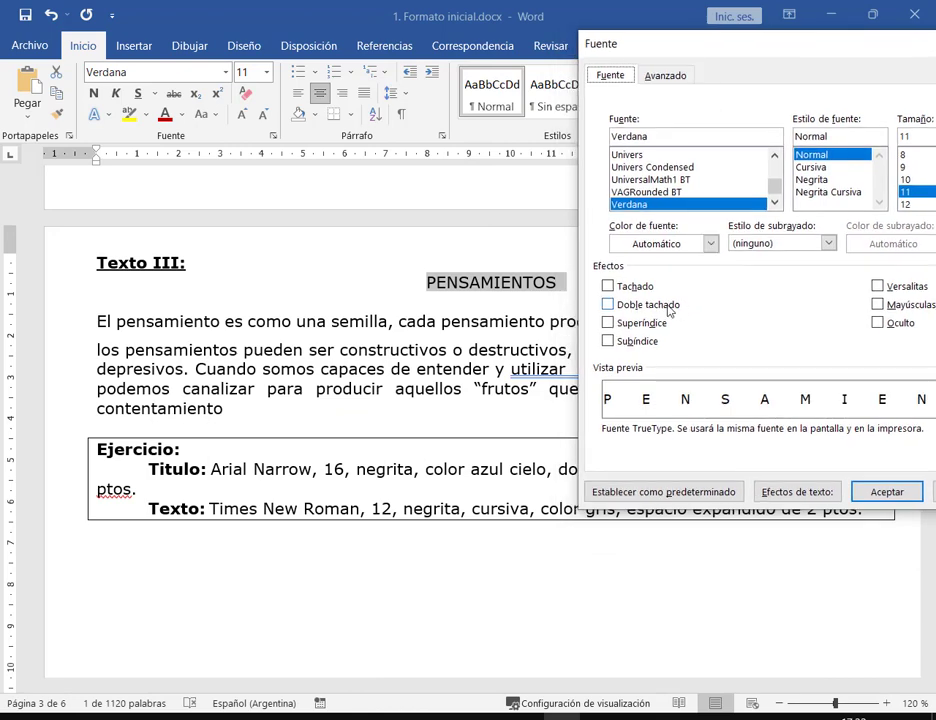
pyautogui.click(668, 310)
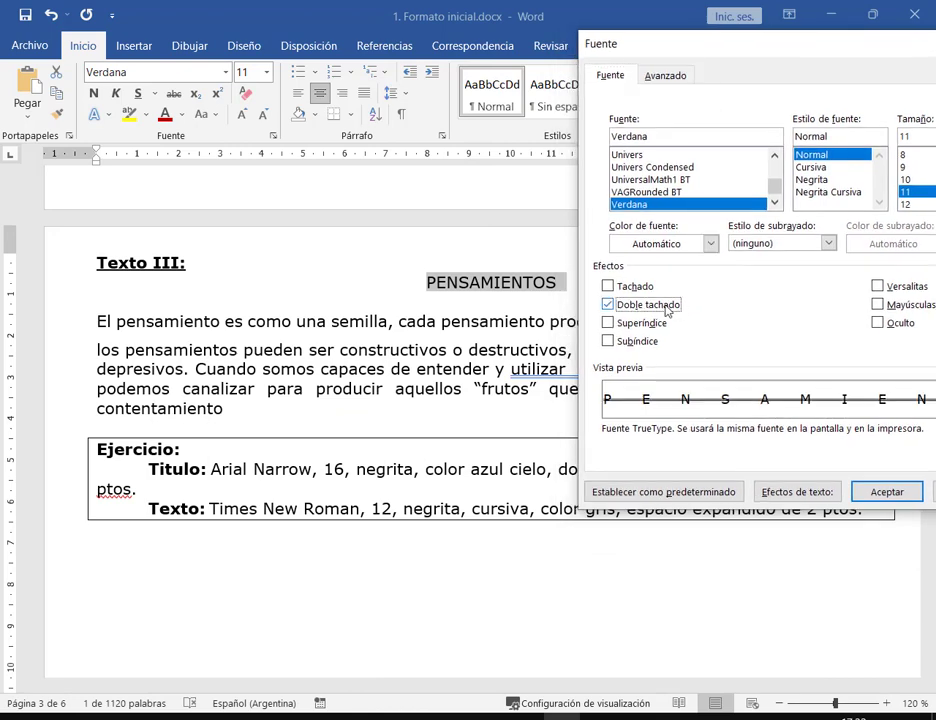
pyautogui.click(710, 244)
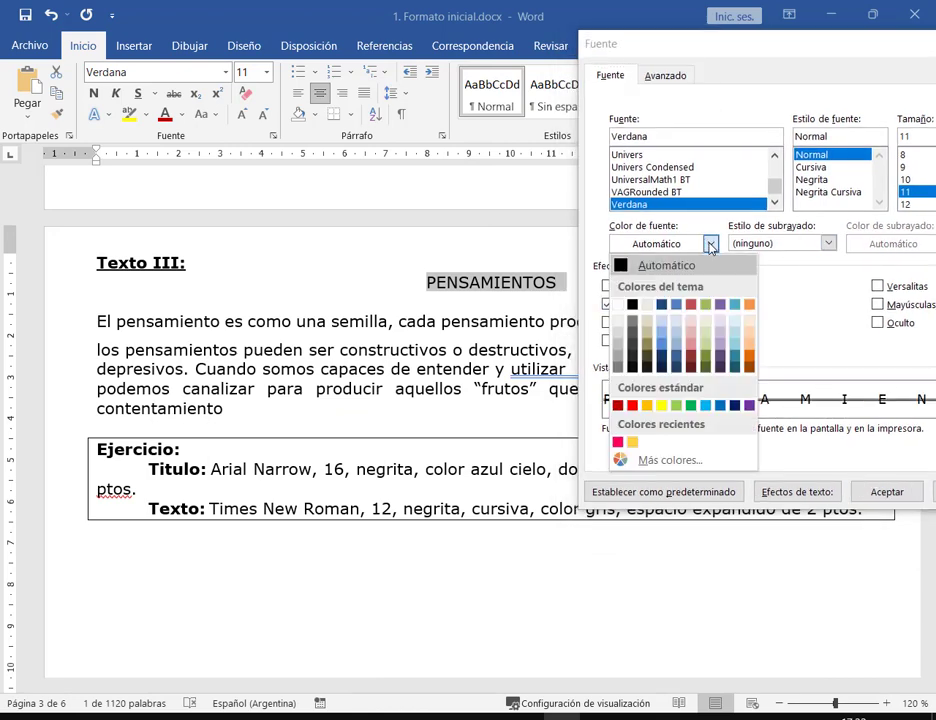
pyautogui.click(706, 405)
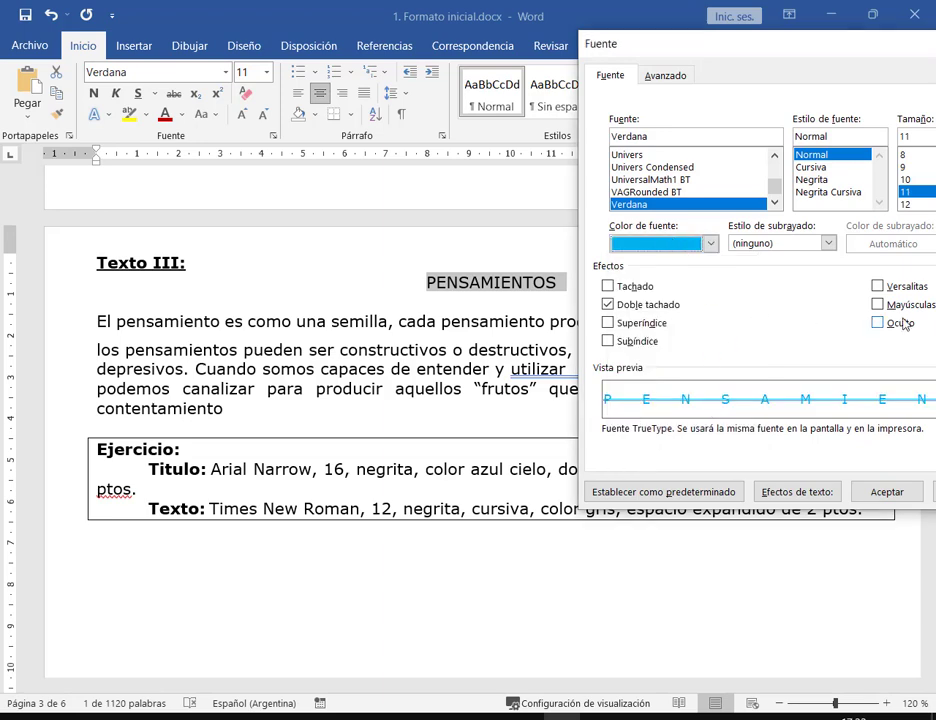
# Set the title's font to Arial Narrow, style Negrita, size 16
pyautogui.click(812, 180)
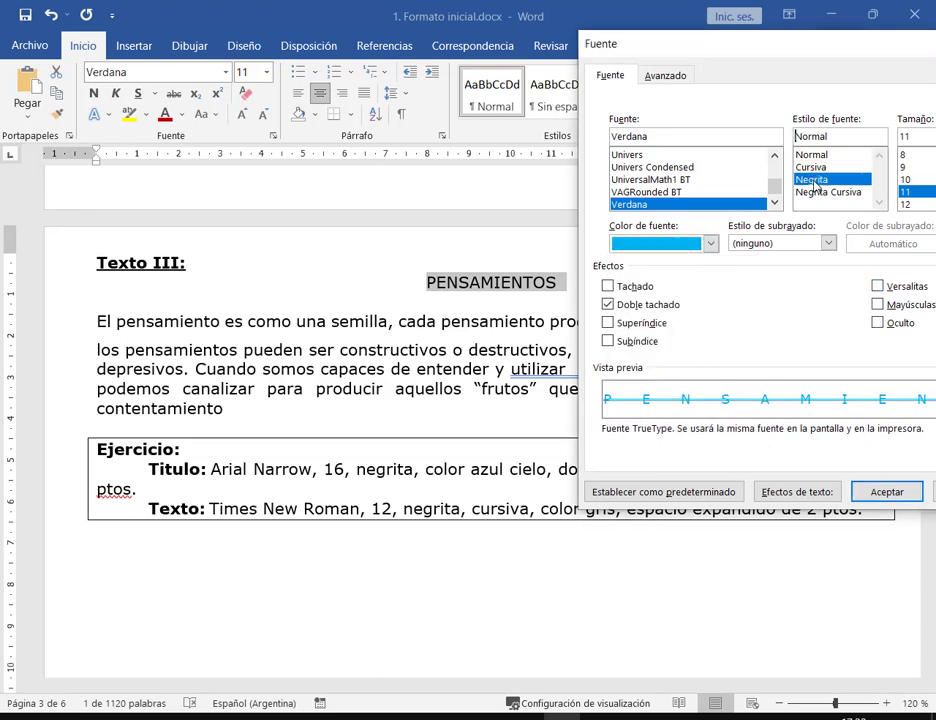
pyautogui.moveTo(840, 51); pyautogui.dragTo(539, 52)
pyautogui.scroll(-2, 617, 186)
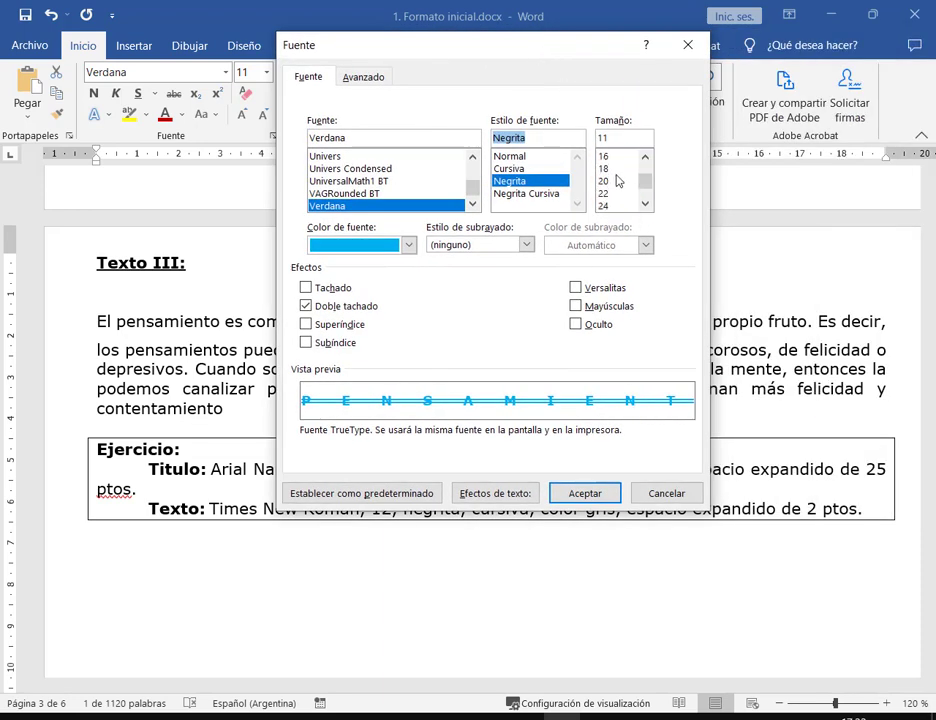
pyautogui.click(604, 156)
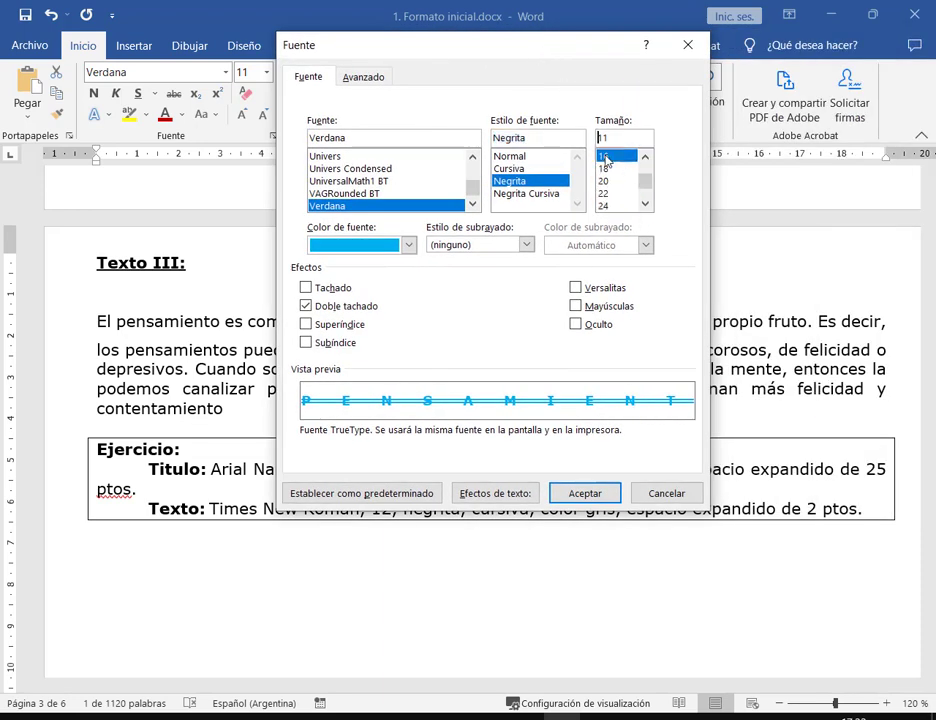
pyautogui.doubleClick(357, 142)
pyautogui.write('ARI')
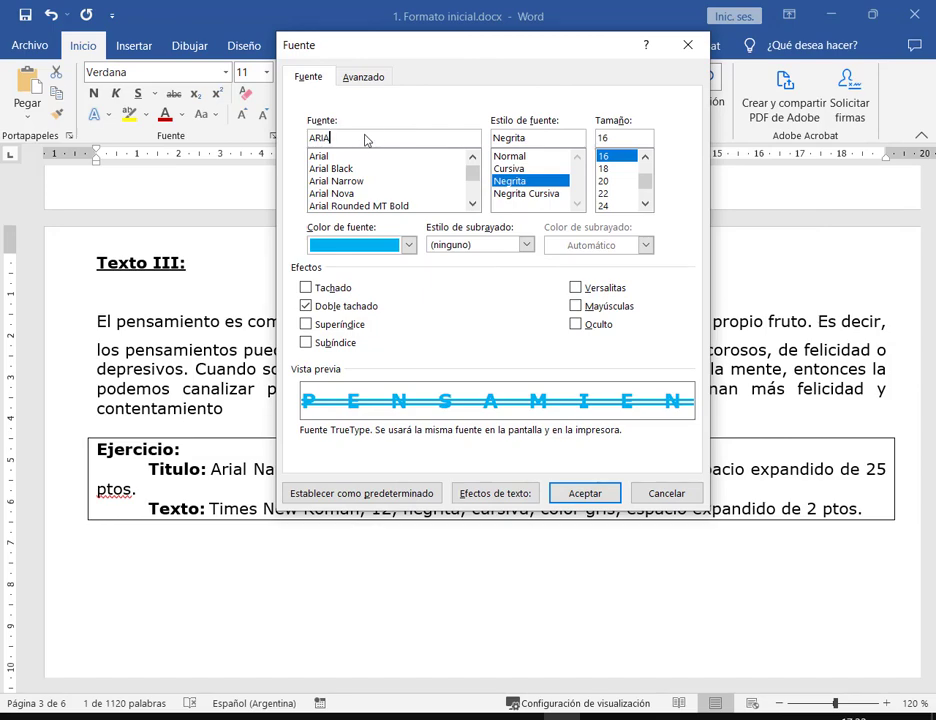
pyautogui.write('A')
pyautogui.click(363, 183)
# Check the title's font and spacing settings against the Titulo instructions and apply them
pyautogui.moveTo(452, 53); pyautogui.dragTo(419, 70)
pyautogui.moveTo(482, 178); pyautogui.dragTo(322, 648)
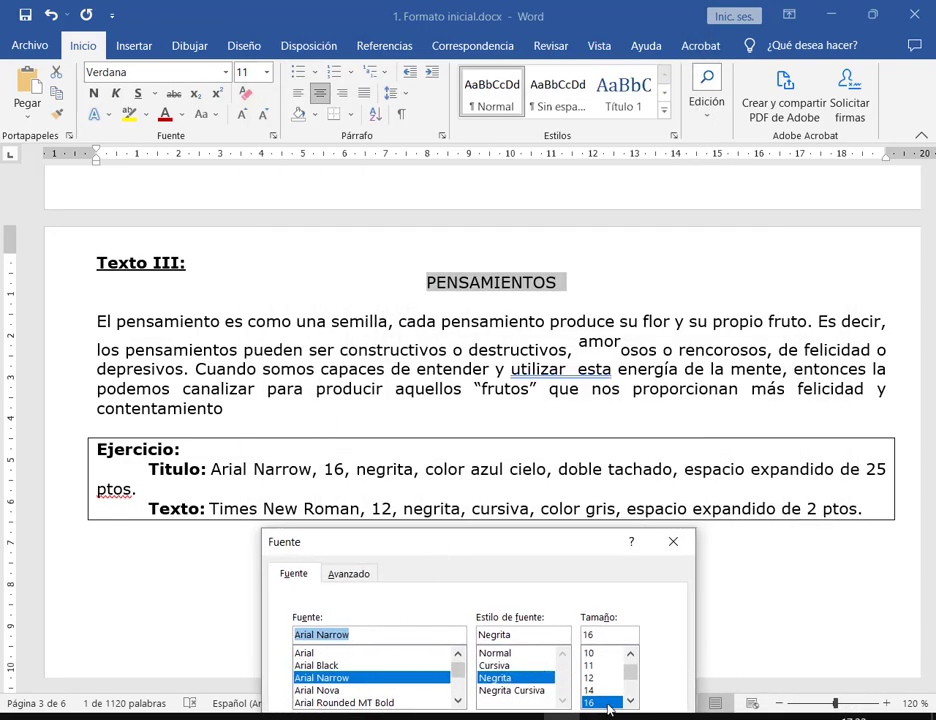
pyautogui.moveTo(525, 540); pyautogui.dragTo(362, 22)
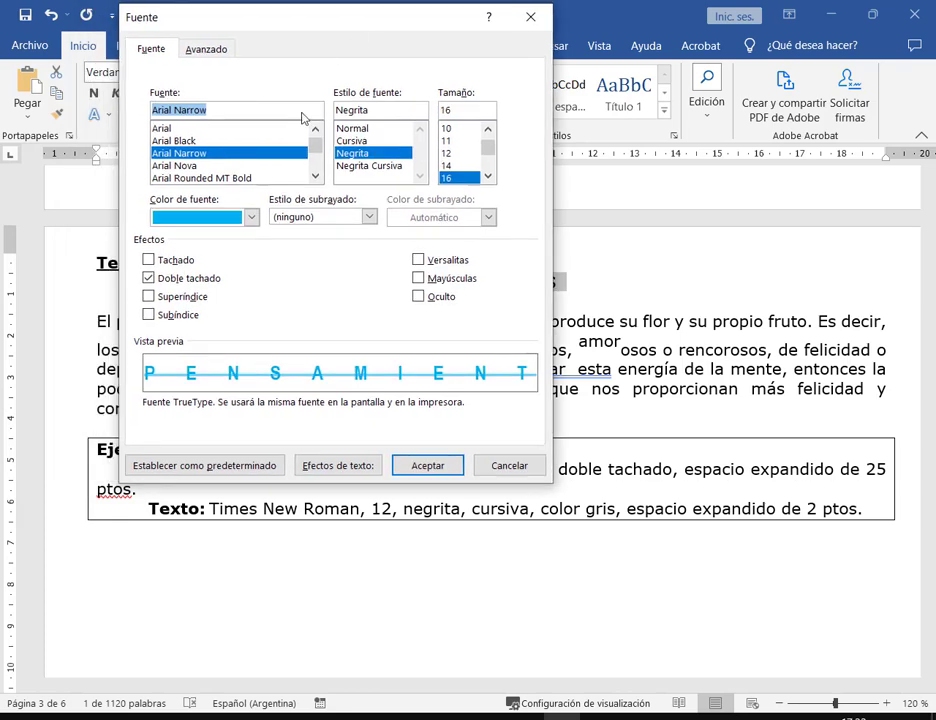
pyautogui.click(207, 49)
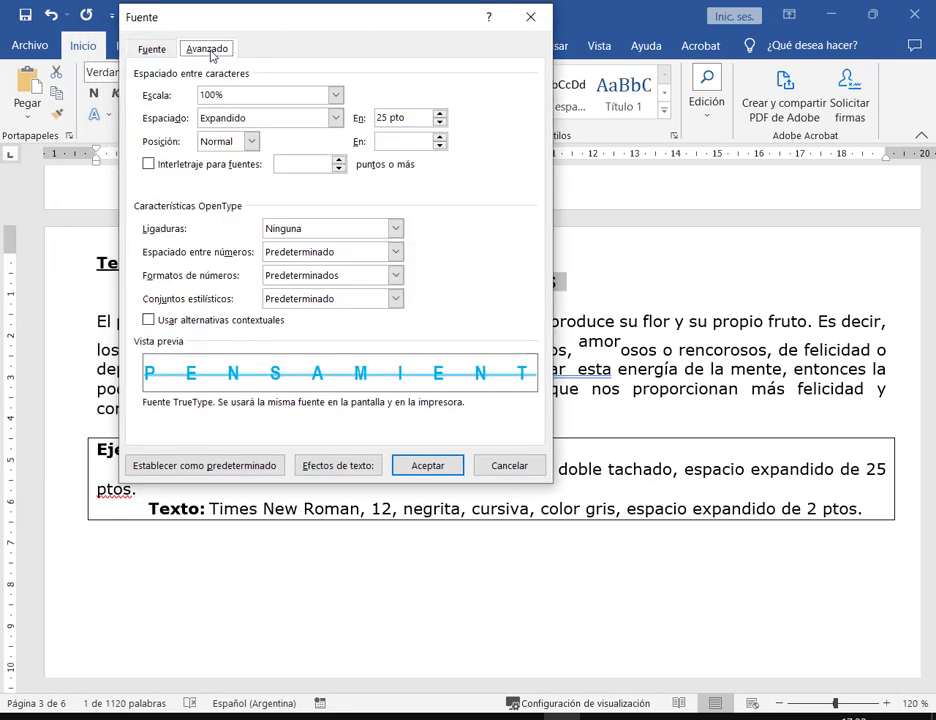
pyautogui.click(151, 49)
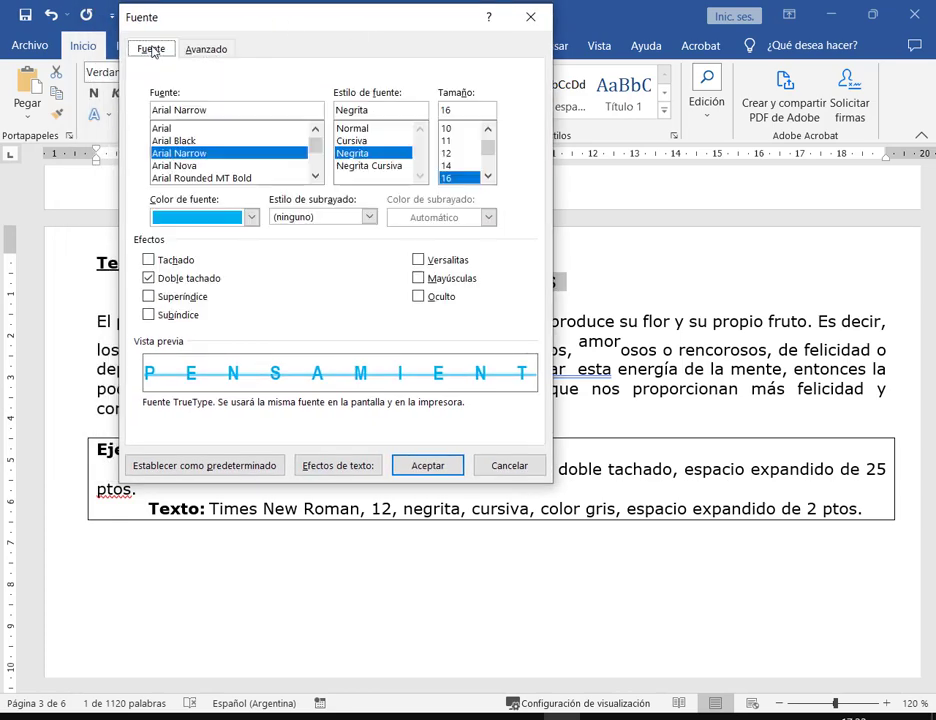
pyautogui.click(449, 469)
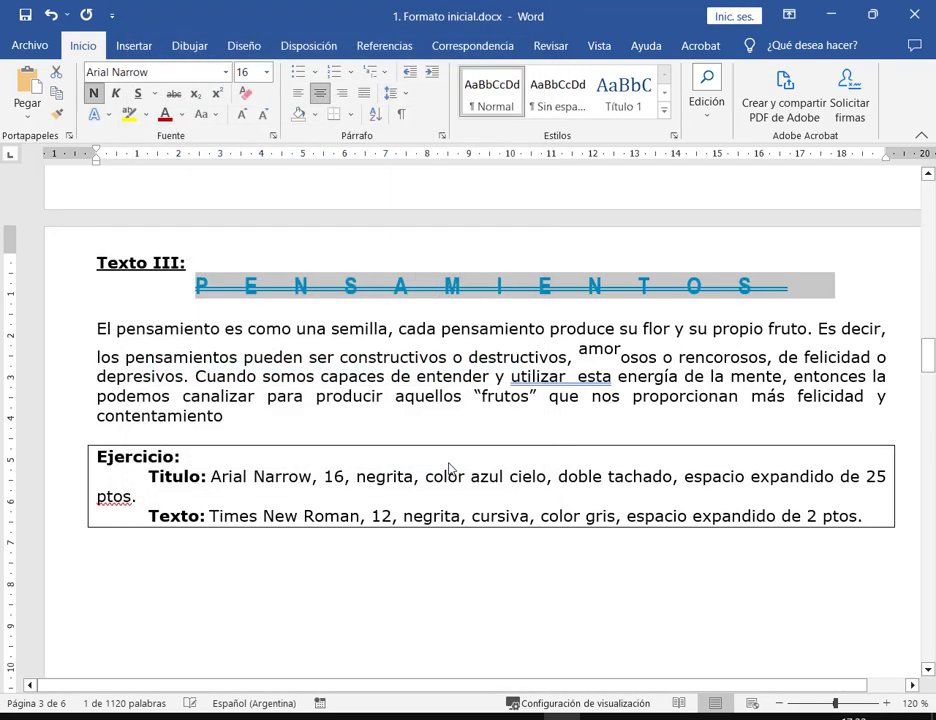
# Set the font of the whole Texto III paragraph to Times New Roman, Negrita Cursiva, size 12
pyautogui.click(841, 345)
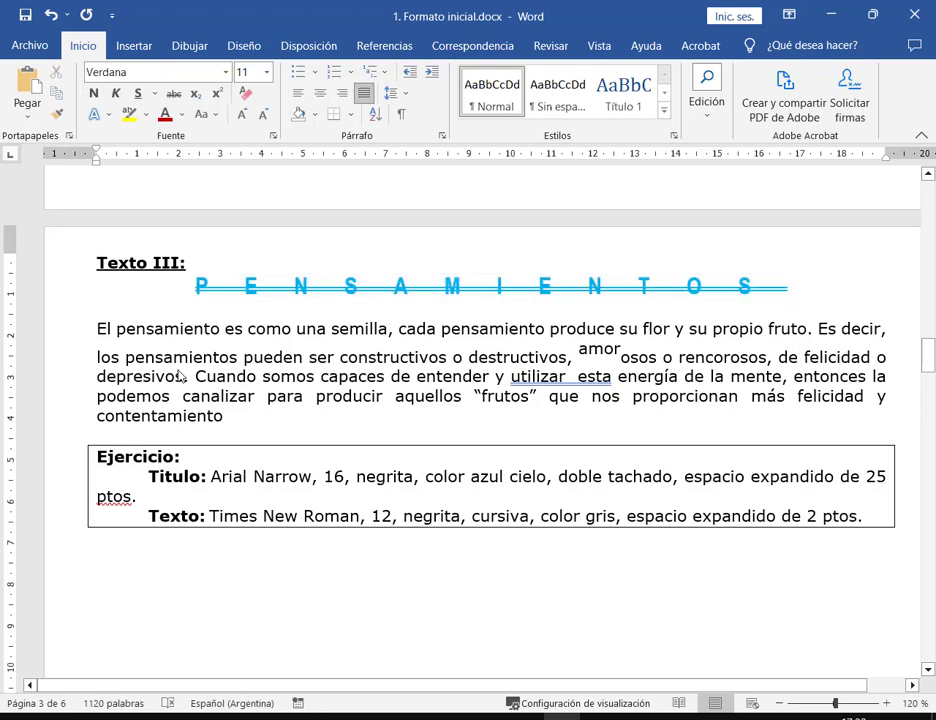
pyautogui.click(84, 336)
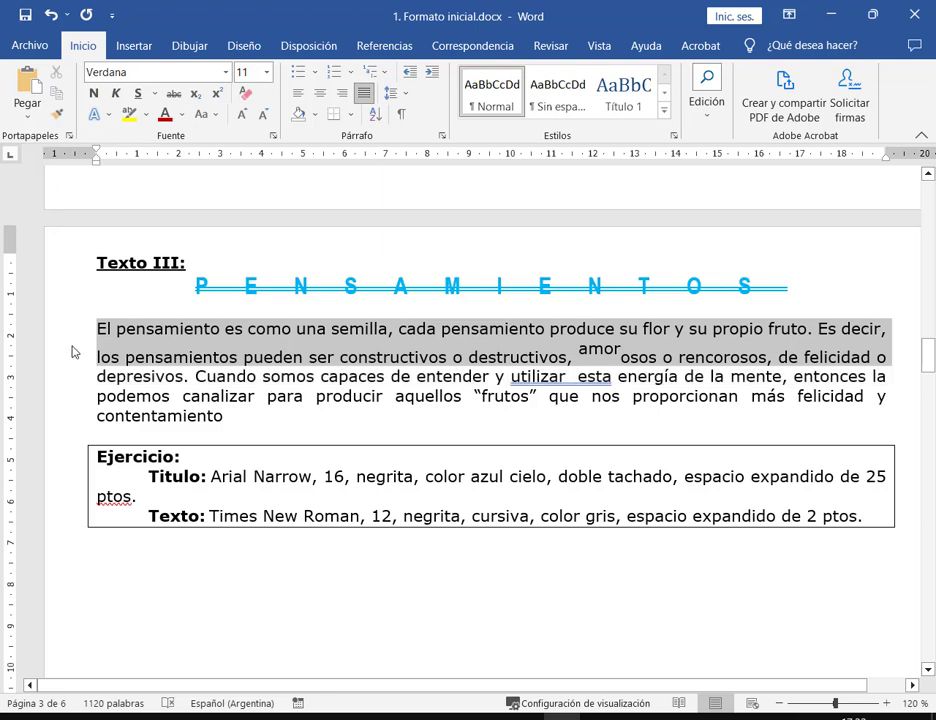
pyautogui.doubleClick(73, 378)
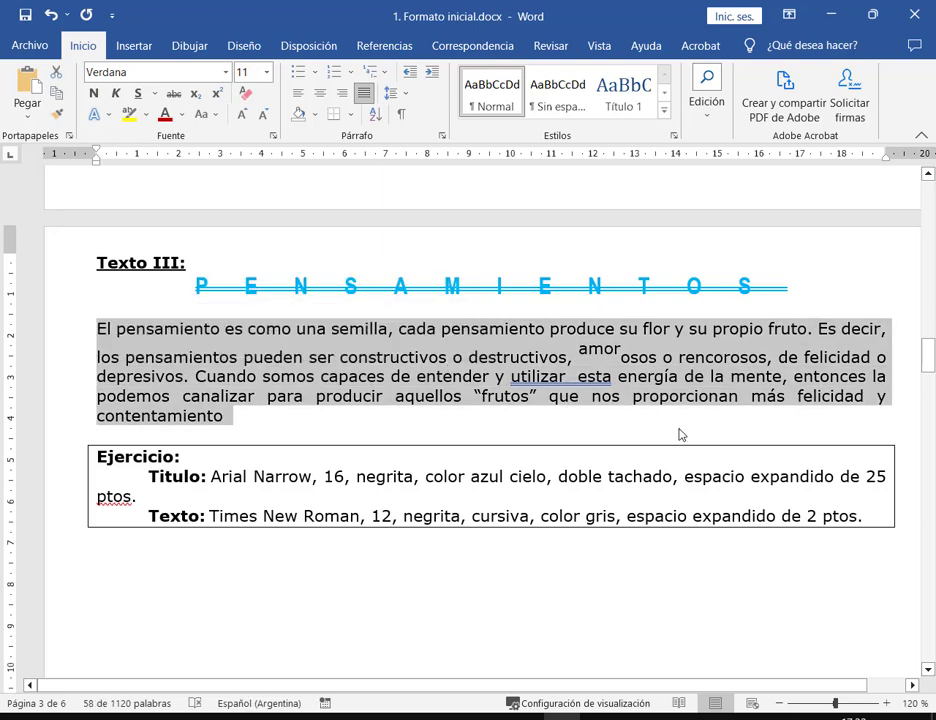
pyautogui.click(272, 135)
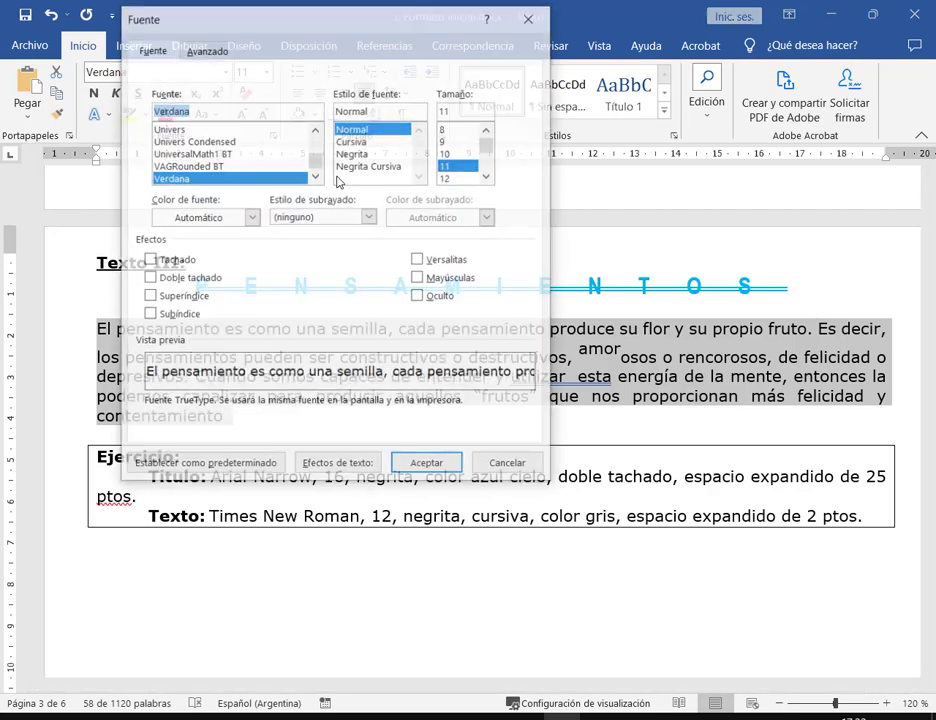
pyautogui.write('times')
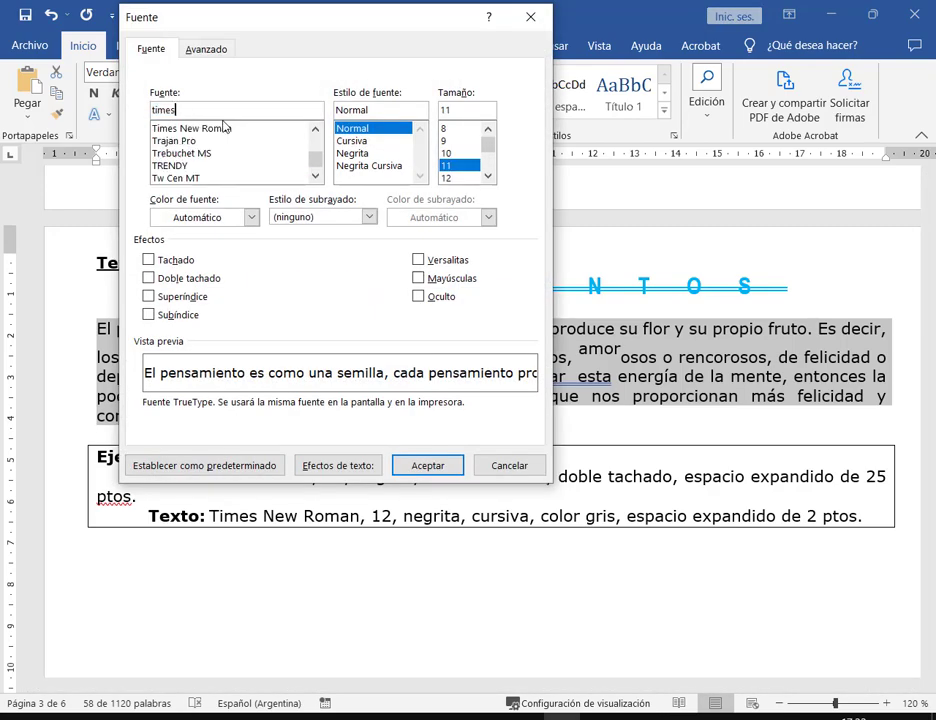
pyautogui.click(226, 127)
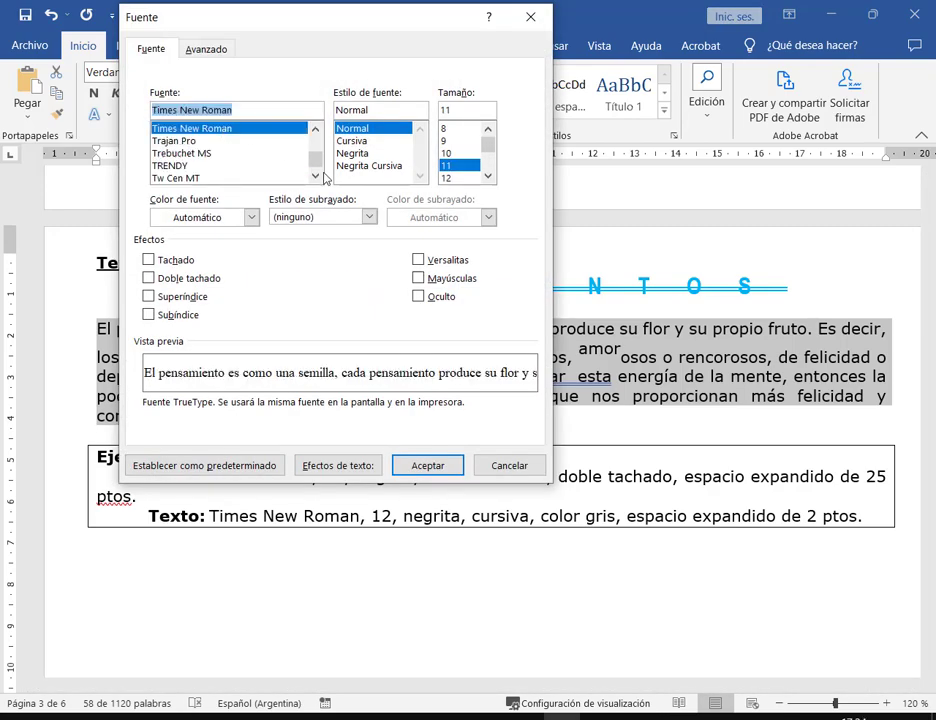
pyautogui.click(447, 177)
pyautogui.click(375, 167)
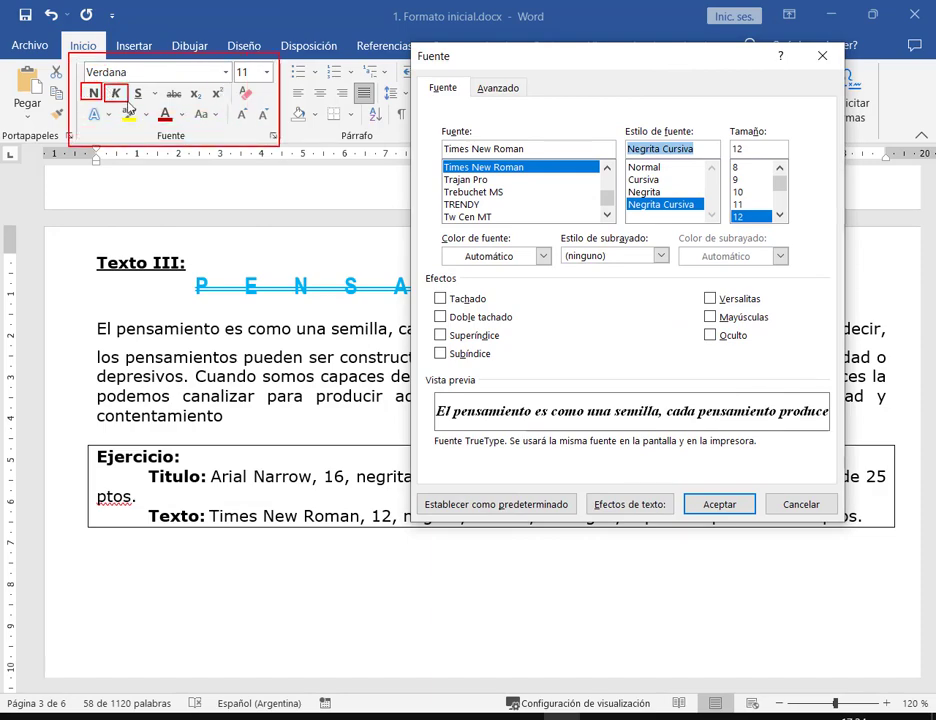
pyautogui.moveTo(684, 67); pyautogui.dragTo(432, 30)
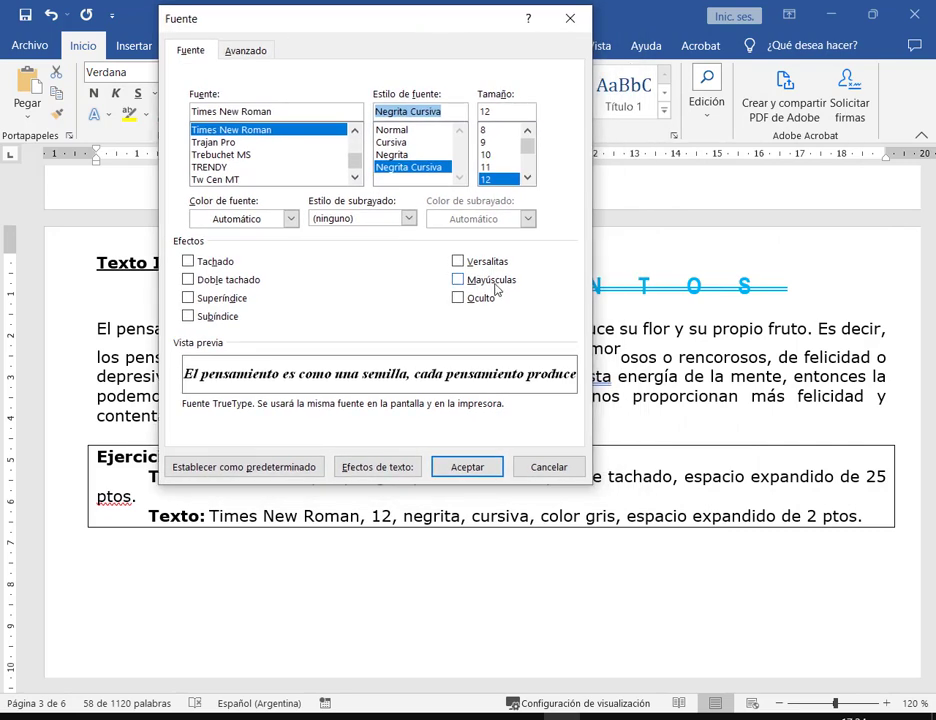
# Try several lighter and darker gray theme shades as the font color of the Texto III paragraph
pyautogui.click(268, 224)
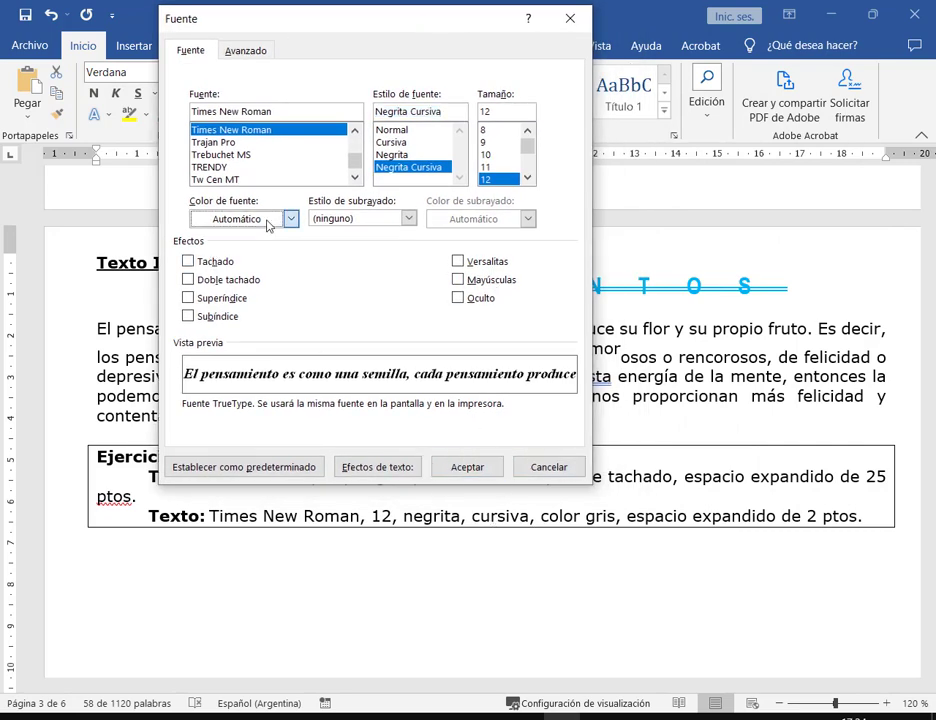
pyautogui.click(268, 224)
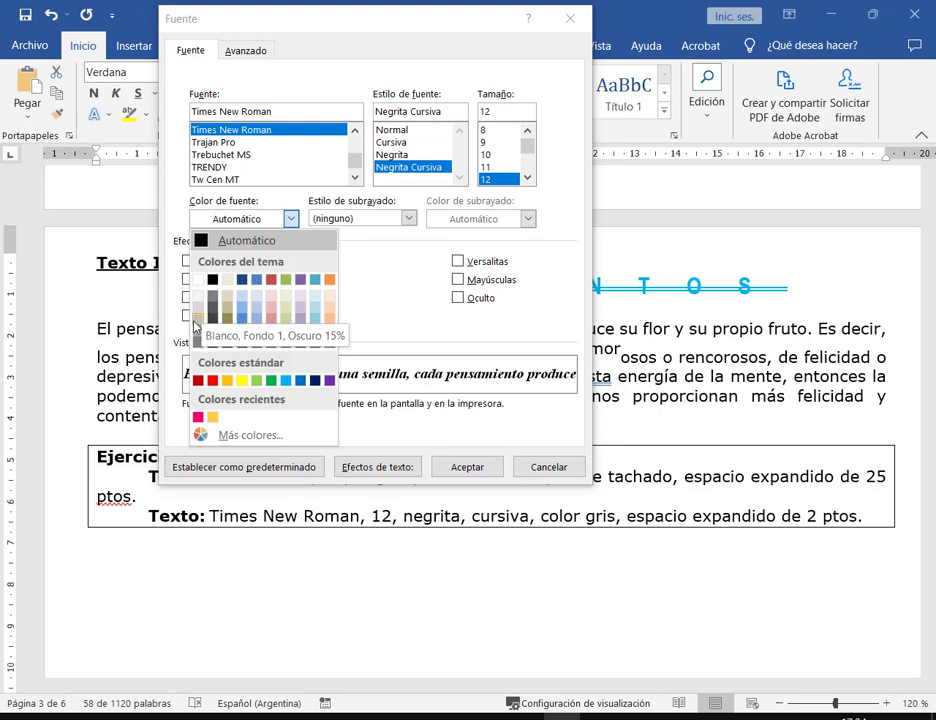
pyautogui.click(196, 335)
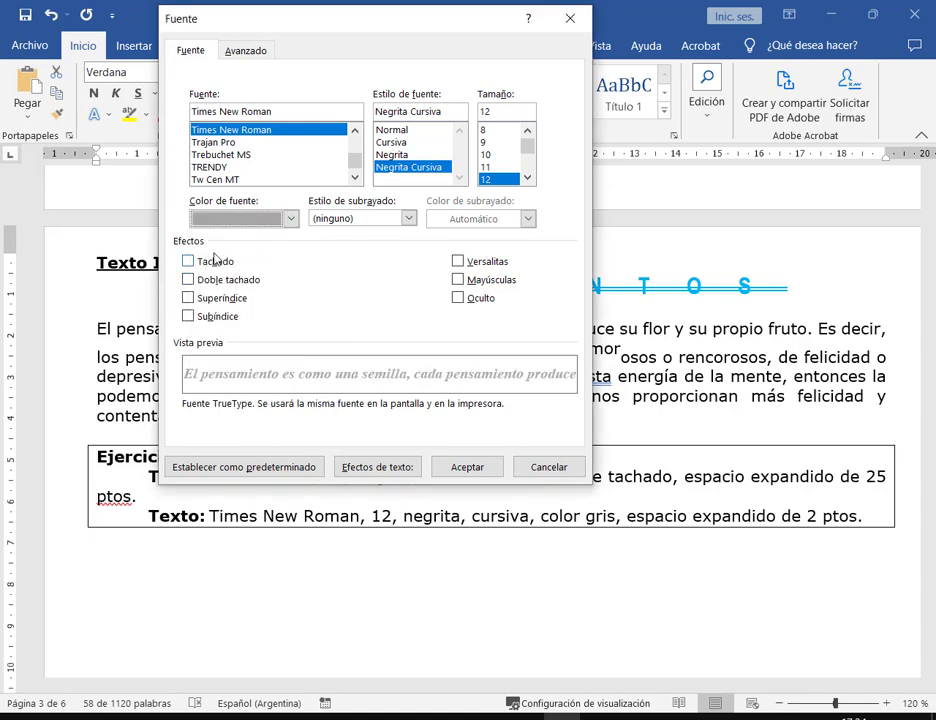
pyautogui.click(290, 219)
pyautogui.click(198, 342)
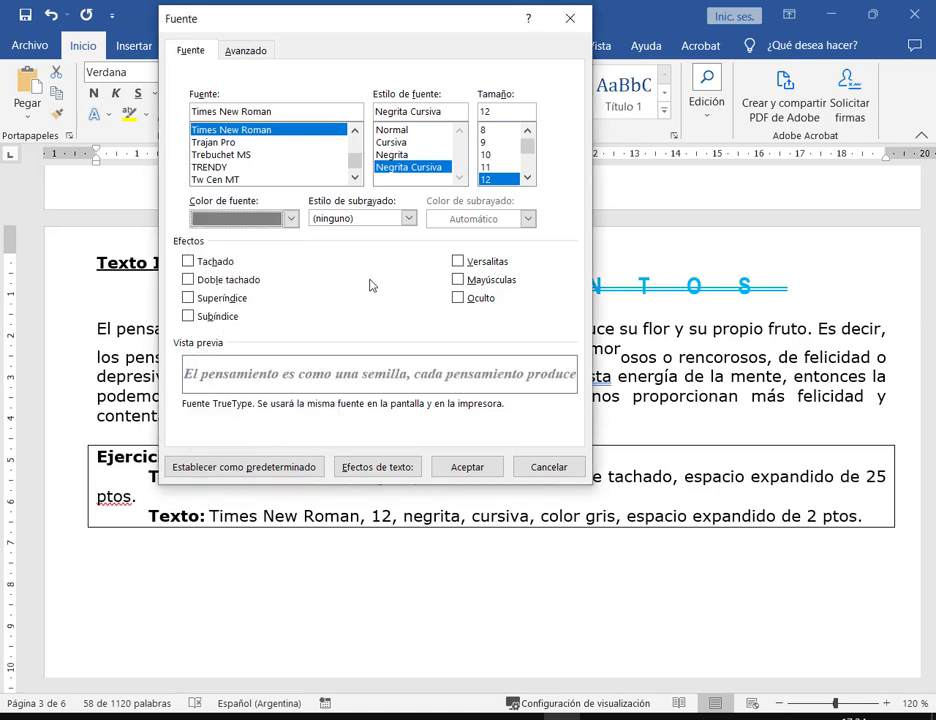
pyautogui.click(290, 219)
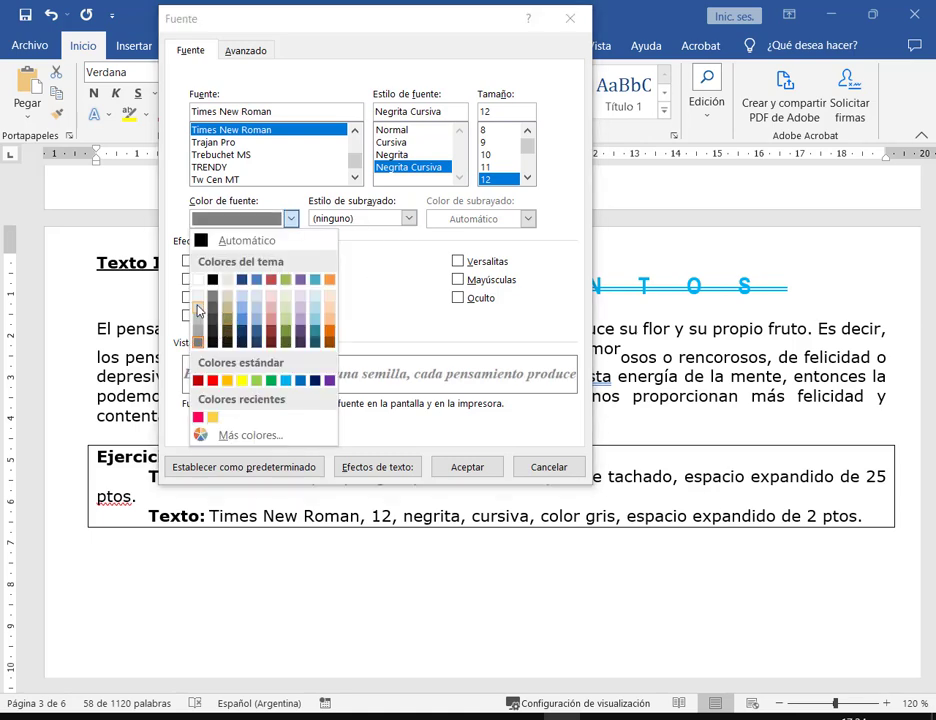
pyautogui.click(198, 297)
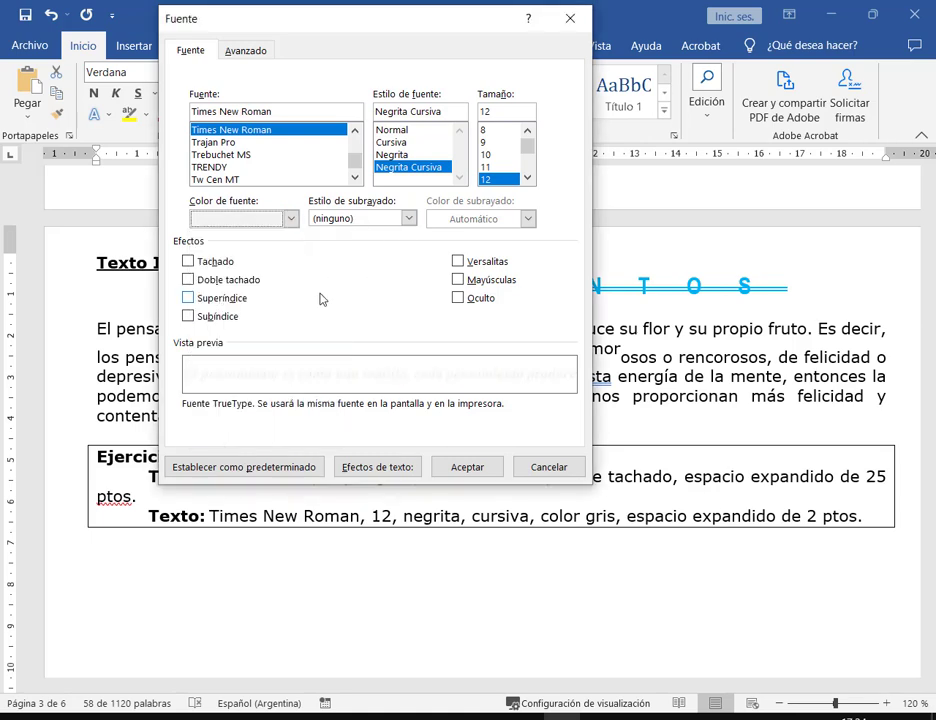
pyautogui.click(291, 220)
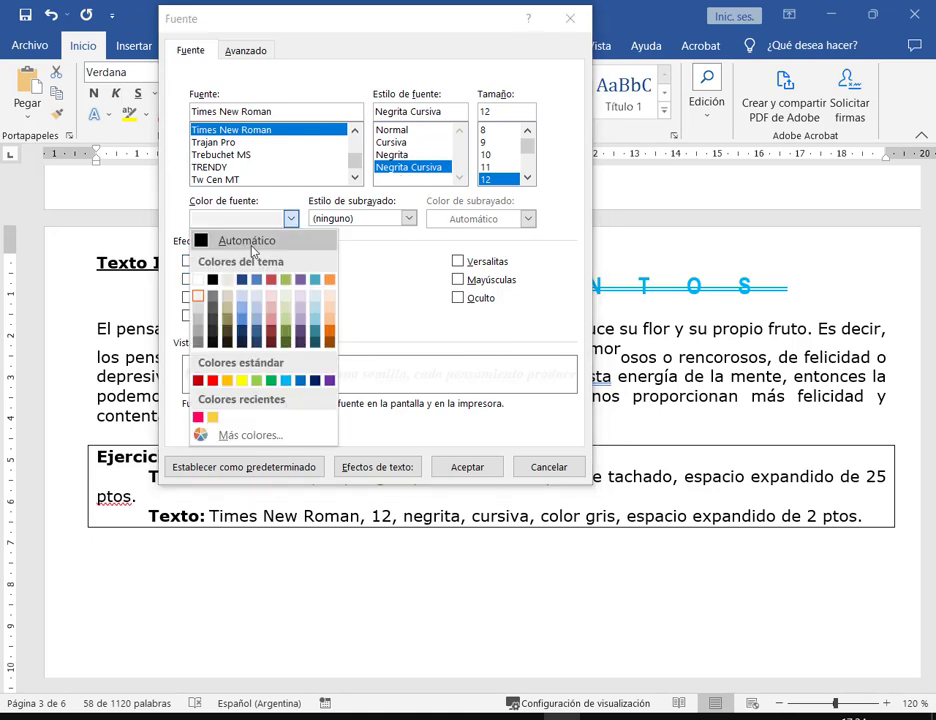
pyautogui.click(199, 334)
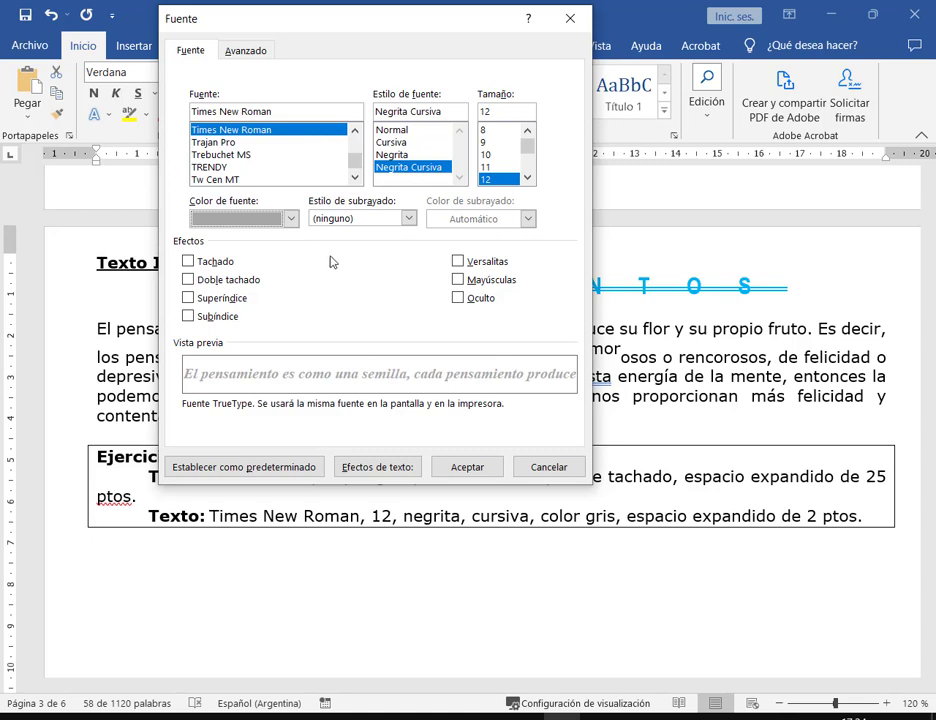
# Set the Texto III paragraph's font color to dark gray and its character spacing to Expandido 2 pto, and apply the formatting
pyautogui.click(290, 218)
pyautogui.click(214, 341)
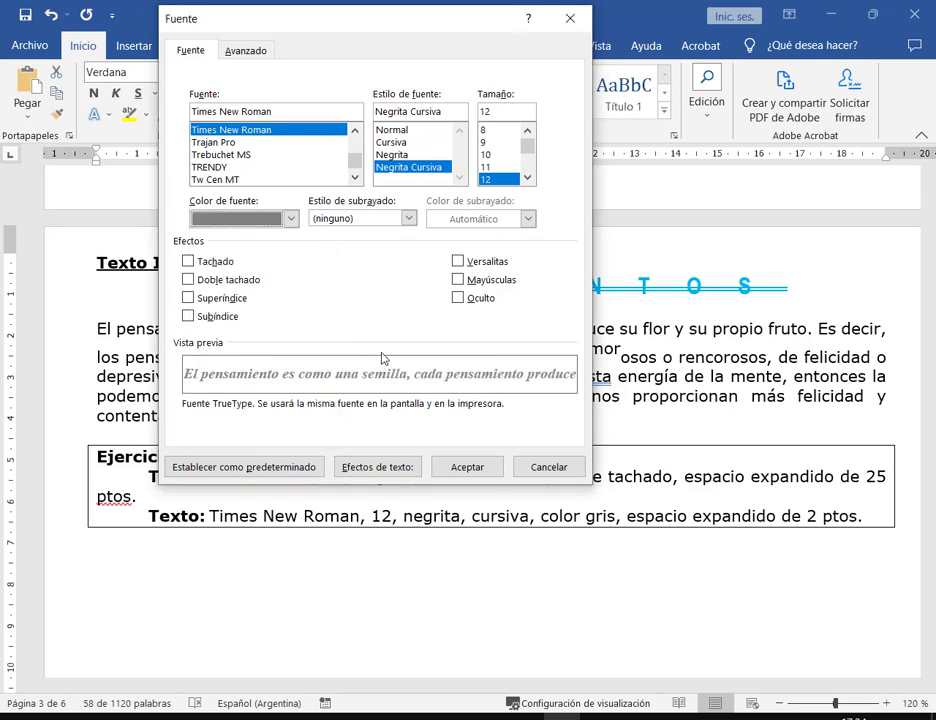
pyautogui.click(232, 57)
pyautogui.click(310, 119)
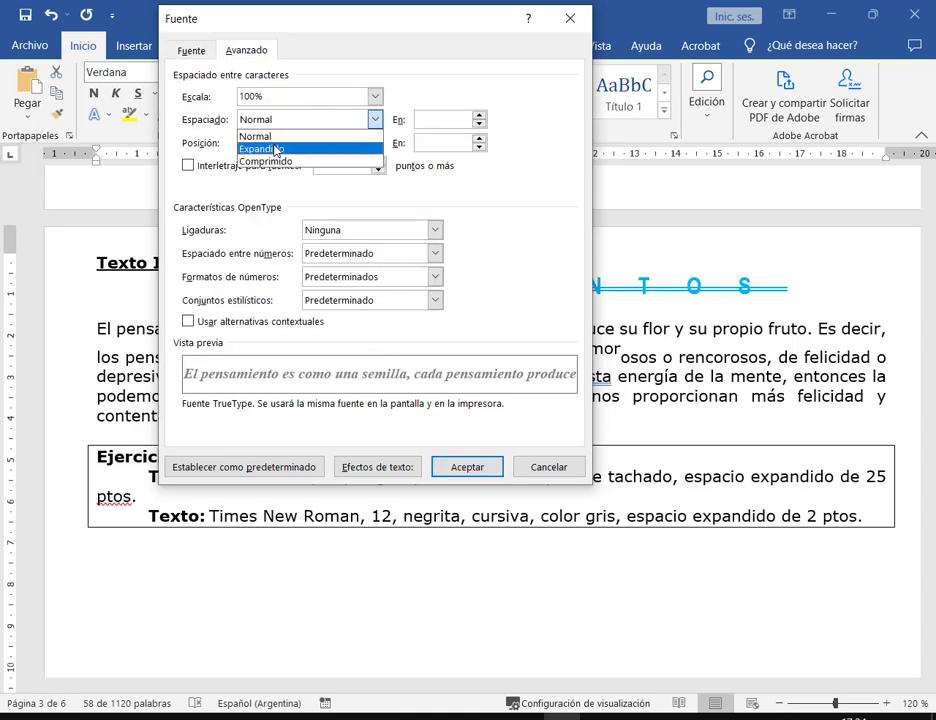
pyautogui.click(276, 150)
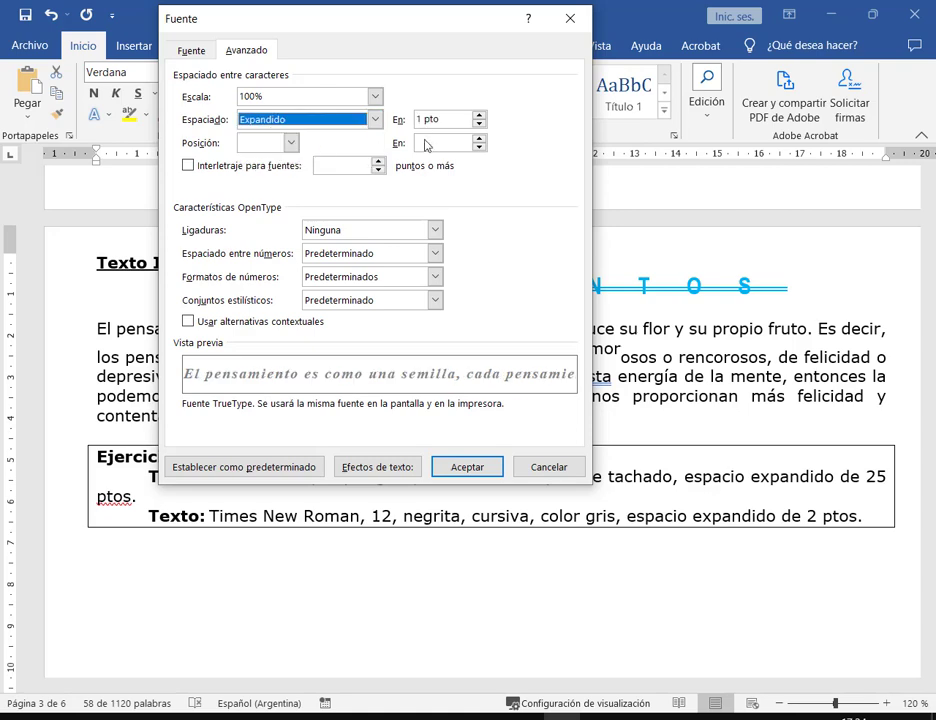
pyautogui.click(479, 116)
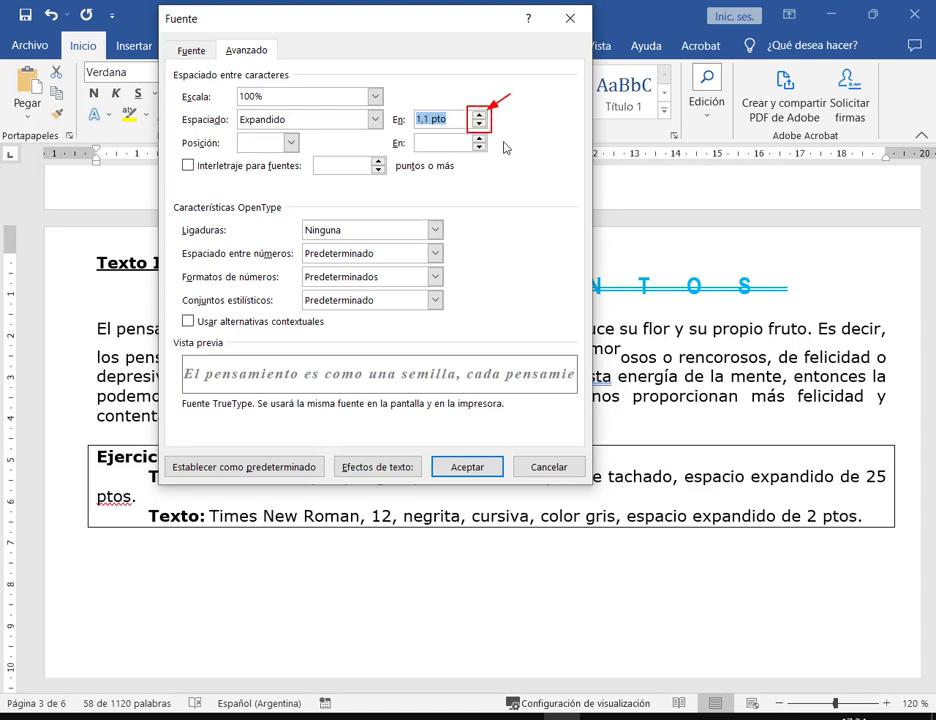
pyautogui.click(444, 120)
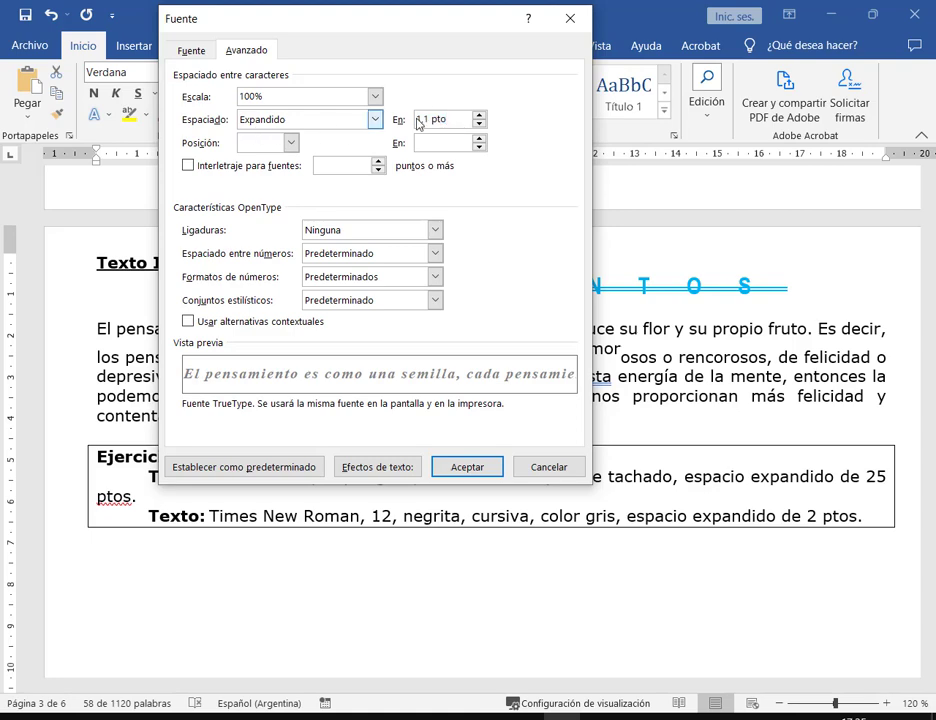
pyautogui.moveTo(446, 120); pyautogui.dragTo(340, 119)
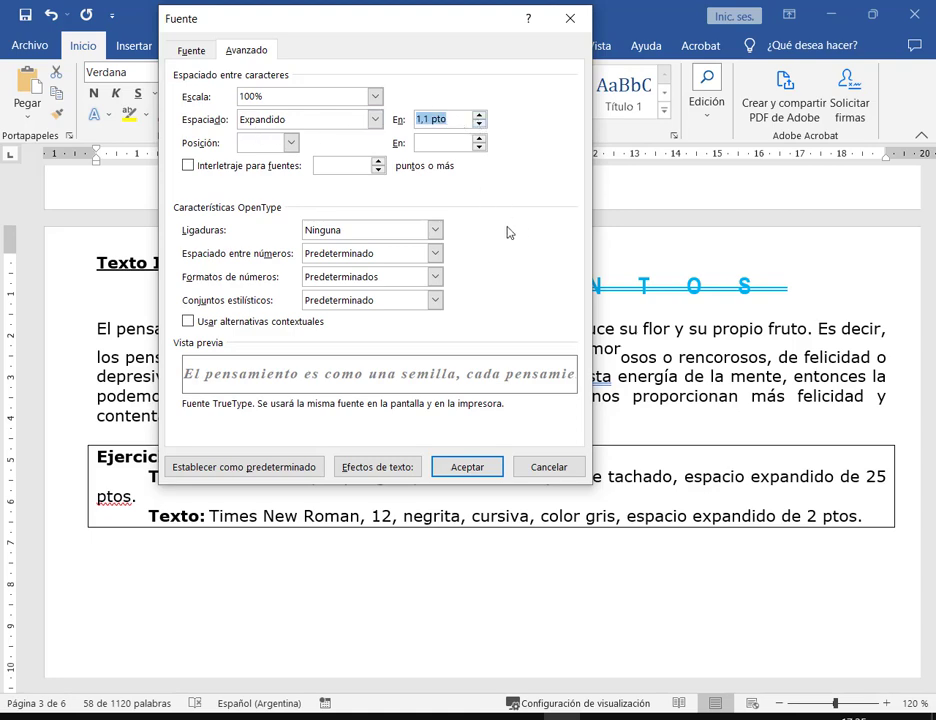
pyautogui.press('BackSpace')
pyautogui.write('2')
pyautogui.click(493, 468)
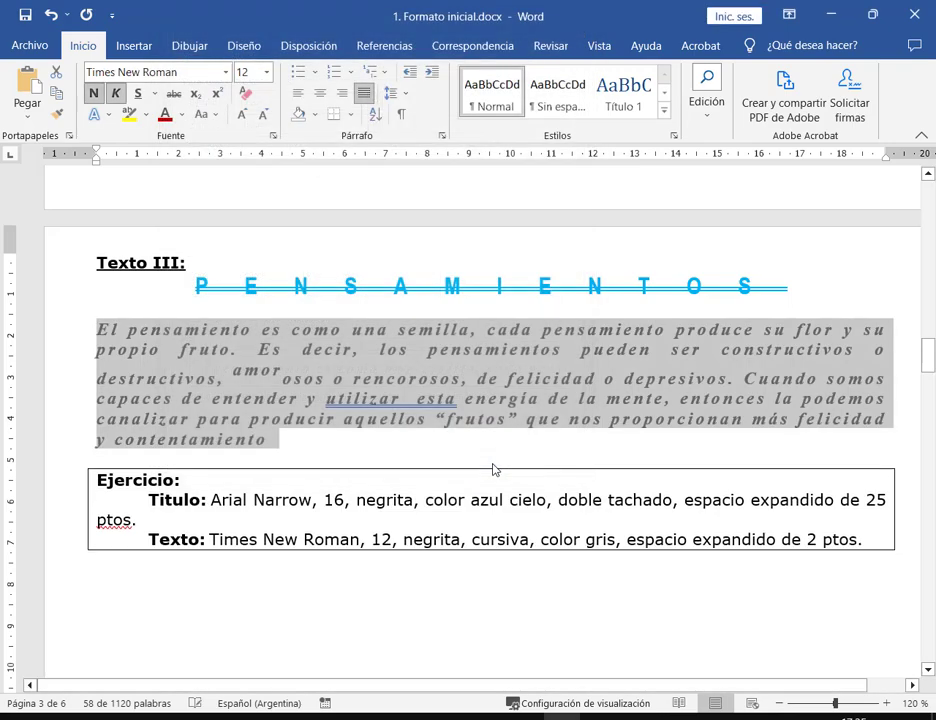
# Review the paragraph's spacing and font settings against the Texto instructions, leaving them as they are
pyautogui.click(273, 135)
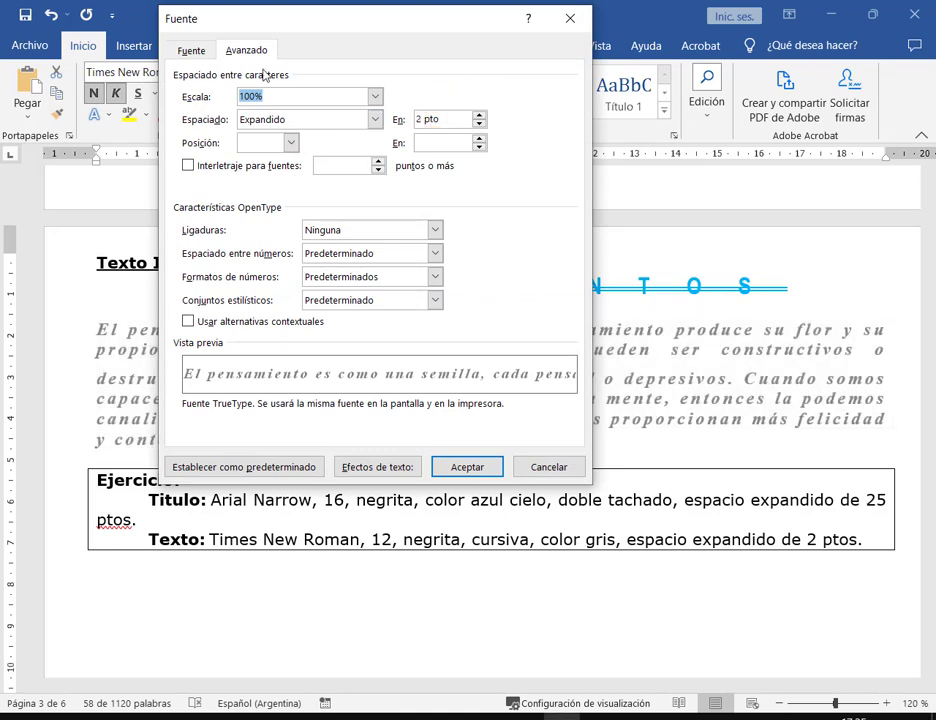
pyautogui.click(191, 50)
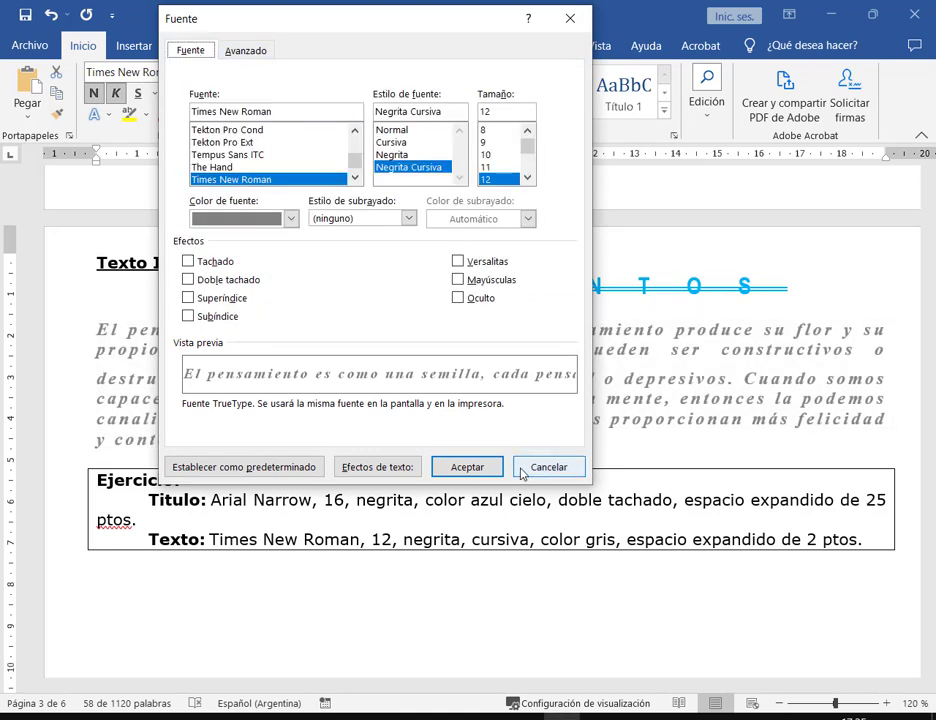
pyautogui.click(566, 468)
pyautogui.click(397, 397)
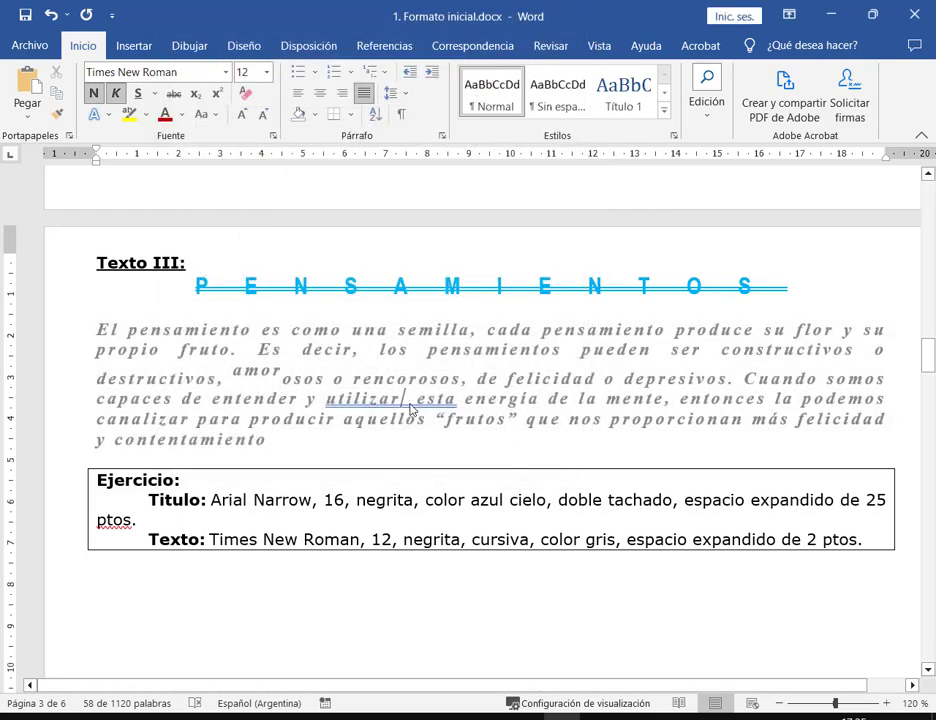
pyautogui.doubleClick(757, 295)
pyautogui.click(205, 398)
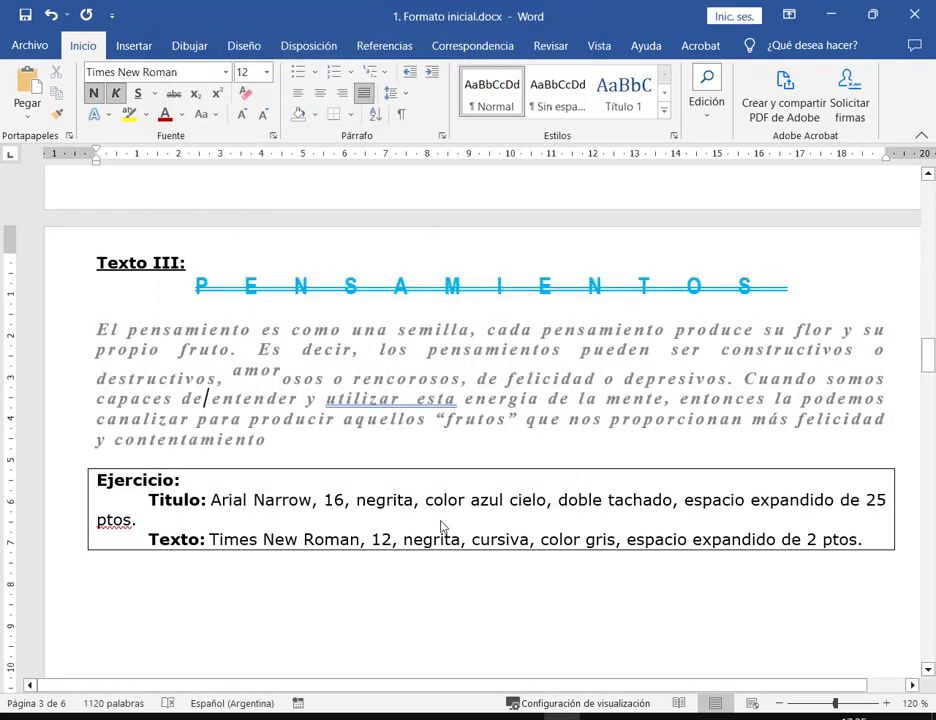
pyautogui.moveTo(422, 338); pyautogui.dragTo(436, 370)
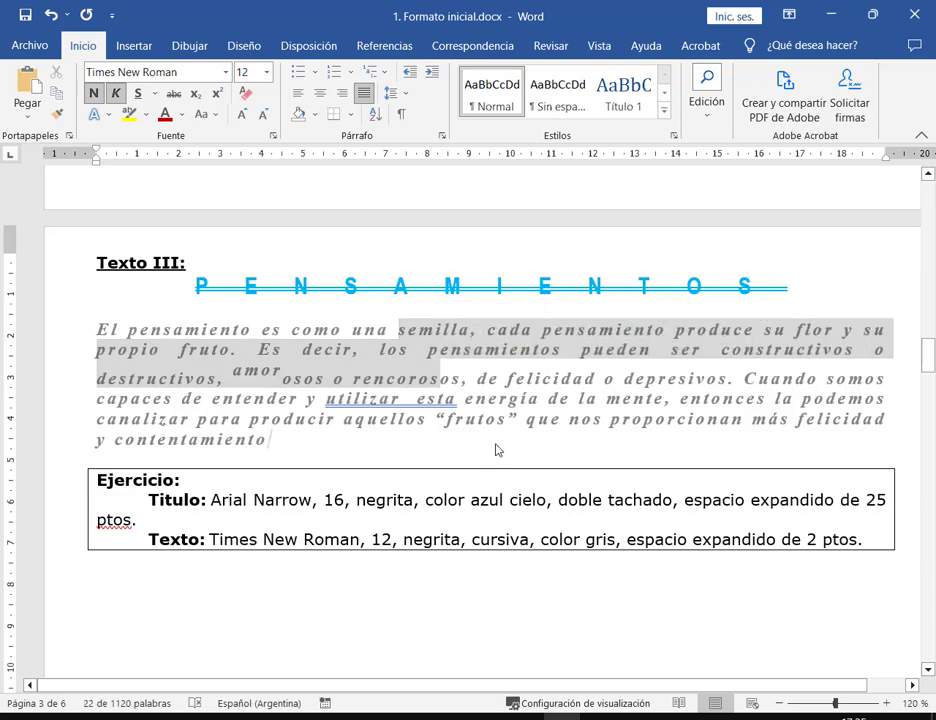
pyautogui.click(476, 438)
# Save the document and delete the extra space between "utilizar" and "esta" in the Texto III paragraph
pyautogui.click(418, 398)
pyautogui.click(27, 12)
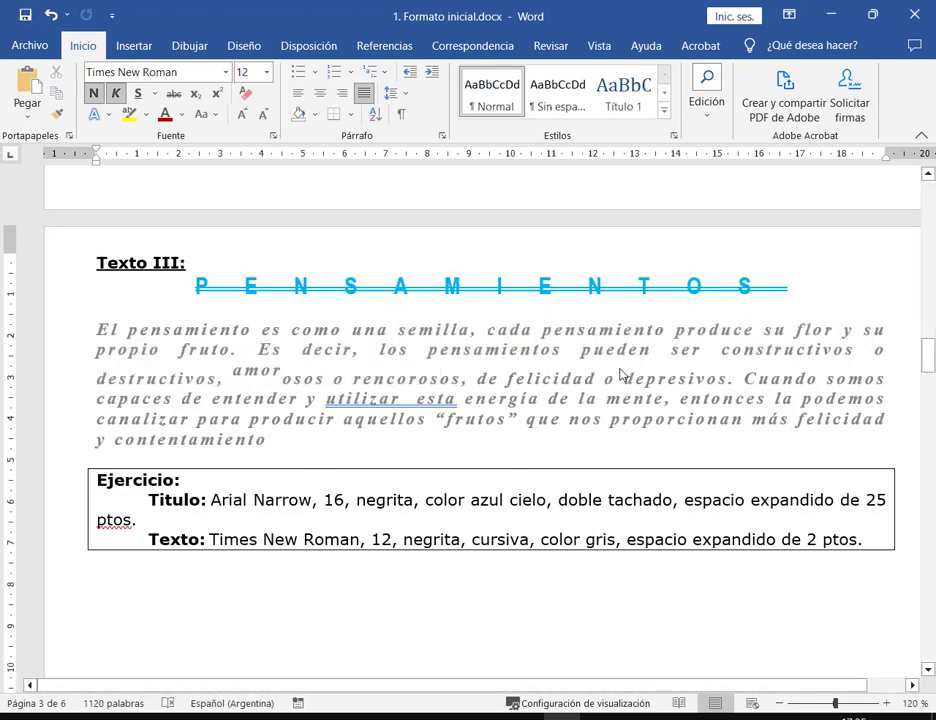
pyautogui.press('Left')
pyautogui.press('Left')
pyautogui.press('Delete')
pyautogui.click(466, 447)
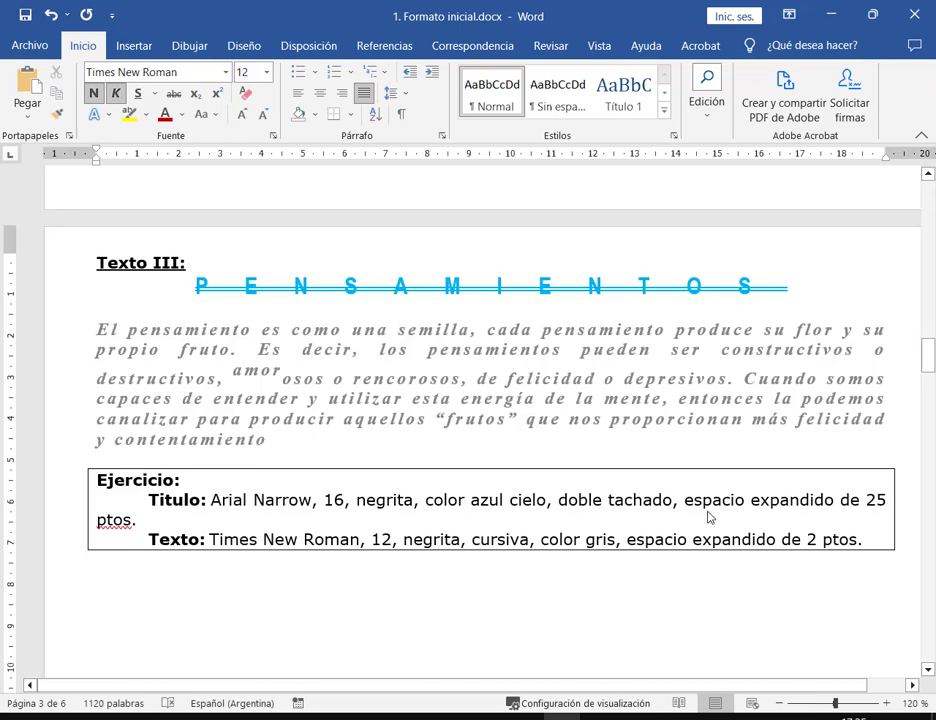
# Switch to the Google Meet call, check the chat messages for replies, and return to the Word document
pyautogui.moveTo(296, 716)
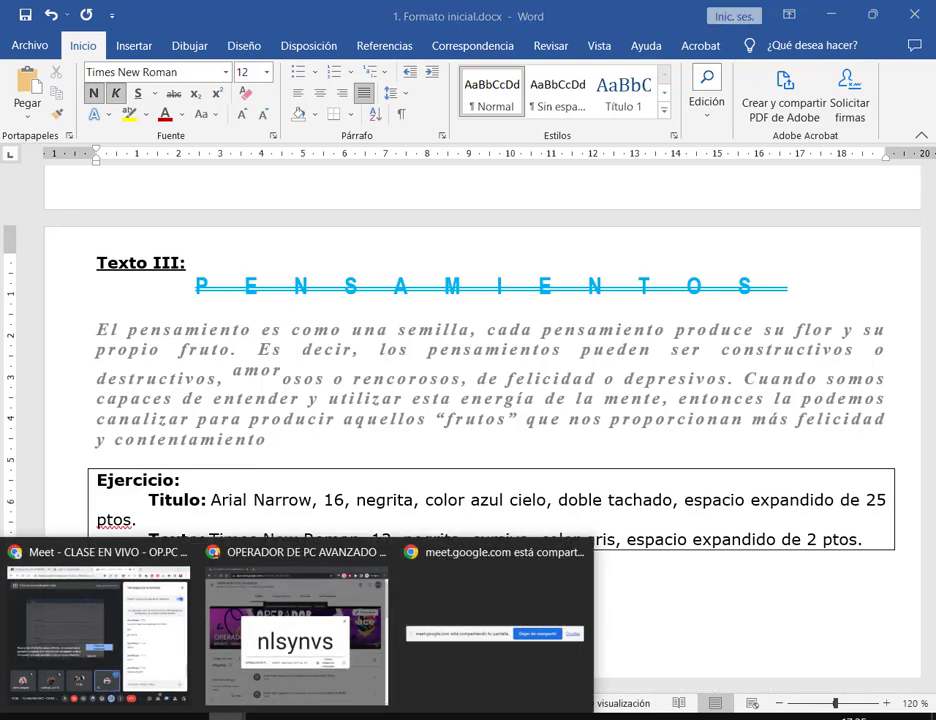
pyautogui.click(140, 636)
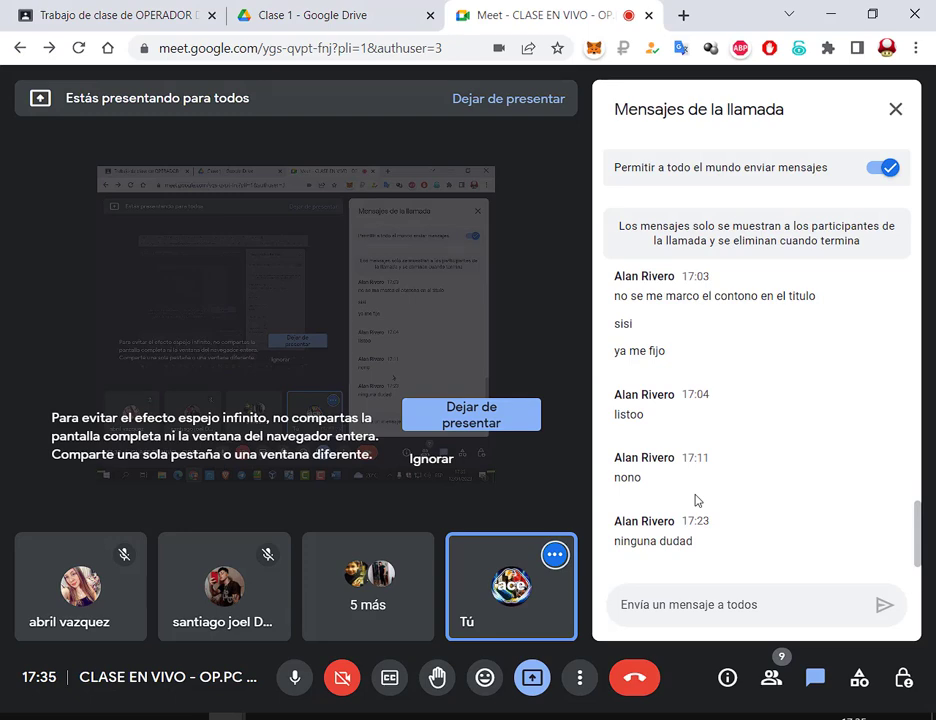
pyautogui.hotkey('alt', 'Tab')
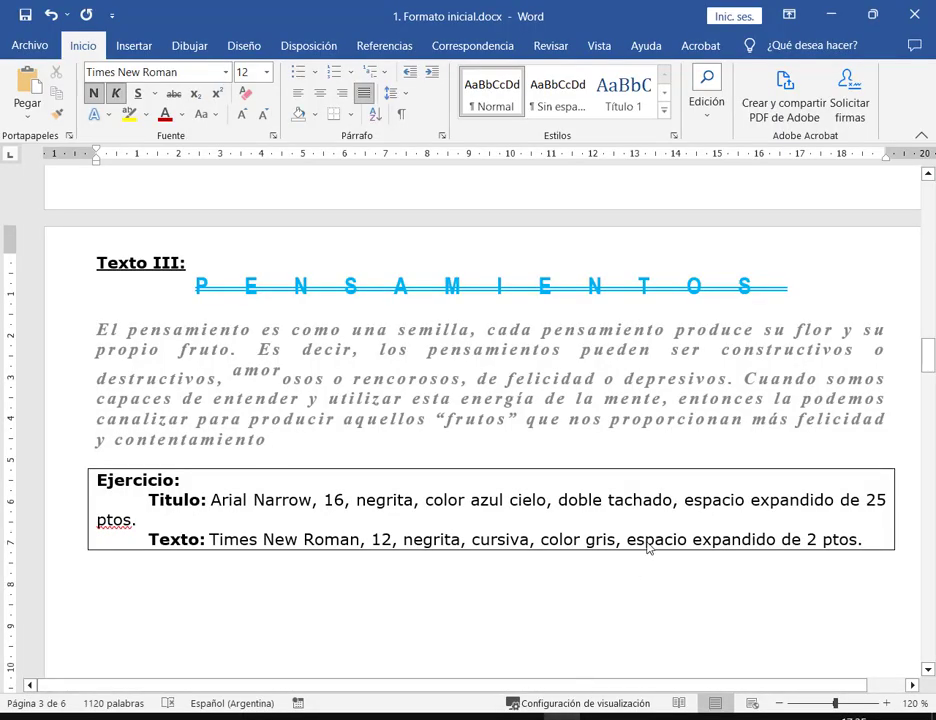
# Look over the Texto IV and Texto V exercises and their formatting instructions
pyautogui.scroll(-10, 725, 485)
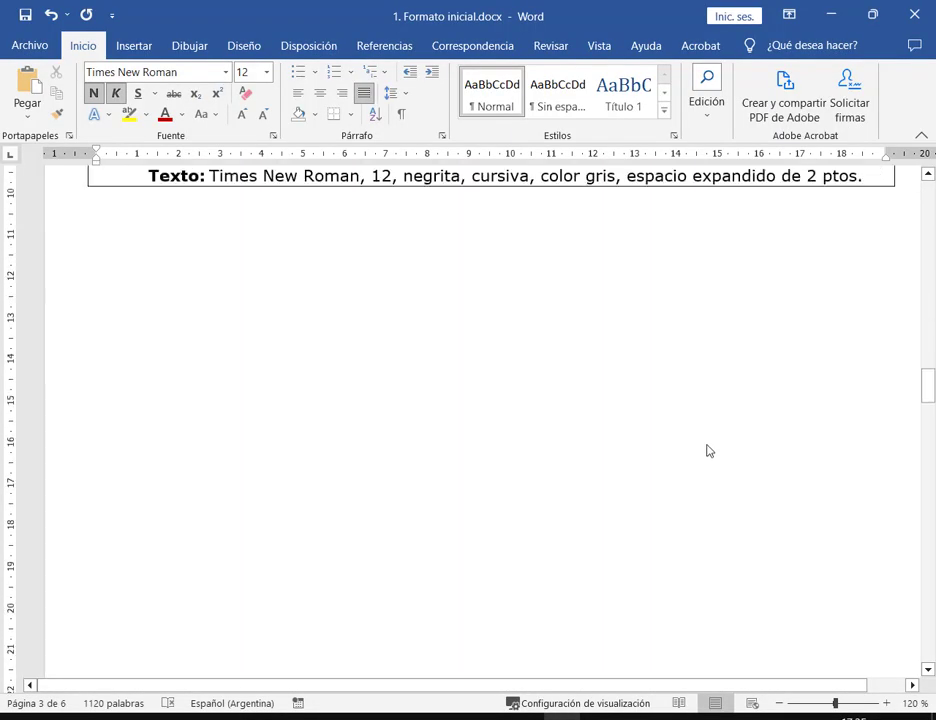
pyautogui.scroll(-8, 710, 479)
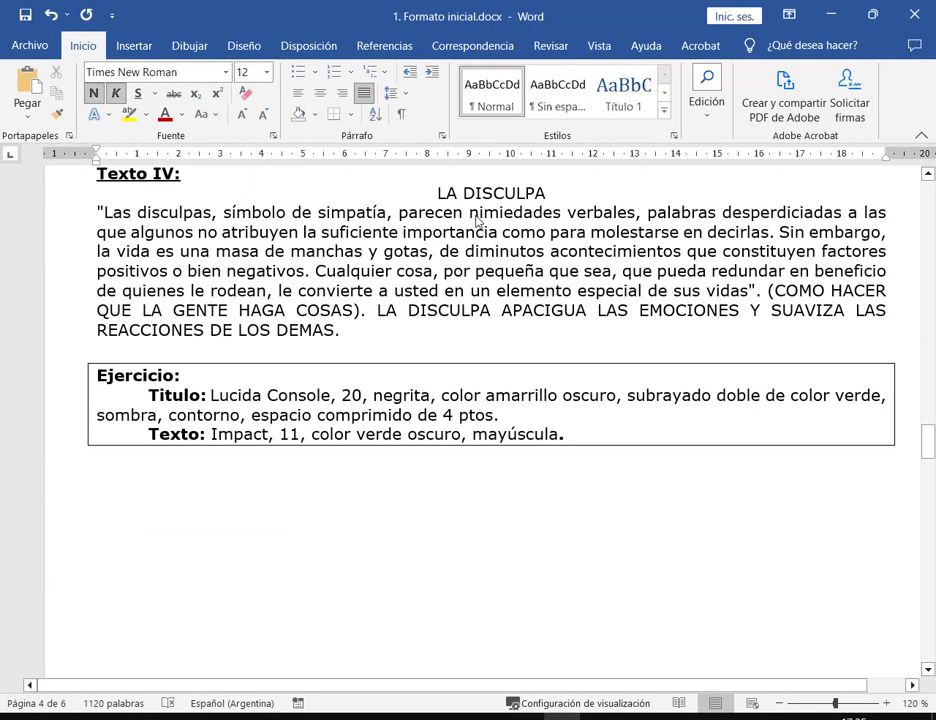
pyautogui.scroll(-6, 656, 315)
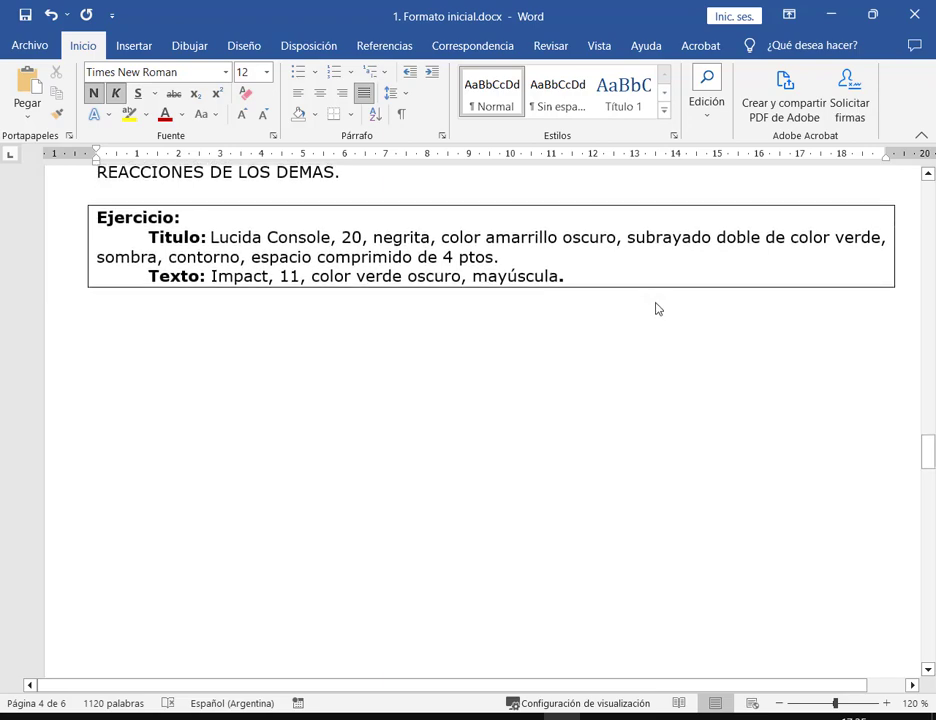
pyautogui.scroll(-8, 660, 300)
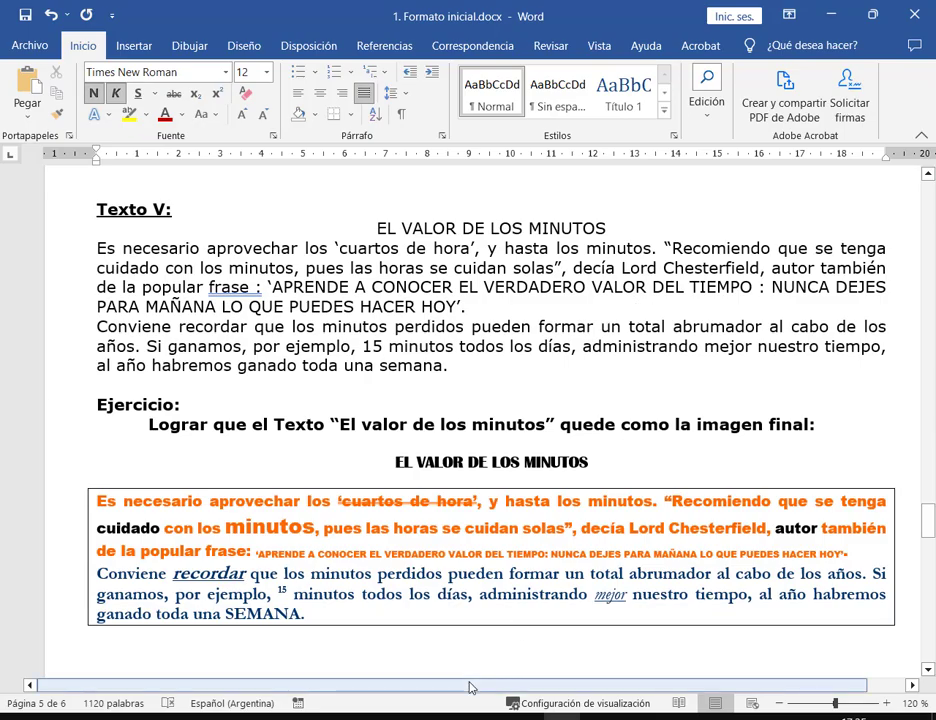
# Check the Google Meet chat for new messages, and inspect the font of the sample title EL VALOR DE LOS MINUTOS in Word
pyautogui.click(155, 681)
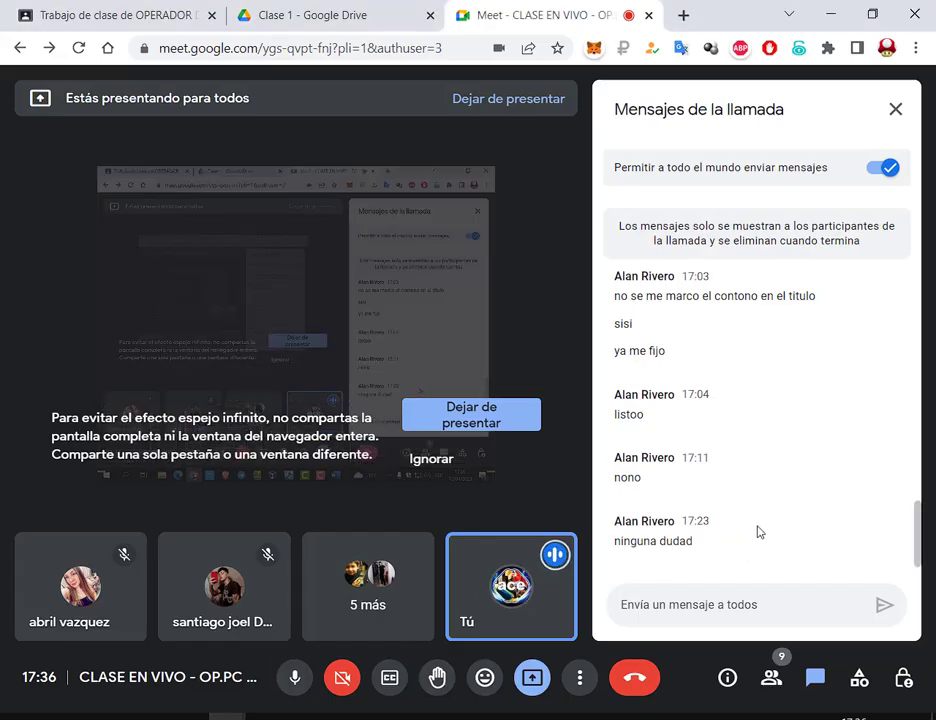
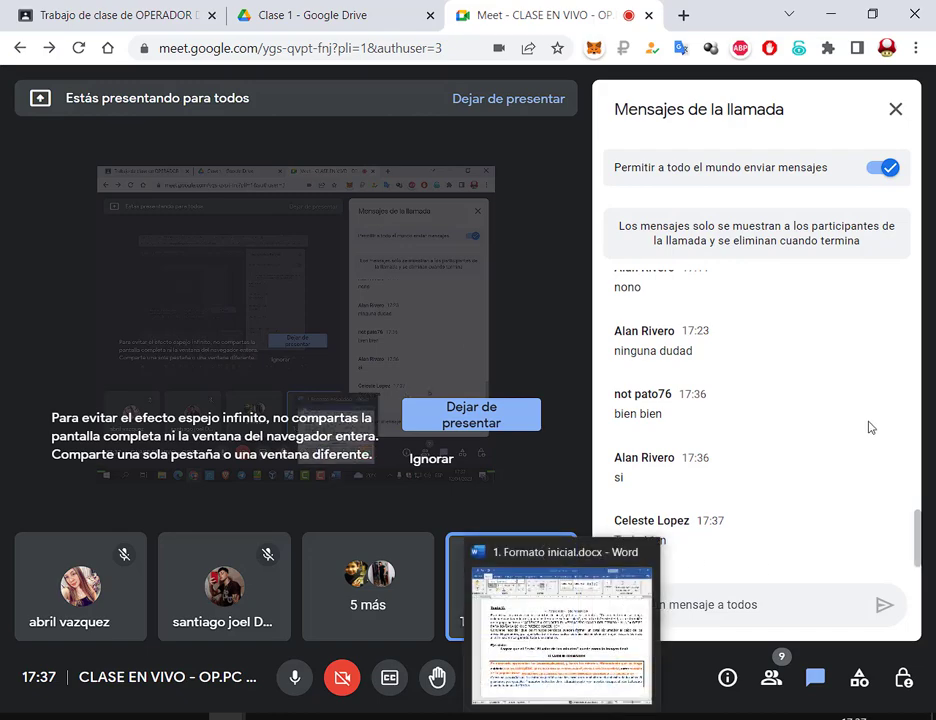
pyautogui.click(560, 630)
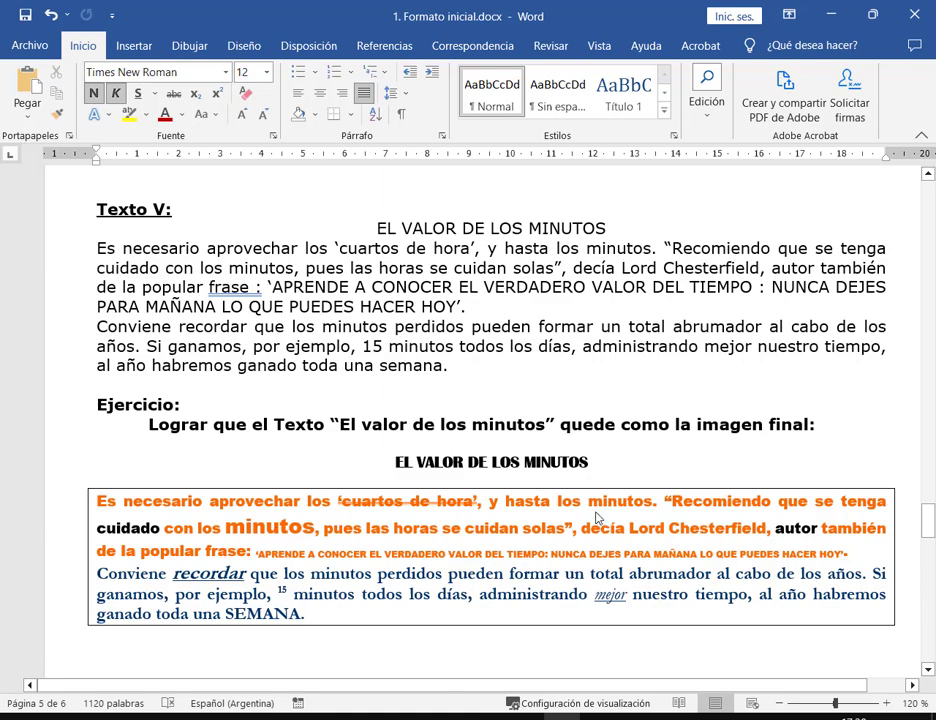
pyautogui.click(530, 462)
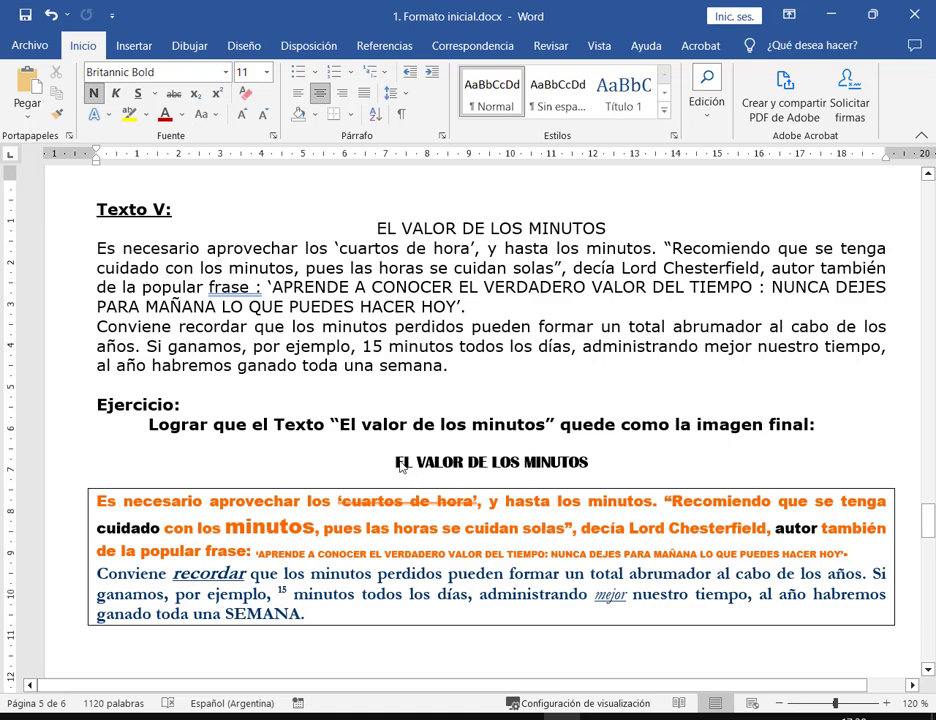
pyautogui.moveTo(397, 464); pyautogui.dragTo(591, 464)
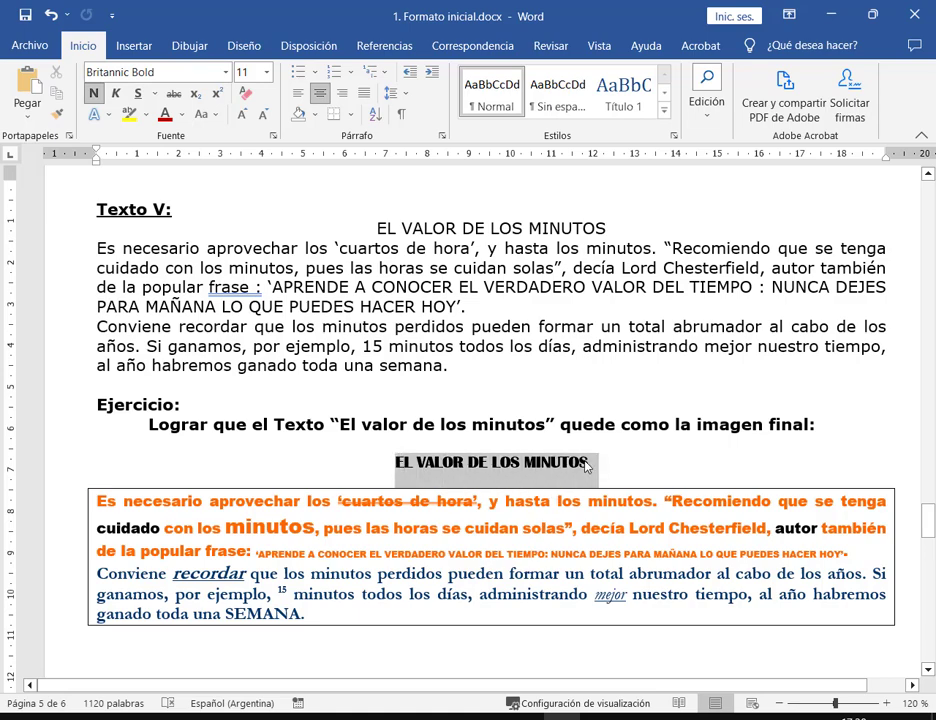
pyautogui.click(451, 470)
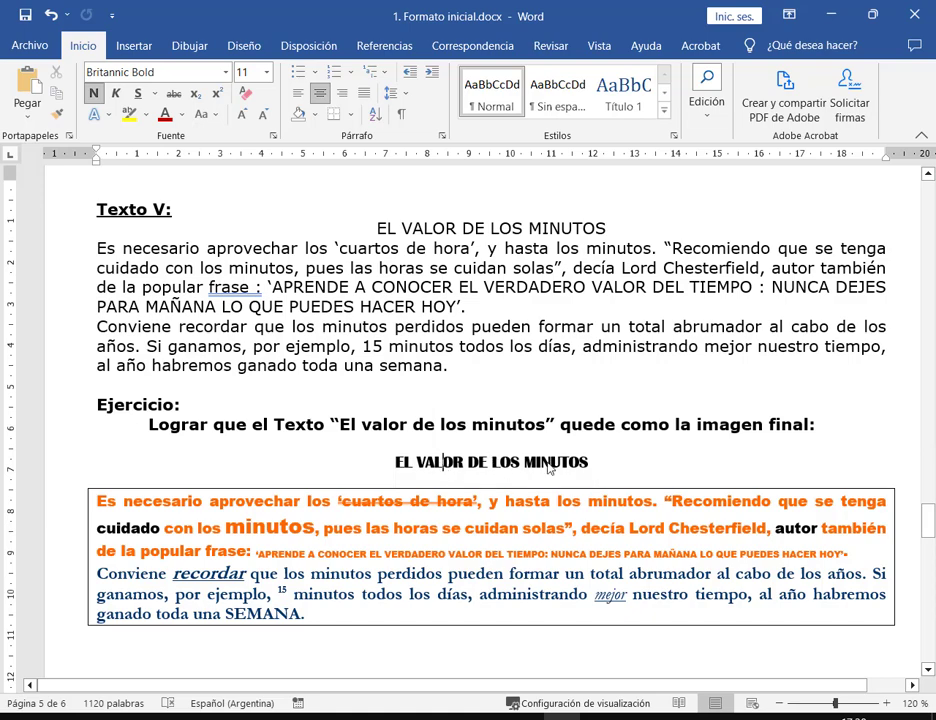
# Examine the full font settings of the sample title and of the blue paragraph in the boxed sample
pyautogui.click(272, 135)
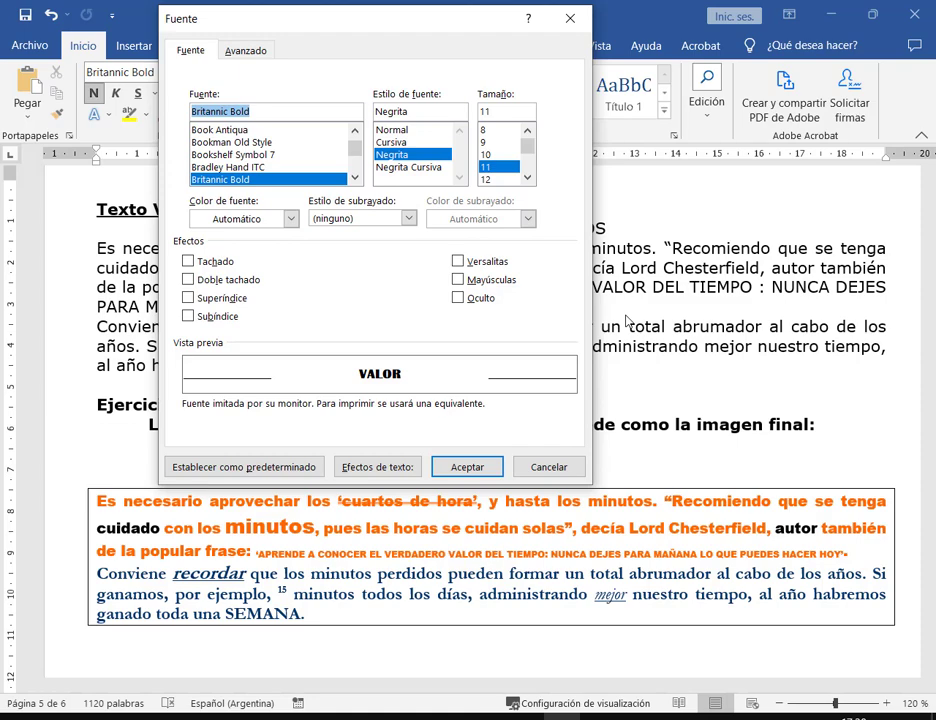
pyautogui.click(568, 465)
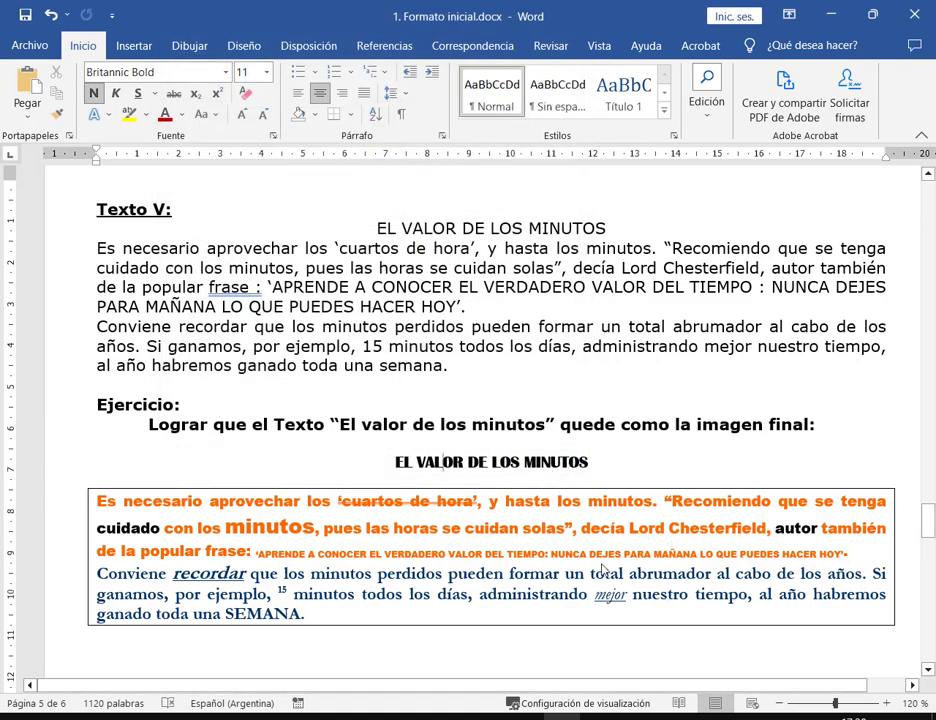
pyautogui.click(604, 573)
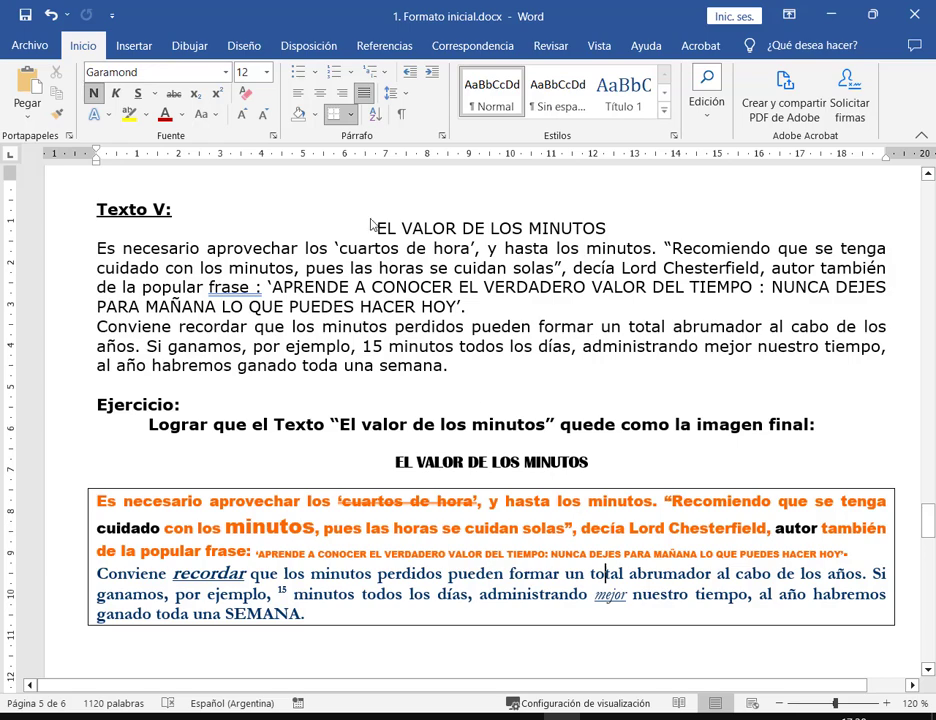
pyautogui.click(272, 136)
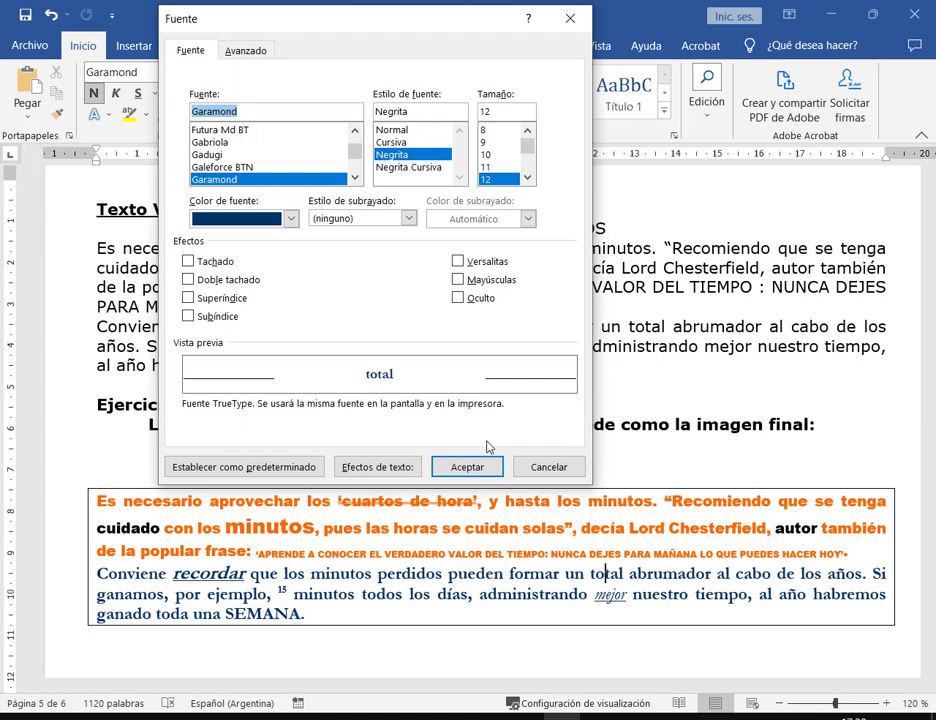
pyautogui.click(547, 469)
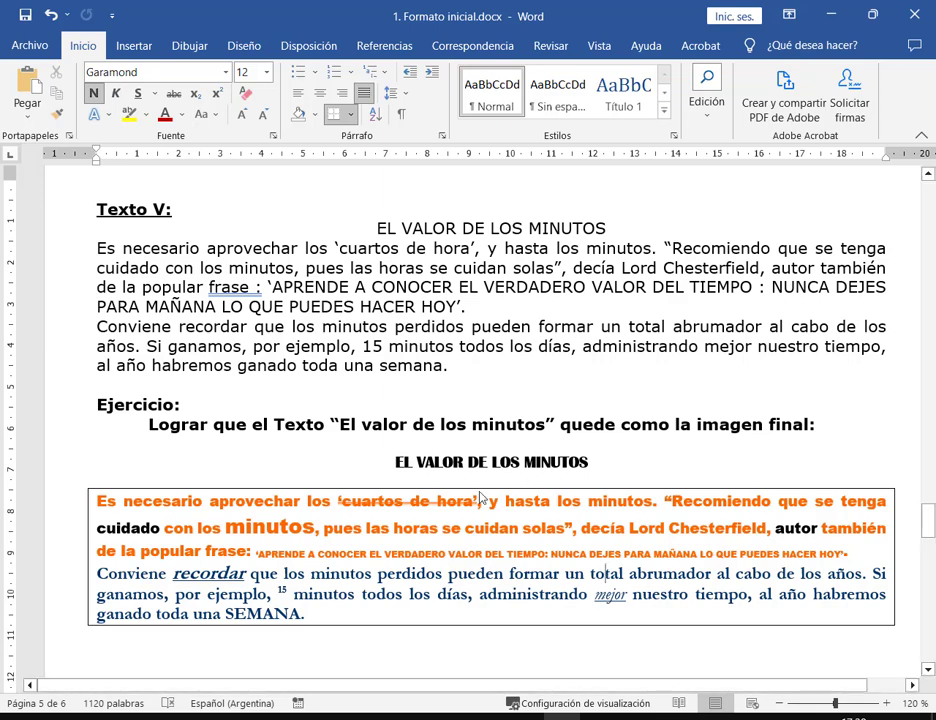
pyautogui.click(427, 462)
pyautogui.doubleClick(427, 464)
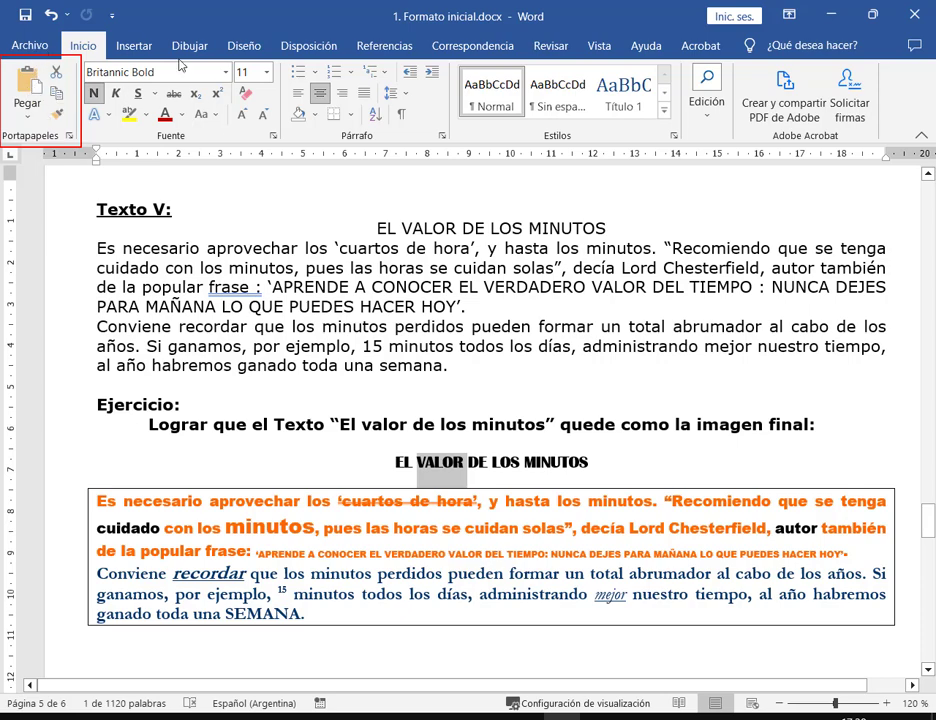
pyautogui.click(57, 113)
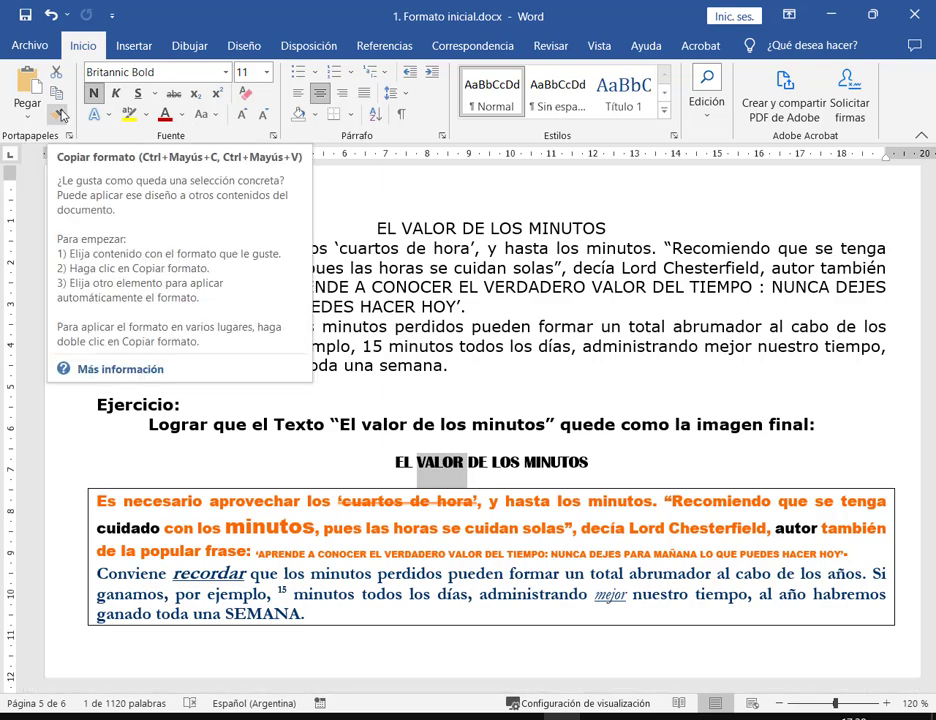
pyautogui.click(60, 114)
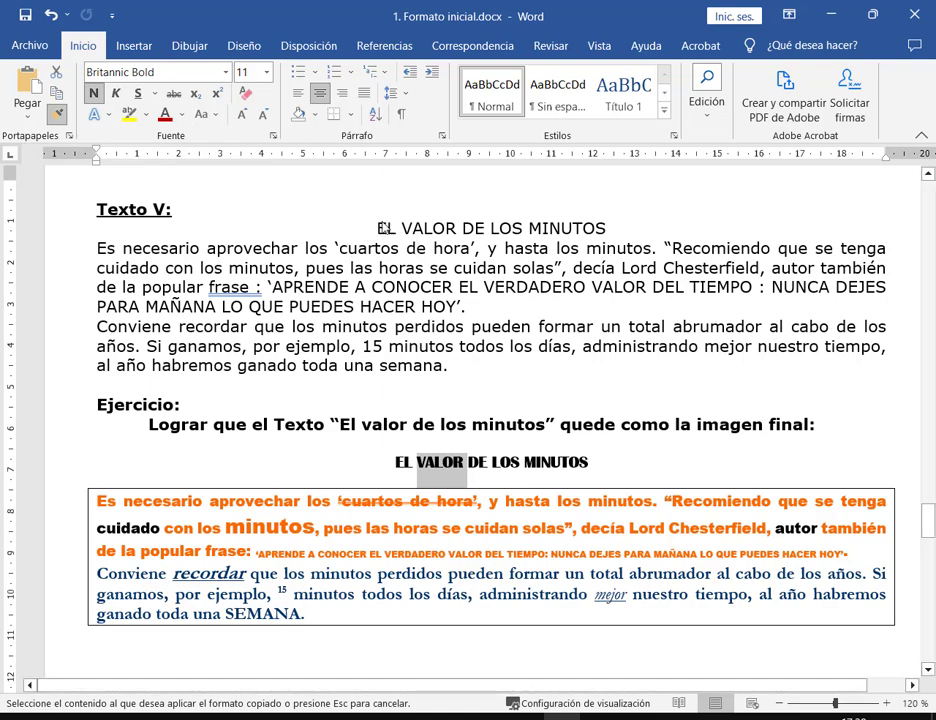
pyautogui.click(627, 237)
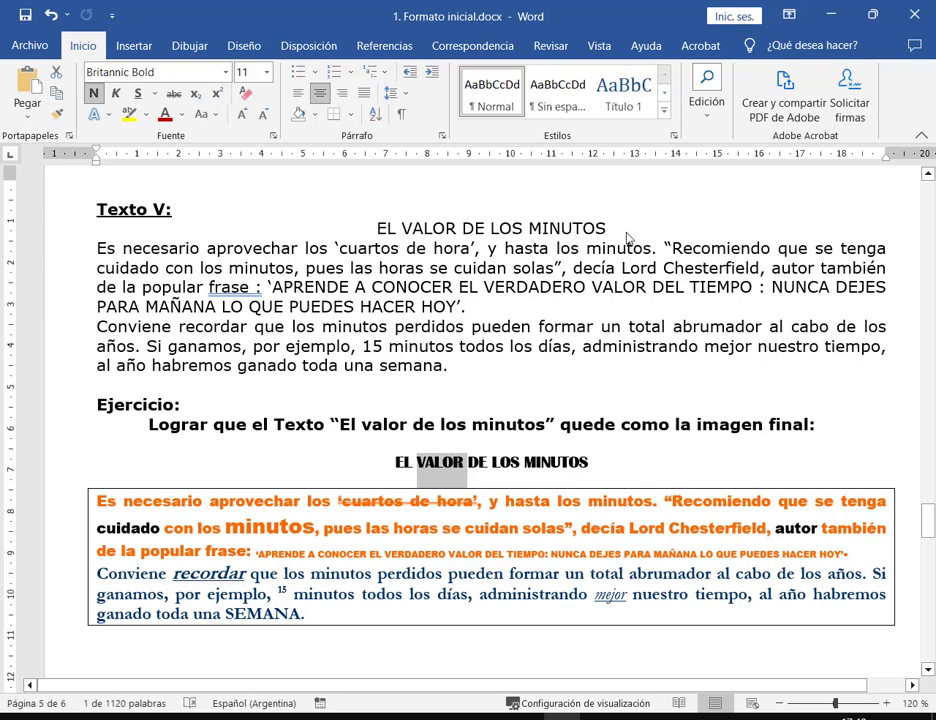
# Copy the sample title's format onto the title EL VALOR DE LOS MINUTOS under Texto V with Format Painter
pyautogui.doubleClick(447, 466)
pyautogui.click(57, 118)
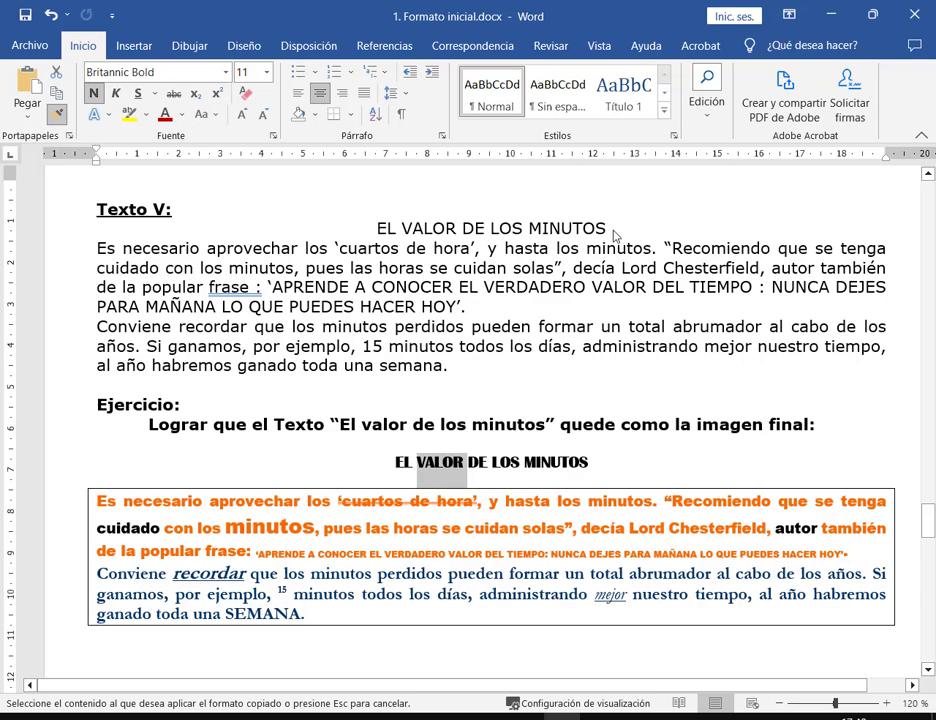
pyautogui.moveTo(612, 234)
pyautogui.mouseDown()
pyautogui.moveTo(564, 246)
pyautogui.moveTo(381, 231)
pyautogui.mouseUp()
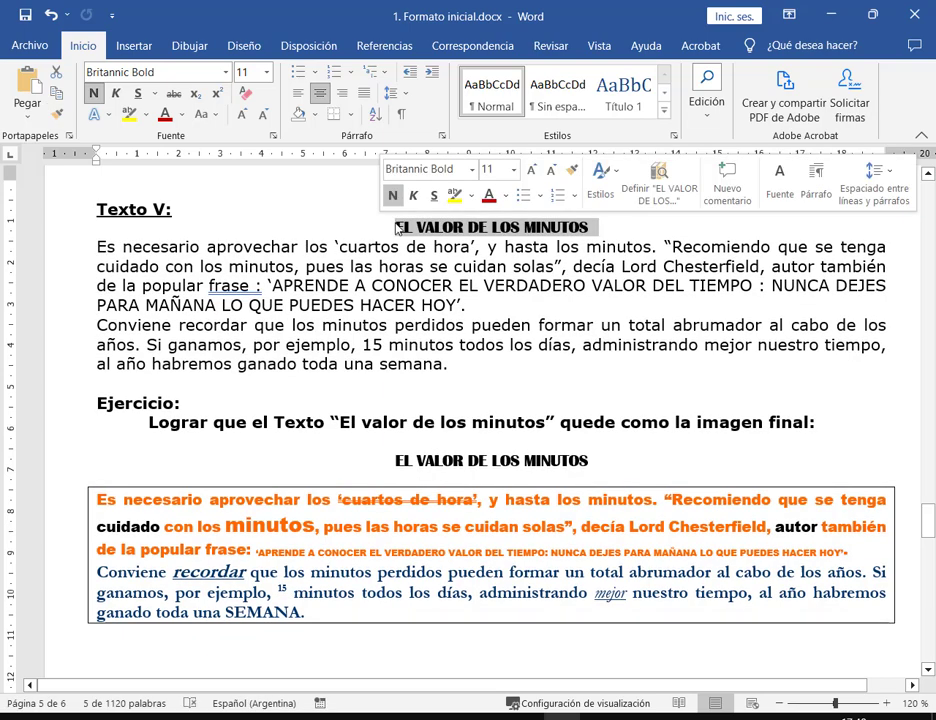
pyautogui.click(648, 265)
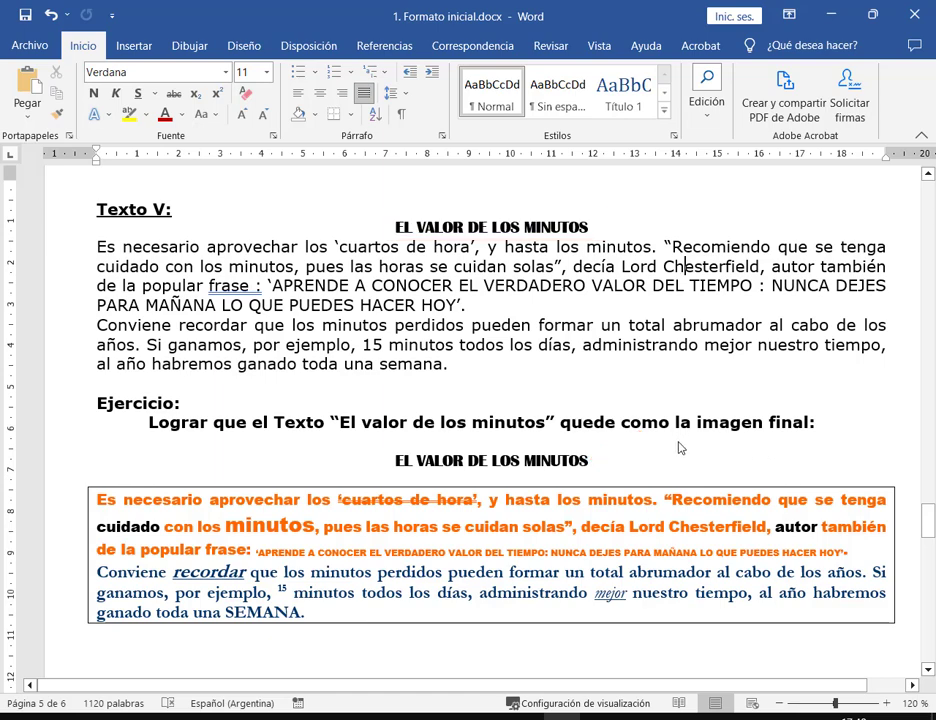
# Copy the orange Arial Black format of the sample word "minutos" at normal size onto the entire first paragraph of Texto V
pyautogui.doubleClick(625, 500)
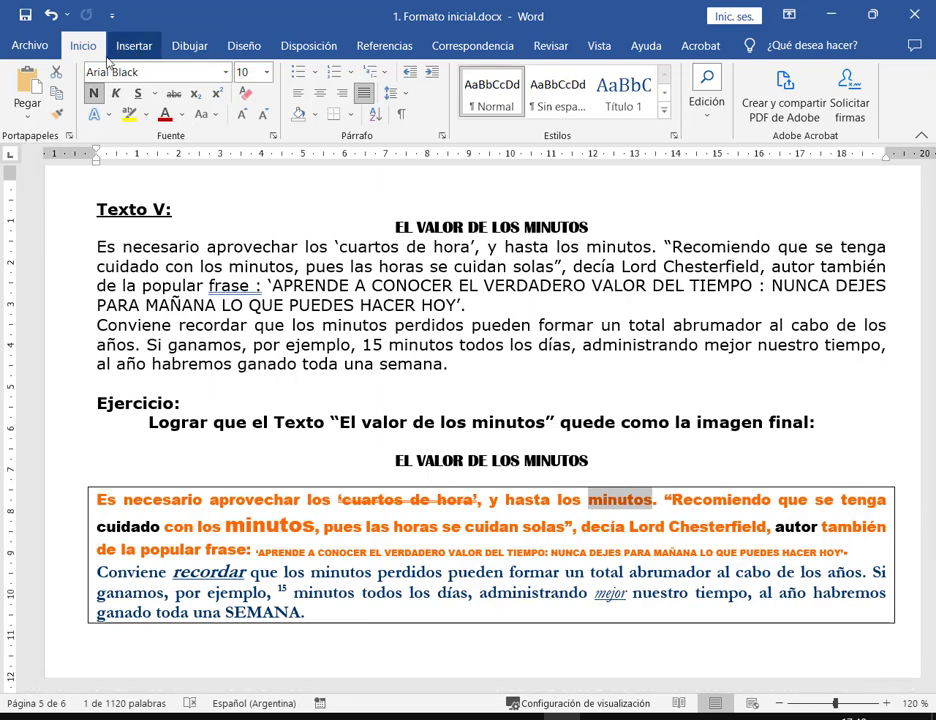
pyautogui.click(57, 113)
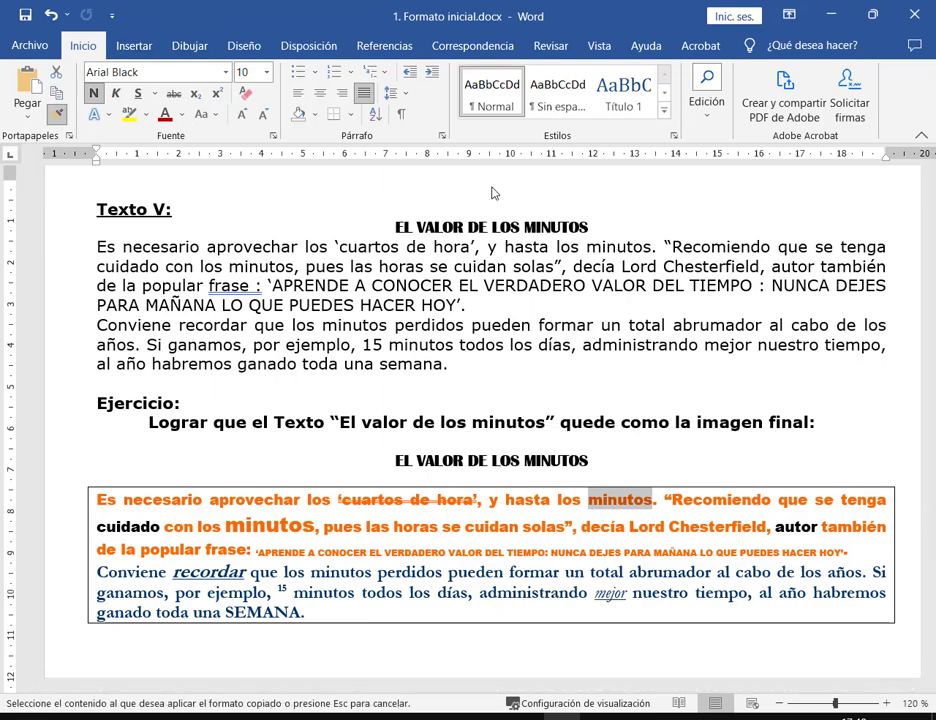
pyautogui.moveTo(468, 305)
pyautogui.mouseDown()
pyautogui.moveTo(268, 287)
pyautogui.moveTo(121, 248)
pyautogui.moveTo(100, 254)
pyautogui.mouseUp()
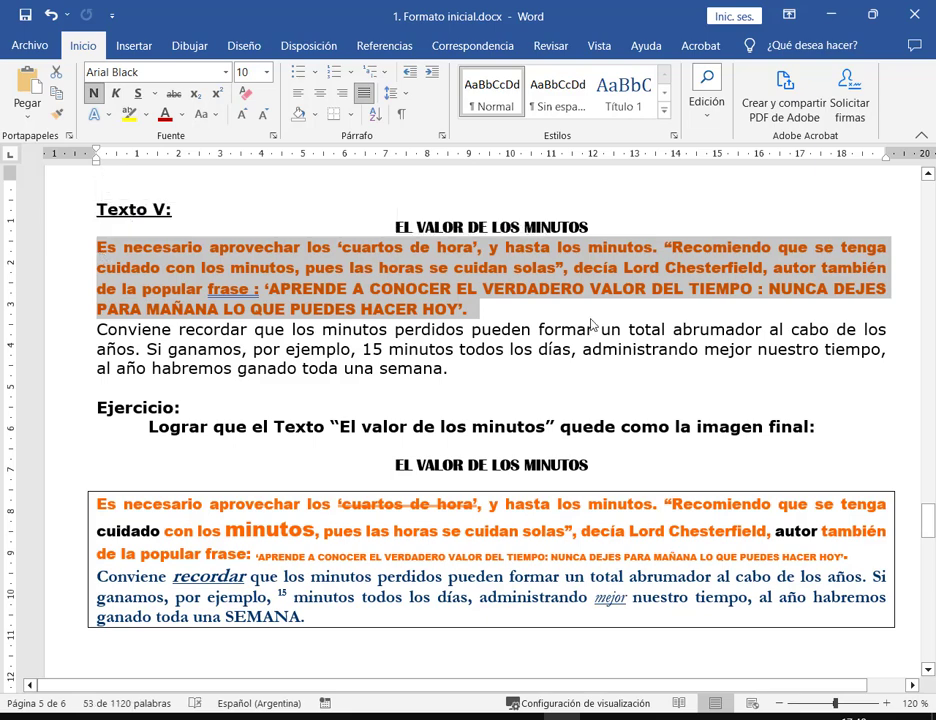
# Copy the subscript format of the sample's uppercase phrase onto the phrase beginning 'APRENDE A CONOCER in the first paragraph of Texto V
pyautogui.doubleClick(594, 557)
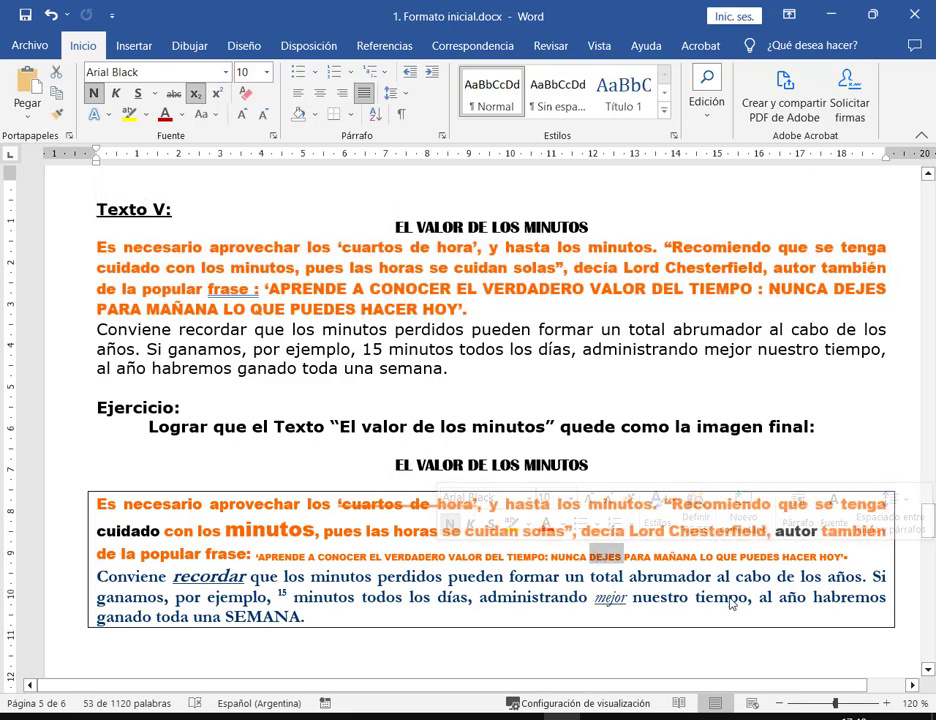
pyautogui.click(57, 113)
pyautogui.moveTo(483, 318); pyautogui.dragTo(265, 291)
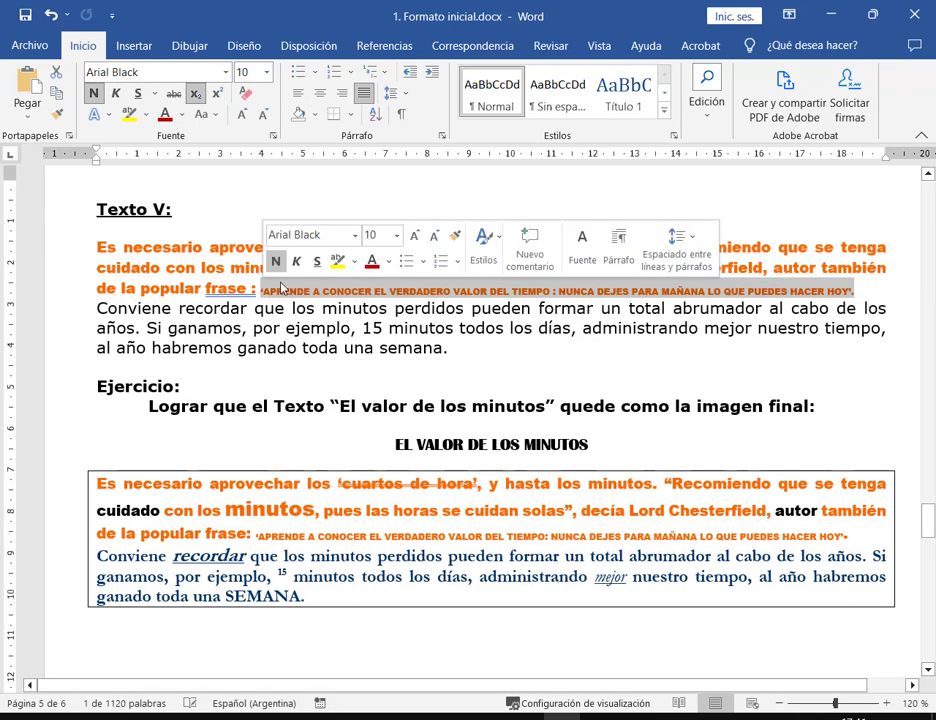
pyautogui.click(880, 309)
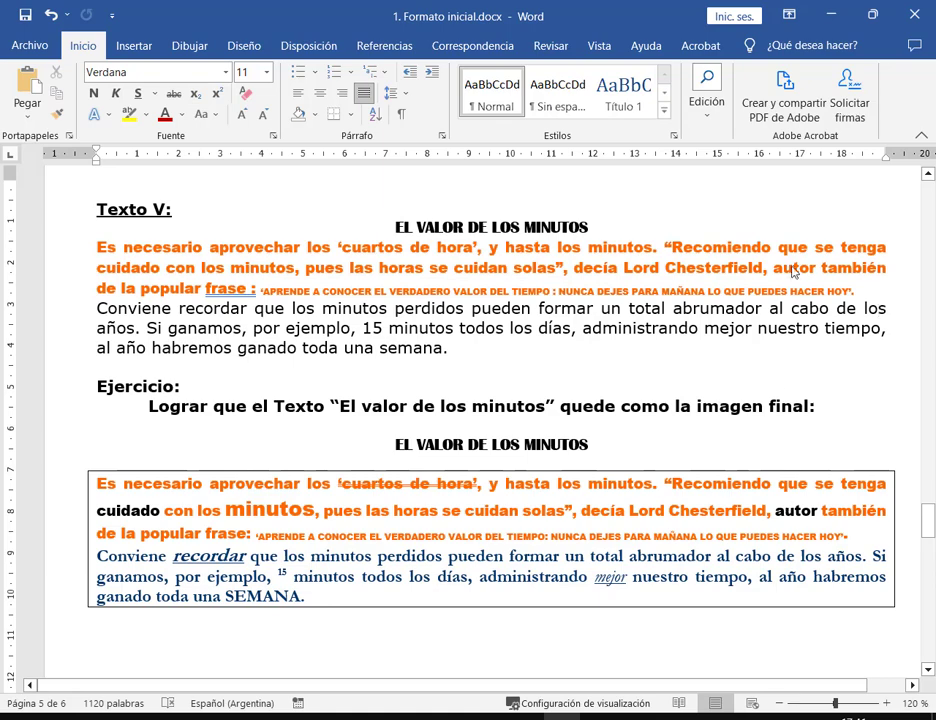
# Copy the black format of the sample word "cuidado" onto the words "cuidado" and "autor" in the first paragraph of Texto V
pyautogui.click(142, 510)
pyautogui.doubleClick(142, 510)
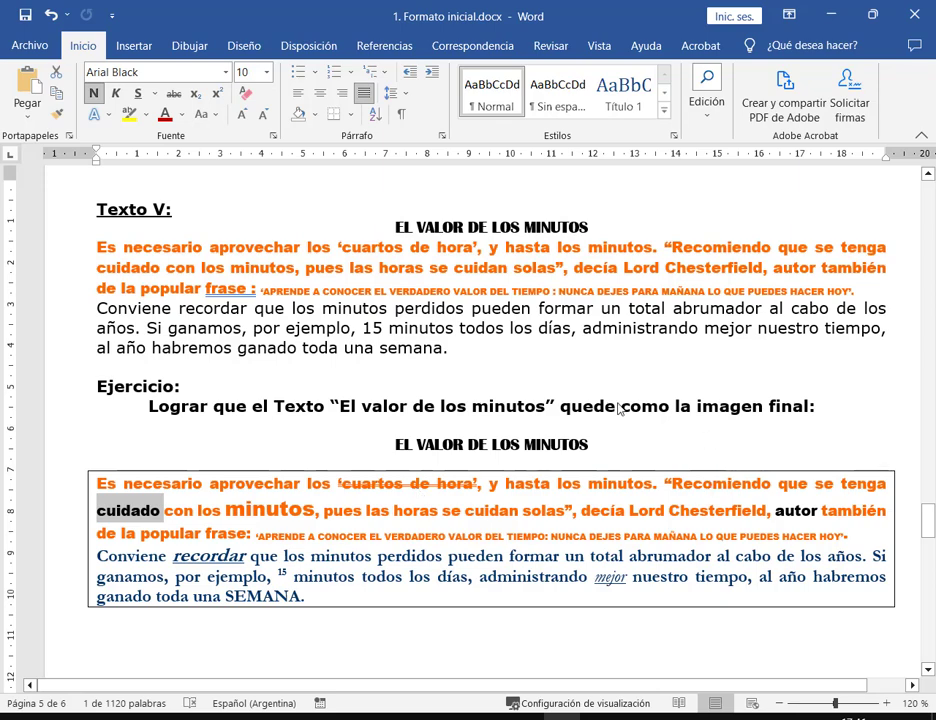
pyautogui.click(57, 118)
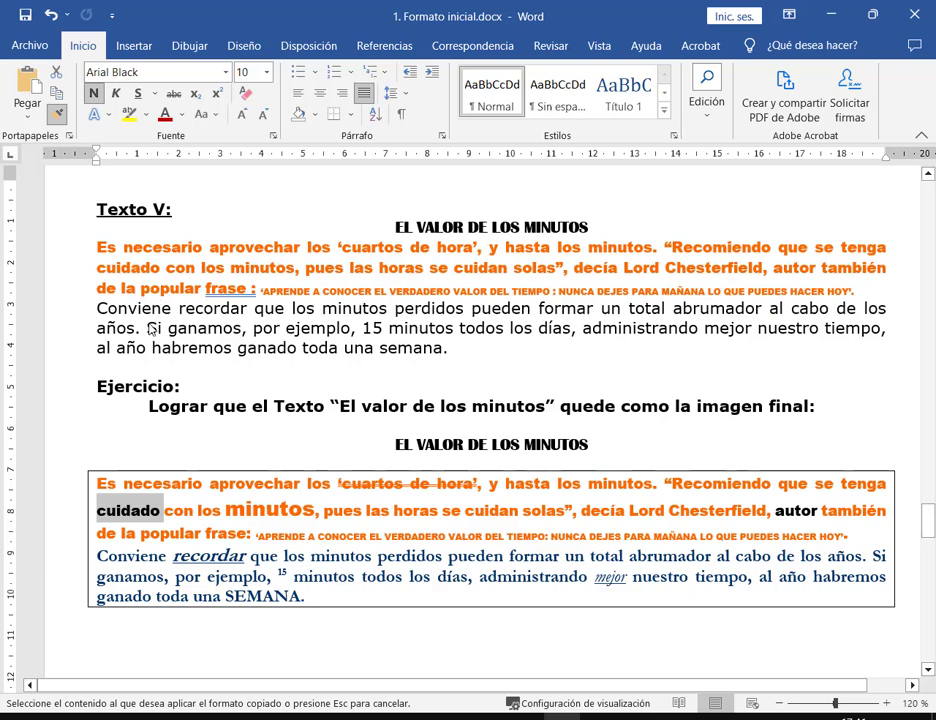
pyautogui.doubleClick(128, 268)
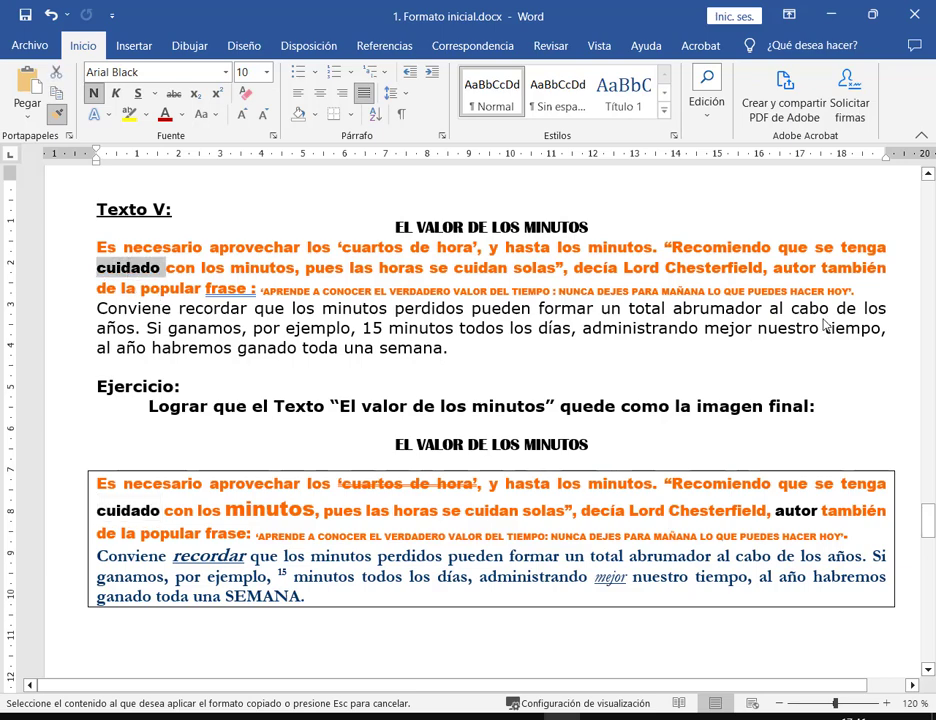
pyautogui.click(796, 268)
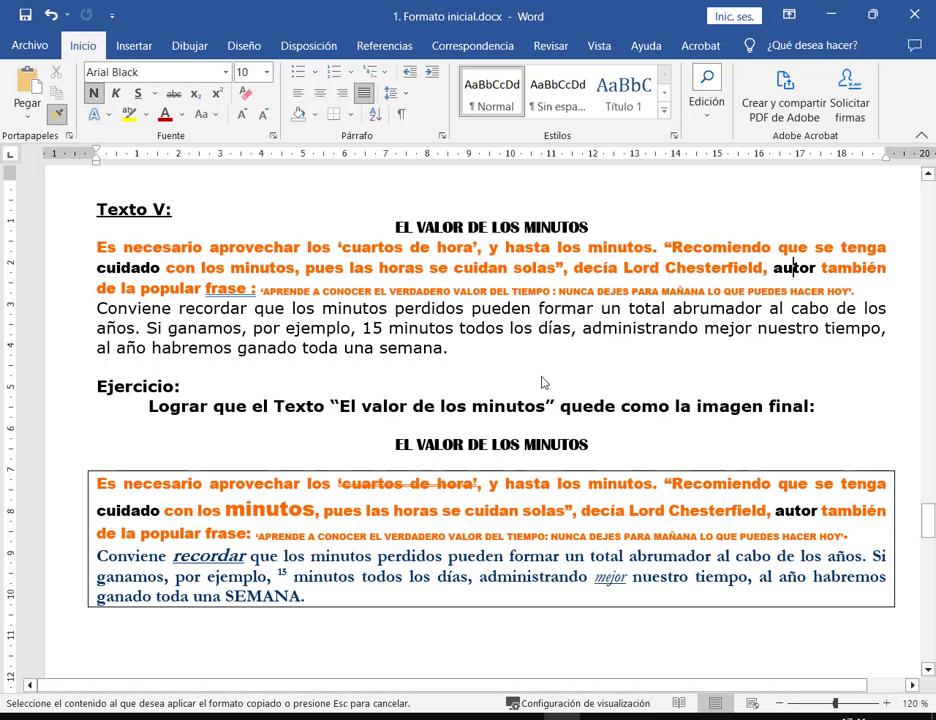
pyautogui.press('Escape')
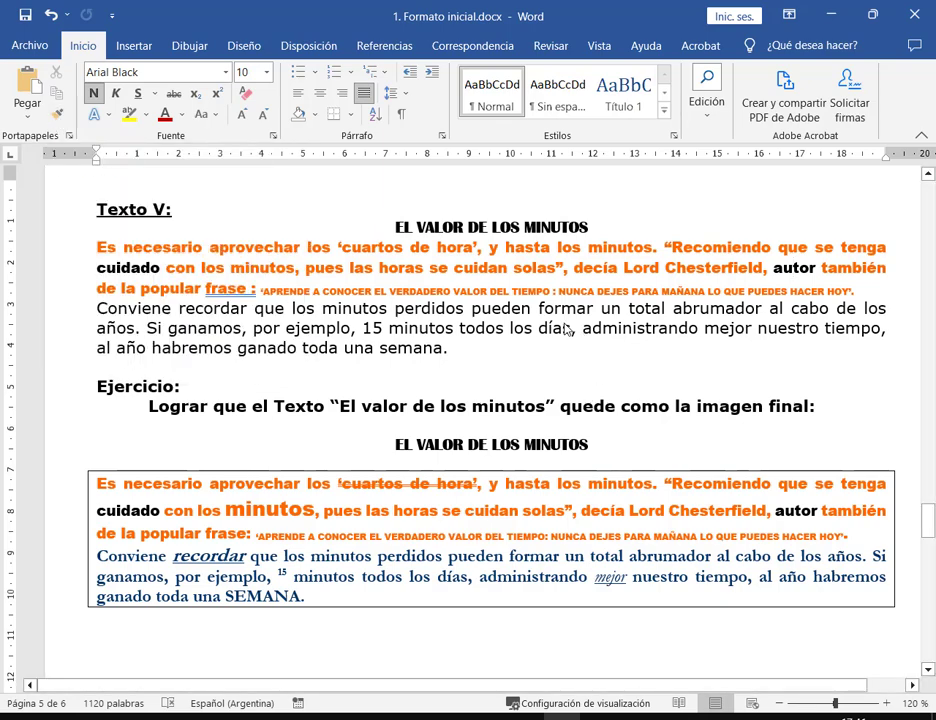
pyautogui.click(56, 113)
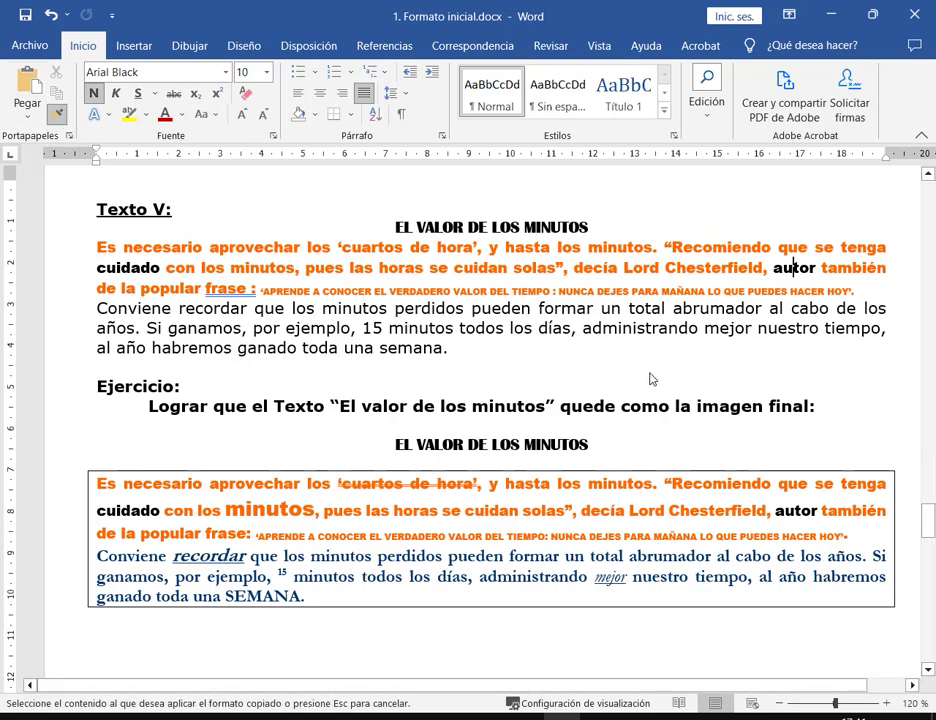
pyautogui.press('Escape')
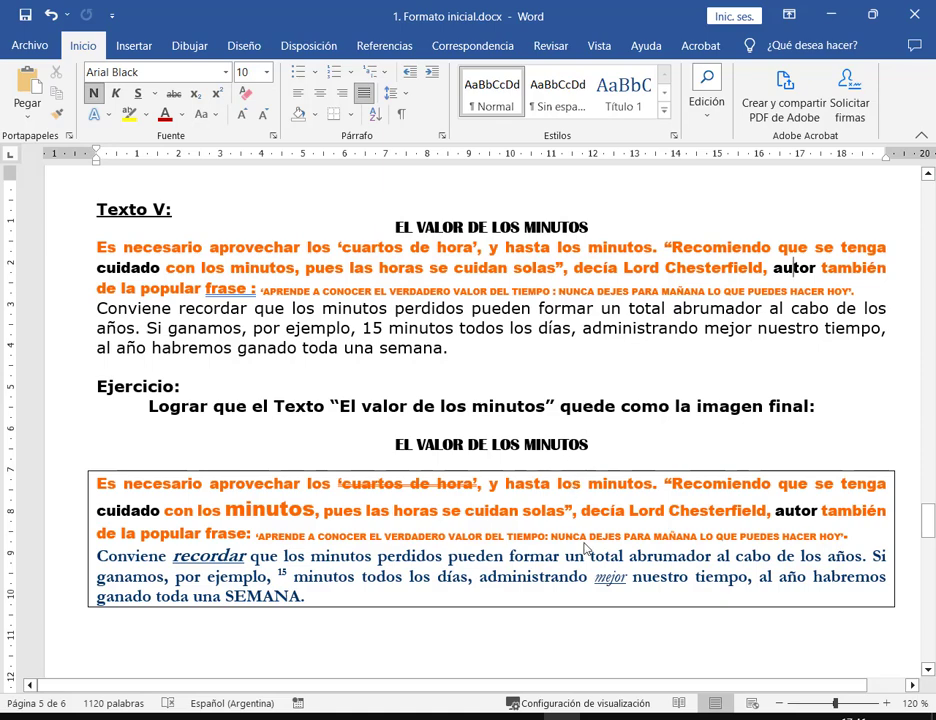
# Copy the blue bold Garamond format of the sample word "nuestro" onto the entire second paragraph of Texto V
pyautogui.doubleClick(660, 577)
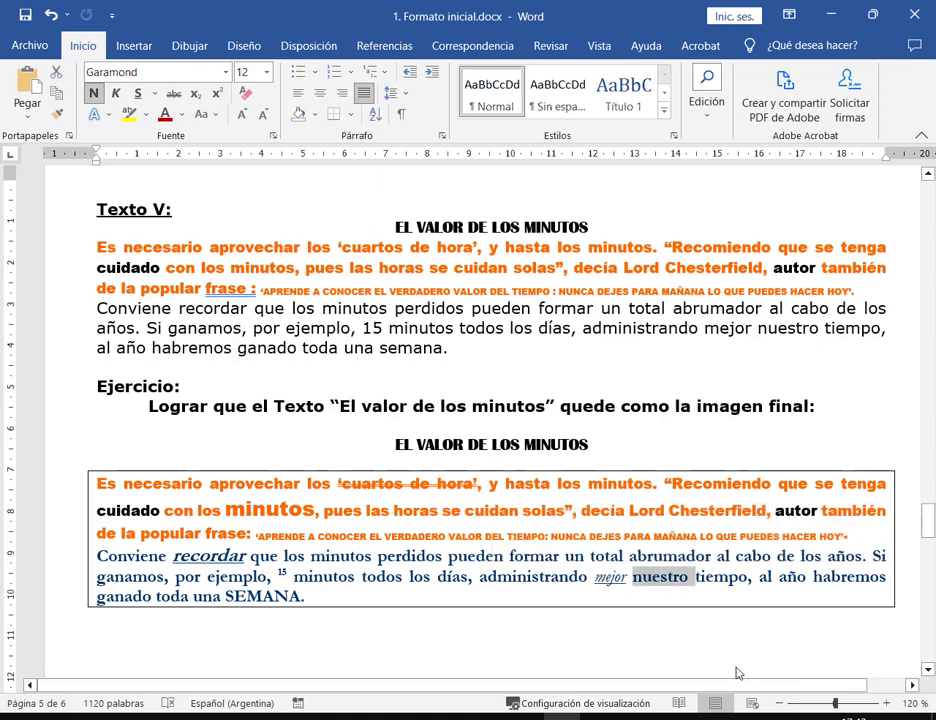
pyautogui.click(56, 113)
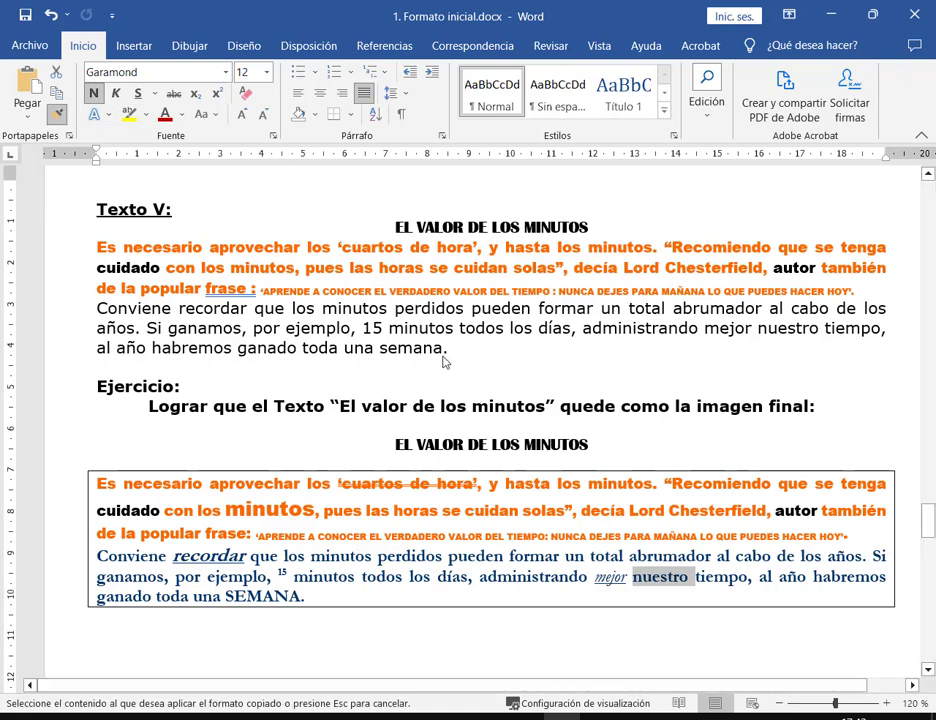
pyautogui.moveTo(457, 356)
pyautogui.mouseDown()
pyautogui.moveTo(100, 318)
pyautogui.moveTo(77, 296)
pyautogui.mouseUp()
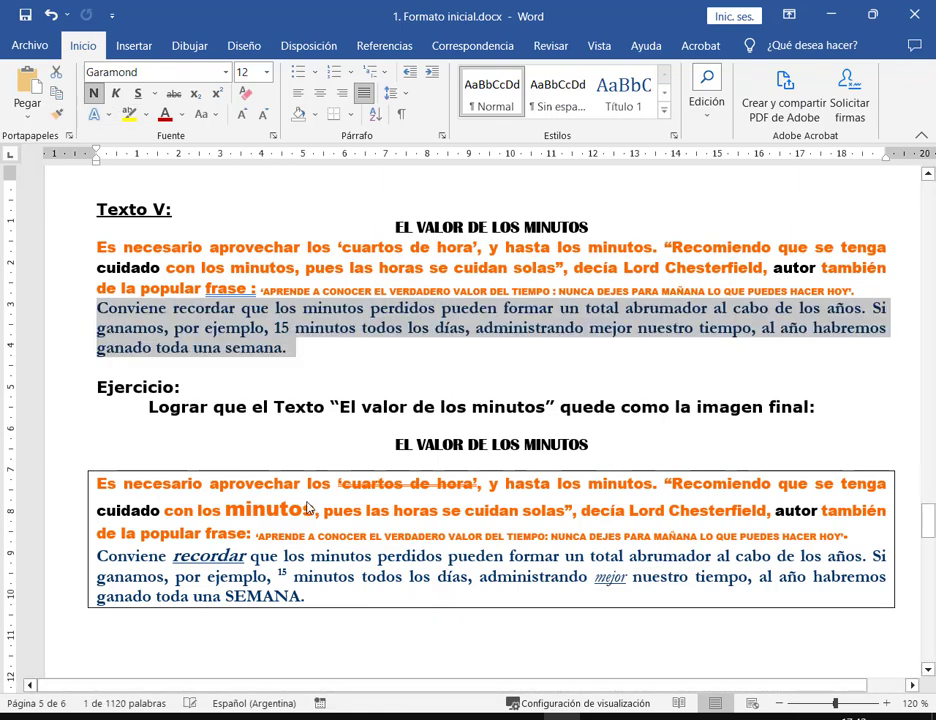
pyautogui.click(685, 360)
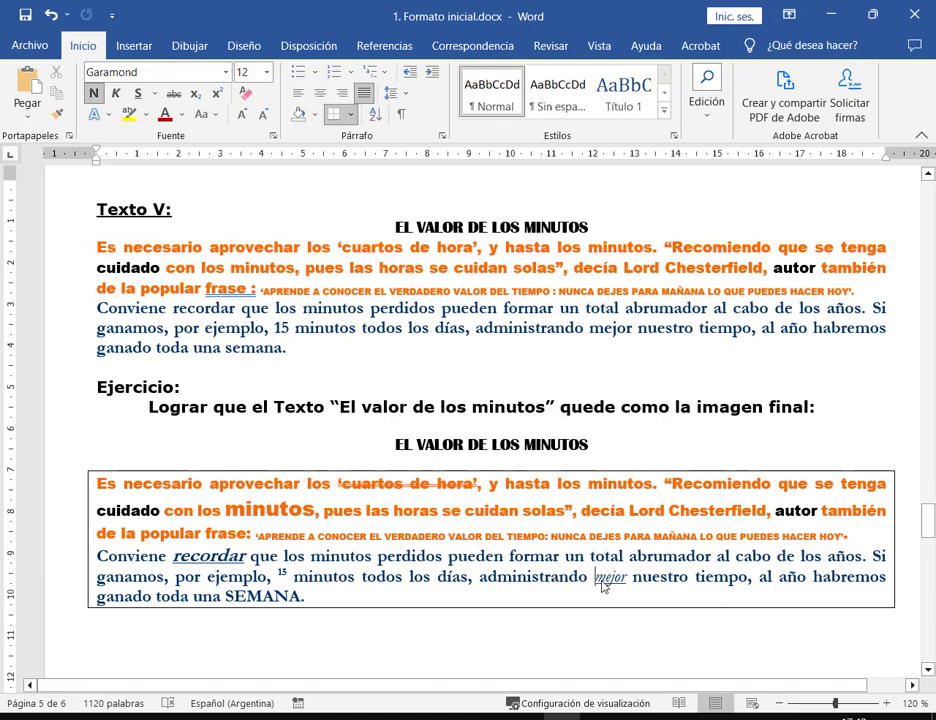
# Copy the formats of the sample's underlined italic "mejor" and superscript "15" onto their counterparts in the second paragraph of Texto V
pyautogui.doubleClick(610, 577)
pyautogui.click(57, 113)
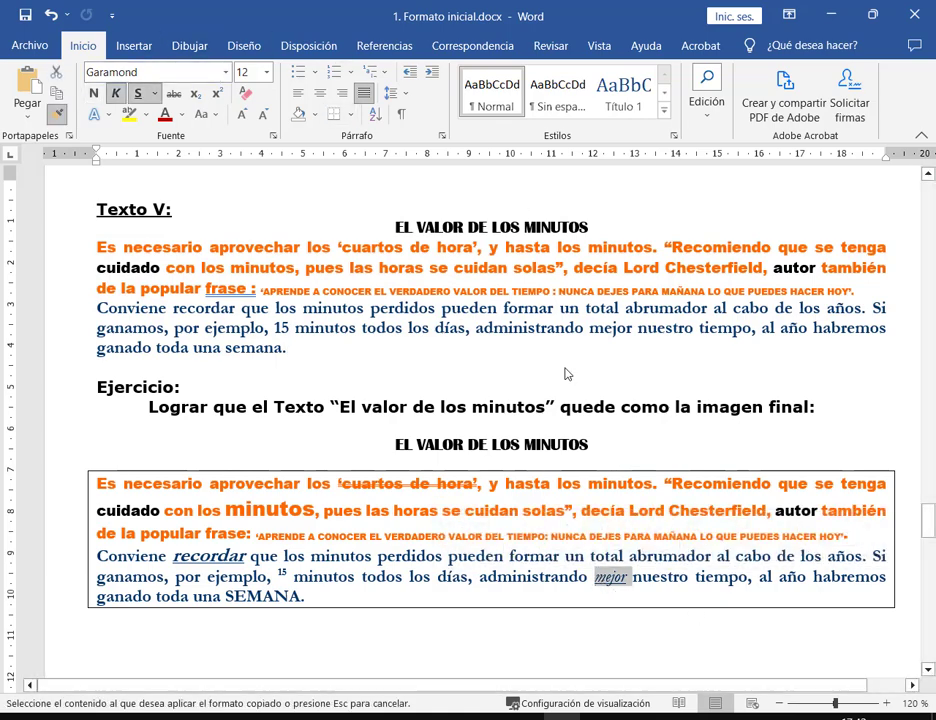
pyautogui.click(618, 337)
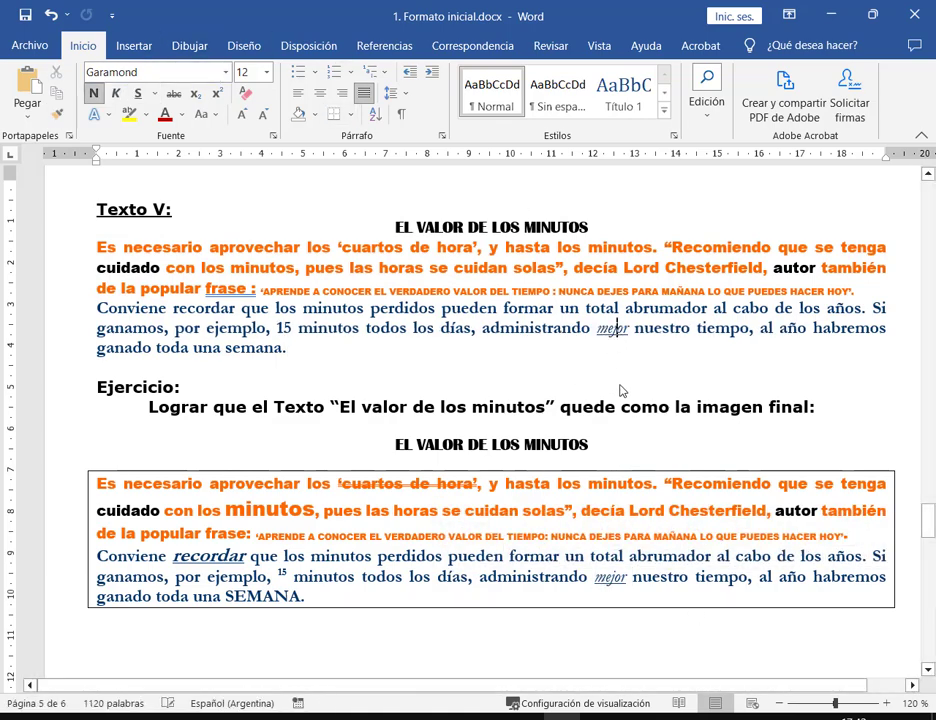
pyautogui.doubleClick(285, 575)
pyautogui.click(57, 113)
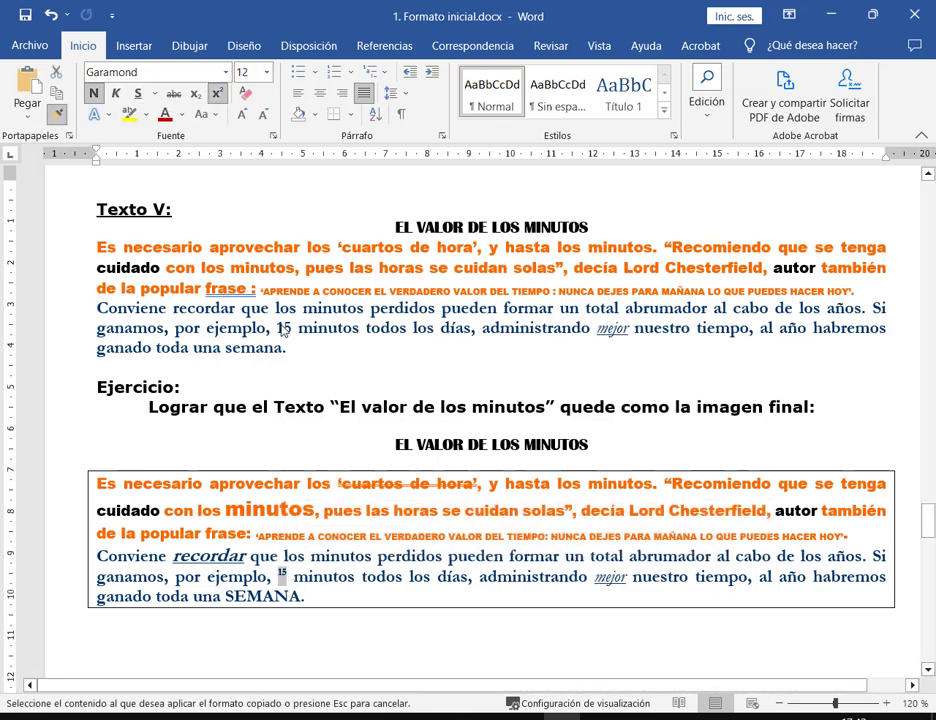
pyautogui.moveTo(279, 330); pyautogui.dragTo(291, 330)
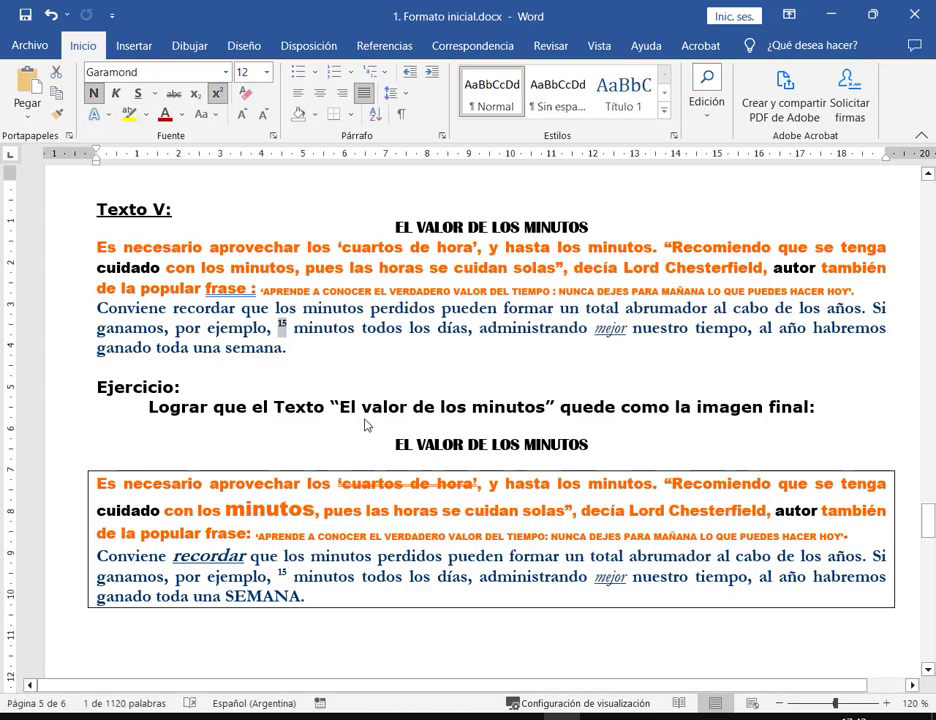
pyautogui.click(325, 362)
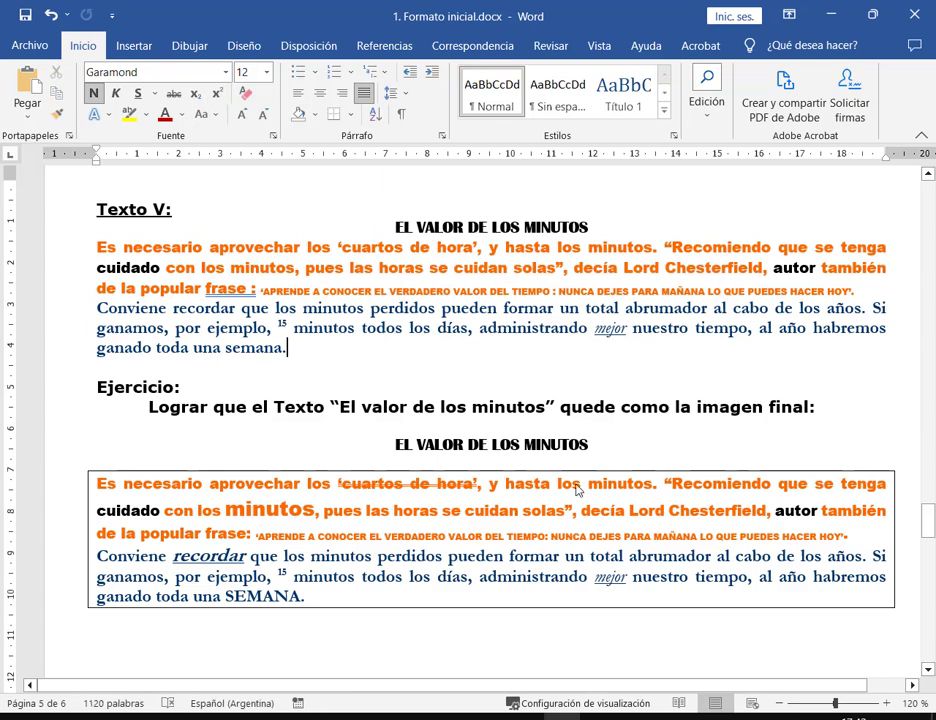
# Copy the formats of the sample words "SEMANA" and "recordar" onto their counterparts in the second paragraph of Texto V
pyautogui.doubleClick(252, 597)
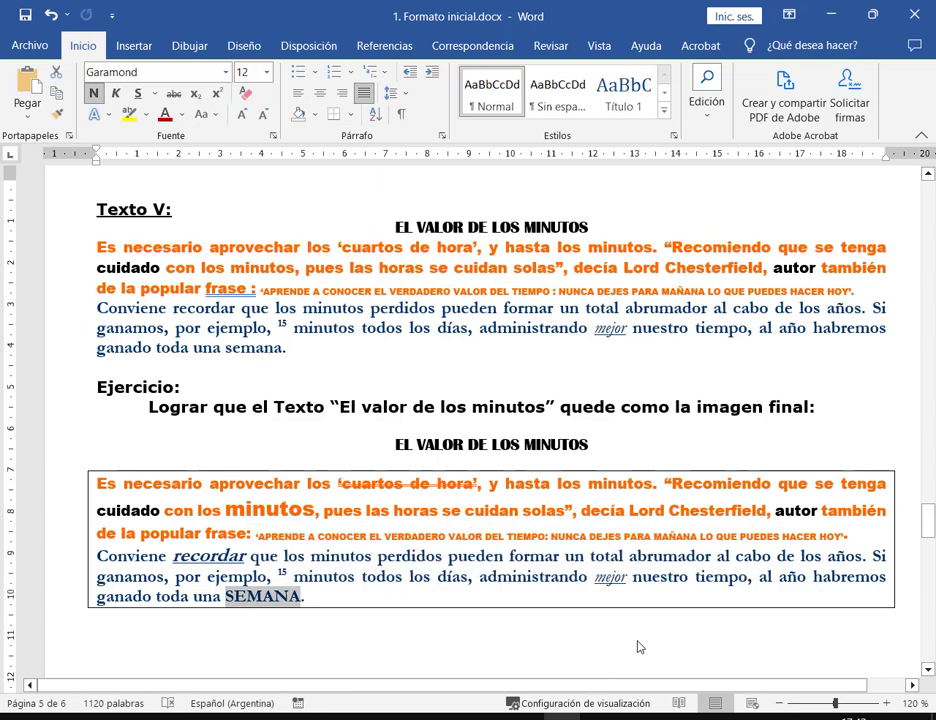
pyautogui.click(57, 113)
pyautogui.click(270, 350)
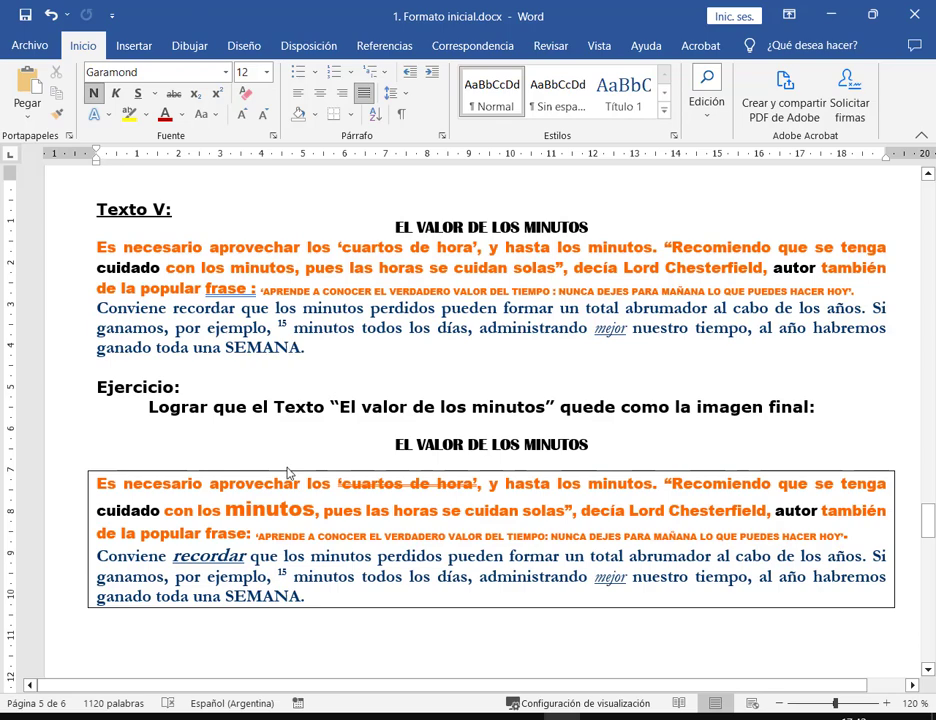
pyautogui.doubleClick(209, 556)
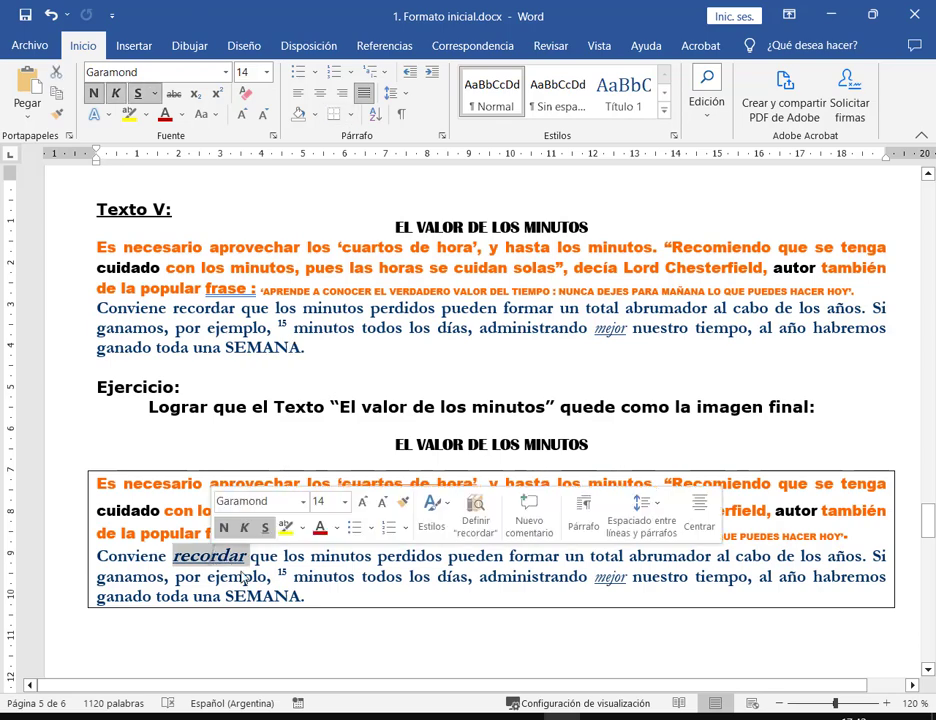
pyautogui.click(57, 118)
pyautogui.click(205, 310)
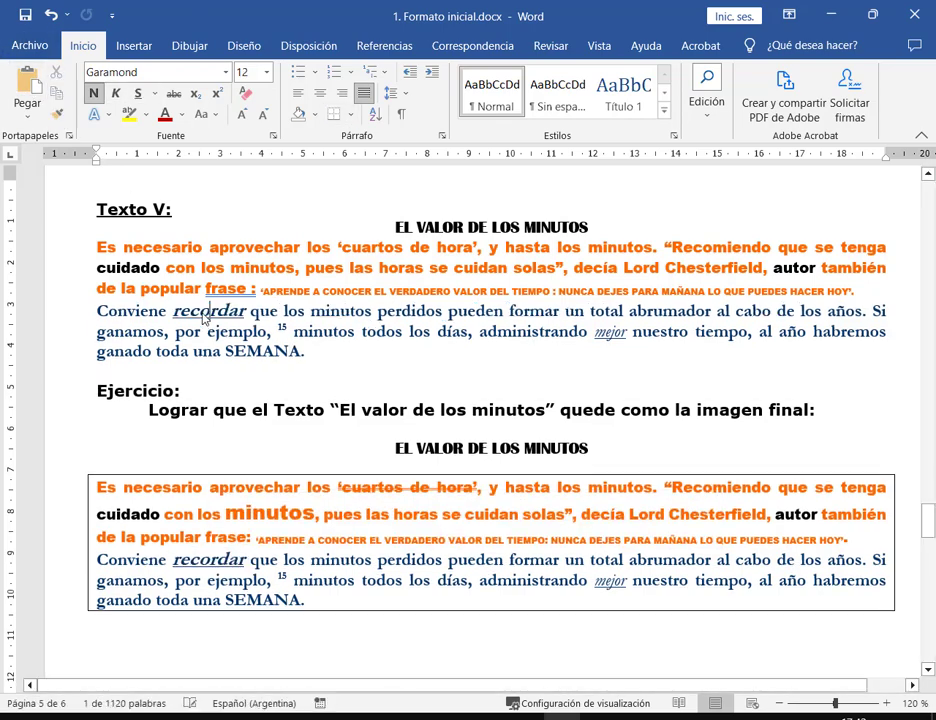
pyautogui.click(391, 378)
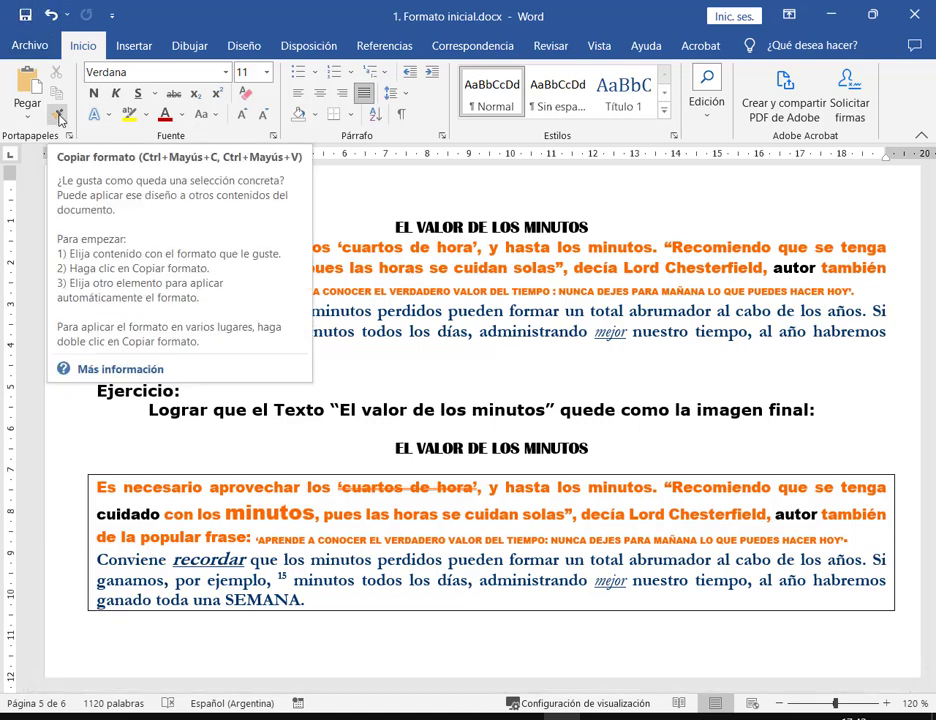
pyautogui.click(527, 372)
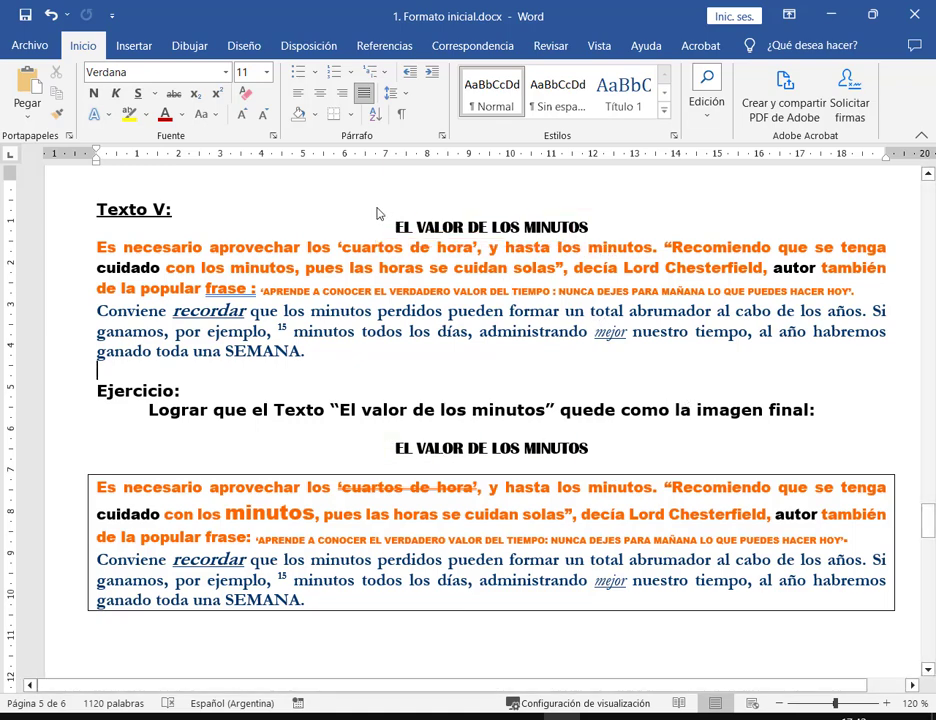
# Select several separate fragments across both paragraphs of Texto V at the same time, and clear the selection
pyautogui.moveTo(390, 226); pyautogui.dragTo(605, 226)
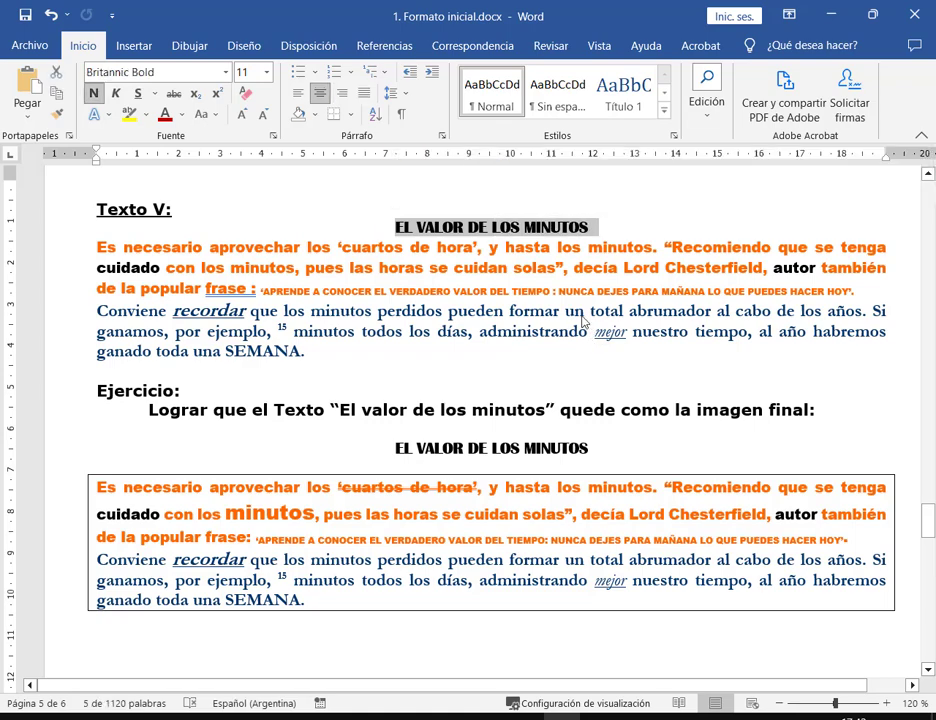
pyautogui.moveTo(409, 247); pyautogui.dragTo(553, 247)
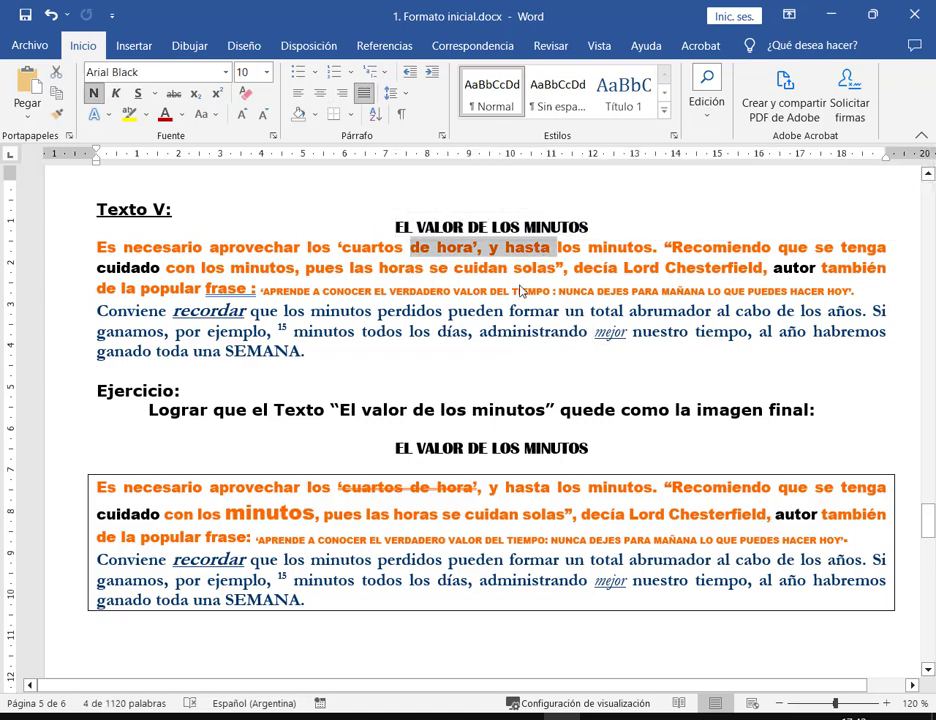
pyautogui.keyDown('ctrl'); pyautogui.moveTo(657, 268); pyautogui.dragTo(762, 268); pyautogui.keyUp('ctrl')
pyautogui.keyDown('ctrl'); pyautogui.moveTo(344, 294); pyautogui.dragTo(452, 292); pyautogui.keyUp('ctrl')
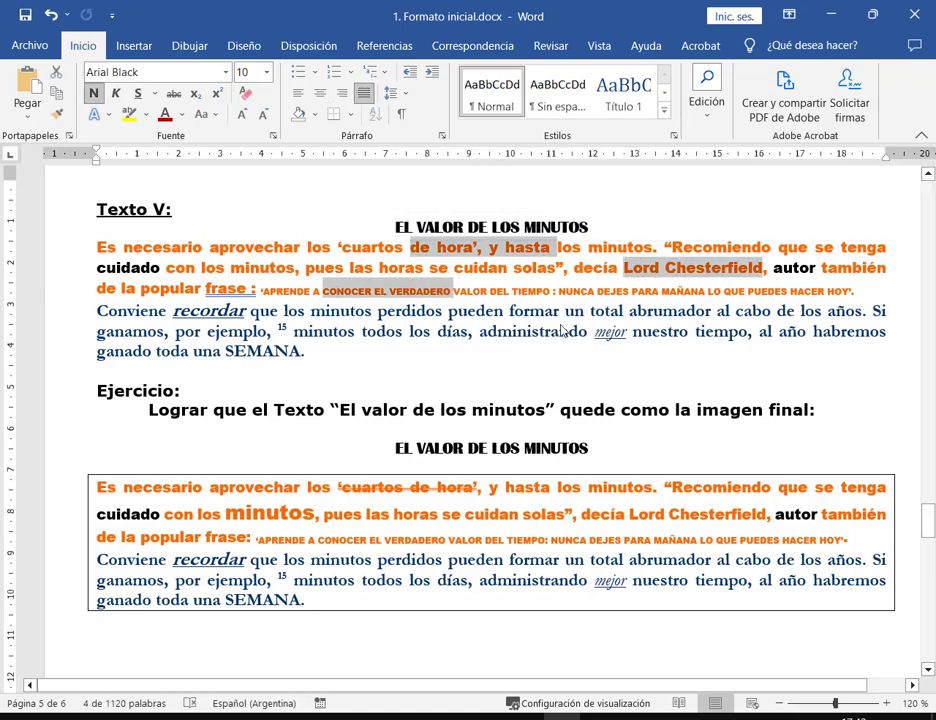
pyautogui.keyDown('ctrl'); pyautogui.moveTo(596, 331); pyautogui.dragTo(690, 331); pyautogui.keyUp('ctrl')
pyautogui.keyDown('ctrl'); pyautogui.moveTo(205, 357); pyautogui.dragTo(300, 352); pyautogui.keyUp('ctrl')
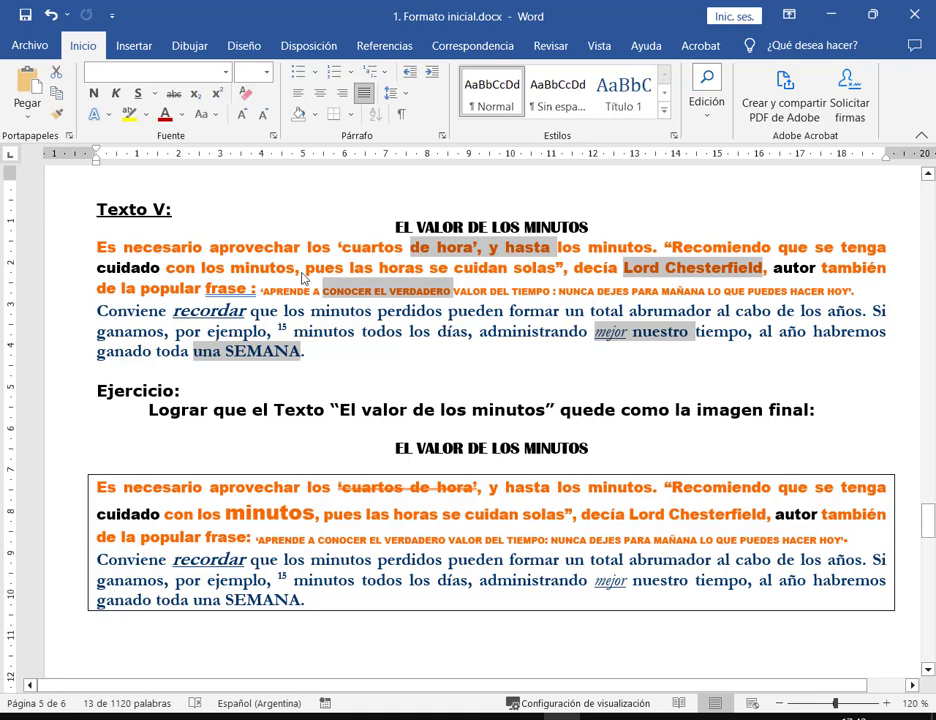
pyautogui.click(328, 350)
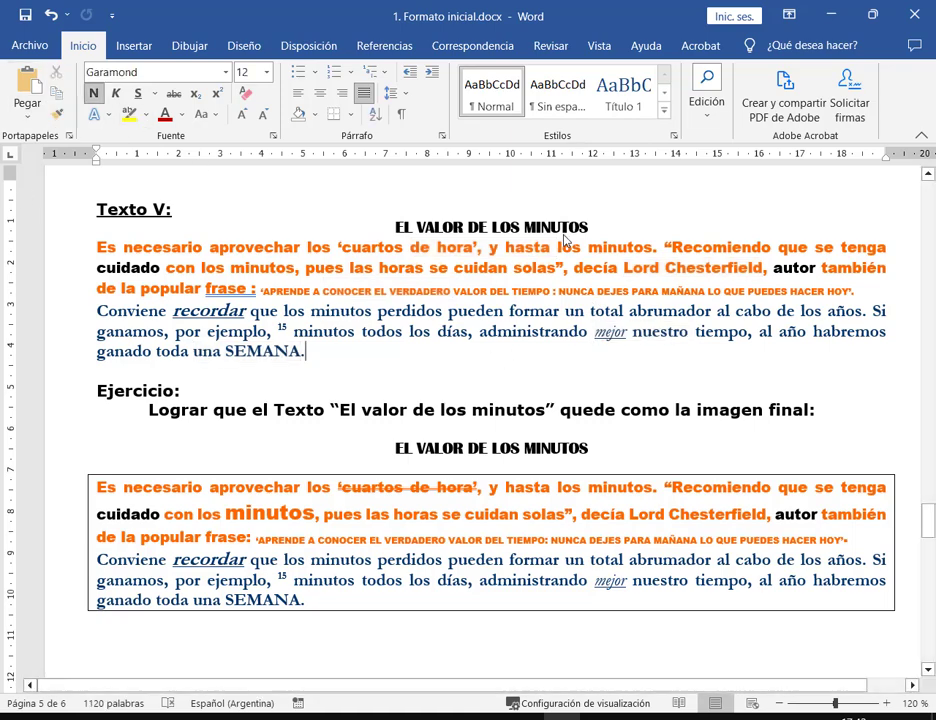
pyautogui.moveTo(398, 229); pyautogui.dragTo(590, 228)
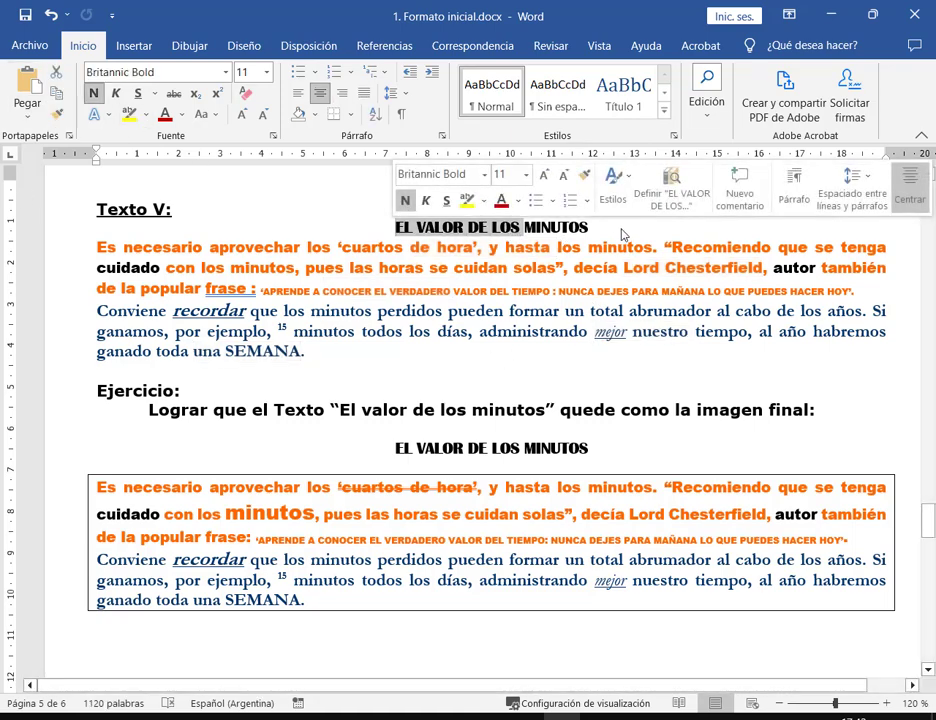
pyautogui.press('End')
pyautogui.moveTo(397, 227); pyautogui.dragTo(590, 231)
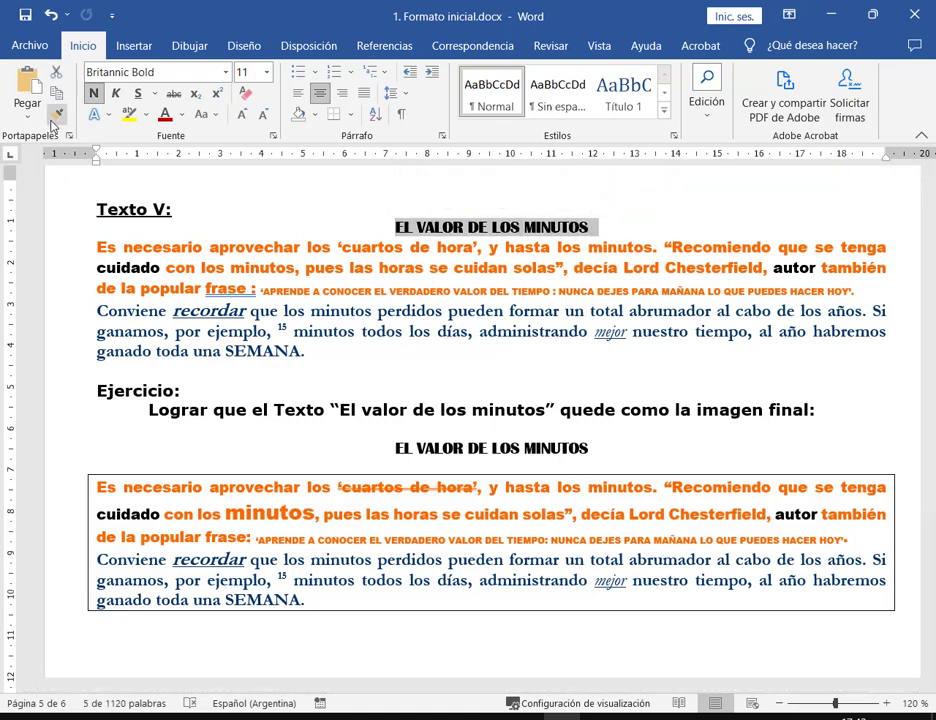
pyautogui.click(591, 374)
pyautogui.moveTo(395, 228); pyautogui.dragTo(490, 228)
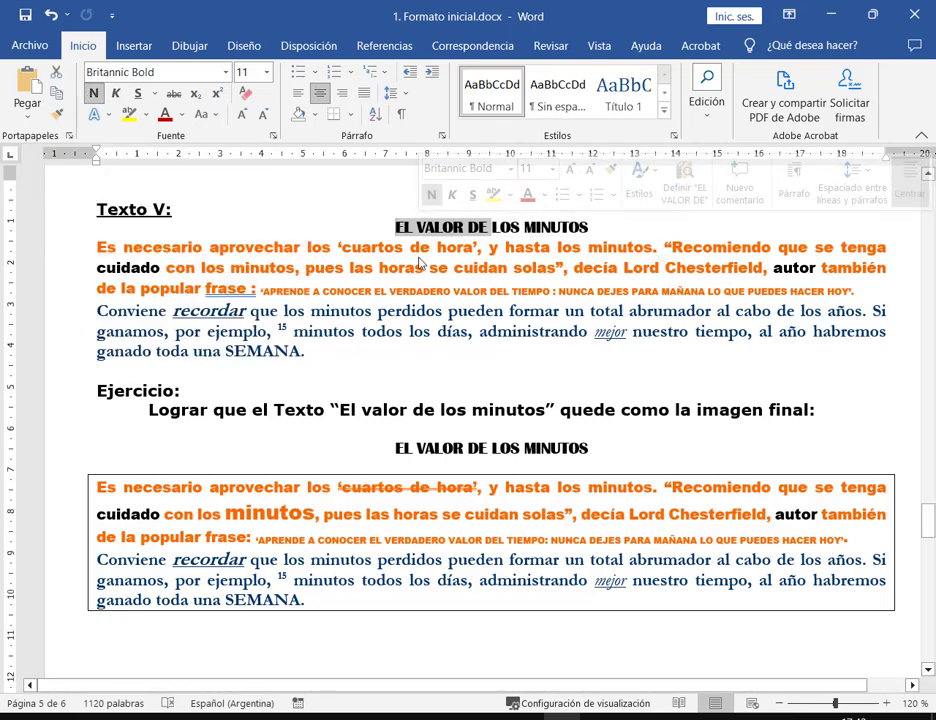
pyautogui.click(609, 360)
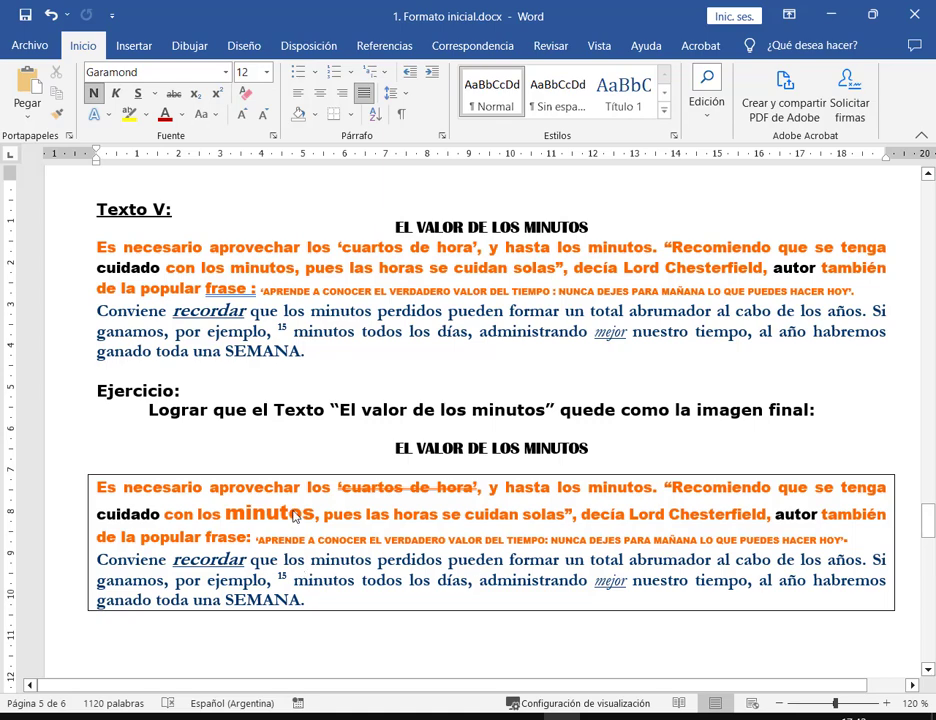
# Copy the format of the sample word "pues" onto the enlarged word "minutos" in the boxed sample
pyautogui.doubleClick(352, 516)
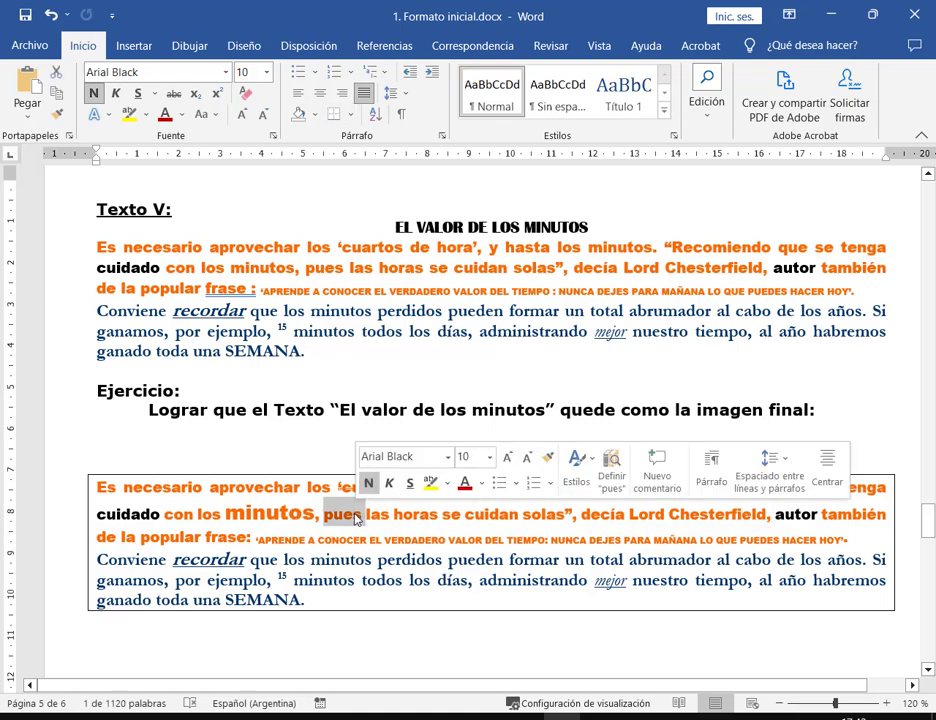
pyautogui.click(56, 113)
pyautogui.click(270, 514)
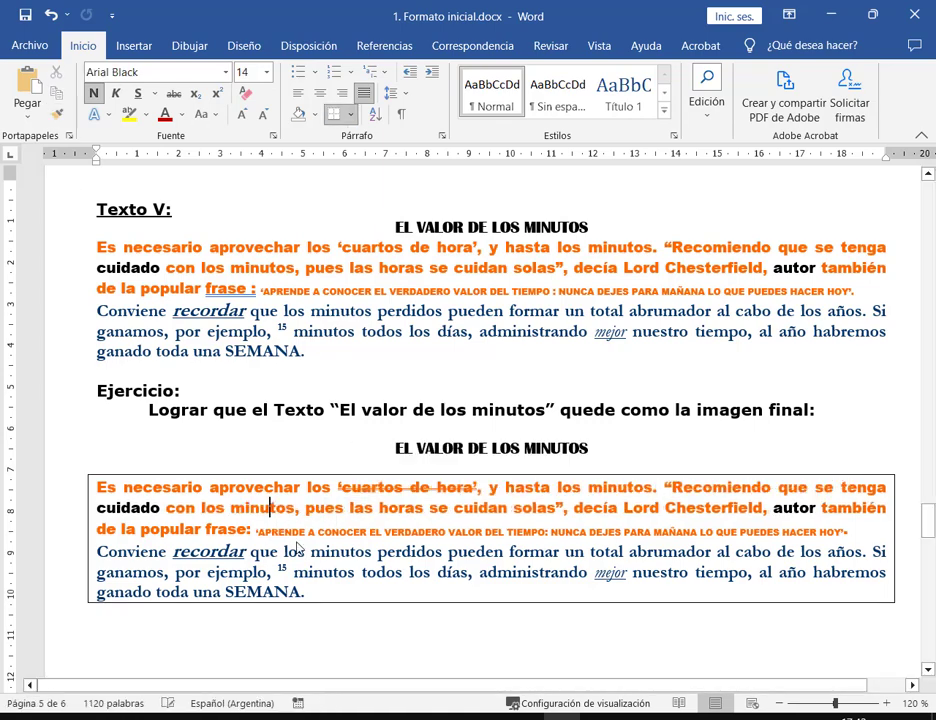
pyautogui.click(371, 509)
pyautogui.click(703, 247)
pyautogui.click(634, 247)
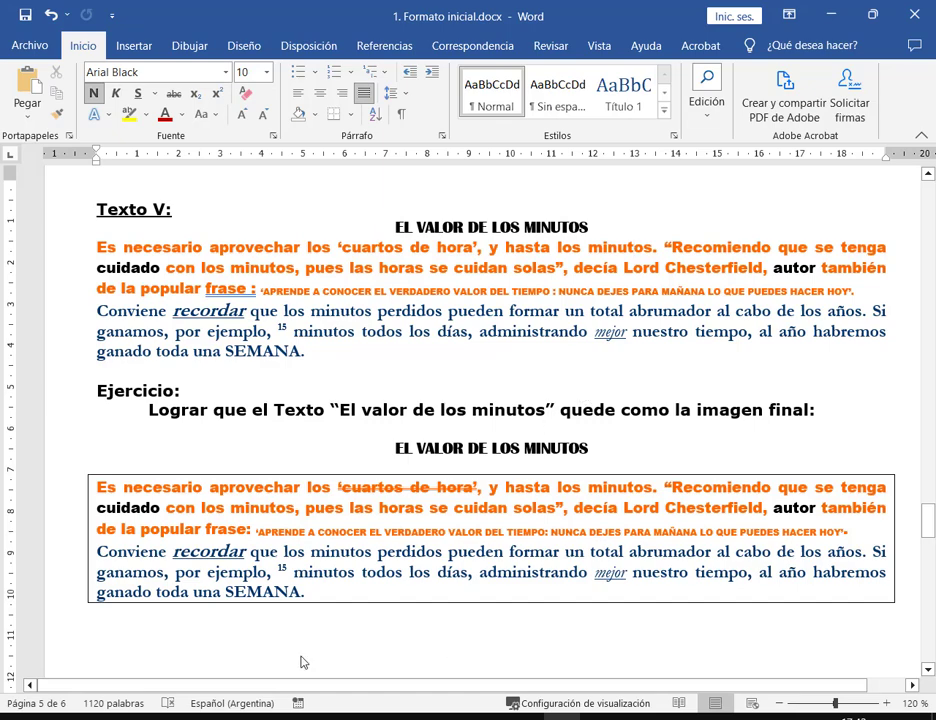
# Check the call's chat messages in Google Meet and return to the Word document
pyautogui.moveTo(285, 714)
pyautogui.click(90, 640)
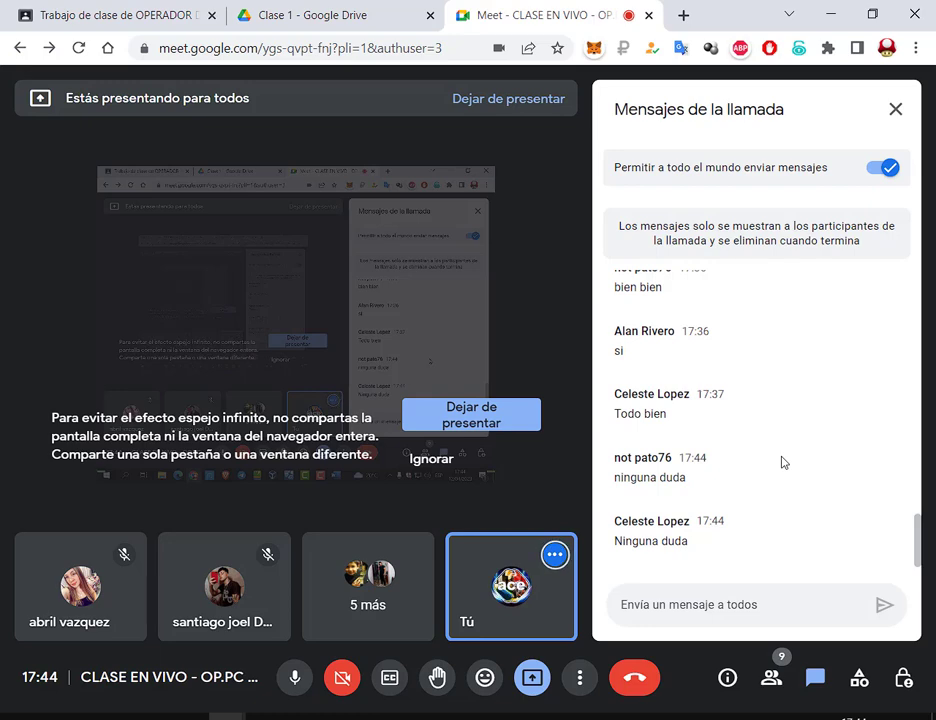
pyautogui.click(550, 718)
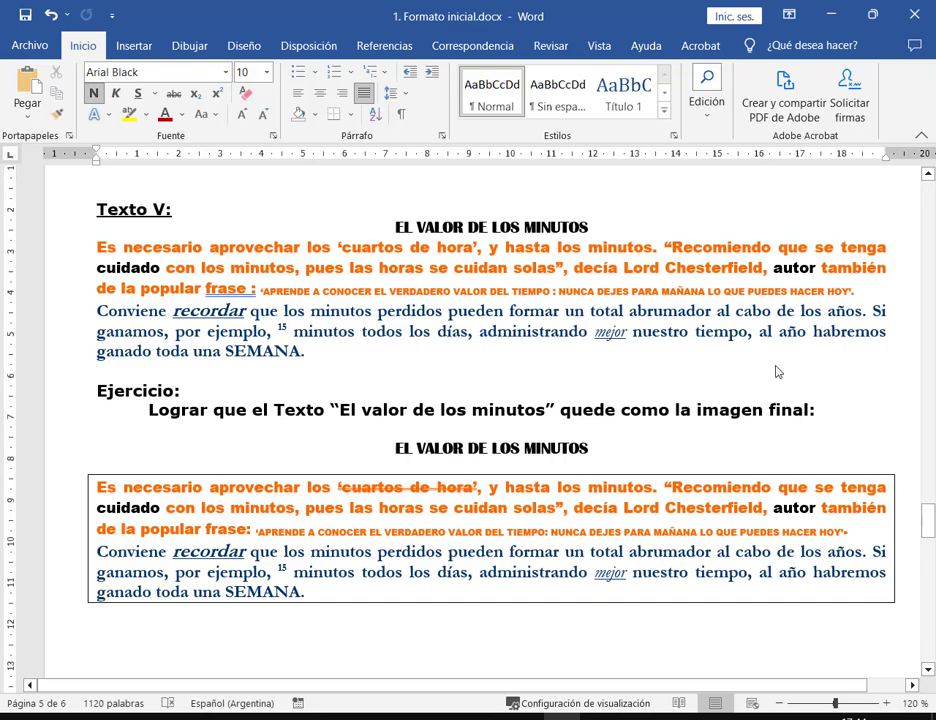
# Examine the words underlined by the spelling and grammar checker in Texto VI, "Revisión Ortográfica"
pyautogui.scroll(-6, 778, 371)
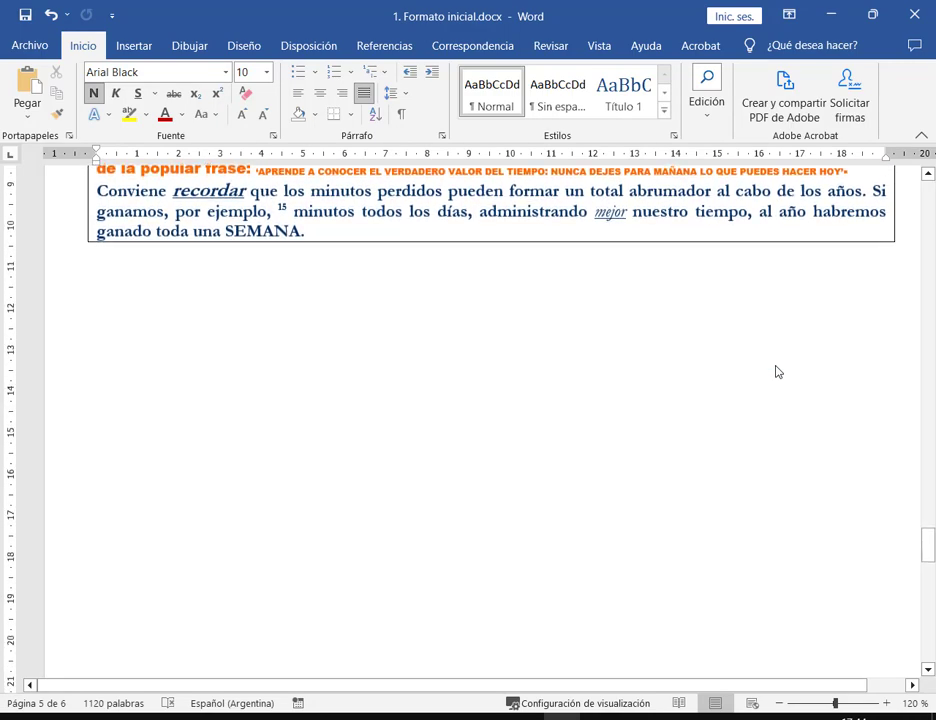
pyautogui.scroll(-13, 778, 371)
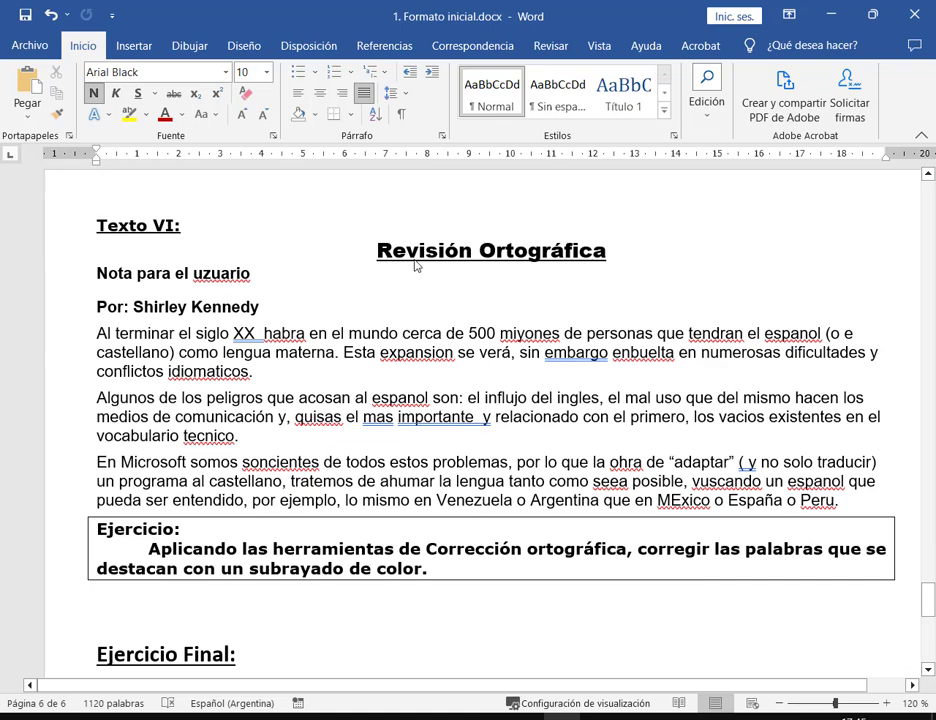
pyautogui.moveTo(379, 252); pyautogui.dragTo(653, 256)
pyautogui.click(647, 285)
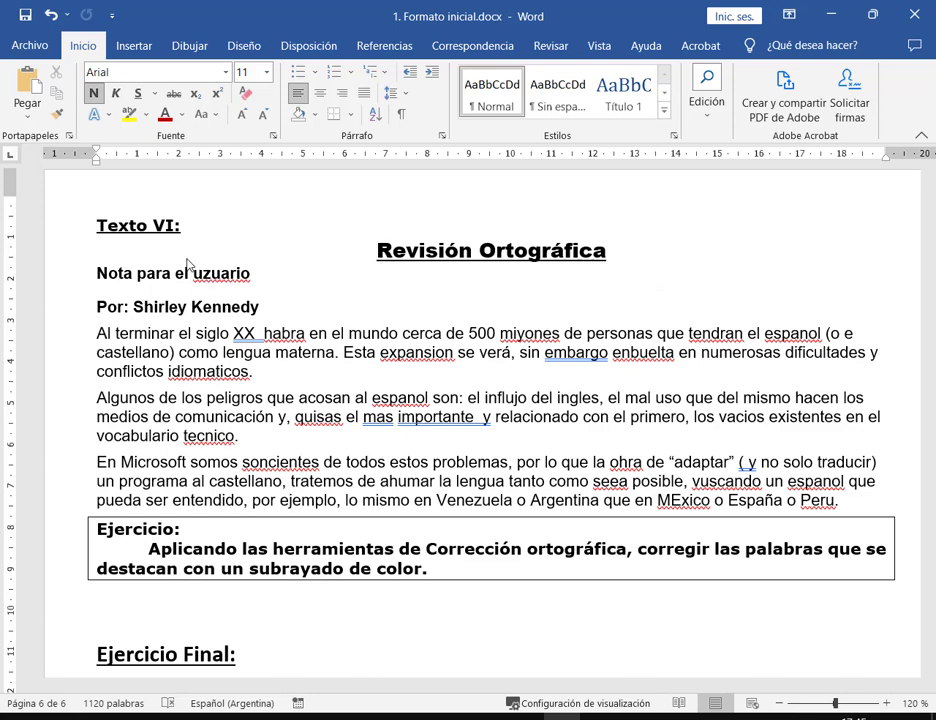
pyautogui.moveTo(187, 260)
pyautogui.mouseDown()
pyautogui.moveTo(263, 289)
pyautogui.moveTo(257, 347)
pyautogui.moveTo(266, 347)
pyautogui.mouseUp()
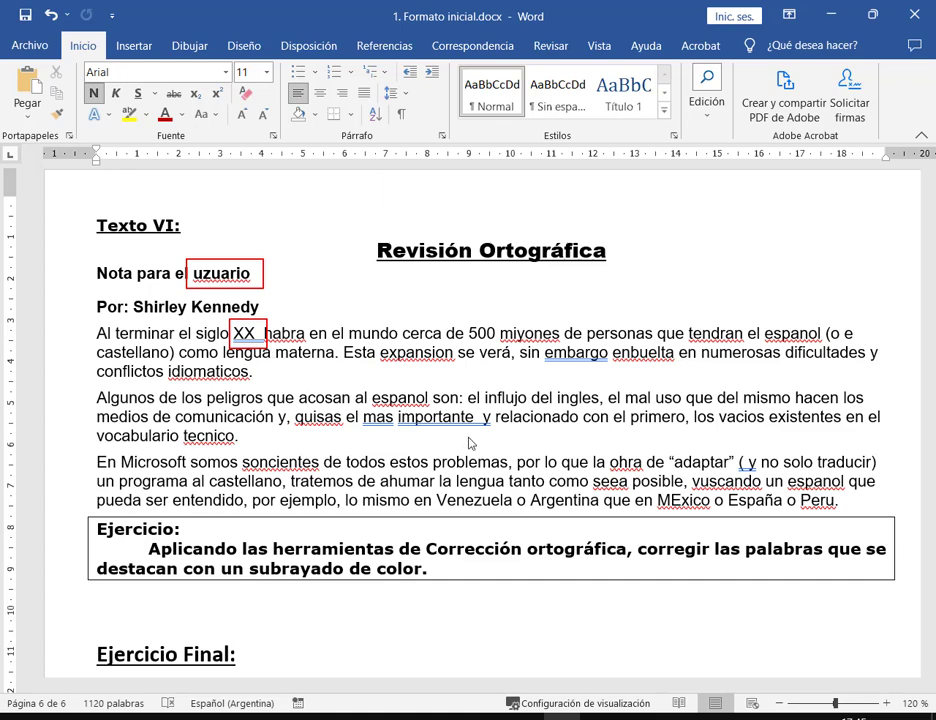
pyautogui.moveTo(308, 281); pyautogui.dragTo(265, 323)
pyautogui.moveTo(469, 411); pyautogui.dragTo(487, 430)
pyautogui.press('Escape')
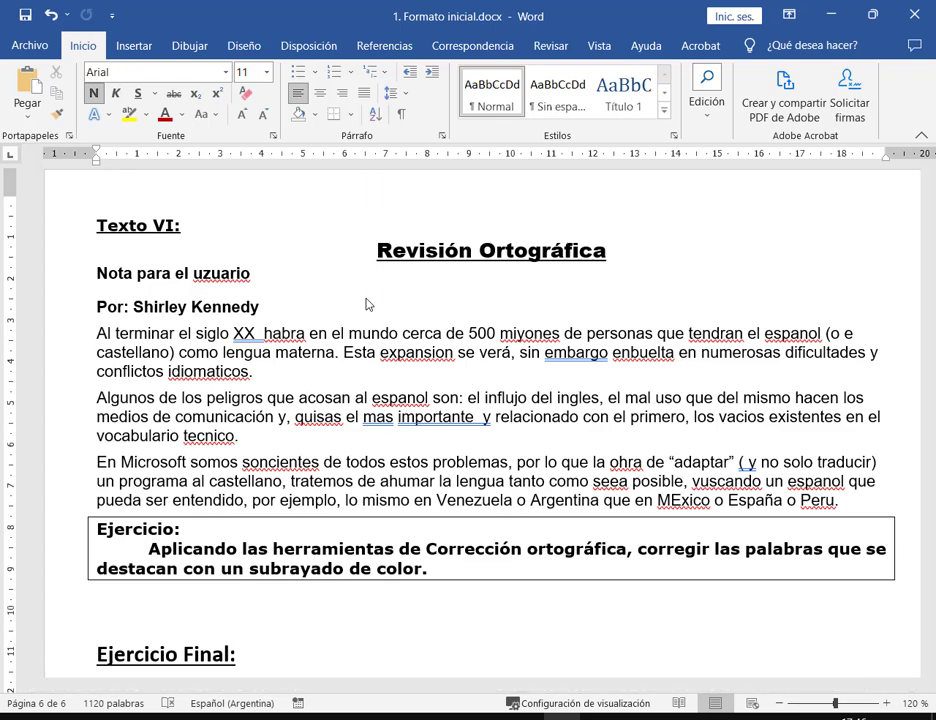
# Examine the correction options offered for the misspelled word "uzuario" in the note line of Texto VI
pyautogui.rightClick(229, 277)
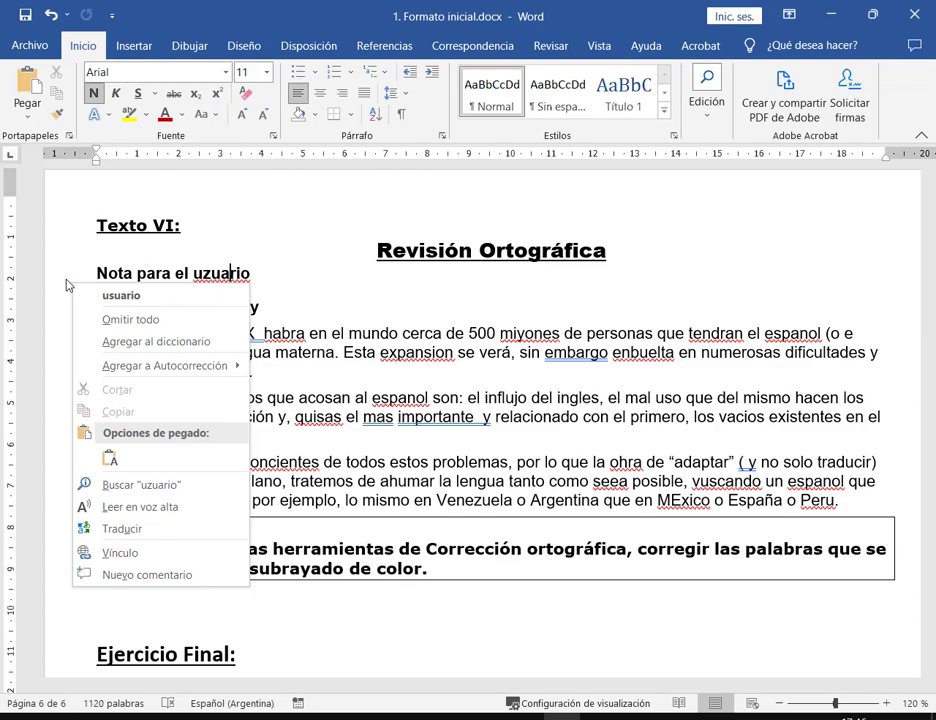
pyautogui.moveTo(58, 281)
pyautogui.mouseDown()
pyautogui.moveTo(253, 539)
pyautogui.moveTo(266, 594)
pyautogui.mouseUp()
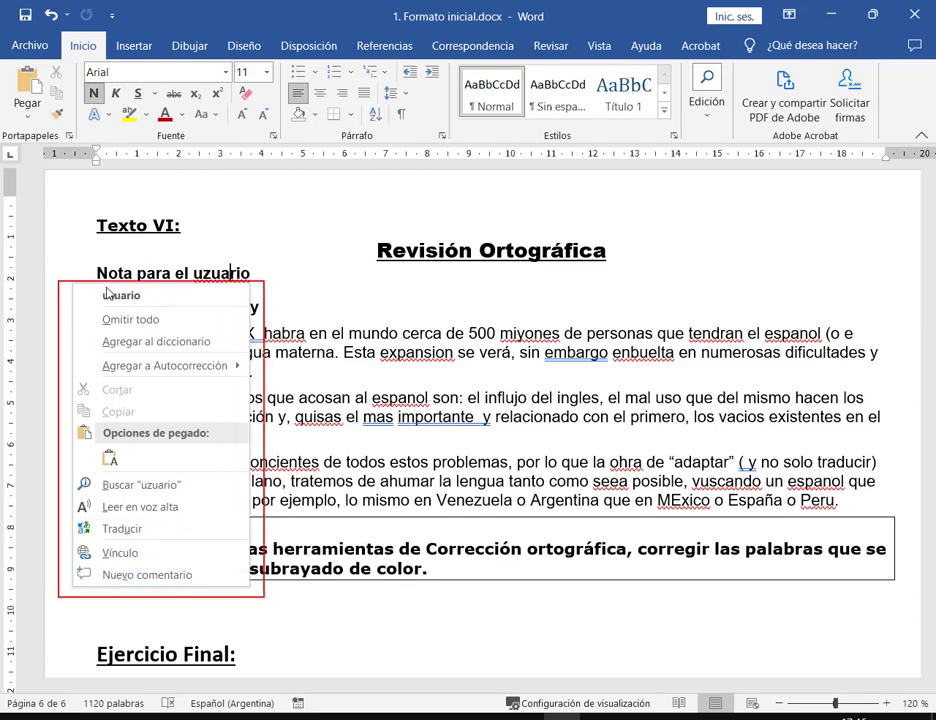
pyautogui.moveTo(89, 284); pyautogui.dragTo(149, 307)
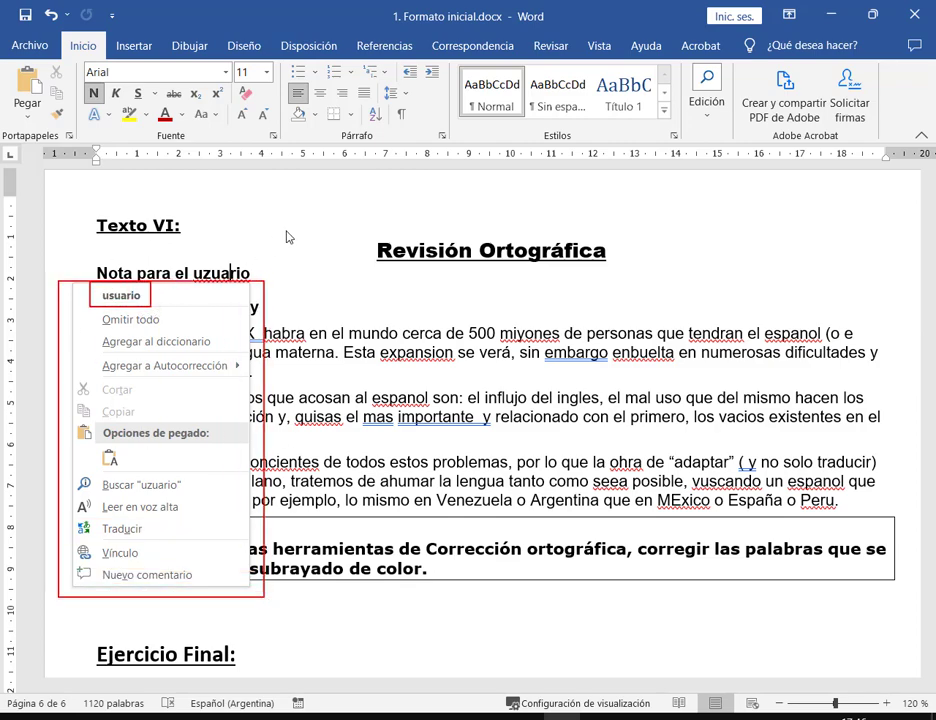
pyautogui.moveTo(286, 232); pyautogui.dragTo(241, 269)
pyautogui.hotkey('ctrl', 'z')
pyautogui.moveTo(52, 245); pyautogui.dragTo(92, 291)
pyautogui.hotkey('ctrl', 'z')
pyautogui.hotkey('ctrl', 'z')
pyautogui.moveTo(96, 310); pyautogui.dragTo(168, 330)
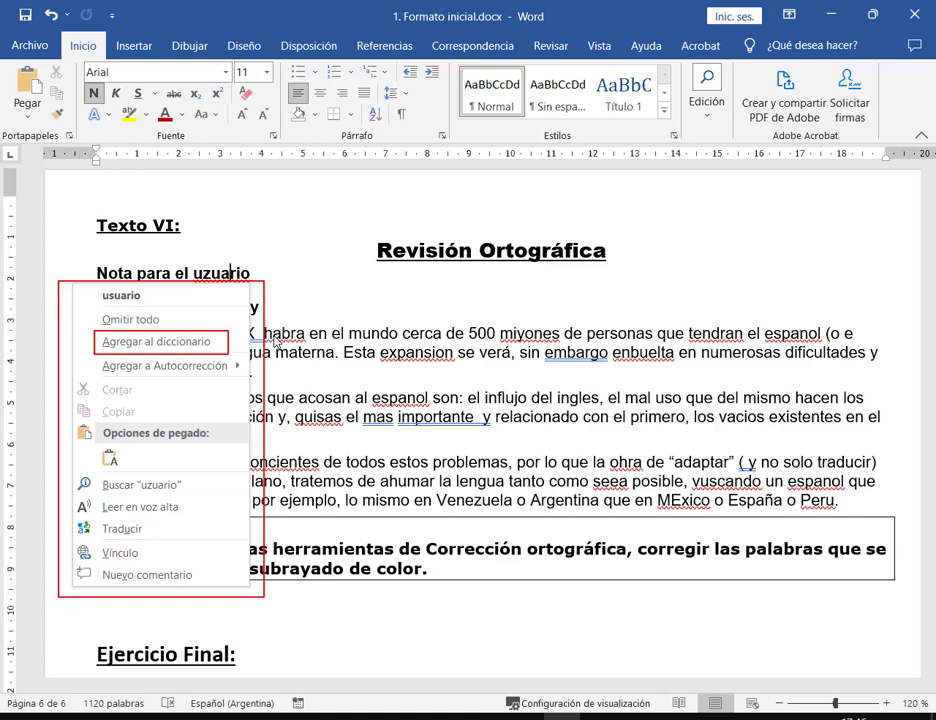
pyautogui.press('Escape')
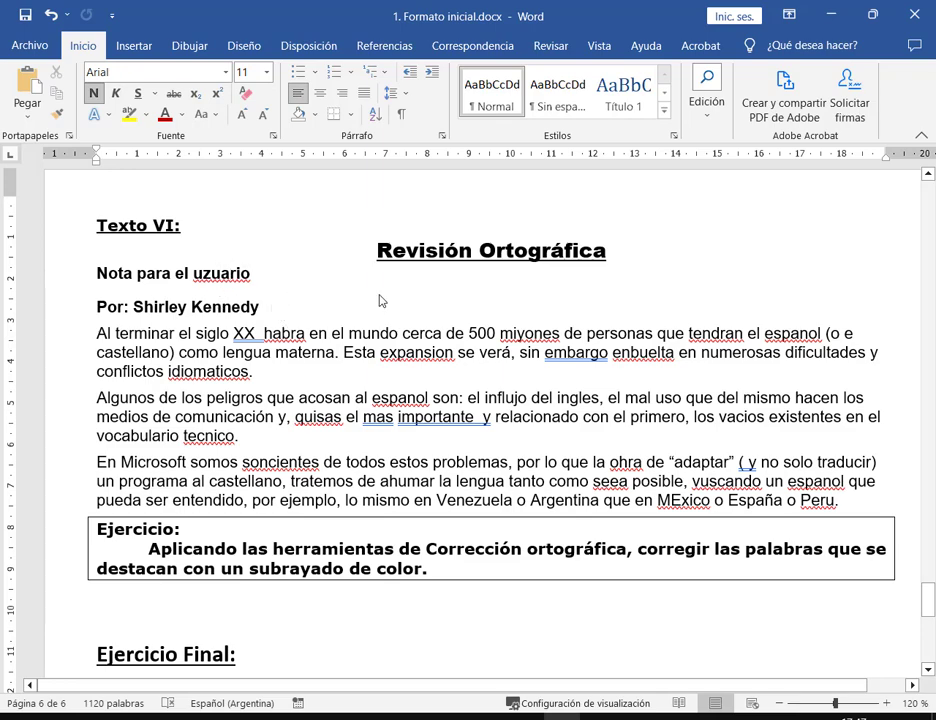
# Replace the misspelled word "uzuario" in Texto VI with the suggested spelling "usuario"
pyautogui.rightClick(239, 274)
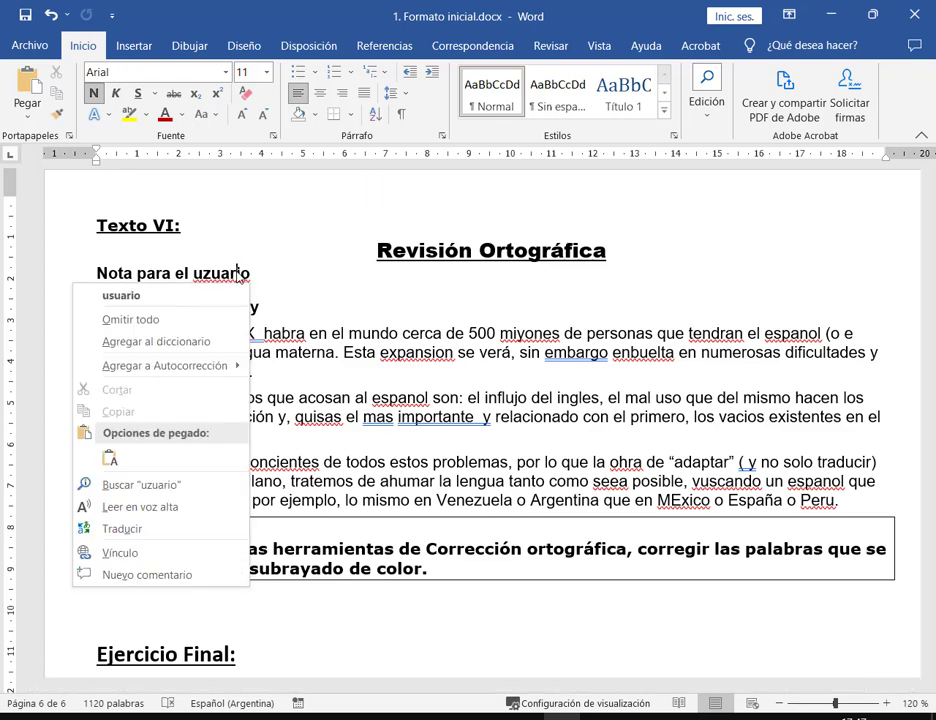
pyautogui.click(121, 296)
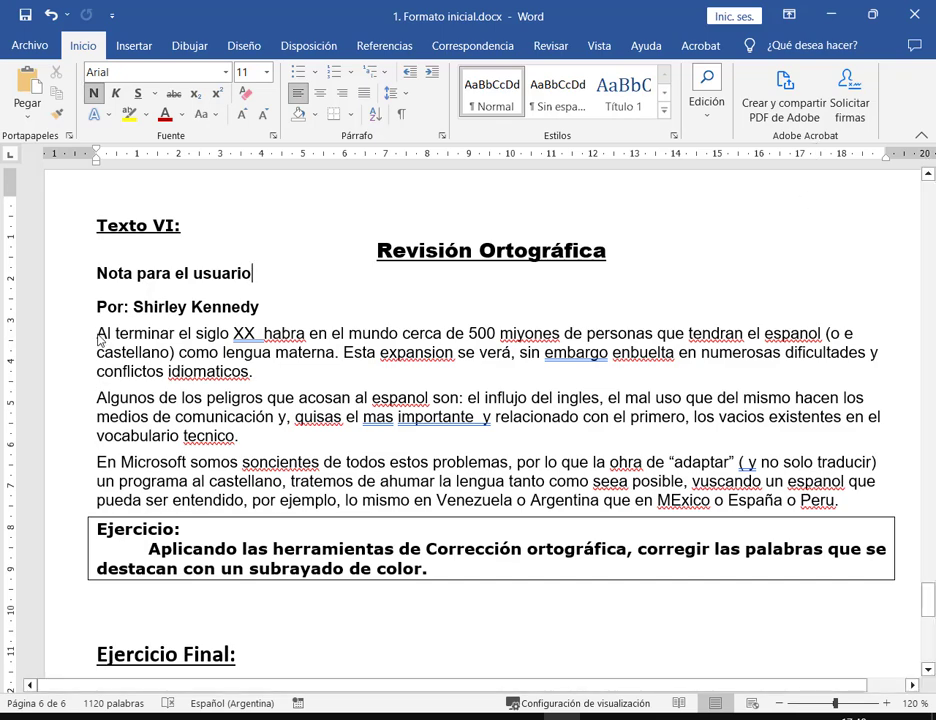
# Run the spelling and grammar check on the three body paragraphs of Texto VI and replace "habra" with "habrá"
pyautogui.moveTo(97, 336); pyautogui.dragTo(888, 507)
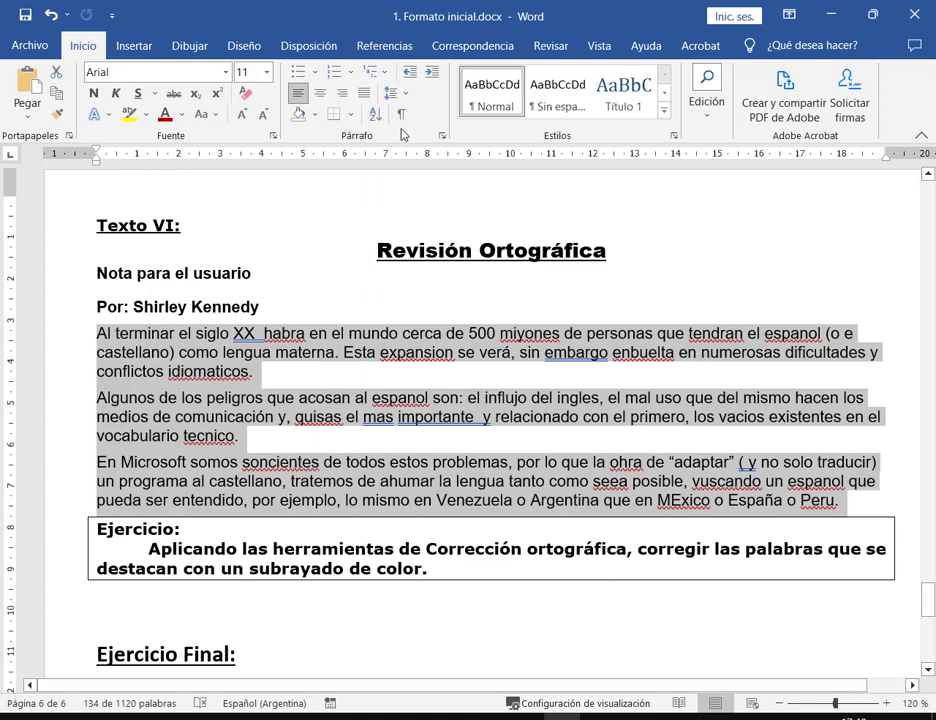
pyautogui.click(549, 46)
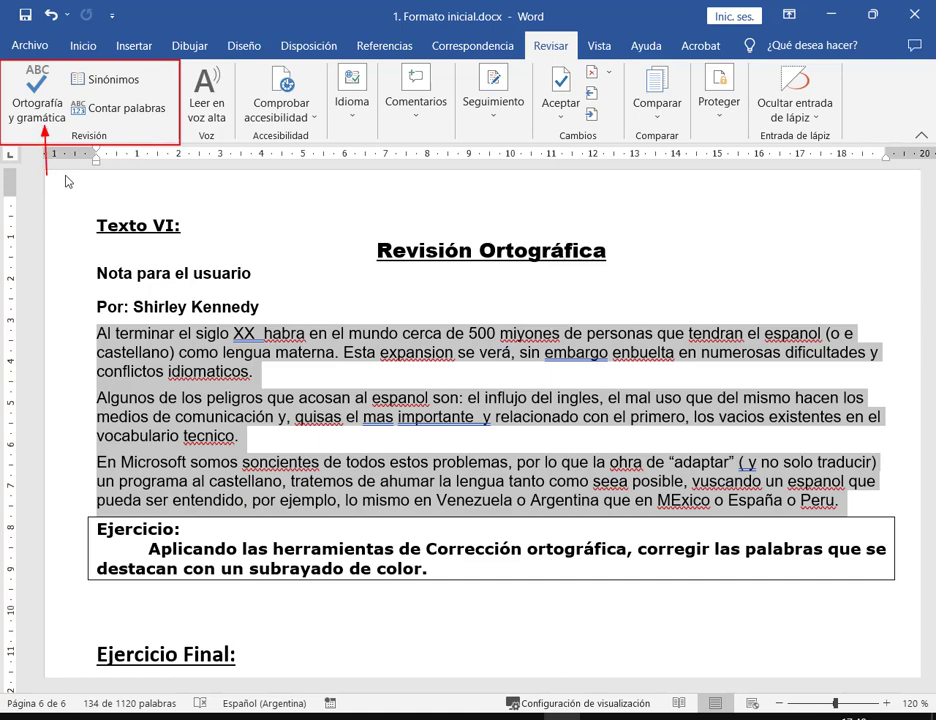
pyautogui.click(37, 98)
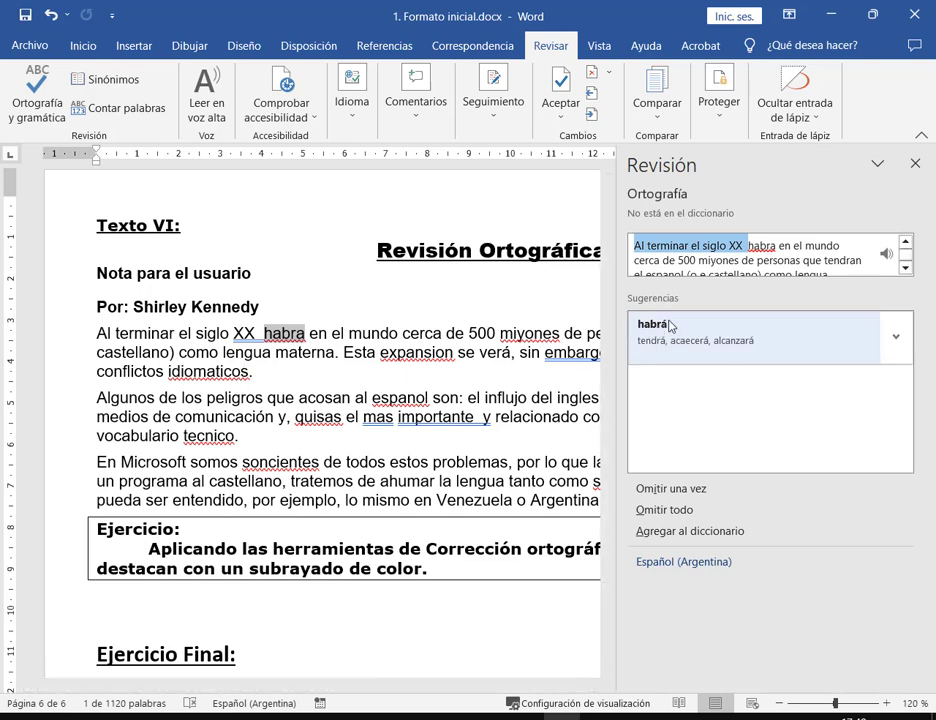
pyautogui.click(720, 338)
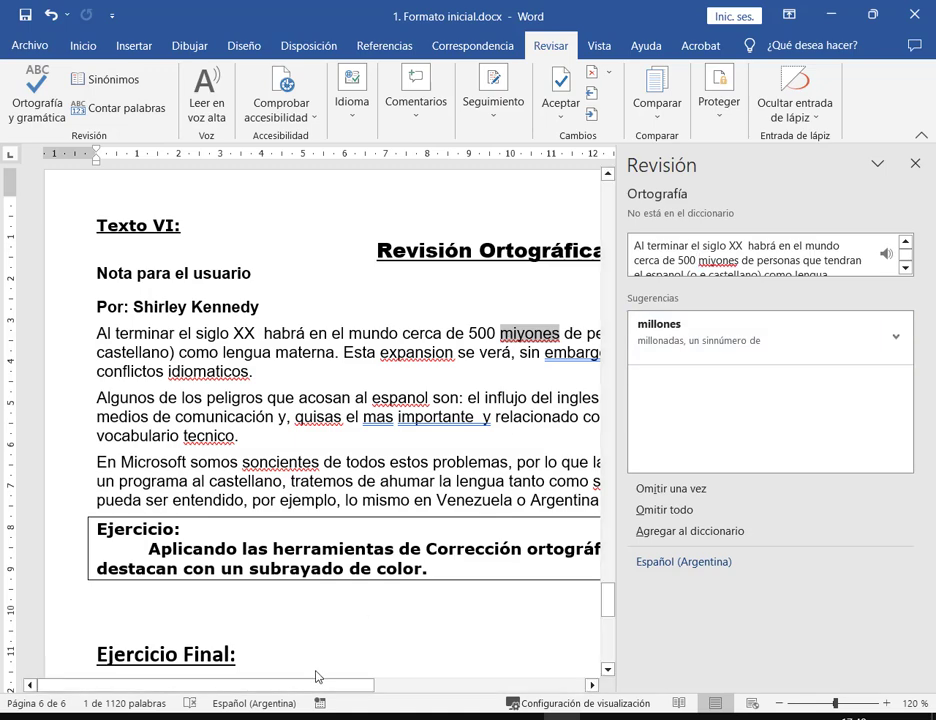
# Correct "miyones", "tendran" and "espanol" in the first paragraph to "millones", "tendrán" and "español"
pyautogui.moveTo(324, 689); pyautogui.dragTo(380, 691)
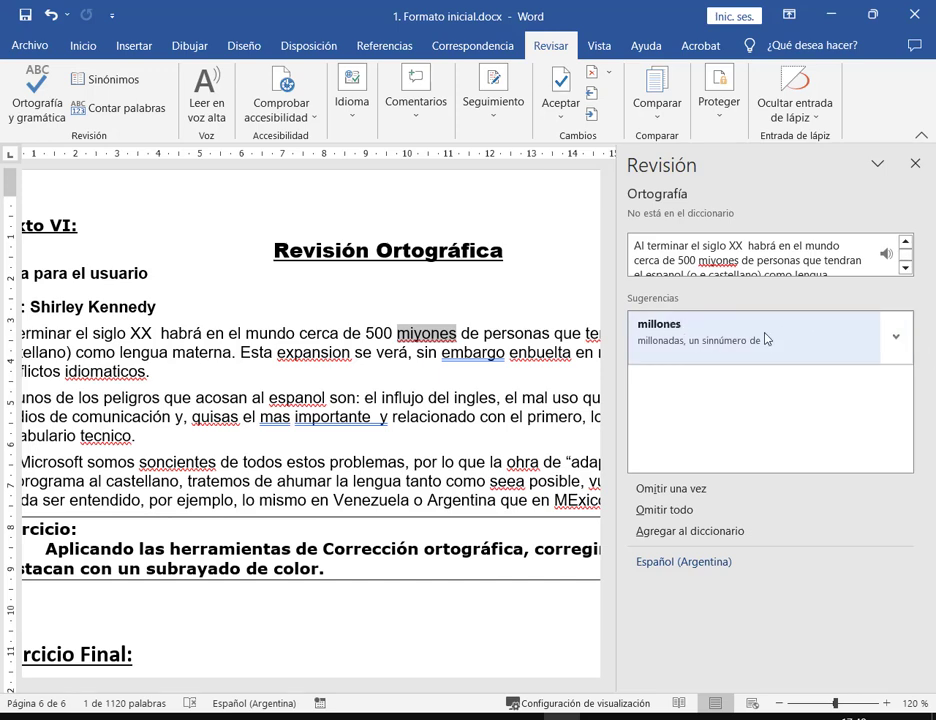
pyautogui.click(896, 340)
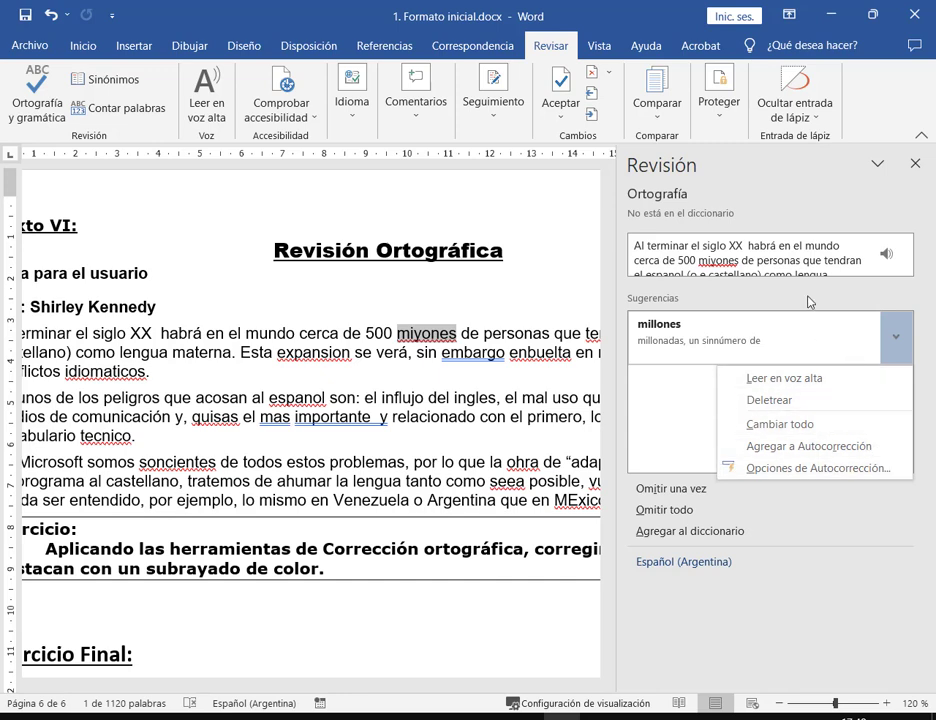
pyautogui.click(930, 296)
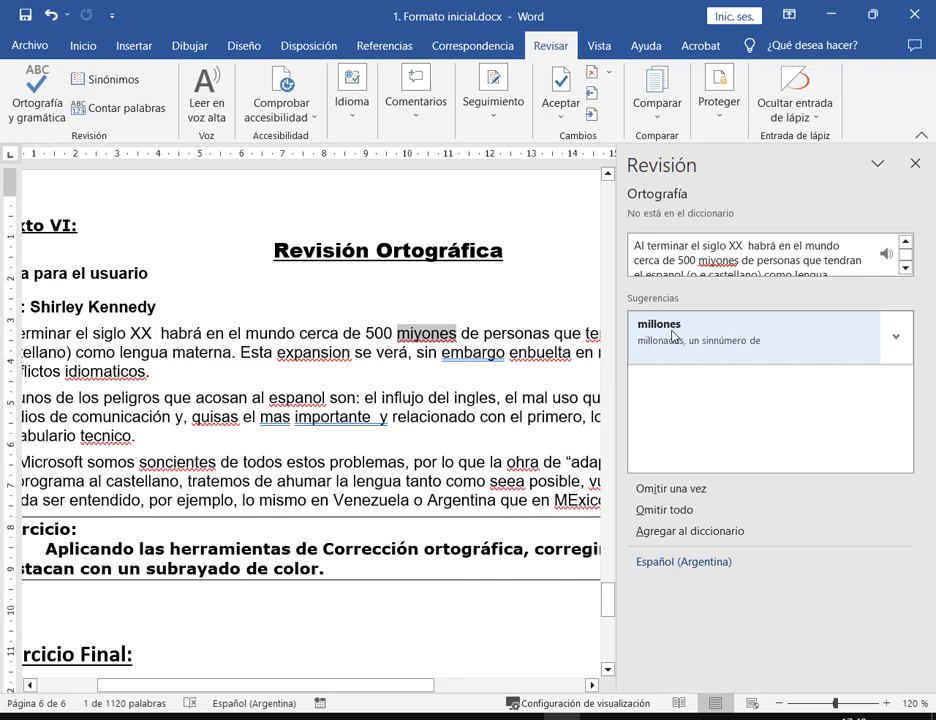
pyautogui.click(698, 356)
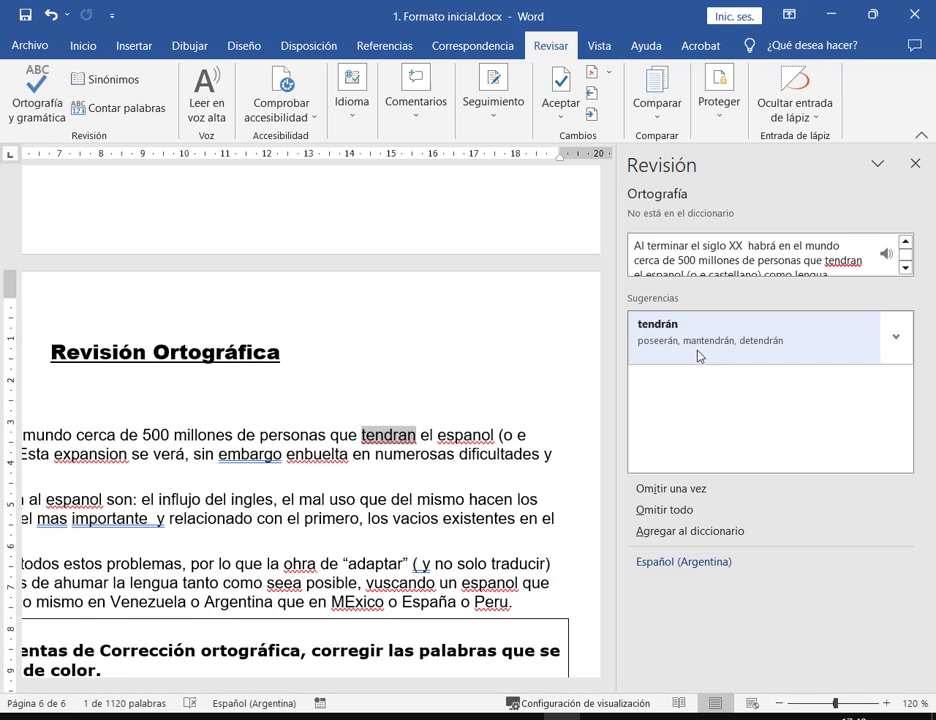
pyautogui.click(673, 327)
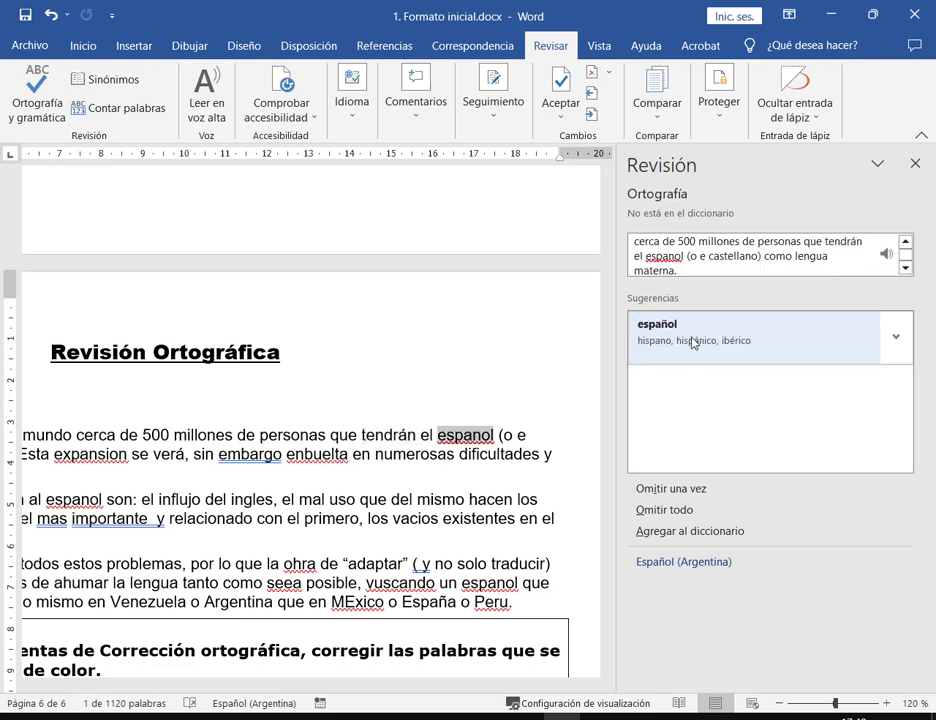
pyautogui.click(693, 343)
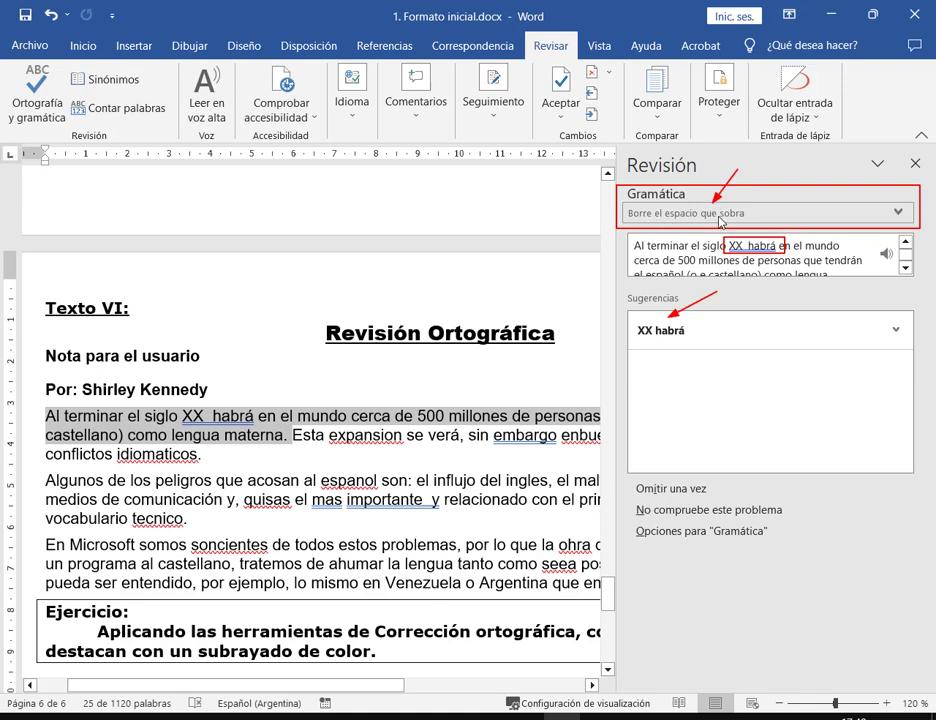
# Accept the suggestions "XX habrá", "expansión", "envuelta", "idiomáticos" and "embargo," for the remaining errors in the first paragraph
pyautogui.click(679, 336)
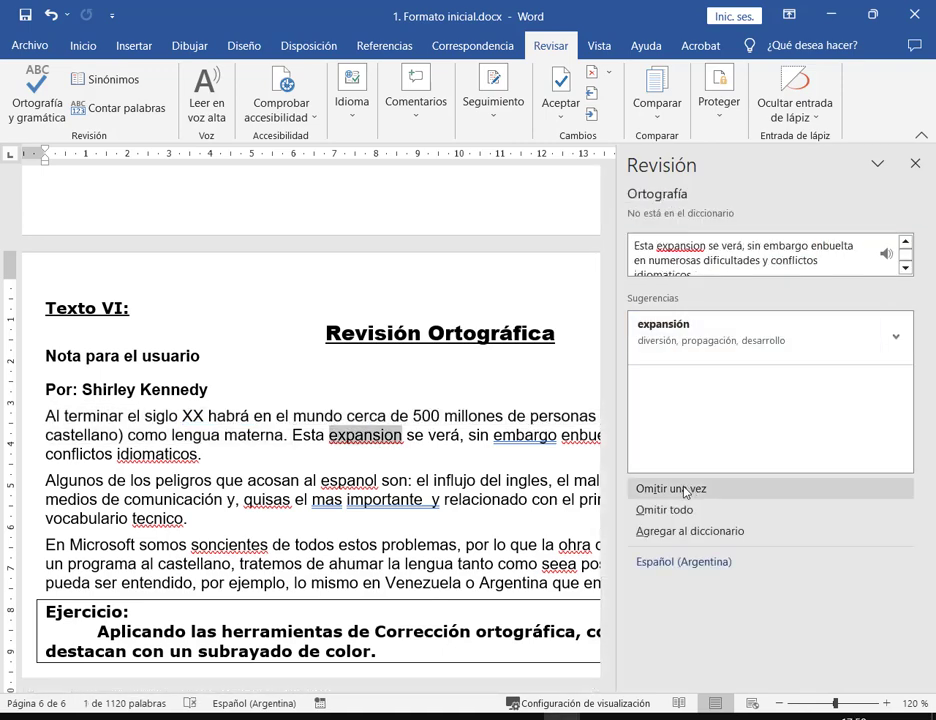
pyautogui.click(684, 330)
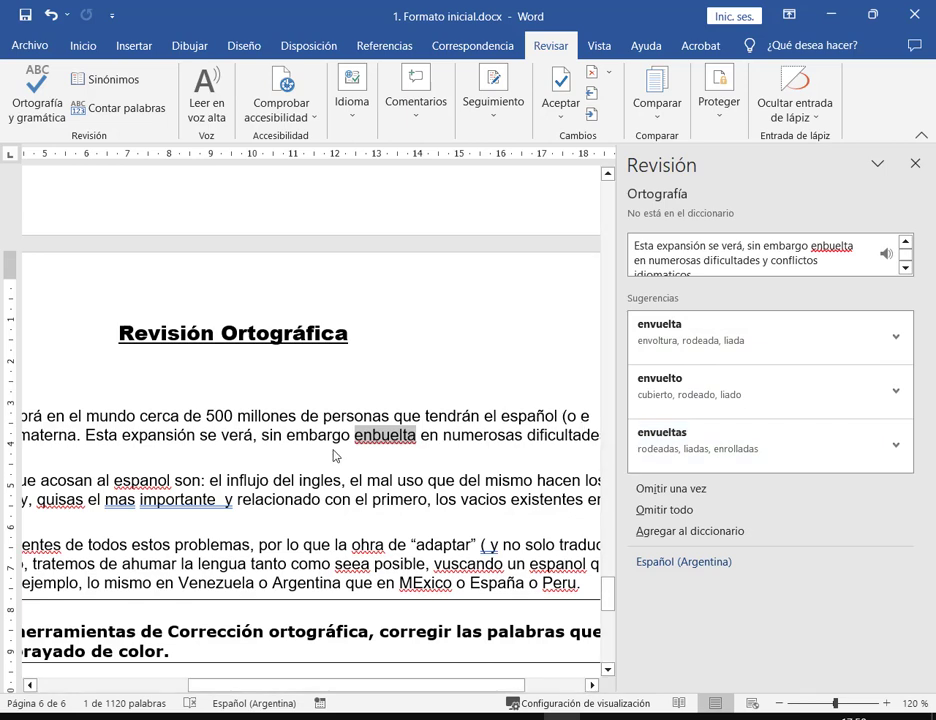
pyautogui.moveTo(82, 426); pyautogui.dragTo(608, 446)
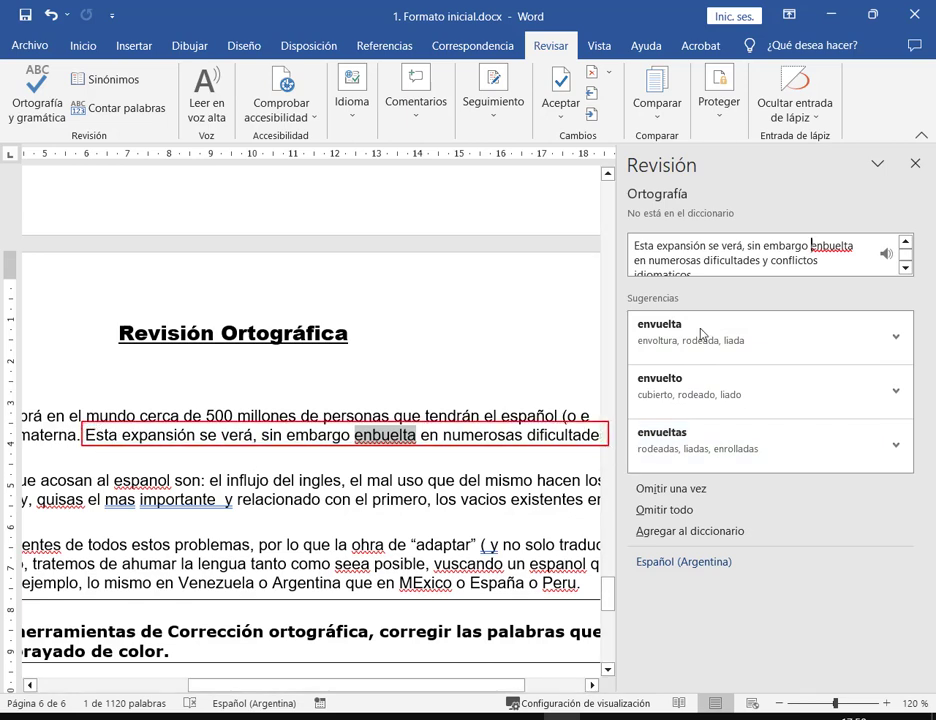
pyautogui.moveTo(613, 291)
pyautogui.mouseDown()
pyautogui.moveTo(731, 380)
pyautogui.moveTo(933, 487)
pyautogui.mouseUp()
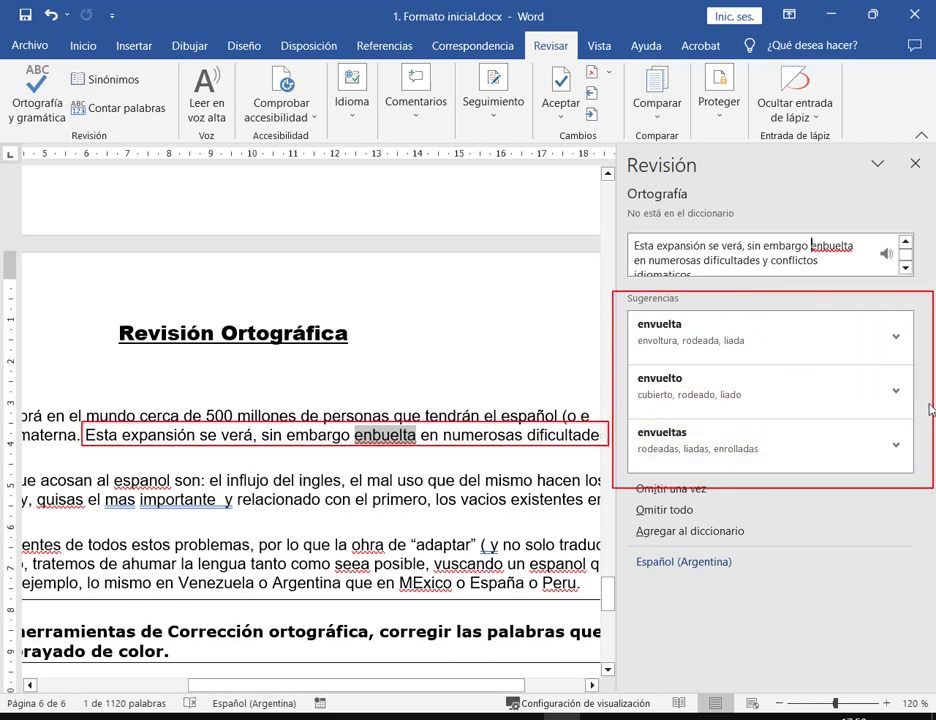
pyautogui.press('Escape')
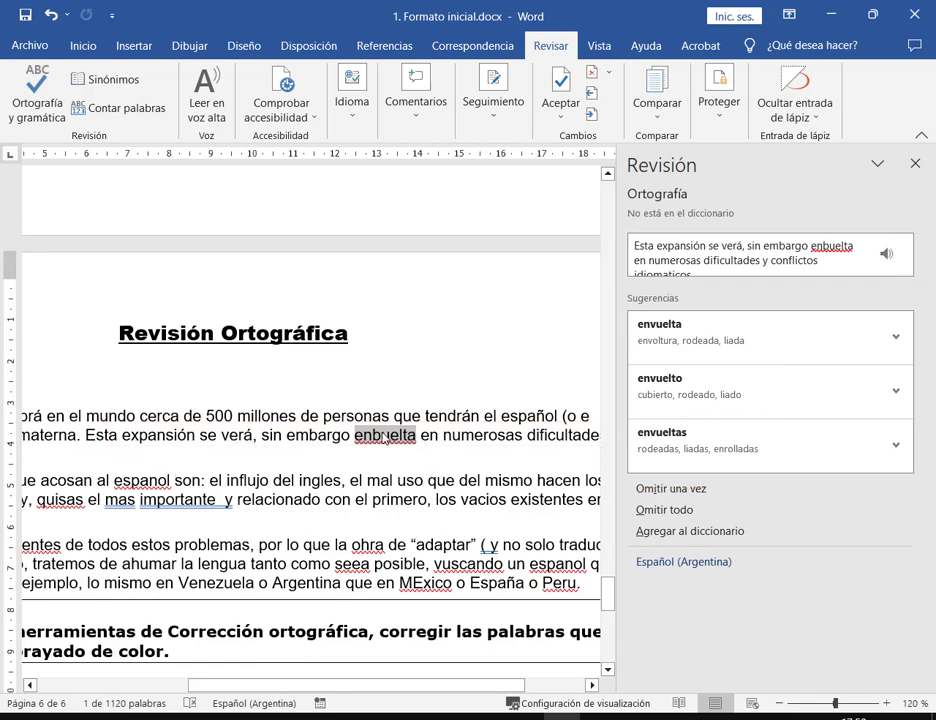
pyautogui.click(660, 333)
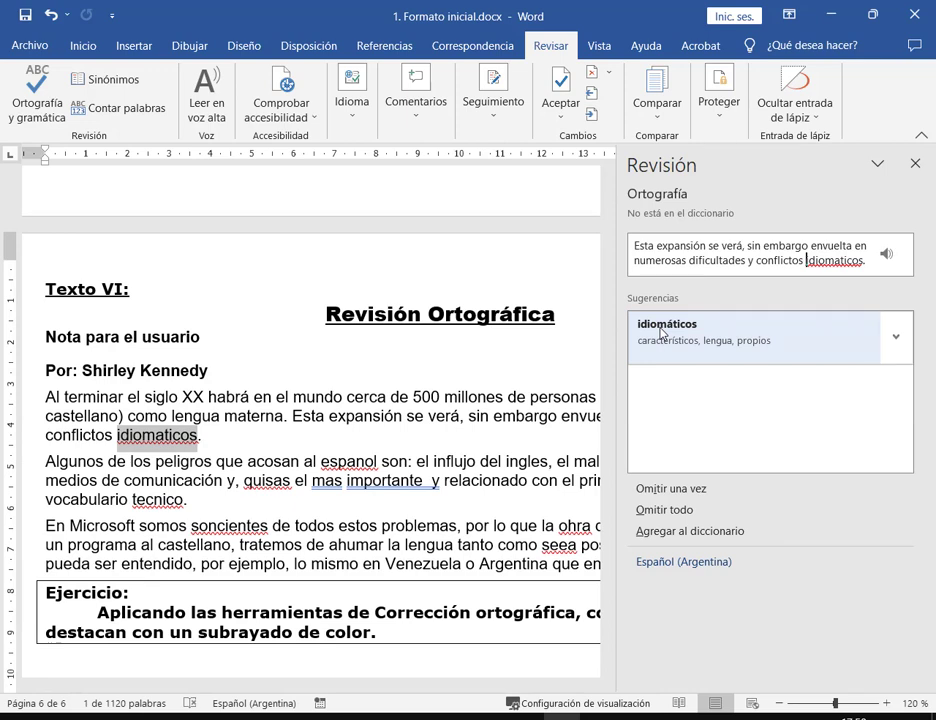
pyautogui.click(660, 333)
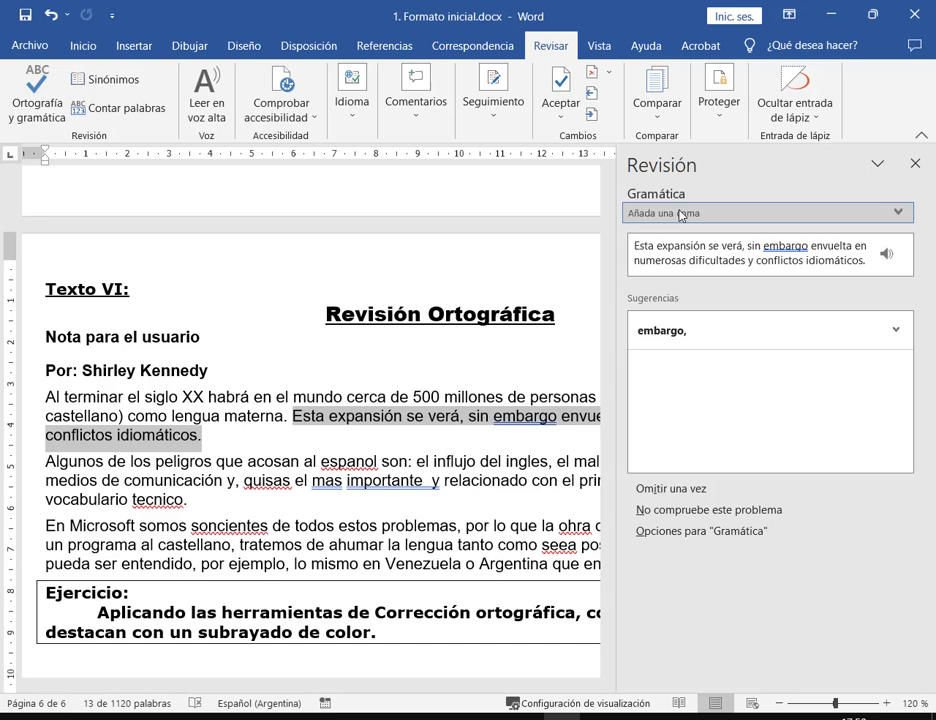
pyautogui.click(697, 331)
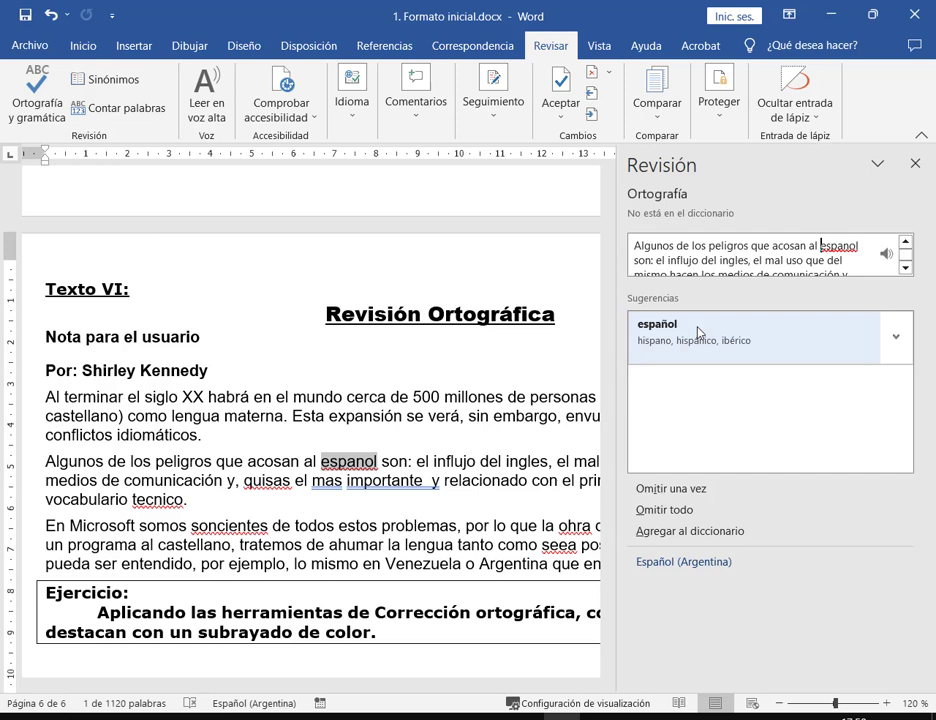
# Correct the second paragraph with the suggestions "español", "quizás", "más", "técnico" and "importante y"
pyautogui.click(698, 333)
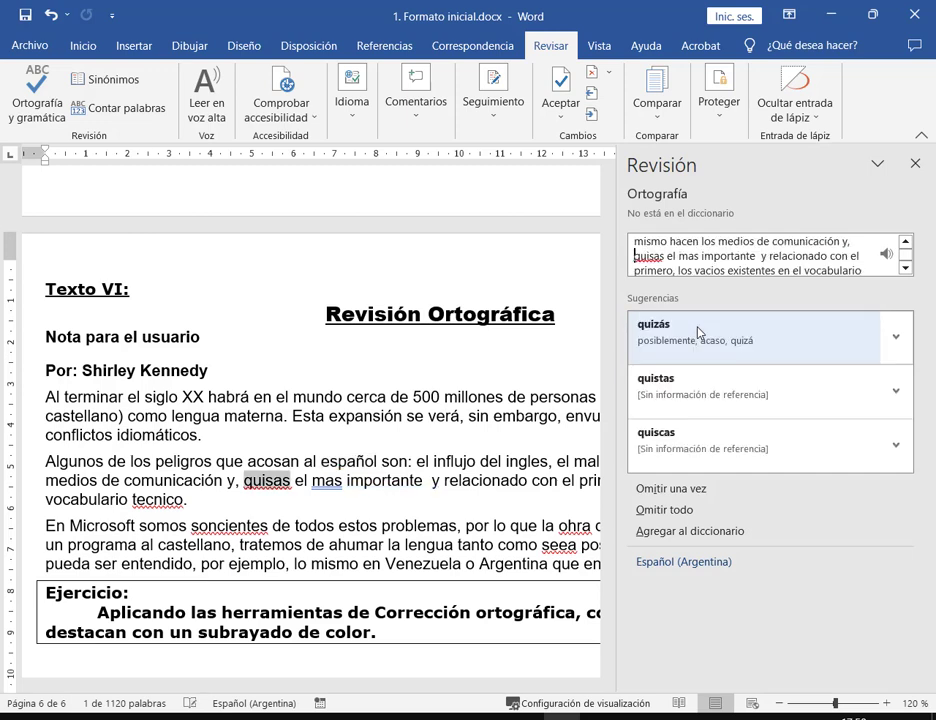
pyautogui.click(698, 333)
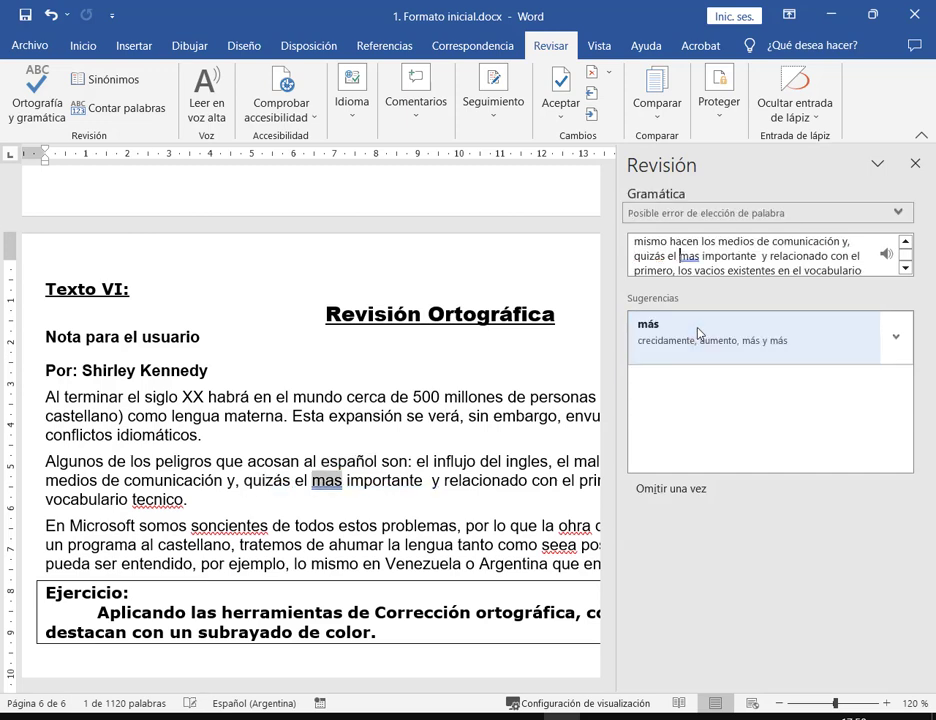
pyautogui.click(698, 333)
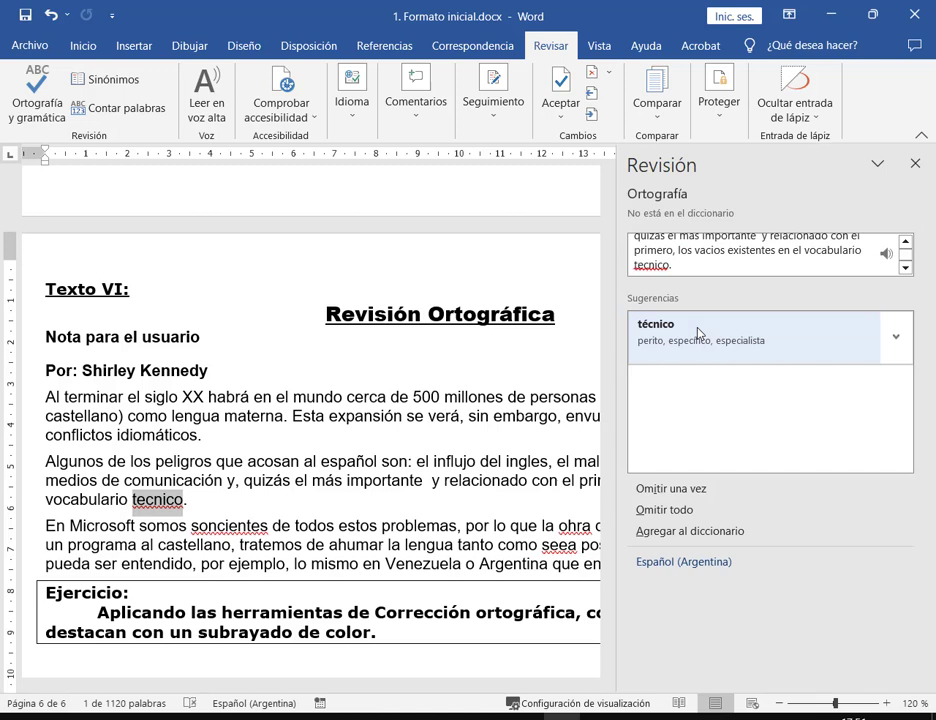
pyautogui.click(698, 333)
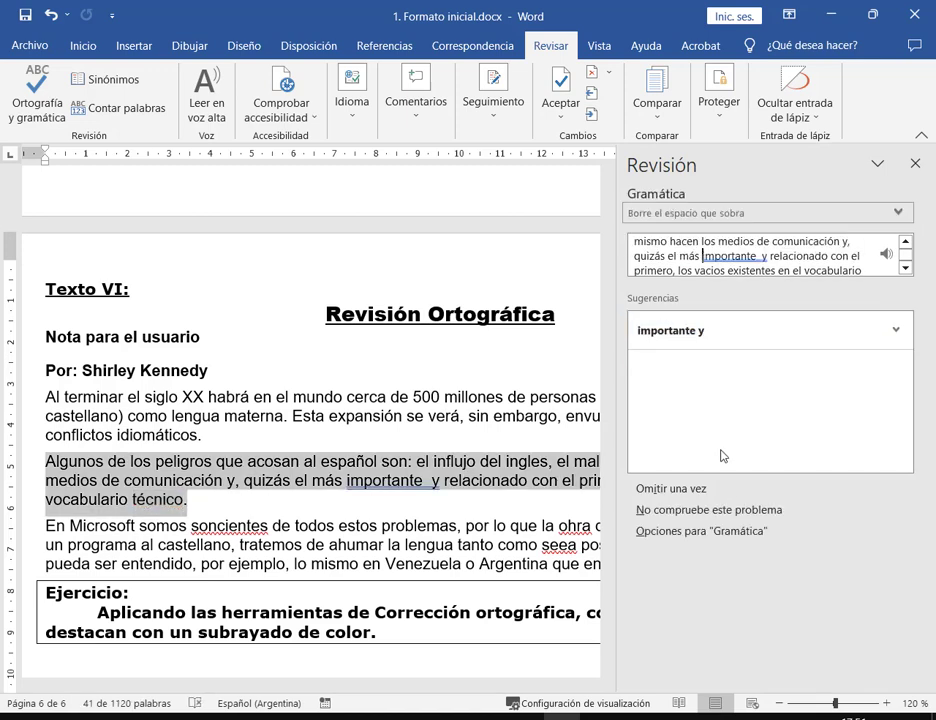
pyautogui.click(710, 343)
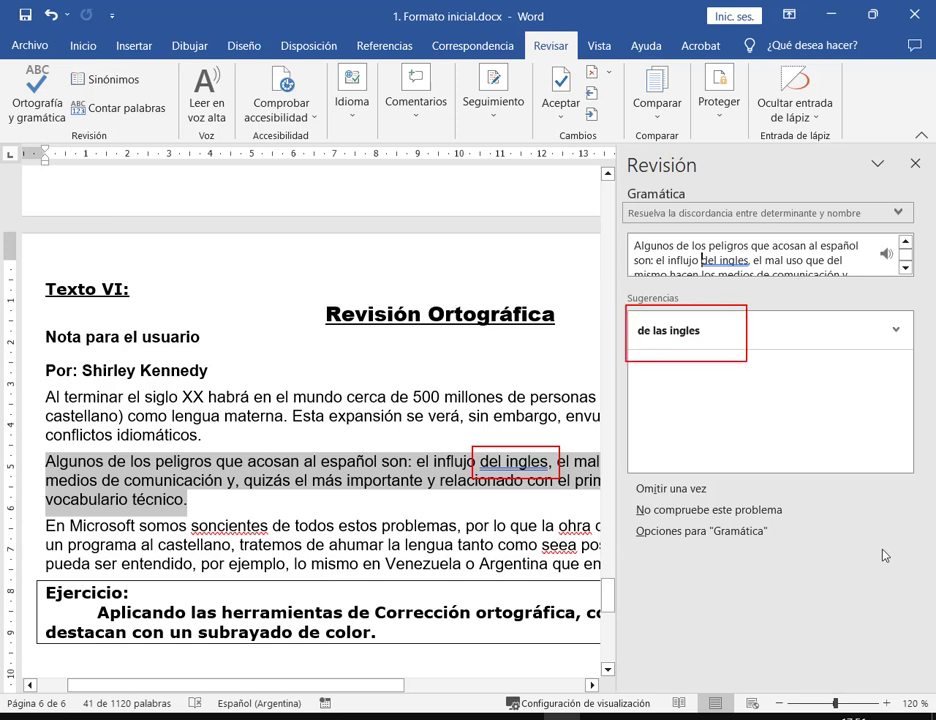
# Ignore once the grammar suggestion "de las ingles" for "del ingles" in the second paragraph
pyautogui.click(593, 685)
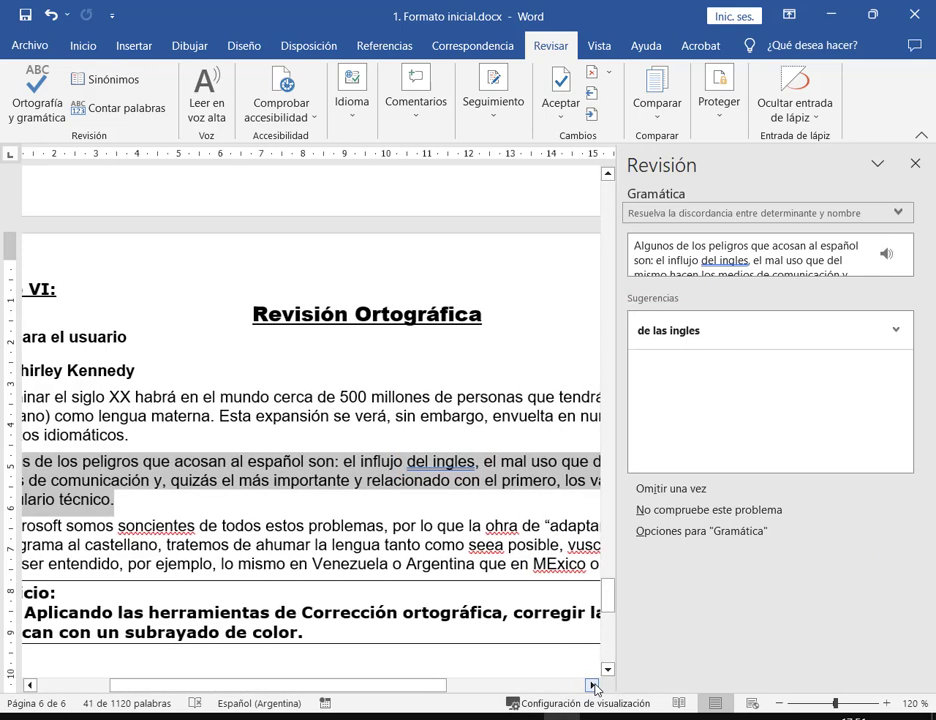
pyautogui.click(593, 686)
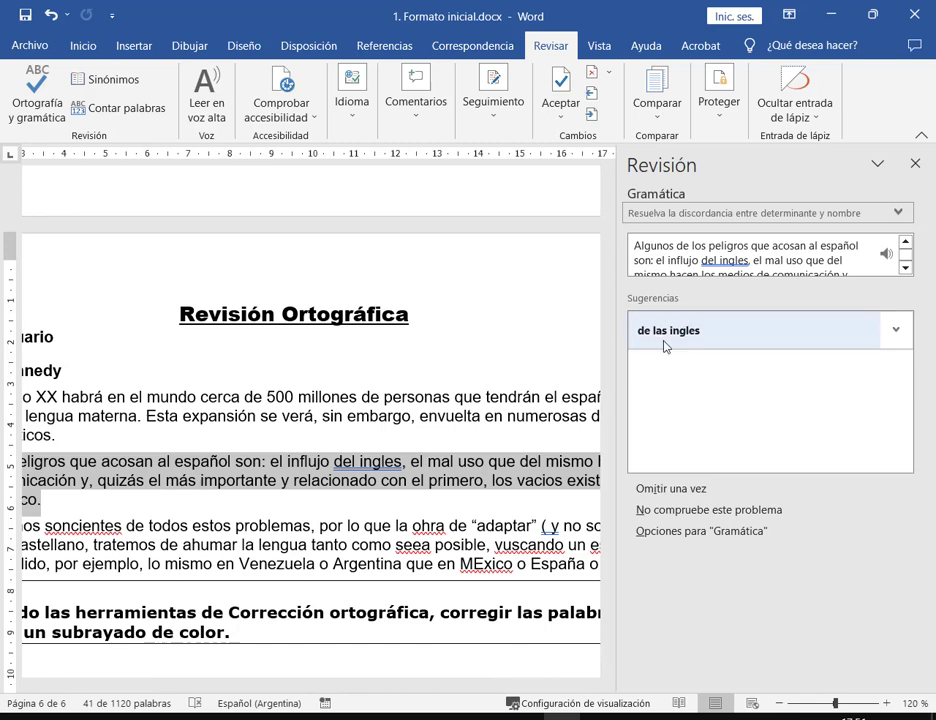
pyautogui.click(679, 489)
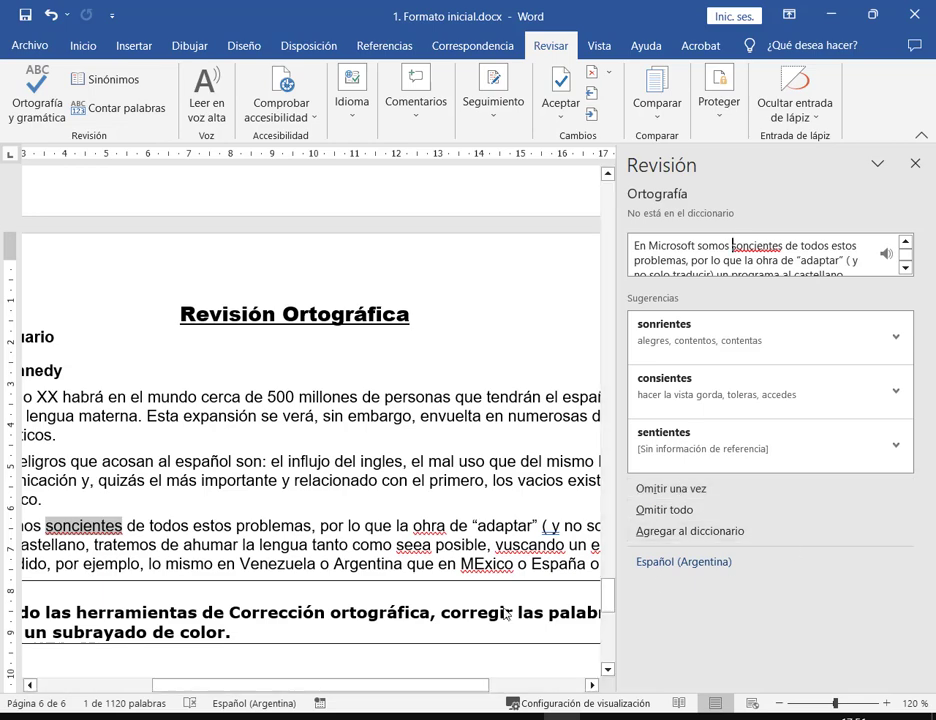
# Correct "soncientes" in the third paragraph to "consientes" and accept the follow-up suggestion "conscientes"
pyautogui.moveTo(410, 690); pyautogui.dragTo(142, 690)
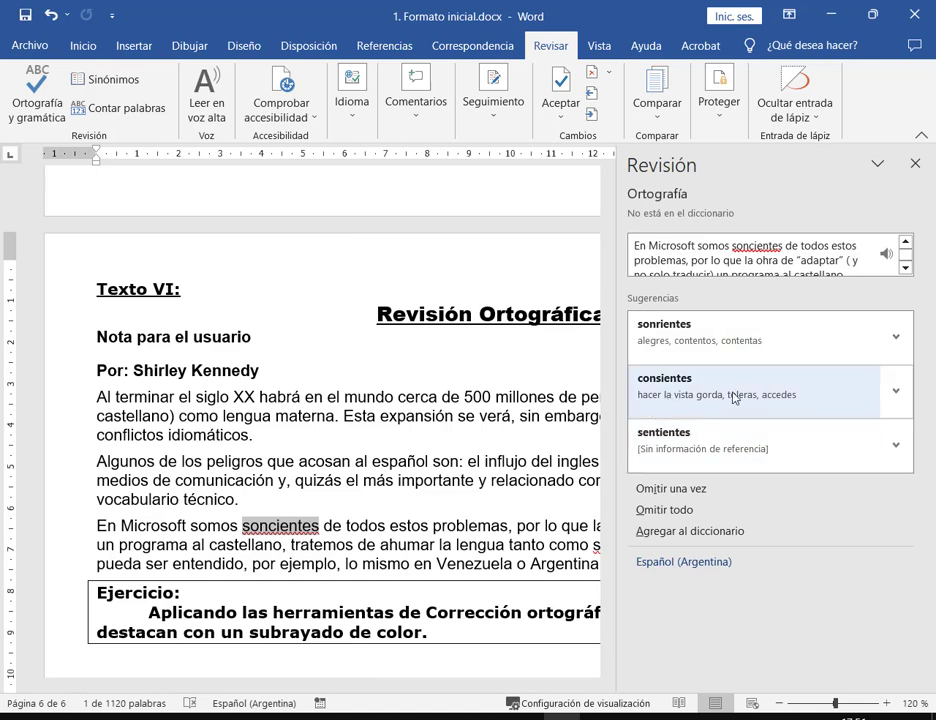
pyautogui.click(656, 397)
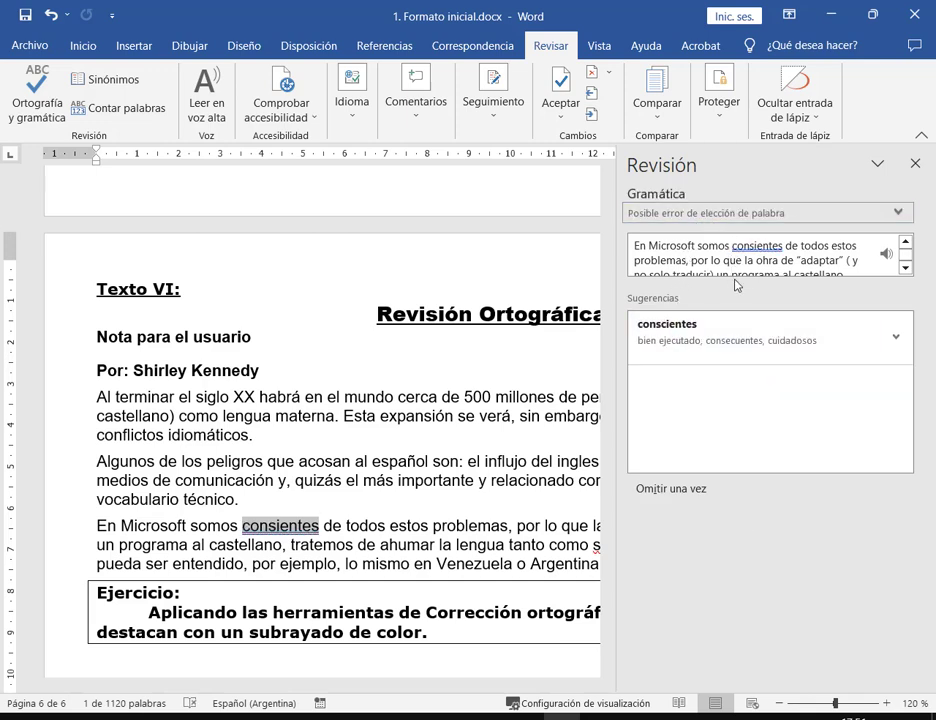
pyautogui.click(676, 333)
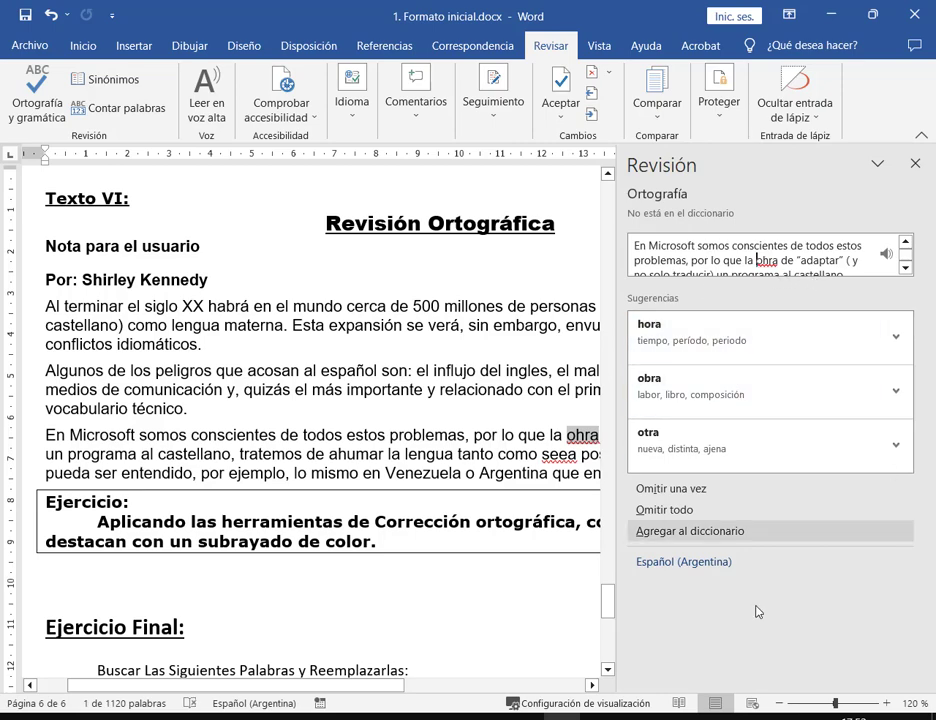
# Replace "ohra" with "hora" and correct "seea", "vuscando", "espanol", "MExico" and "Peru" in the third paragraph with the first suggestions
pyautogui.click(592, 685)
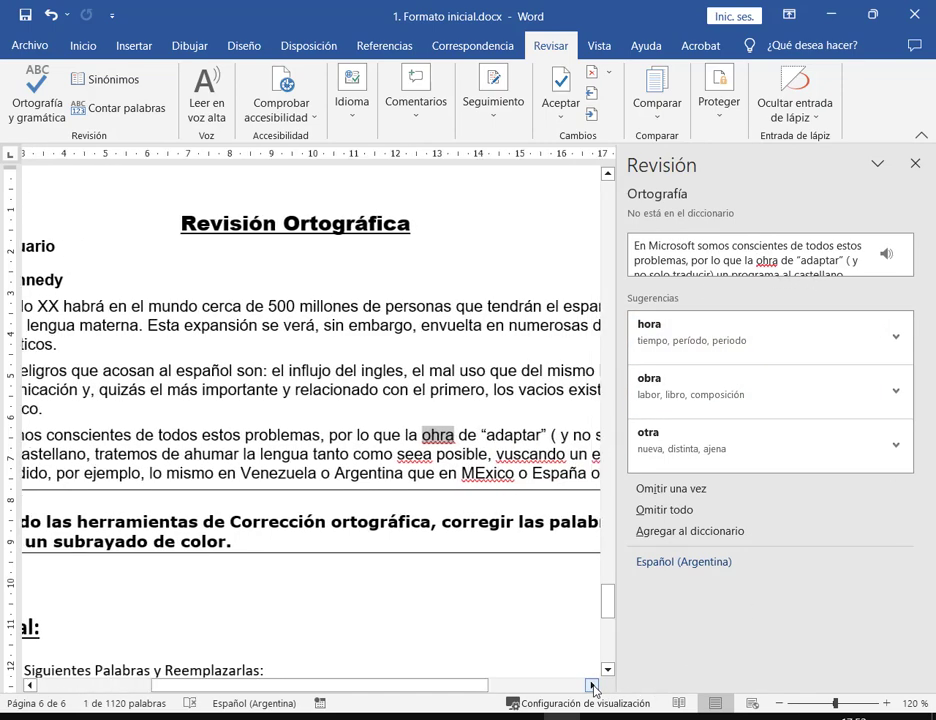
pyautogui.click(593, 686)
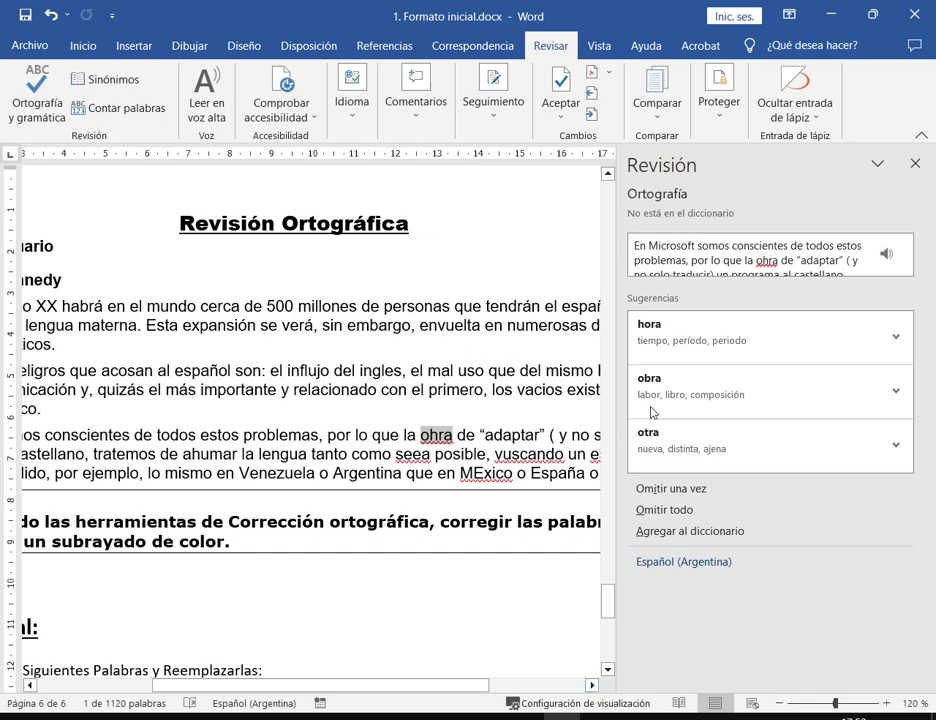
pyautogui.click(675, 338)
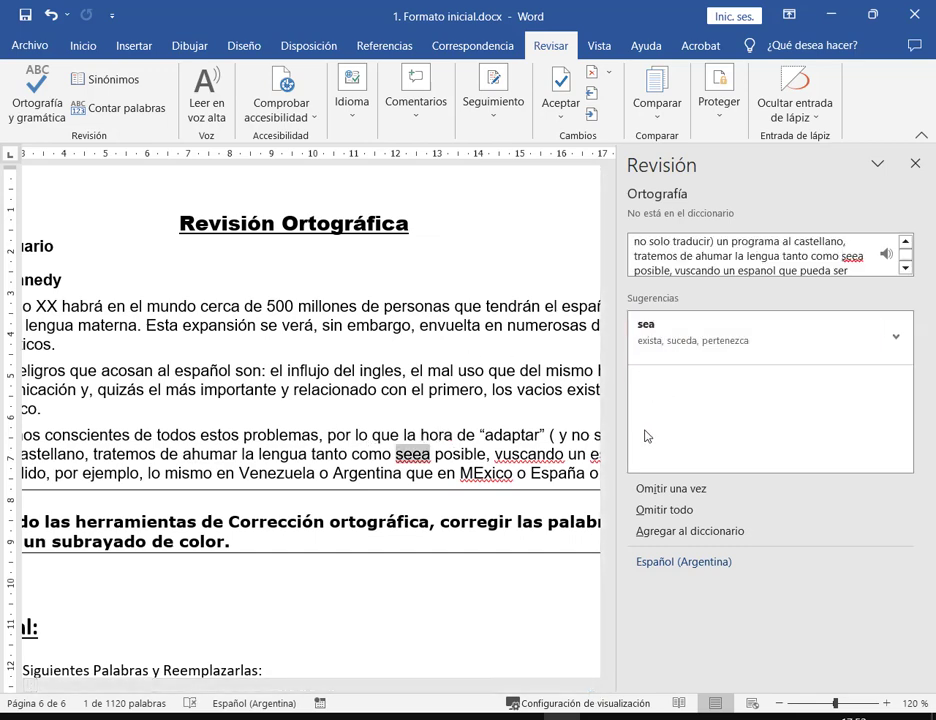
pyautogui.click(668, 346)
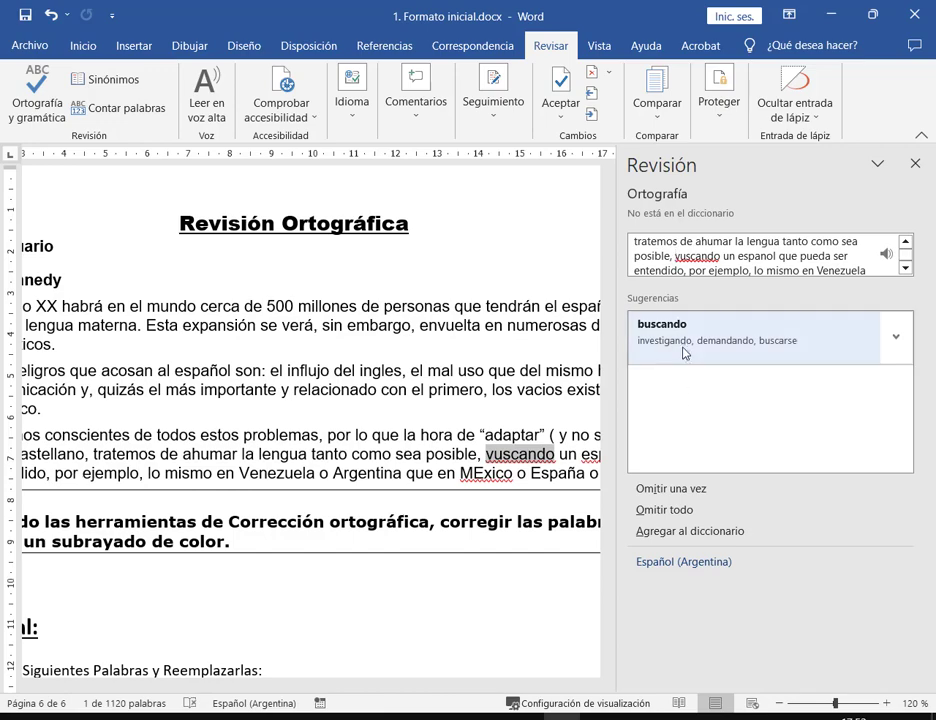
pyautogui.click(682, 354)
pyautogui.click(687, 352)
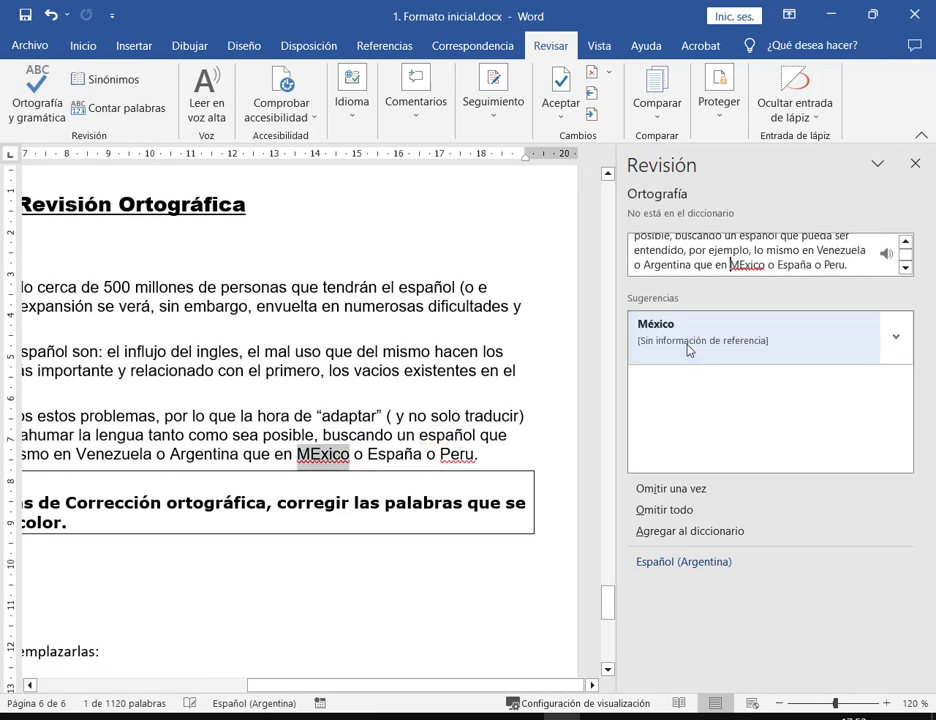
pyautogui.click(688, 349)
pyautogui.click(690, 347)
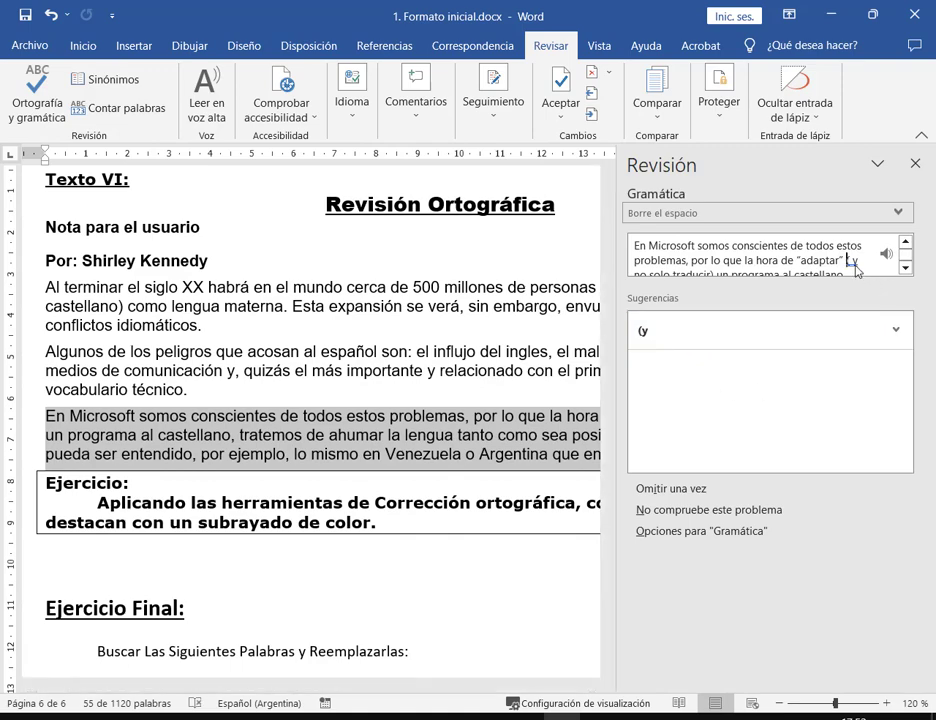
# Accept the suggestion "(y" in the third paragraph and decline checking the rest of the document
pyautogui.click(655, 343)
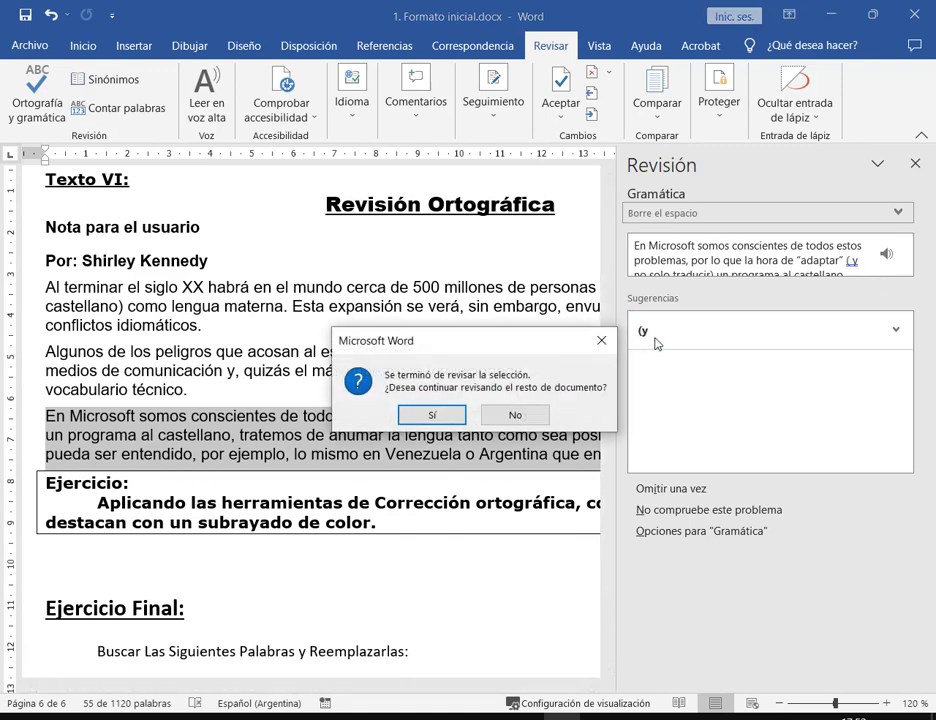
pyautogui.moveTo(487, 346); pyautogui.dragTo(375, 250)
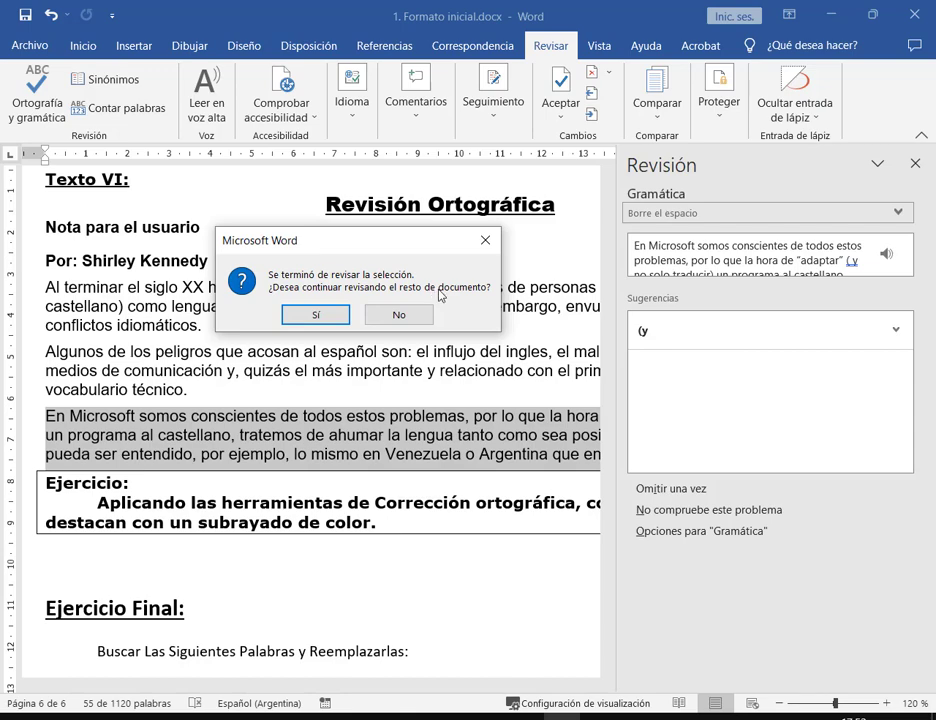
pyautogui.click(424, 316)
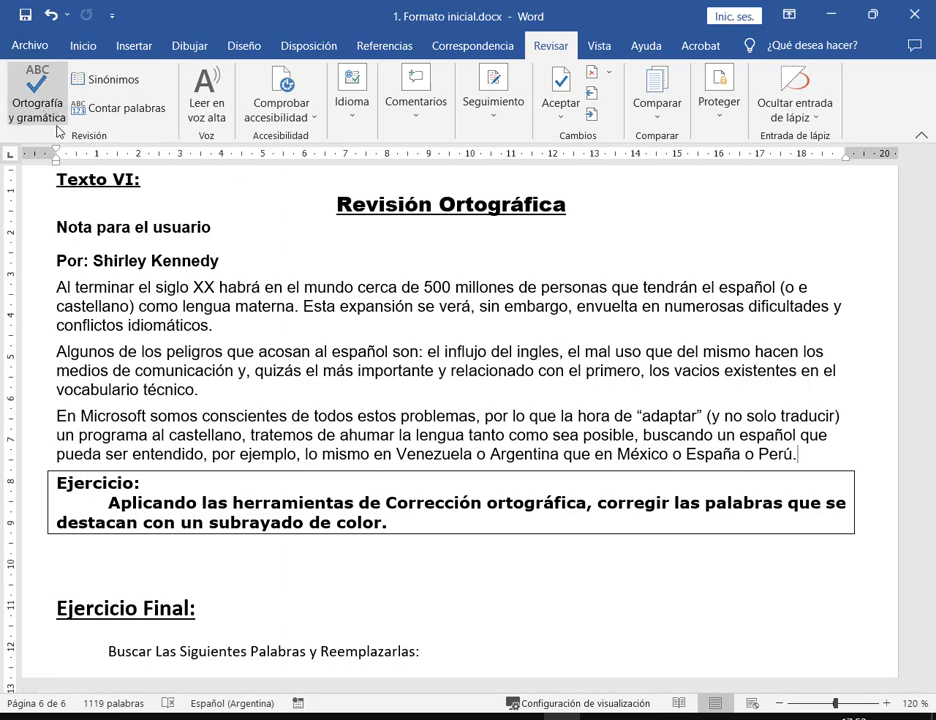
# Switch to the Google Meet call to check the chat messages, and return to the Word document
pyautogui.moveTo(292, 714)
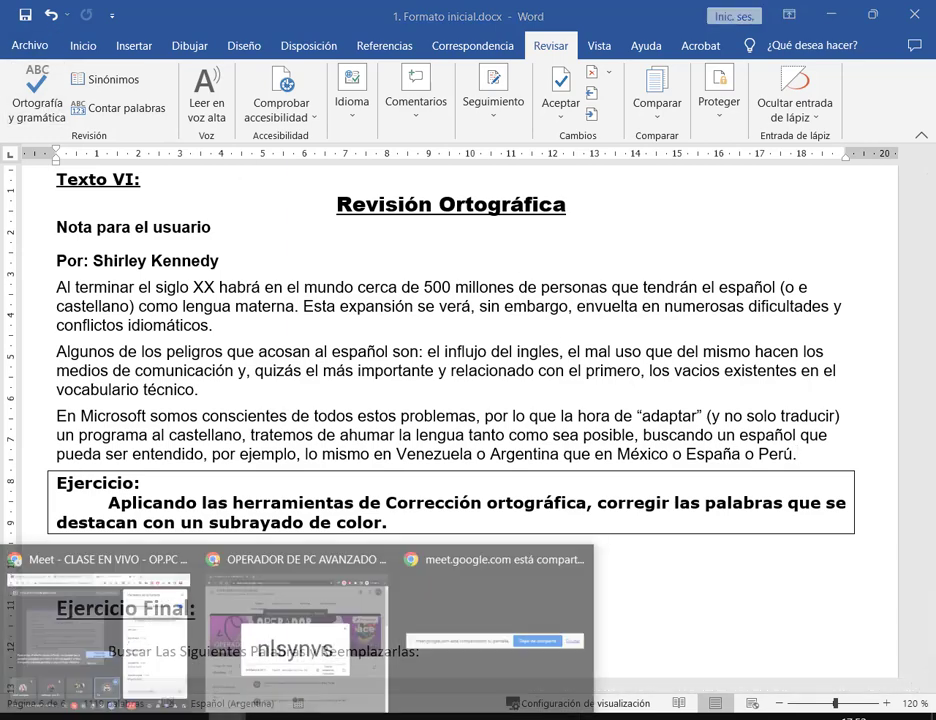
pyautogui.click(94, 620)
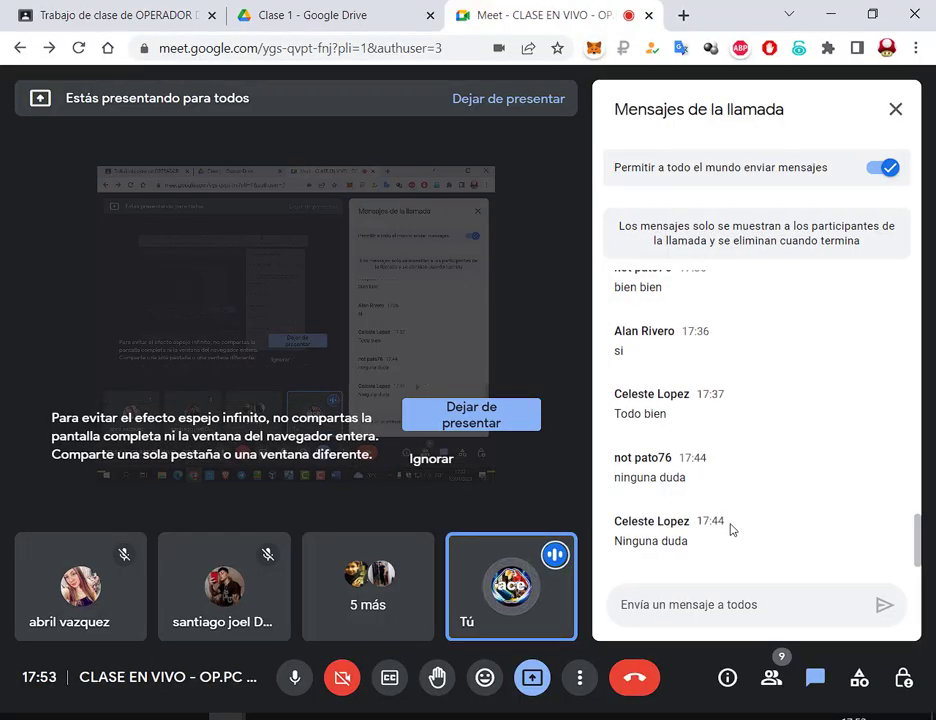
pyautogui.hotkey('alt', 'Tab')
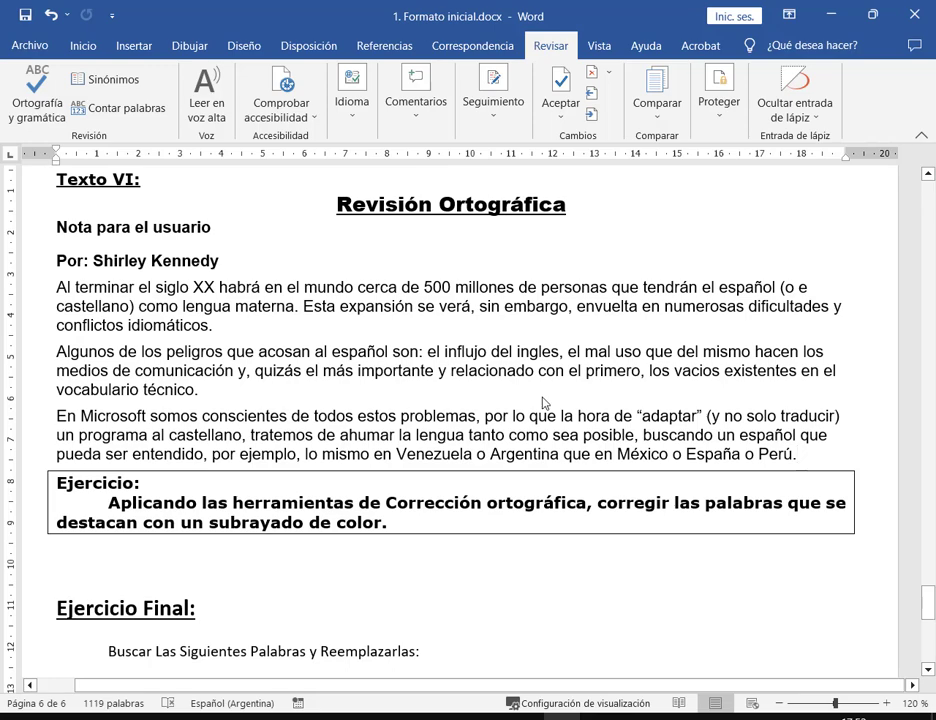
# Create a blank Word document and write an English sentence giving a first name followed by "i am from Argentina"
pyautogui.press('super')
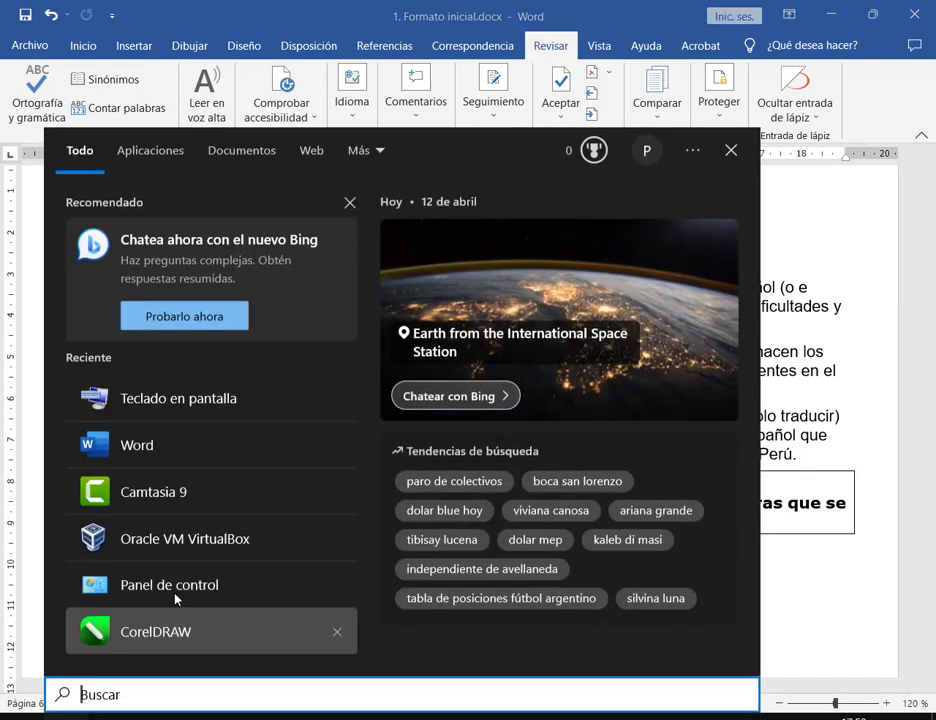
pyautogui.click(177, 440)
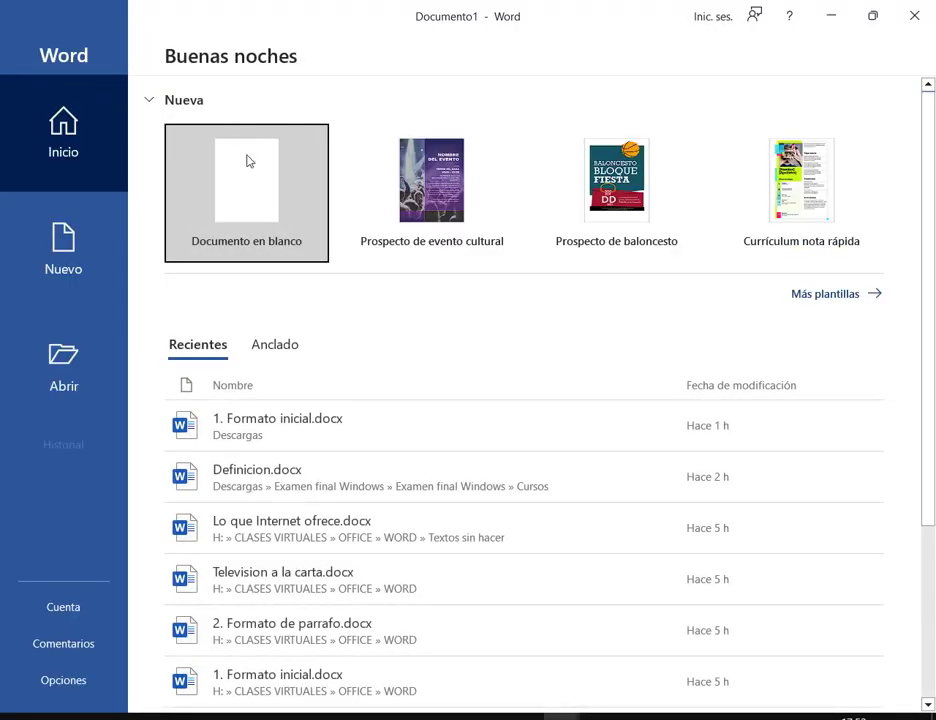
pyautogui.click(249, 161)
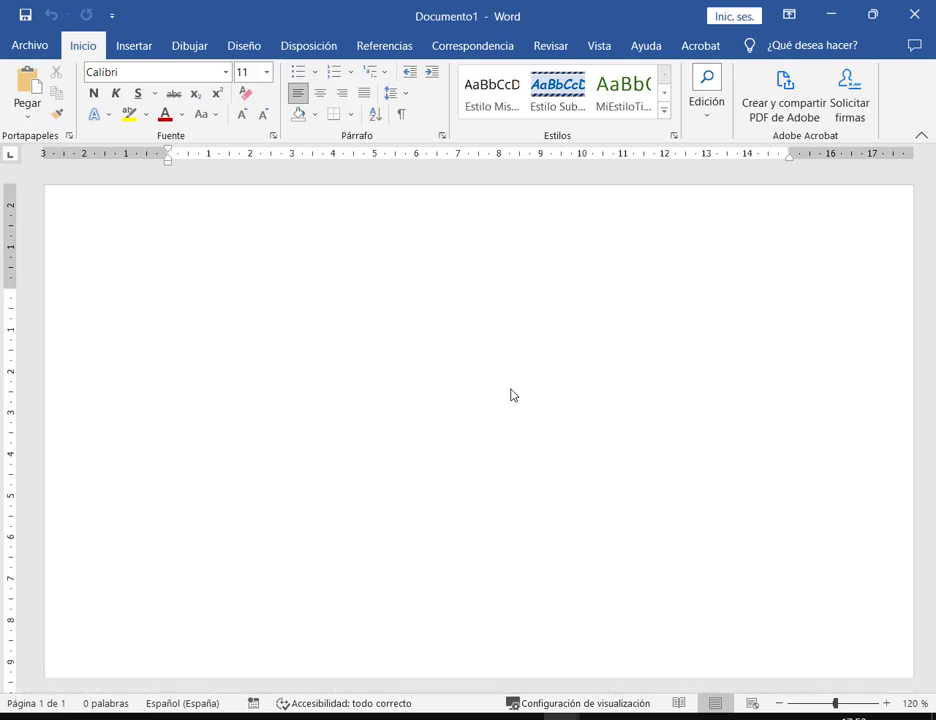
pyautogui.write('My name i')
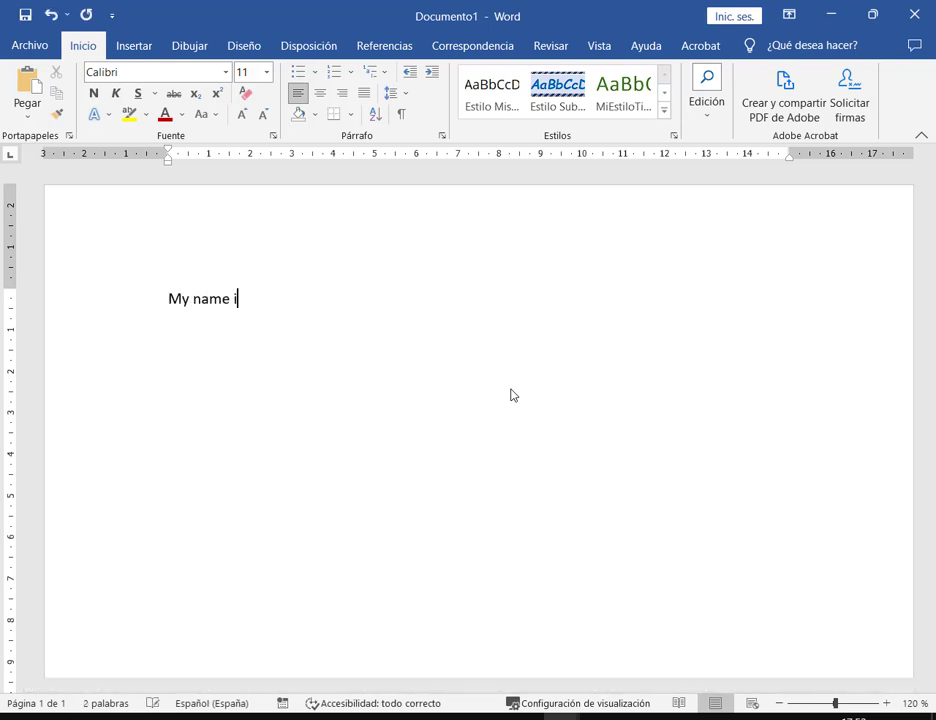
pyautogui.write('s Paula i am form')
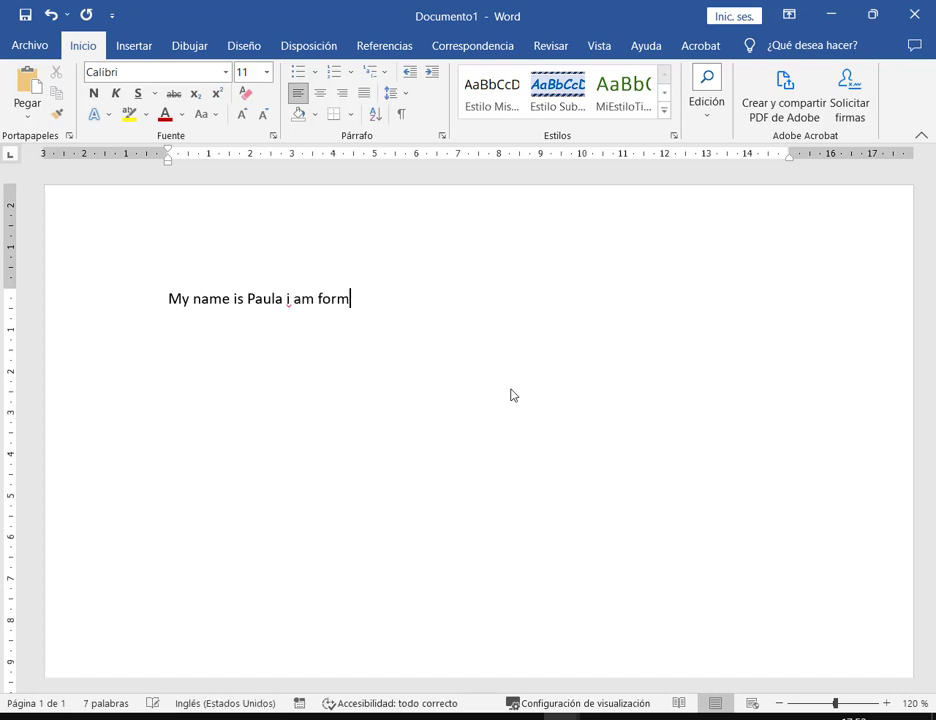
pyautogui.press('BackSpace')
pyautogui.press('BackSpace')
pyautogui.press('BackSpace')
pyautogui.write('rom Argentina')
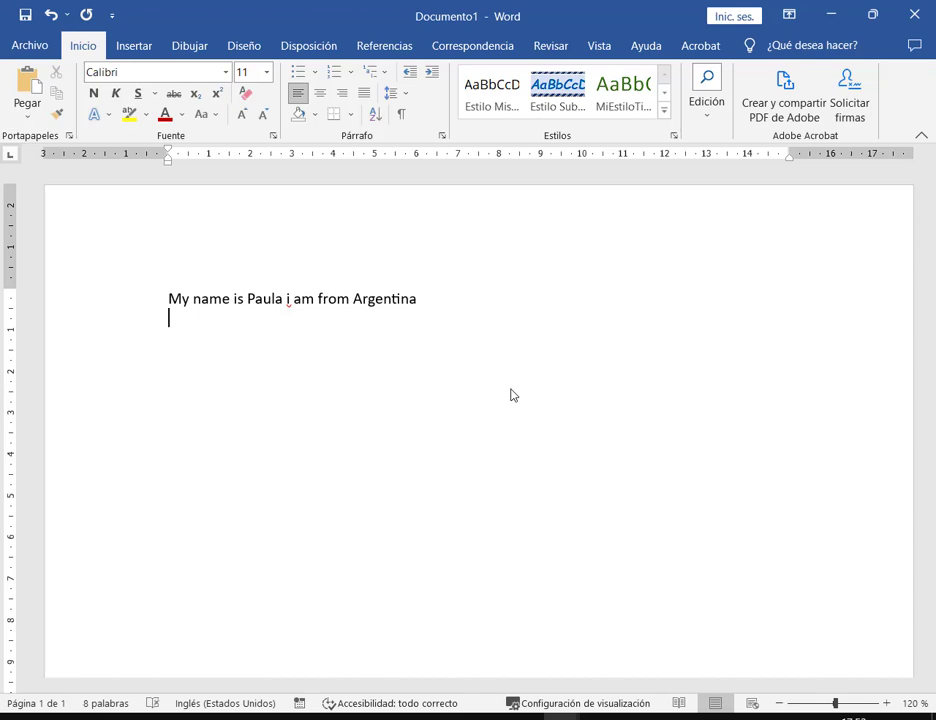
pyautogui.press('Return')
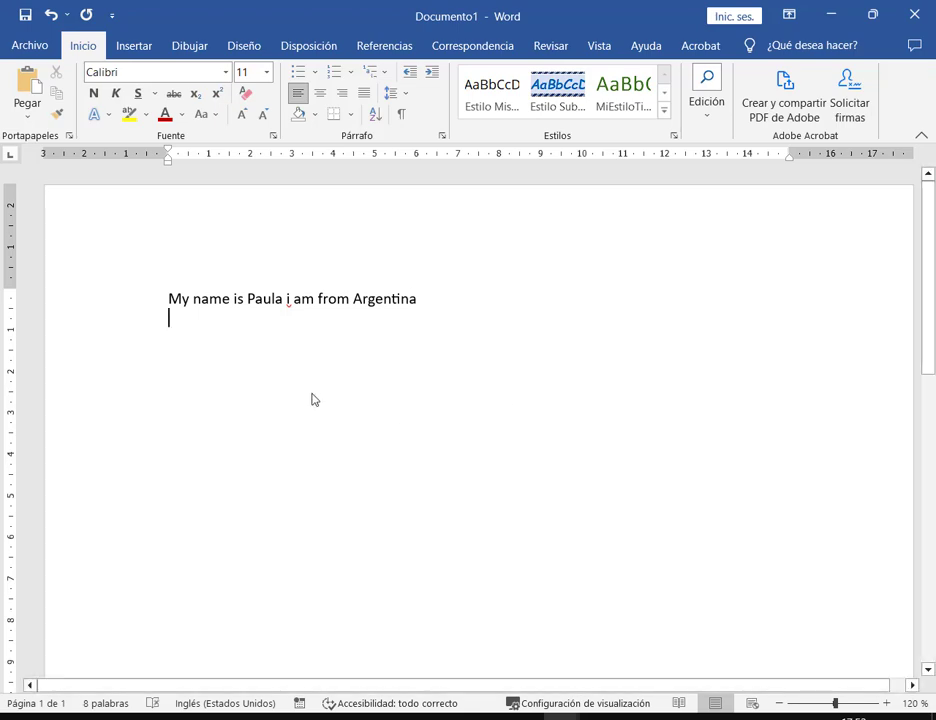
# Misspell "from" as "frm" and run the spelling check, accepting the suggestions "I" and "from"
pyautogui.click(337, 298)
pyautogui.press('BackSpace')
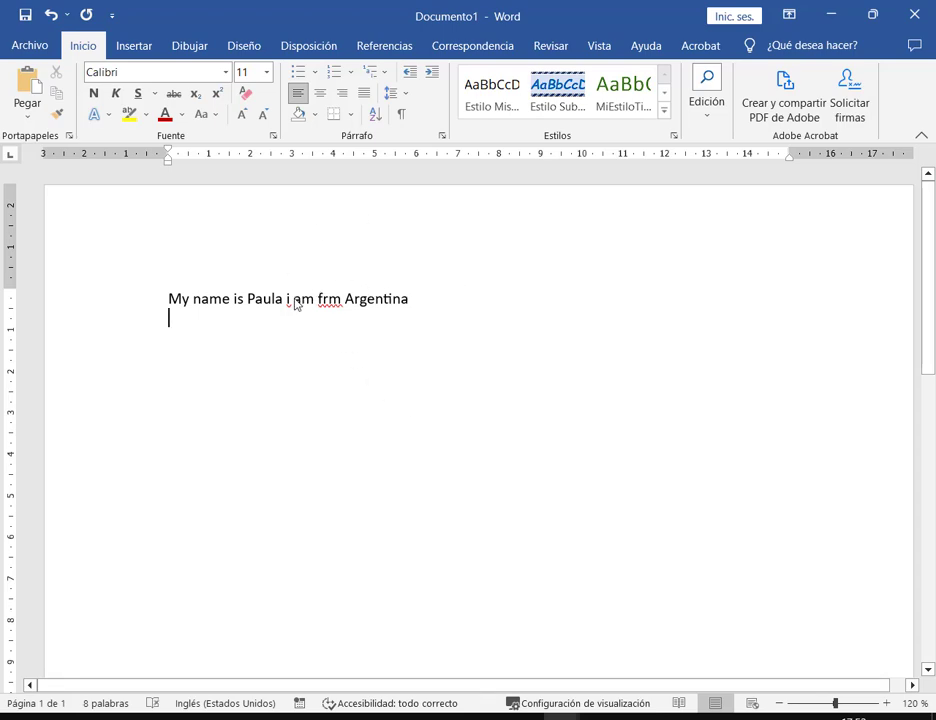
pyautogui.click(551, 45)
pyautogui.click(33, 100)
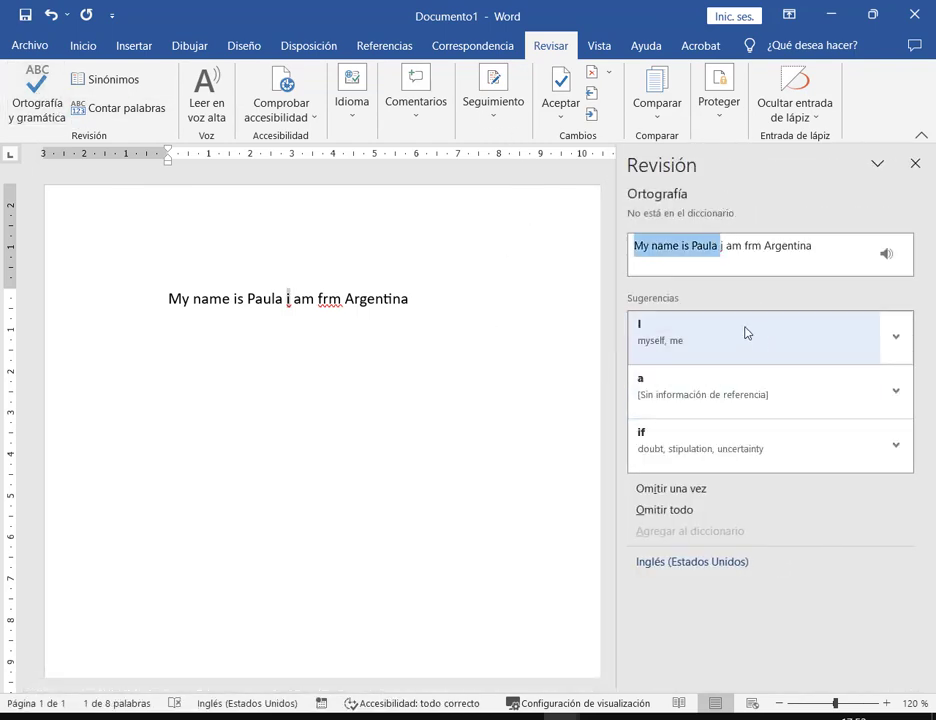
pyautogui.click(654, 347)
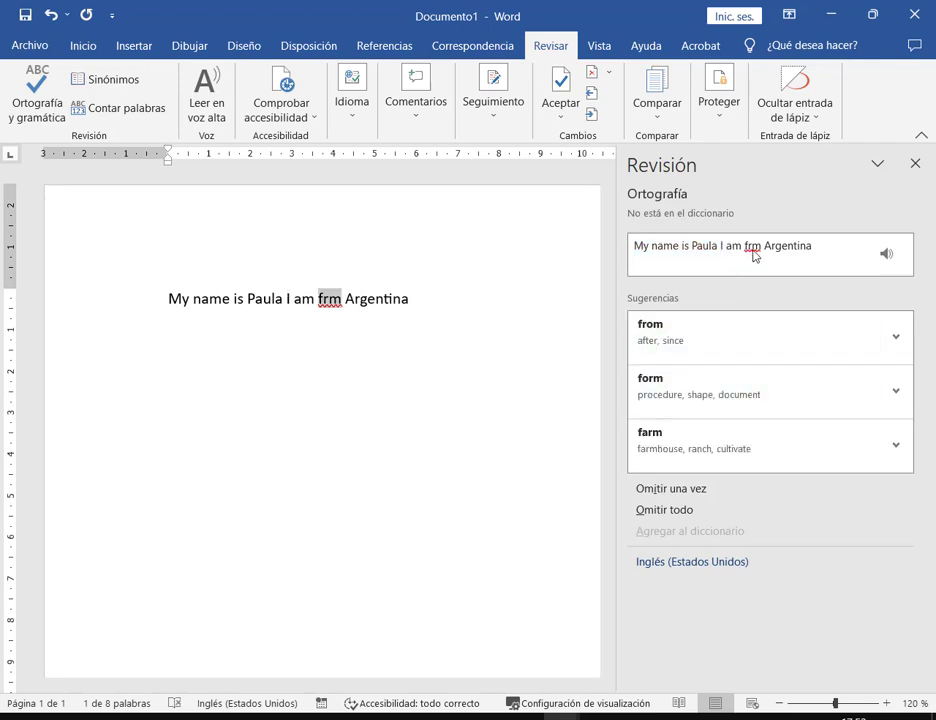
pyautogui.click(671, 337)
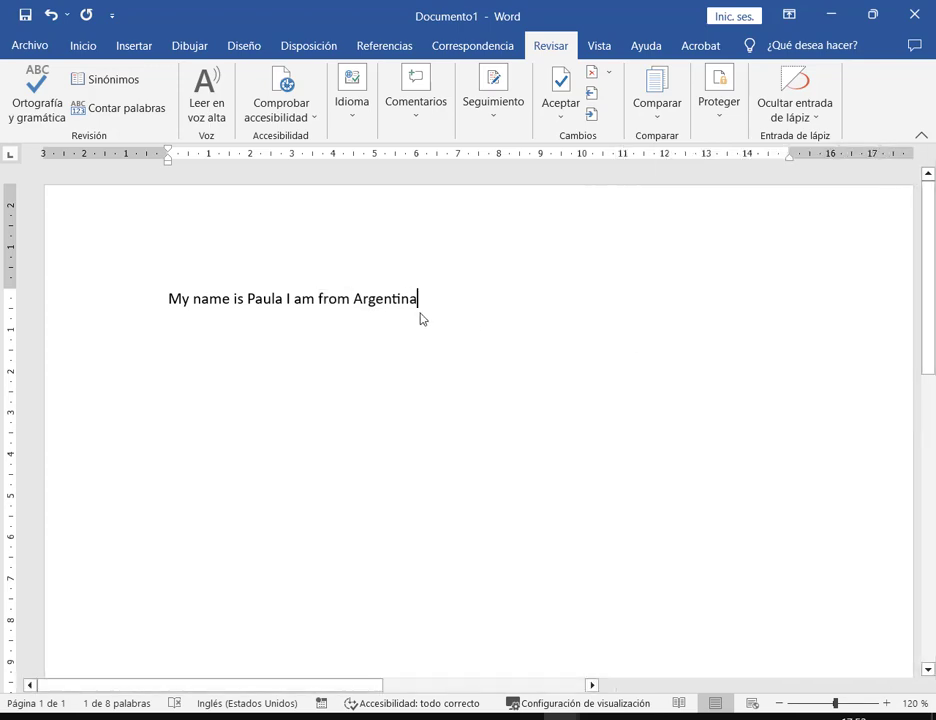
pyautogui.click(475, 415)
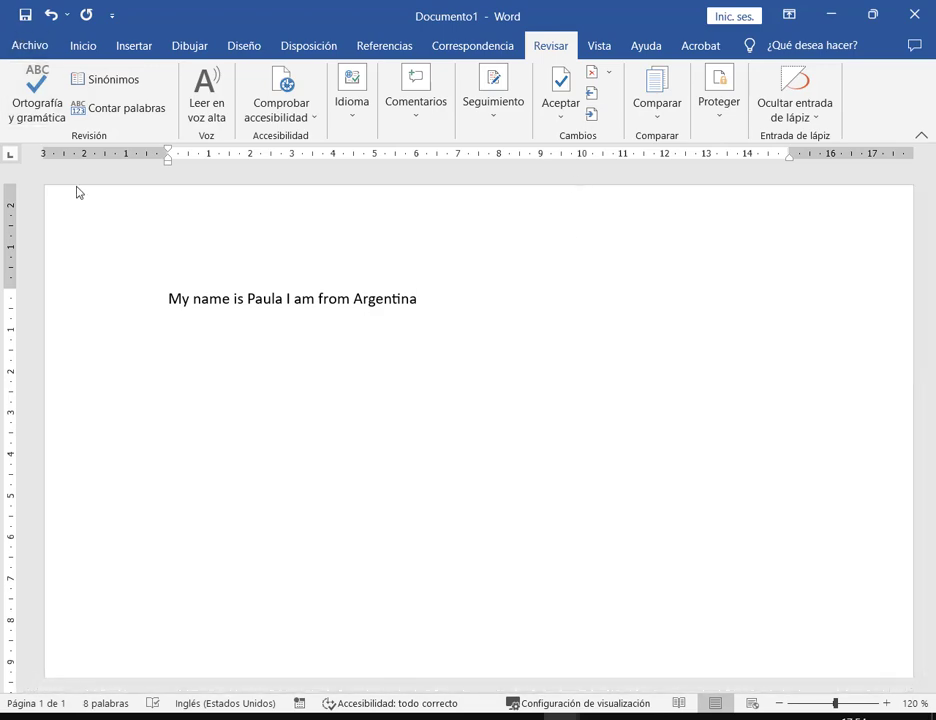
# Close the English practice document without saving it
pyautogui.click(30, 45)
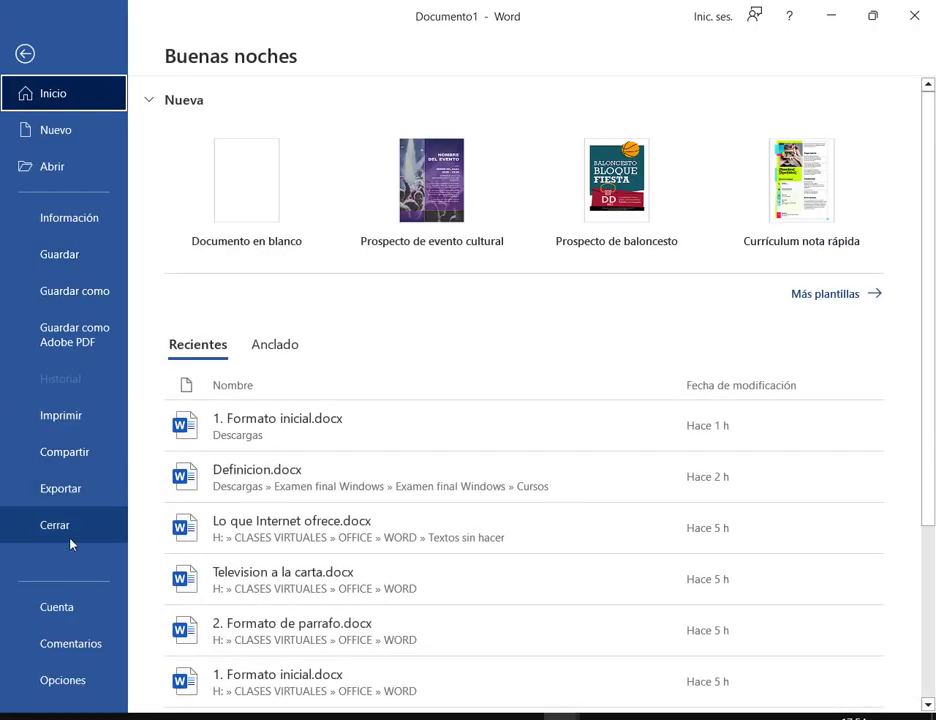
pyautogui.click(70, 544)
pyautogui.click(600, 402)
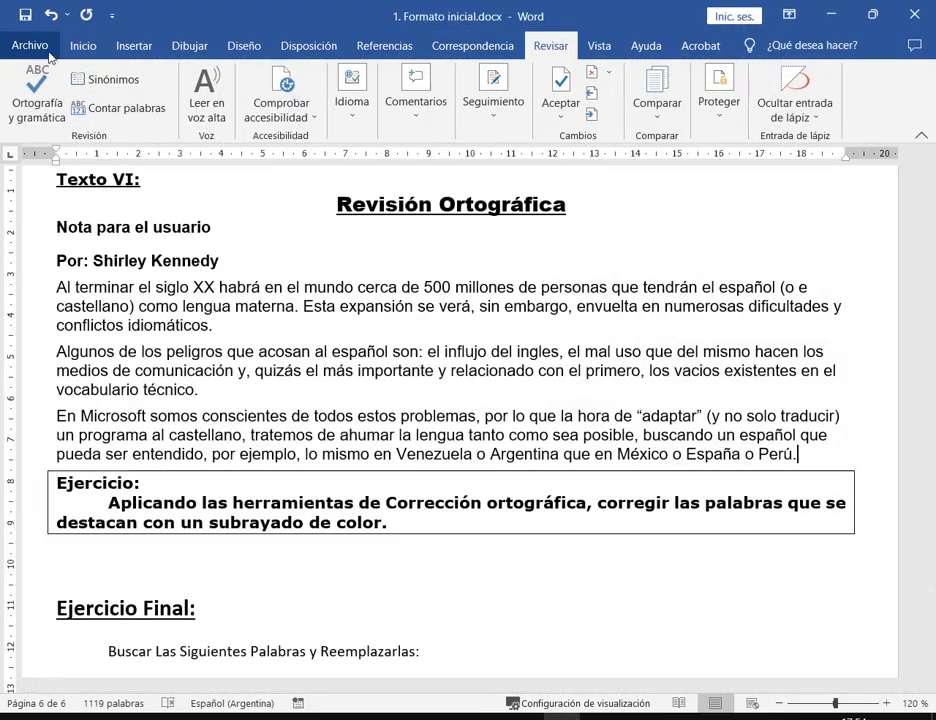
# Create a blank document with the heading "Texto redactado en Inglés:" and correct "Inglés" to the suggested "inglés"
pyautogui.click(40, 46)
pyautogui.click(247, 194)
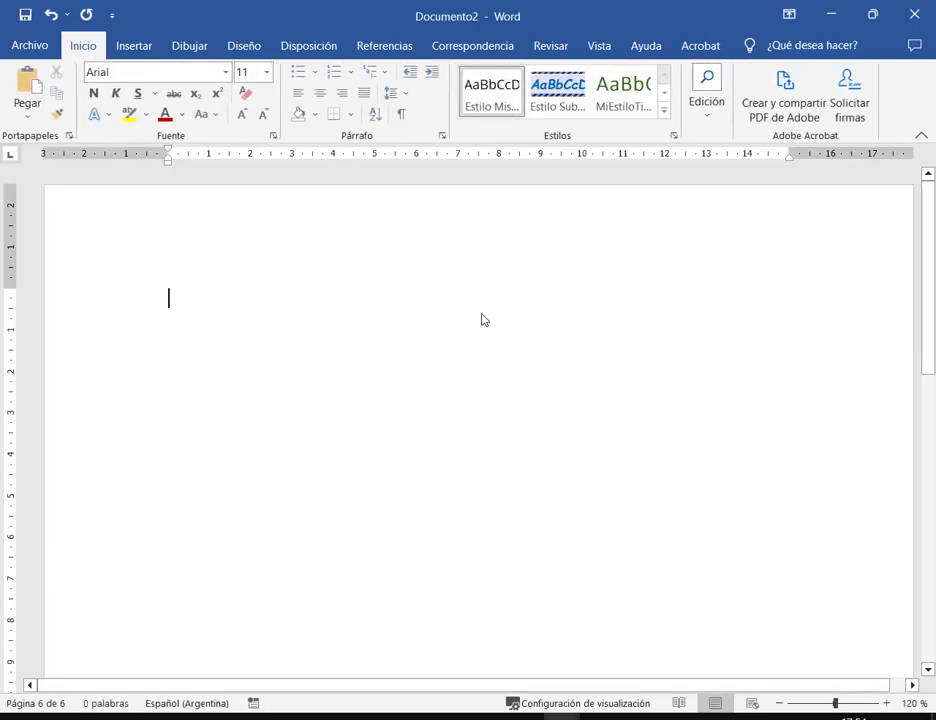
pyautogui.write('Texto')
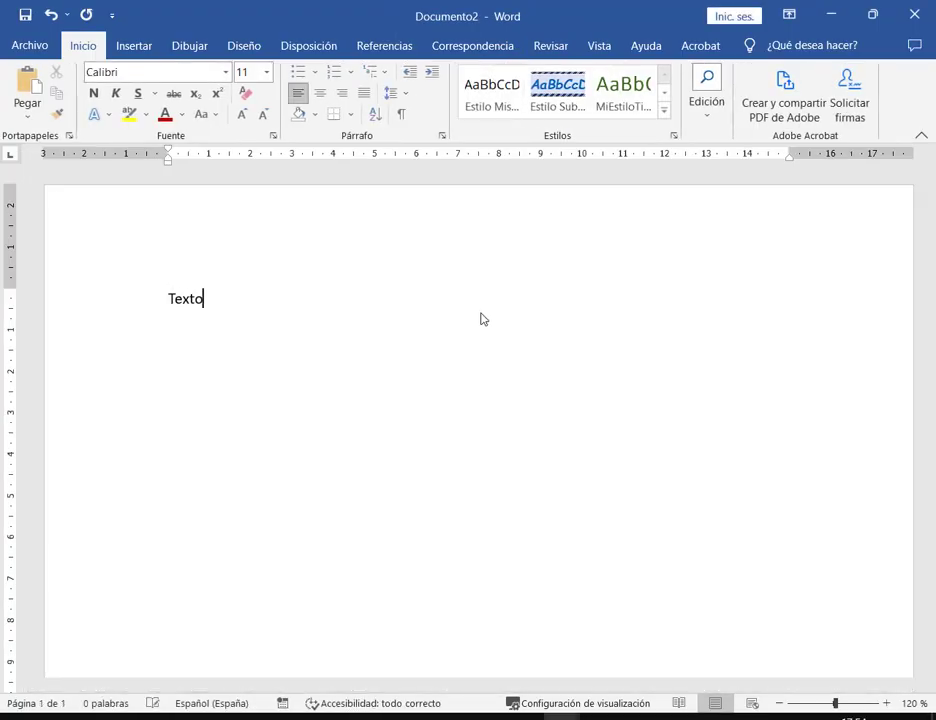
pyautogui.write(' redactado en Inglés:')
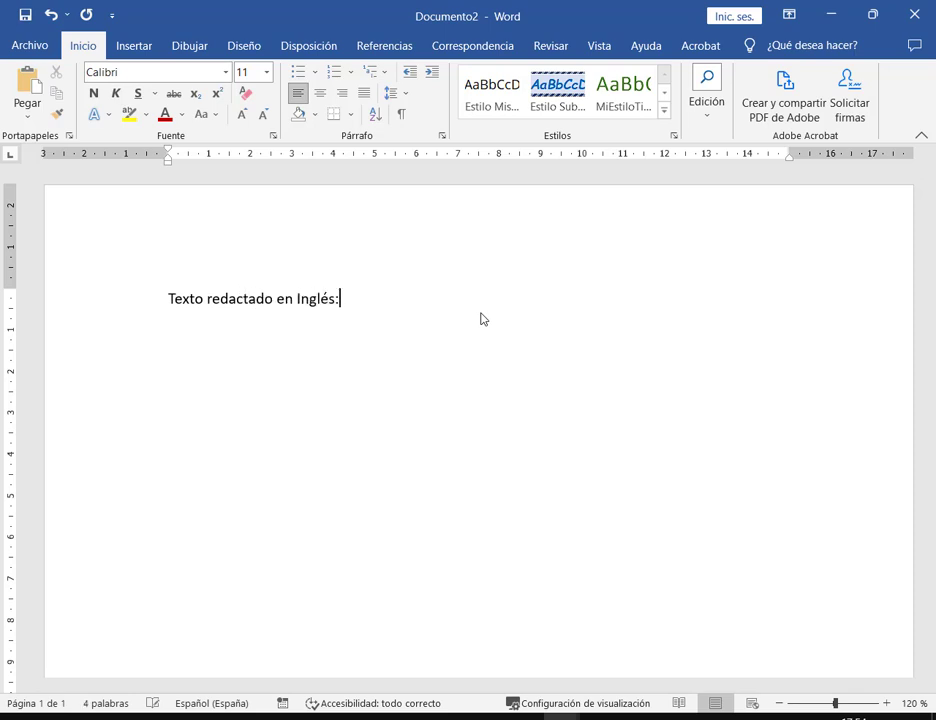
pyautogui.press('Return')
pyautogui.rightClick(310, 302)
pyautogui.click(300, 321)
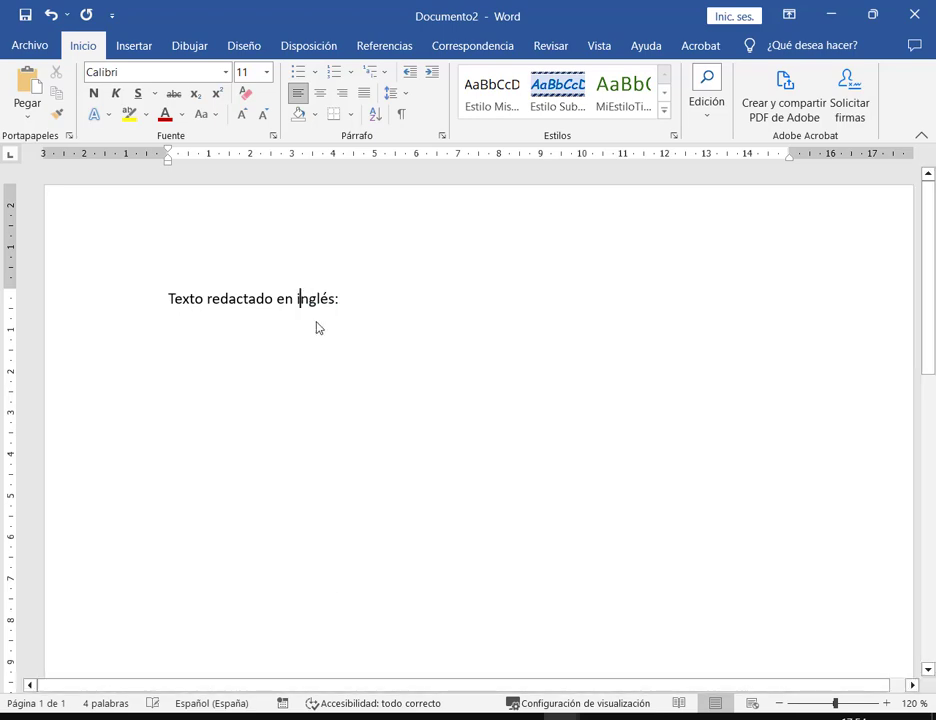
# Write the misspelled English sentence "I am fro Argentina" below the heading, leaving a blank line between them
pyautogui.click(475, 367)
pyautogui.write('I ')
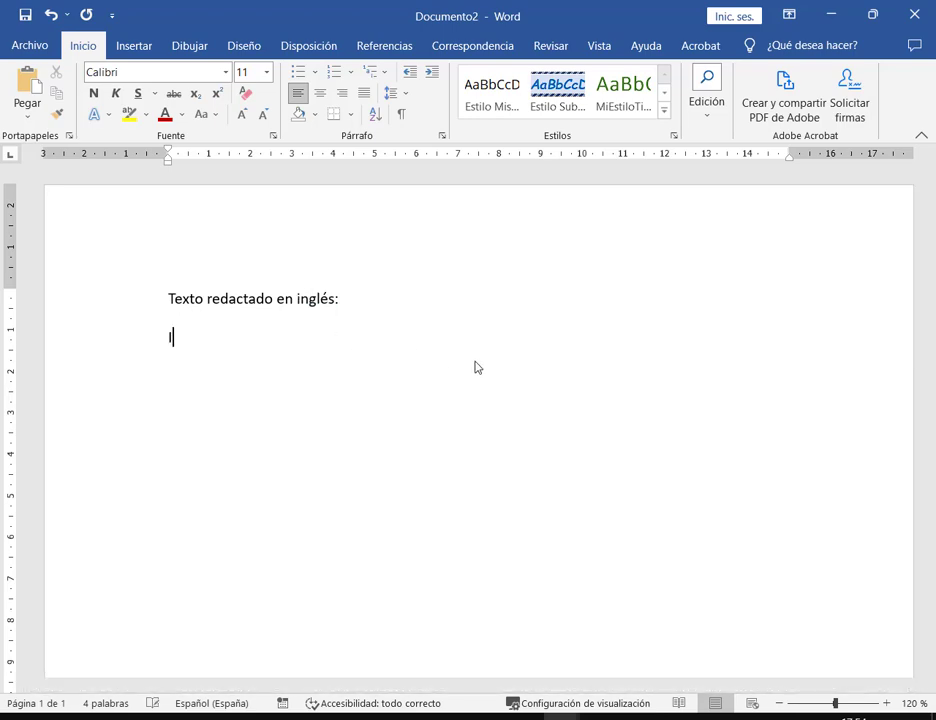
pyautogui.write('am fo')
pyautogui.press('BackSpace')
pyautogui.press('BackSpace')
pyautogui.write('ro Argentina')
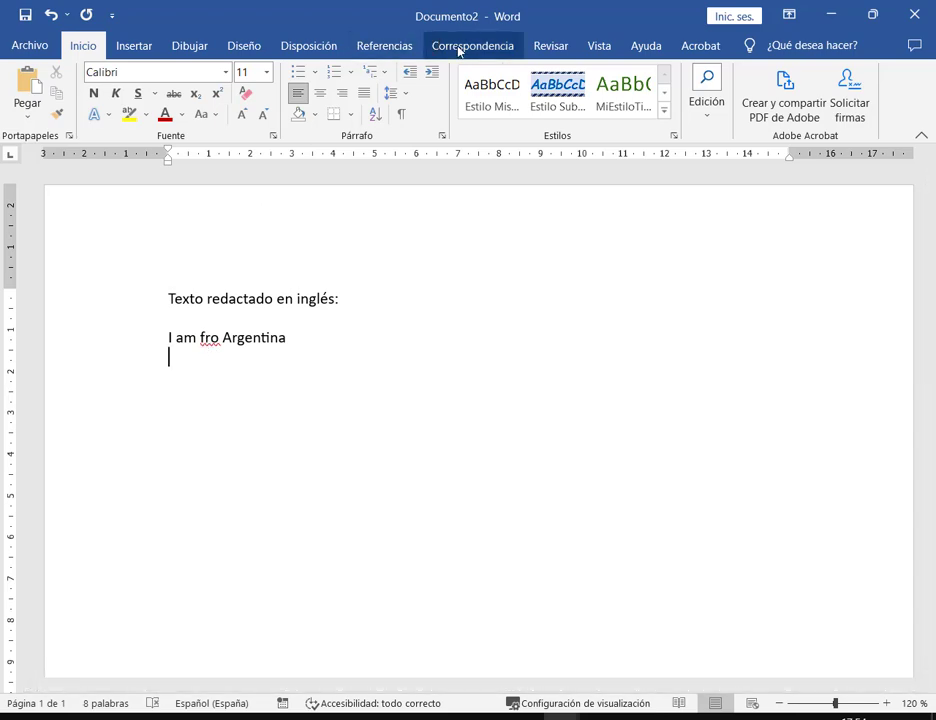
# Run the spelling check to examine the suggestions for "fro", and close the review without correcting it
pyautogui.click(550, 46)
pyautogui.click(37, 95)
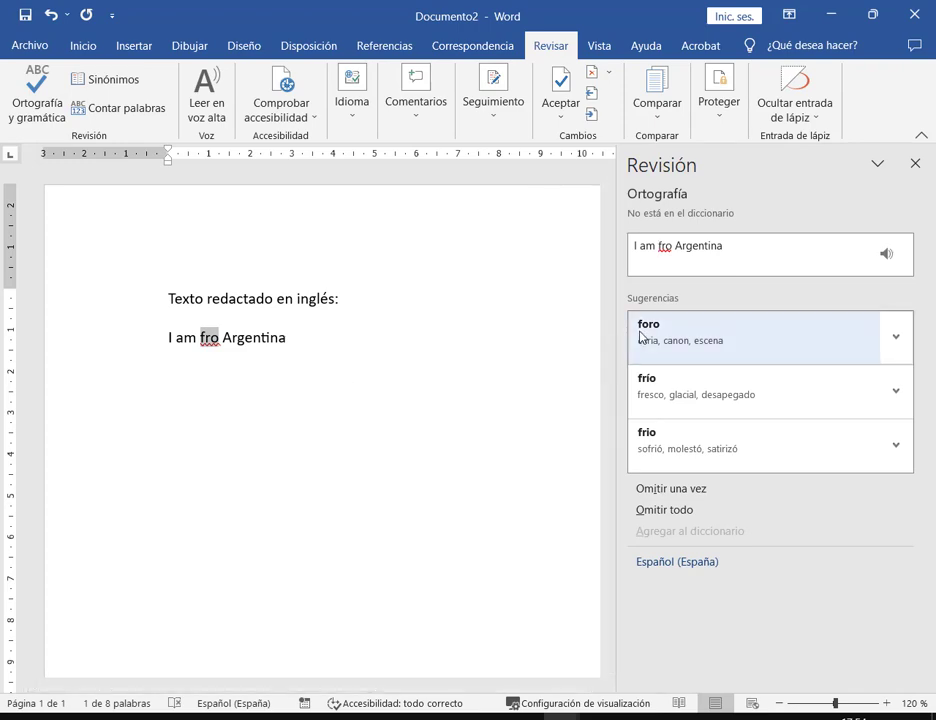
pyautogui.moveTo(623, 305); pyautogui.dragTo(913, 487)
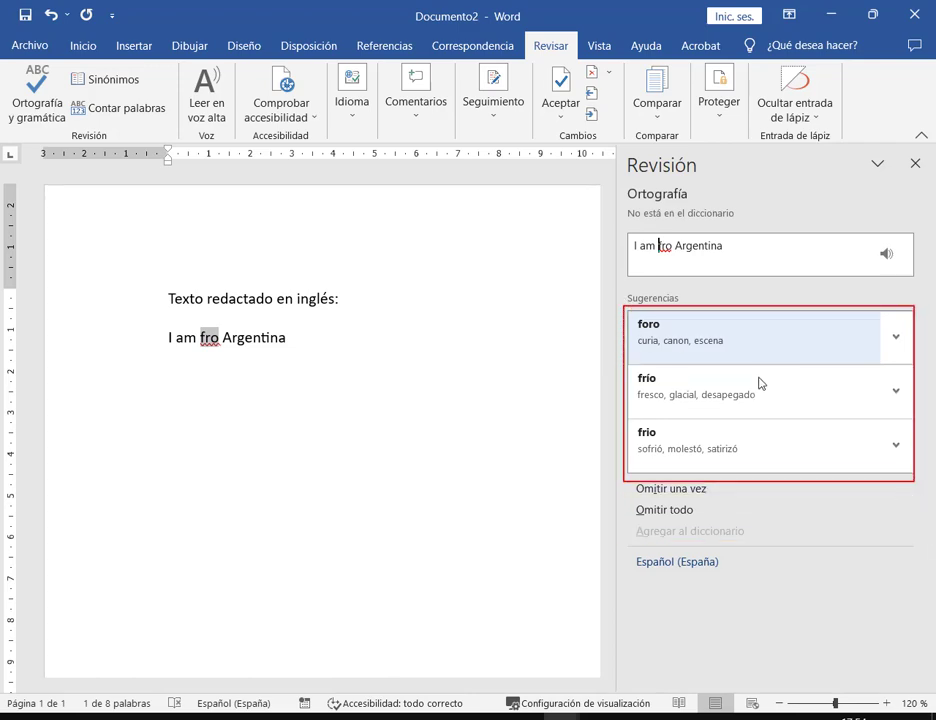
pyautogui.press('Escape')
pyautogui.click(913, 167)
pyautogui.click(512, 321)
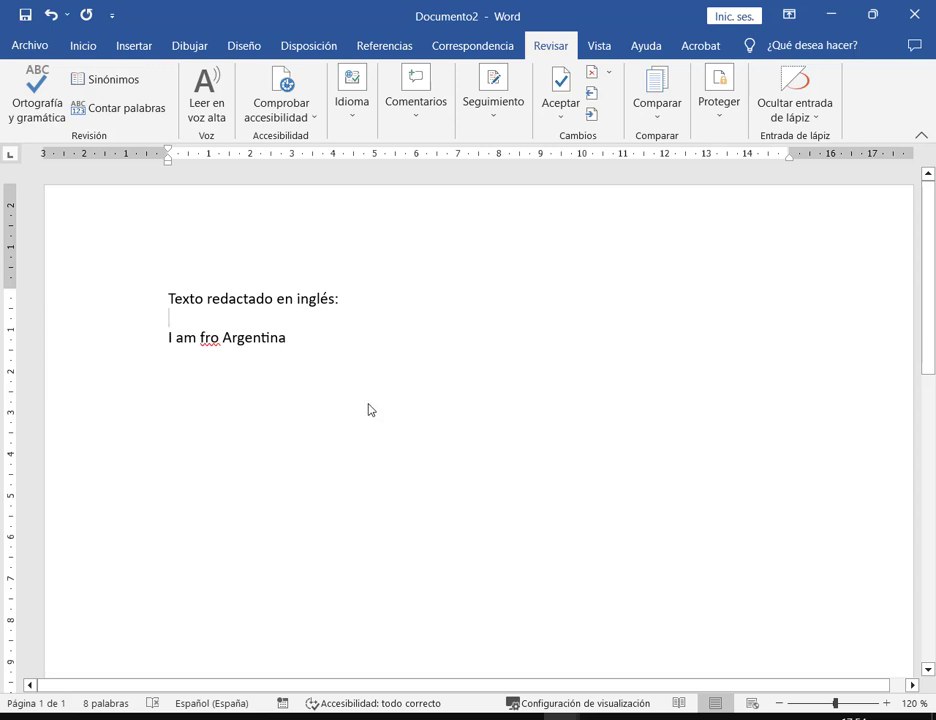
# Set the proofing language of the line "I am fro Argentina" to Inglés (Estados Unidos)
pyautogui.click(117, 340)
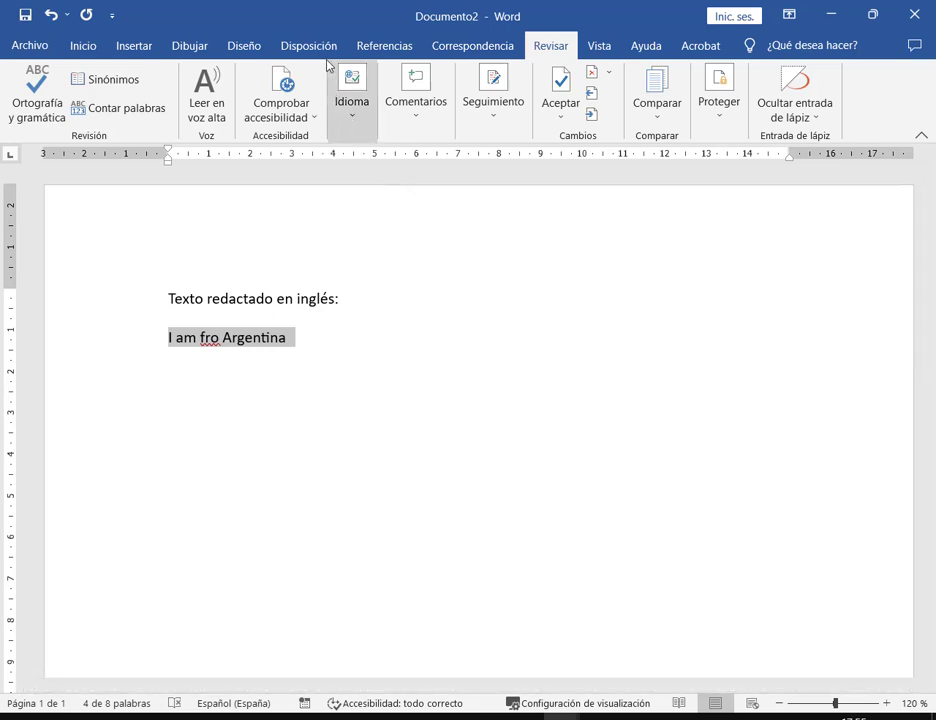
pyautogui.click(347, 122)
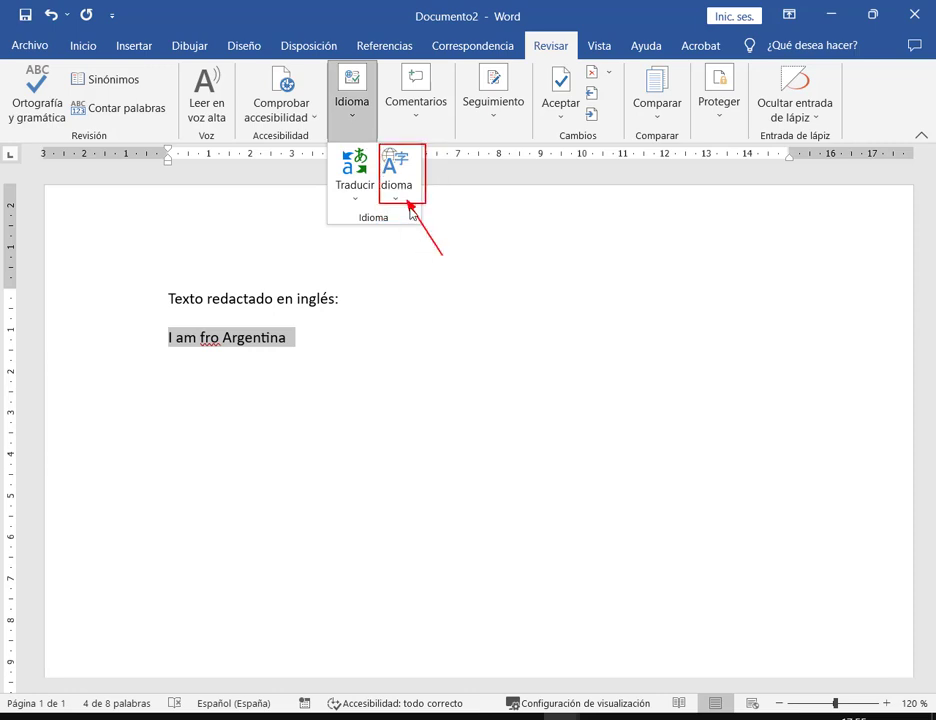
pyautogui.click(370, 130)
pyautogui.click(370, 130)
pyautogui.click(396, 198)
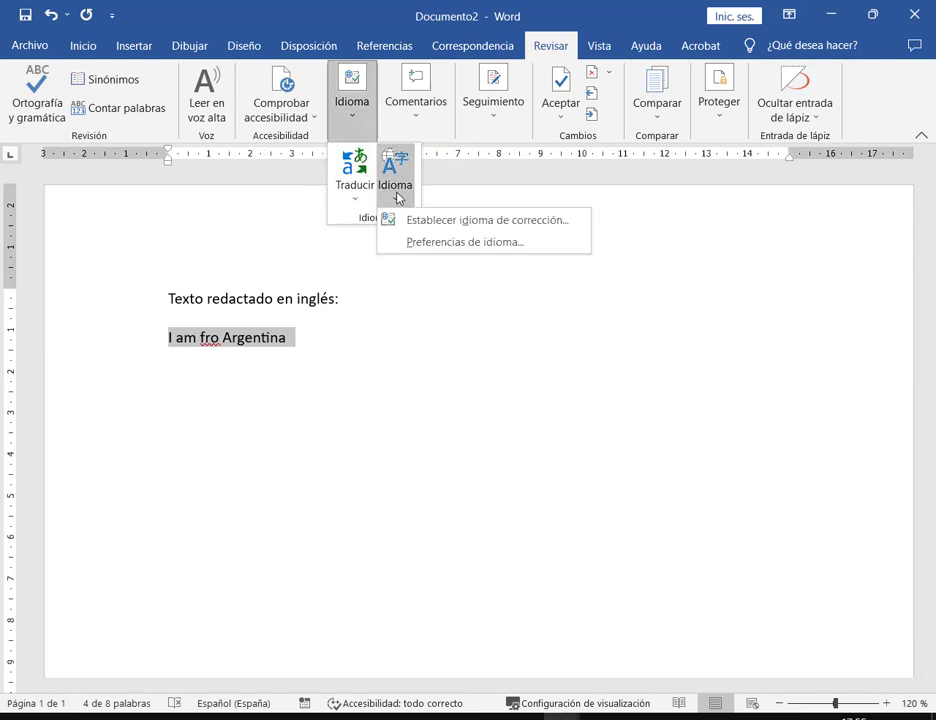
pyautogui.click(536, 222)
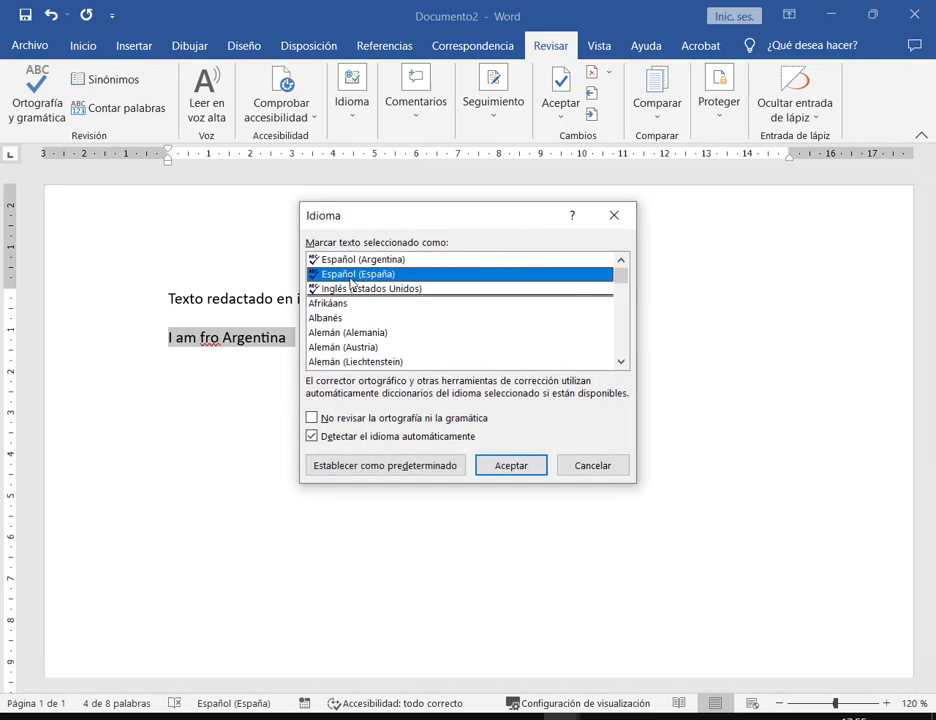
pyautogui.click(338, 290)
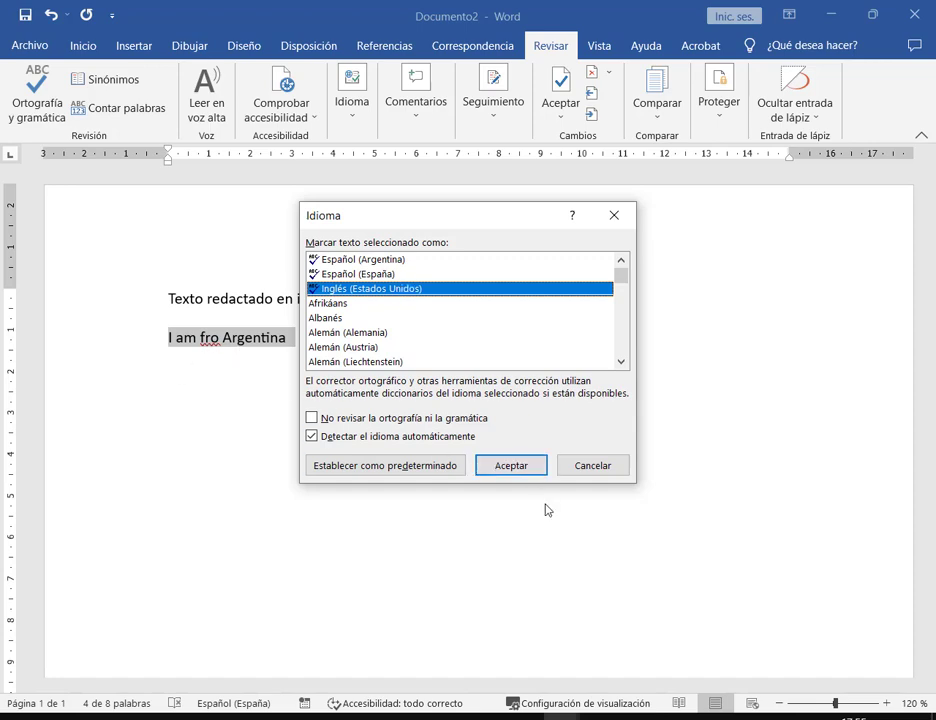
pyautogui.click(512, 464)
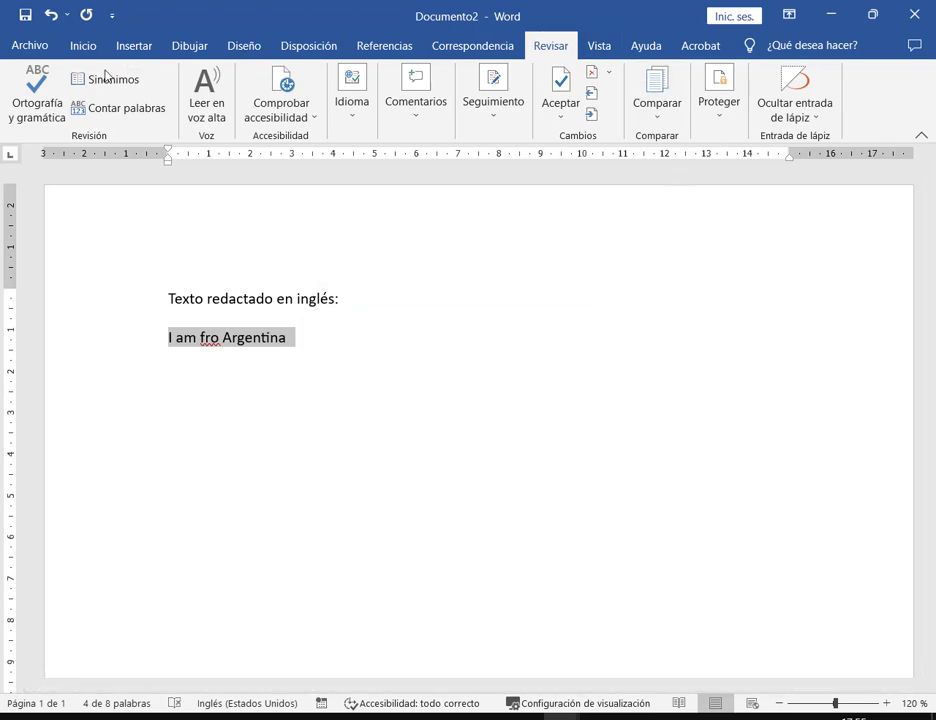
# Spell-check the English line, replace "fro" with the suggestion "from", and end the review without checking the rest of the document
pyautogui.click(38, 85)
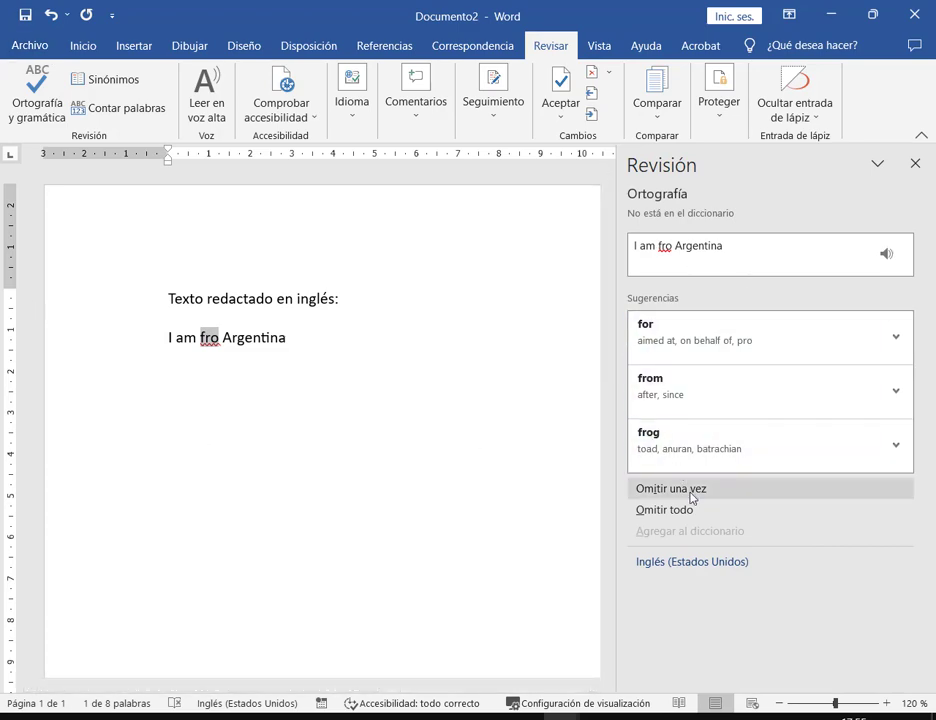
pyautogui.moveTo(618, 288)
pyautogui.mouseDown()
pyautogui.moveTo(886, 438)
pyautogui.moveTo(935, 485)
pyautogui.mouseUp()
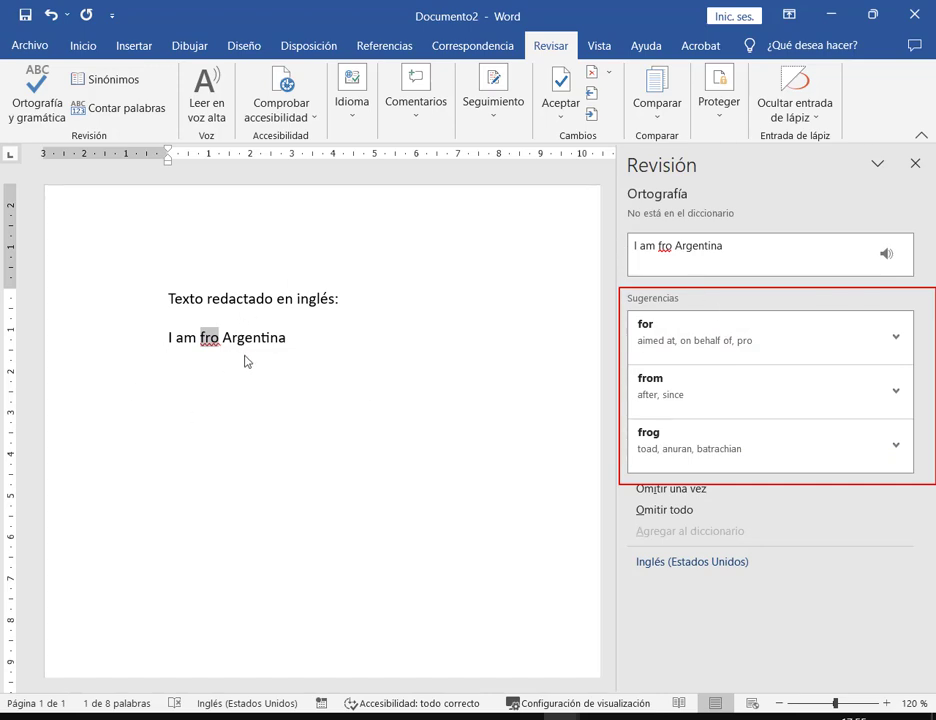
pyautogui.click(660, 396)
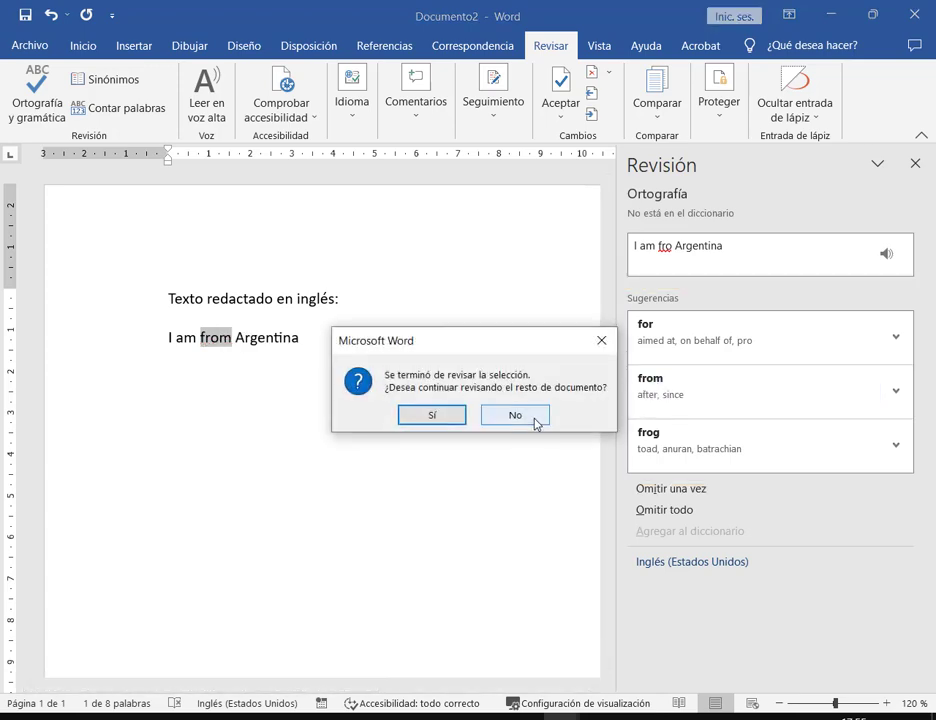
pyautogui.click(534, 418)
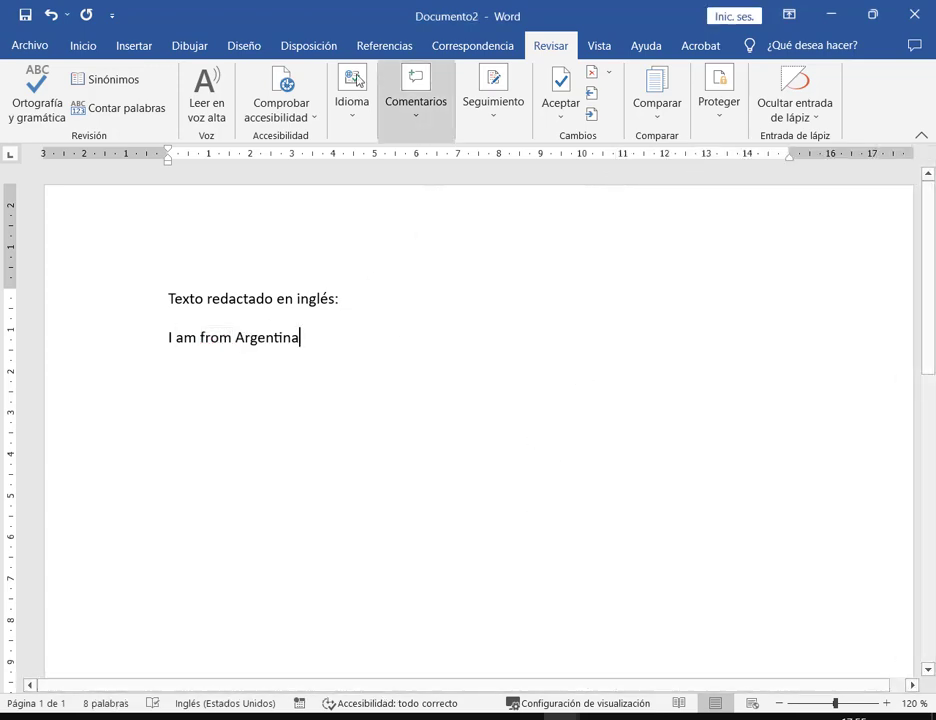
pyautogui.click(148, 347)
pyautogui.click(340, 352)
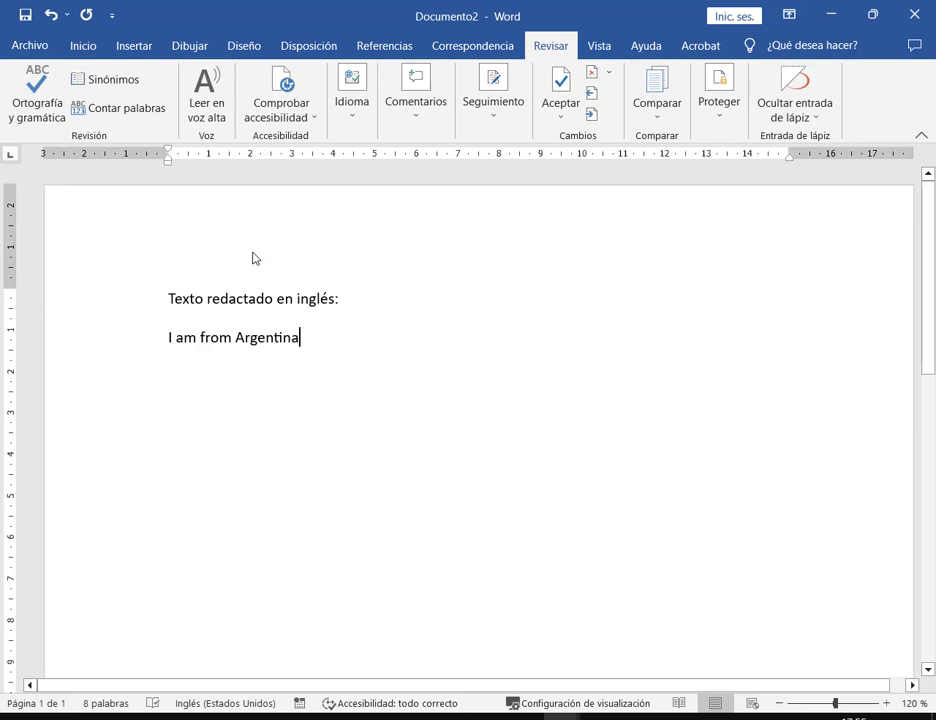
# Translate the line "I am from Argentina" into Spanish with the Translator to view the result, and close it without inserting
pyautogui.click(152, 341)
pyautogui.click(352, 126)
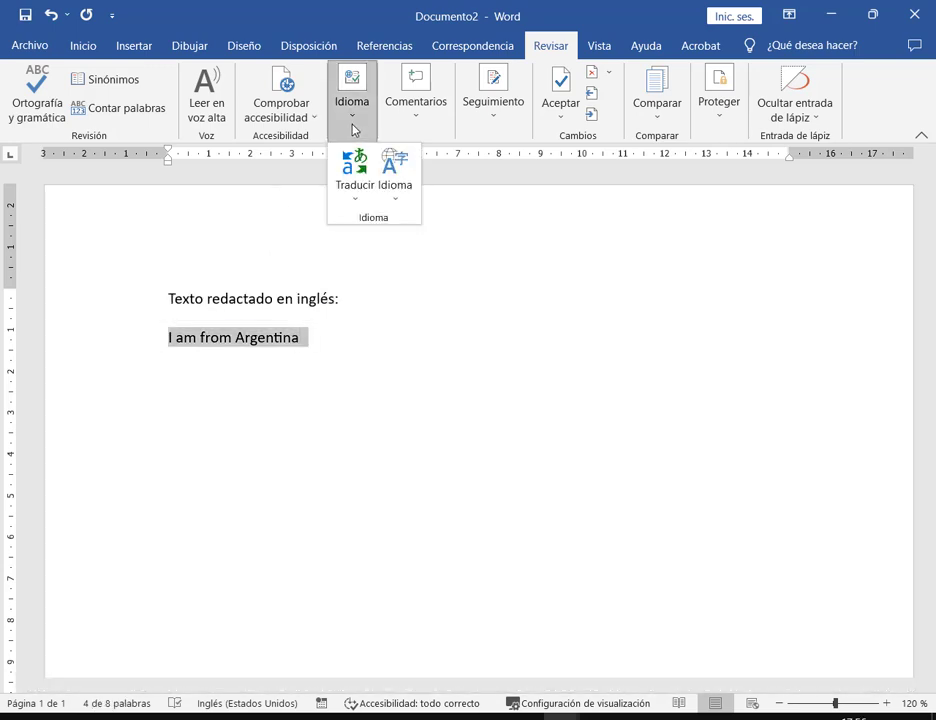
pyautogui.click(403, 194)
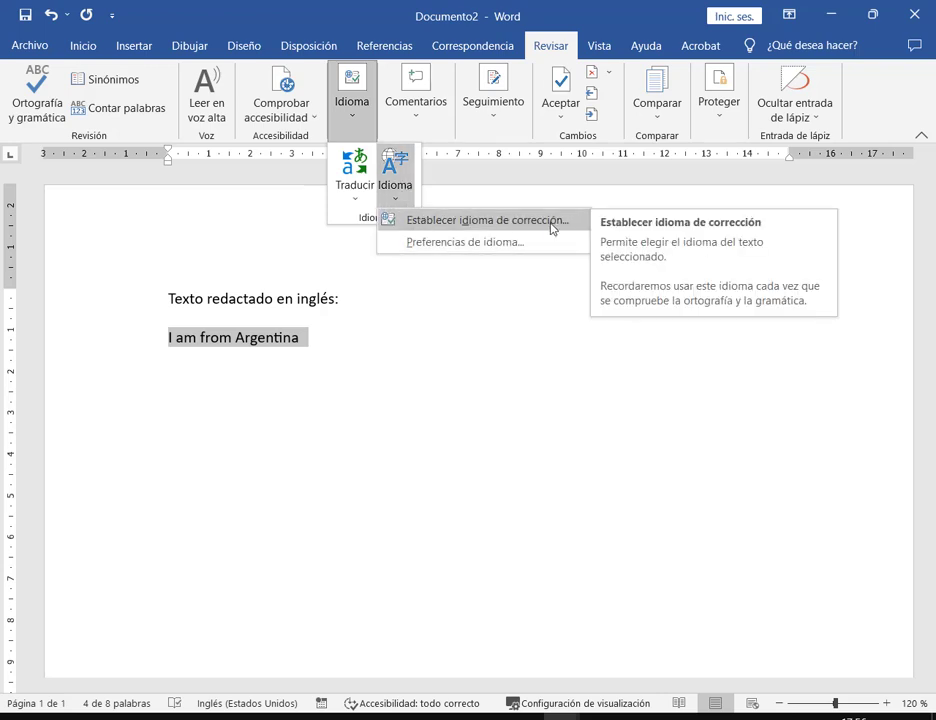
pyautogui.click(352, 200)
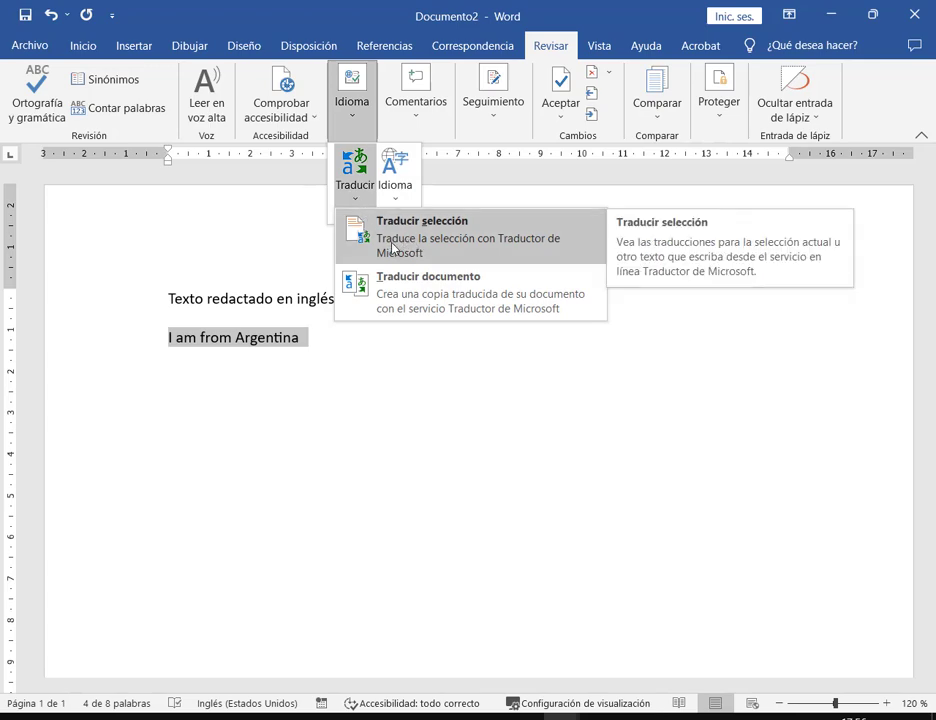
pyautogui.click(425, 233)
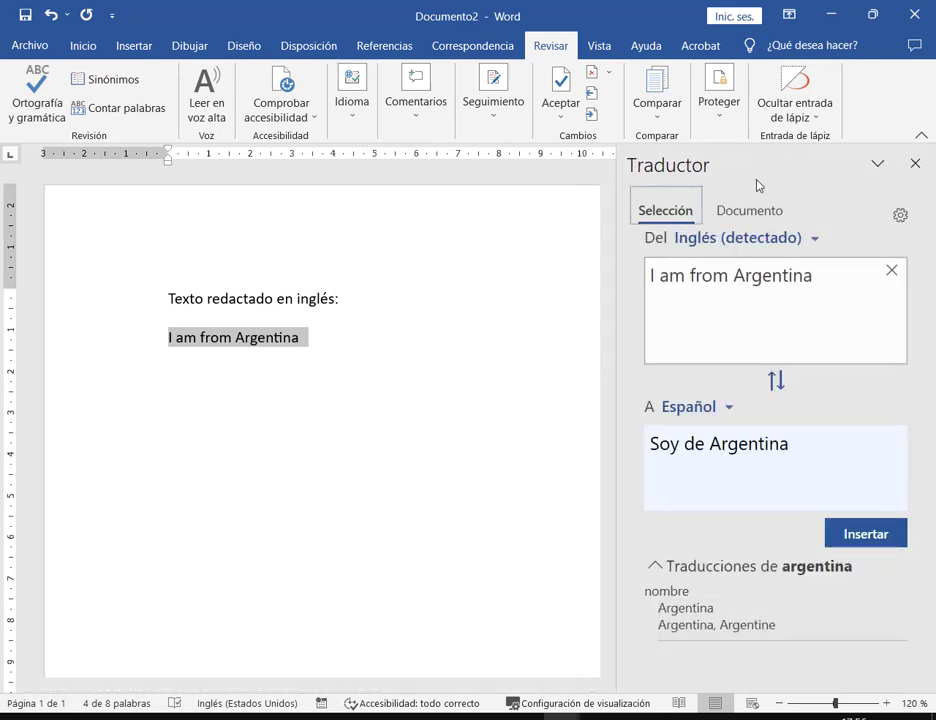
pyautogui.moveTo(769, 443)
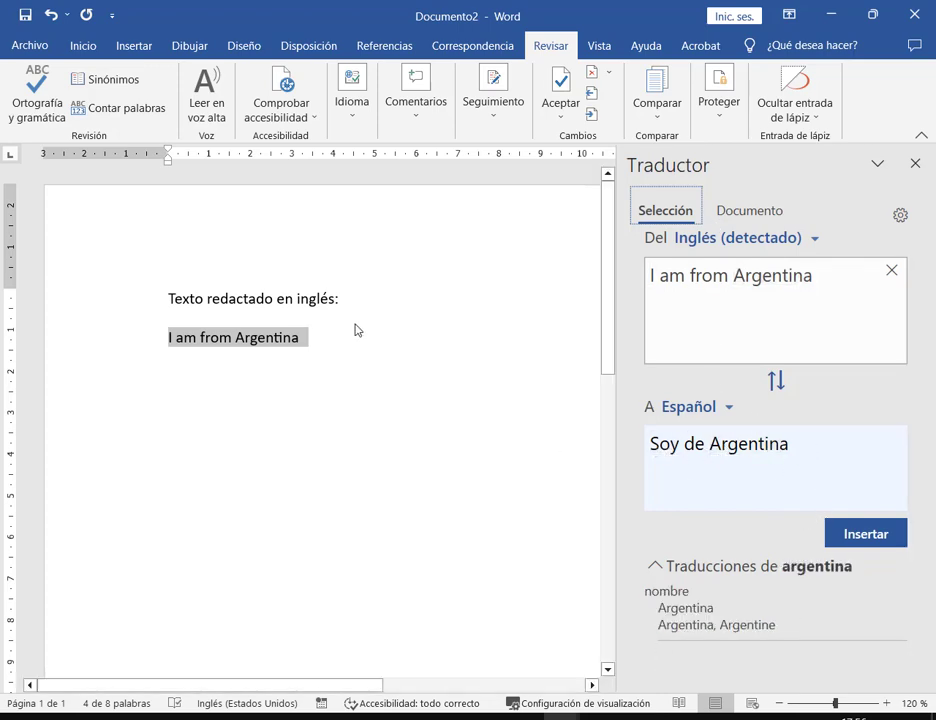
pyautogui.click(916, 165)
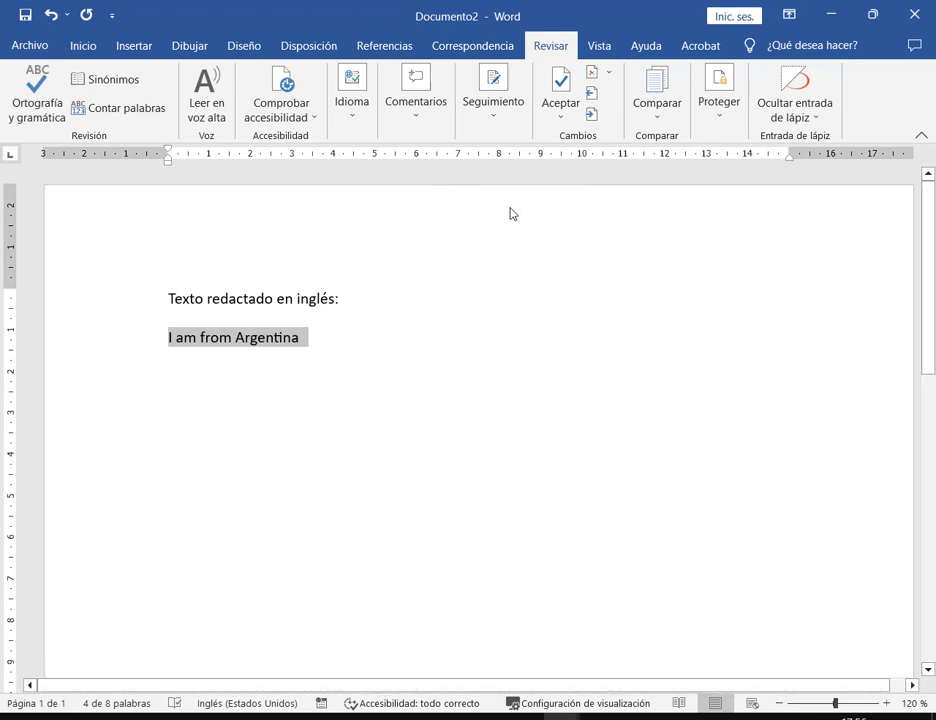
pyautogui.click(352, 136)
pyautogui.click(337, 459)
pyautogui.click(372, 125)
pyautogui.click(367, 190)
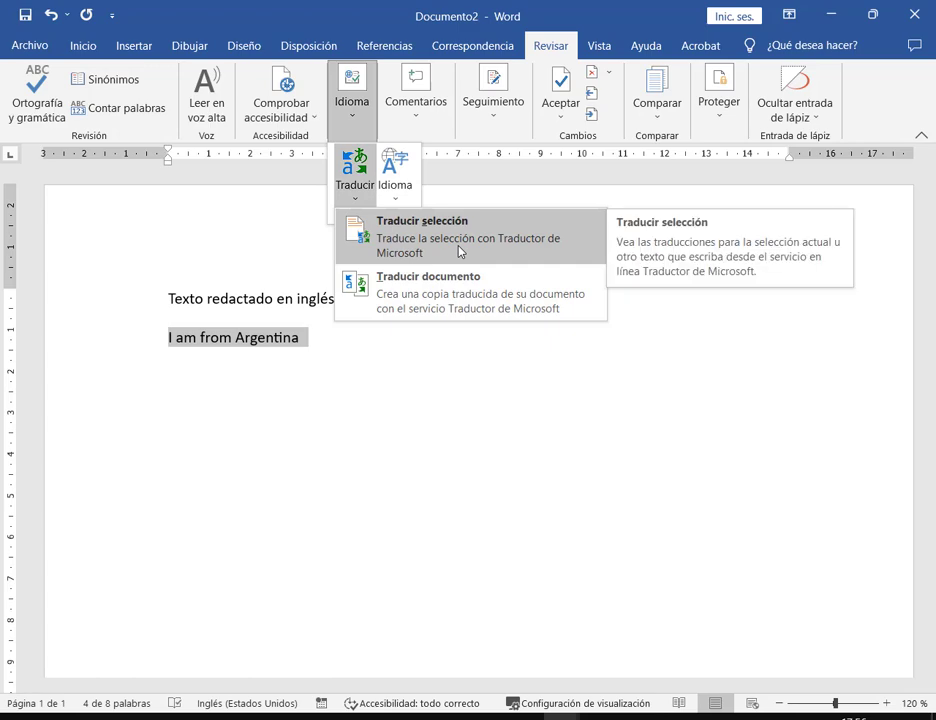
pyautogui.click(320, 428)
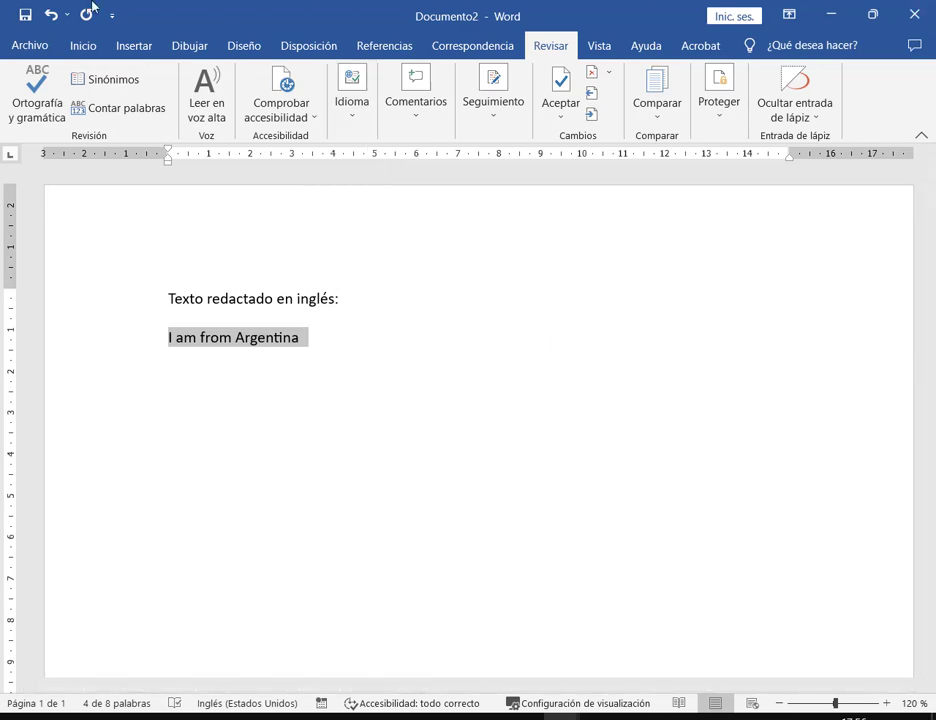
# Close the English practice document without saving its changes
pyautogui.click(22, 46)
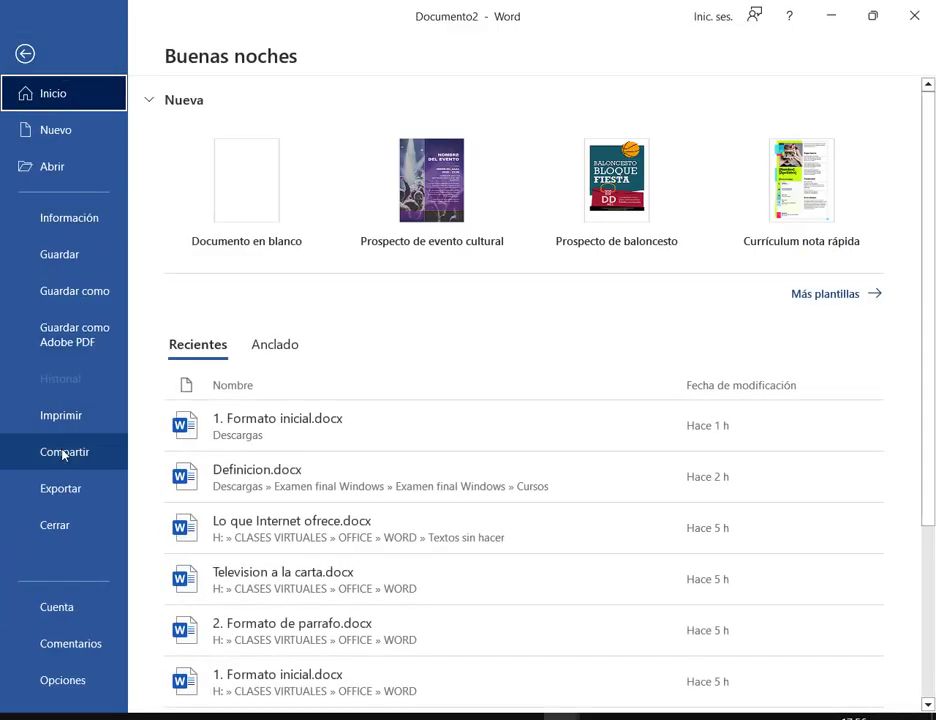
pyautogui.click(64, 525)
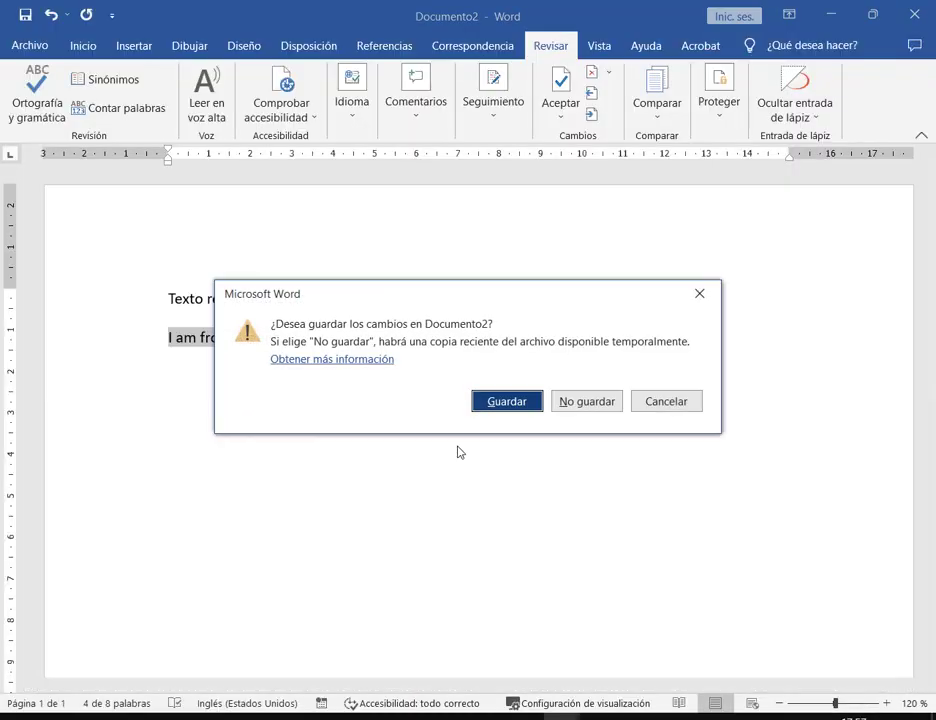
pyautogui.click(574, 409)
# Check the call's chat messages in Google Meet and return to 1. Formato inicial.docx in Word
pyautogui.moveTo(288, 716)
pyautogui.click(135, 675)
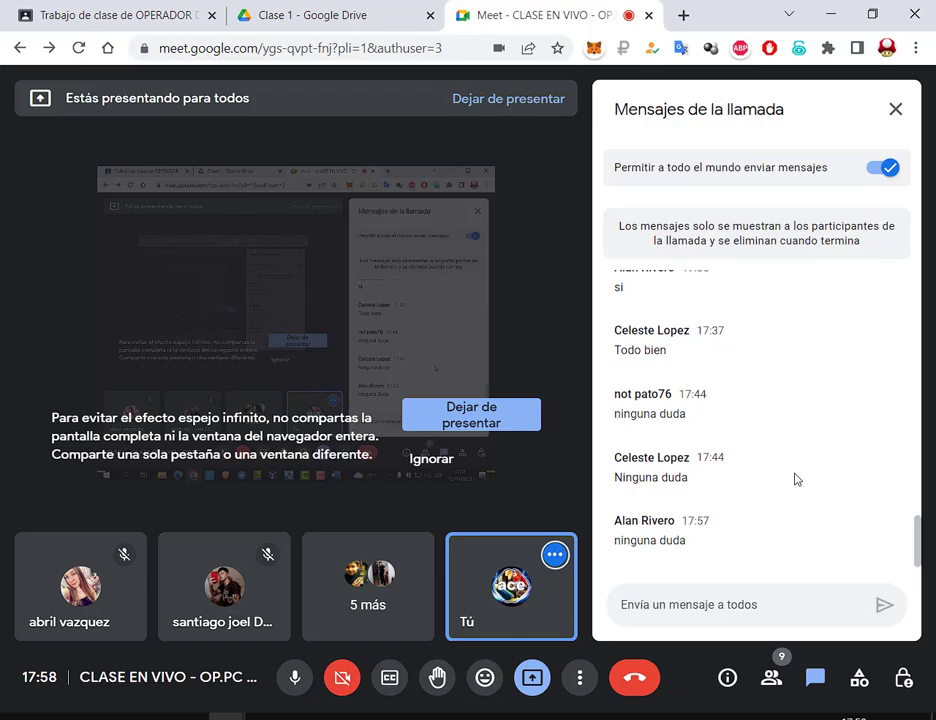
pyautogui.hotkey('alt', 'Tab')
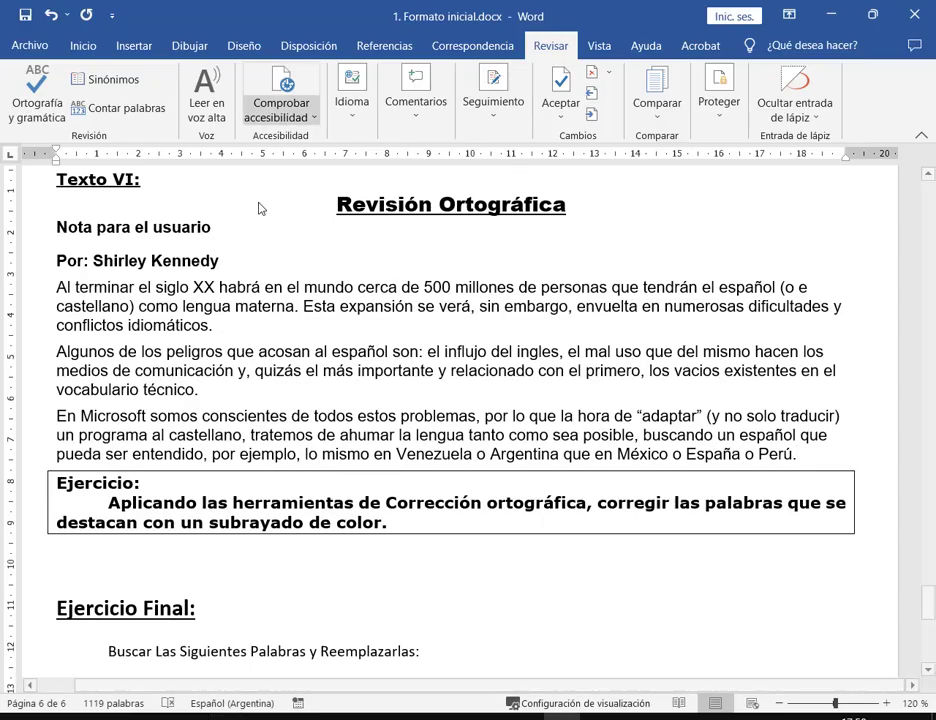
# Start a find-and-replace for the Ejercicio Final section, with "Rosa" as the search word and "Clavel" as its replacement
pyautogui.scroll(-5, 664, 405)
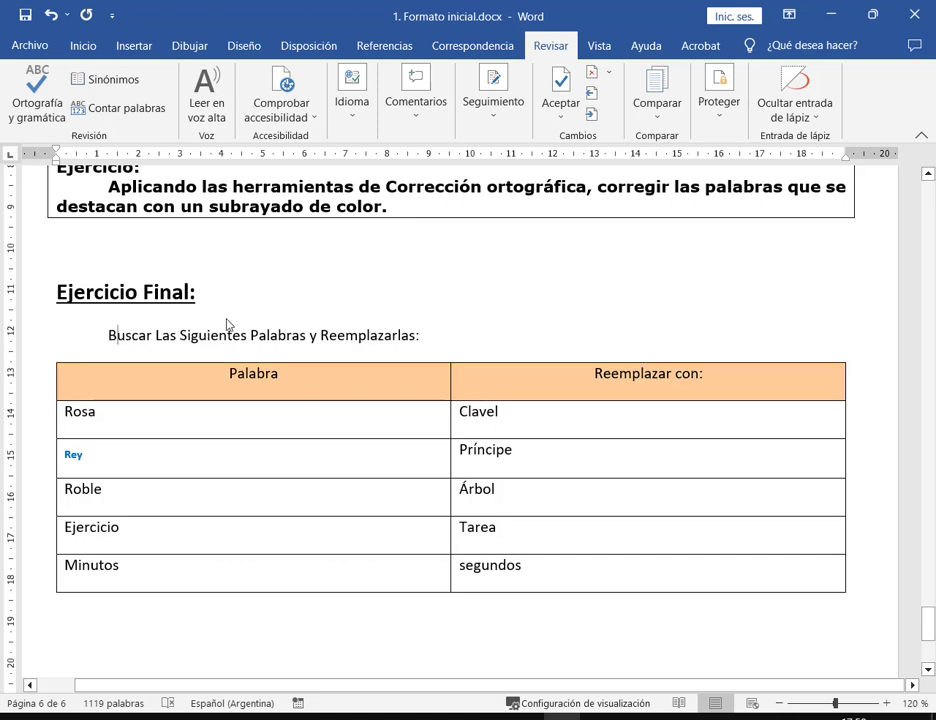
pyautogui.moveTo(226, 295); pyautogui.dragTo(155, 338)
pyautogui.moveTo(444, 338); pyautogui.dragTo(444, 338)
pyautogui.click(444, 338)
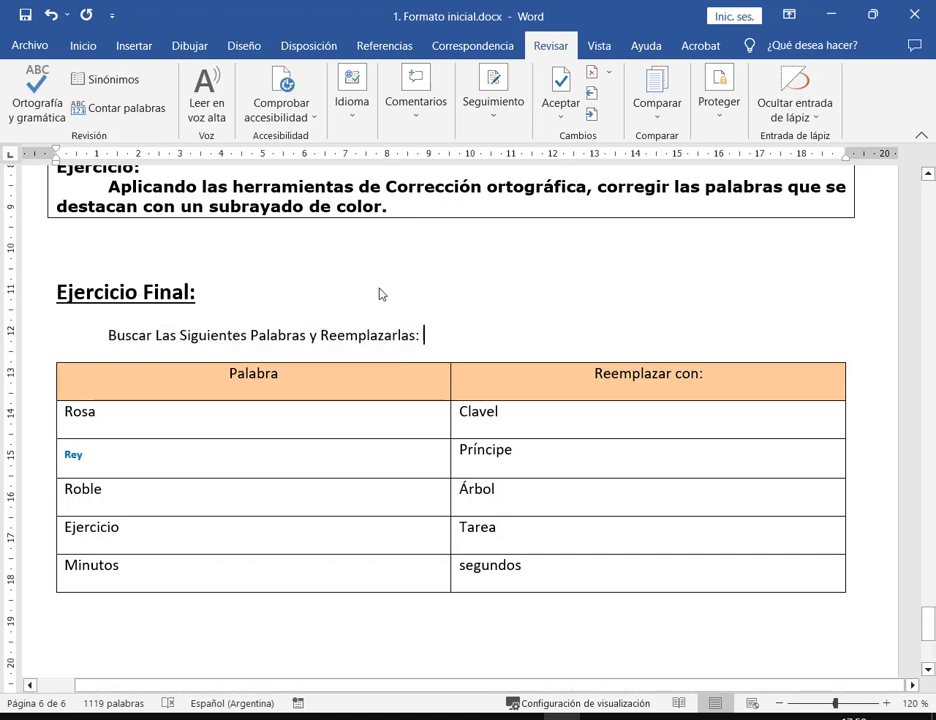
pyautogui.click(83, 45)
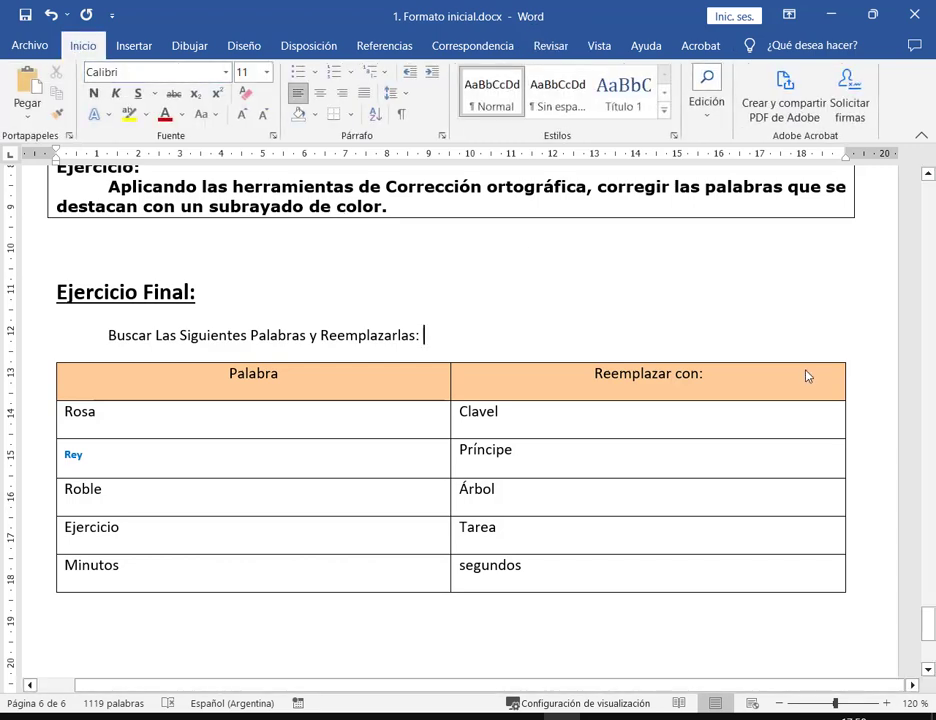
pyautogui.click(720, 118)
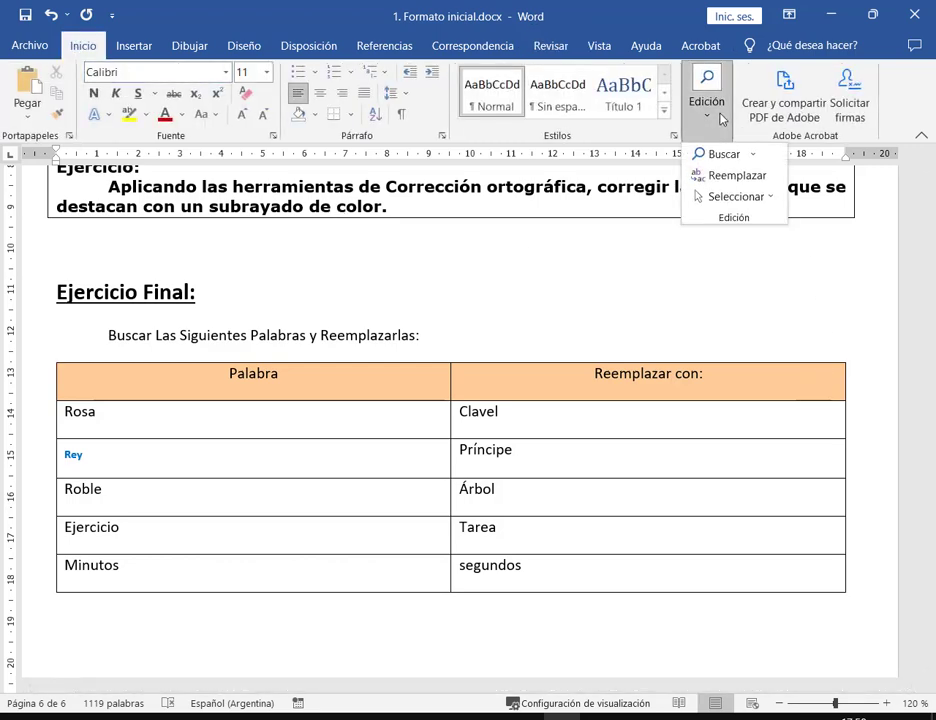
pyautogui.click(728, 177)
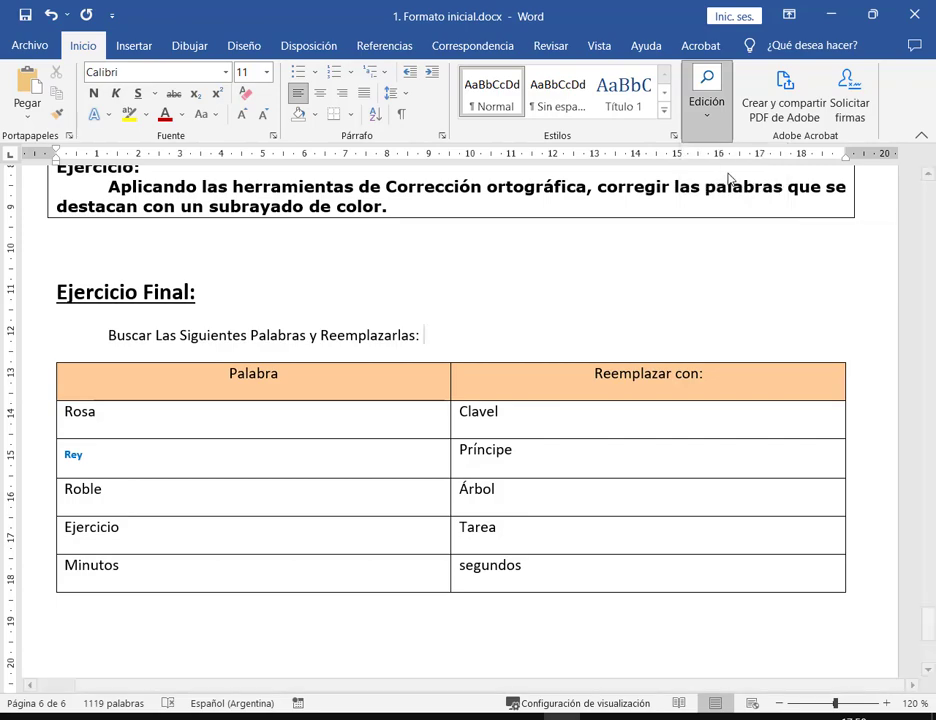
pyautogui.moveTo(587, 292); pyautogui.dragTo(427, 527)
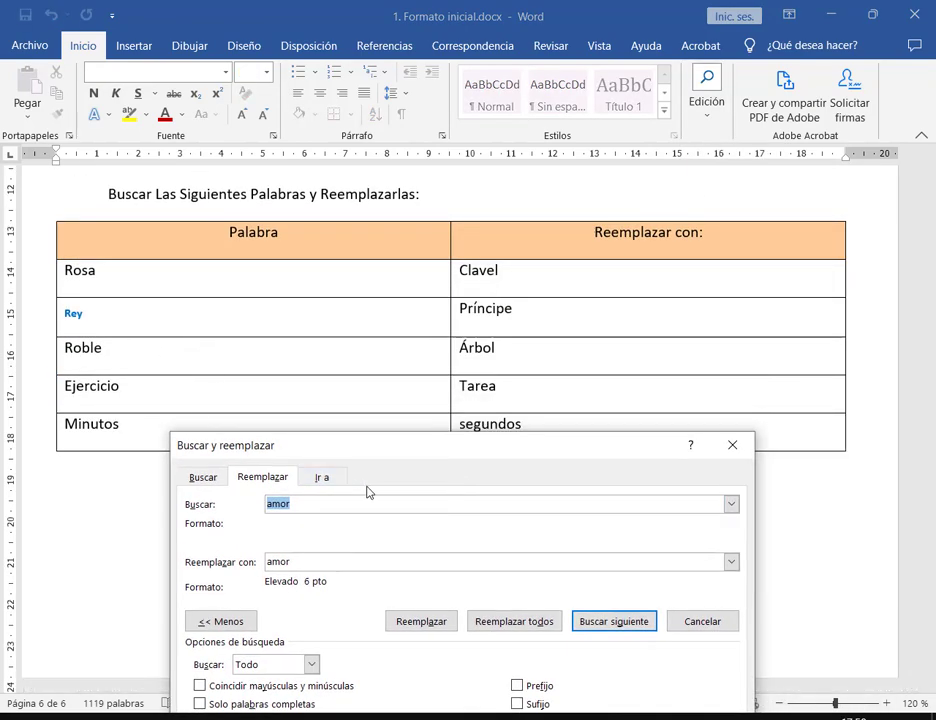
pyautogui.write('Rosa')
pyautogui.press('Tab')
pyautogui.write('Clavel')
# Clear the leftover formatting from the replacement text "Clavel" and keep the replace dialog clear of the word table
pyautogui.moveTo(383, 452); pyautogui.dragTo(498, 77)
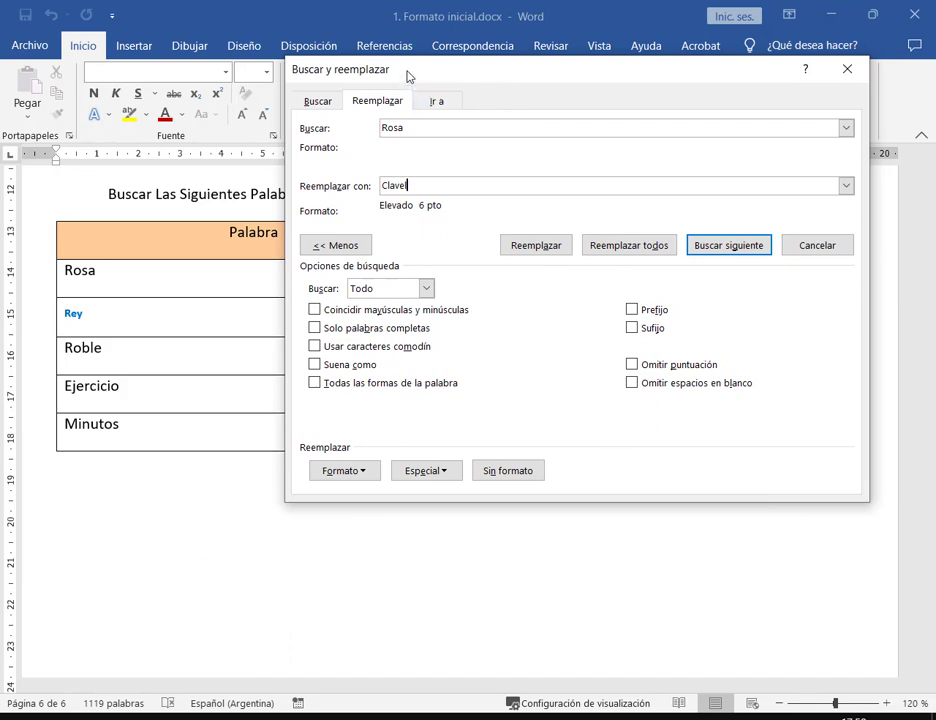
pyautogui.doubleClick(420, 187)
pyautogui.click(508, 470)
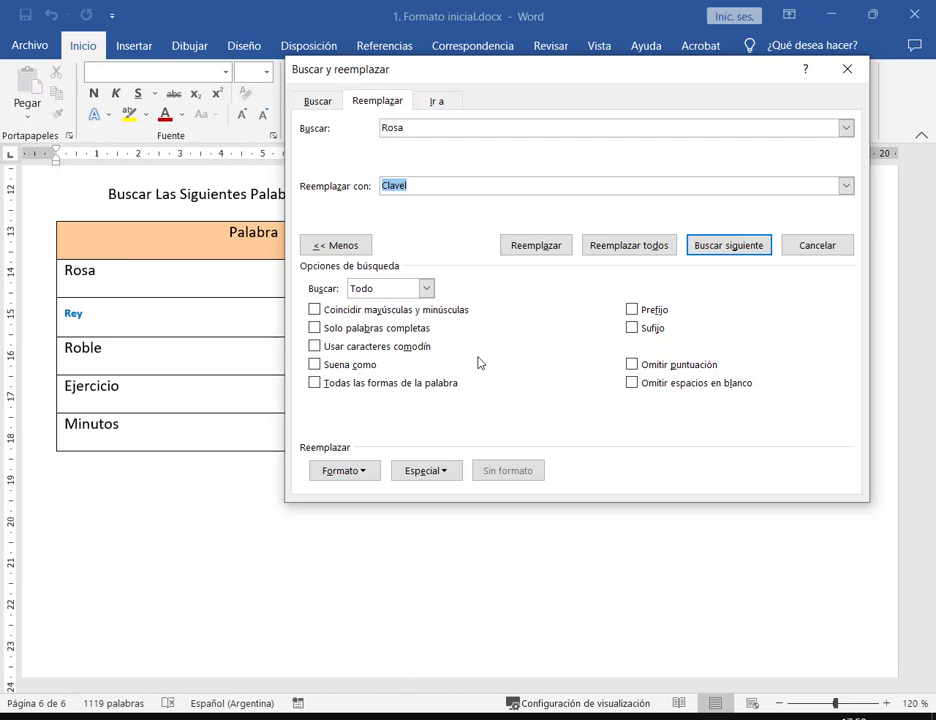
pyautogui.click(435, 130)
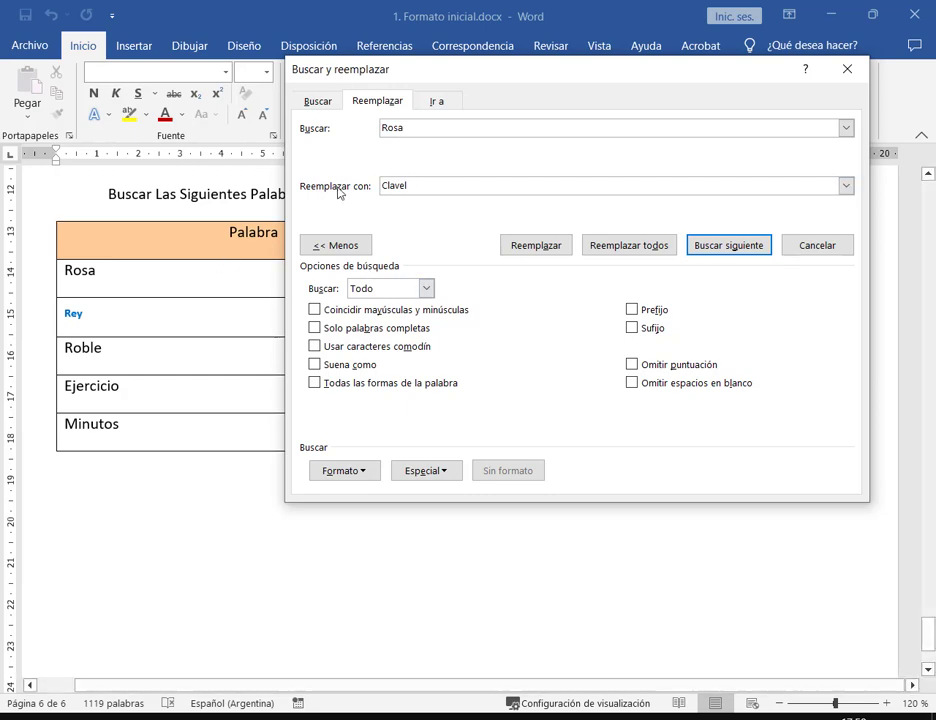
pyautogui.moveTo(412, 78); pyautogui.dragTo(420, 108)
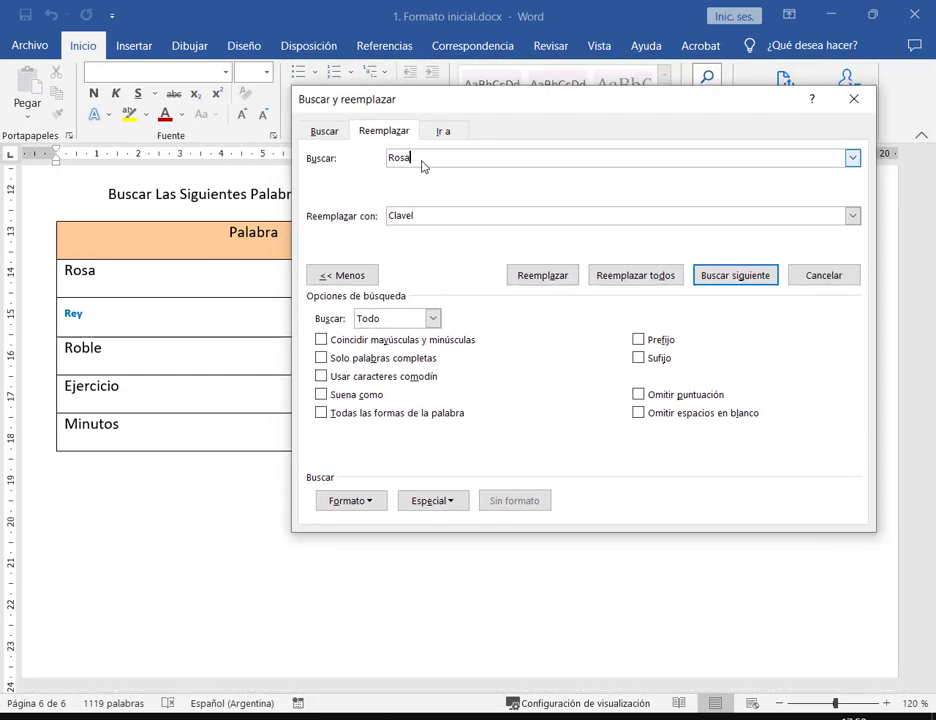
# Show the additional search options and restrict the "Rosa" search to whole words only
pyautogui.click(364, 280)
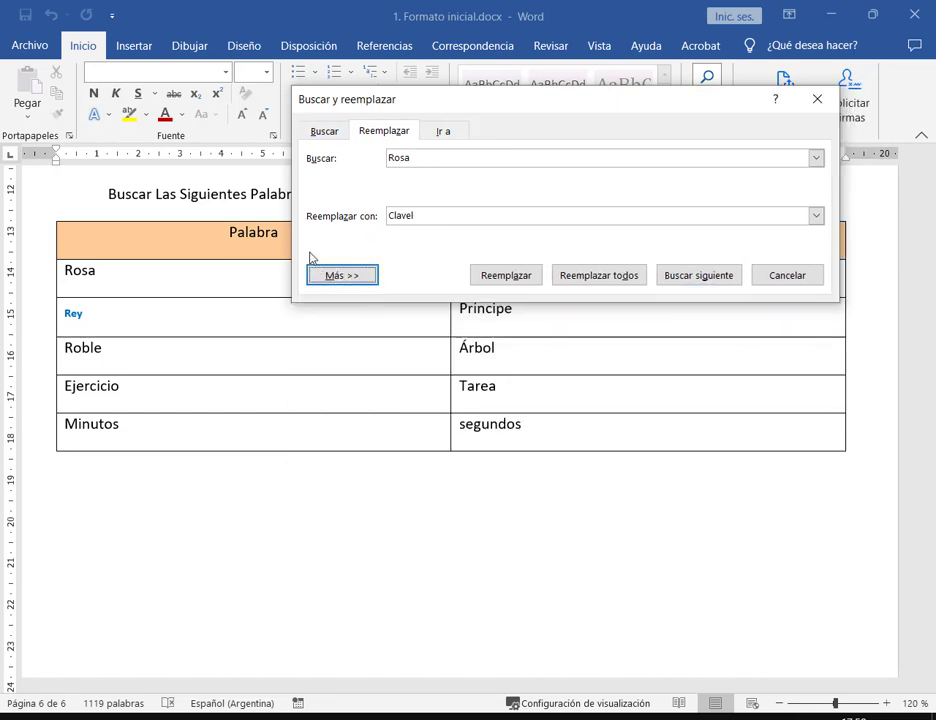
pyautogui.moveTo(303, 251); pyautogui.dragTo(400, 295)
pyautogui.moveTo(480, 246); pyautogui.dragTo(388, 270)
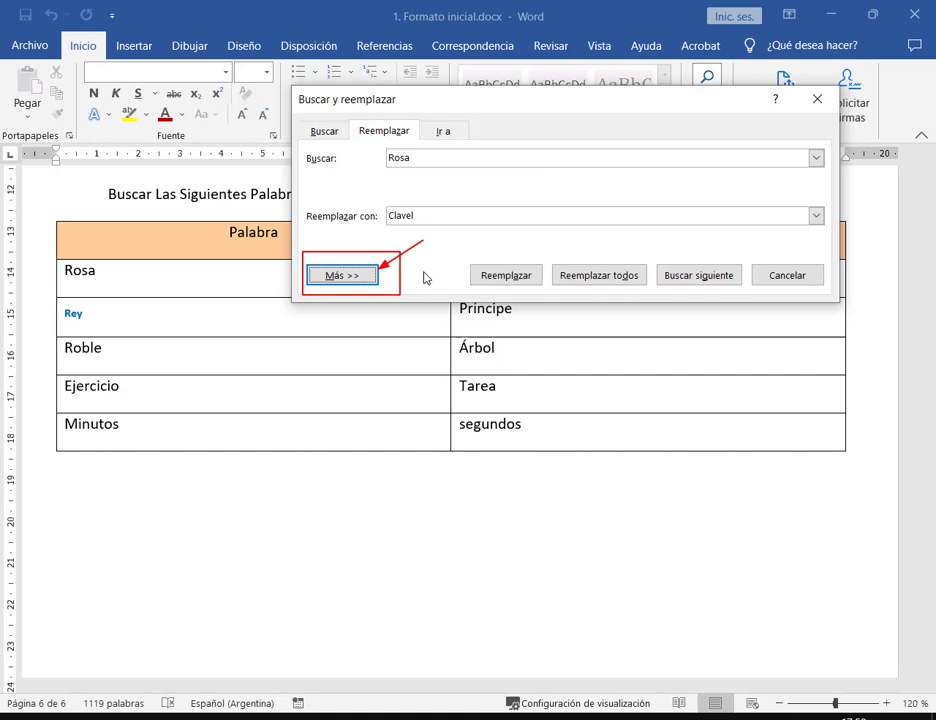
pyautogui.click(366, 279)
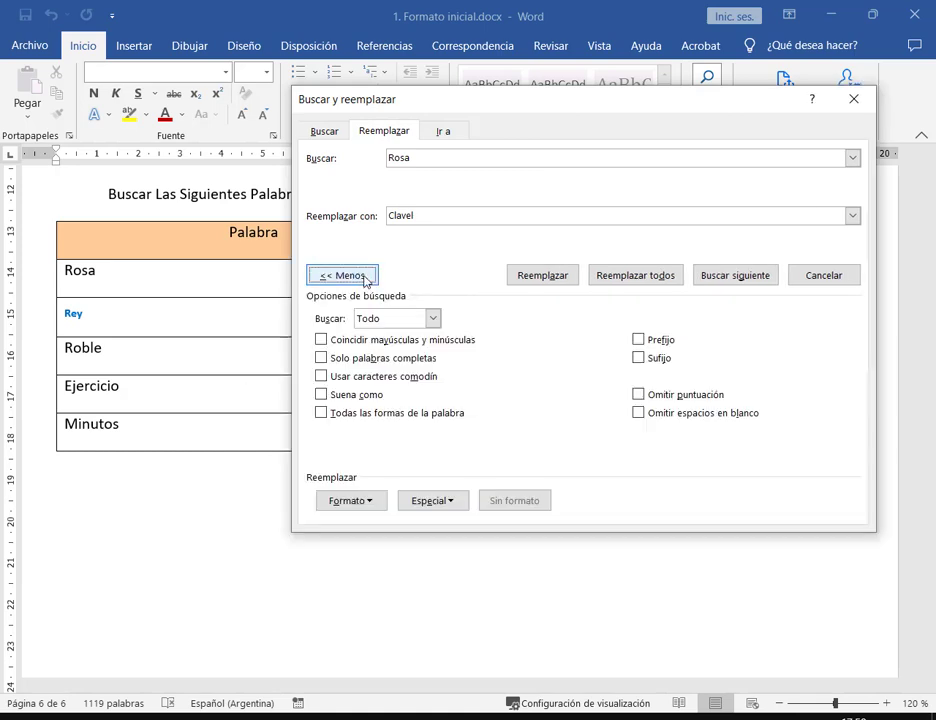
pyautogui.moveTo(309, 349)
pyautogui.mouseDown()
pyautogui.moveTo(484, 369)
pyautogui.moveTo(467, 368)
pyautogui.mouseUp()
pyautogui.moveTo(276, 388)
pyautogui.mouseDown()
pyautogui.moveTo(309, 378)
pyautogui.moveTo(319, 357)
pyautogui.moveTo(330, 361)
pyautogui.mouseUp()
pyautogui.click(321, 360)
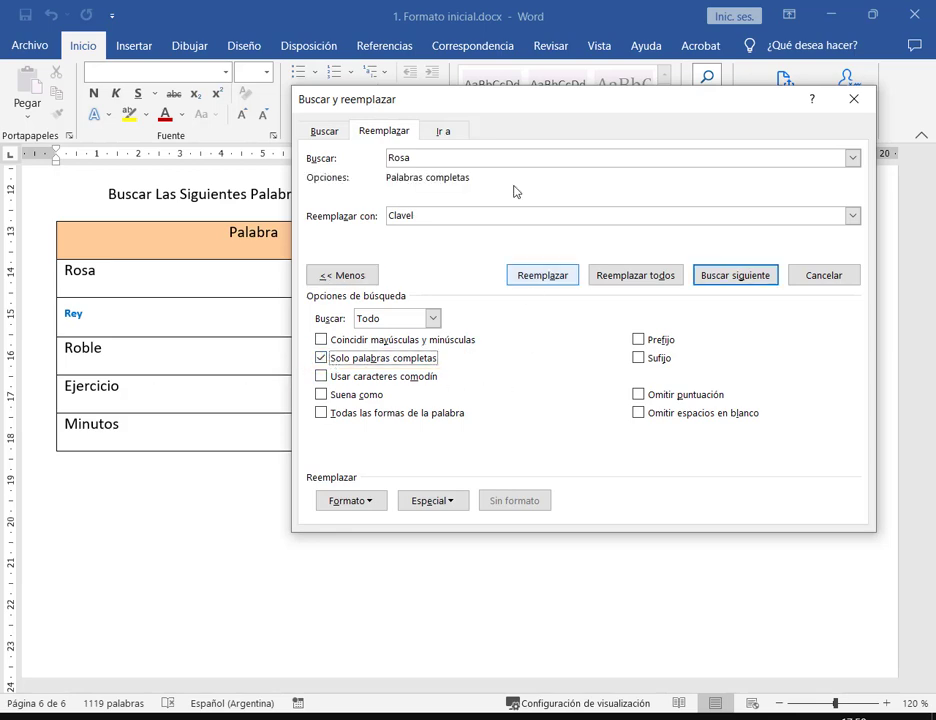
pyautogui.click(449, 157)
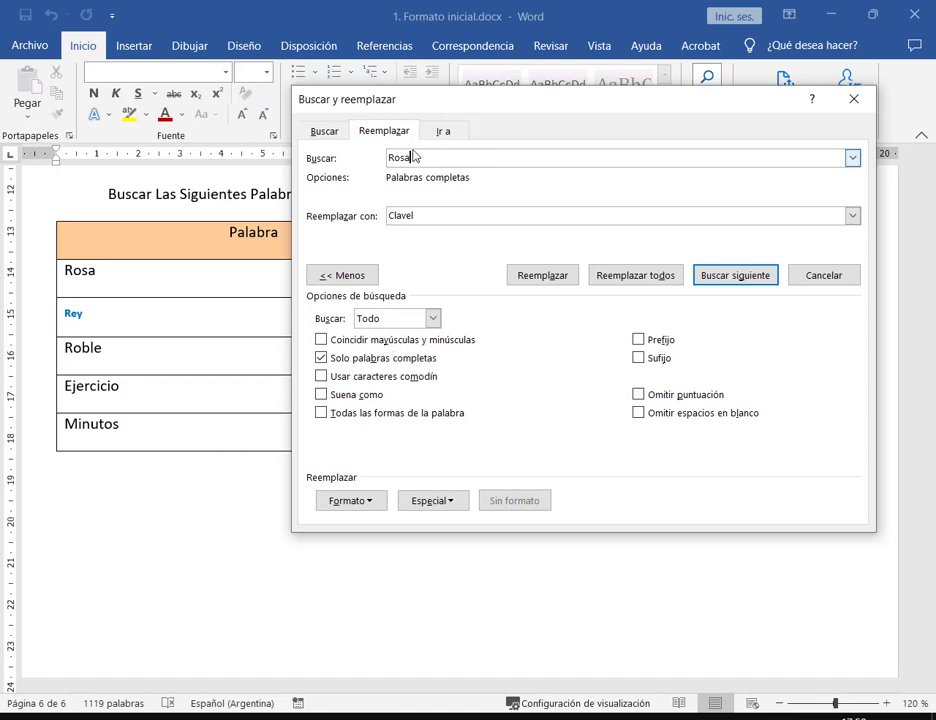
pyautogui.moveTo(412, 157); pyautogui.dragTo(387, 160)
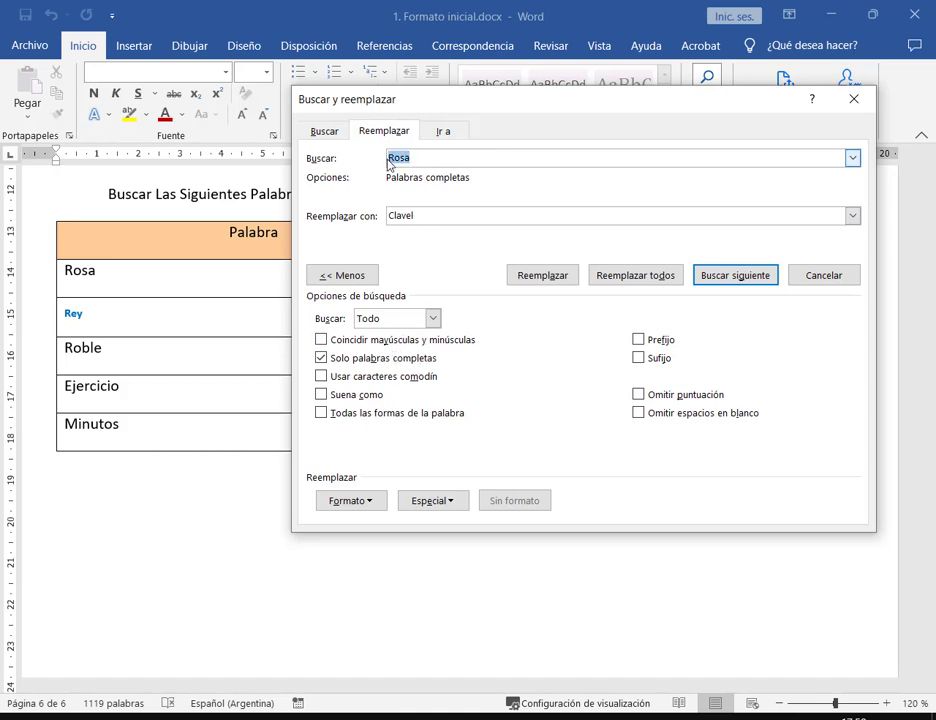
pyautogui.moveTo(430, 217); pyautogui.dragTo(371, 223)
pyautogui.click(452, 157)
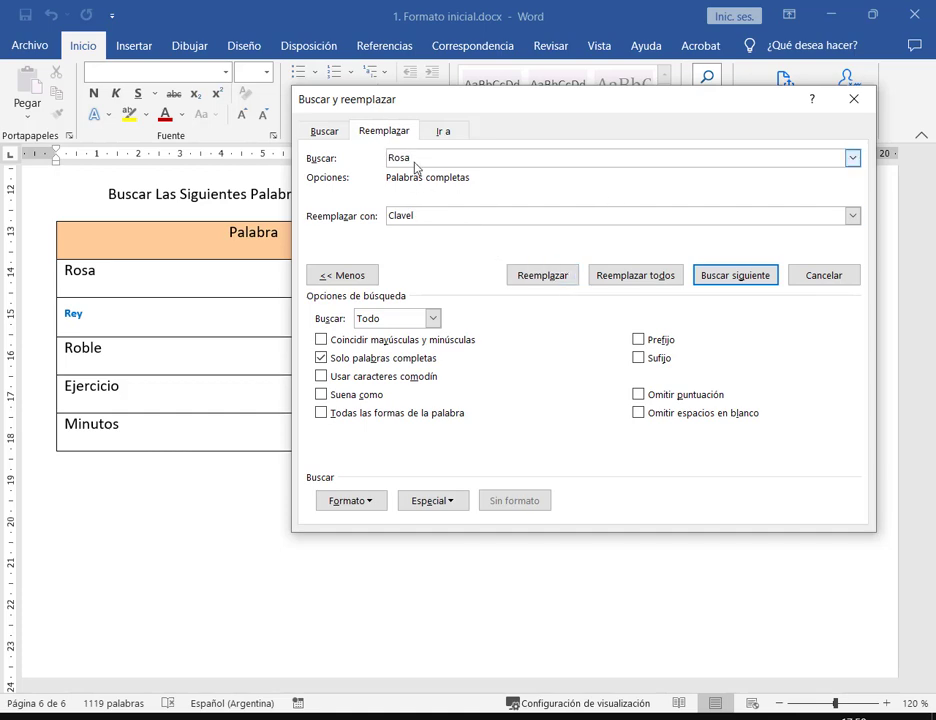
pyautogui.moveTo(424, 159); pyautogui.dragTo(350, 168)
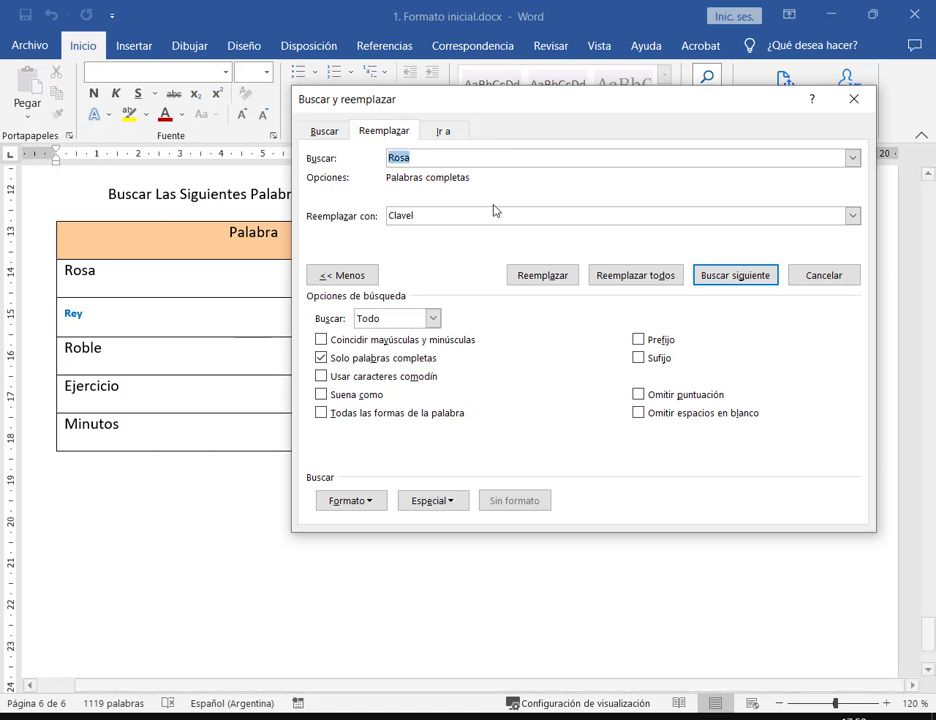
# Replace every whole-word occurrence of "Rosa" with "Clavel" throughout the document
pyautogui.moveTo(416, 225); pyautogui.dragTo(378, 223)
pyautogui.click(422, 225)
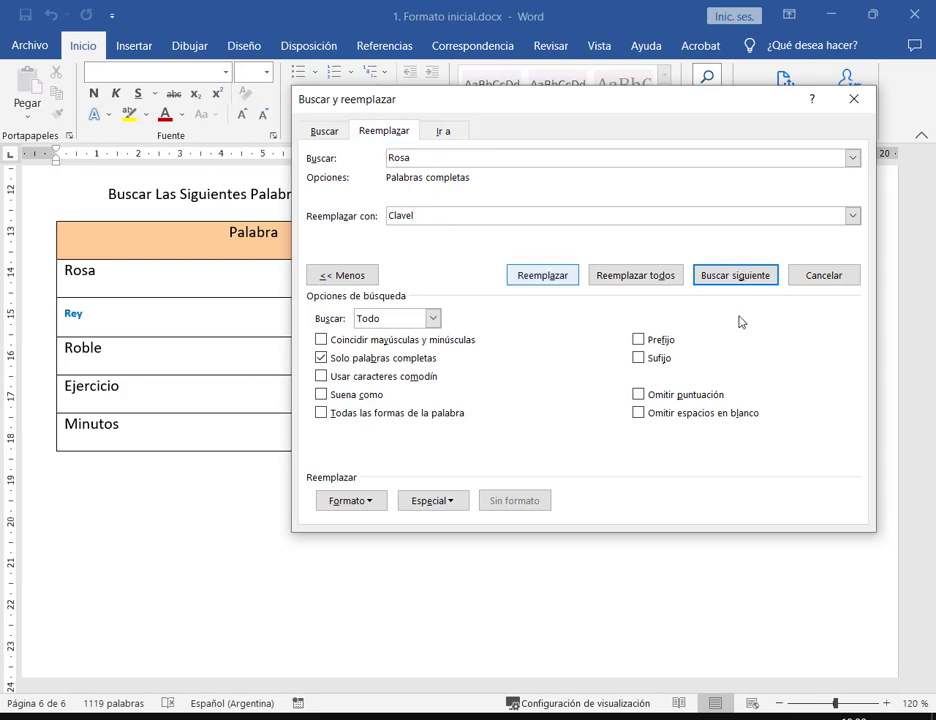
pyautogui.moveTo(438, 108); pyautogui.dragTo(426, 344)
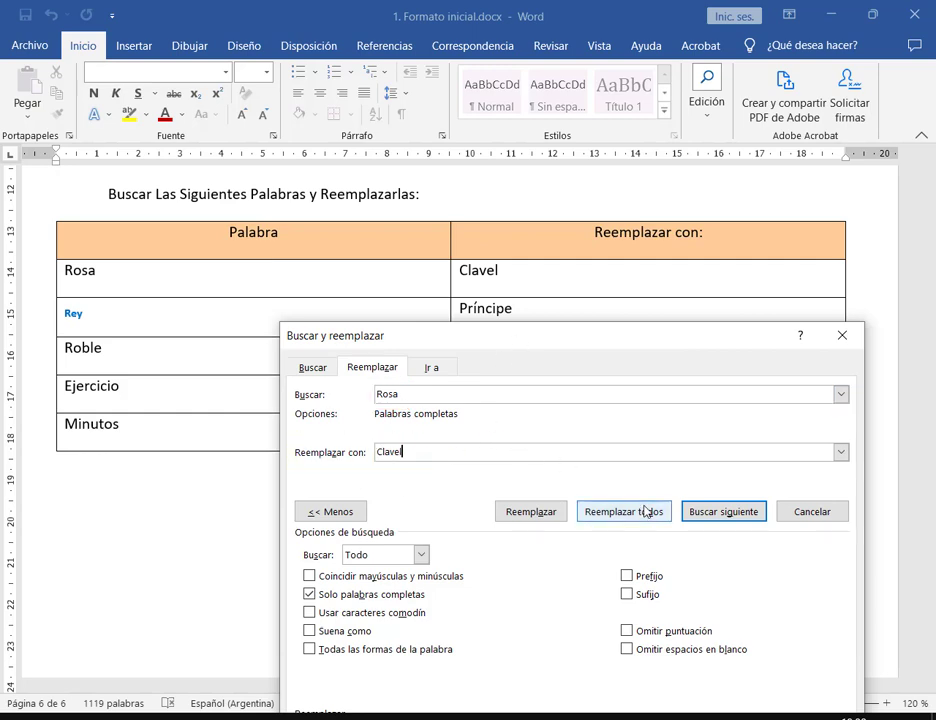
pyautogui.moveTo(648, 344); pyautogui.dragTo(640, 135)
pyautogui.click(620, 308)
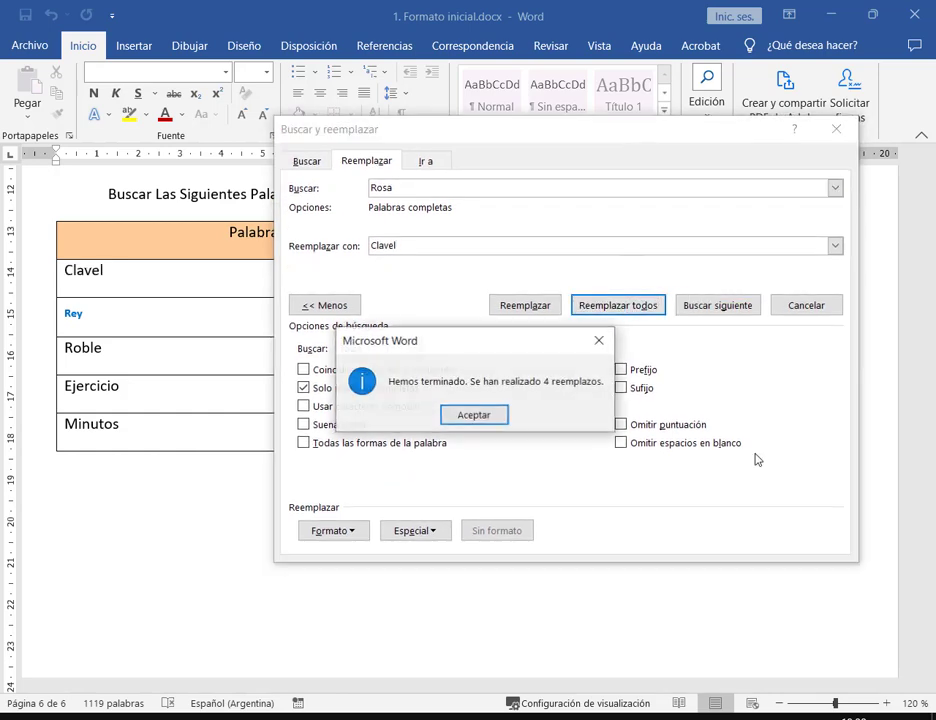
pyautogui.click(476, 414)
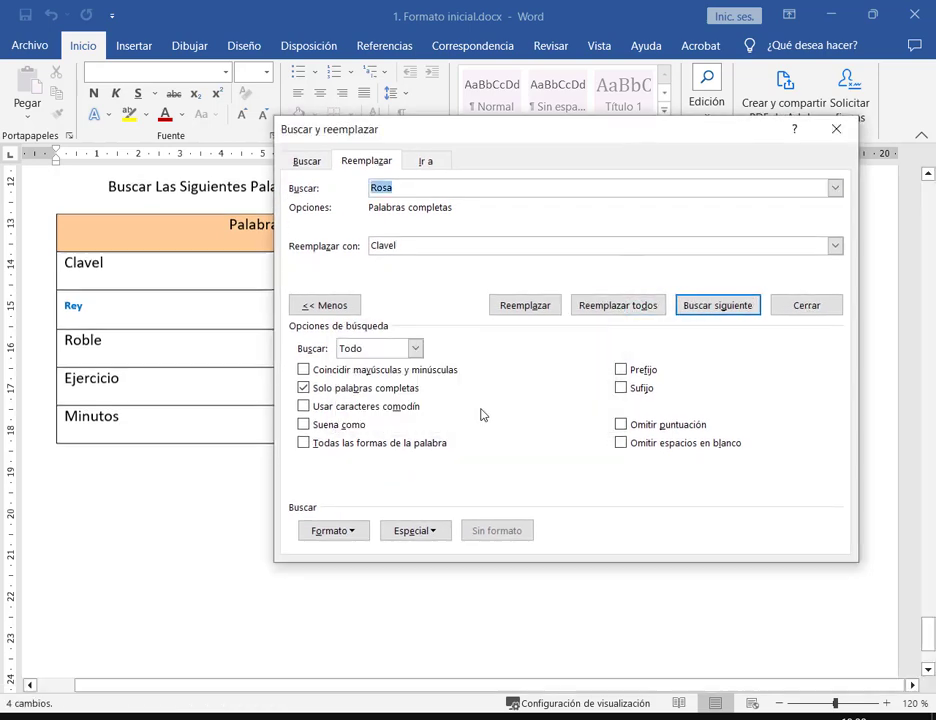
# Replace every whole-word occurrence of "Rey" with "Príncipe" throughout the document and close the replace dialog
pyautogui.moveTo(466, 148); pyautogui.dragTo(435, 372)
pyautogui.write('Rey')
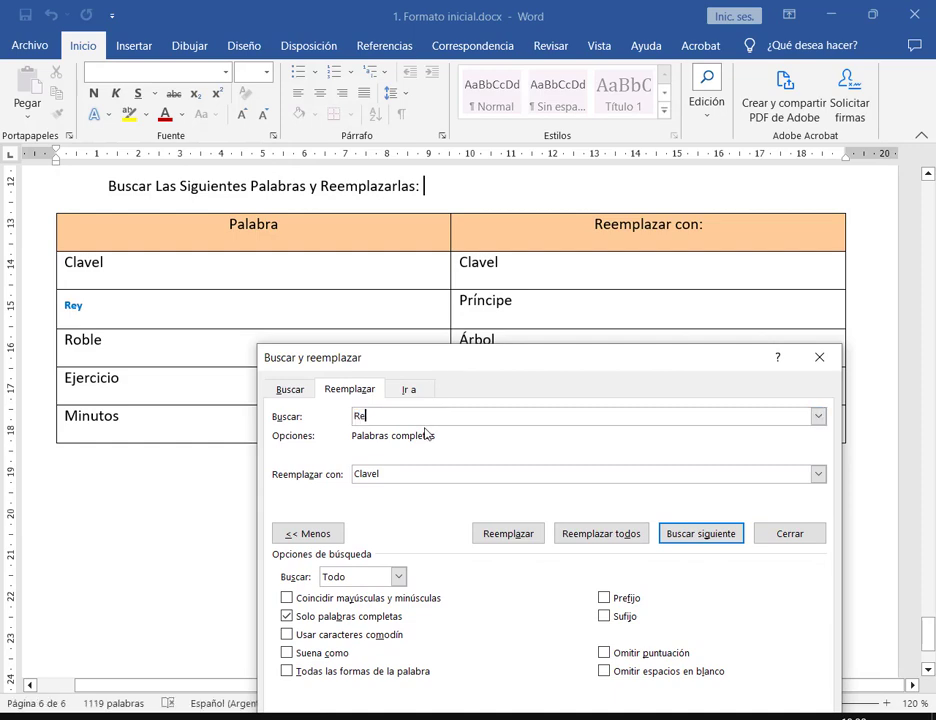
pyautogui.press('Tab')
pyautogui.write('Pr')
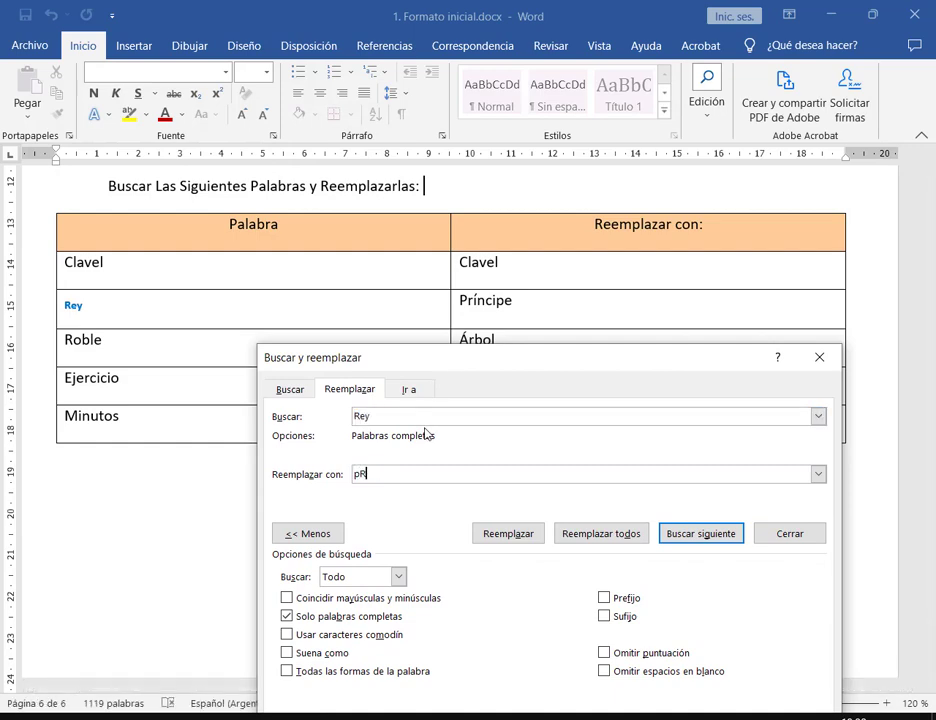
pyautogui.press('BackSpace')
pyautogui.write('ríncipe')
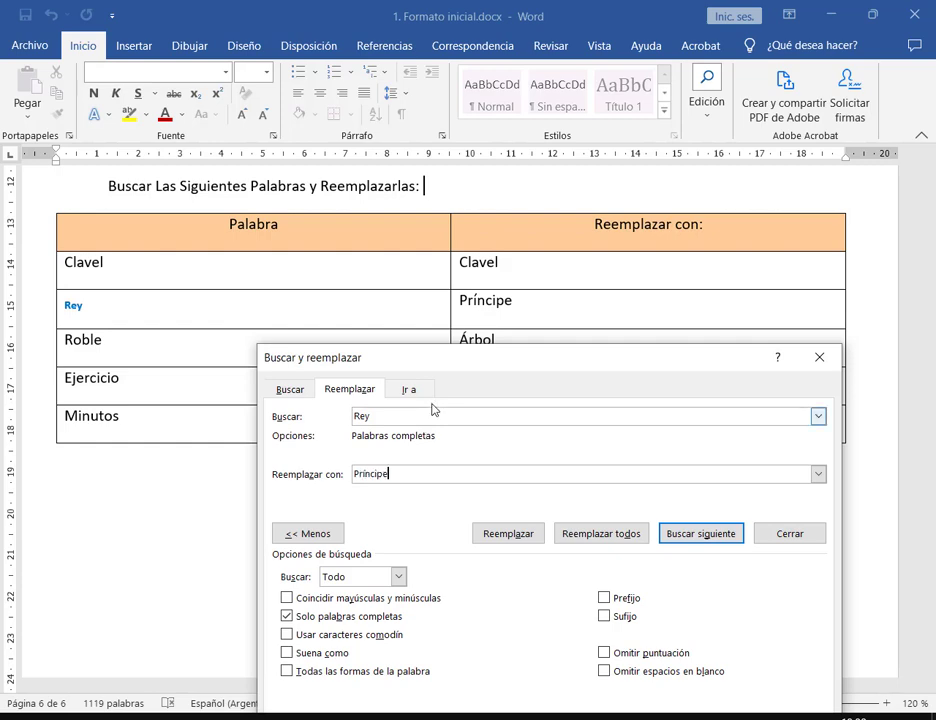
pyautogui.moveTo(460, 358); pyautogui.dragTo(497, 100)
pyautogui.click(625, 280)
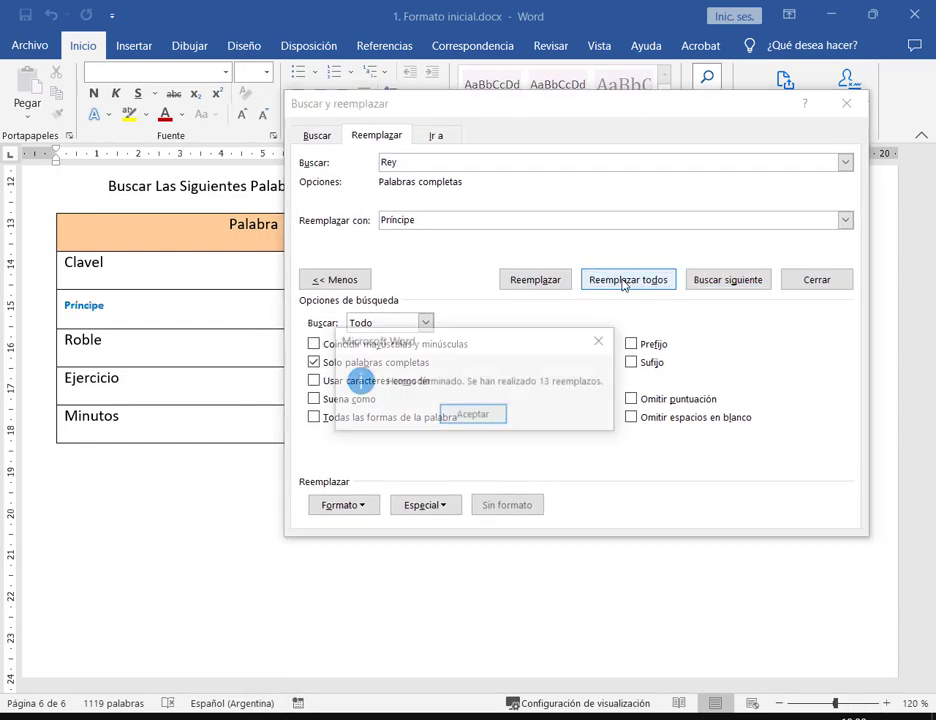
pyautogui.click(490, 414)
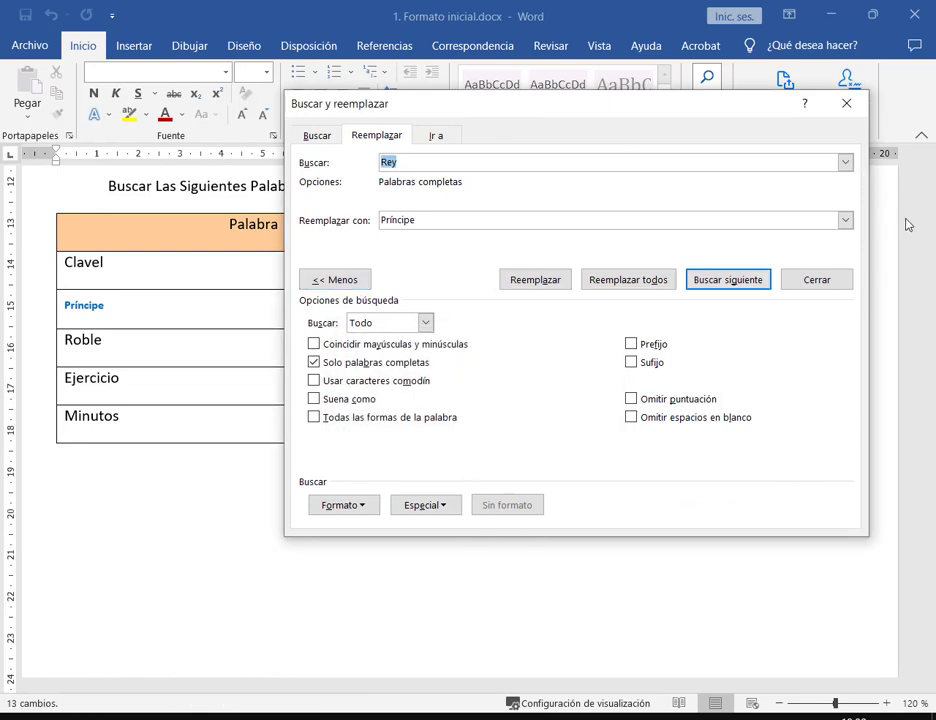
pyautogui.click(819, 286)
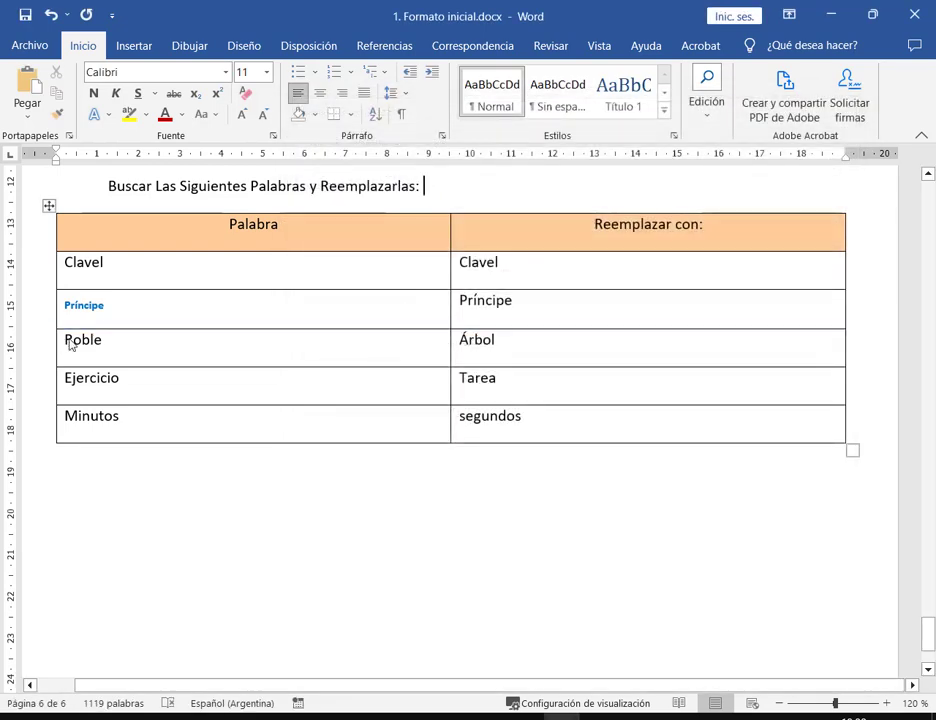
# Check the remaining rows of the word table and review the replaced words in Texto I at 100% zoom
pyautogui.moveTo(70, 345); pyautogui.dragTo(528, 442)
pyautogui.click(515, 525)
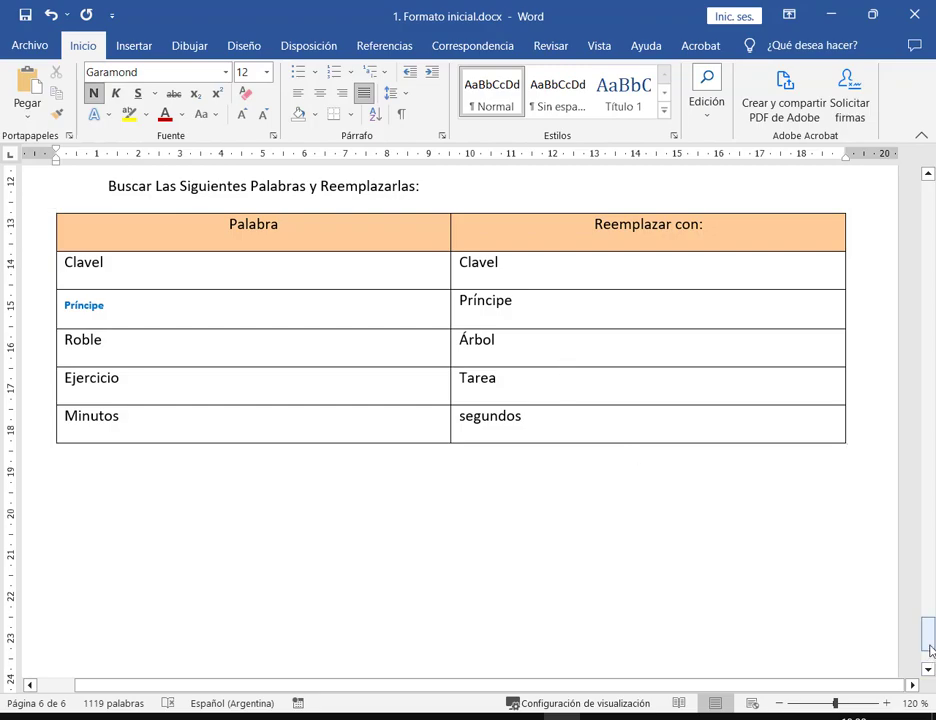
pyautogui.moveTo(929, 650); pyautogui.dragTo(929, 250)
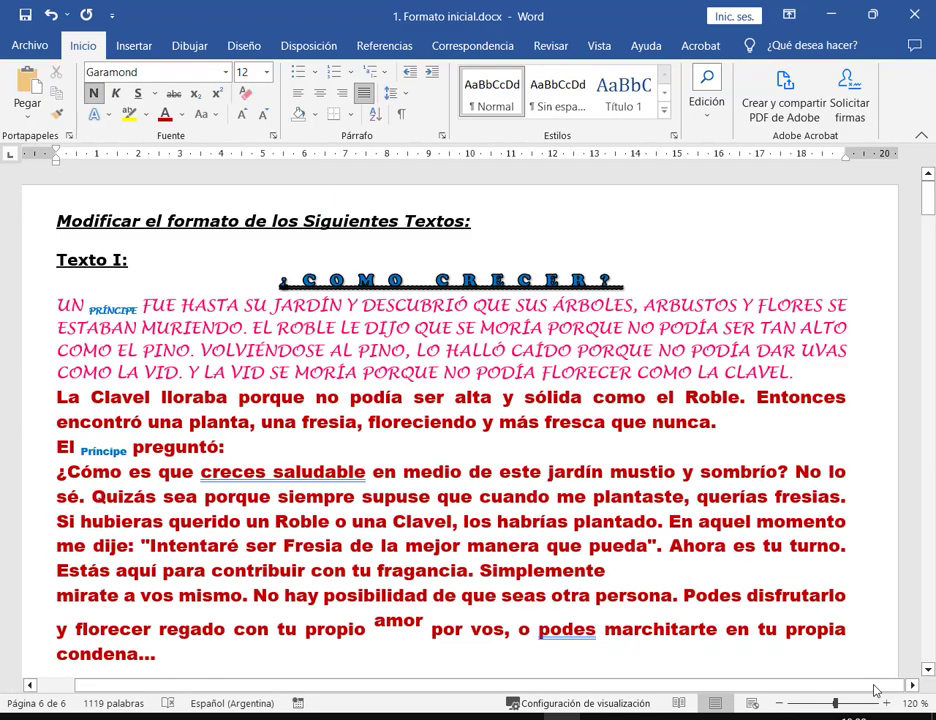
pyautogui.click(820, 706)
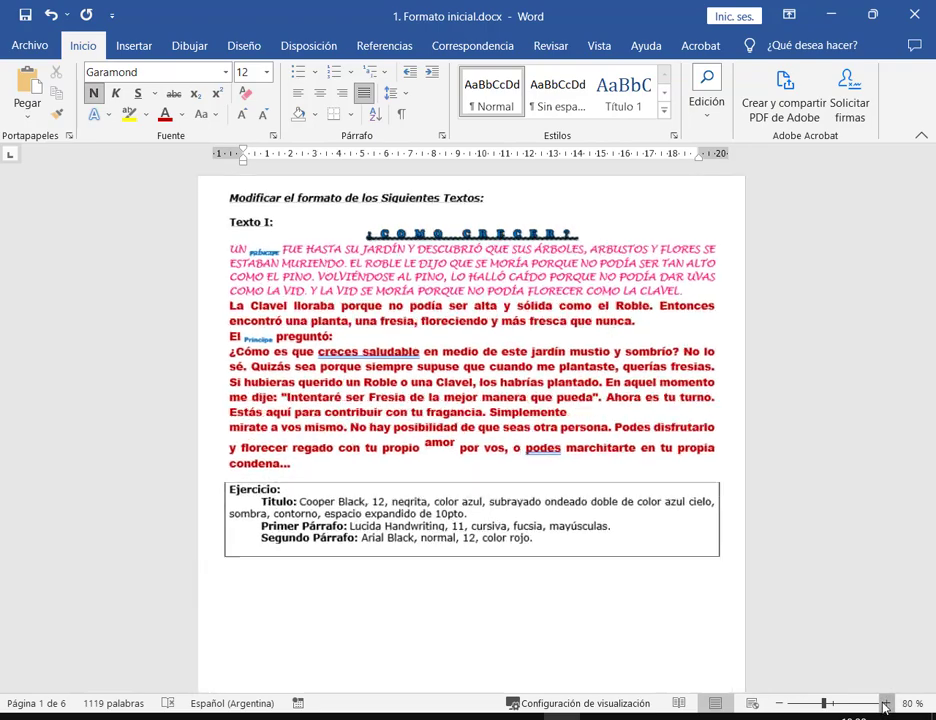
pyautogui.click(884, 706)
pyautogui.click(884, 706)
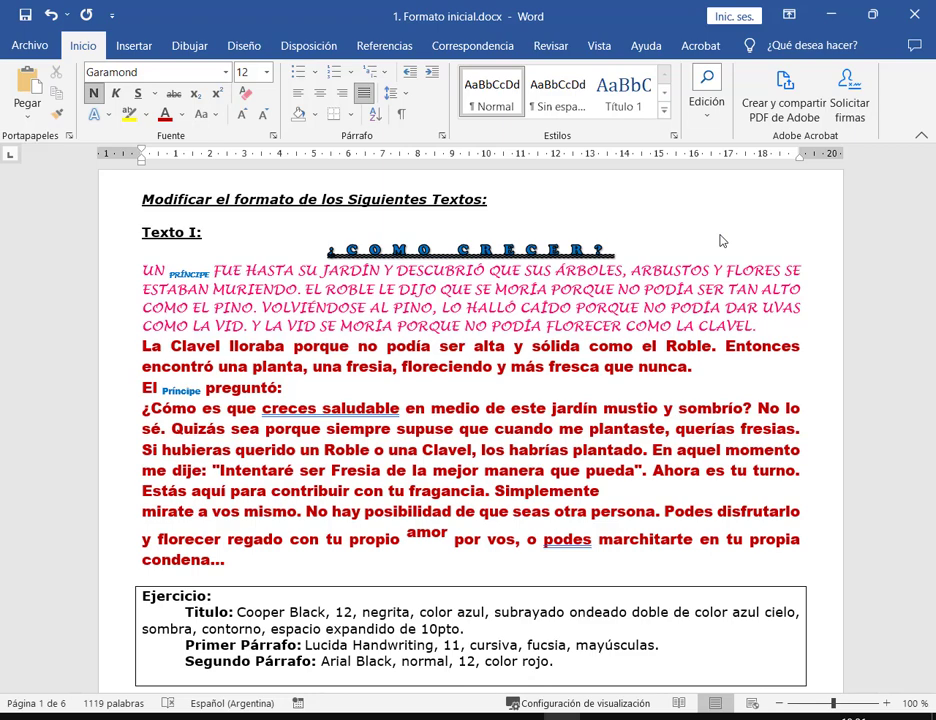
# Close 1. Formato inicial.docx with its changes saved and go to the Windows desktop
pyautogui.hotkey('alt', 'F4')
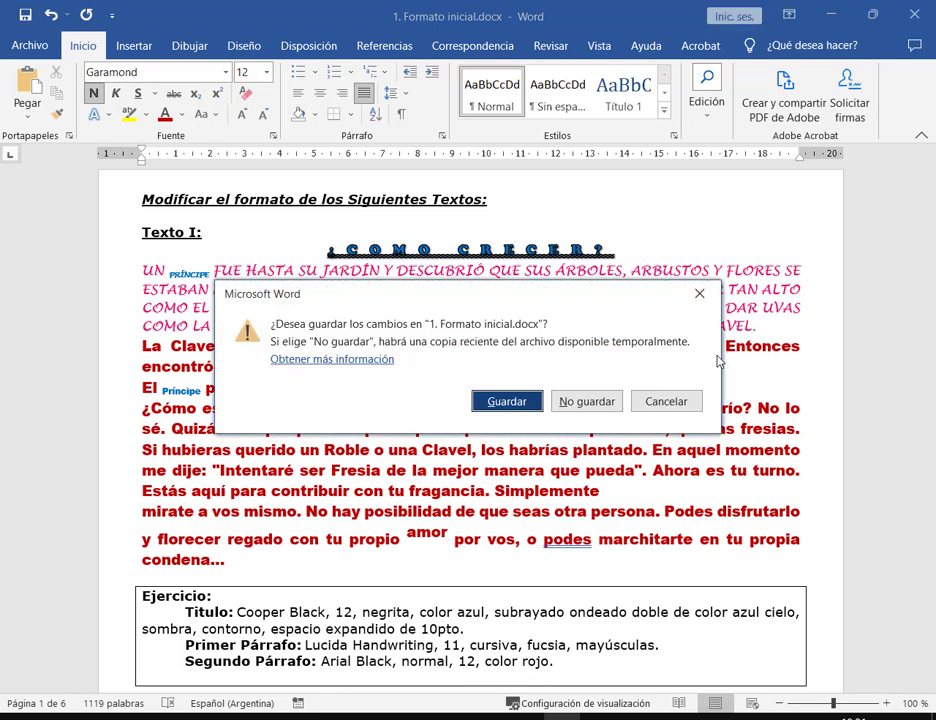
pyautogui.click(535, 401)
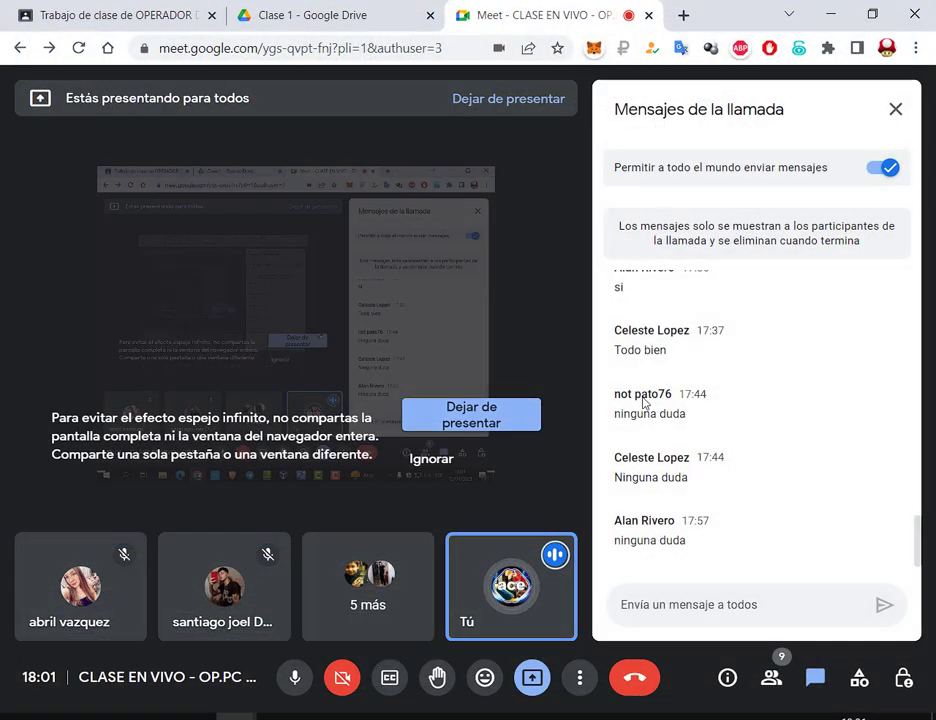
pyautogui.click(933, 717)
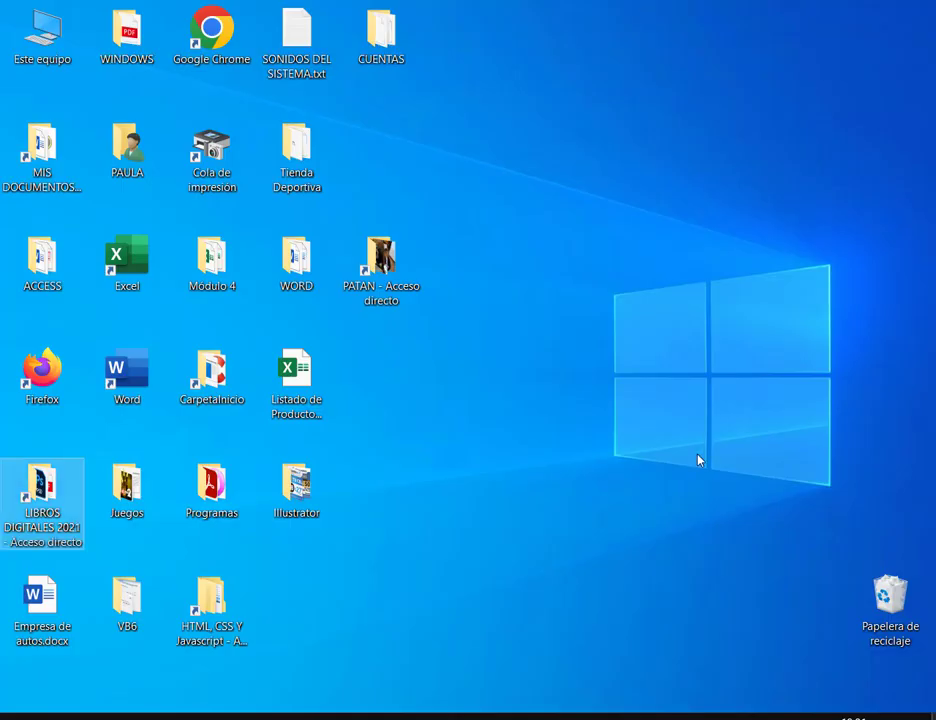
# Switch to File Explorer and locate 1. Formato inicial.docx in the Descargas folder
pyautogui.doubleClick(42, 30)
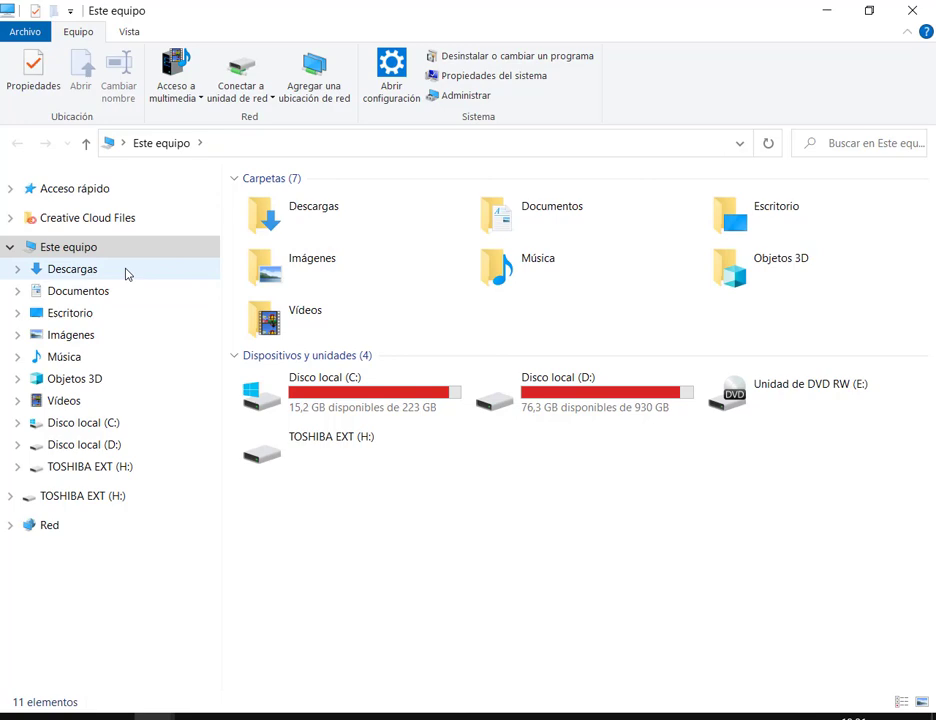
pyautogui.click(99, 269)
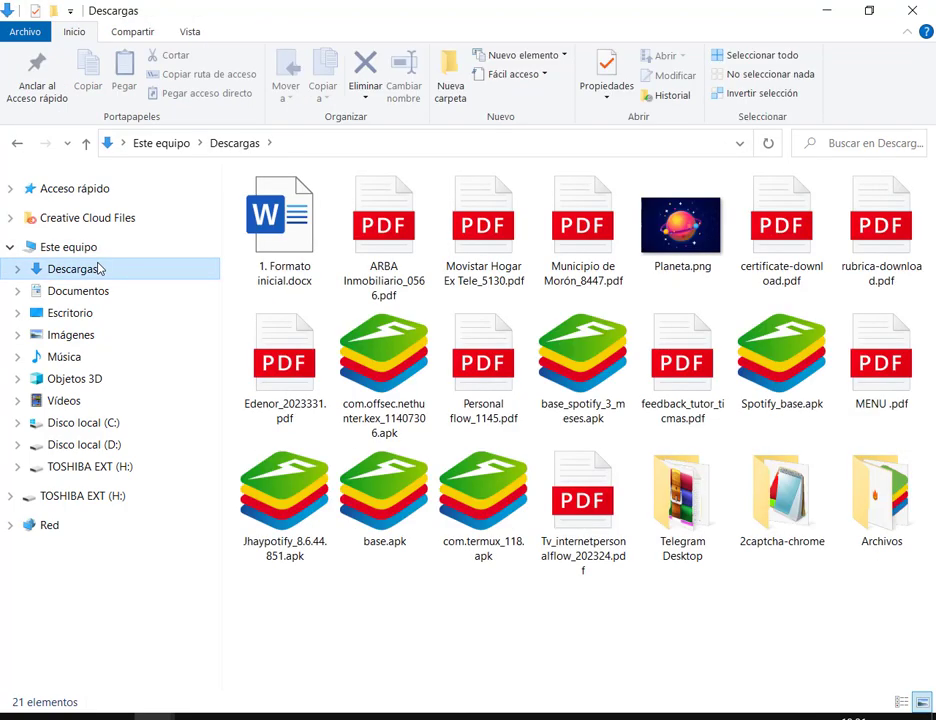
pyautogui.click(286, 238)
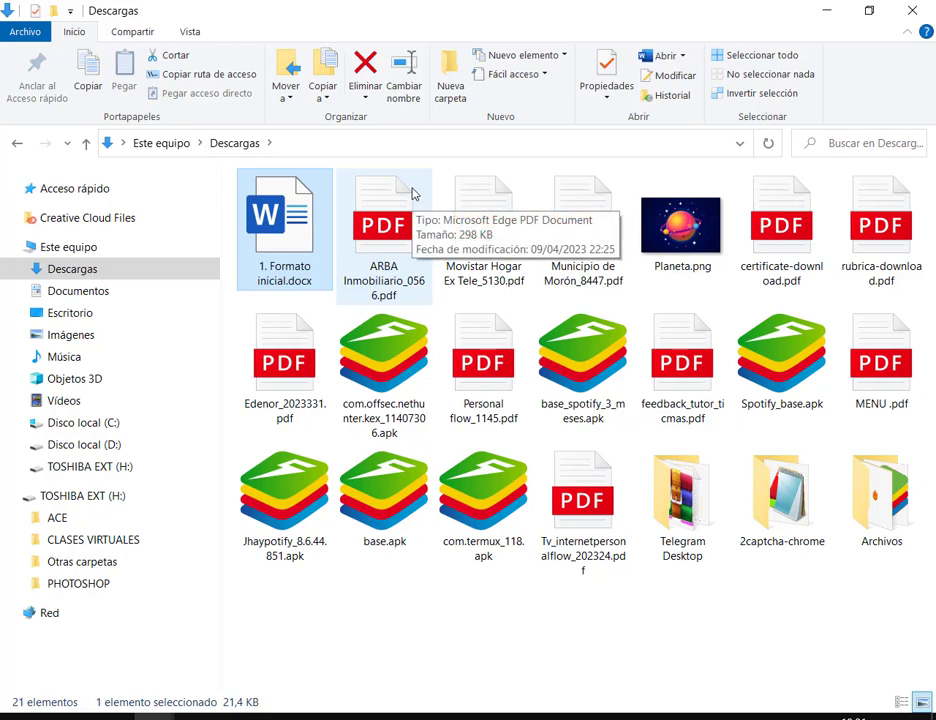
pyautogui.click(449, 636)
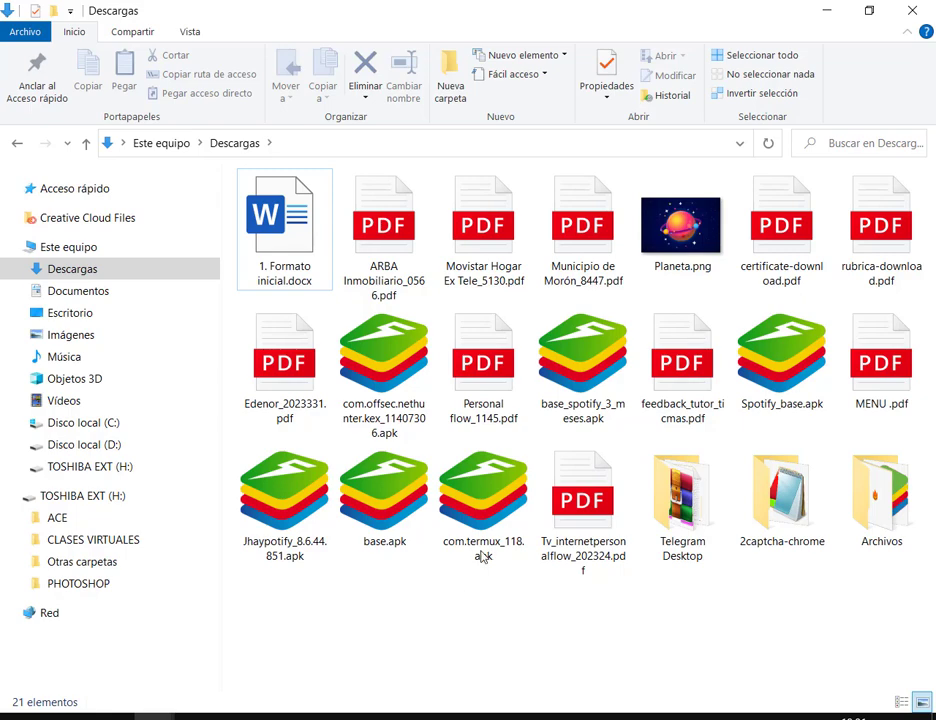
# Create a new folder named "00.Curso Operador de PC Avanzado" in Documentos
pyautogui.click(104, 291)
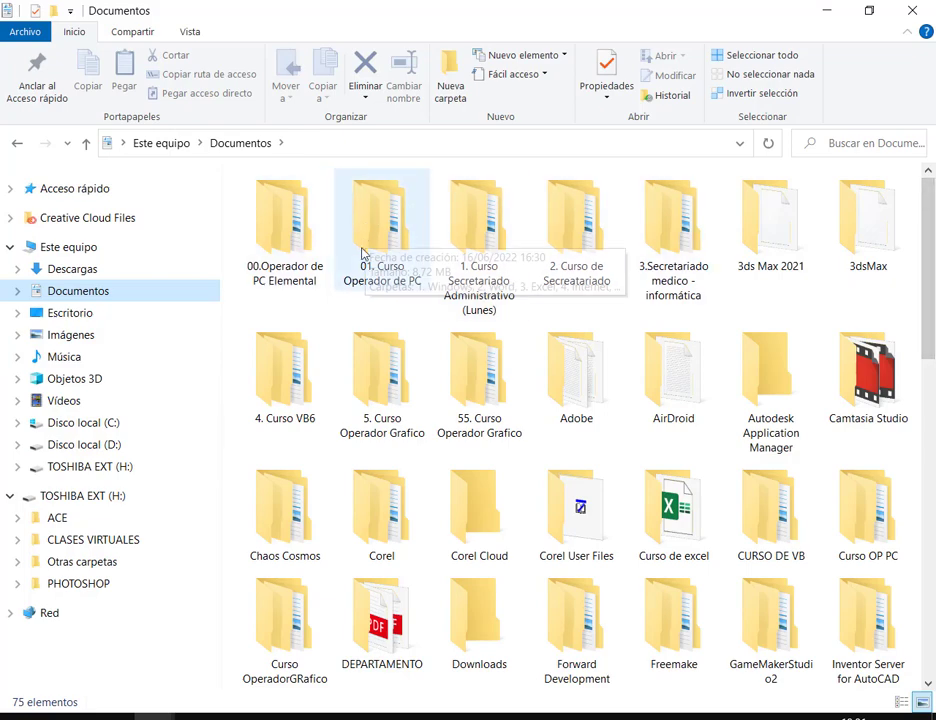
pyautogui.scroll(-10, 901, 372)
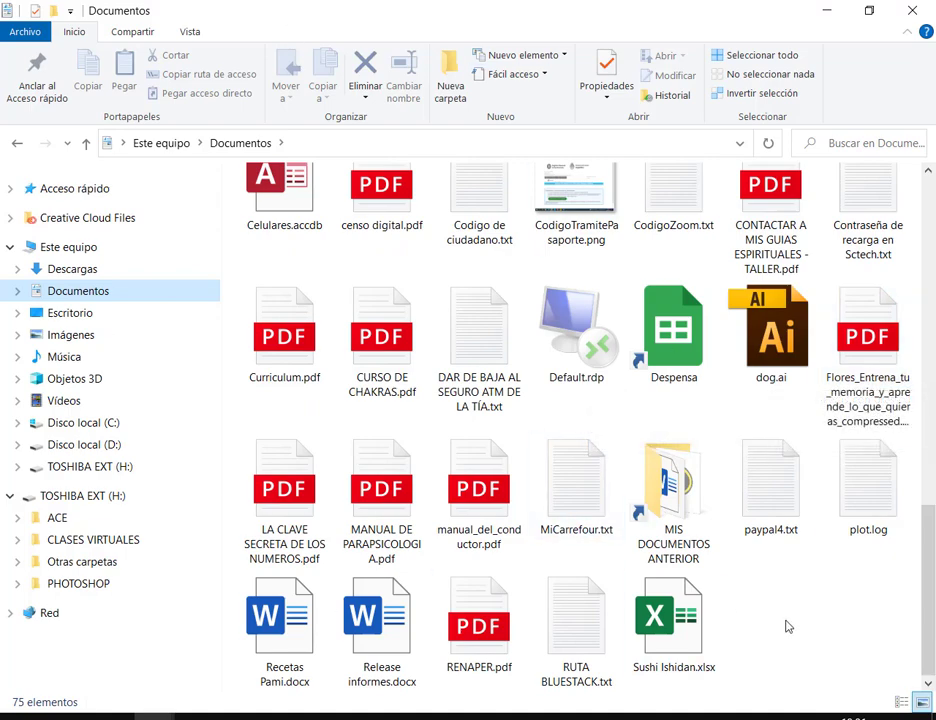
pyautogui.moveTo(727, 567); pyautogui.dragTo(900, 674)
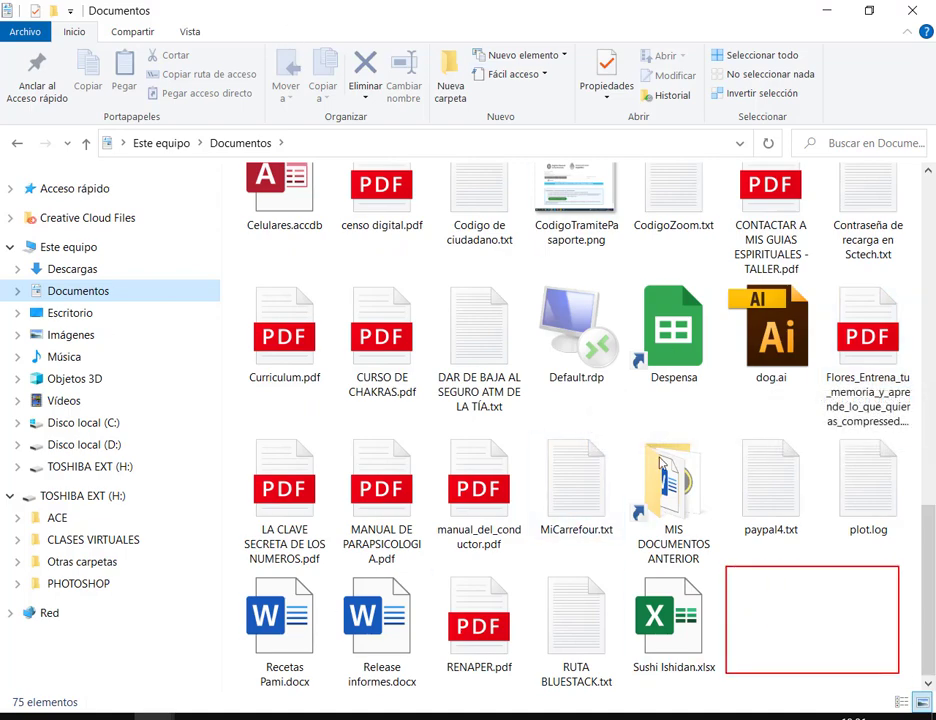
pyautogui.moveTo(900, 522)
pyautogui.mouseDown()
pyautogui.moveTo(852, 587)
pyautogui.moveTo(829, 651)
pyautogui.mouseUp()
pyautogui.rightClick(828, 628)
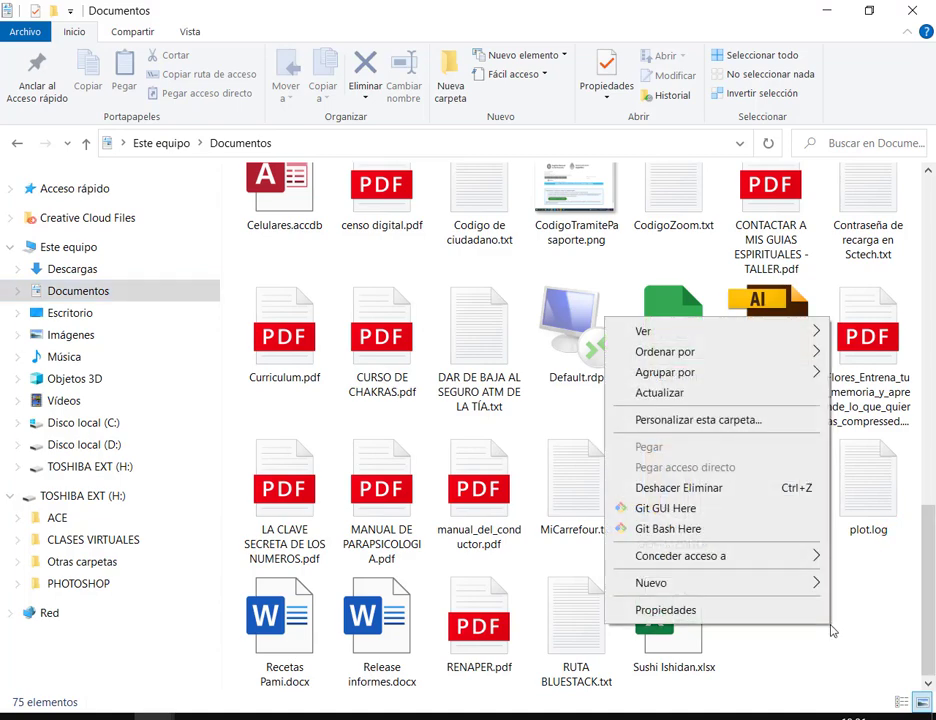
pyautogui.moveTo(763, 595)
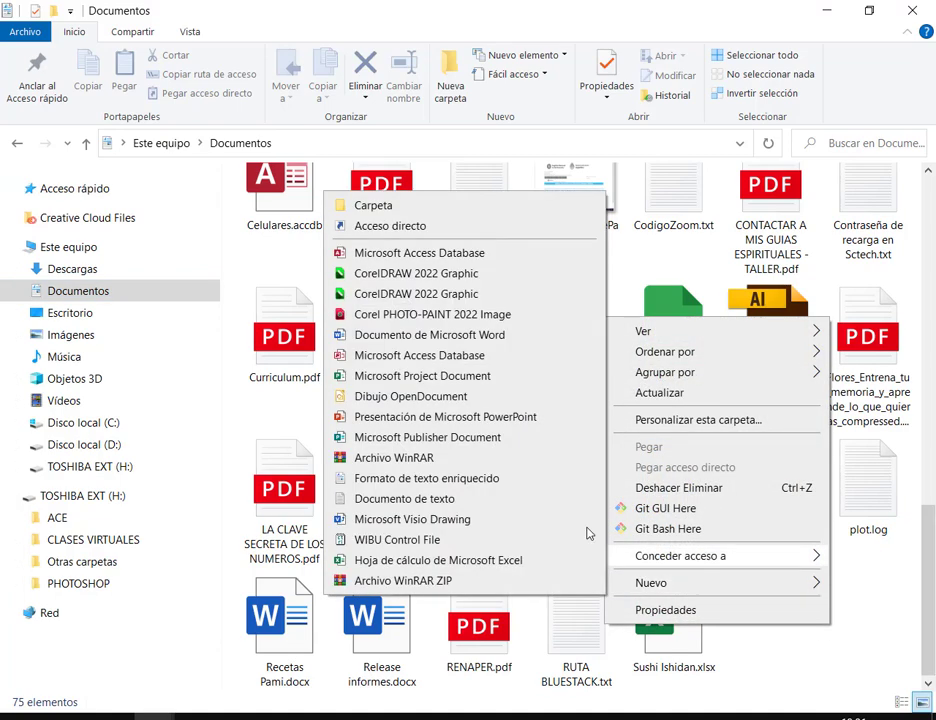
pyautogui.click(418, 205)
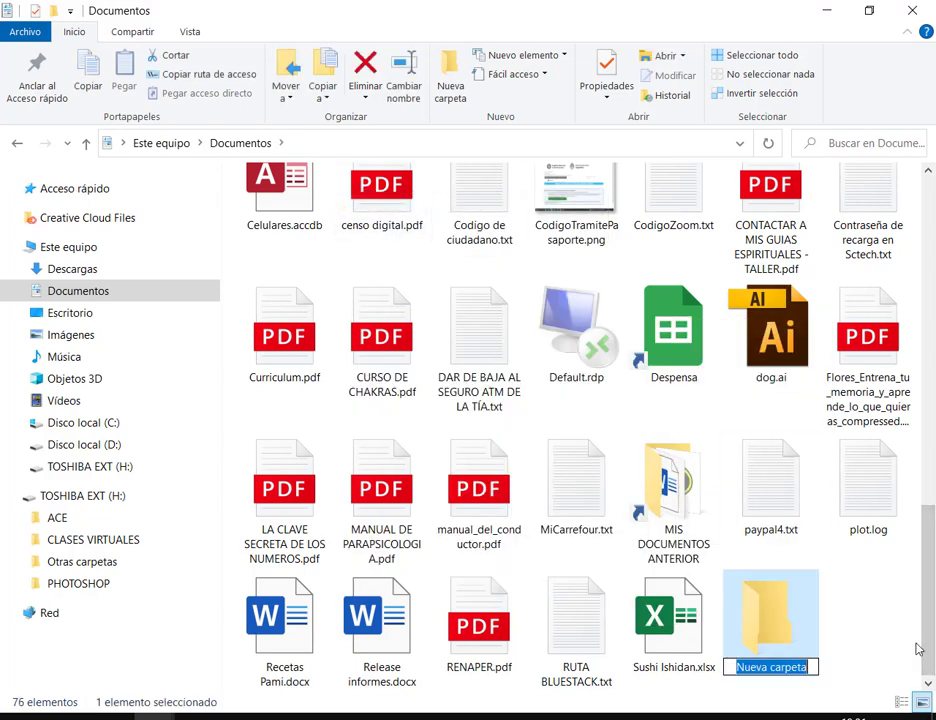
pyautogui.write('00.')
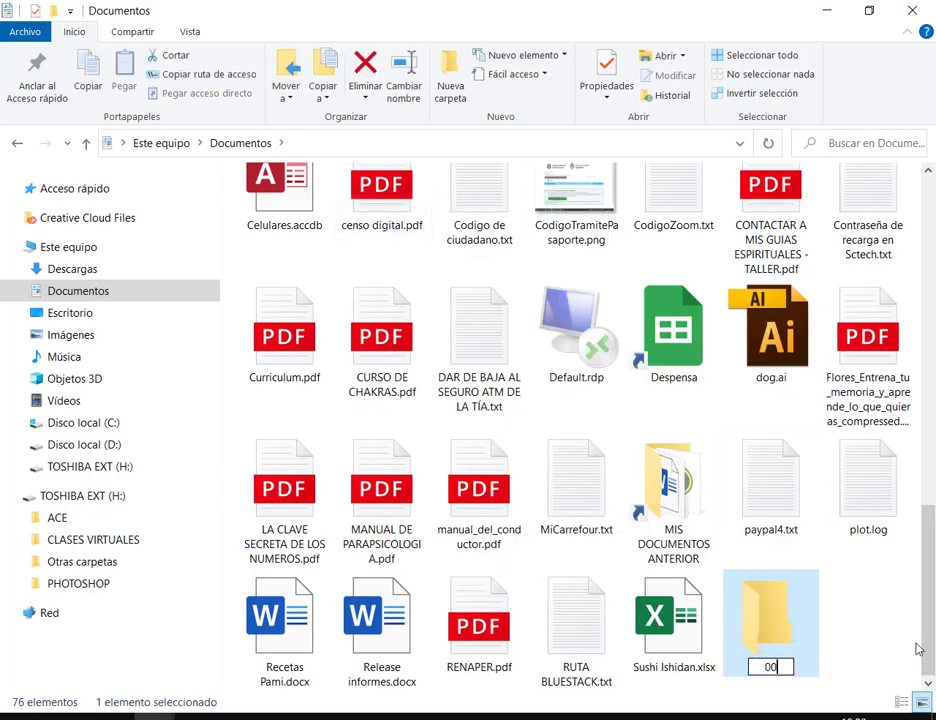
pyautogui.write('Curso Ope')
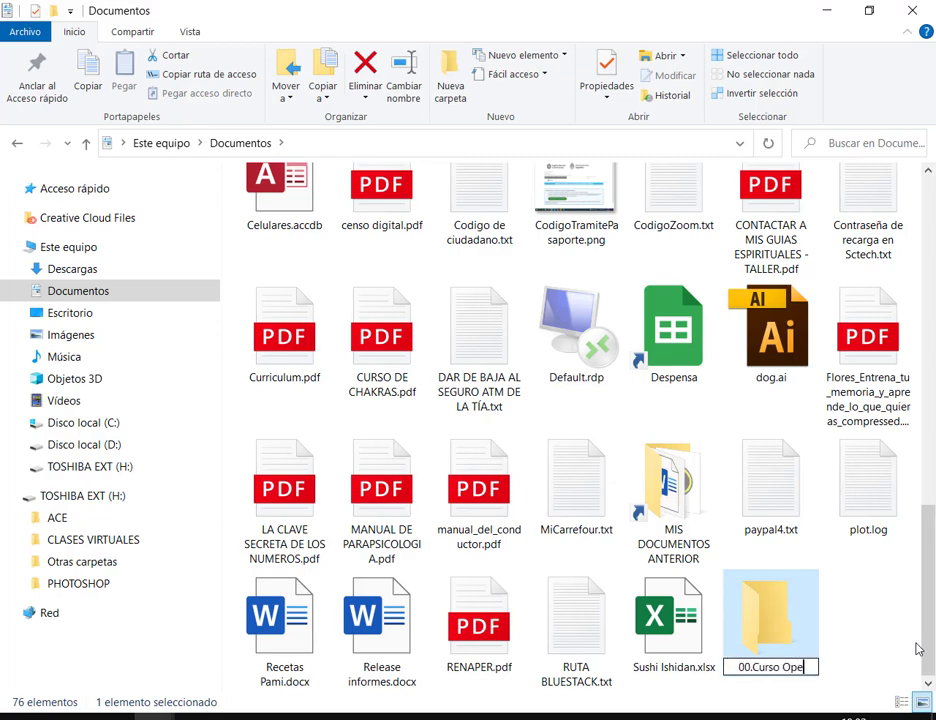
pyautogui.write('rador de PC')
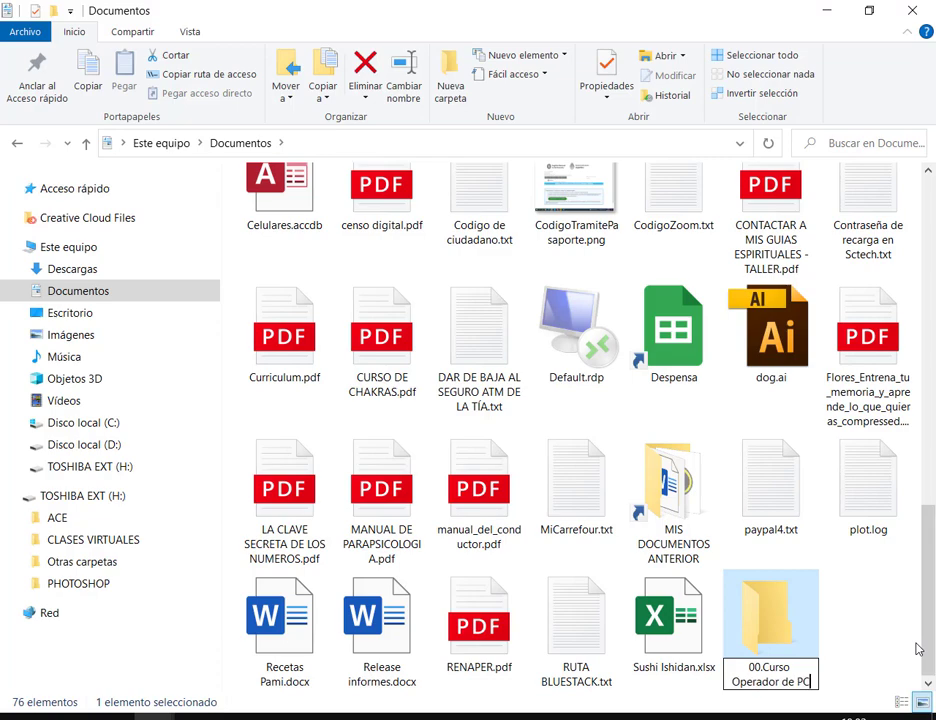
pyautogui.write(' Avanzado')
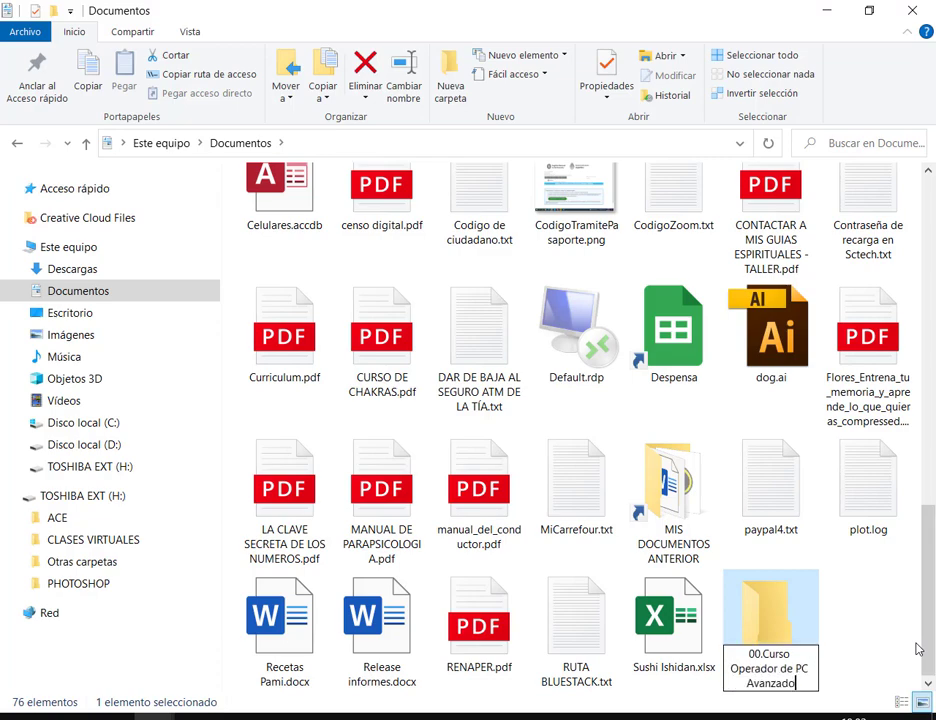
pyautogui.press('Return')
# Open the 00.Curso Operador de PC Avanzado folder and create a subfolder named "Word" in it
pyautogui.press('Return')
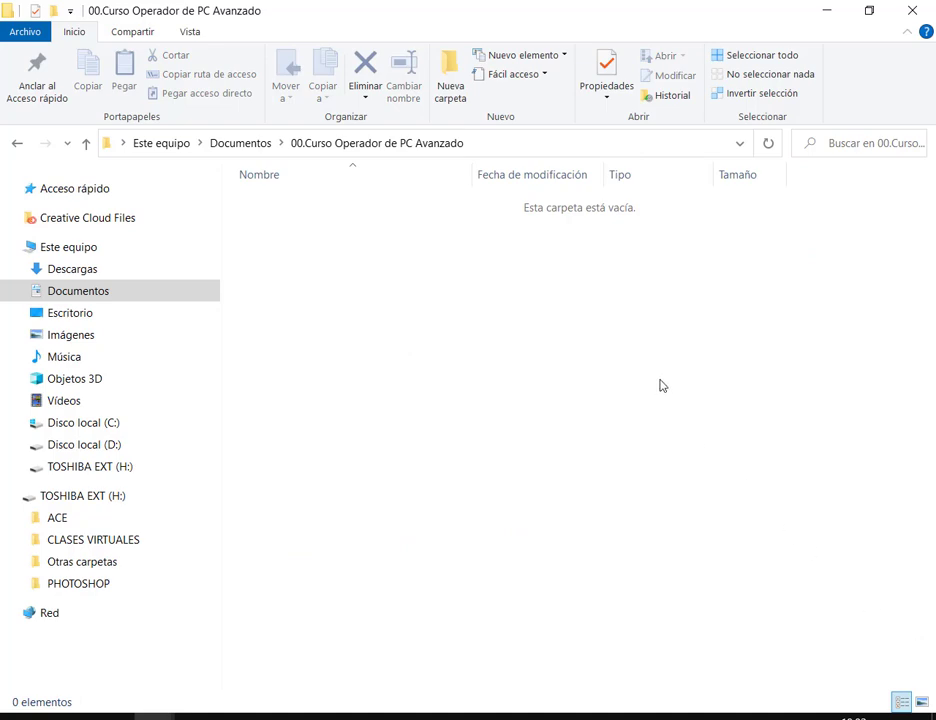
pyautogui.rightClick(509, 313)
pyautogui.moveTo(474, 579)
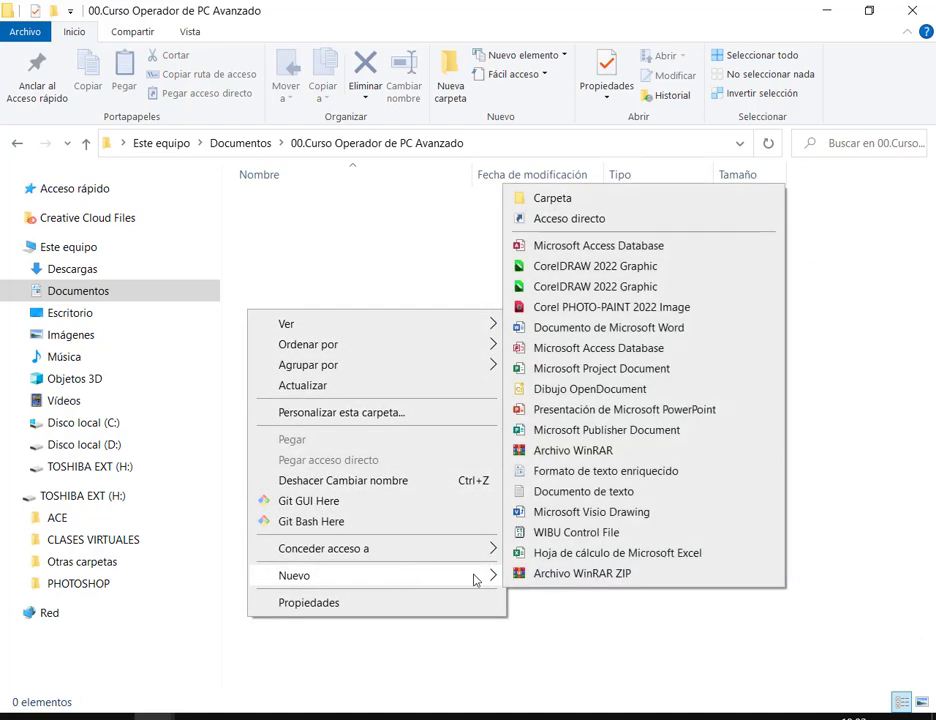
pyautogui.click(583, 205)
pyautogui.write('Word')
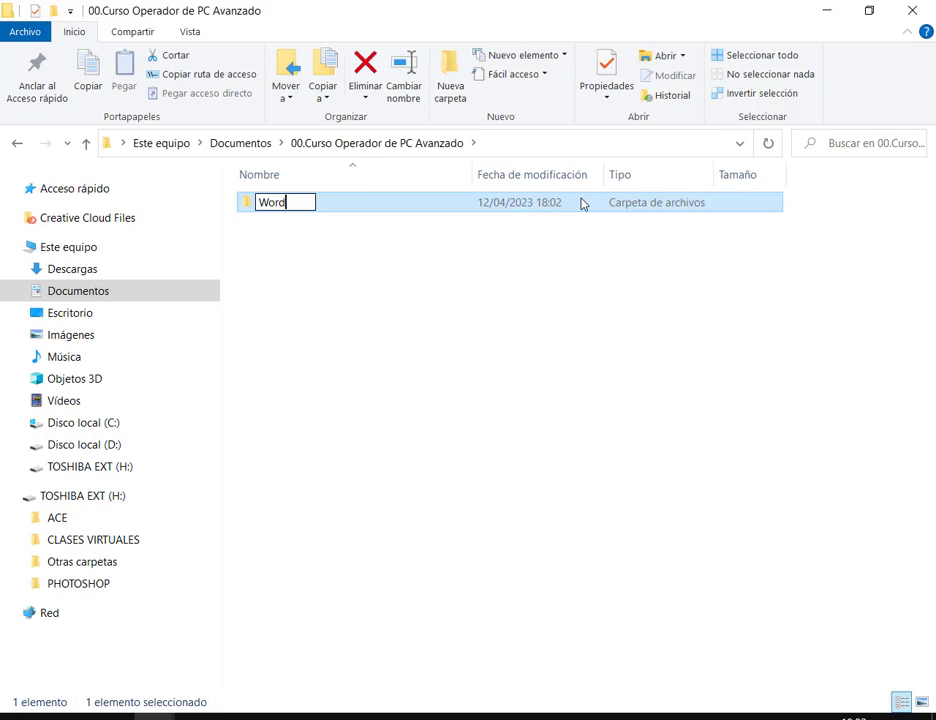
pyautogui.press('Return')
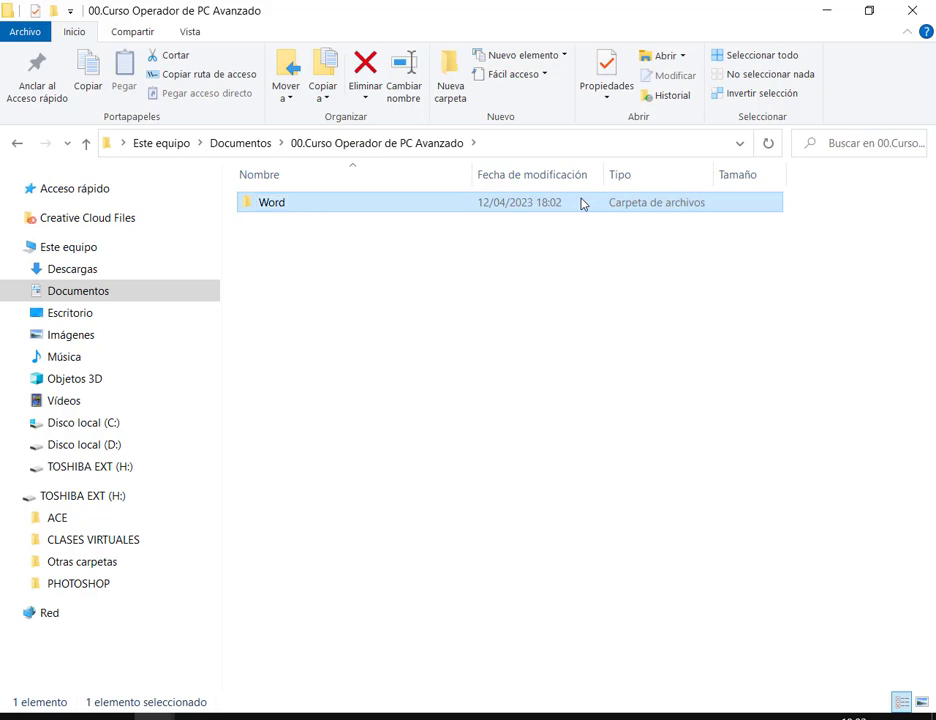
# Cut the file 1. Formato inicial.docx in the Descargas folder
pyautogui.click(66, 269)
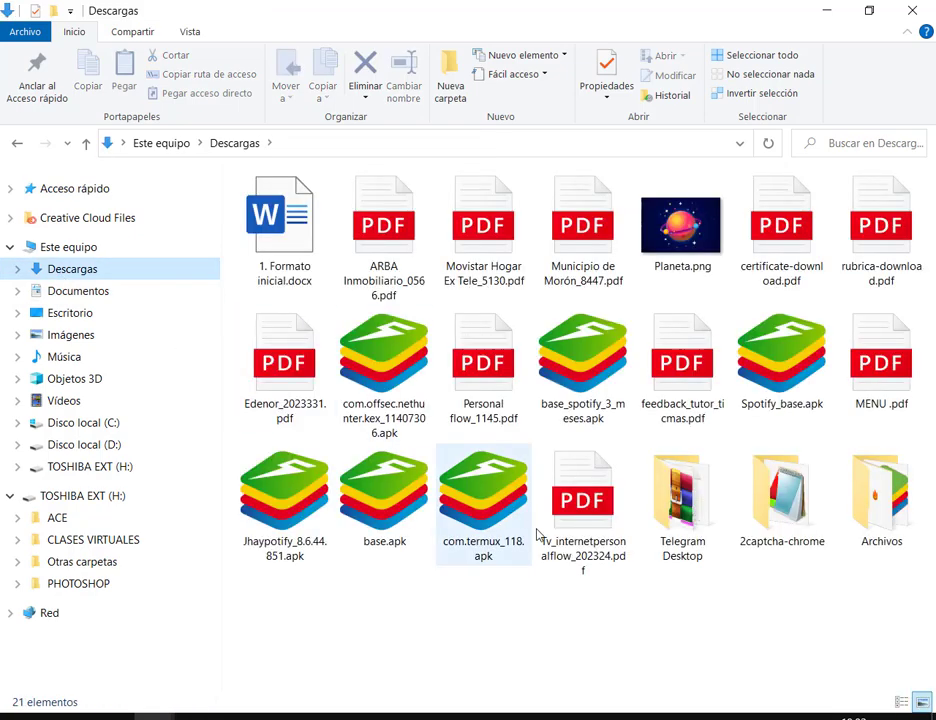
pyautogui.click(270, 240)
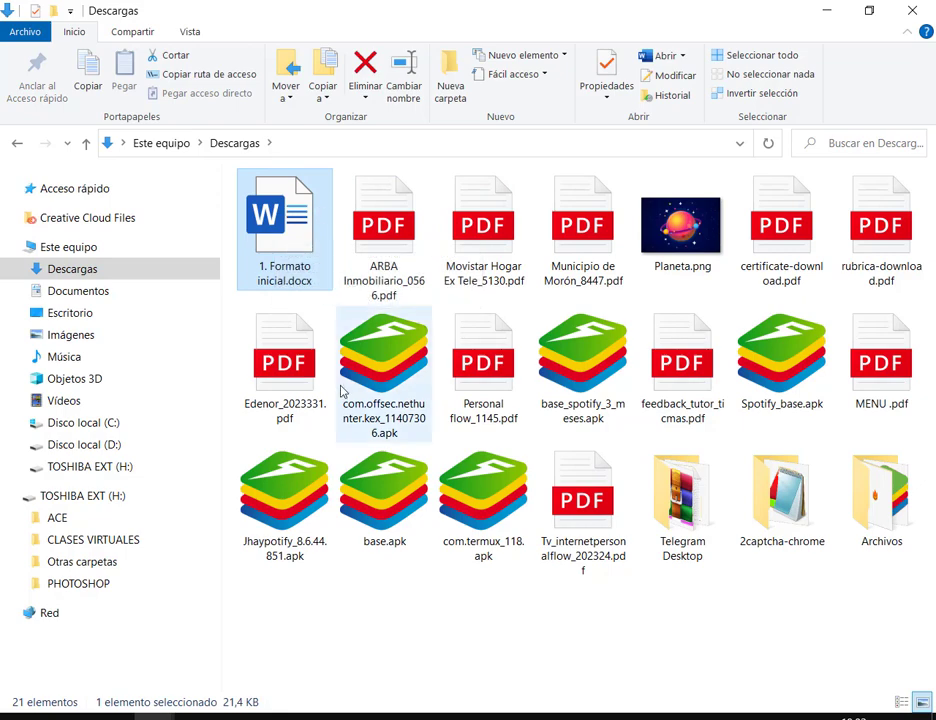
pyautogui.rightClick(278, 208)
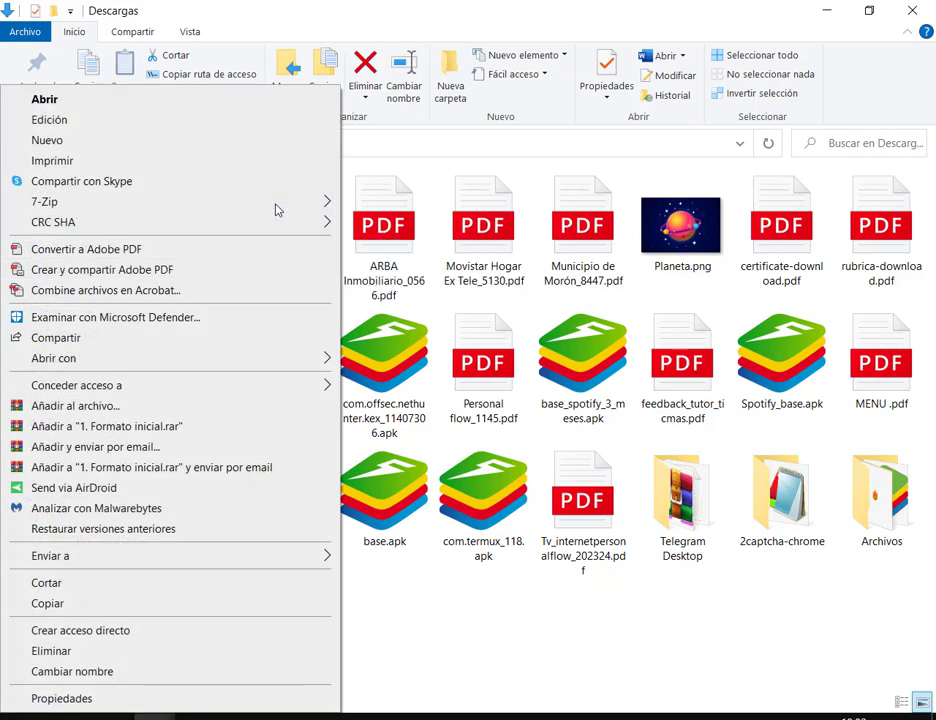
pyautogui.moveTo(278, 209)
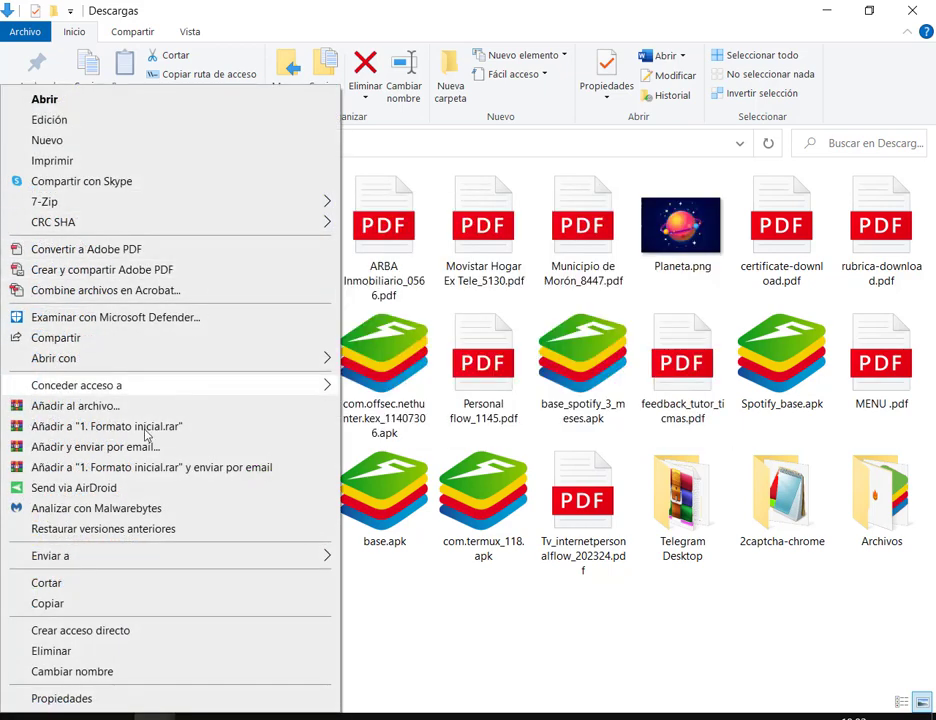
pyautogui.click(62, 588)
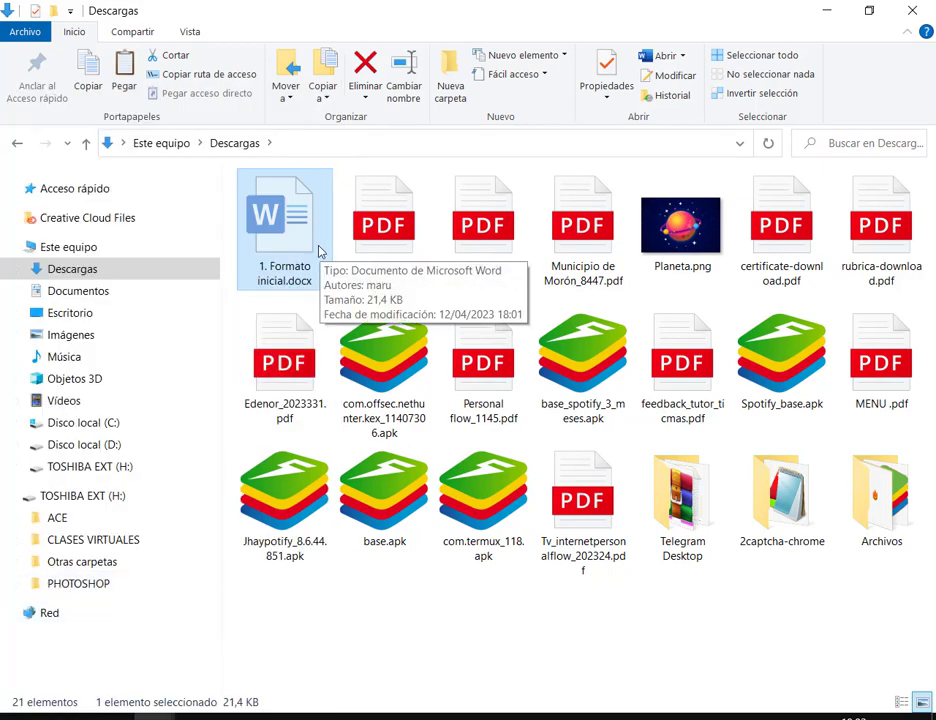
# Paste the cut document into the Word subfolder of 00.Curso Operador de PC Avanzado in Documentos
pyautogui.click(99, 296)
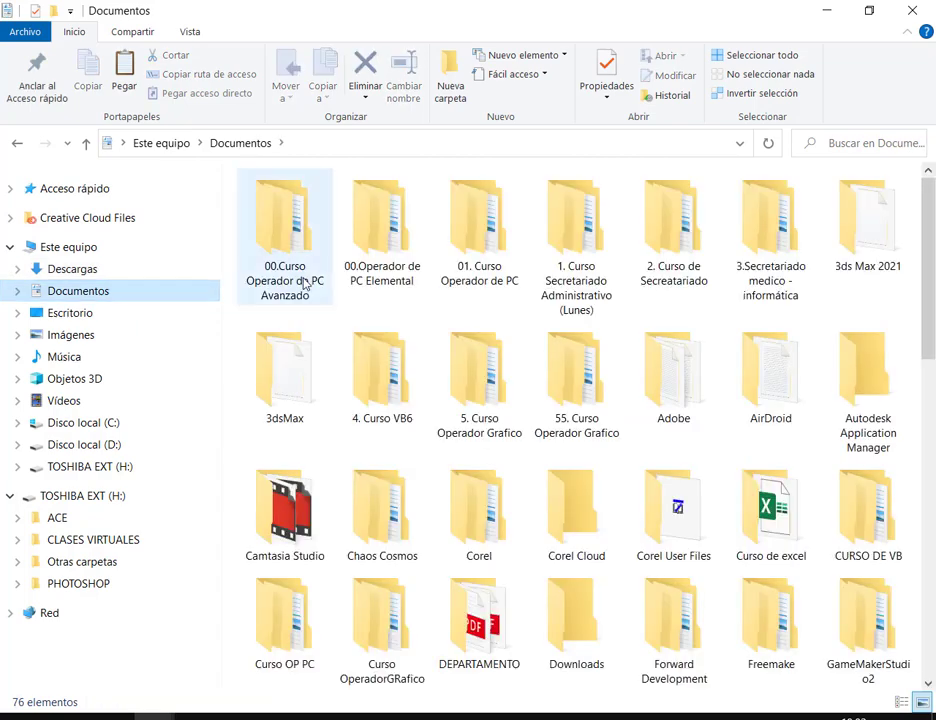
pyautogui.click(300, 285)
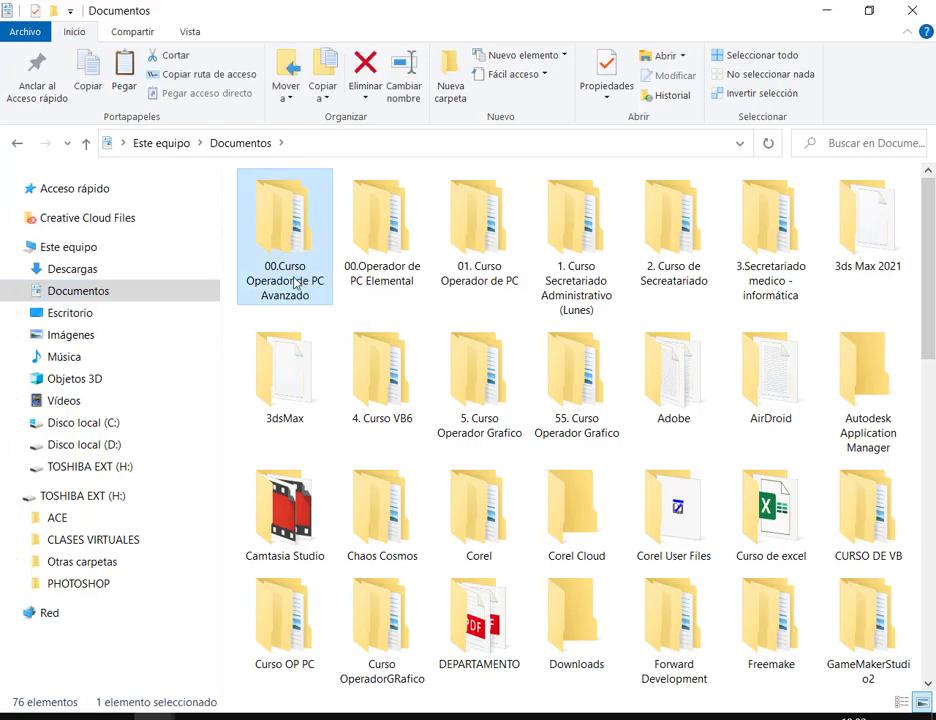
pyautogui.doubleClick(296, 285)
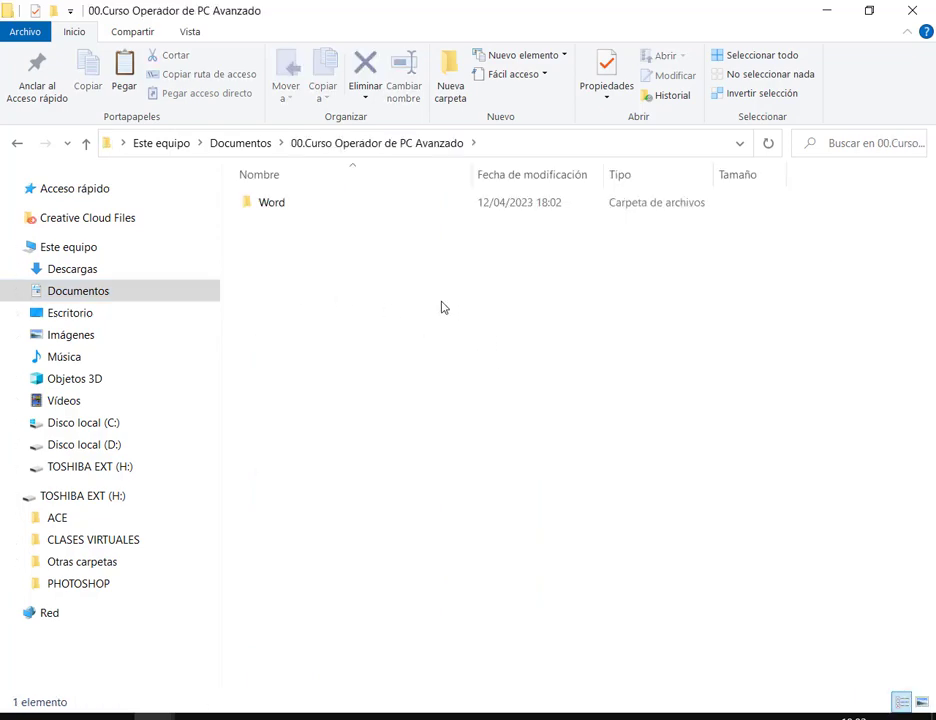
pyautogui.doubleClick(288, 209)
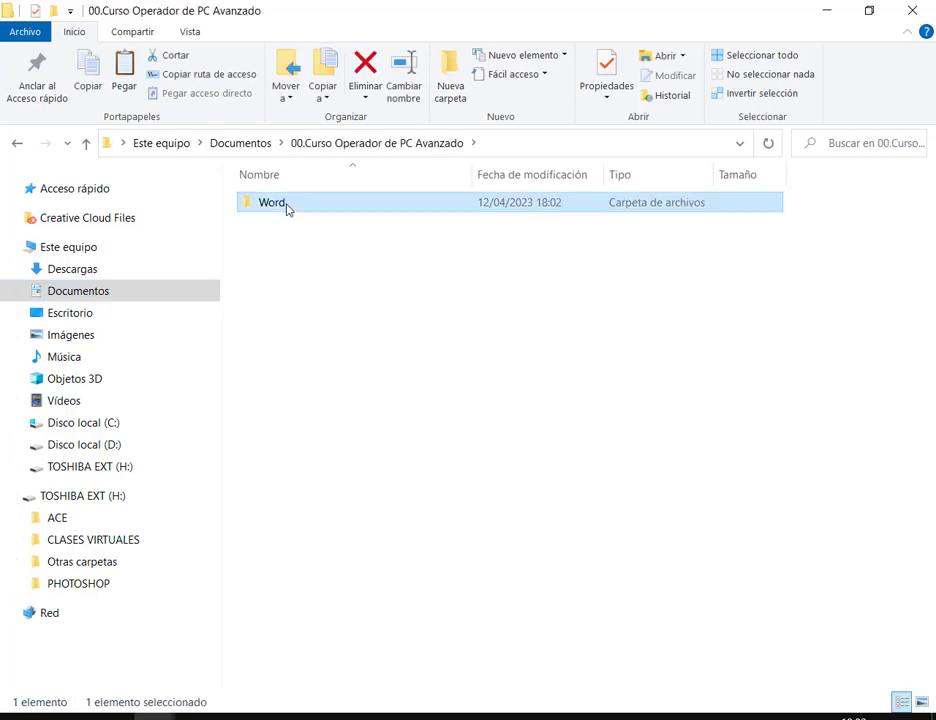
pyautogui.rightClick(354, 306)
pyautogui.click(144, 432)
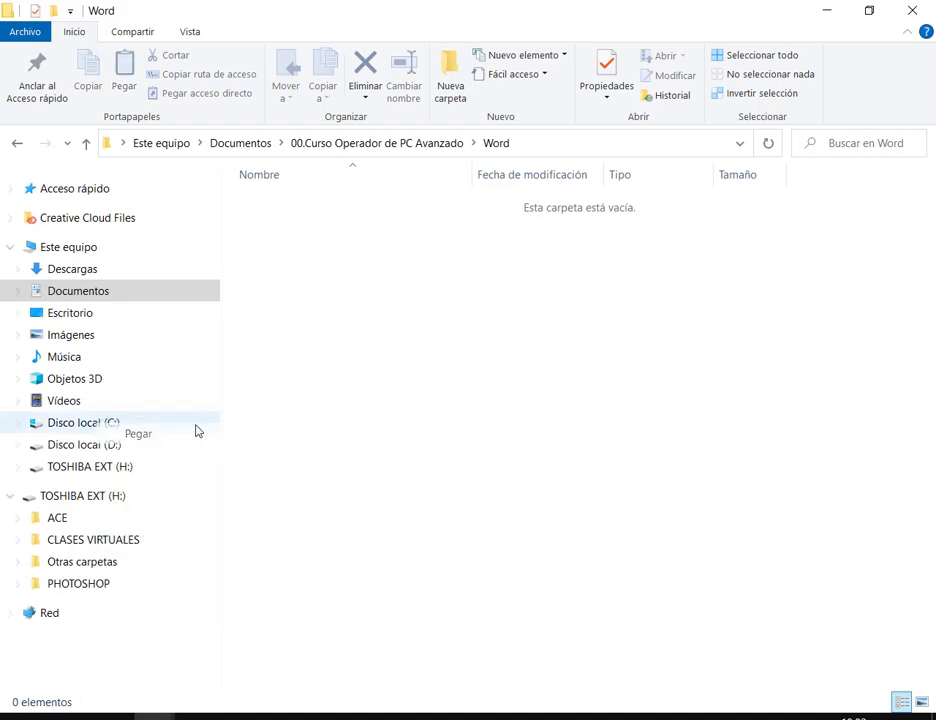
pyautogui.click(557, 392)
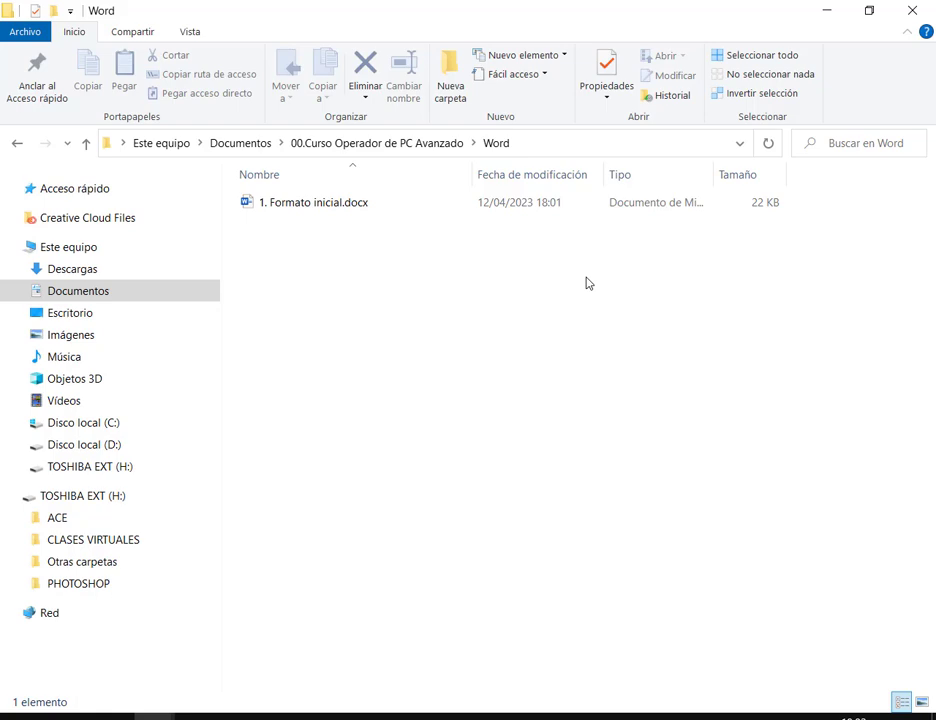
# Look through the files and folders stored in Documentos
pyautogui.click(88, 291)
pyautogui.scroll(-10, 920, 340)
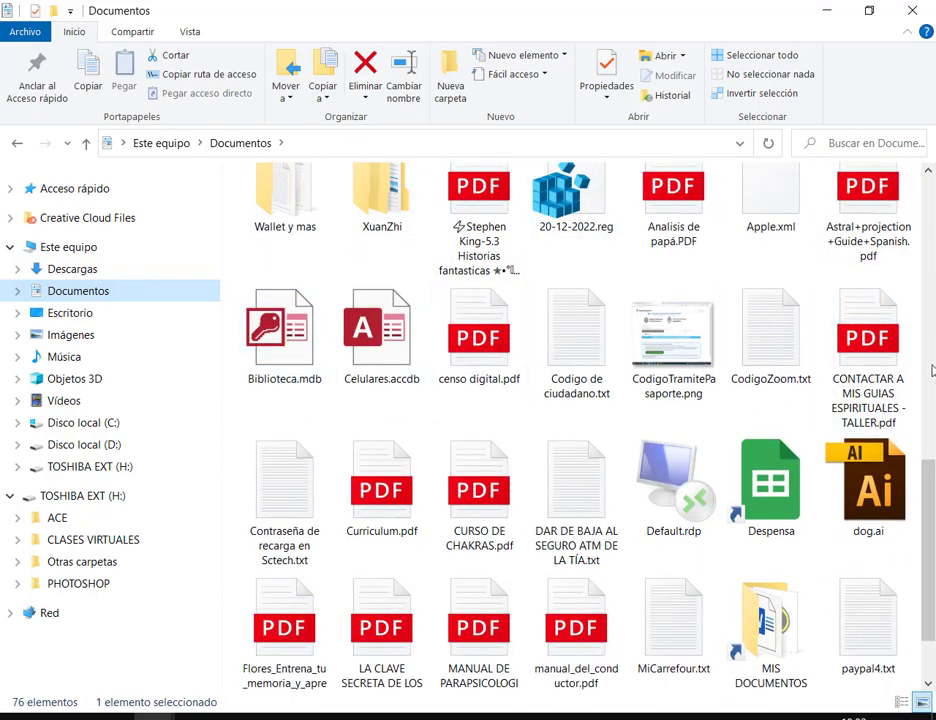
pyautogui.click(870, 335)
pyautogui.click(781, 337)
pyautogui.click(673, 335)
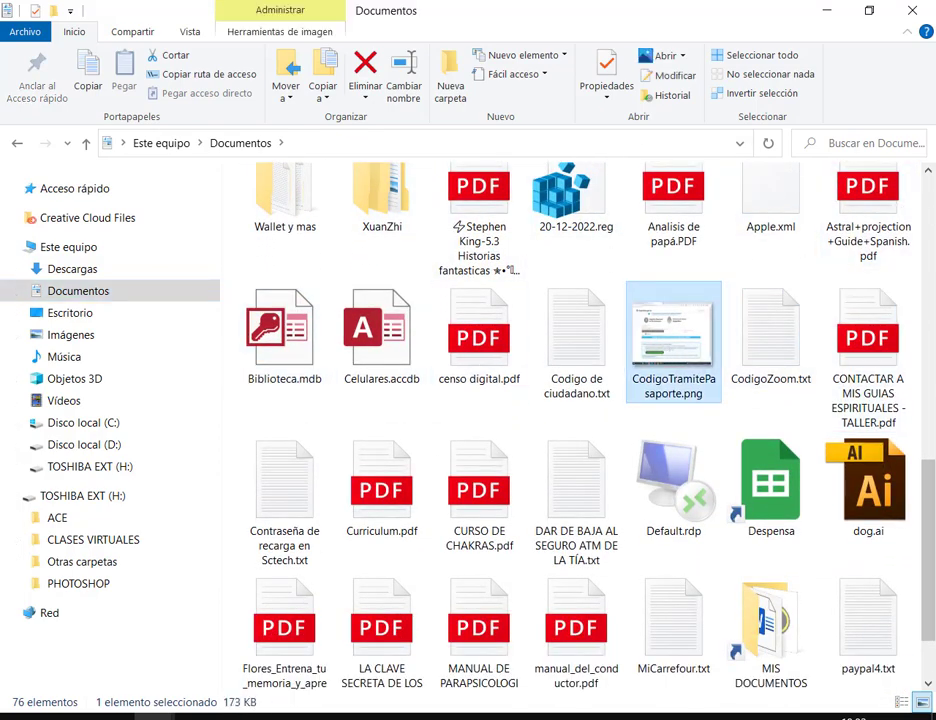
pyautogui.scroll(-2, 640, 260)
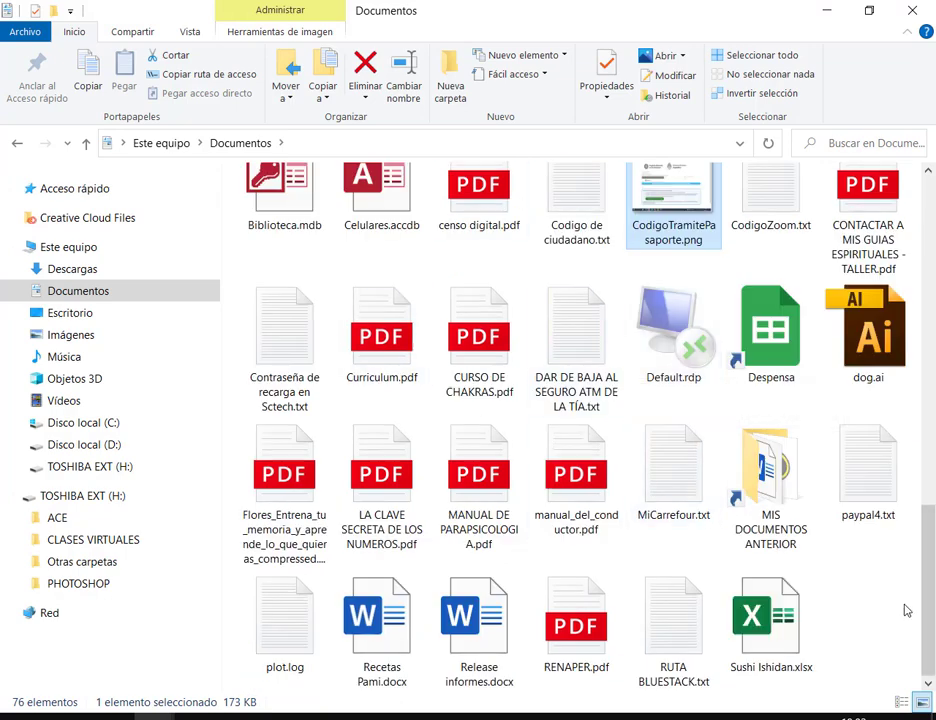
pyautogui.scroll(12, 905, 610)
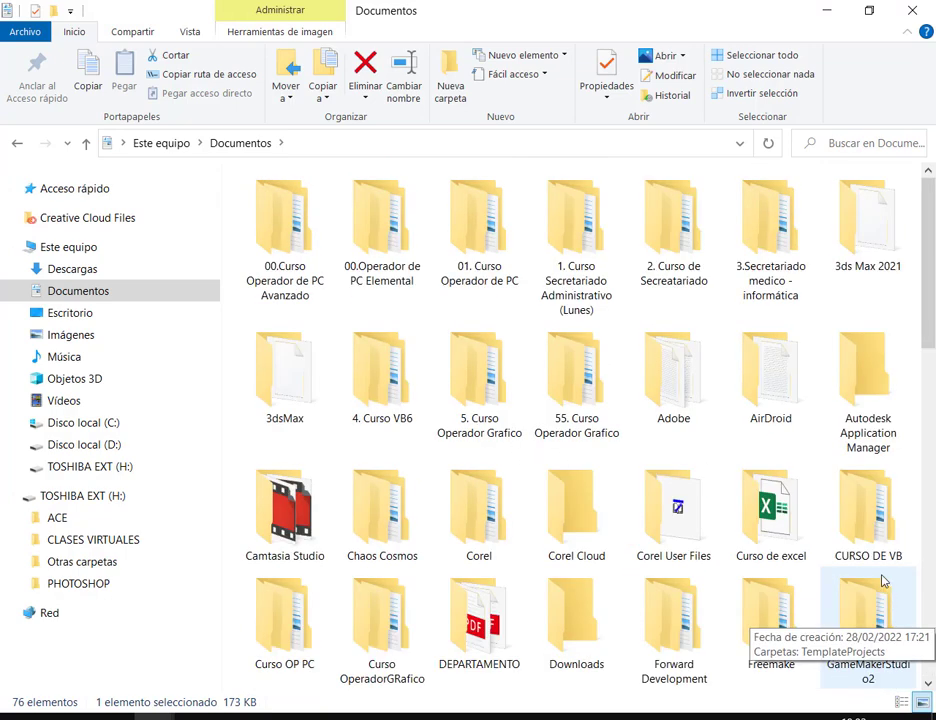
# Open the 00.Curso Operador de PC Avanzado folder in Documentos and check its Word subfolder
pyautogui.click(52, 292)
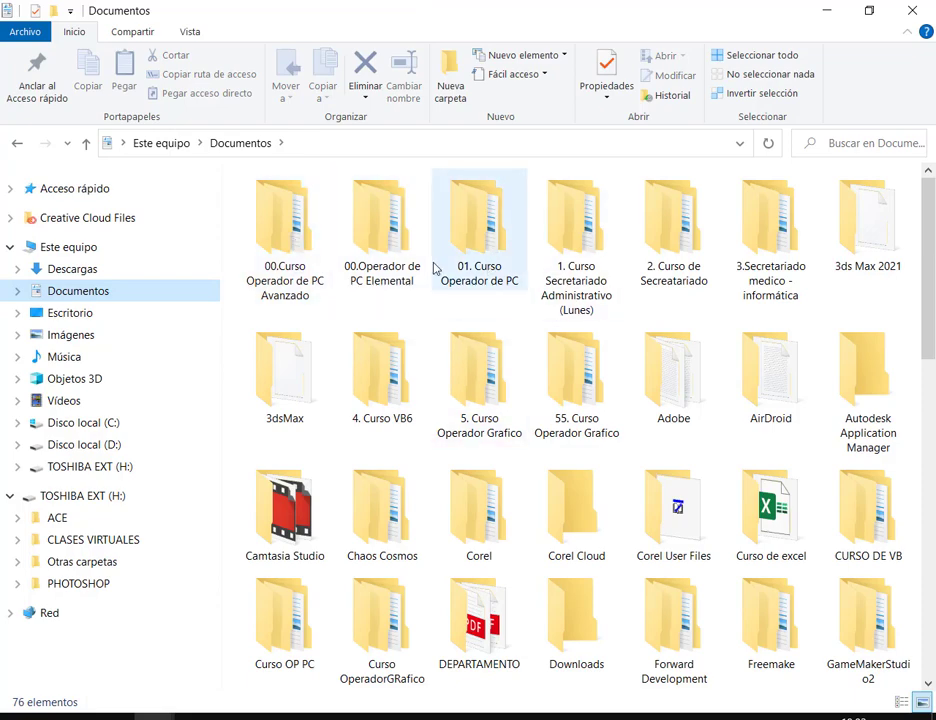
pyautogui.doubleClick(292, 245)
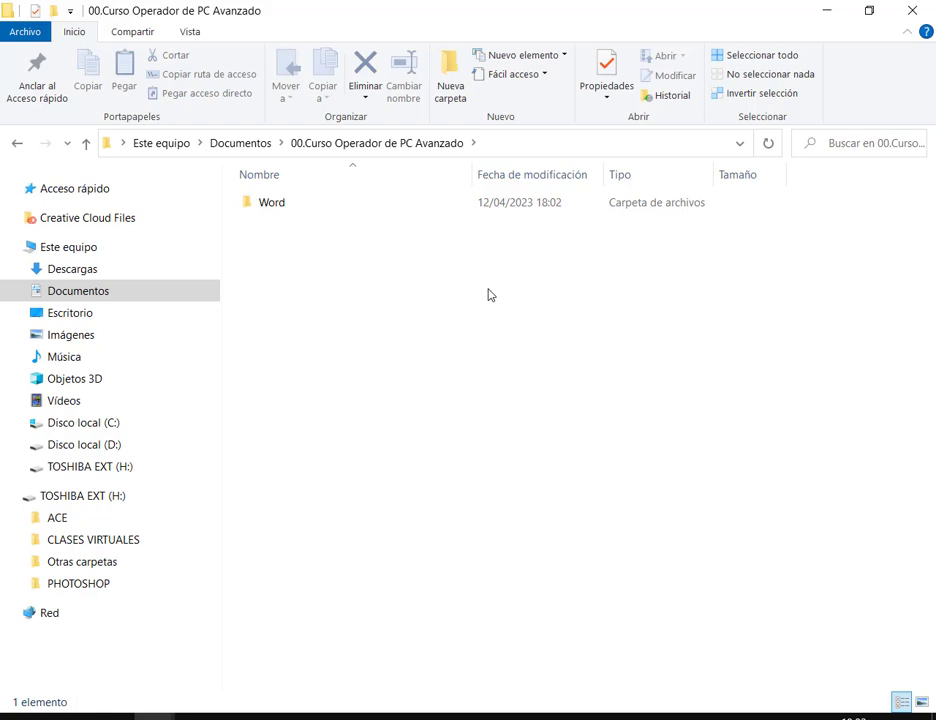
pyautogui.click(272, 208)
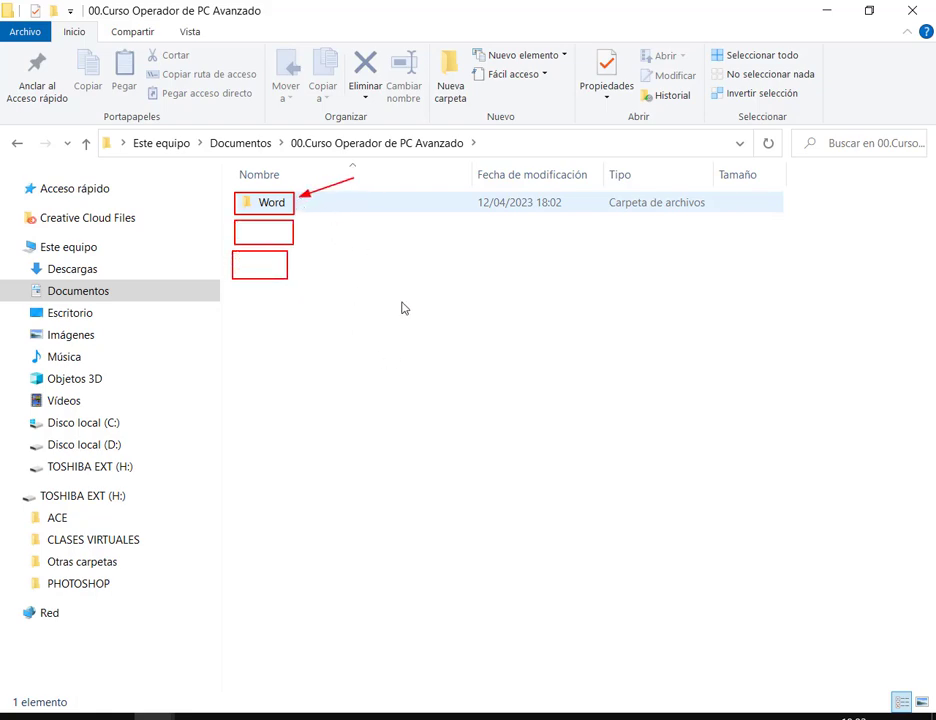
pyautogui.click(465, 360)
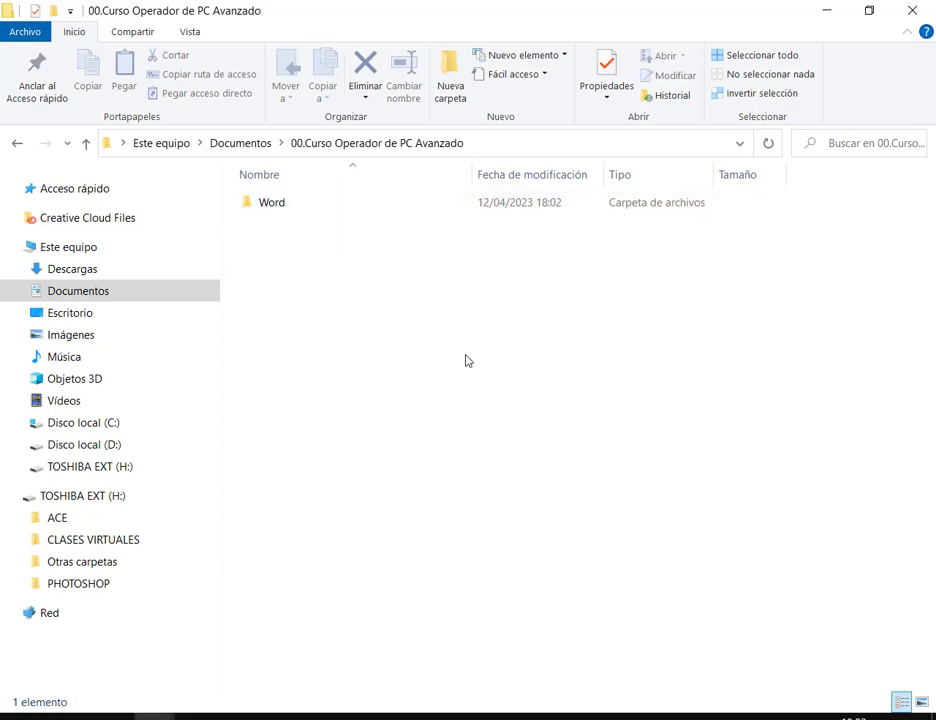
# Switch to Chrome and display the Trabajo de clase page of the OPERADOR DE PC AVANZADO course in Google Classroom
pyautogui.click(290, 712)
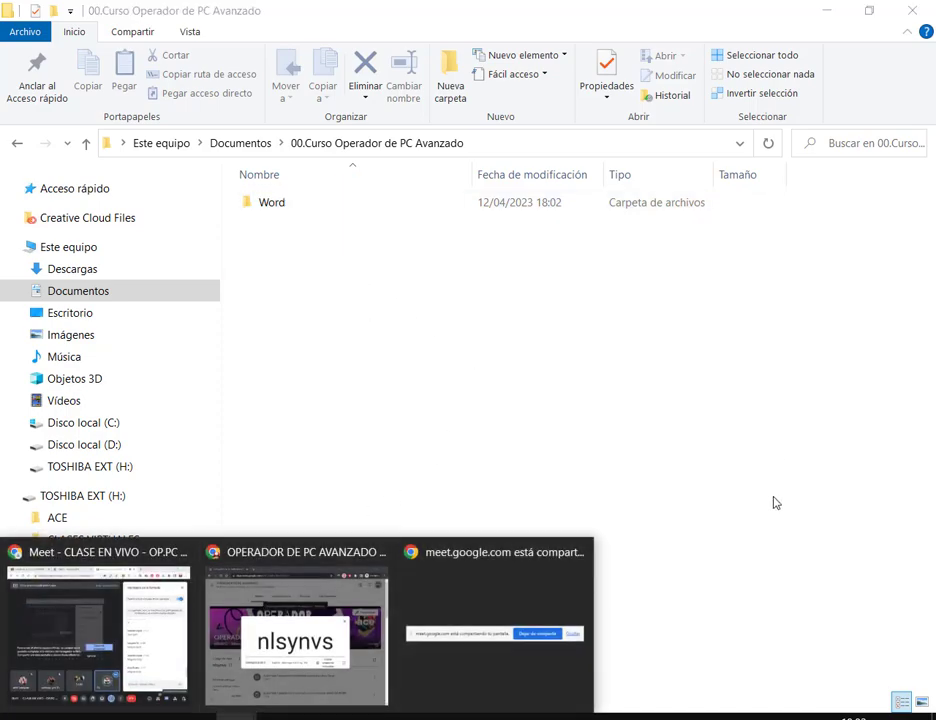
pyautogui.click(186, 594)
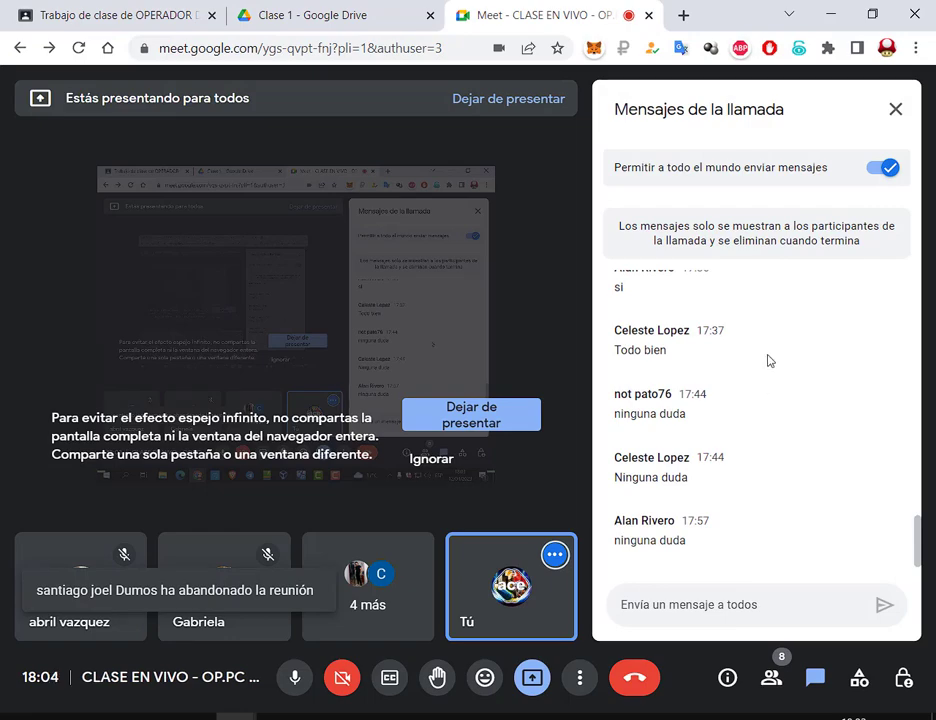
pyautogui.click(90, 8)
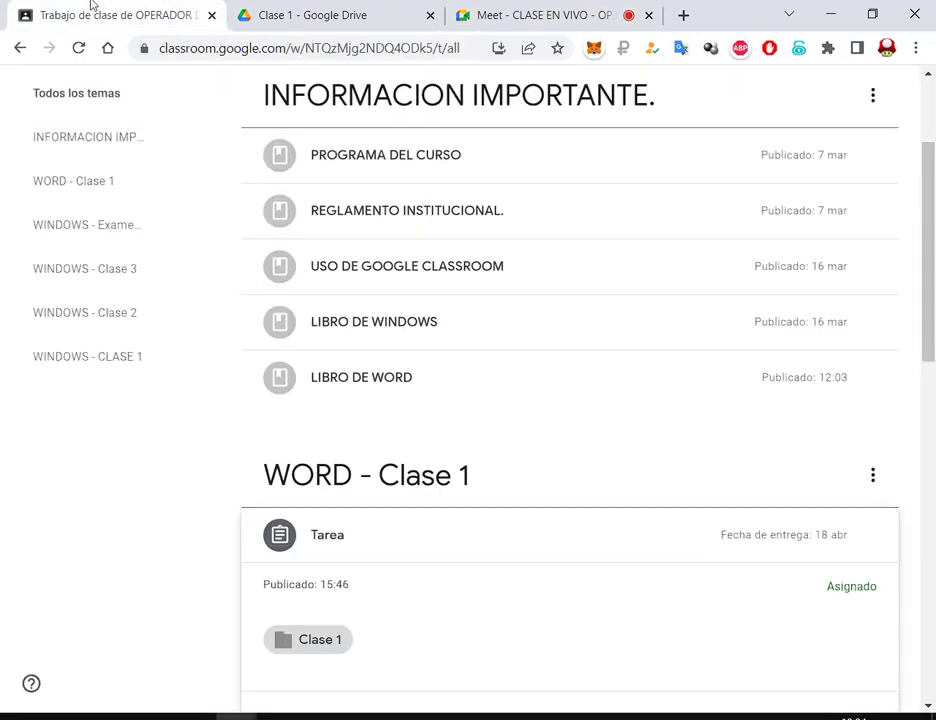
pyautogui.scroll(2, 178, 250)
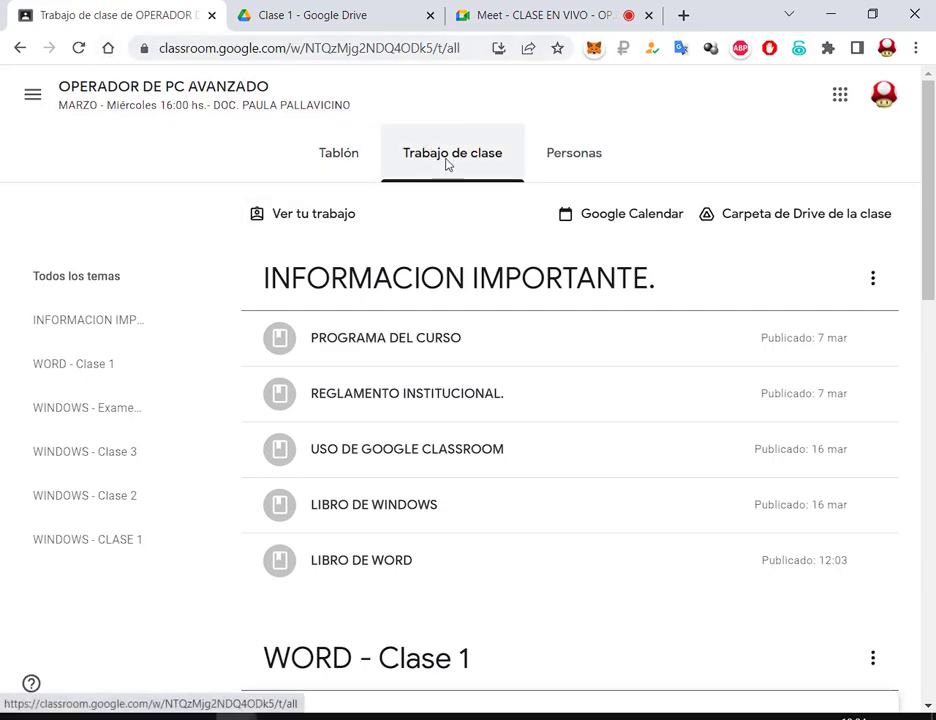
pyautogui.scroll(-2, 449, 163)
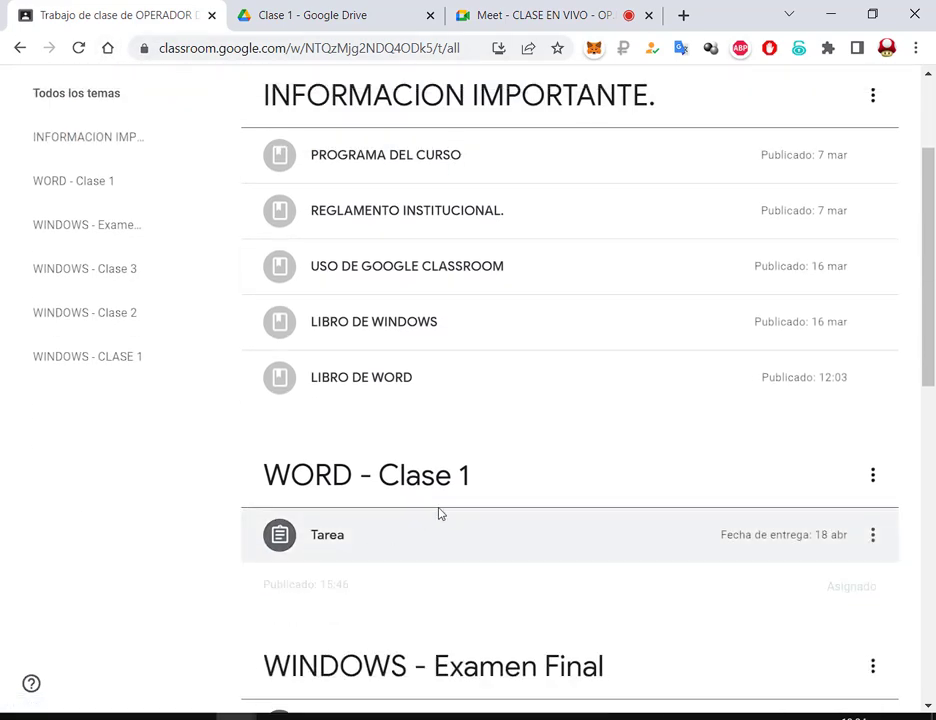
pyautogui.scroll(2, 338, 159)
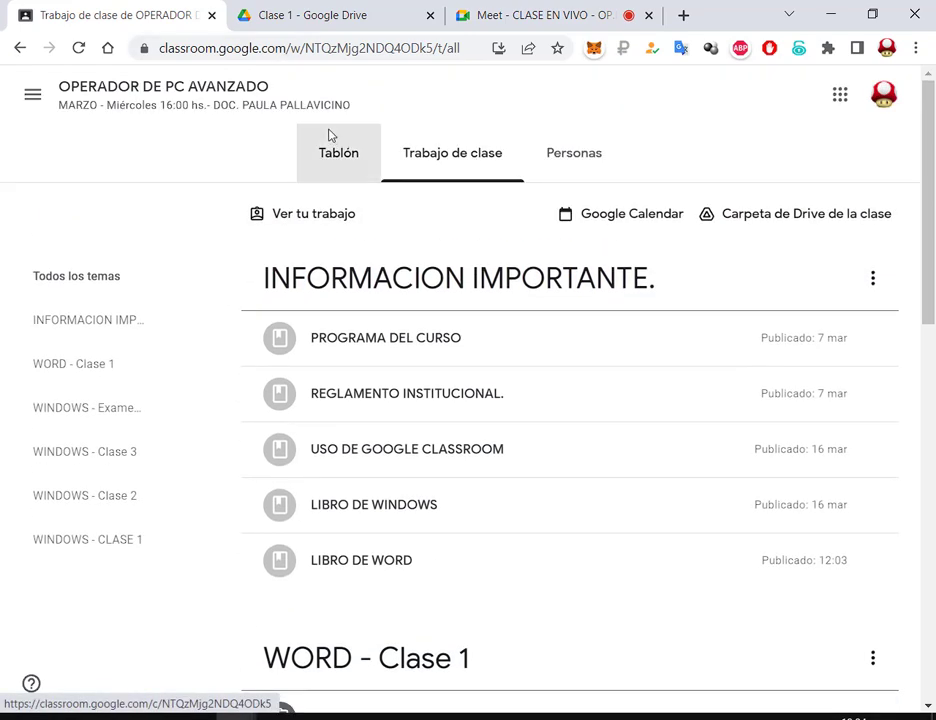
pyautogui.click(331, 137)
pyautogui.click(508, 165)
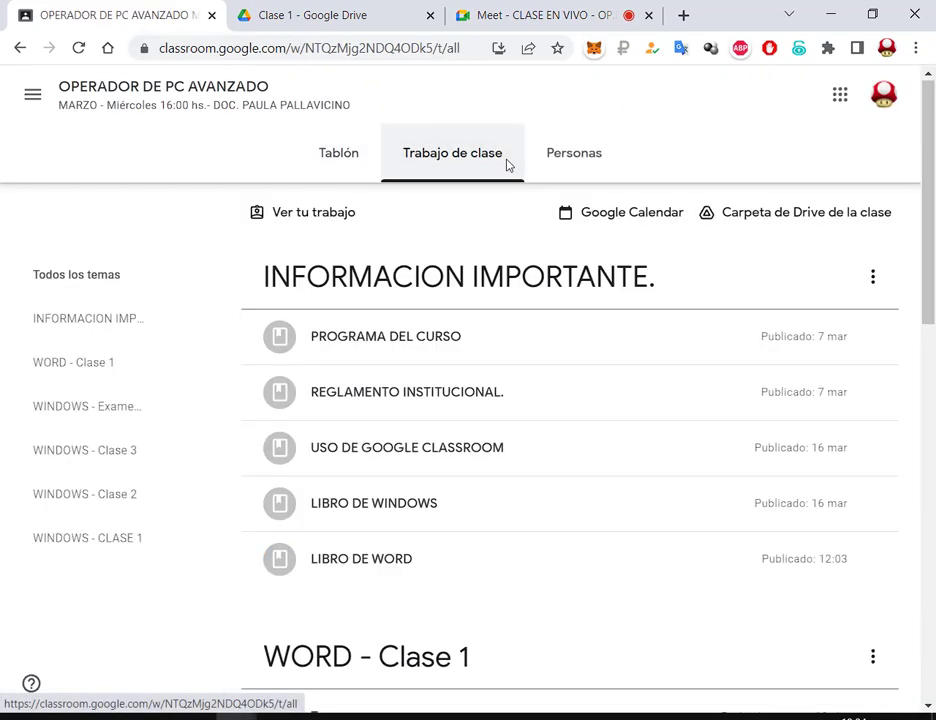
# Open the instructions page of the Tarea assignment under WORD - Clase 1
pyautogui.scroll(-2, 472, 300)
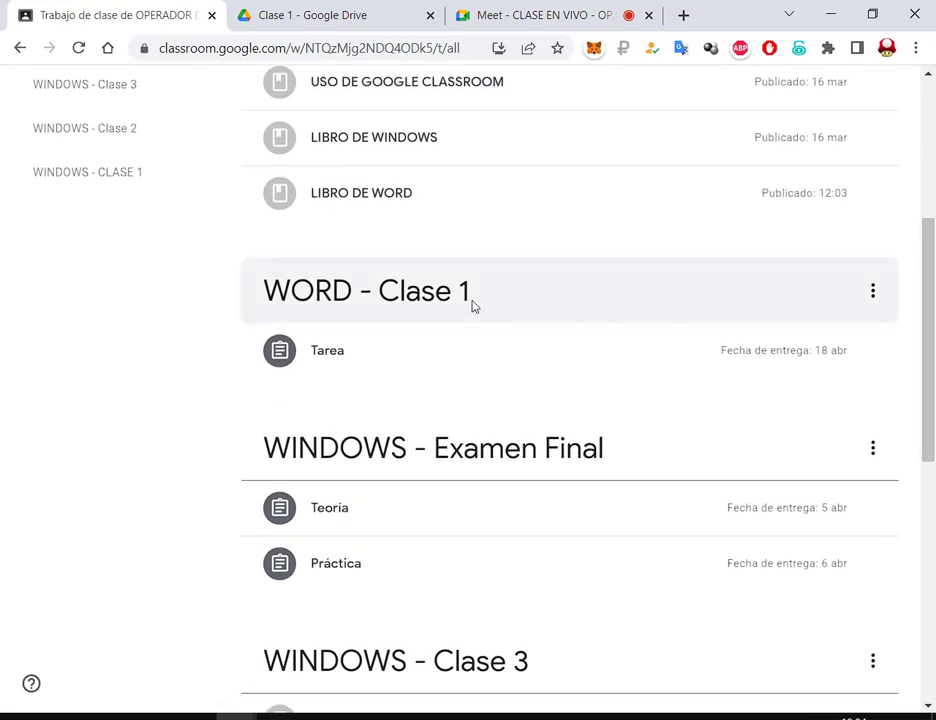
pyautogui.click(338, 366)
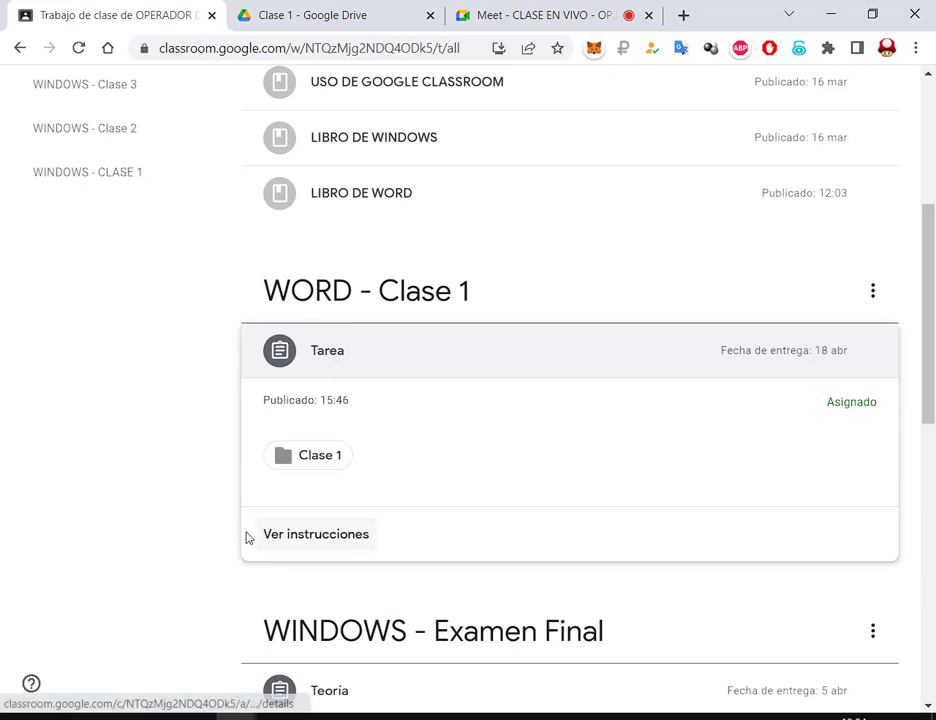
pyautogui.moveTo(256, 518); pyautogui.dragTo(387, 551)
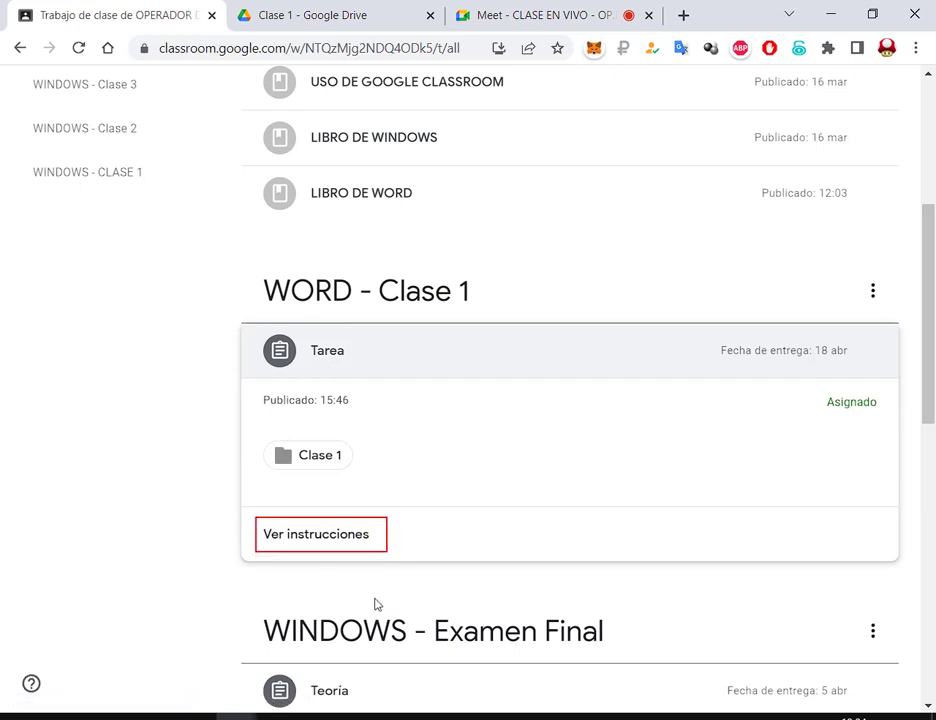
pyautogui.moveTo(375, 600); pyautogui.dragTo(351, 550)
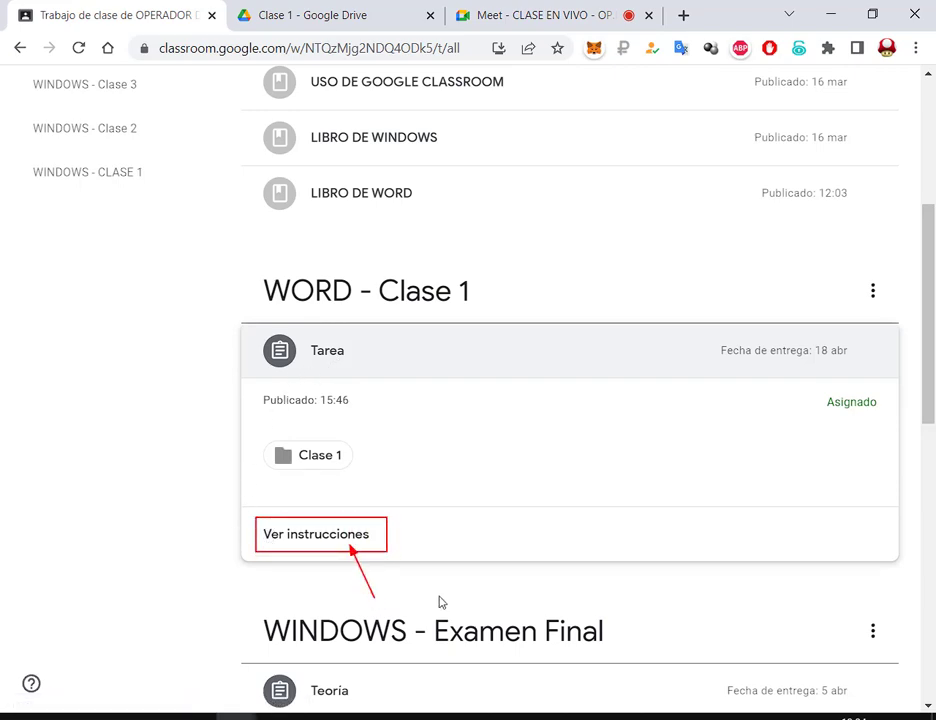
pyautogui.click(362, 538)
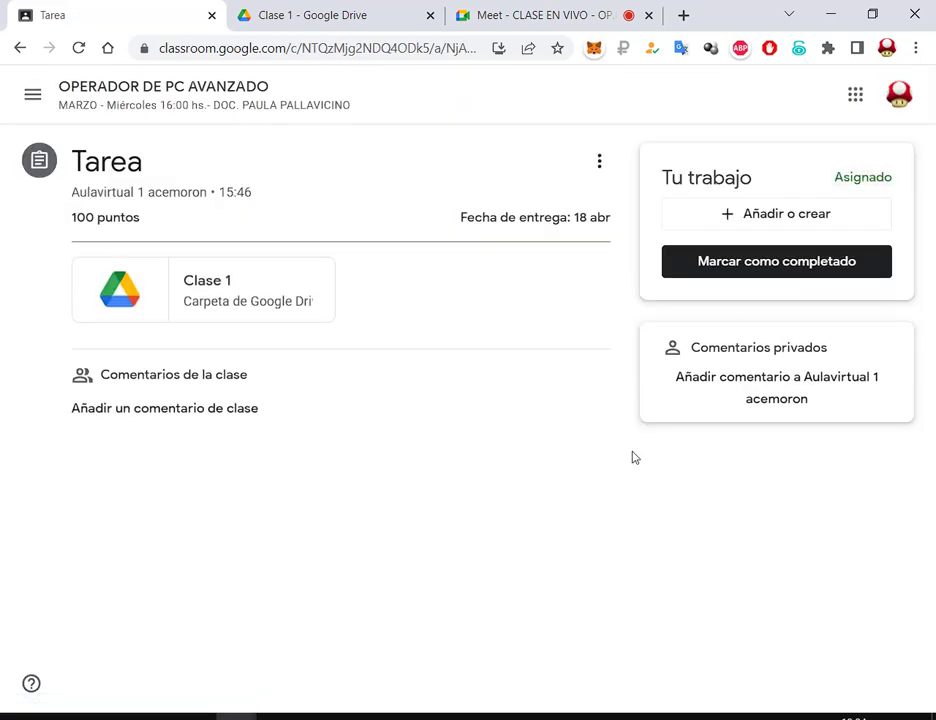
# Start adding a file to Tu trabajo and browse the computer for the file to upload
pyautogui.moveTo(651, 163)
pyautogui.mouseDown()
pyautogui.moveTo(902, 270)
pyautogui.moveTo(913, 287)
pyautogui.mouseUp()
pyautogui.moveTo(908, 158); pyautogui.dragTo(880, 210)
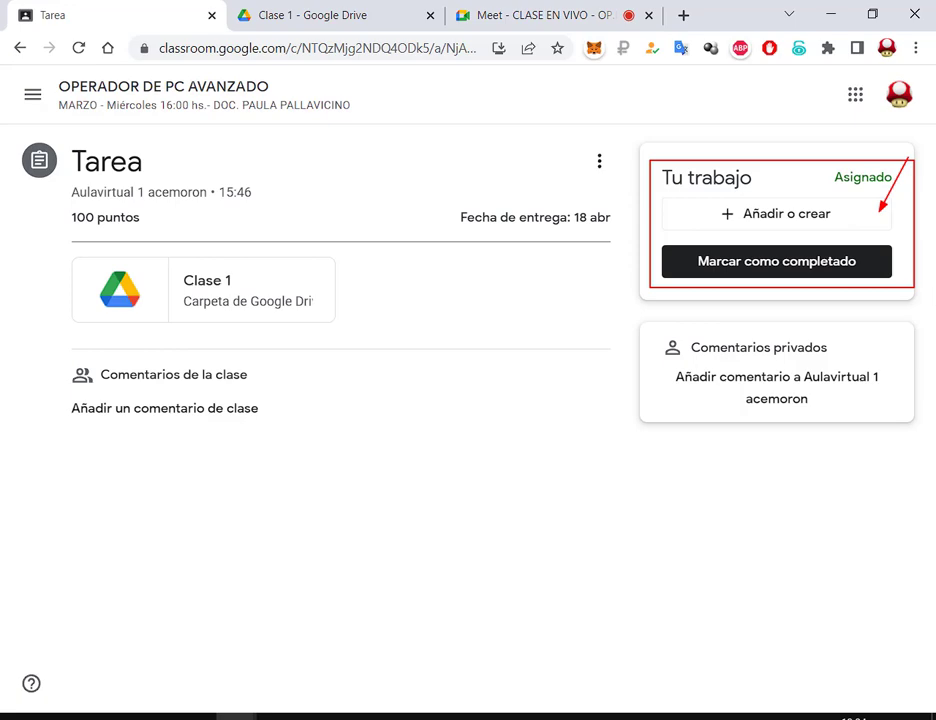
pyautogui.press('Escape')
pyautogui.click(767, 212)
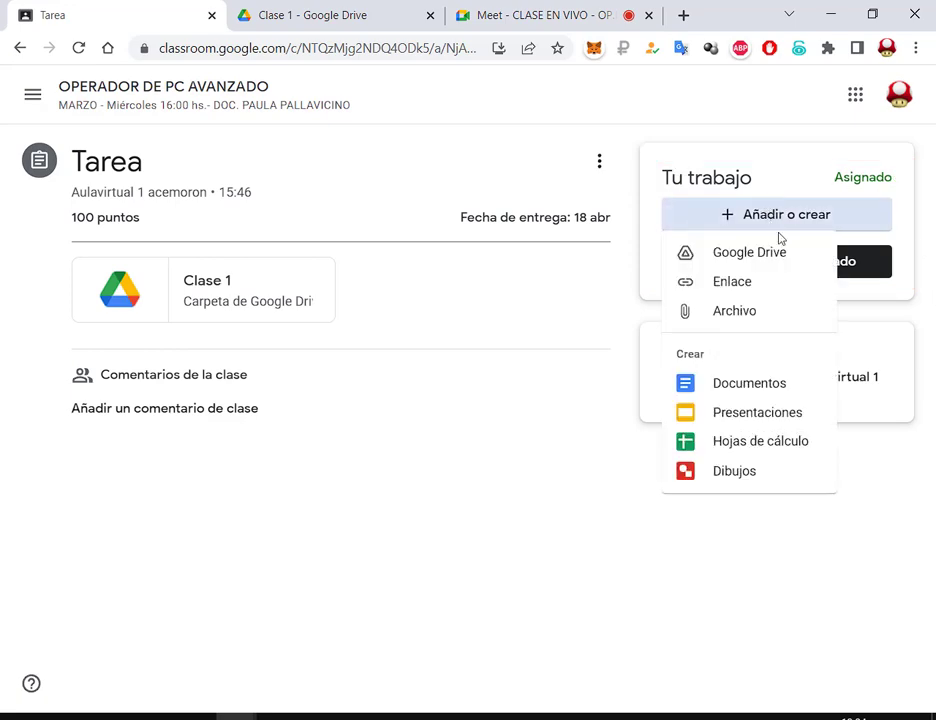
pyautogui.click(756, 319)
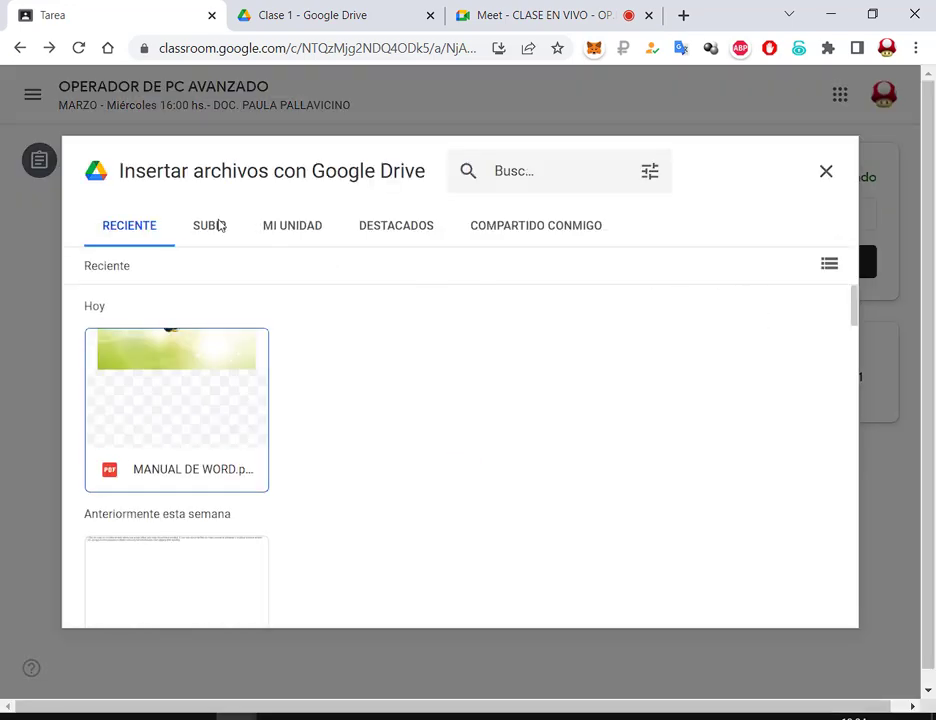
pyautogui.moveTo(185, 211); pyautogui.dragTo(238, 246)
pyautogui.moveTo(254, 182); pyautogui.dragTo(236, 214)
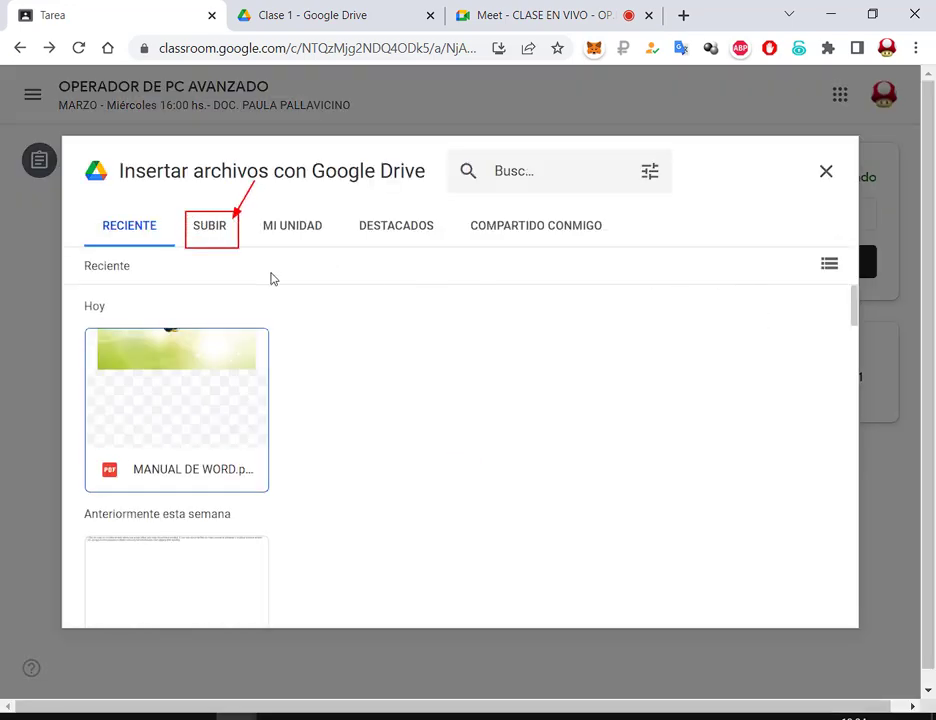
pyautogui.click(218, 232)
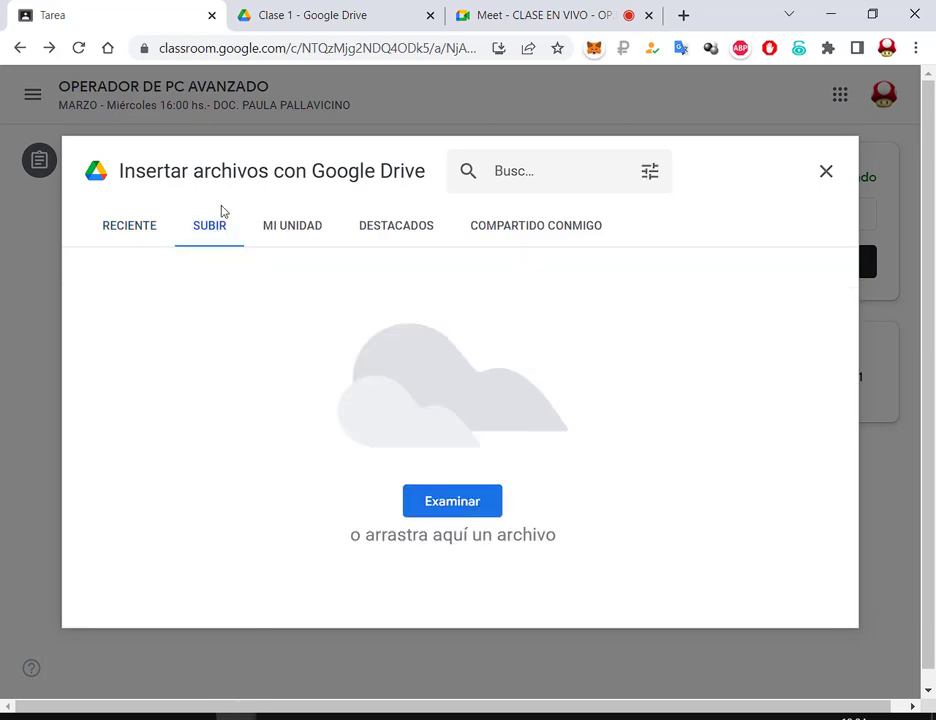
pyautogui.moveTo(383, 474); pyautogui.dragTo(517, 527)
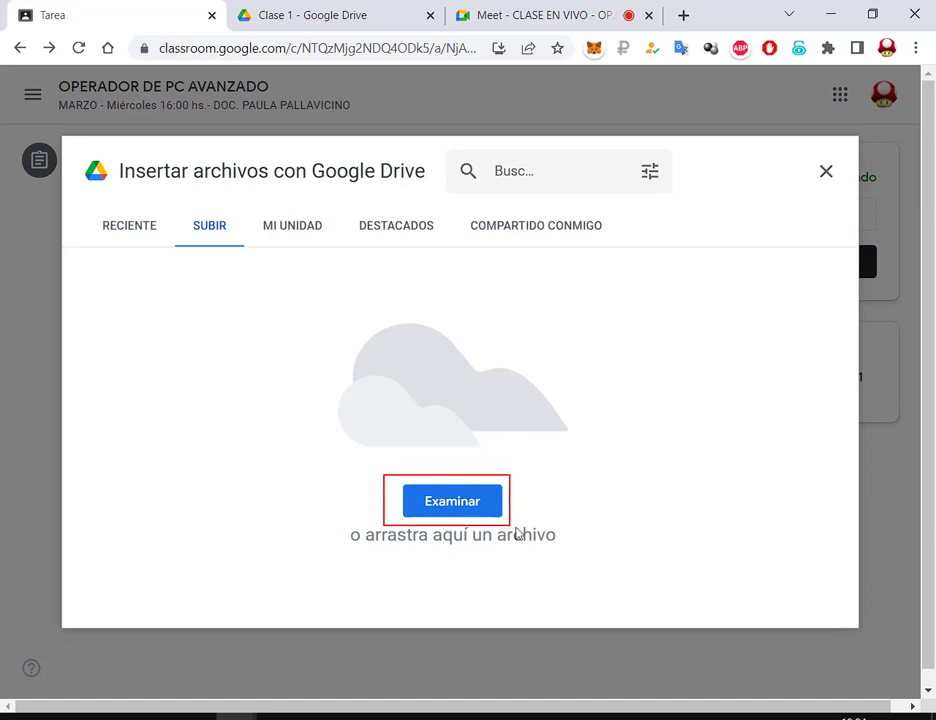
pyautogui.moveTo(593, 463); pyautogui.dragTo(520, 500)
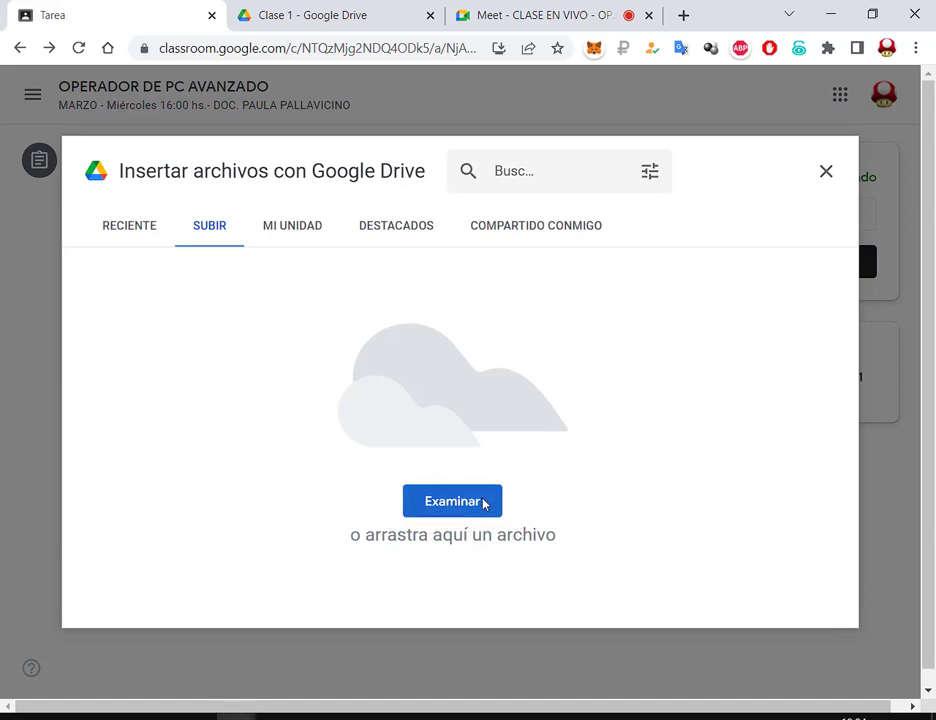
pyautogui.click(485, 503)
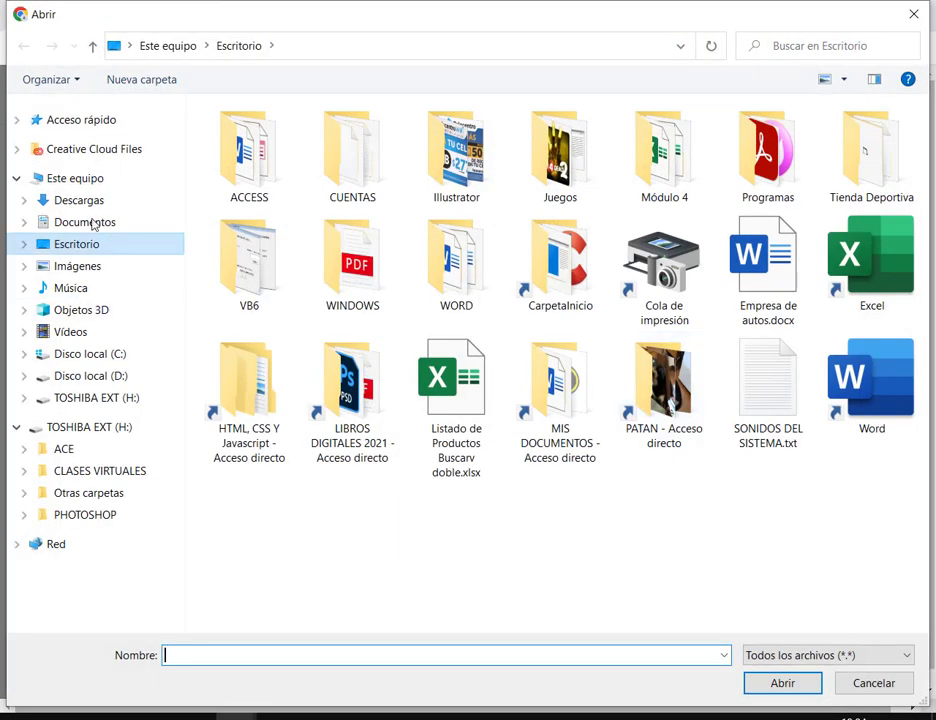
# Attach 1. Formato inicial.docx from the Word subfolder of 00.Curso Operador de PC Avanzado in Documentos to the assignment
pyautogui.click(85, 222)
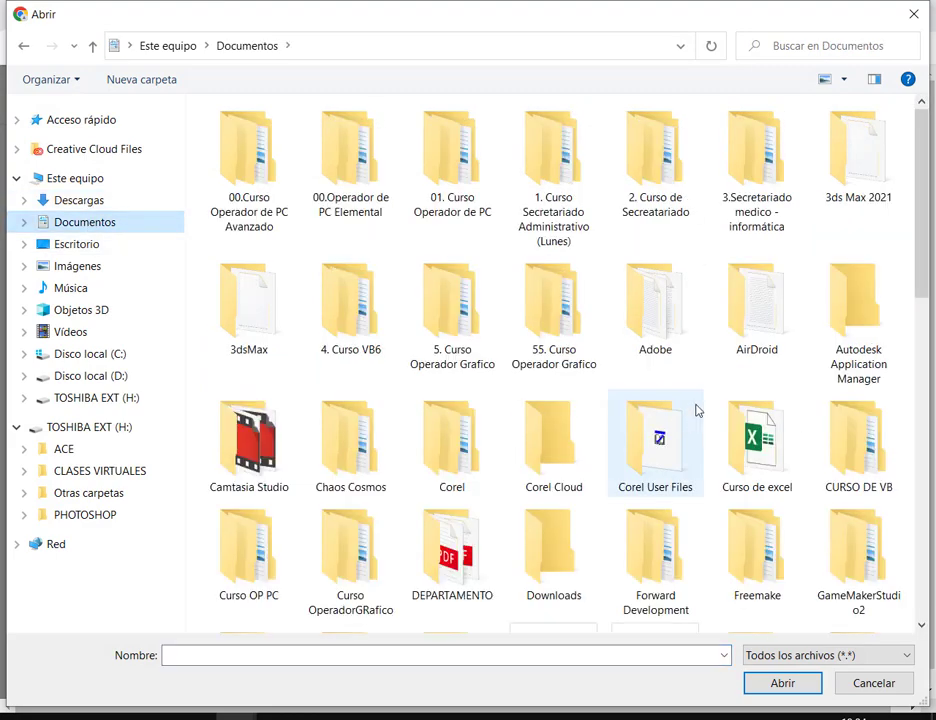
pyautogui.scroll(-15, 694, 402)
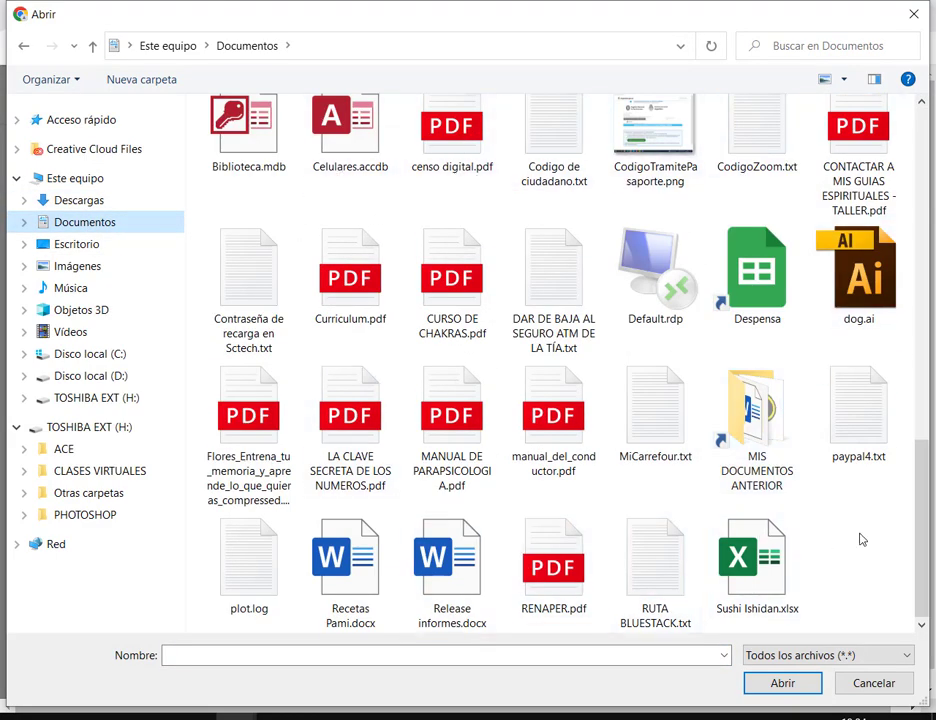
pyautogui.scroll(15, 857, 537)
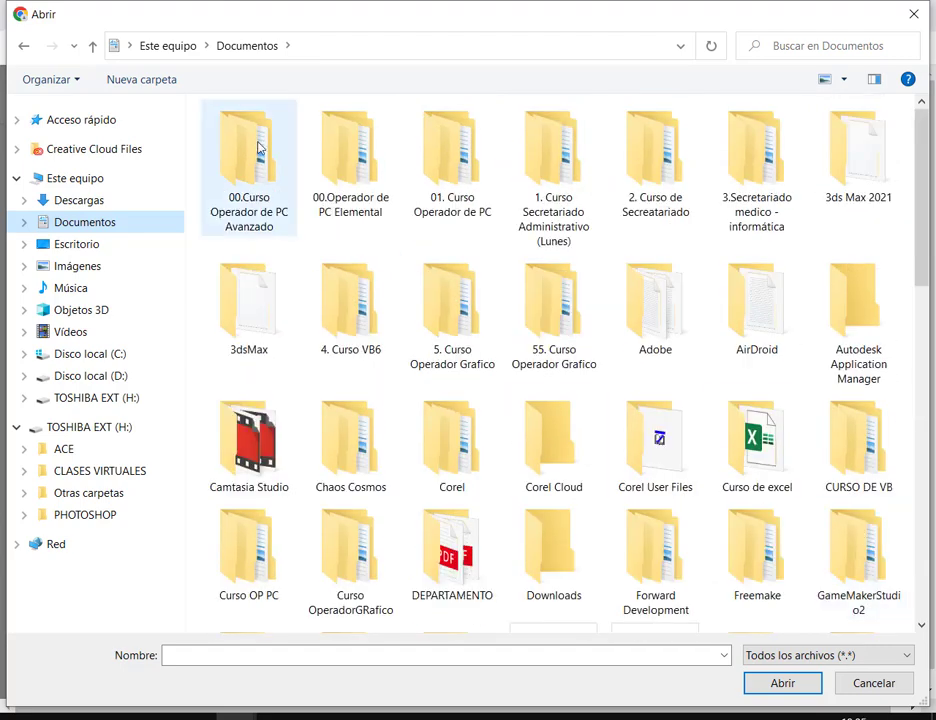
pyautogui.doubleClick(265, 180)
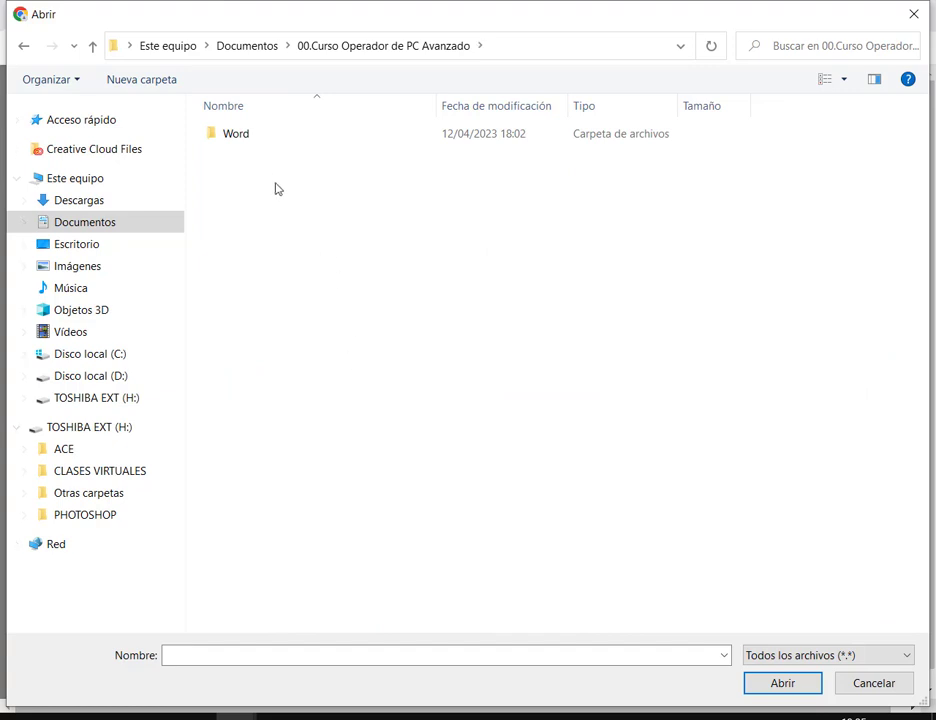
pyautogui.doubleClick(255, 137)
pyautogui.click(272, 144)
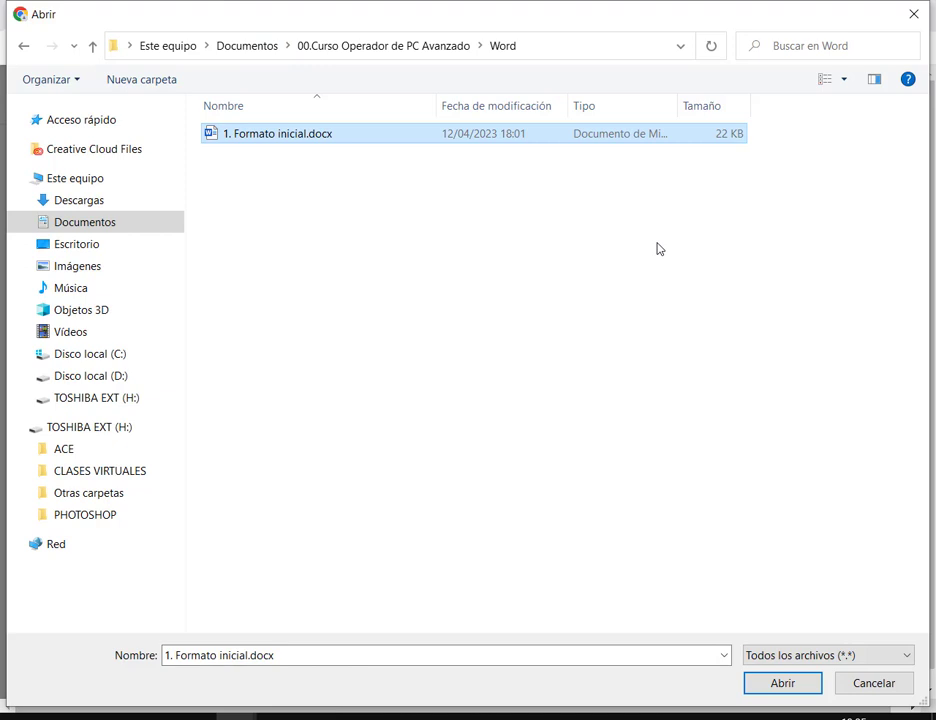
pyautogui.click(782, 682)
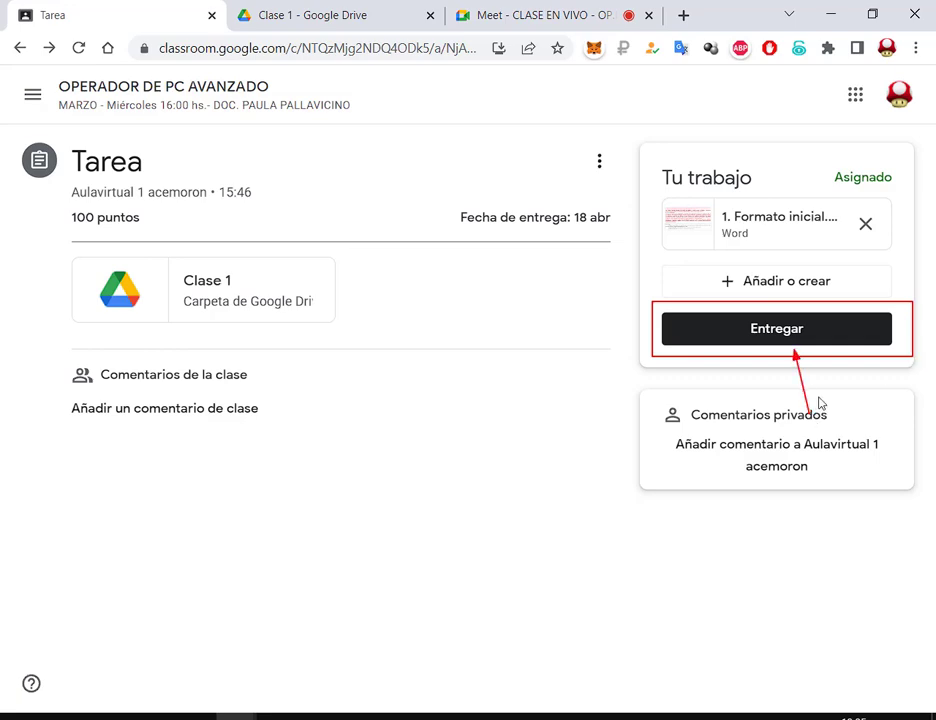
# Submit the Tarea assignment with the attached 1. Formato inicial.docx and withdraw the submission again
pyautogui.click(808, 337)
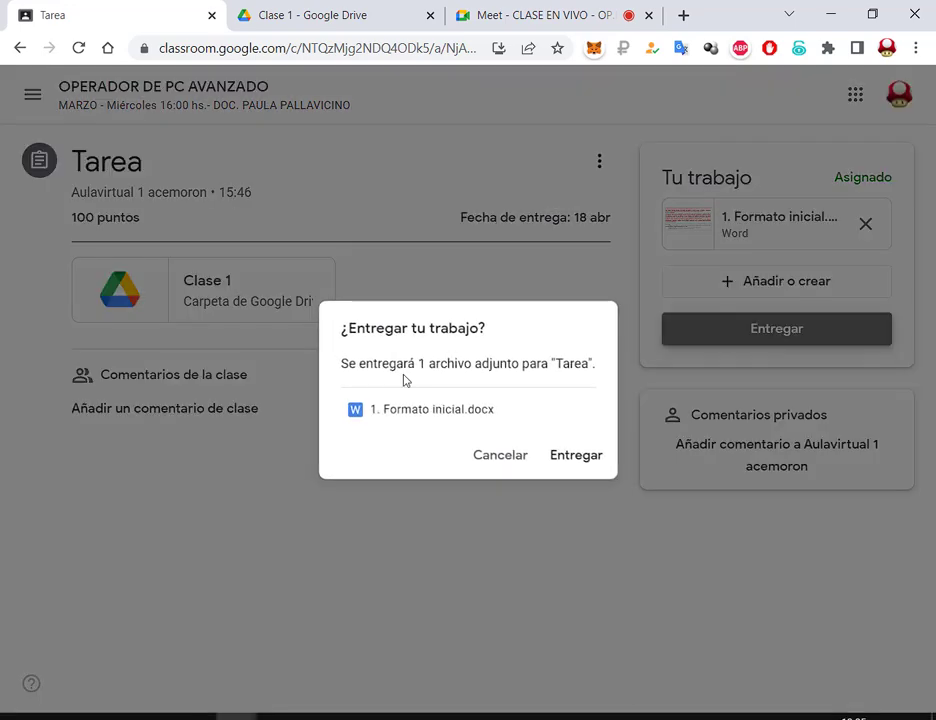
pyautogui.click(590, 454)
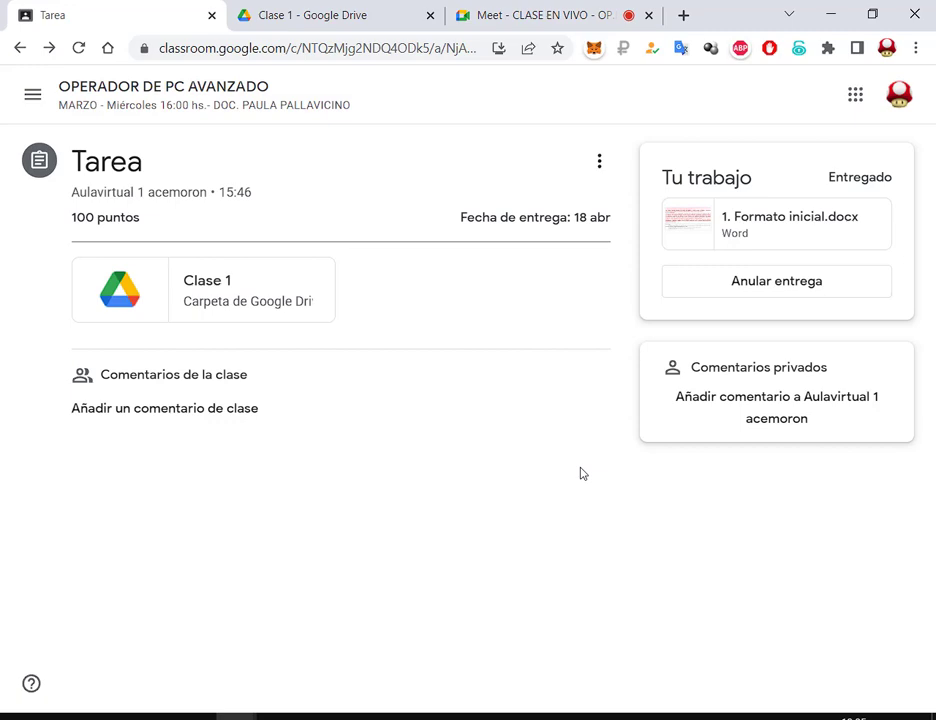
pyautogui.click(808, 290)
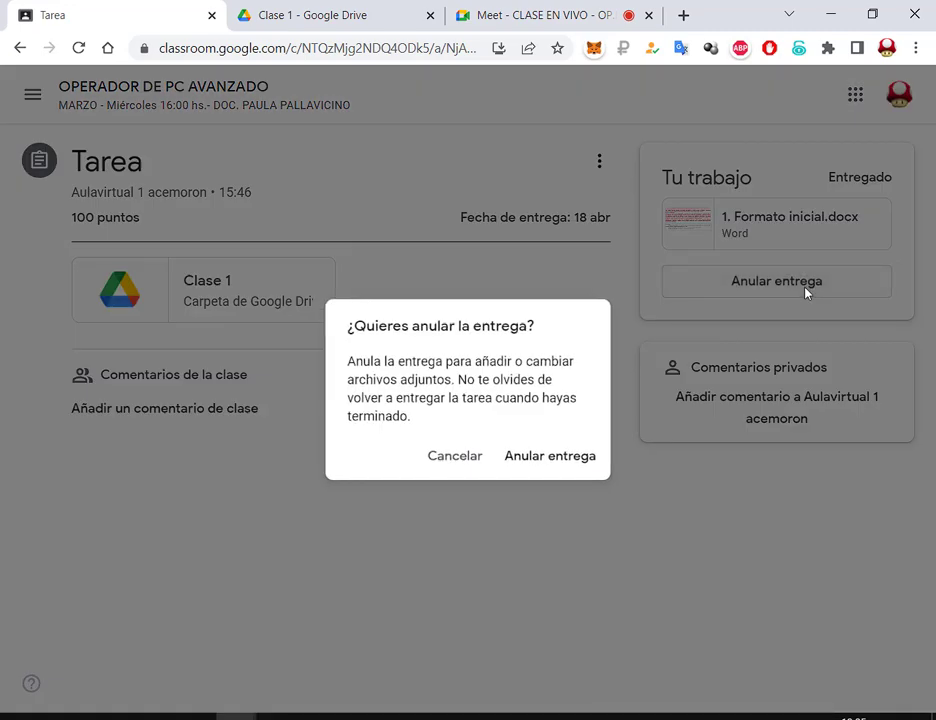
pyautogui.click(551, 457)
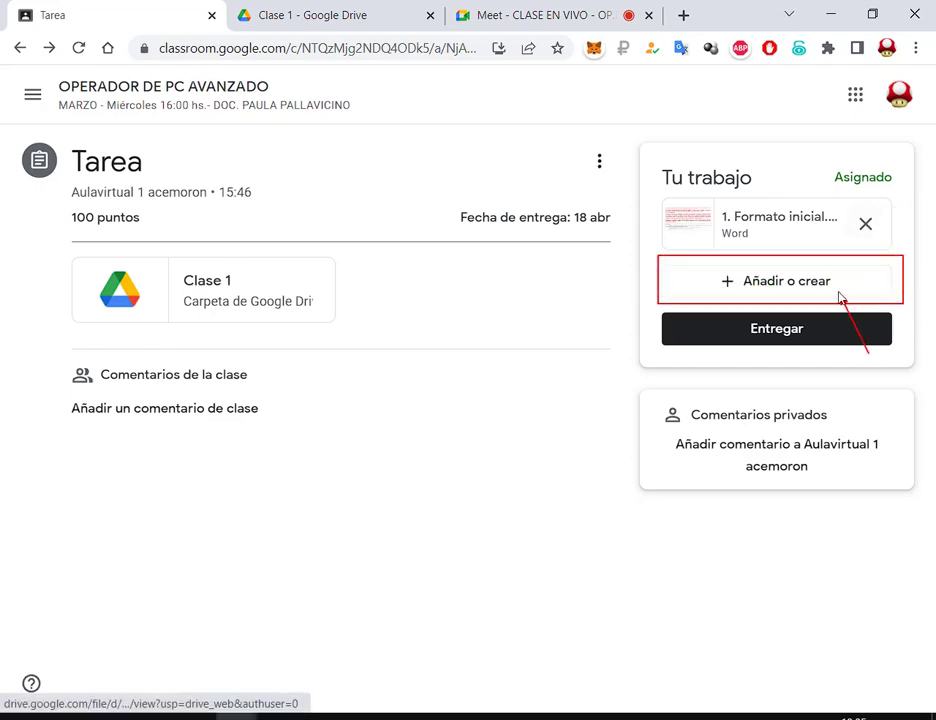
pyautogui.click(800, 285)
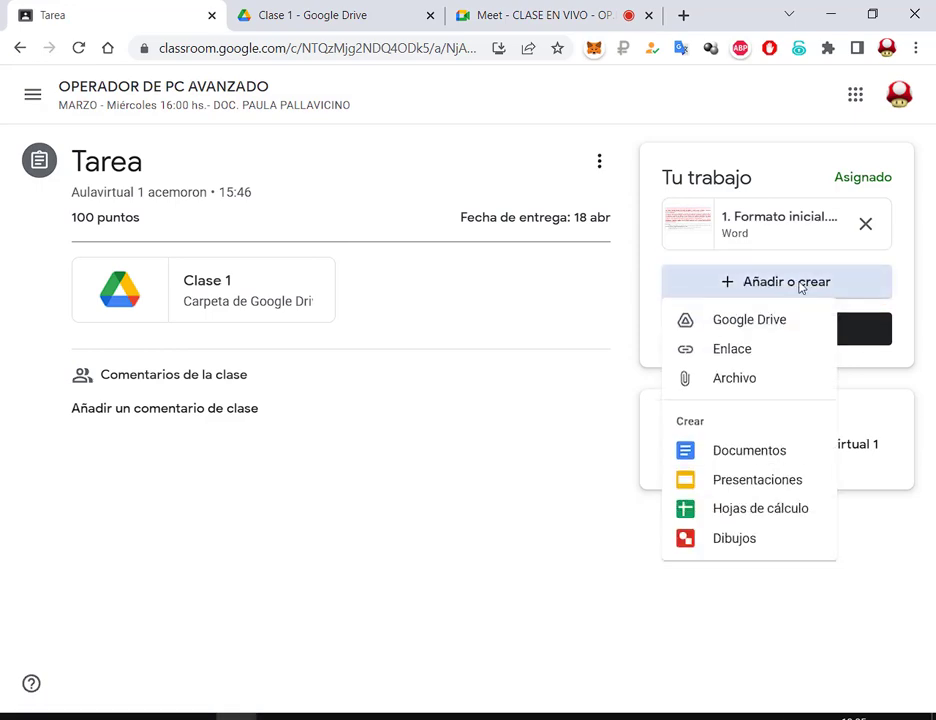
pyautogui.click(735, 380)
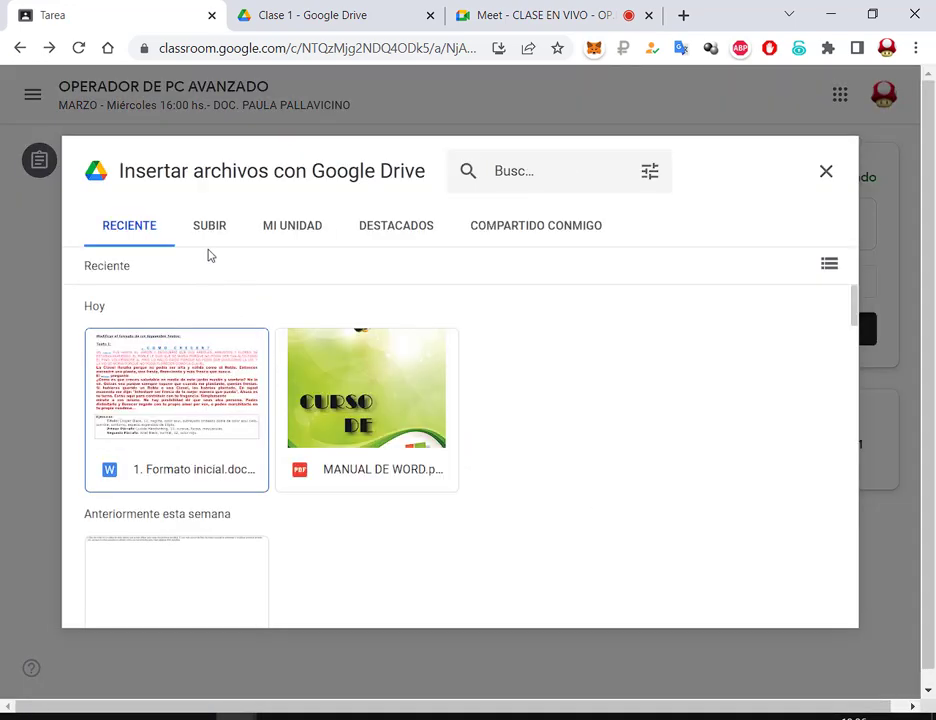
pyautogui.click(211, 238)
pyautogui.click(436, 500)
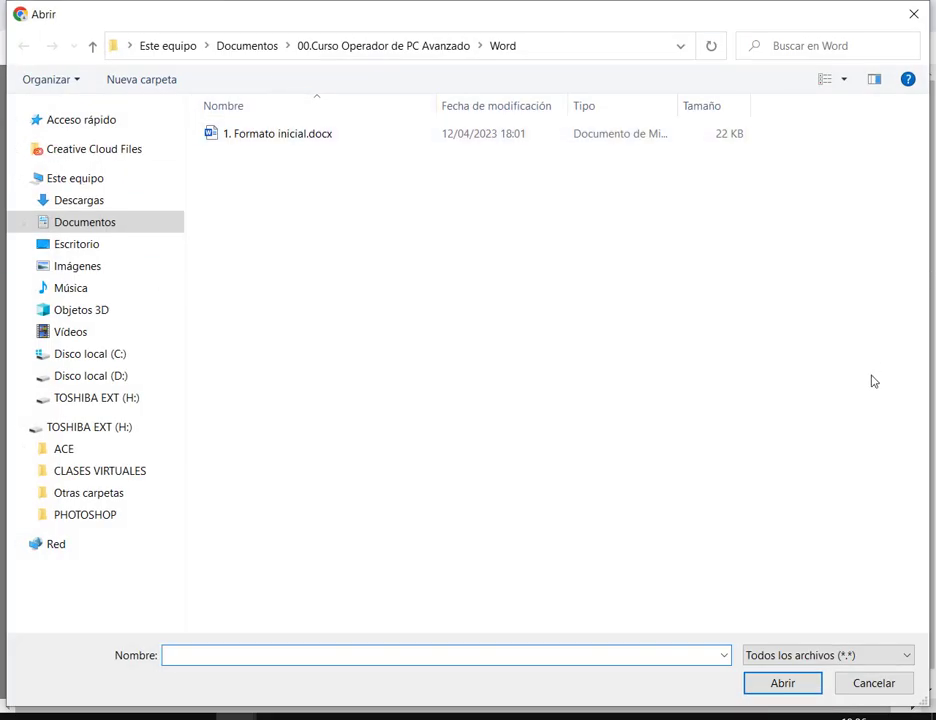
pyautogui.click(915, 22)
pyautogui.click(824, 172)
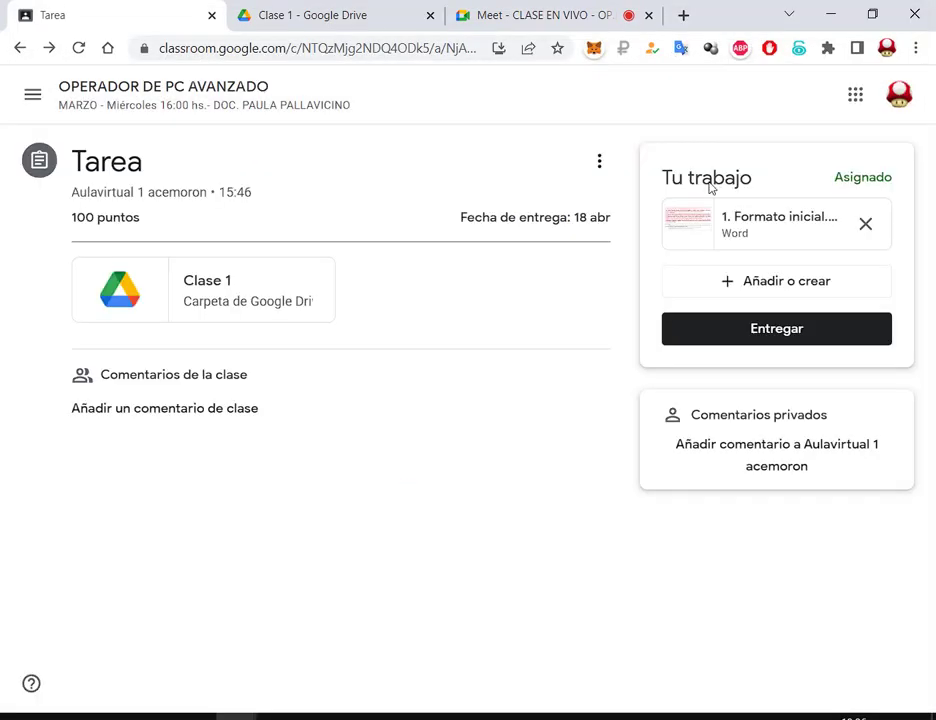
# Submit the Tarea assignment with 1. Formato inicial.docx attached and confirm the submission
pyautogui.click(790, 334)
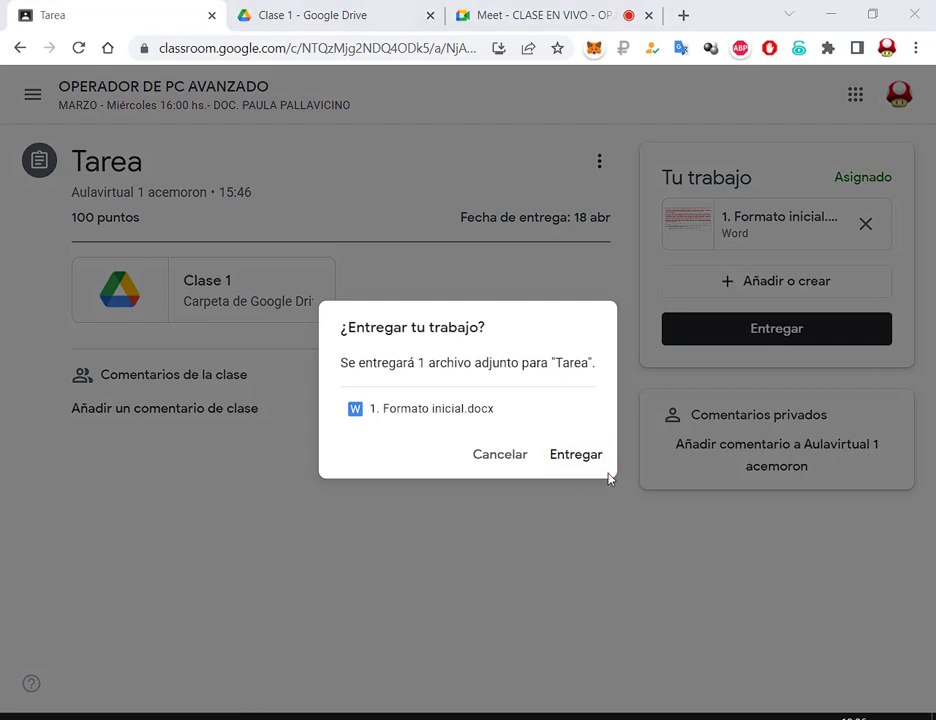
pyautogui.click(576, 455)
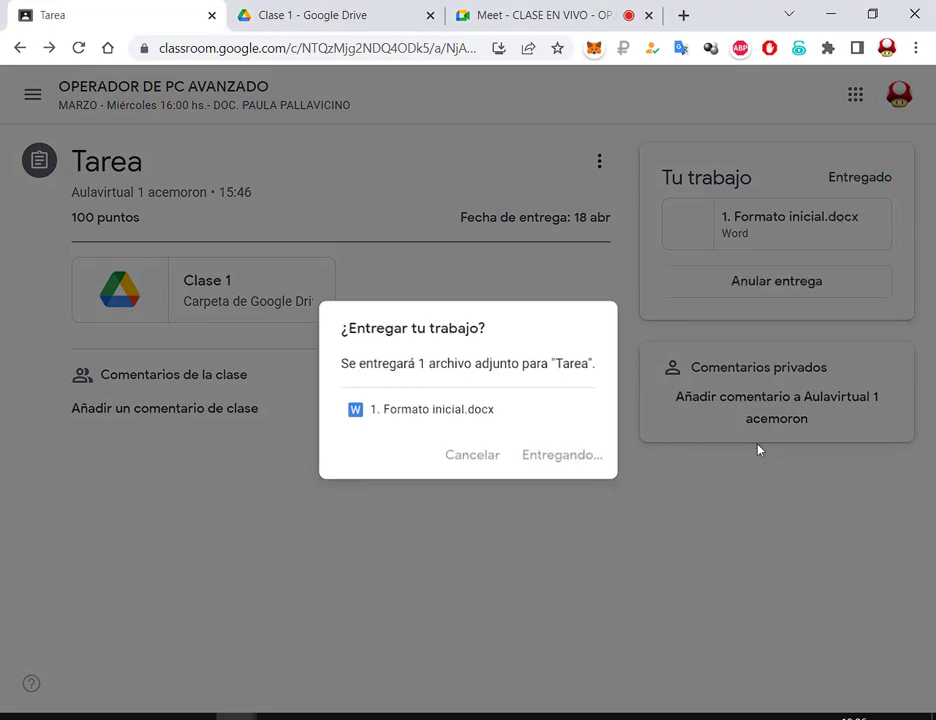